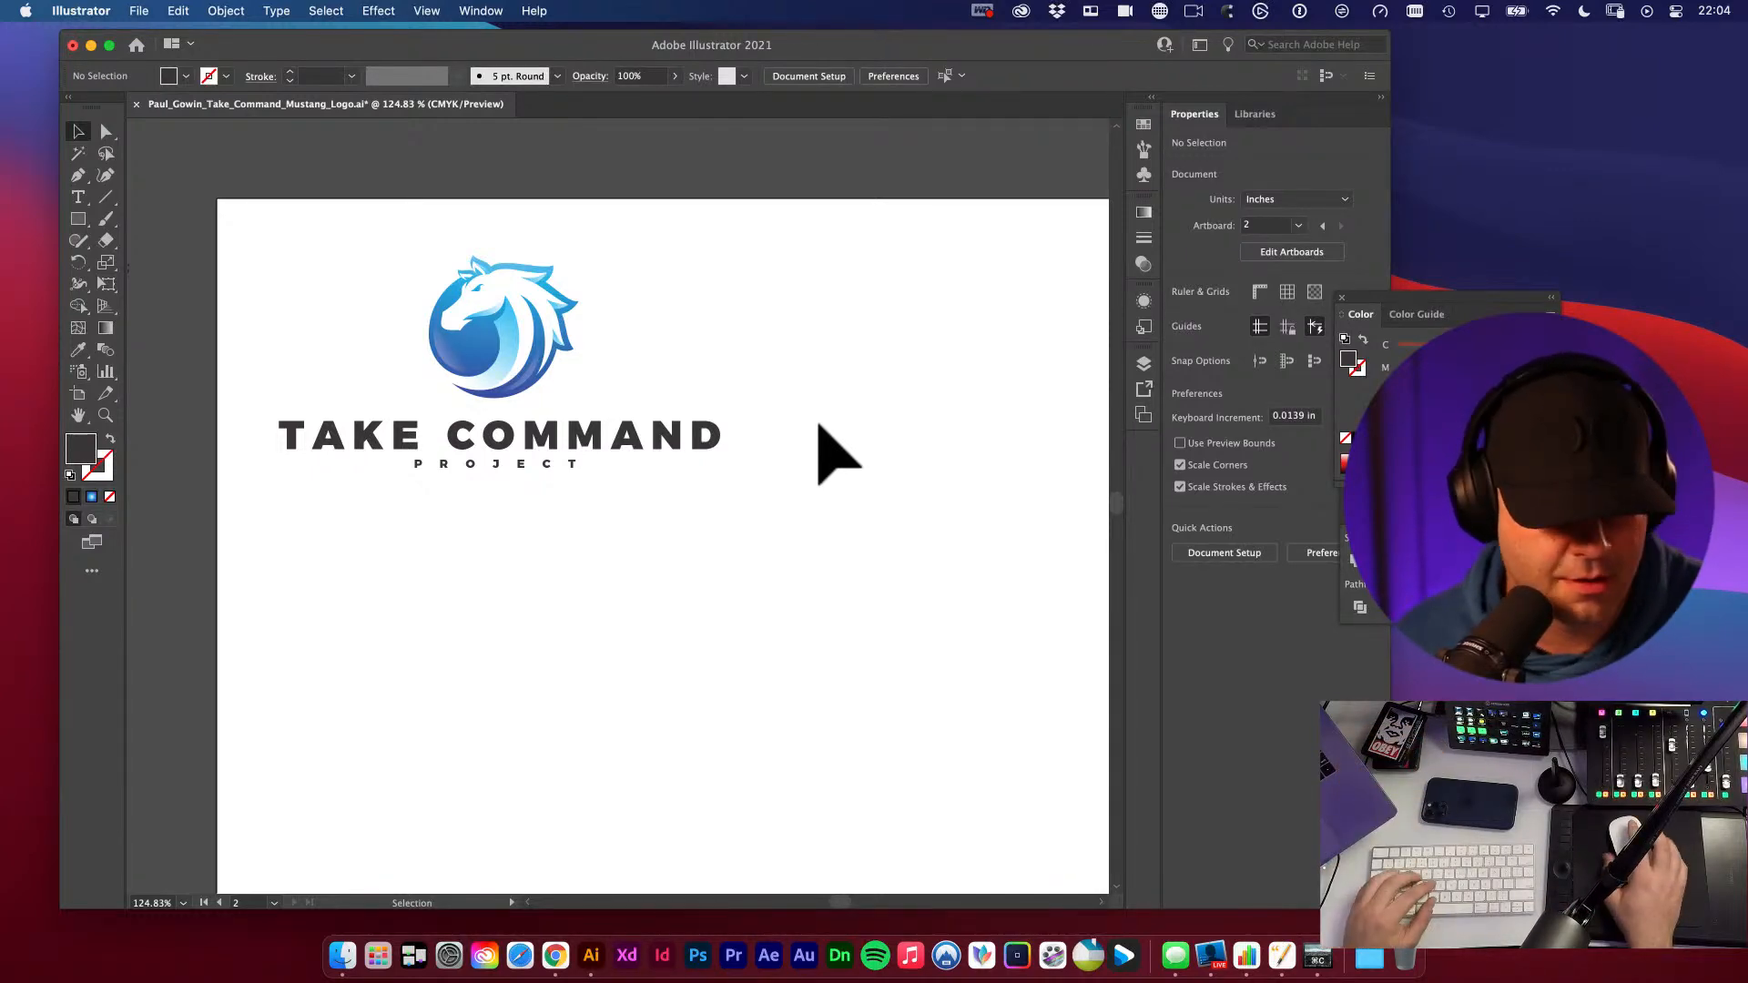
left_click(780, 390)
key("v")
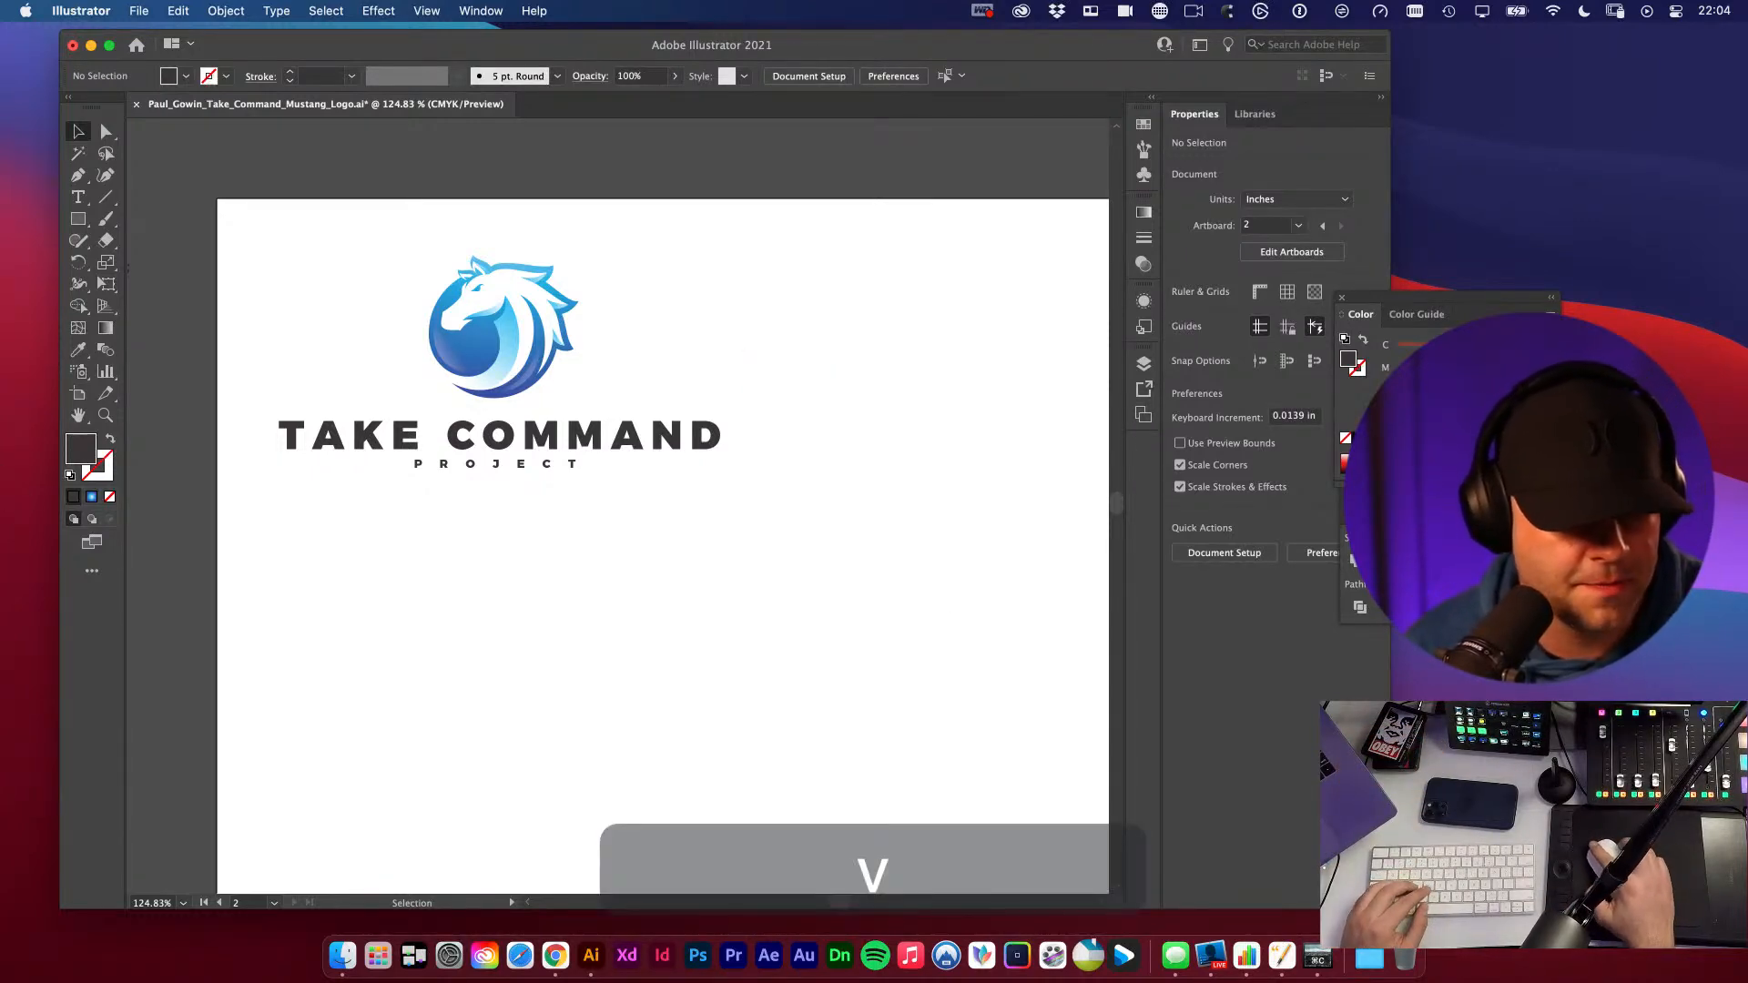
left_click(773, 398)
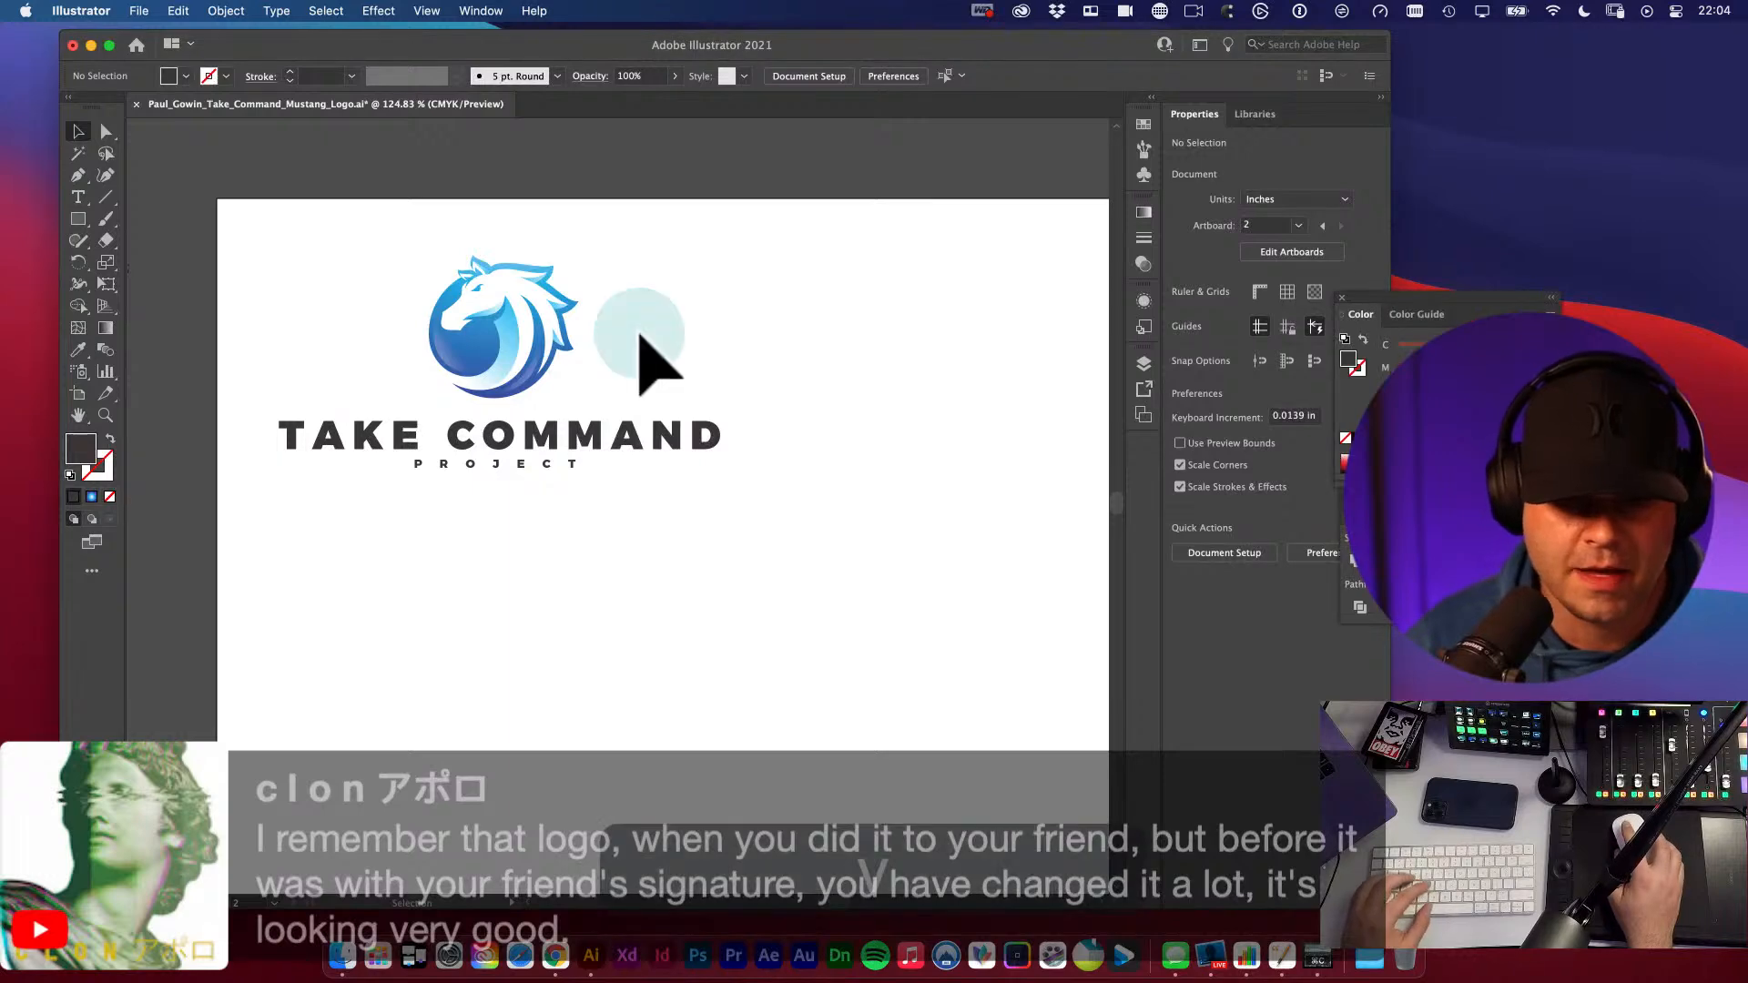
left_click(583, 446)
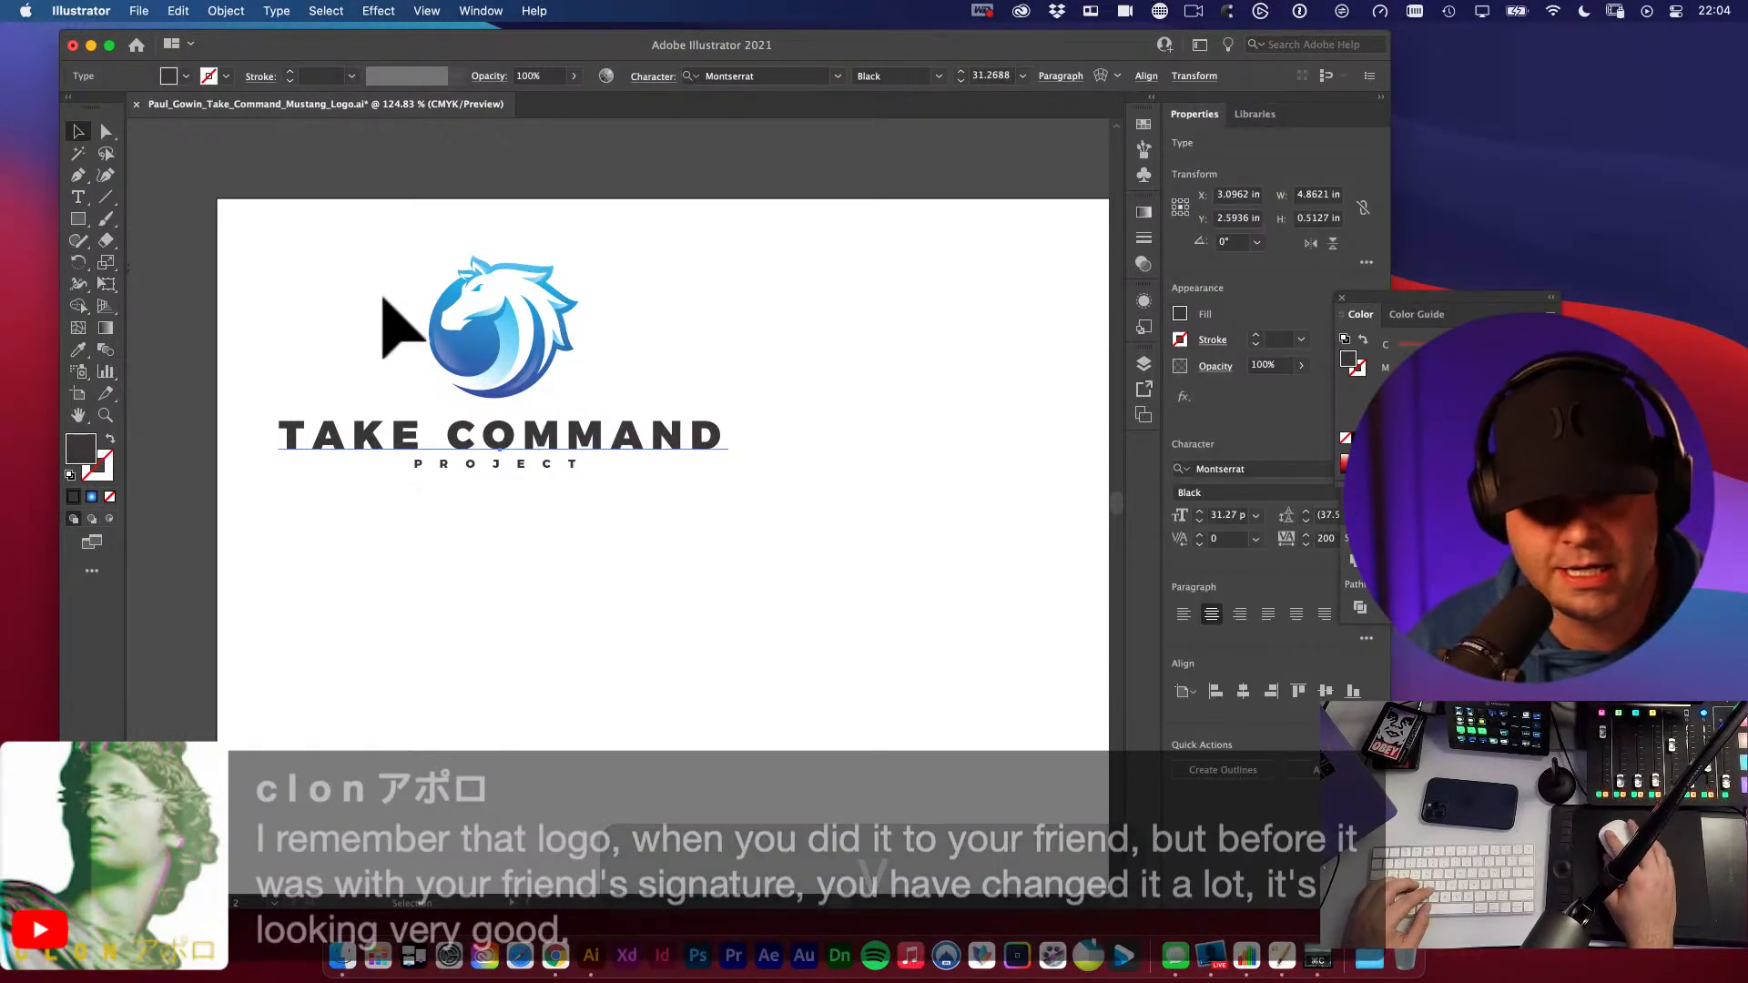
- Duplicate the full horse logo with its TAKE COMMAND and PROJECT text directly below the original on the artboard
left_click_drag(383, 300, 752, 638)
left_click_drag(739, 575, 555, 502)
left_click(484, 412, "alt+super")
left_click(573, 534, "alt+super")
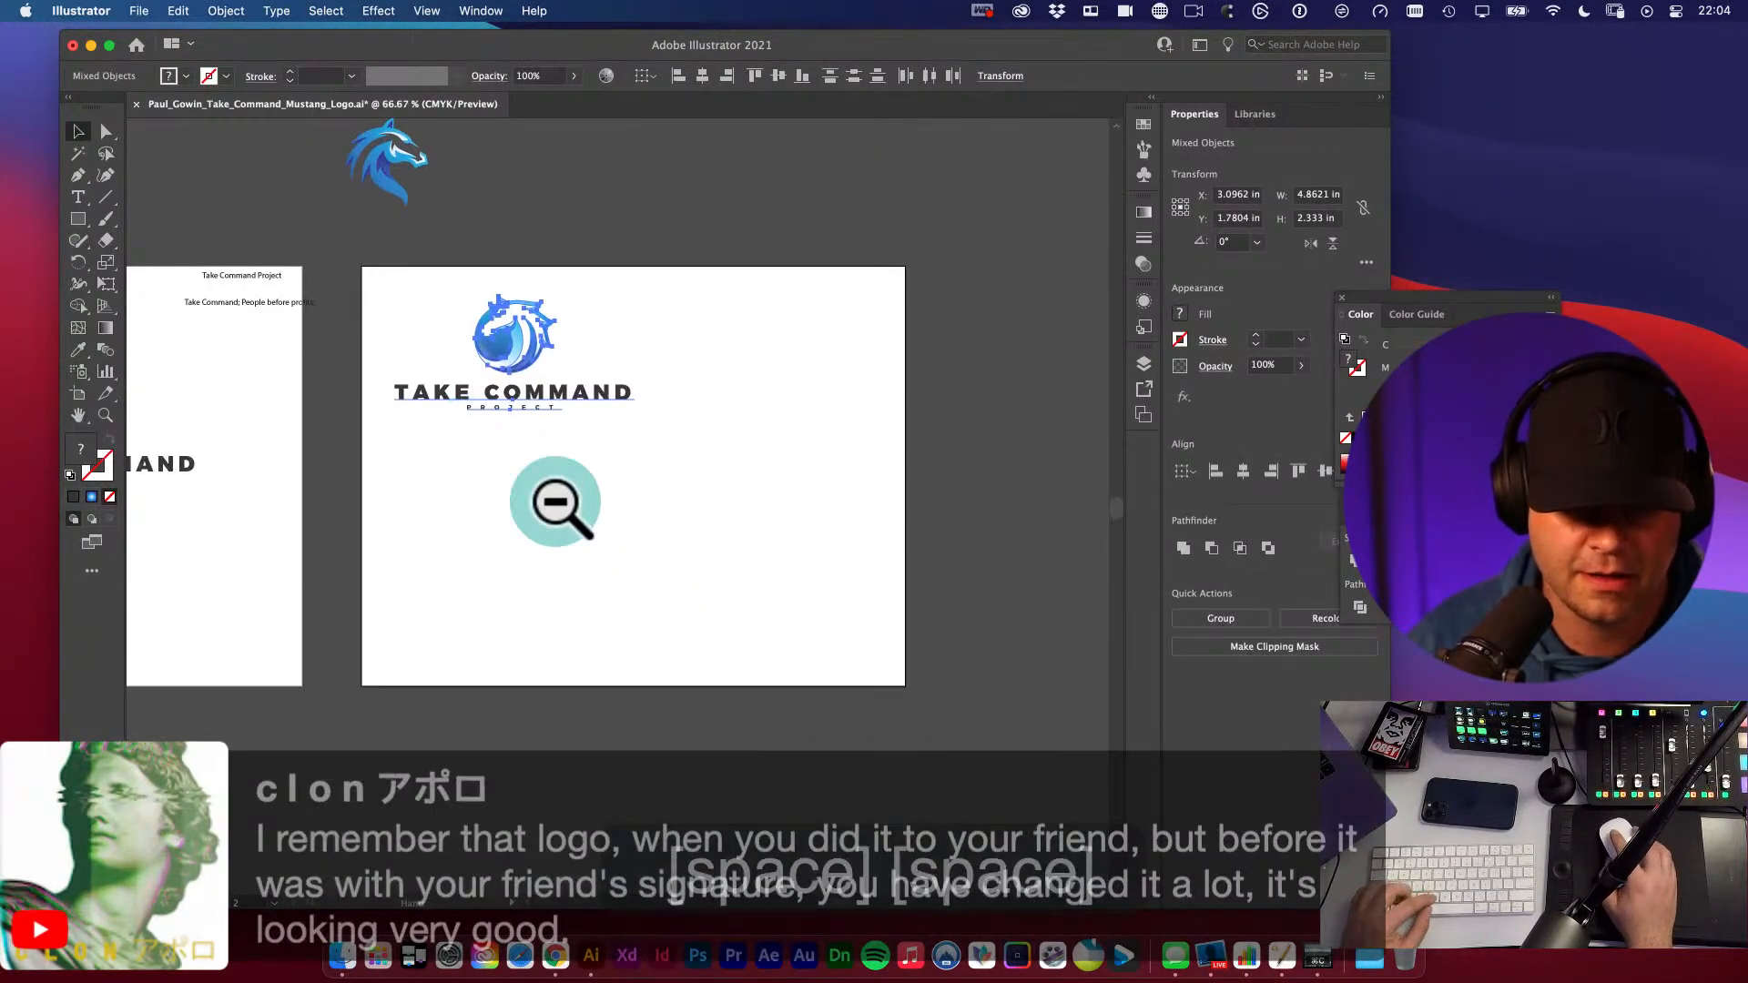
key("v")
left_click(551, 392)
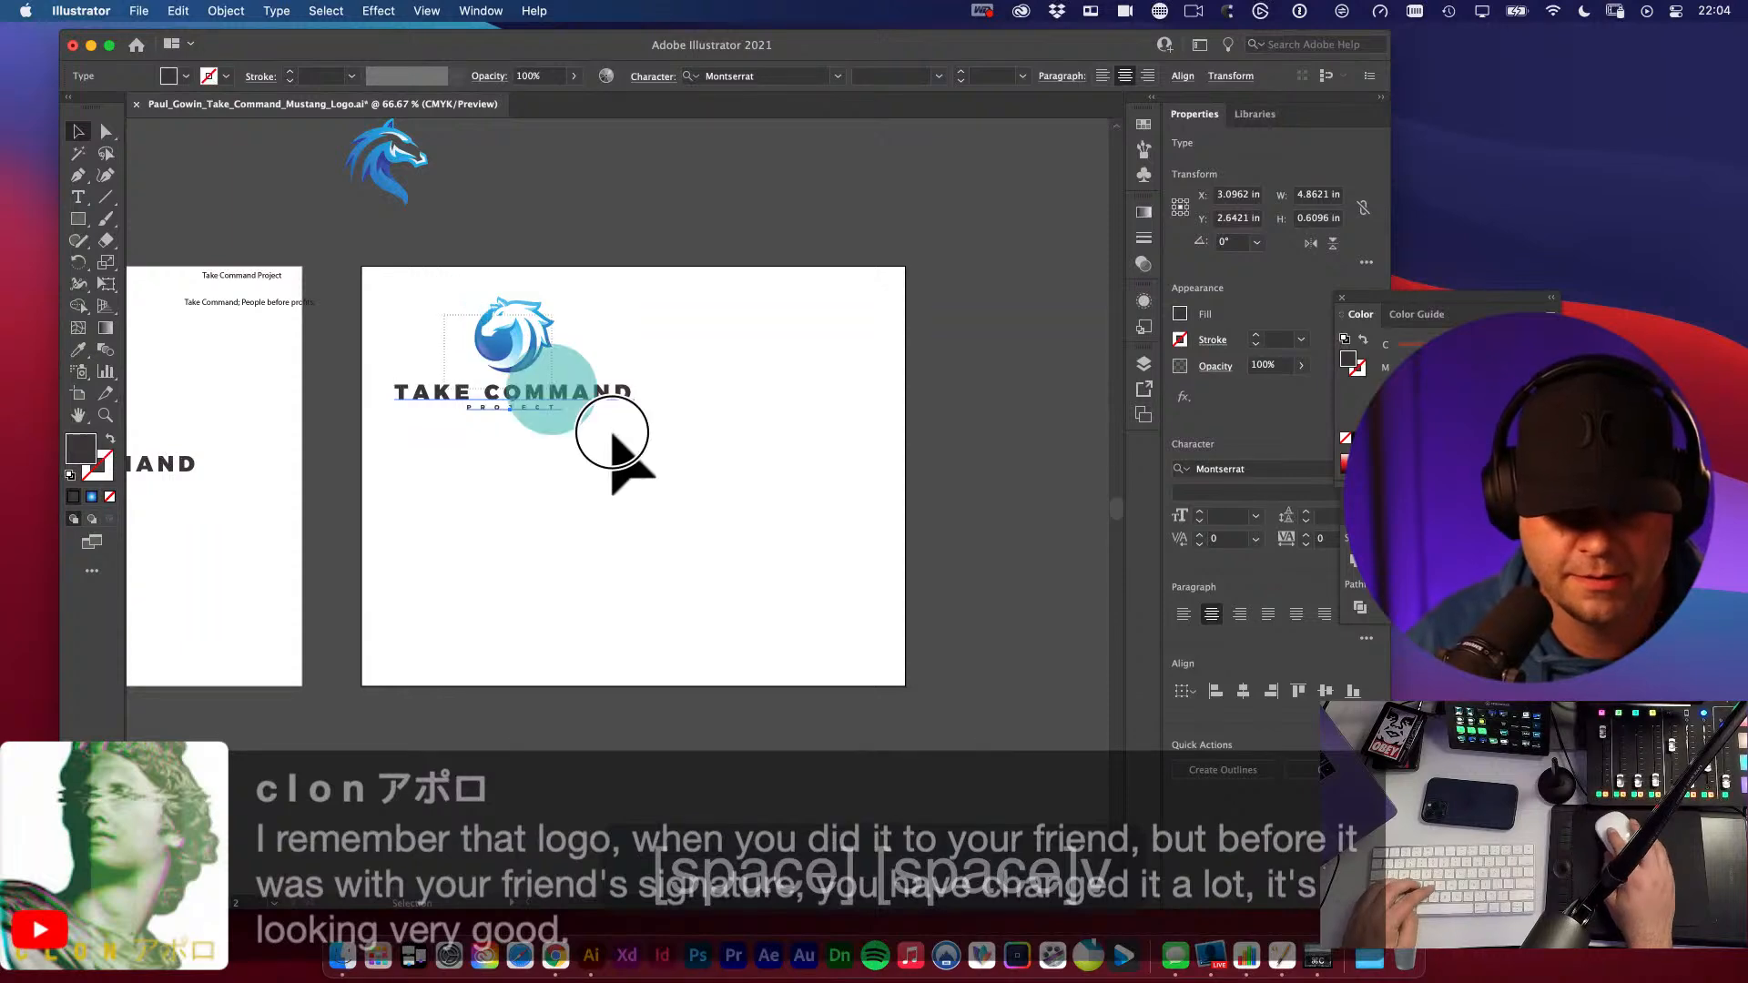
left_click_drag(518, 359, 695, 538)
left_click(683, 499)
- Scale down the lower copy's TAKE COMMAND text to about 2.76 in wide, keeping it centred under the horse emblem
key("v")
left_click(694, 539)
key("e")
left_click_drag(800, 571, 682, 565)
key("v")
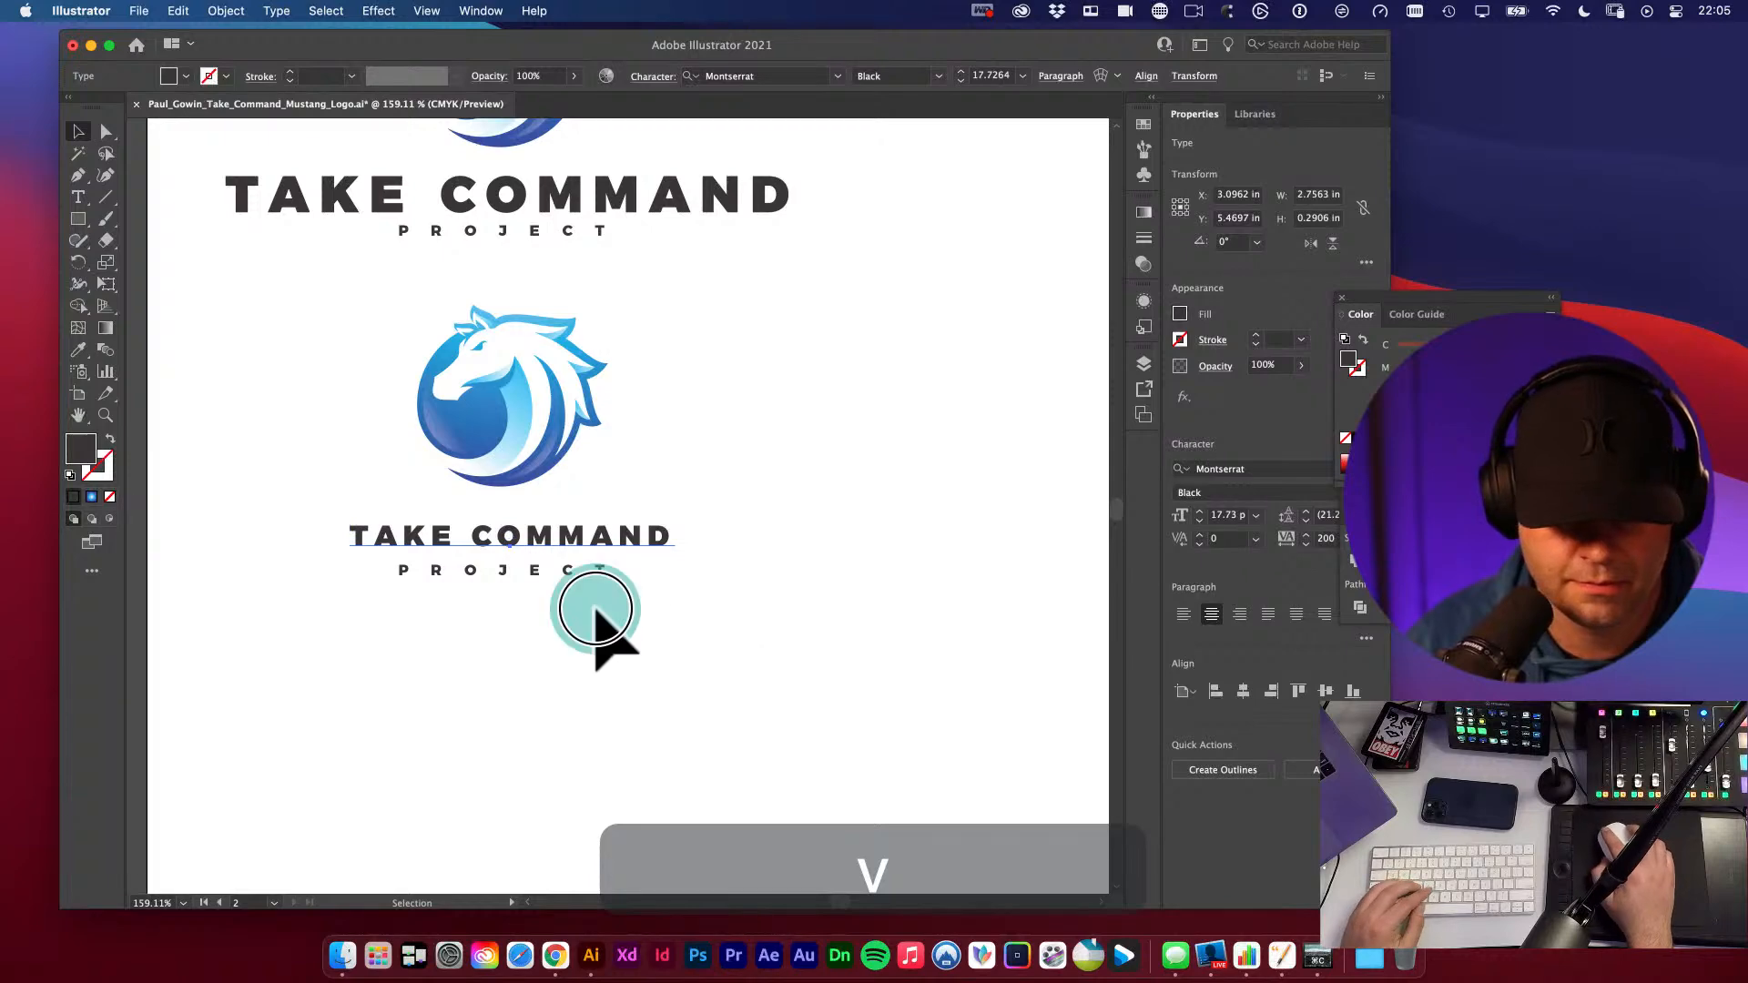
- Move the lower copy's PROJECT and TAKE COMMAND lines up to tighten the spacing beneath the horse emblem
left_click(597, 610)
left_click_drag(575, 573, 573, 565)
left_click_drag(514, 496, 602, 539)
left_click(665, 610)
key("space")
left_click_drag(744, 592, 670, 643)
key("v")
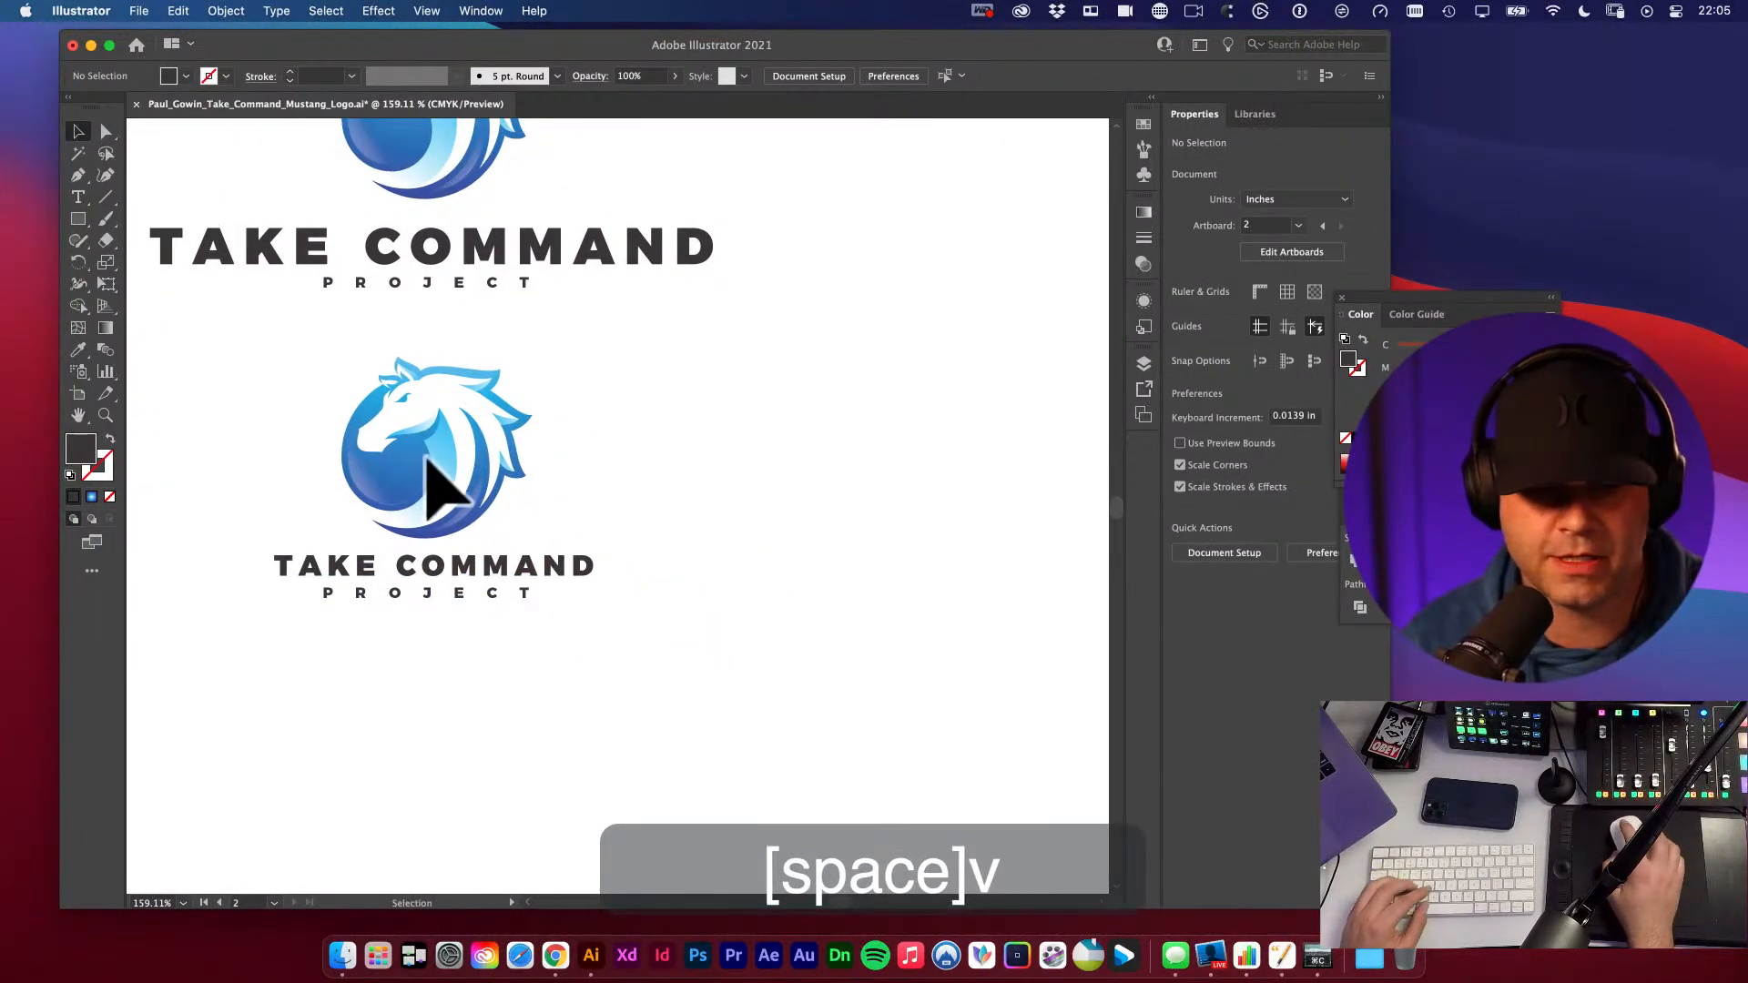
key("v")
left_click(720, 565, "alt+super")
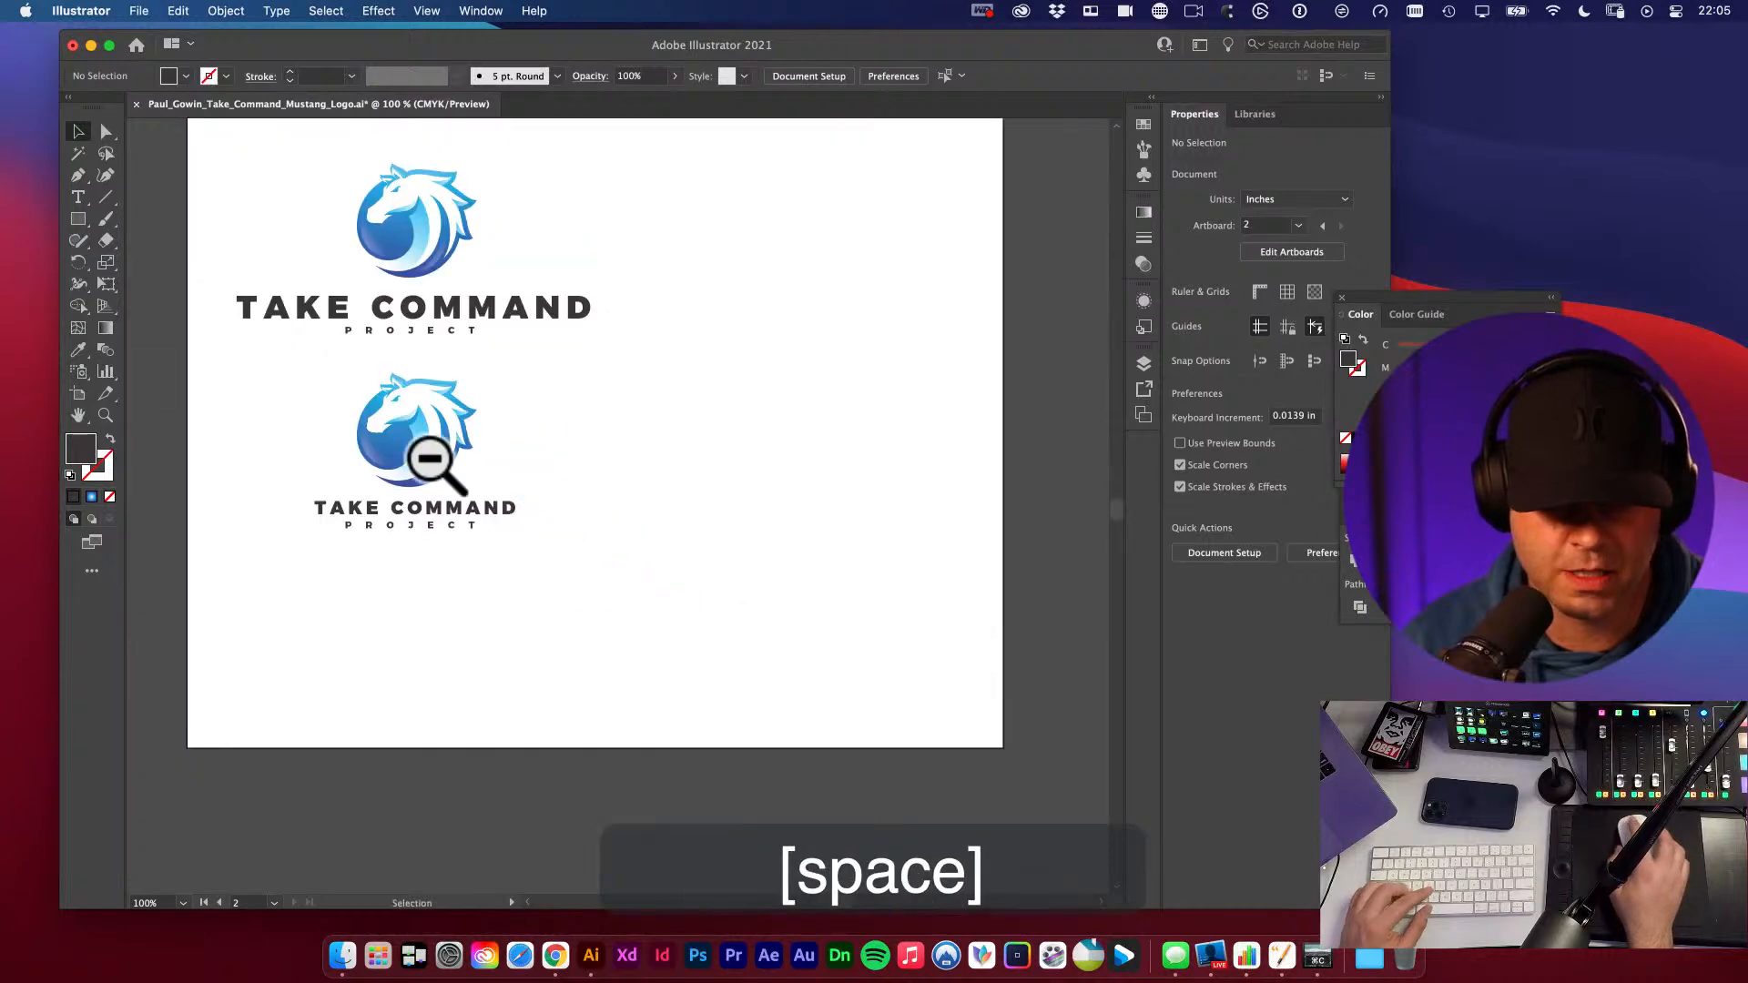
- Duplicate the lower logo to the empty area beside it and delete the horse emblem from the new copy
left_click_drag(266, 430, 579, 579)
key("space")
left_click_drag(604, 532, 450, 664)
left_click_drag(254, 579, 662, 588)
left_click(663, 714)
key("space")
left_click_drag(740, 726, 702, 714)
key("v")
left_click(636, 586)
key("BackSpace")
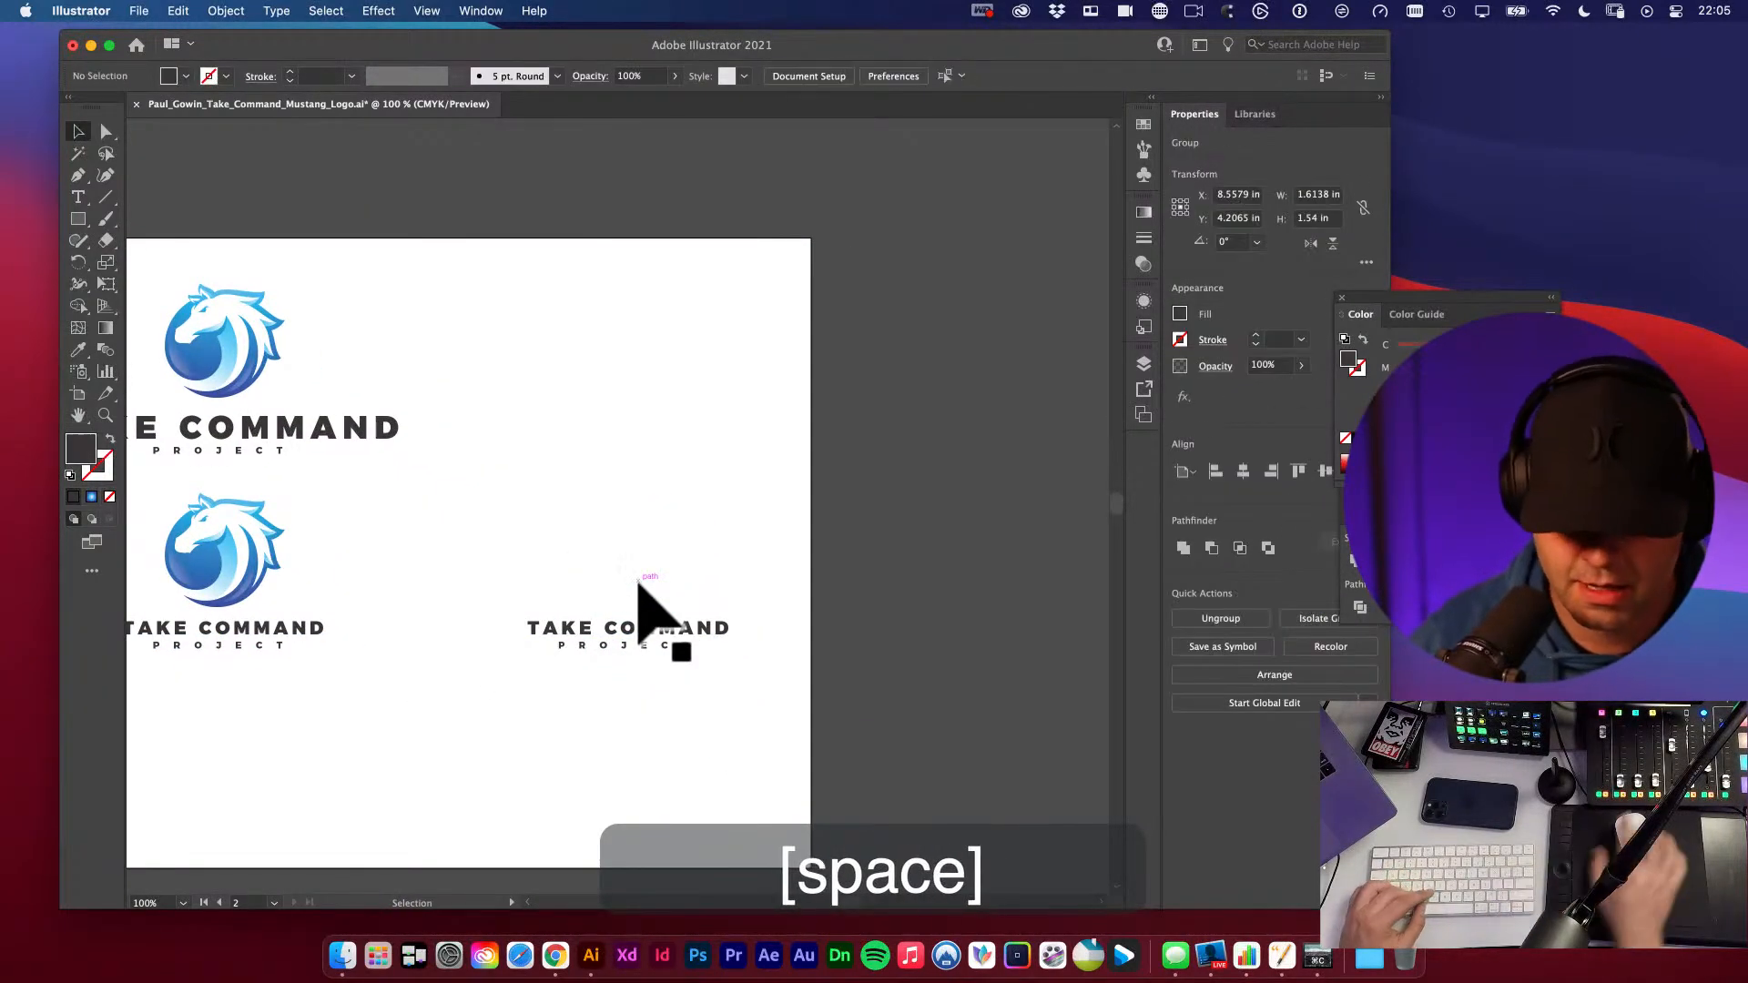
- Reduce the tracking of the PROJECT text in the text-only copy to 1200
key("super+space")
left_click_drag(643, 639, 737, 601)
left_click_drag(577, 532, 733, 632)
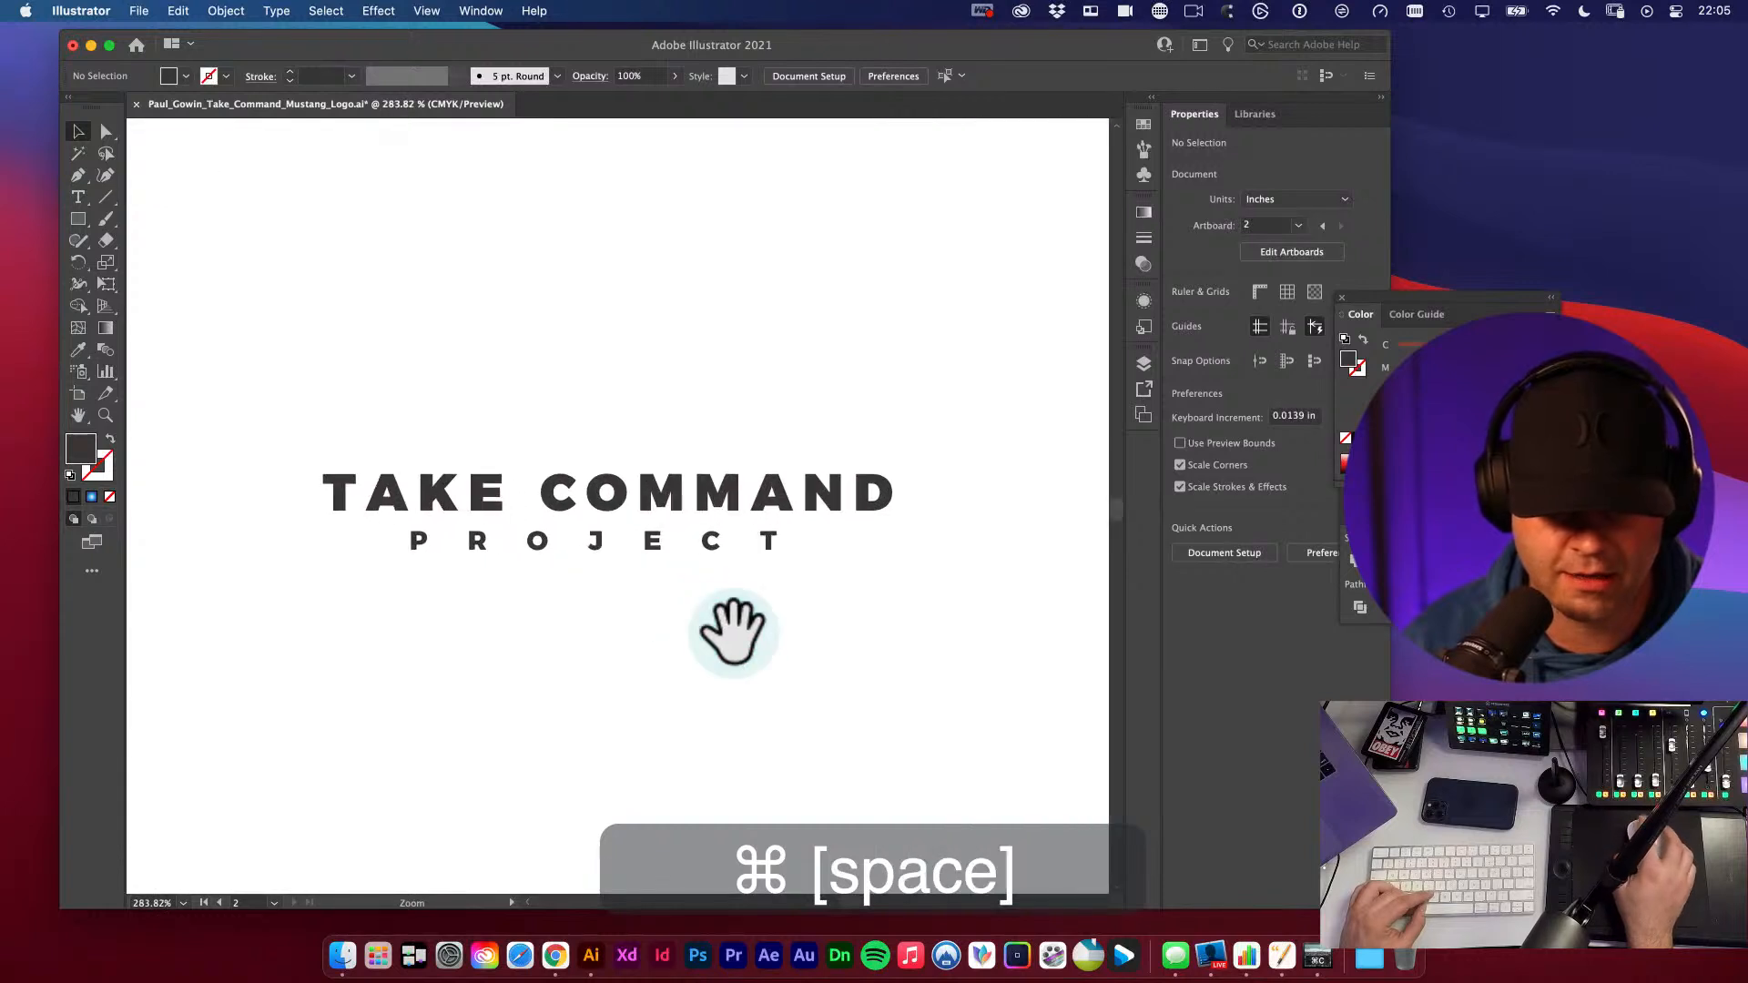
key("v")
left_click(653, 551)
key("super+alt+Left")
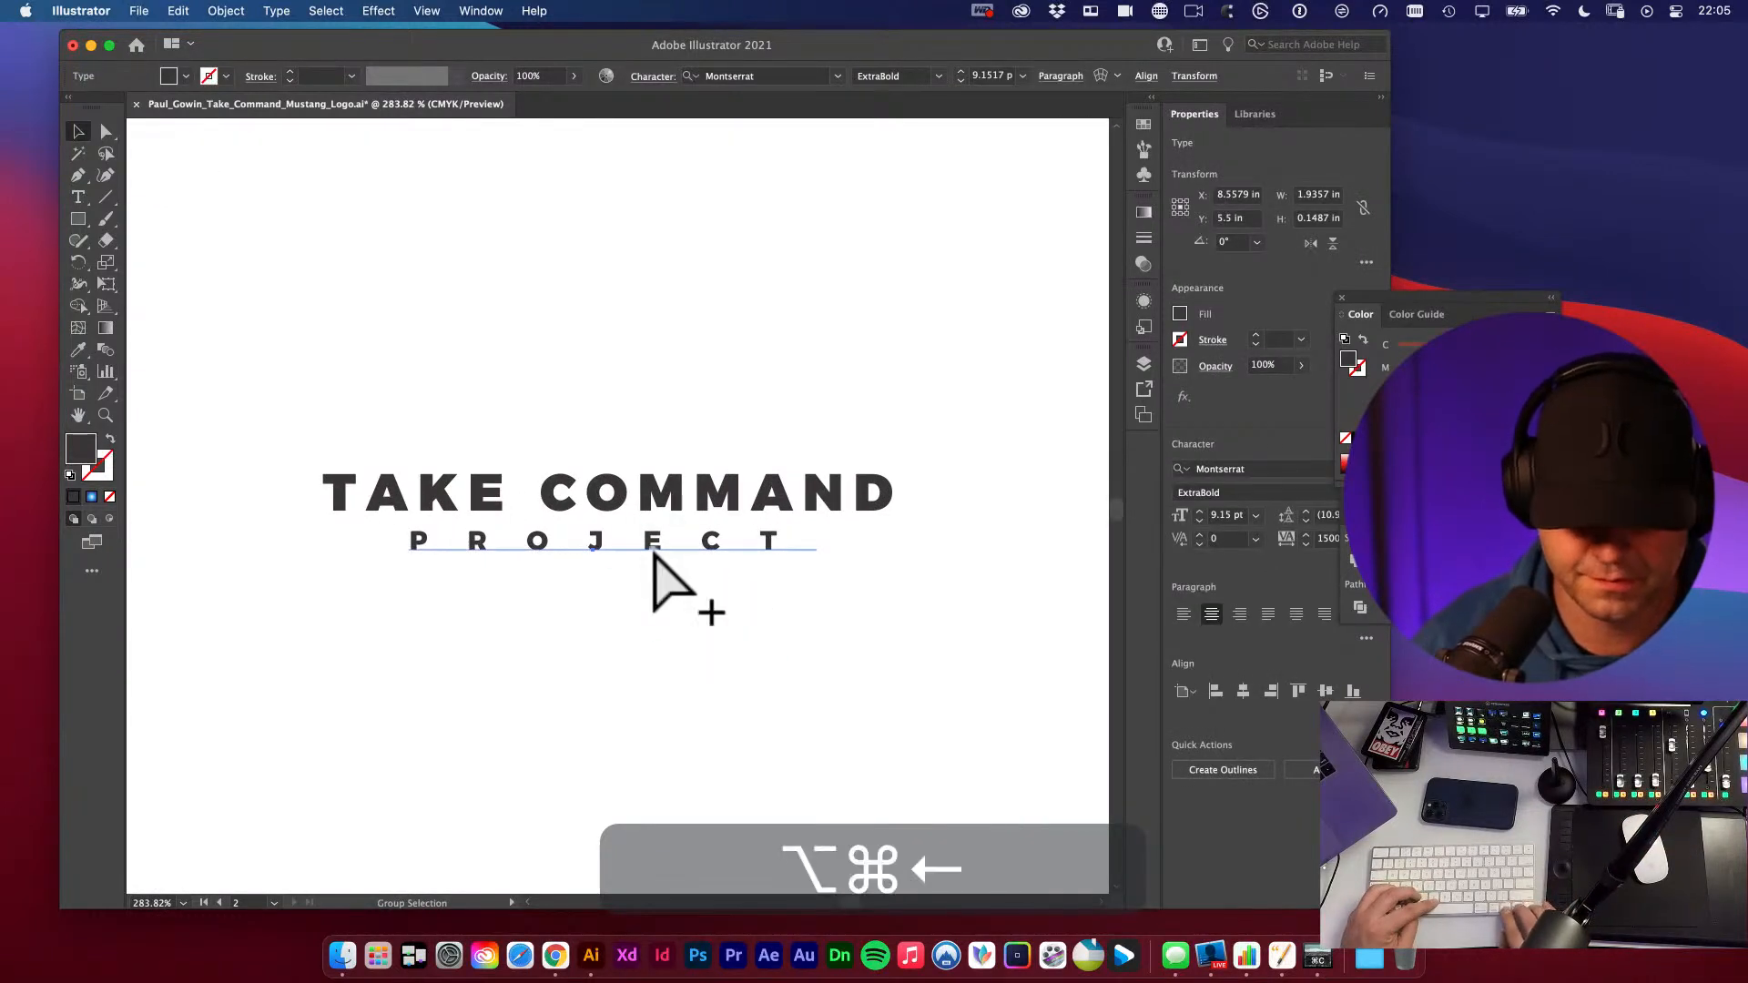
- Try enlarging the PROJECT text to 13.15 pt, and undo the size increase
key("super+shift+period")
key("super+shift+period")
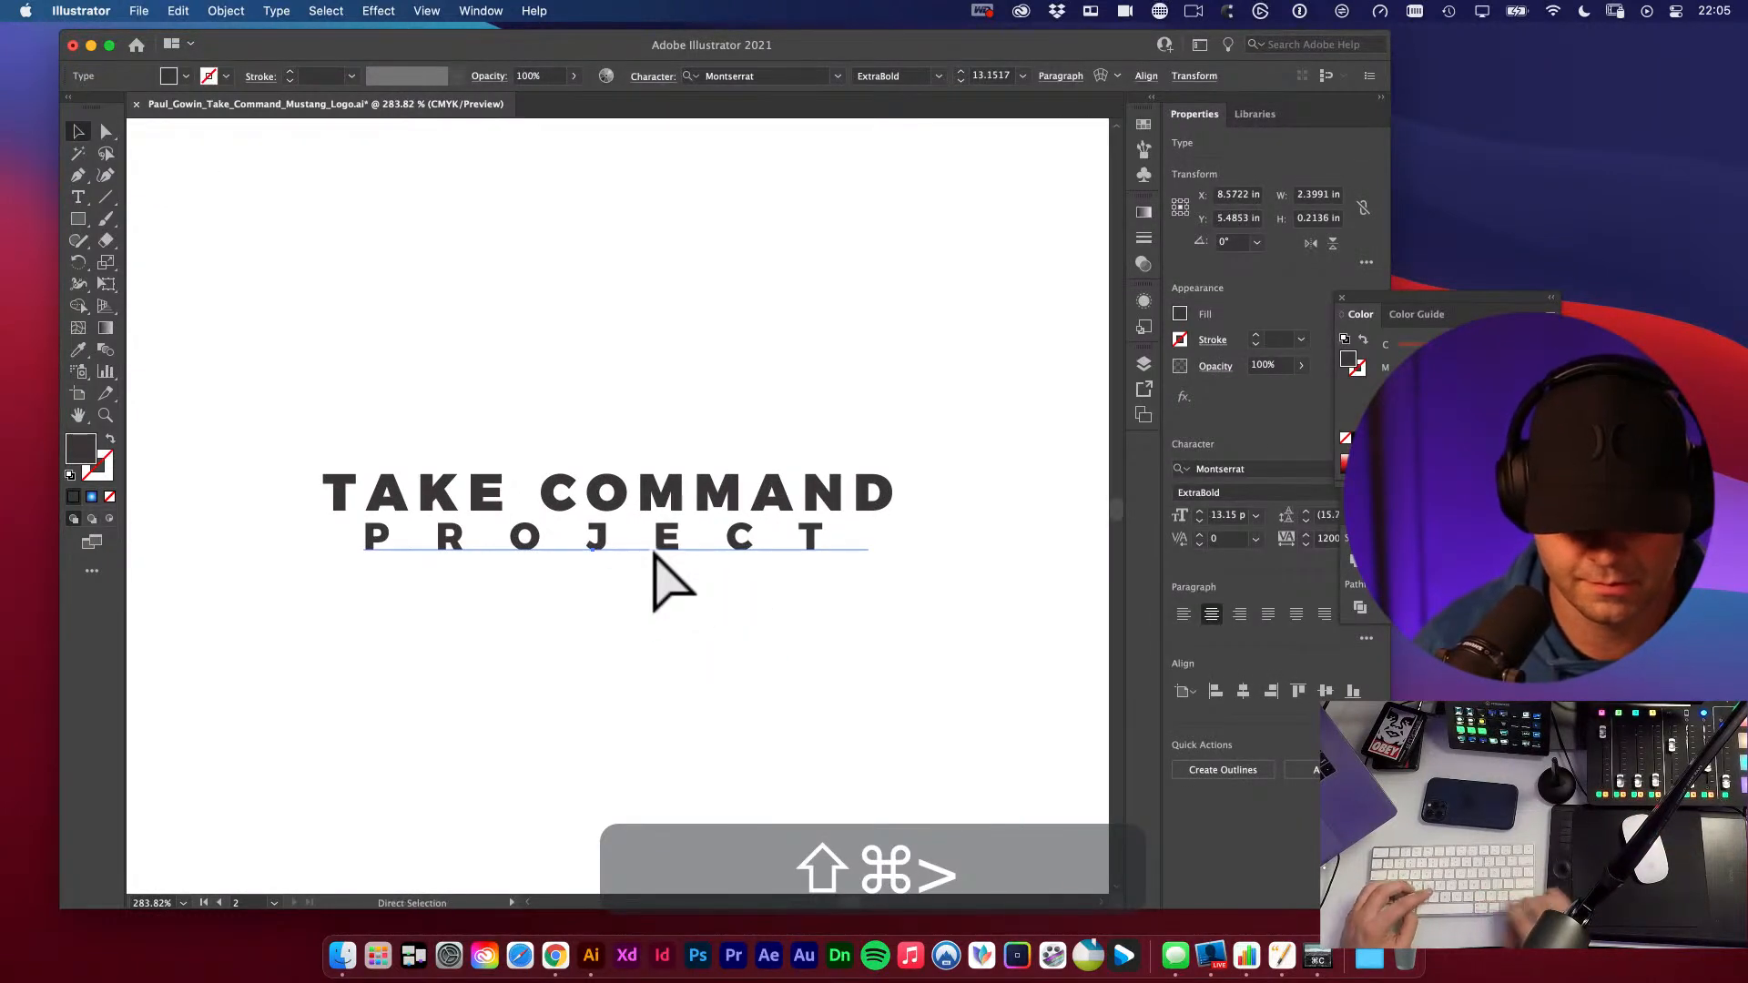
key("super+z")
left_click(722, 614)
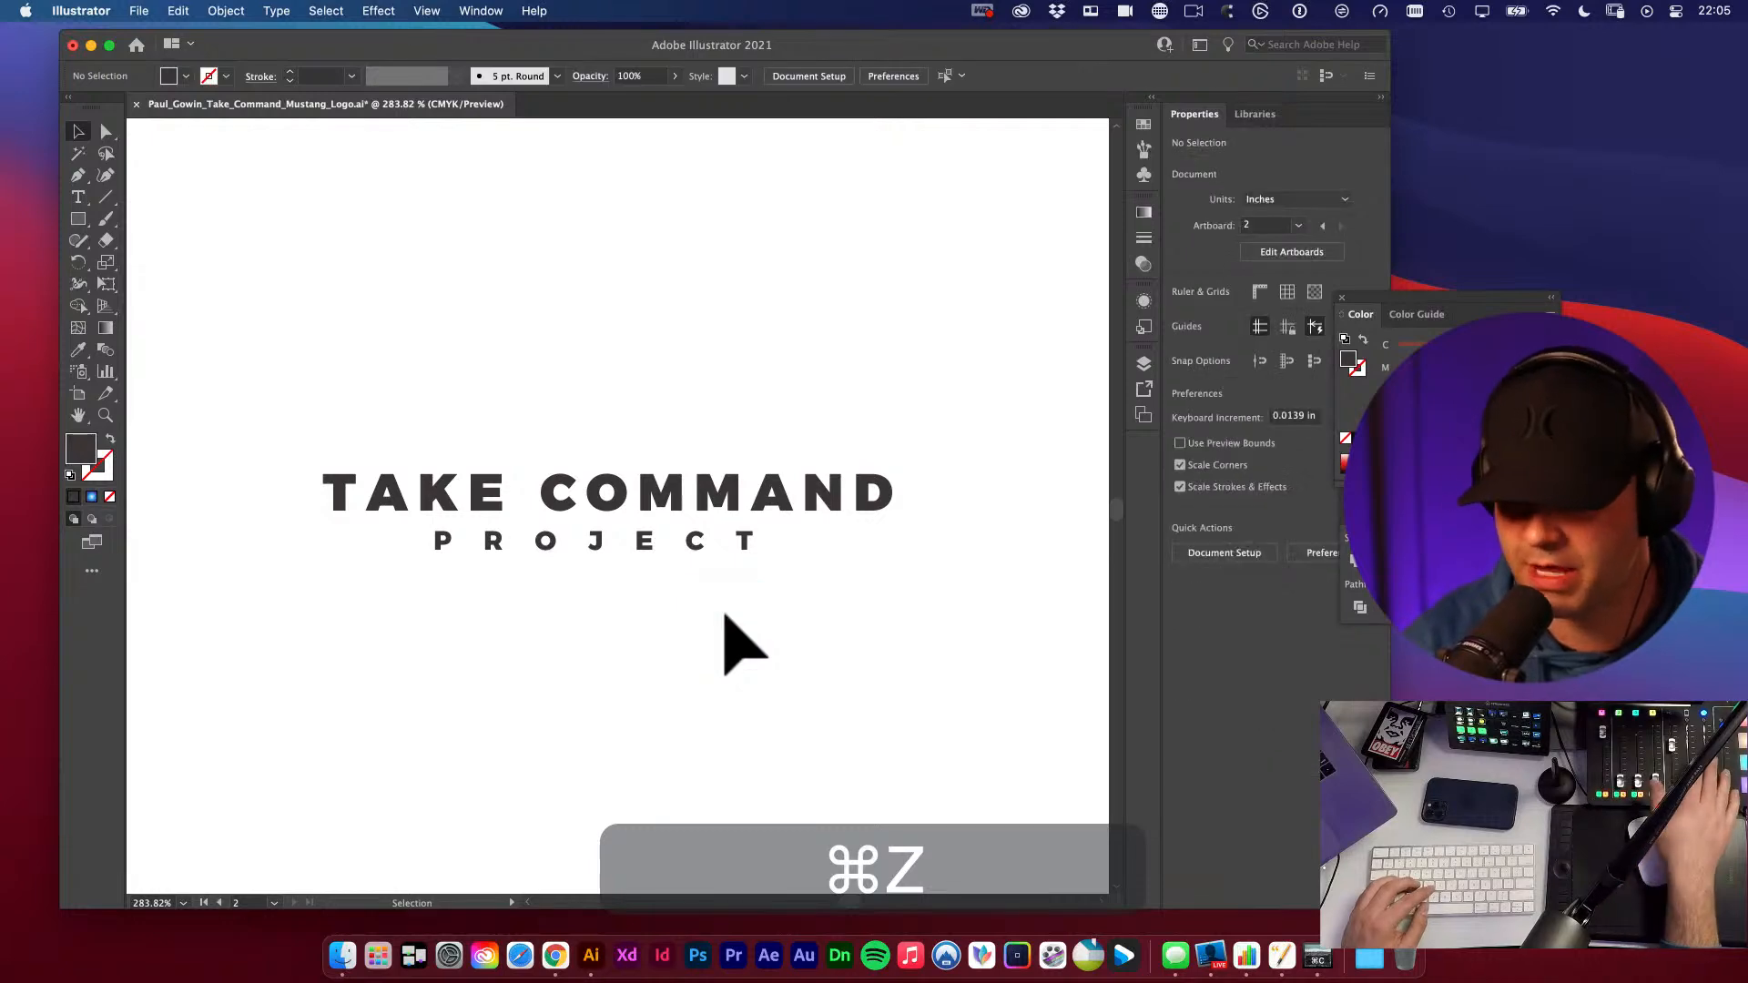
- Draw a small rectangle about 0.027 by 0.099 in over the stem of the T in PROJECT, matching its width
key("v")
left_click_drag(691, 621, 671, 638)
key("v")
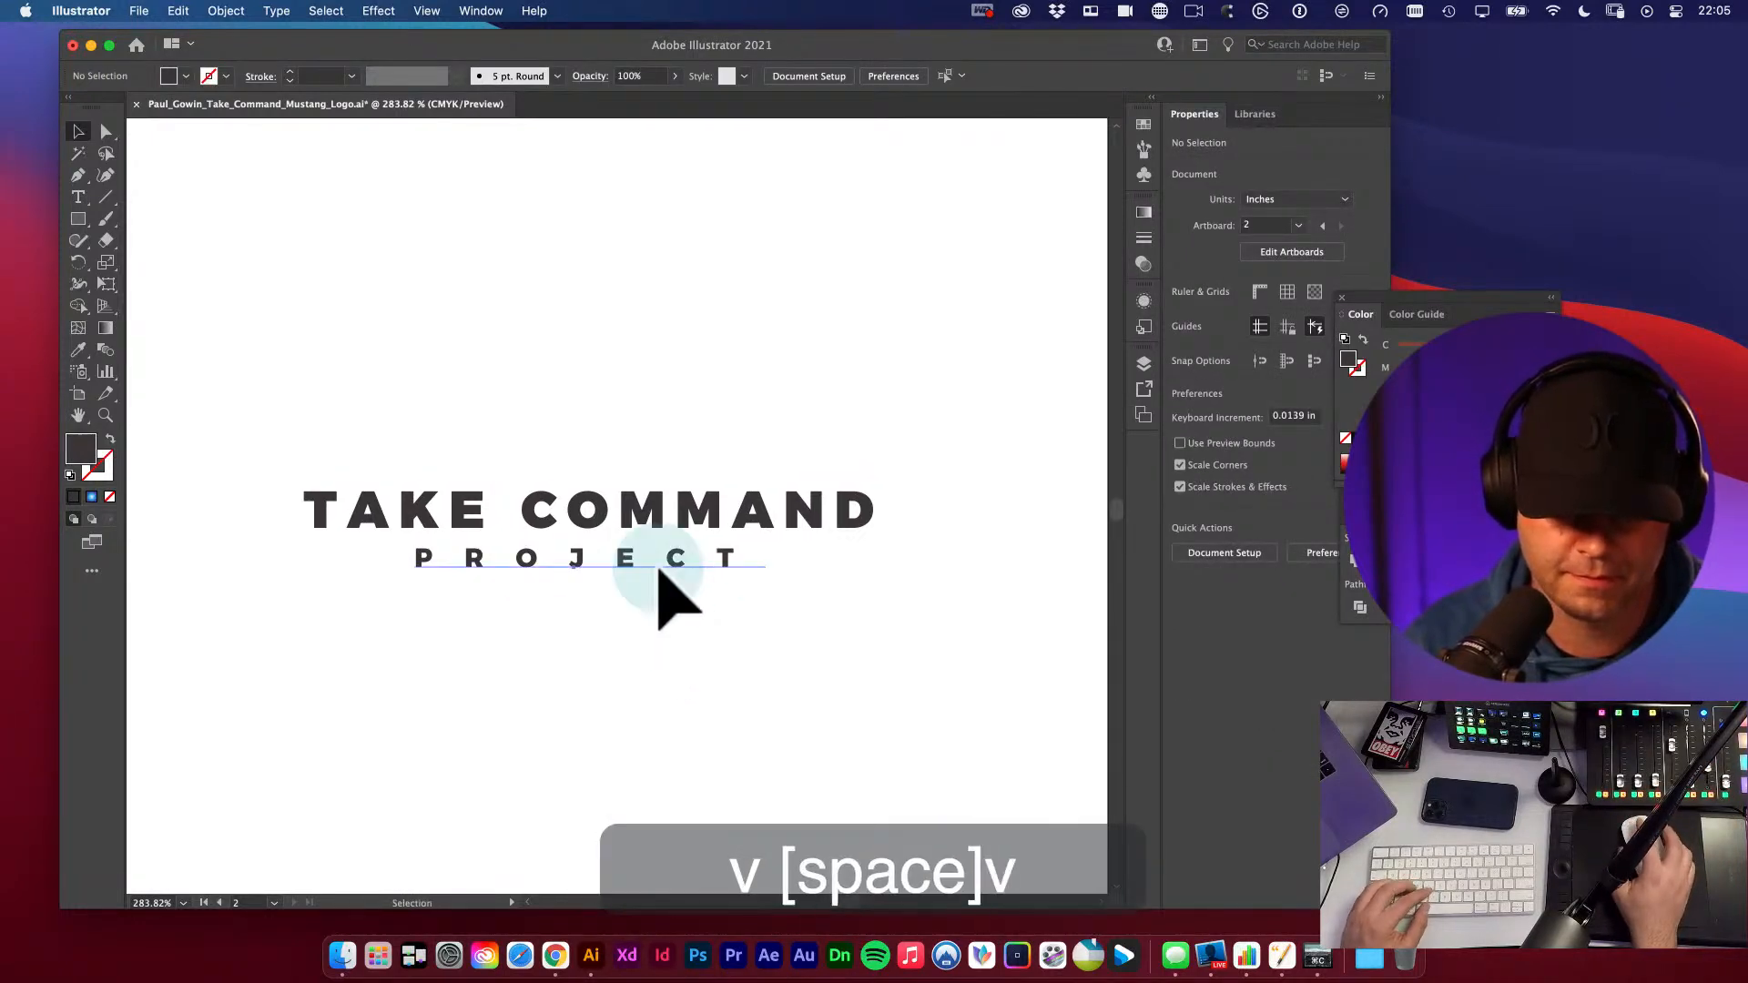
left_click(655, 572)
left_click(703, 635)
left_click_drag(522, 529, 628, 548)
left_click_drag(863, 535, 1045, 717)
left_click(937, 604)
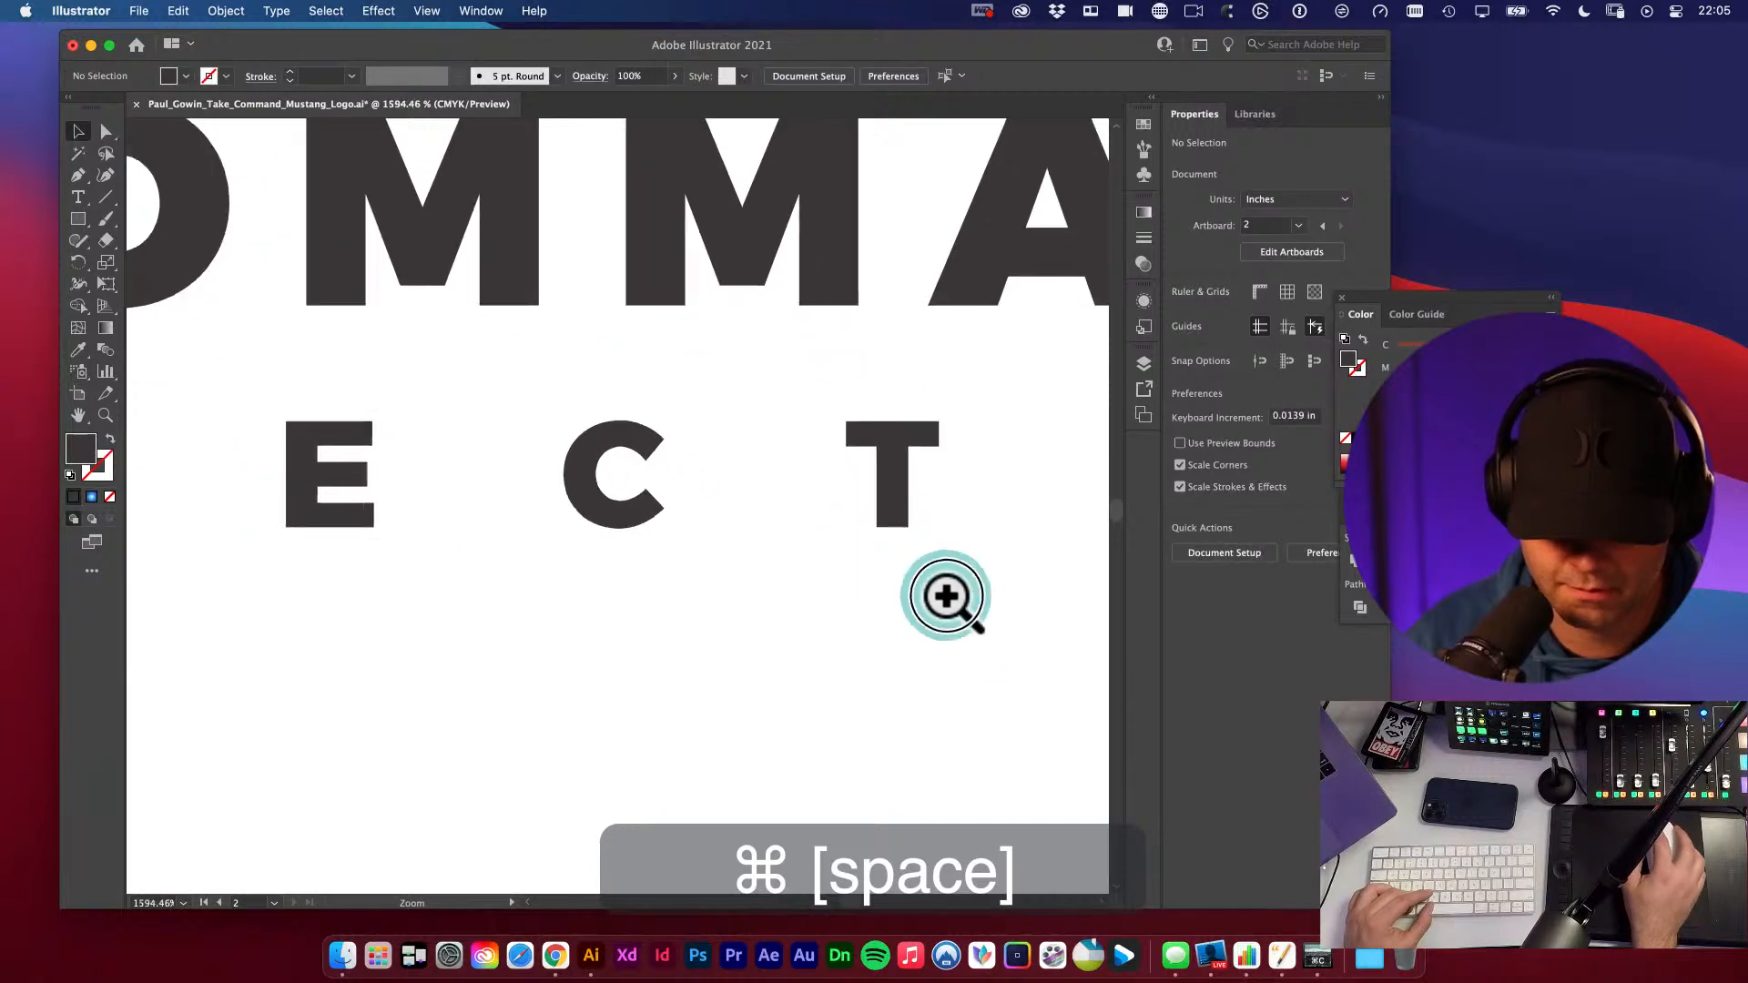
left_click_drag(937, 604, 776, 593)
key("m")
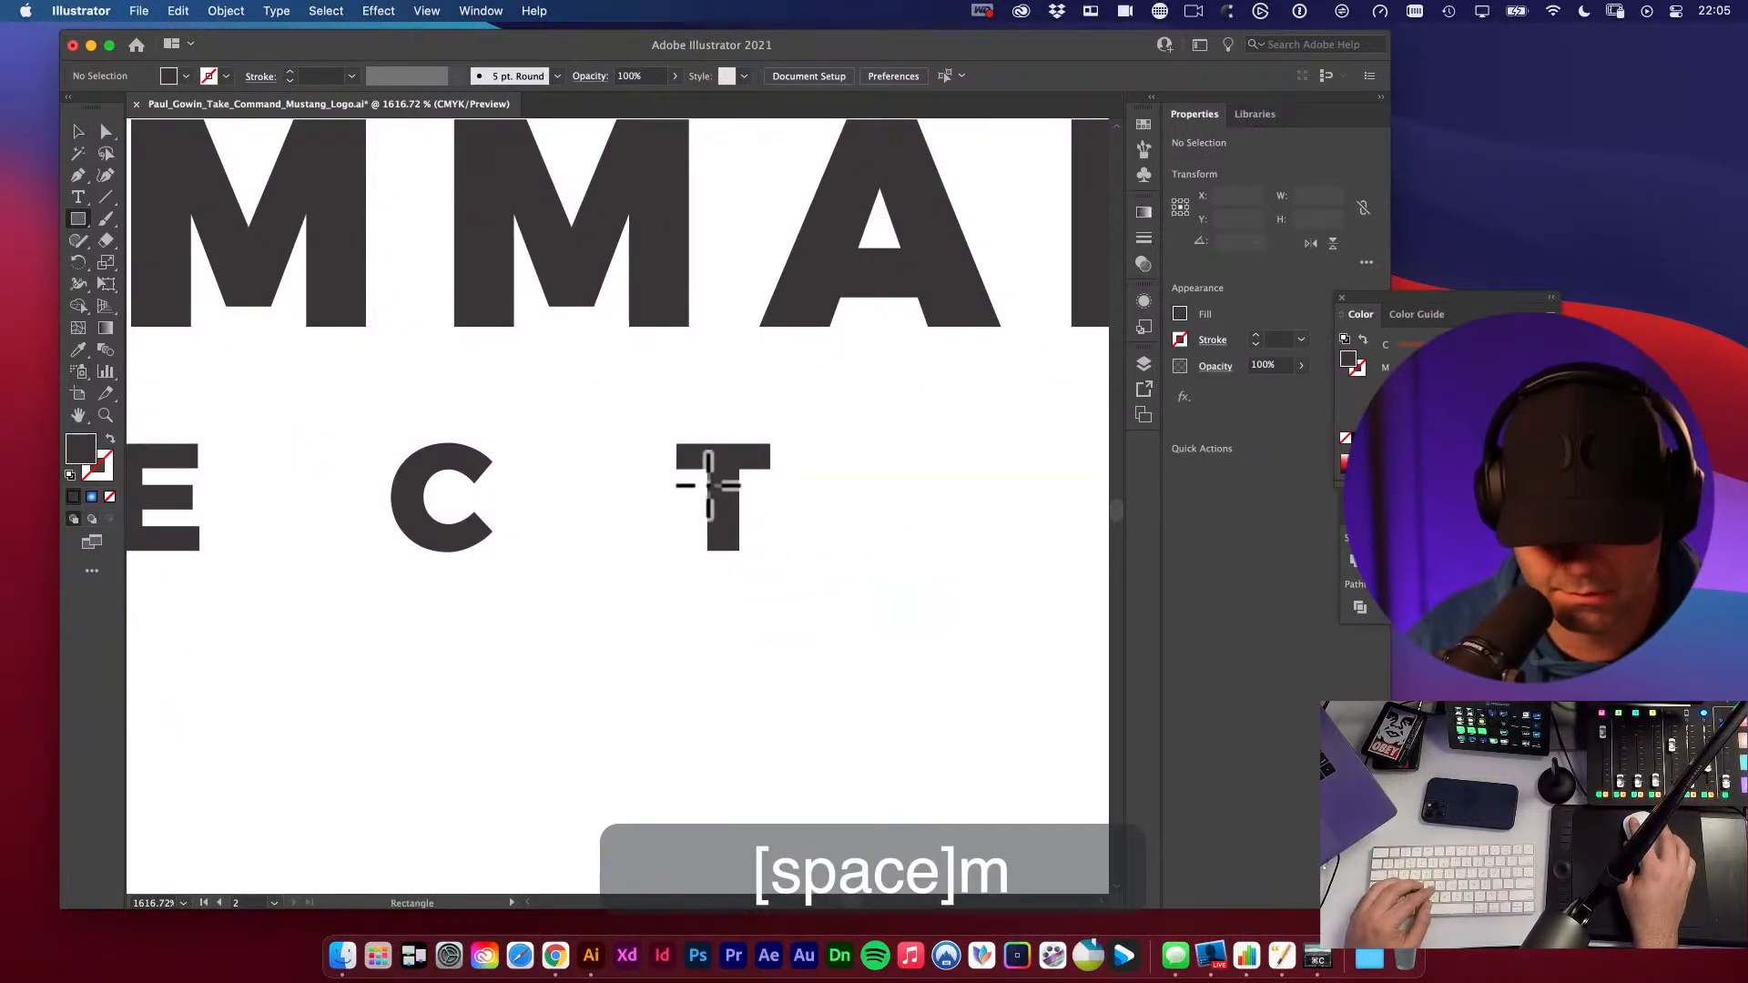
left_click_drag(707, 483, 739, 603)
key("space")
left_click(743, 566, "alt+super")
left_click(742, 567, "alt+super")
- Rotate the small rectangle 90° into a horizontal bar and place it below the T of PROJECT
key("r")
left_click_drag(629, 392, 730, 632)
key("v")
left_click_drag(520, 437, 550, 577)
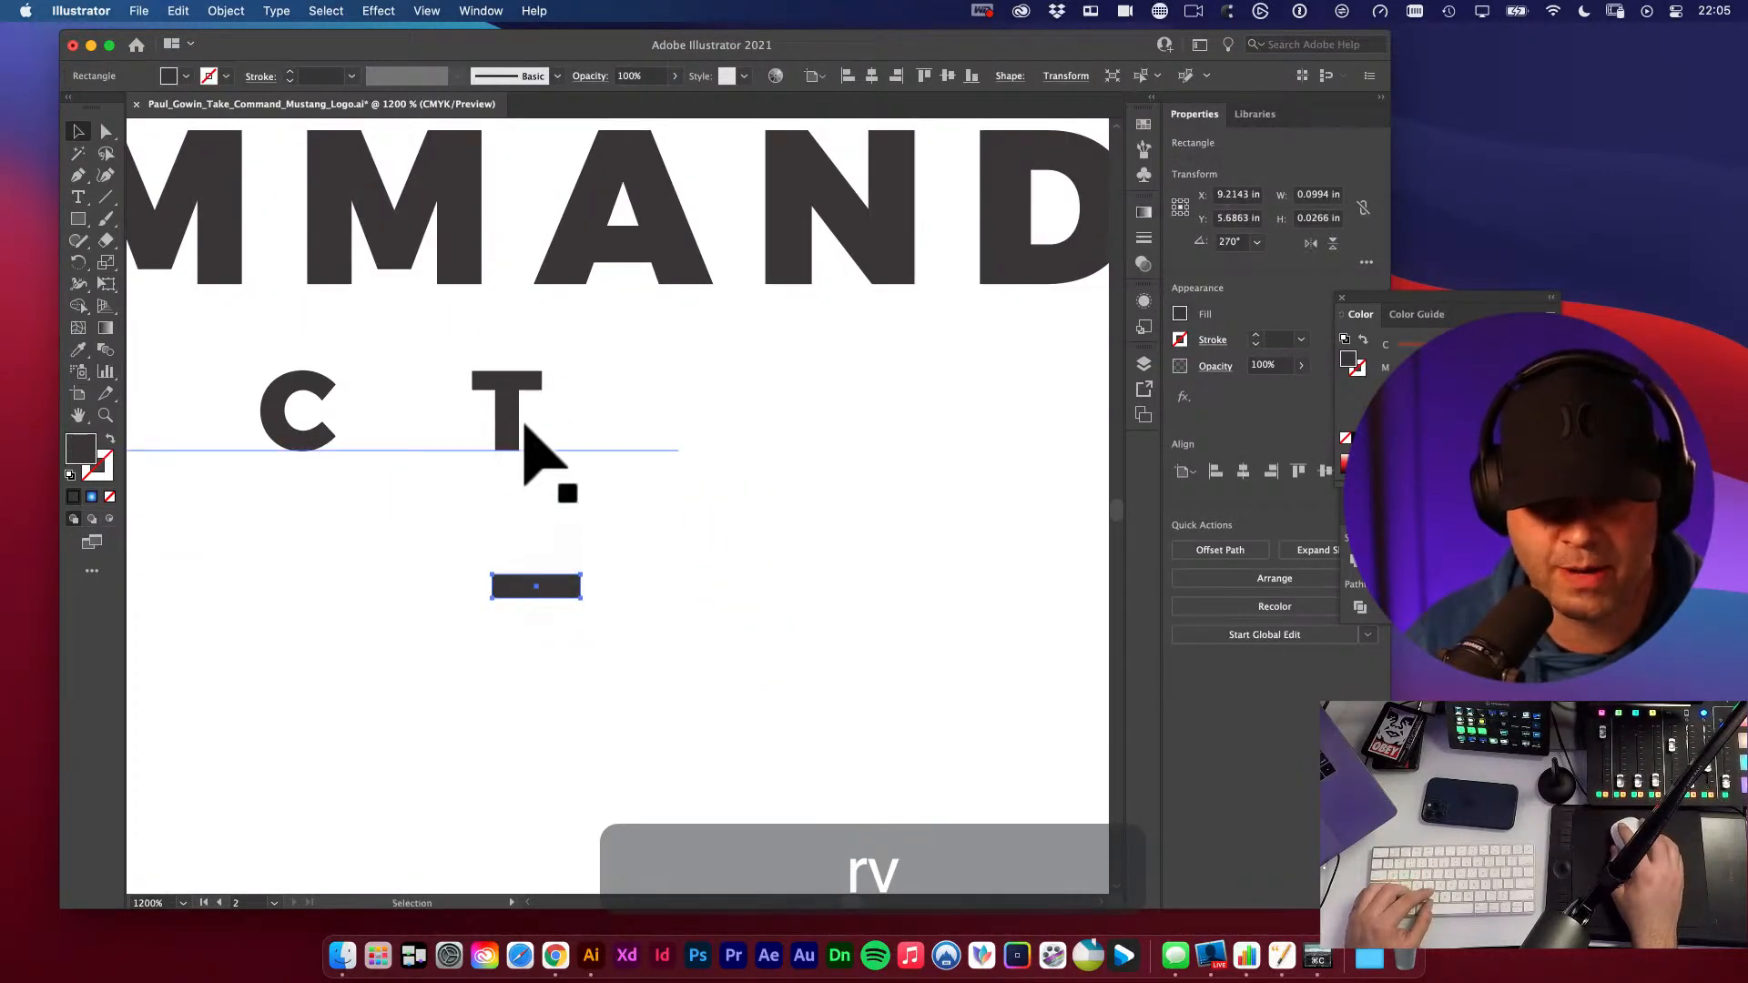
key("space")
left_click_drag(387, 640, 547, 648)
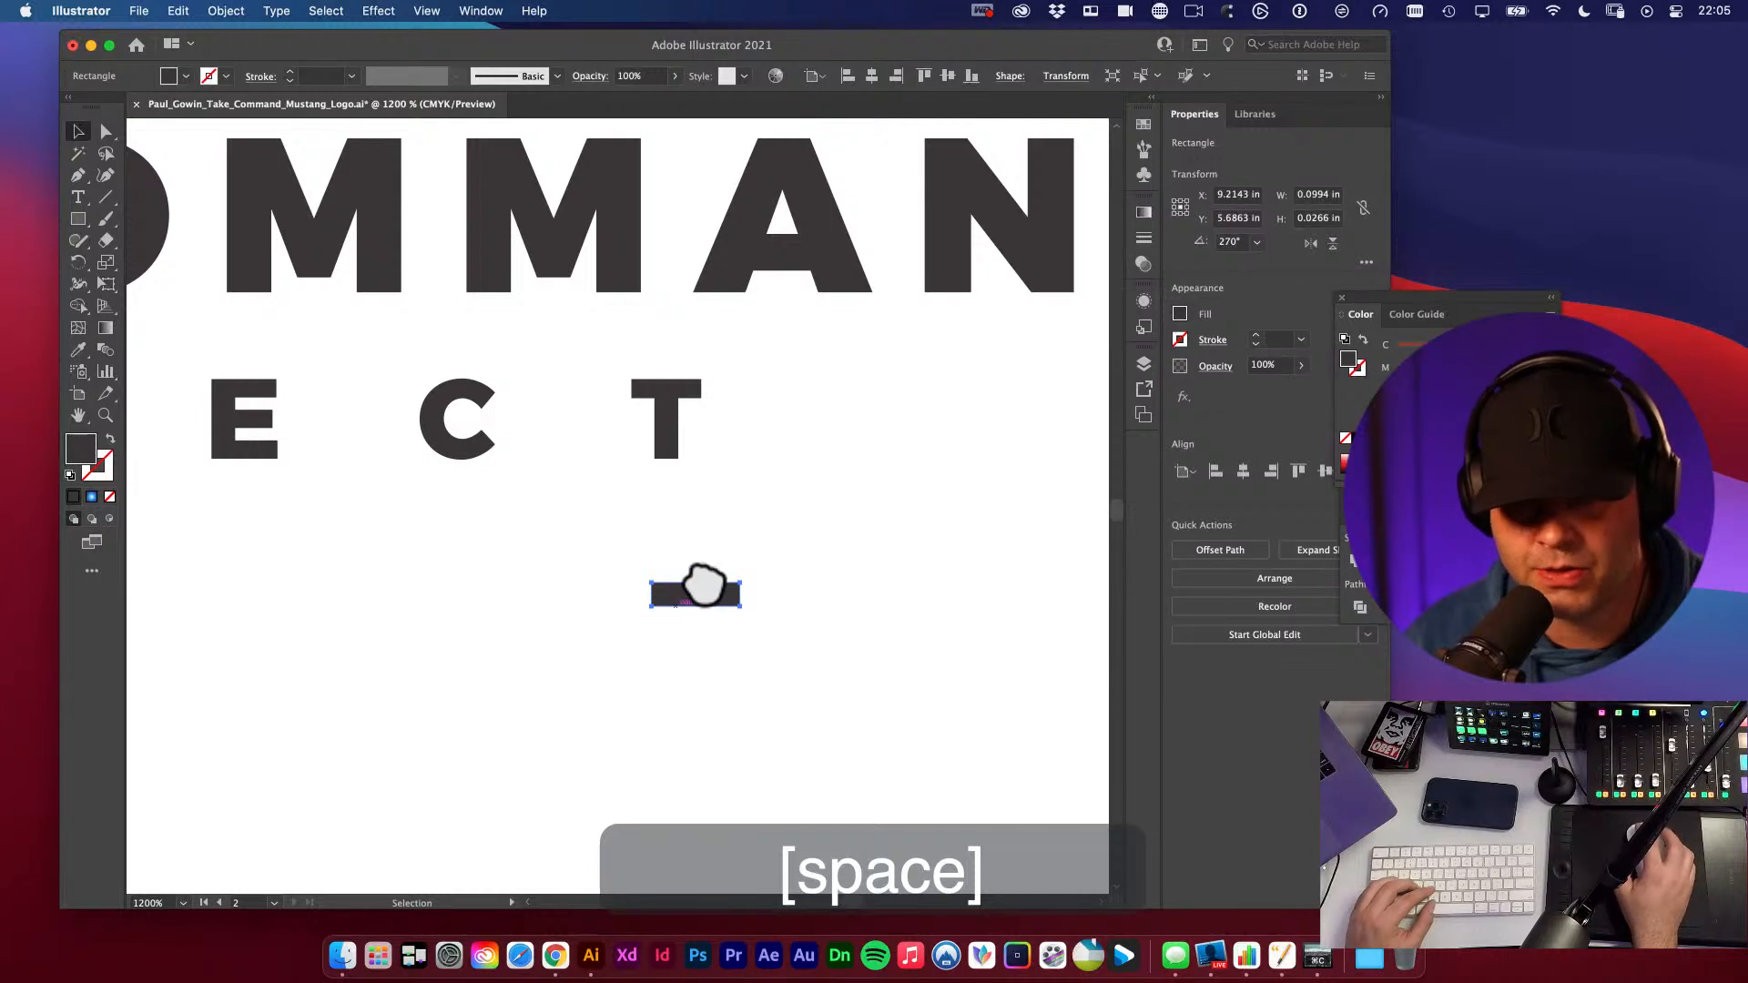
- Draw a rectangle about 0.026 by 0.136 in matching the T's stem width, and delete the earlier horizontal bar
key("m")
left_click_drag(626, 411, 947, 669)
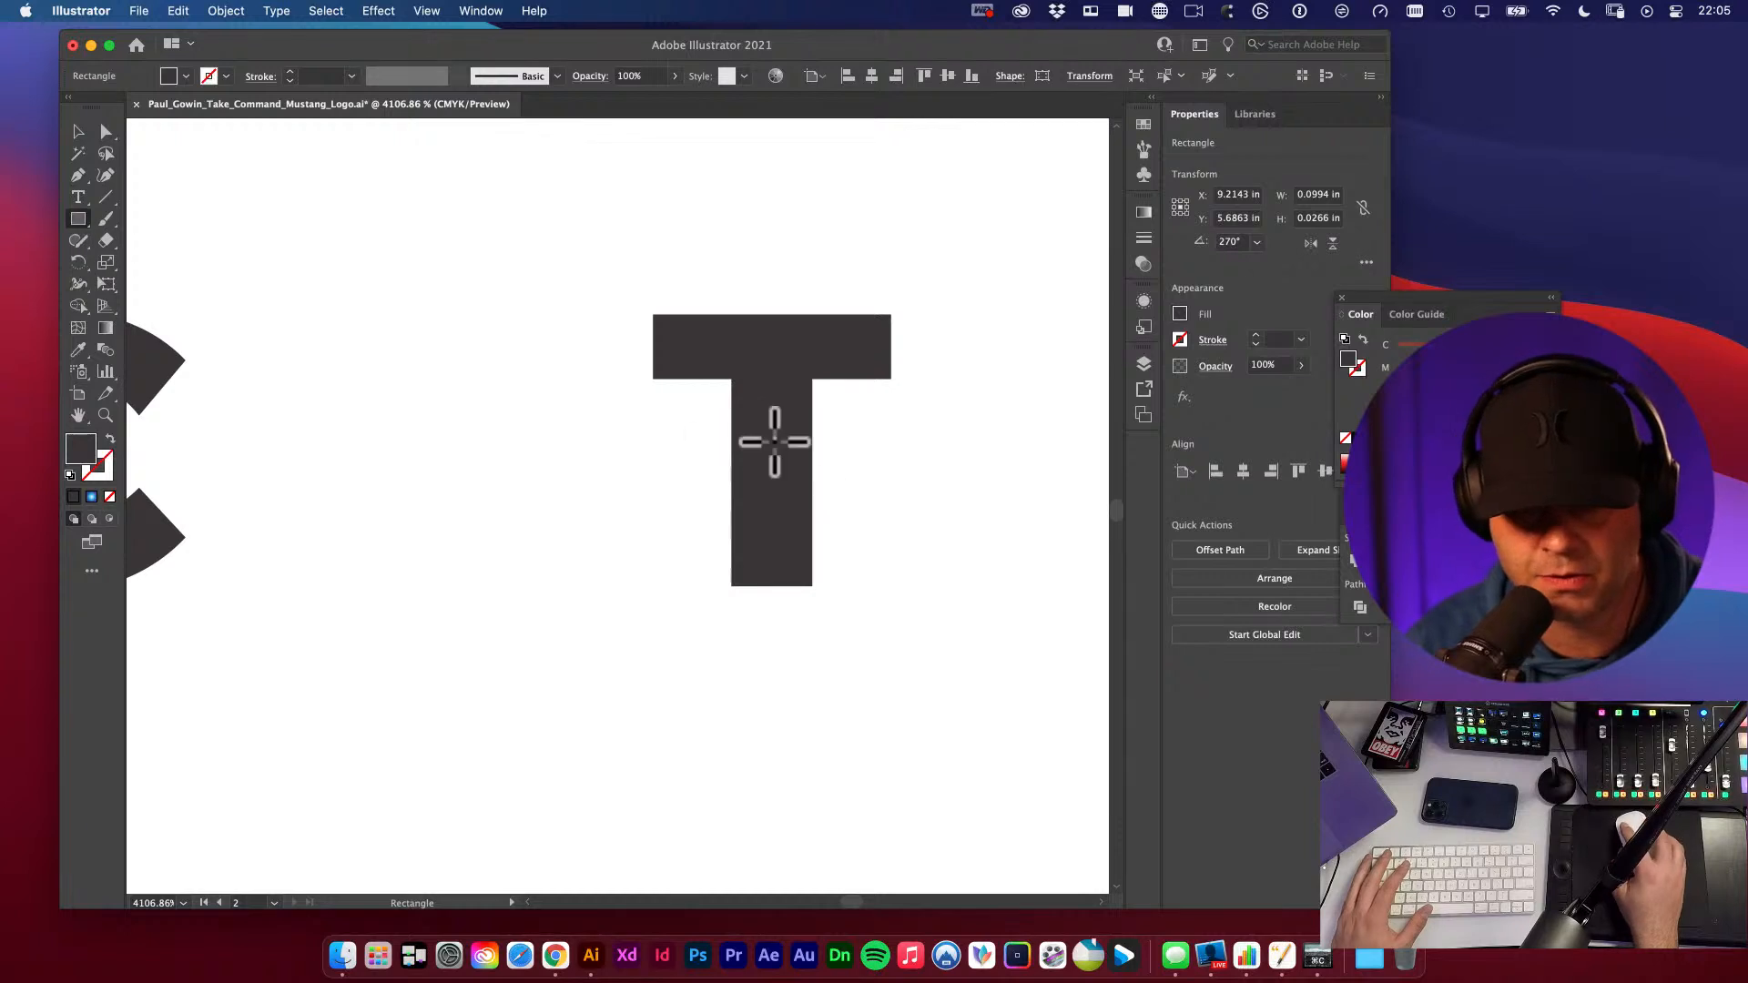
left_click_drag(732, 421, 813, 835)
left_click(714, 616, "alt+super")
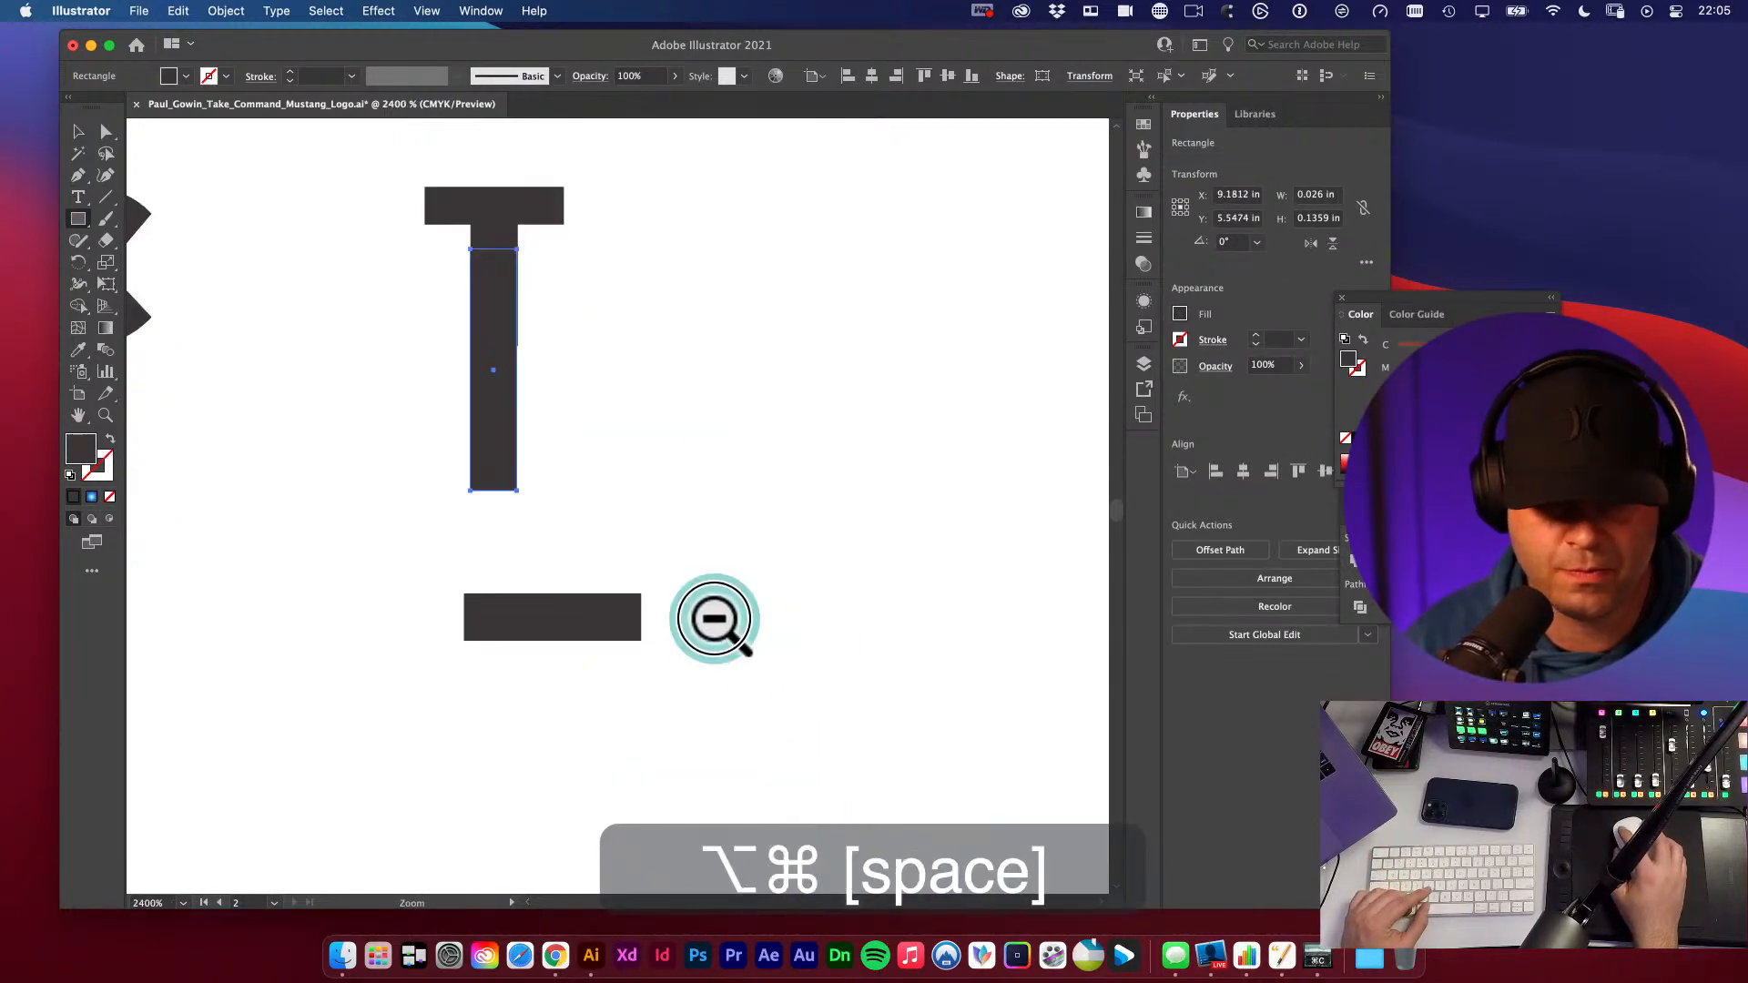
key("v")
key("space")
left_click_drag(520, 511, 598, 634)
key("BackSpace")
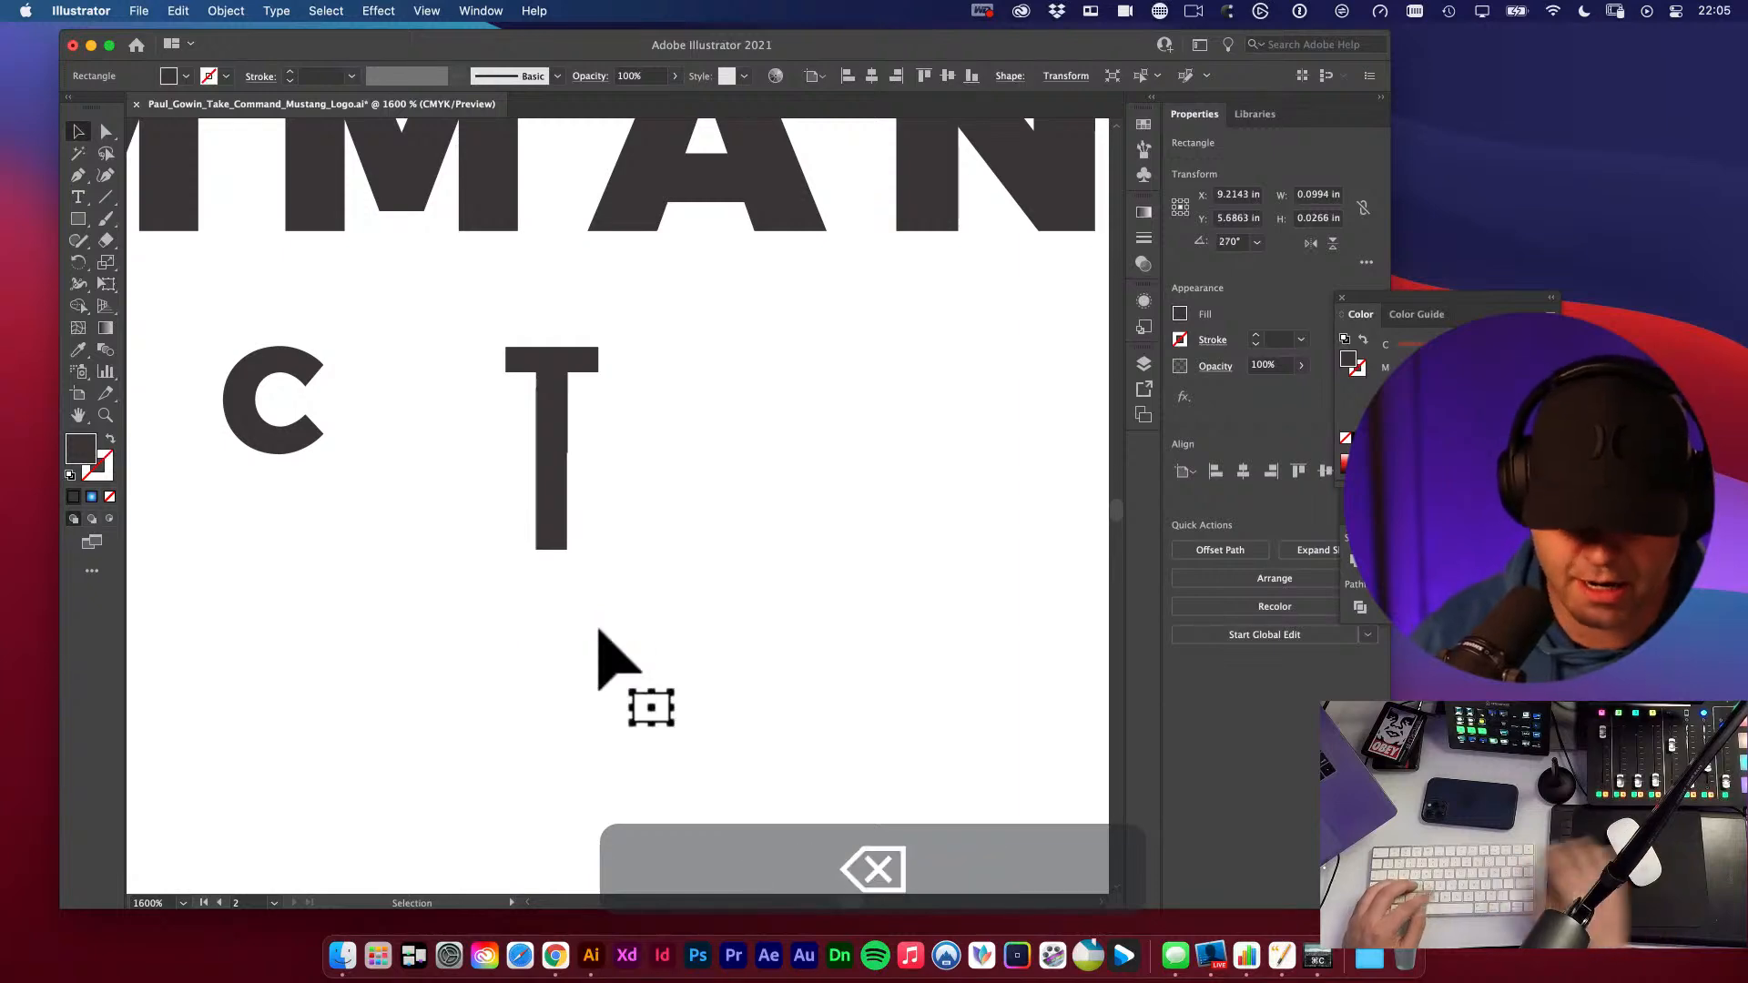
- Move the new rectangle beside the T of PROJECT and rotate it -90° into a horizontal bar
key("v")
left_click_drag(546, 526, 714, 519)
key("r")
left_click_drag(813, 419, 874, 674)
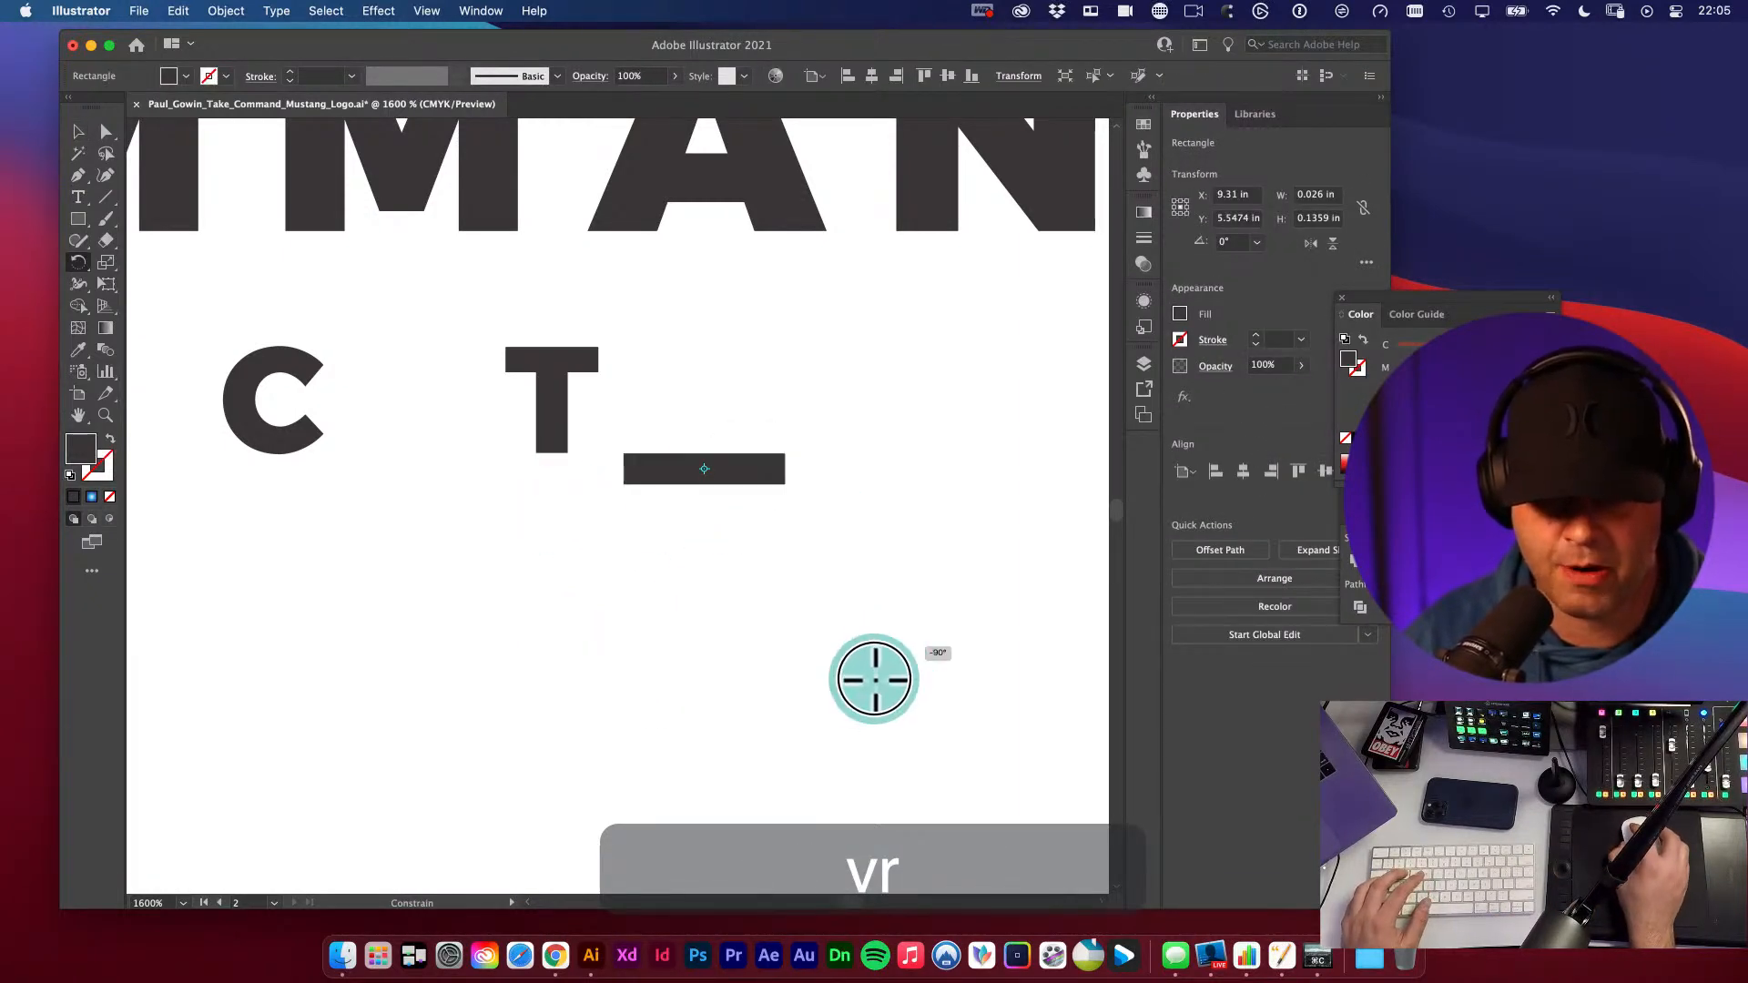
- Position the bar at mid-height after the T of PROJECT and lengthen it toward the end of COMMAND
key("v")
key("space")
left_click_drag(734, 437, 880, 521)
left_click(625, 519, "alt+super")
key("v")
key("e")
key("v")
left_click(667, 546)
left_click(667, 546, "alt+super")
left_click(663, 542, "alt+super")
left_click(566, 528, "alt+super")
- Duplicate the horizontal bar to the other side of PROJECT, in front of the P at the same height
key("space")
left_click_drag(603, 544, 806, 590)
key("space")
key("v")
left_click_drag(913, 508, 414, 506)
key("v")
left_click(510, 601)
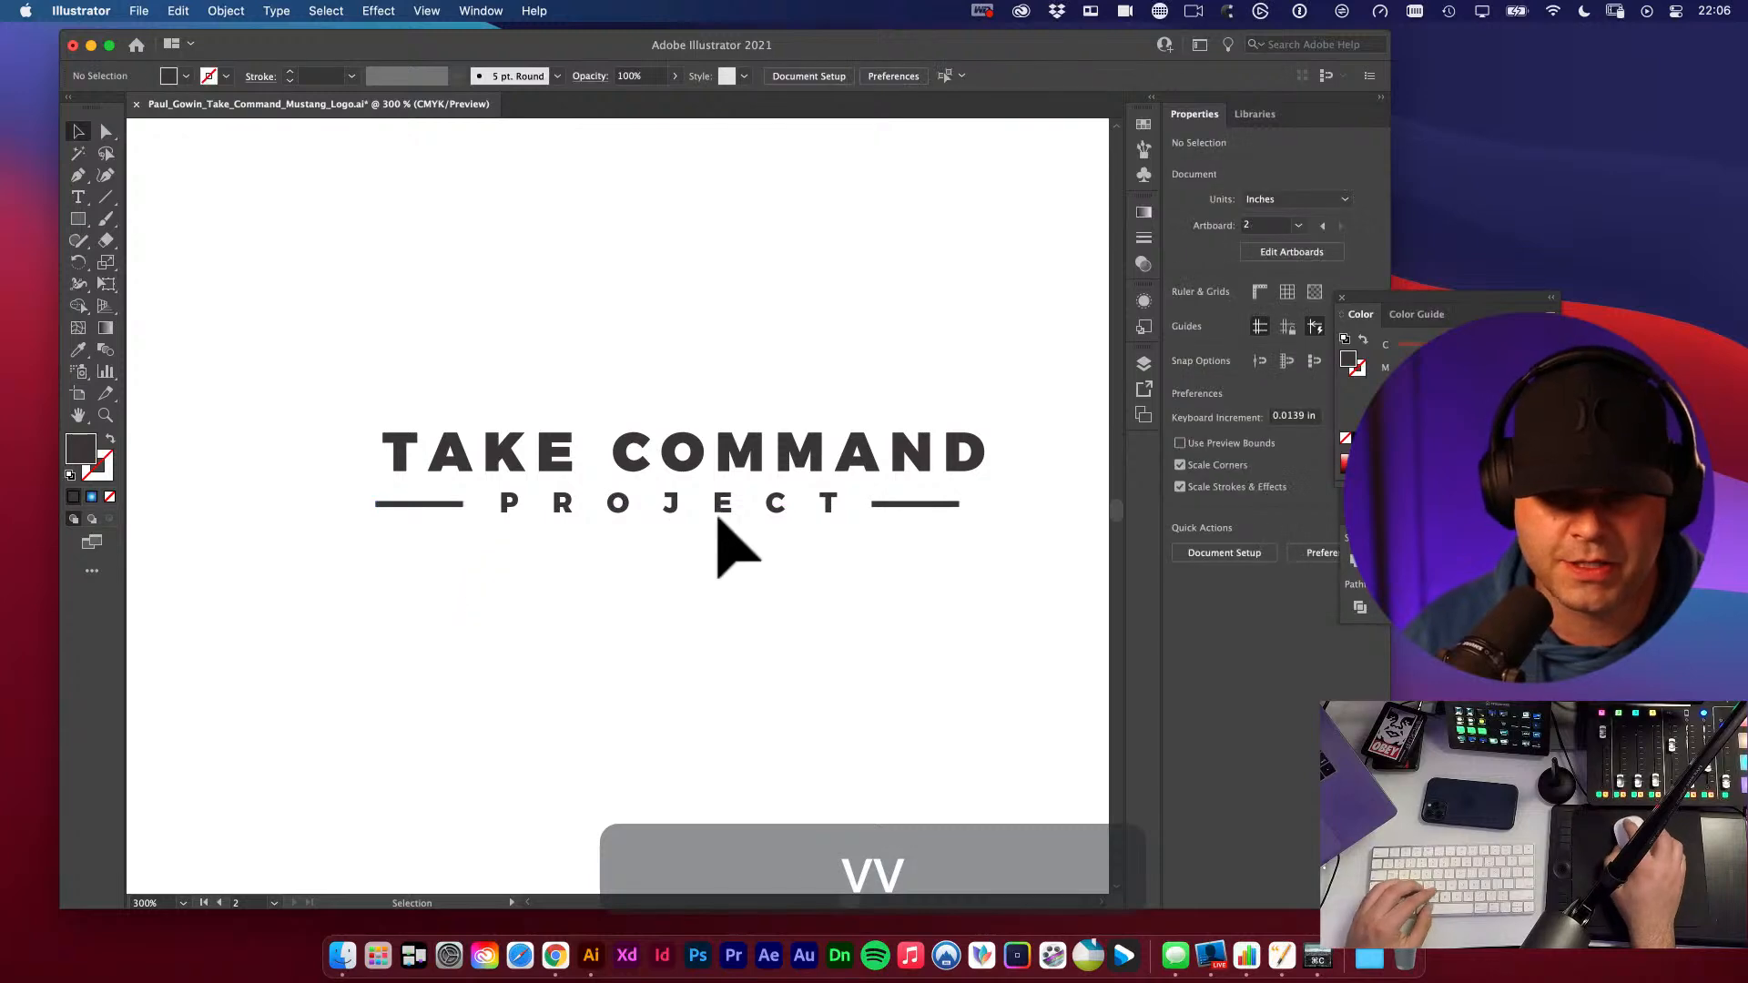
left_click(724, 515)
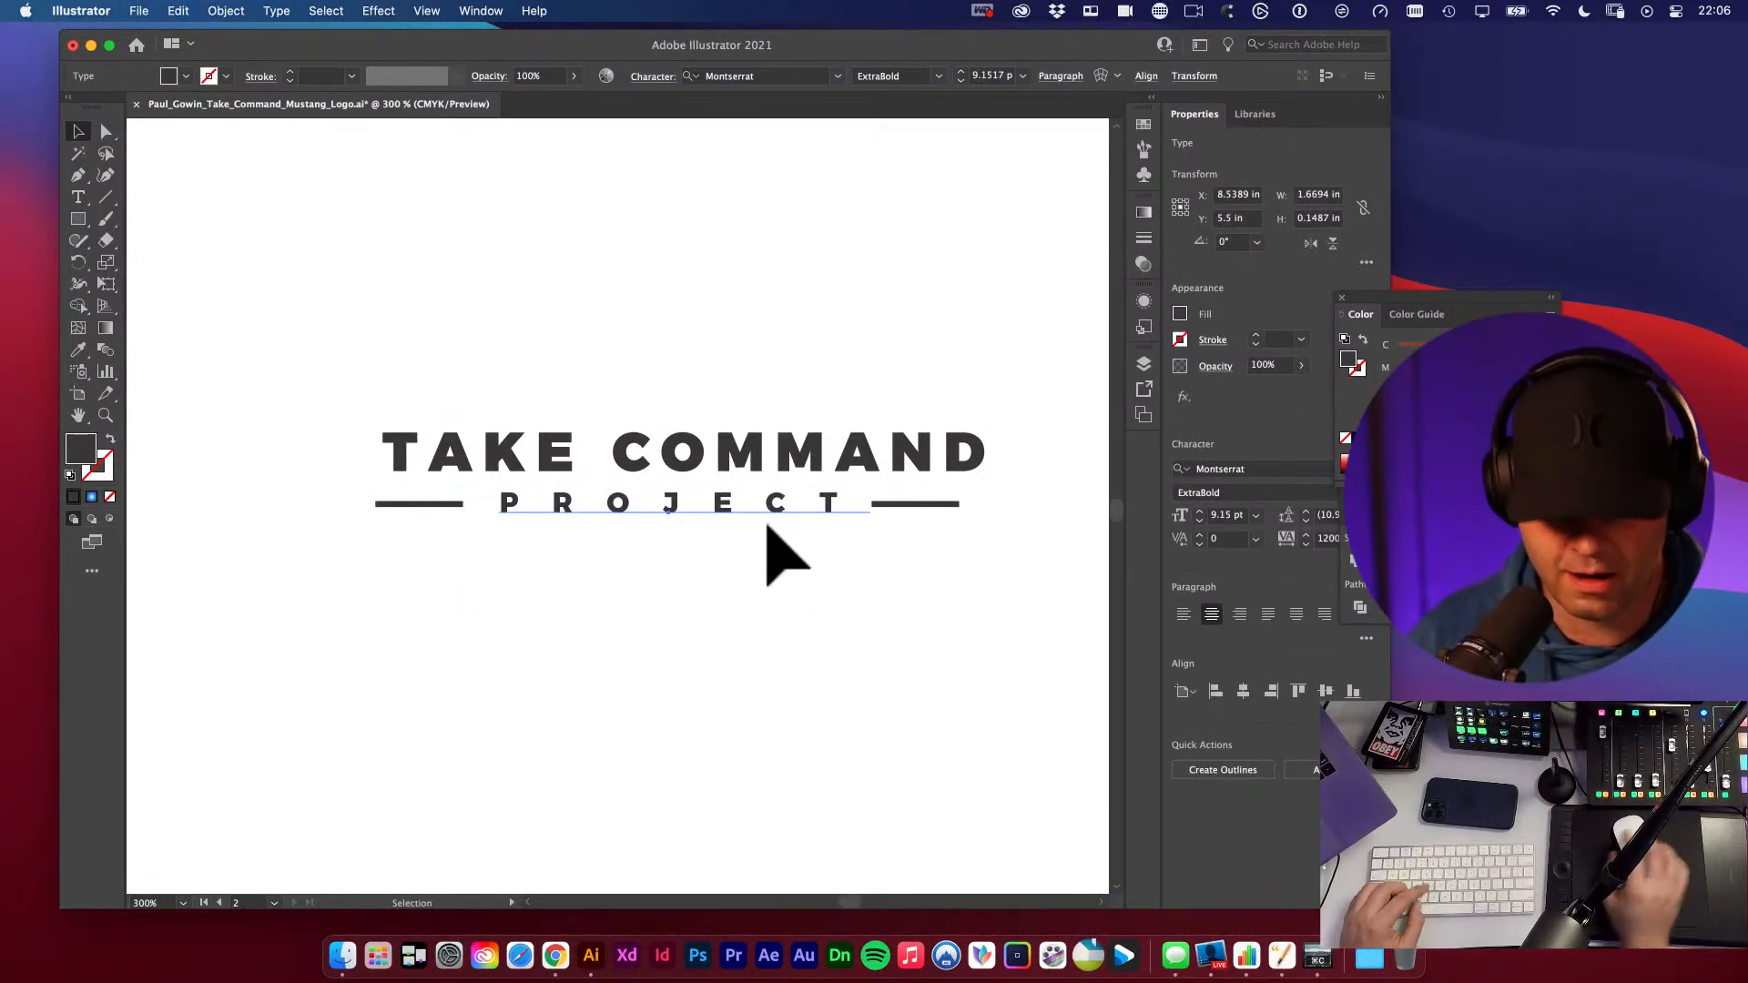
left_click(824, 491, "super")
key("t")
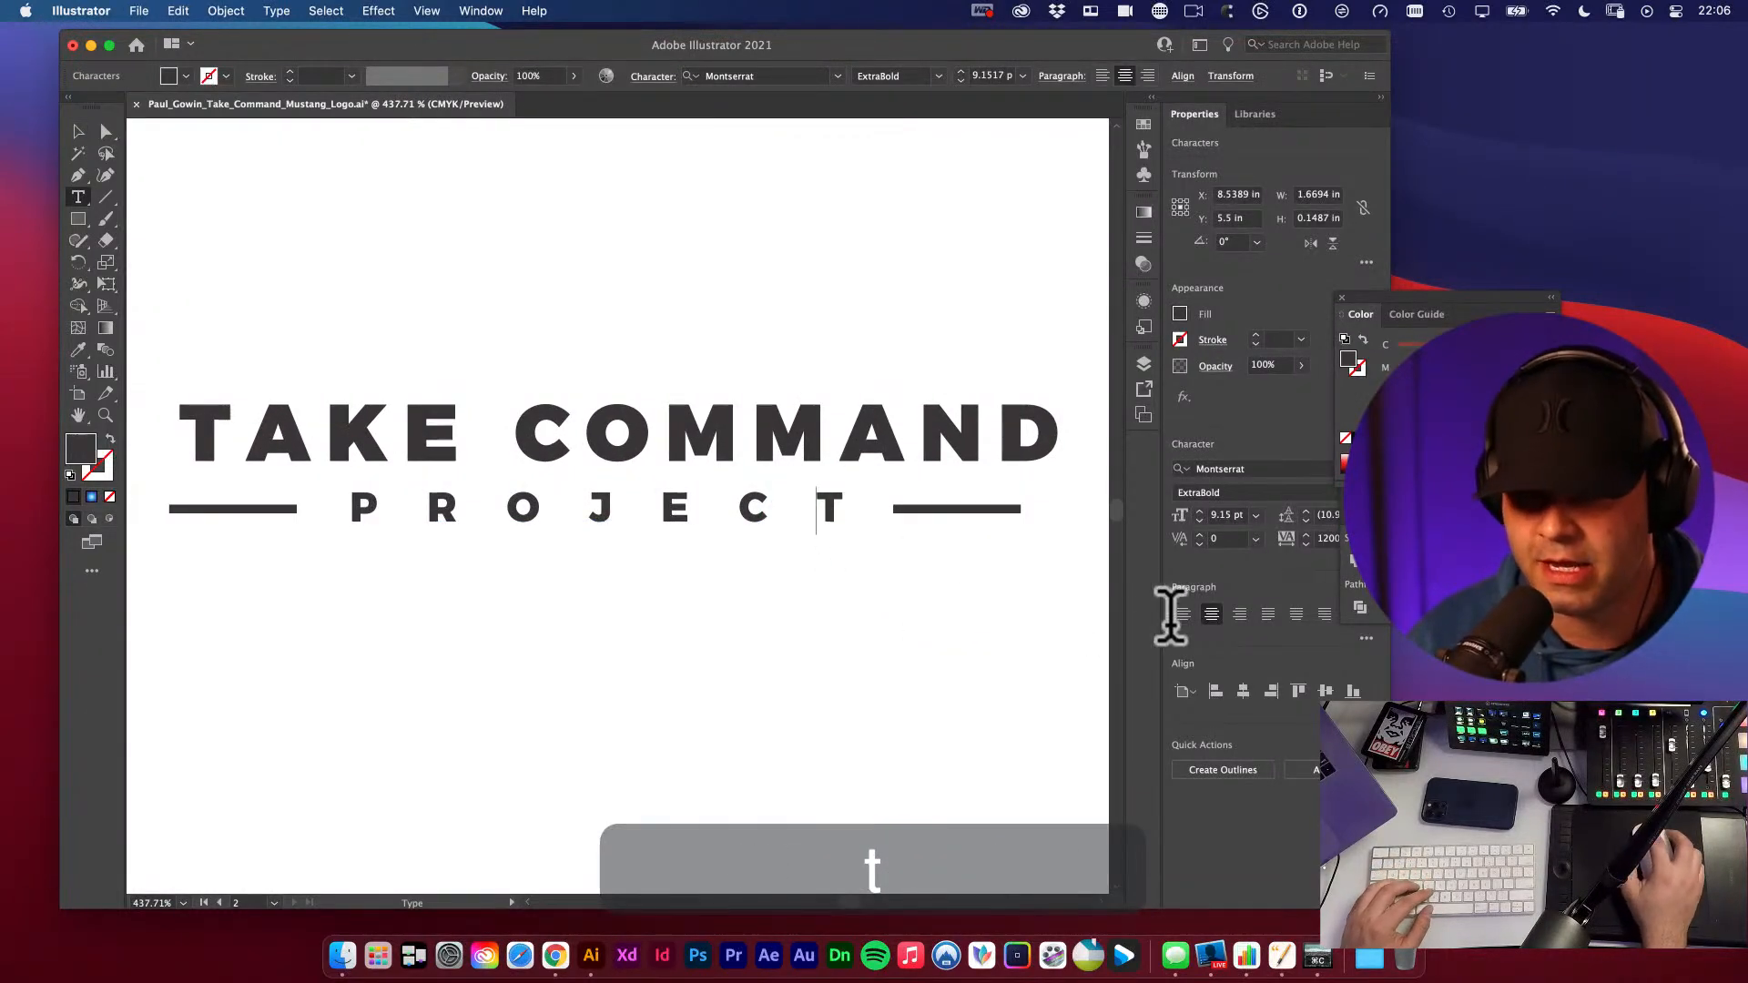
key("v")
left_click(800, 636)
- Draw a rectangle about 1.51 by 0.42 in spanning the letters of PROJECT and move it just below the word
left_click_drag(678, 579, 714, 488)
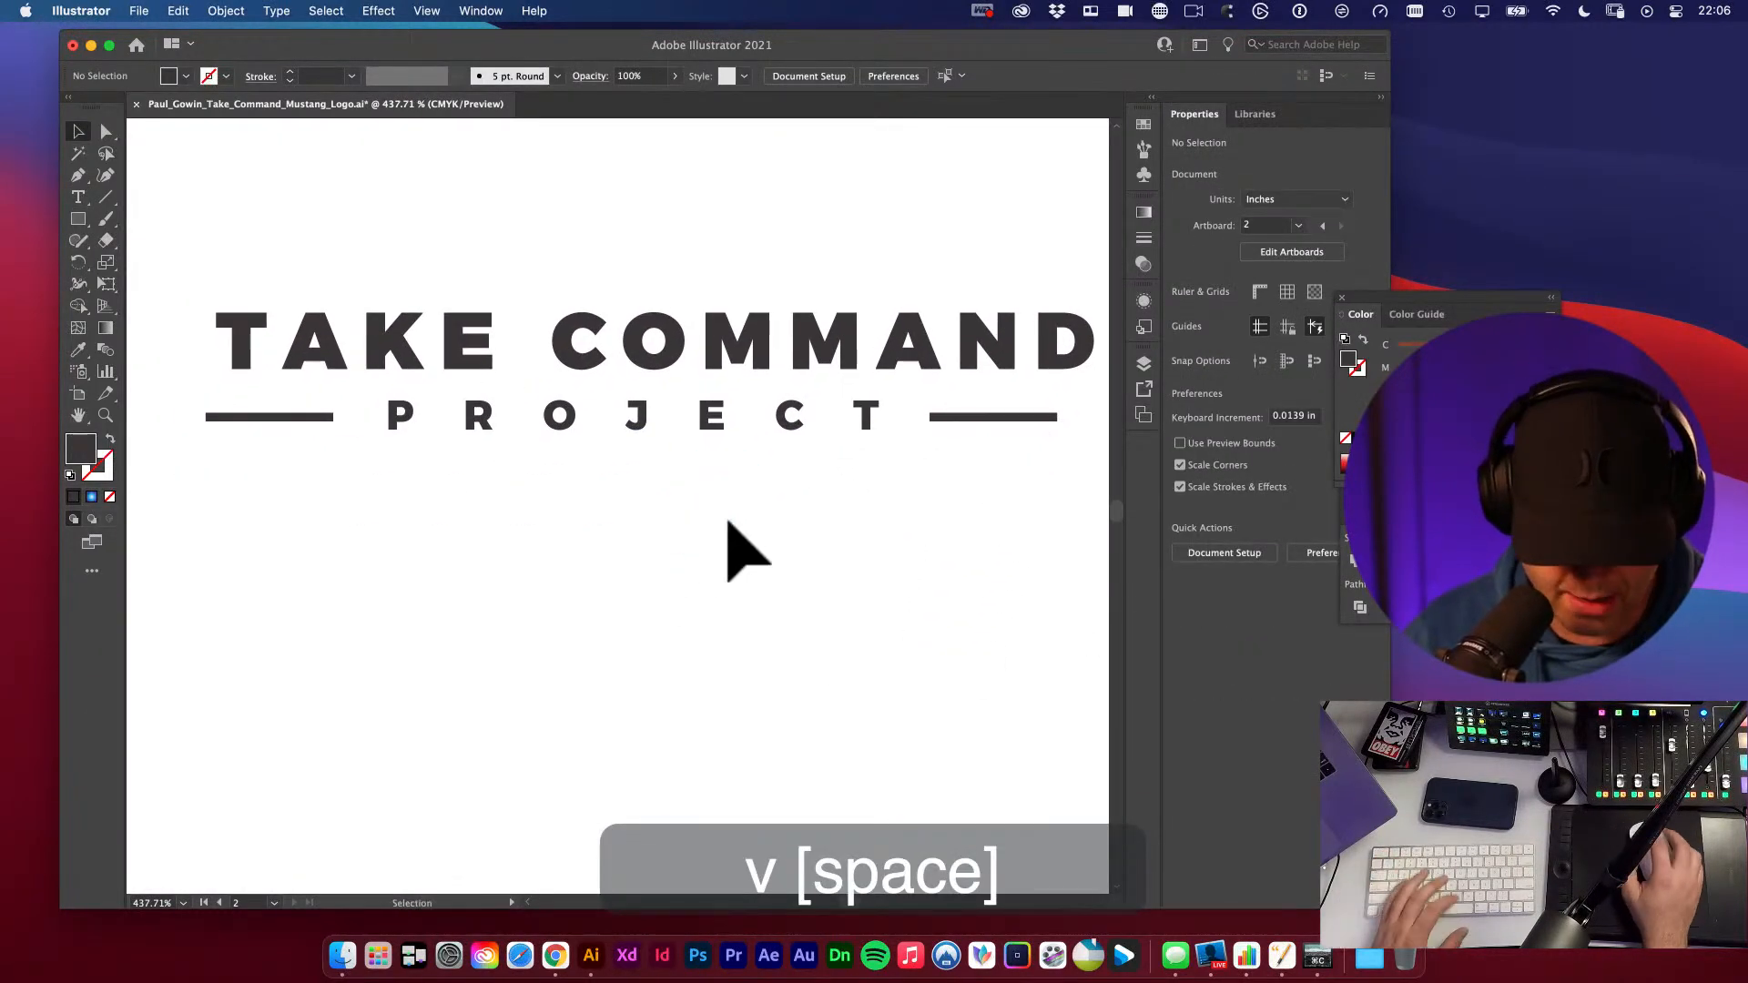
key("m")
mouse_move(387, 400)
left_mouse_down()
mouse_move(585, 527)
mouse_move(726, 546)
mouse_move(878, 536)
left_mouse_up()
key("v")
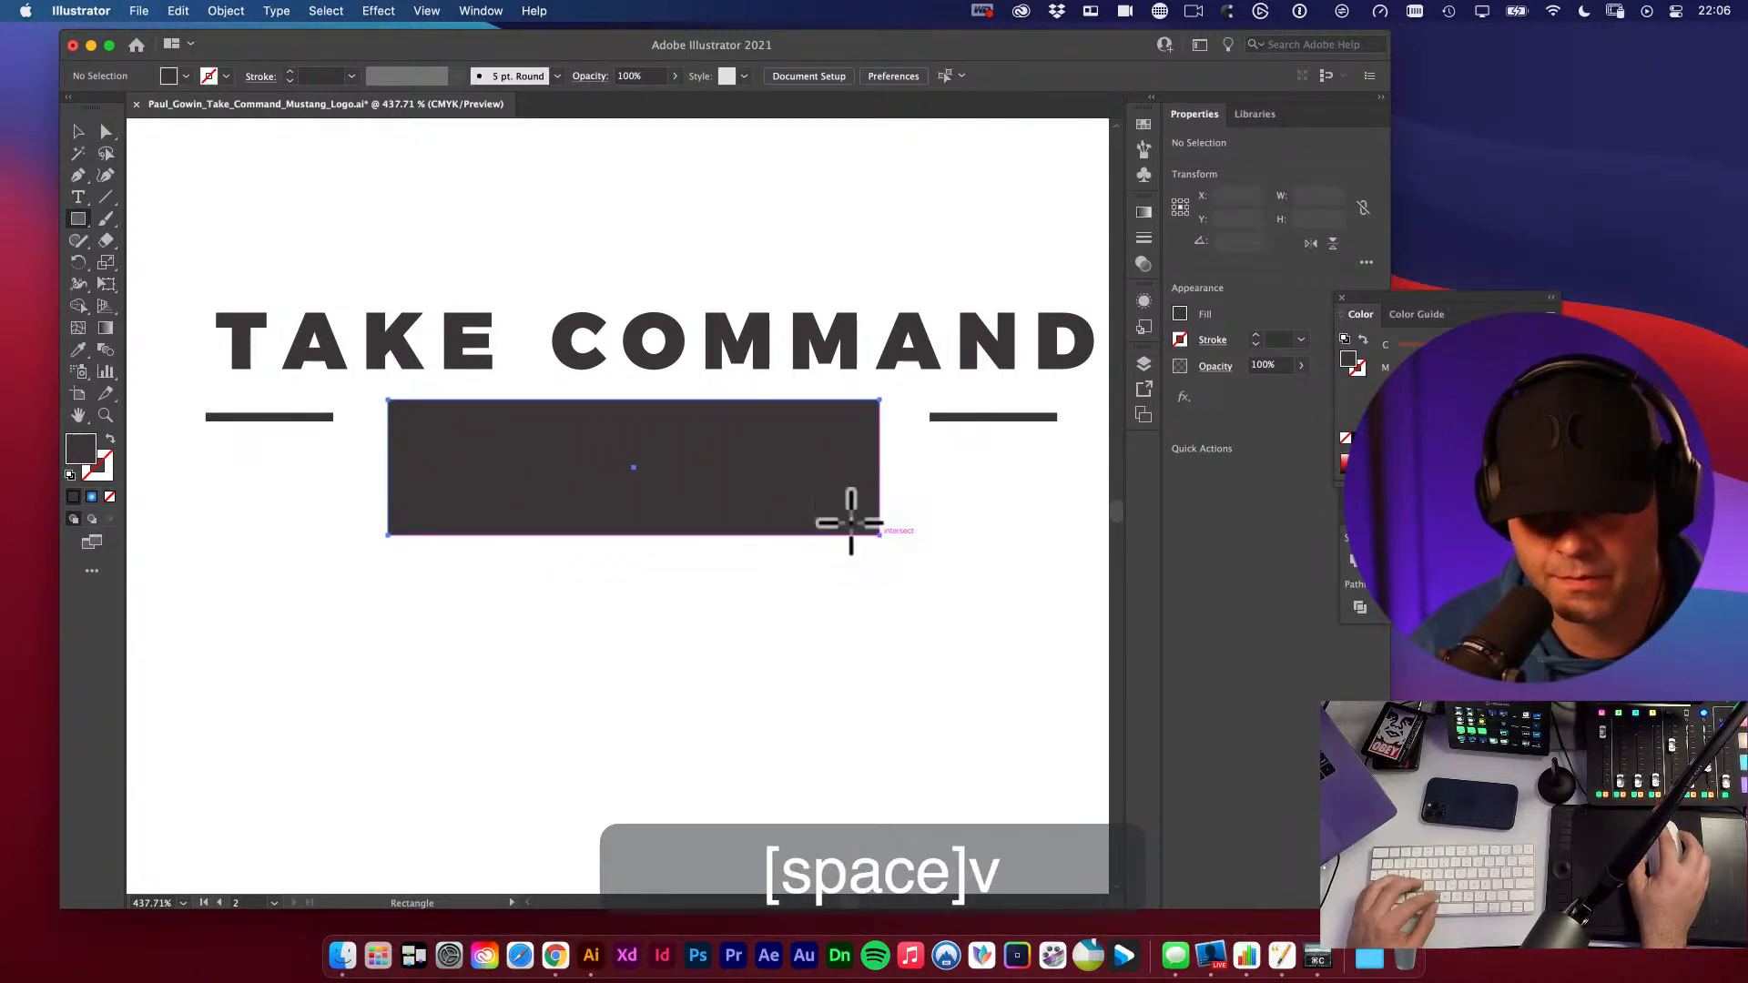
left_click_drag(800, 465, 800, 507)
key("v")
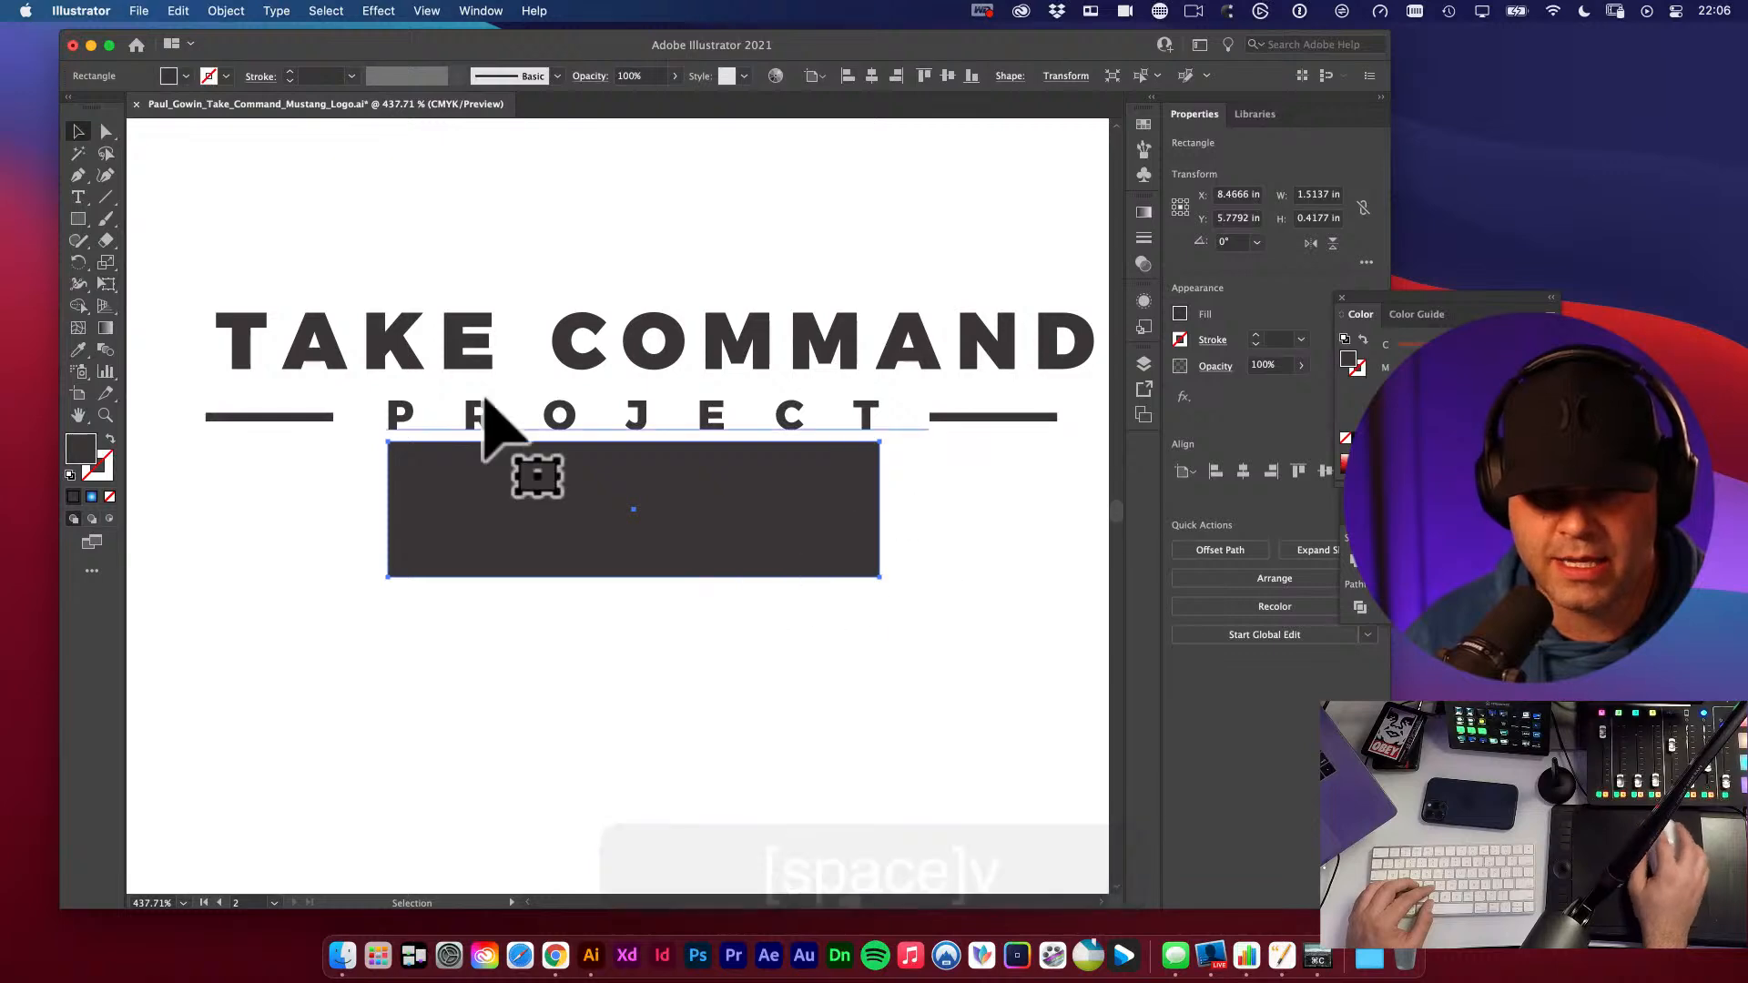
- Convert the TAKE COMMAND text above the rectangle to outlines
left_click(629, 355)
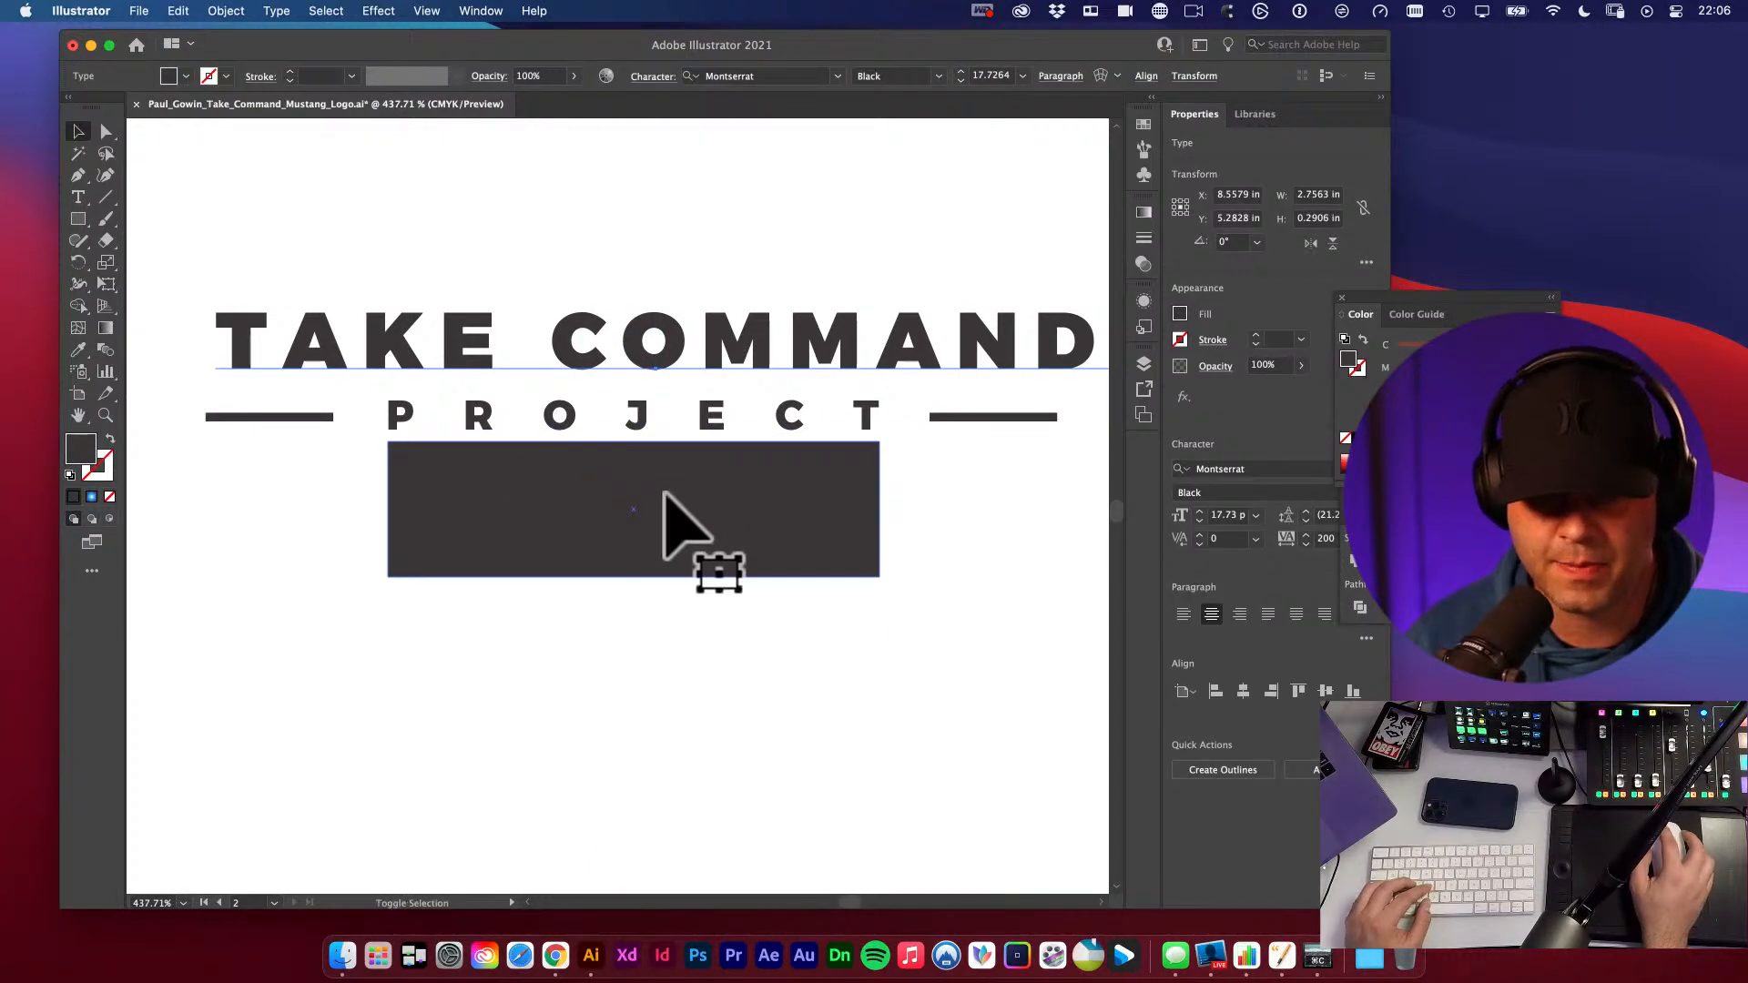
left_click_drag(711, 397, 624, 402)
key("shift+super+o")
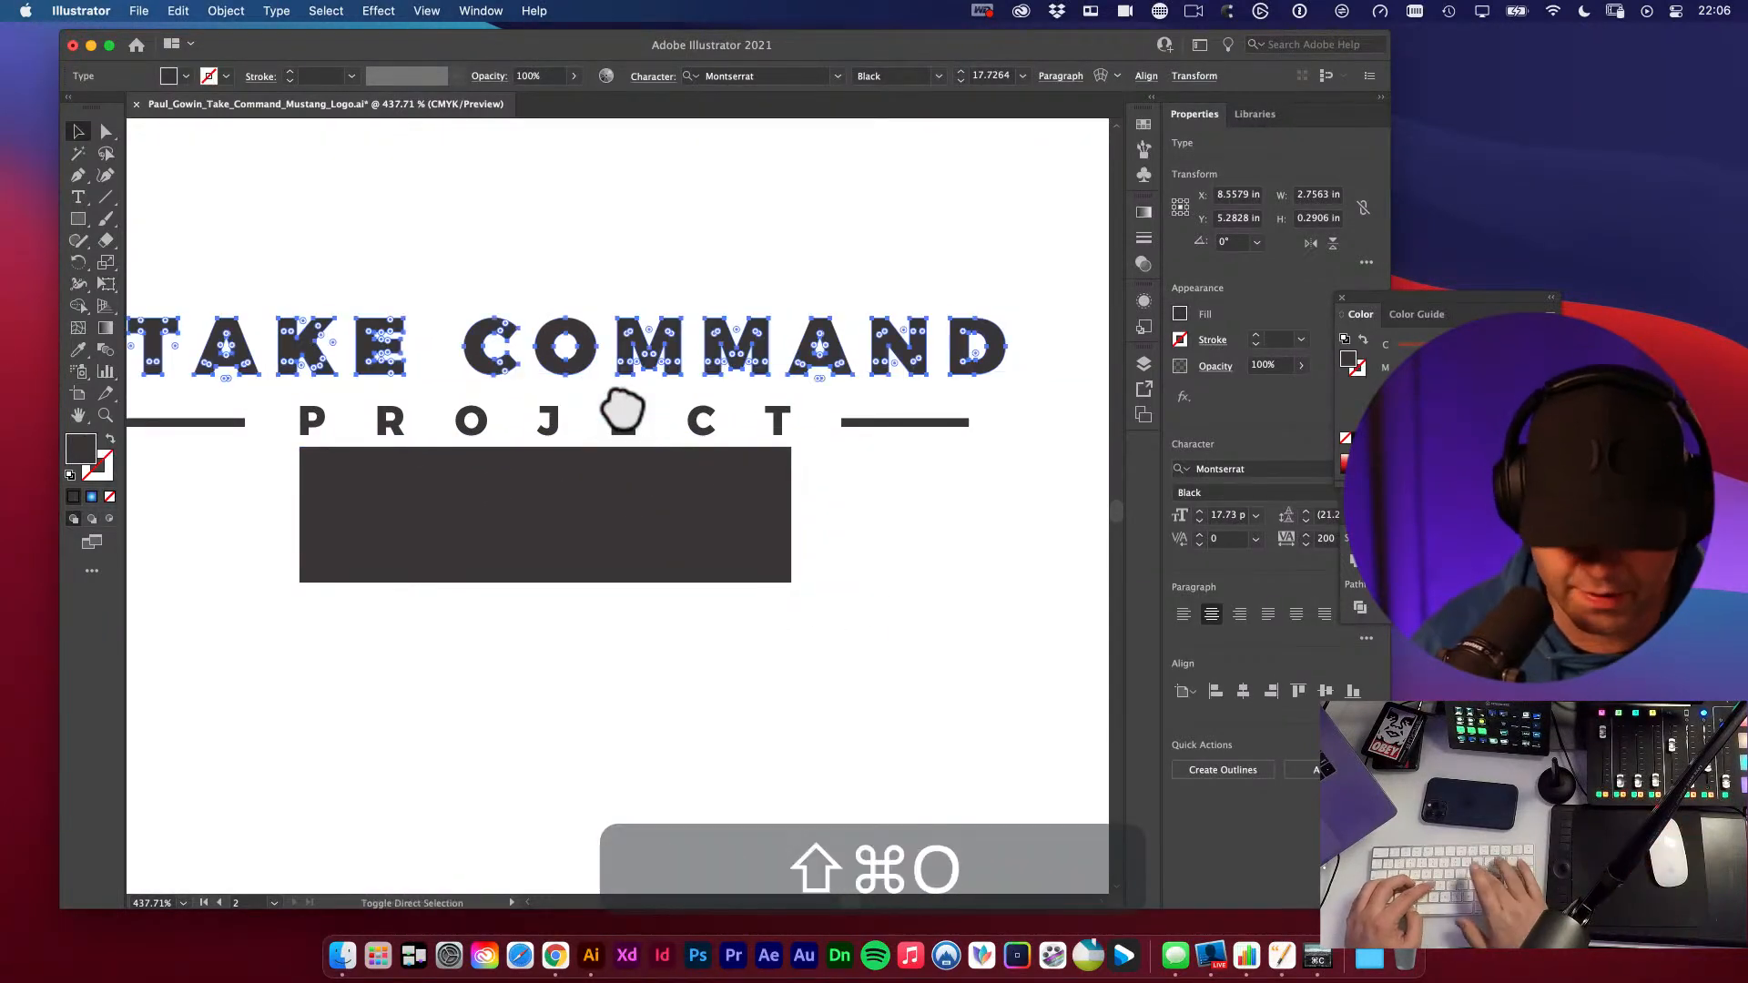
- Try centring the rectangle and the outlined TAKE COMMAND horizontally, and undo the alignment and the outlining
left_click(592, 483, "shift")
key("v")
left_click(628, 355)
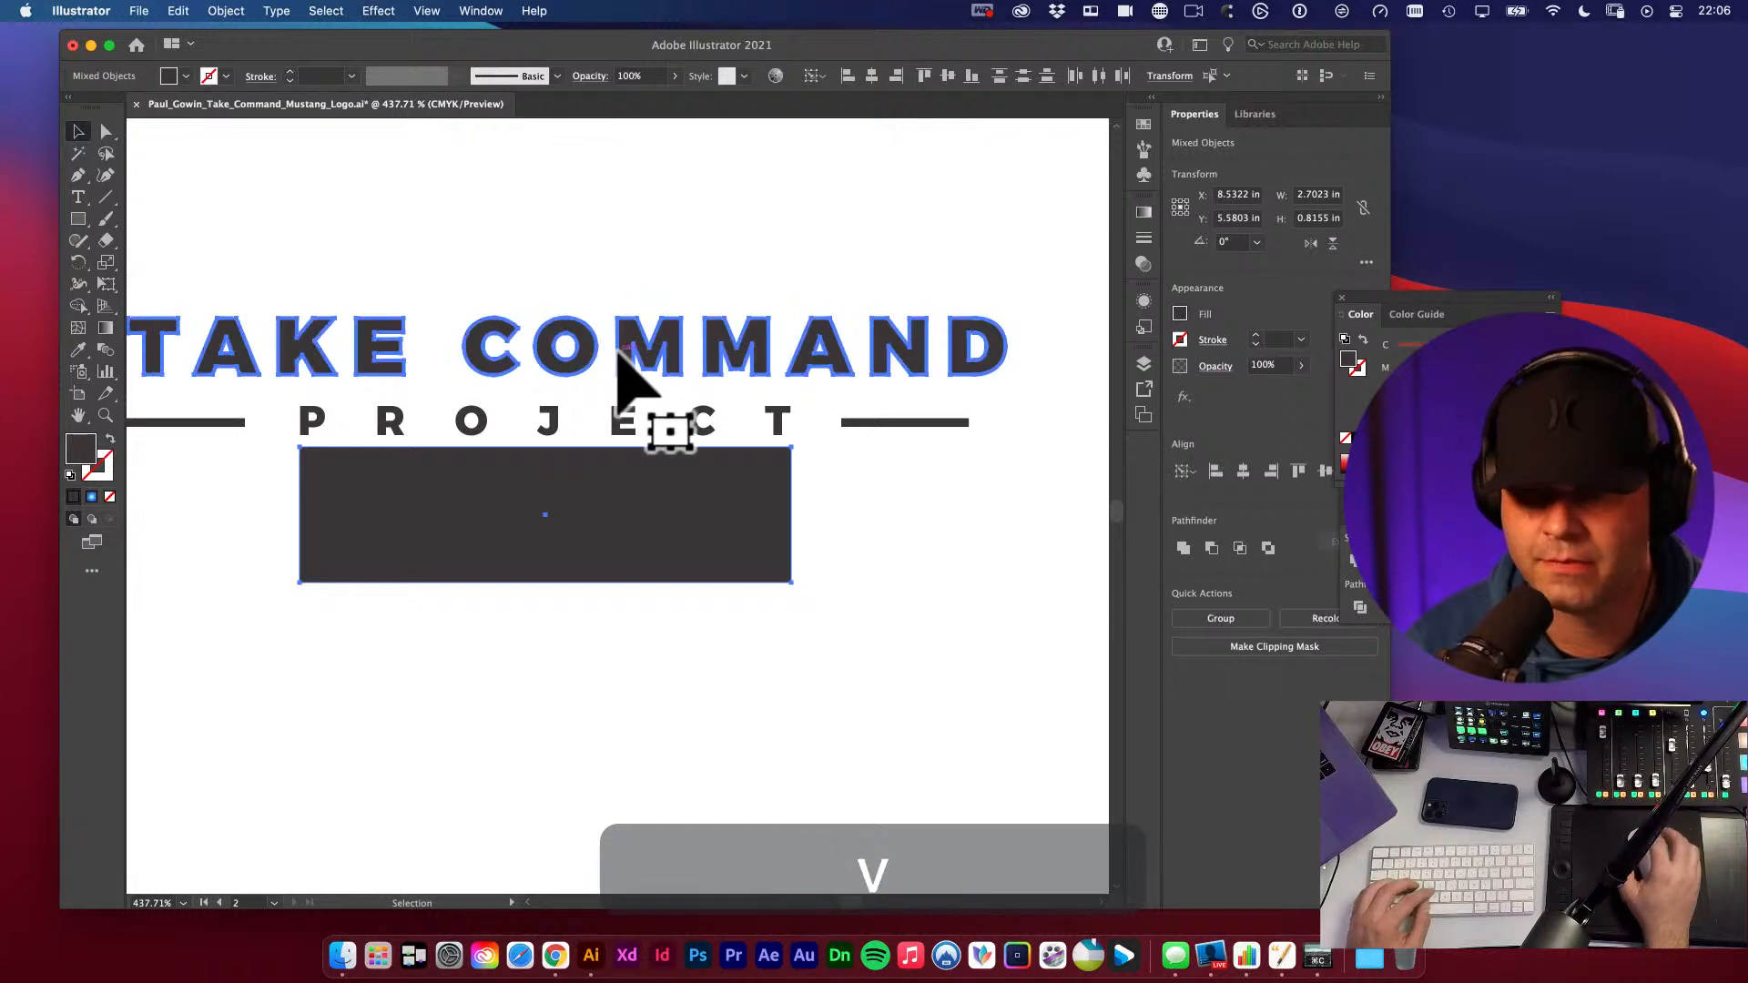
left_click(871, 76)
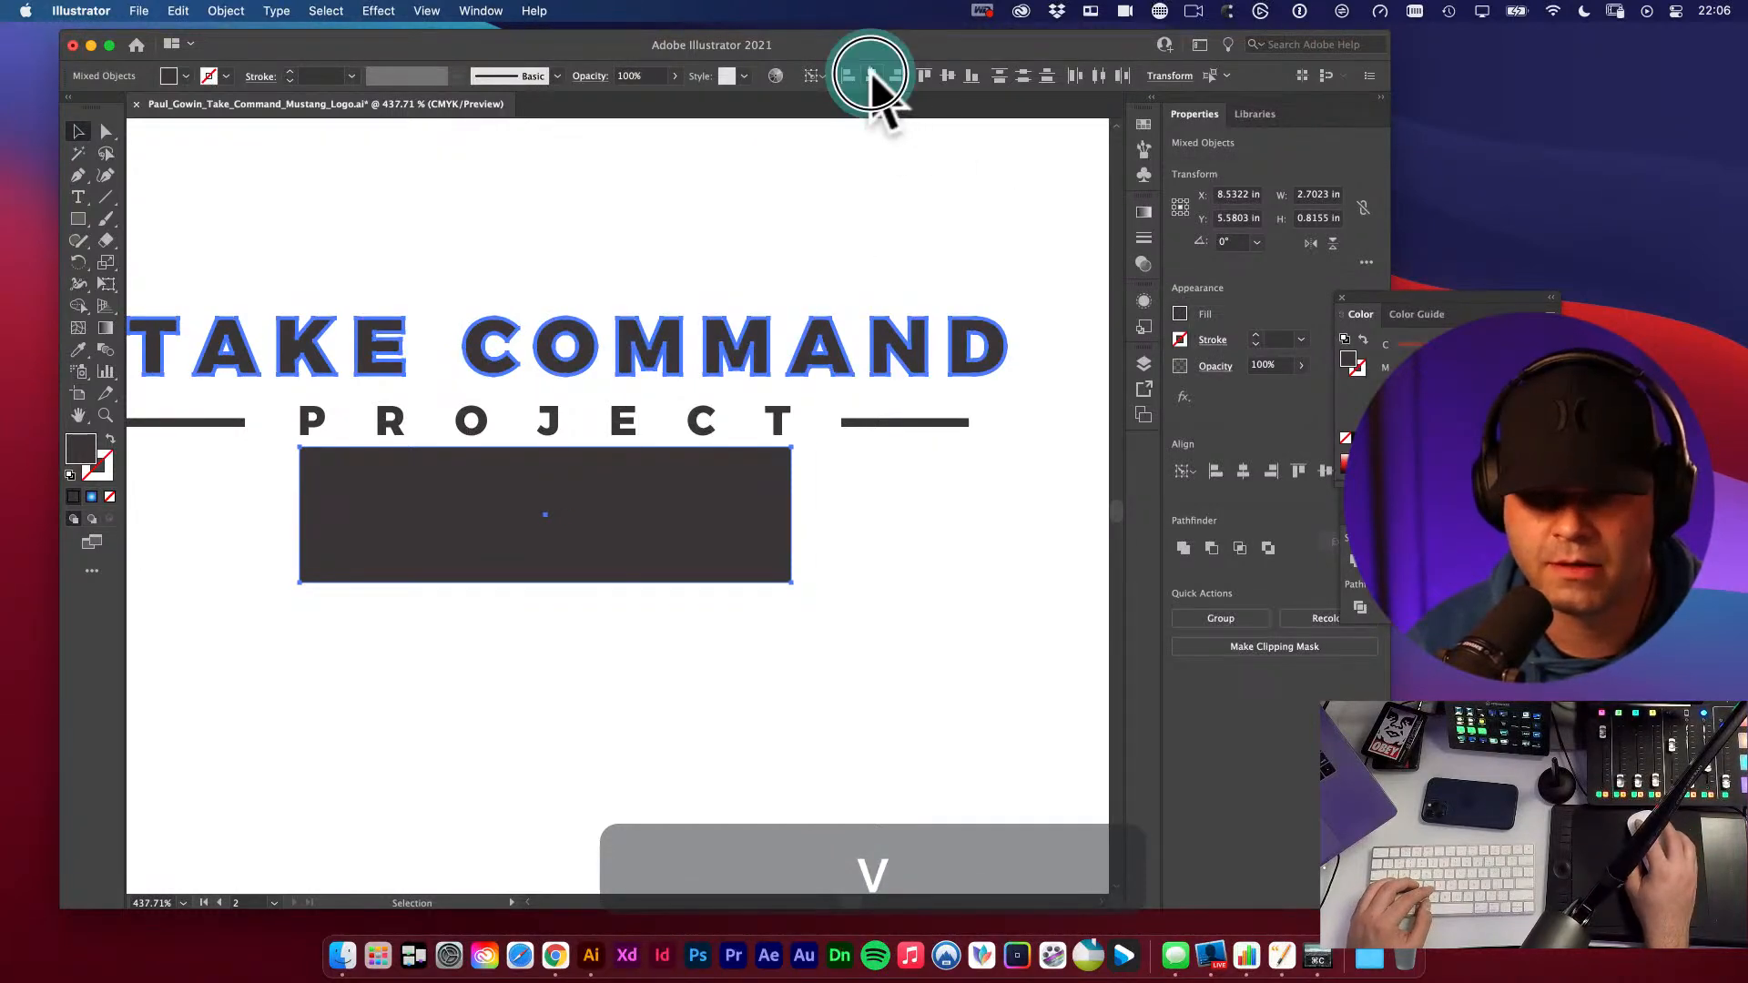
left_click(891, 493)
mouse_move(891, 493)
left_mouse_down()
mouse_move(967, 436)
mouse_move(902, 521)
left_mouse_up()
key("super+z")
left_click(917, 453)
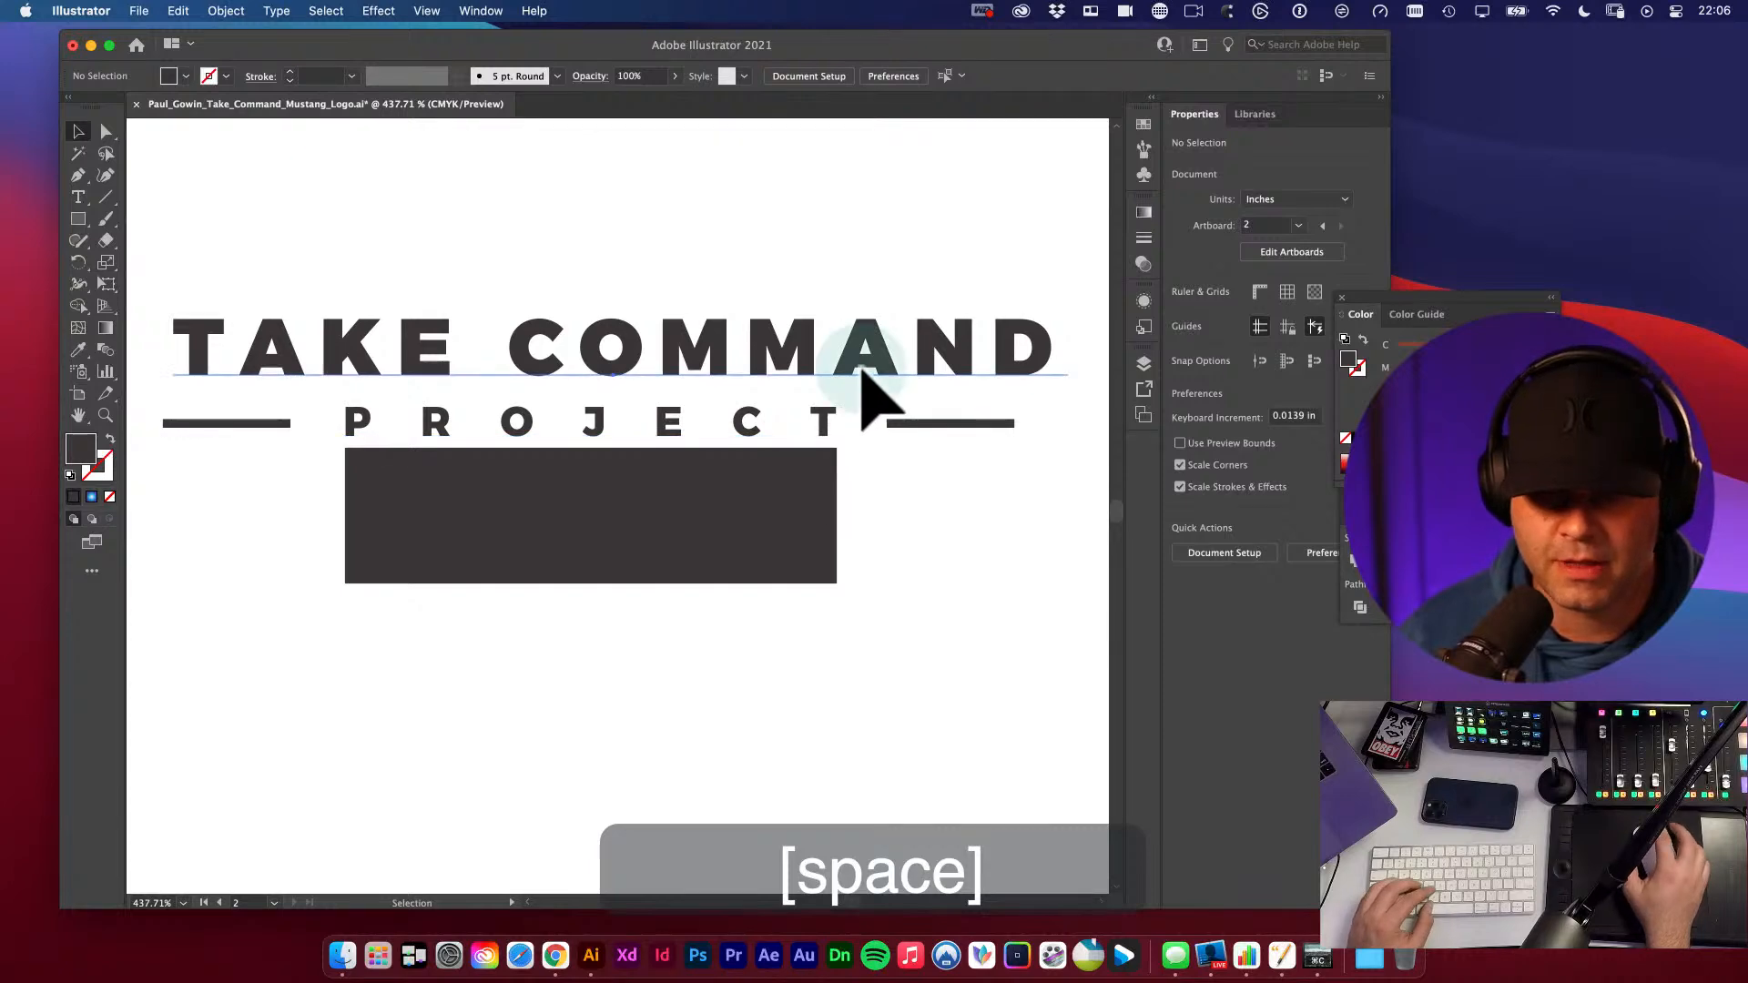
- Convert the TAKE COMMAND text to outlines
left_click(870, 417)
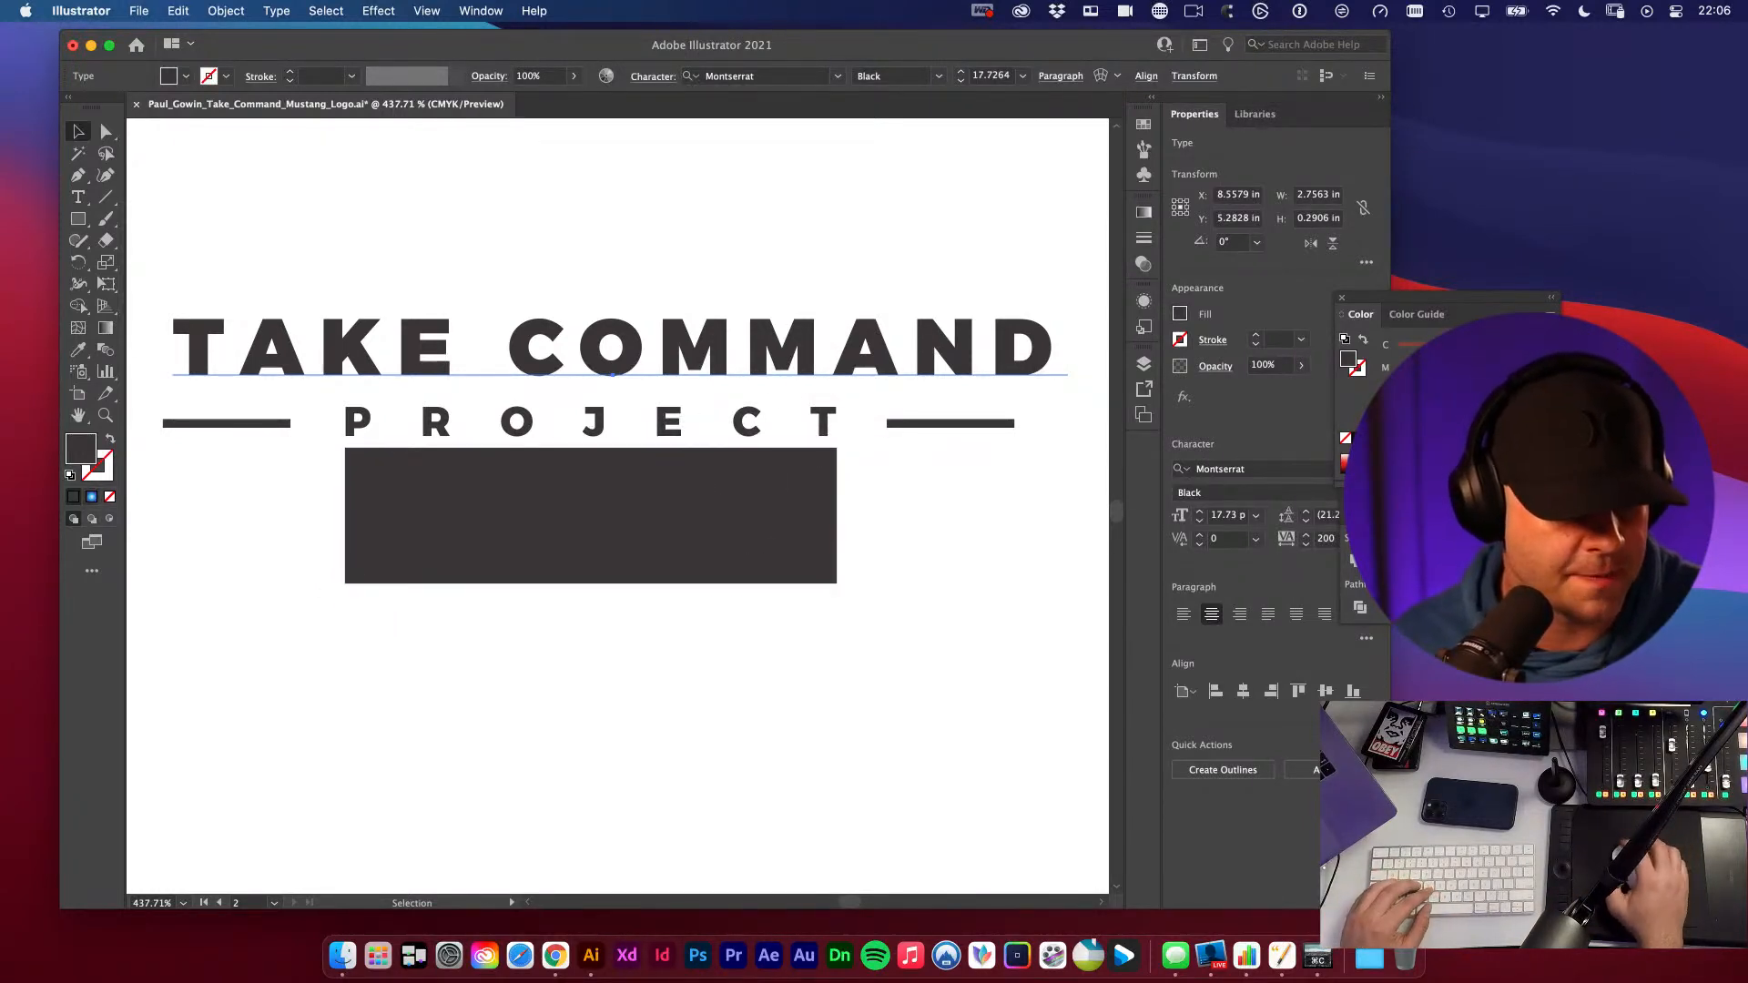
left_click(628, 396, "alt+super")
scroll(702, 538, "down", 2)
key("v")
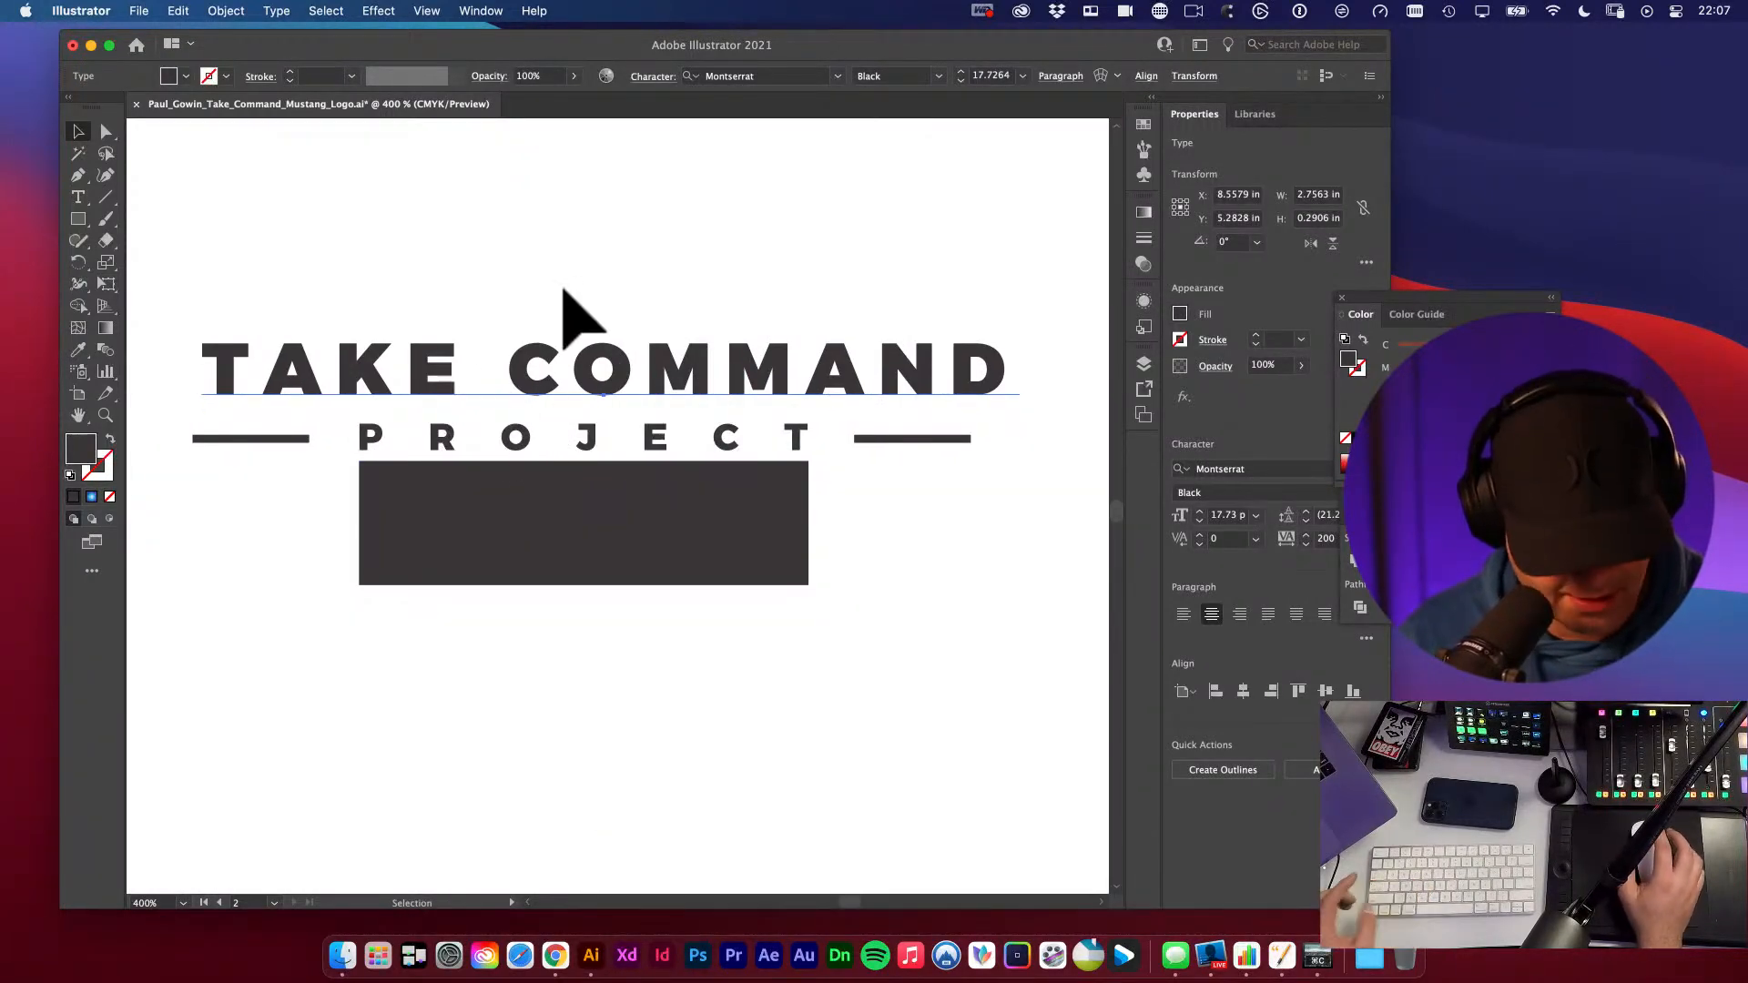
key("shift+super+o")
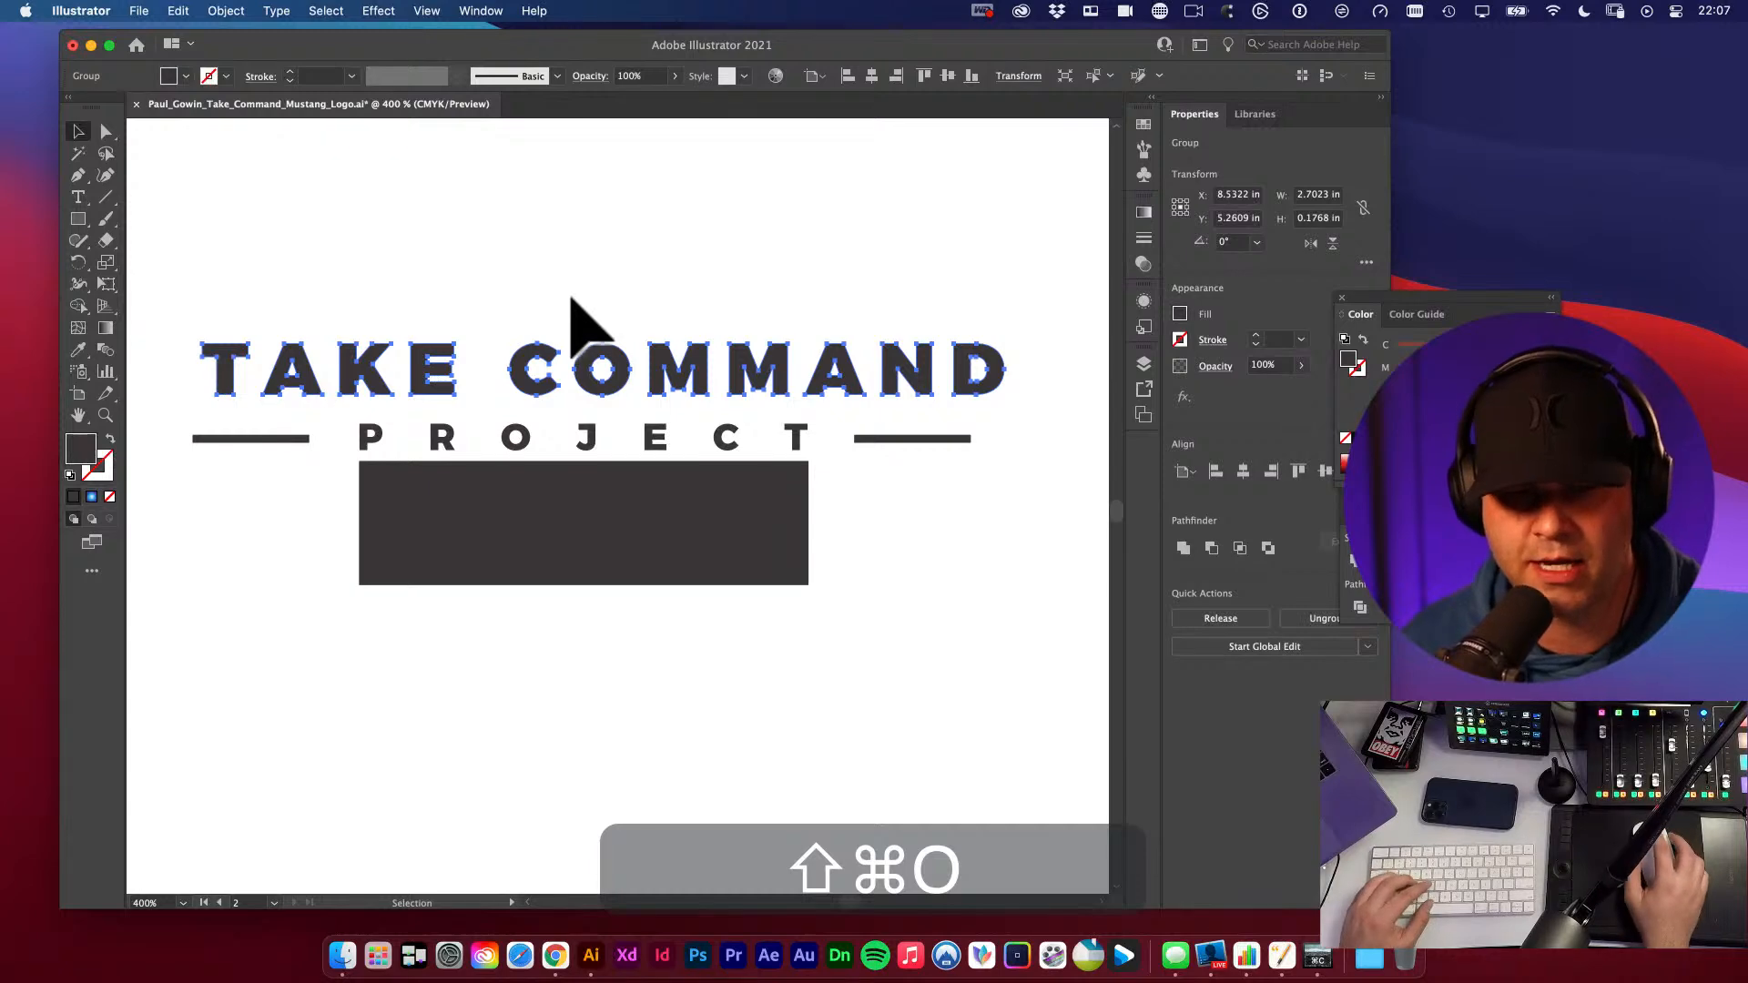
- Convert the PROJECT text below TAKE COMMAND to outlines
left_click_drag(572, 300, 591, 240)
key("v")
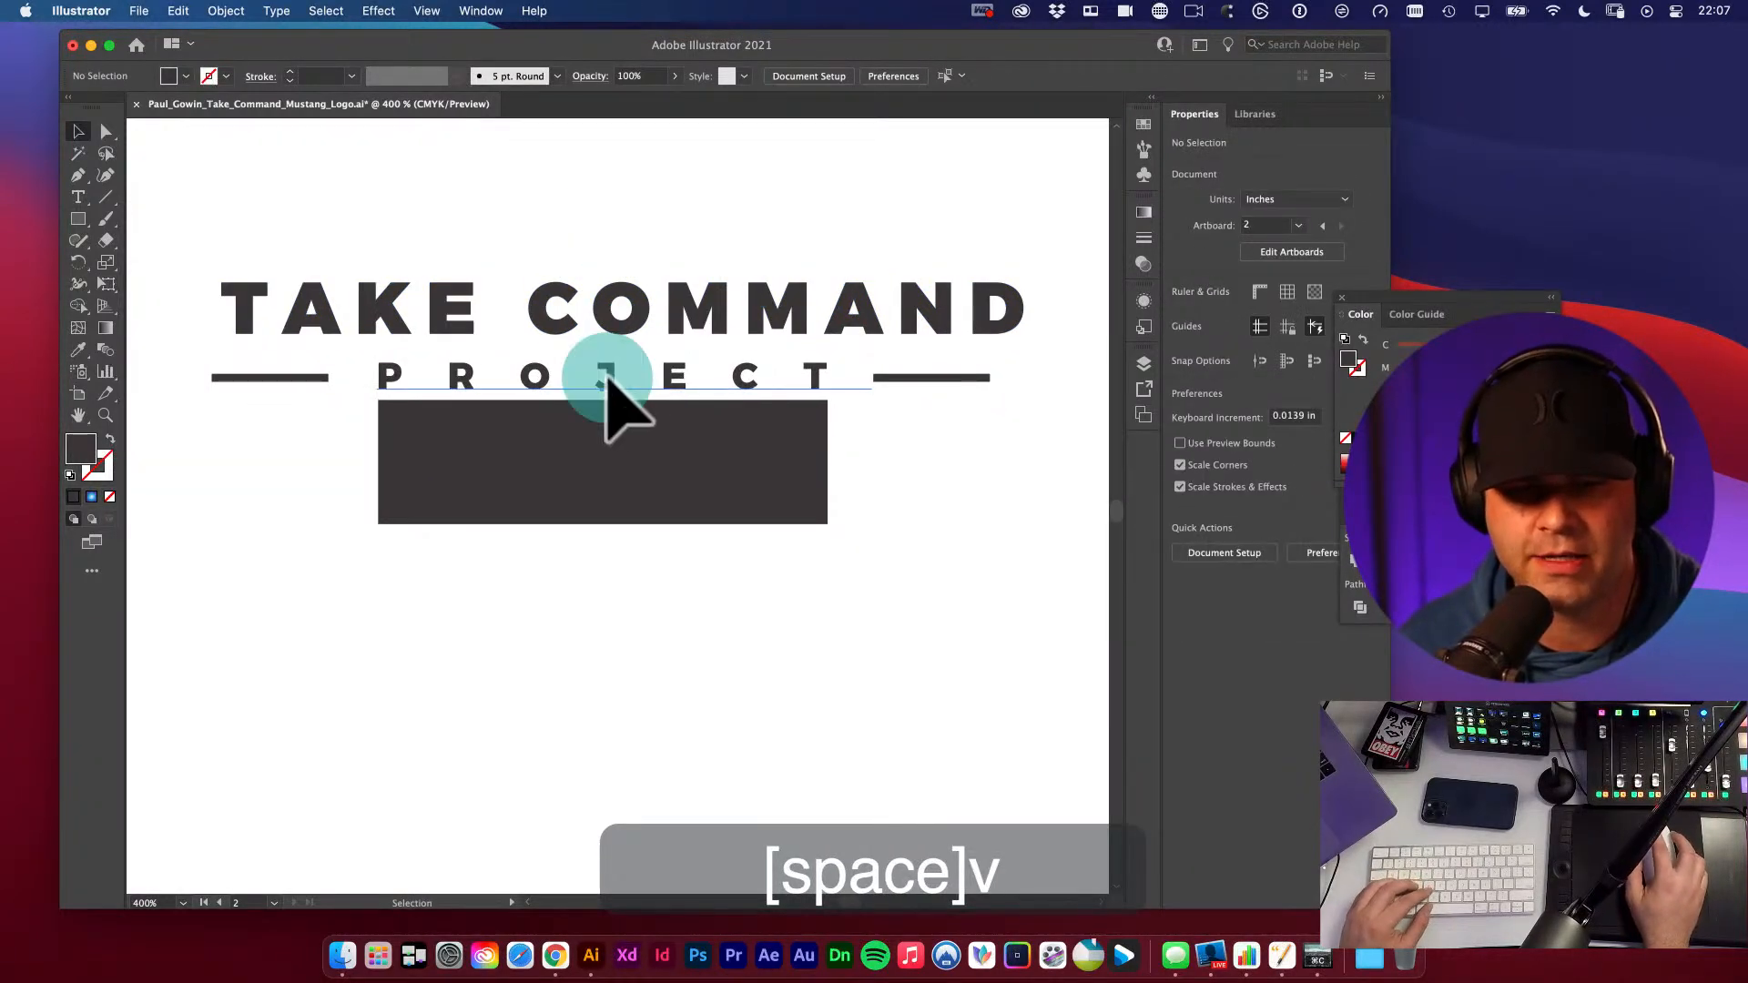
left_click(607, 377)
left_click(276, 11)
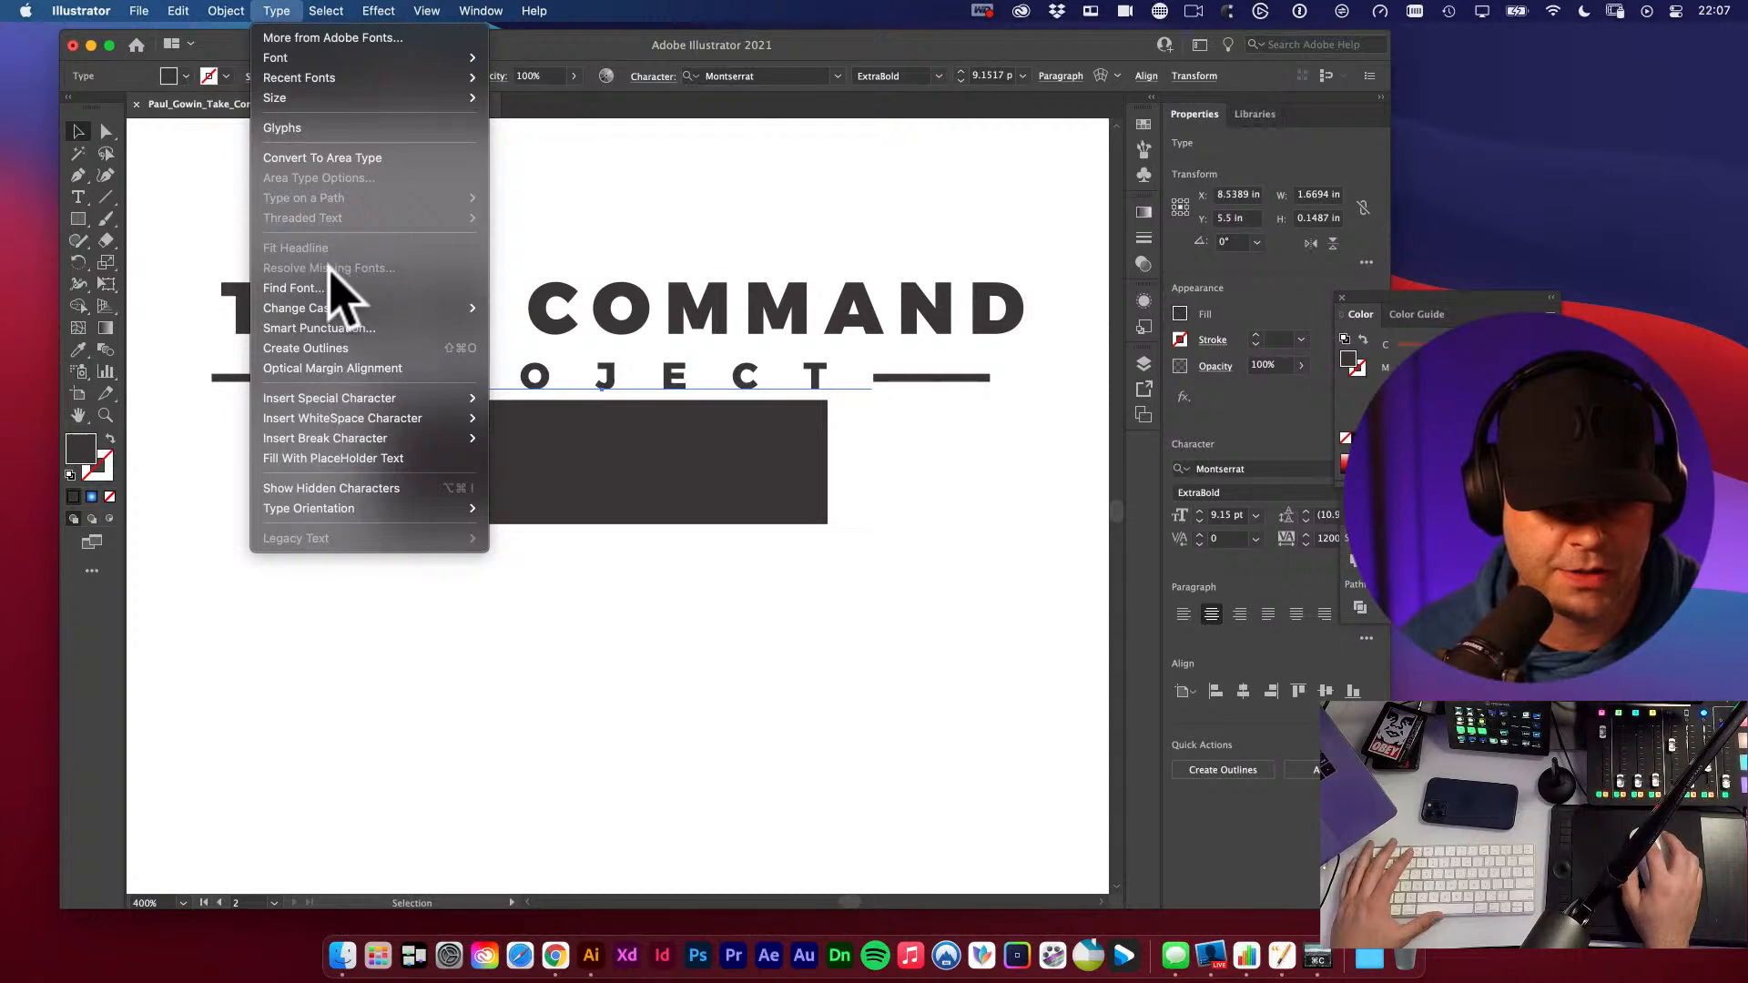
left_click(359, 348)
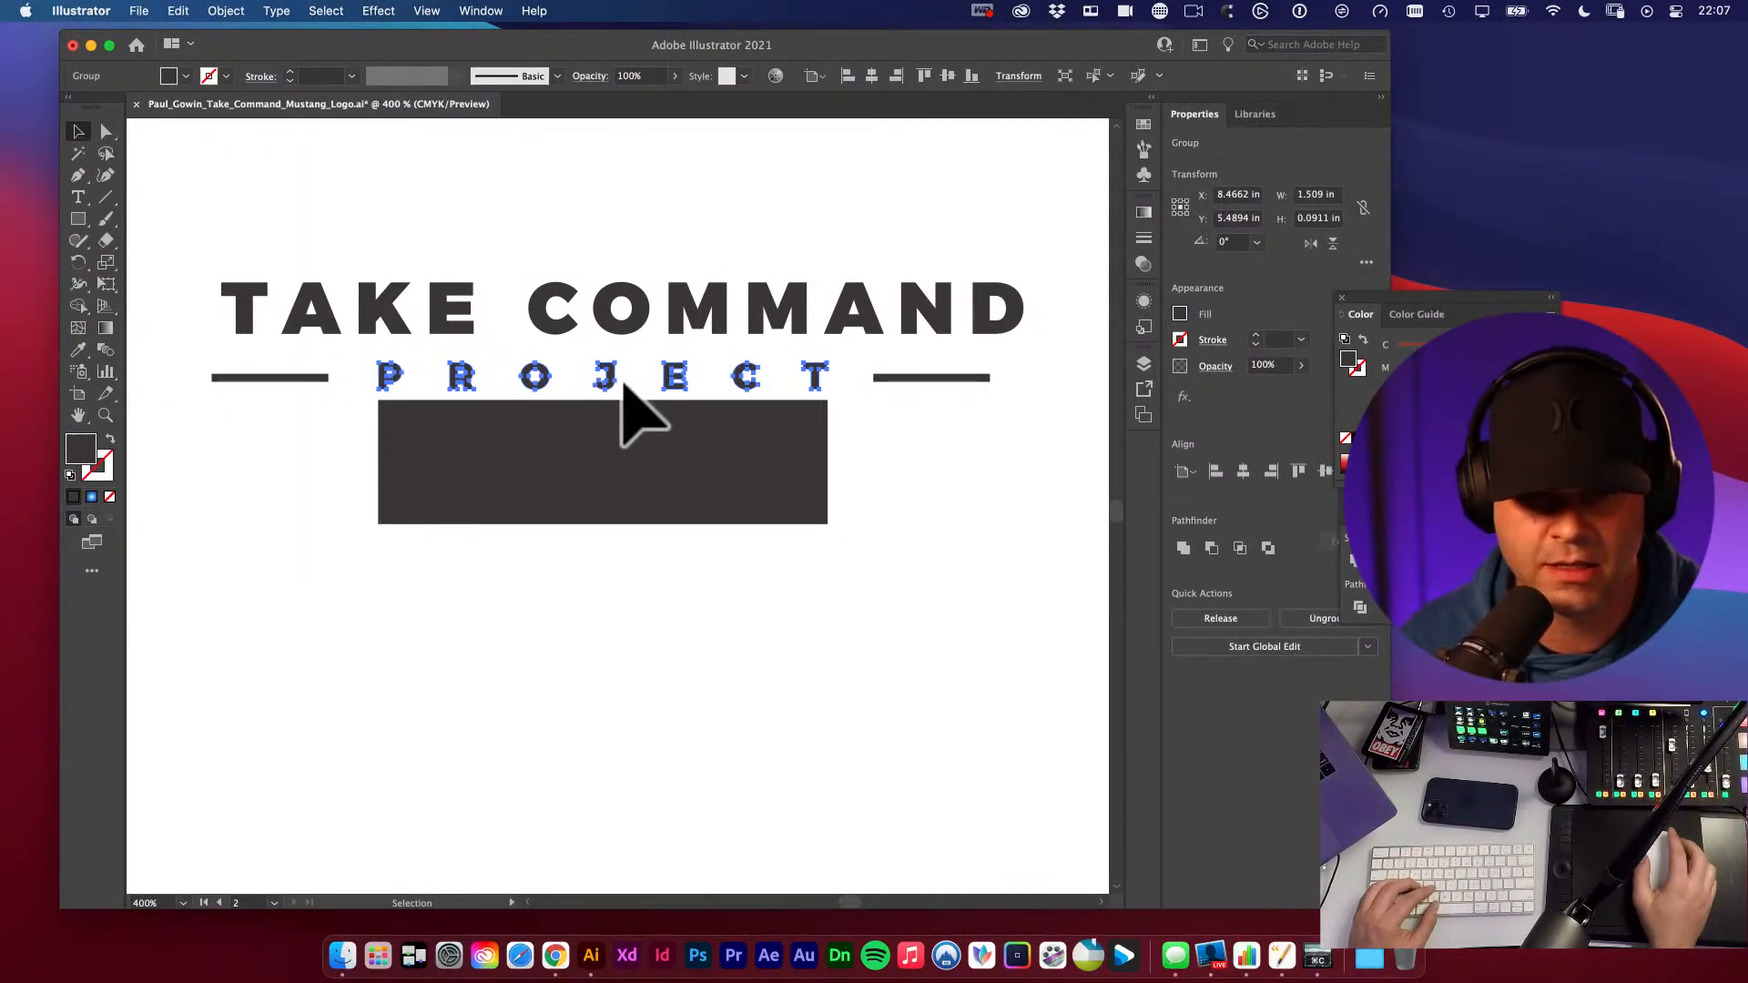
- Examine the outlined letters of TAKE COMMAND and PROJECT up close
left_click_drag(590, 359, 811, 461)
key("a")
mouse_move(727, 351)
left_mouse_down()
mouse_move(691, 364)
mouse_move(670, 410)
mouse_move(745, 329)
left_mouse_up()
key("super+z")
left_click(798, 430)
left_click(752, 436, "alt+super")
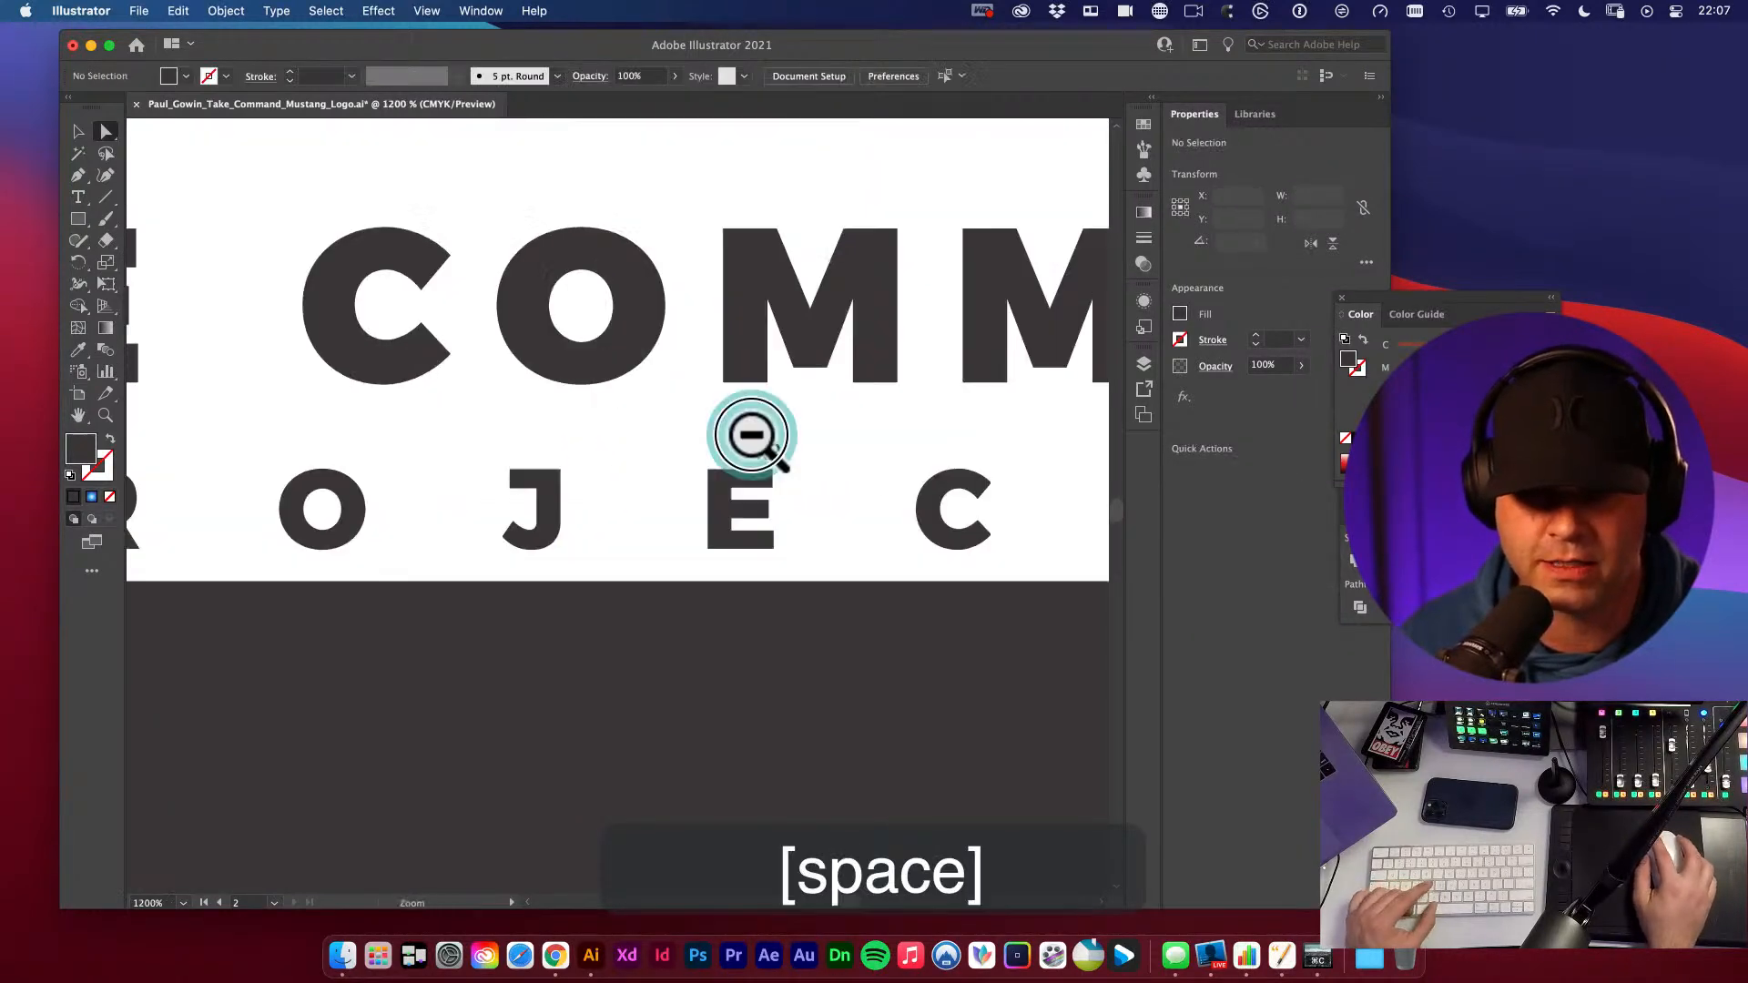
left_click(752, 436, "alt+super")
left_click(752, 436, "alt+super")
left_click(752, 435, "alt+super")
- Centre the outlined TAKE COMMAND and PROJECT lines horizontally on each other
left_click_drag(632, 578, 876, 392)
key("v")
left_click(722, 266)
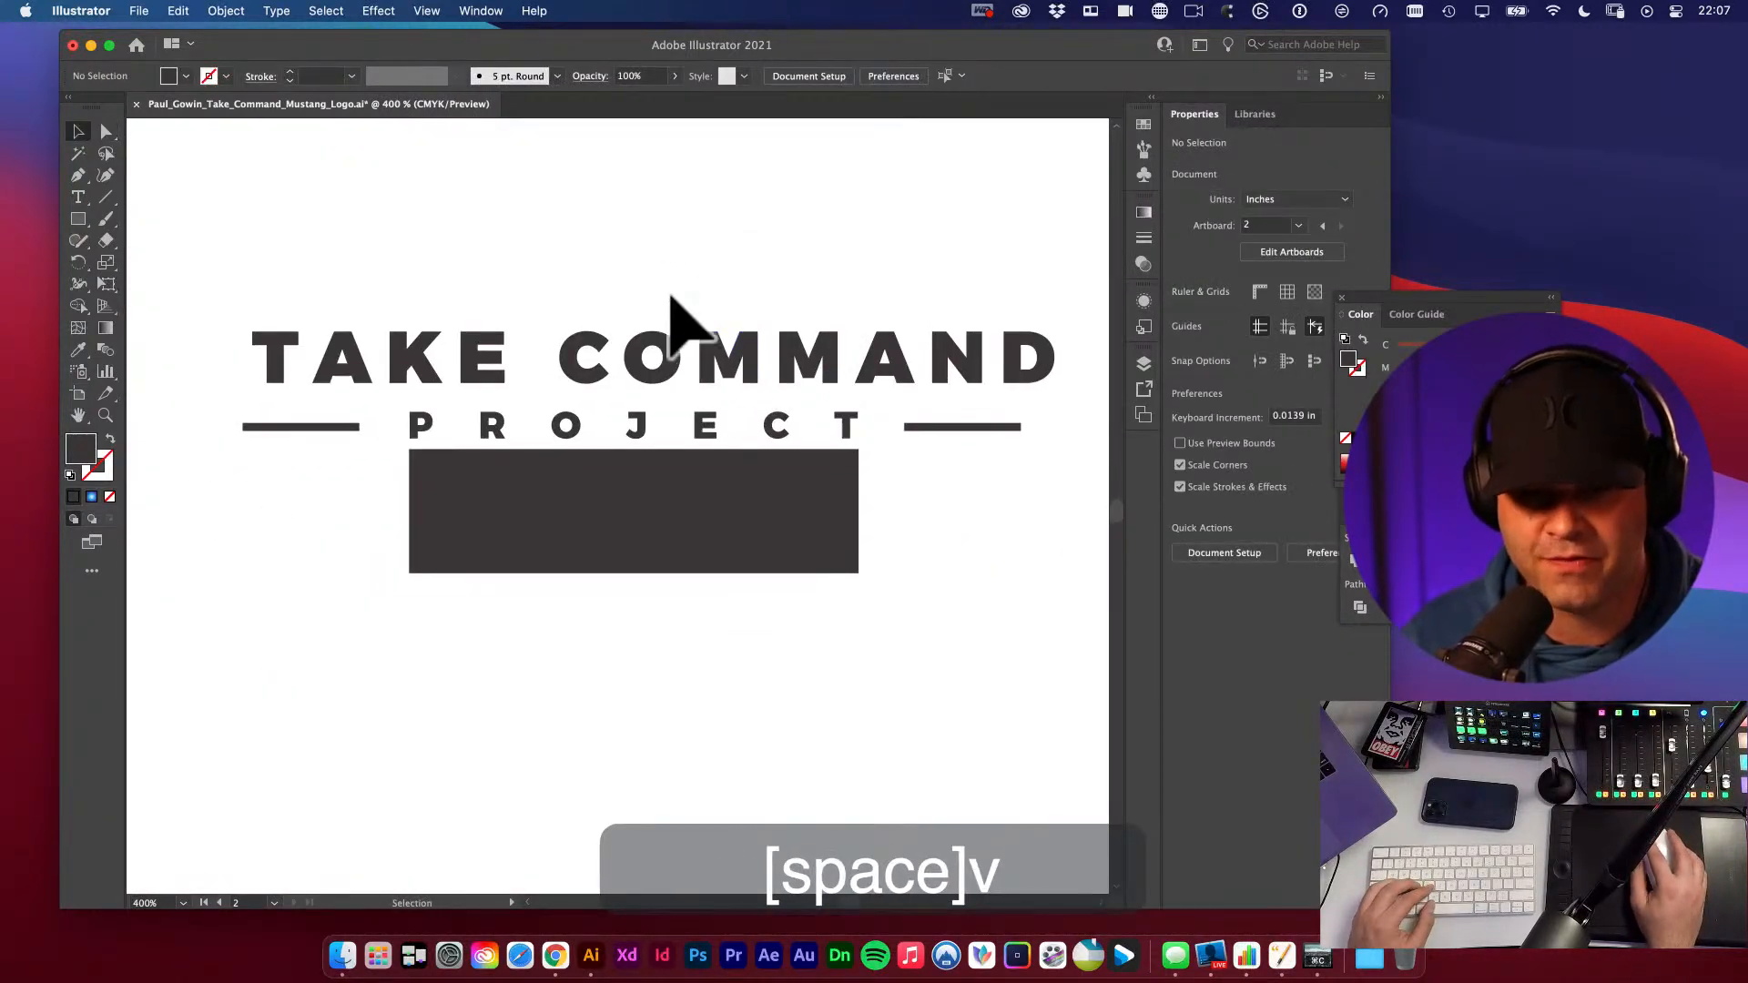
left_click(716, 425)
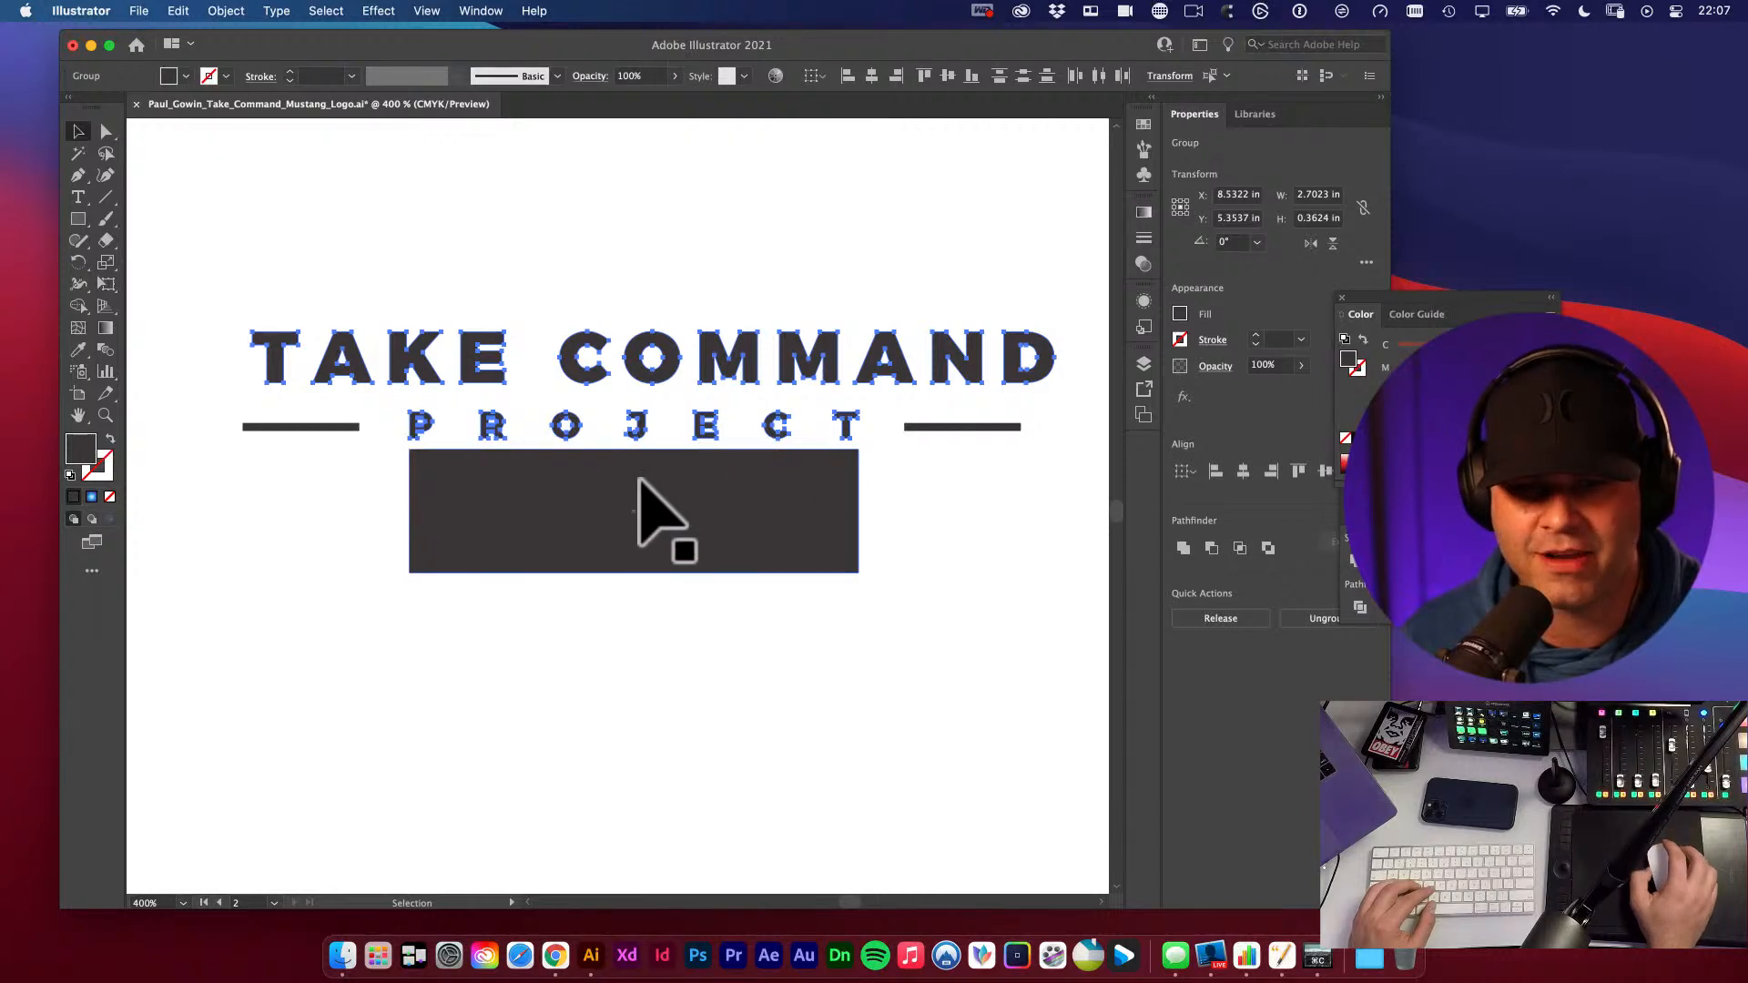
left_click(873, 78)
left_click(766, 242)
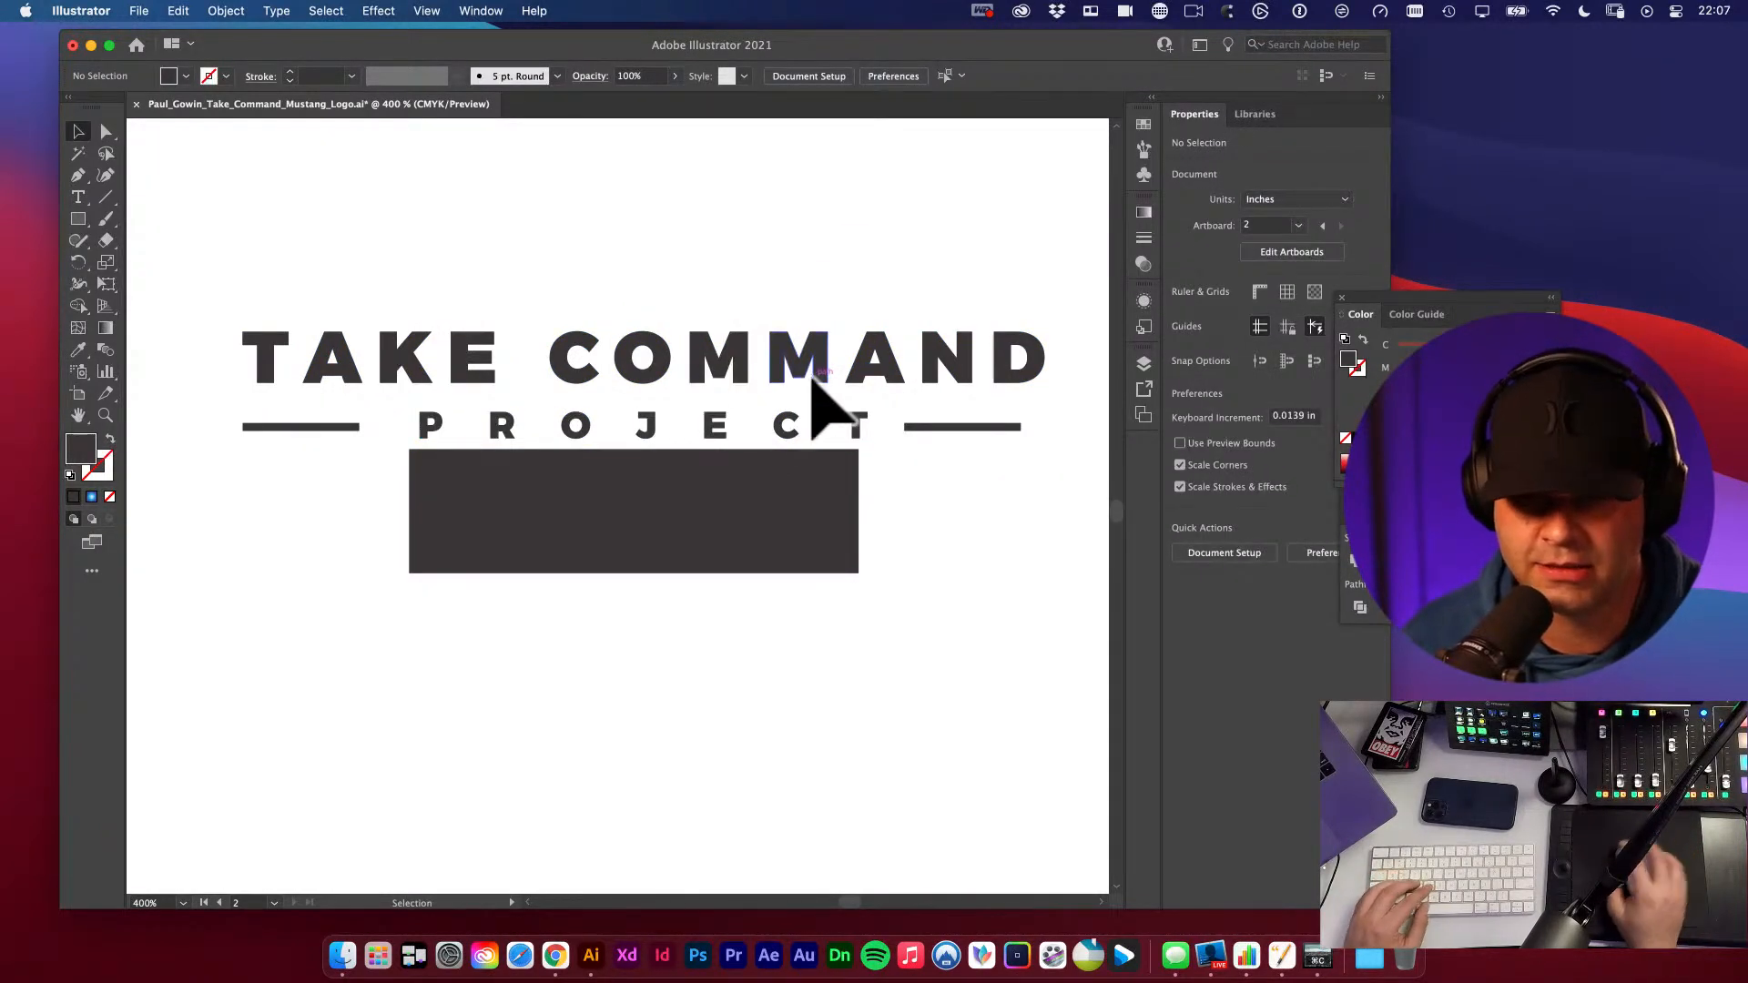
- Group the two bars beside PROJECT and centre the group horizontally on TAKE COMMAND
key("space")
left_click_drag(921, 410, 882, 355)
key("v")
left_click(888, 371)
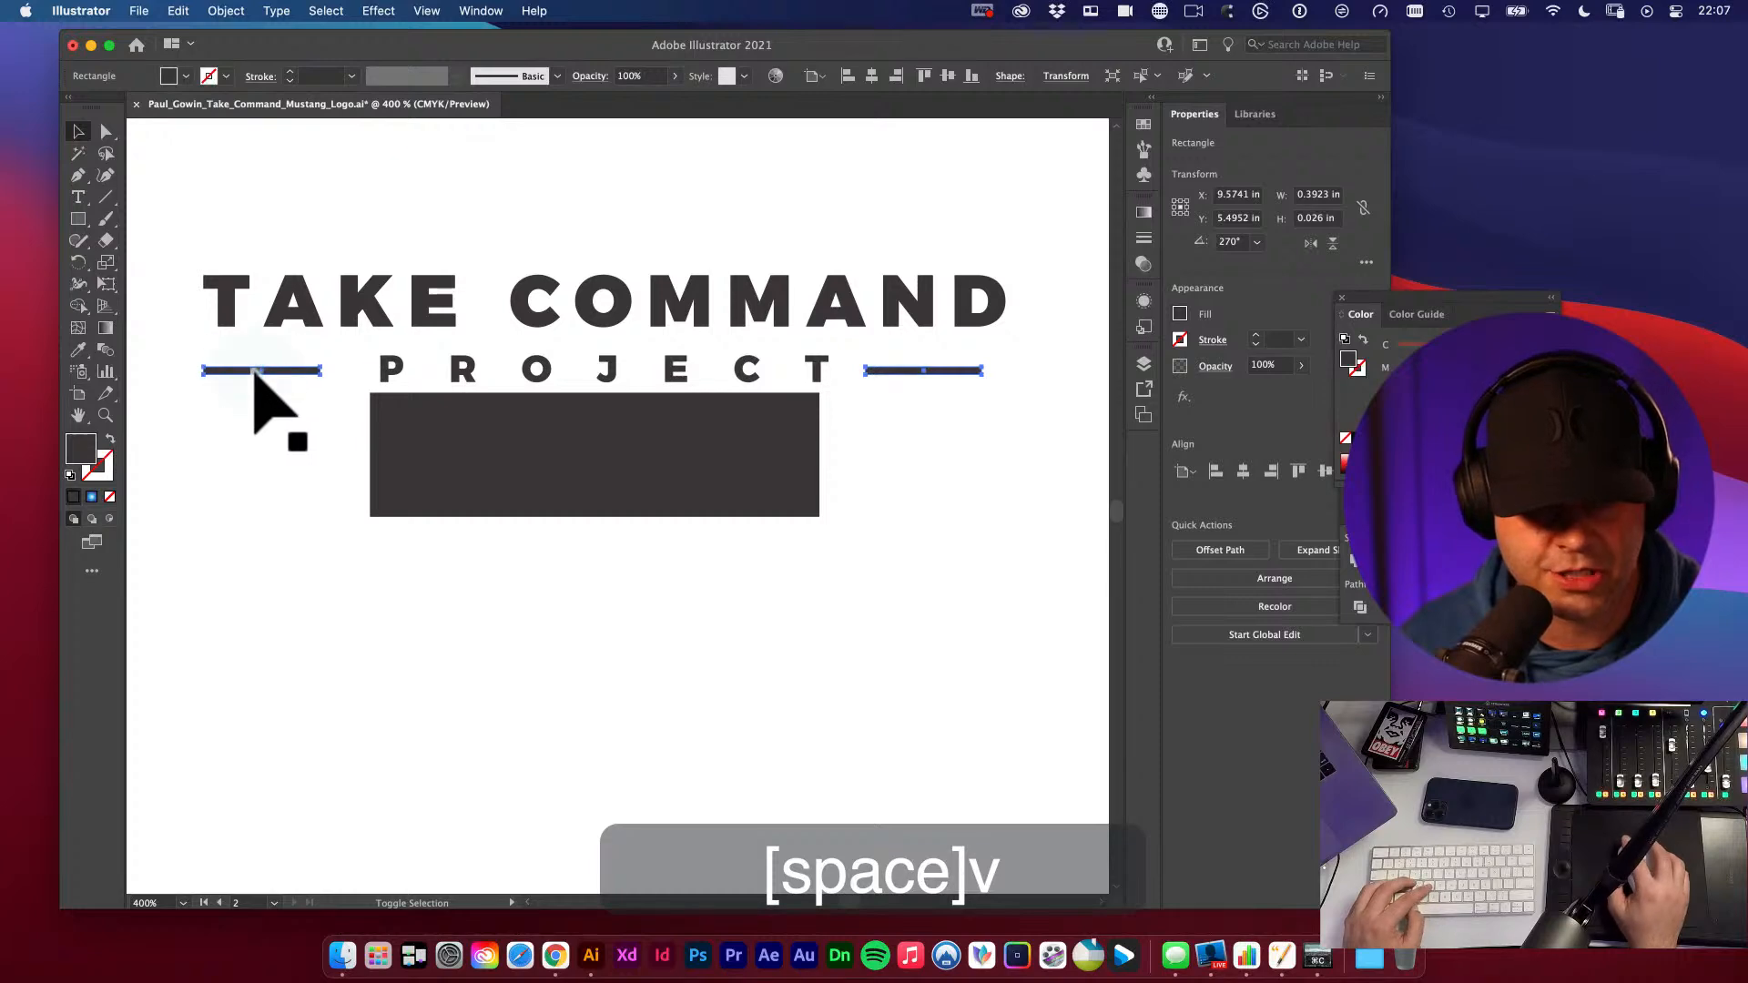
key("super+g")
left_click(413, 306, "shift")
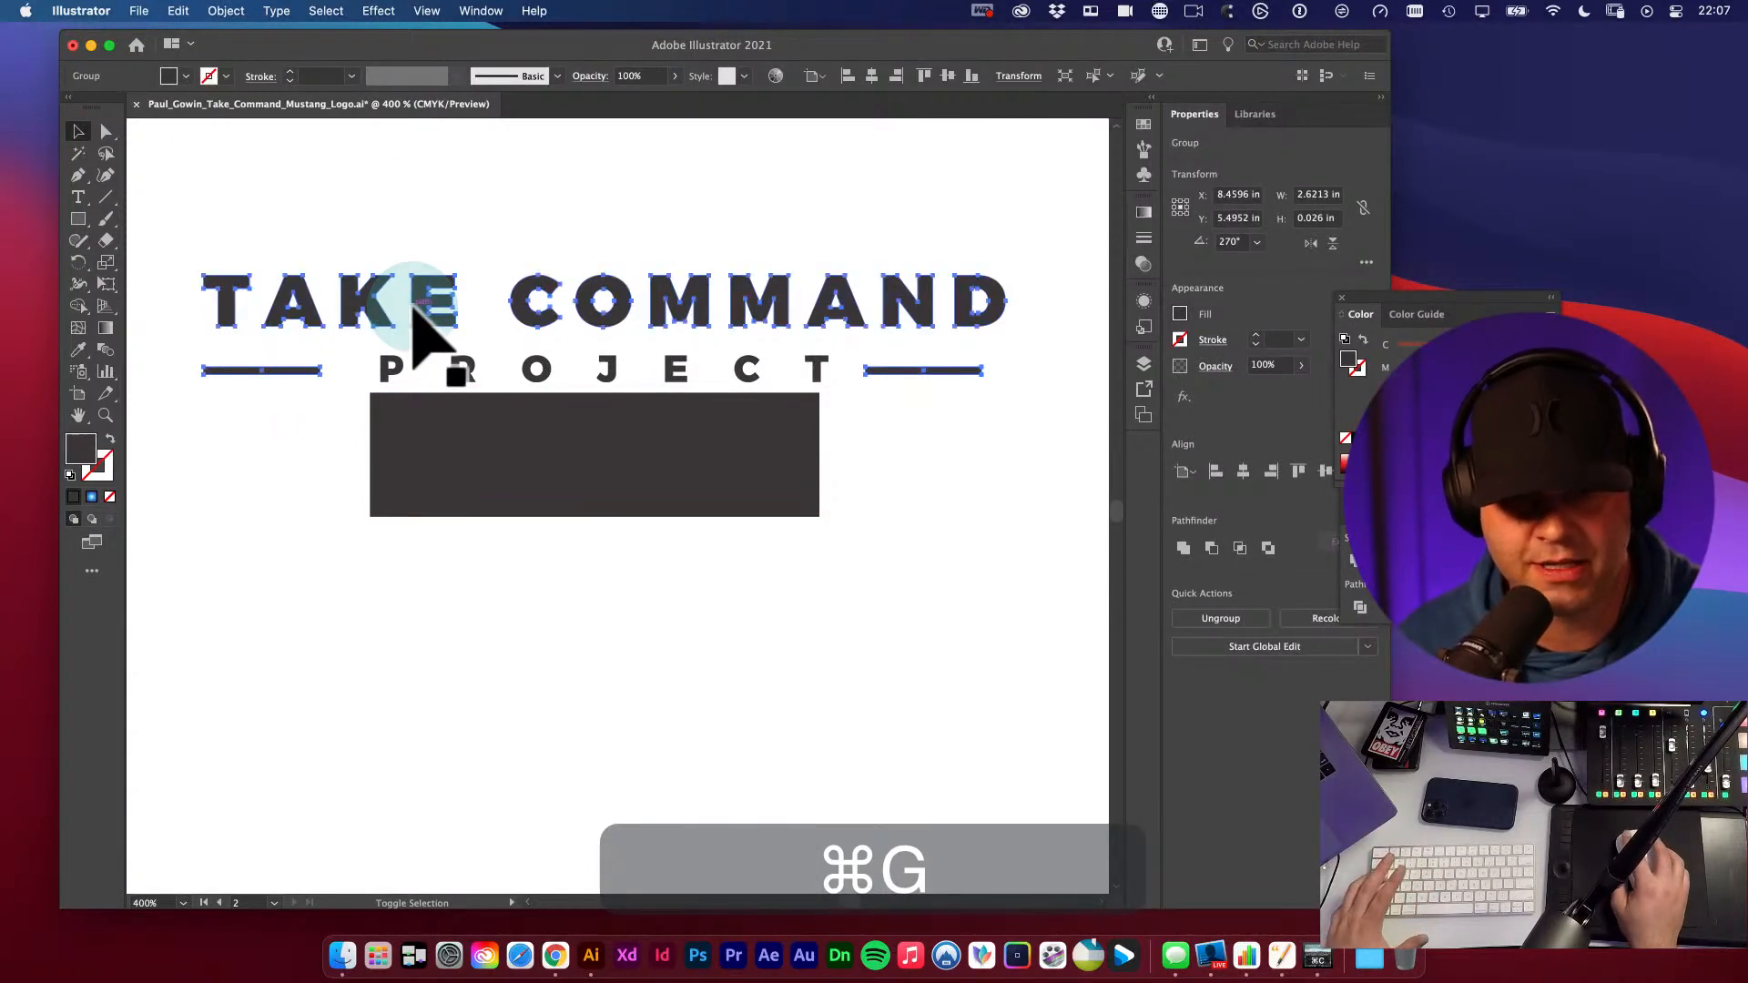
left_click(424, 301)
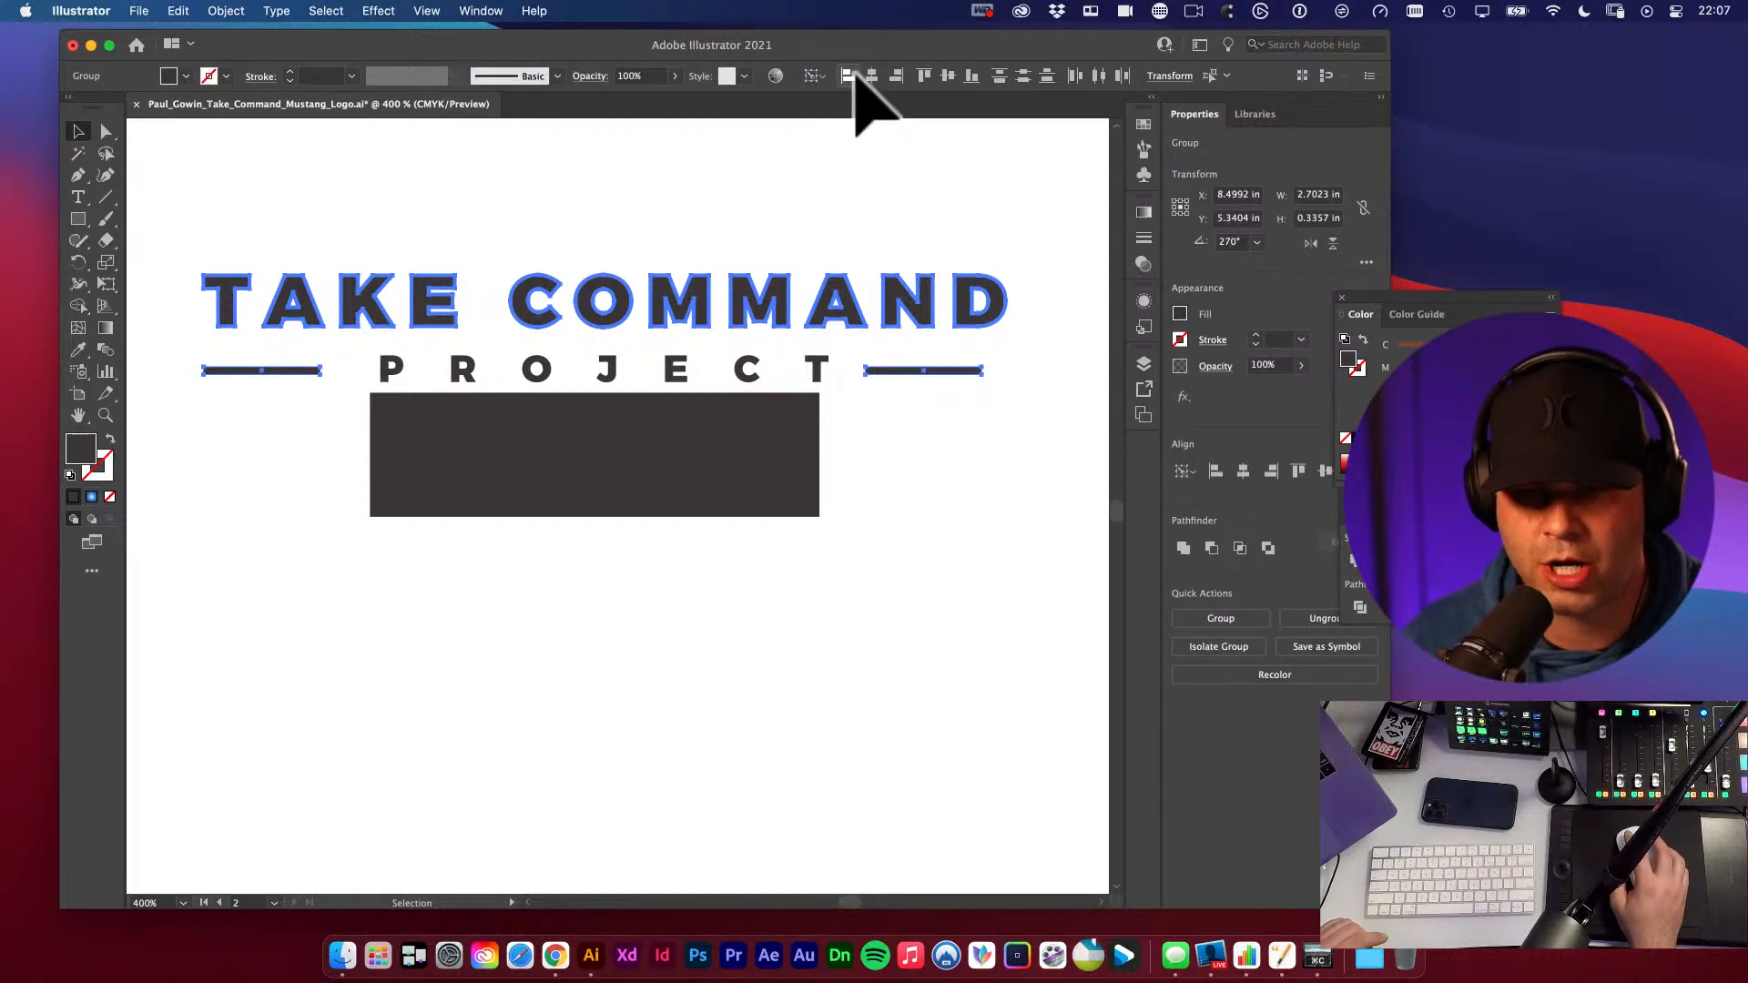
left_click(869, 72)
left_click(893, 408)
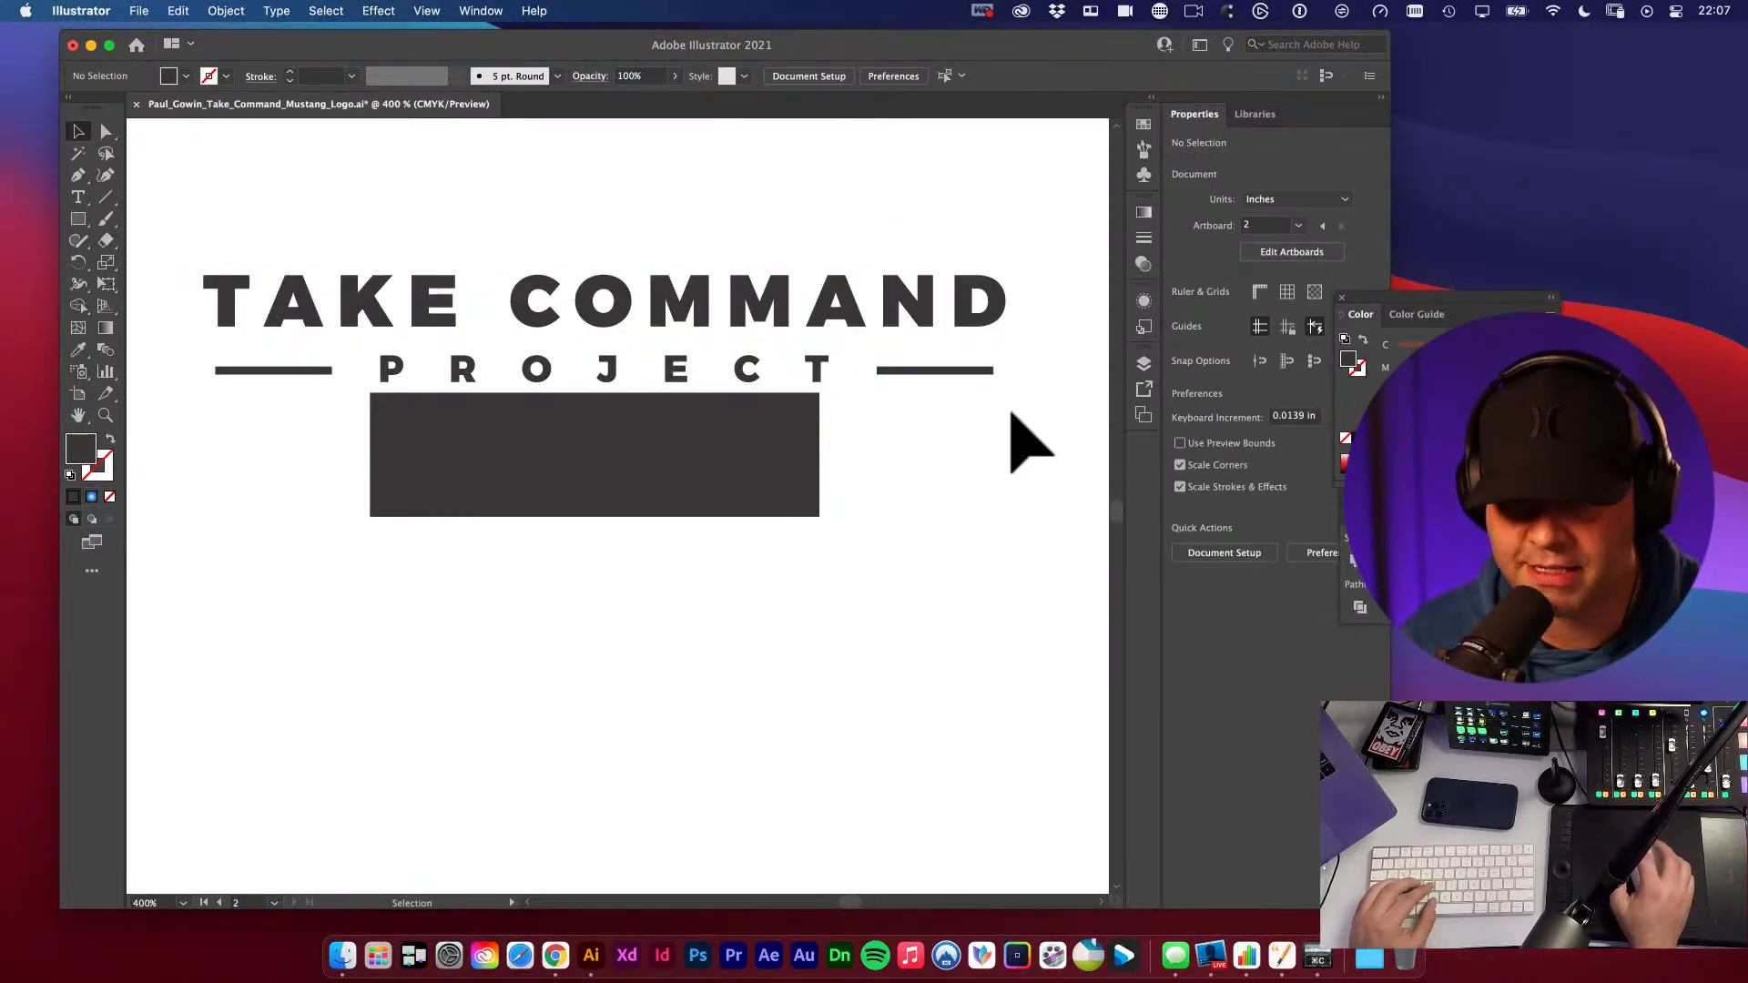
- Show the rulers and place vertical guides at the outer edges of the D and the first T of TAKE COMMAND
key("super+r")
right_click(988, 125)
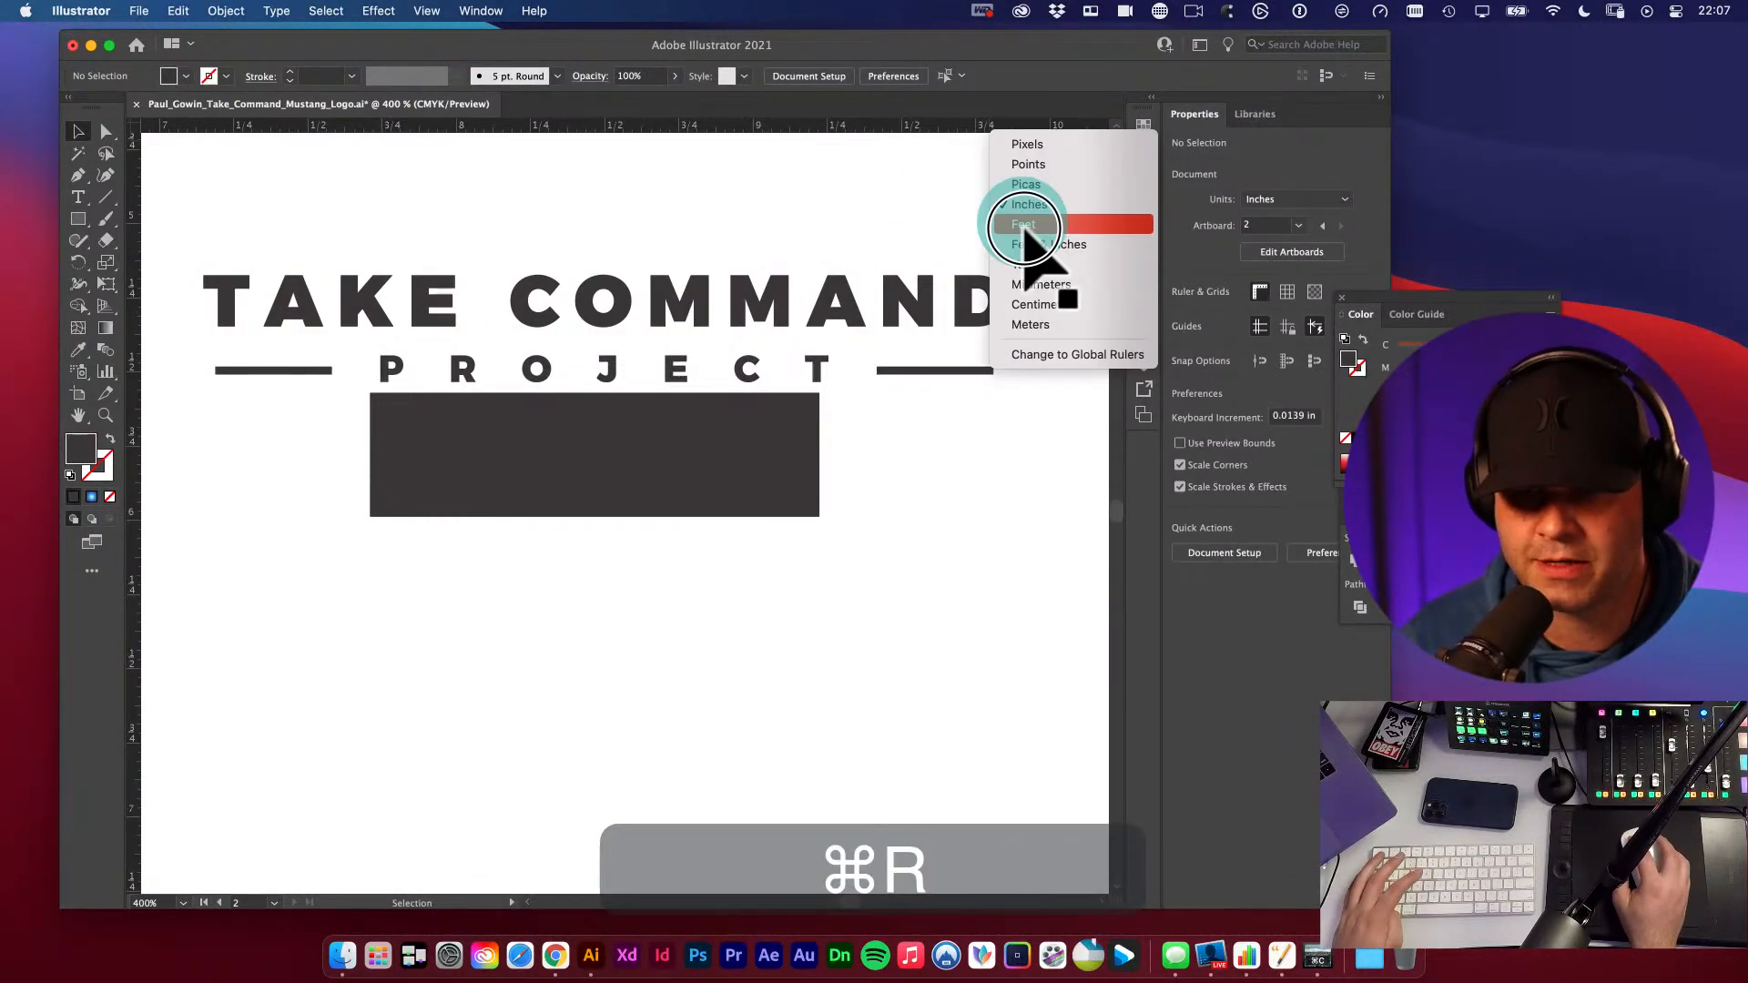
left_click(925, 235)
left_click_drag(956, 125, 1004, 301)
key("space")
left_click_drag(612, 195, 882, 246)
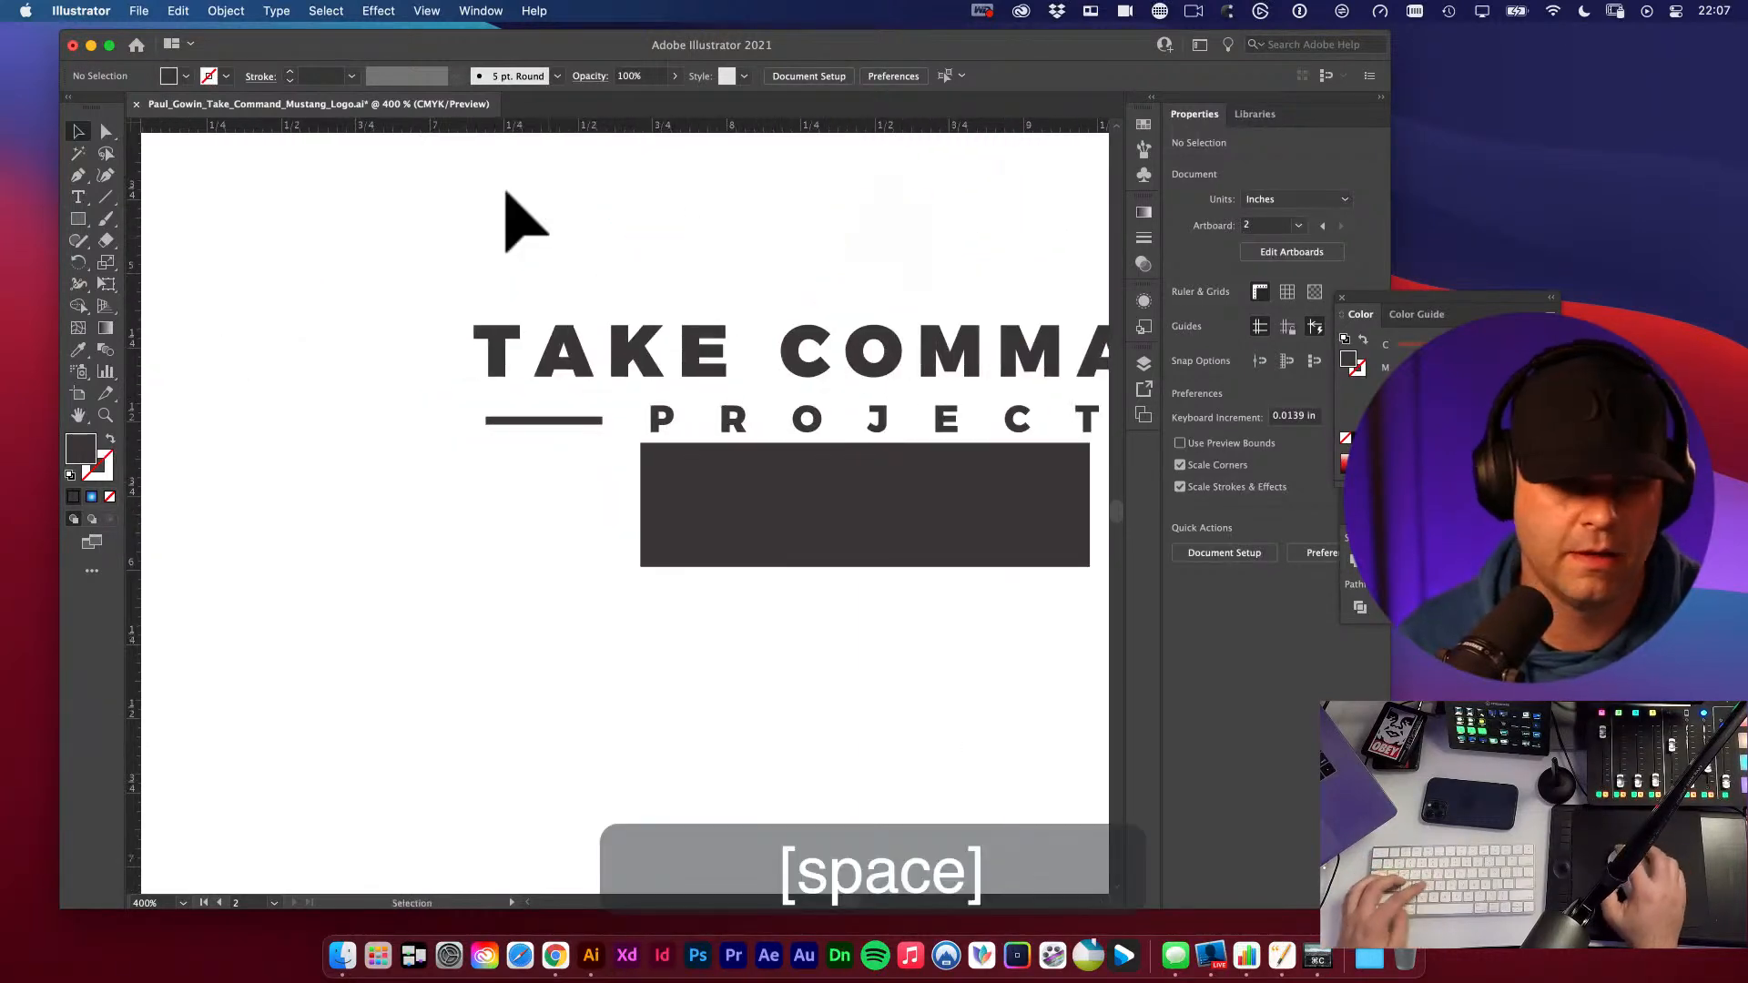
left_click_drag(521, 127, 474, 343)
key("space")
left_click_drag(783, 278, 500, 222)
key("v")
key("a")
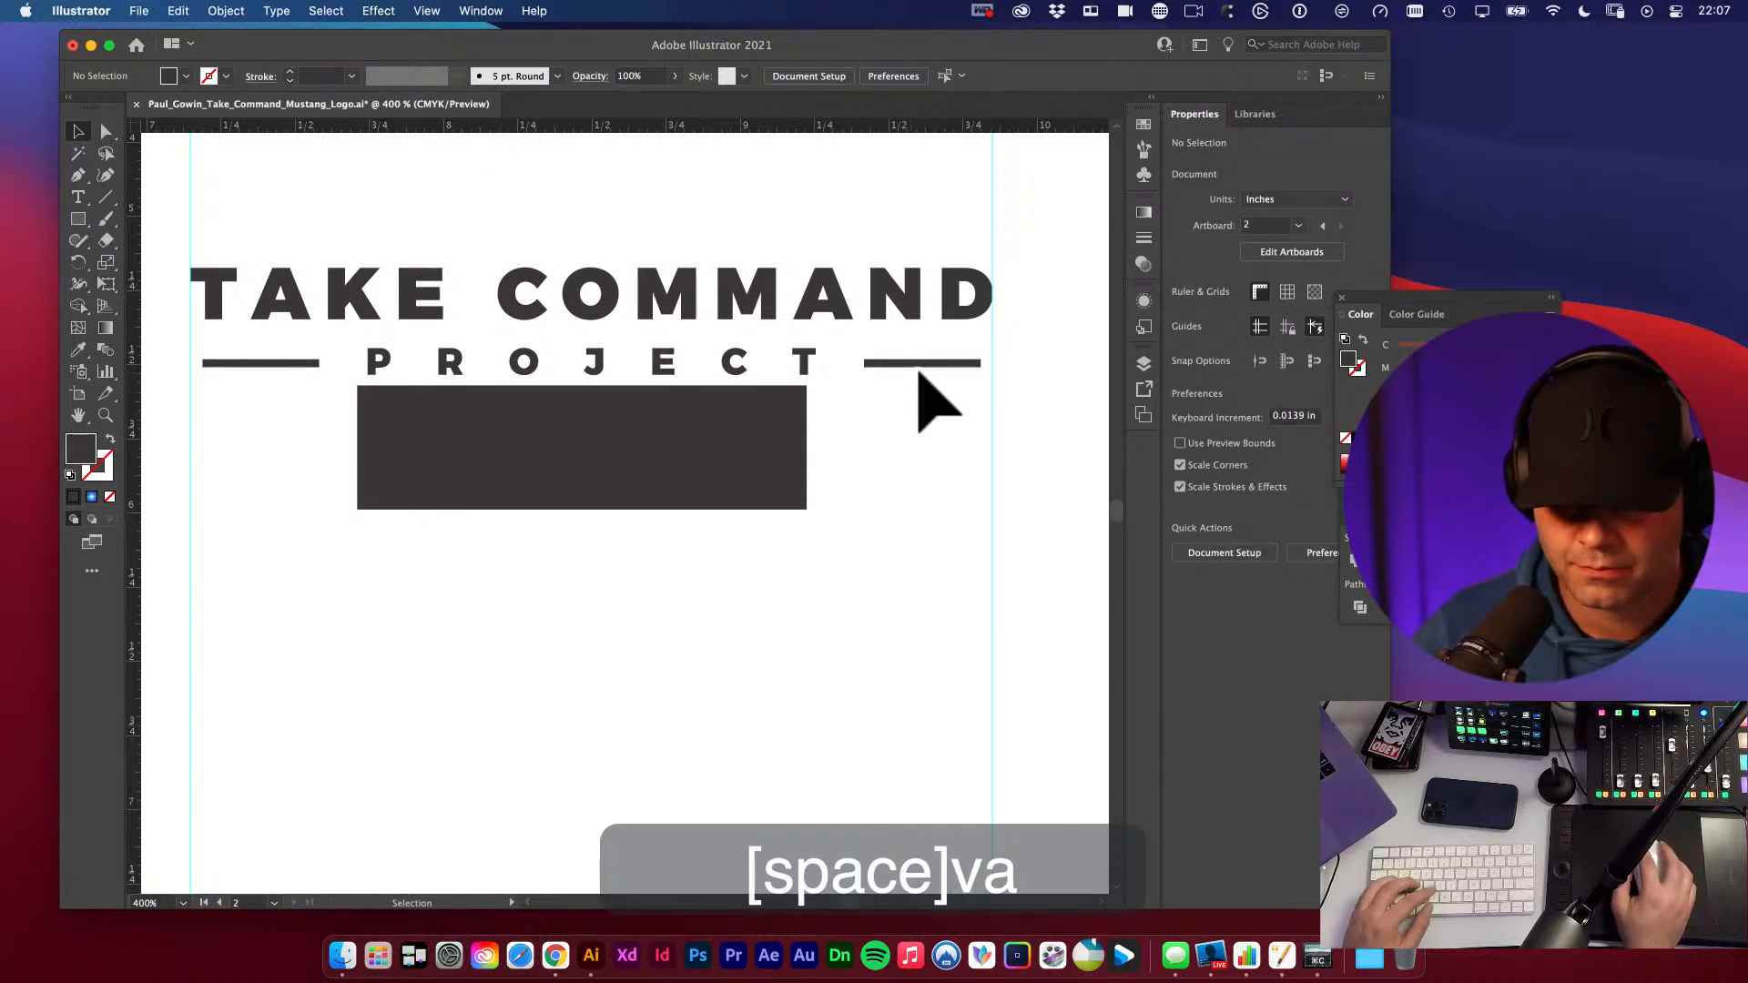
- Scale the bar group wider with Free Transform so its outer ends meet the two vertical guides
key("v")
left_click(920, 363)
key("e")
left_click_drag(981, 364, 1156, 523)
key("v")
left_click(1031, 383)
- Inspect the alignment of both bars' outer ends with the guides and the edges of TAKE COMMAND
key("super+space")
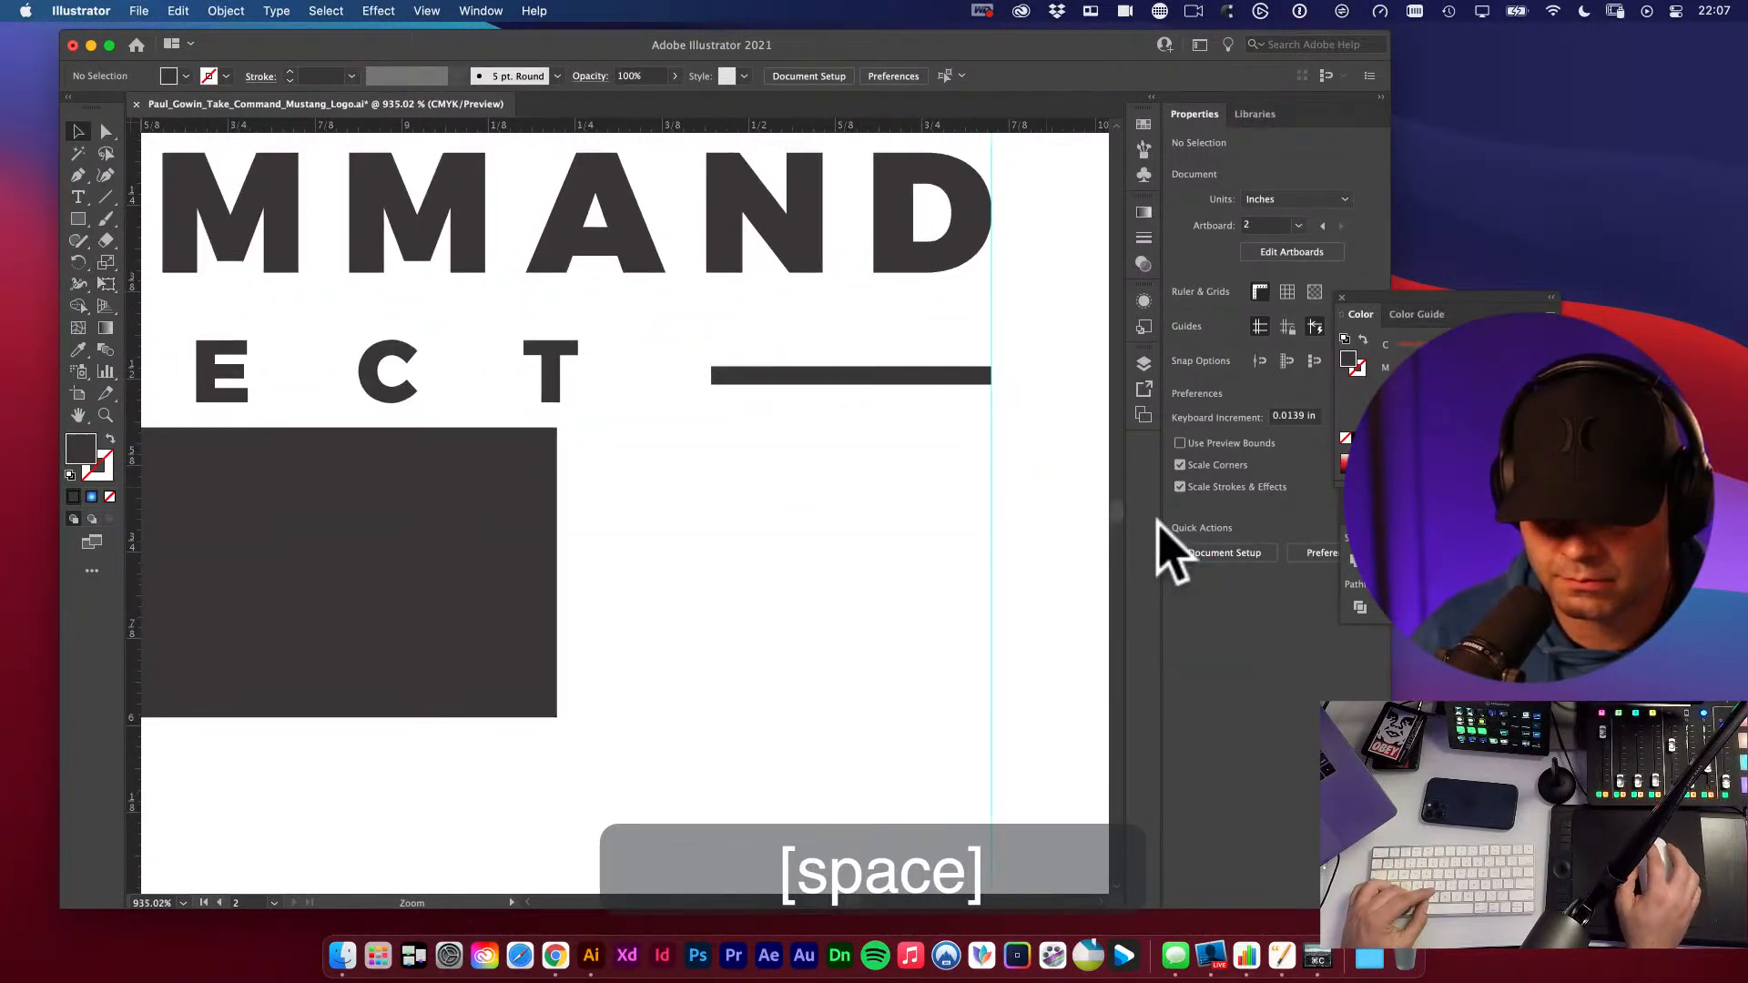
key("super+space")
left_click_drag(1029, 396, 1112, 593)
key("space")
left_click_drag(939, 299, 901, 546)
left_click_drag(692, 410, 918, 312)
key("alt+super+space")
left_click(534, 425)
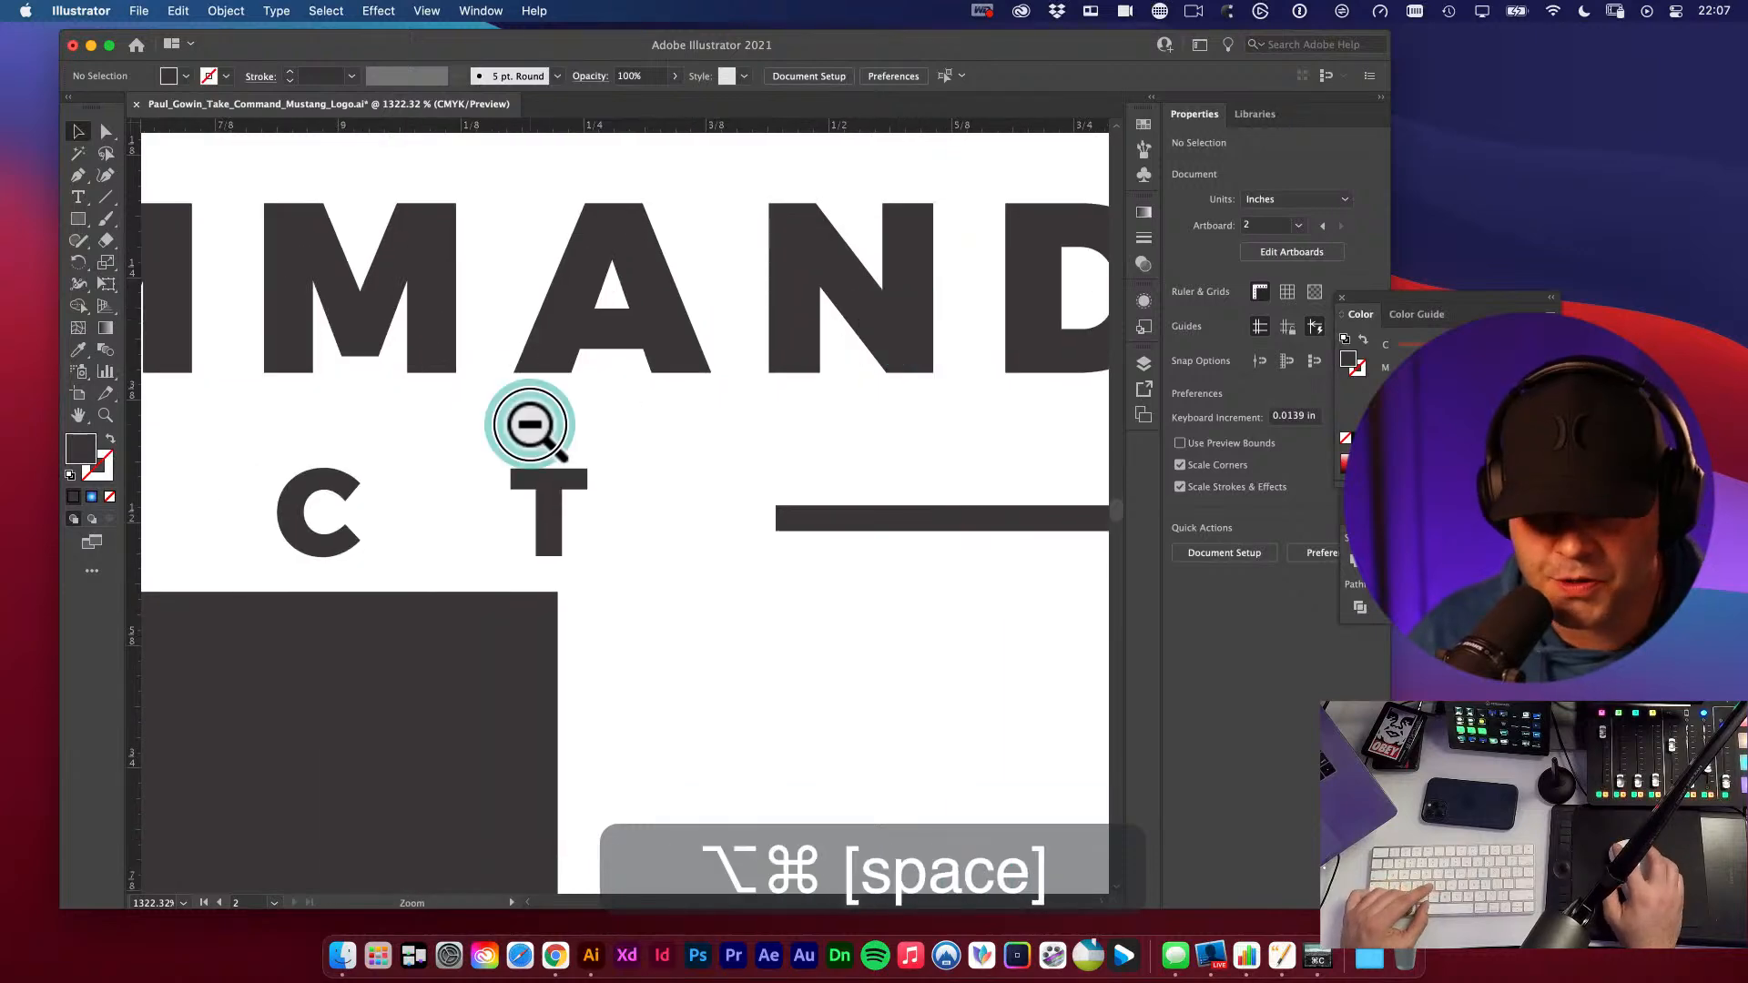
left_click(537, 441)
key("space")
left_click_drag(500, 523, 860, 363)
left_click(447, 383, "alt+super")
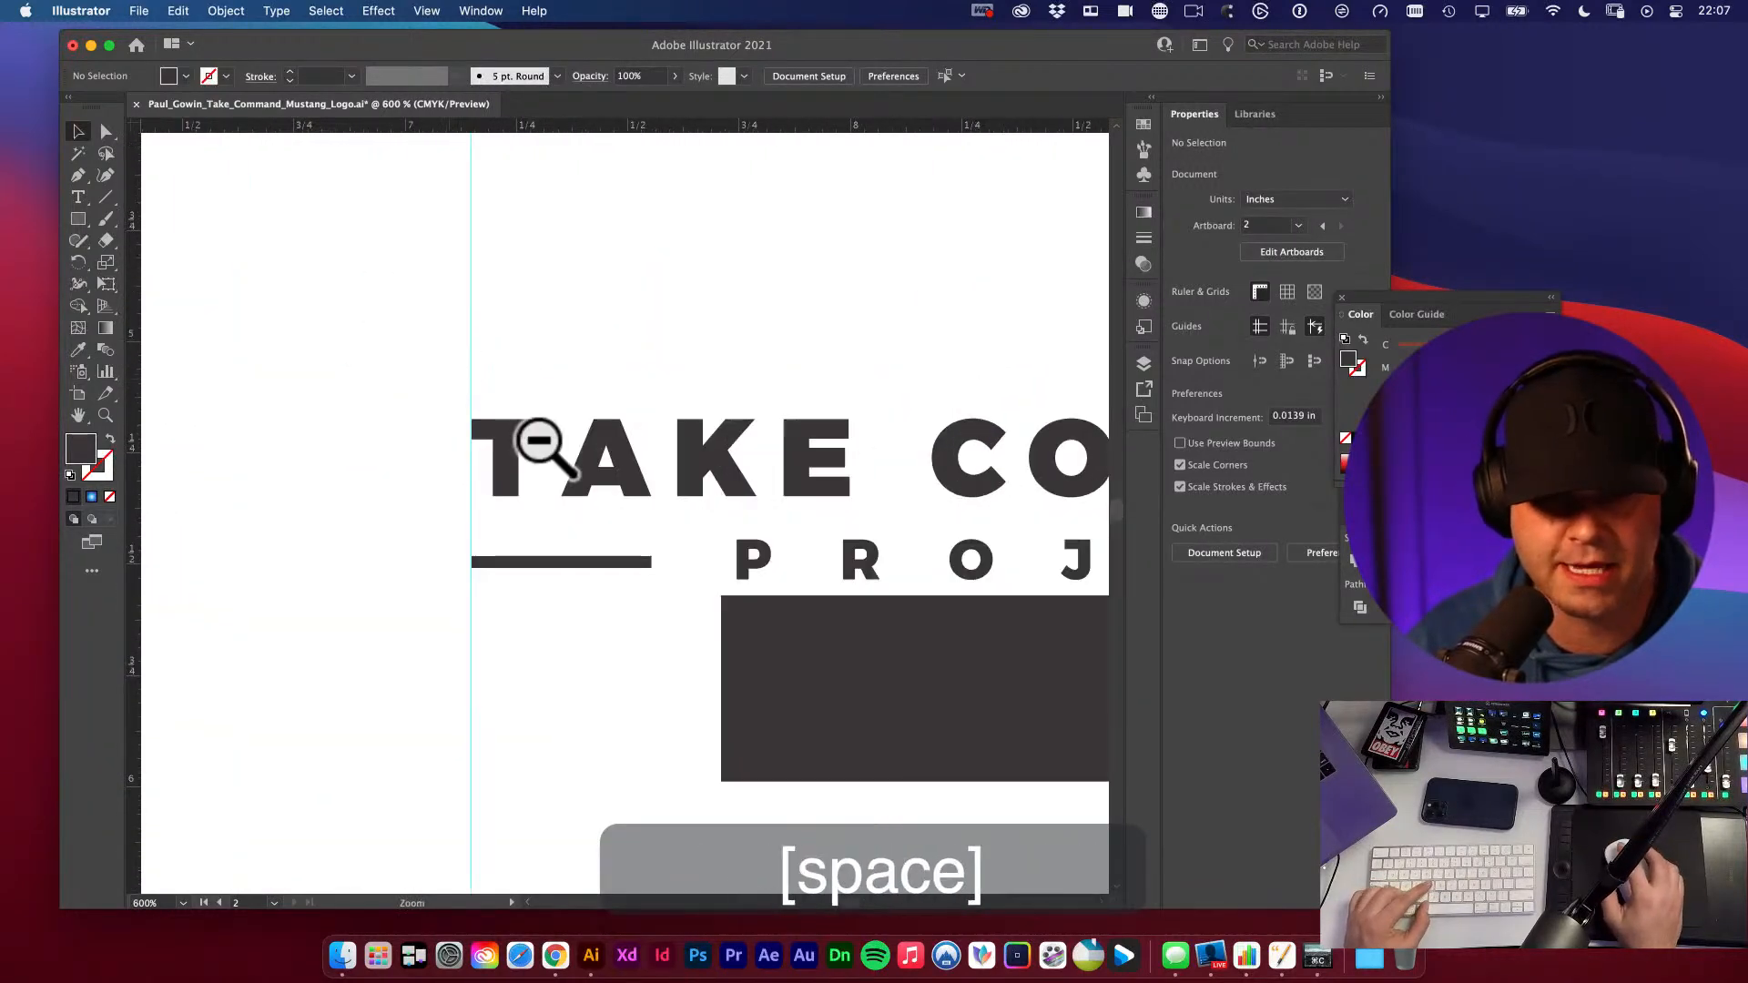
left_click_drag(706, 482, 714, 373)
key("v")
key("v")
left_click(716, 257)
left_click_drag(824, 254, 569, 235)
left_click(717, 440, "alt+super")
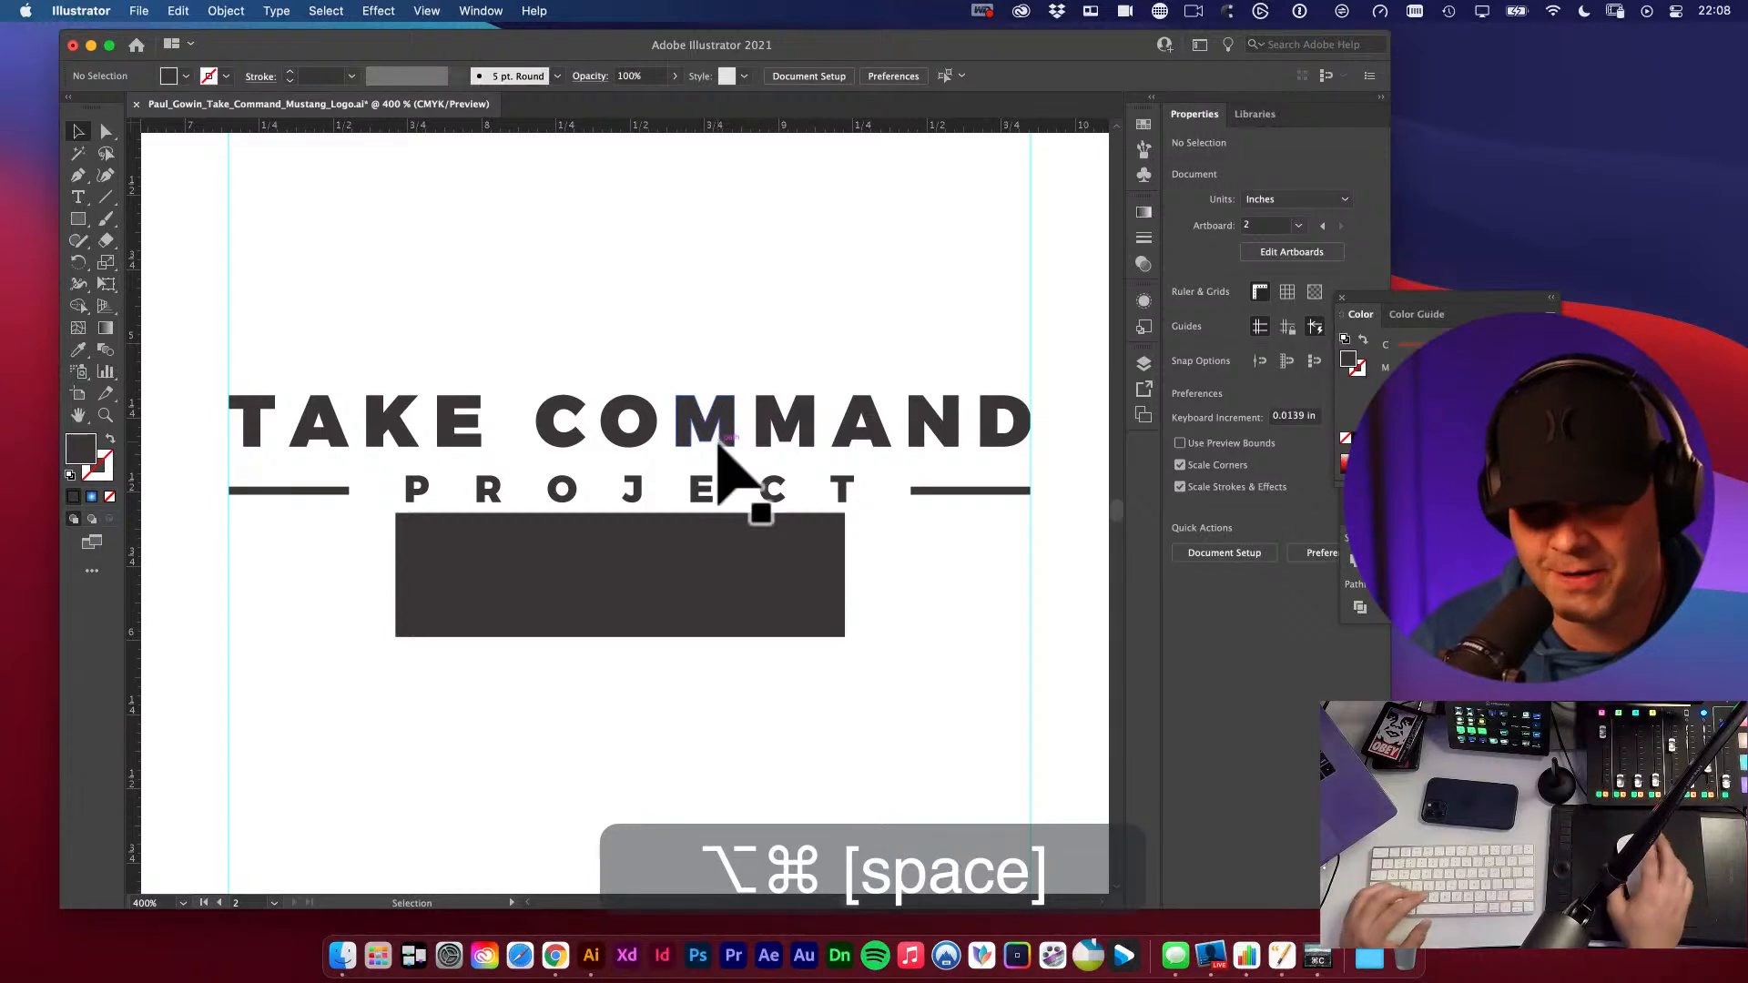
- Centre the spacing rectangle horizontally on PROJECT, keeping the word as the key object
key("v")
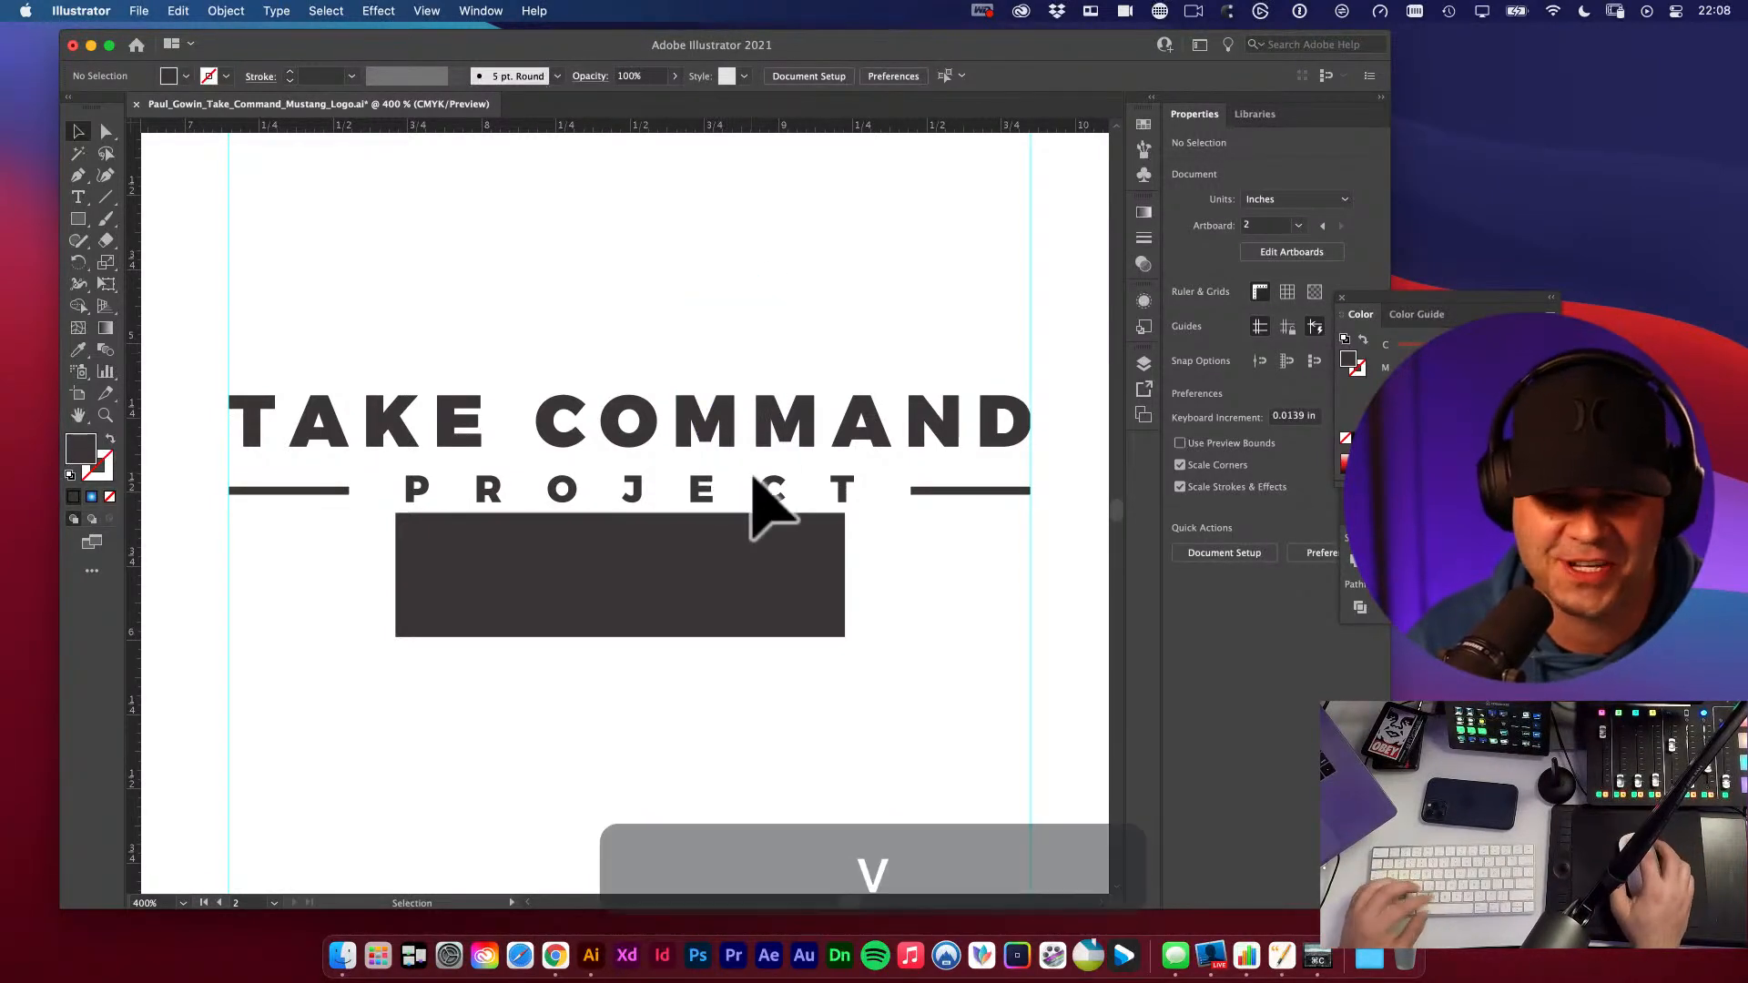
left_click(715, 521)
left_click(701, 496, "shift")
key("v")
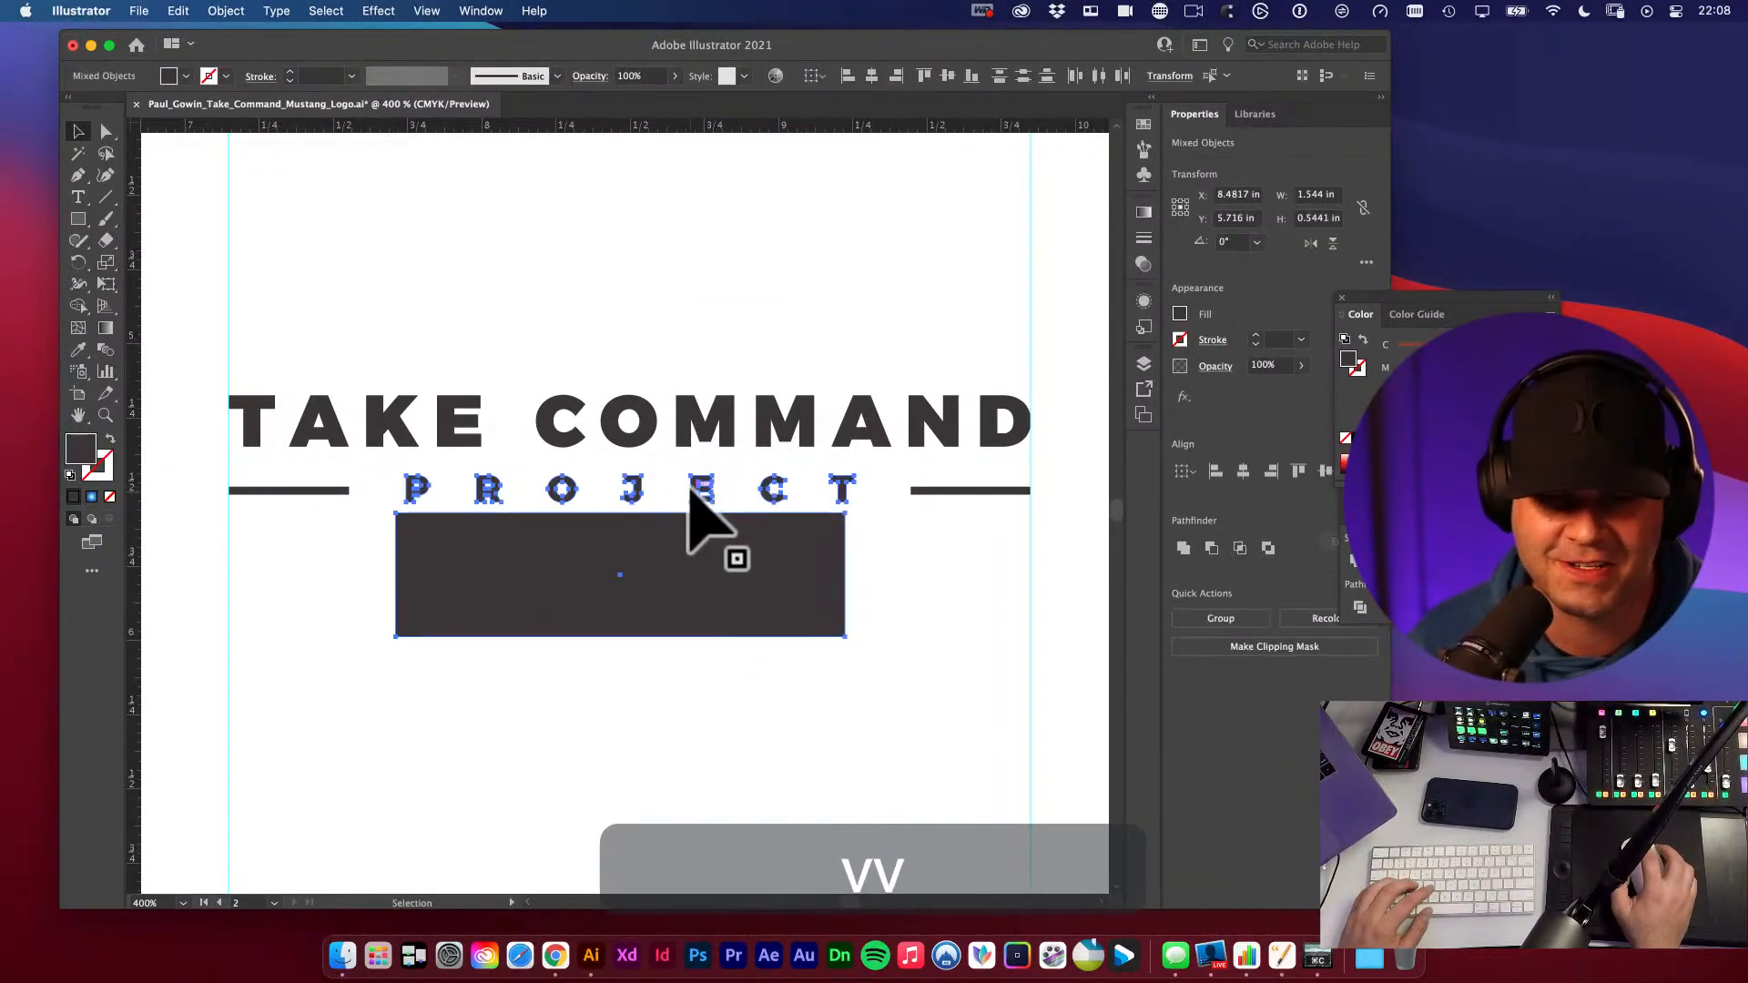
left_click(871, 76)
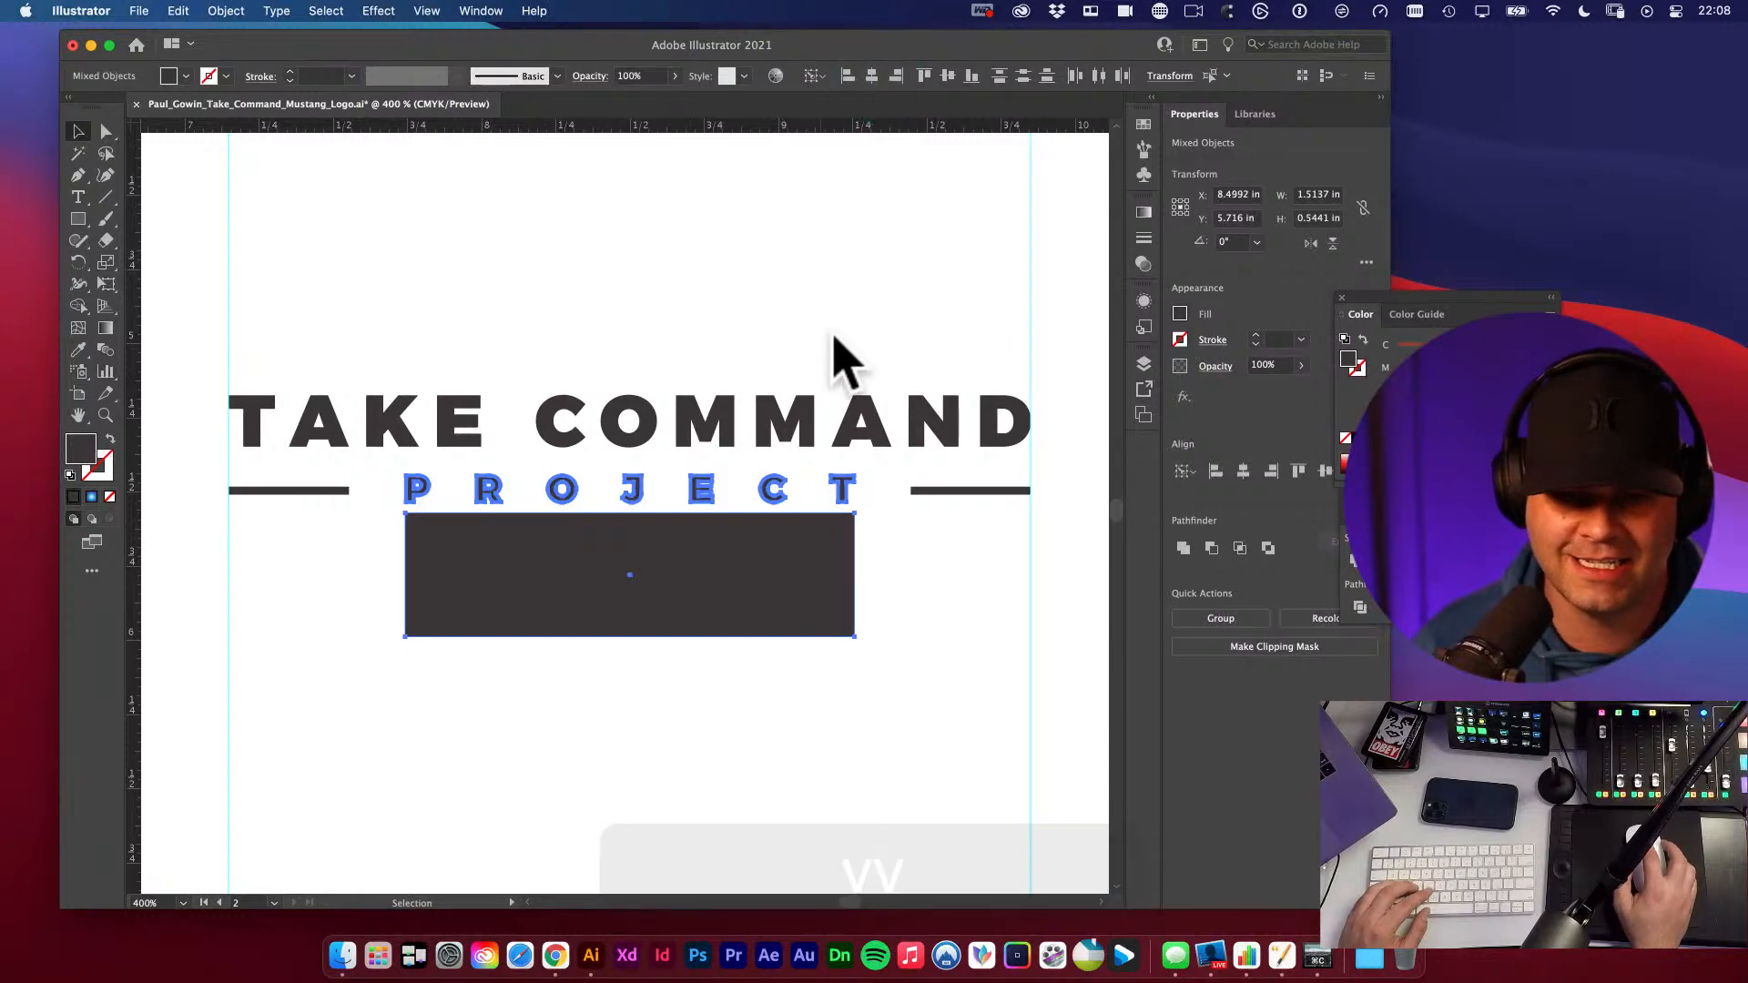
left_click(839, 312)
- Delete the spacing rectangle below PROJECT
key("v")
left_click(743, 571)
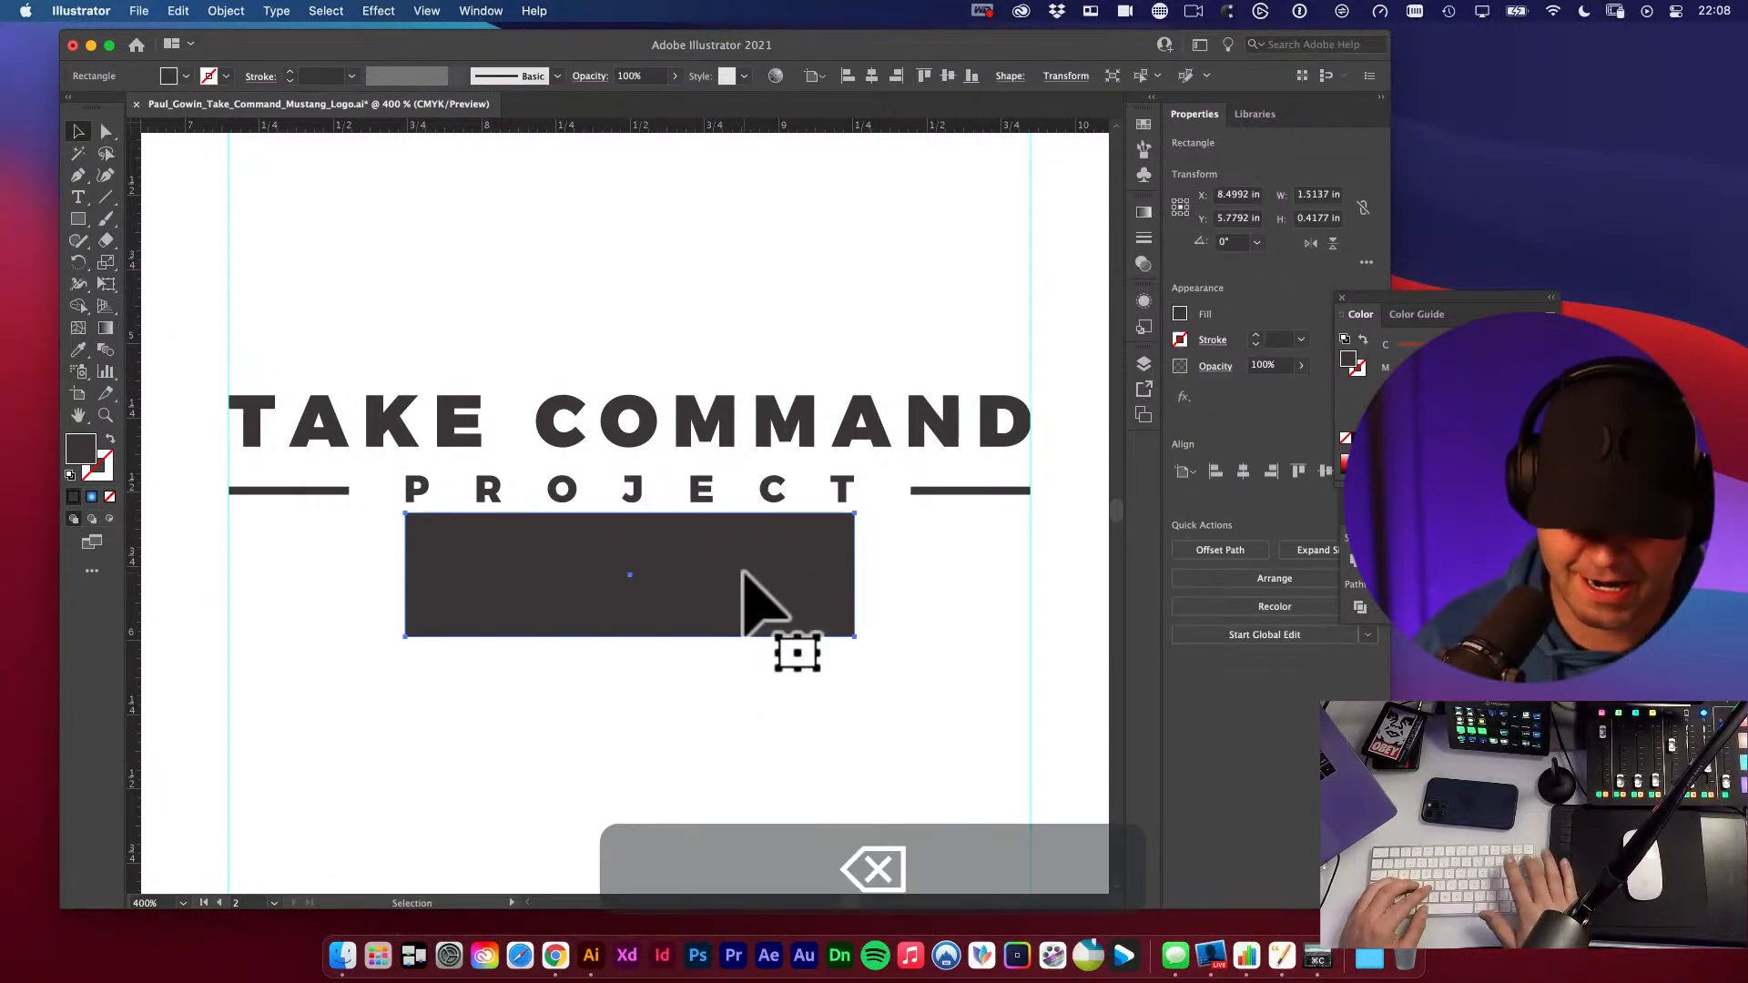
key("BackSpace")
- Review the wordmark's overall balance and the spacing between the letters and the bars
left_click(781, 575, "alt+super")
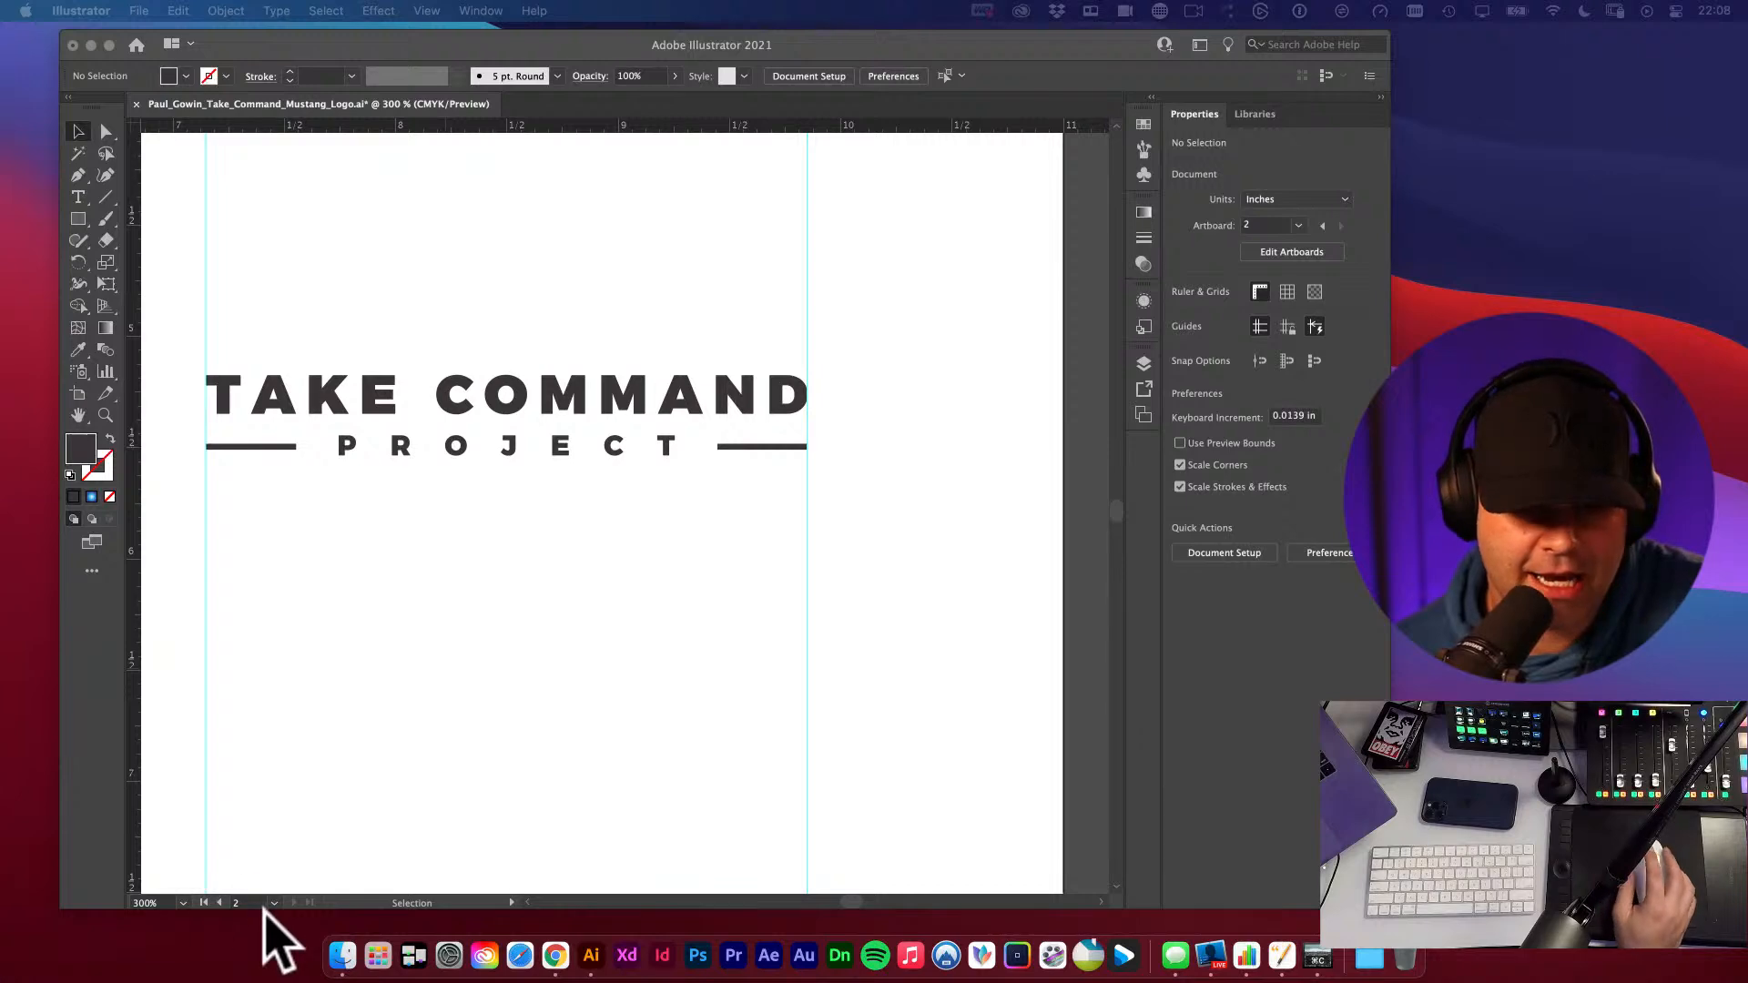
left_click(892, 381)
left_click_drag(509, 435, 611, 434)
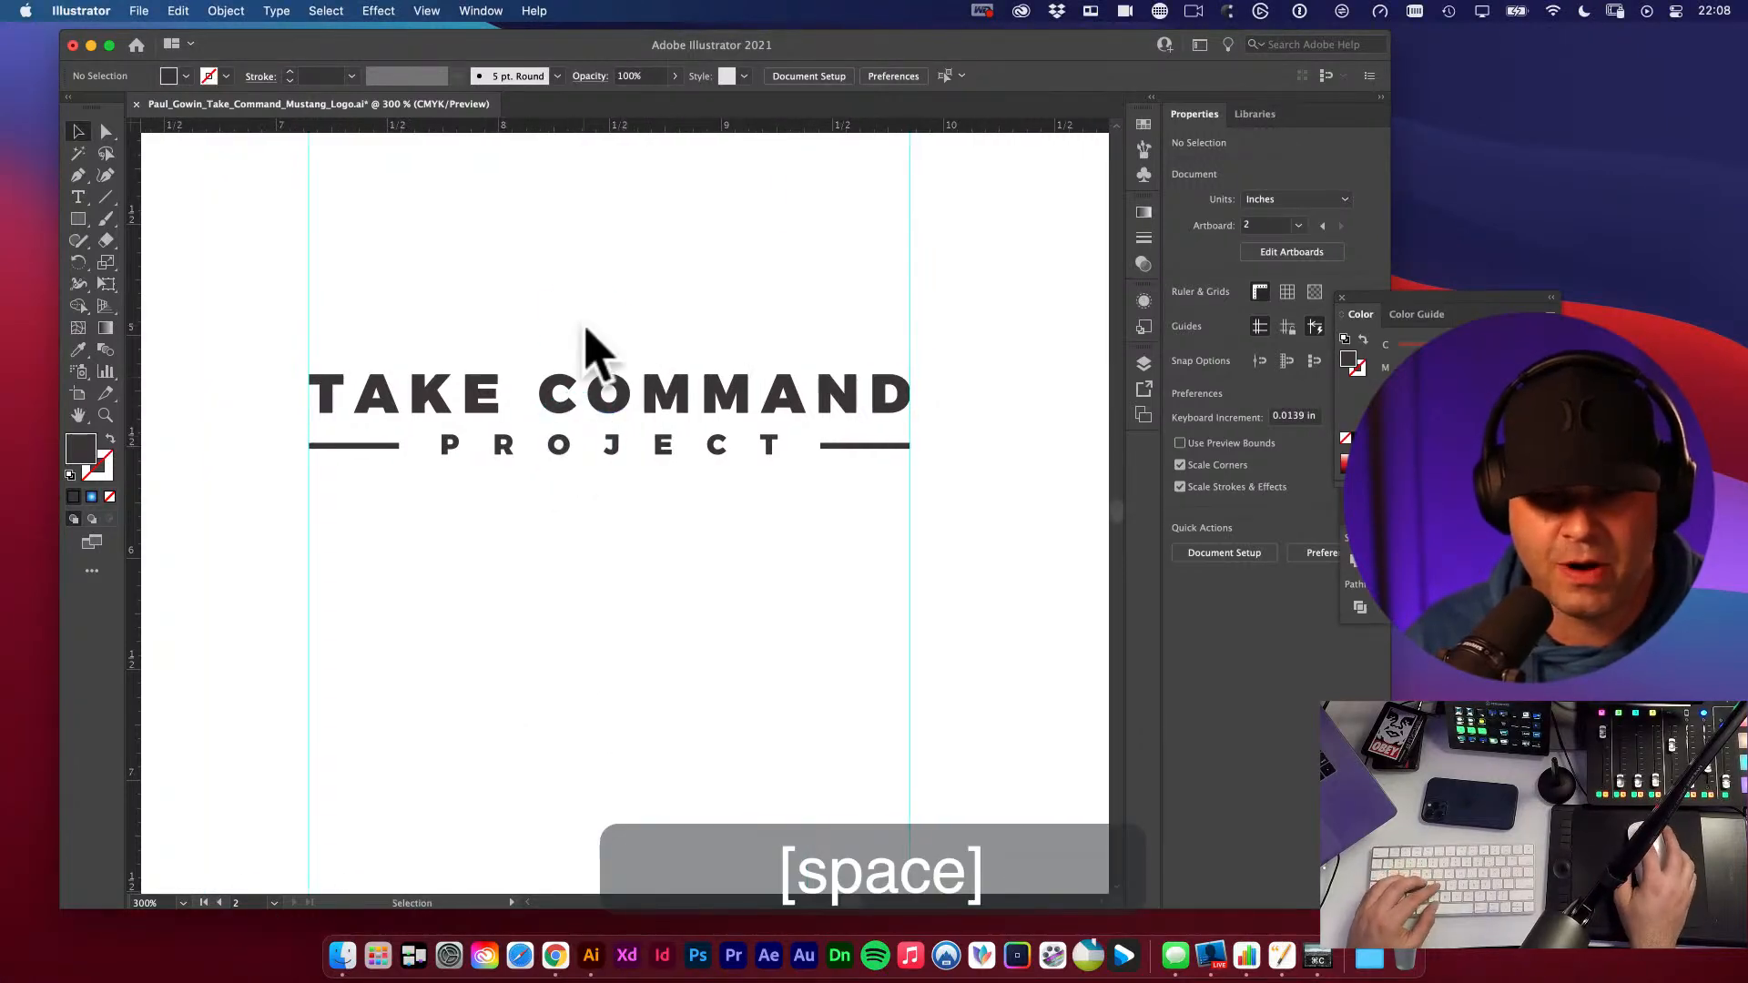
left_click_drag(511, 393, 599, 423)
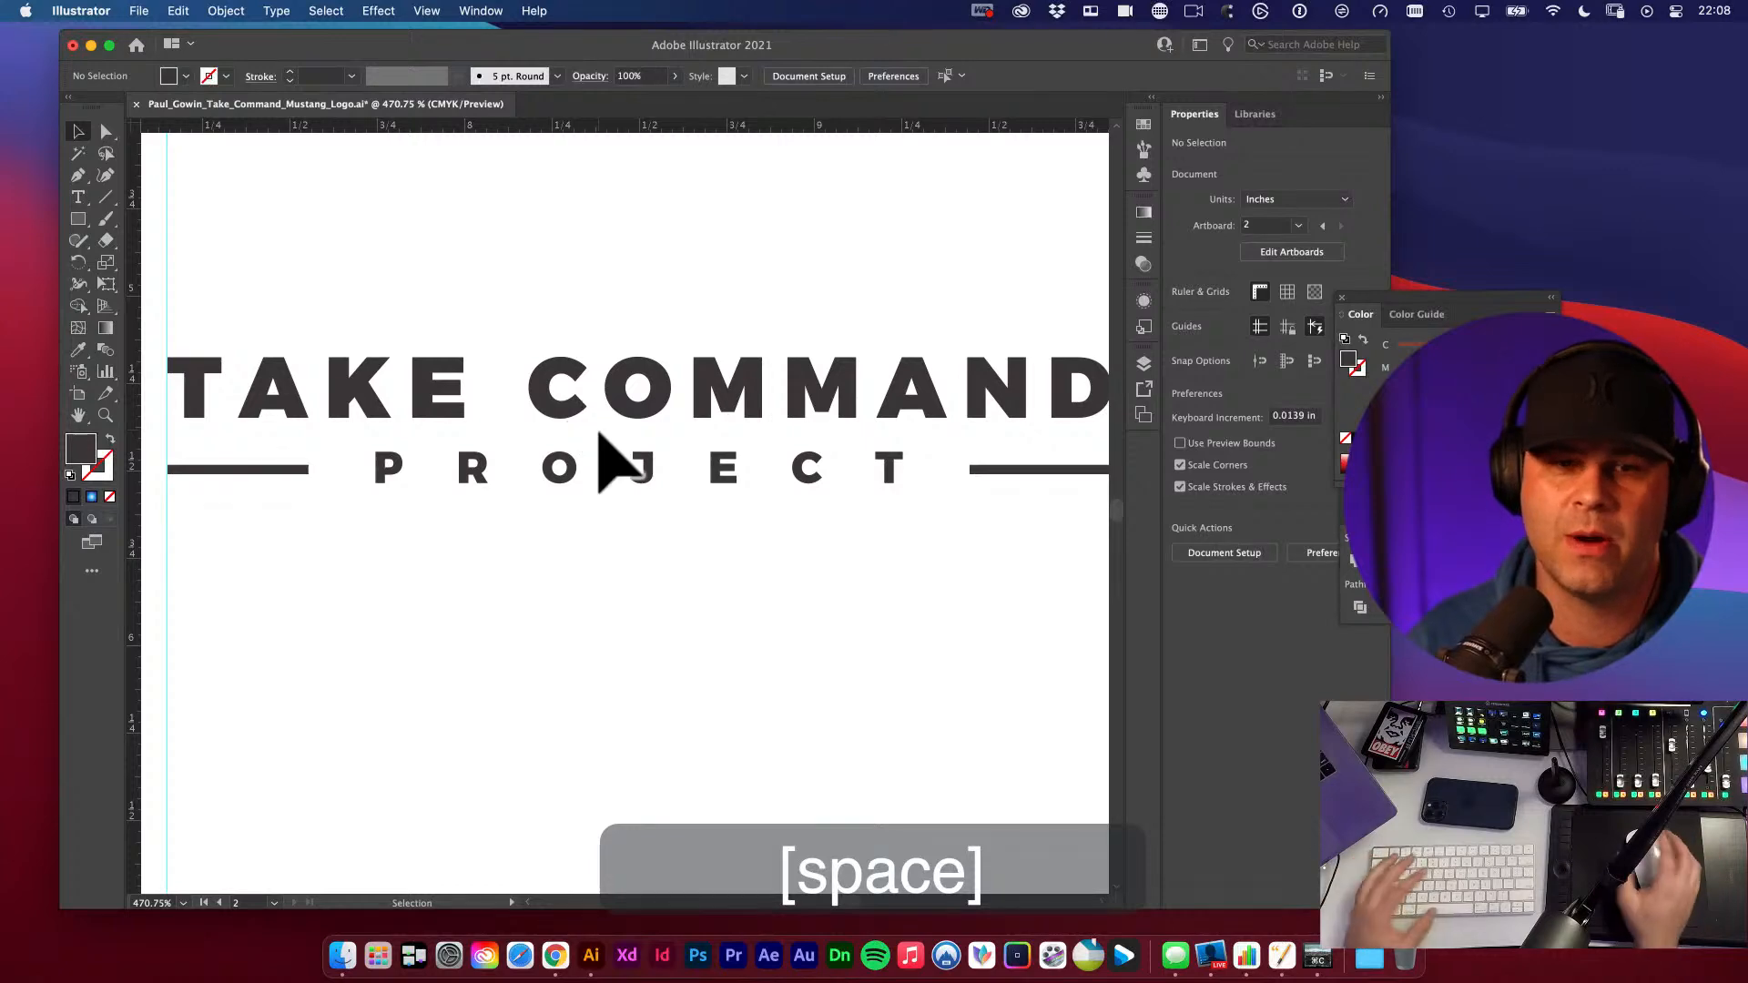
left_click(612, 398, "alt+super")
left_click(683, 565, "alt+super")
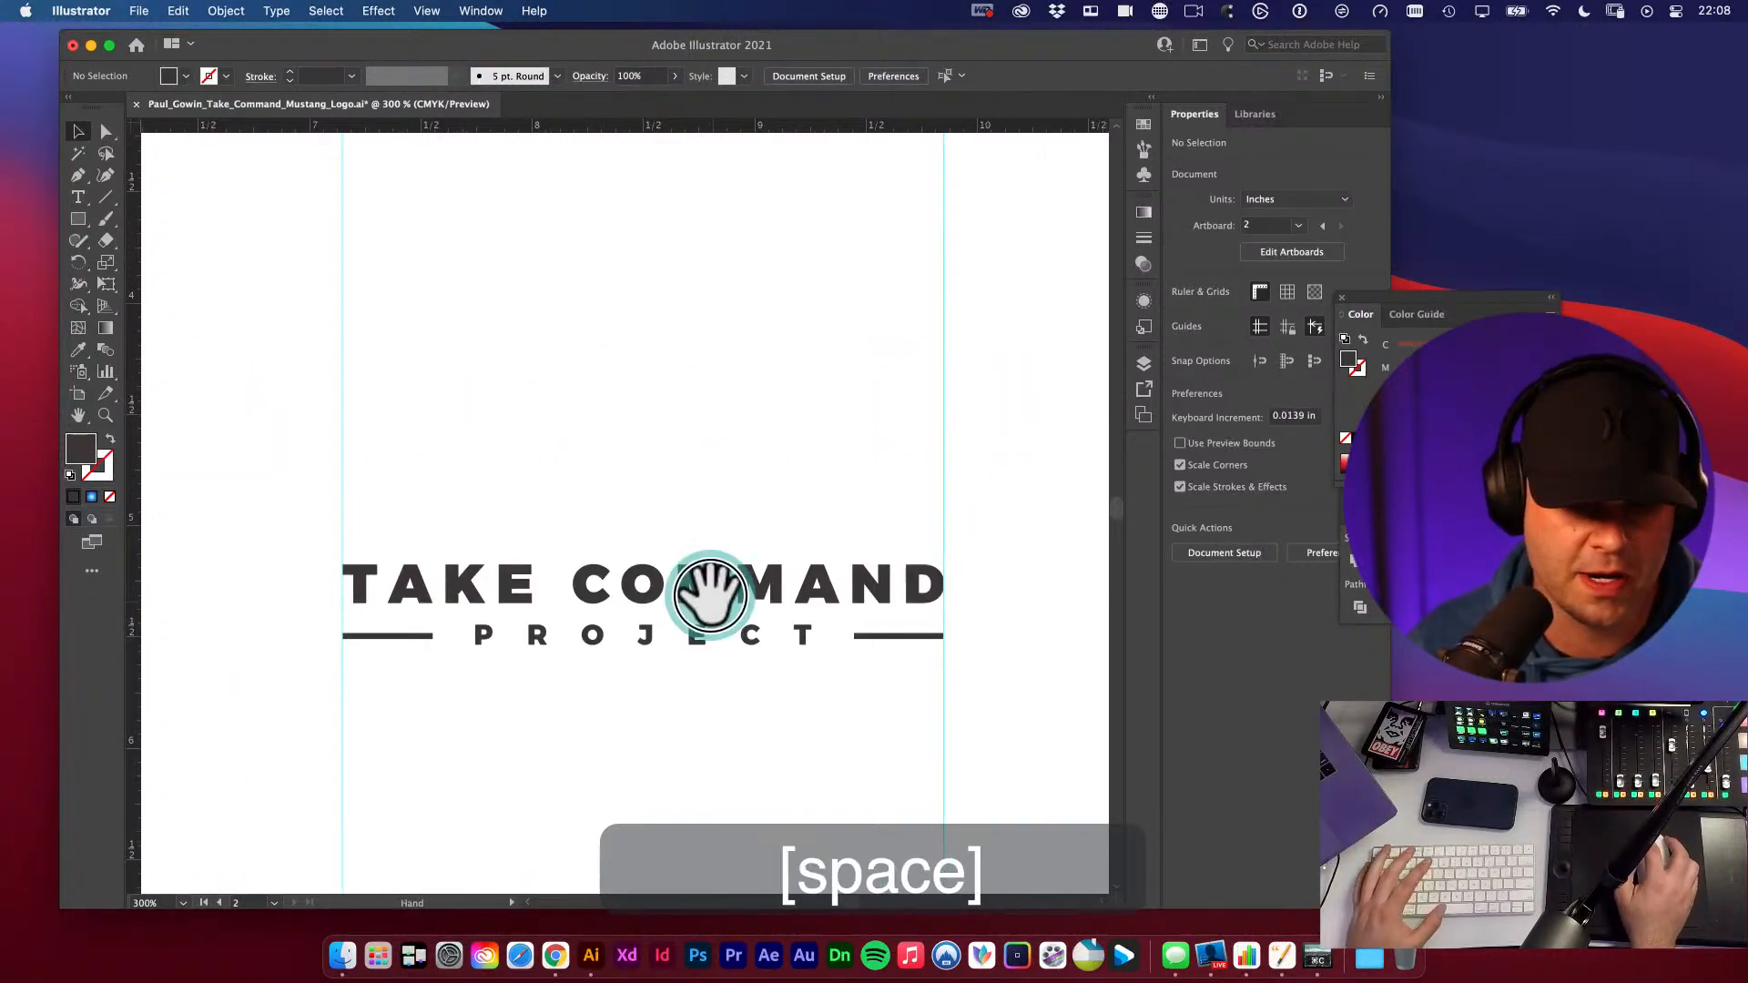
left_click_drag(710, 597, 683, 540)
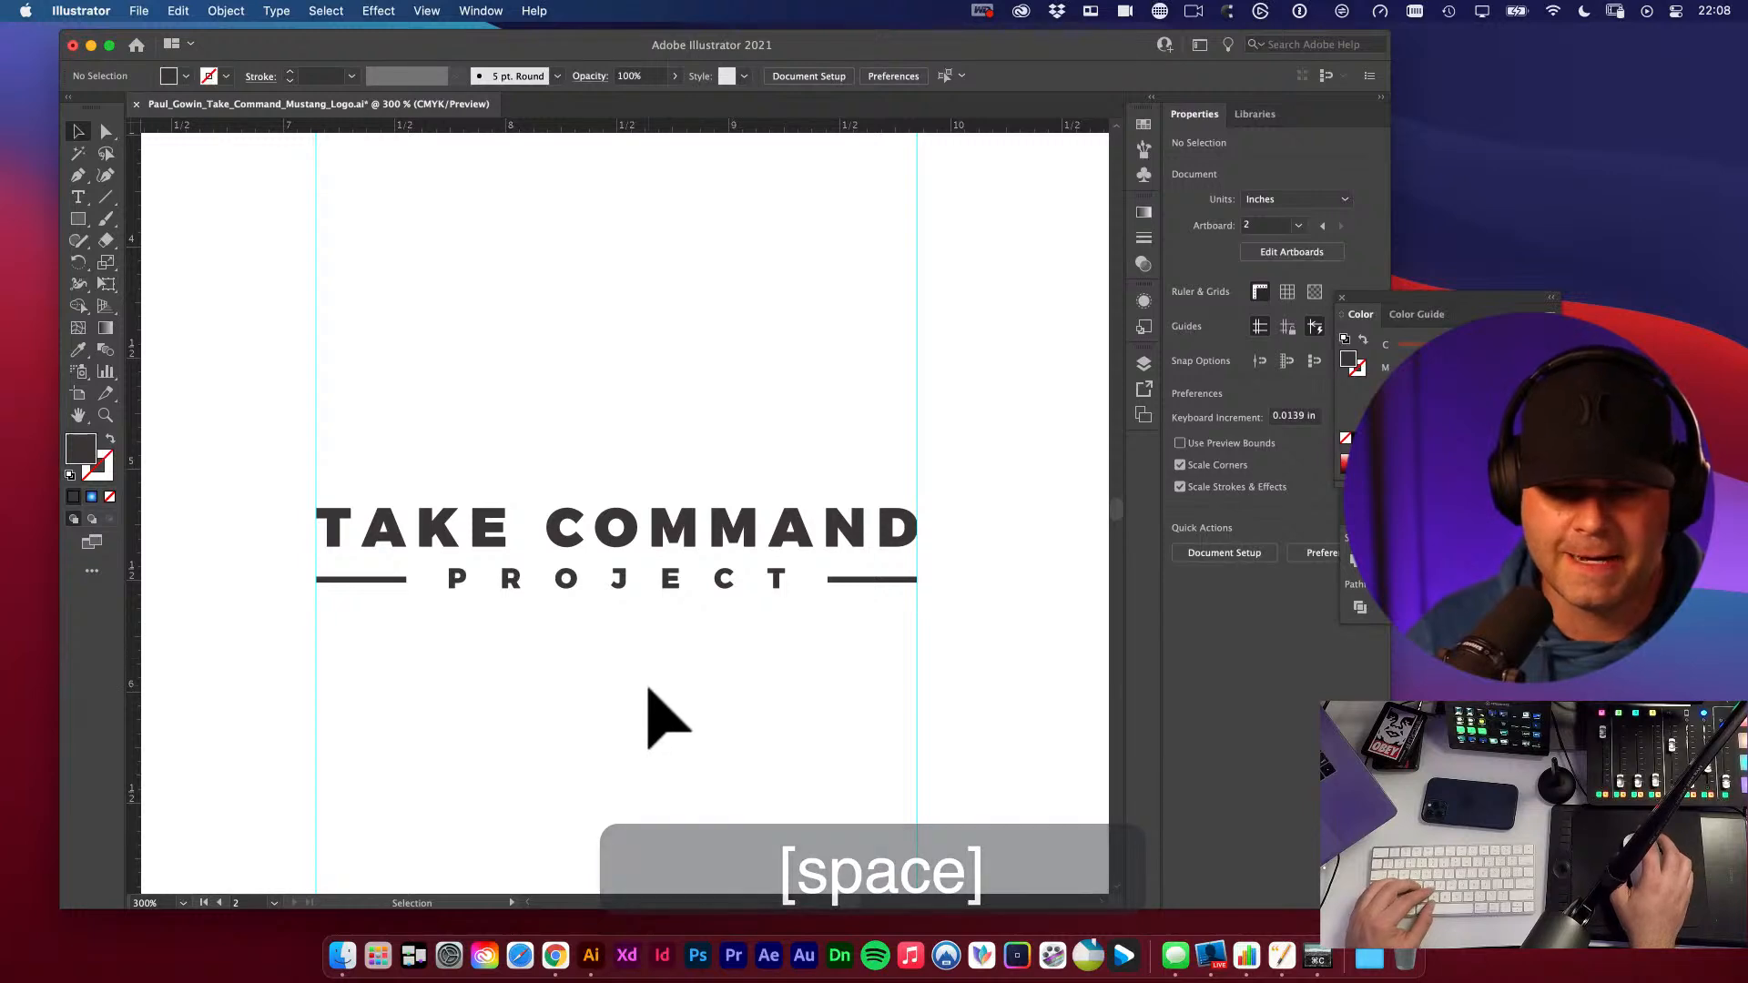
left_click_drag(614, 546, 722, 586)
key("v")
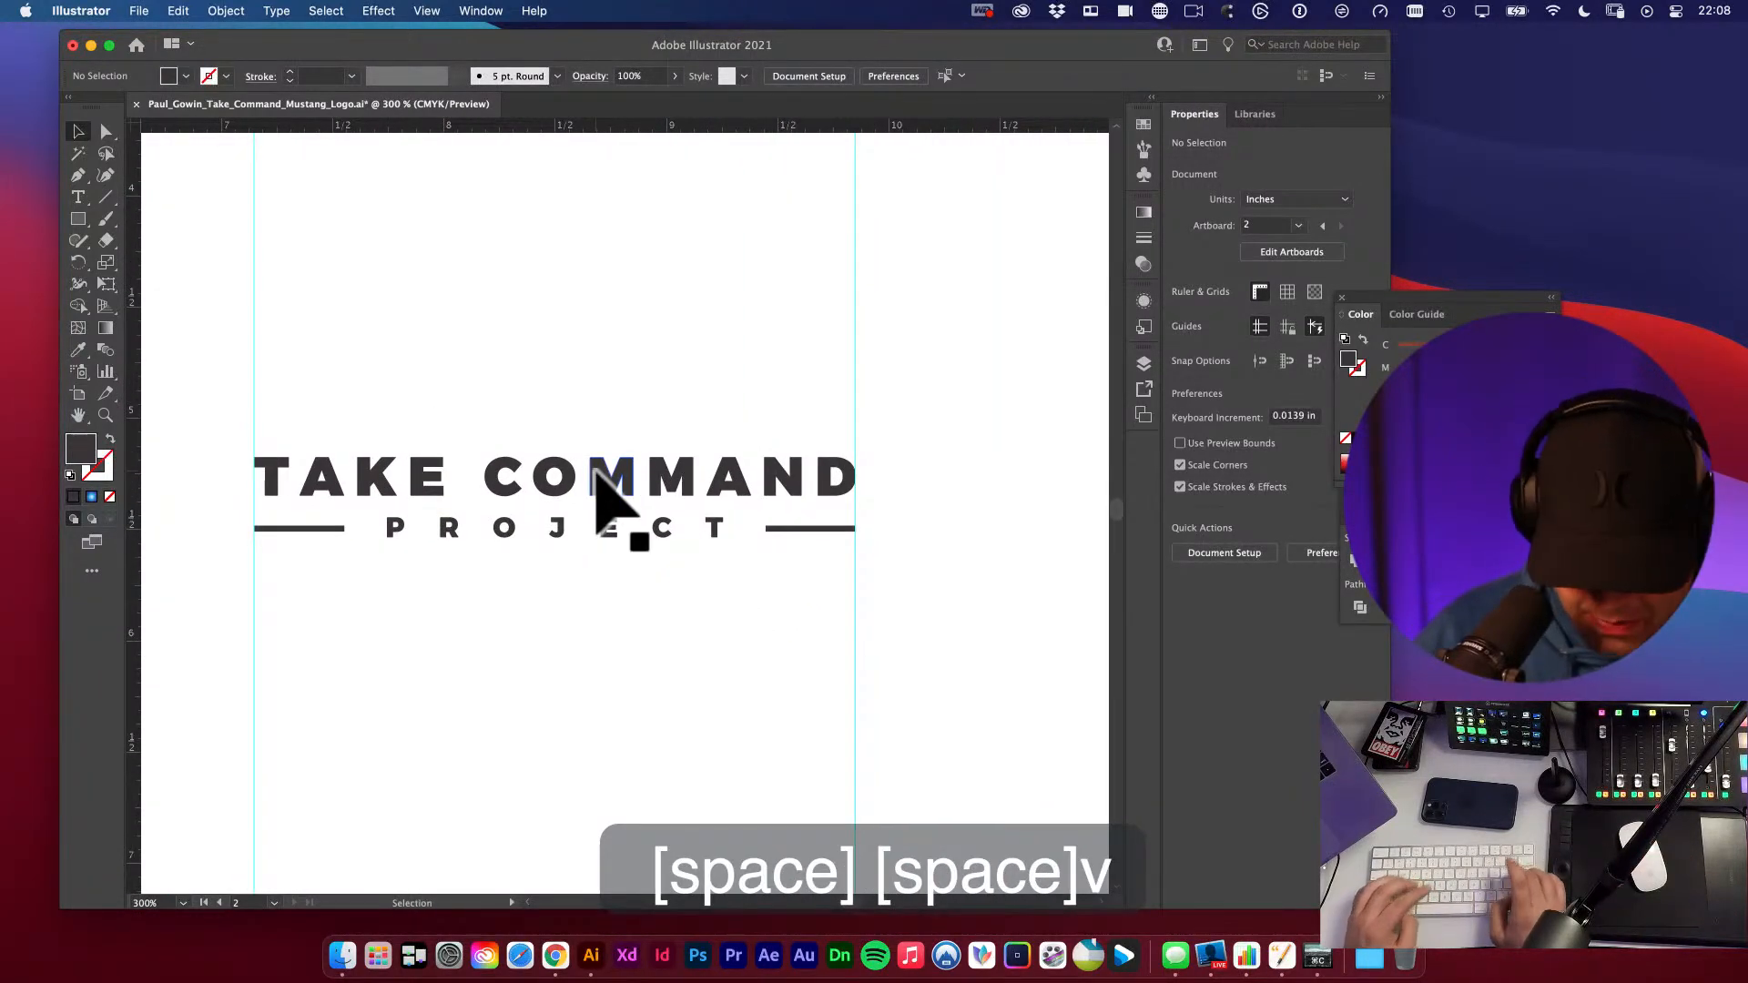
- Hide the guides and group TAKE COMMAND, PROJECT and the two bars together
key("super+semicolon")
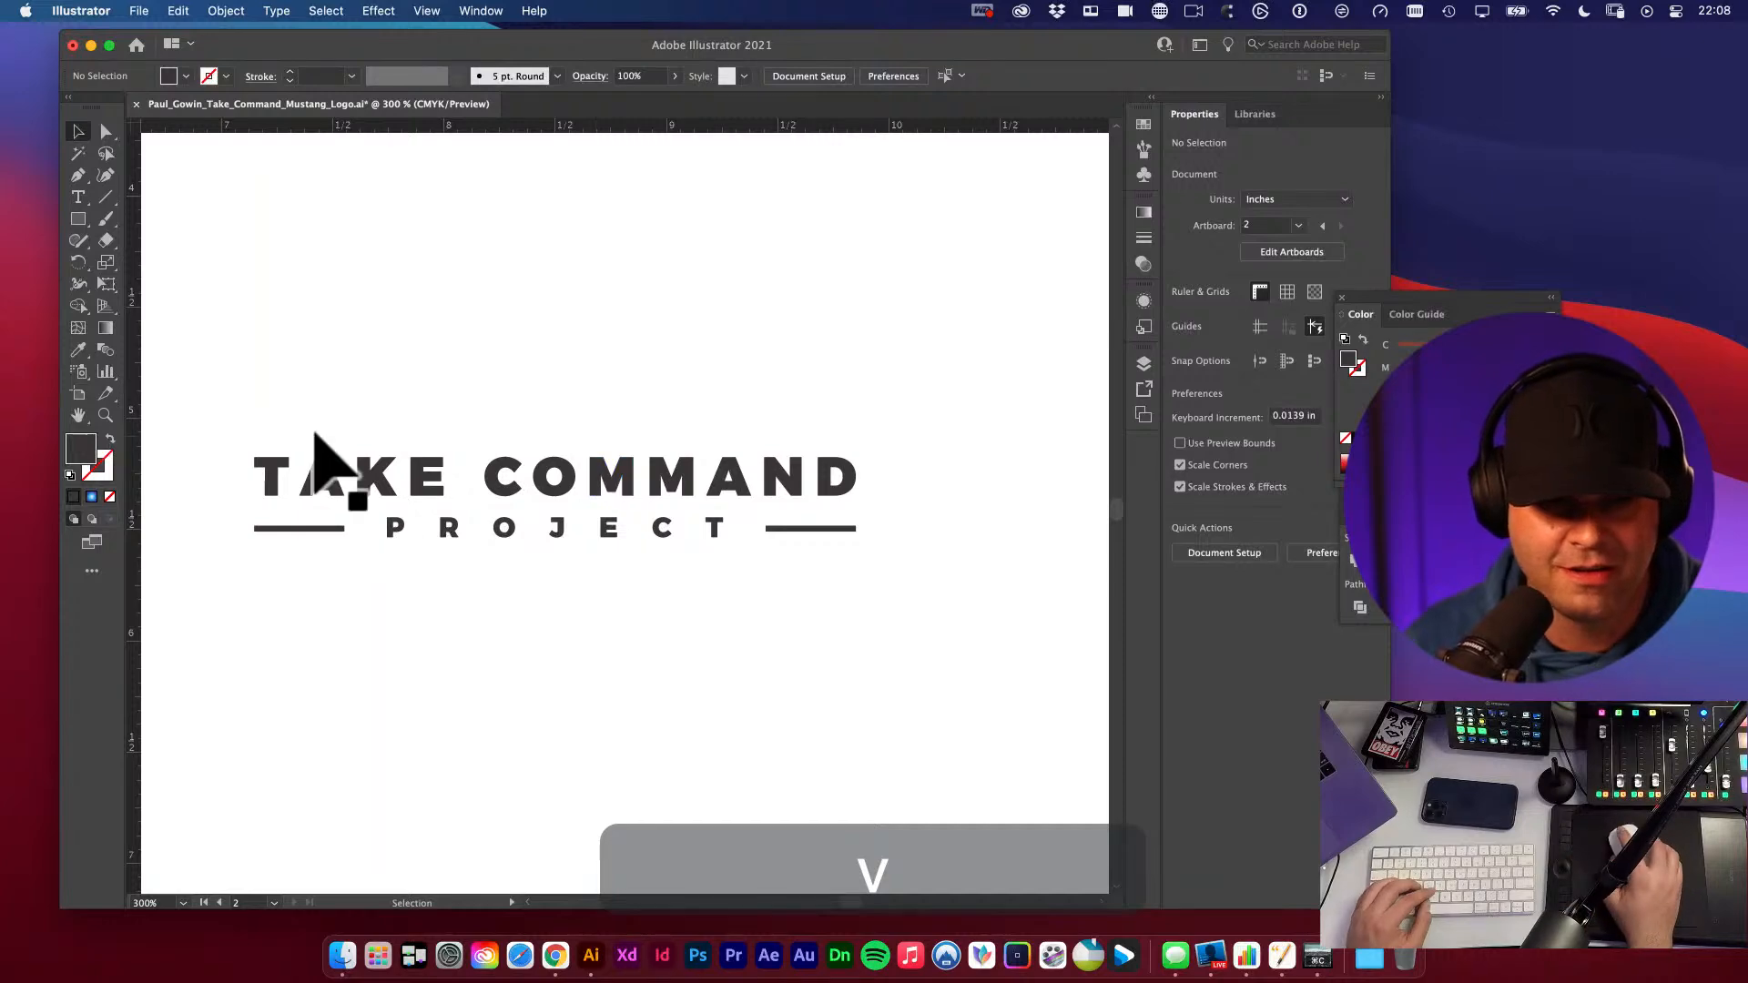
left_click_drag(211, 423, 945, 610)
key("super+g")
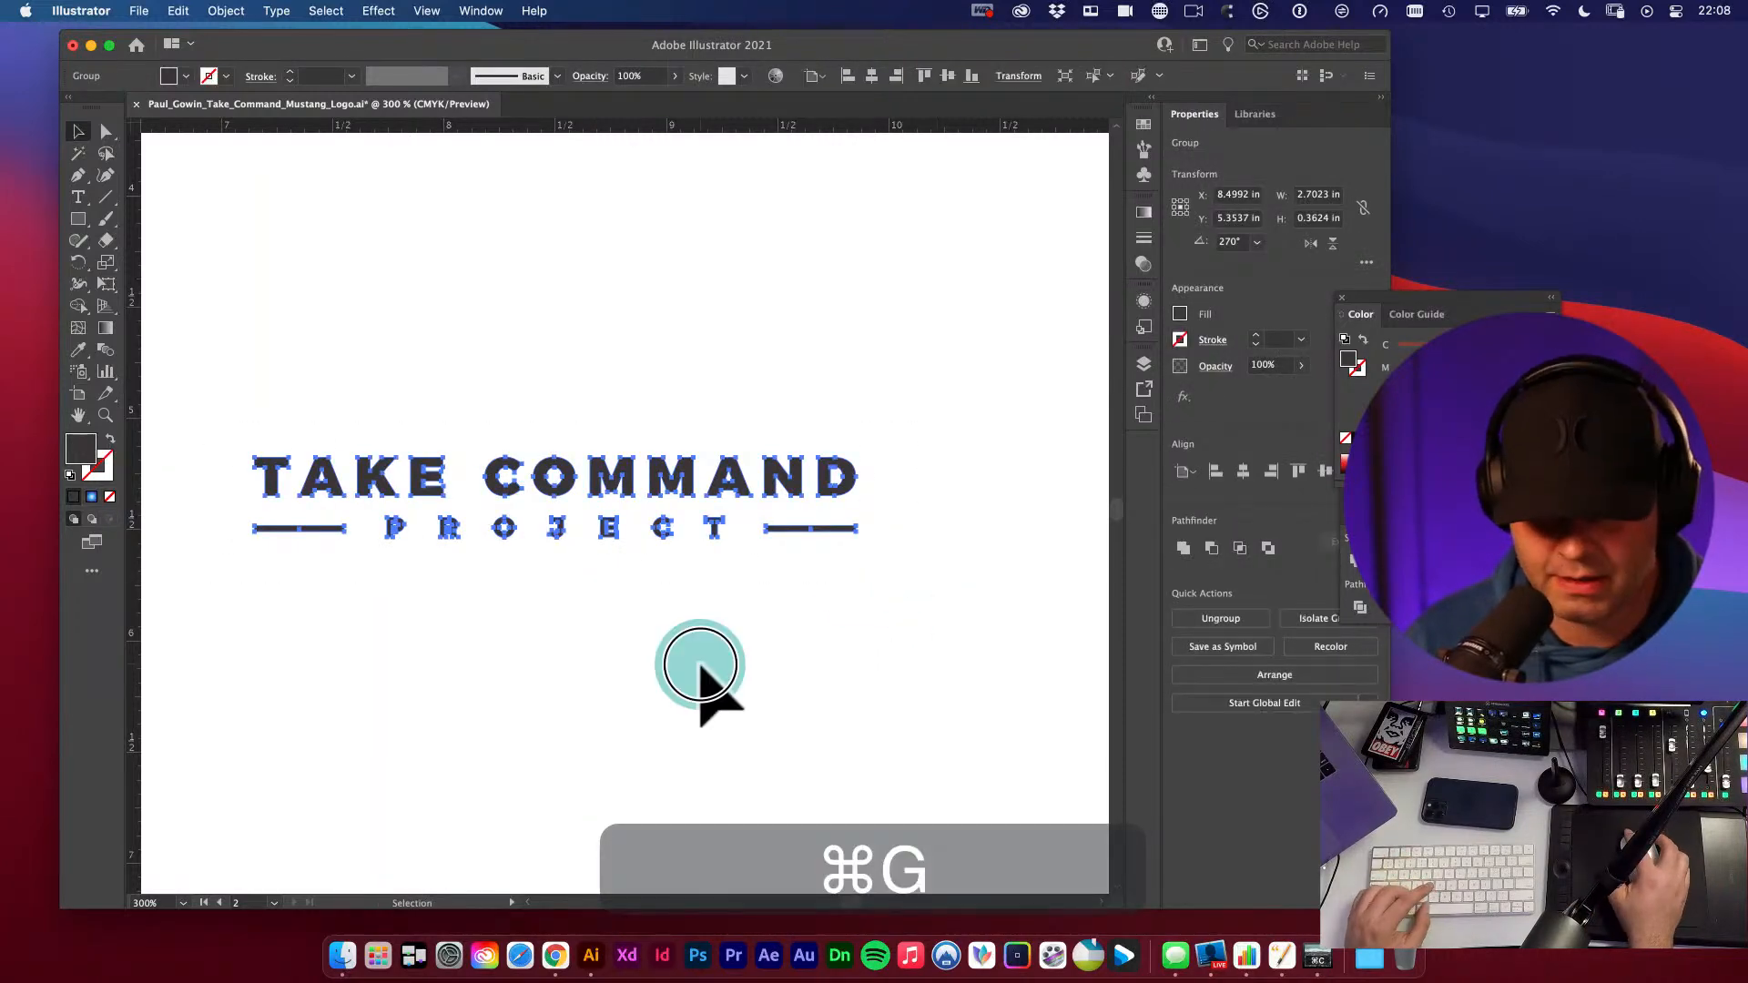
left_click(700, 664)
- Move the grouped TAKE COMMAND PROJECT wordmark with bars up beside the upper horse emblem
left_click(634, 574, "alt+super")
left_click(627, 570, "alt+super")
left_click_drag(642, 496, 740, 522)
key("v")
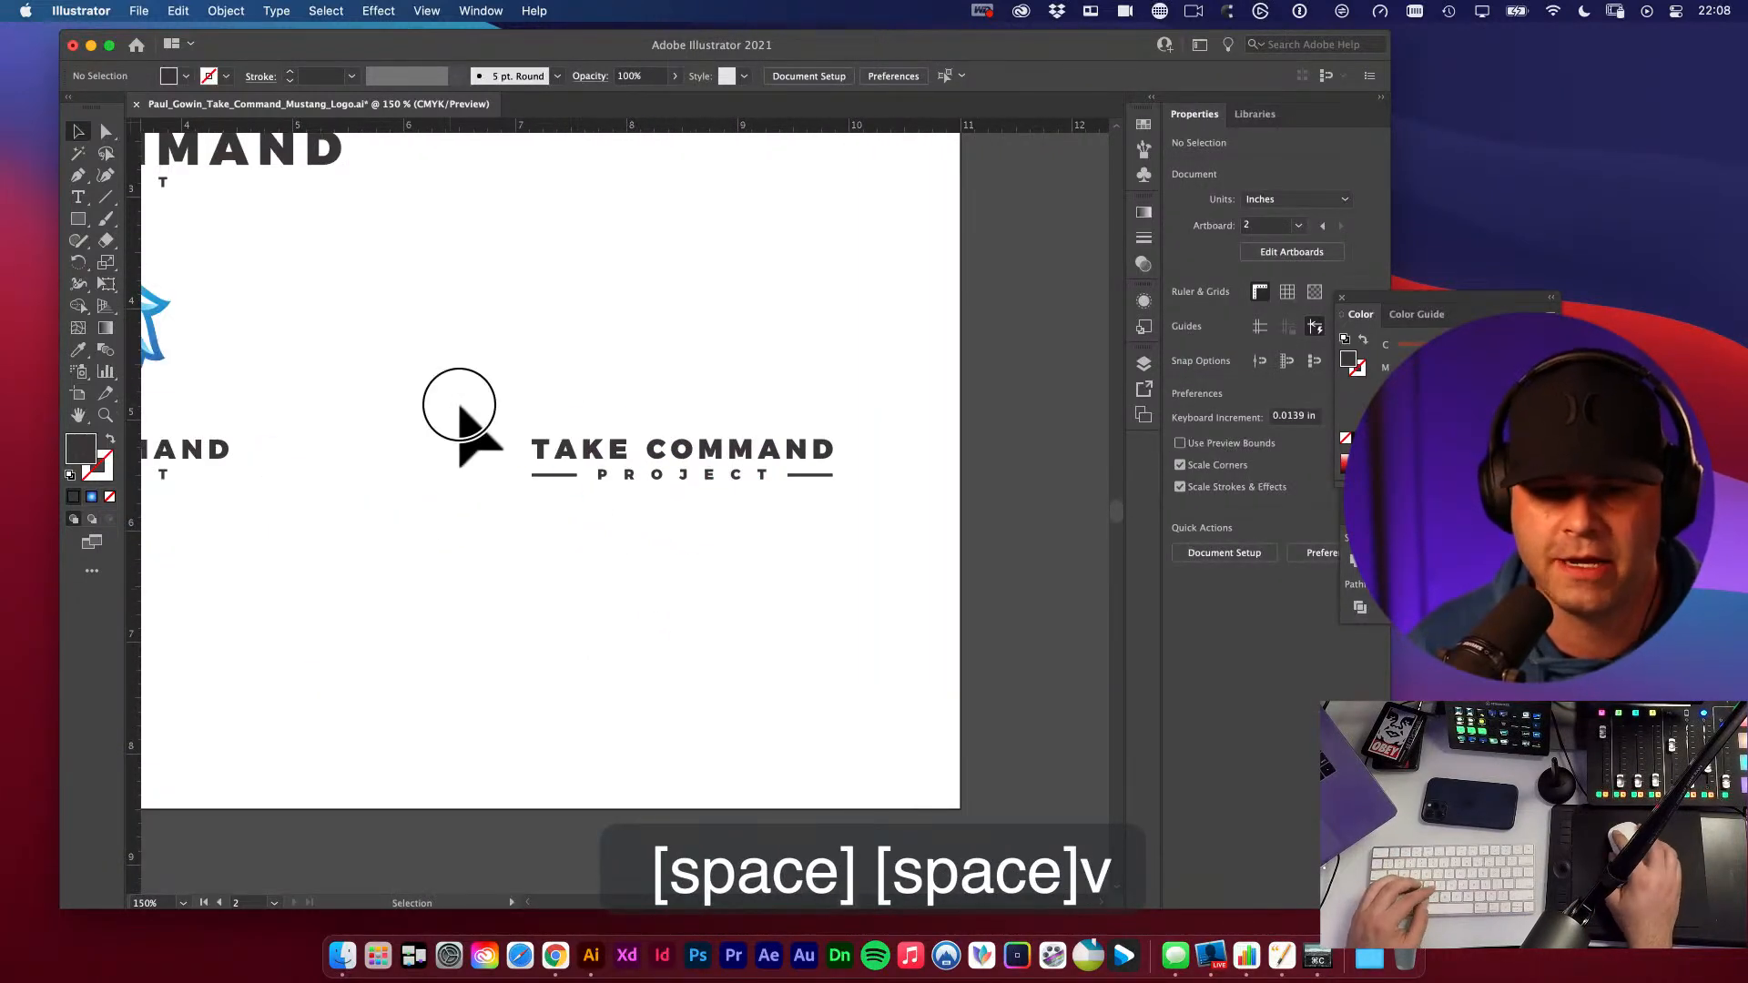
left_click_drag(460, 407, 883, 550)
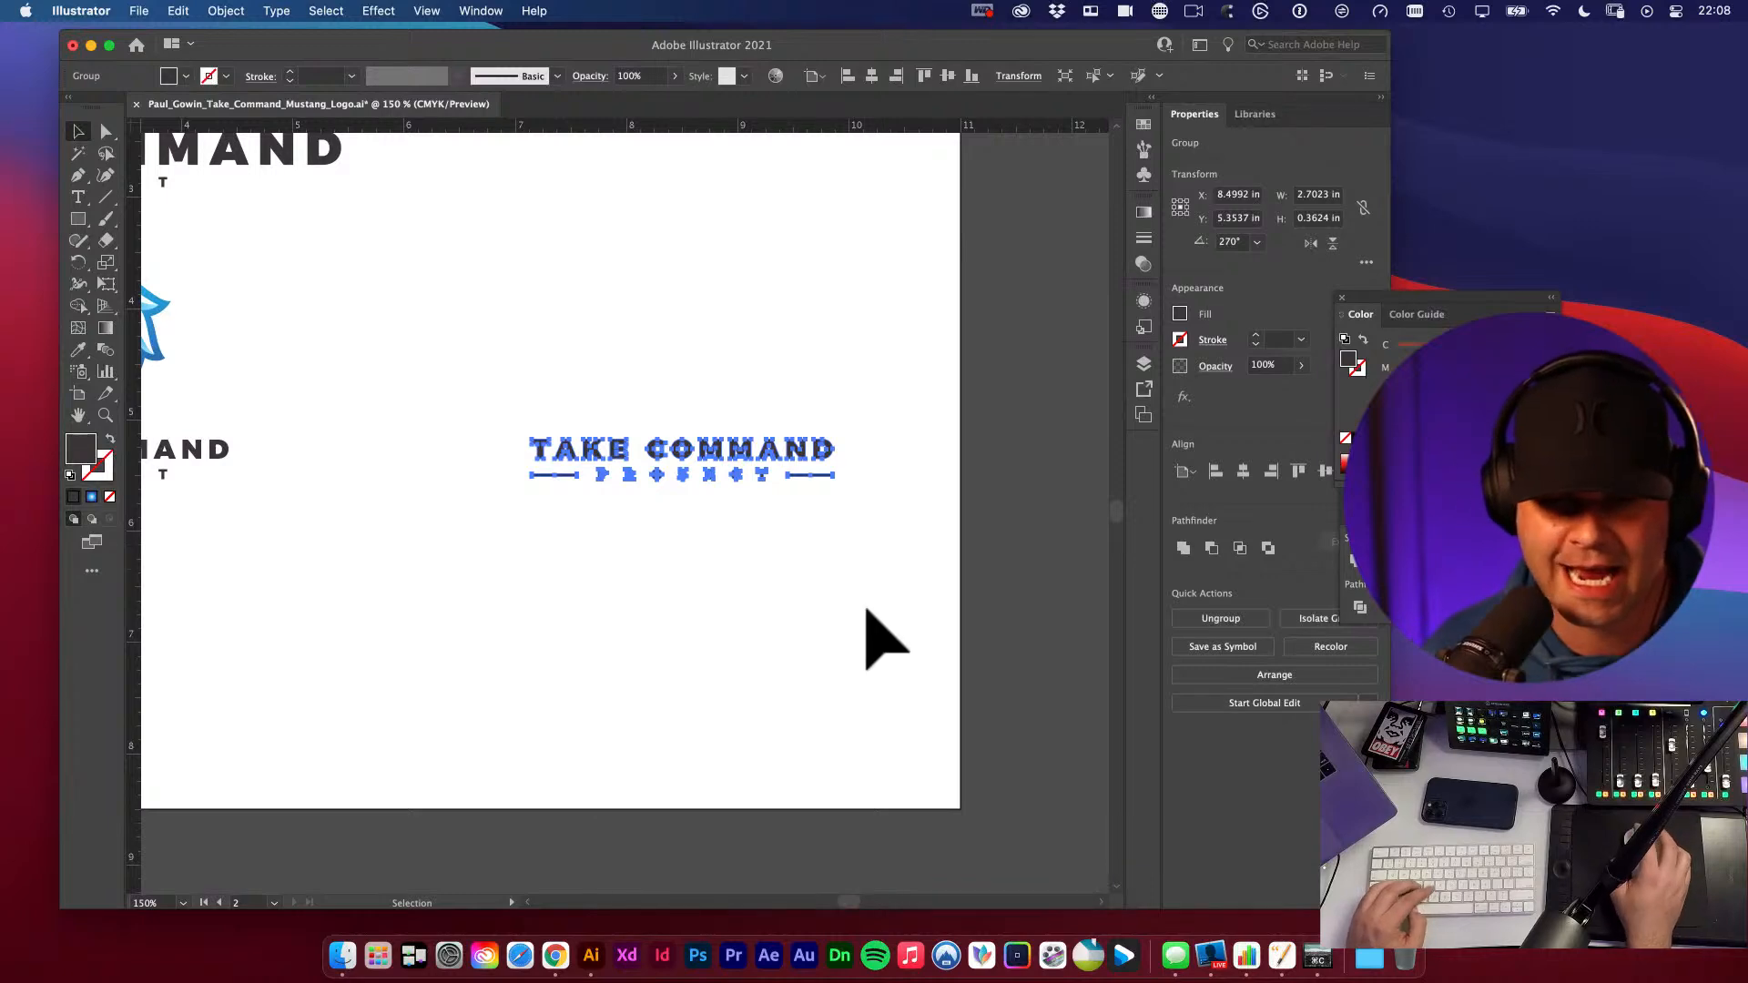
left_click(828, 513, "alt+super")
key("v")
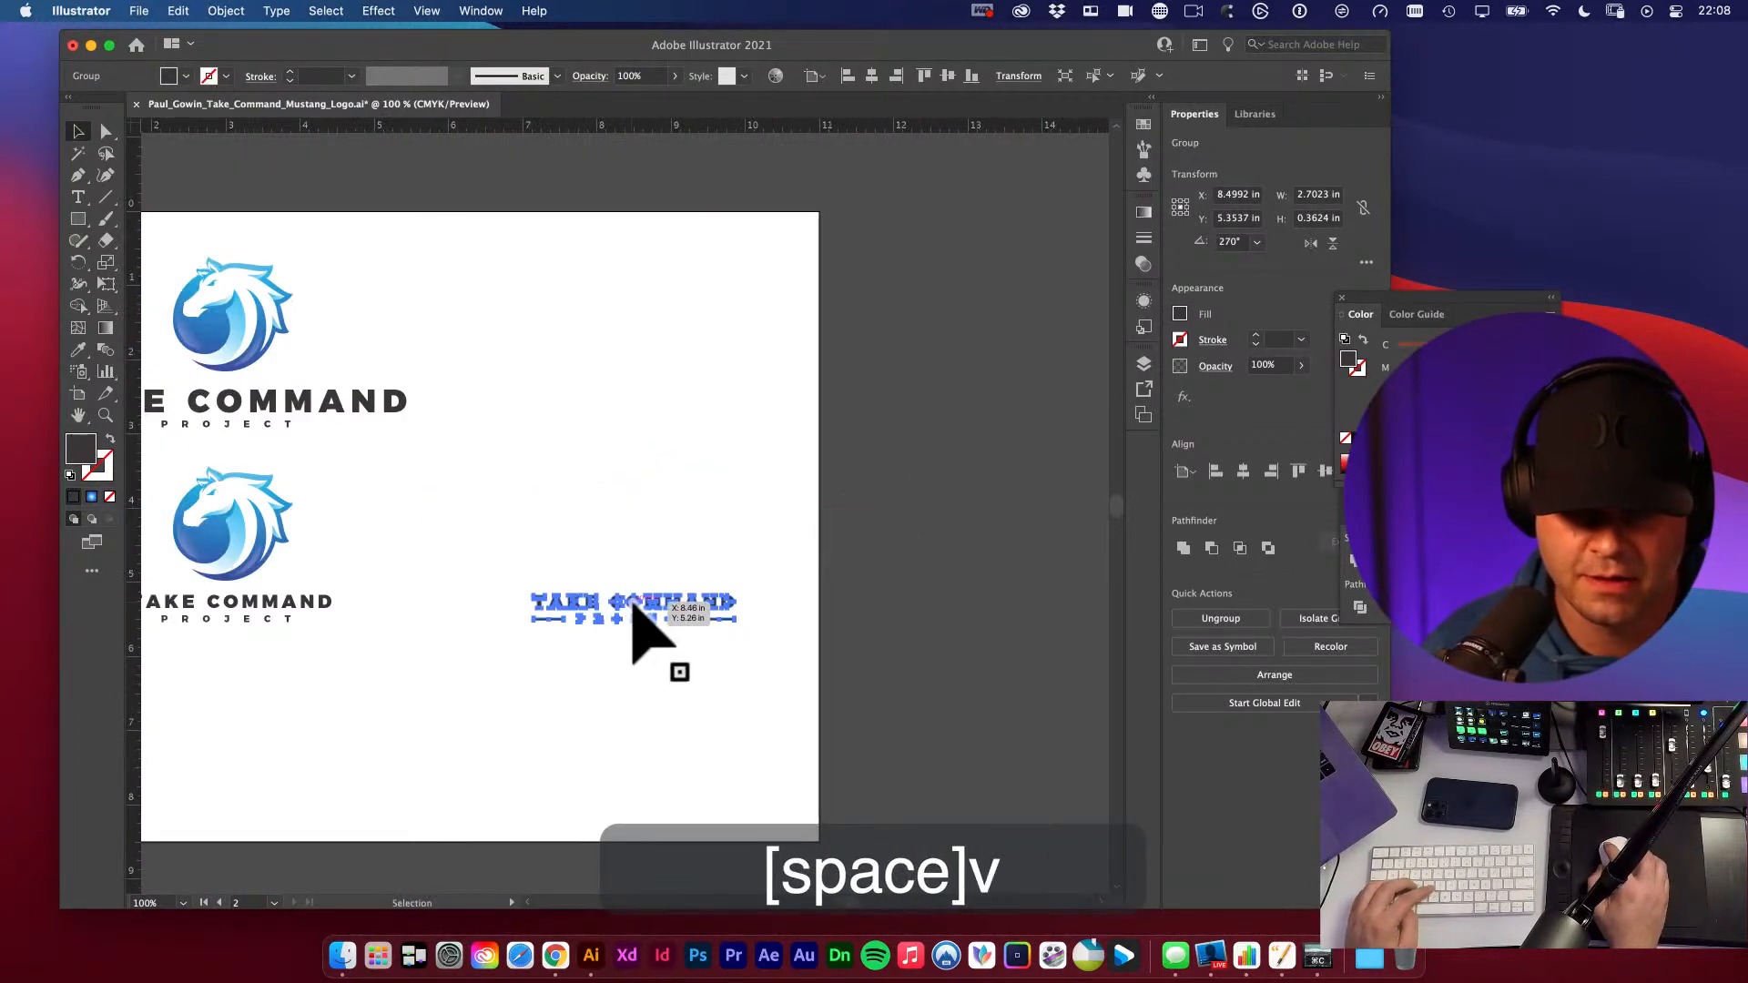
left_click_drag(635, 603, 643, 338)
left_click(675, 477)
- Duplicate the barred wordmark directly below the original and delete both horizontal bars from the copy
key("v")
left_click_drag(652, 450, 842, 477)
left_click_drag(794, 344, 744, 469)
key("a")
left_click(926, 464, "shift")
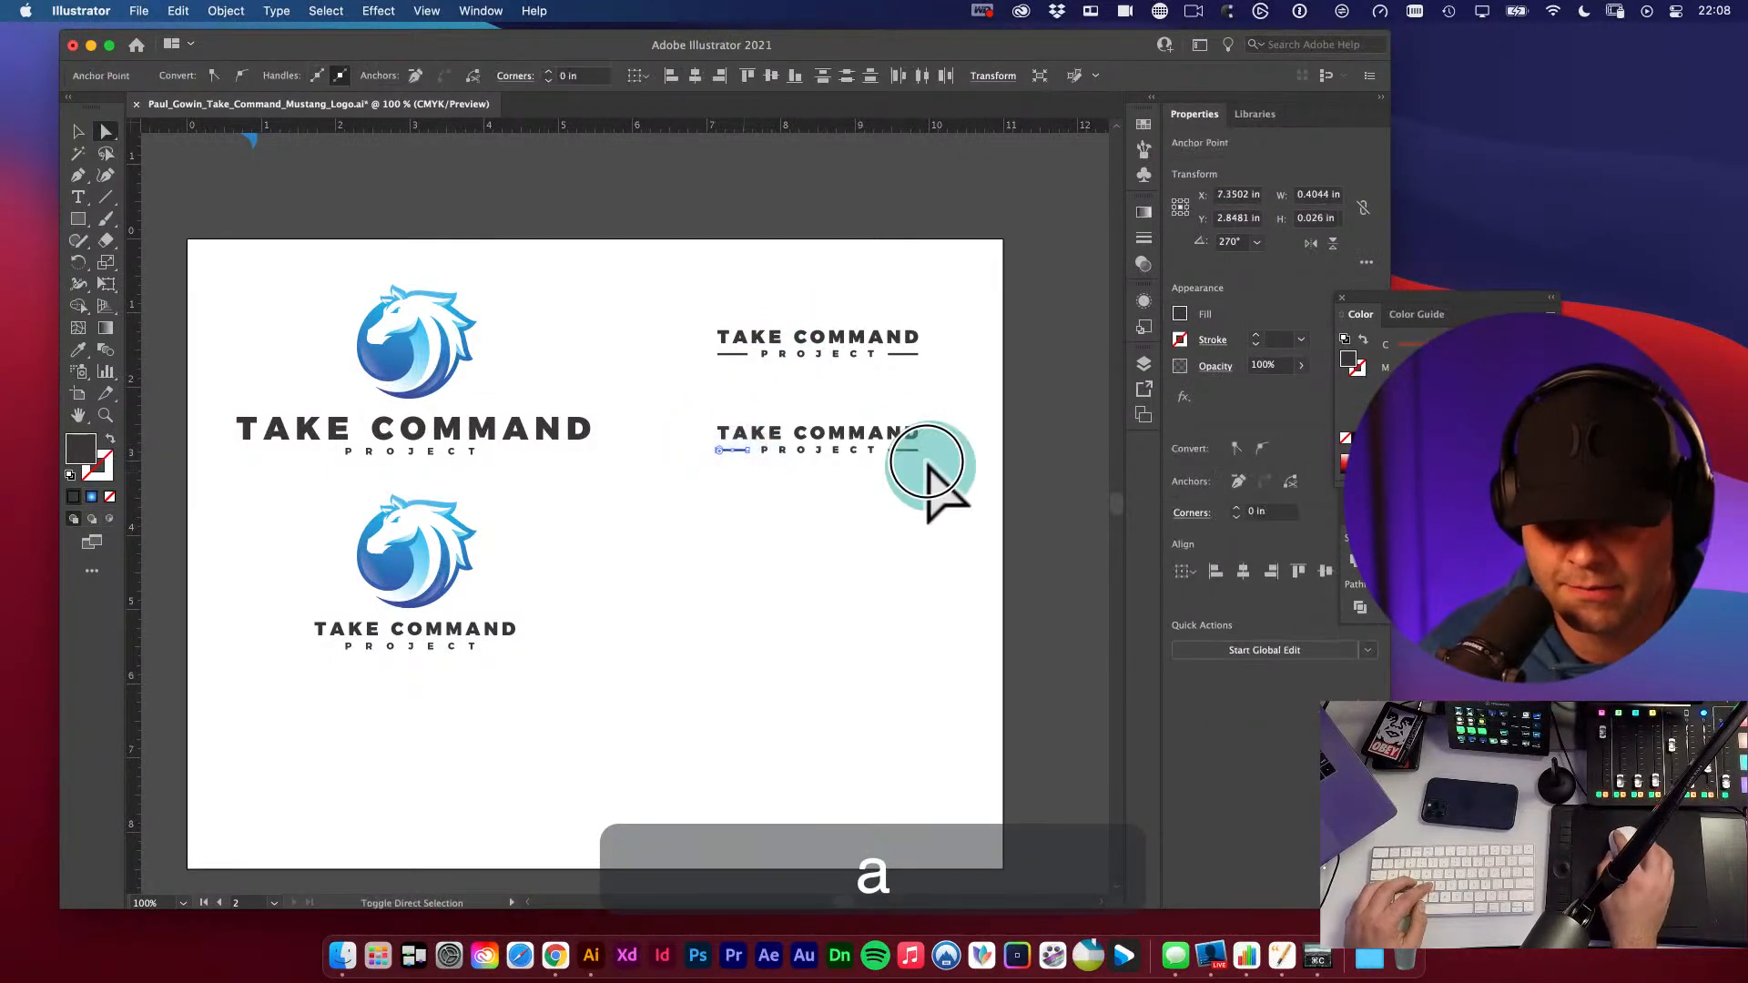
left_click_drag(909, 453, 912, 452)
key("BackSpace")
key("v")
left_click(906, 513)
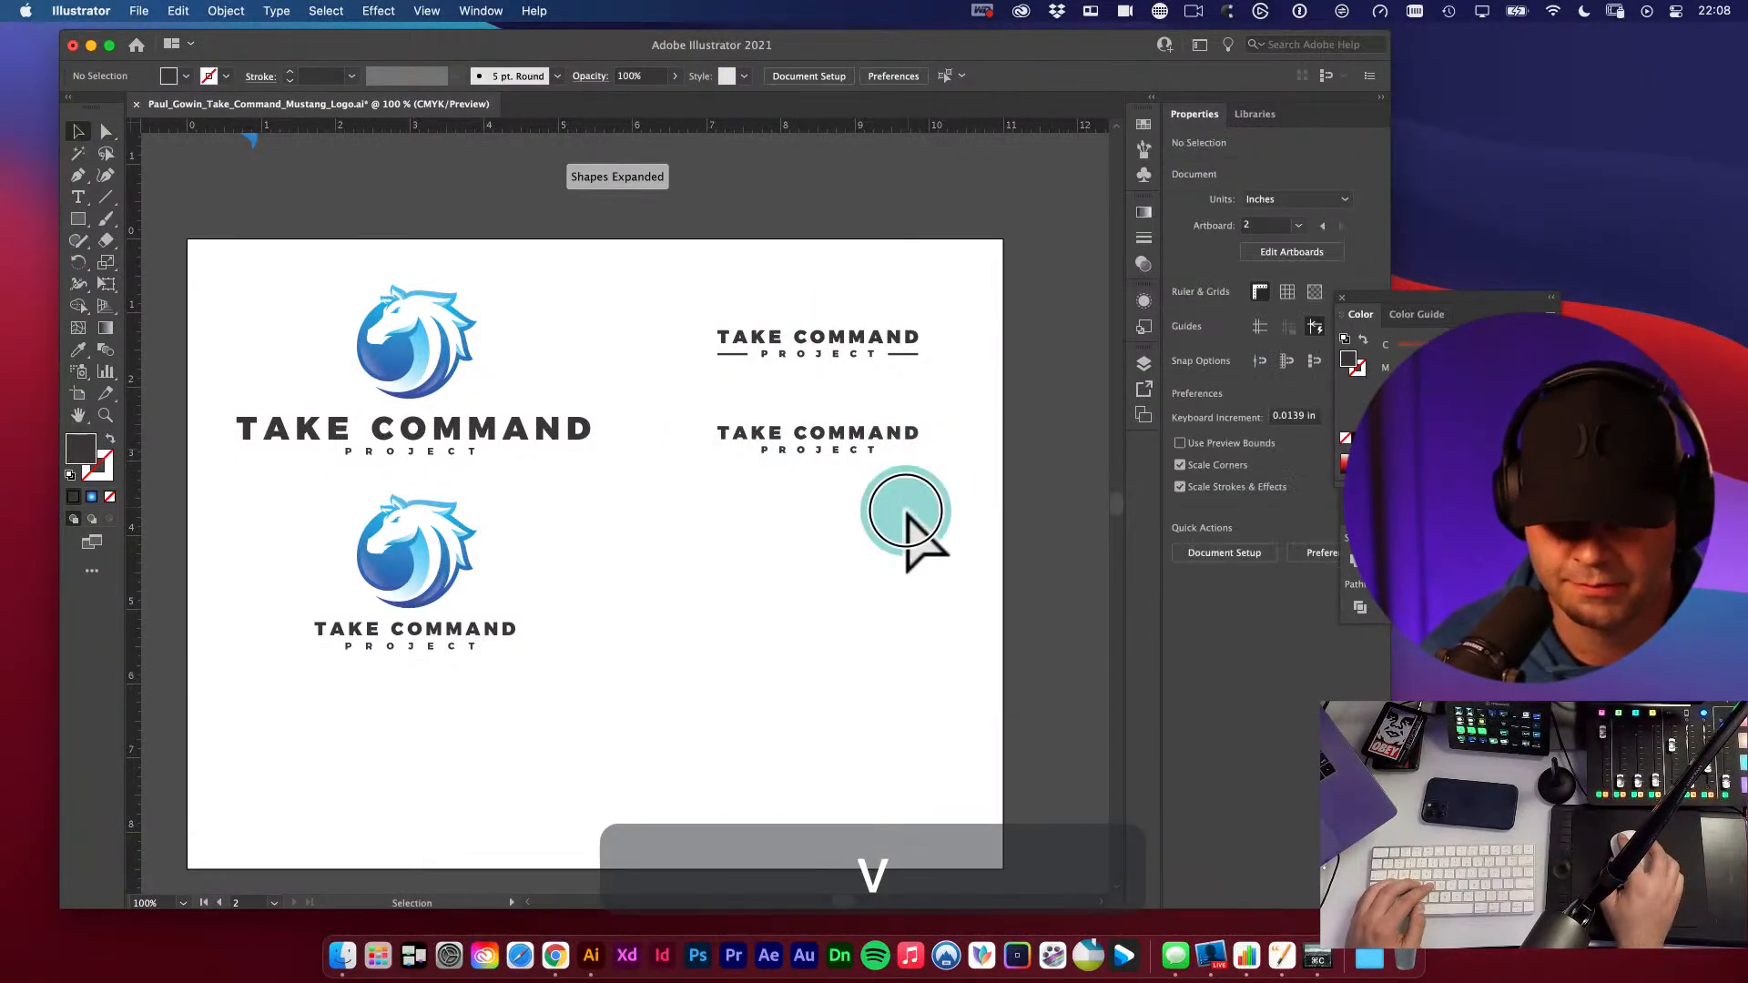
key("v")
key("space")
left_click_drag(863, 553, 905, 531)
key("v")
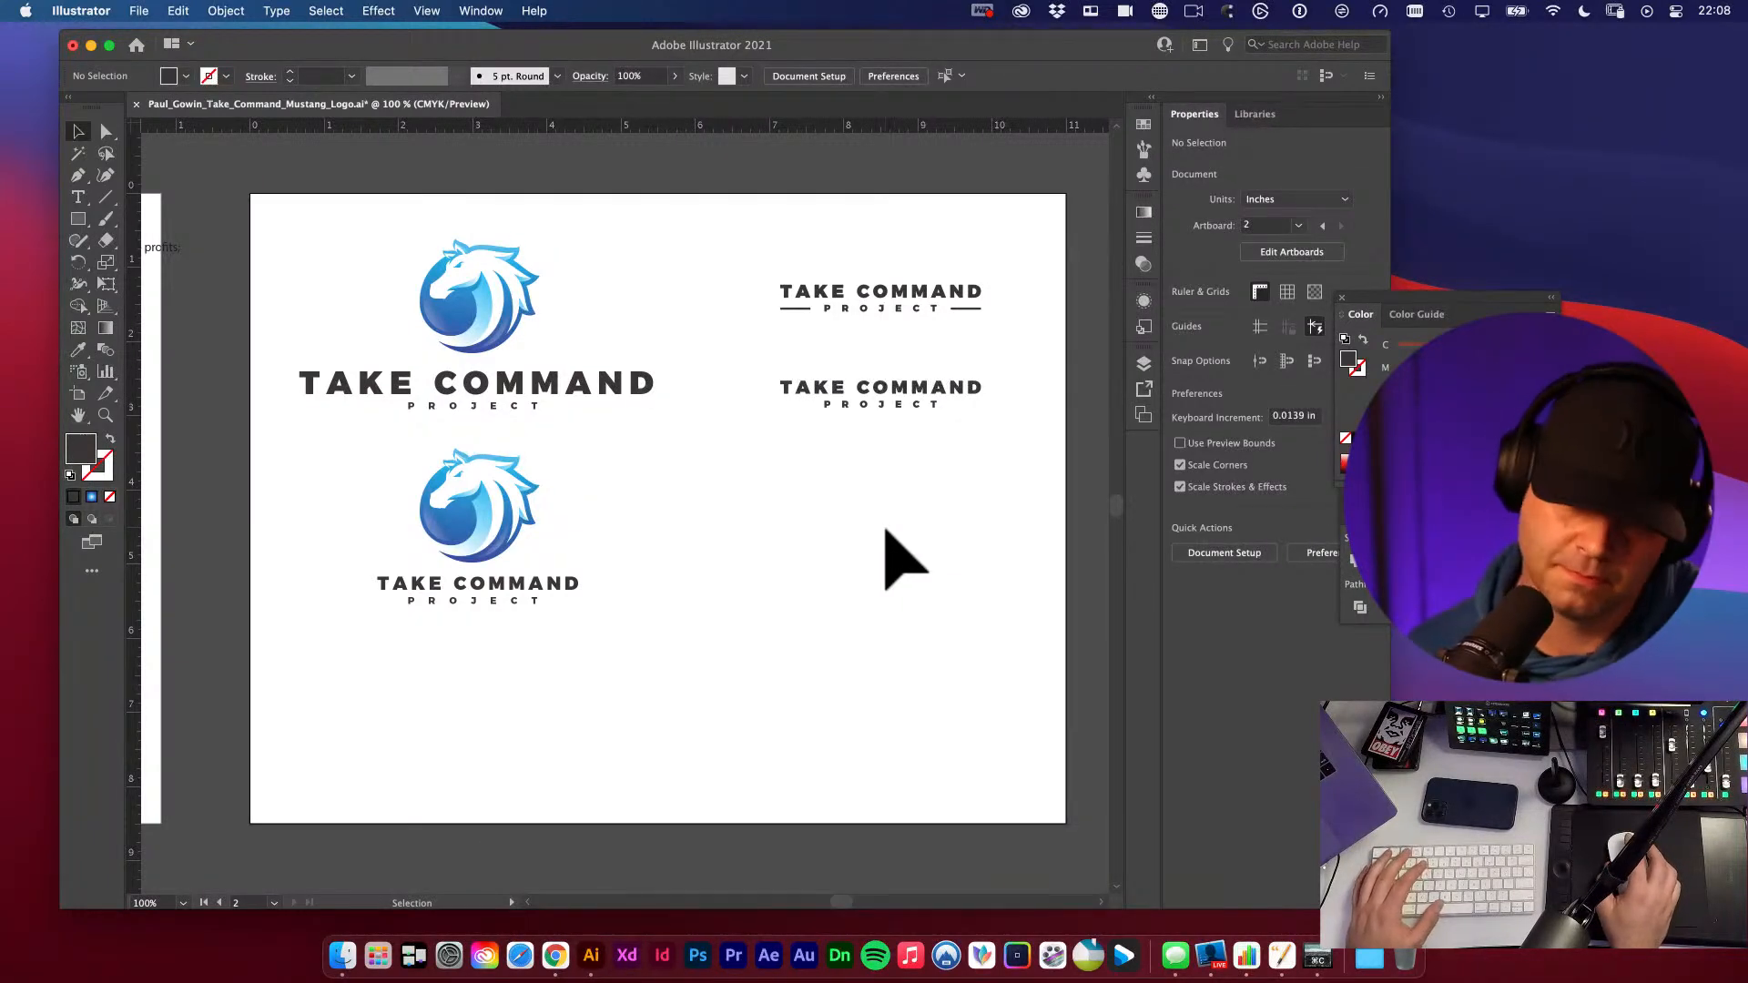
key("v")
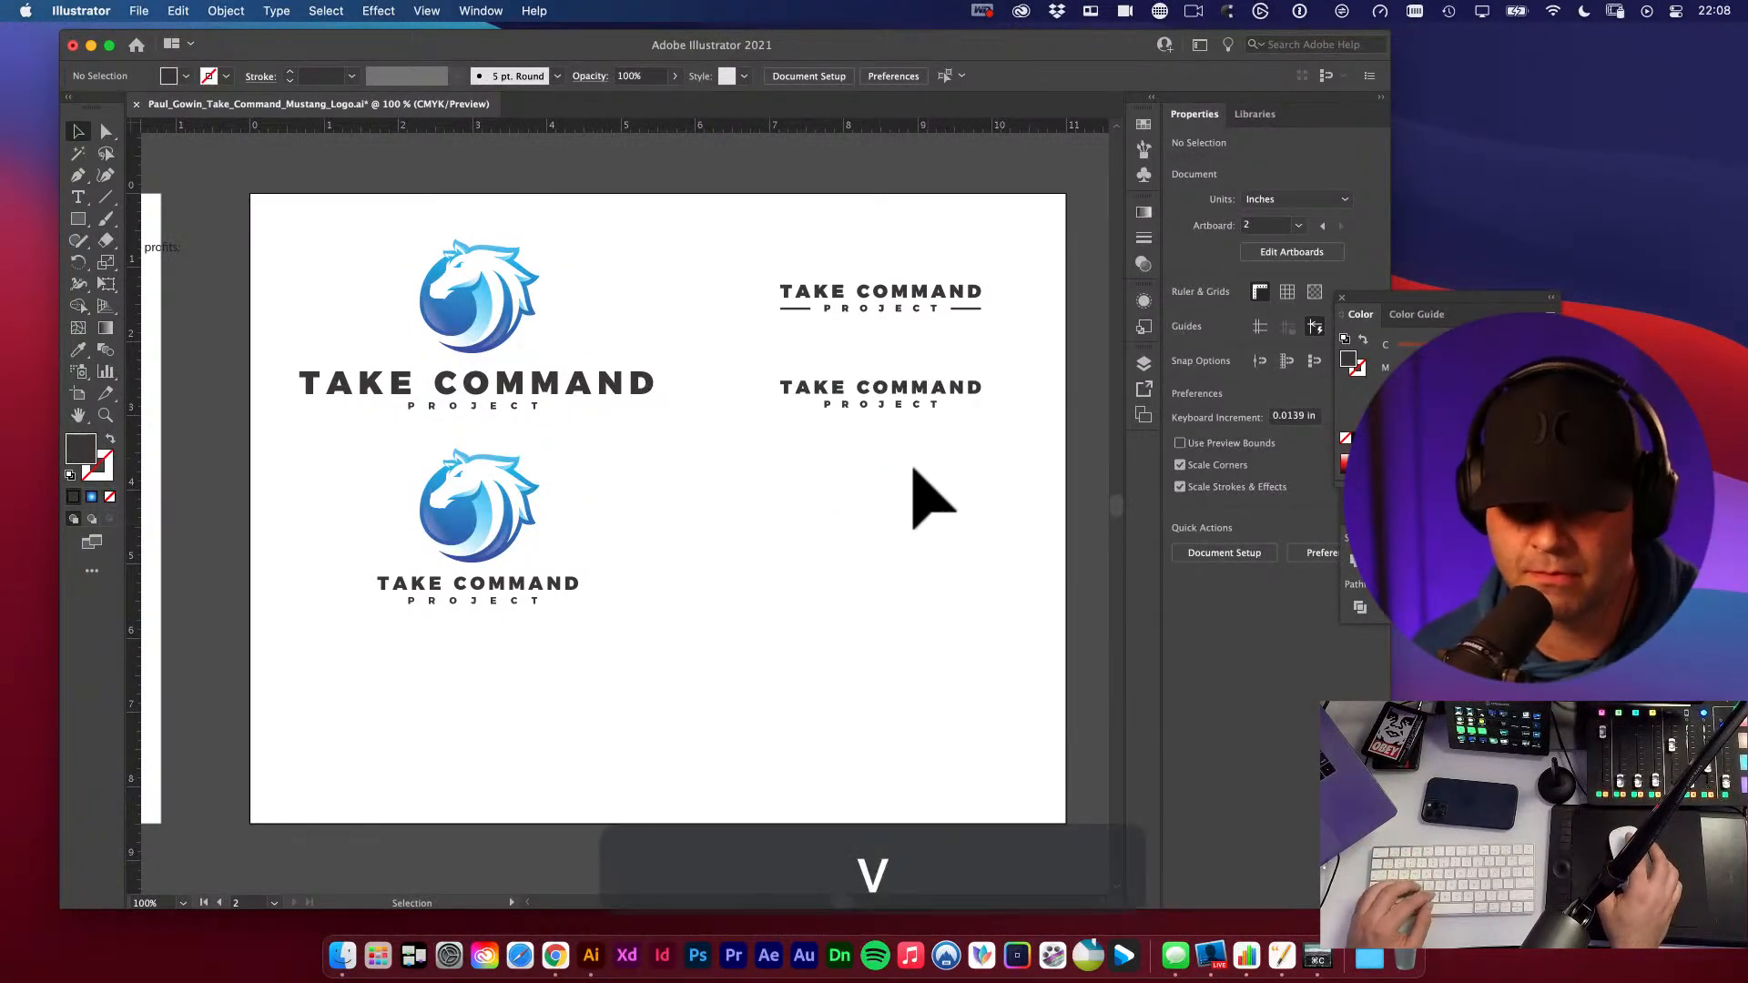
key("space")
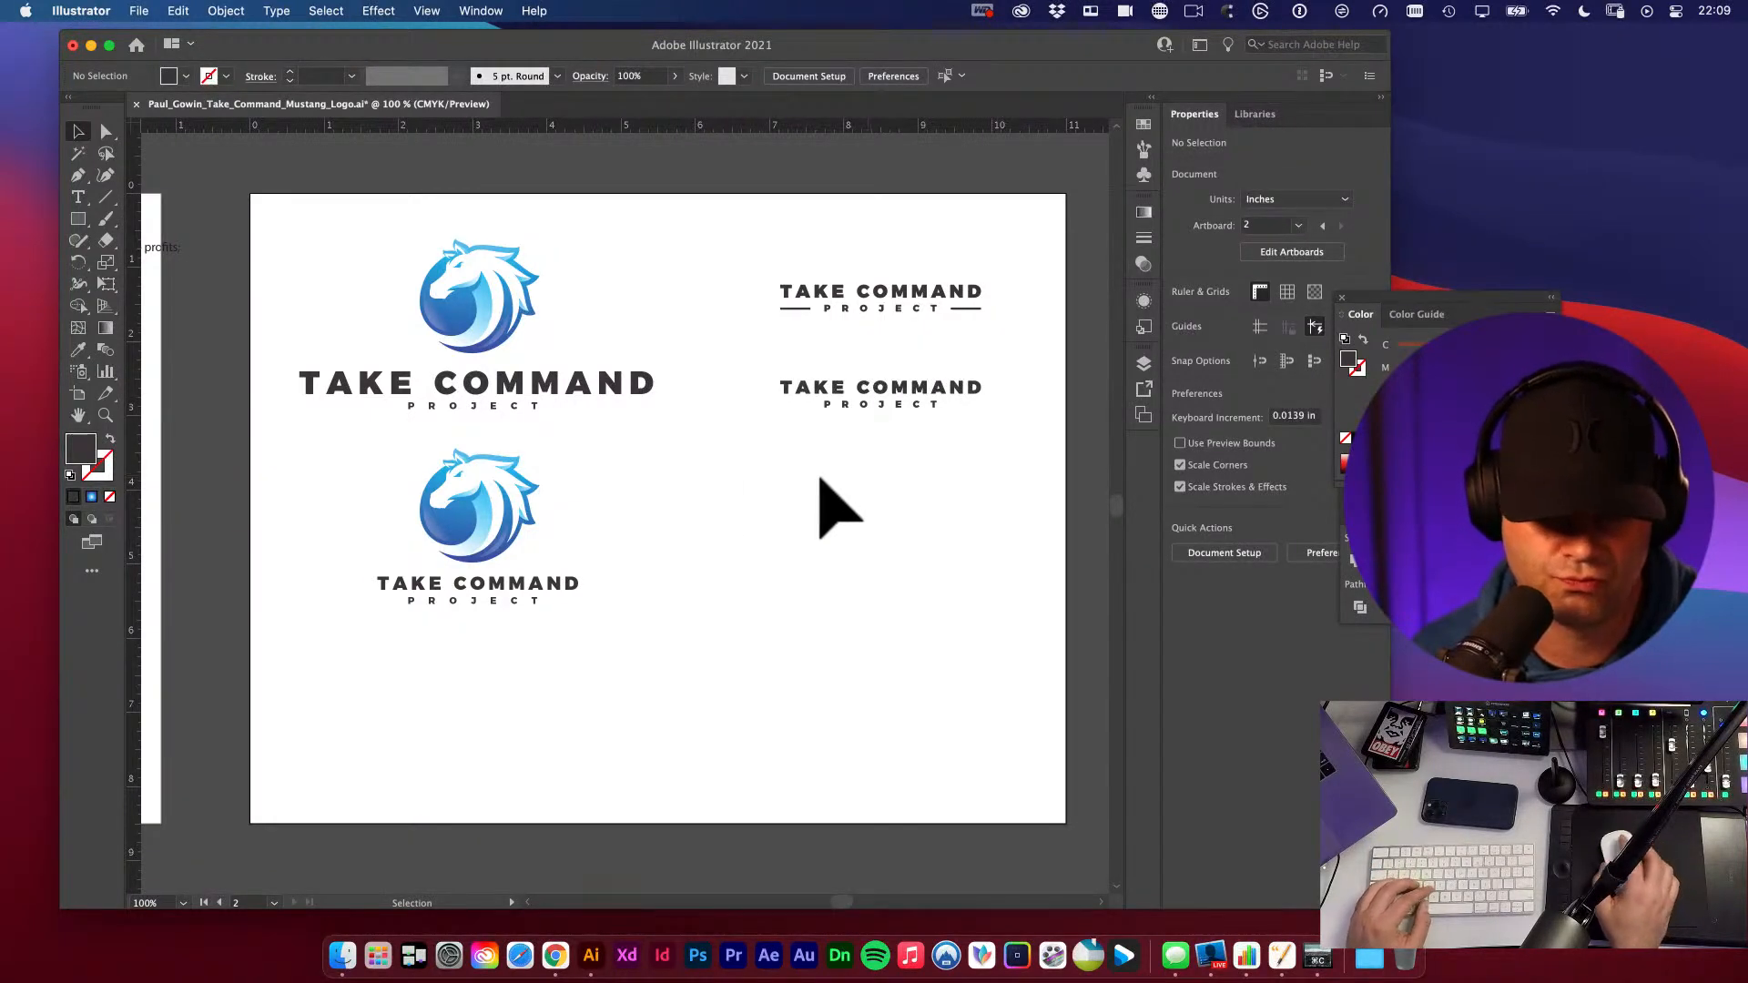
key("space")
left_click_drag(752, 495, 531, 474)
key("v")
left_click(505, 460)
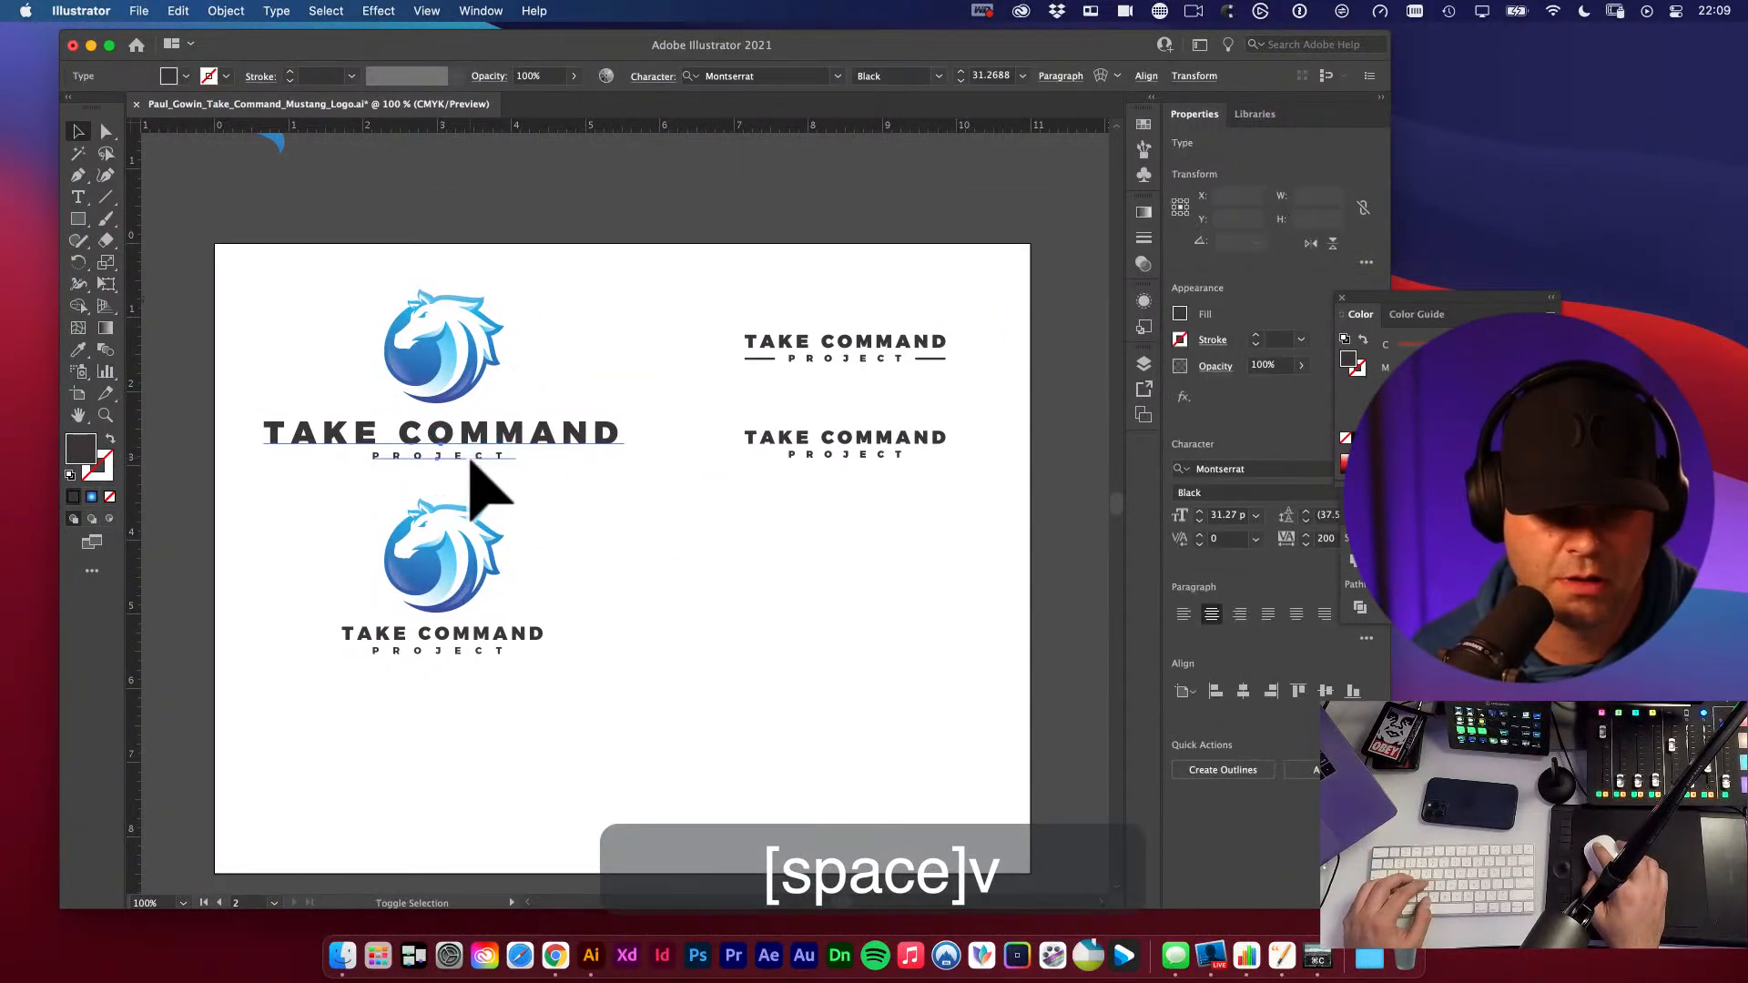
key("space")
left_click_drag(476, 636, 671, 320)
key("cmd+z")
- Move the large TAKE COMMAND and PROJECT text from under the upper emblem onto the pasteboard above the artboard
key("space")
left_click_drag(631, 421, 670, 412)
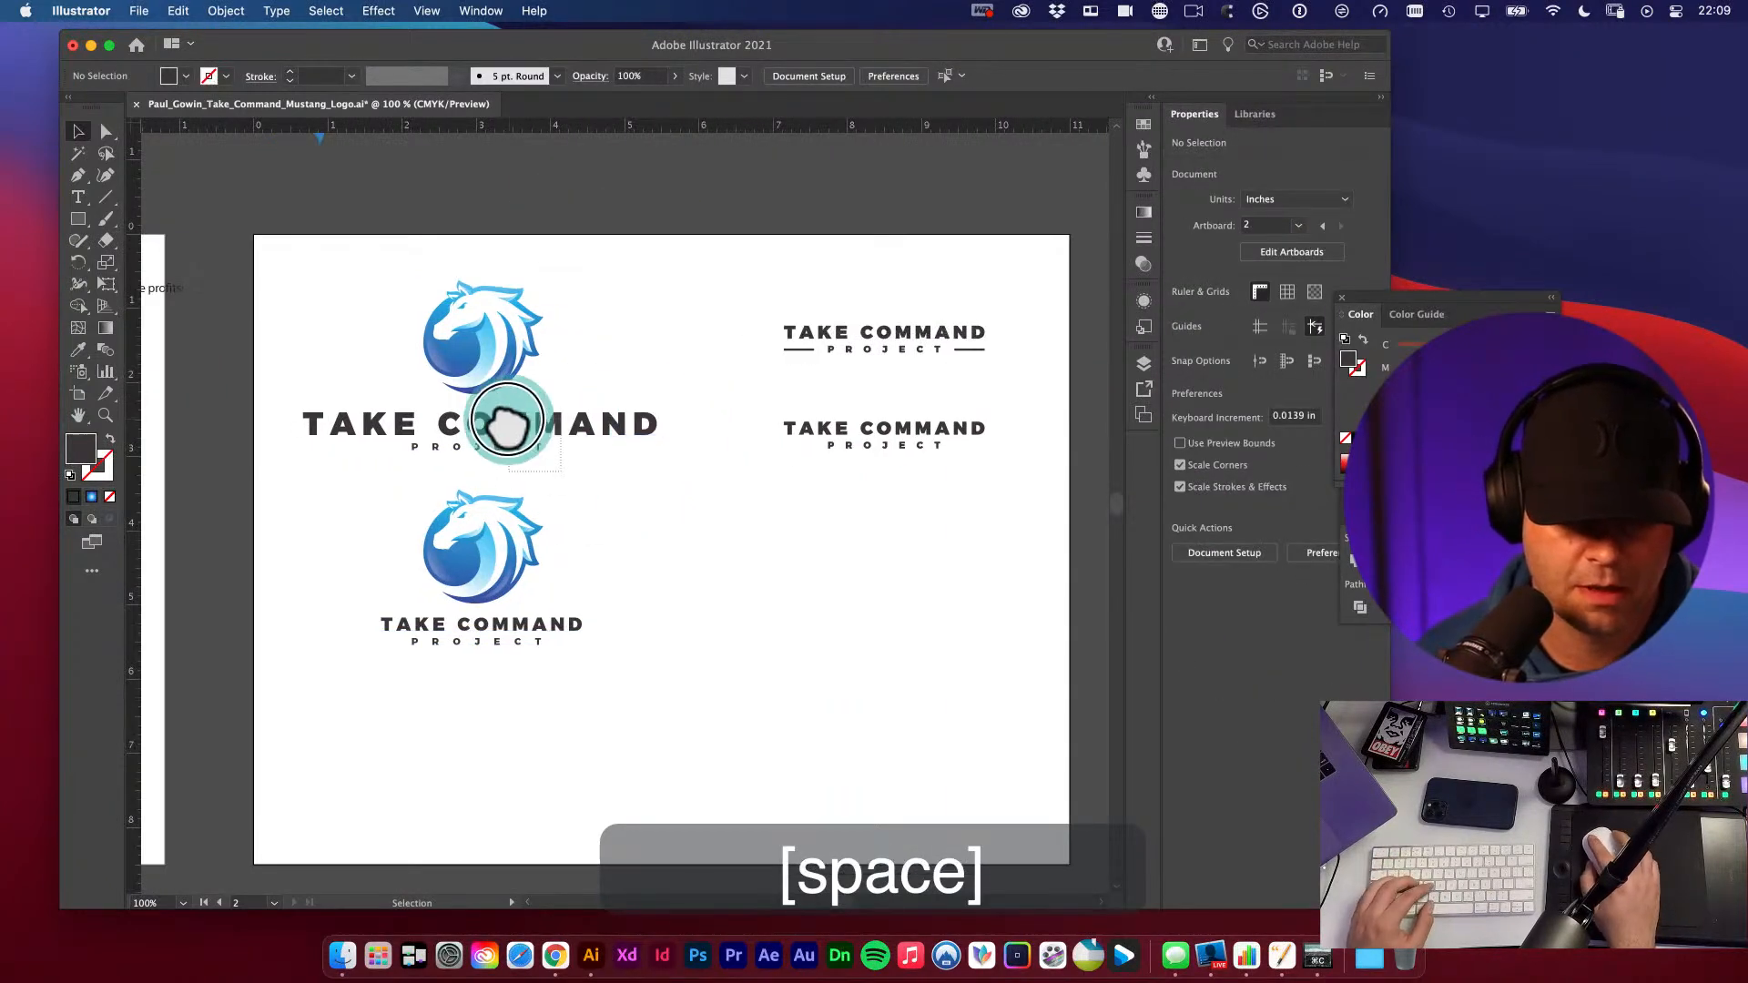
key("space")
left_click_drag(544, 409, 653, 564)
key("space")
left_click_drag(616, 429, 831, 387)
key("space")
left_click_drag(856, 483, 831, 495)
key("t")
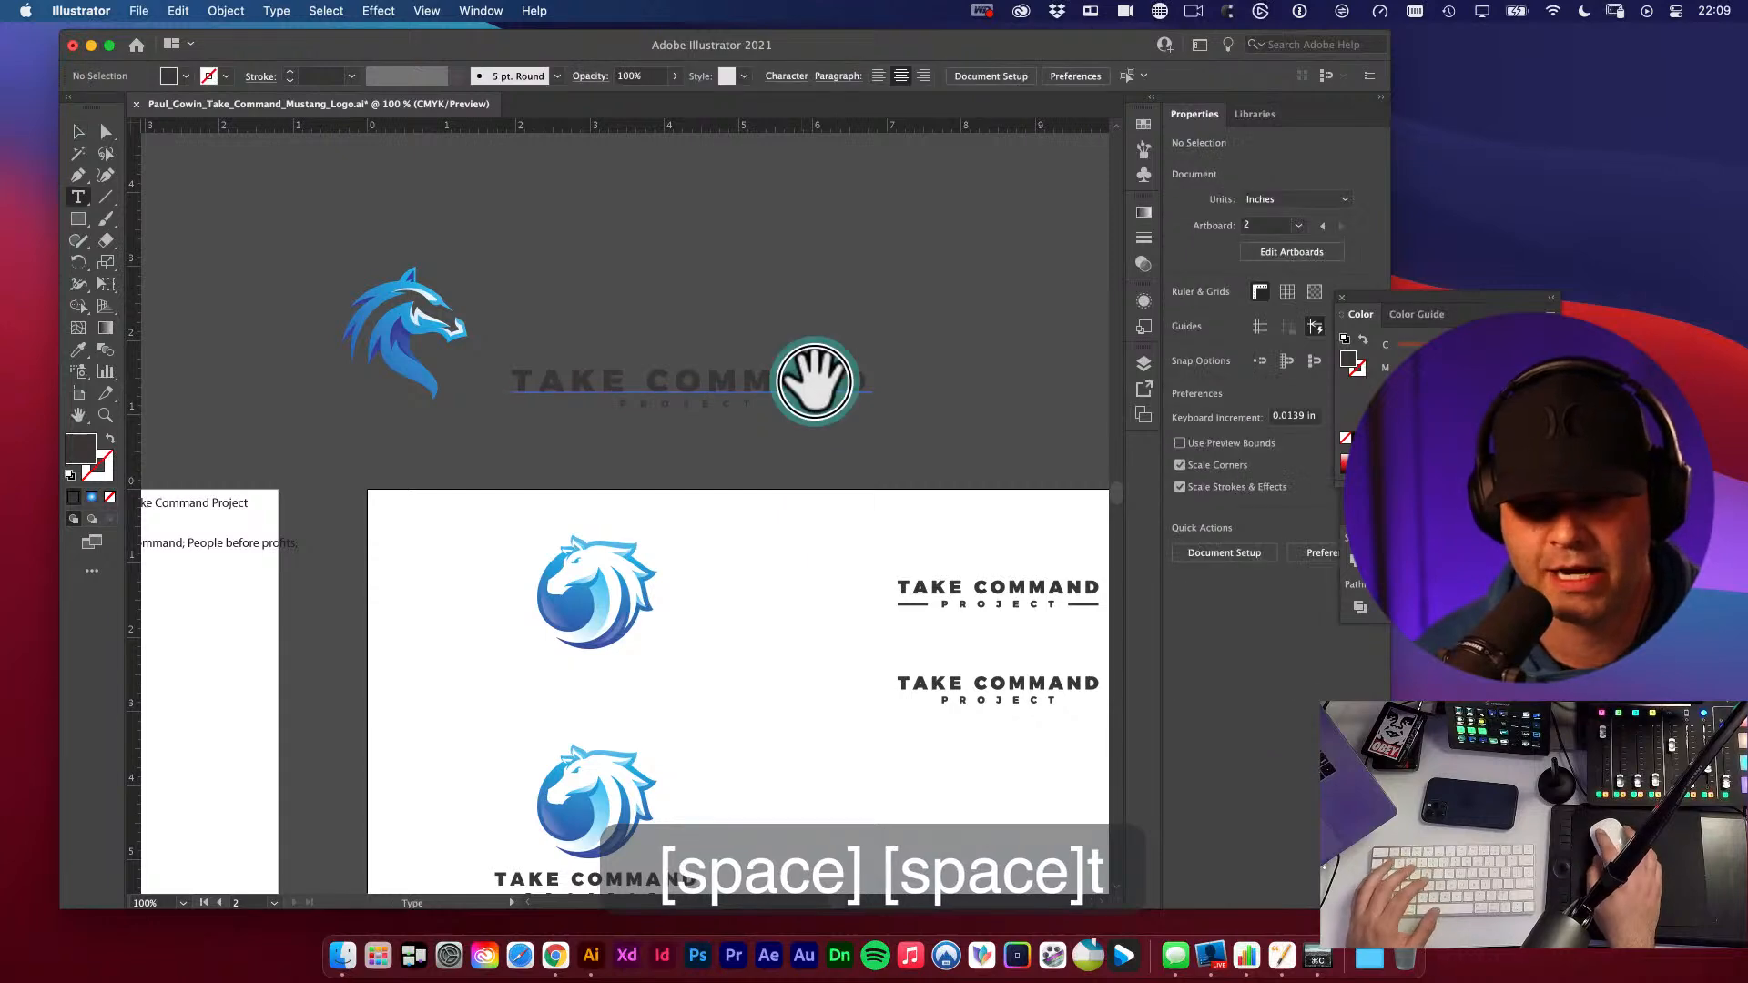
left_click_drag(809, 379, 652, 364)
left_click(78, 131)
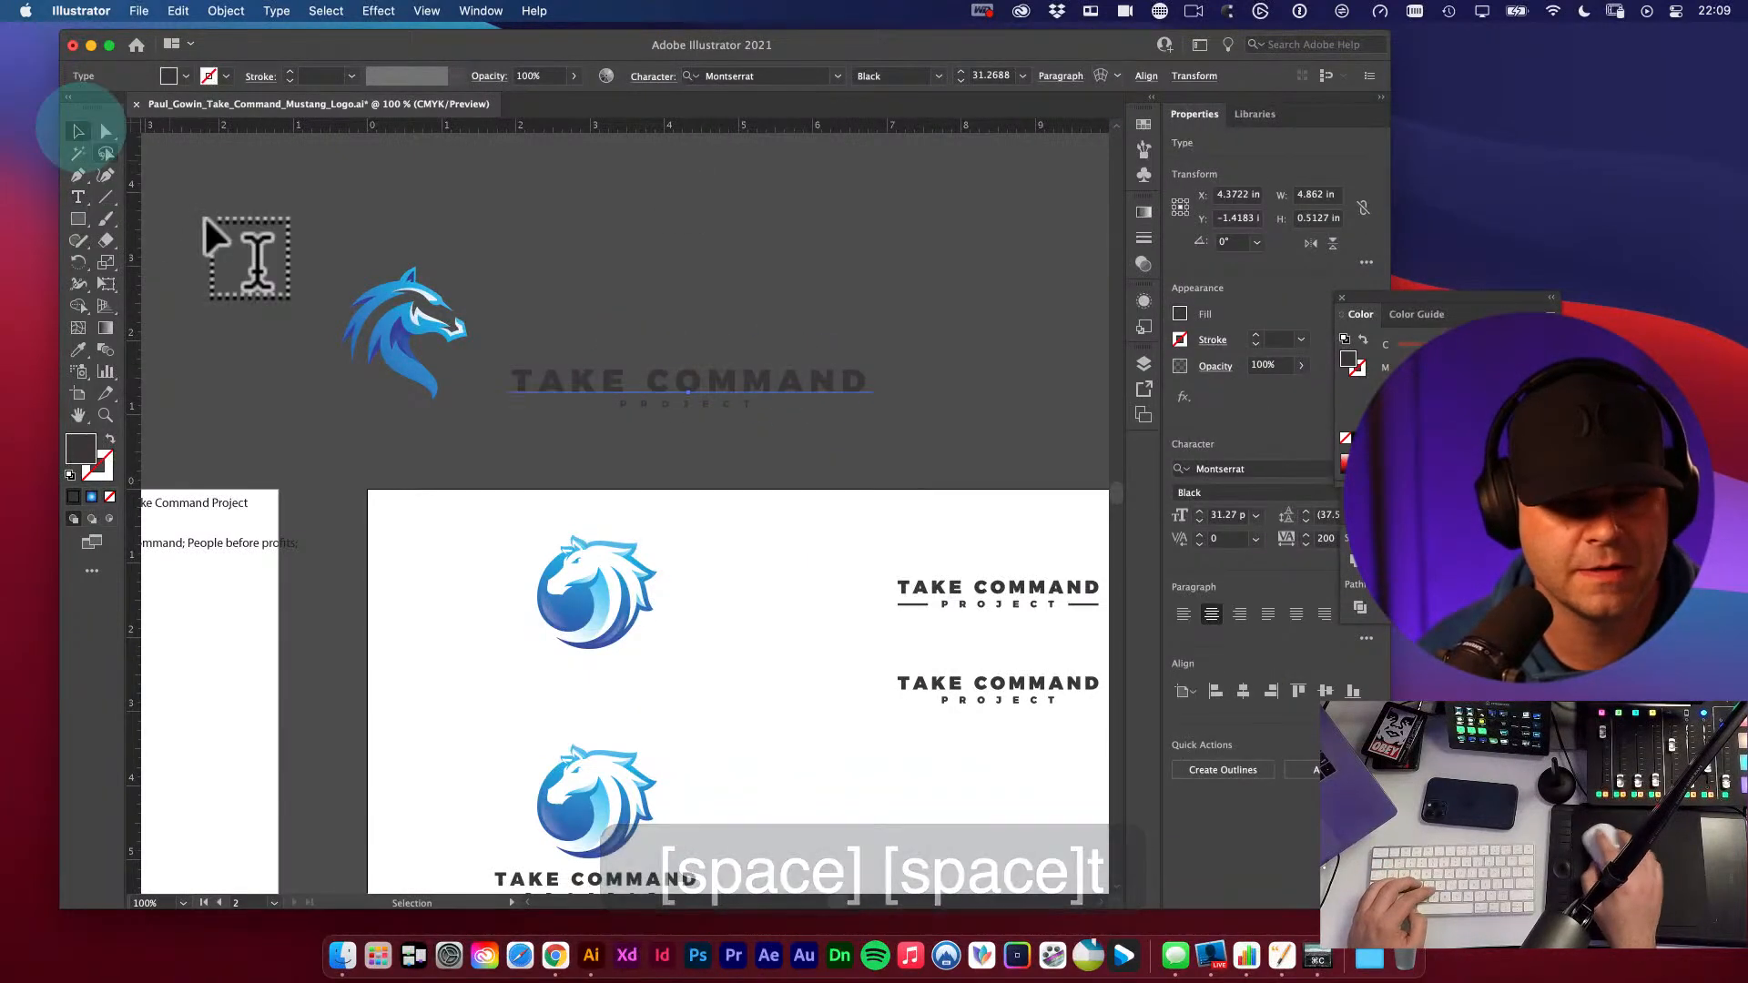
left_click(765, 542)
key("space")
left_click_drag(769, 616, 789, 454)
key("v")
key("space")
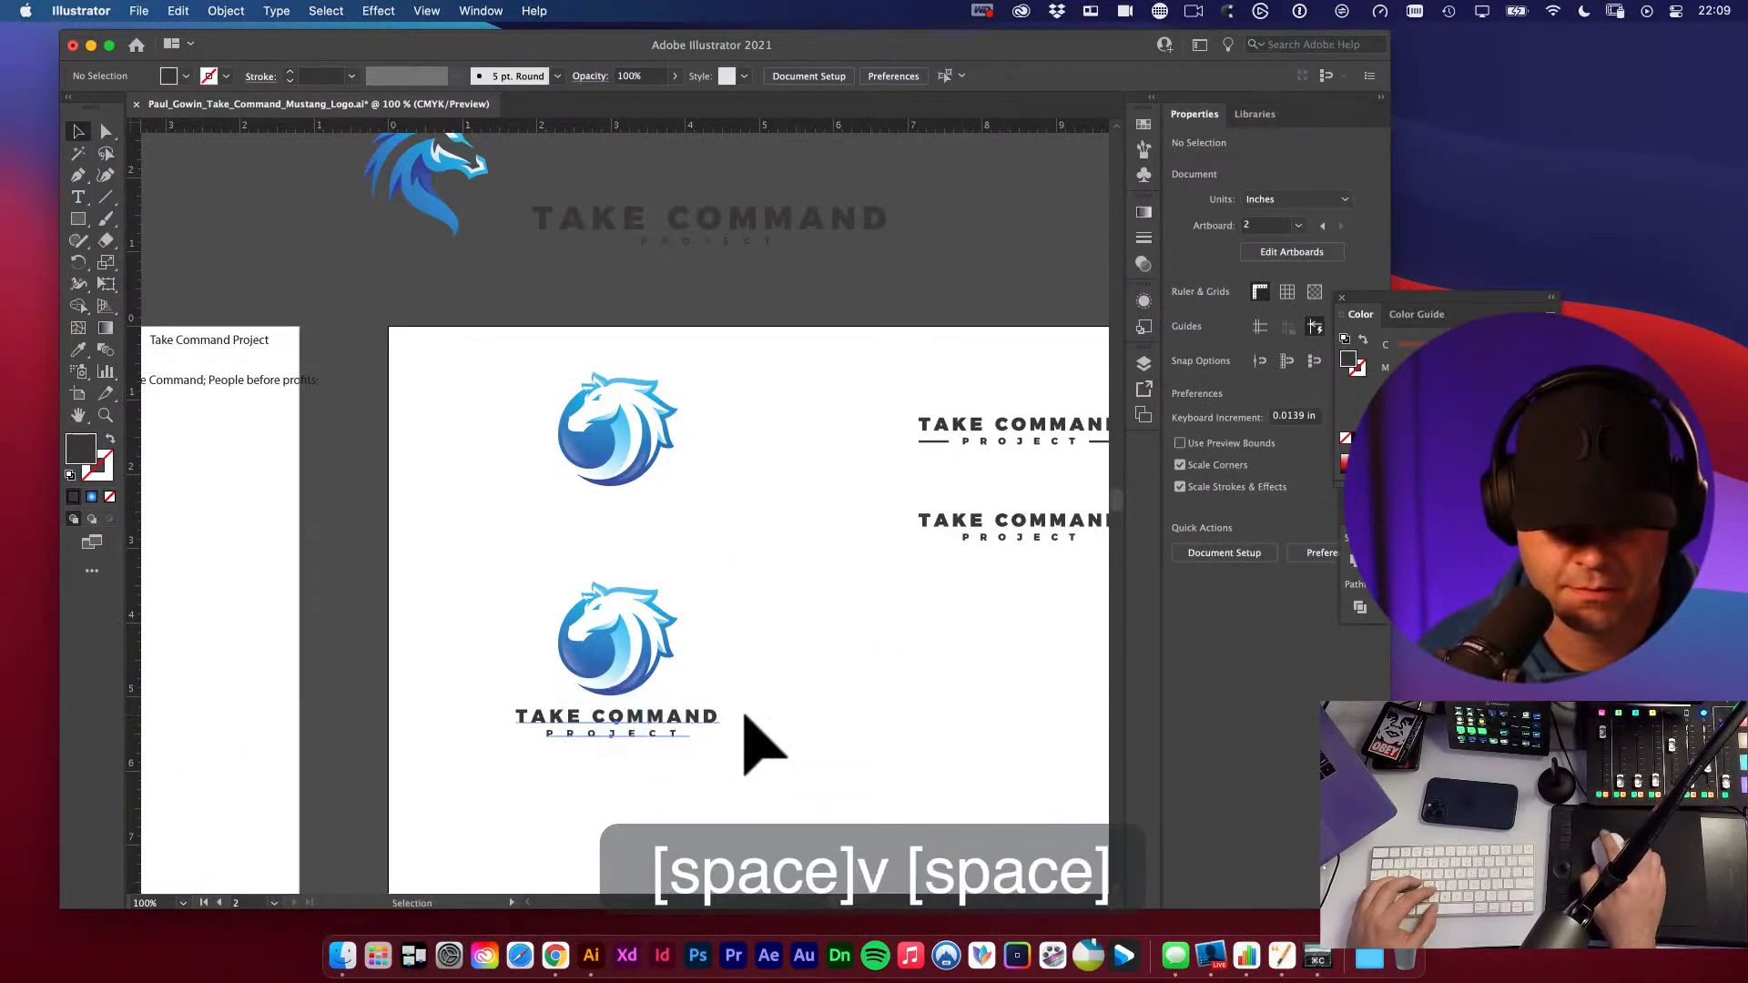
left_click_drag(727, 740, 528, 290)
left_click(779, 433)
key("space")
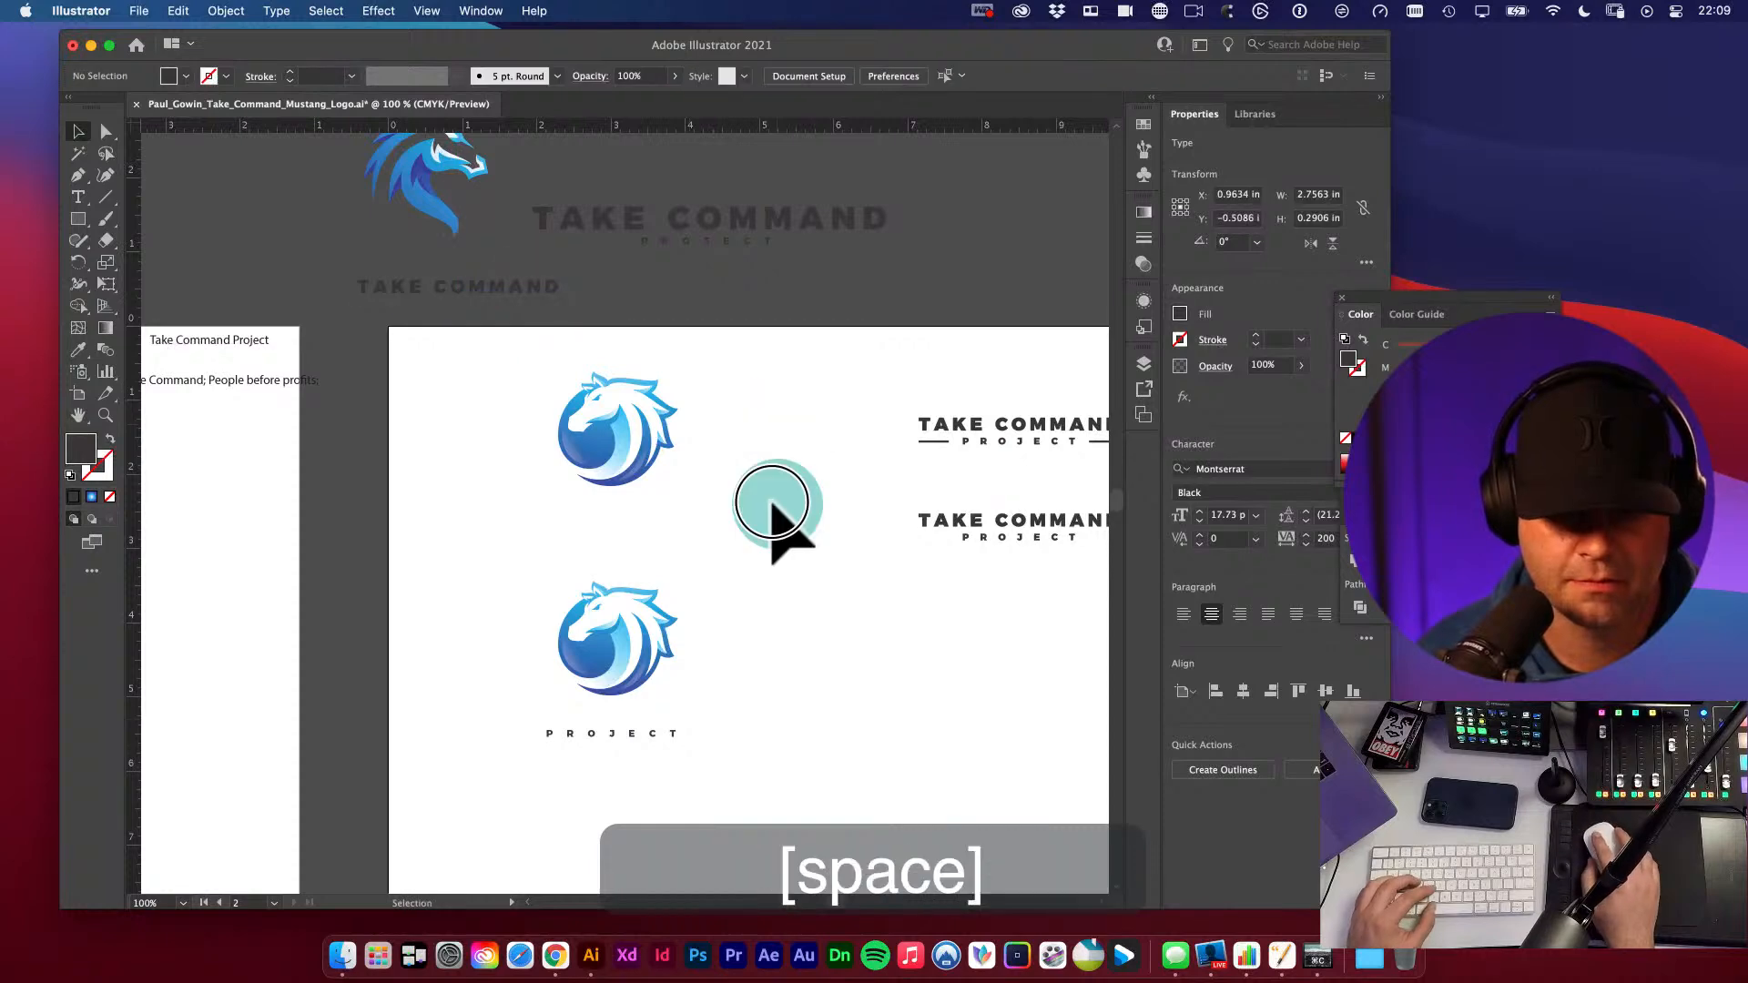
left_click_drag(777, 506, 689, 452)
key("v")
key("super+z")
- Move the smaller TAKE COMMAND and PROJECT text from under the lower emblem onto the pasteboard above the artboard
key("v")
left_click_drag(649, 712, 588, 300)
key("space")
key("v")
left_click(878, 535)
- Delete the wordmark copy that has no bars
key("space")
left_click_drag(918, 585, 613, 528)
key("v")
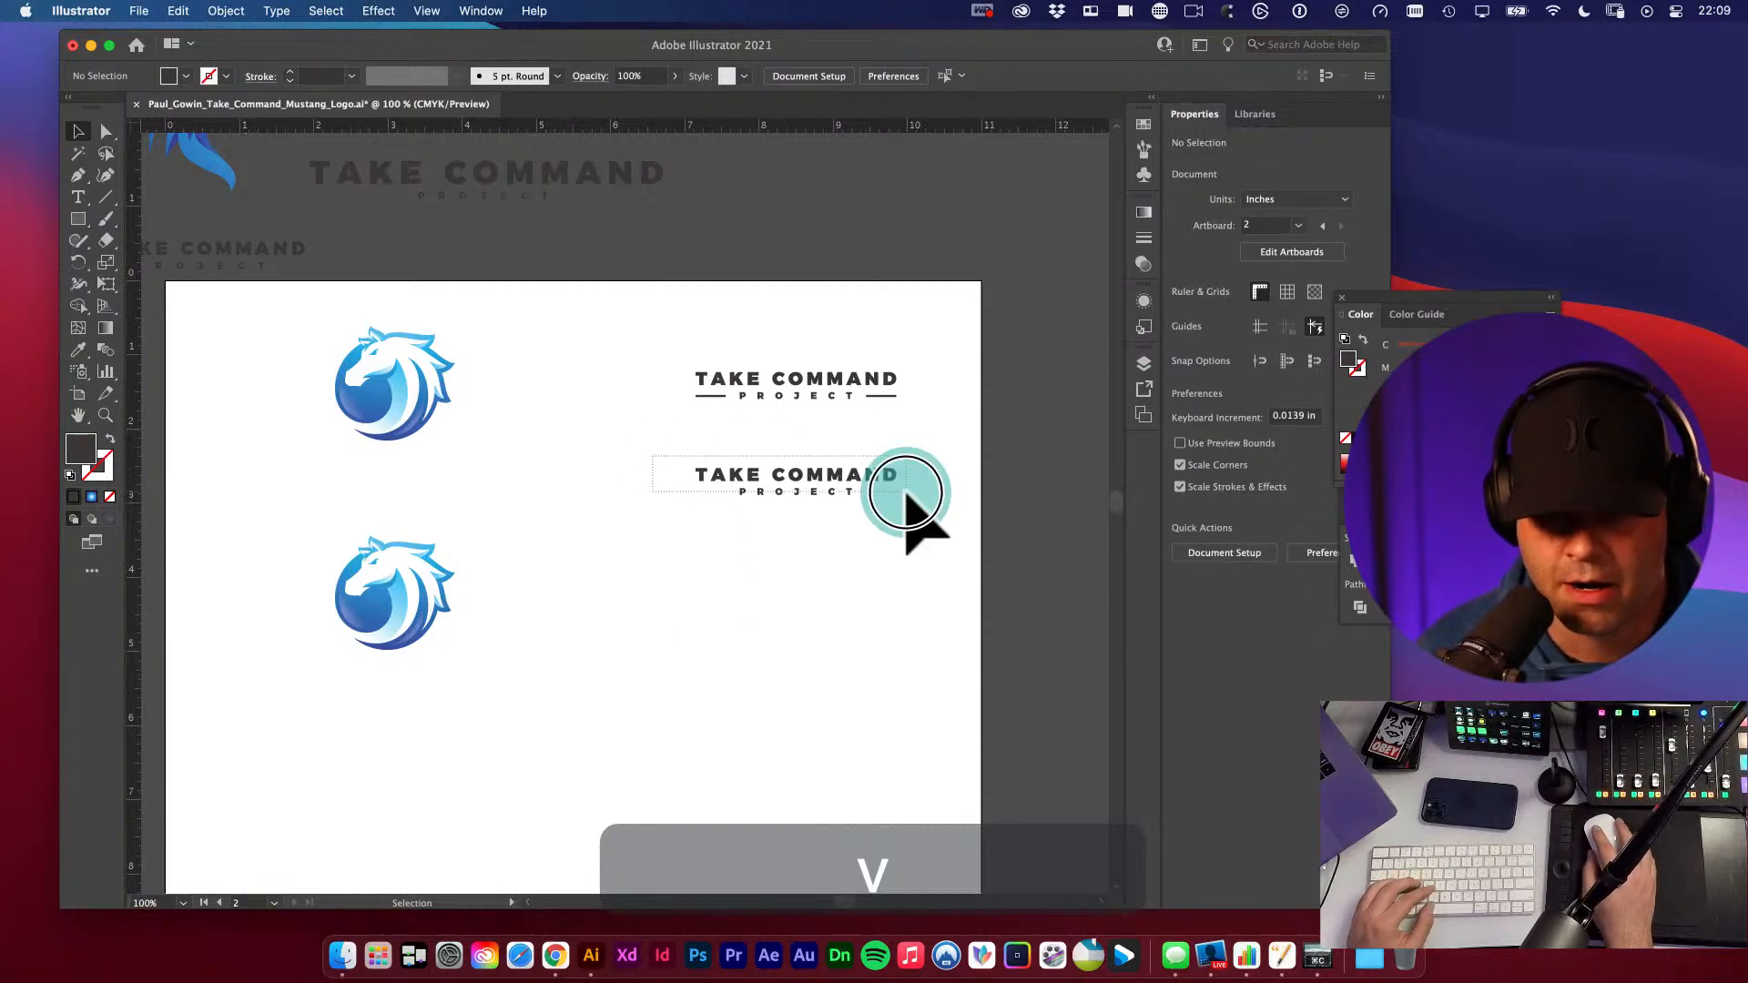
left_click_drag(906, 494, 906, 495)
left_click(859, 577)
left_click_drag(680, 429, 848, 608)
key("v")
left_click(948, 681)
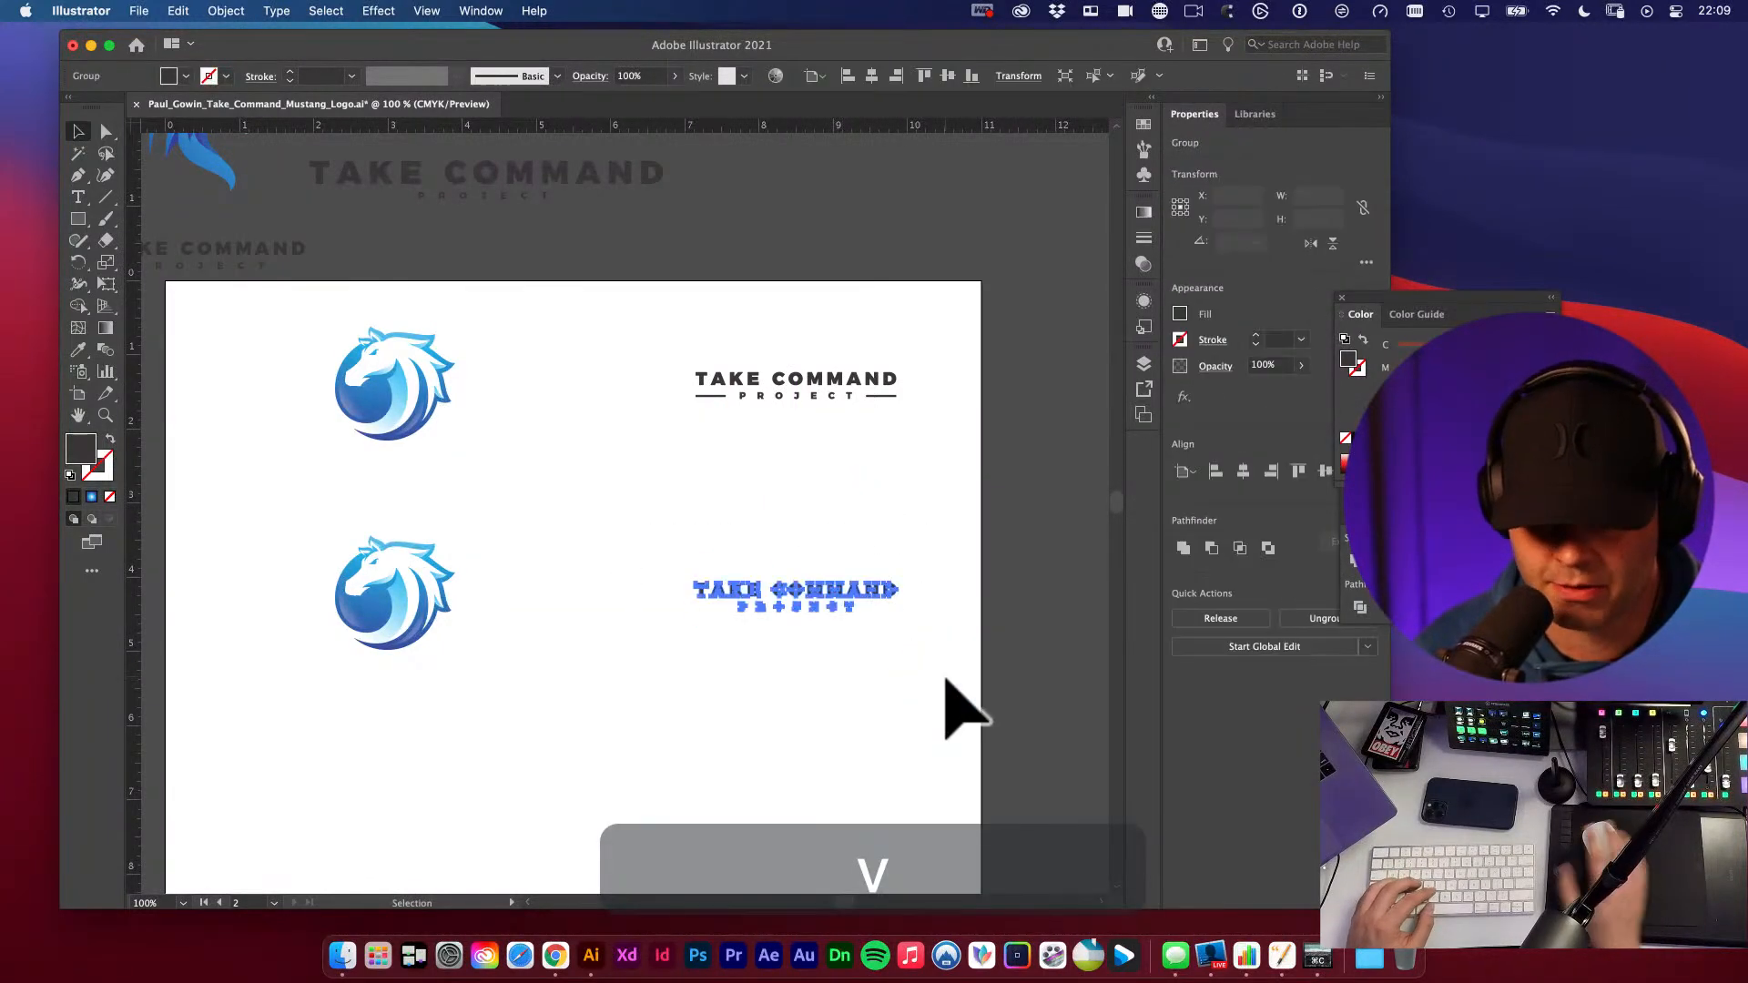
key("BackSpace")
- Place the barred wordmark beneath the upper horse emblem and move the spare emblem toward the bottom of the artboard
left_click_drag(824, 415, 438, 480)
left_click_drag(413, 552, 611, 725)
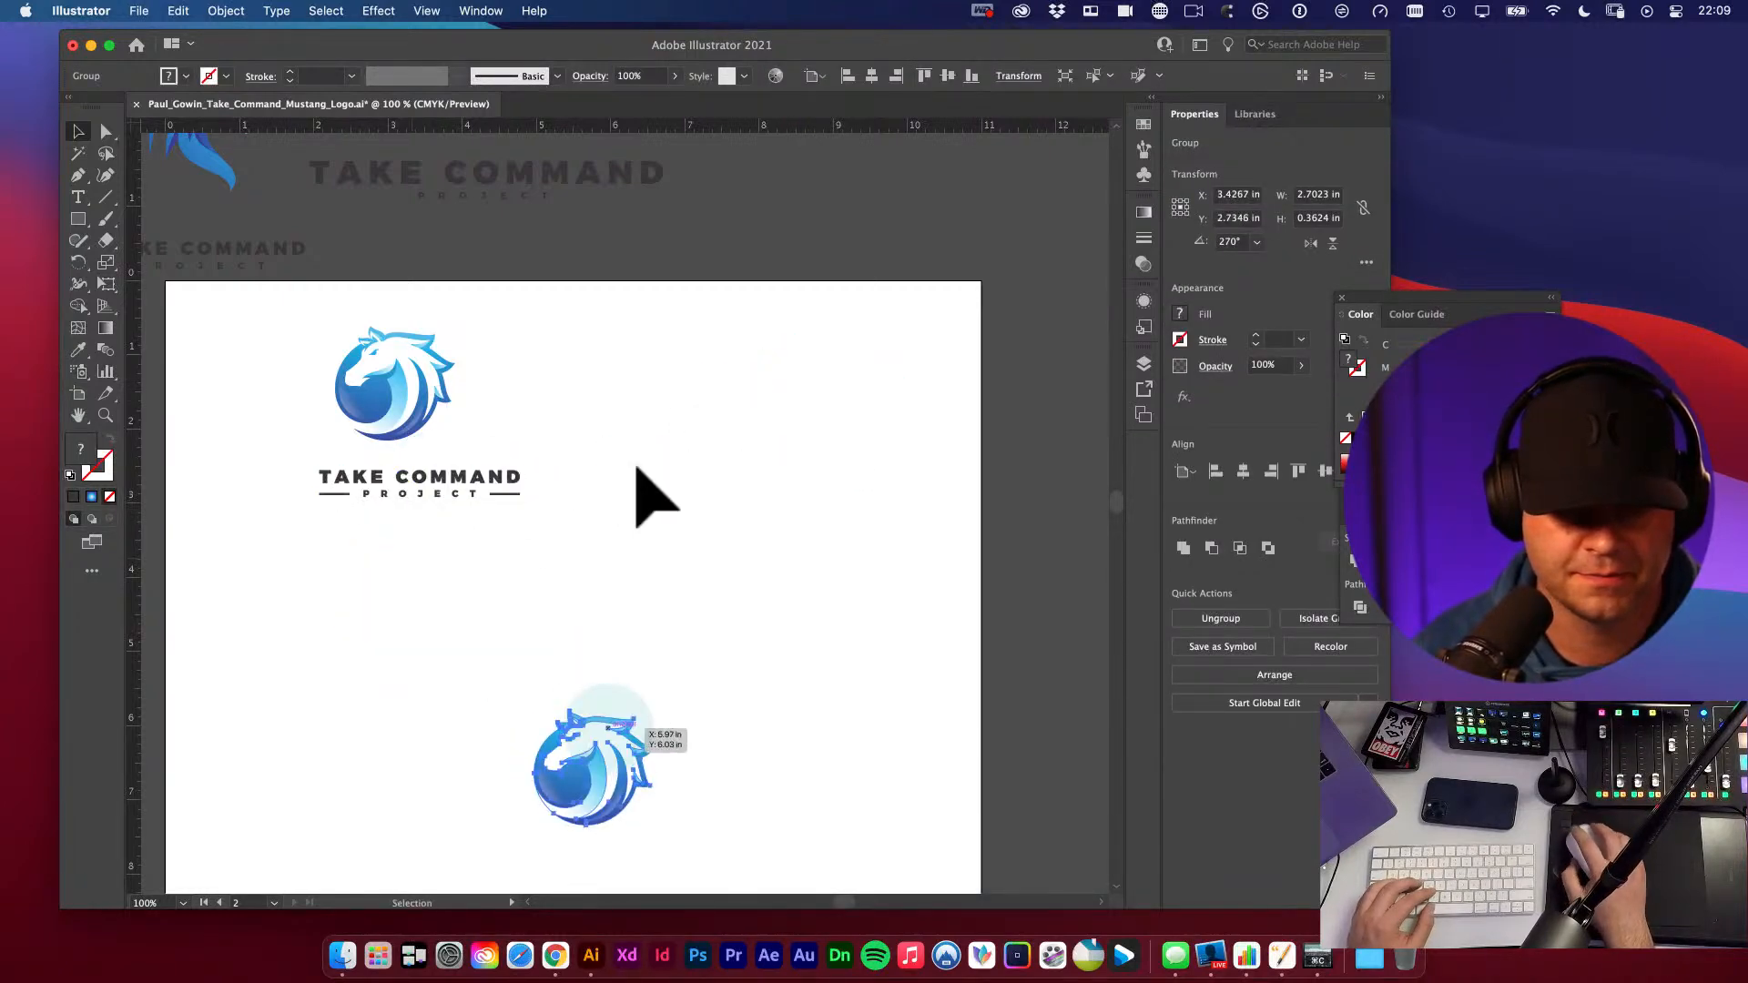
left_click(834, 438)
- Centre the upper horse emblem horizontally on the barred wordmark, keeping the wordmark as the key object
key("space")
key("v")
left_click(441, 503)
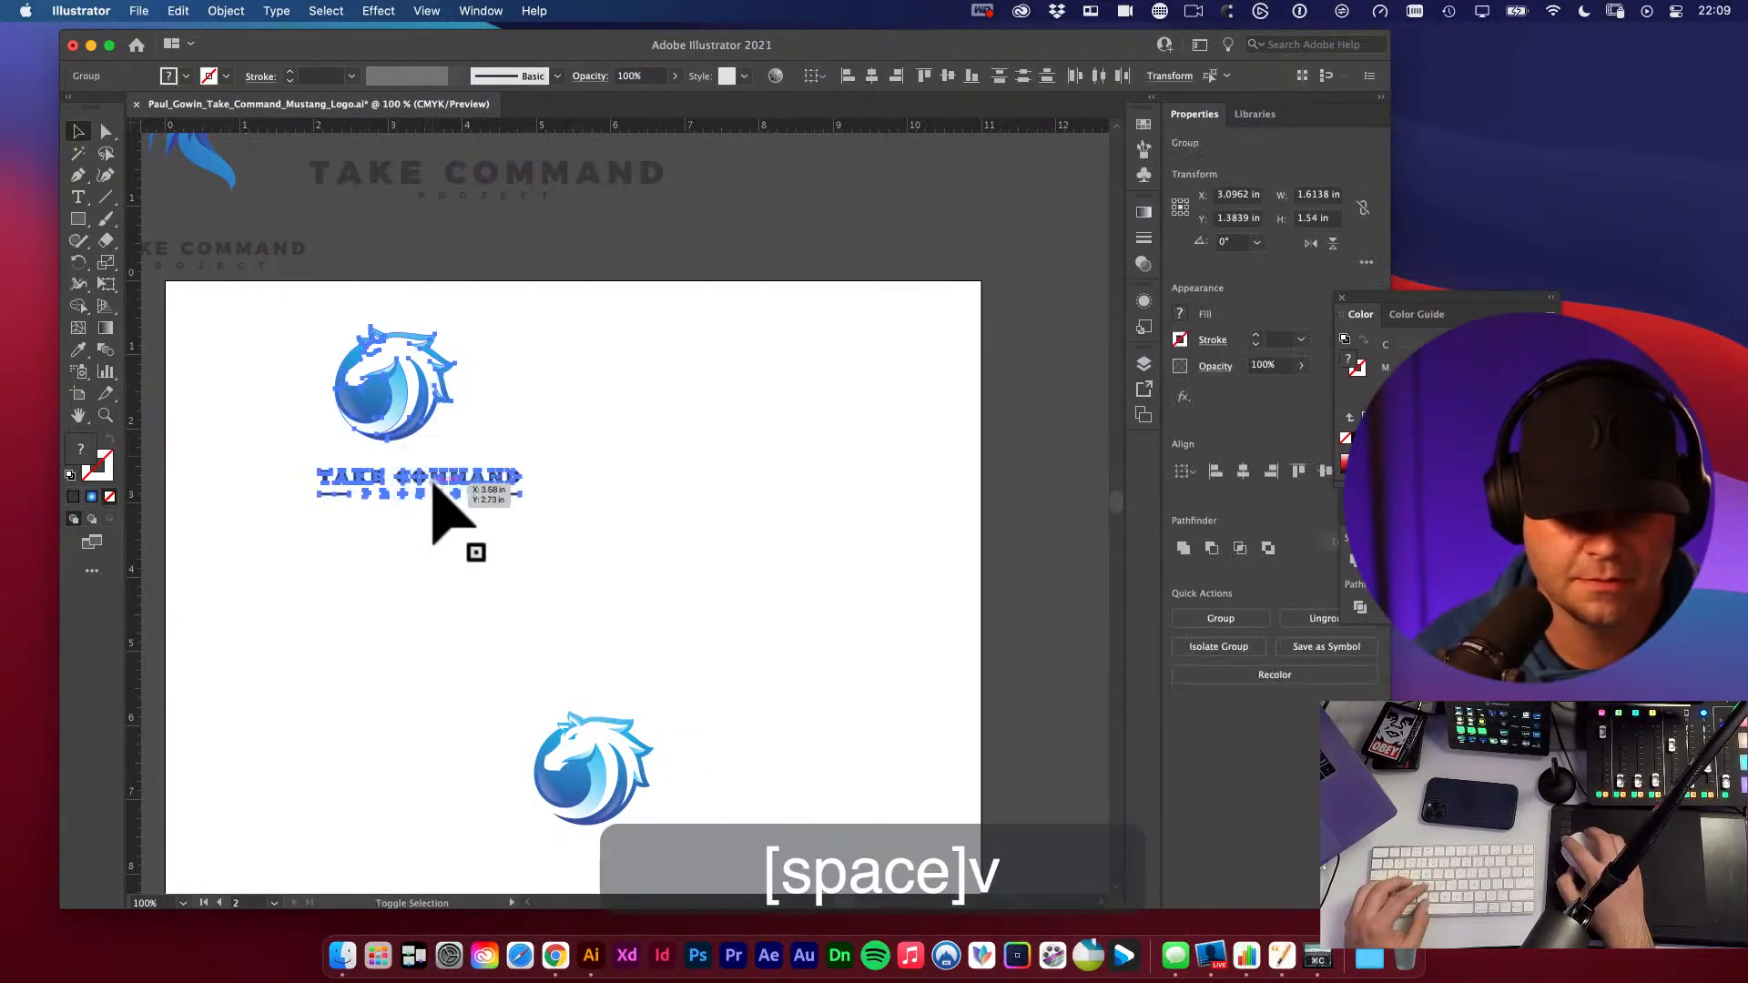
key("v")
left_click(872, 76)
left_click(790, 531)
- Group the horse emblem with the barred wordmark and shift the lockup slightly down and to the left
key("space")
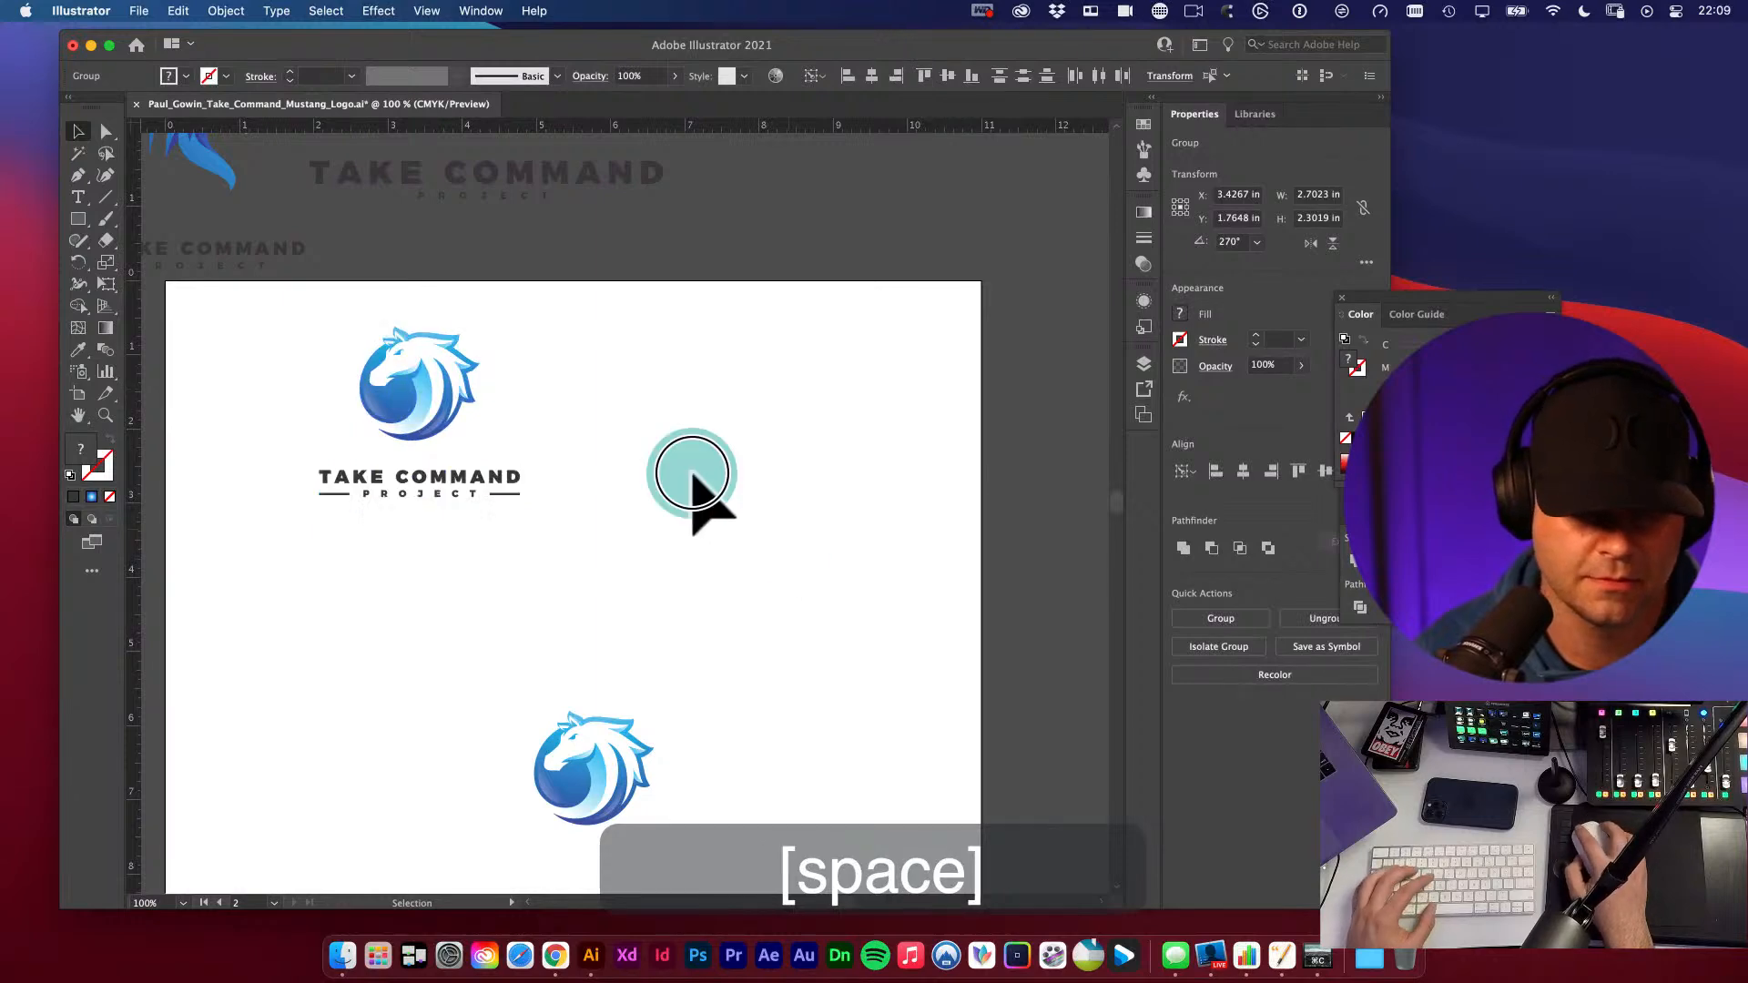
left_click_drag(691, 472, 913, 462)
key("v")
left_click_drag(498, 318, 788, 531)
key("super+g")
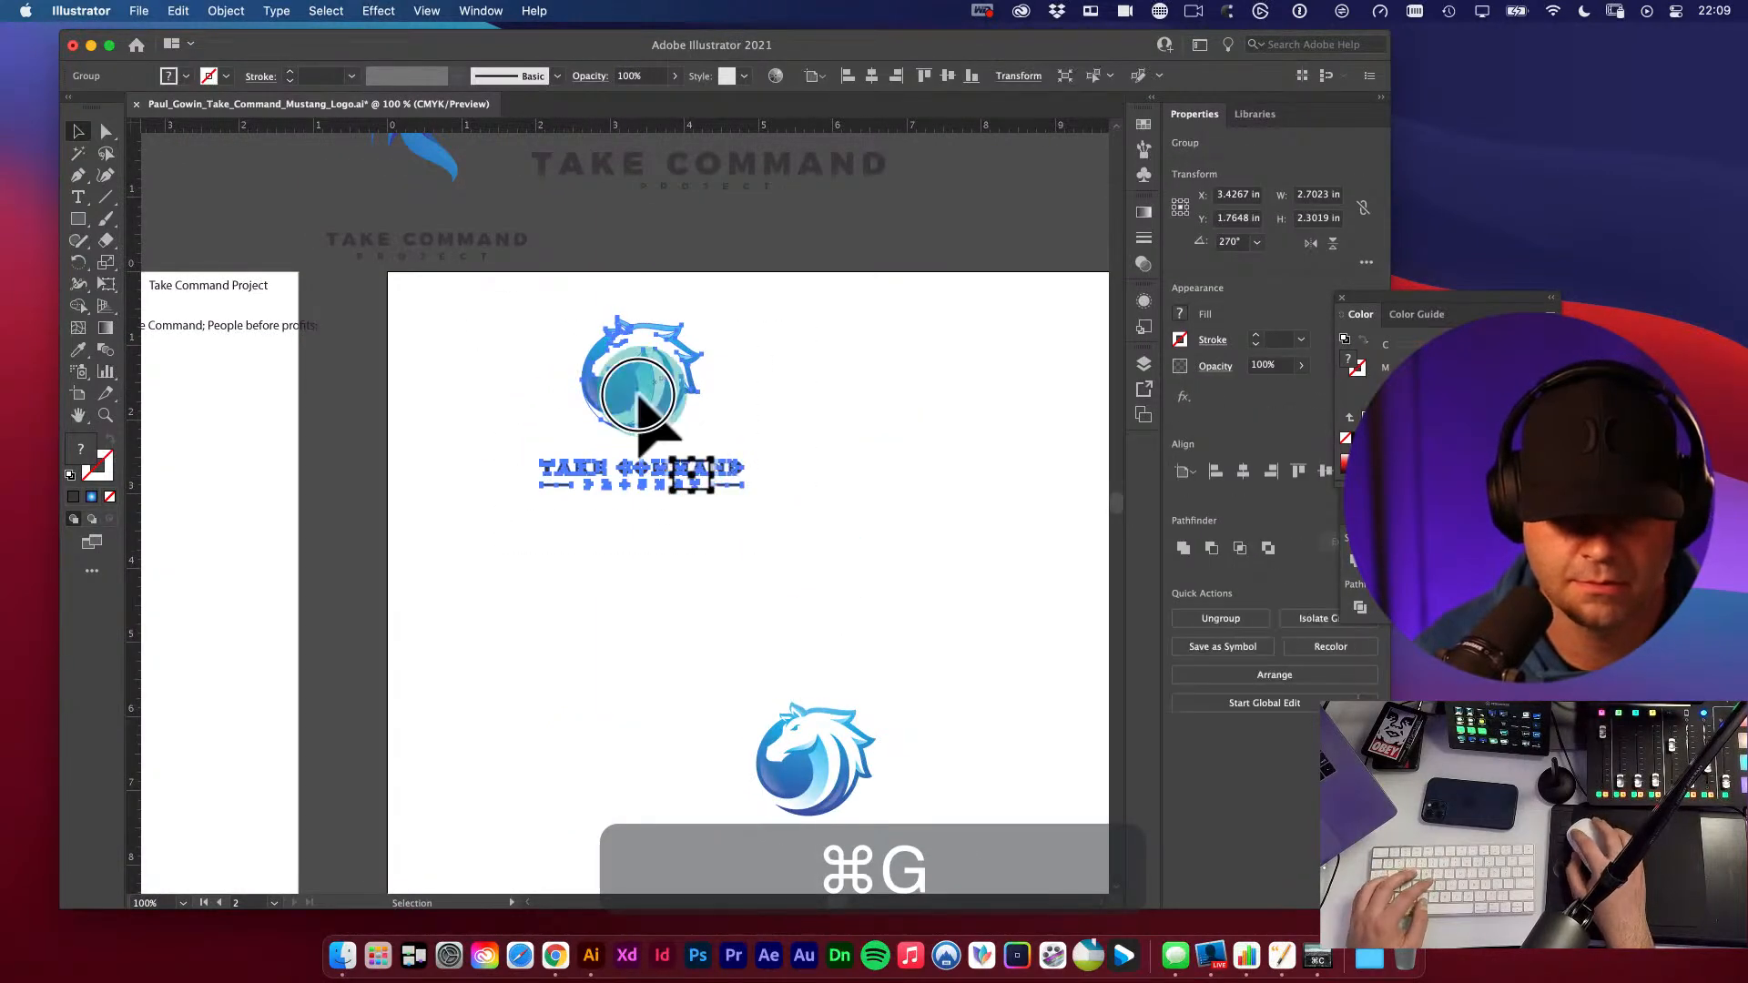
left_click_drag(638, 396, 580, 428)
left_click(715, 416)
- Duplicate the grouped emblem lockup to the right, level with the original
key("space")
left_click_drag(897, 585, 821, 497)
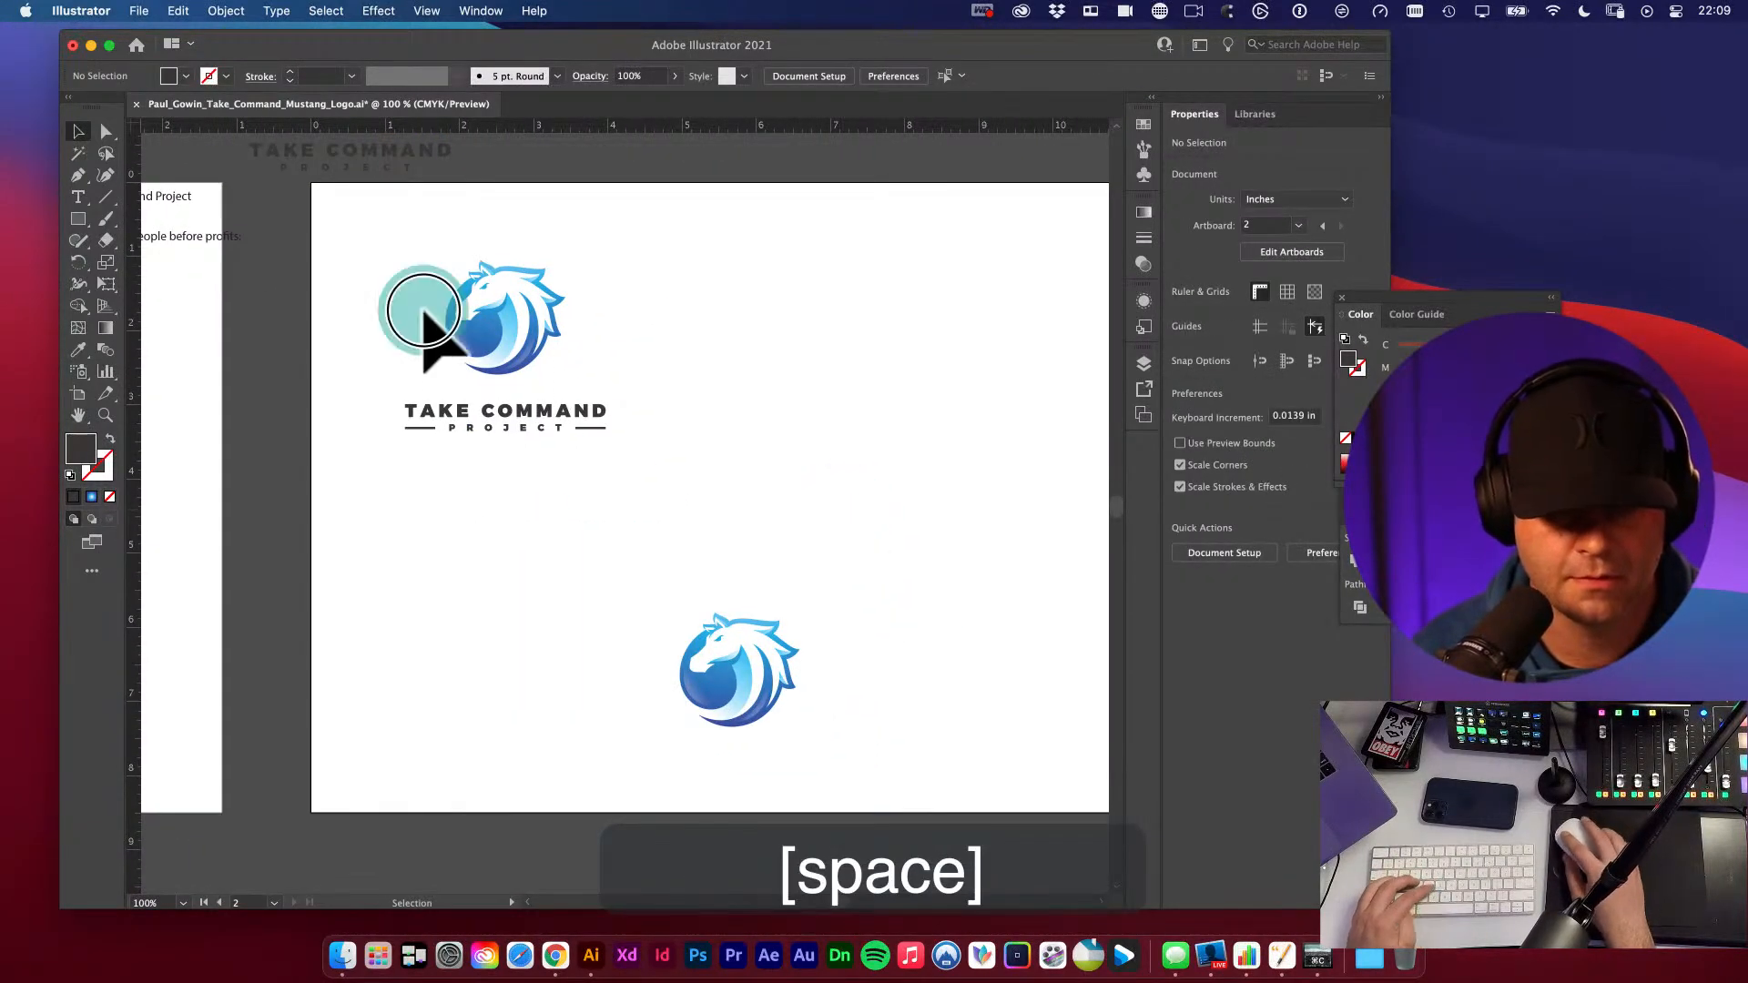
left_click_drag(511, 363, 834, 363)
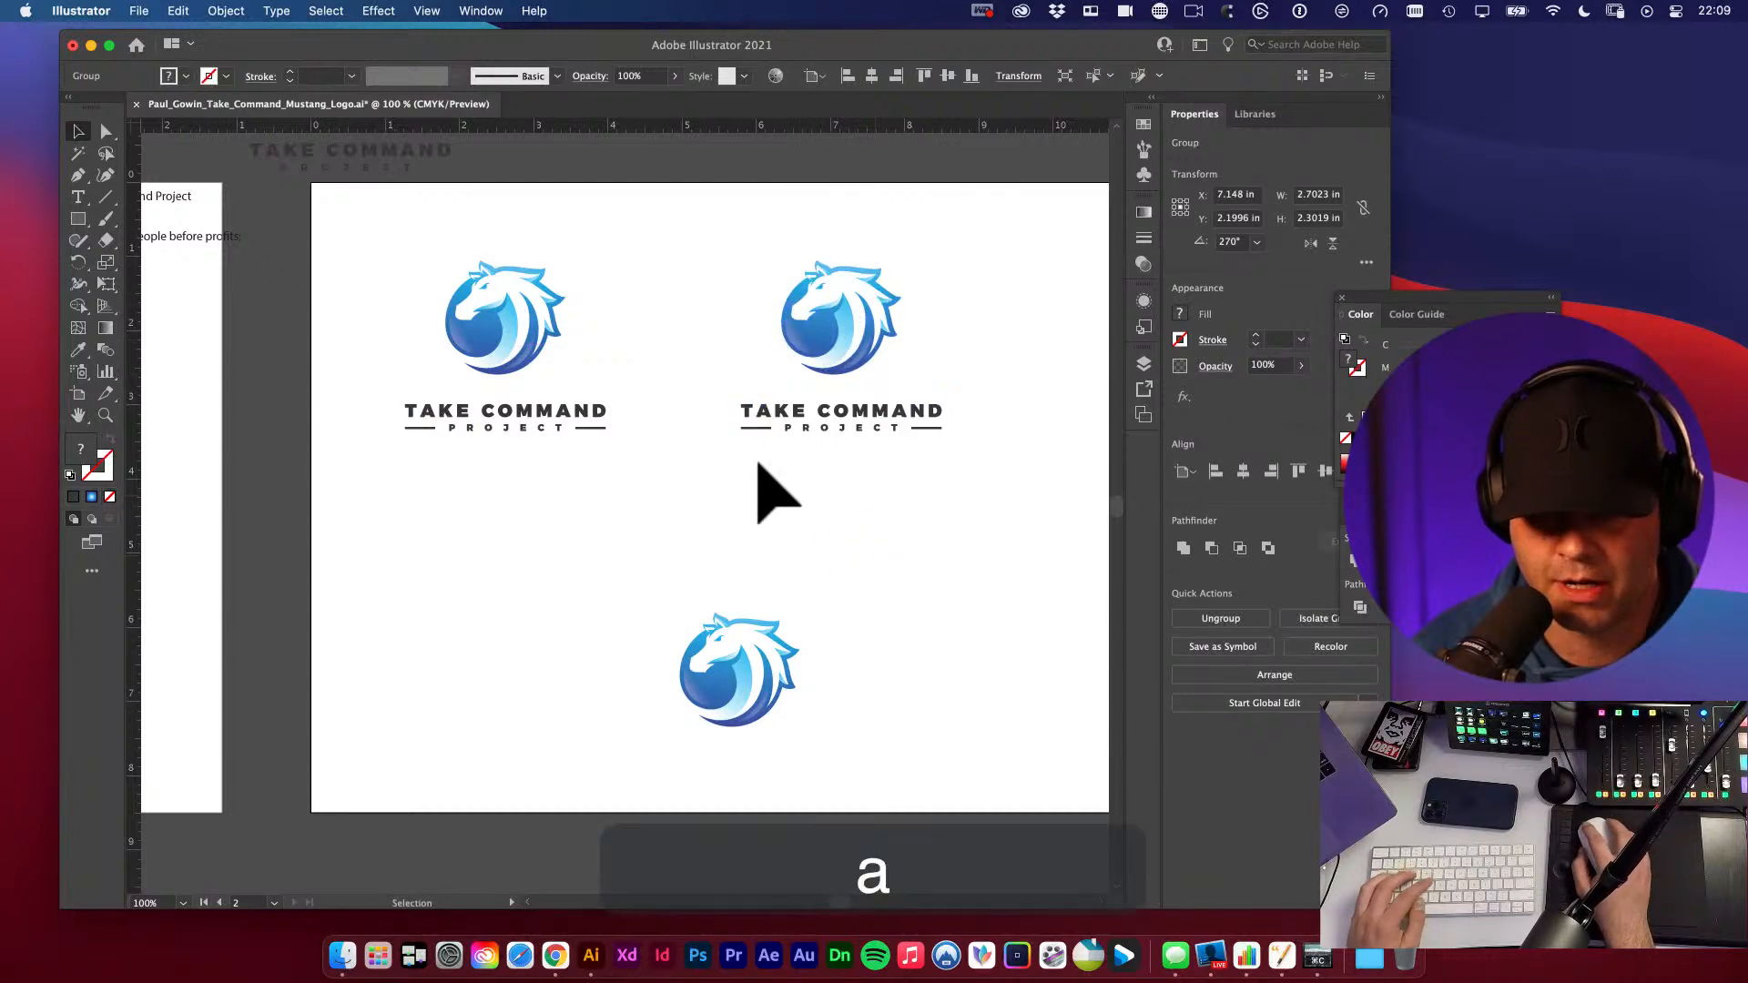
- Delete the two bars flanking PROJECT in the right-hand lockup and group its remaining parts
key("a")
left_click(754, 428)
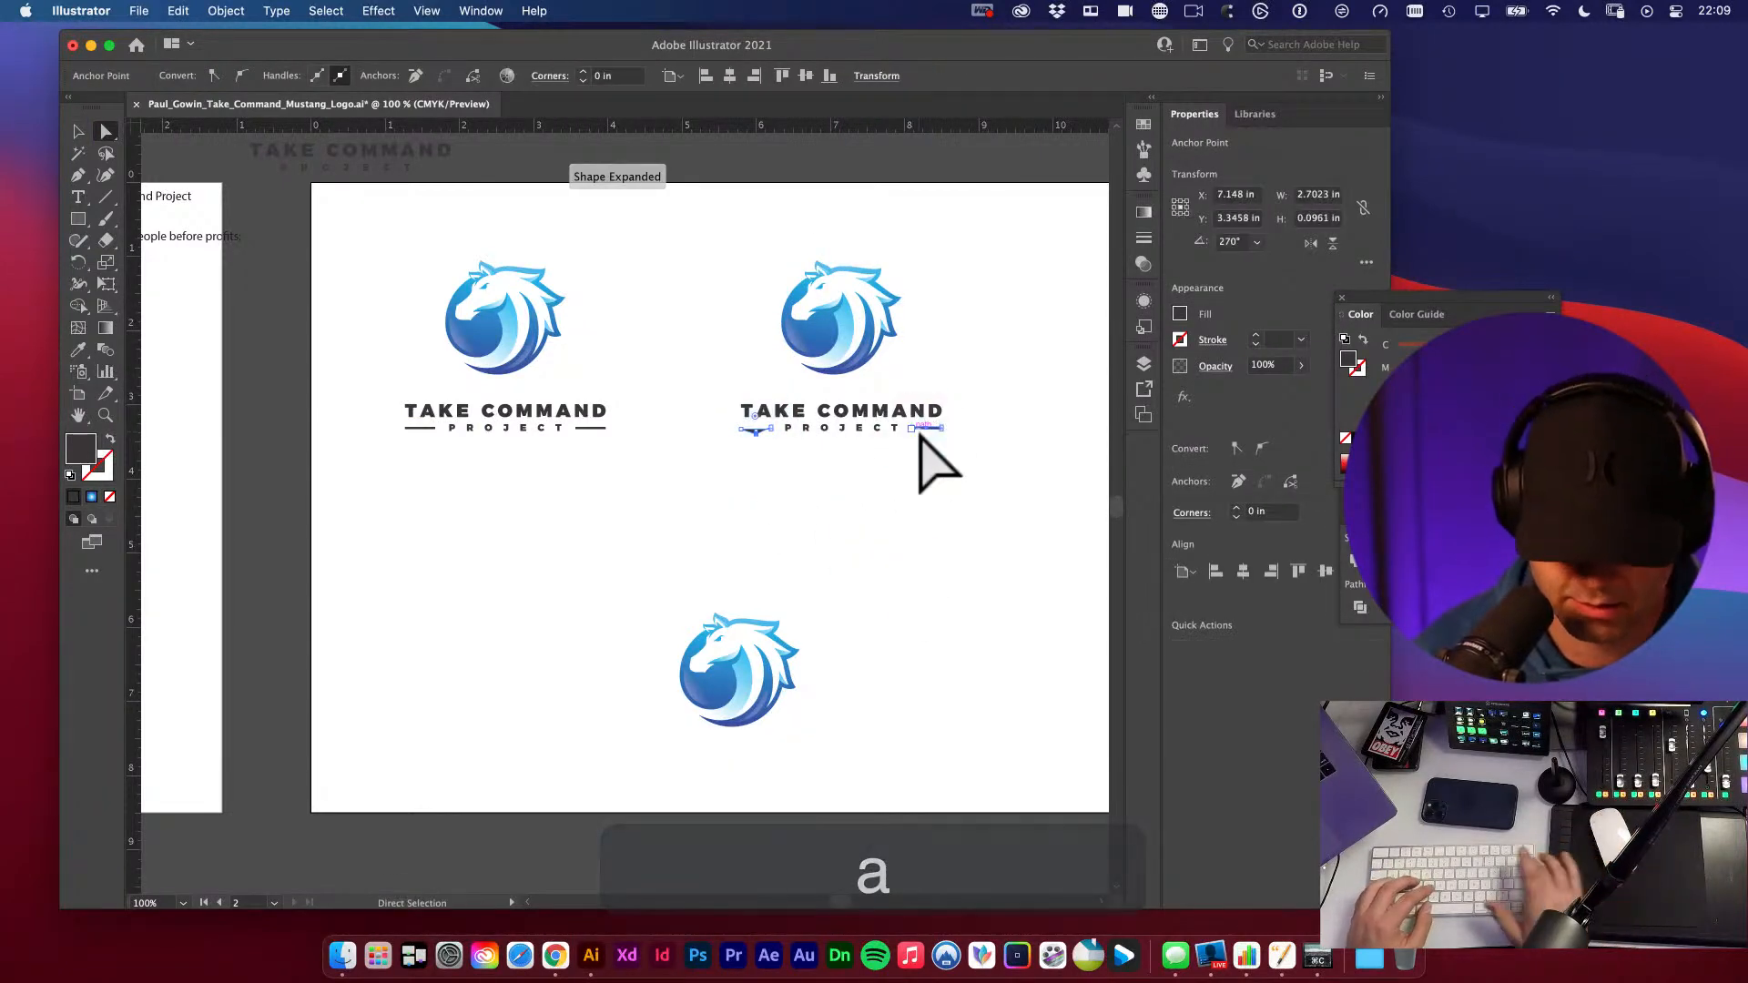
key("BackSpace")
key("v")
key("space")
left_click_drag(948, 509, 913, 598)
key("v")
left_click_drag(595, 282, 996, 590)
key("super+g")
left_click(927, 629)
- Delete the spare horse emblem at the bottom of the artboard
key("space")
left_click_drag(924, 539, 989, 443)
key("v")
left_click(702, 664)
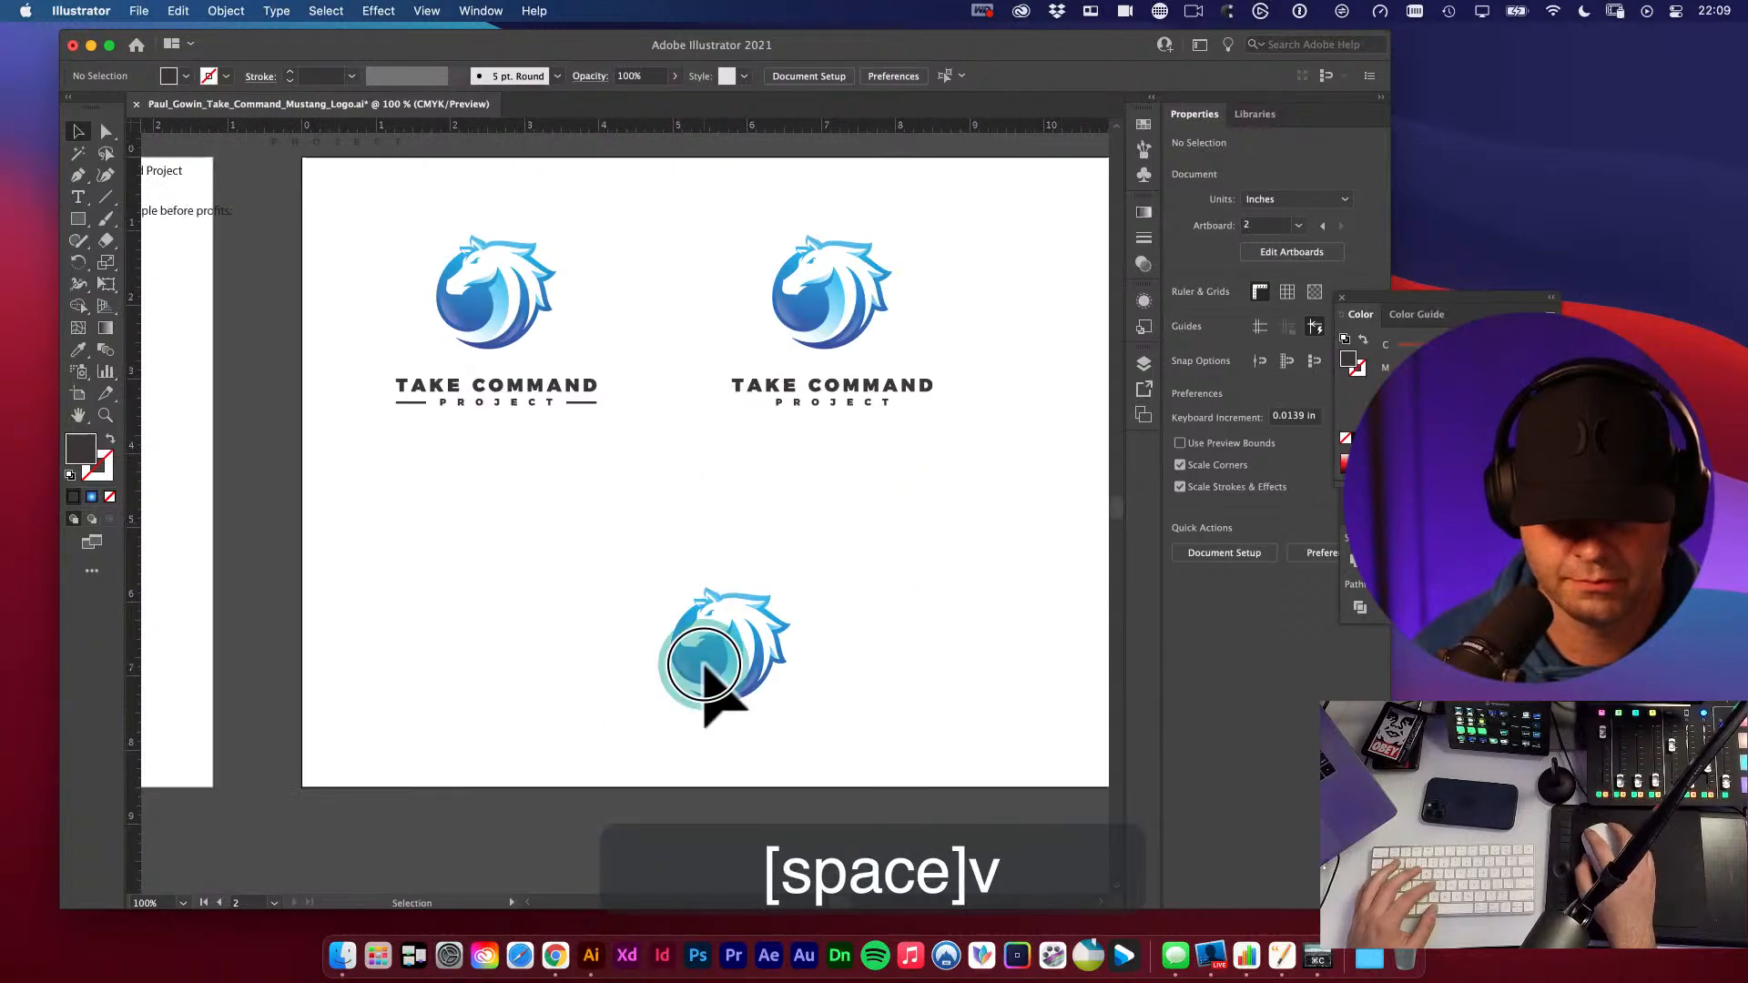
key("BackSpace")
- Duplicate the barred emblem lockup directly below the original on the artboard
key("space")
left_click_drag(632, 470, 645, 577)
key("space")
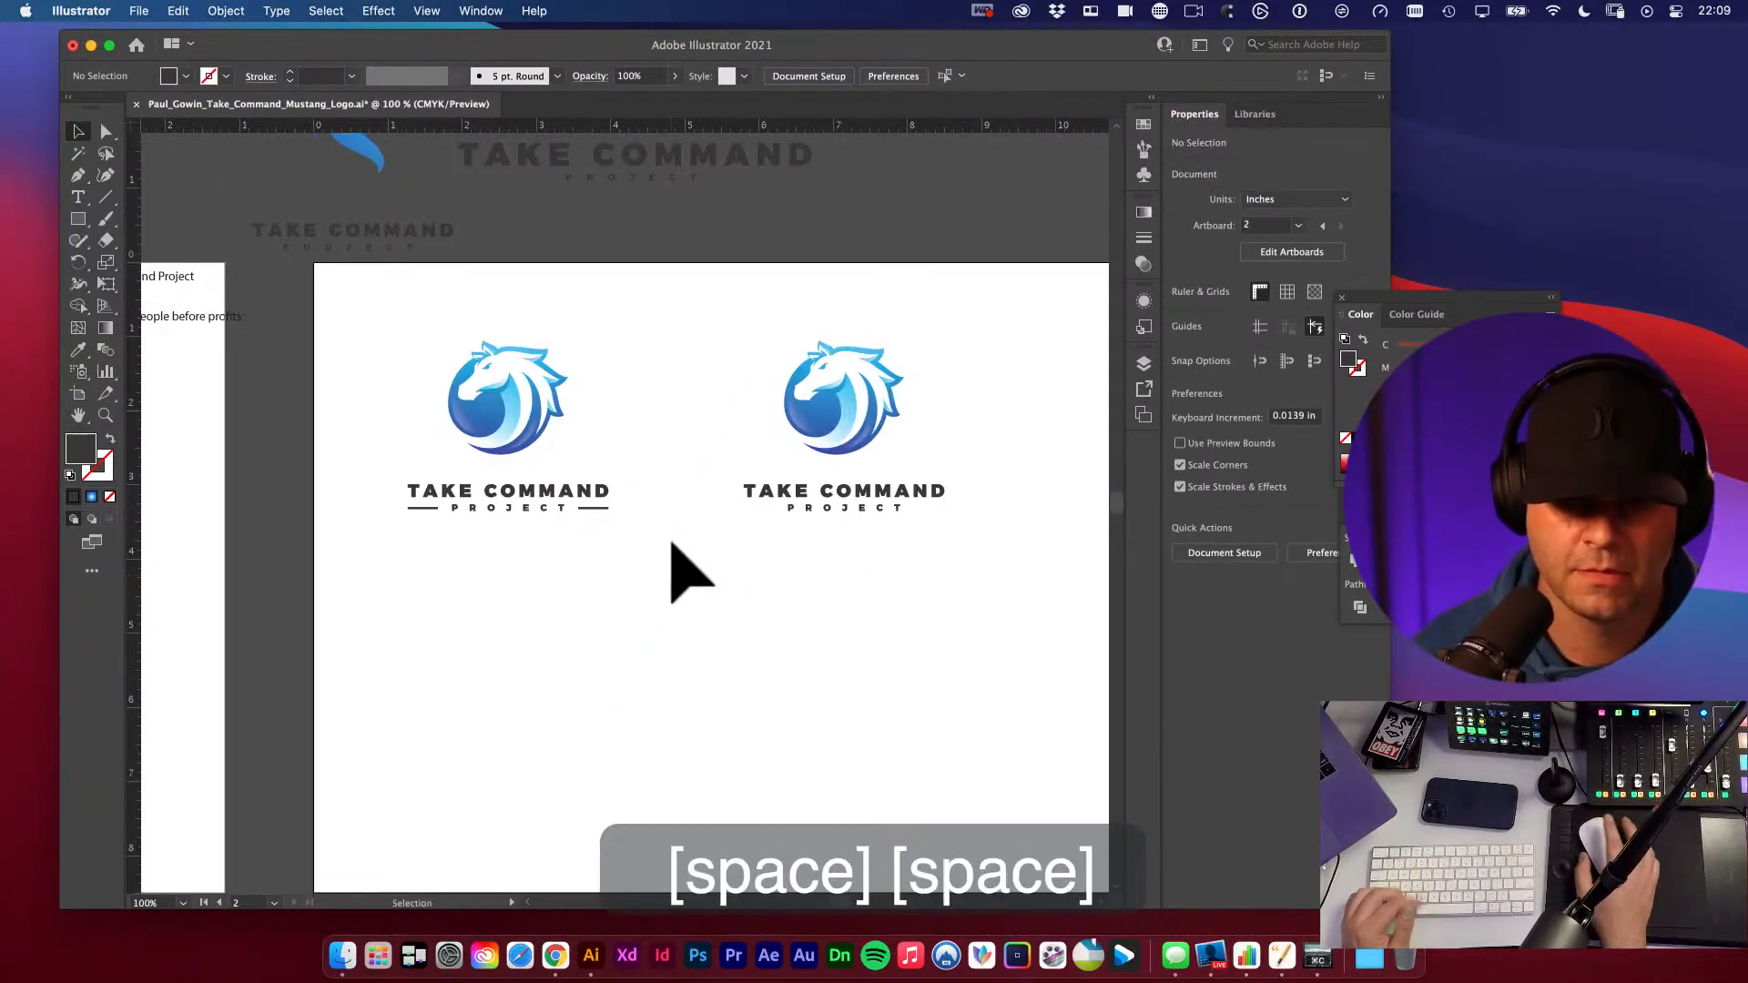
key("space")
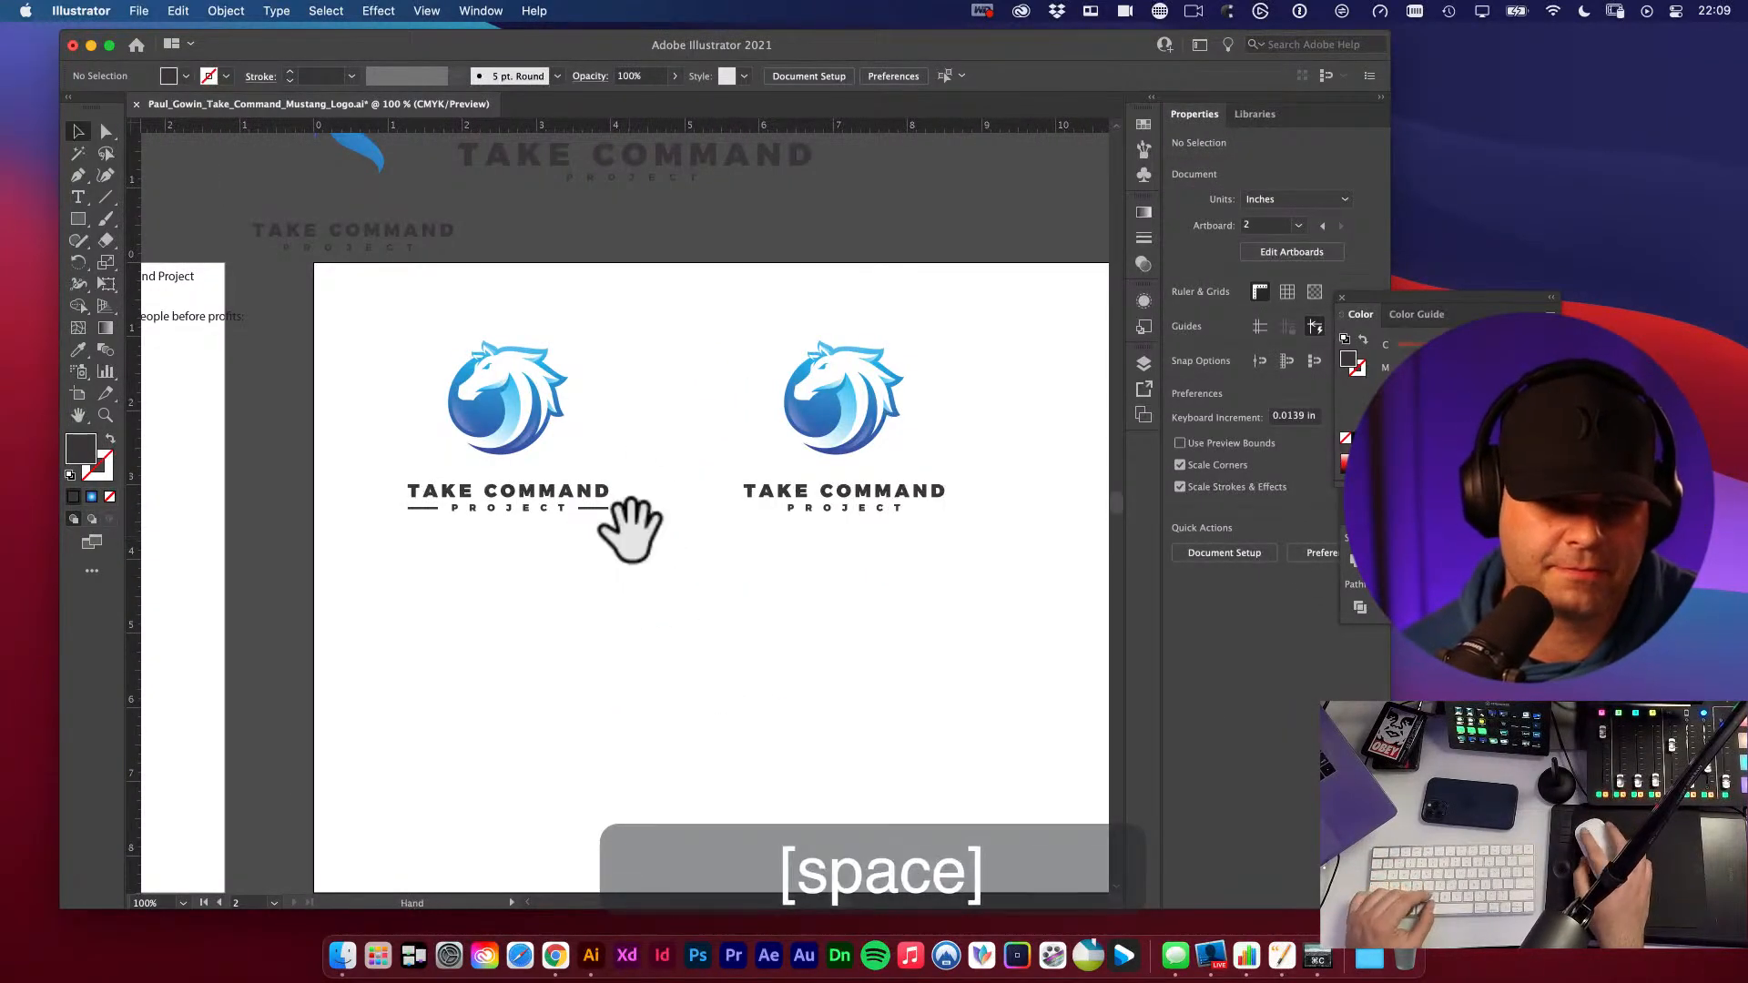
left_click(640, 538, "alt+super")
key("space")
left_click_drag(692, 669, 743, 602)
key("v")
left_click_drag(507, 309, 726, 488)
left_click_drag(585, 341, 683, 636)
left_click(856, 522)
- Ungroup the lower lockup and delete its round horse emblem, keeping the barred wordmark
left_click(768, 577)
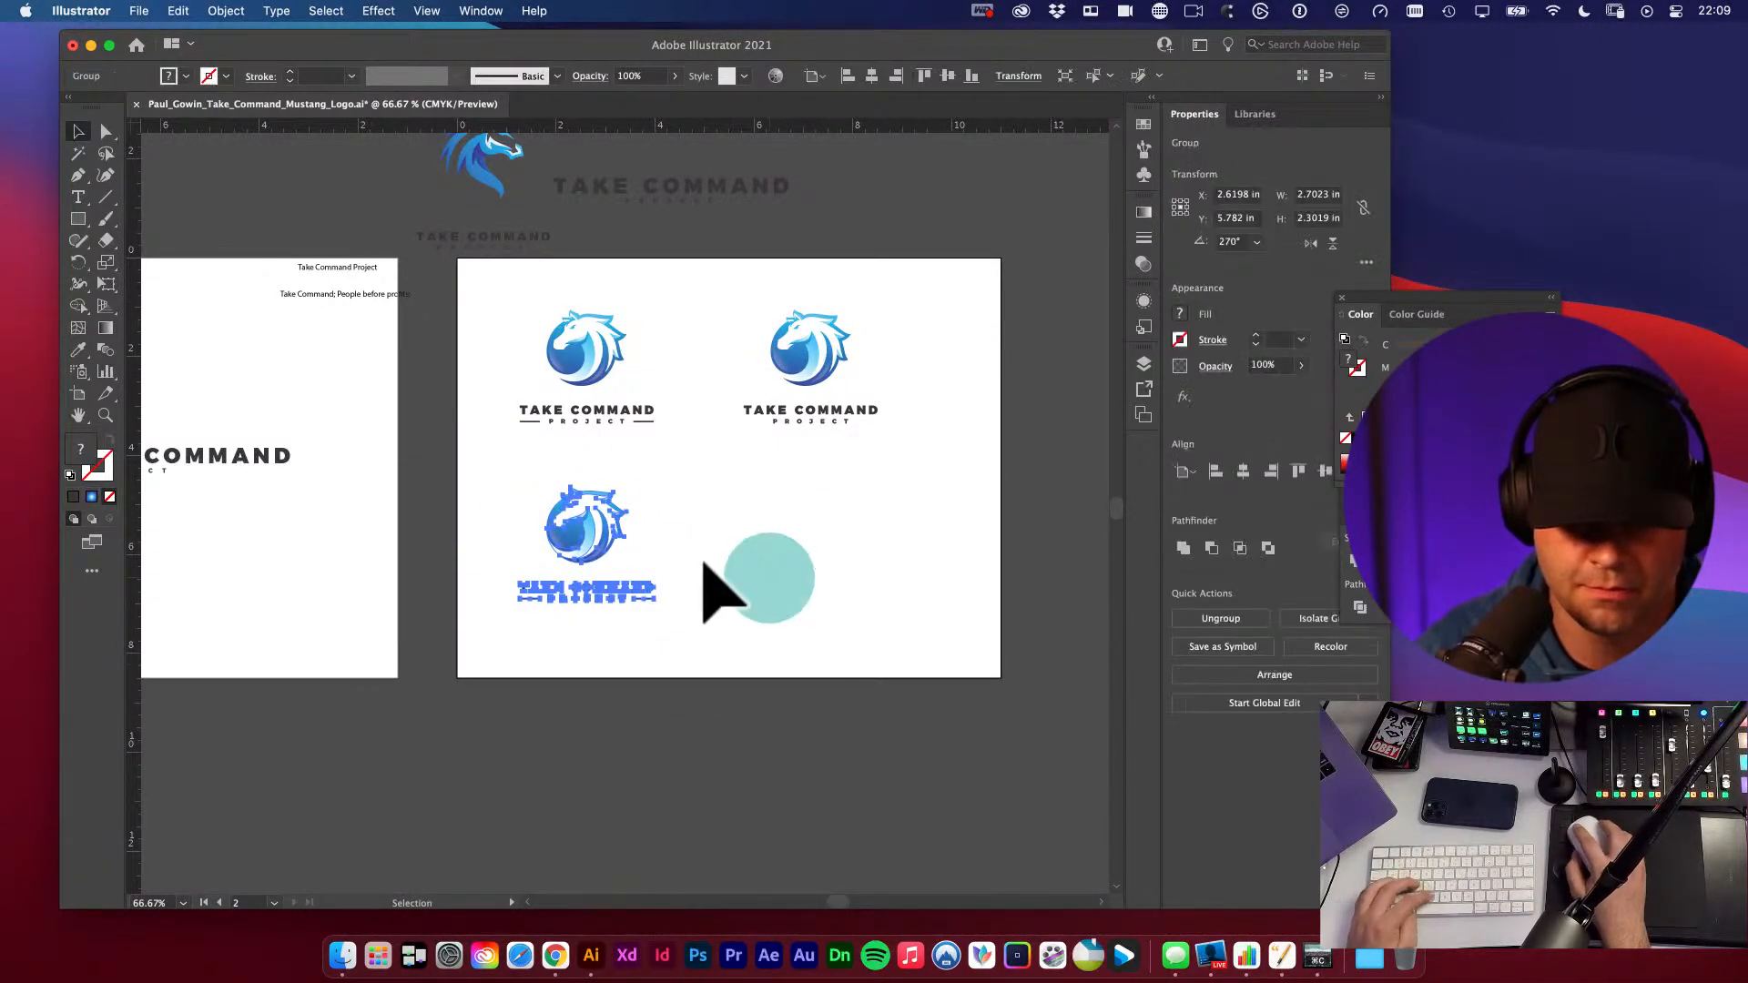
key("v")
key("shift+super+g")
left_click(739, 564)
key("v")
left_click(577, 550)
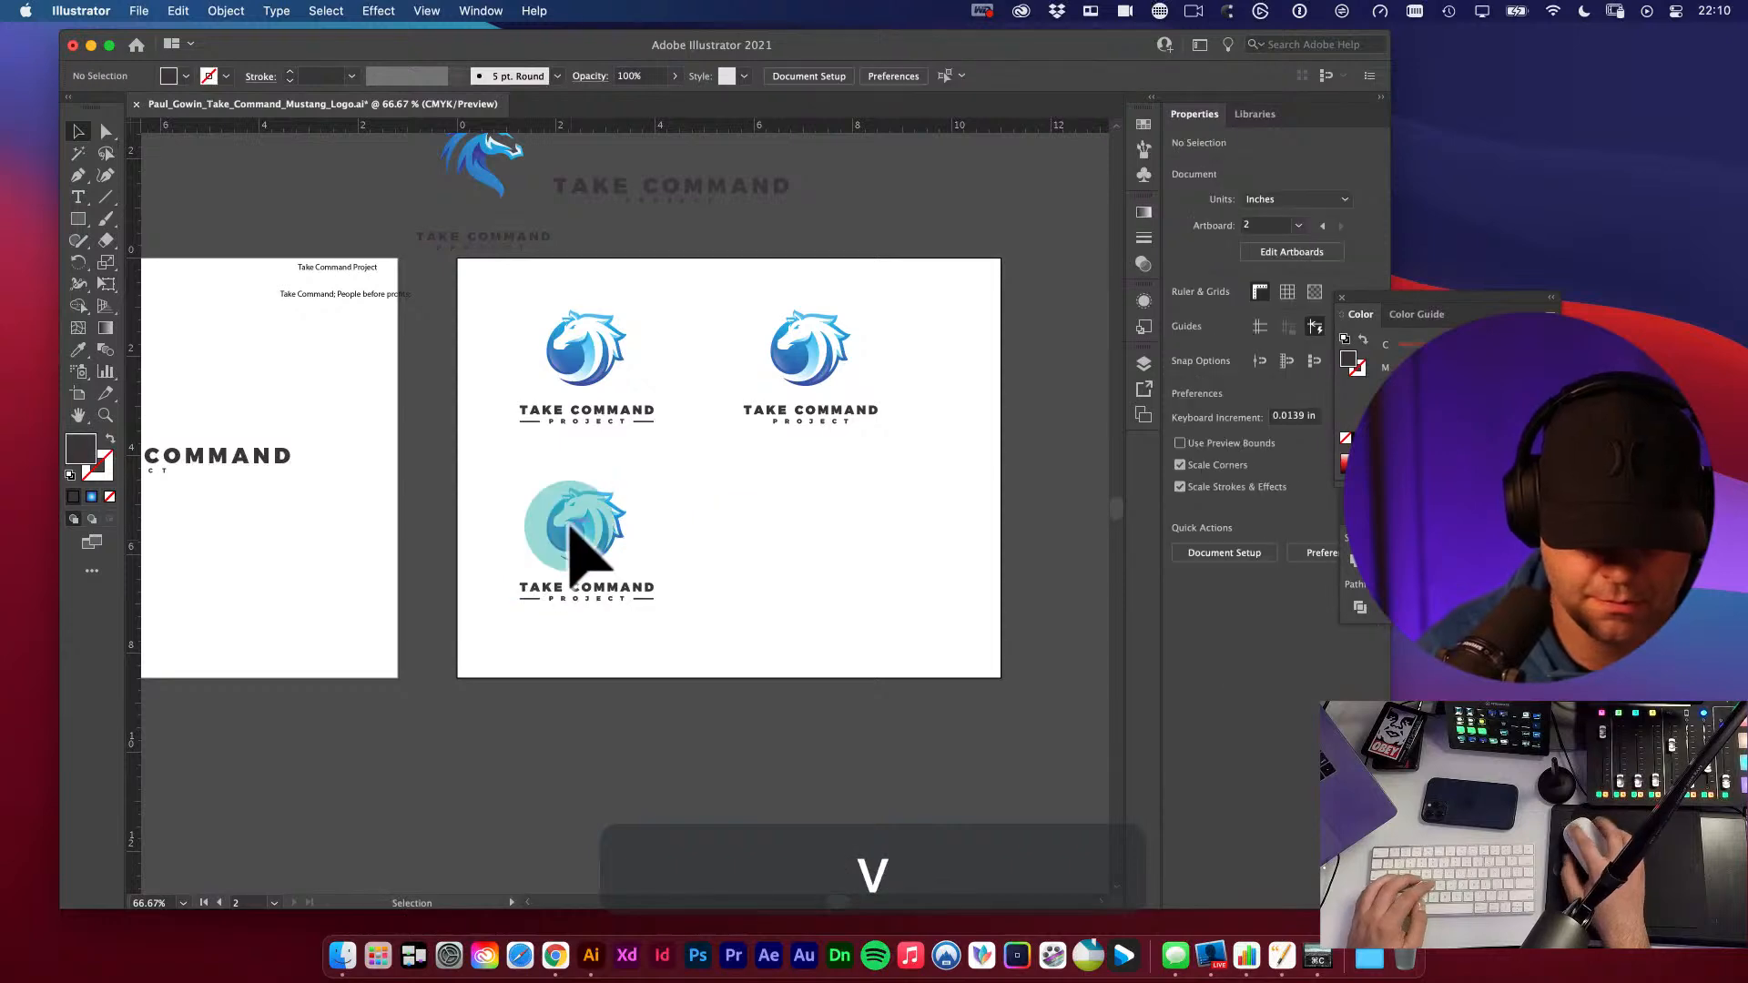
key("BackSpace")
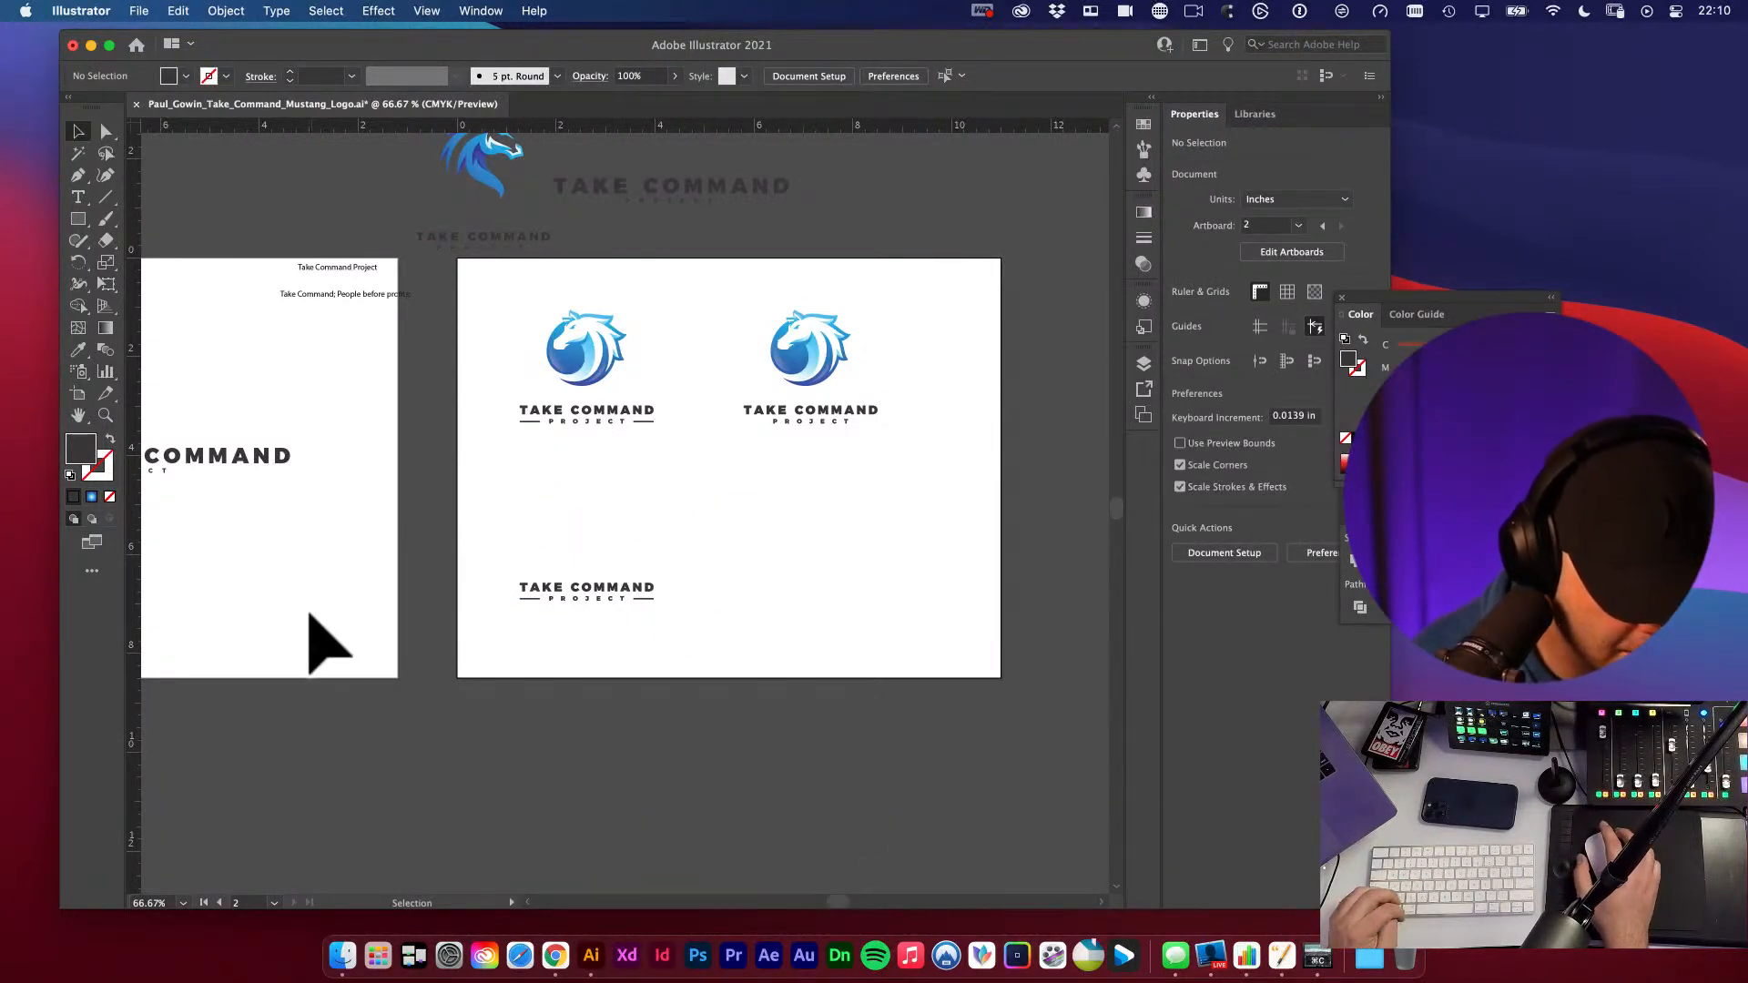
- Bring the horse-head mark from the pasteboard above the lower wordmark, centre it horizontally on the wordmark and space it clear of the text
left_click_drag(601, 523, 583, 577)
key("v")
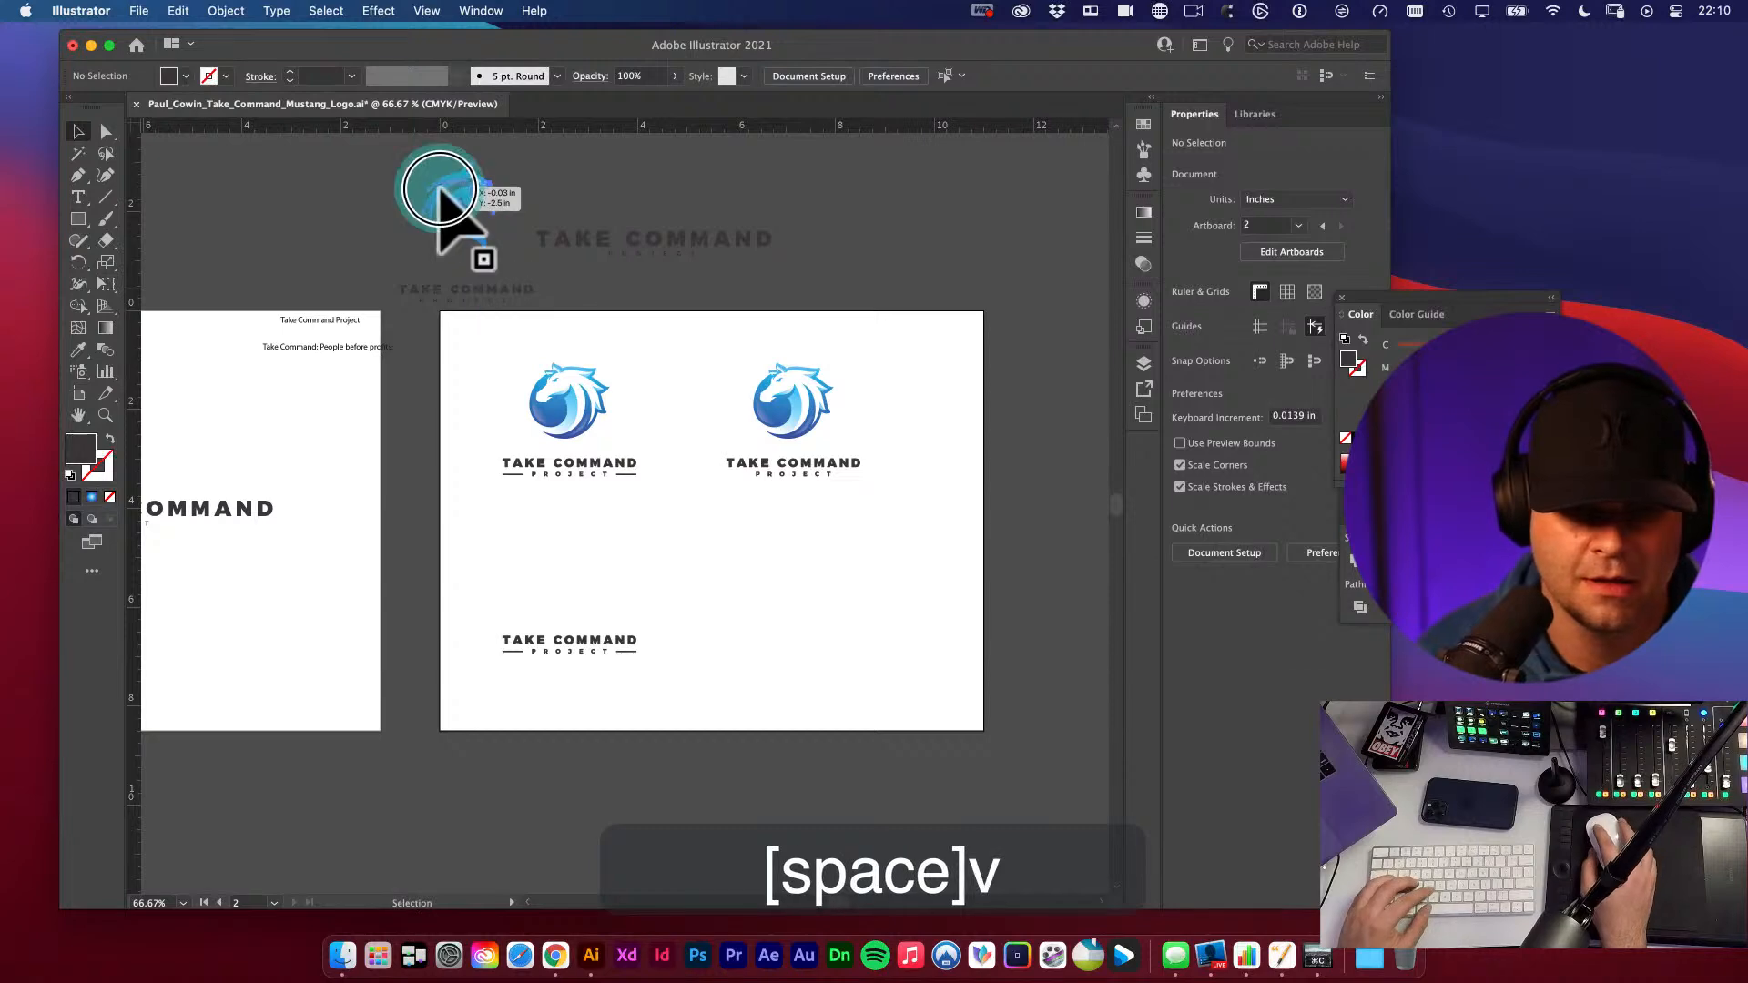
left_click_drag(473, 244, 577, 624)
left_click(571, 641, "shift")
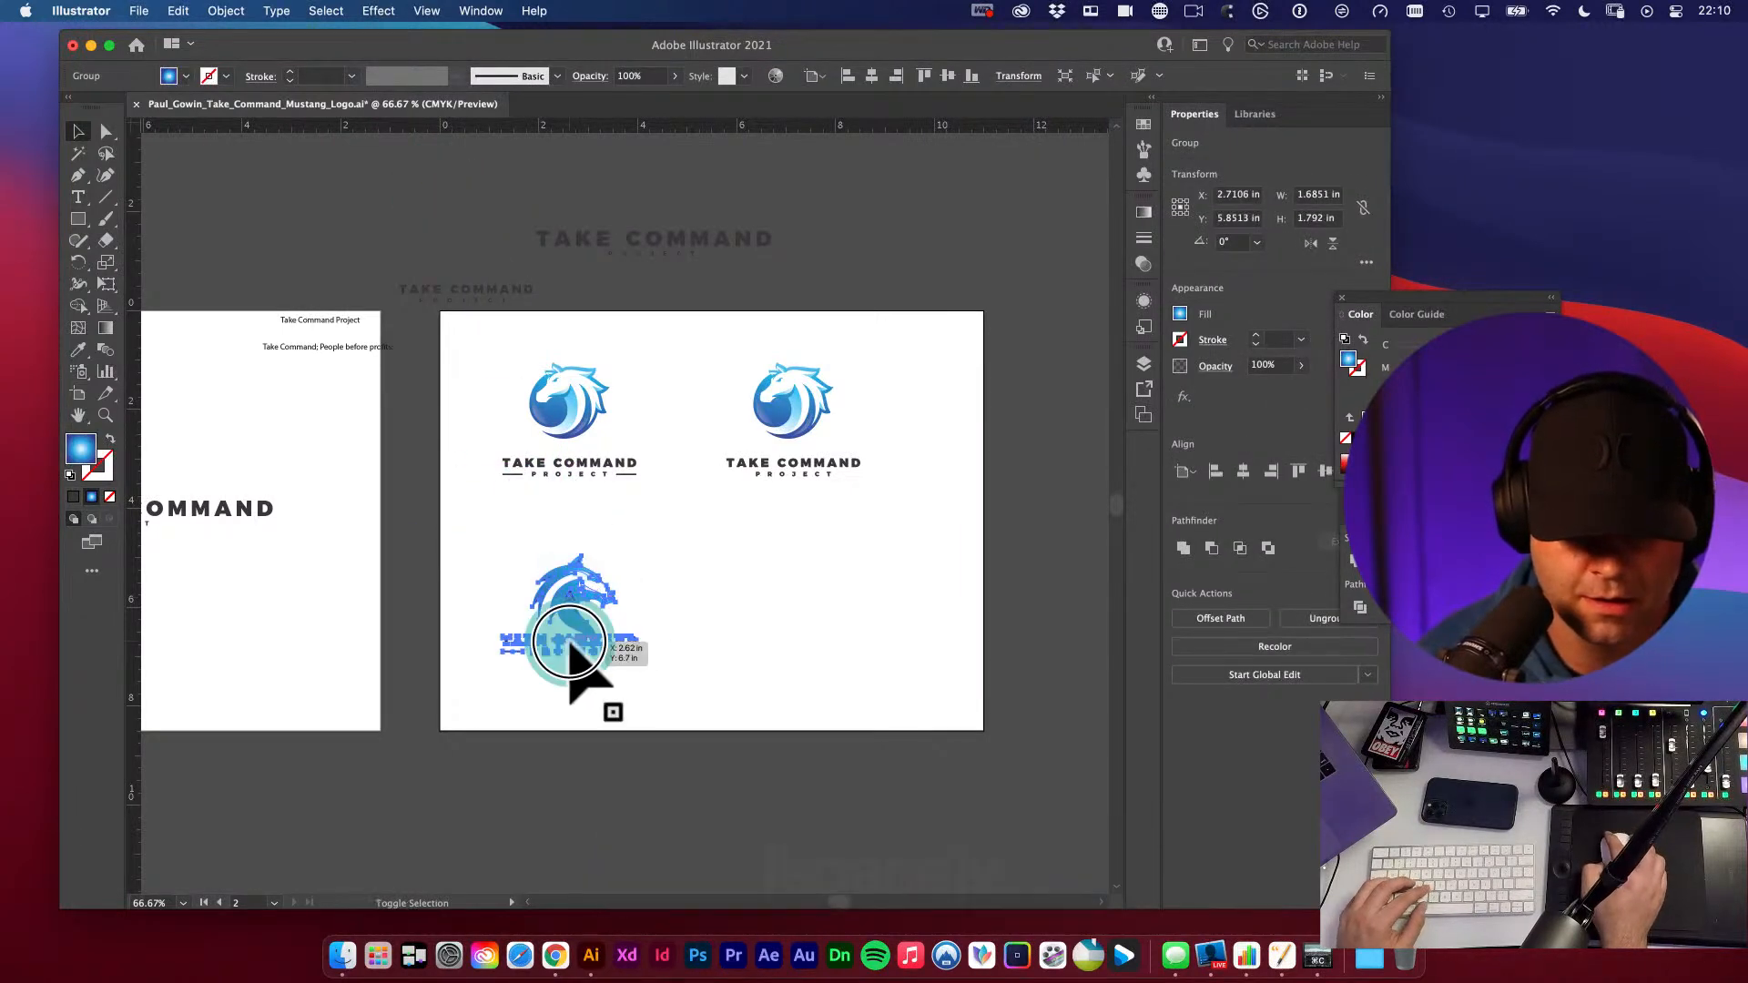
key("v")
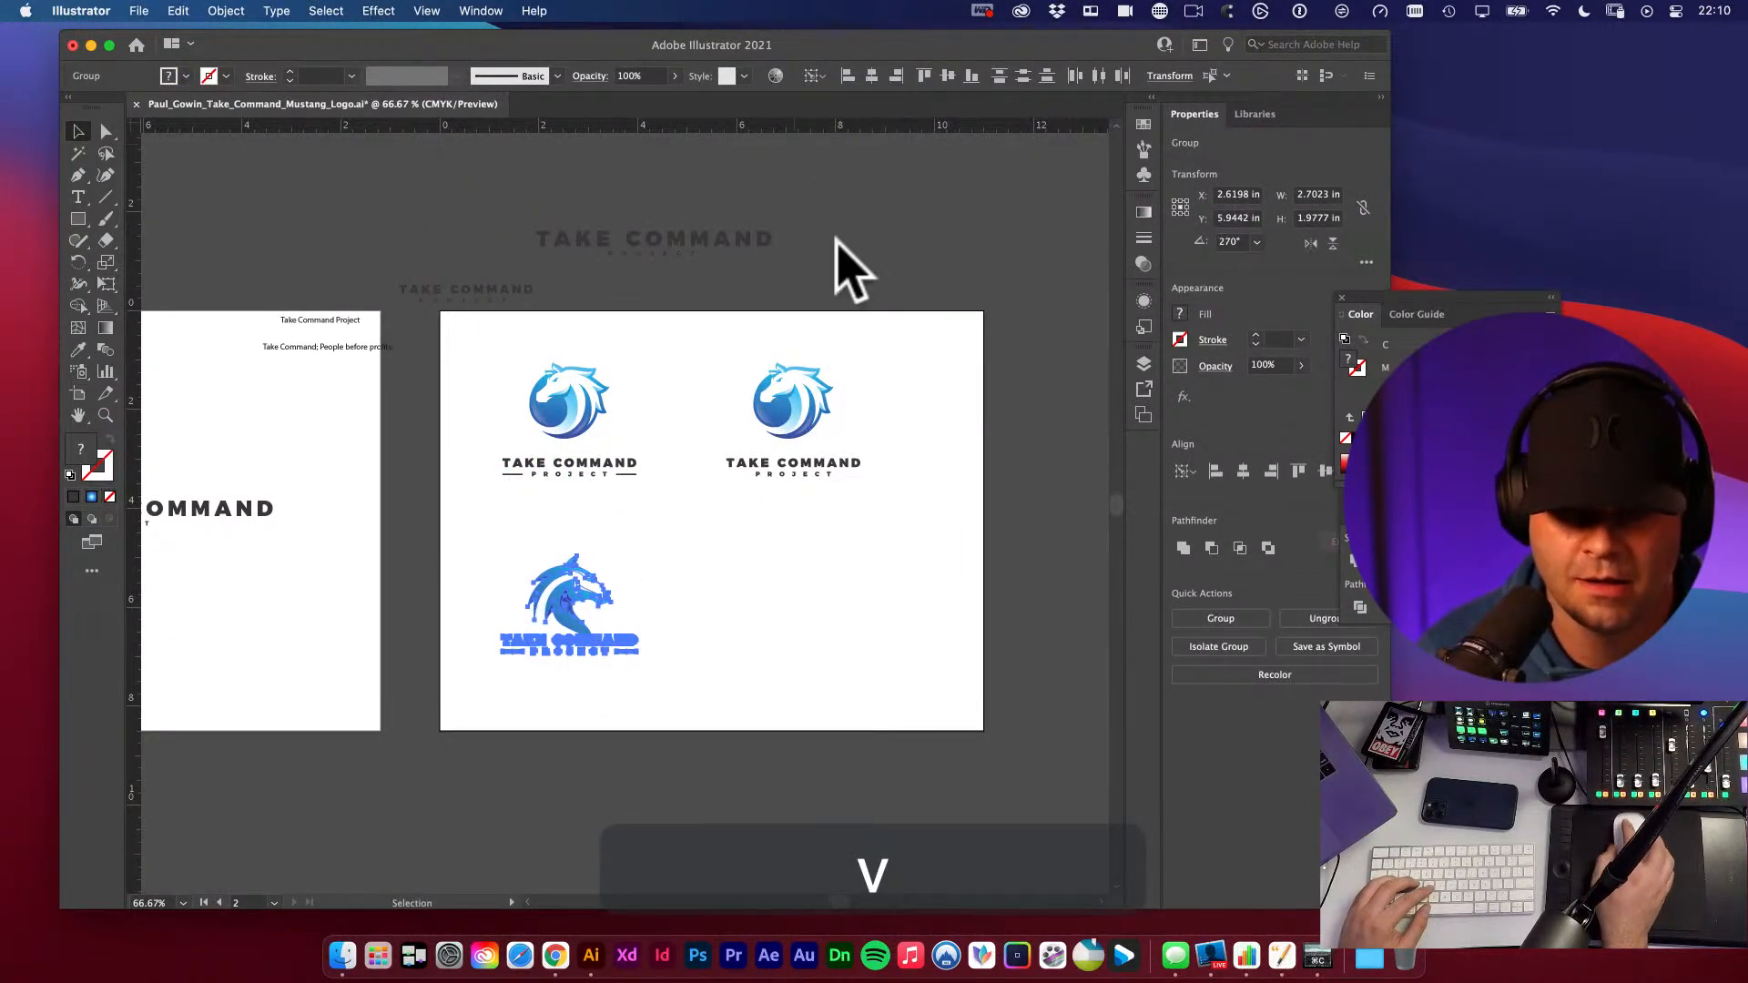
left_click(563, 592)
left_click_drag(563, 585, 566, 590)
- Select the horse-head mark with its wordmark and nudge the lockup slightly down
key("space")
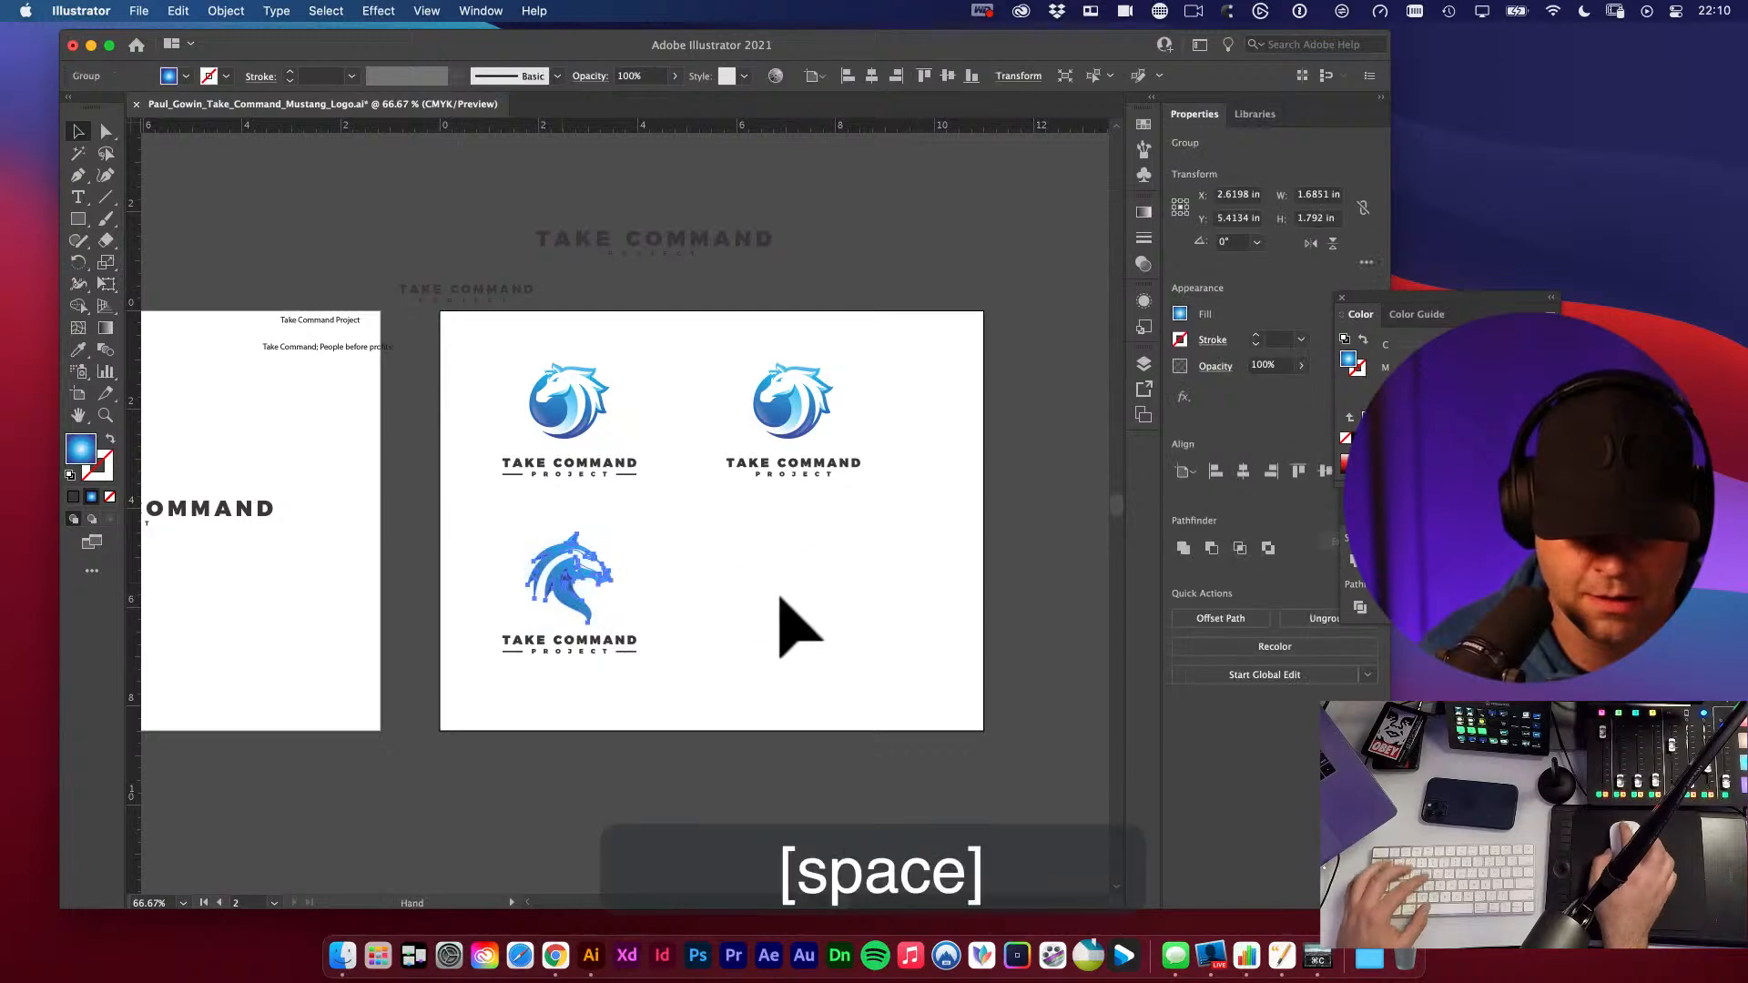
key("space")
left_click_drag(779, 595, 720, 577)
key("v")
left_click_drag(496, 546, 719, 673)
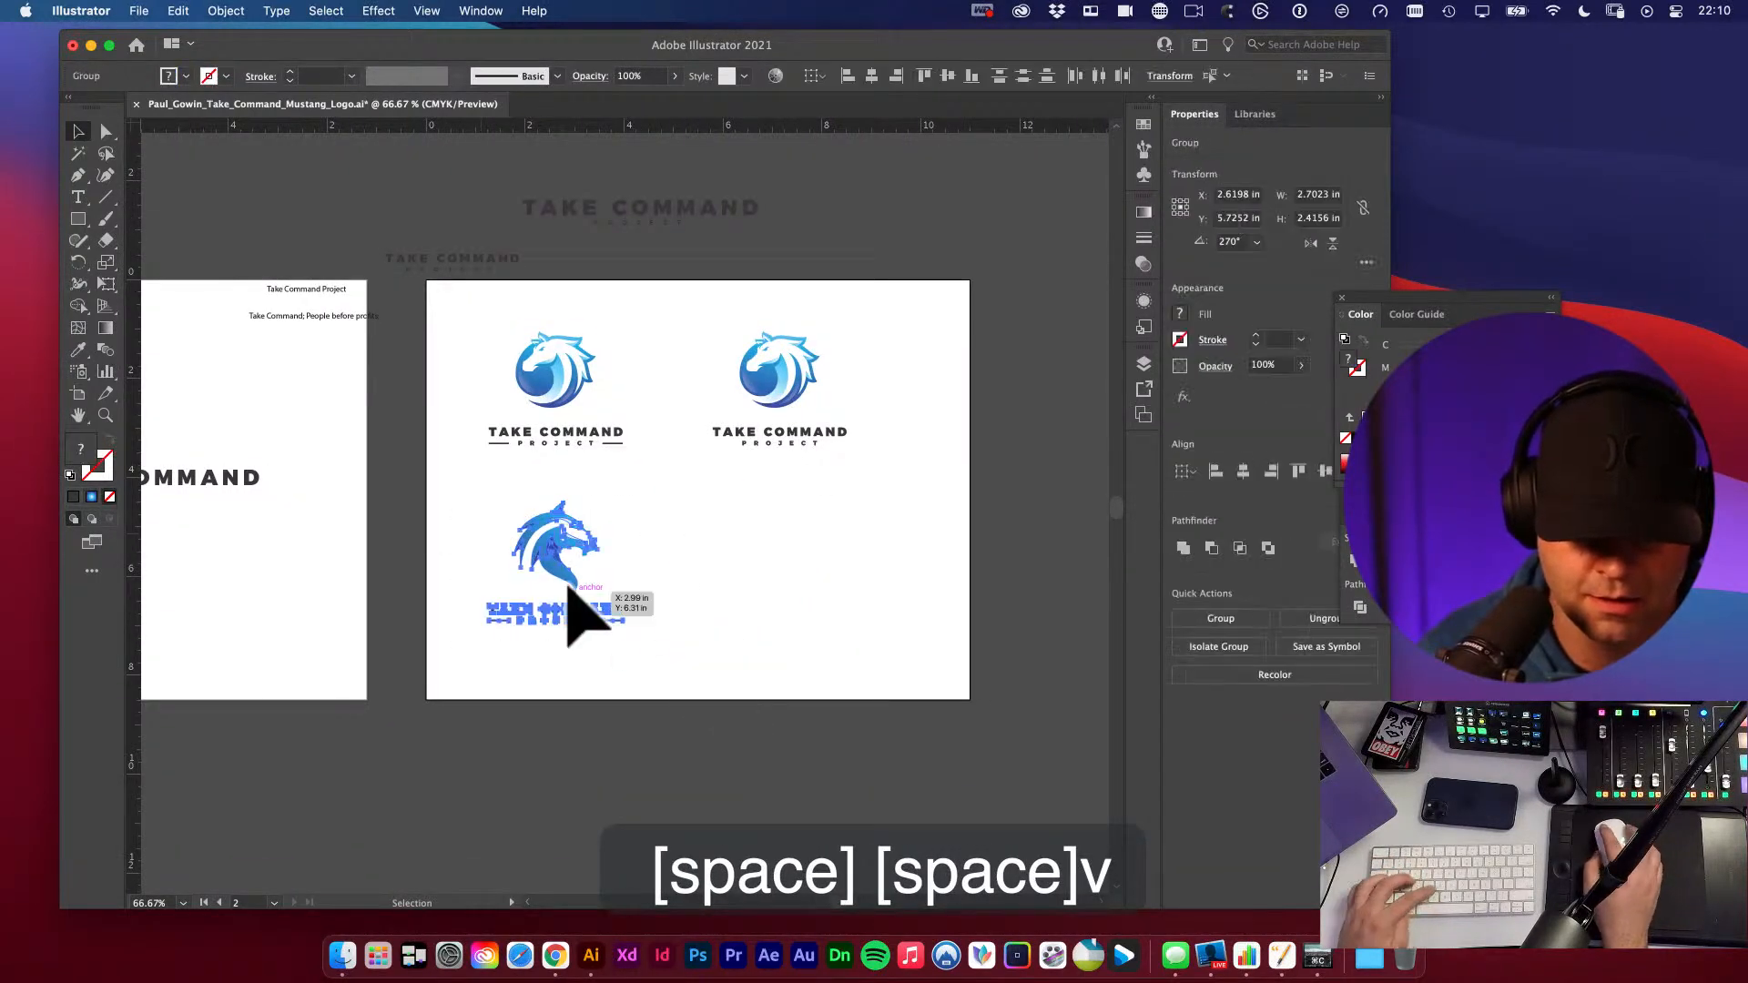
left_click(563, 539, "shift")
left_click(781, 554)
- Move the horse-head lockup to the right, beneath the round emblem lockup without bars
key("v")
left_click_drag(456, 499, 665, 627)
left_click_drag(558, 574, 781, 569)
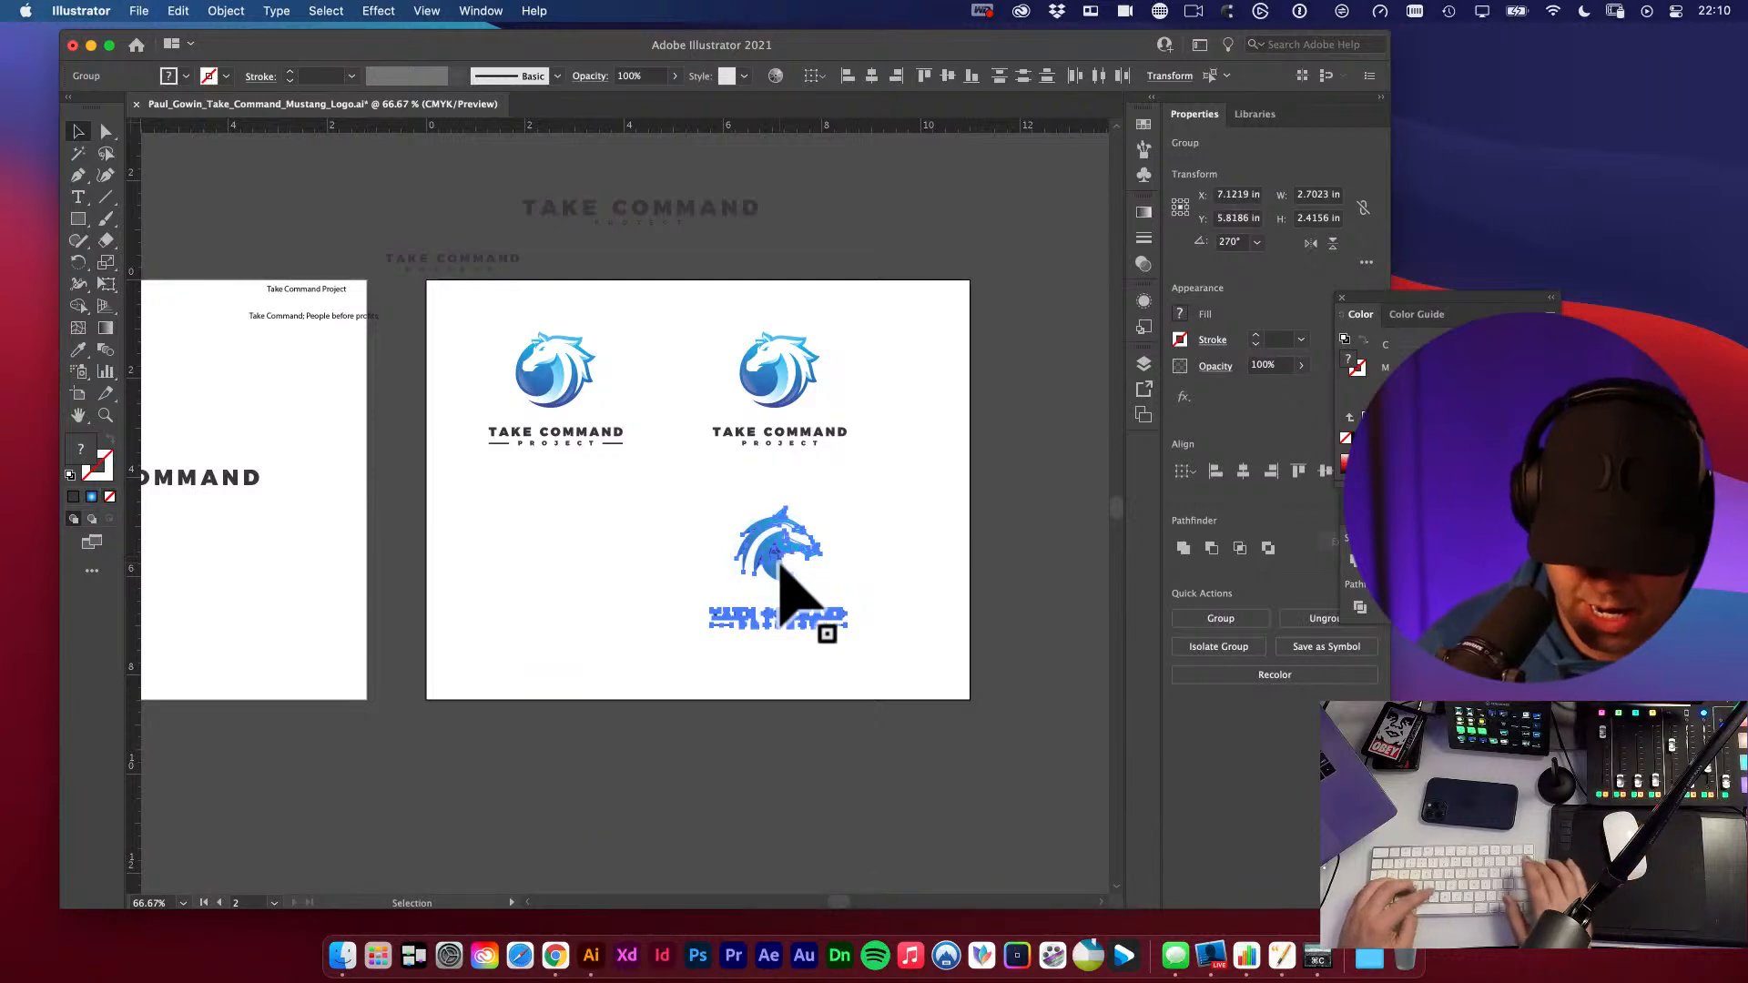
- Undo the last move of the horse-head lockup and clear the selection
key("super+z")
left_click(781, 568)
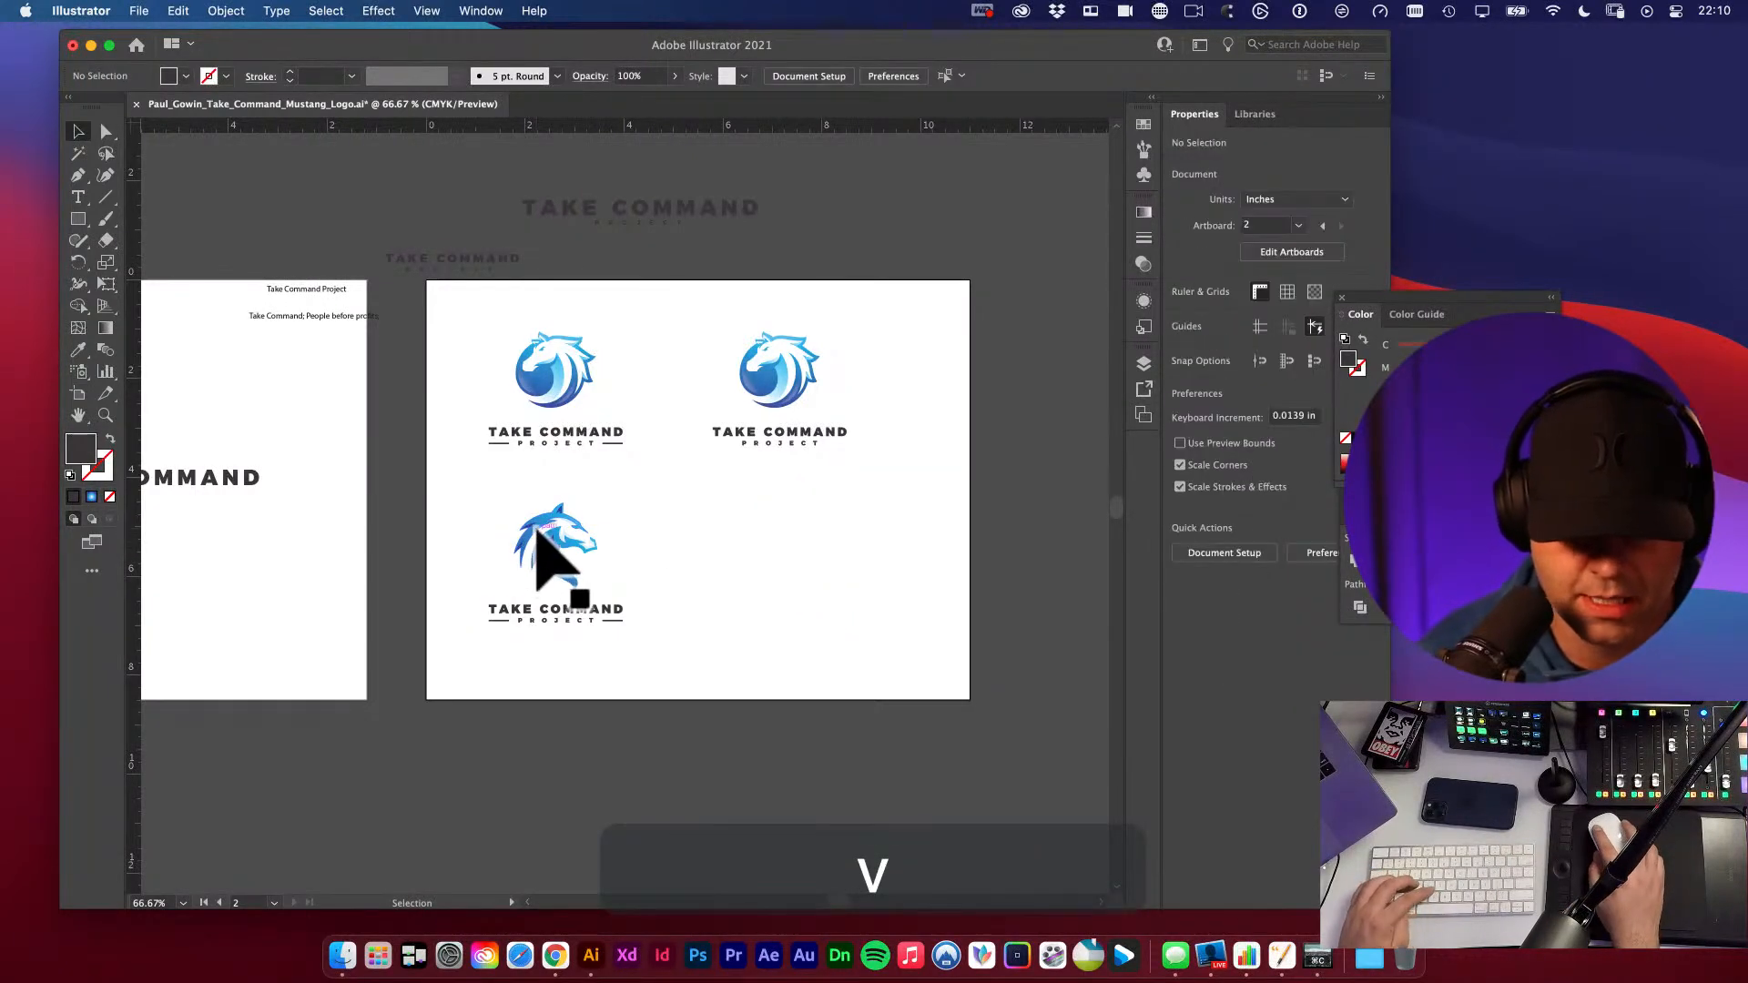
- Duplicate the horse-head mark alone beneath the barless round emblem lockup and draw a gradient circle about 2.08 in wide behind it
left_click_drag(537, 533, 850, 655)
left_click(811, 642)
key("super+space")
key("l")
left_click_drag(664, 509, 828, 647)
key("v")
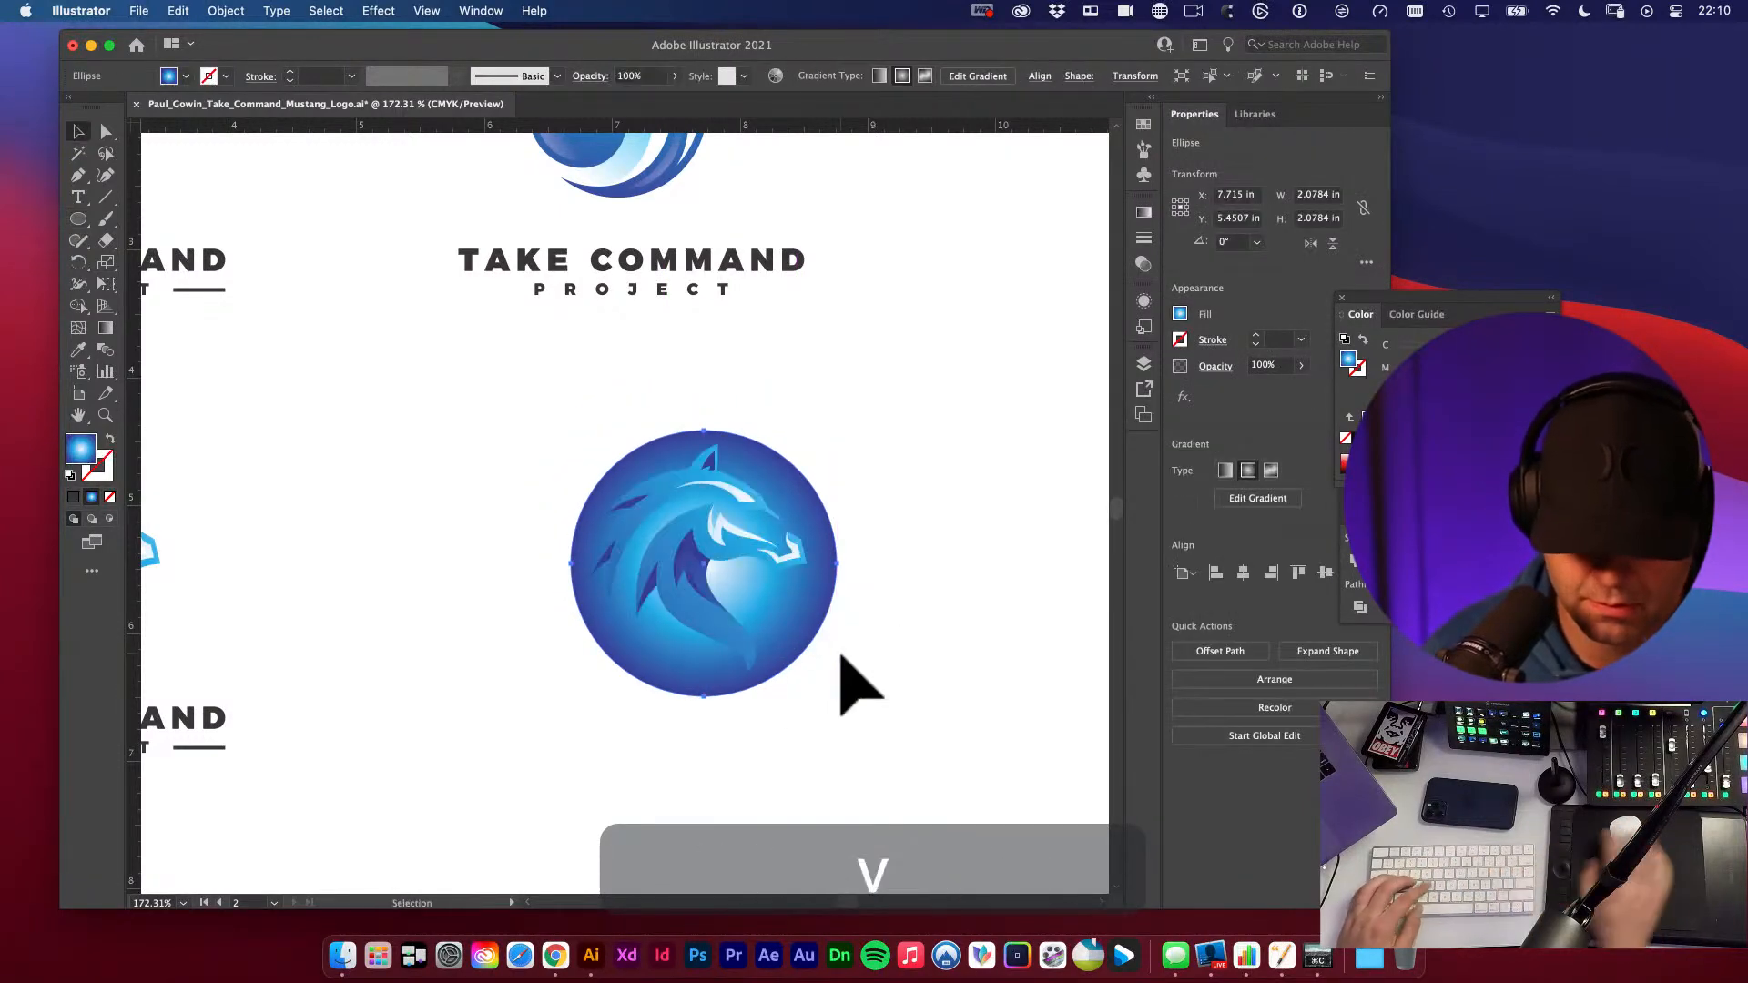
- Scale the circle down to about 1.45 in and shift it lower behind the horse head
key("e")
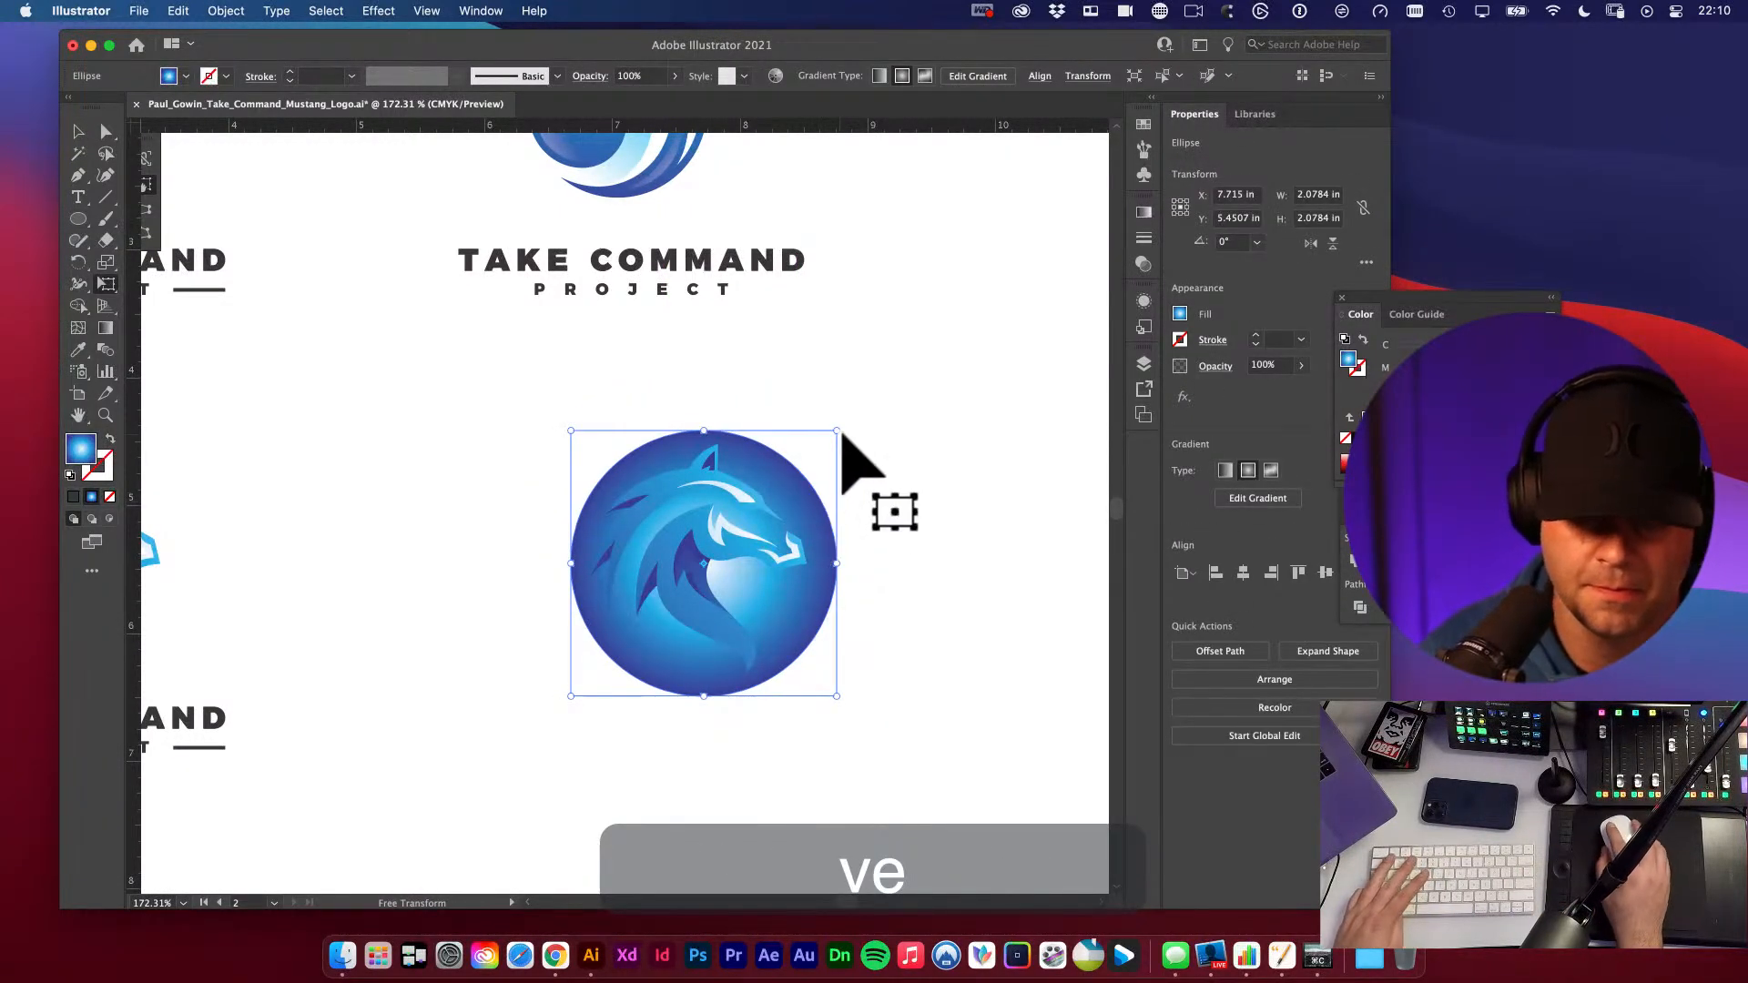
left_click_drag(838, 432, 861, 494)
key("v")
left_click(888, 480)
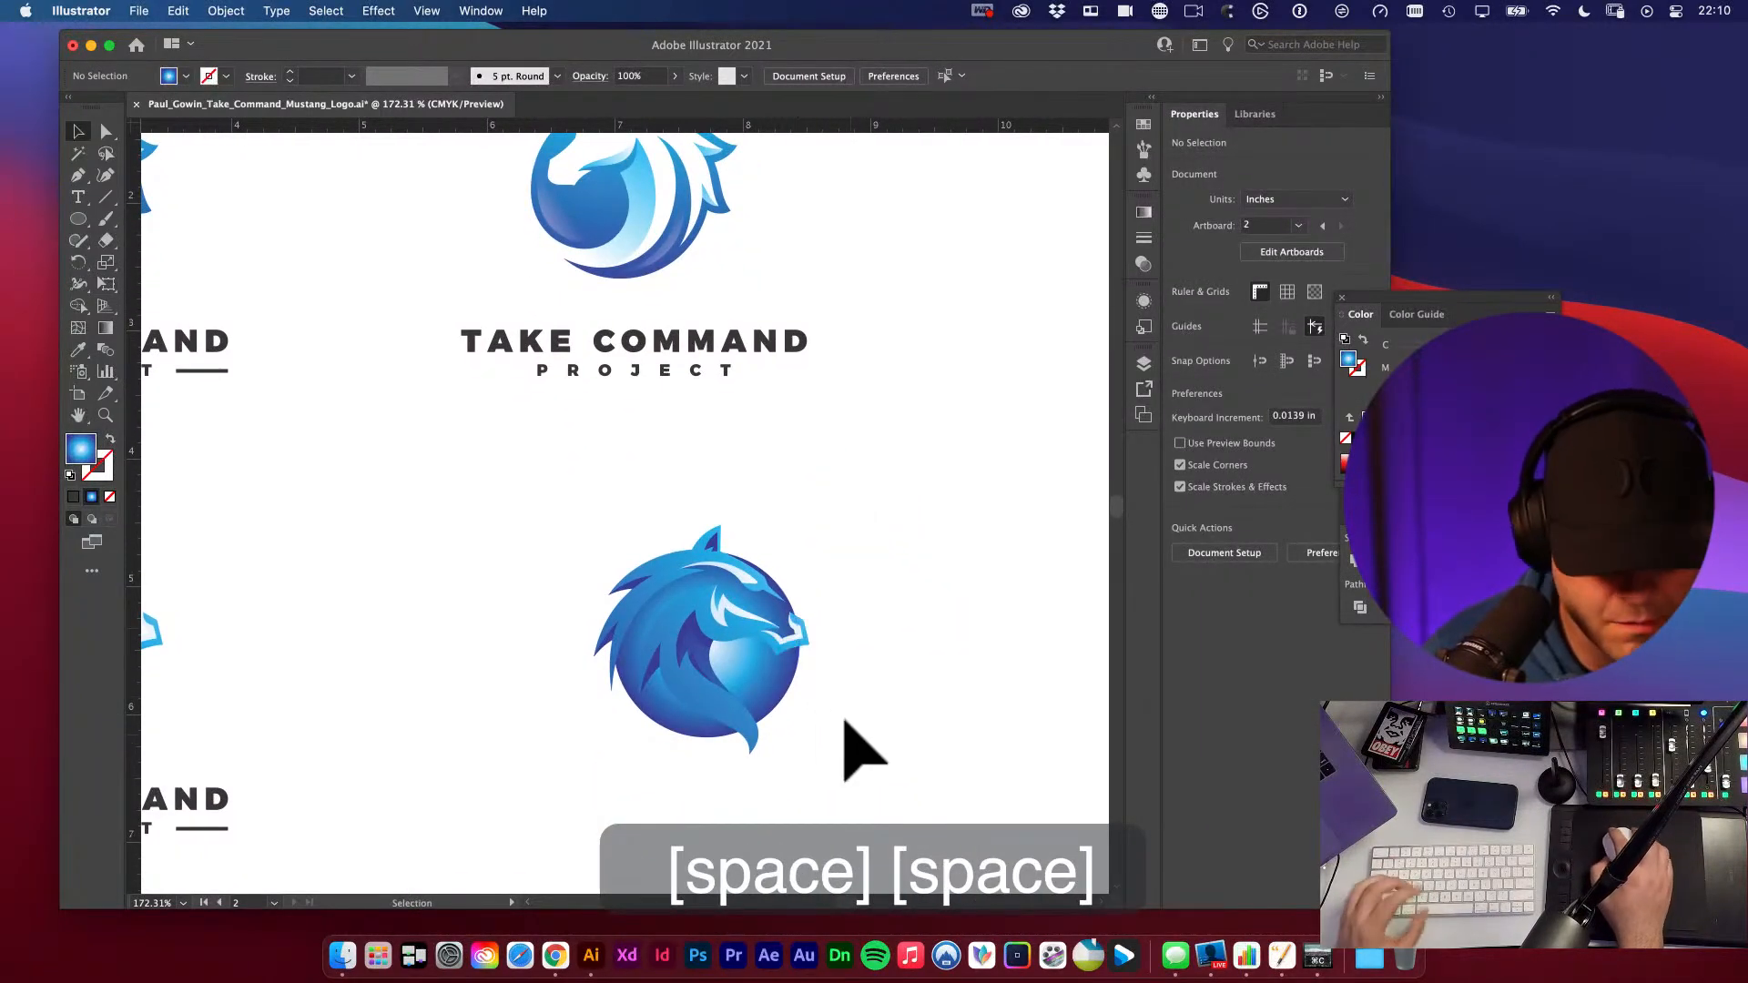
mouse_move(775, 681)
left_mouse_down()
mouse_move(730, 739)
mouse_move(794, 703)
mouse_move(777, 709)
left_mouse_up()
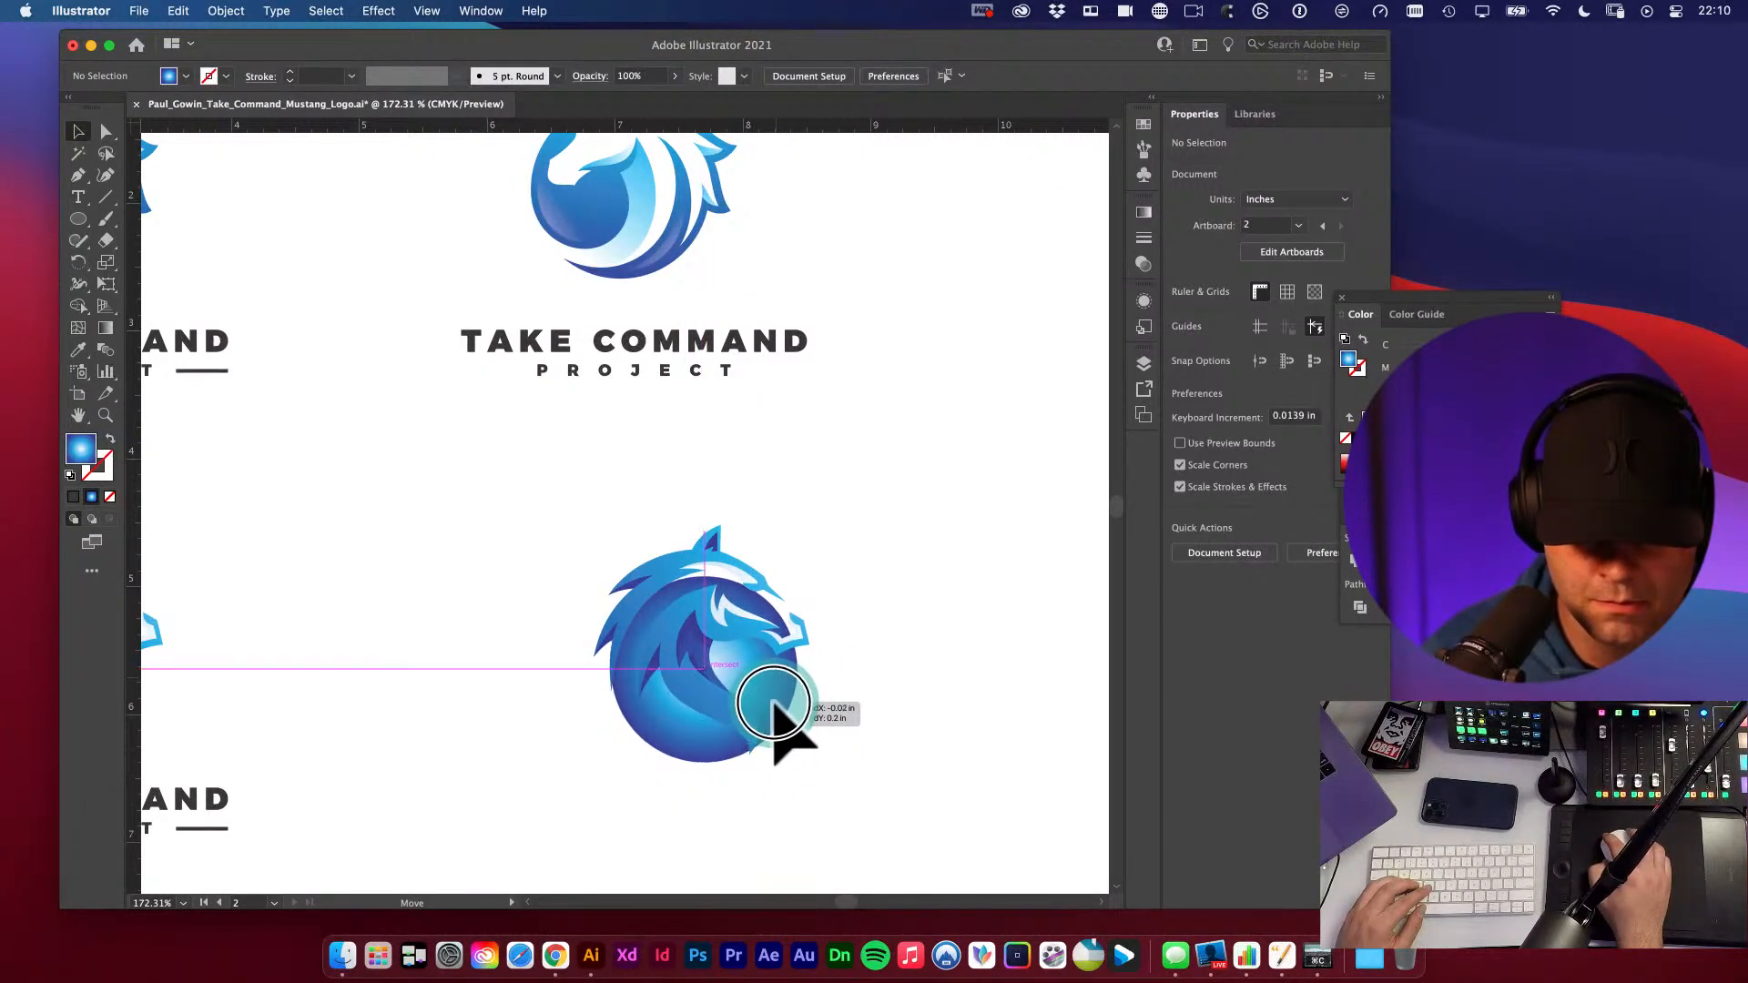
left_click_drag(773, 708, 772, 713)
- Scale the circle down to about 1.29 in and reposition it within the horse's mane and neck
left_click_drag(795, 723, 919, 702)
key("v")
key("v")
left_click_drag(640, 585, 644, 597)
key("e")
left_click_drag(901, 278, 860, 320)
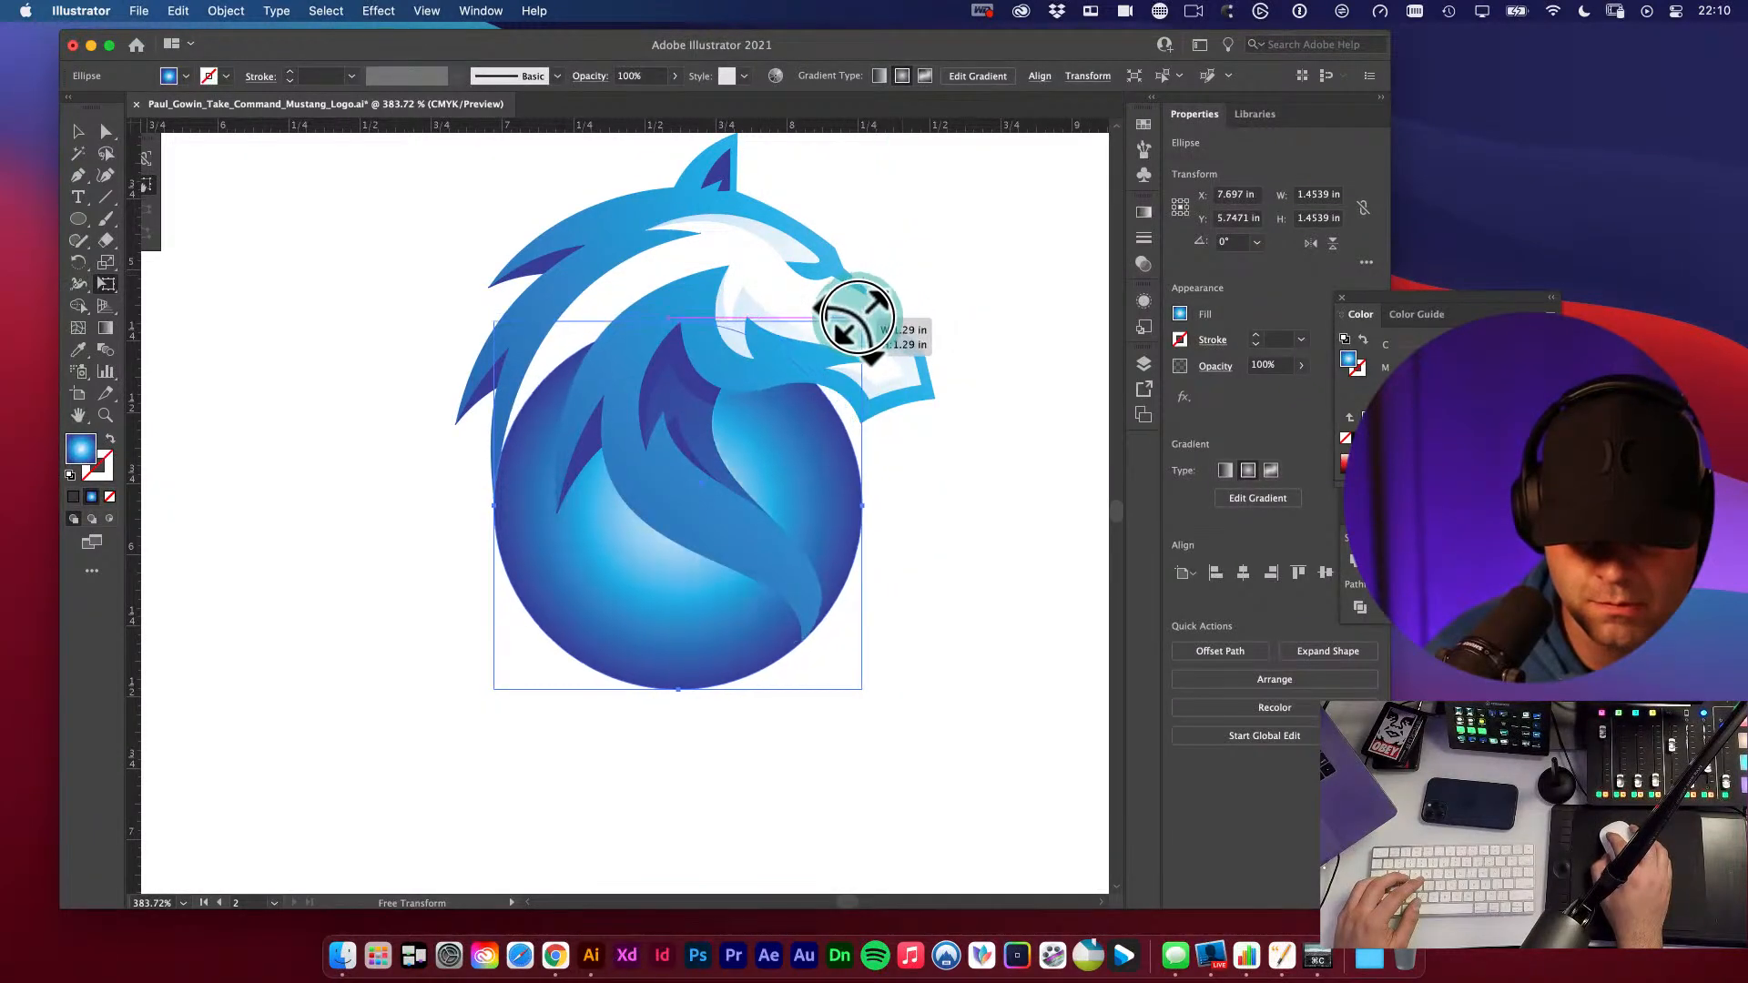
key("v")
left_click_drag(813, 483, 770, 464)
- Align the circle's outer edge with the tip of the horse's mane
left_click_drag(523, 439, 722, 504)
left_click_drag(596, 385, 973, 519)
key("v")
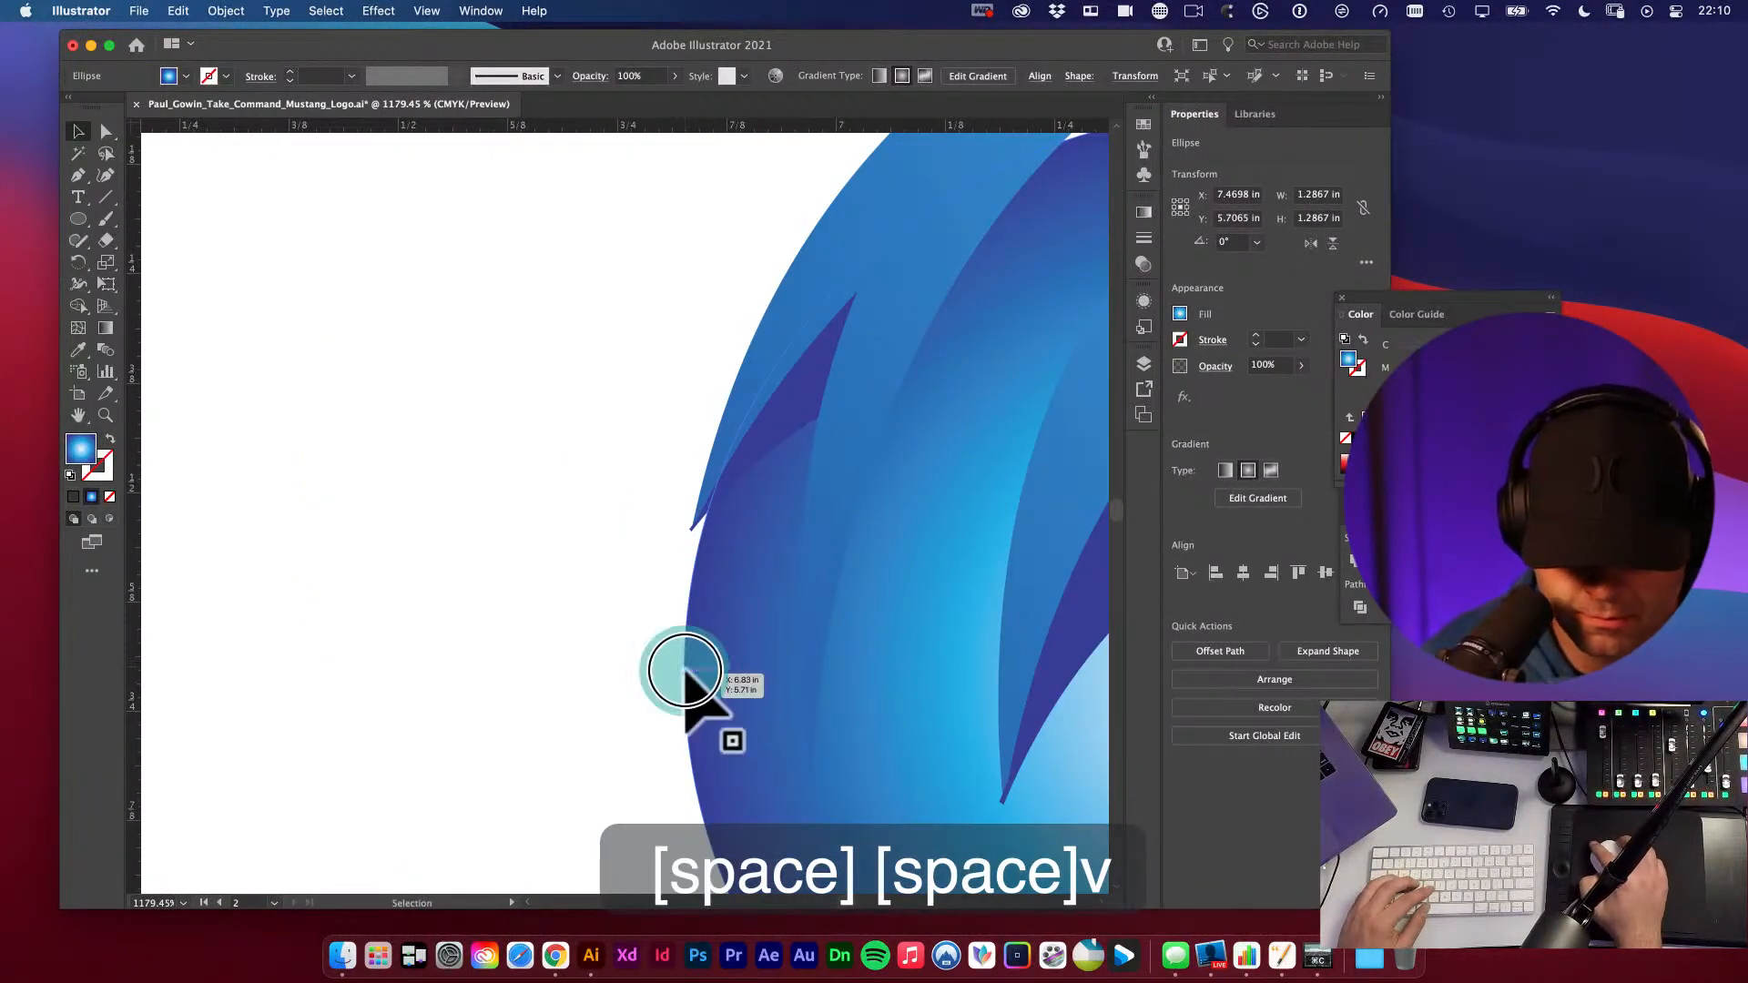
left_click_drag(685, 671, 690, 530)
left_click(692, 496, "alt+super")
left_click(693, 482, "alt+super")
left_click(839, 484, "alt+super")
left_click(828, 488, "alt+super")
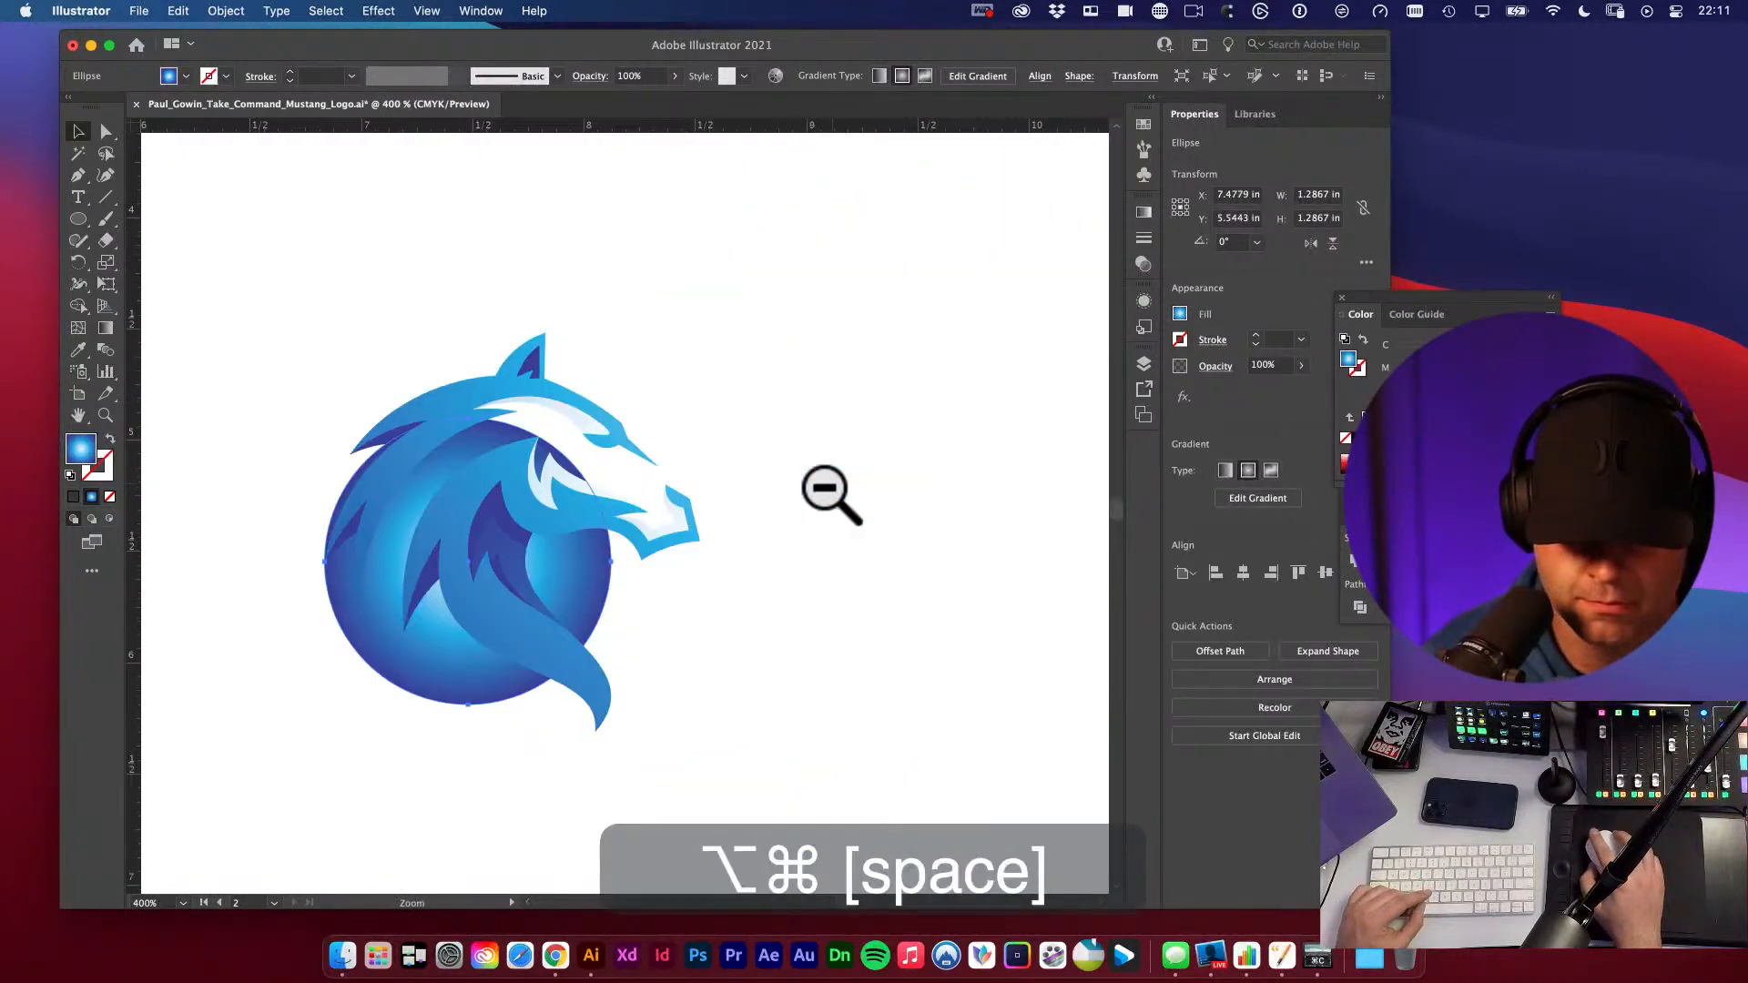
left_click(782, 579)
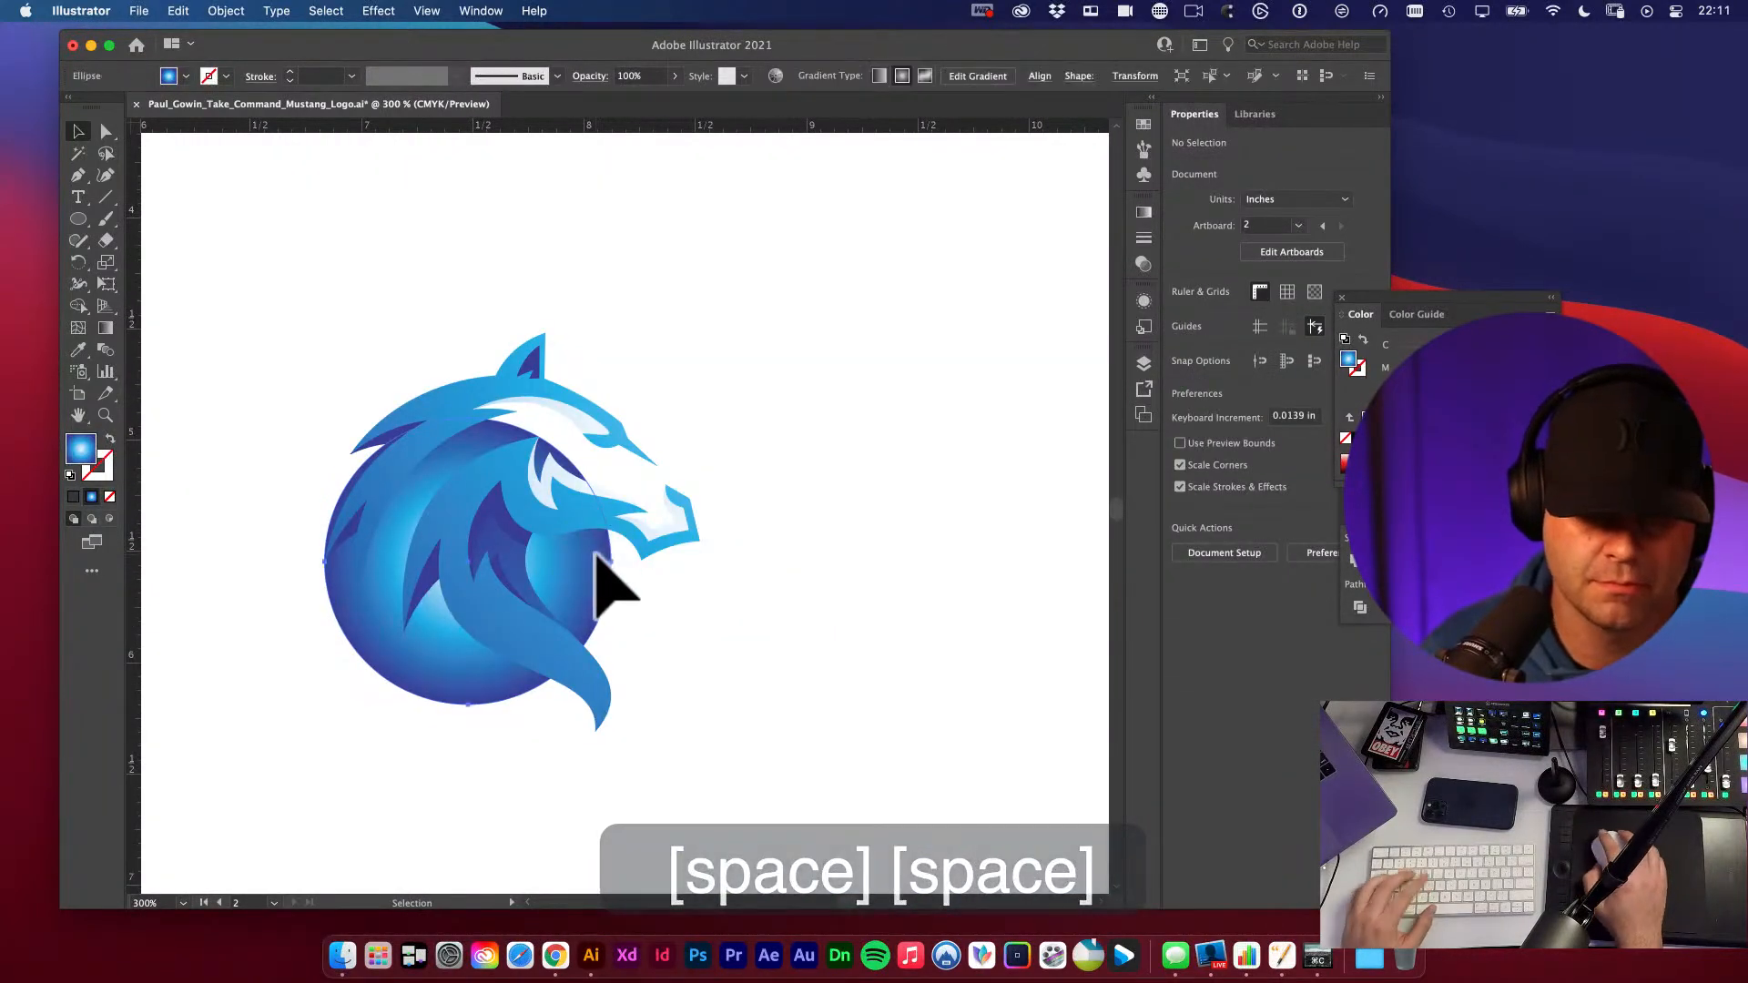
- Scale the circle down to about 1.07 in so it sits behind the mane and neck
left_click(552, 593)
key("e")
key("v")
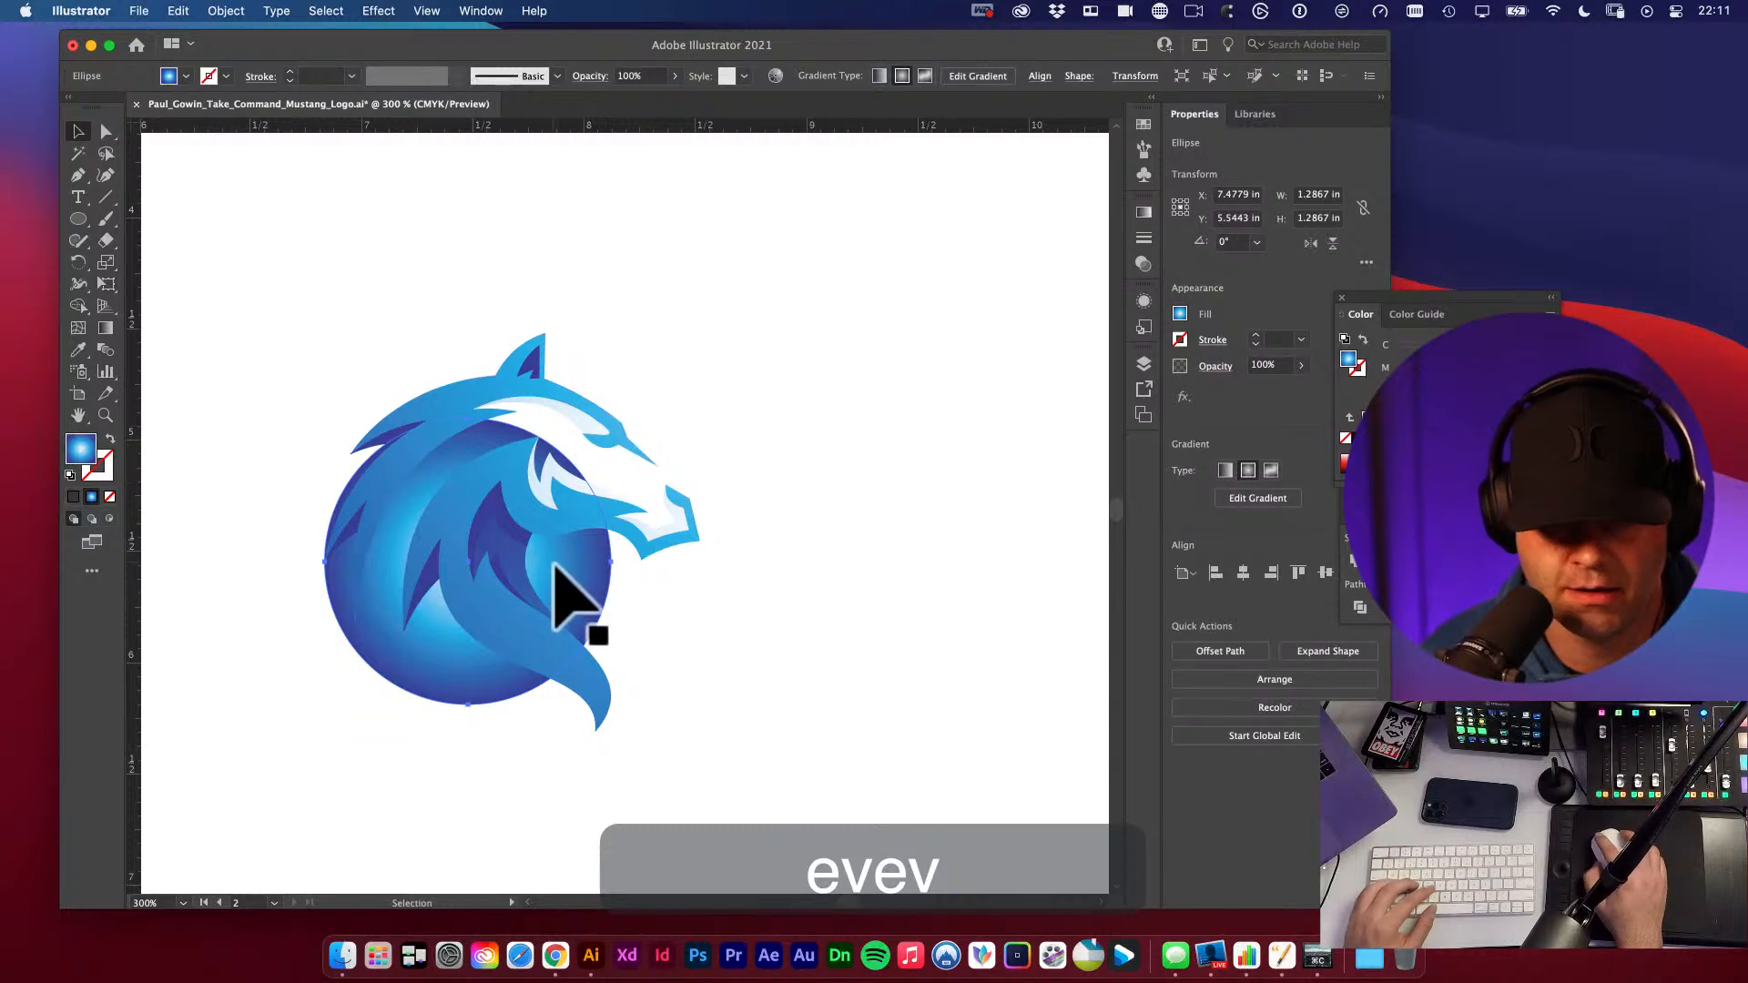
key("v")
key("e")
left_click_drag(608, 419, 562, 462)
key("v")
left_click(782, 623)
- Review the circle-backed horse head alongside the other three logo lockups
key("space")
left_click_drag(795, 620, 842, 470)
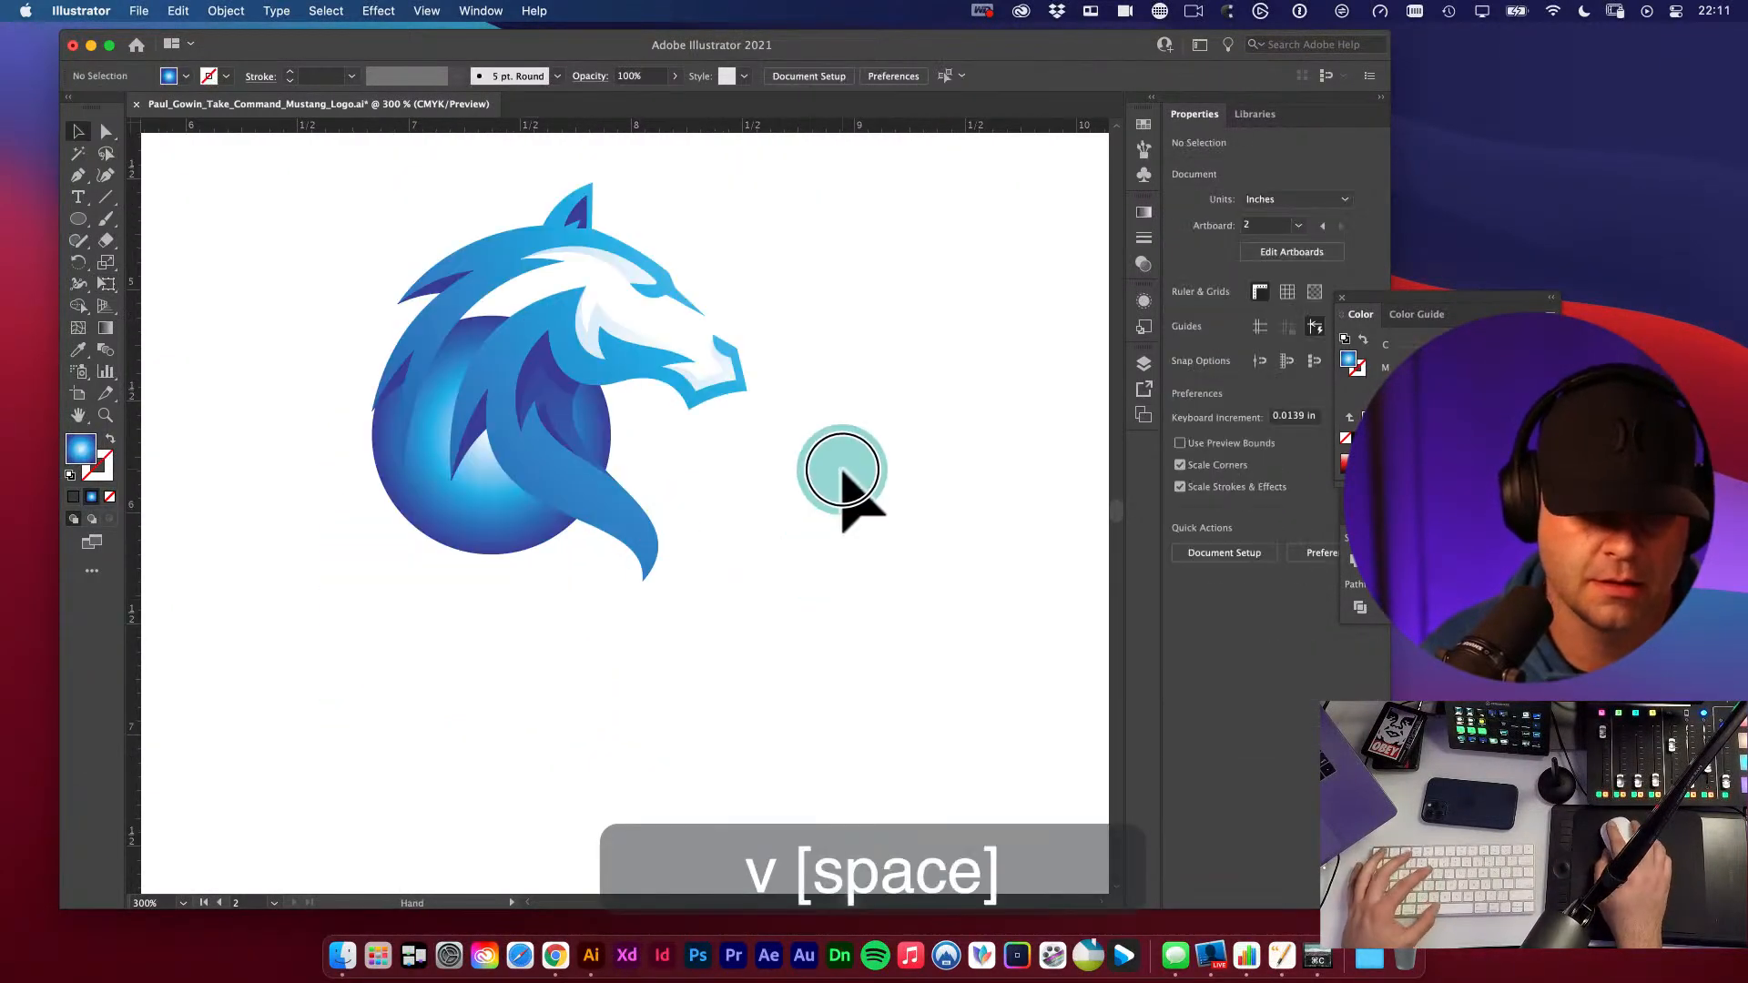
key("alt+super+space")
left_click(715, 483, "alt+super")
left_click(716, 485, "alt+super")
left_click(642, 541, "alt+super")
key("space")
left_click_drag(496, 557, 886, 589)
key("v")
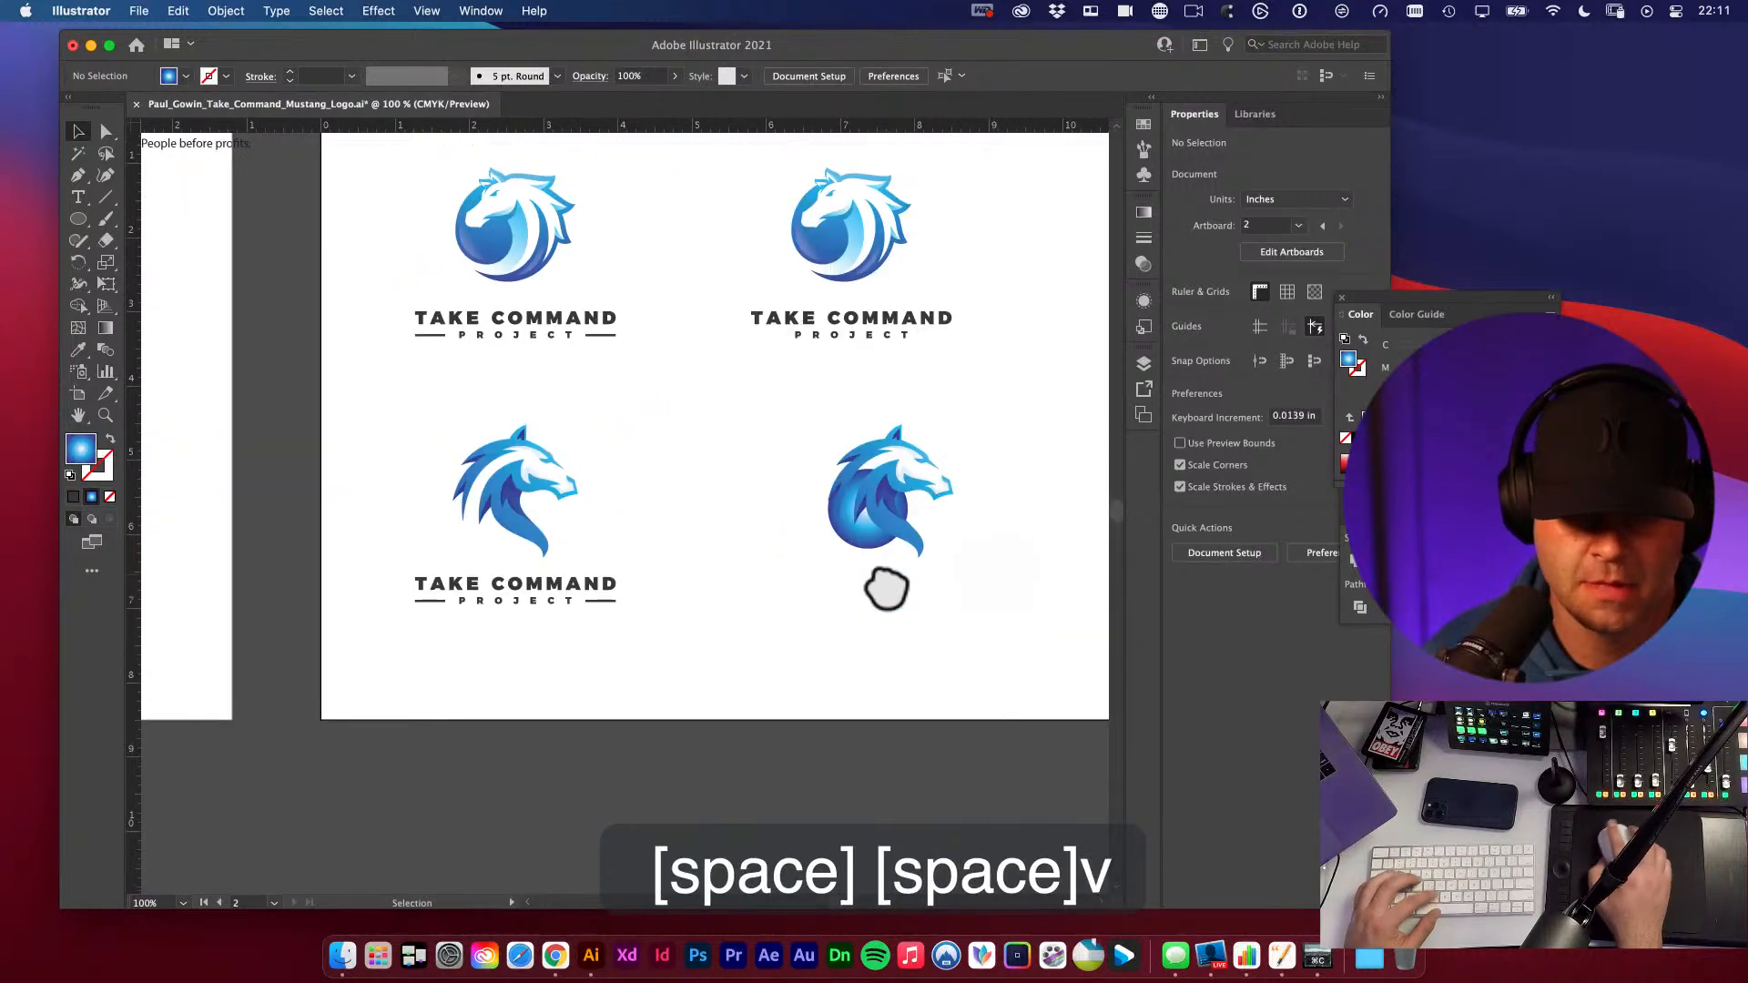
- Try redrawing the circle's gradient diagonally across the shape, and undo the change
key("a")
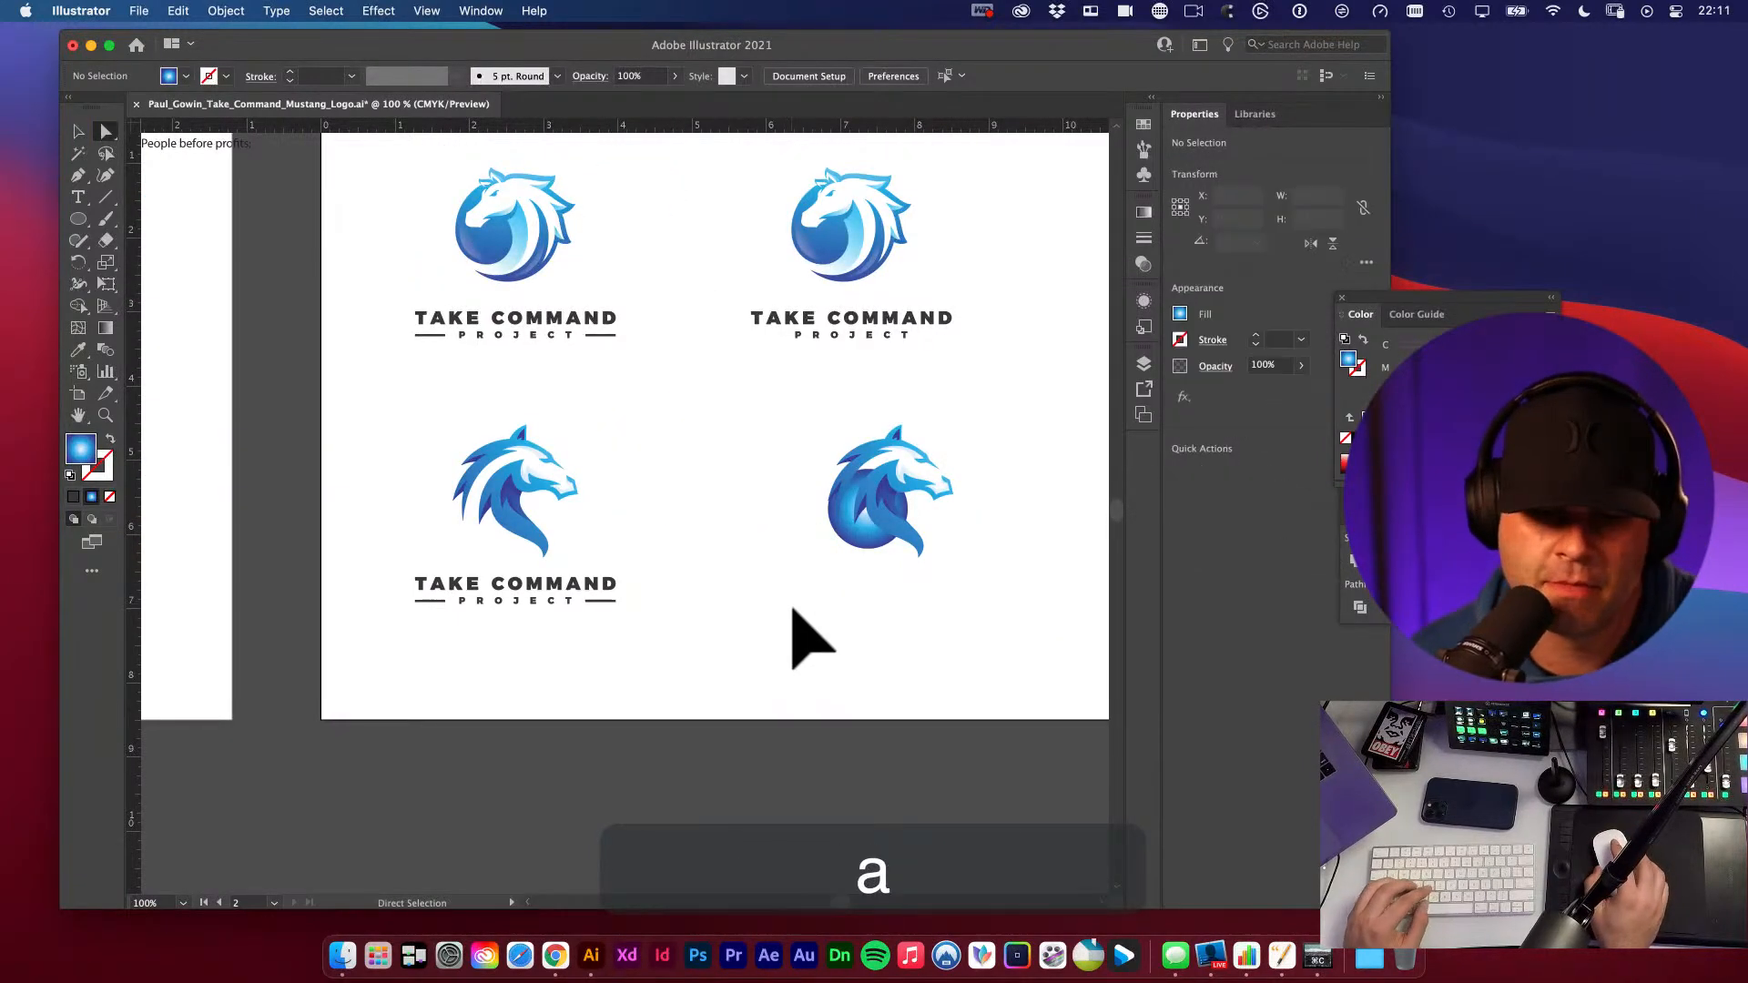
key("super+space")
left_click(1028, 590)
key("a")
key("v")
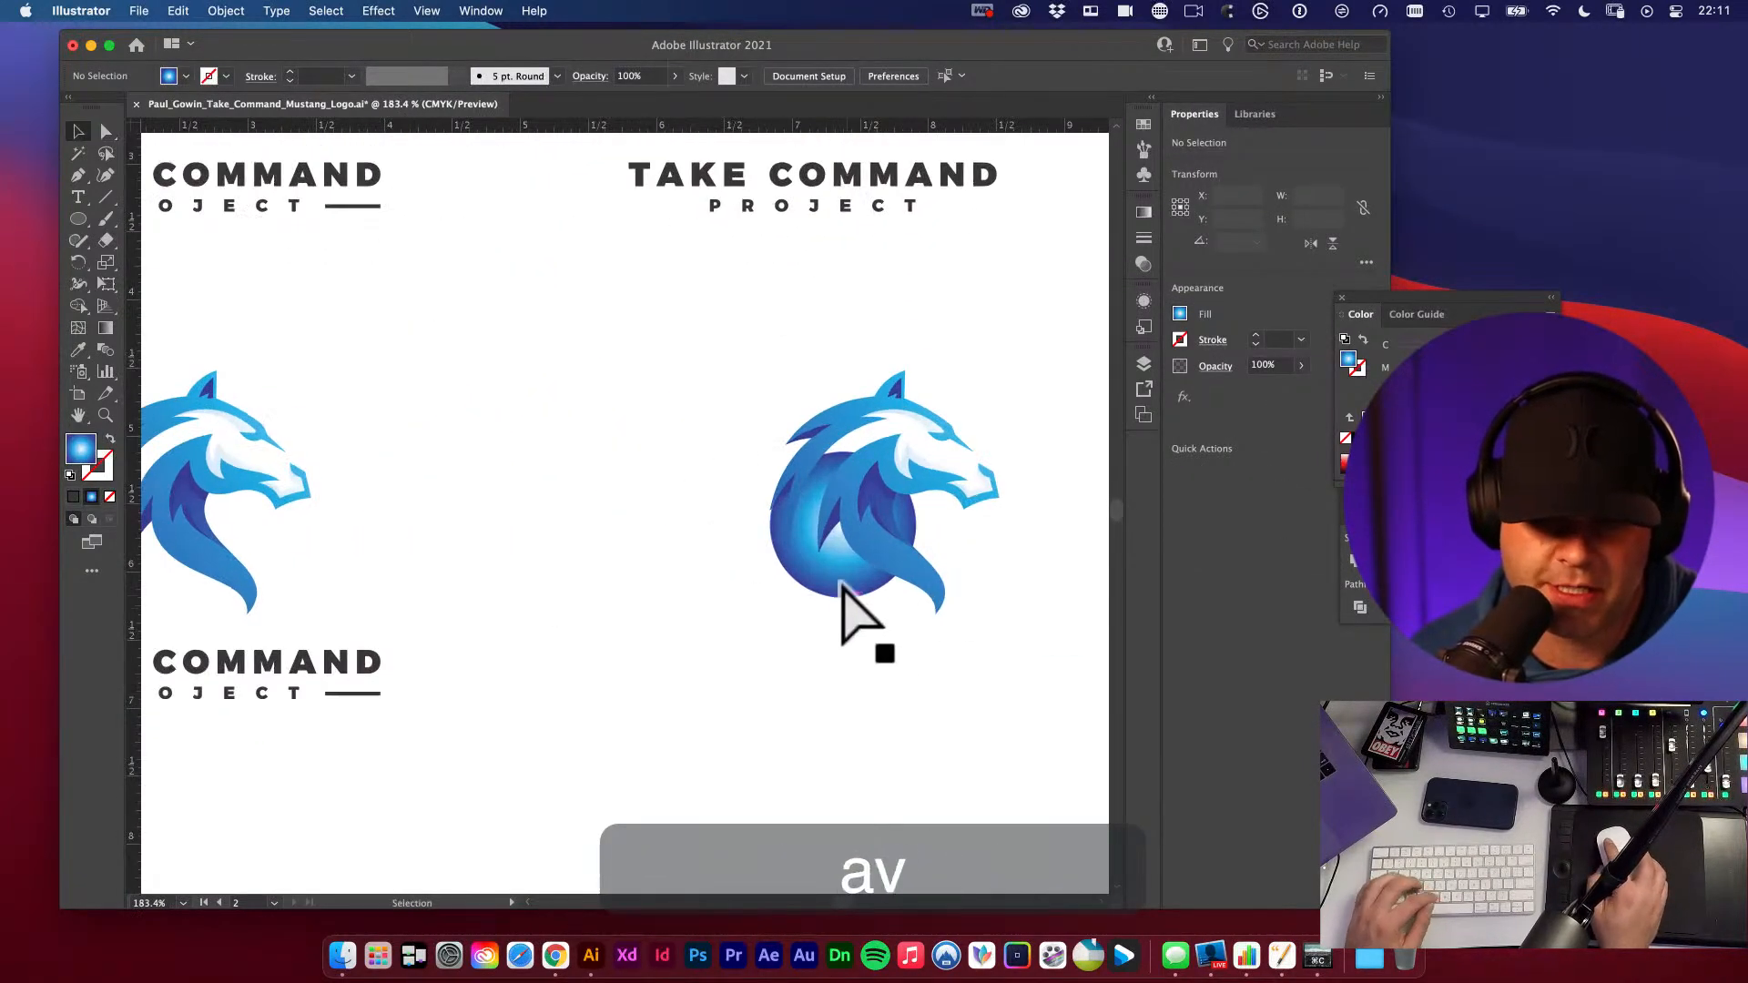
left_click(843, 585)
key("i")
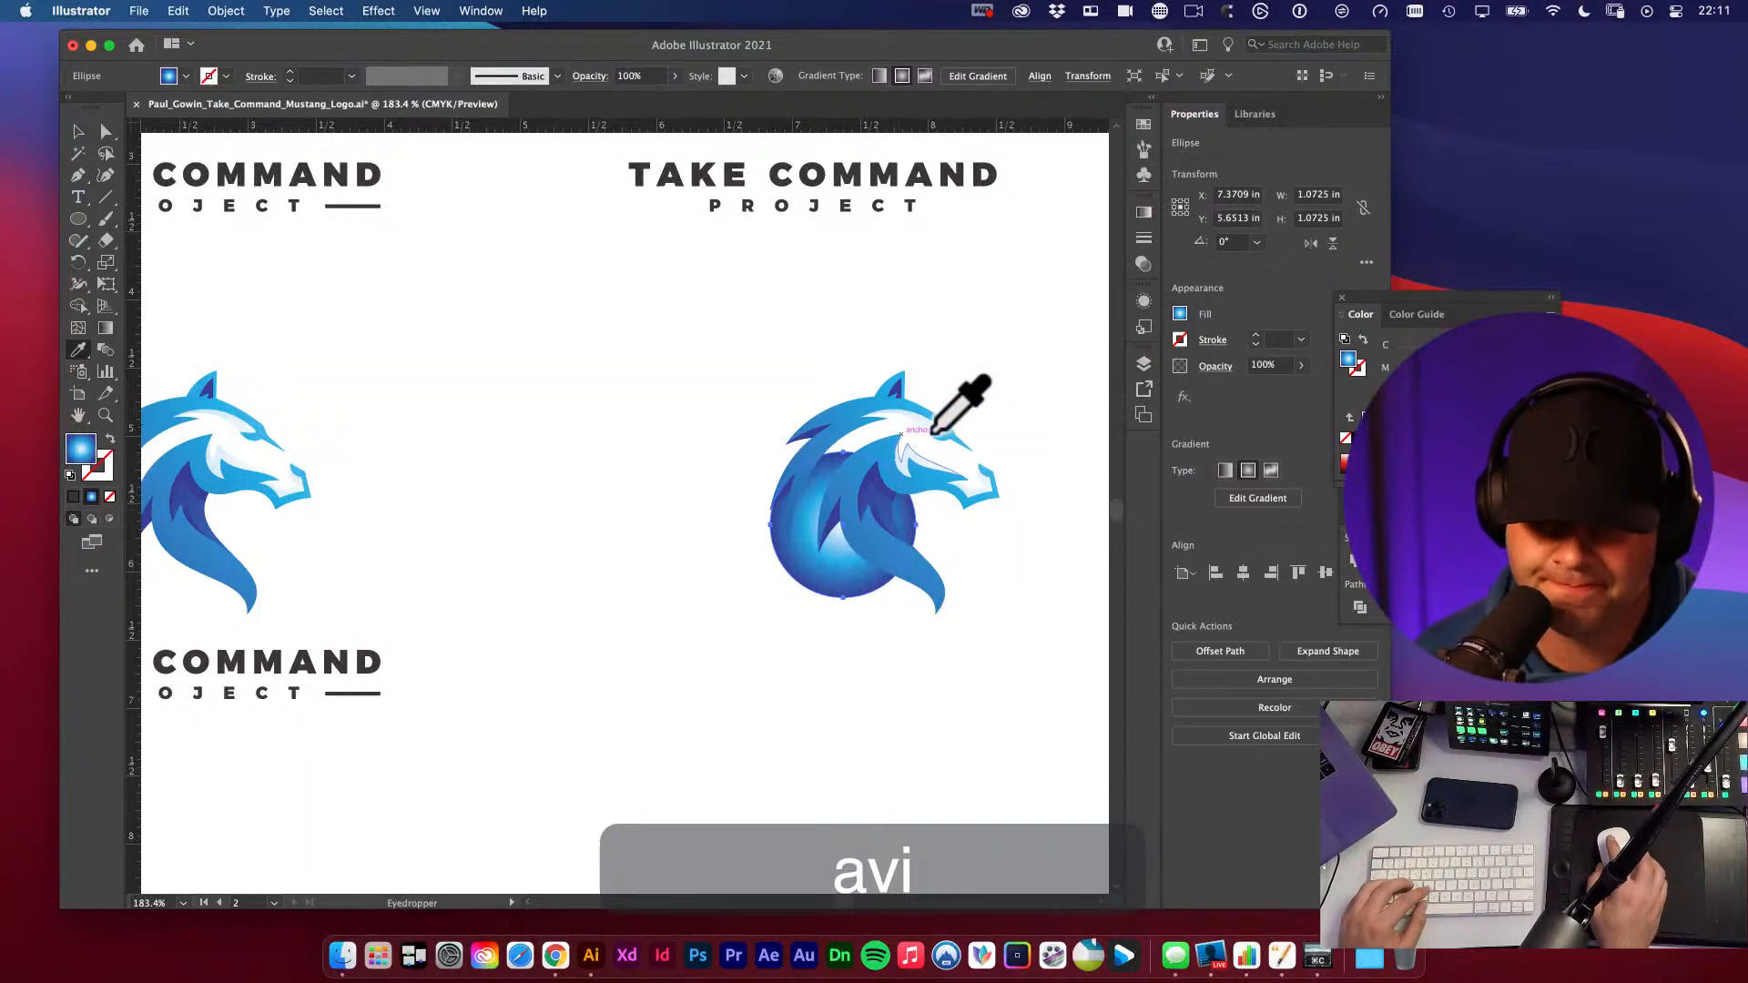
key("g")
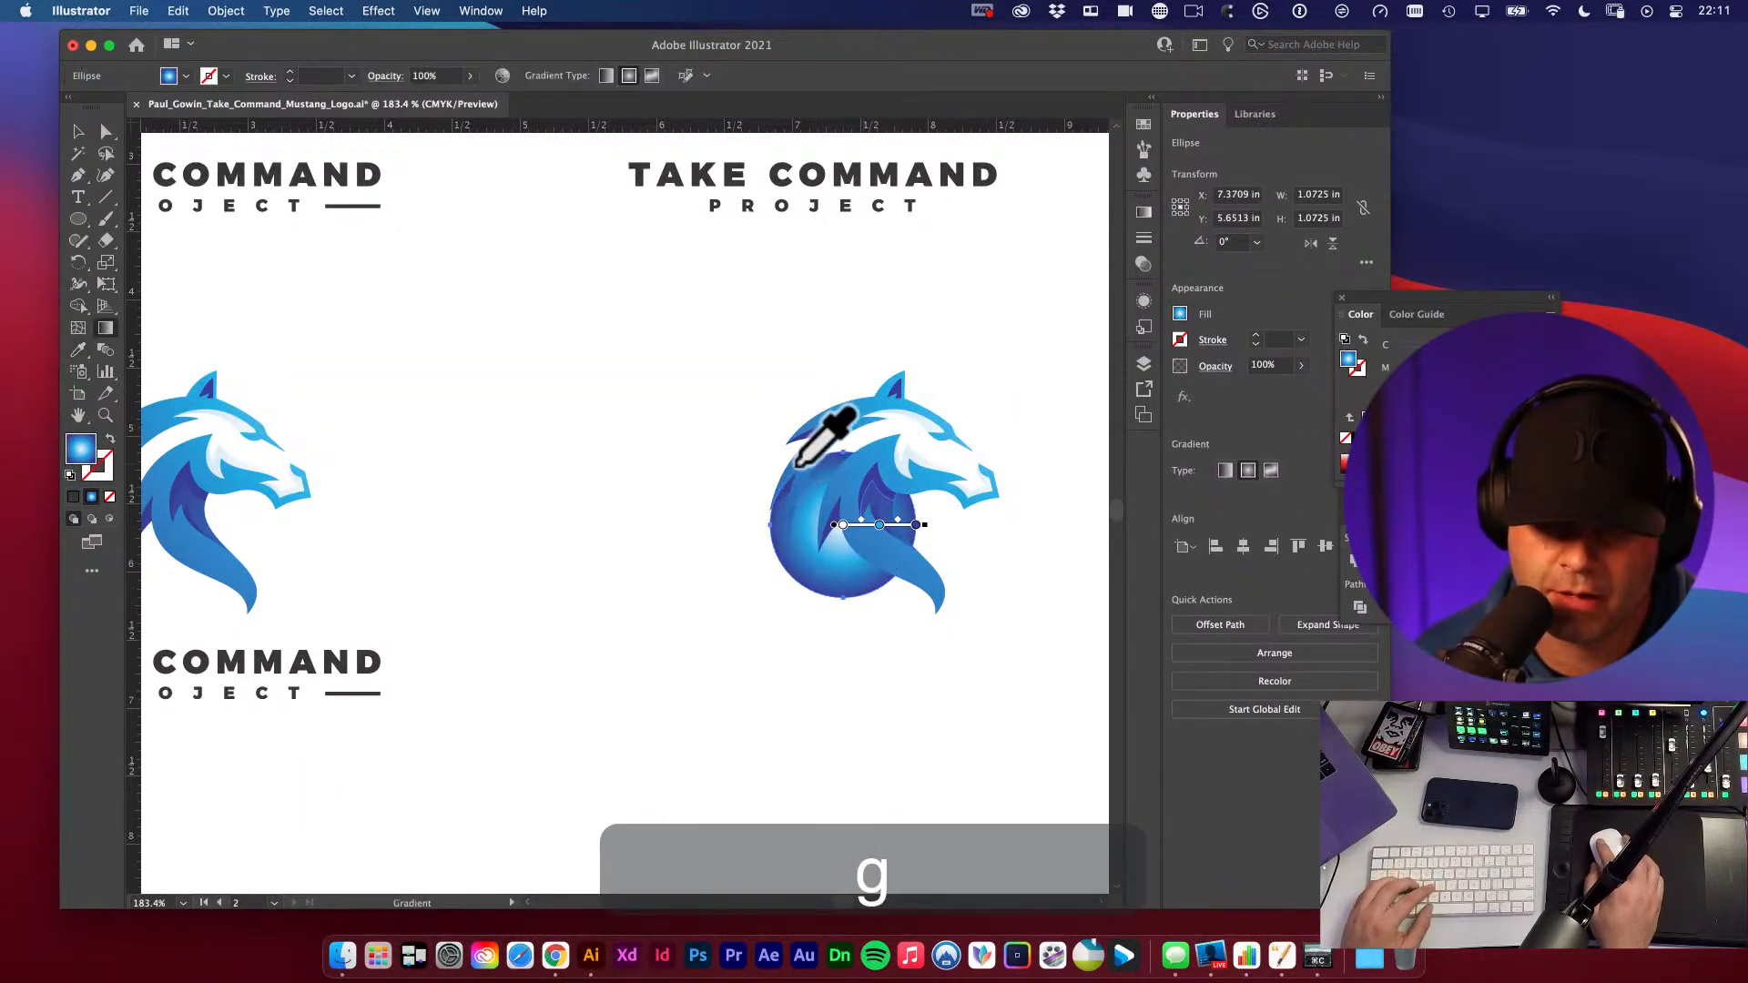
left_click_drag(816, 462, 929, 635)
key("d")
key("super+z")
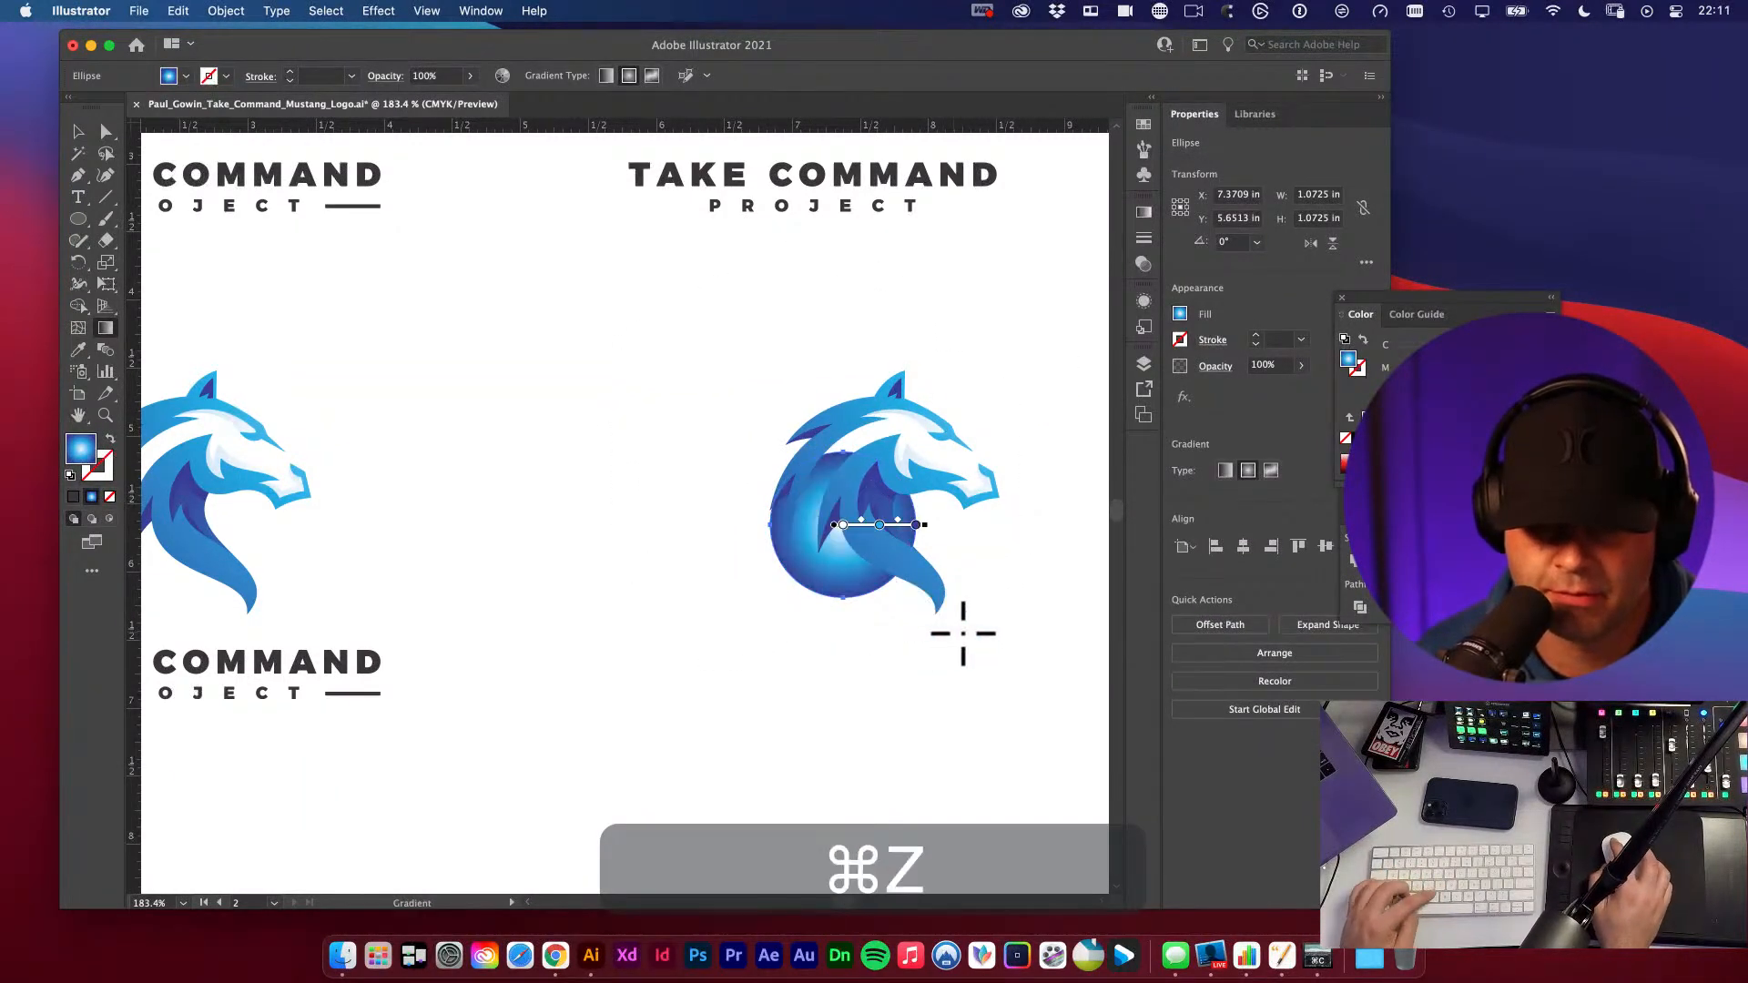
- Redraw the gradient of the circle behind the horse head diagonally from its upper left to its lower right
key("v")
left_click(960, 648)
key("space")
left_click(734, 578, "alt+super")
left_click(735, 578, "alt+super")
key("space")
left_click_drag(587, 551, 858, 660)
key("v")
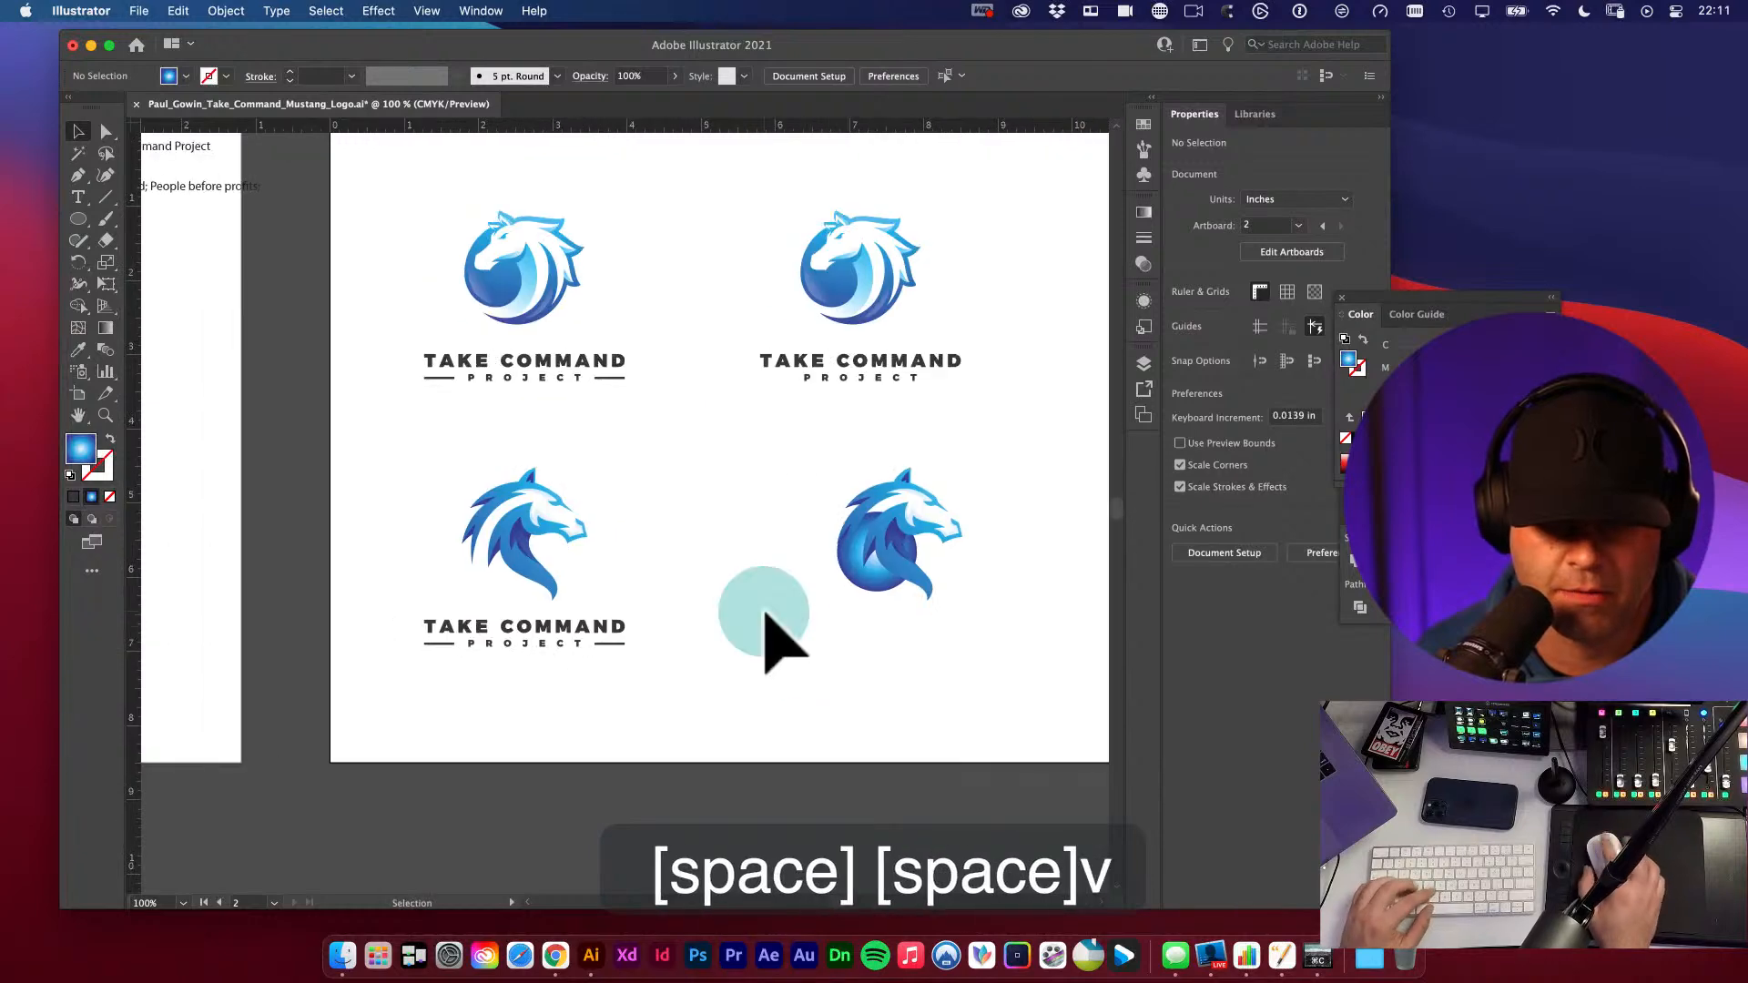
left_click(884, 601)
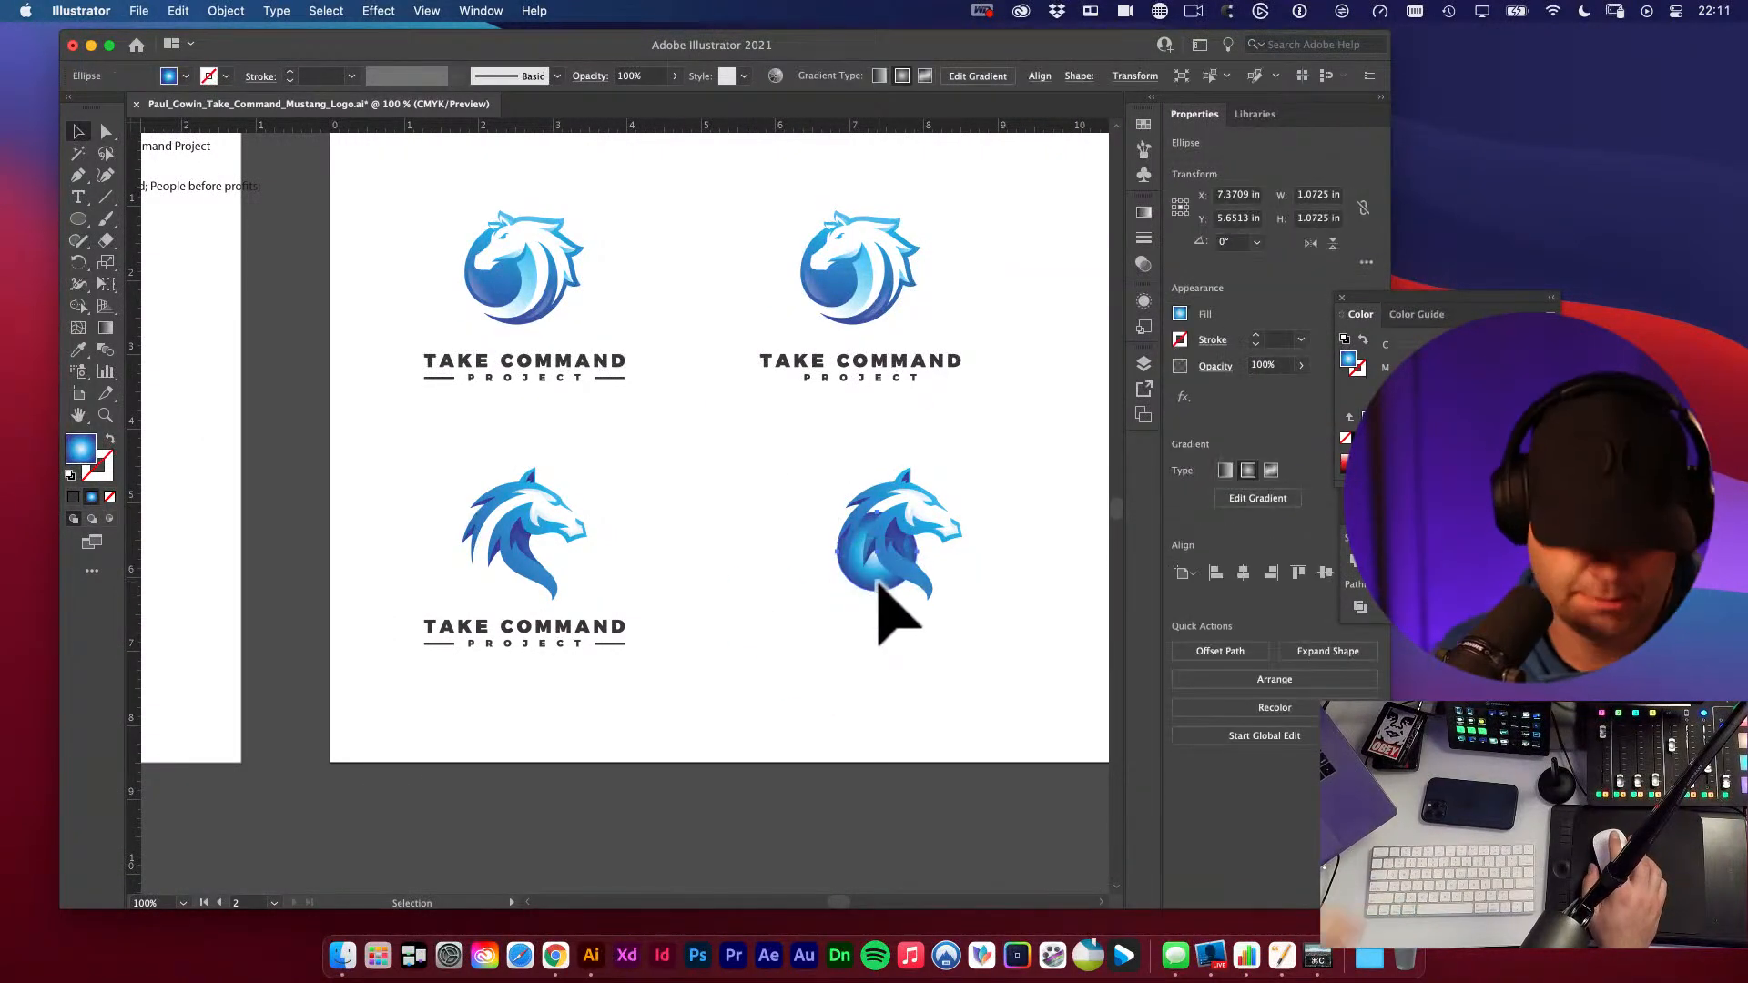
key("g")
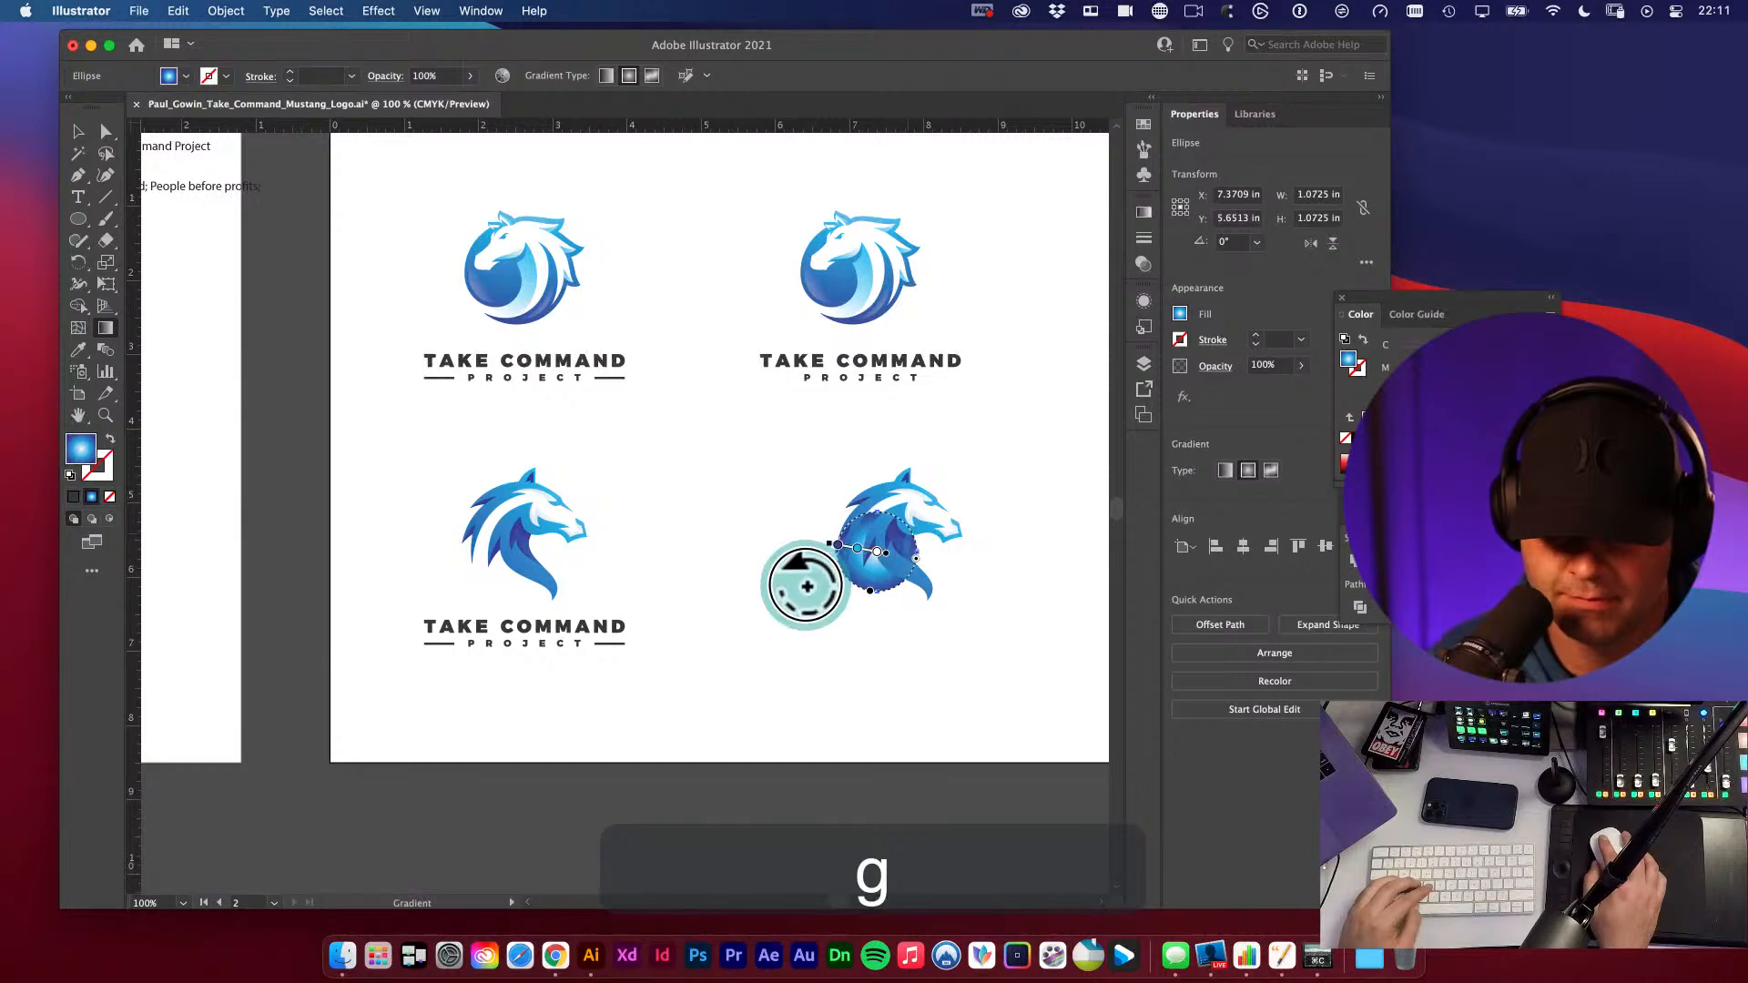
left_click_drag(804, 498, 915, 590)
- Delete the stray streaming-server URL pasted across the artboard
key("cmd+v")
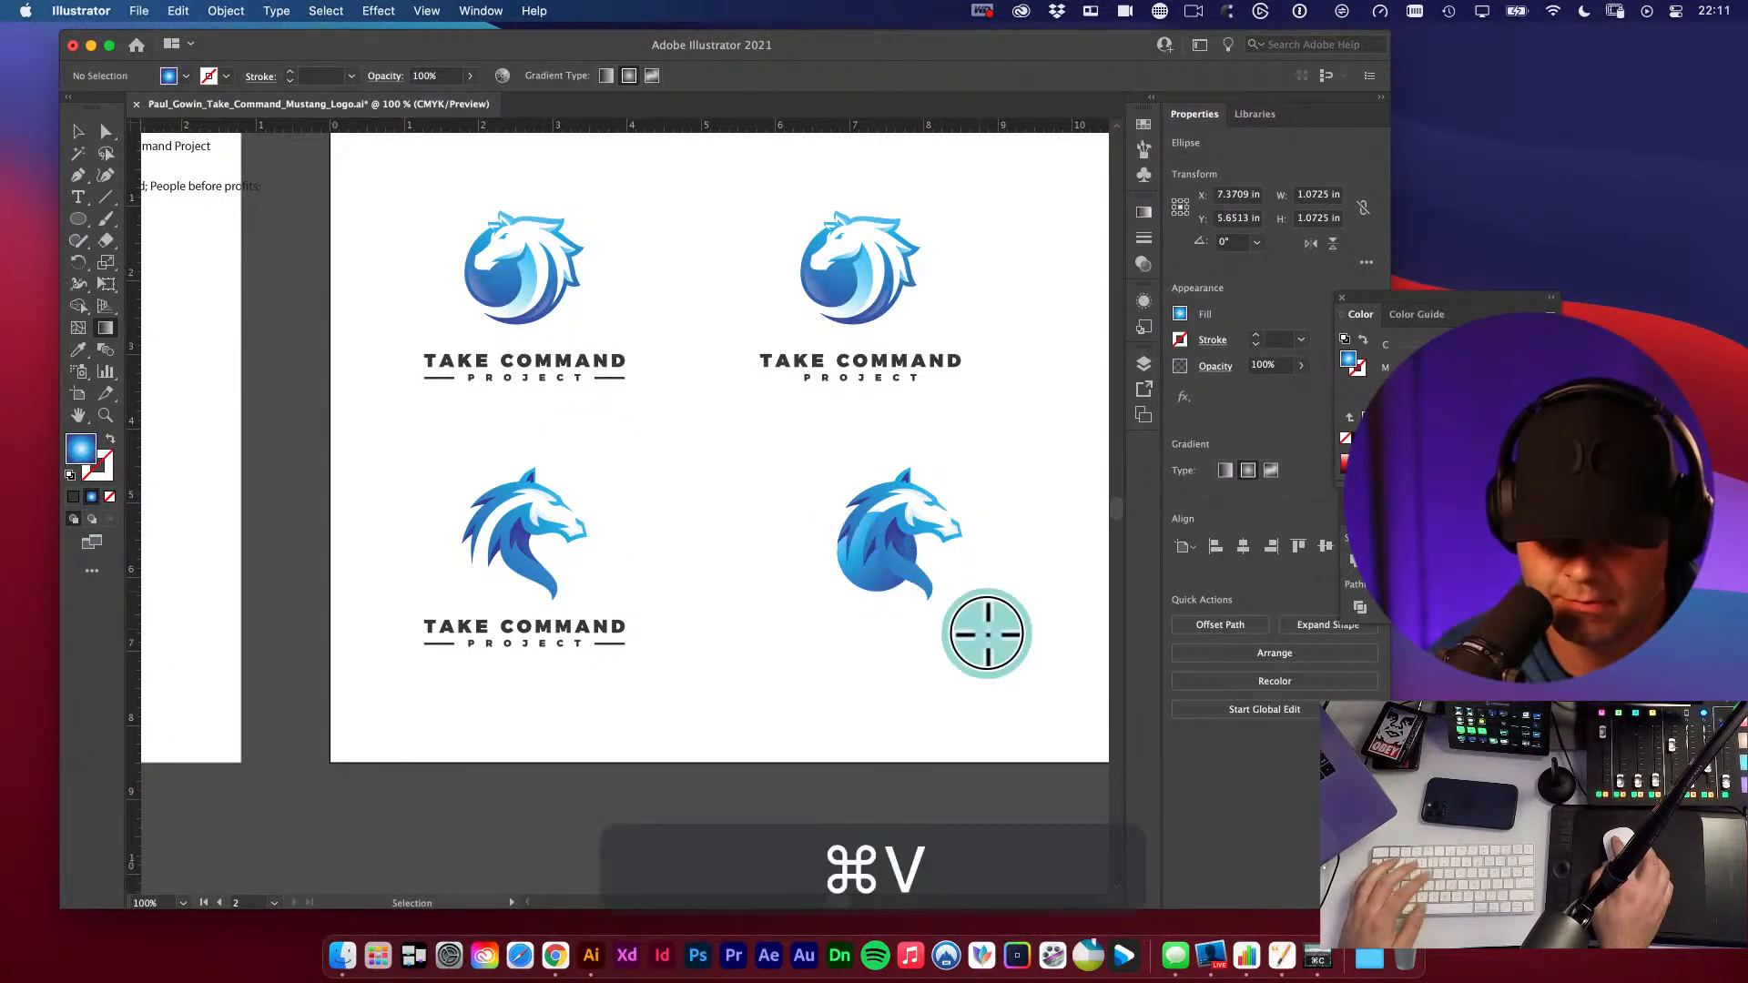
key("space")
key("v")
left_click(755, 504)
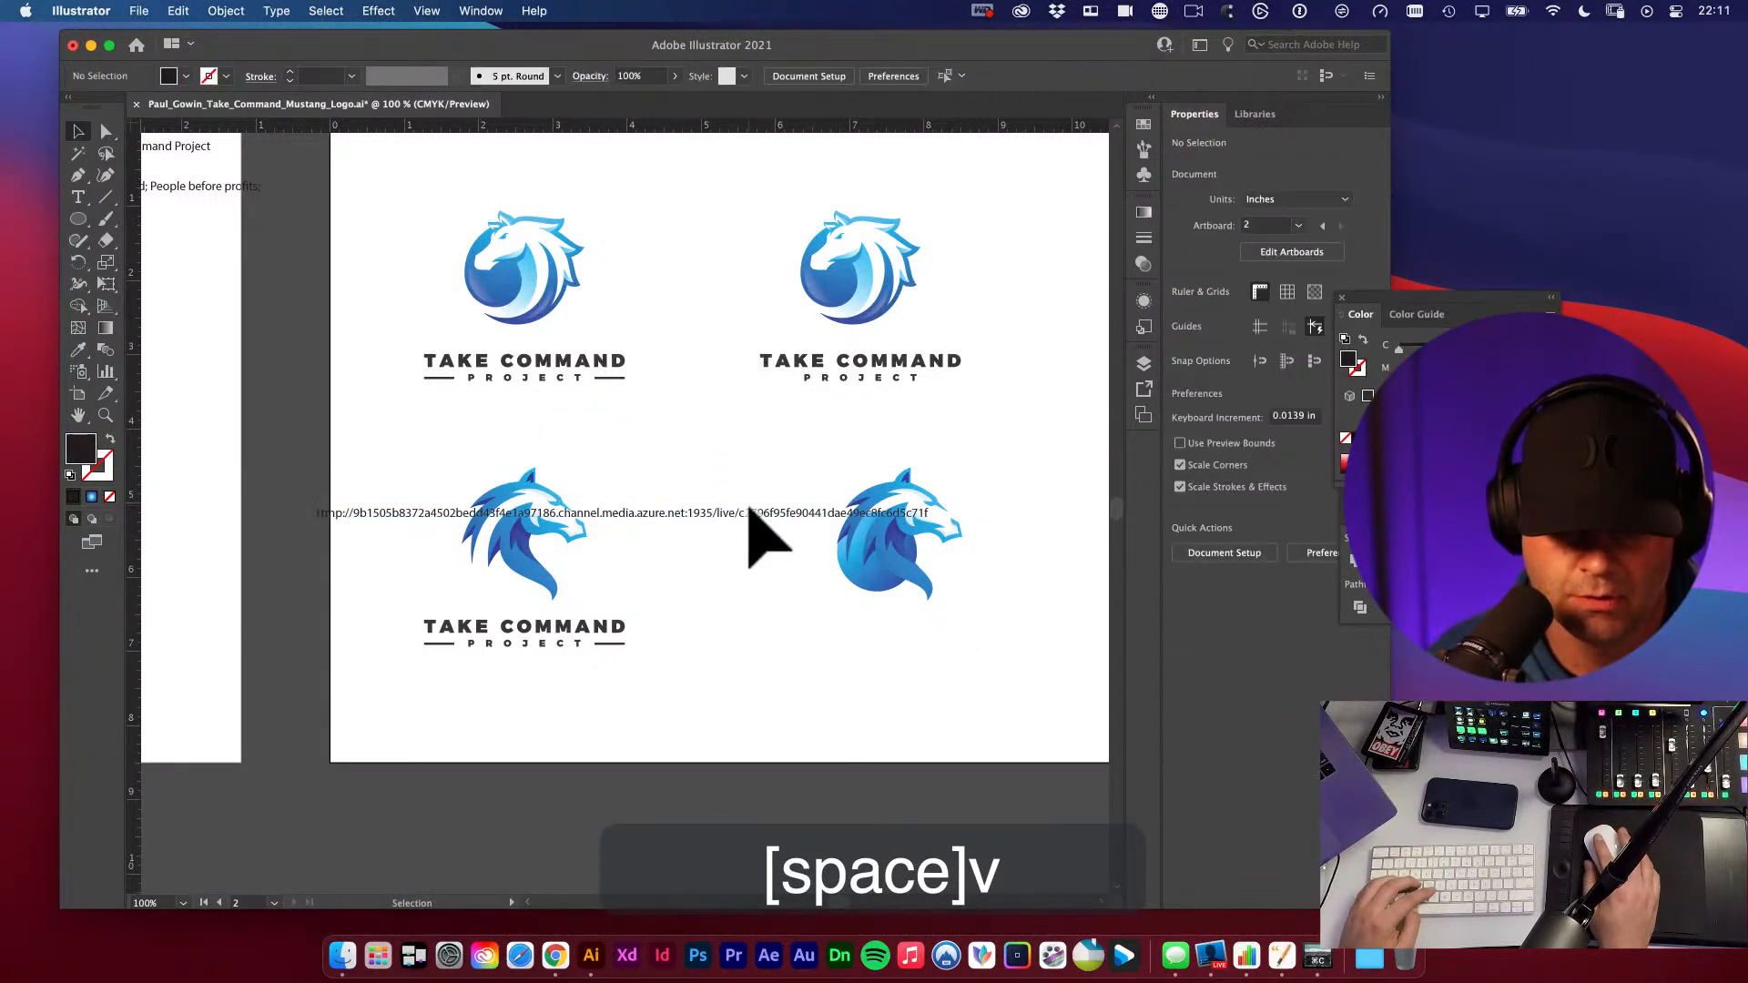
left_click(748, 512)
key("Delete")
key("v")
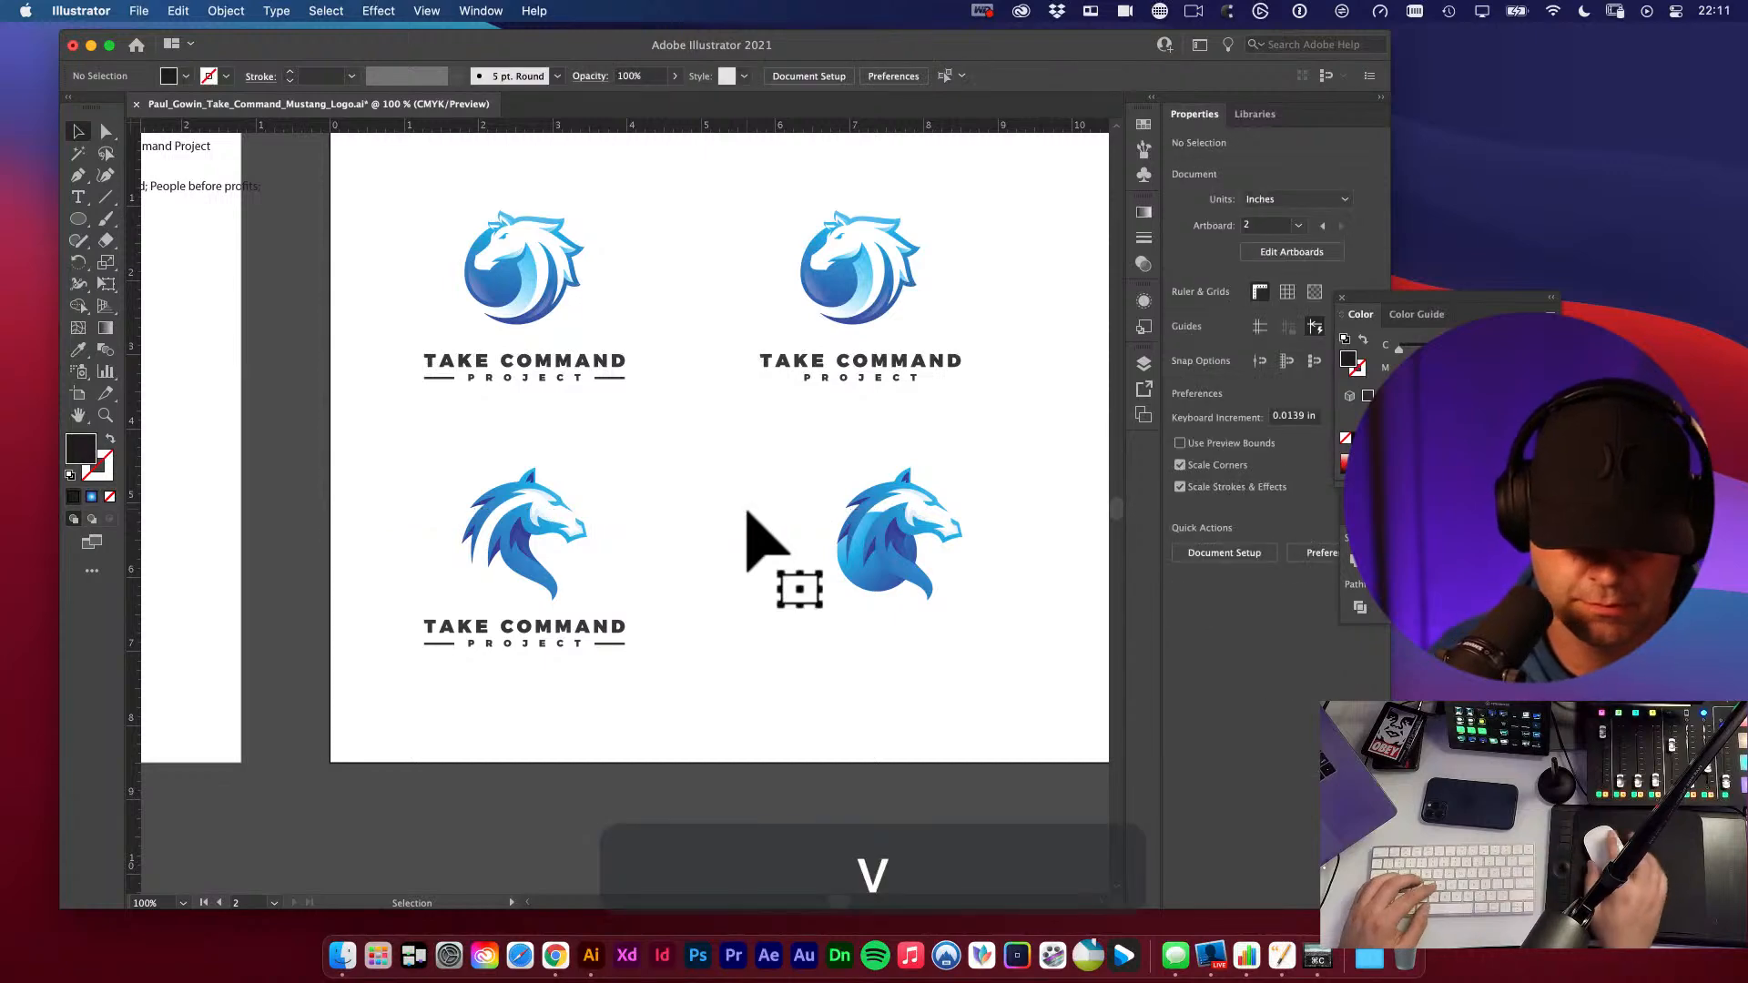
key("v")
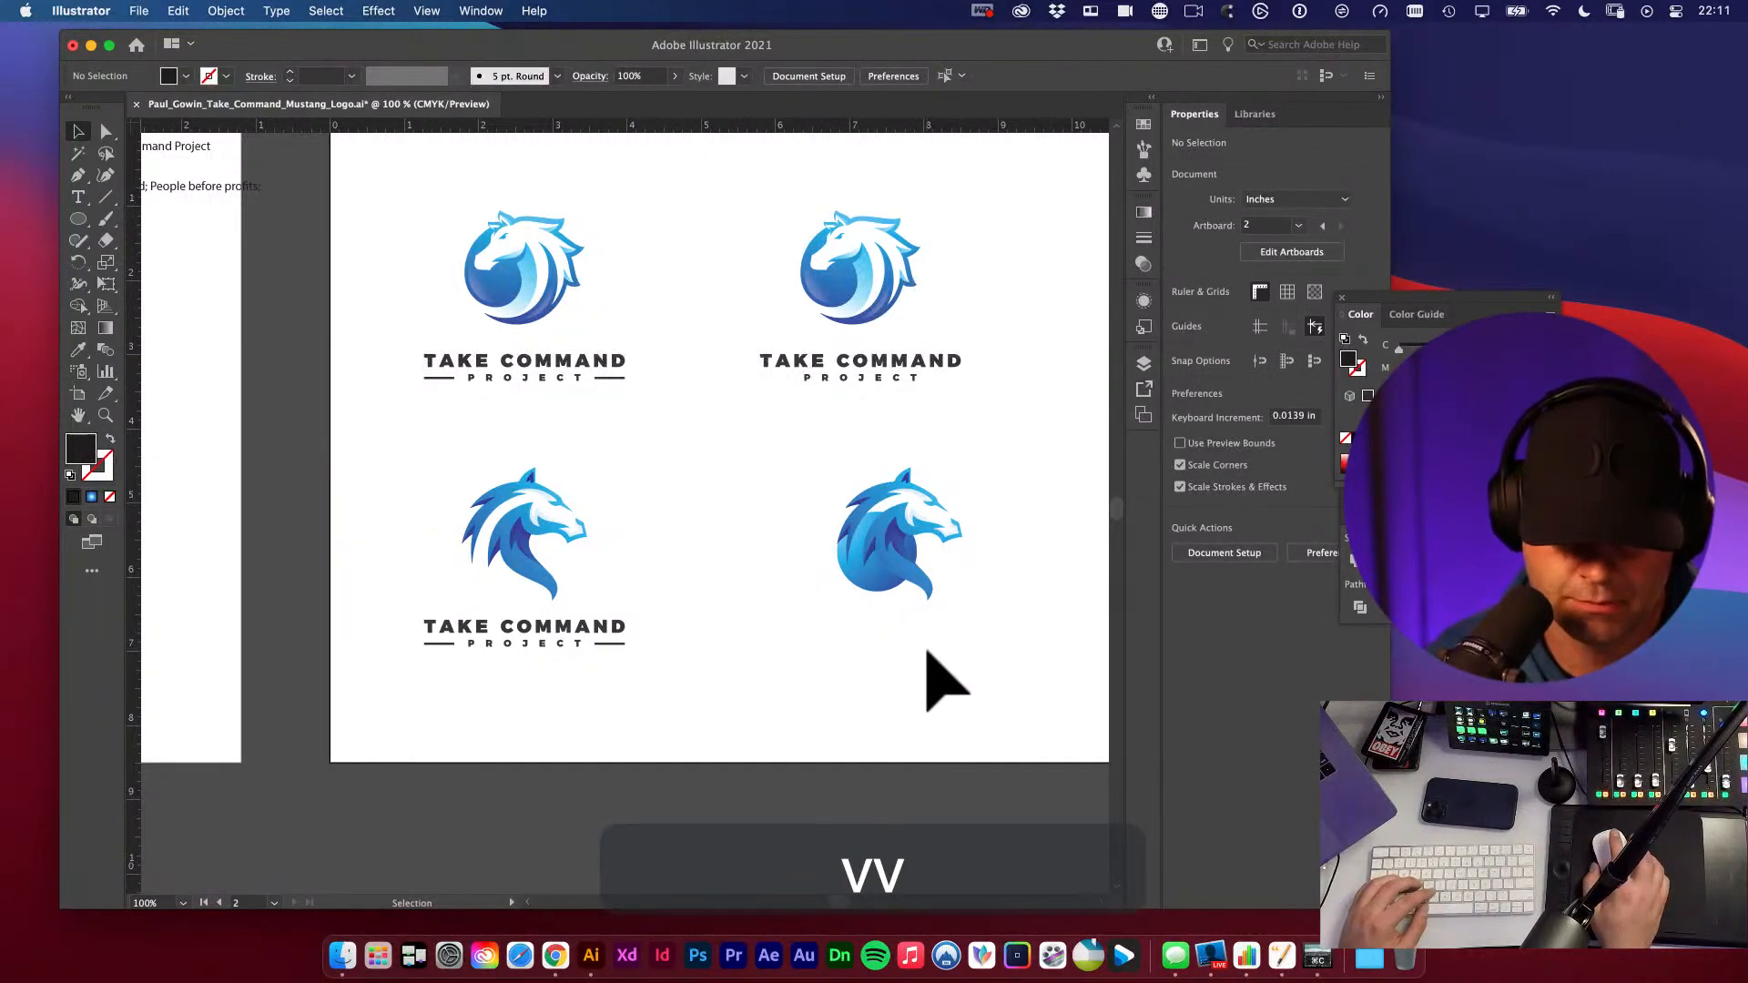
left_click(550, 635)
key("v")
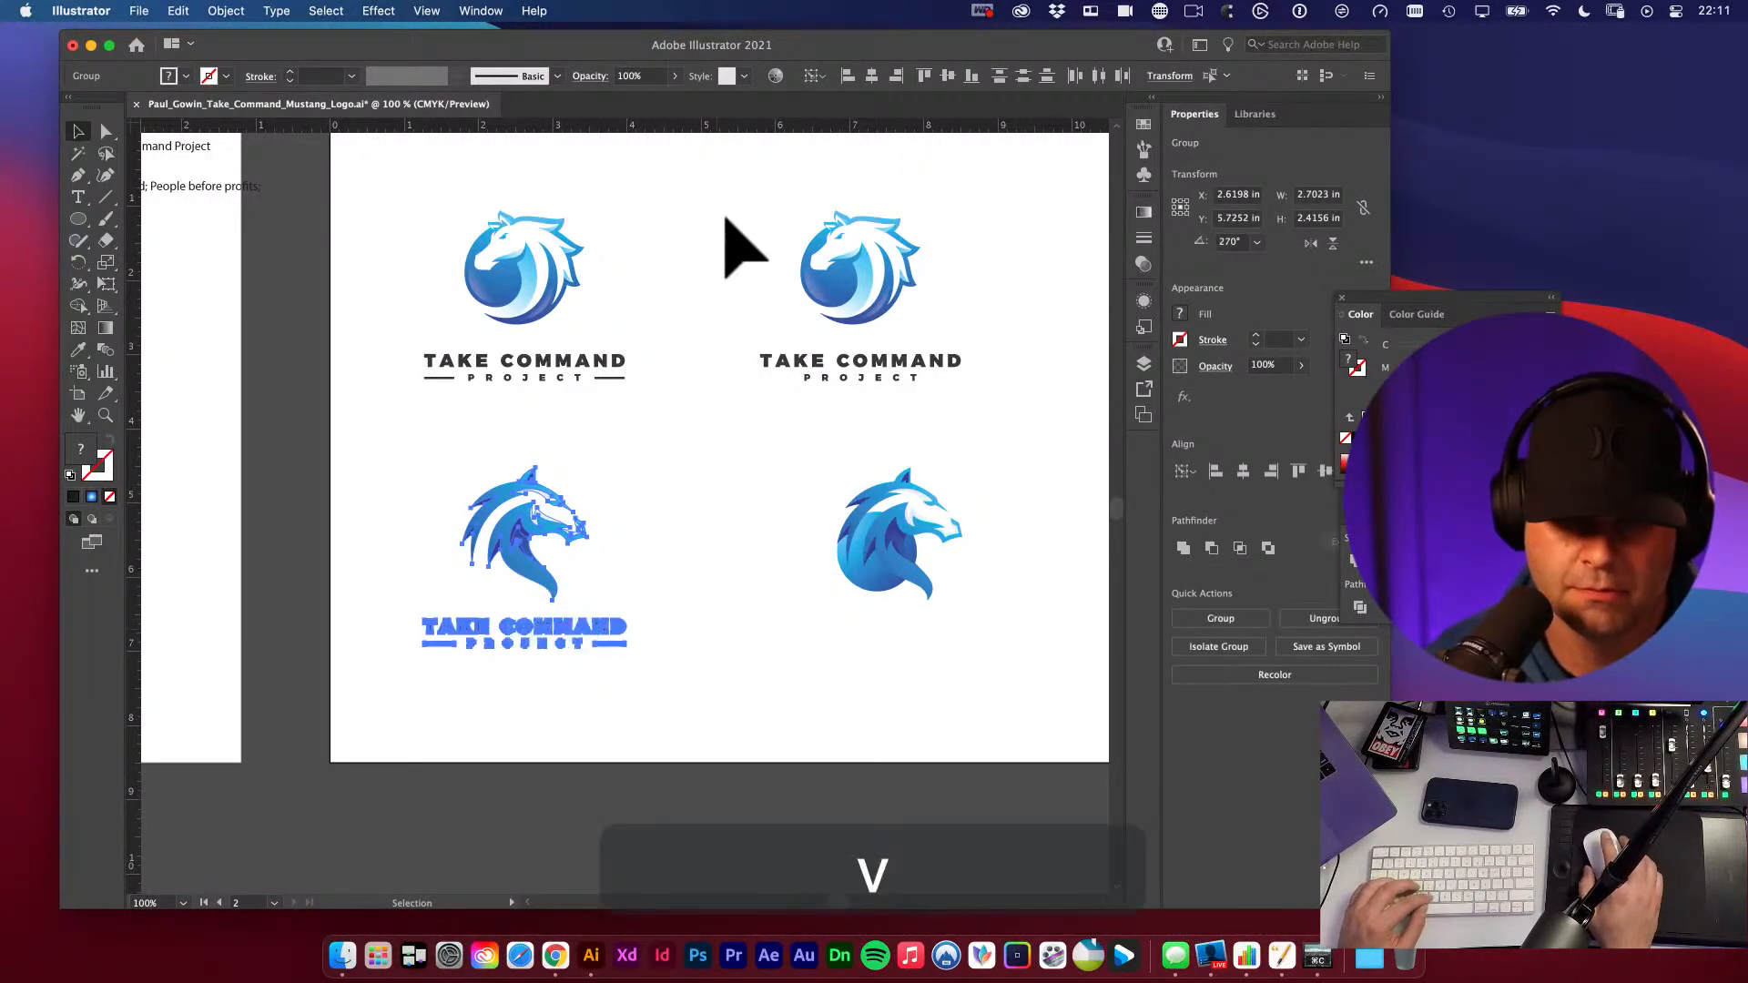
left_click(702, 522)
key("space")
left_click_drag(719, 608, 694, 585)
key("v")
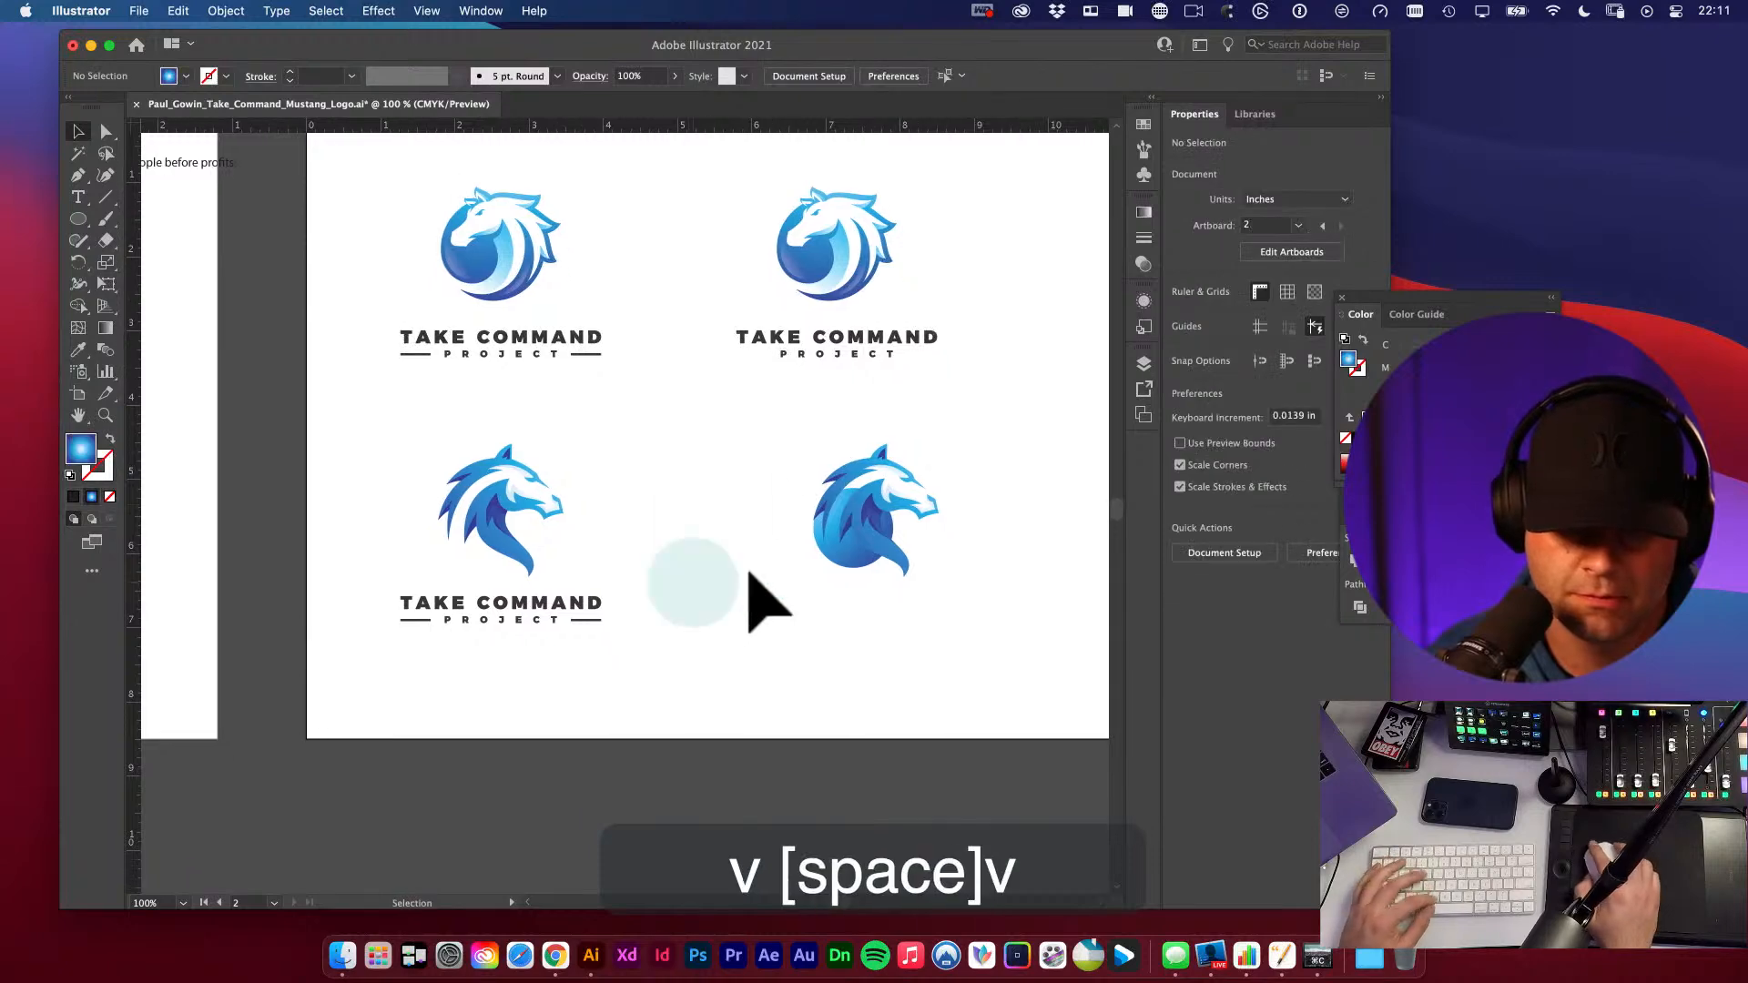
- Delete the circle-backed horse-head mark from the artboard
left_click_drag(758, 425, 1024, 618)
left_click(1021, 639)
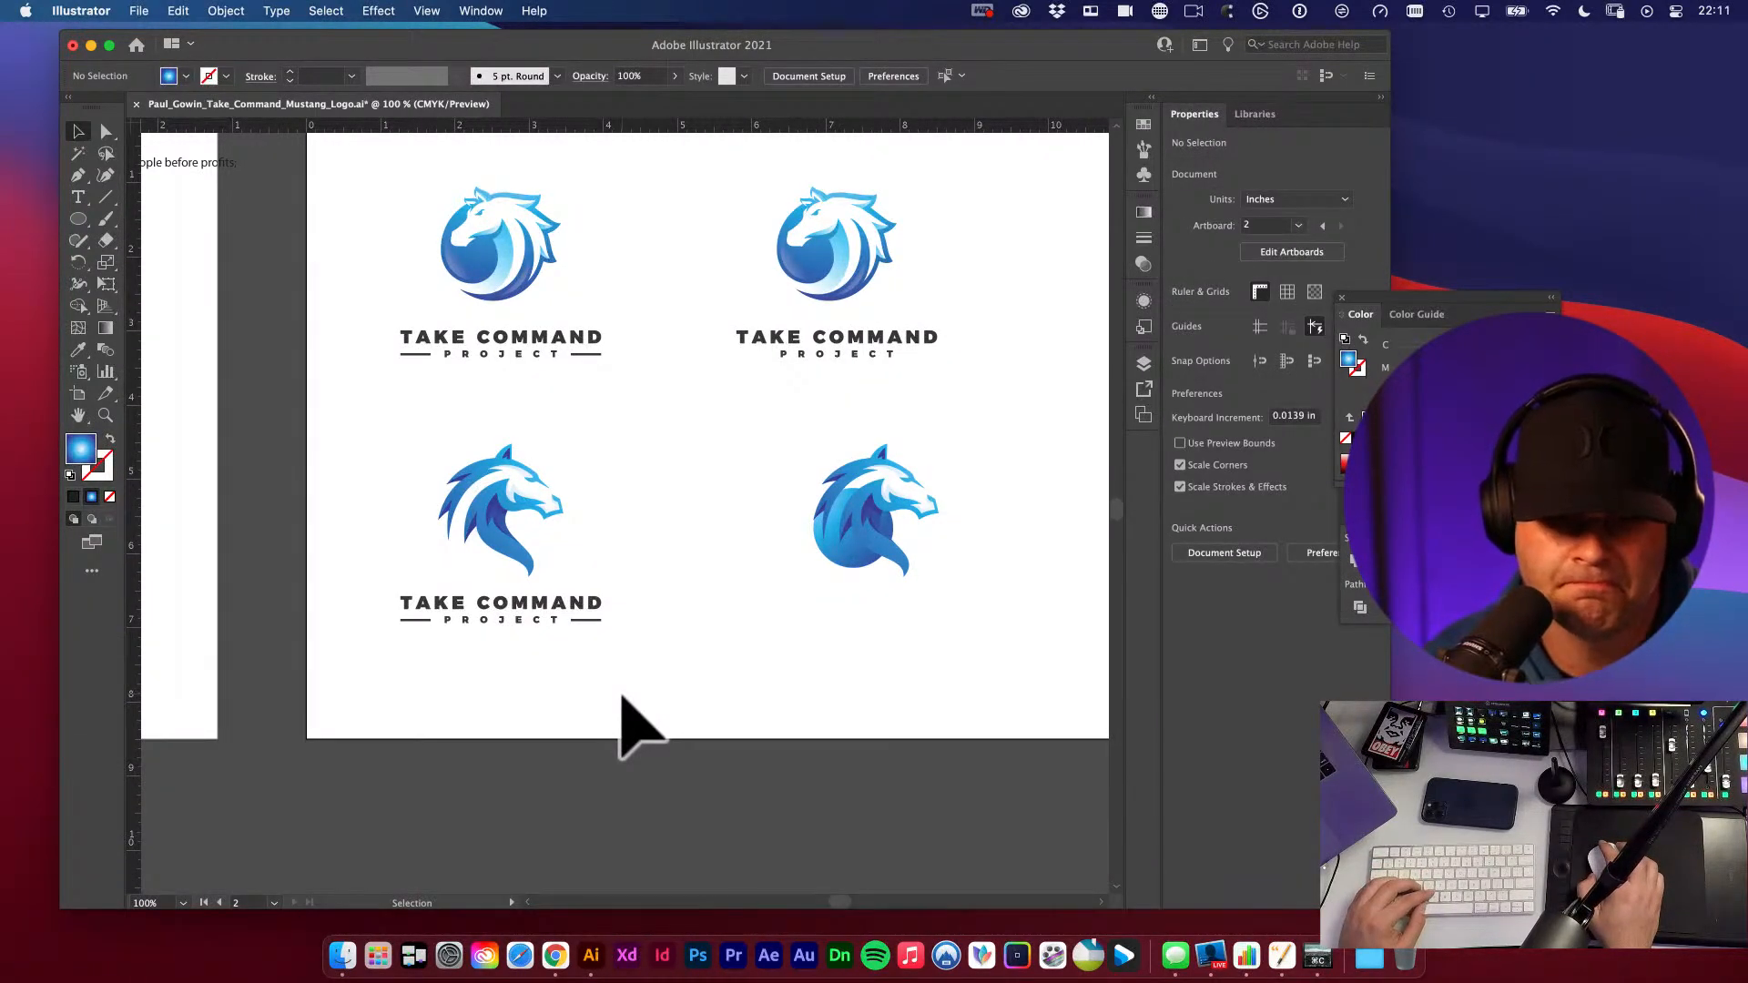
left_click_drag(772, 433, 970, 566)
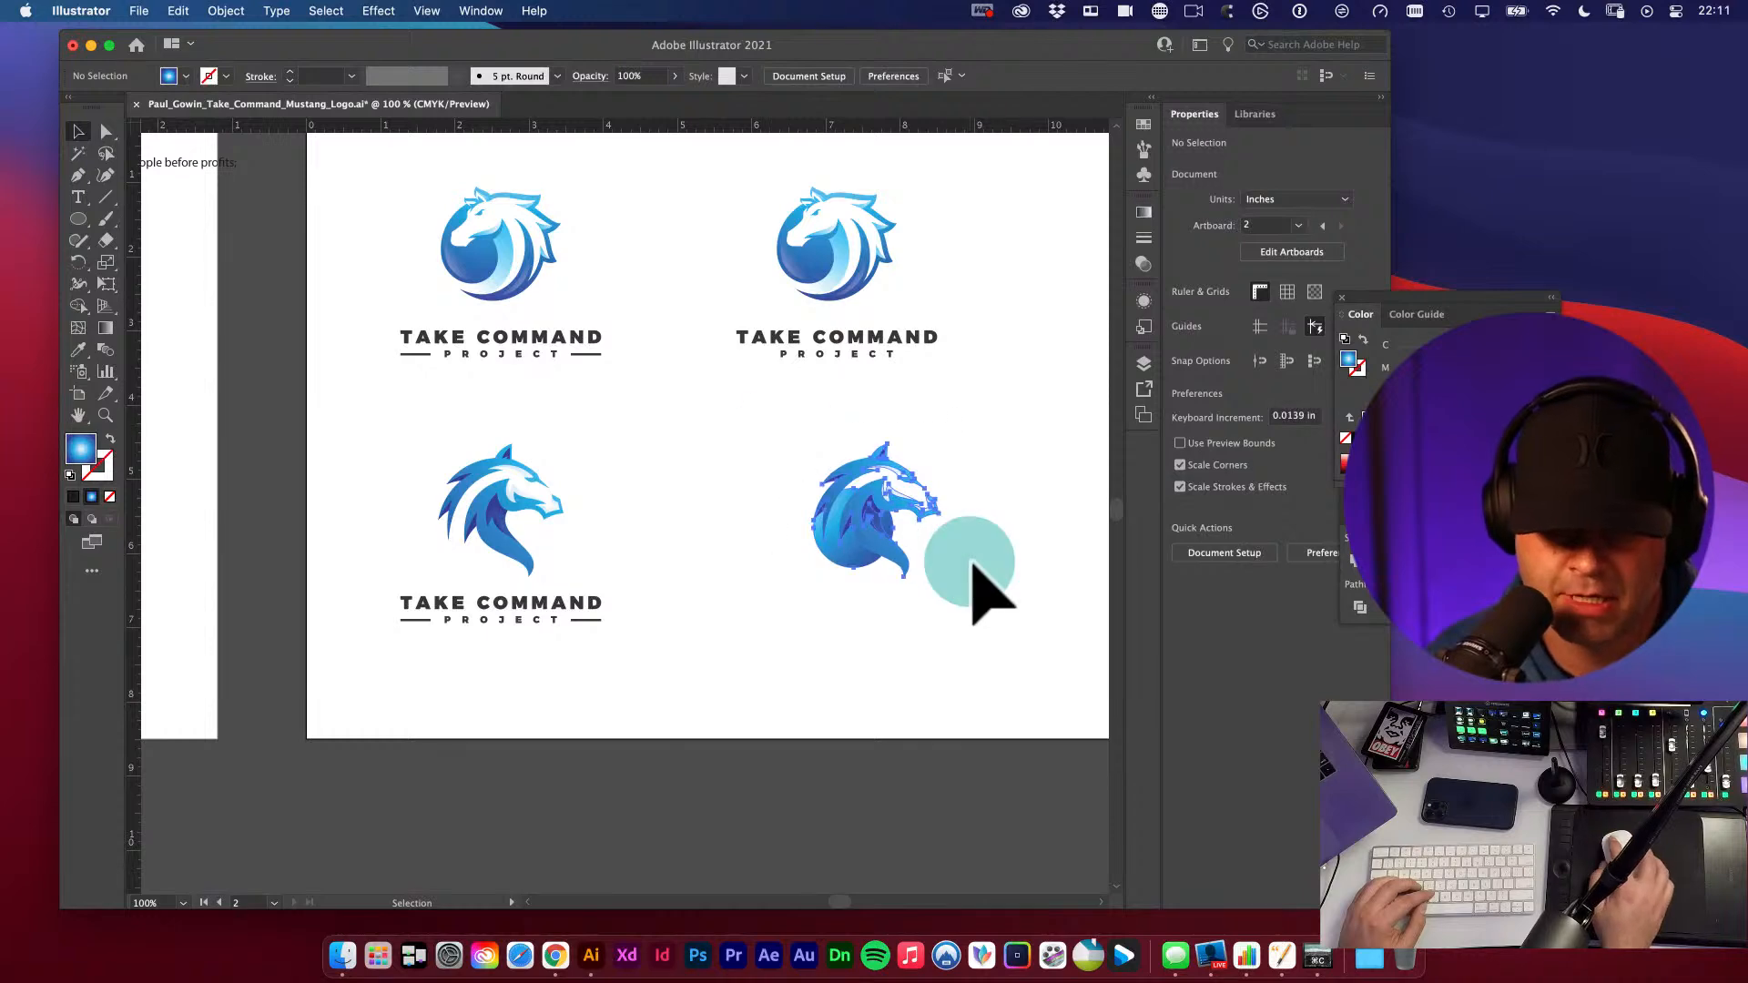
key("Delete")
key("v")
- Duplicate the barred horse-head lockup beneath the barless round emblem lockup and group the copy
key("v")
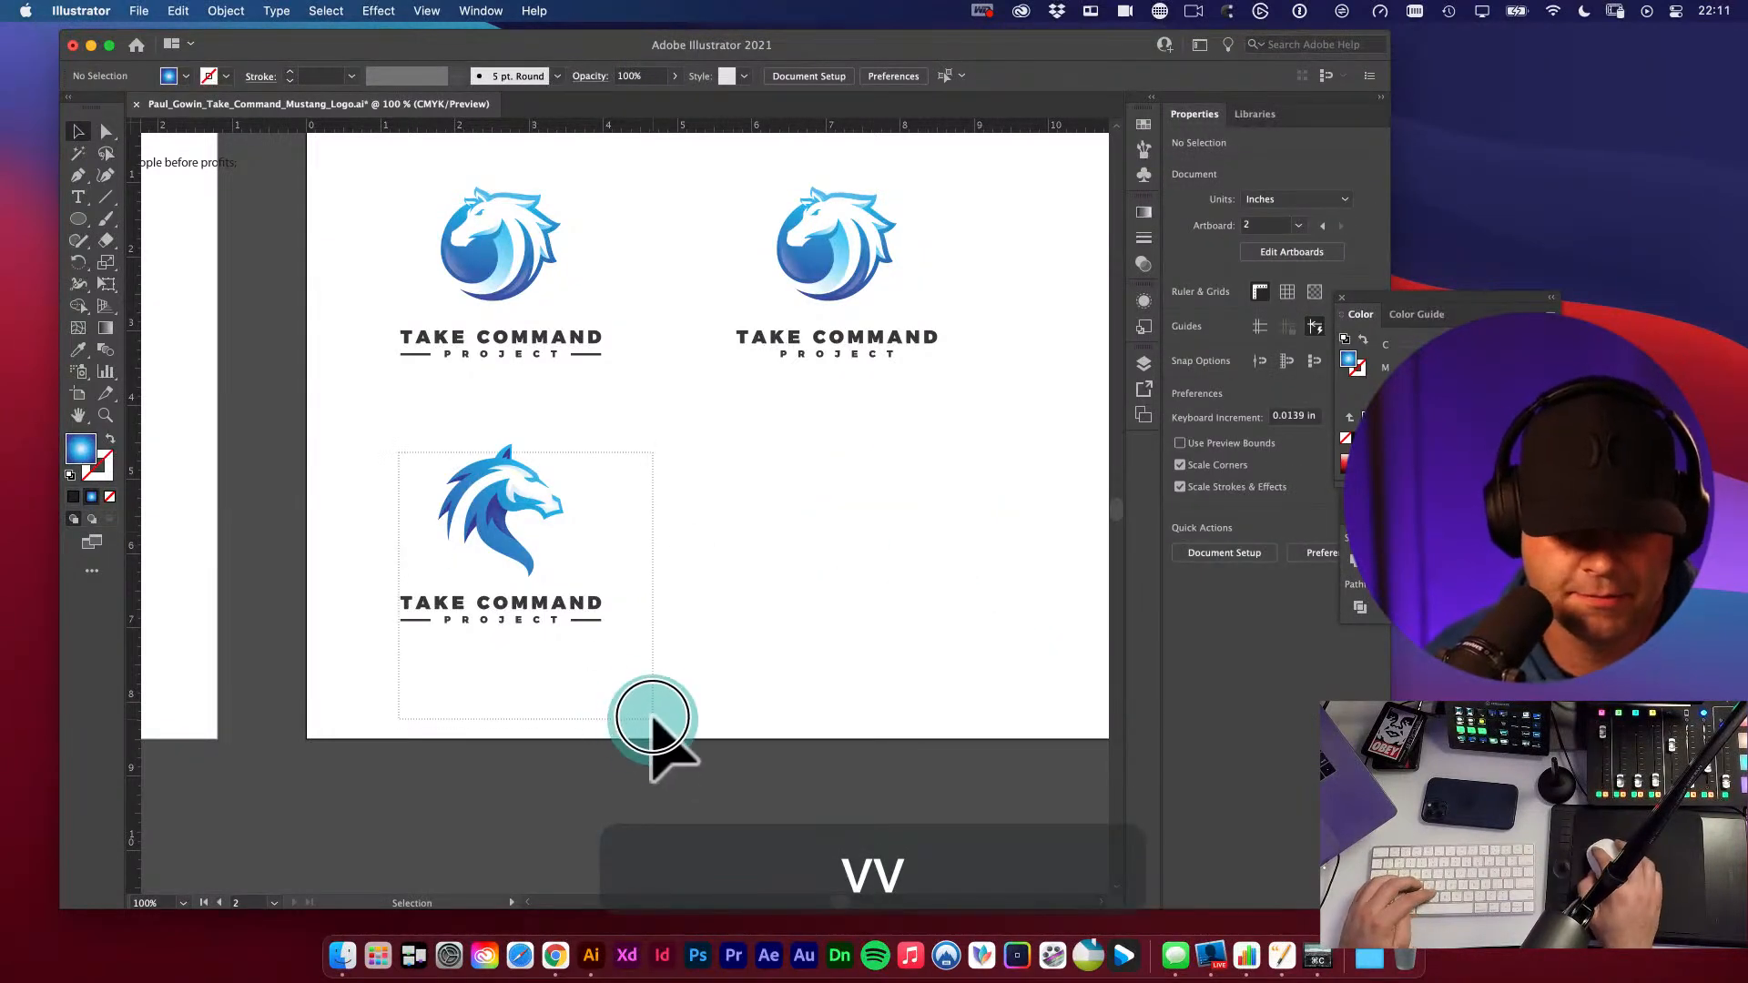
left_click_drag(647, 715, 820, 539)
key("v")
left_click_drag(668, 480, 937, 675)
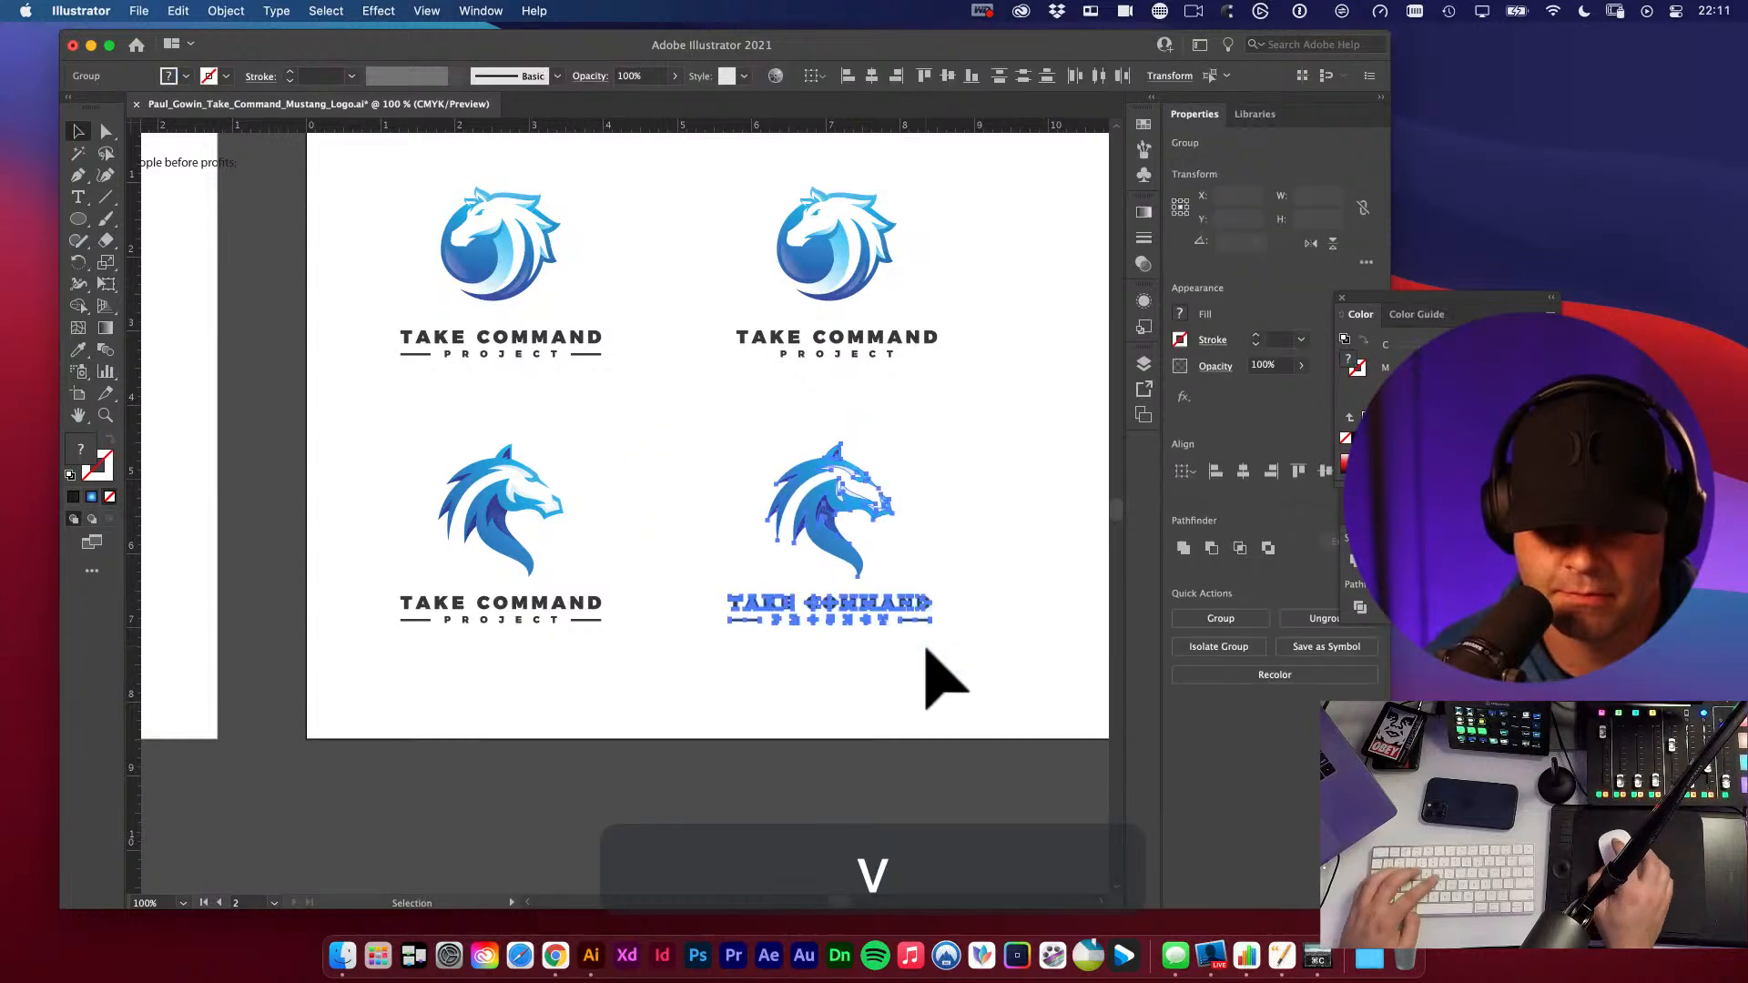
key("super+g")
- Centre the copied horse-head lockup horizontally with the barless round emblem lockup above it
left_click(850, 346, "shift")
key("v")
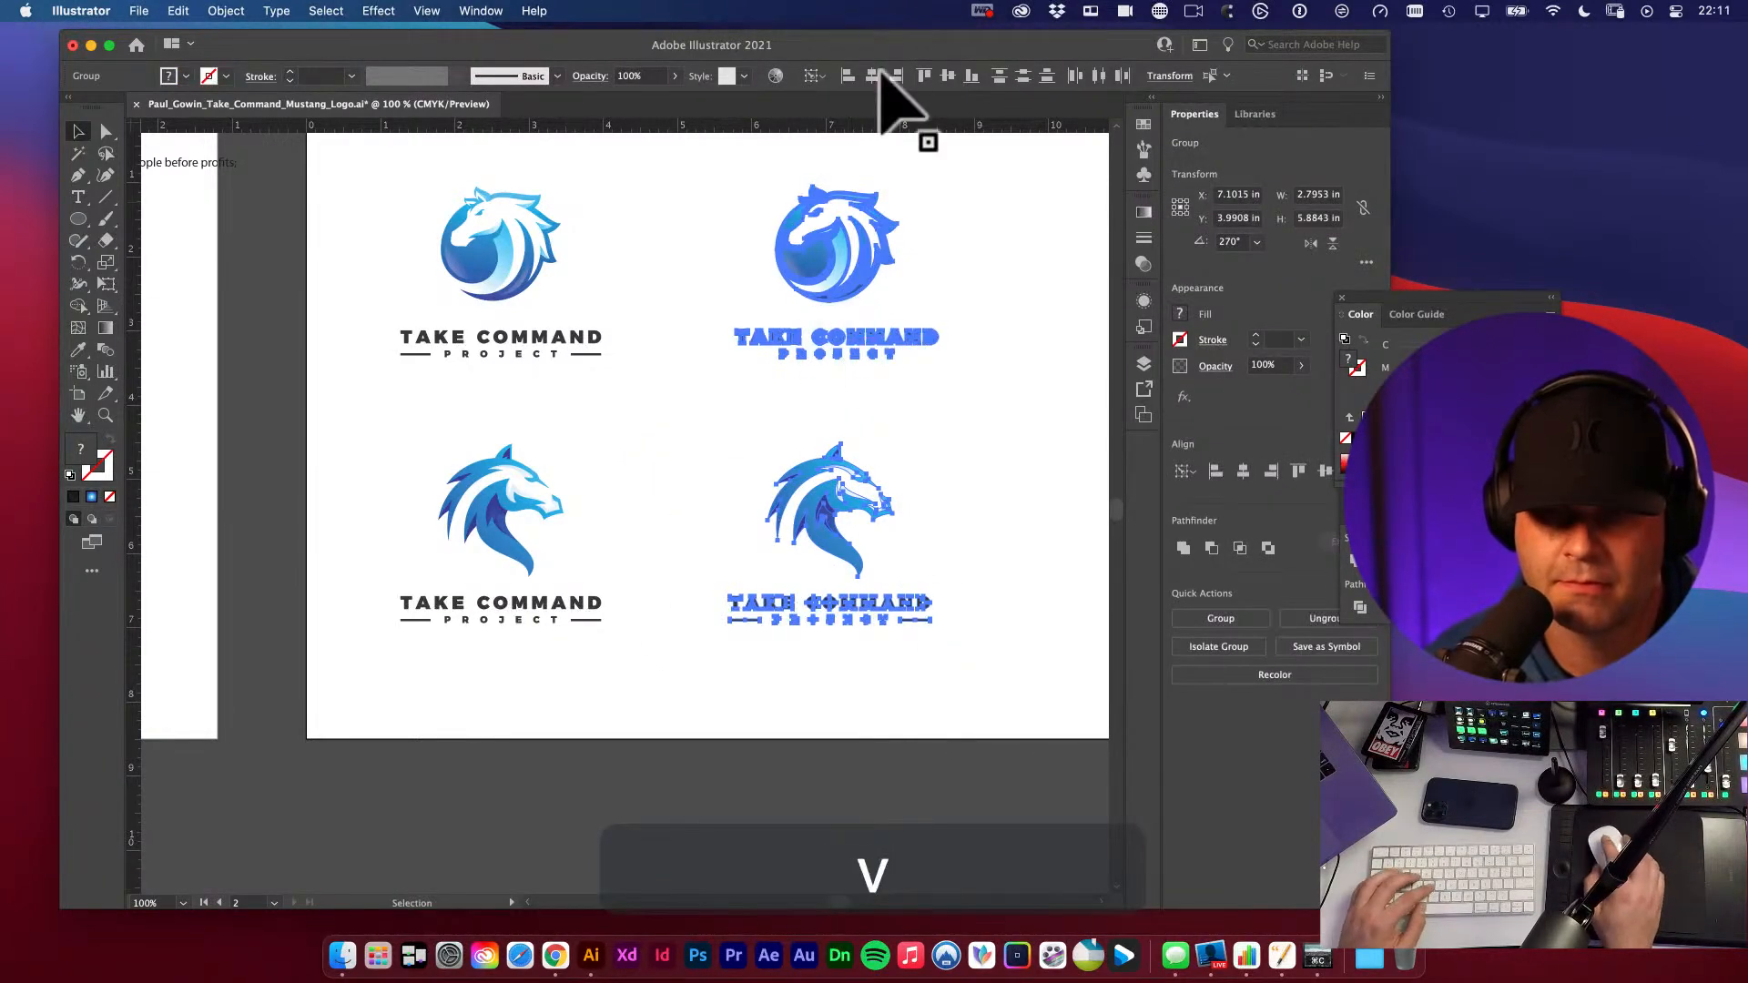
left_click(947, 461)
- Group the original horse-head mark with its wordmark and select it together with the barred round emblem lockup to check their alignment
left_click_drag(432, 450, 624, 683)
key("super+g")
key("v")
left_click(527, 369, "shift")
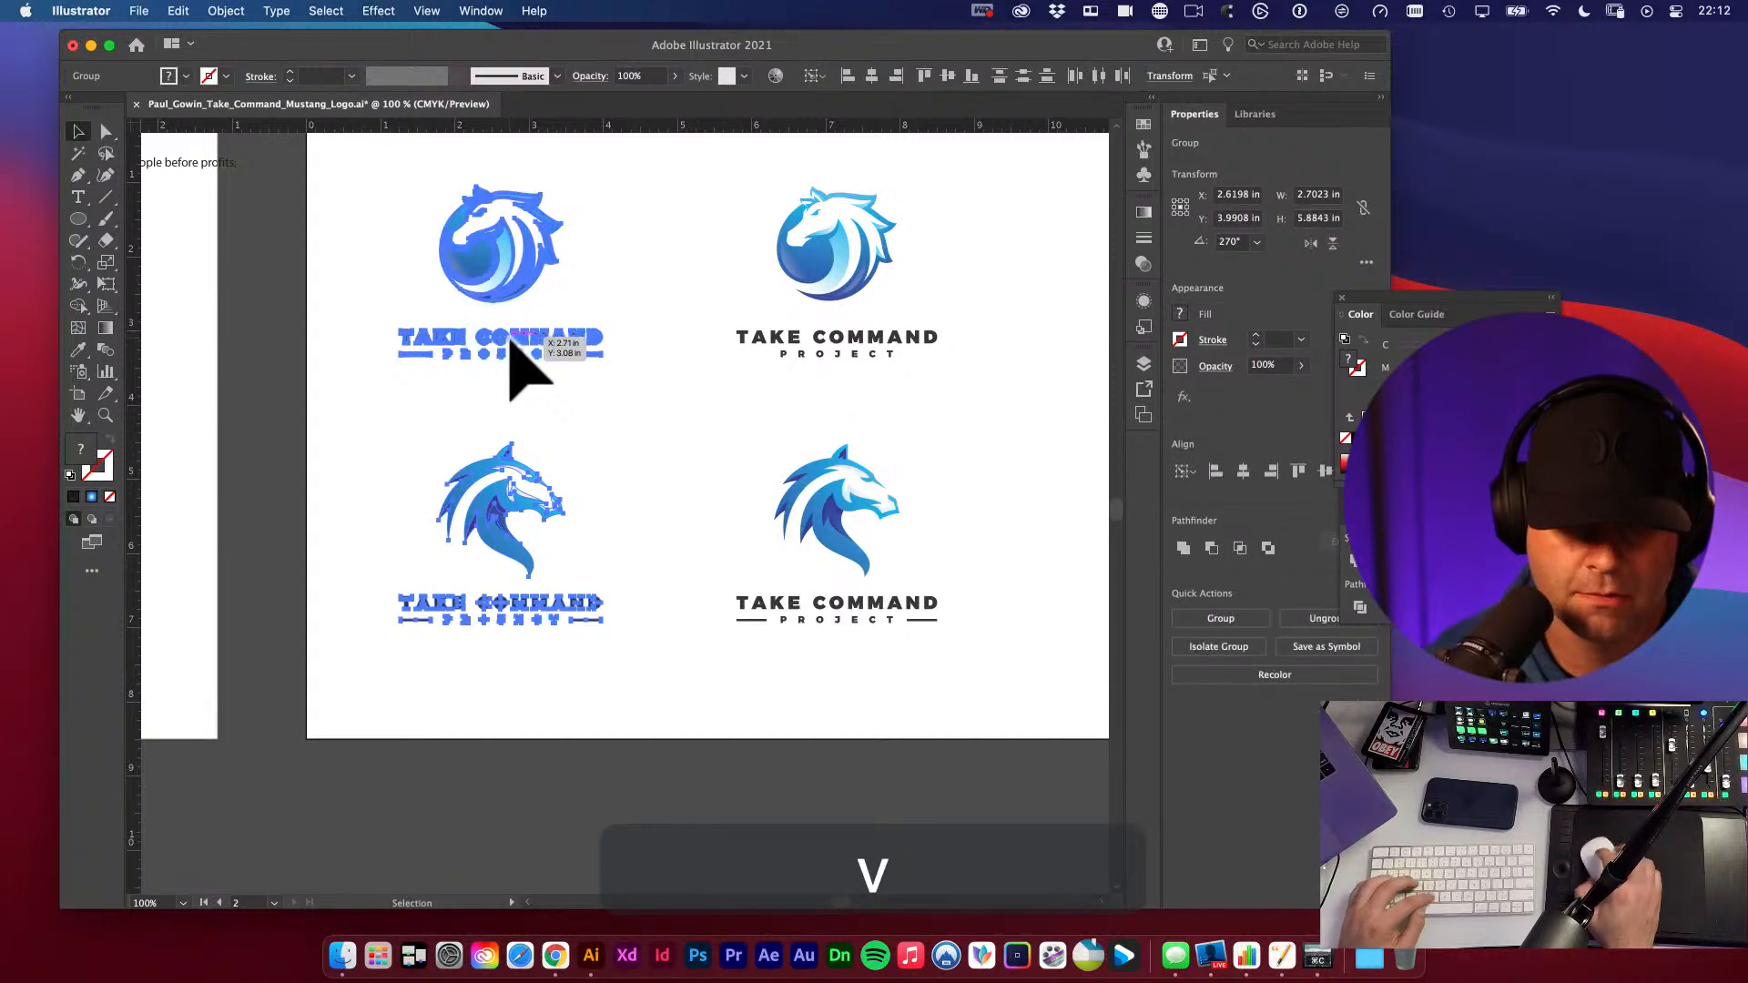
left_click(995, 504)
- Delete the two bars beside PROJECT in the copied horse-head lockup
key("space")
left_click_drag(997, 518, 968, 486)
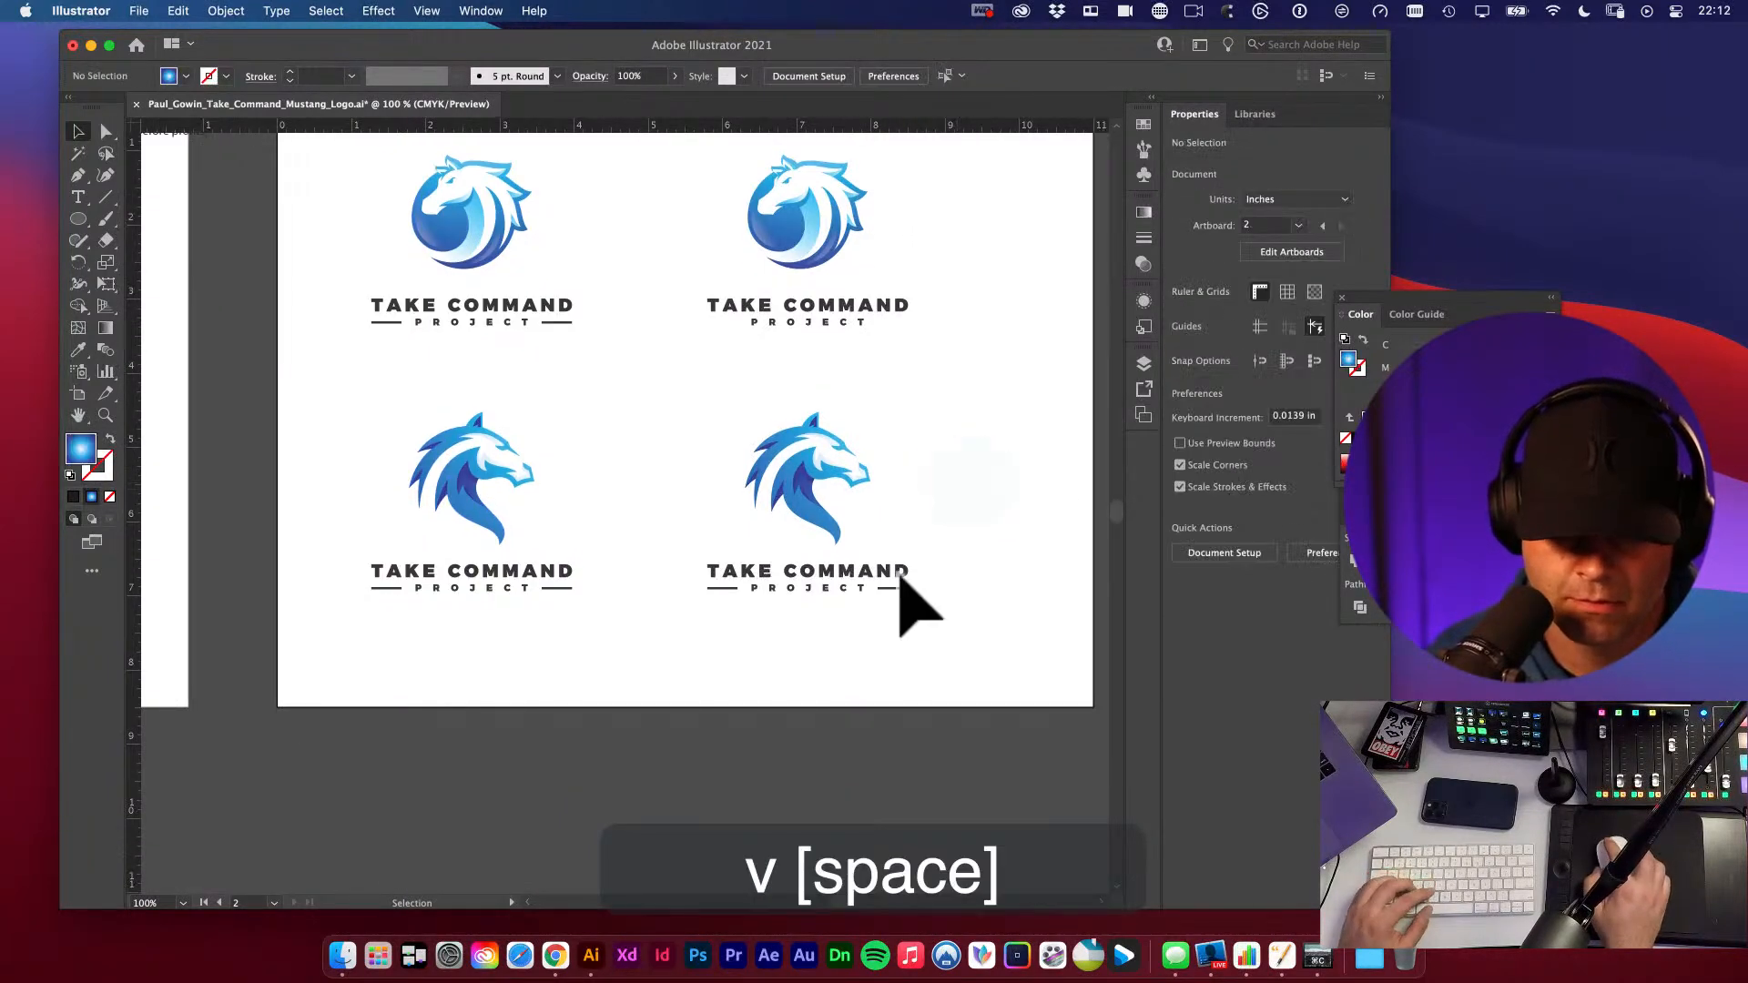
key("super+space")
left_click_drag(863, 630, 927, 657)
key("a")
left_click_drag(671, 612, 702, 624)
key("space")
left_click_drag(787, 663, 604, 648)
left_click_drag(952, 615, 898, 591)
key("v")
key("BackSpace")
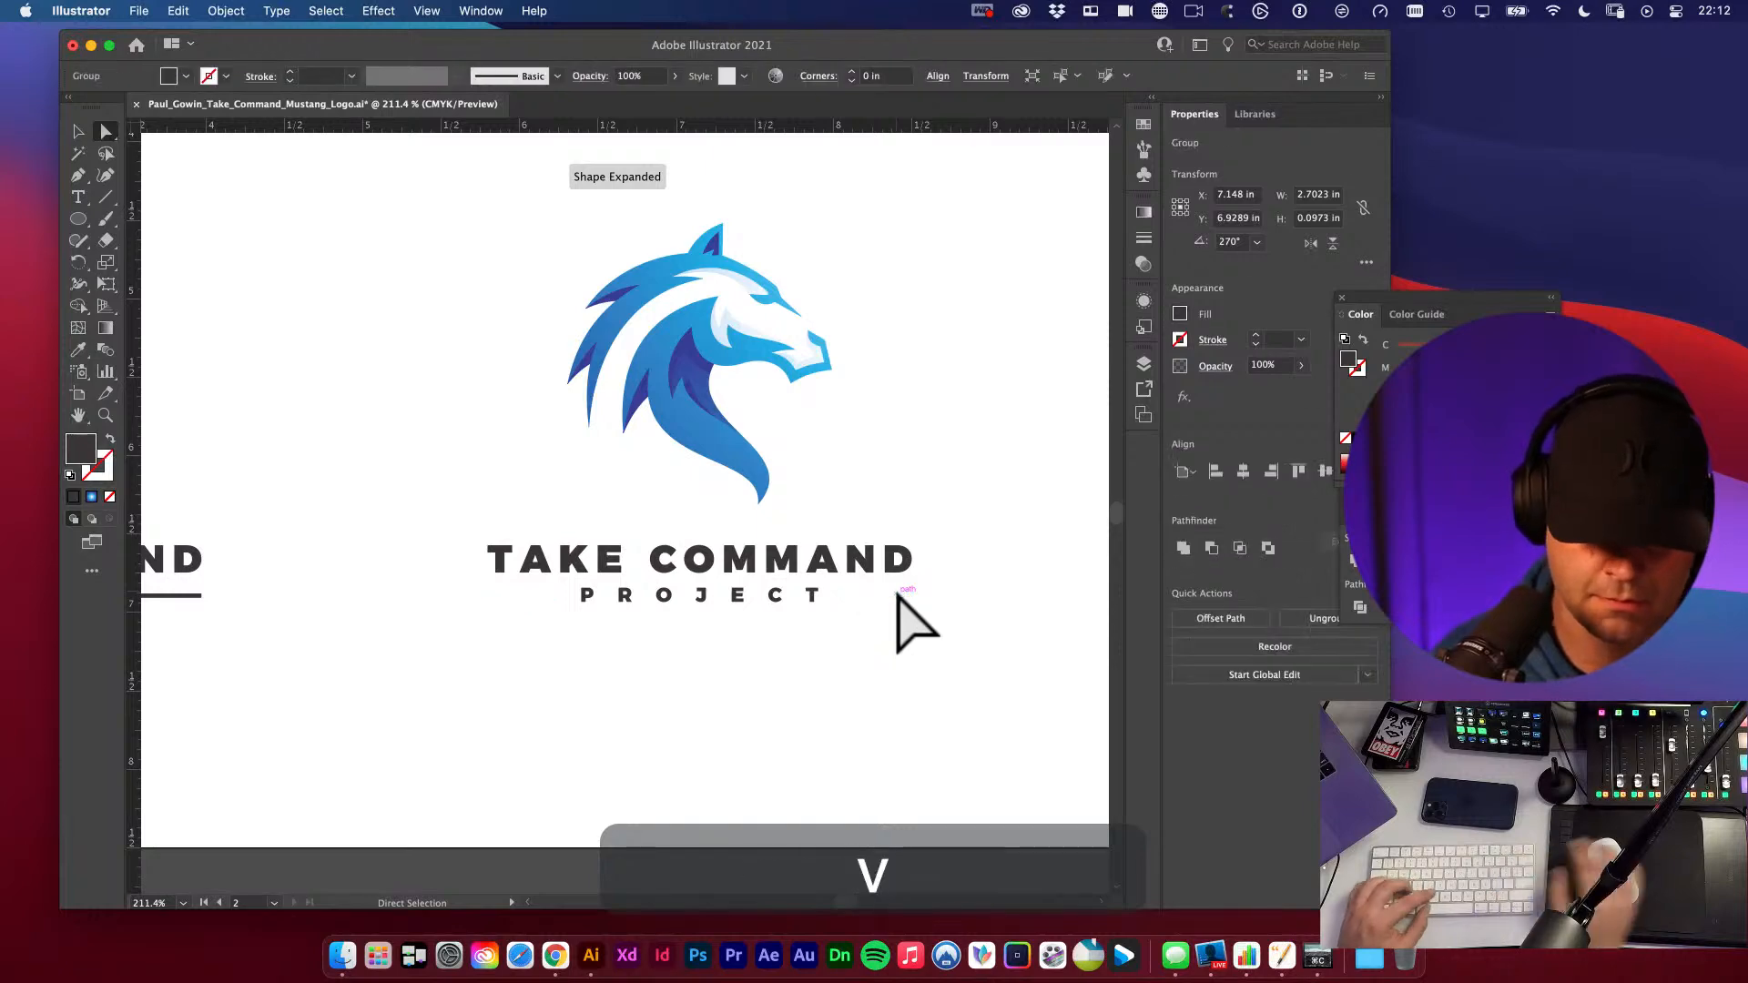
key("super+space")
left_click(824, 555, "alt+super")
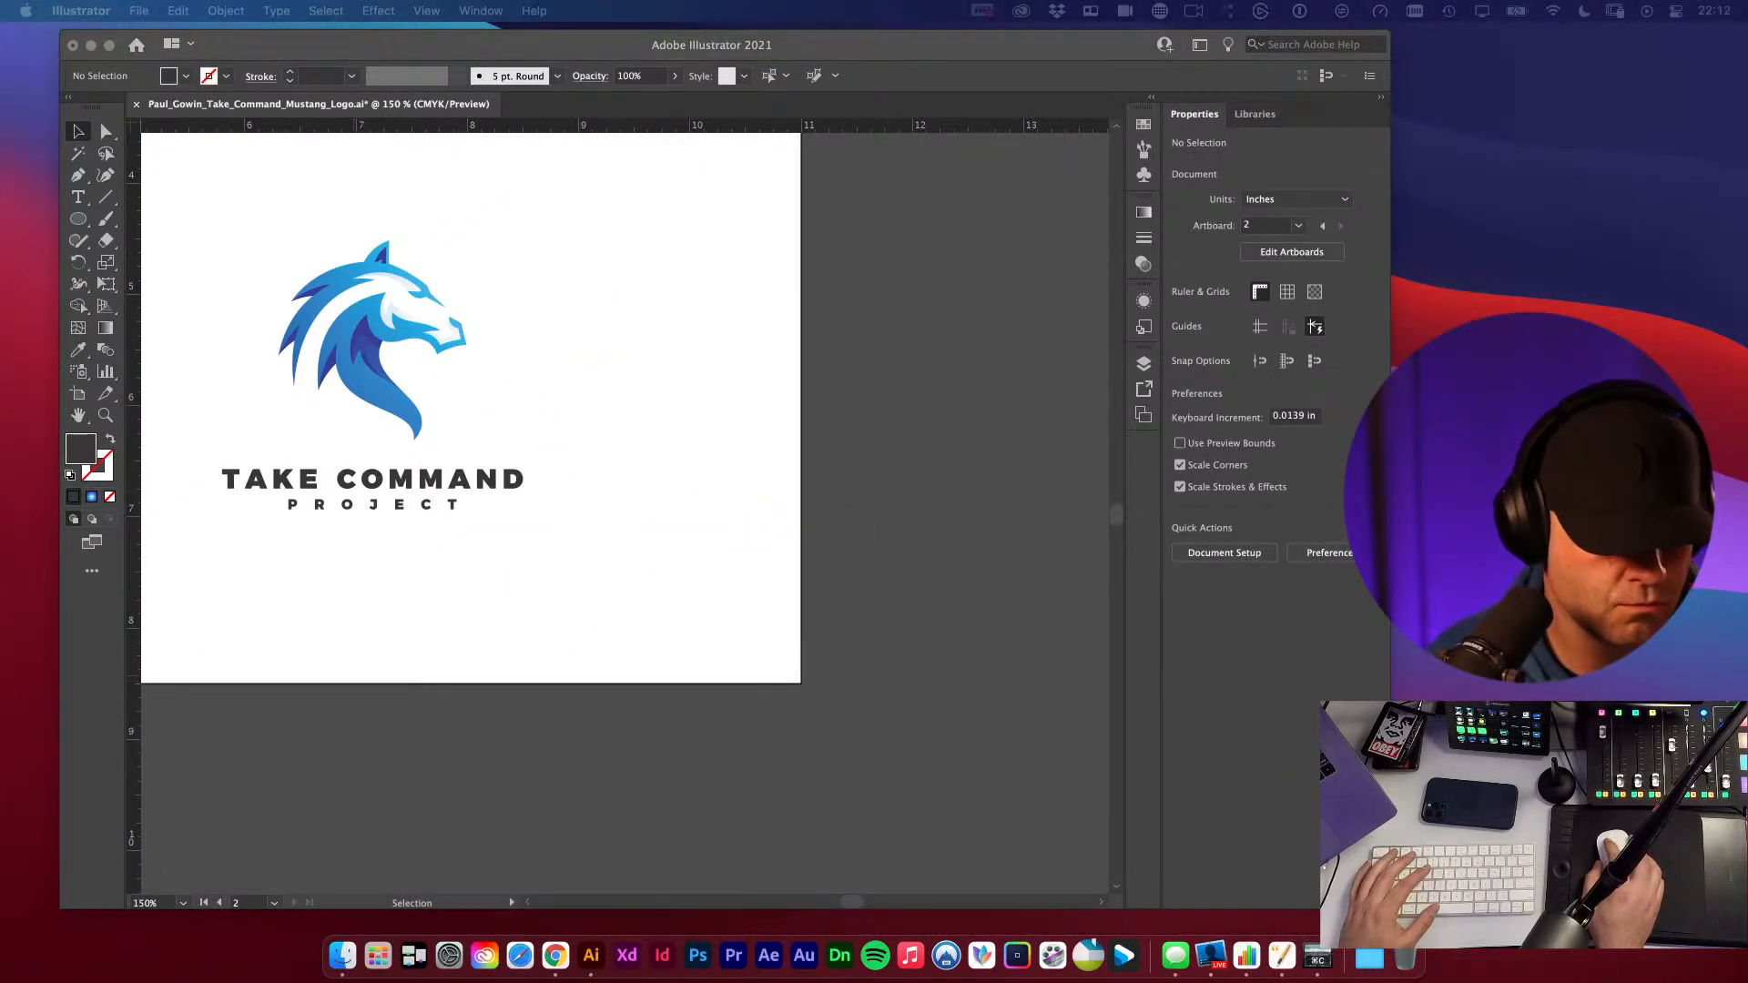
- Group all four logo lockups on the second artboard into one group
left_click(780, 527)
left_click_drag(525, 311, 819, 538)
left_click(605, 523, "alt+super")
left_click(604, 510, "alt+super")
left_click(604, 509, "alt+super")
left_click_drag(577, 484, 789, 628)
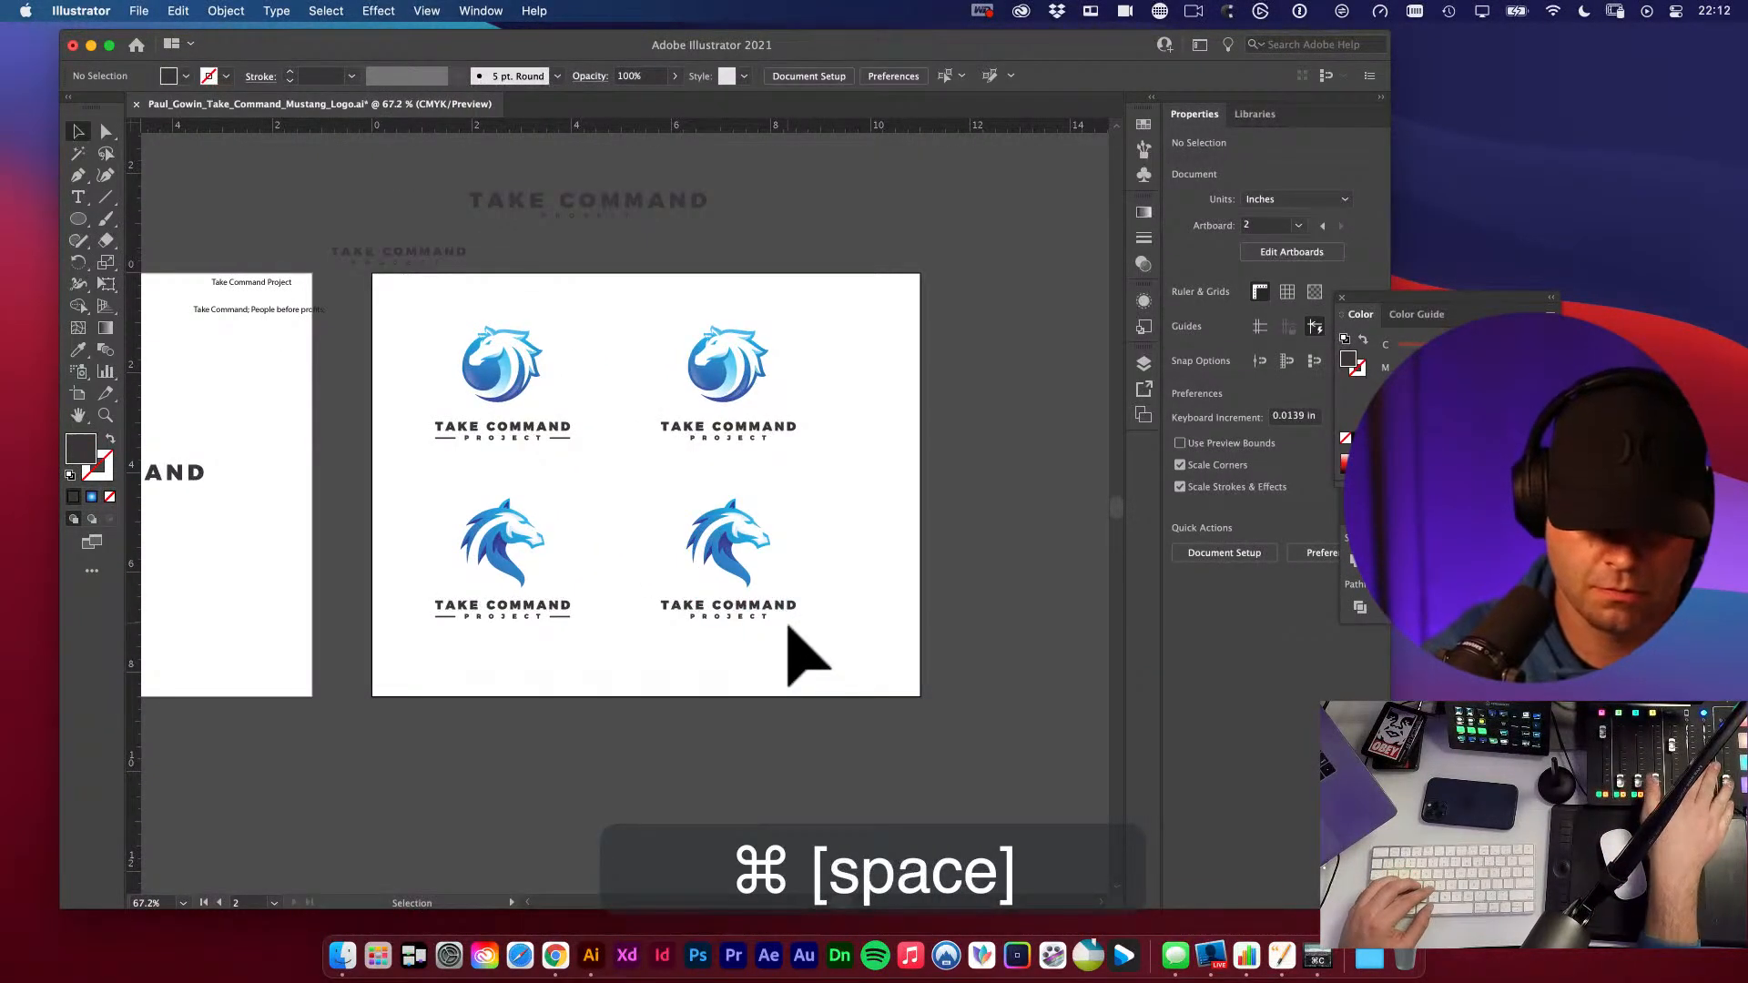
left_click_drag(430, 319, 905, 671)
key("super+g")
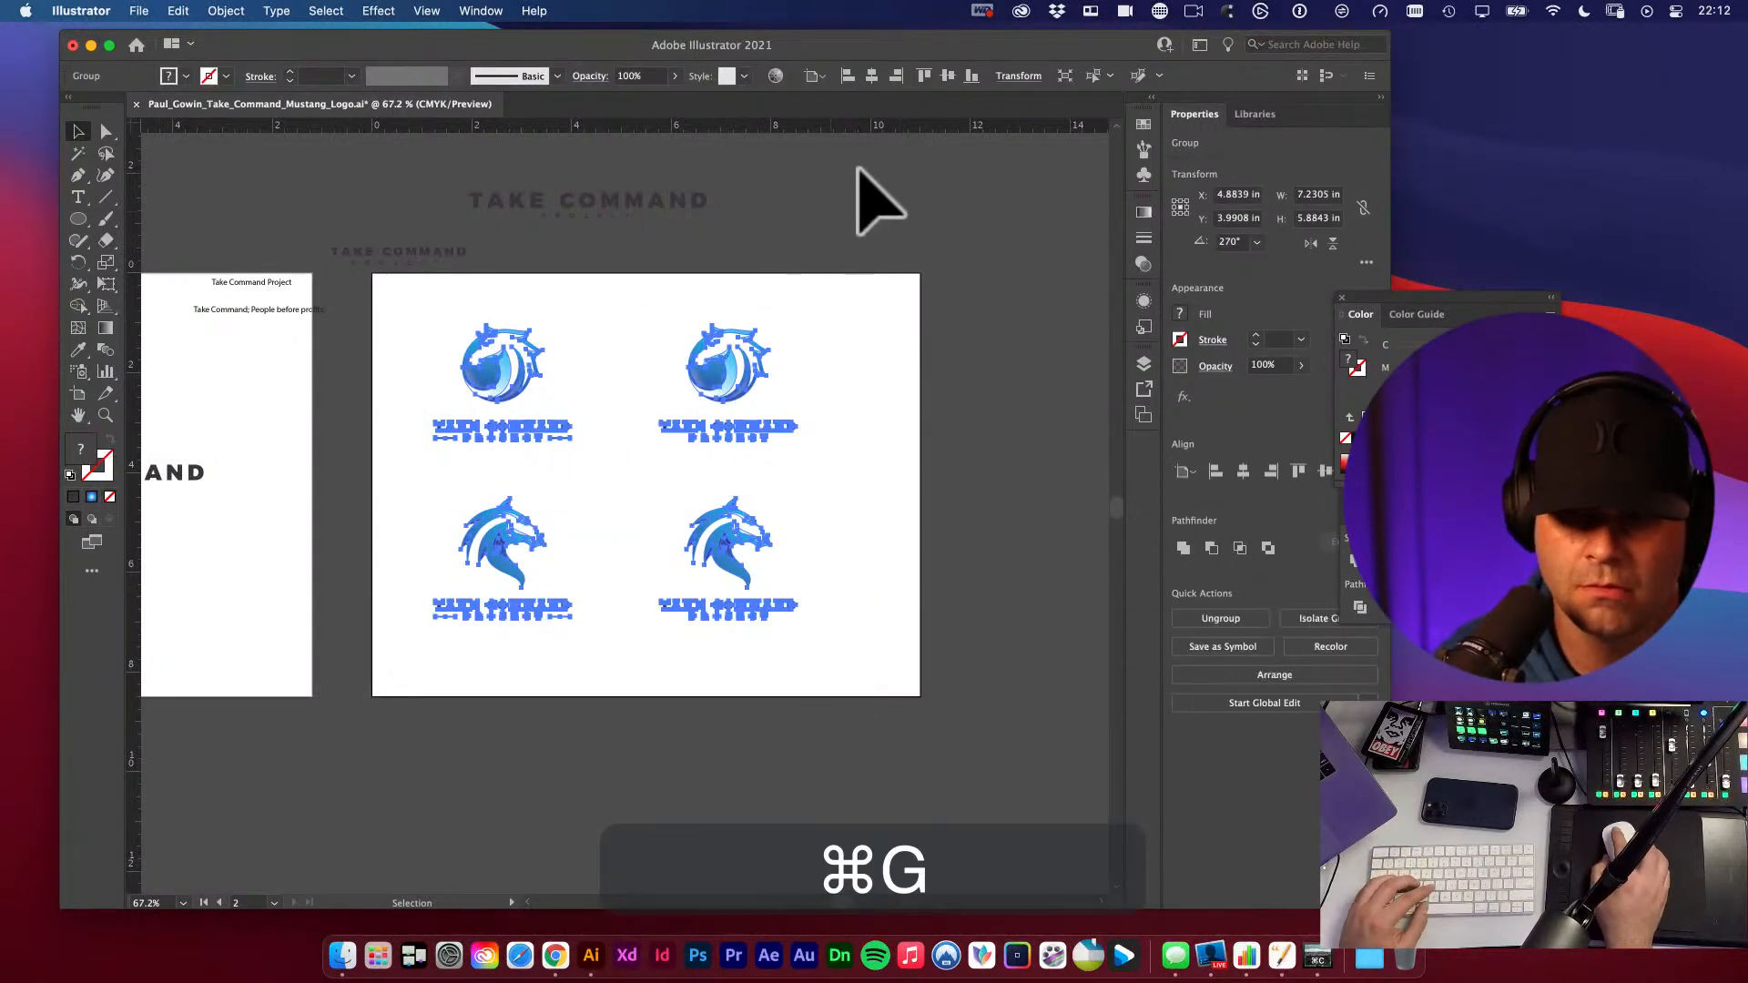
- Centre the grouped lockups horizontally and vertically on the artboard and ungroup them into separate lockups
left_click(871, 77)
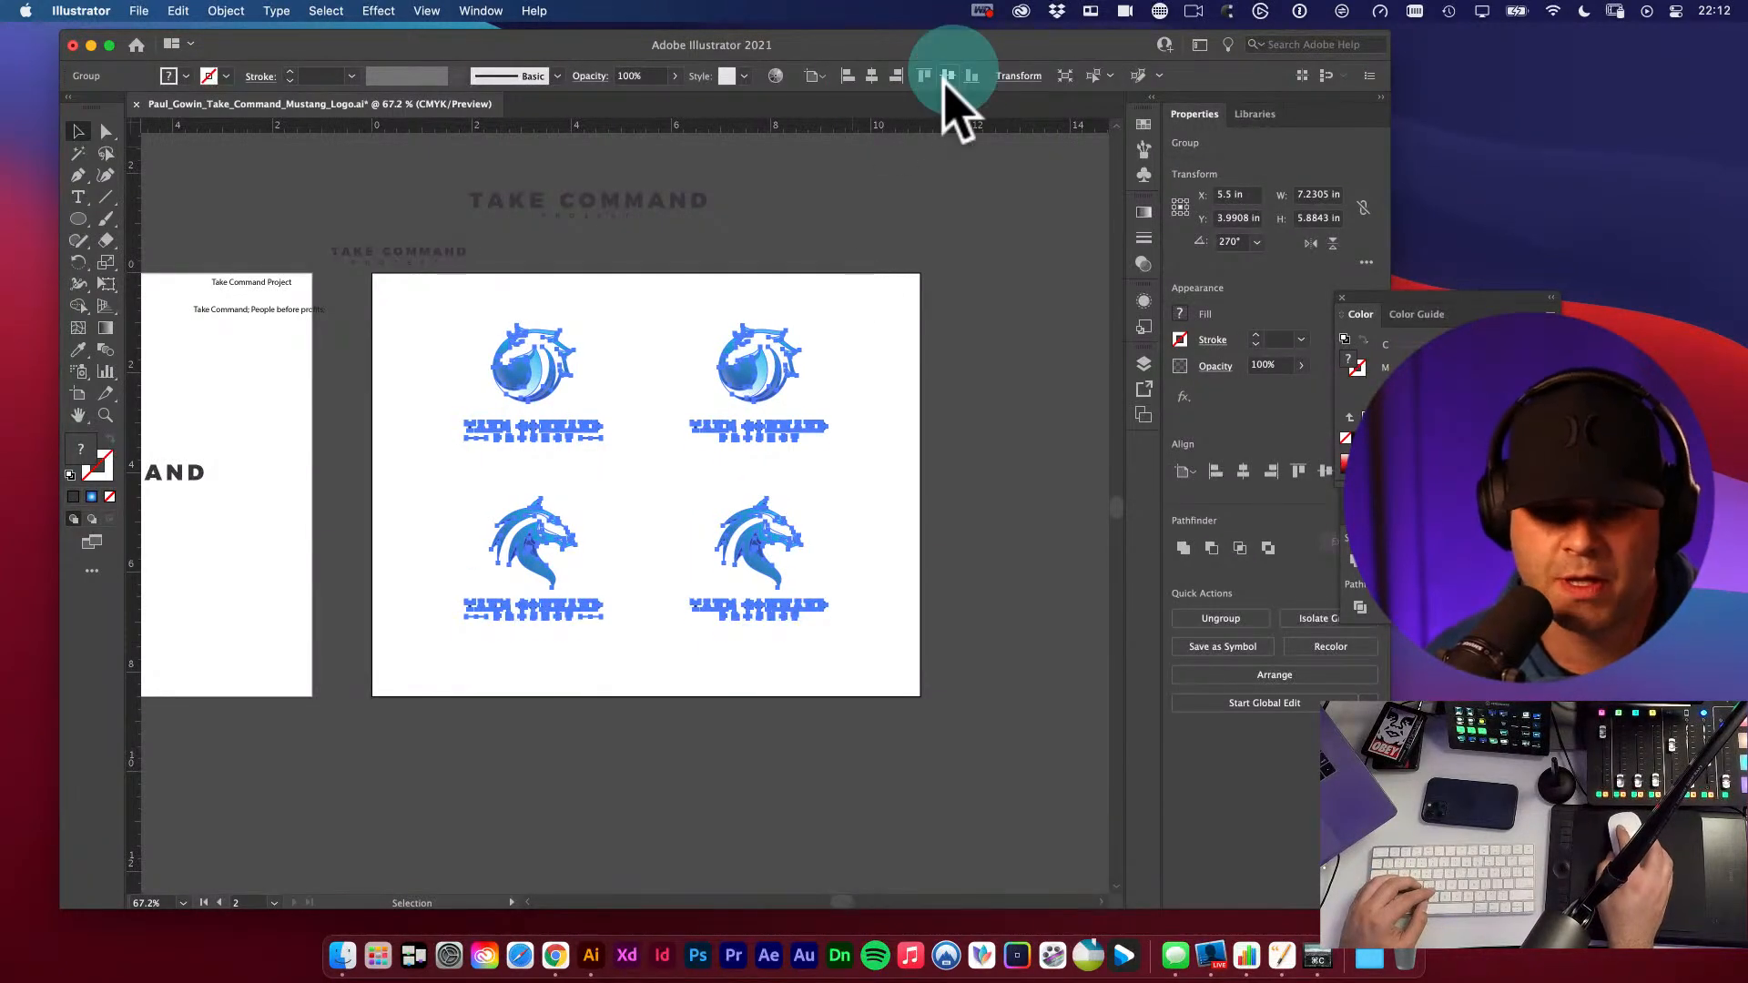
left_click(947, 75)
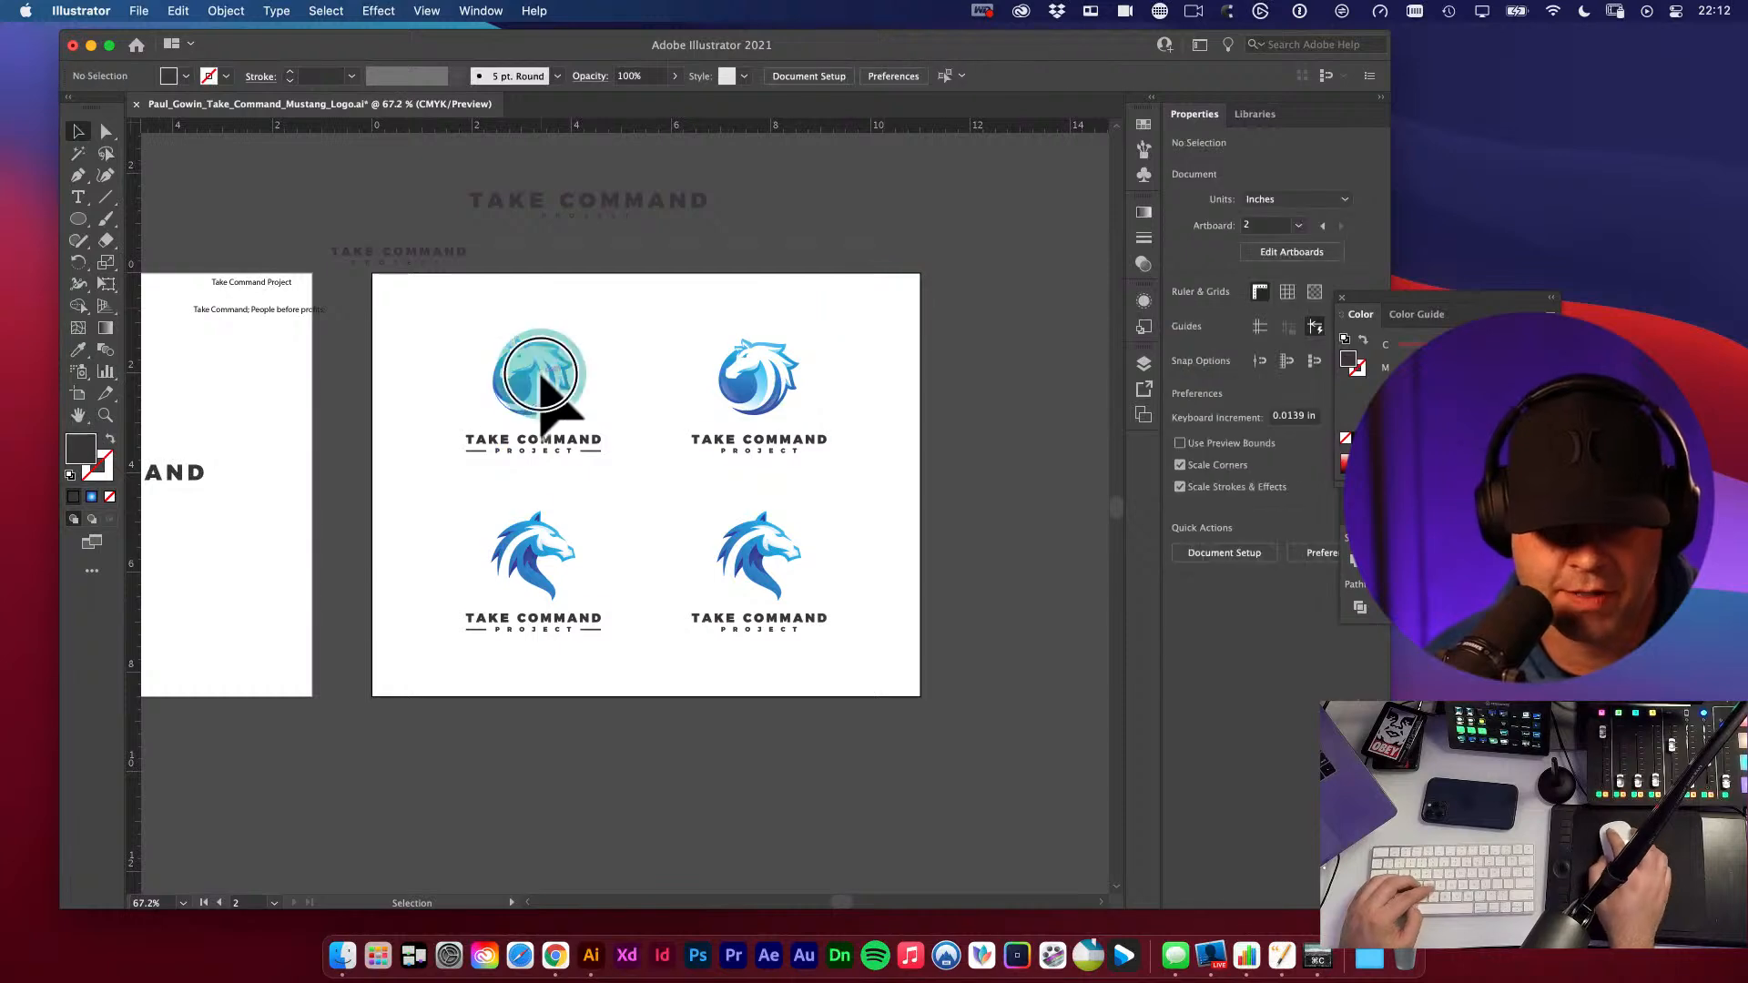
key("shift+super+g")
left_click(643, 333)
- Duplicate the second artboard with its four lockups, placing the copy beside the original in the same row
key("space")
left_click_drag(663, 453, 629, 406)
key("v")
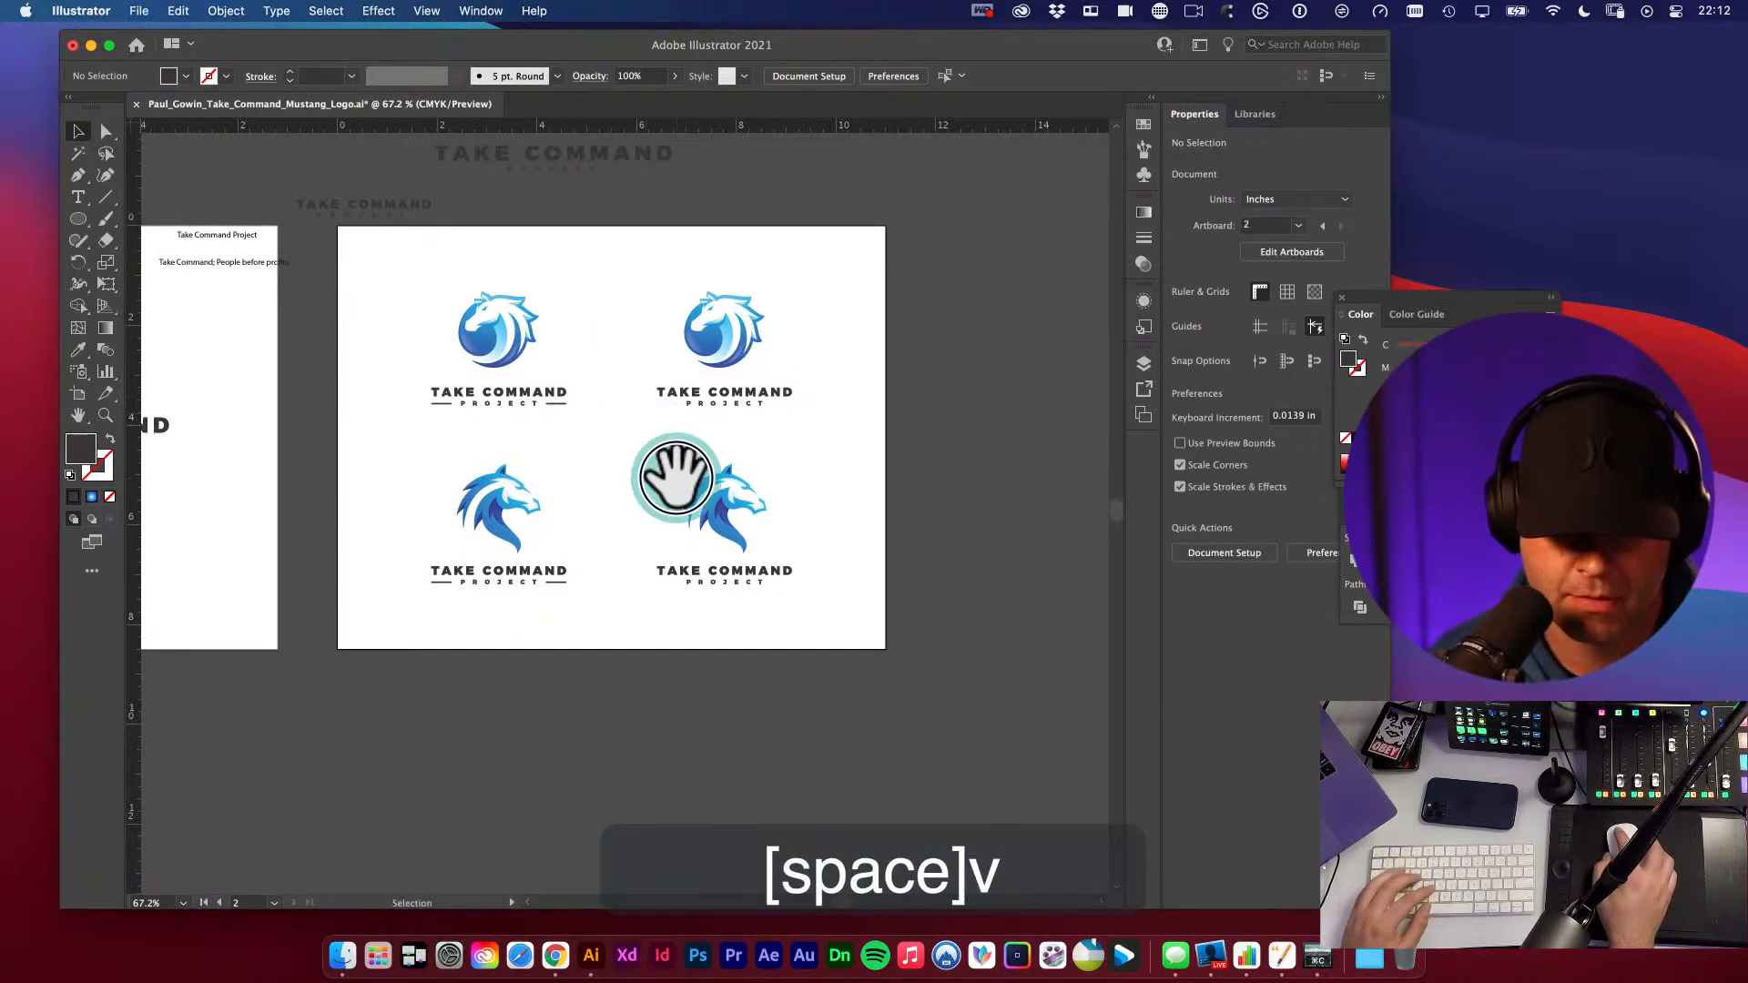
key("space")
left_click_drag(860, 518, 772, 511)
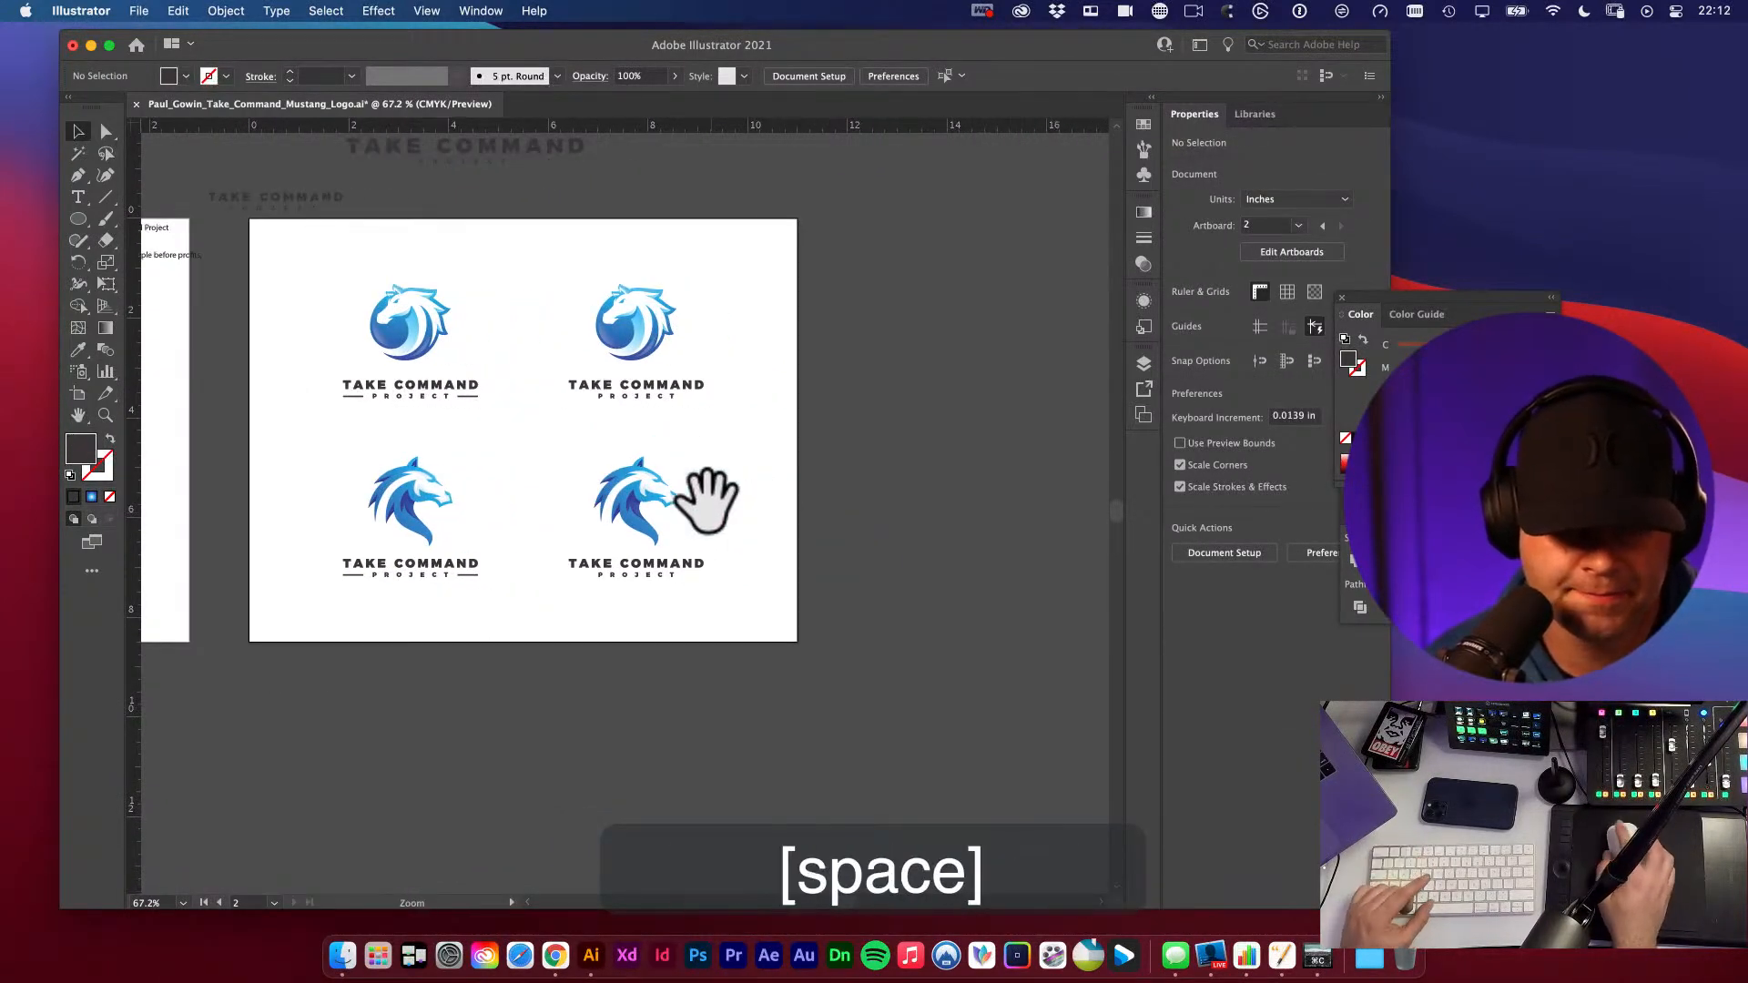
left_click(712, 507, "alt+super")
key("space")
left_click_drag(574, 570, 752, 607)
key("shift+o")
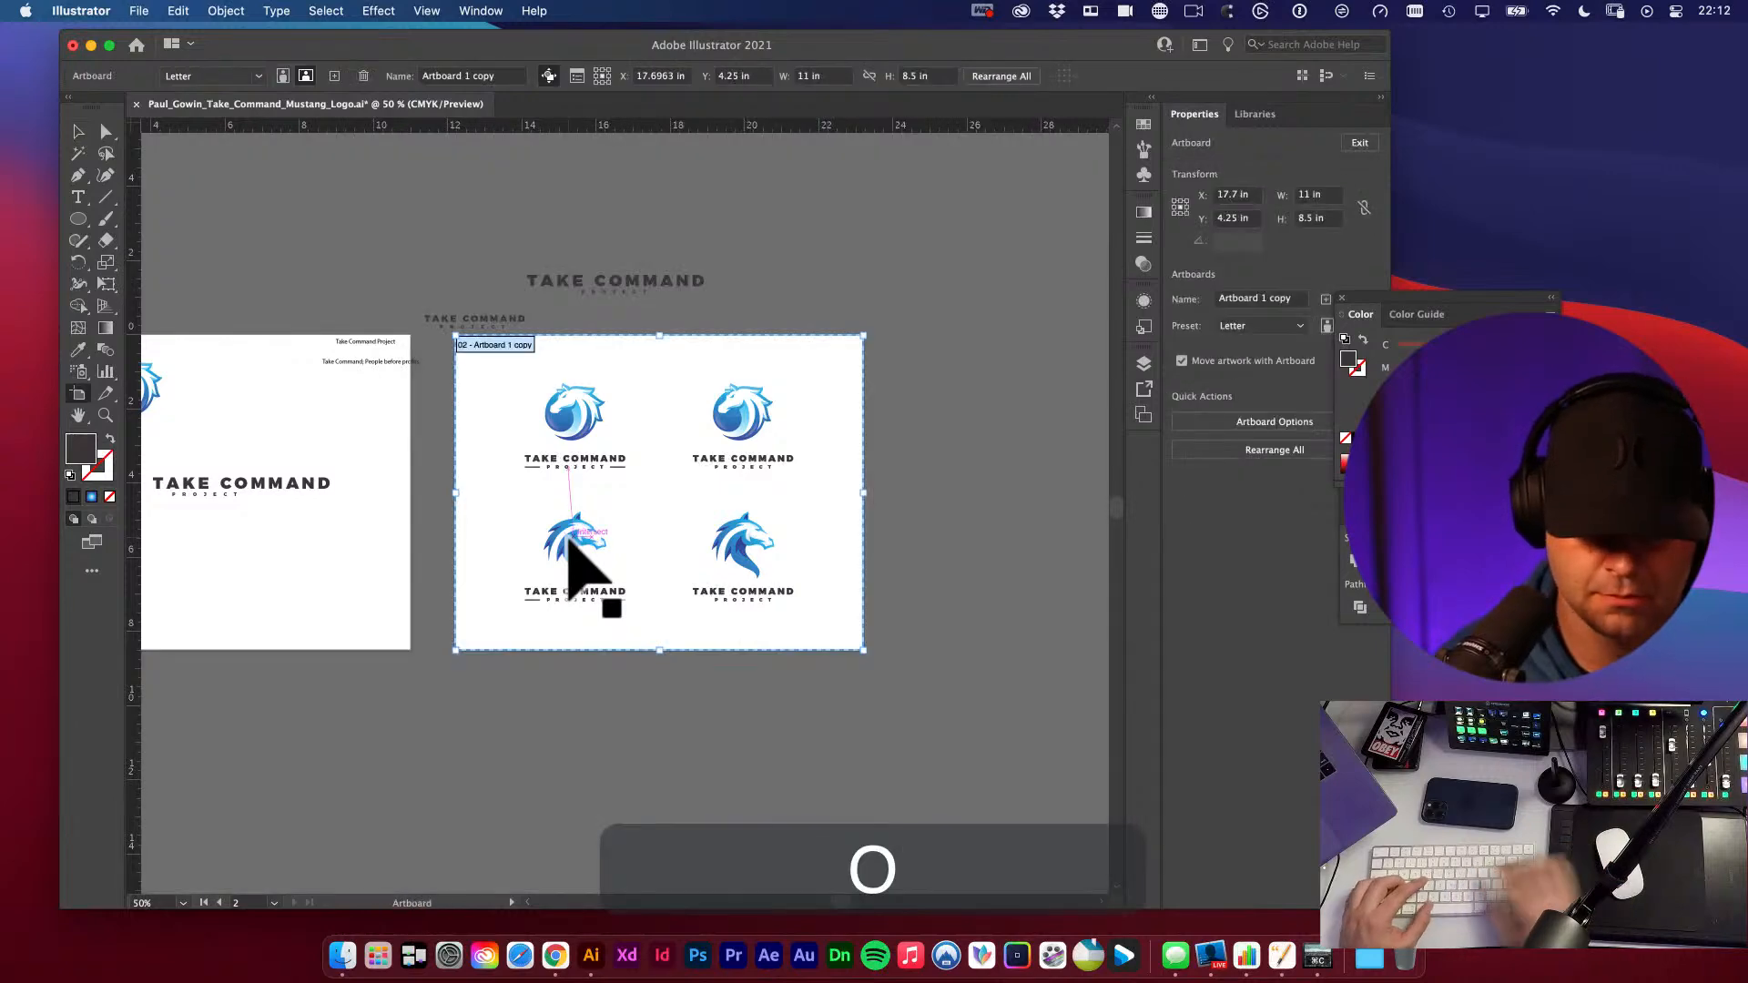
left_click_drag(510, 456, 609, 298)
key("v")
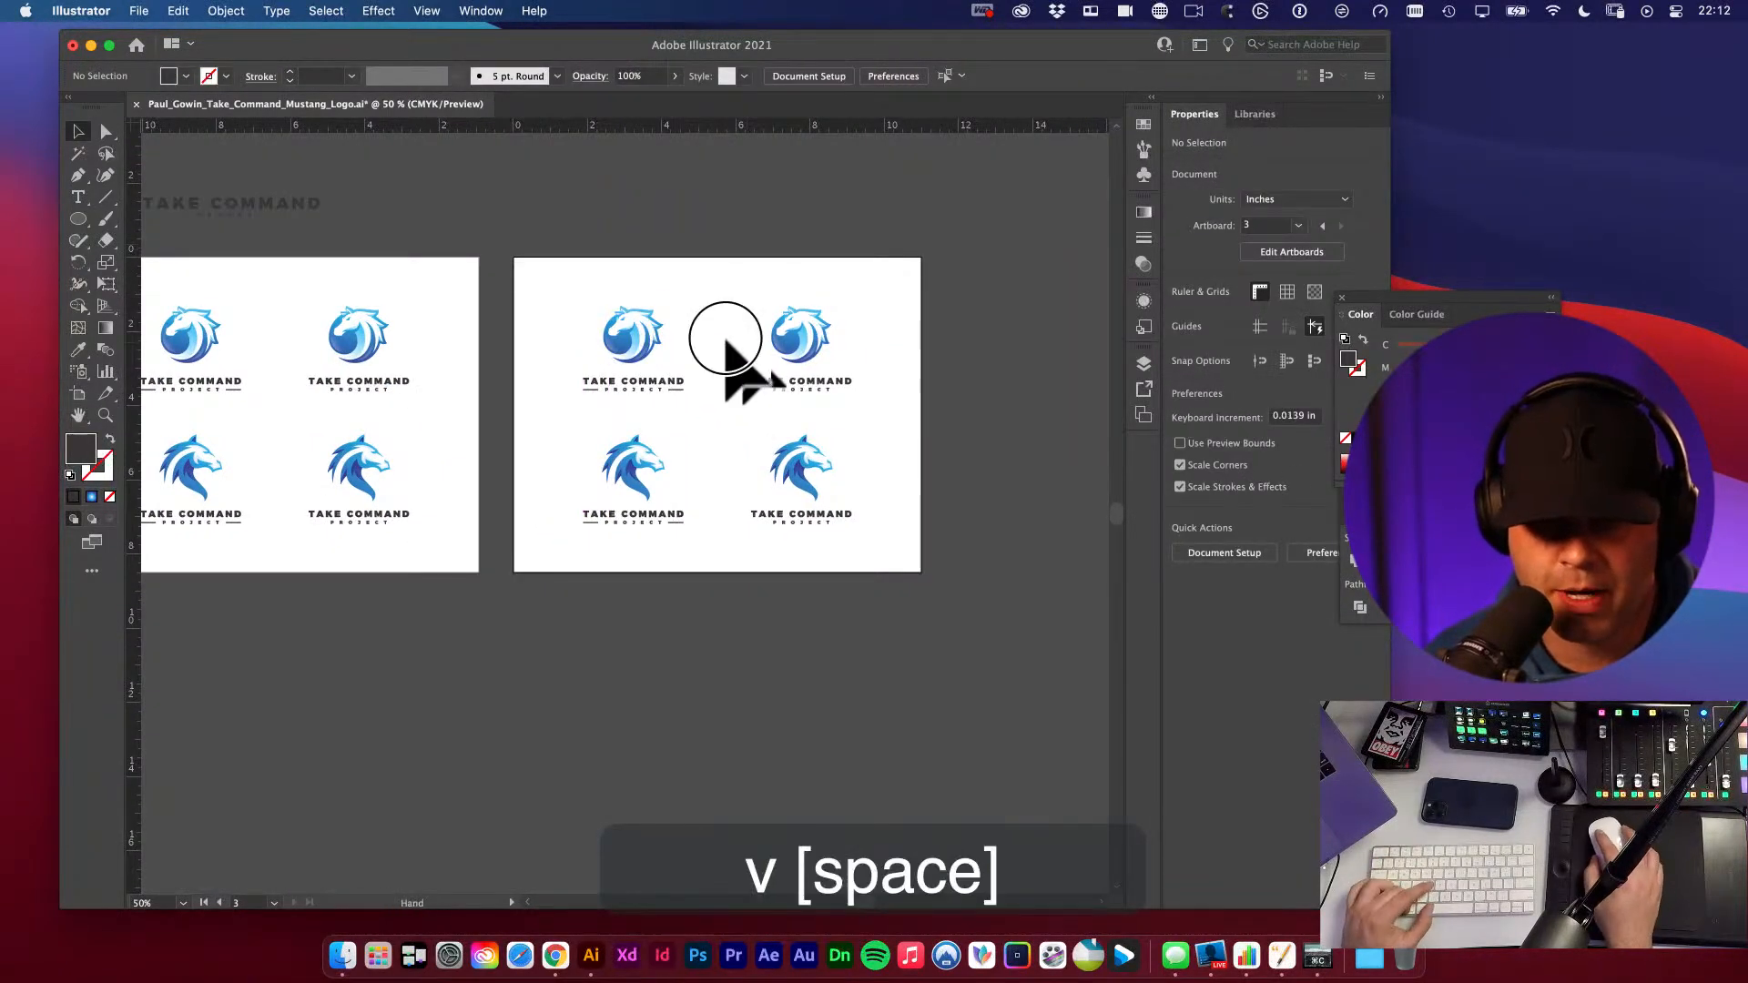
- Convert all four lockups on the second artboard to grayscale
left_click_drag(726, 353, 879, 488)
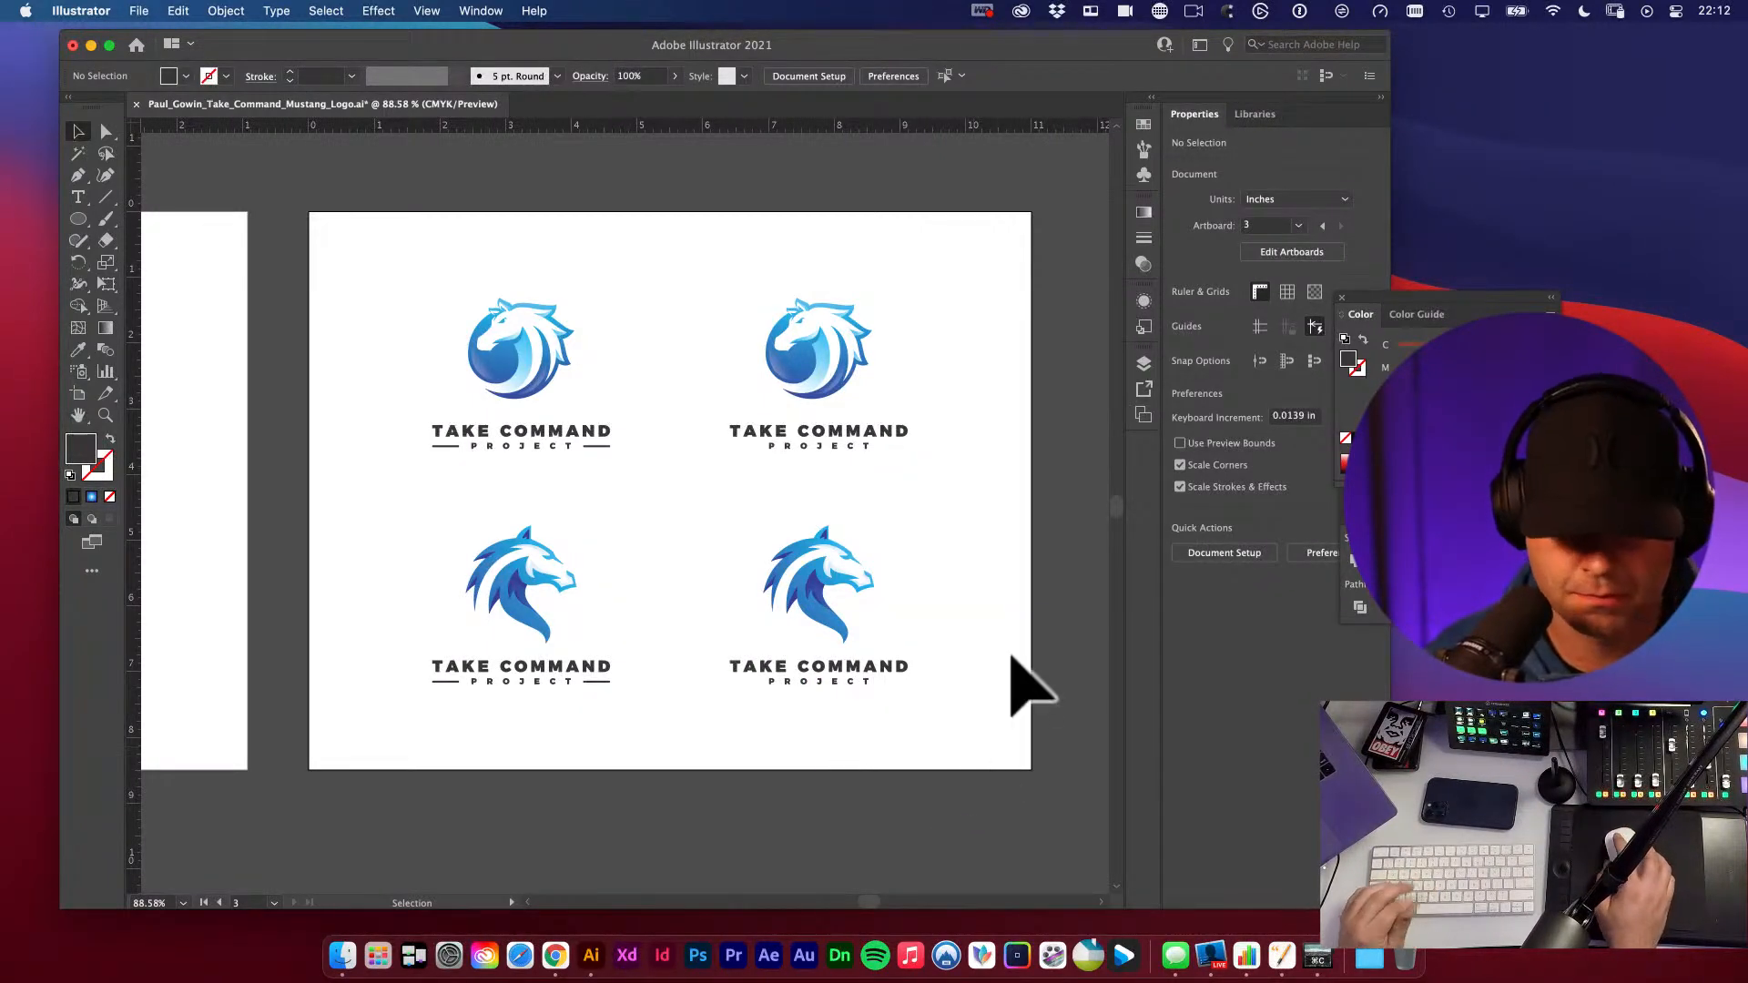
left_click_drag(540, 501, 1065, 510)
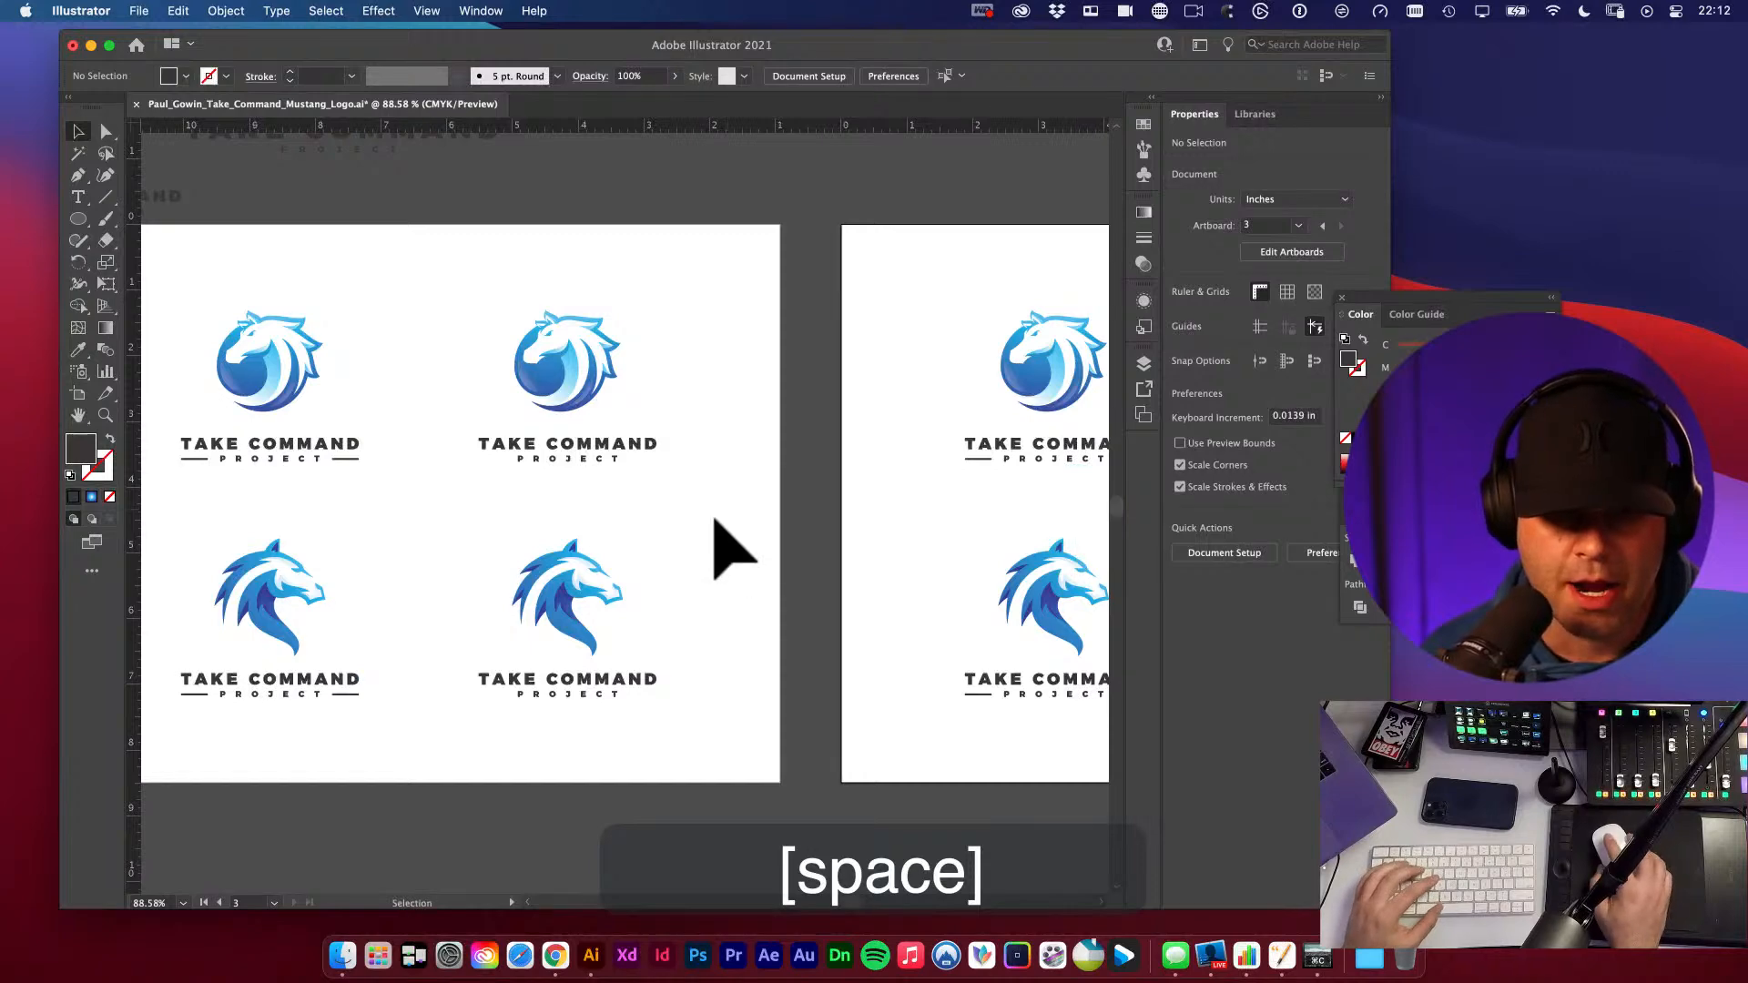
left_click_drag(713, 516, 983, 526)
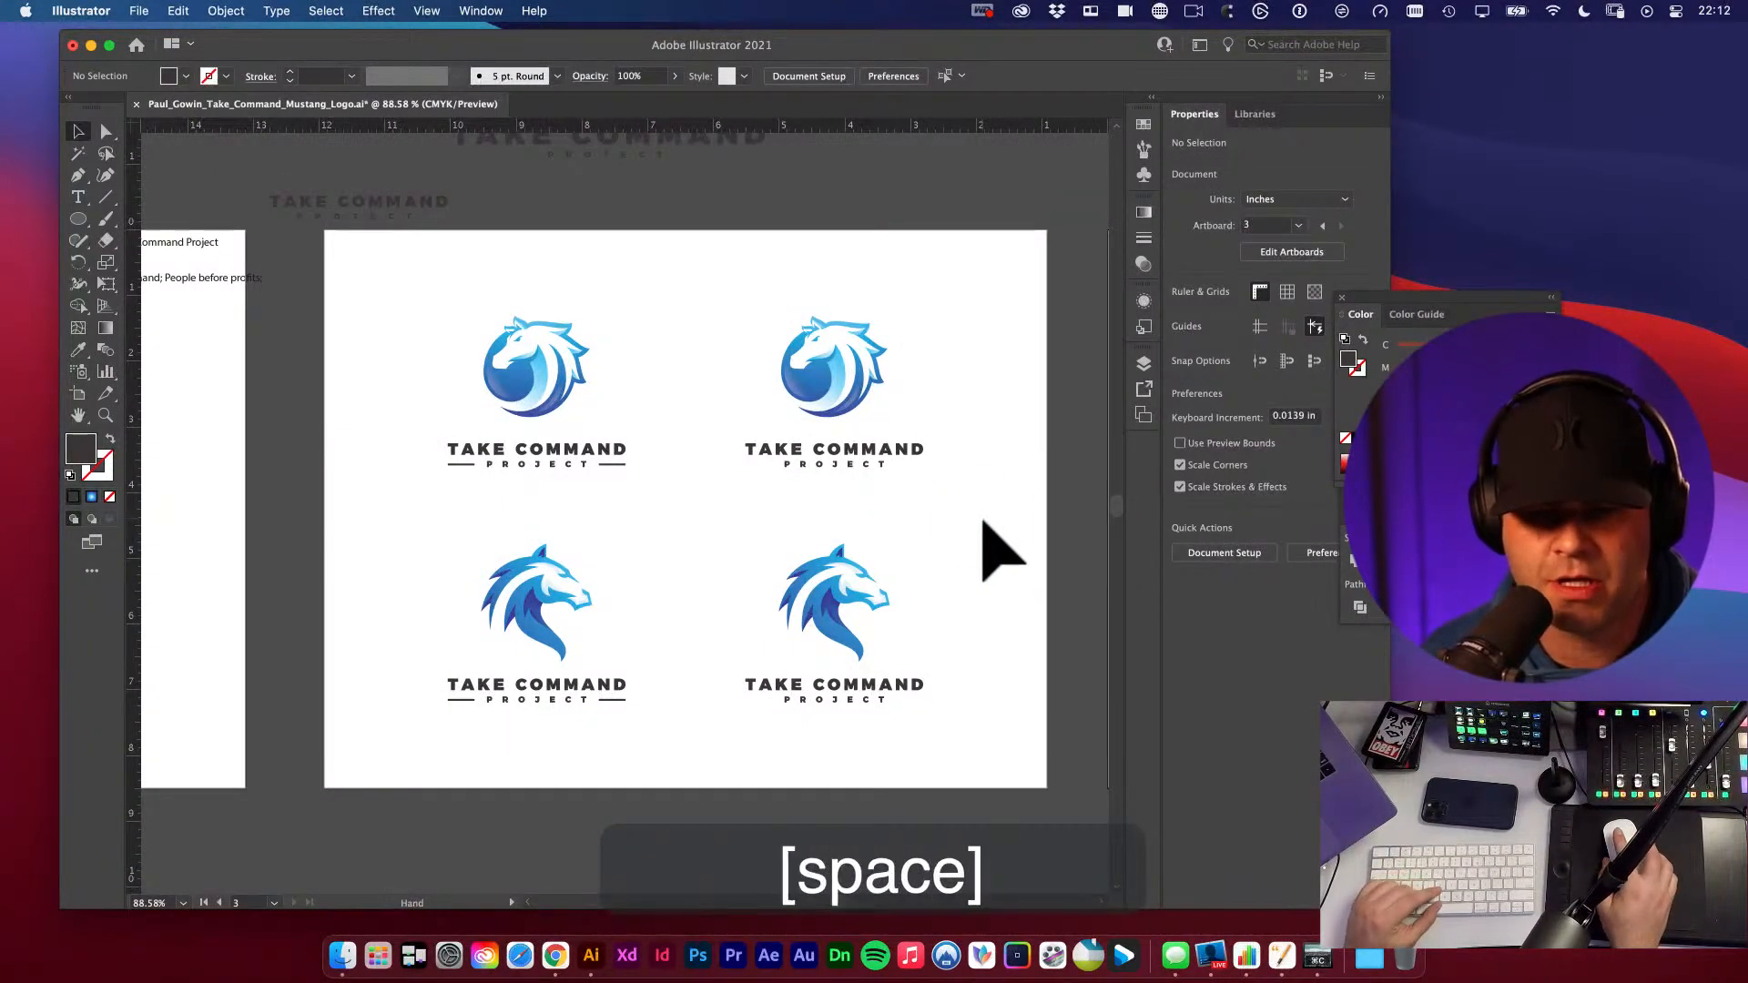
key("b")
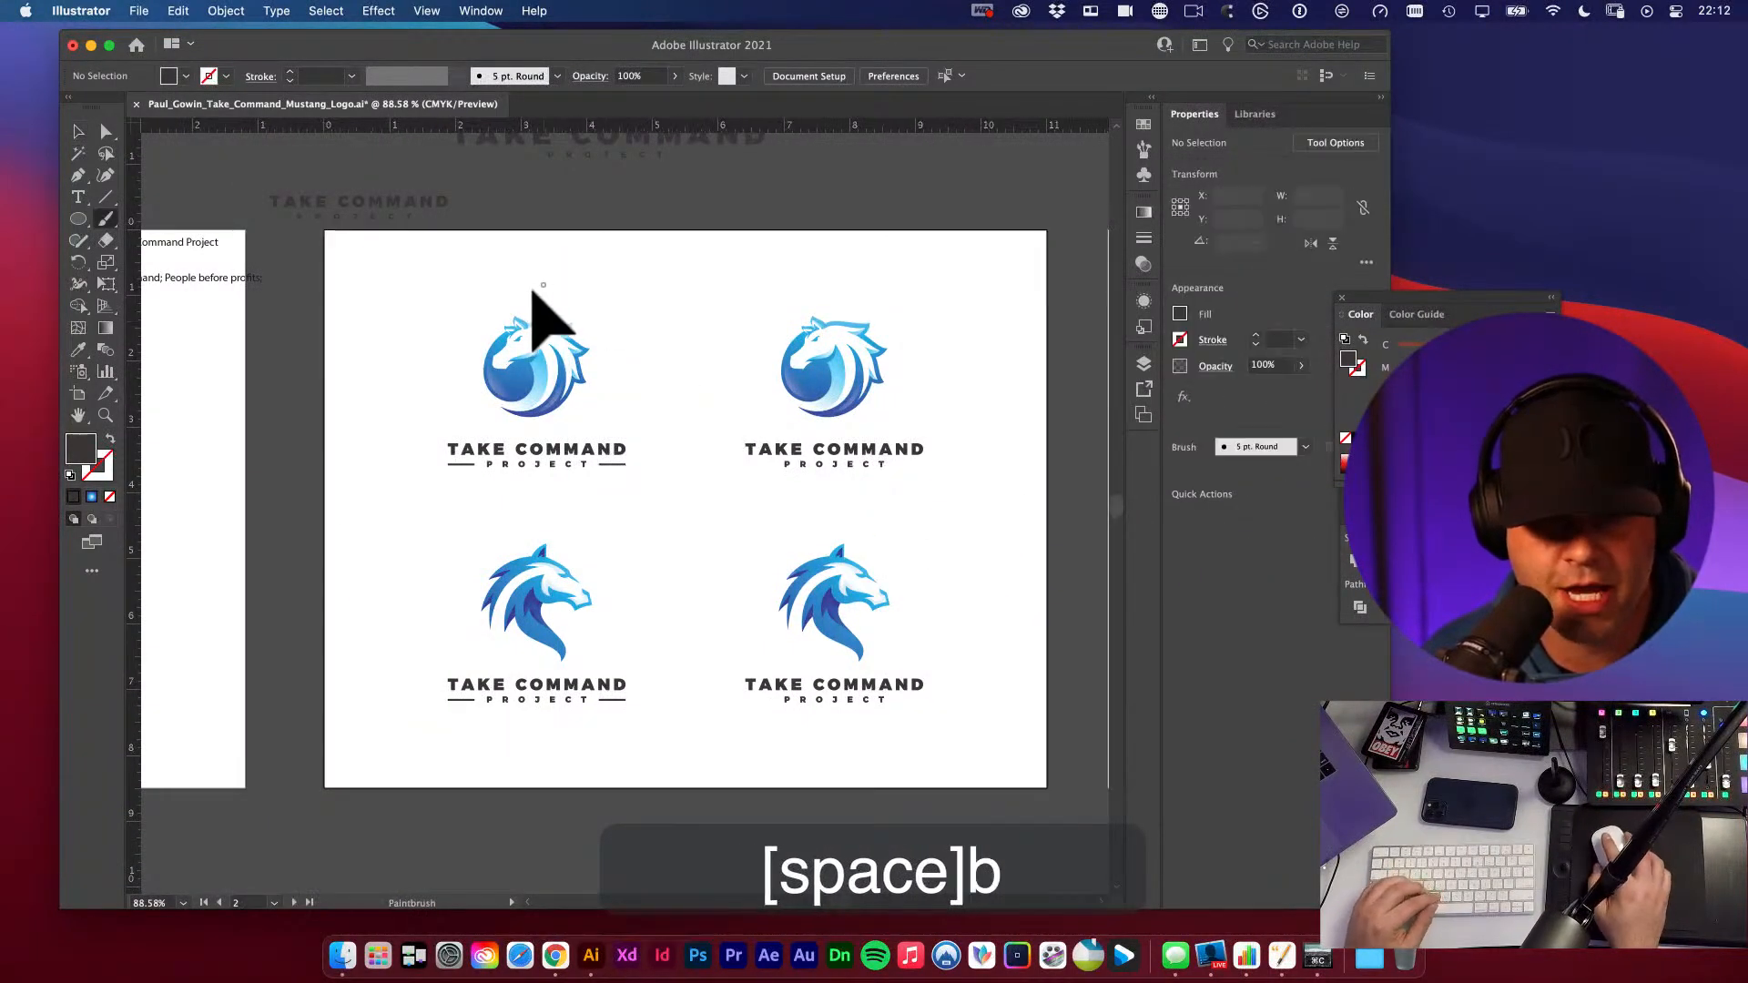
key("v")
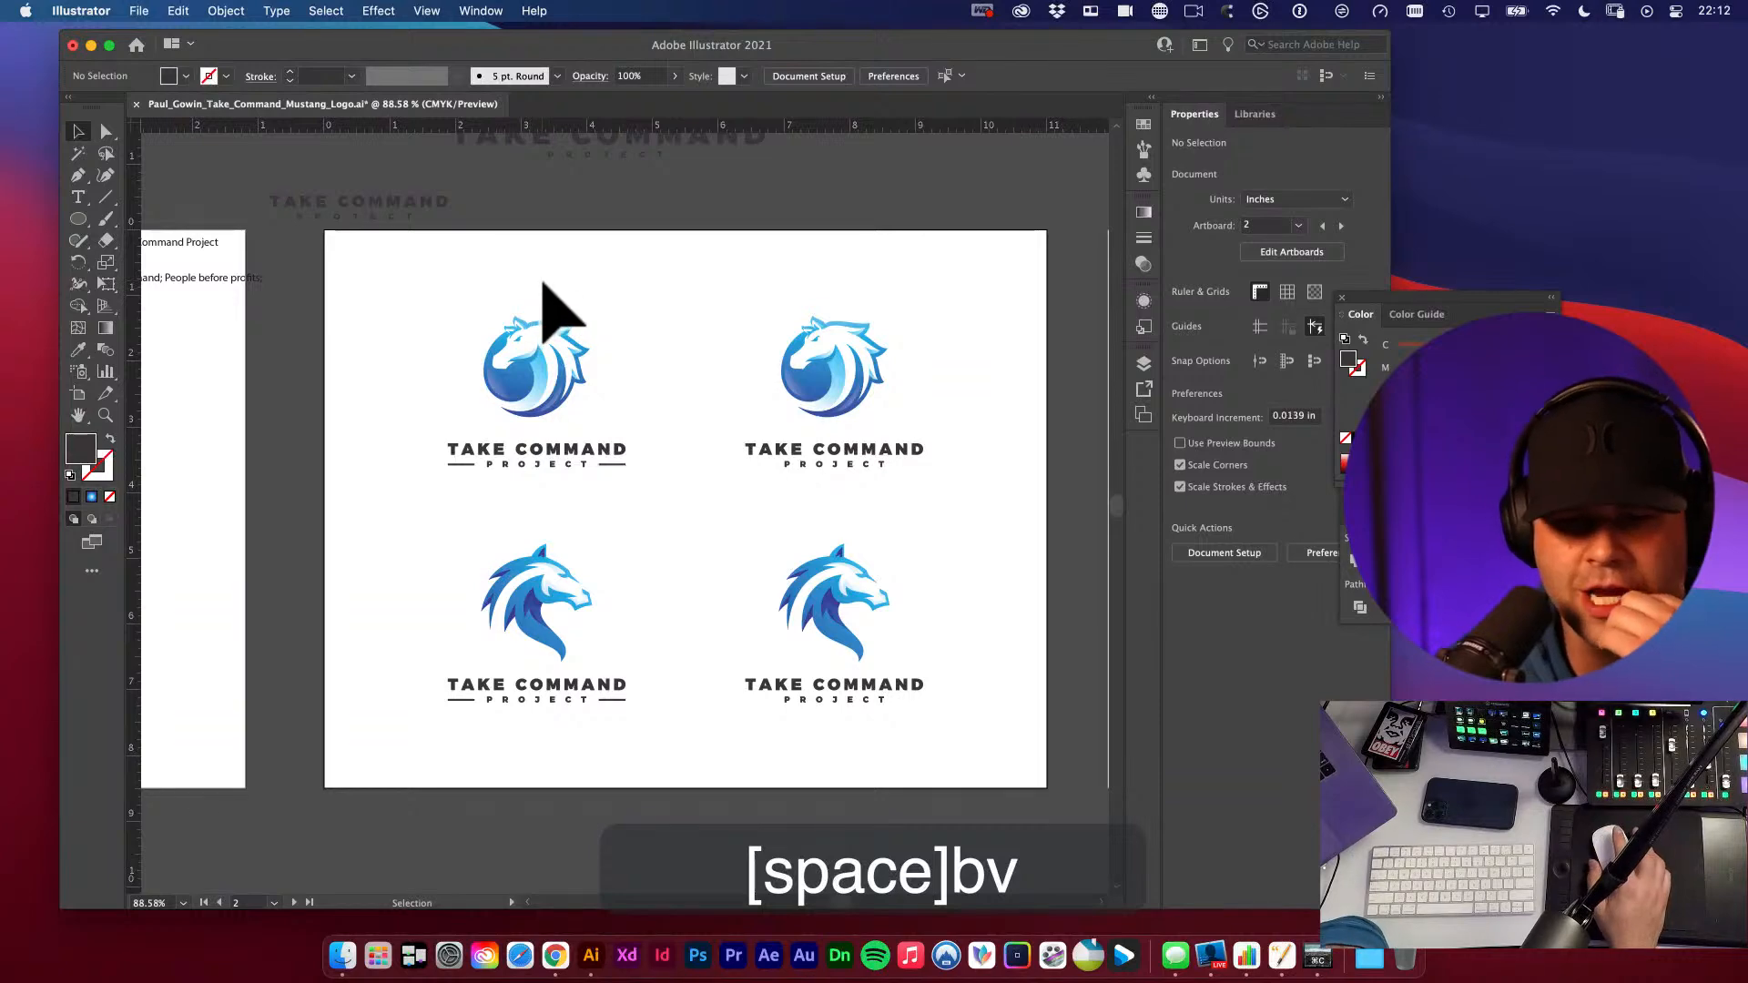
left_click_drag(419, 288, 1000, 770)
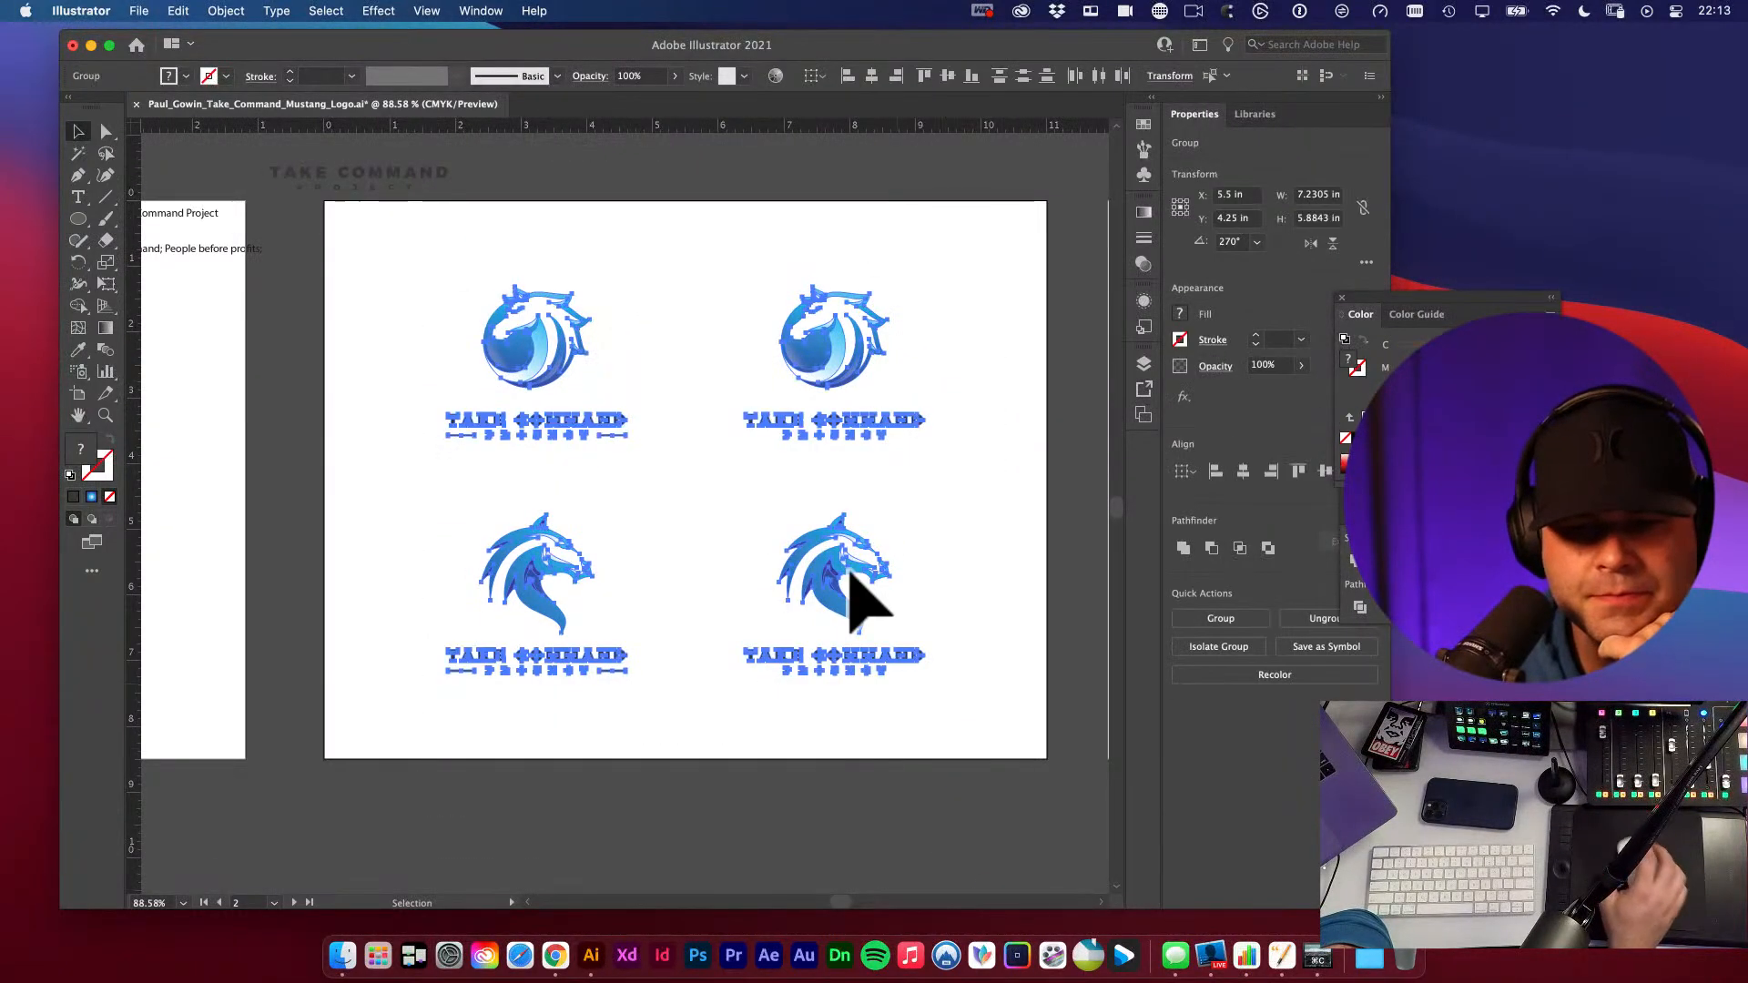
left_click(182, 11)
mouse_move(375, 304)
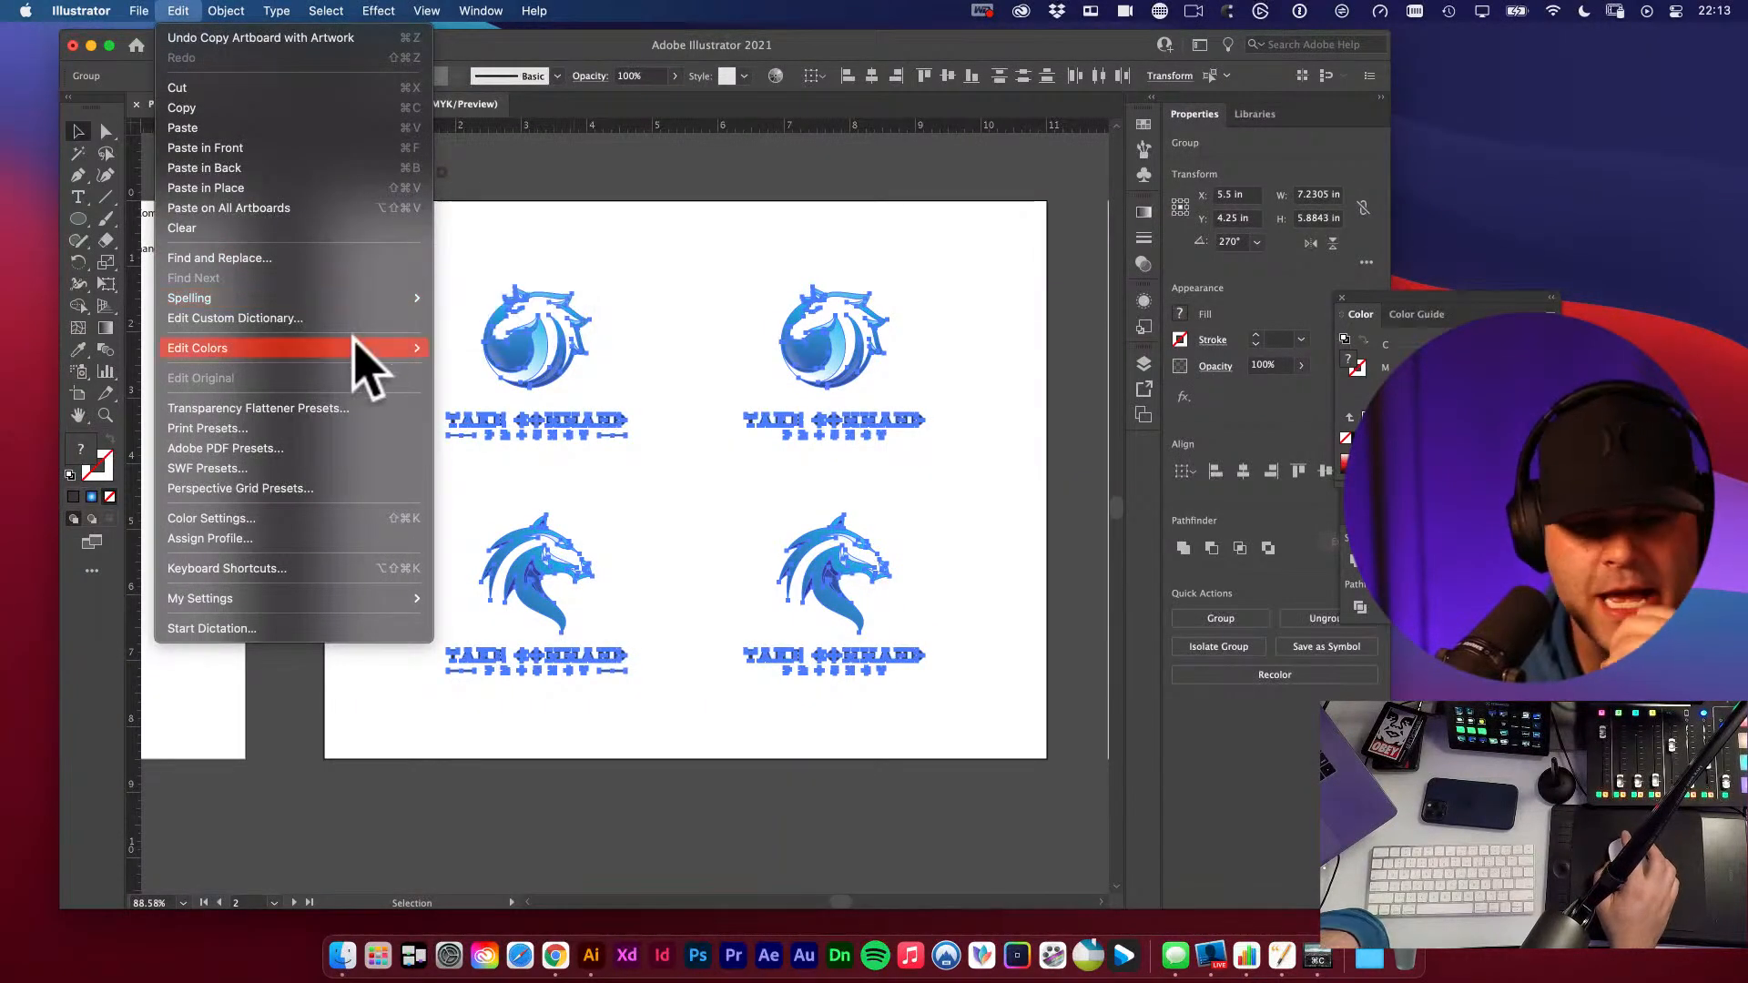
mouse_move(360, 348)
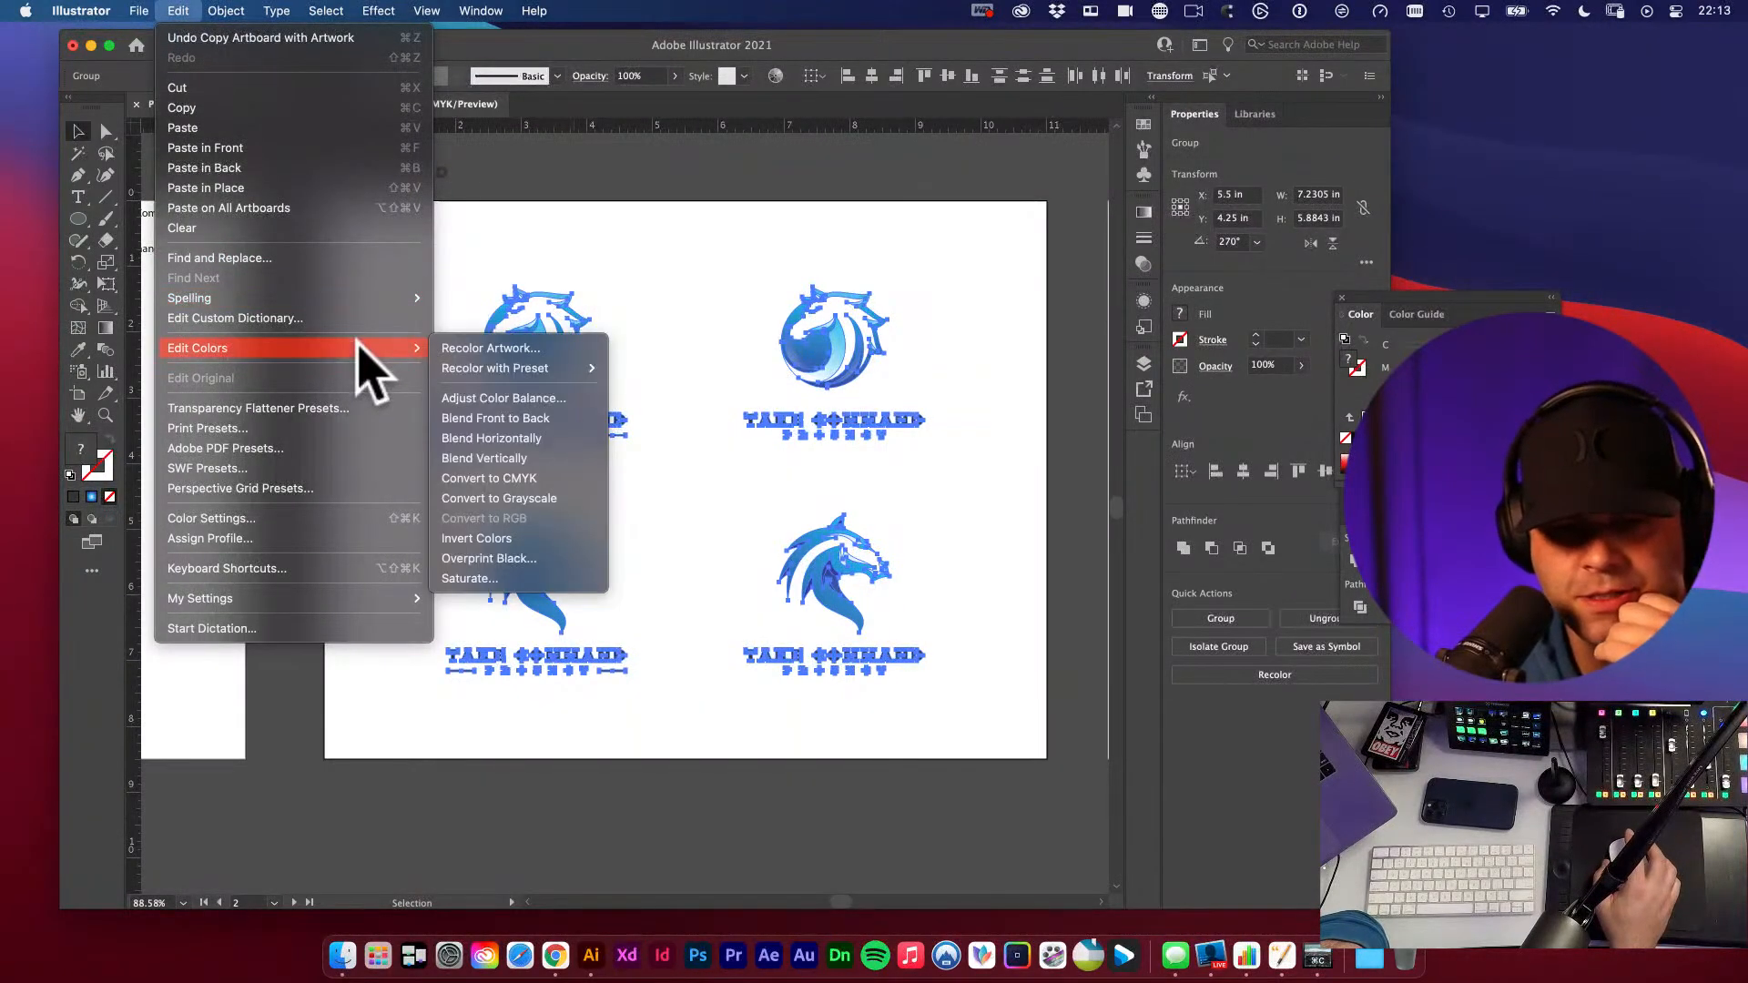
left_click(562, 497)
left_click(715, 560)
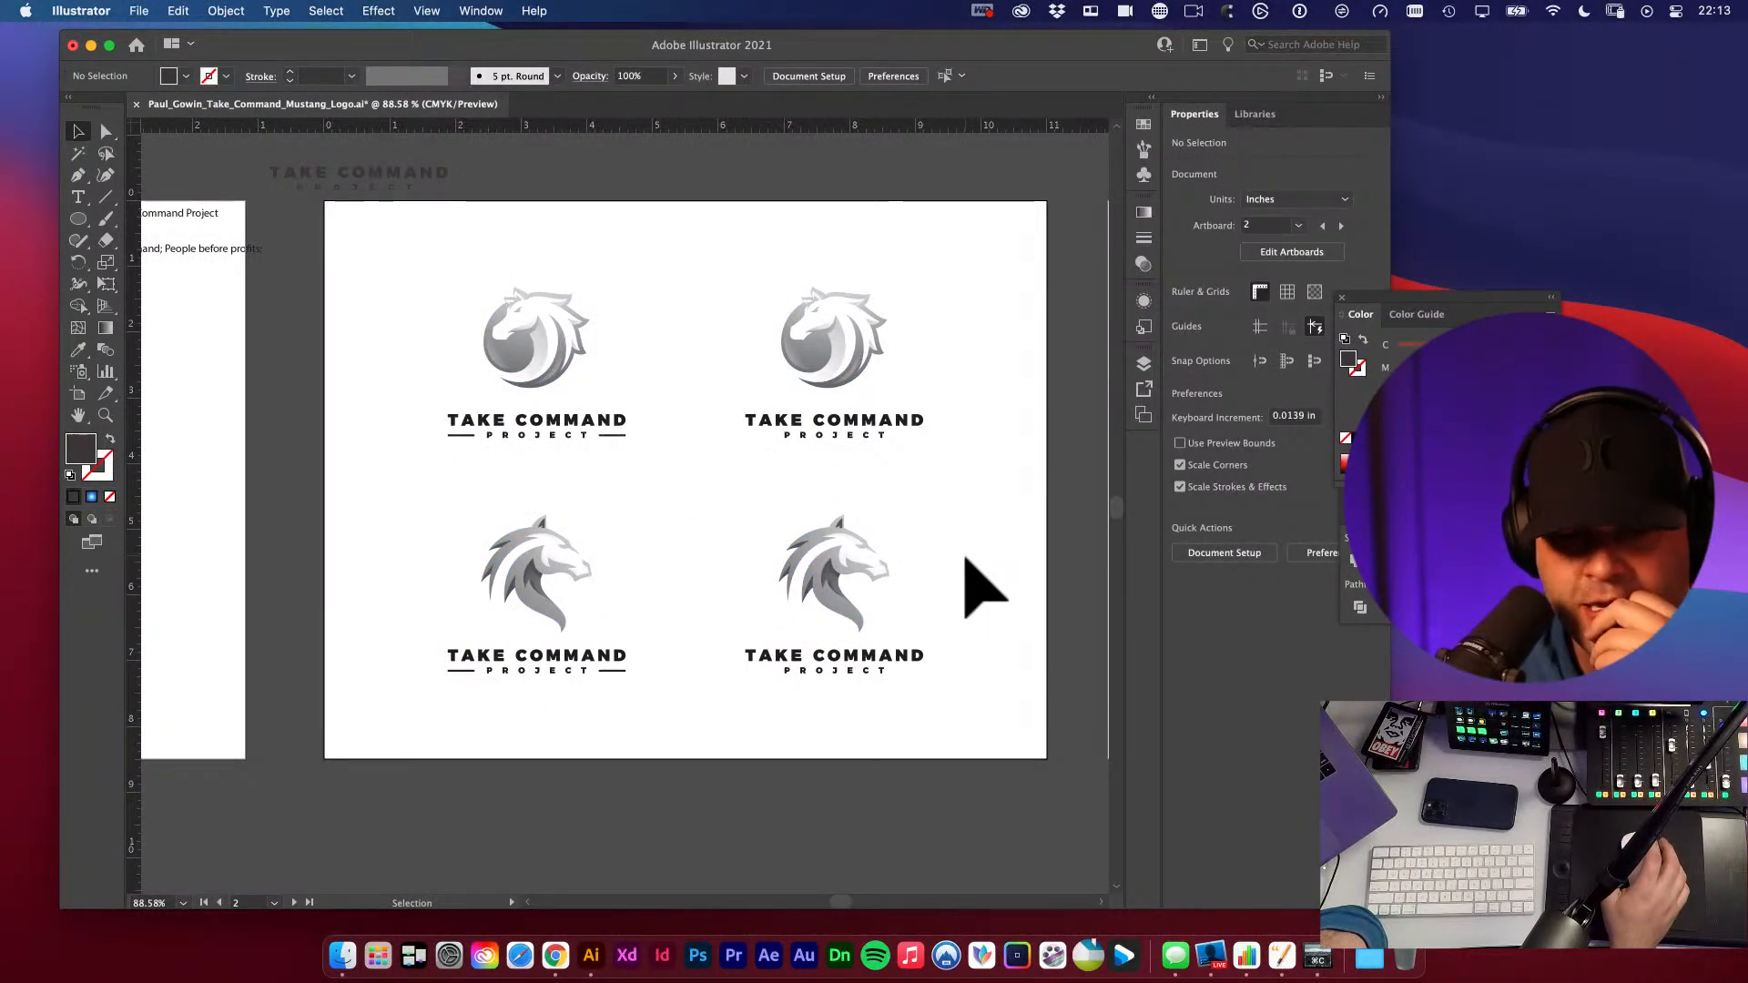
- Select the TAKE COMMAND PROJECT wordmarks of all four grayscale lockups, including their bars, without the horse marks
left_click(567, 440)
left_click(656, 468)
key("a")
key("q")
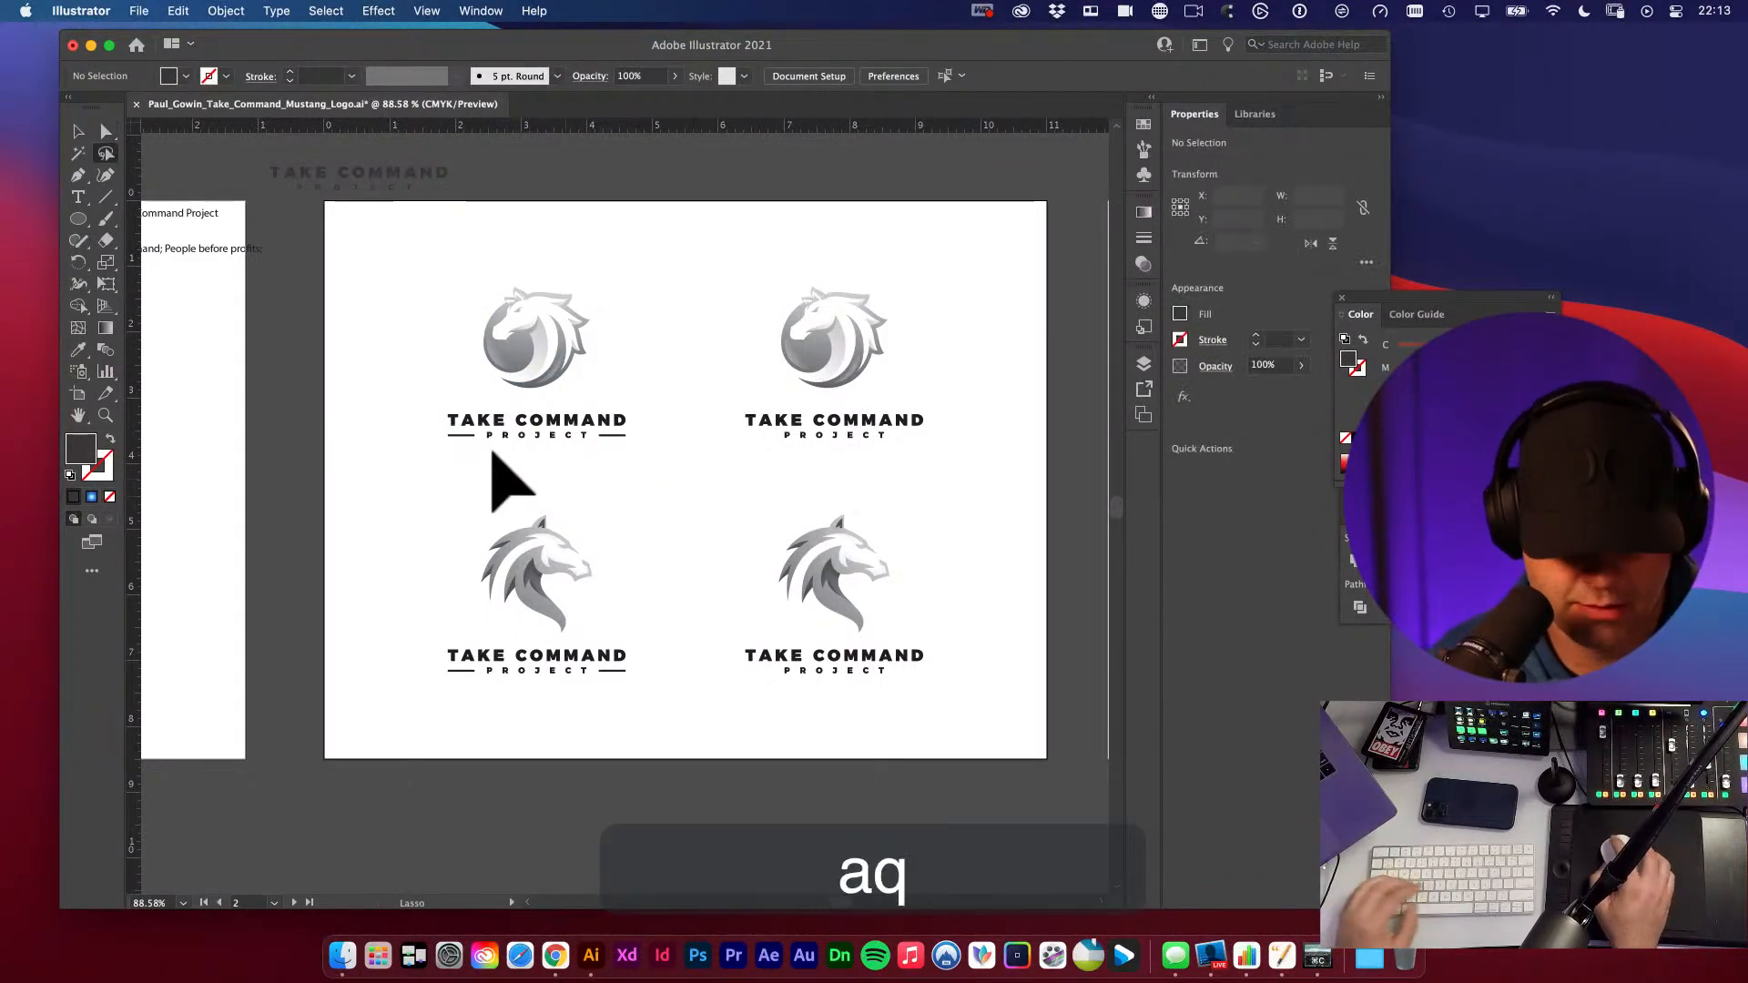
key("v")
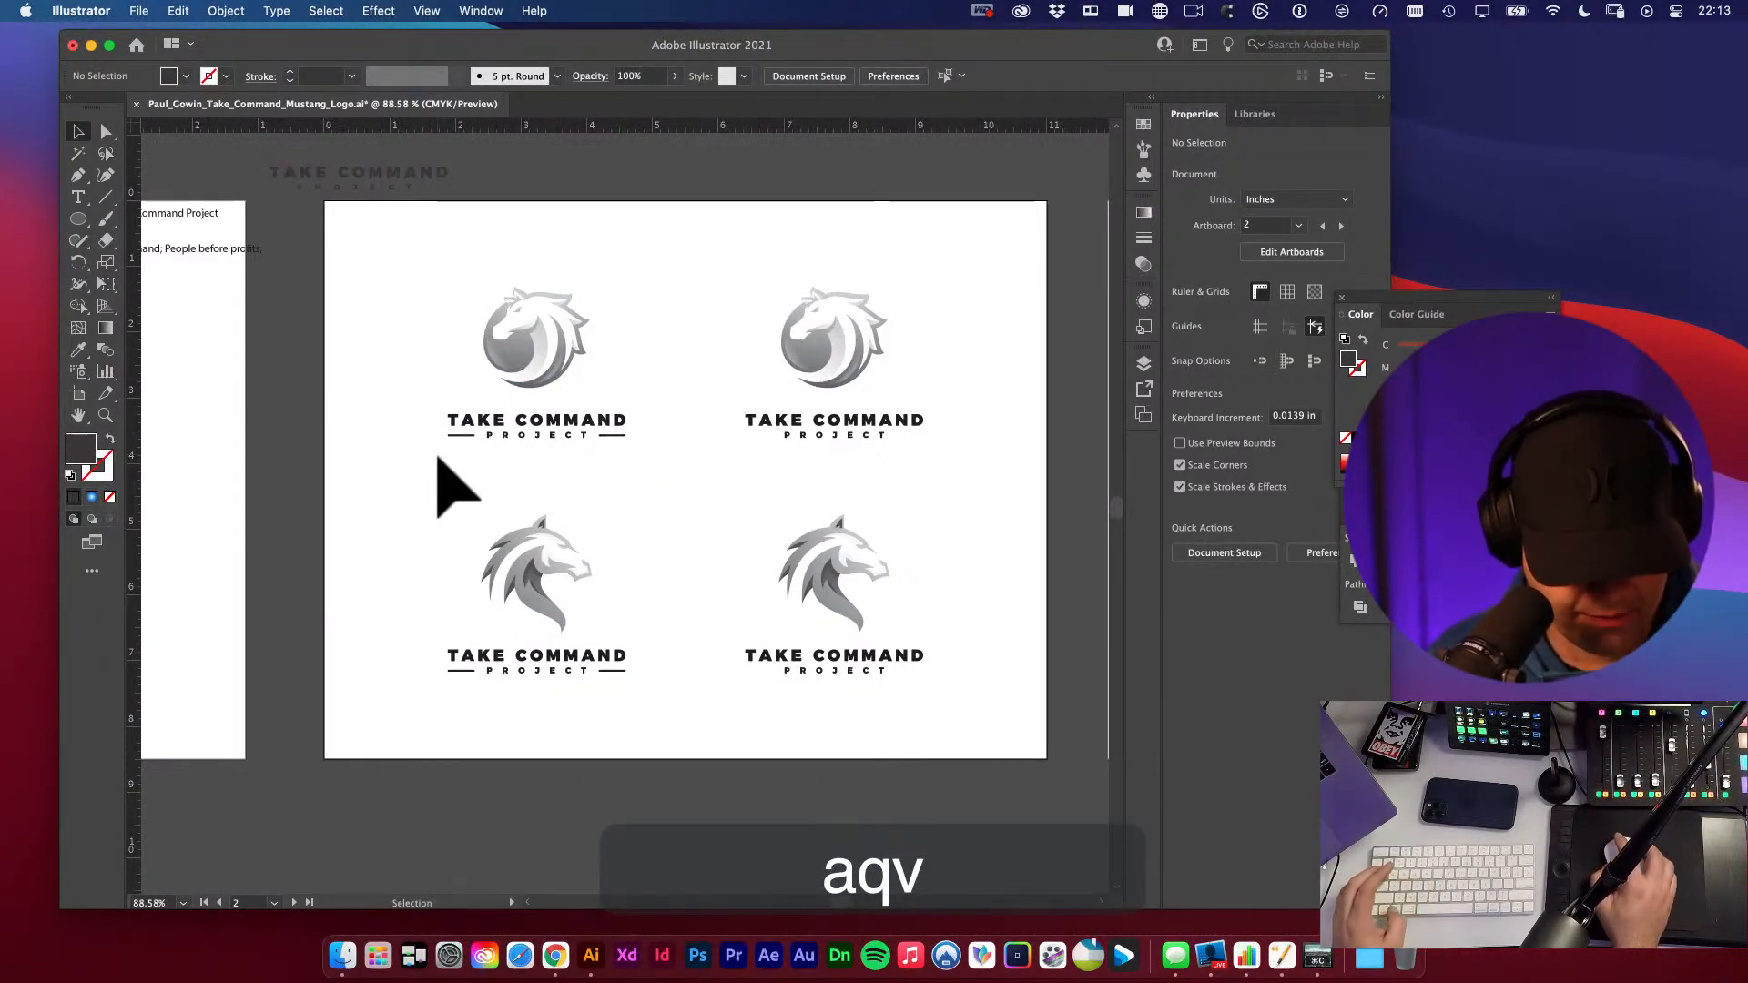
key("a")
left_click_drag(434, 404, 710, 510)
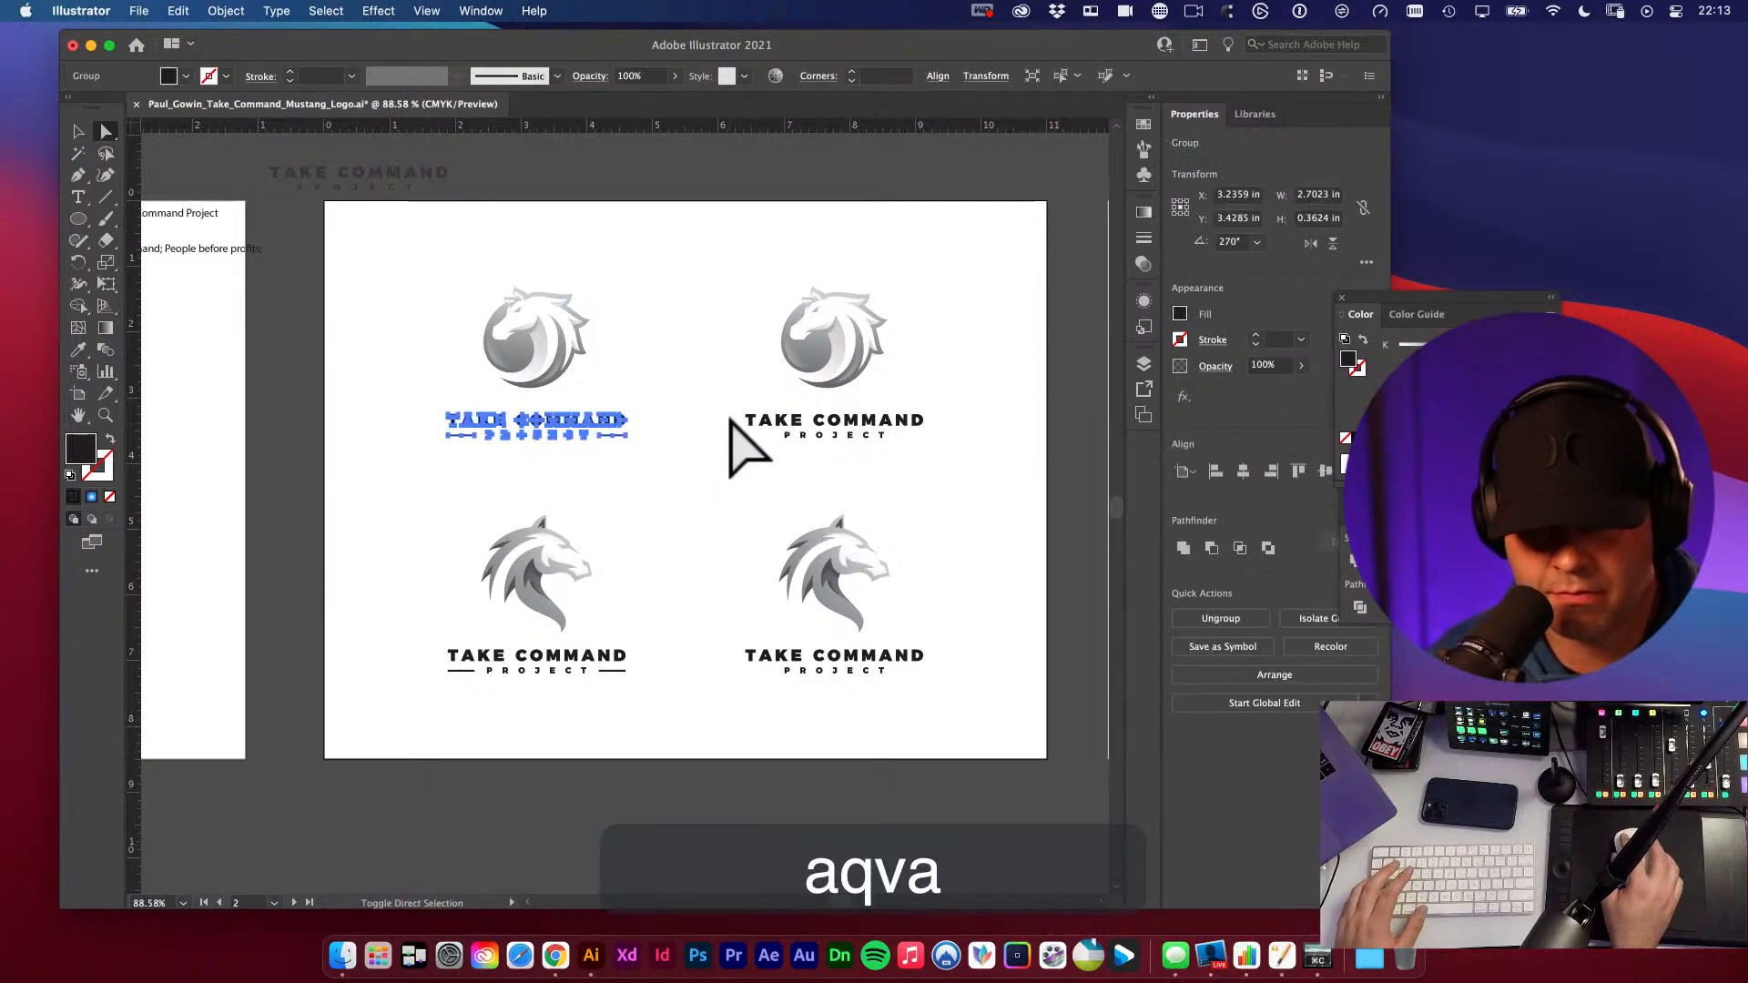
left_click_drag(730, 420, 972, 523)
left_click_drag(721, 639, 1061, 770)
left_click_drag(430, 639, 679, 714)
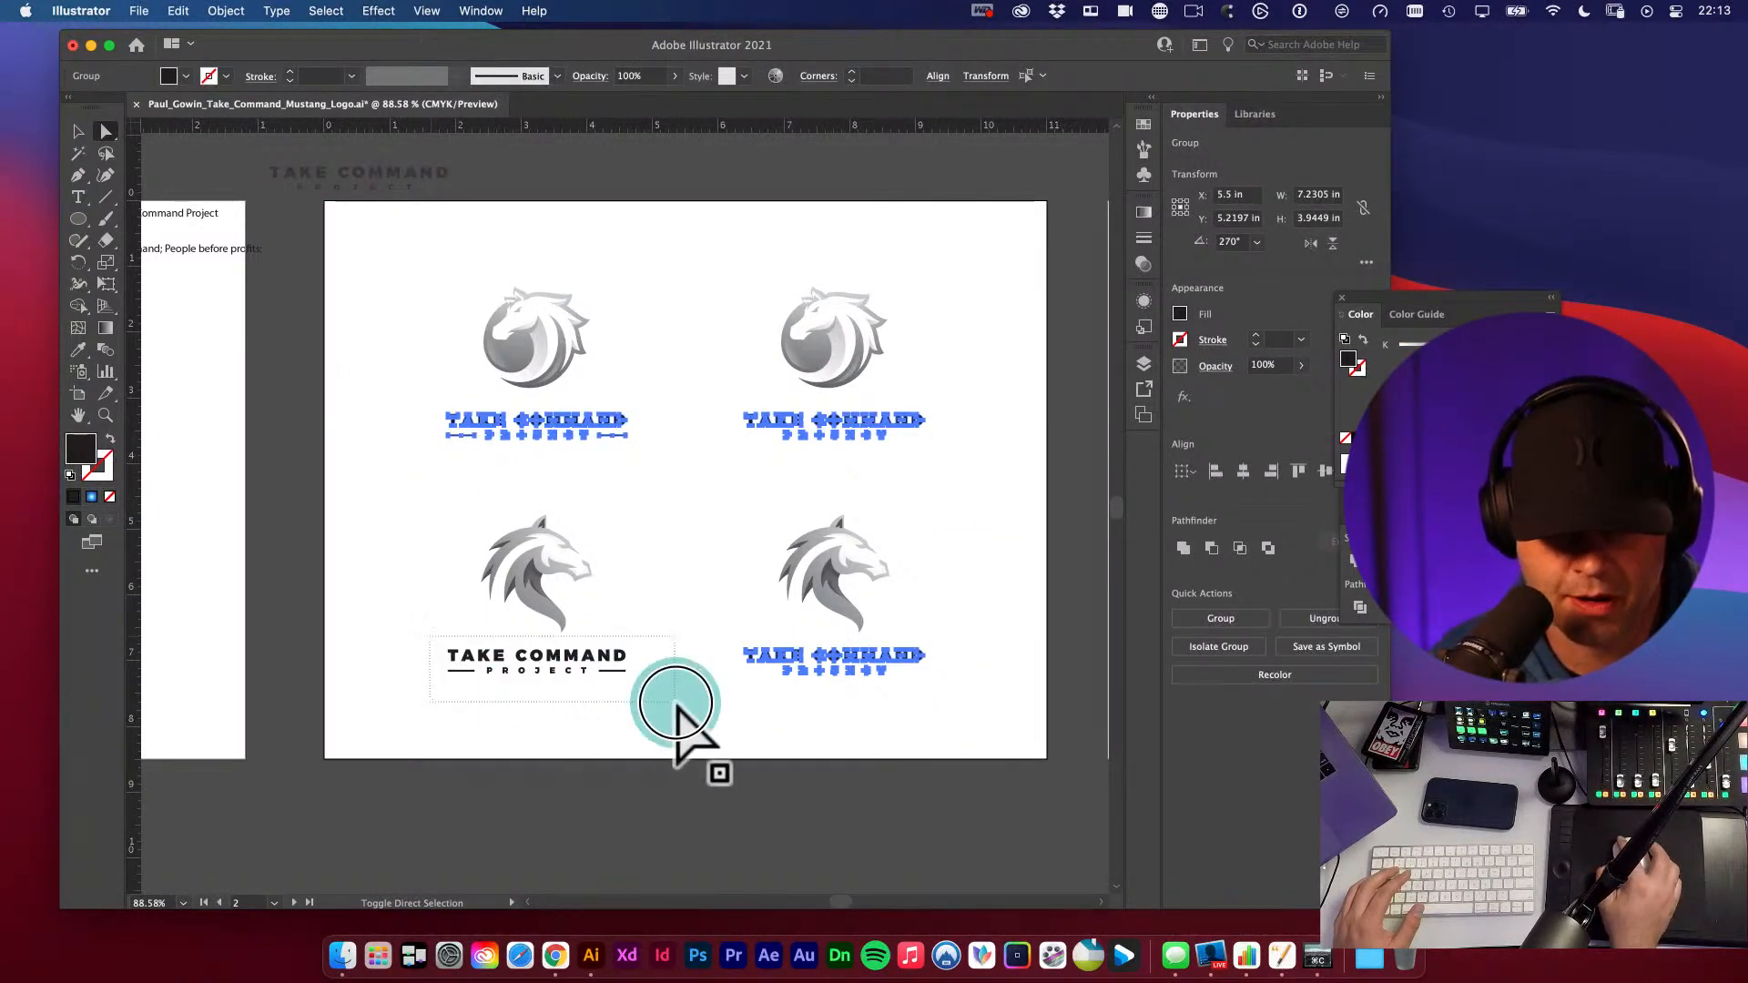
- Try to recolour the selected wordmarks with a sampled colour and undo the attempt
key("i")
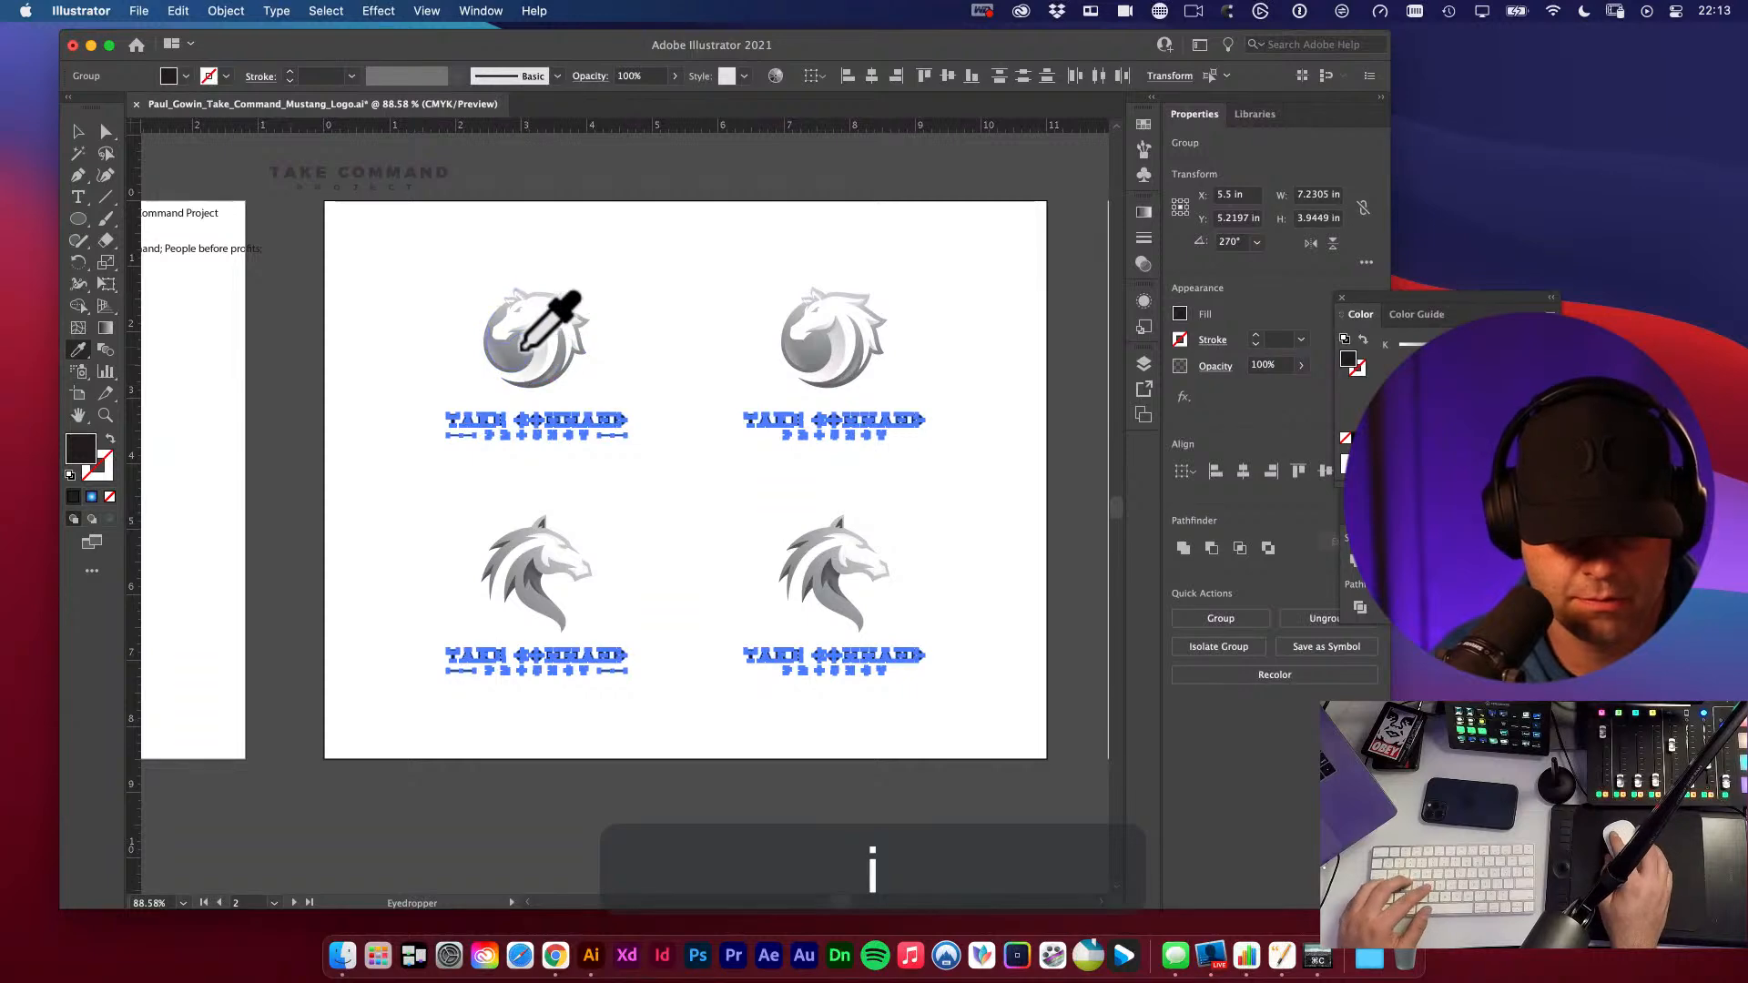
left_click(686, 313)
key("v")
key("super+z")
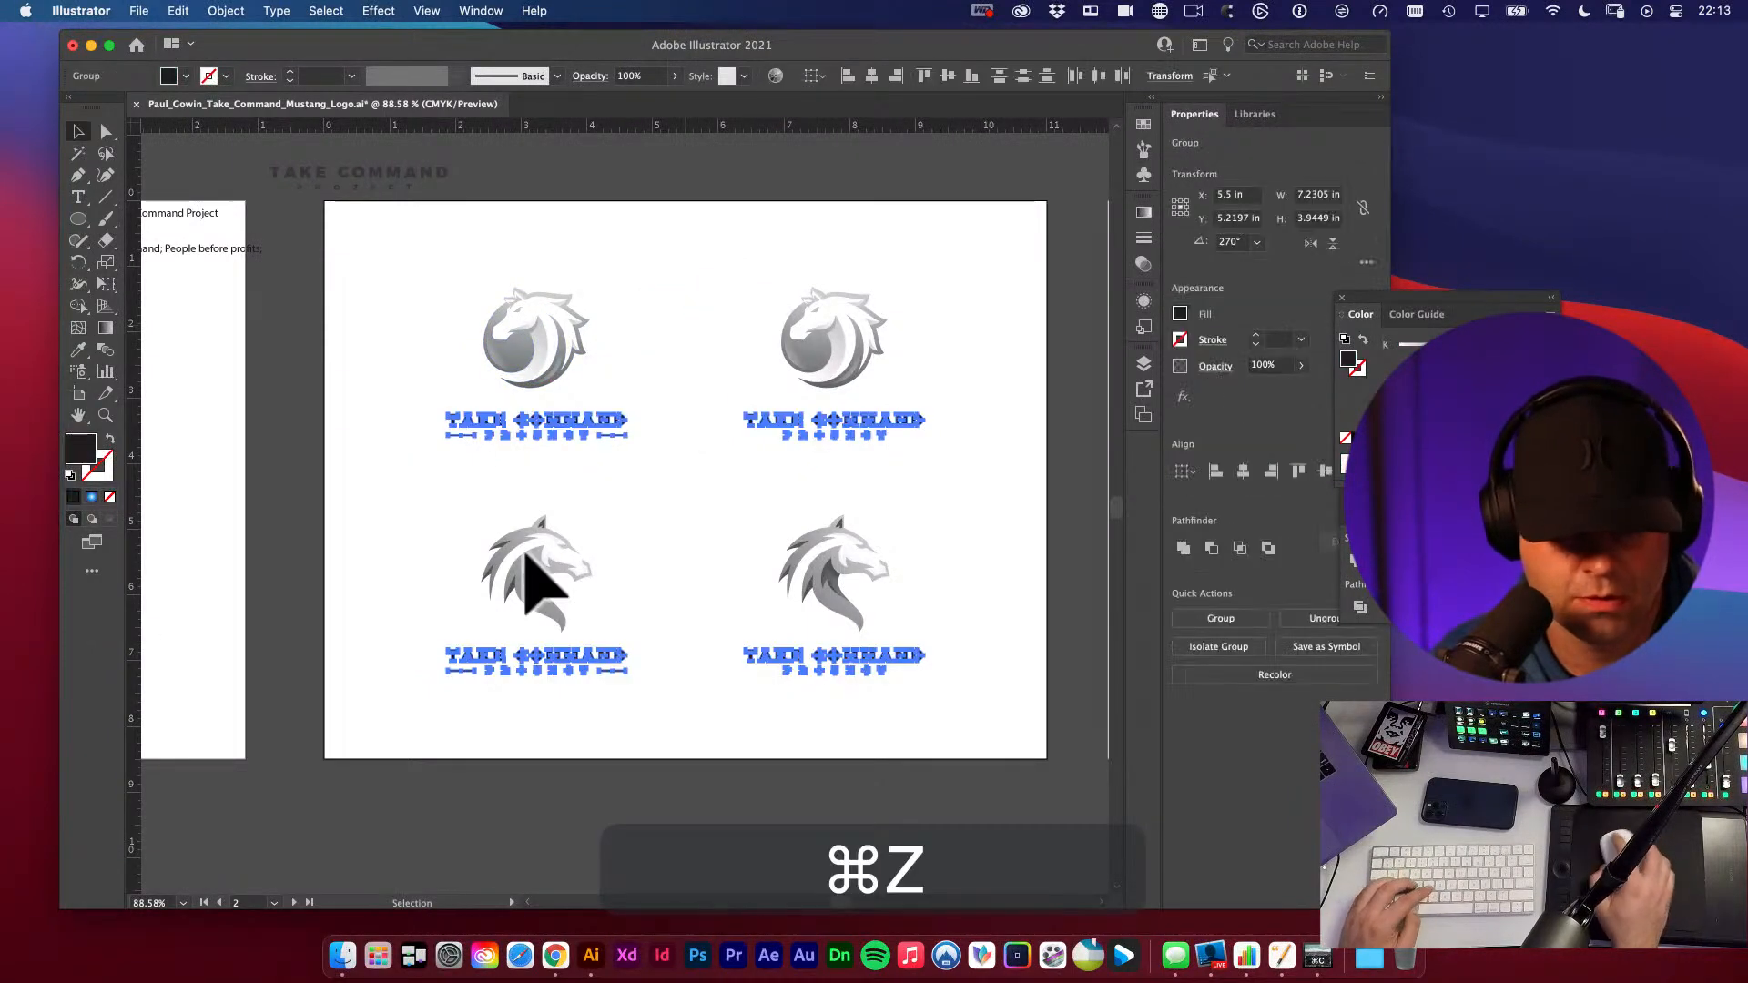
- Set the fill of the four selected grayscale wordmarks to the mid grey #727272 and deselect them
left_click(79, 460)
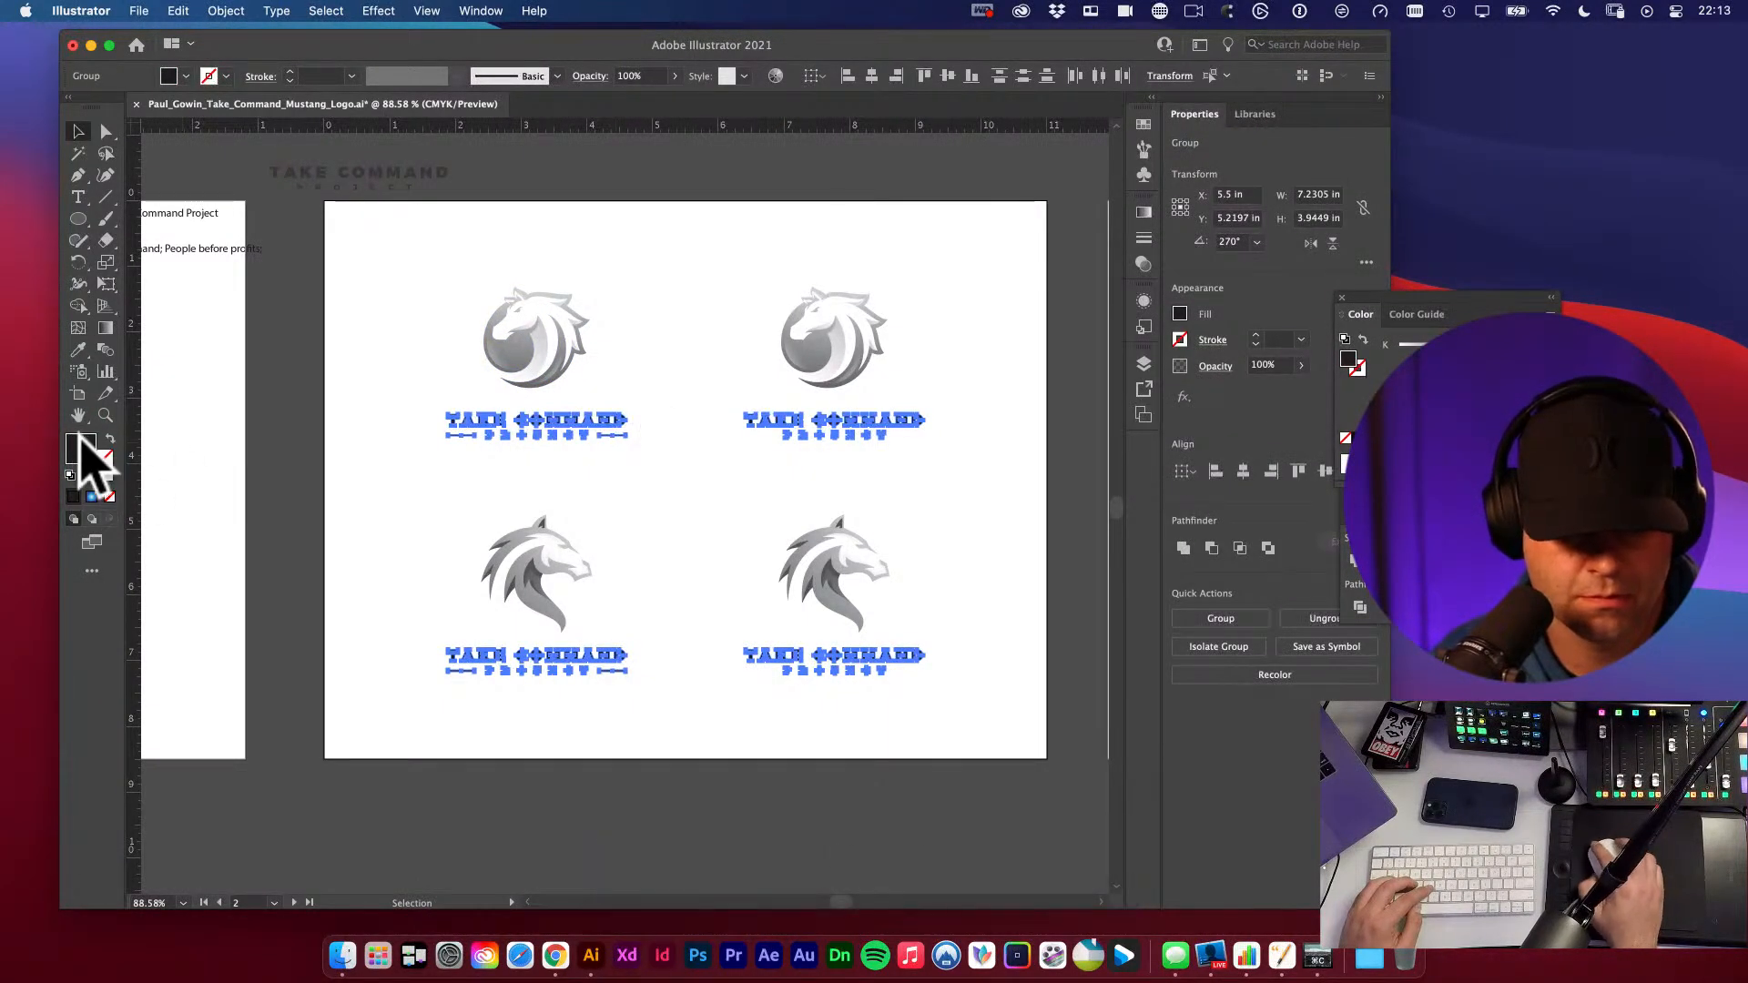
double_click(78, 460)
left_click_drag(592, 409, 569, 350)
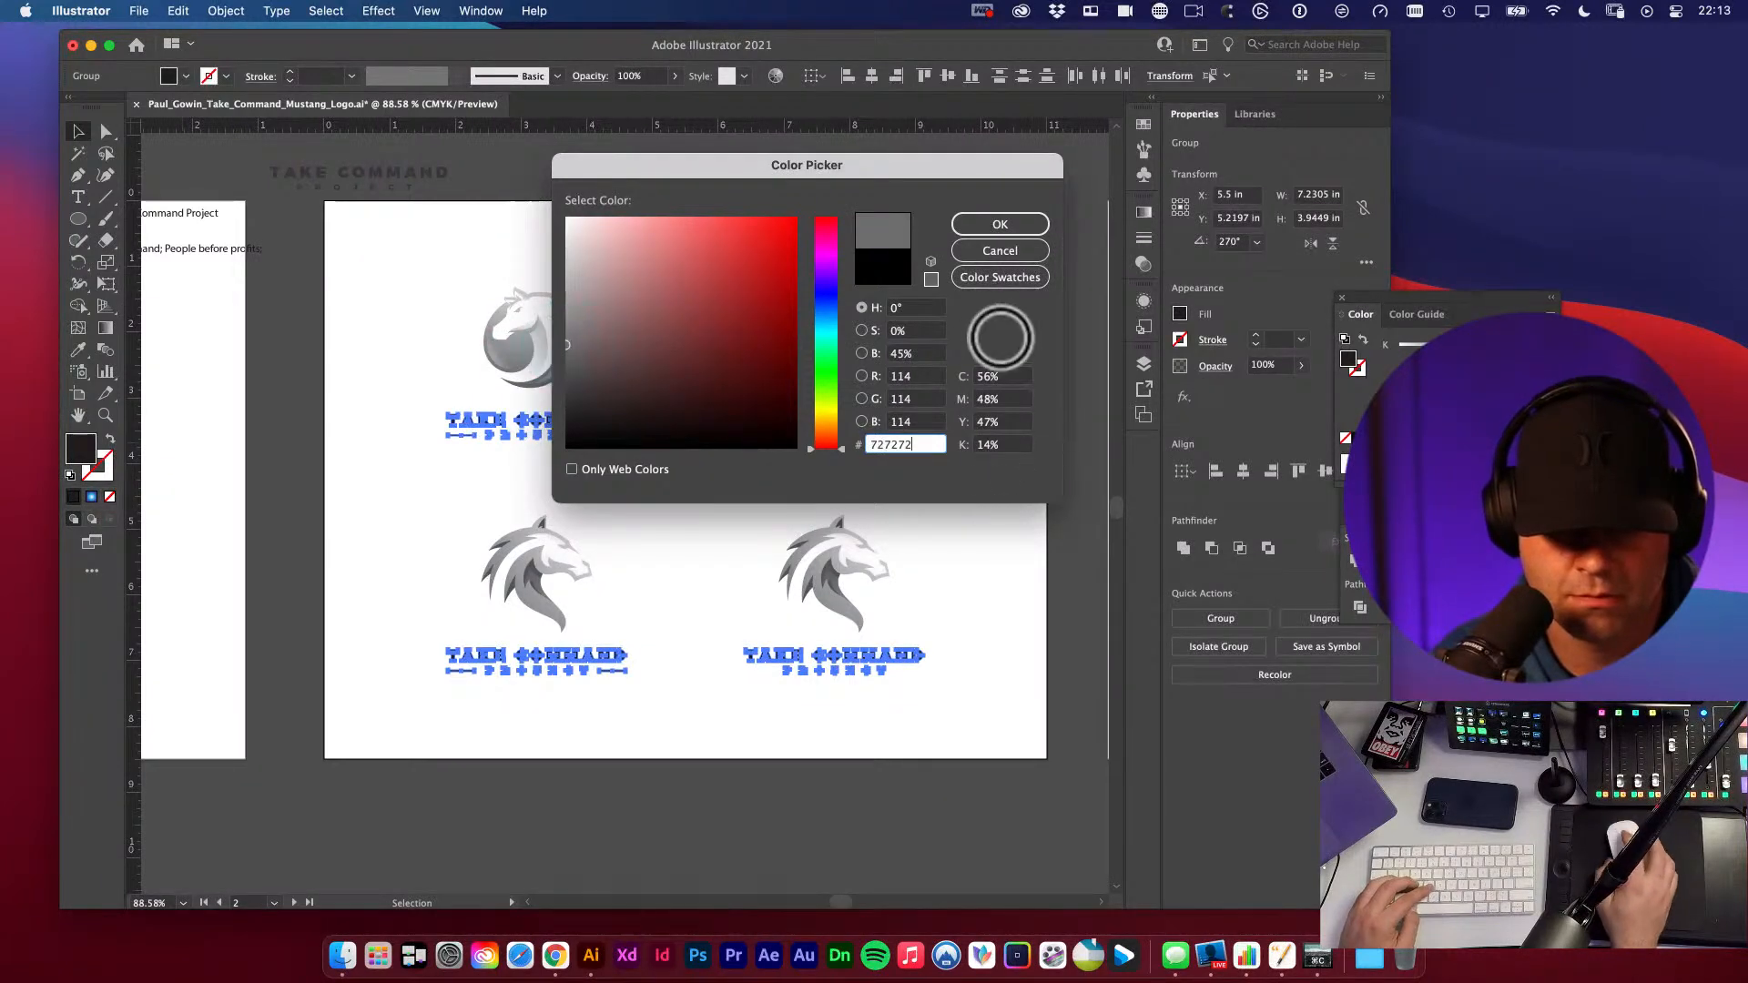
left_click(1018, 225)
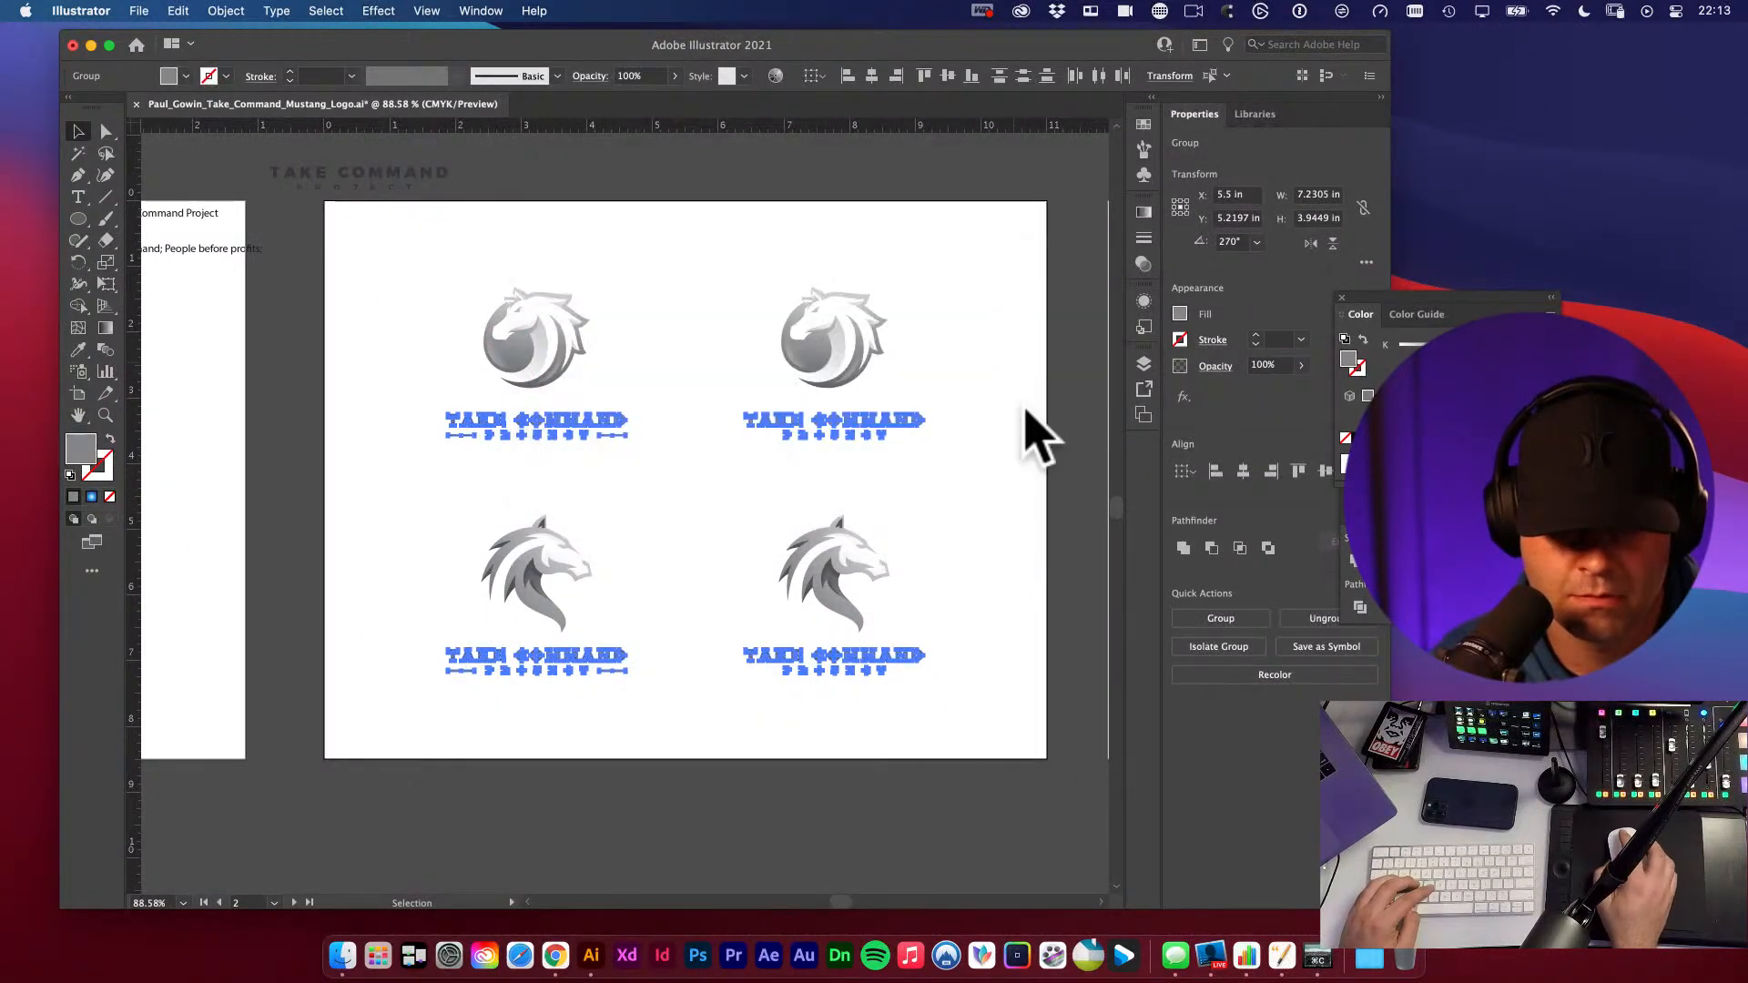
left_click(728, 228)
key("v")
key("space")
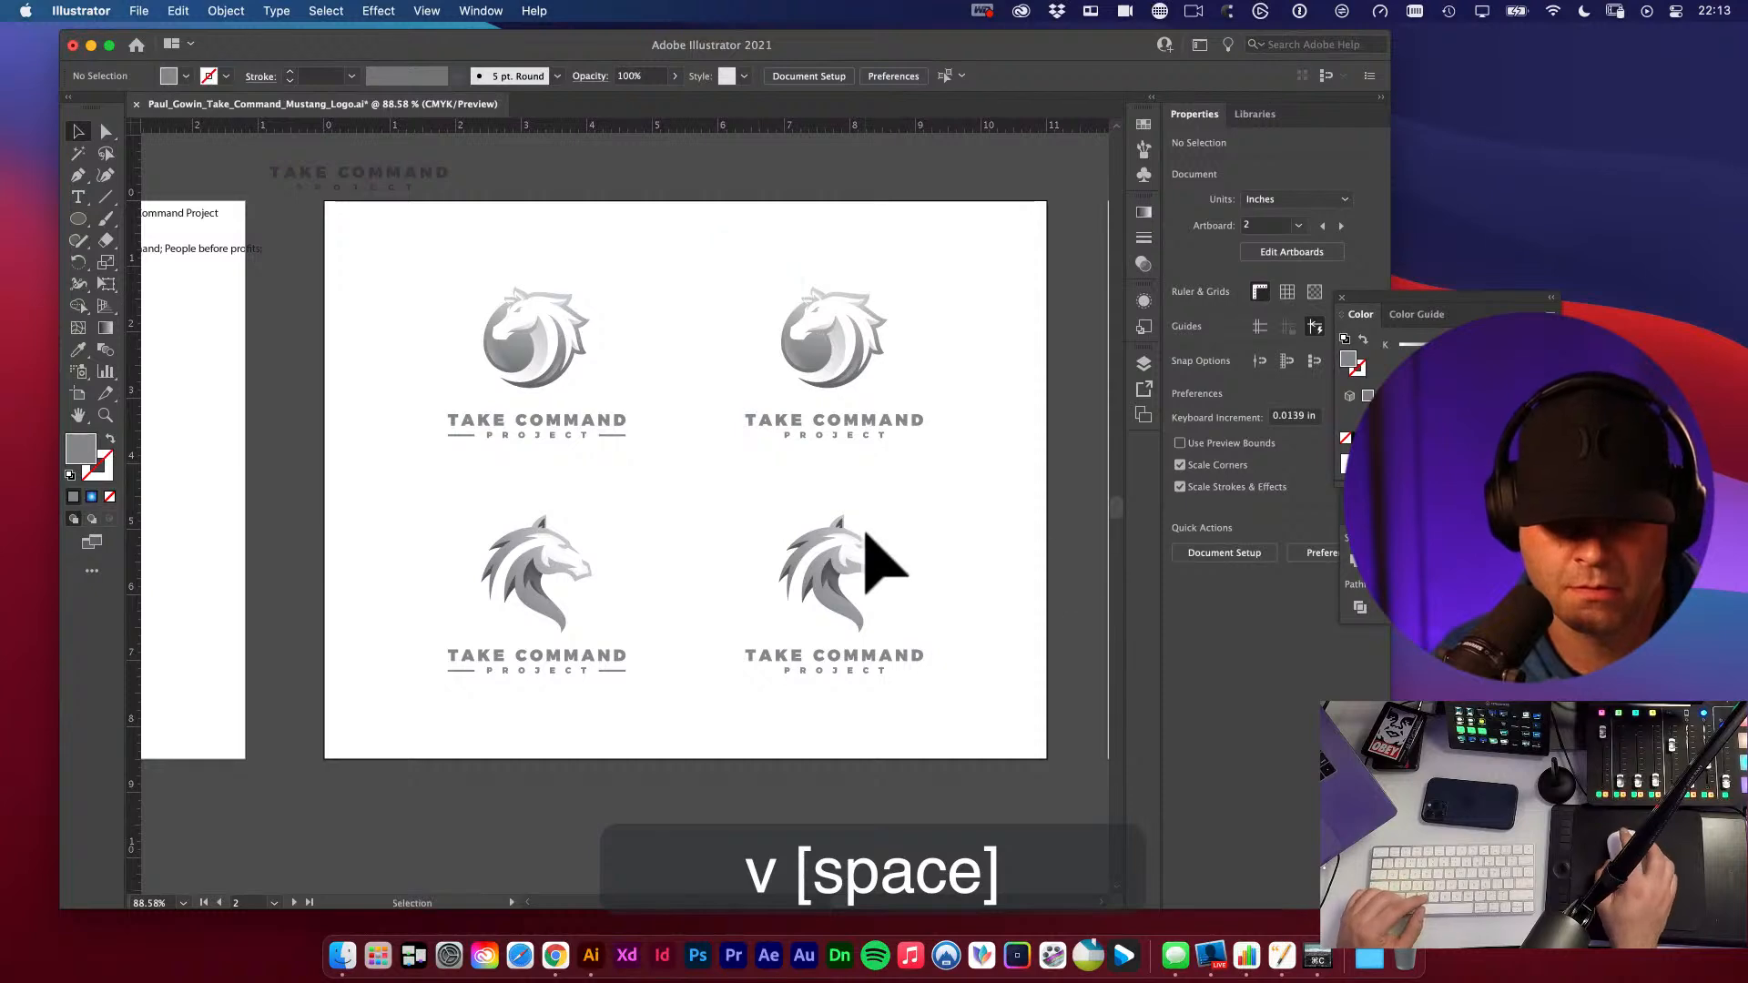
key("v")
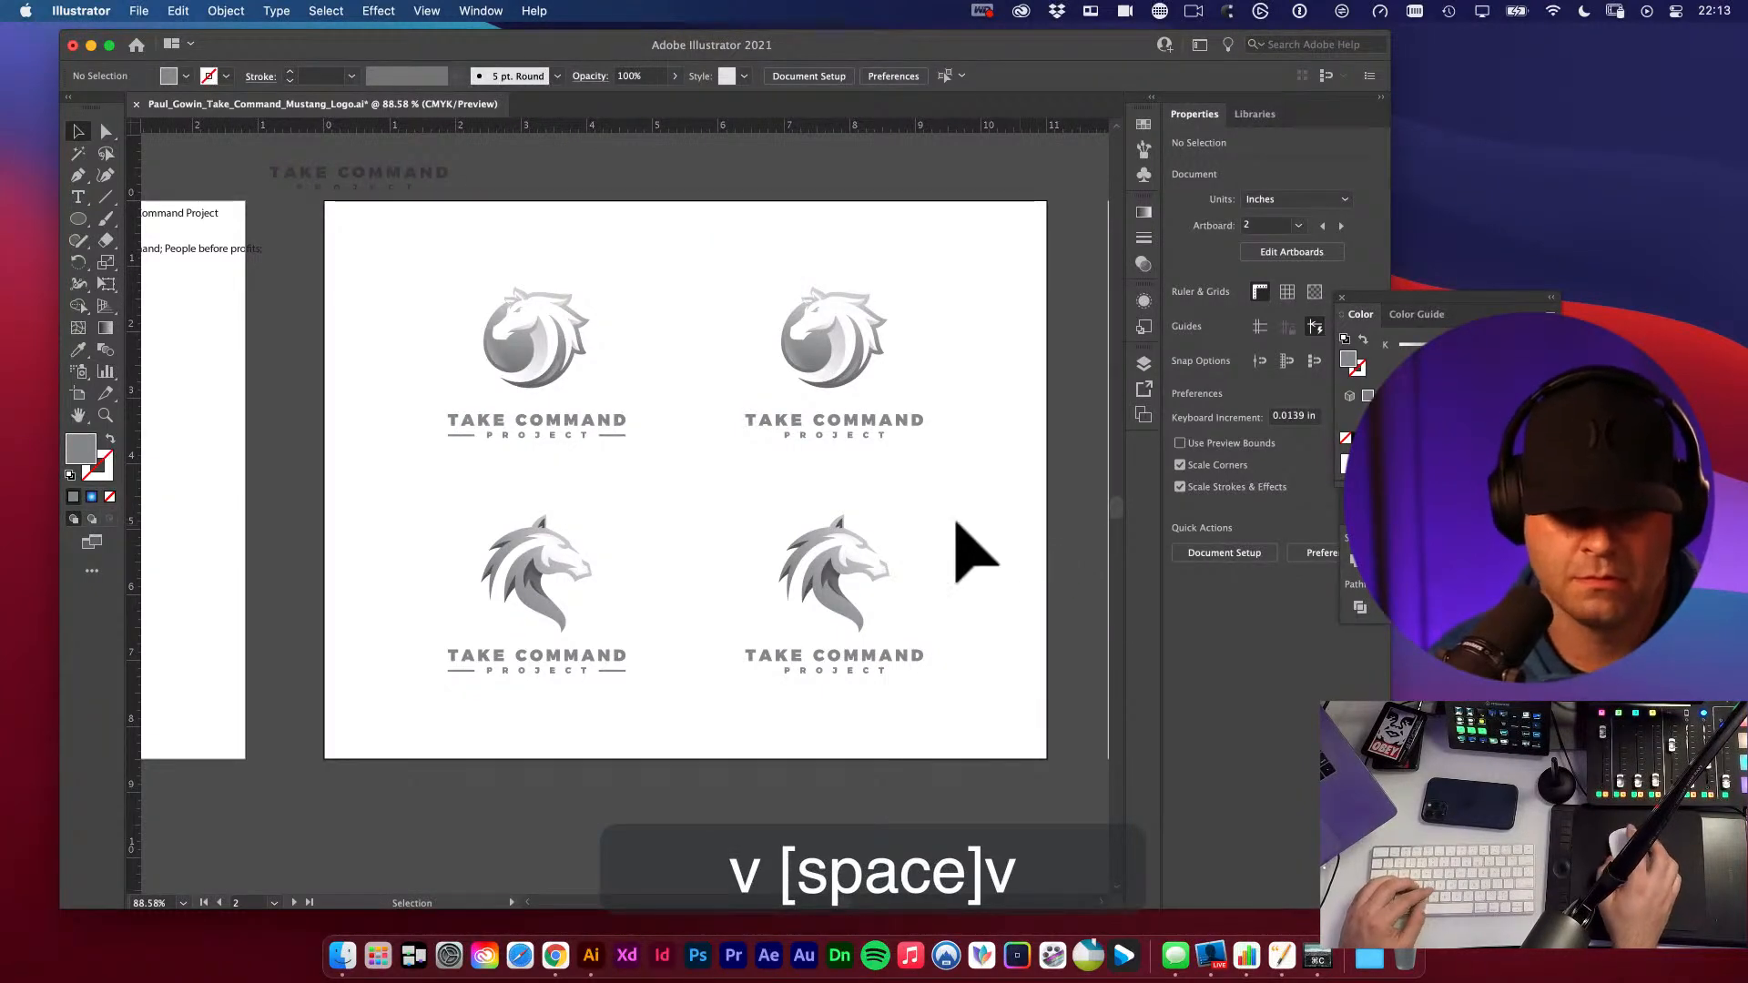
- Compare the grayscale artboard with the blue one beside it and save the logo document
left_click(870, 581, "alt+super")
left_click(870, 582, "alt+super")
key("v")
left_click_drag(691, 423, 815, 448)
left_click(790, 465)
key("v")
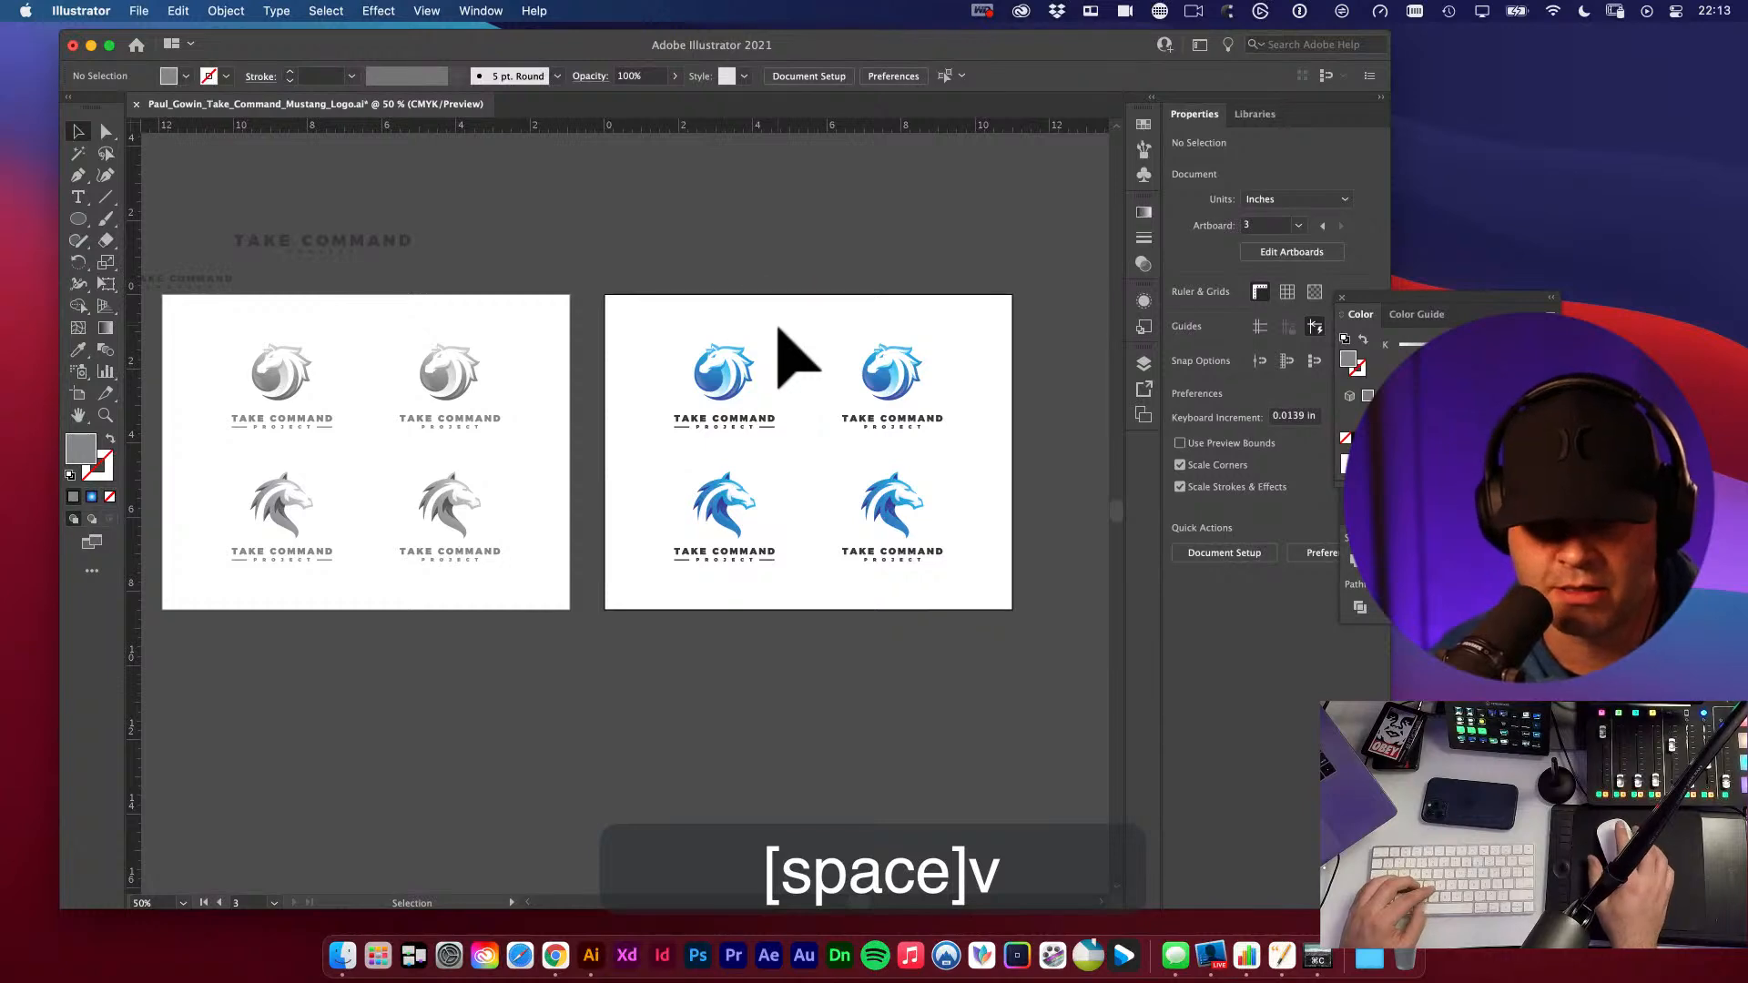
left_click(708, 300)
key("space")
key("super+s")
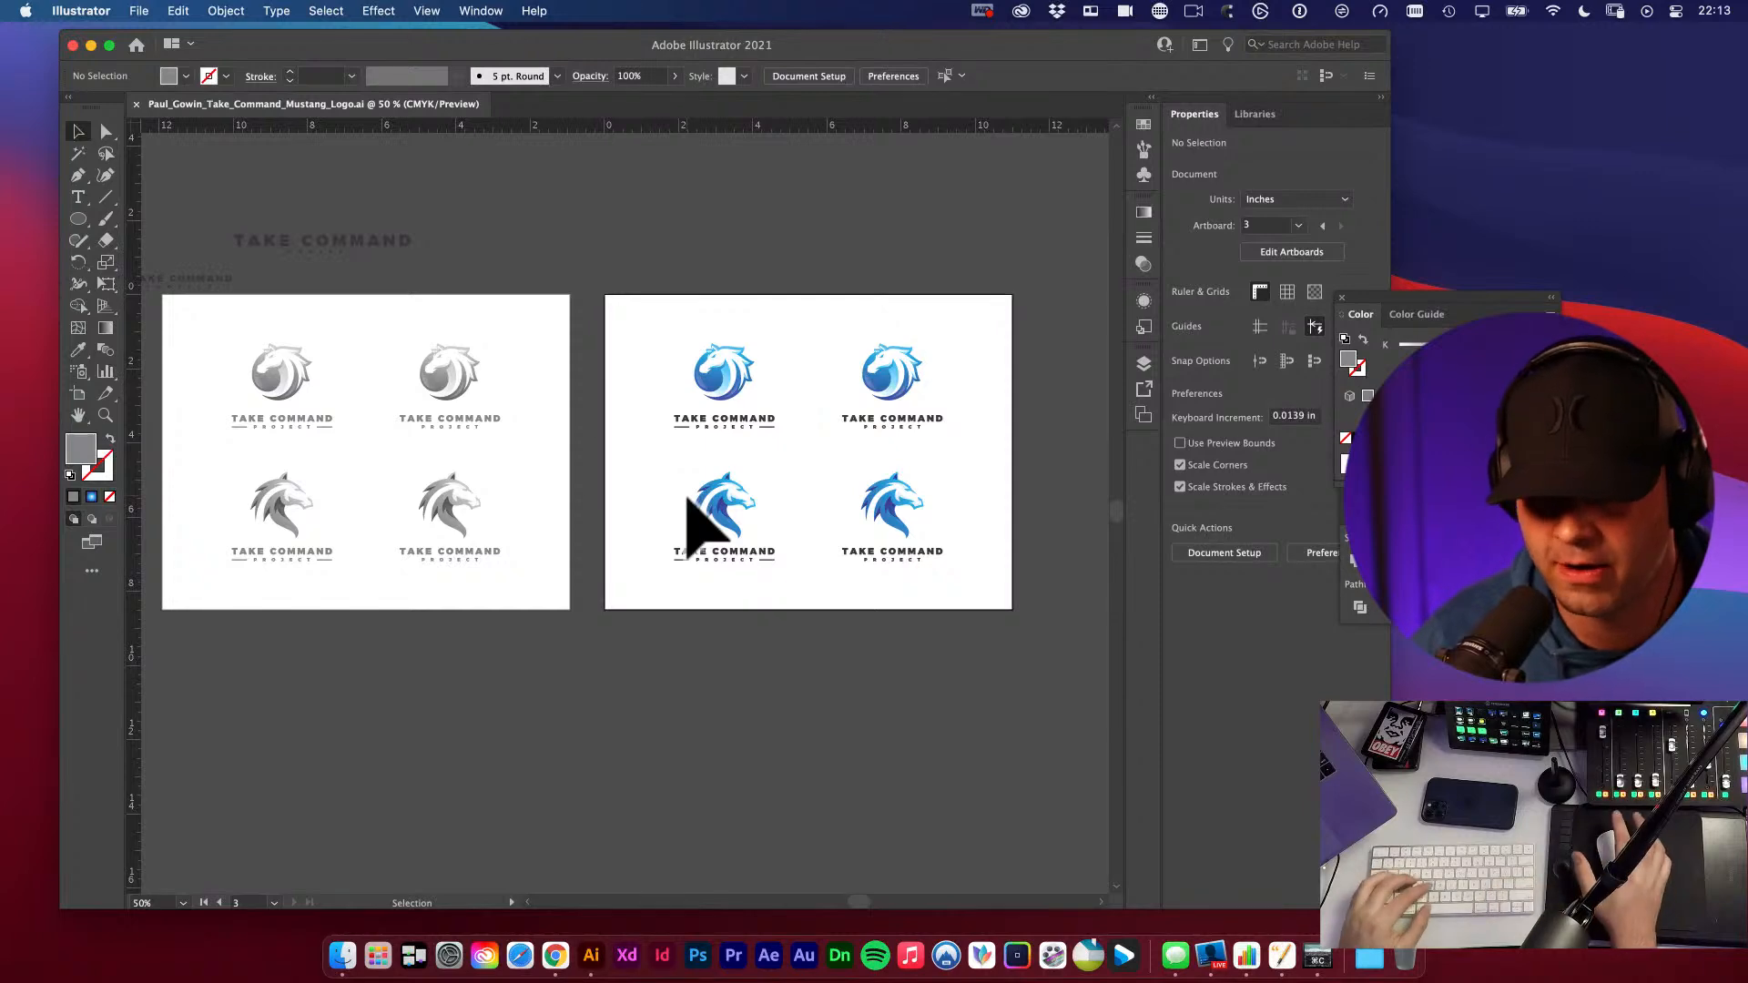
- Move the third artboard with the blue lockups straight down below the artboard row, to Y about 13.6 in
left_click_drag(812, 604, 884, 557)
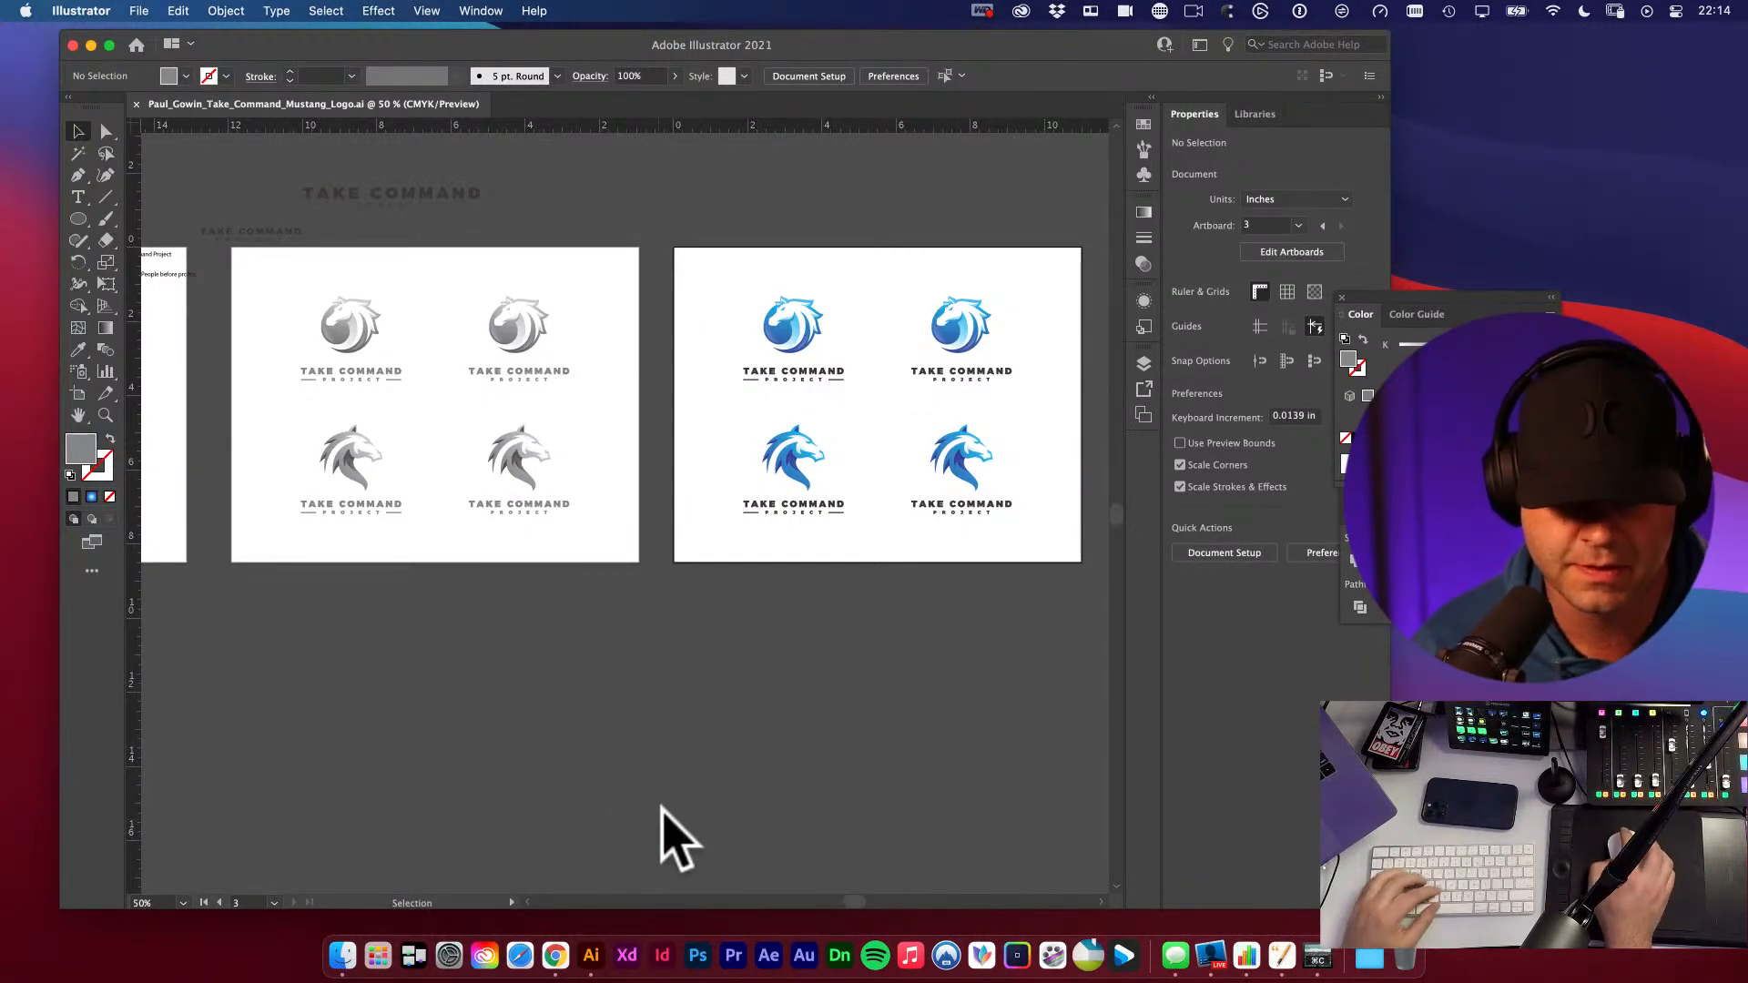
key("space")
left_click_drag(648, 710, 537, 740)
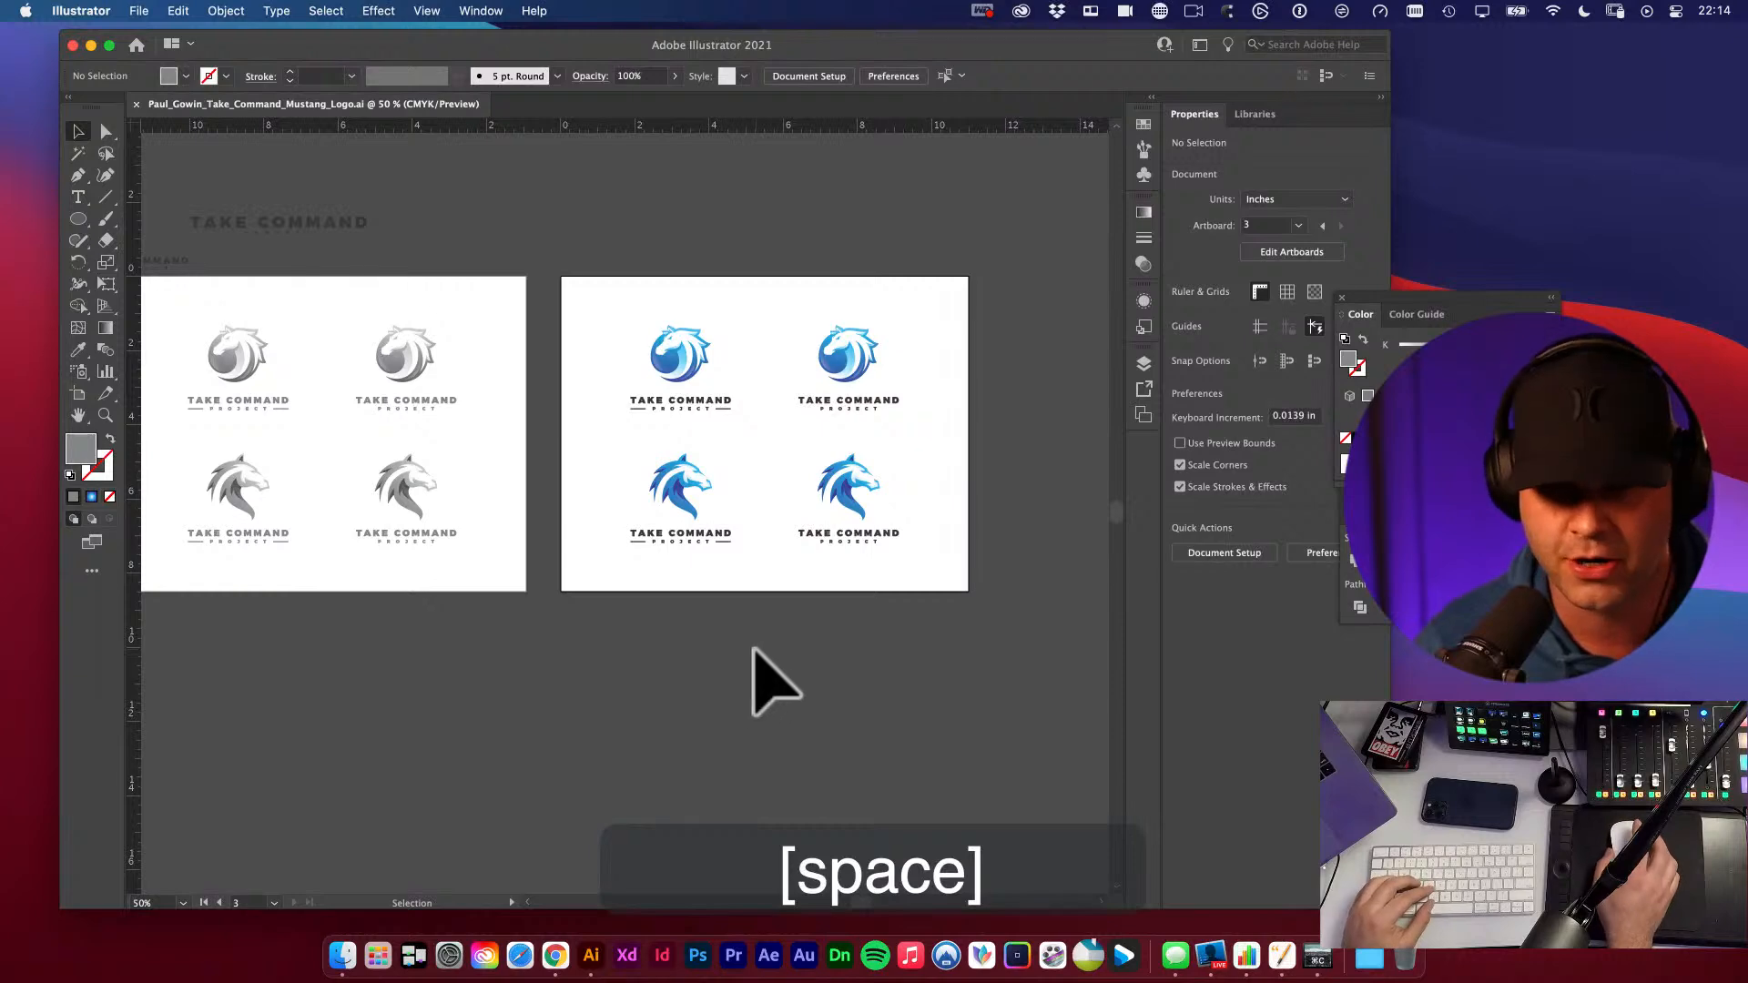
key("space")
left_click_drag(605, 461, 718, 460)
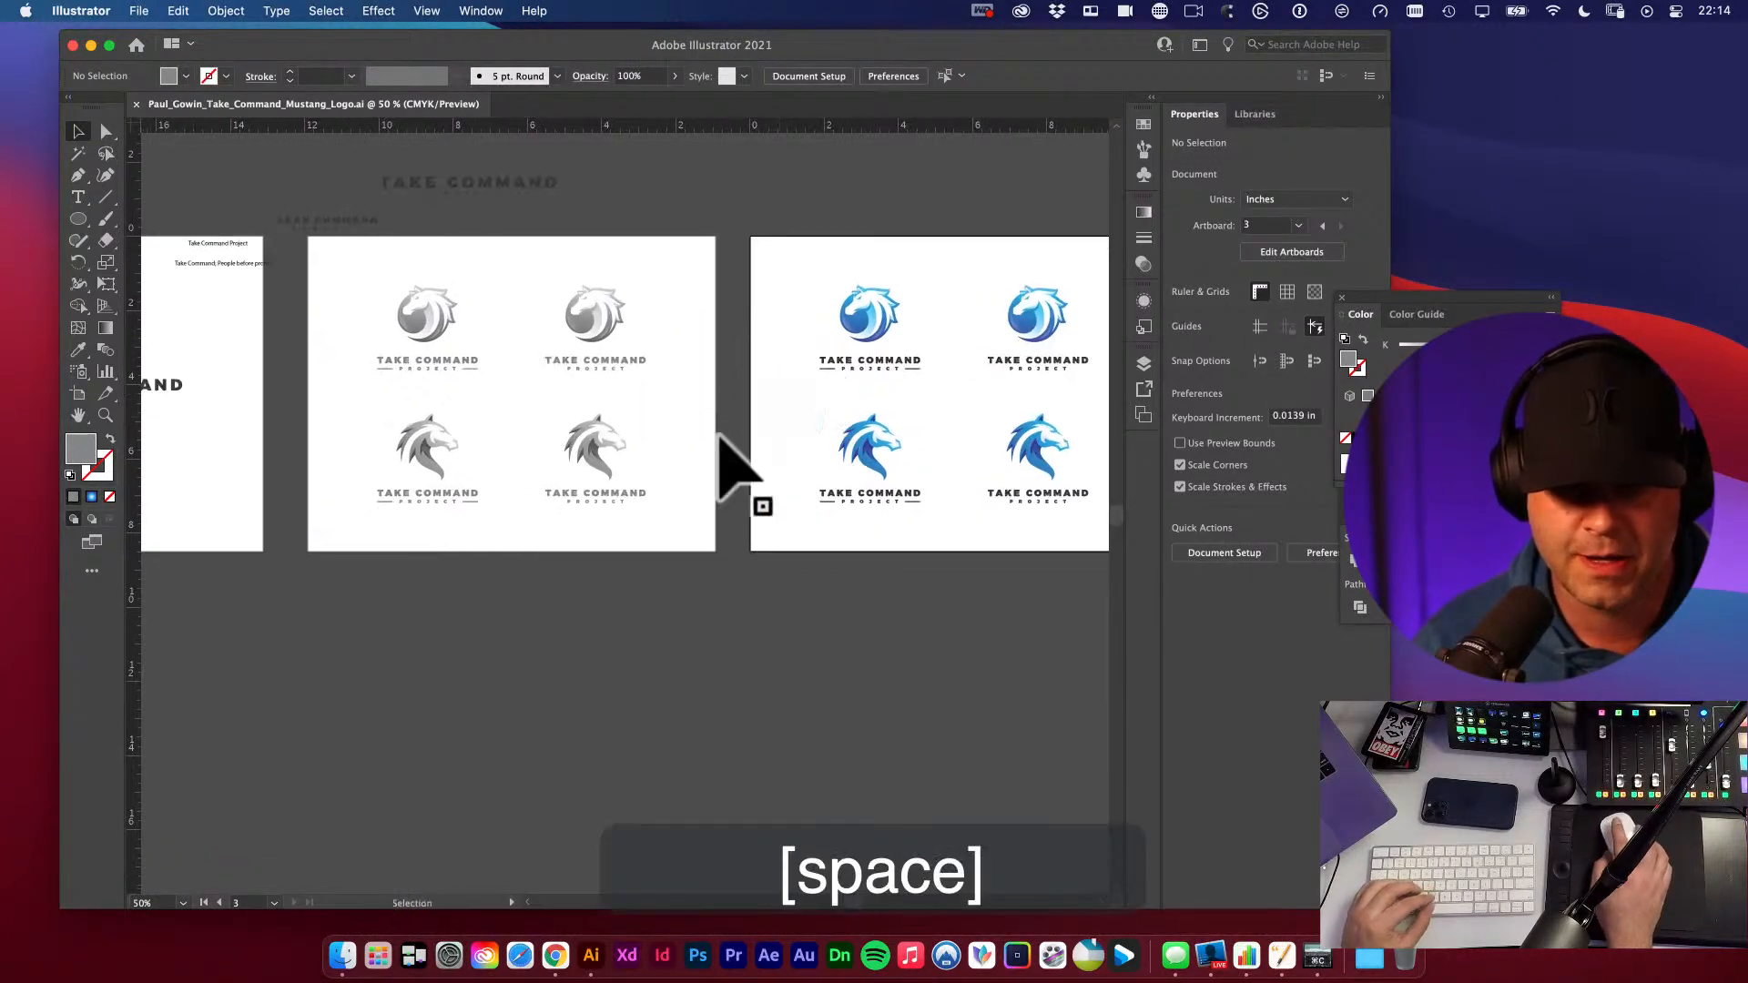
key("shift+o")
key("space")
left_click_drag(763, 401, 588, 309)
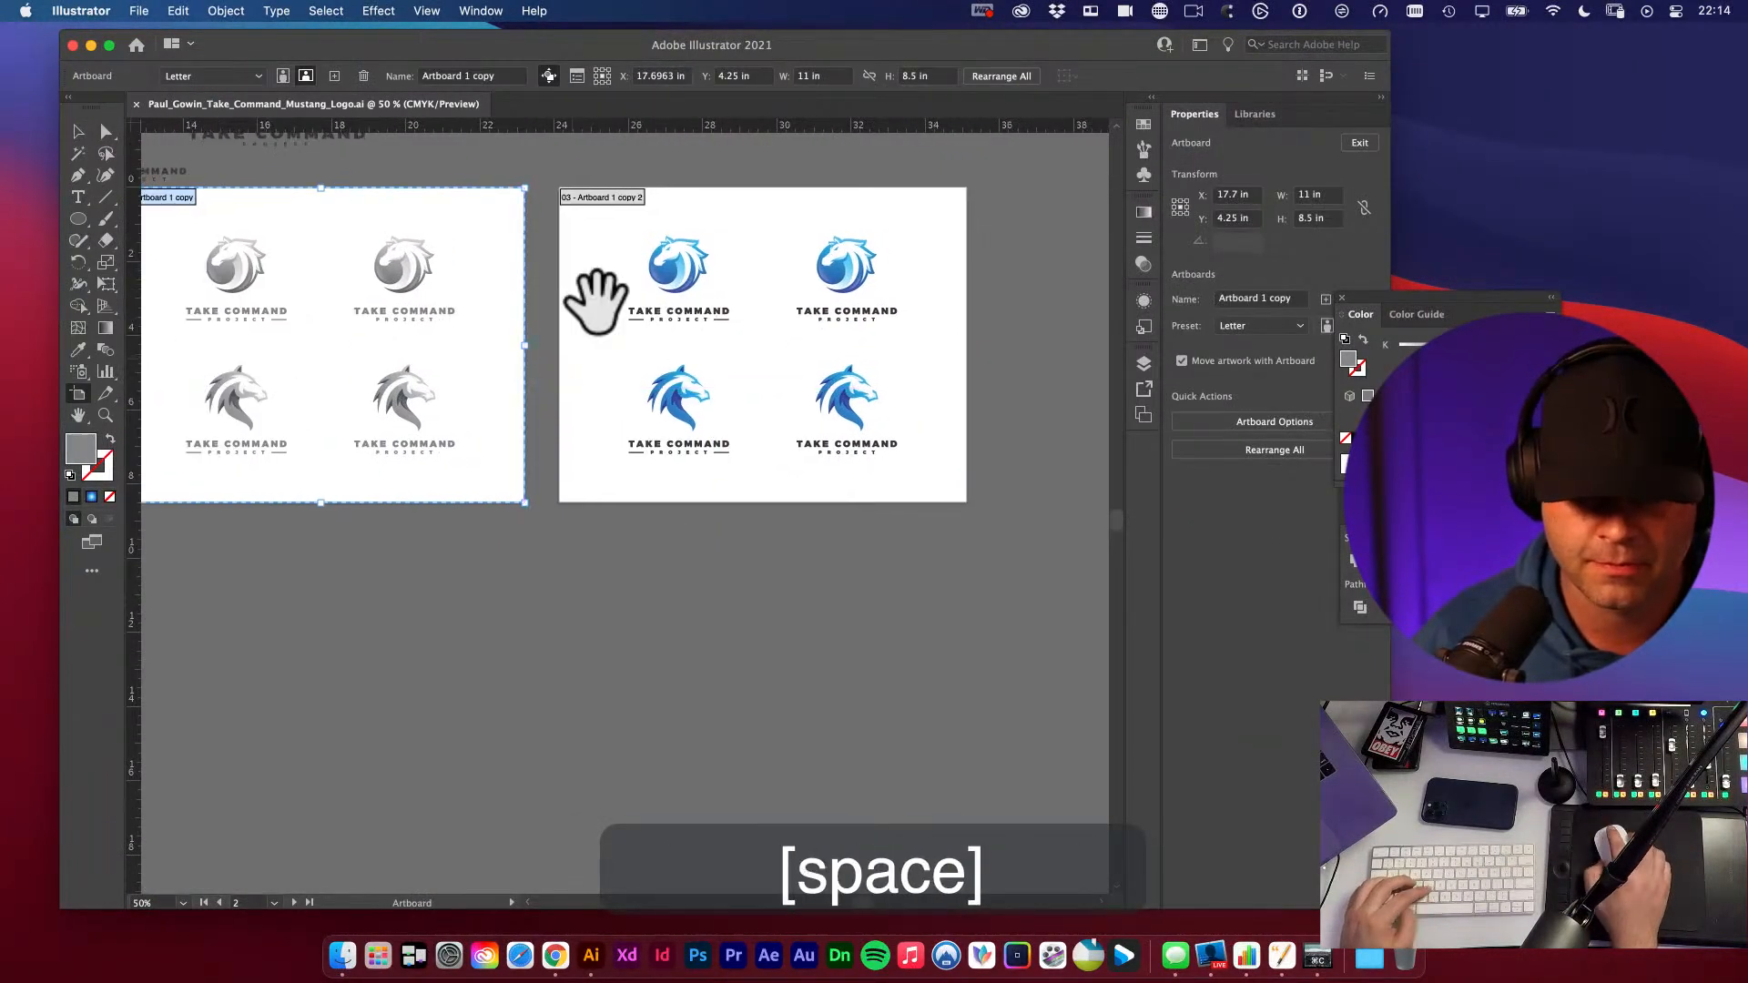
left_click_drag(604, 194, 638, 542)
key("space")
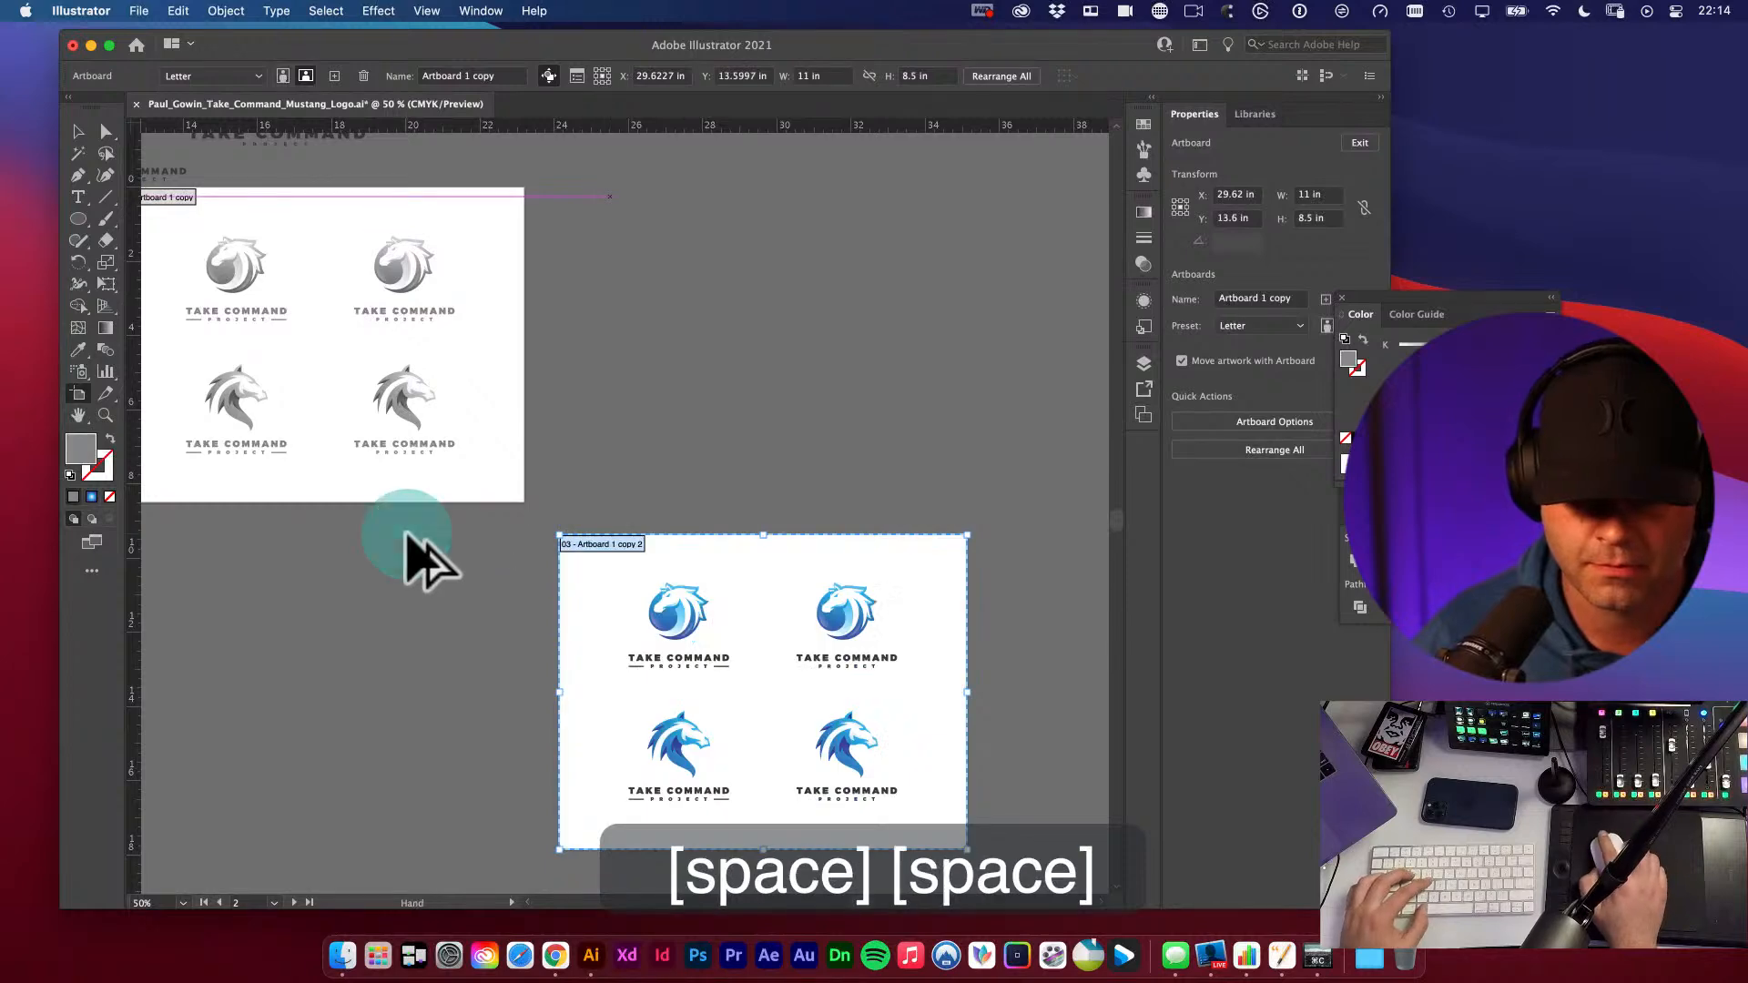
- Undo the last artboard move and duplicate the blue lockup artboard directly beneath the original
key("super+z")
left_click_drag(619, 260, 670, 328)
key("v")
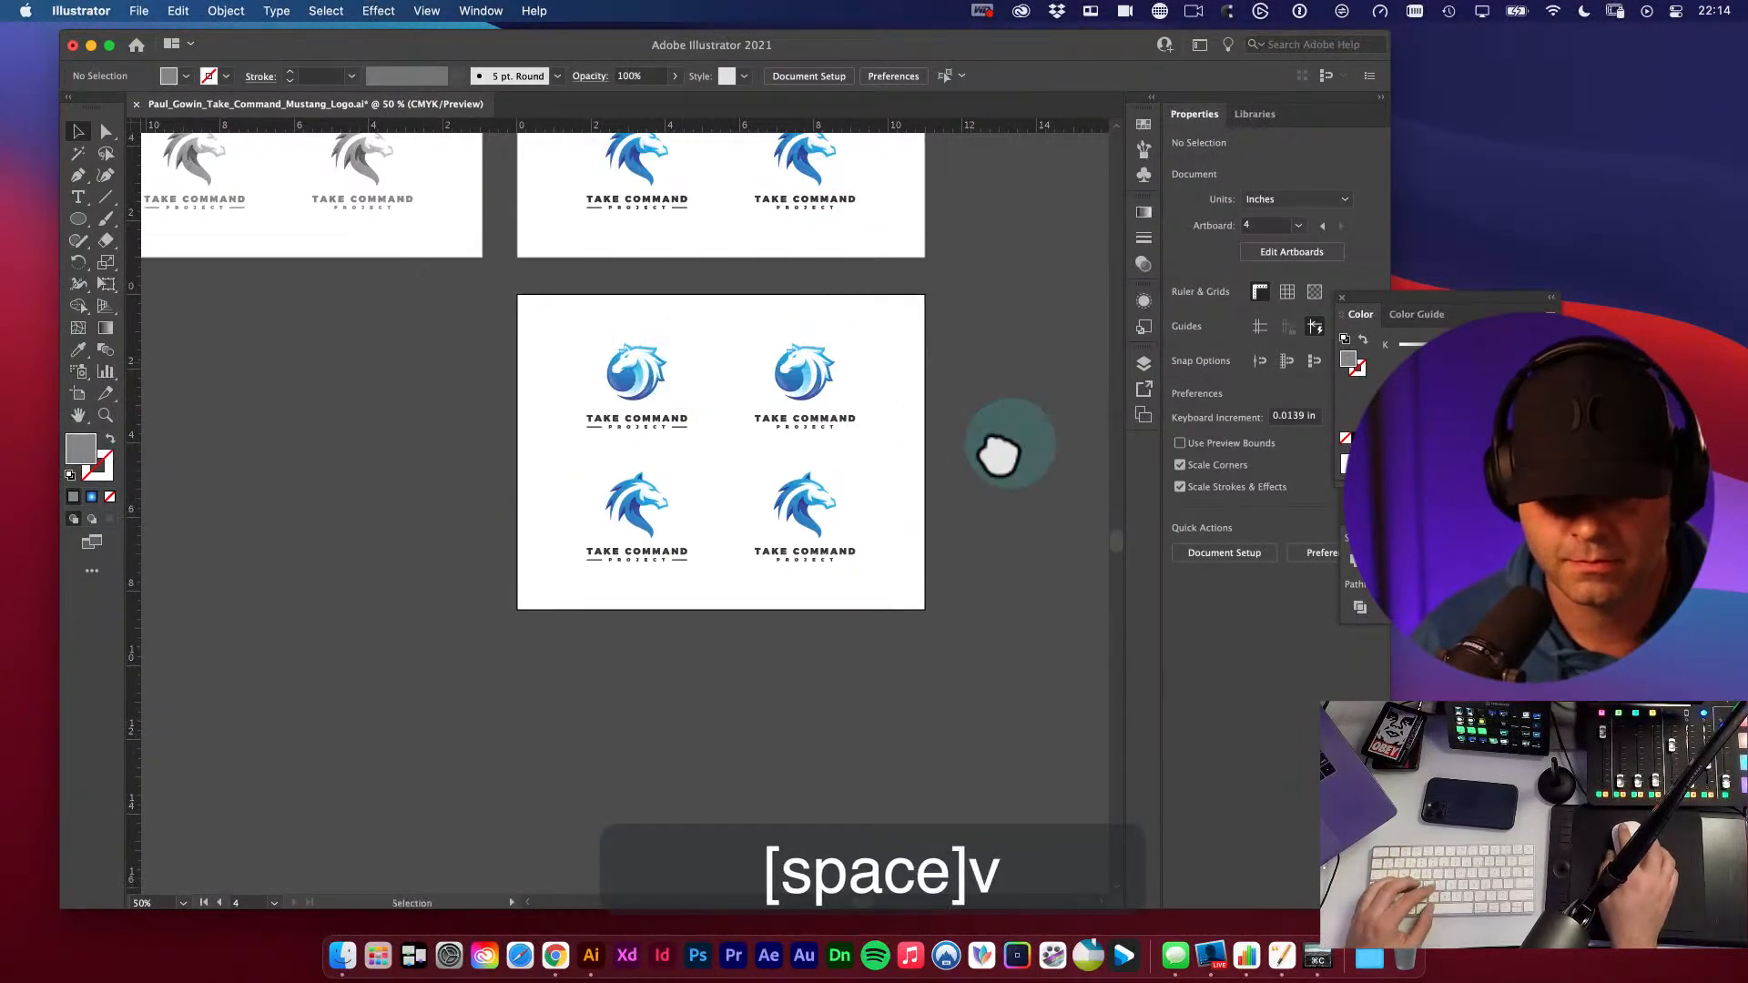
- Copy the smaller live-text TAKE COMMAND PROJECT wordmark that sits above the grayscale artboard
left_click_drag(804, 483, 801, 590)
left_click_drag(468, 416, 729, 488)
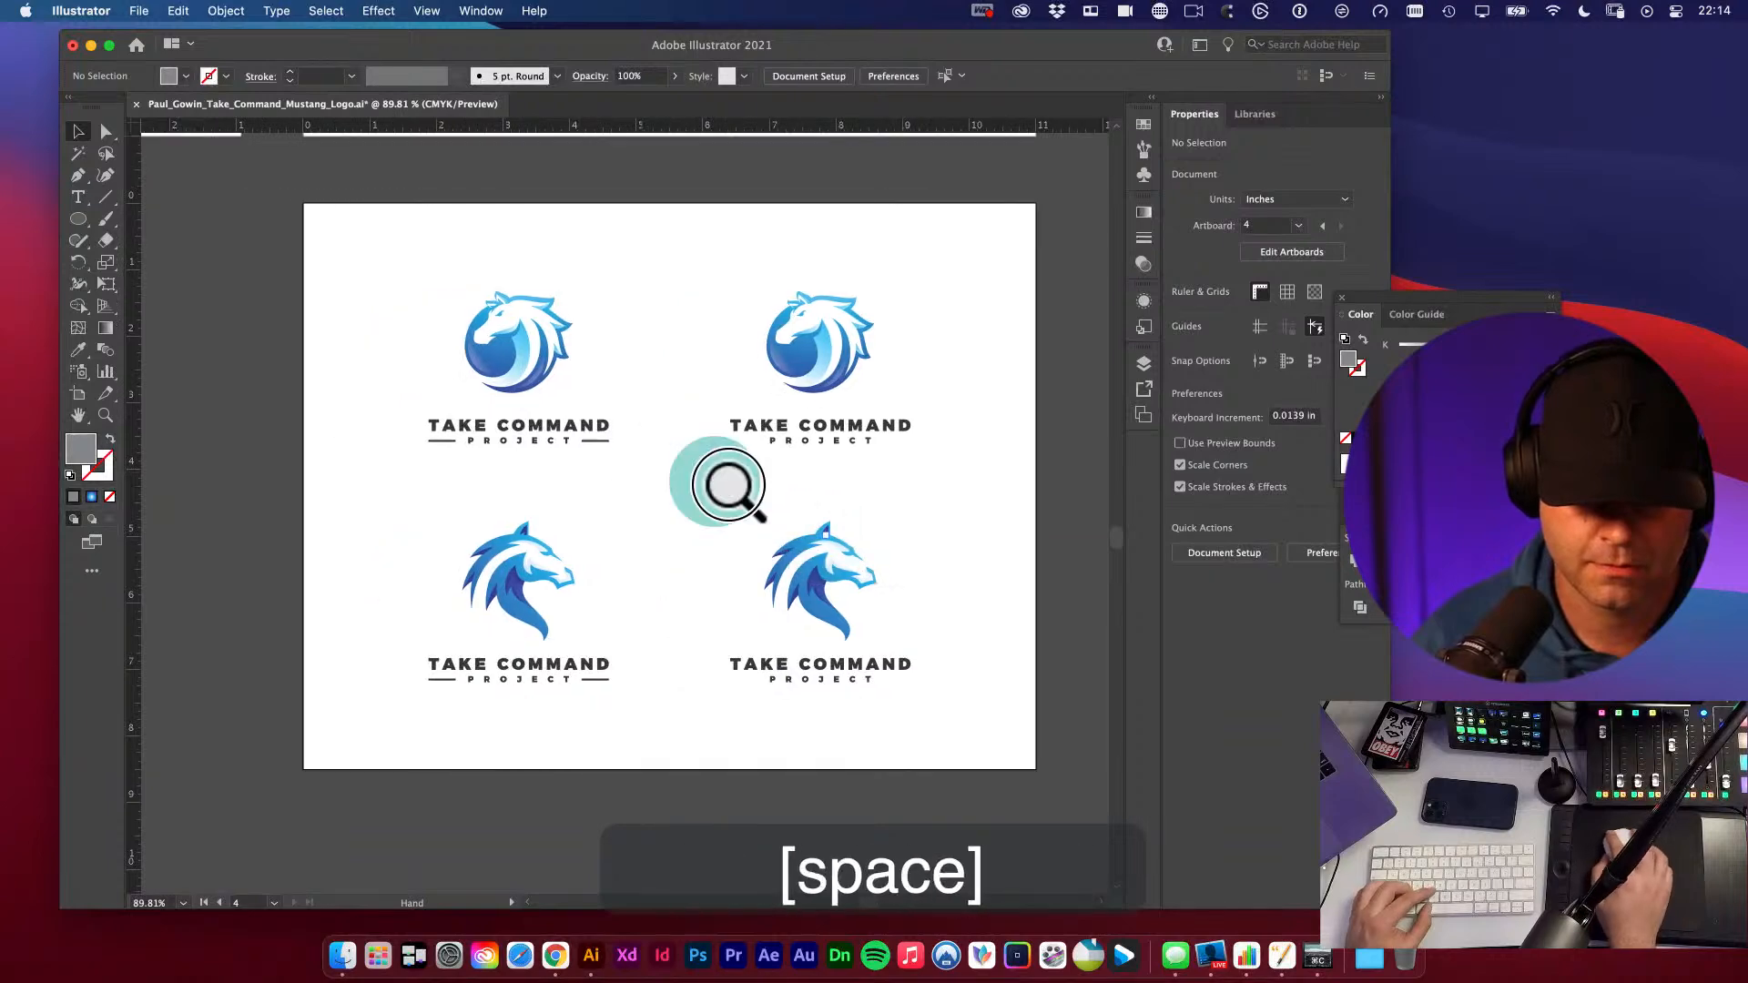
left_click(479, 411, "alt+super")
left_click(479, 411, "alt+super")
left_click(479, 411, "alt+super")
left_click(499, 428, "alt+super")
key("v")
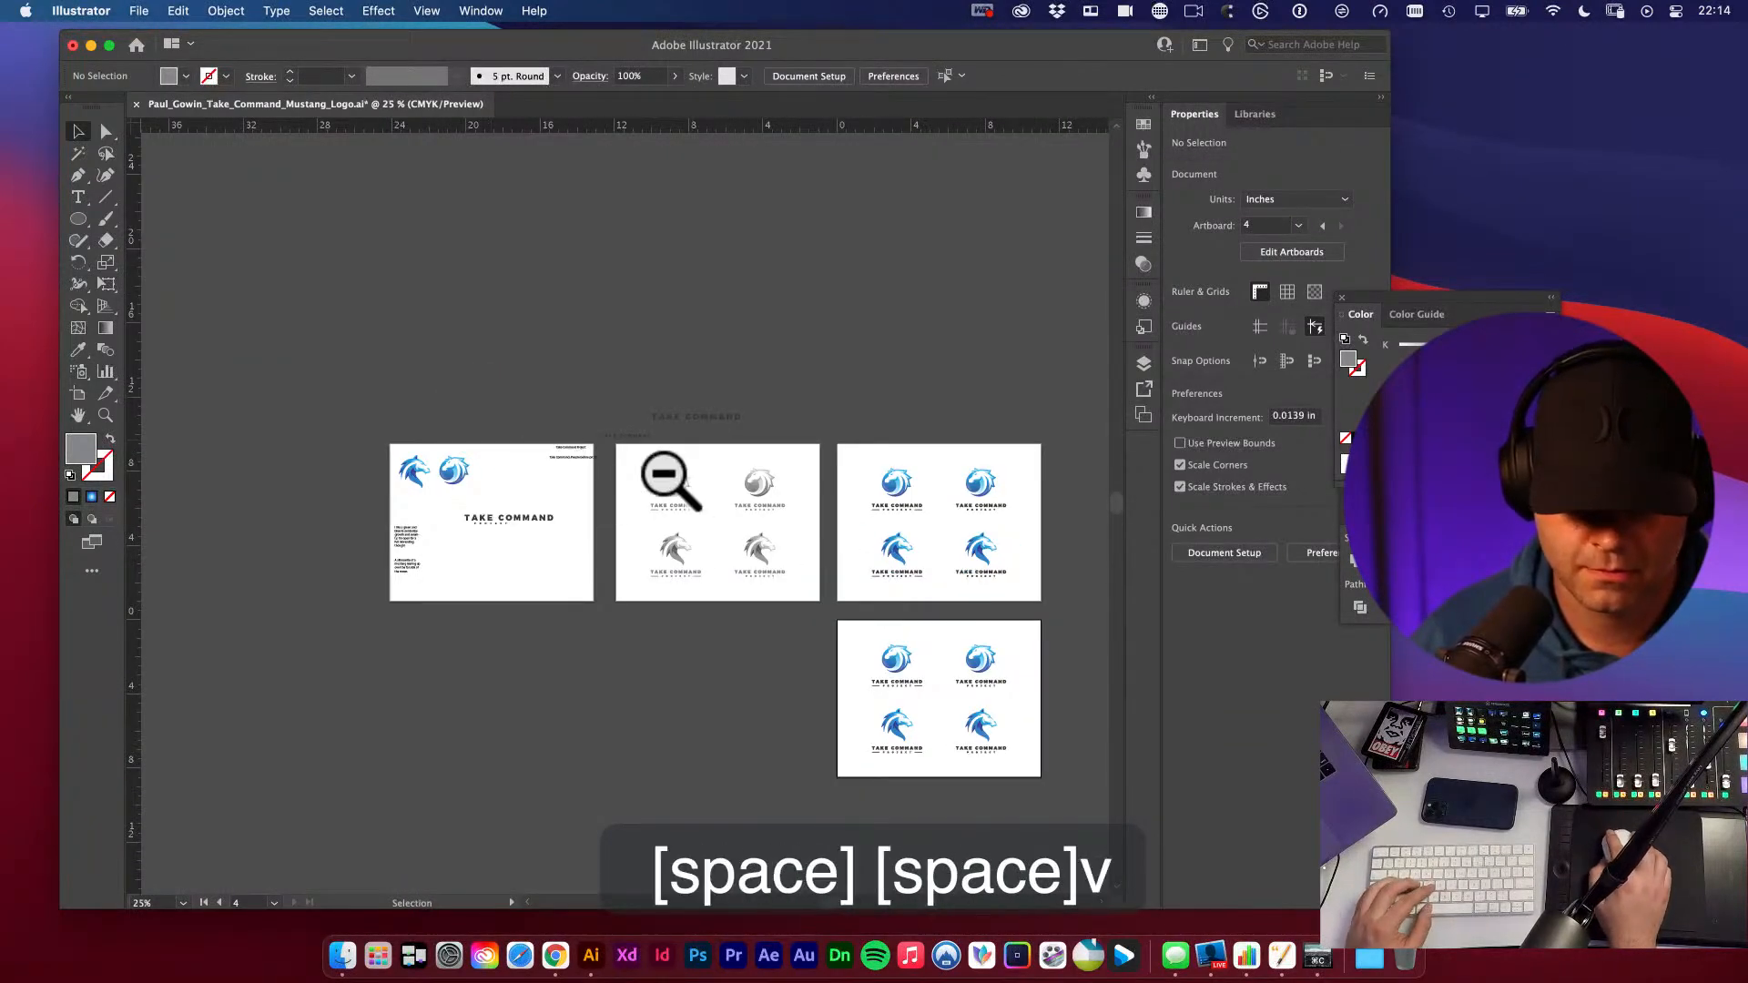
left_click_drag(594, 445, 977, 661)
key("super+c")
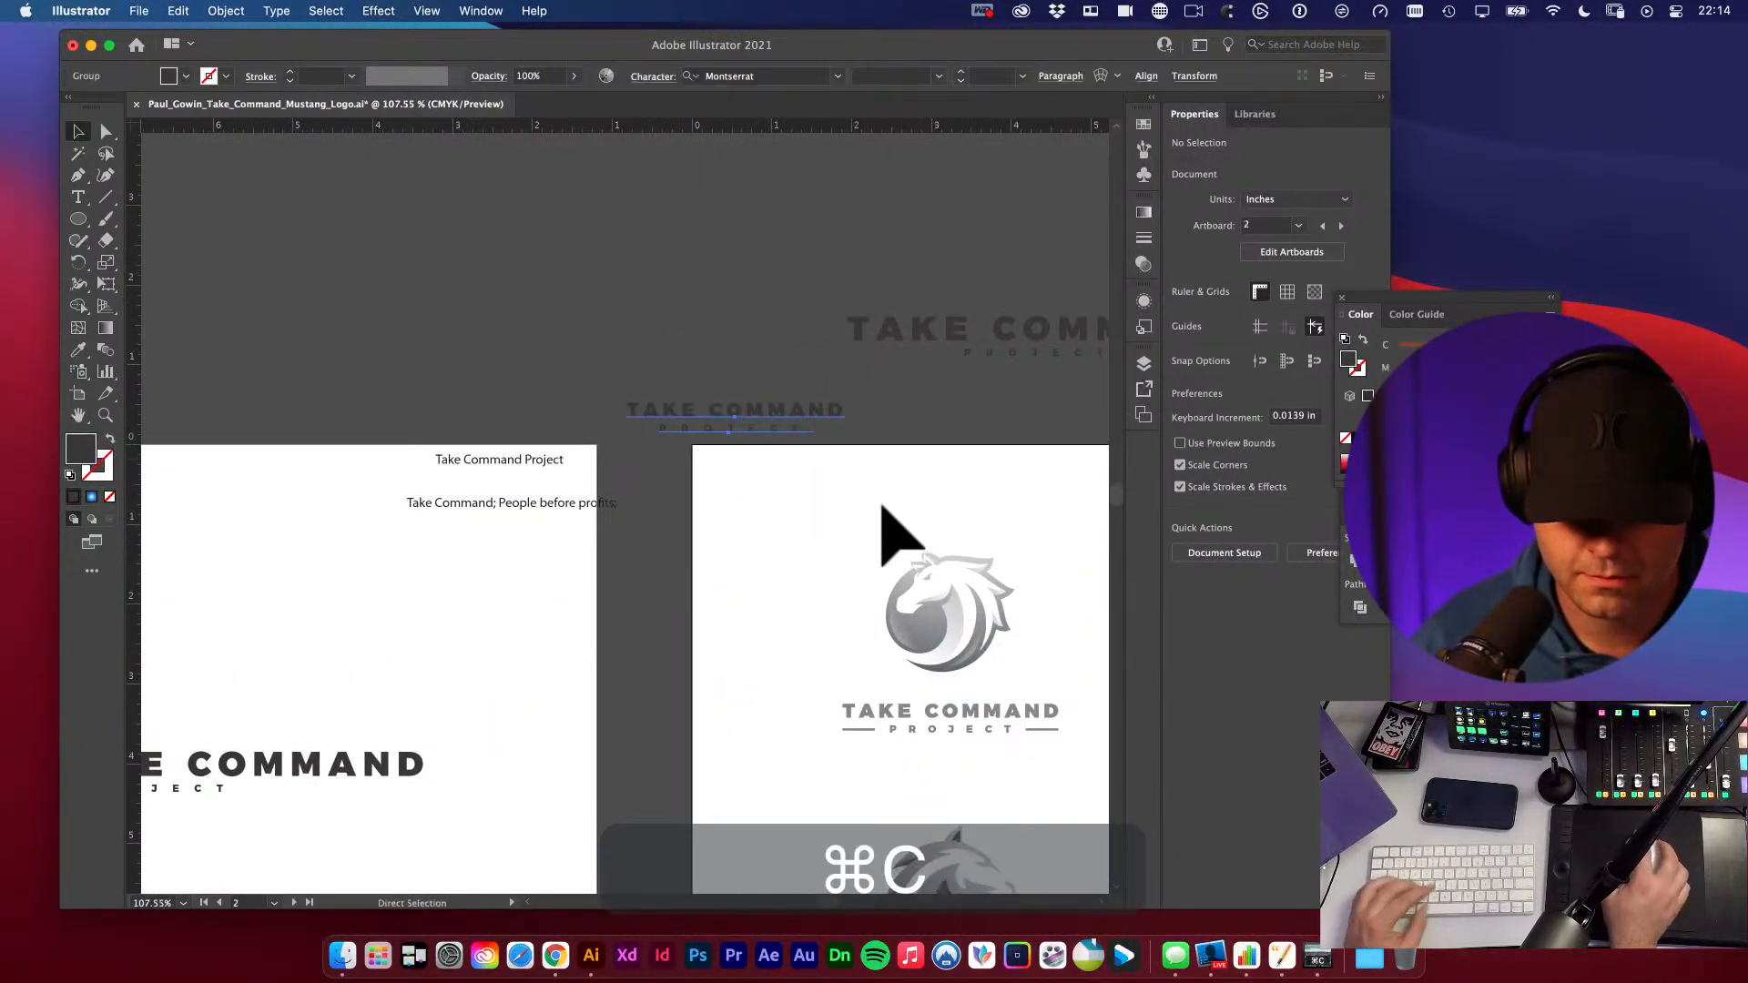
- Delete all four wordmarks and their divider lines from the new duplicate artboard
key("space")
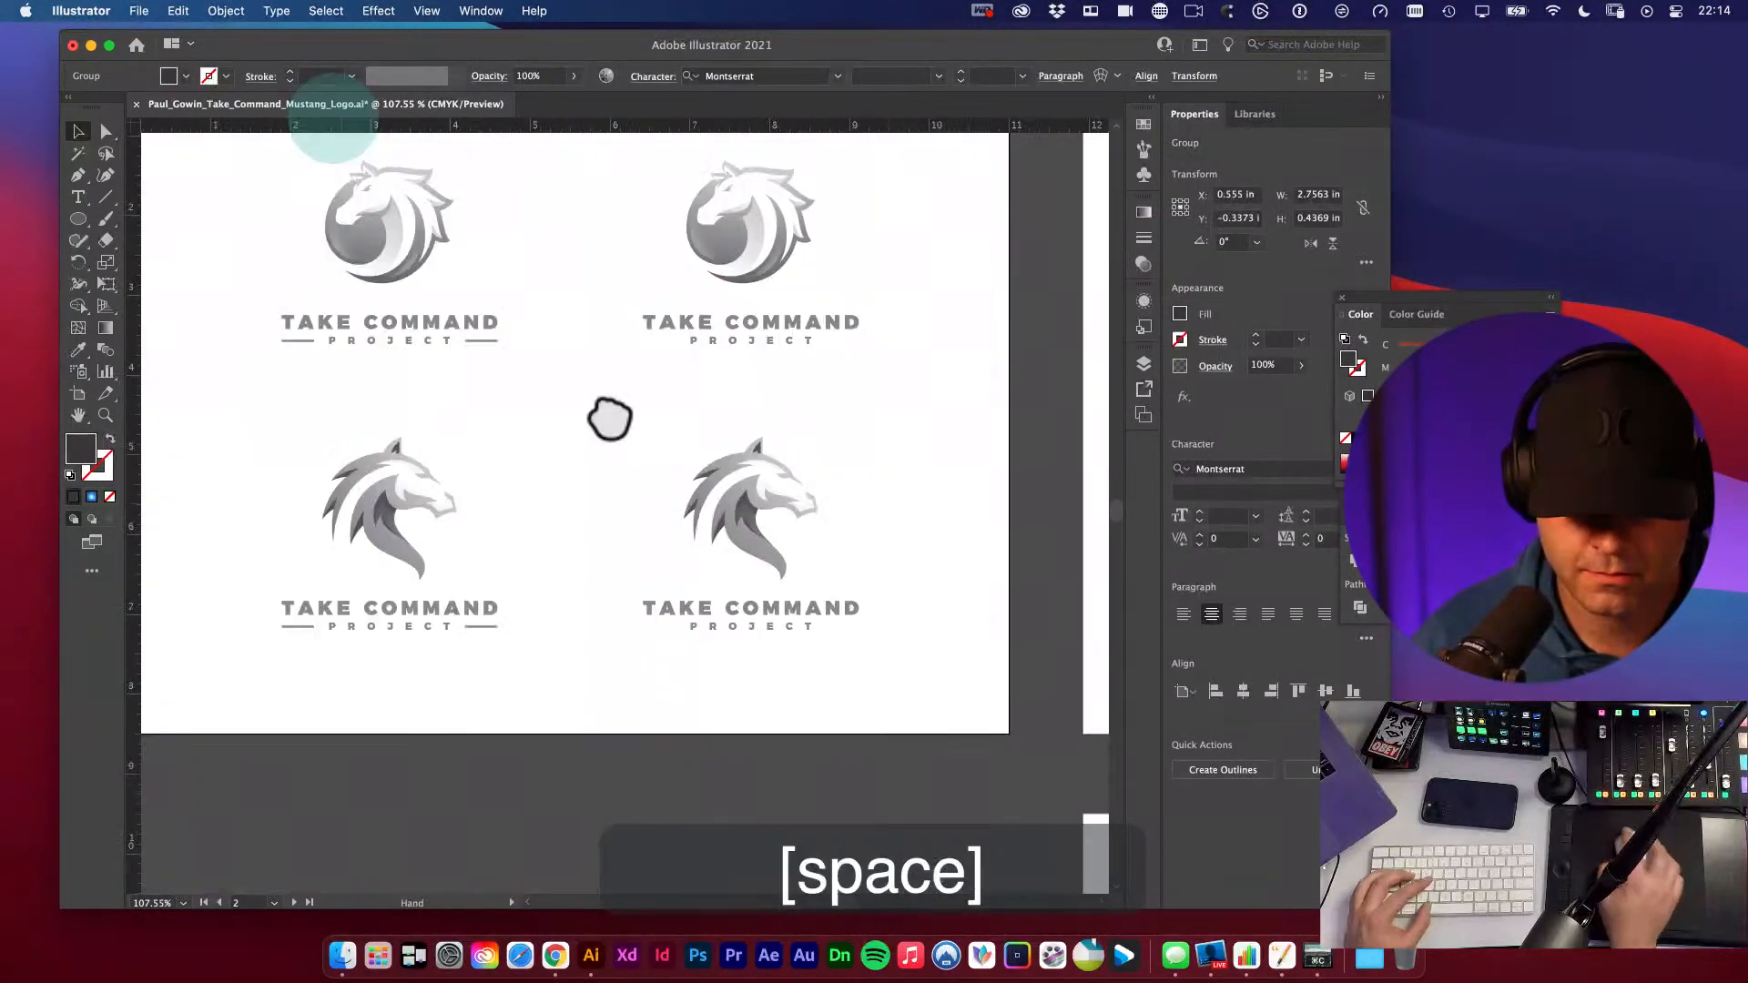
left_click_drag(609, 418, 300, 155)
left_click_drag(1057, 685, 581, 324)
key("space")
left_click_drag(754, 607, 578, 422)
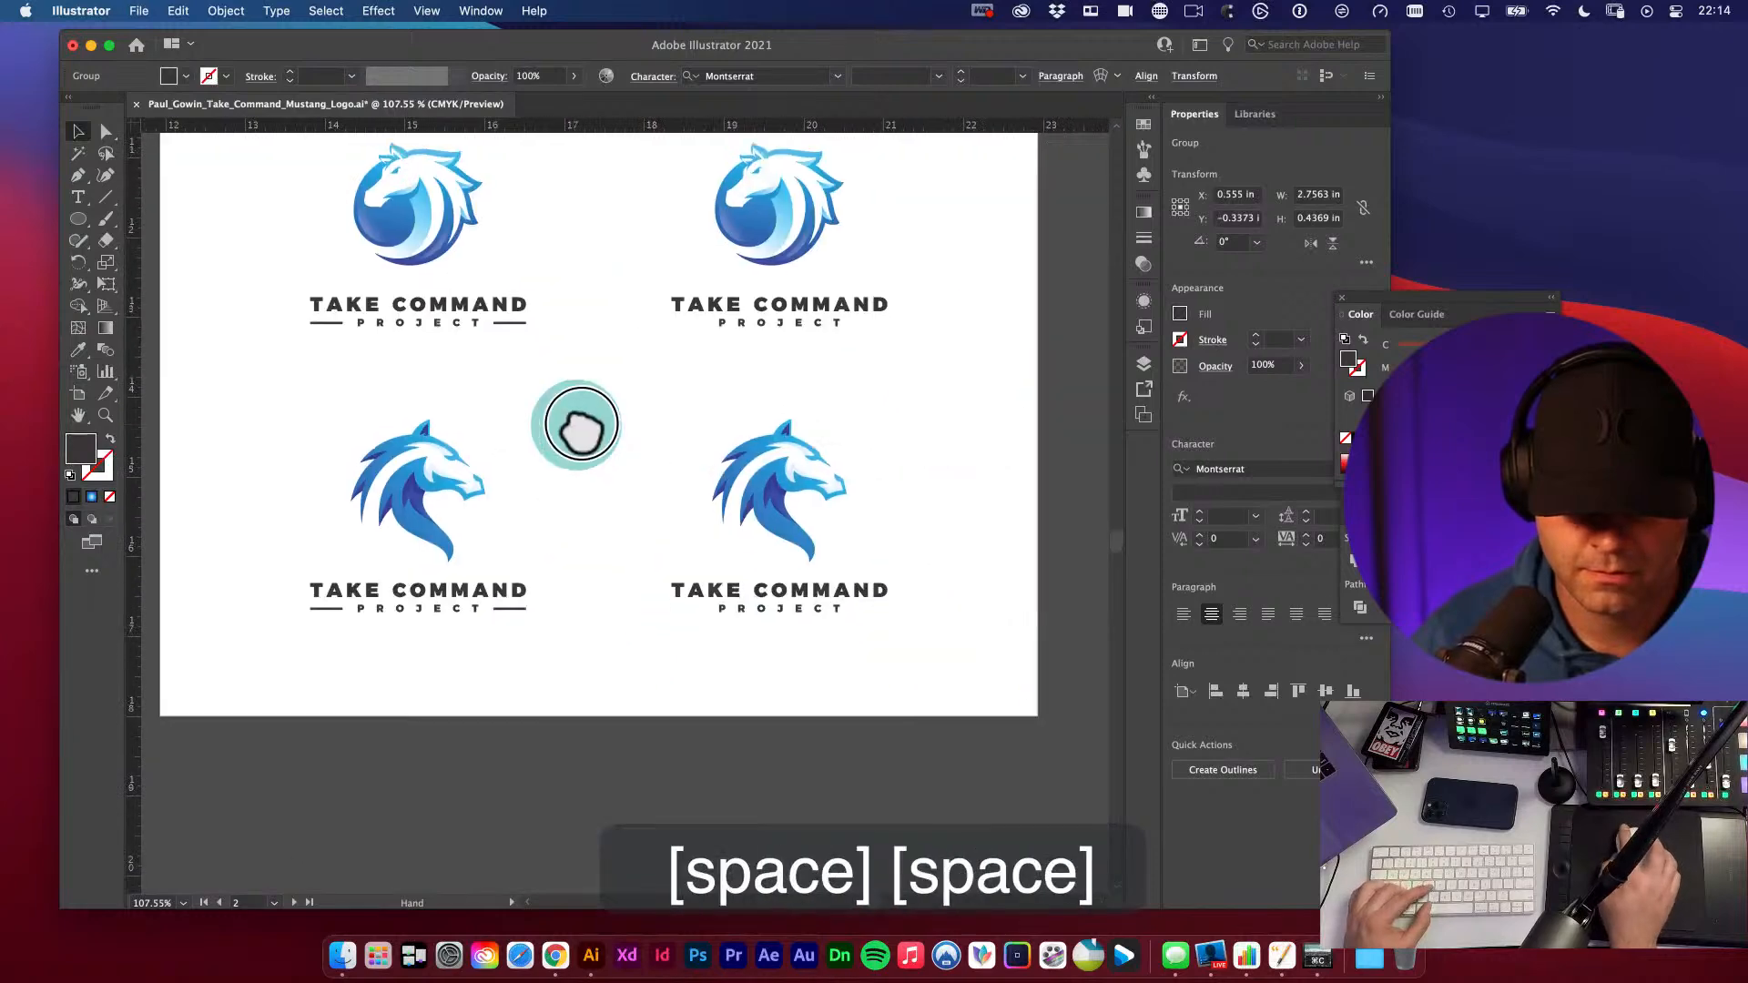
key("a")
left_click_drag(301, 284, 1014, 389)
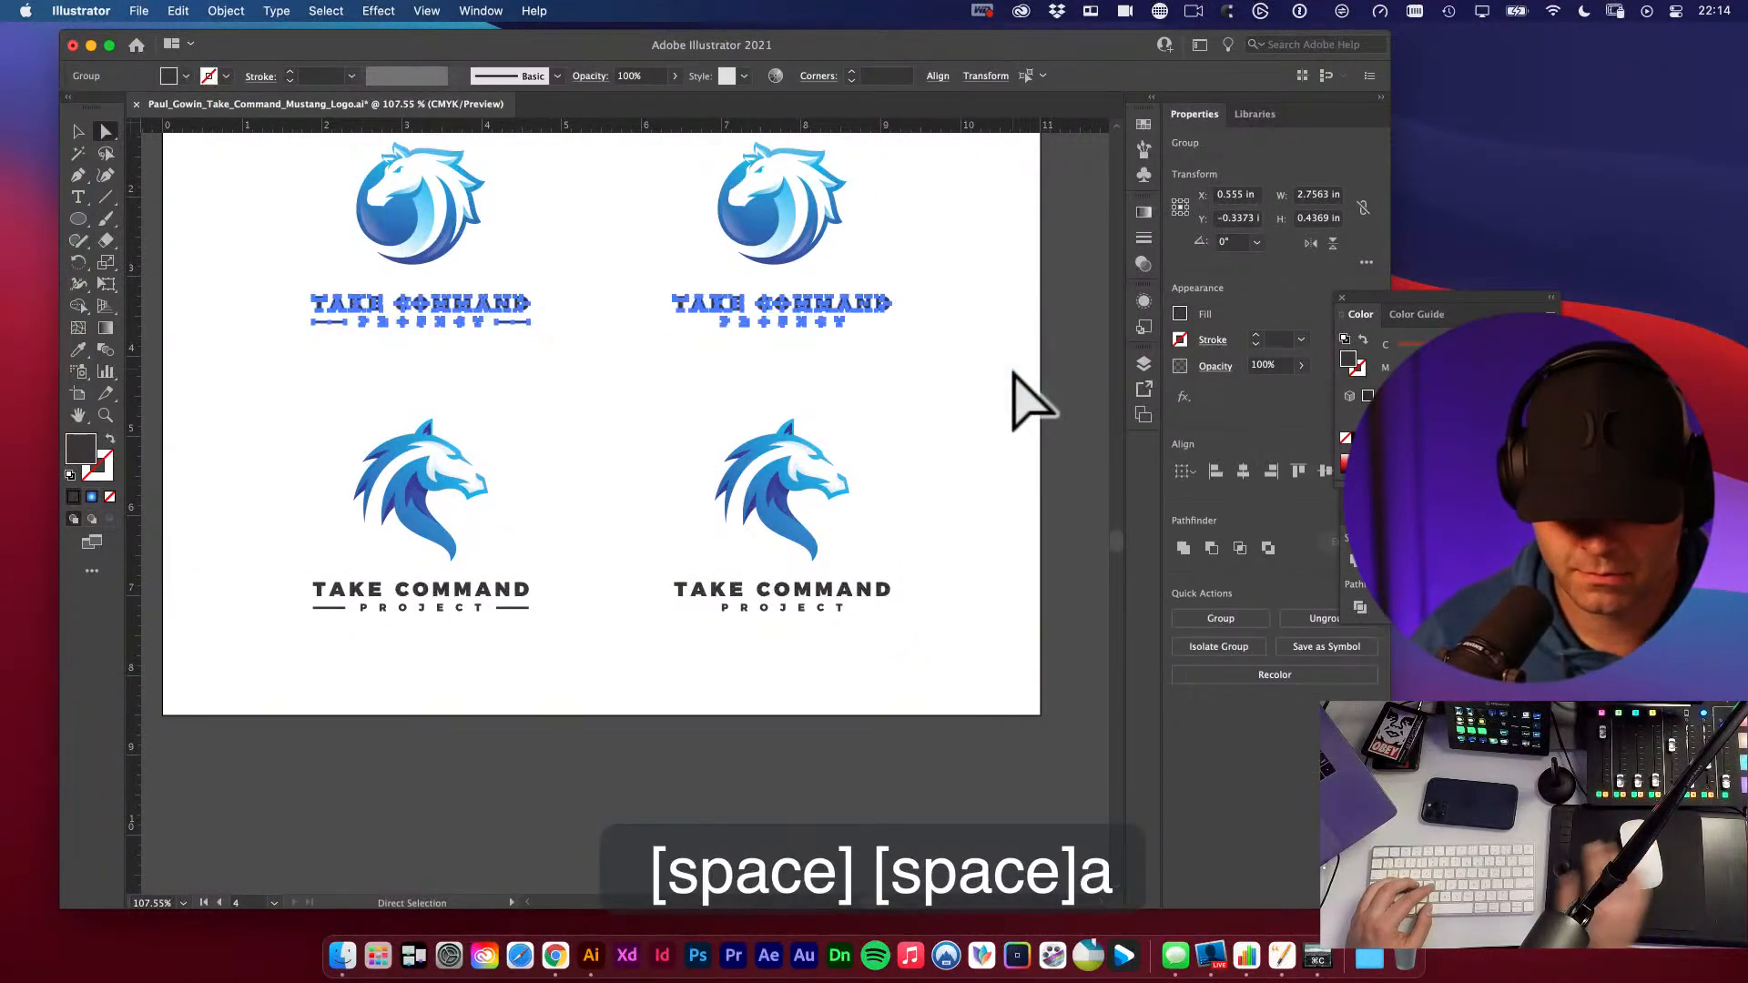
key("BackSpace")
left_click_drag(291, 588, 981, 660)
key("BackSpace")
- Delete both horse-head marks and the right round mark, keeping only the left round mark on the new artboard
key("v")
left_click_drag(320, 428, 937, 642)
key("BackSpace")
left_click_drag(819, 585, 894, 749)
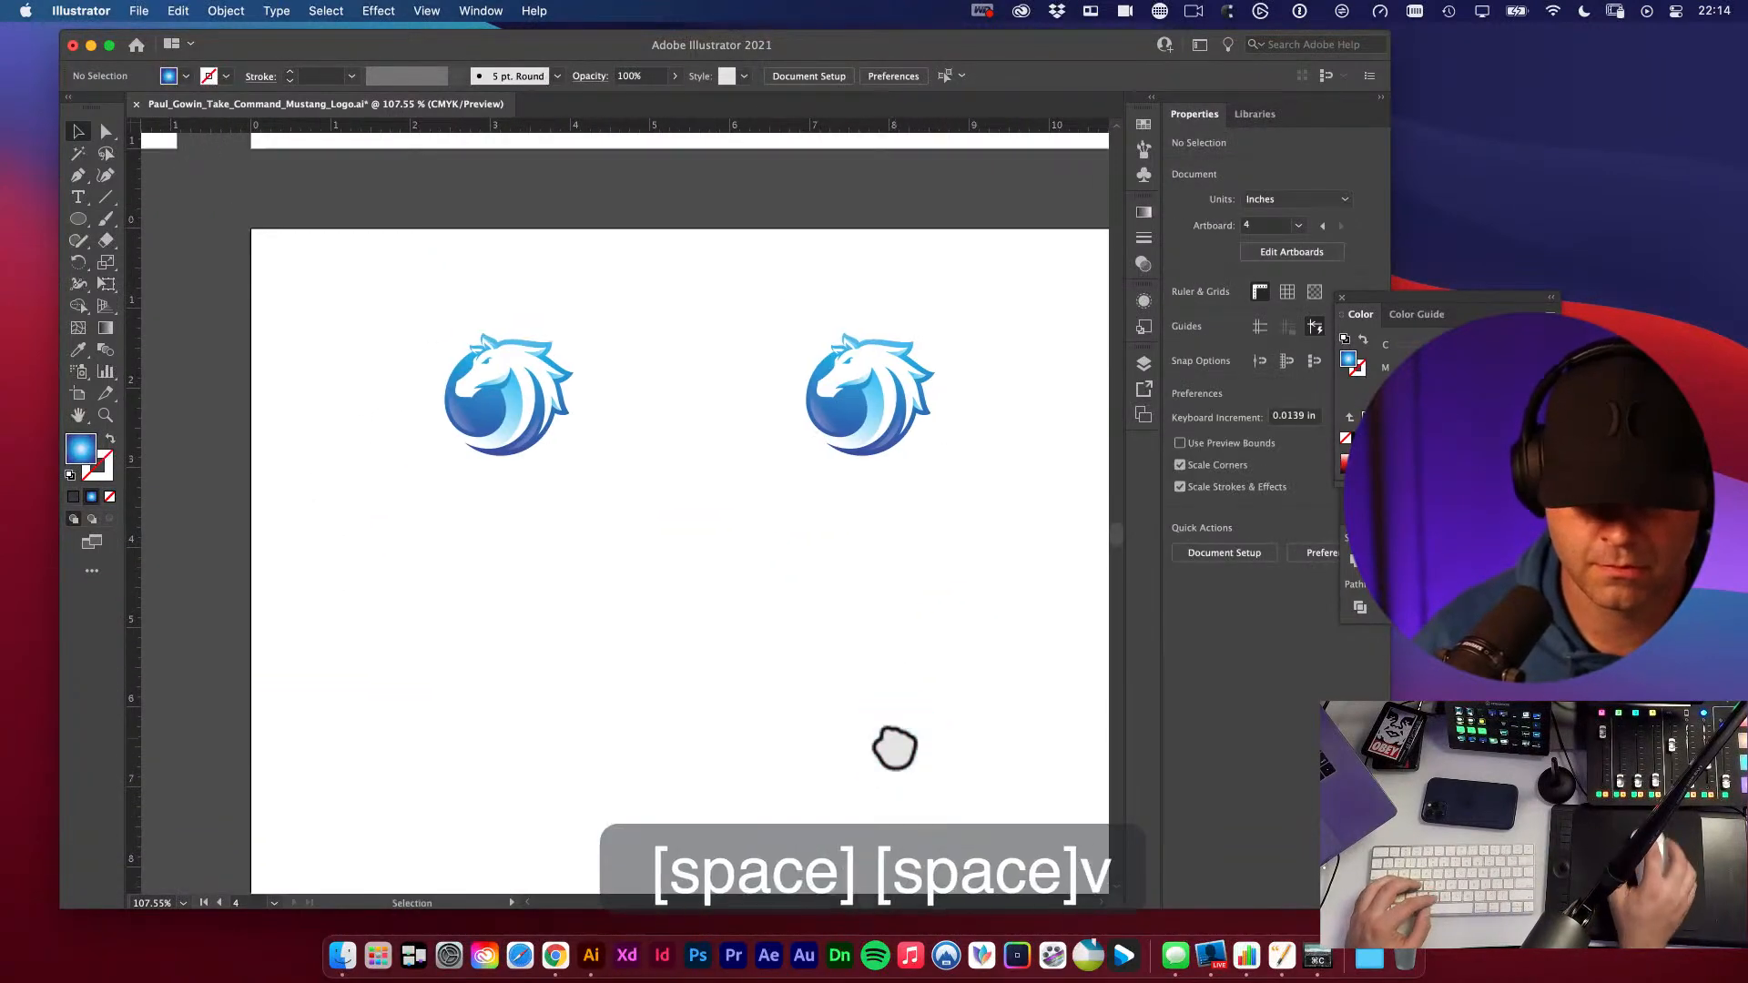
left_click(827, 430)
key("BackSpace")
- Paste the live-text wordmark onto the new artboard and set its TAKE COMMAND line to Futura Medium
key("super+v")
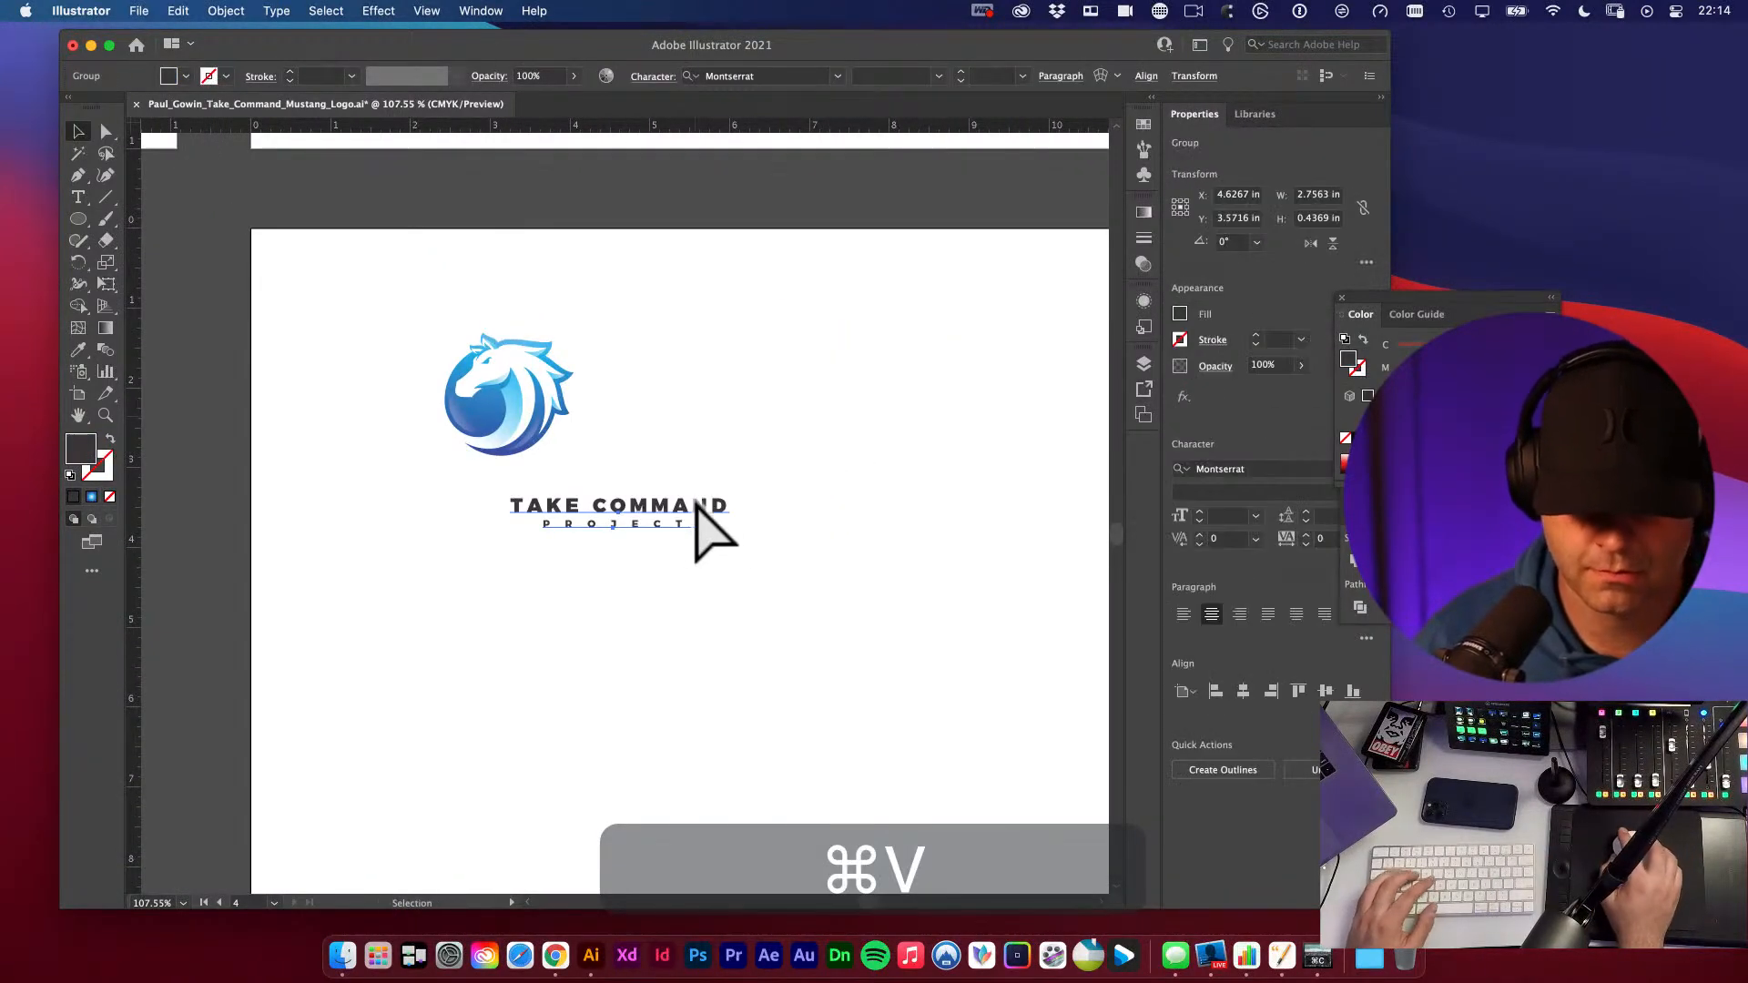
double_click(694, 502)
key("super+a")
left_click(739, 77)
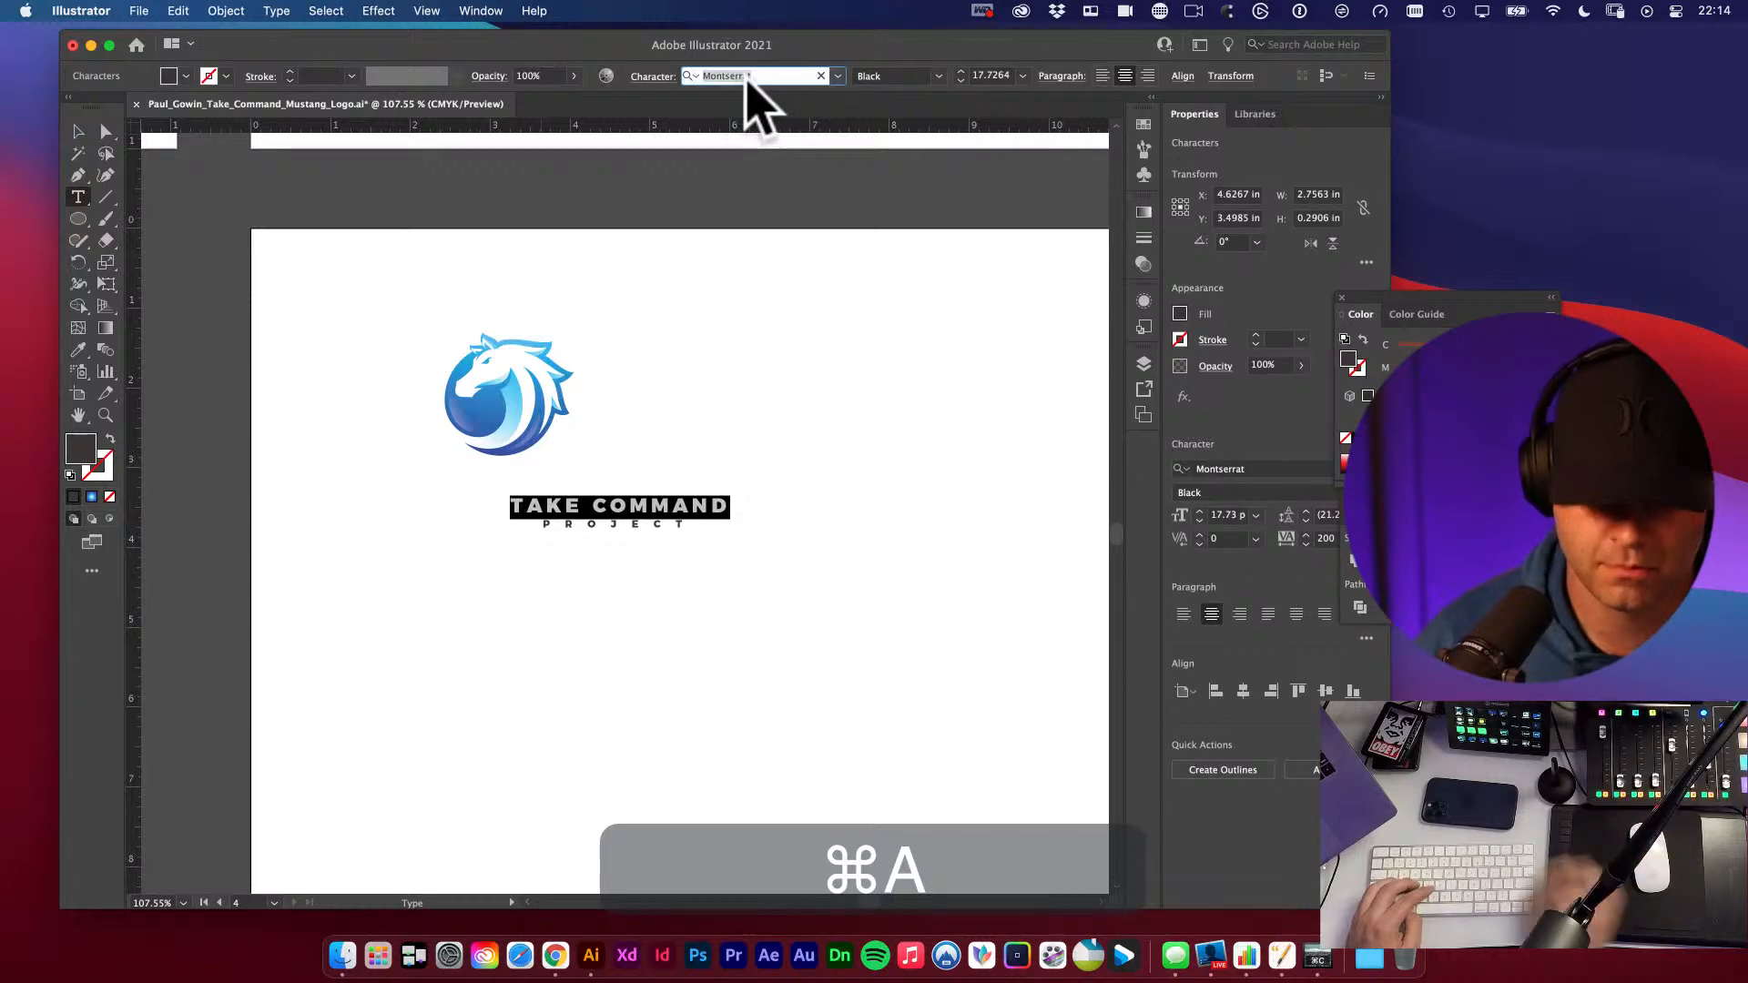
type("futura")
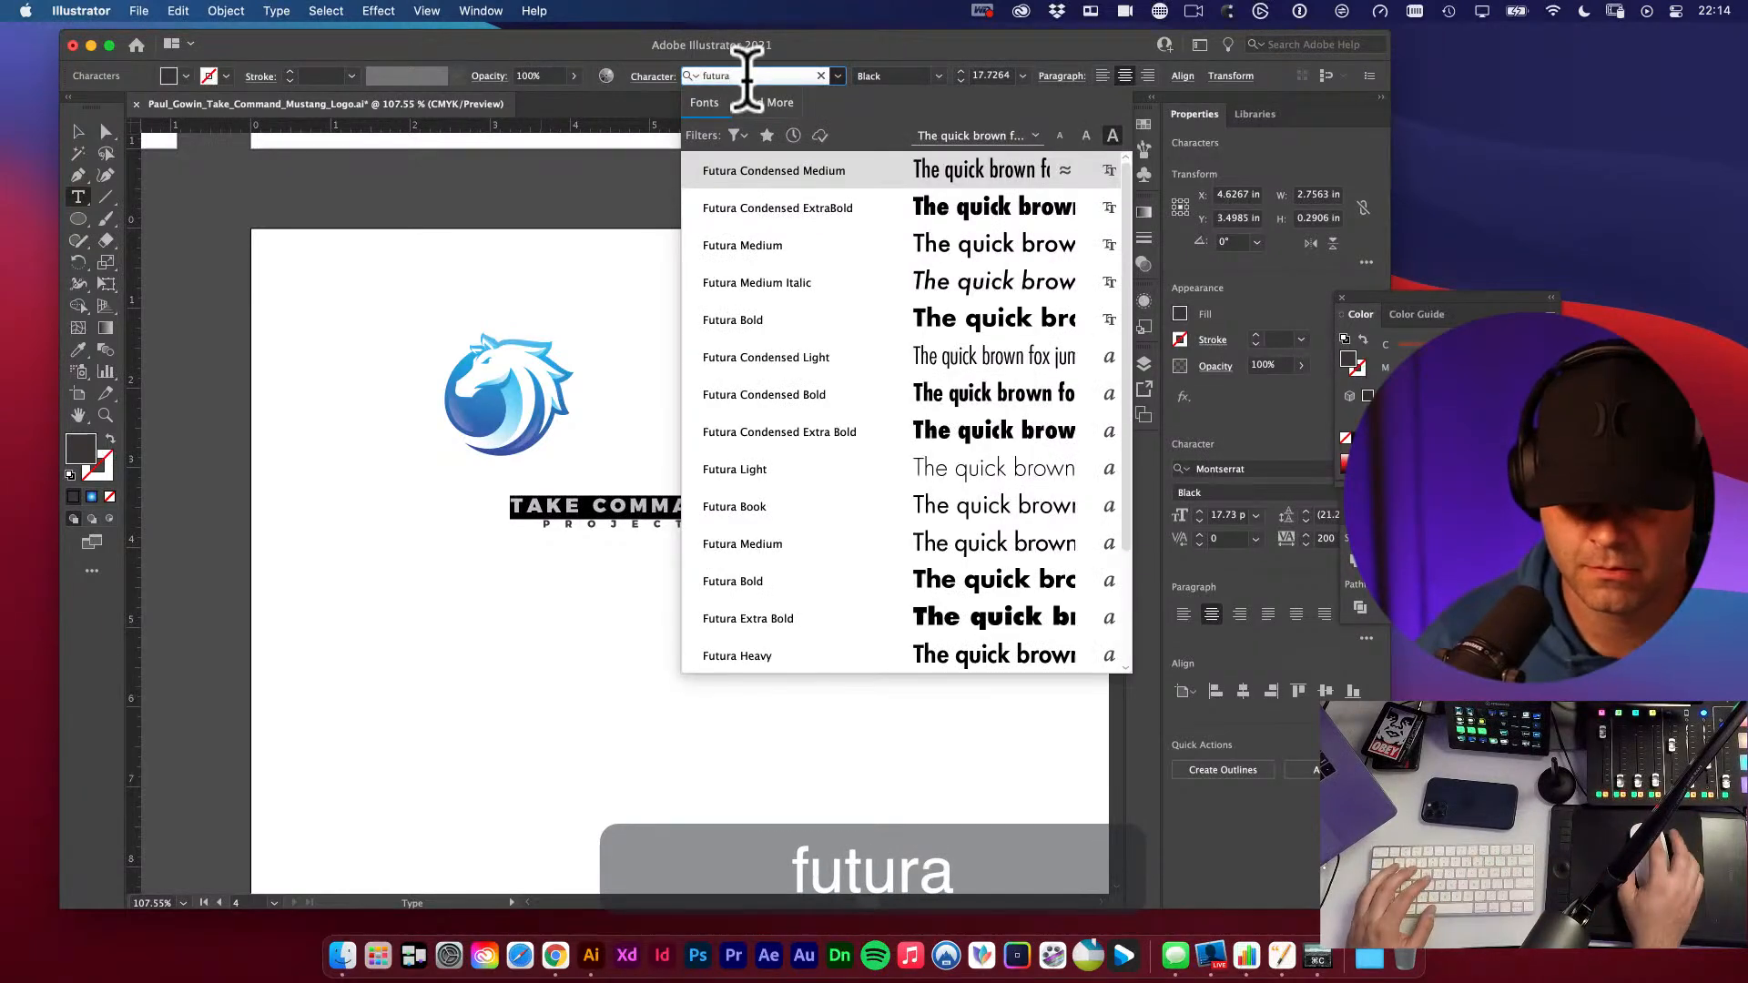
left_click(777, 243)
- Change the font of the pasted wordmark's PROJECT line to Futura Medium
left_click(666, 521)
key("super+a")
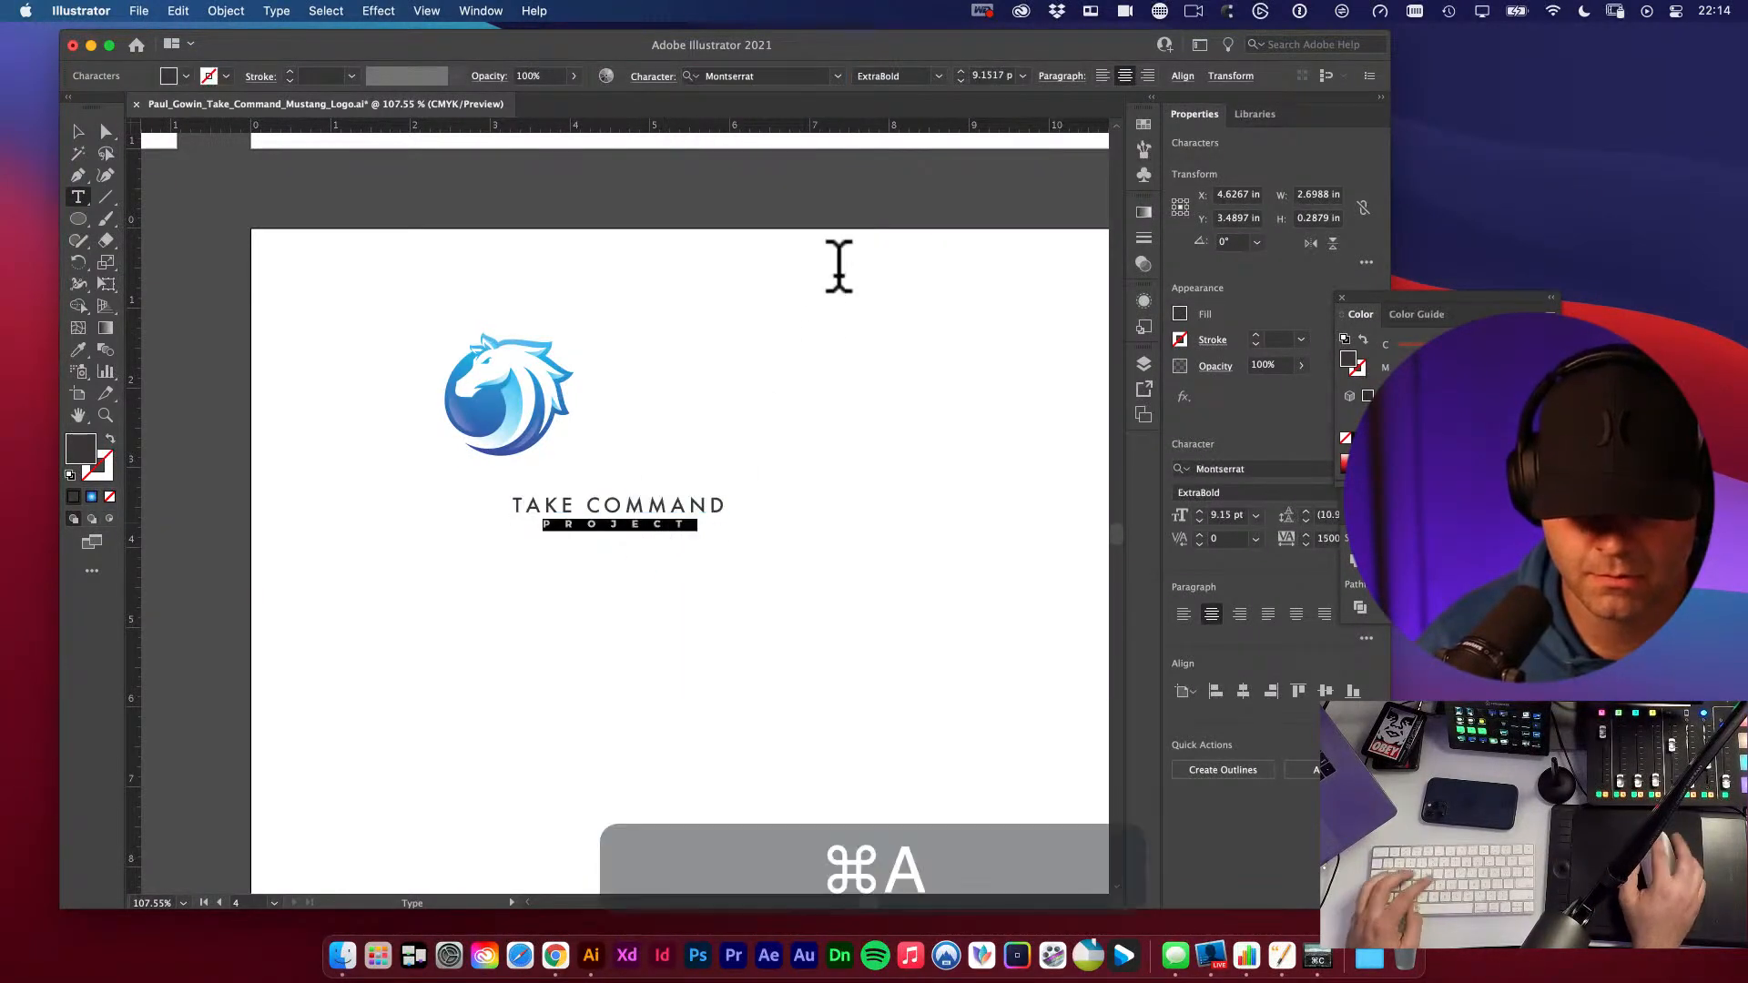
type("futura")
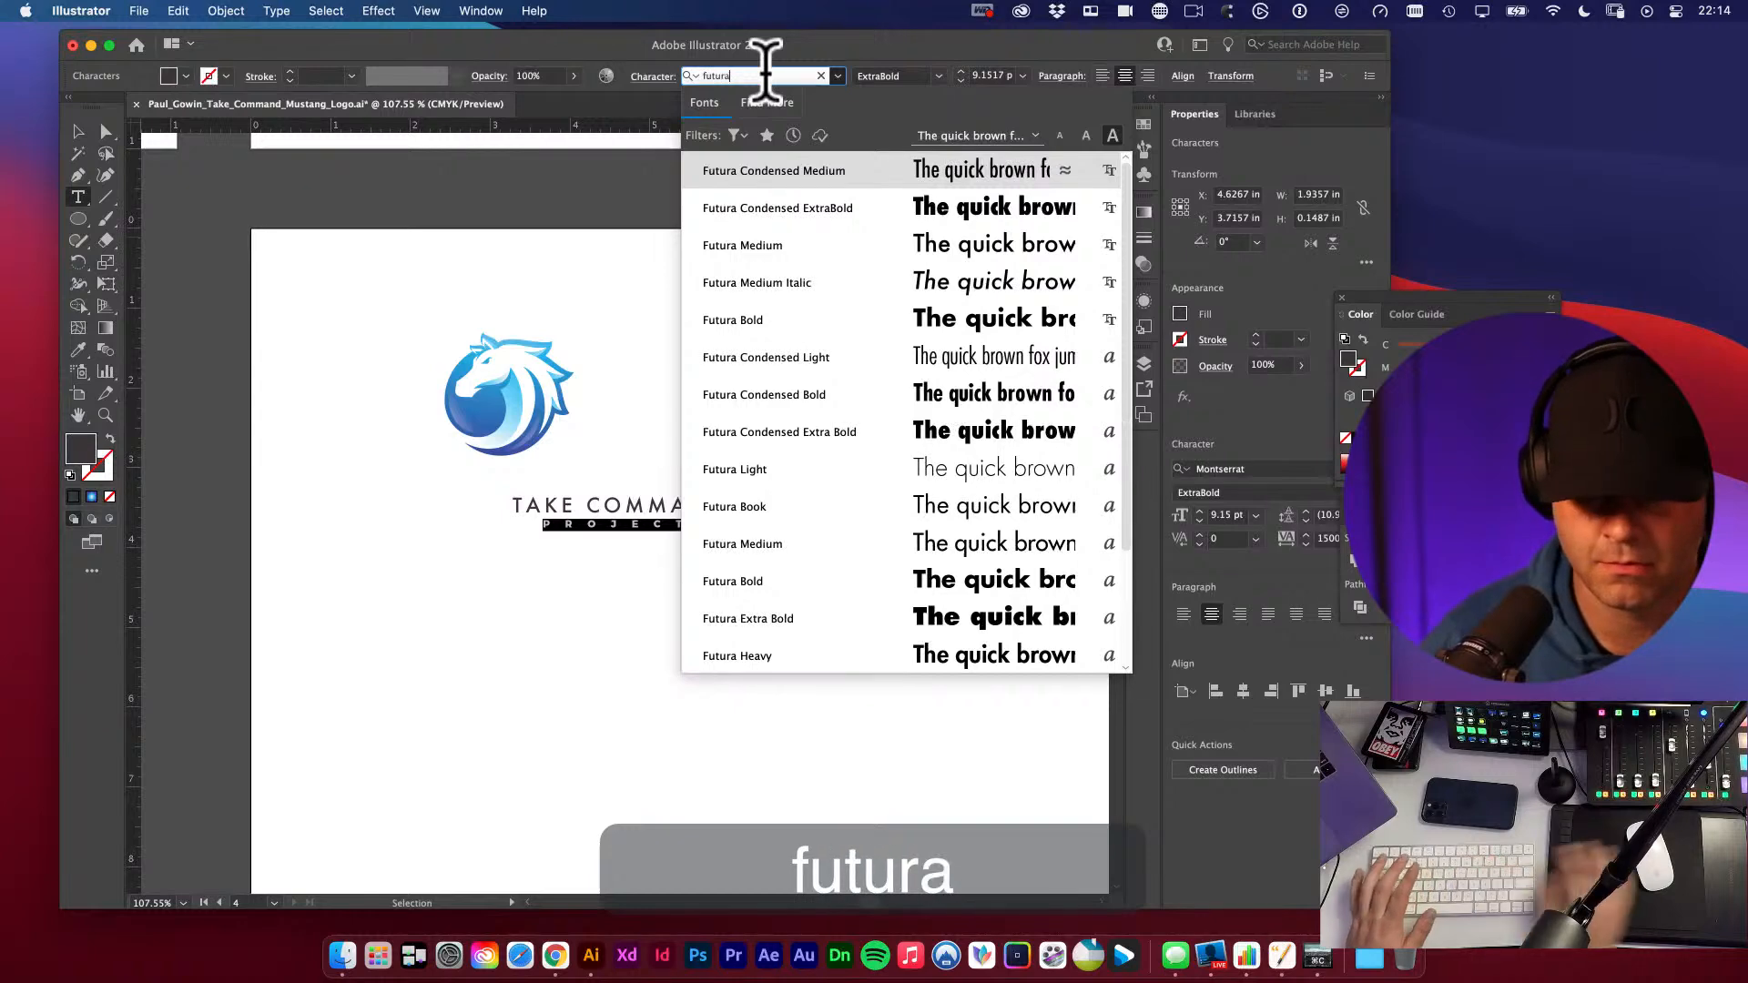
left_click(798, 243)
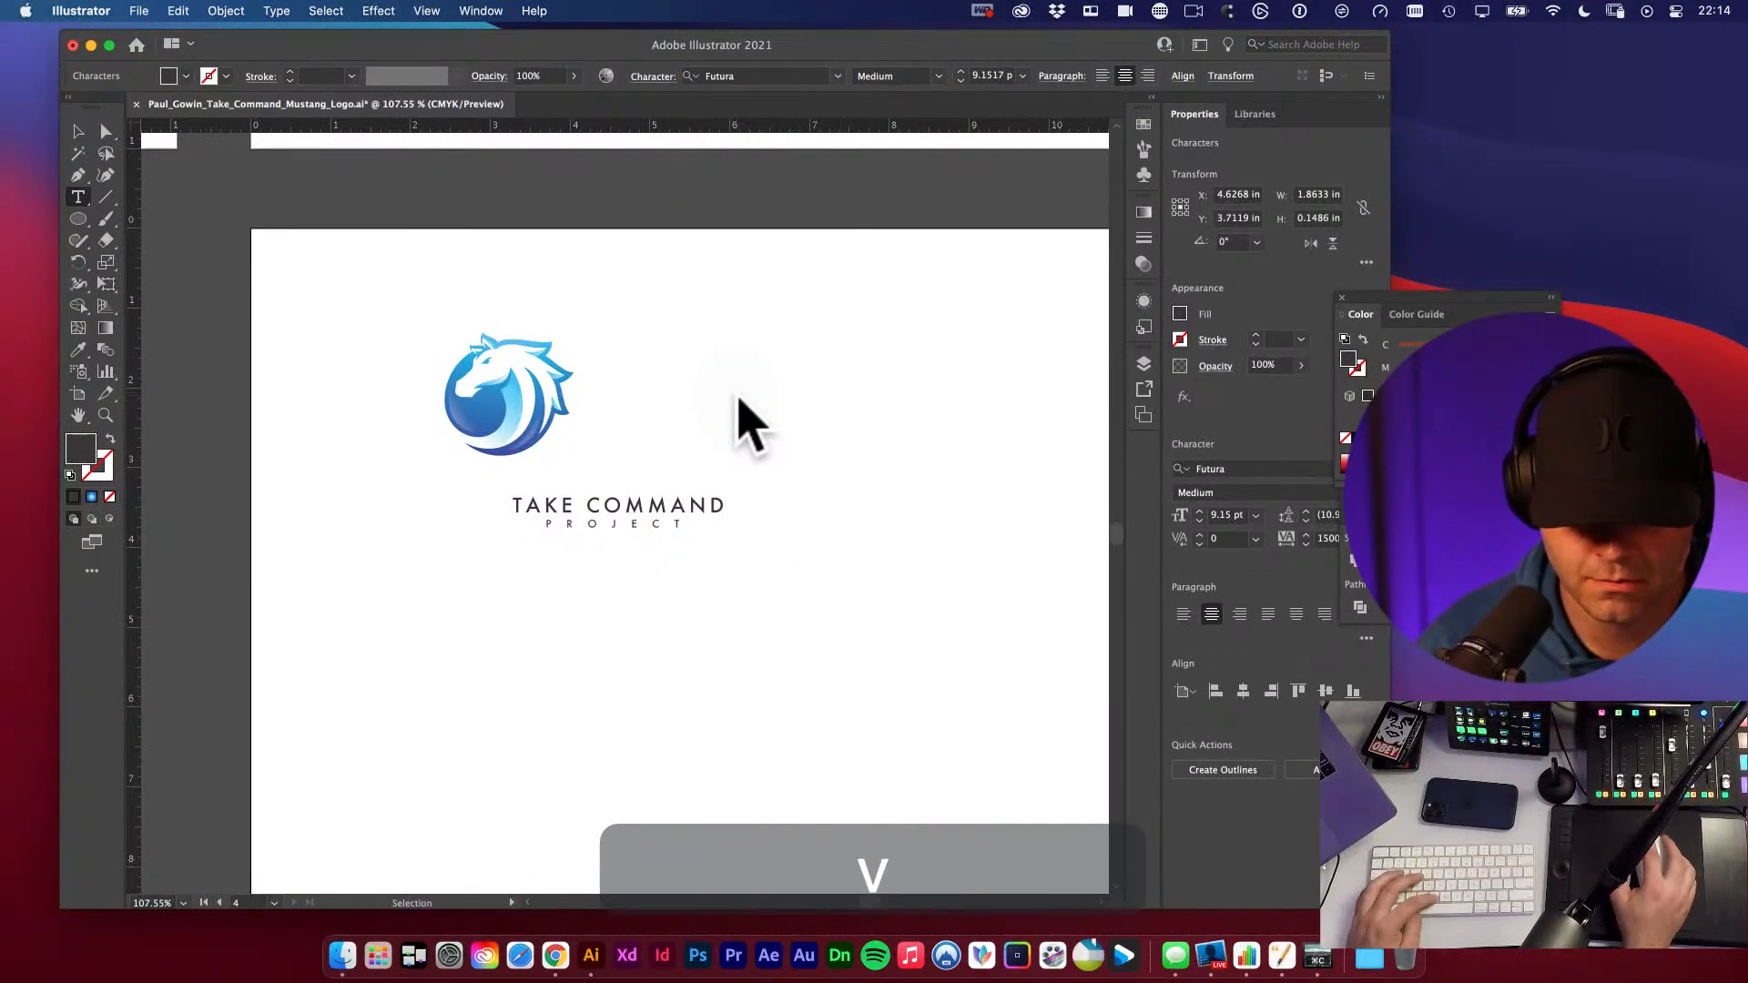
- Move the Futura wordmark left so it sits beneath the round horse mark
key("space")
left_click_drag(836, 543, 761, 451)
key("v")
left_click(589, 442)
left_click_drag(550, 429, 401, 444)
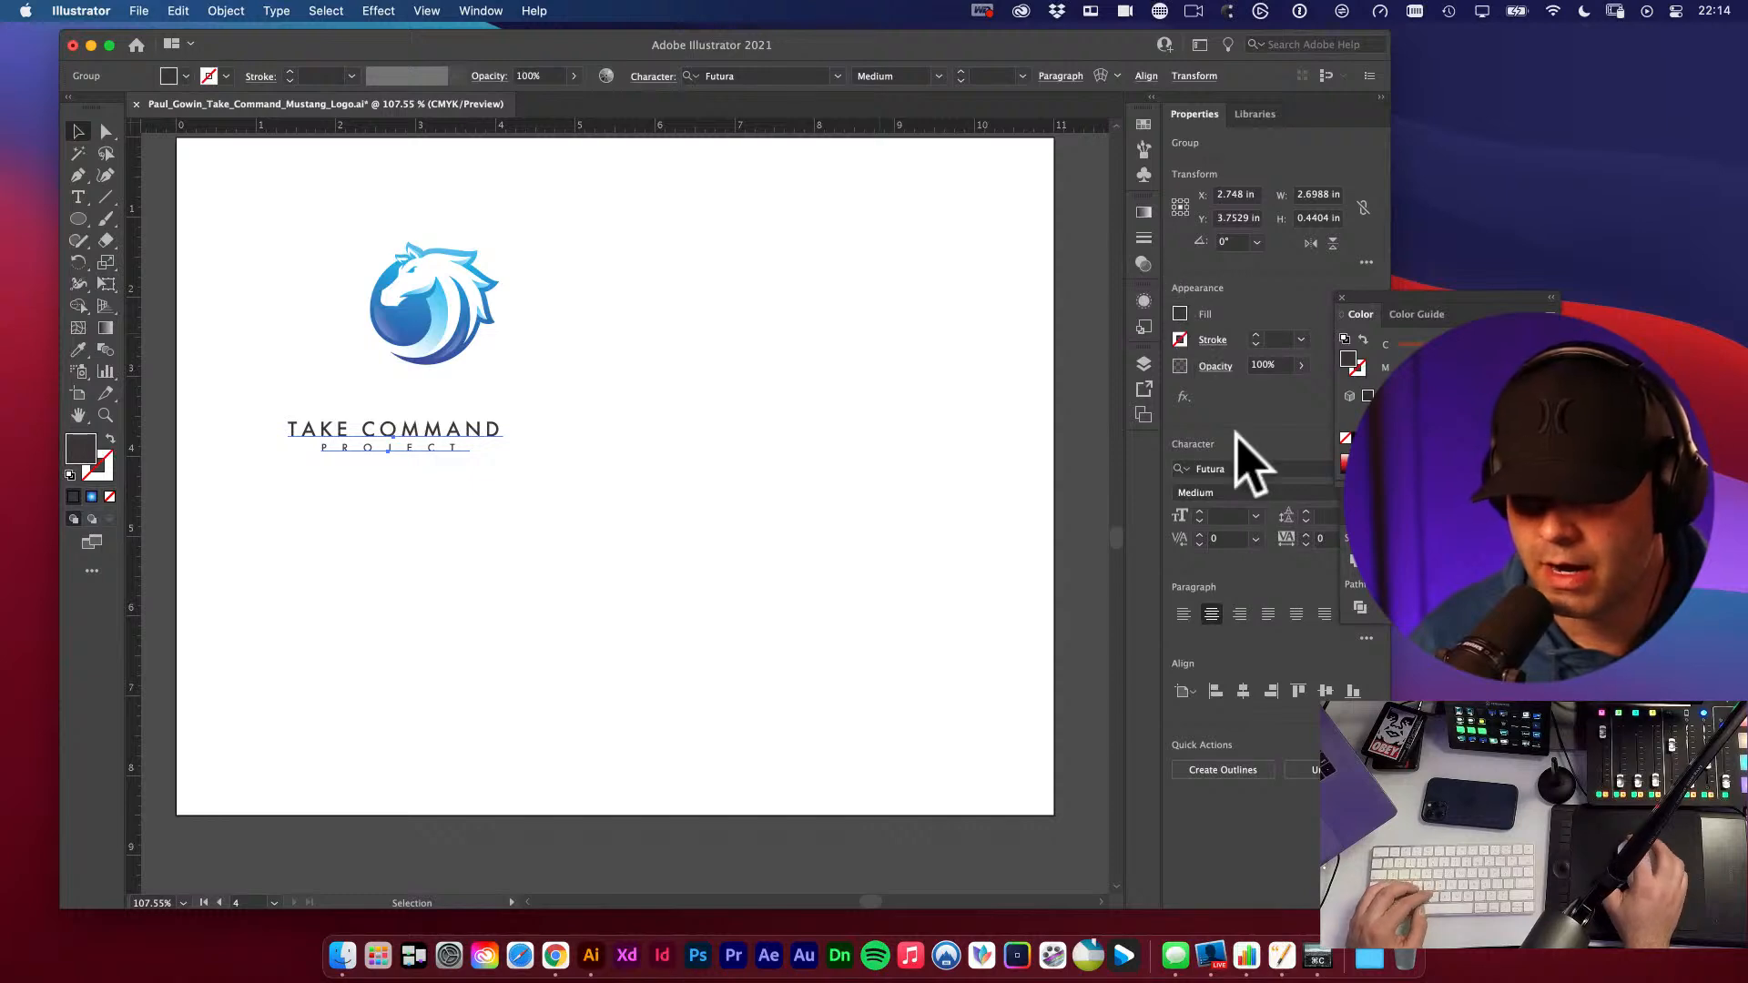
left_click(612, 490)
- Duplicate the Futura wordmark to the right and set the copy's TAKE COMMAND line to the Bold style
left_click(376, 465)
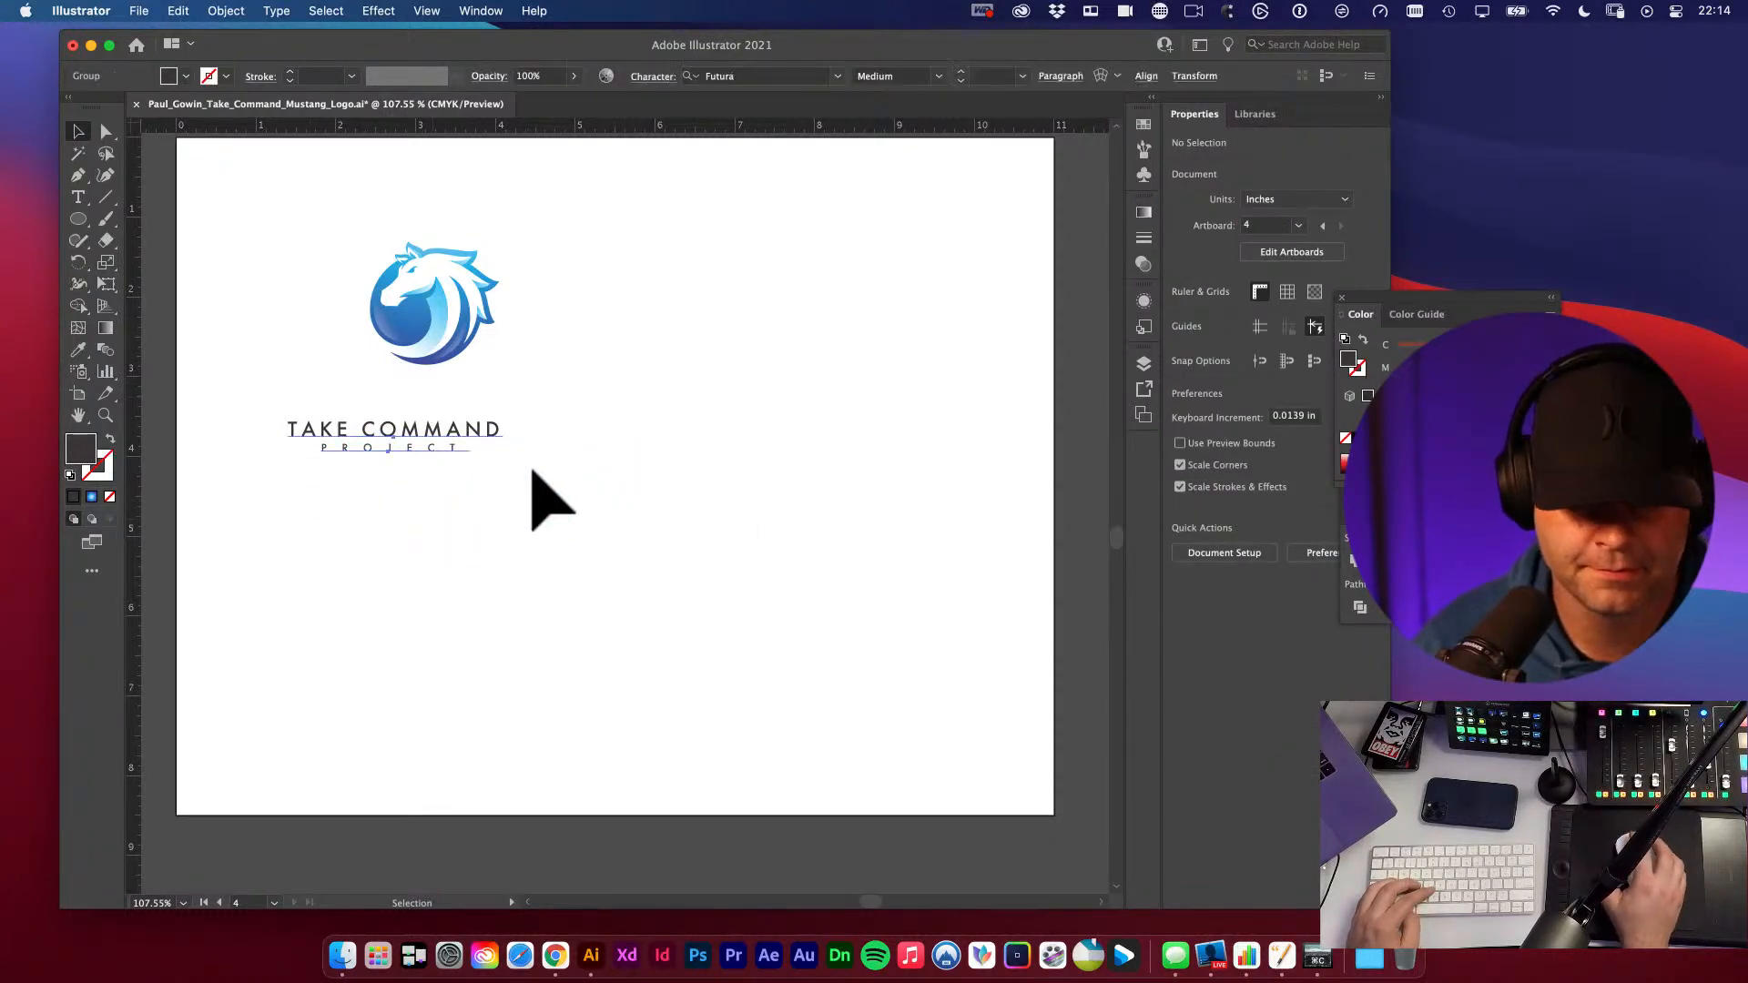
left_click_drag(419, 446, 729, 448)
left_click(718, 519)
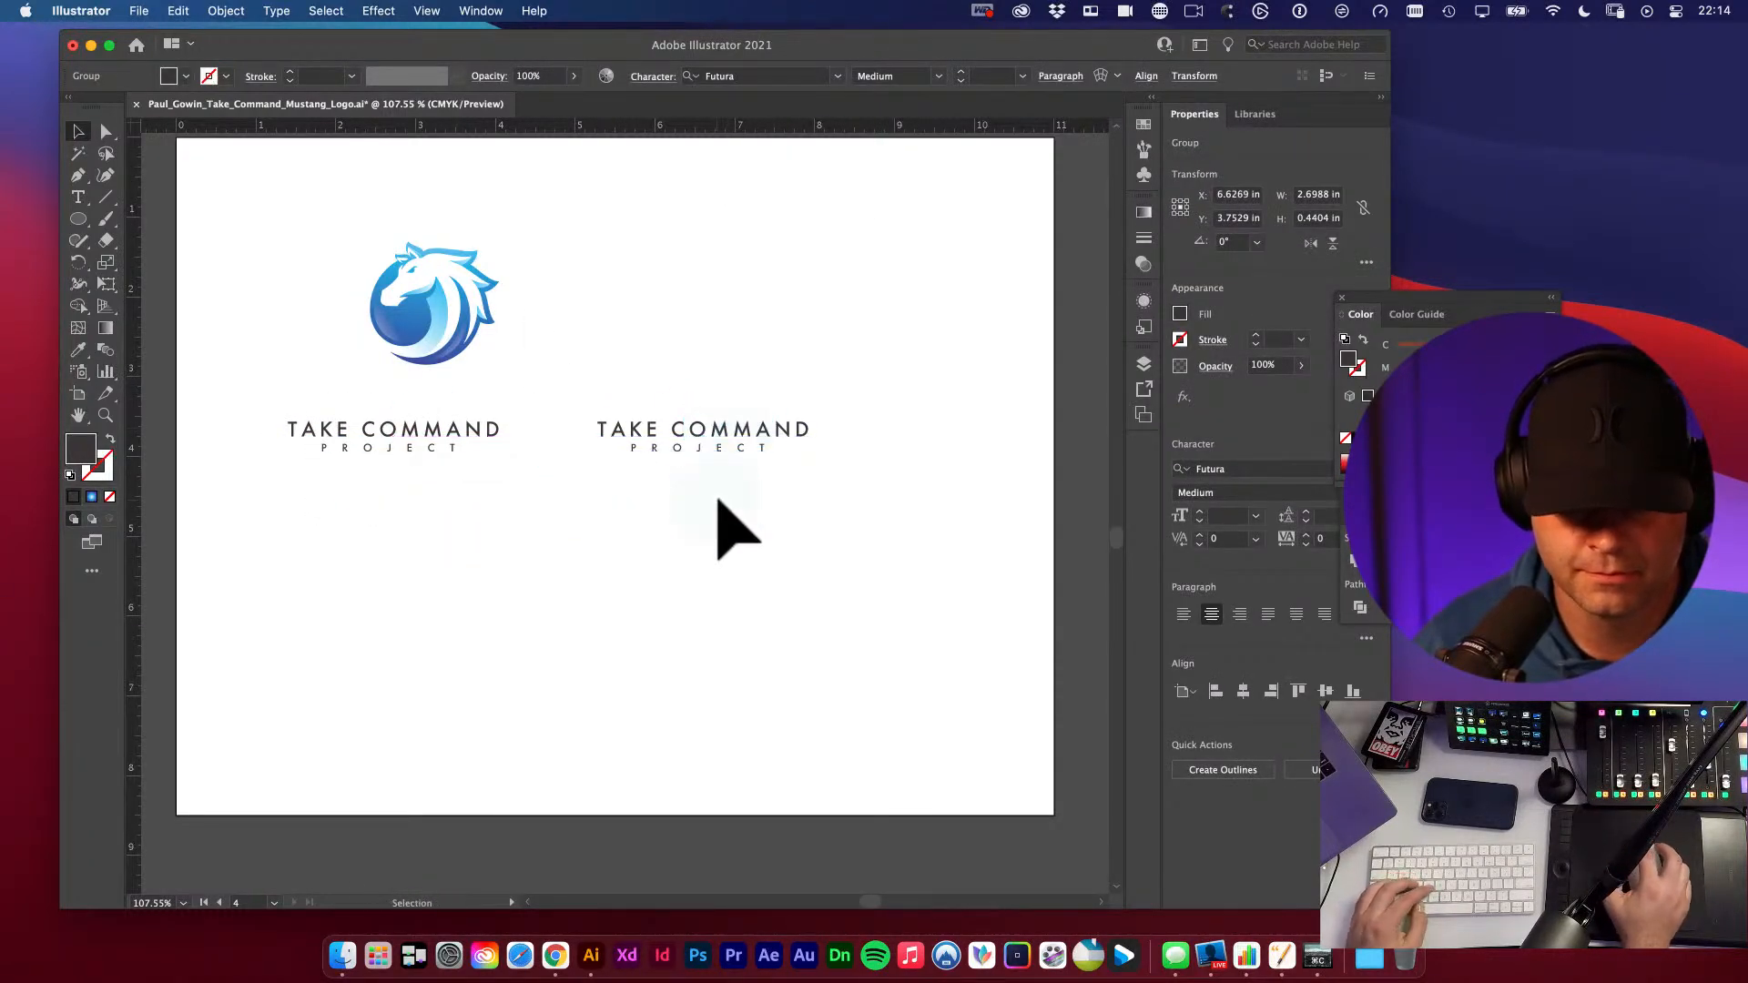
left_click(725, 456)
key("a")
left_click(764, 437)
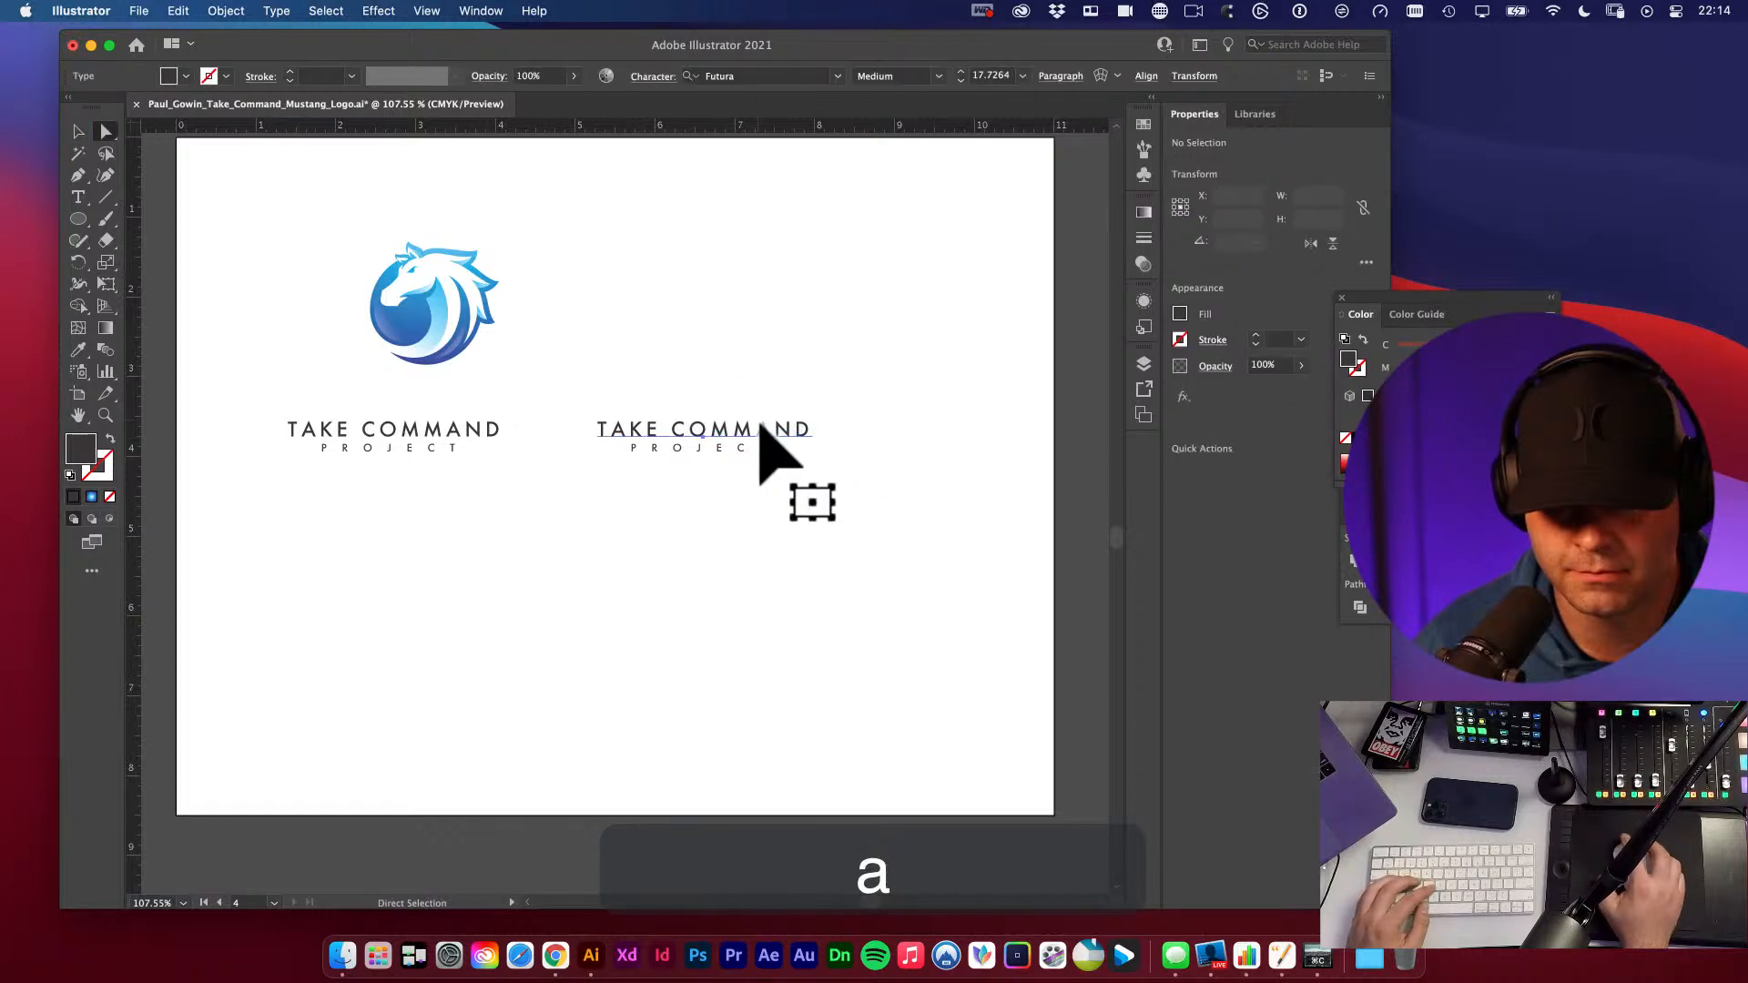
left_click(939, 76)
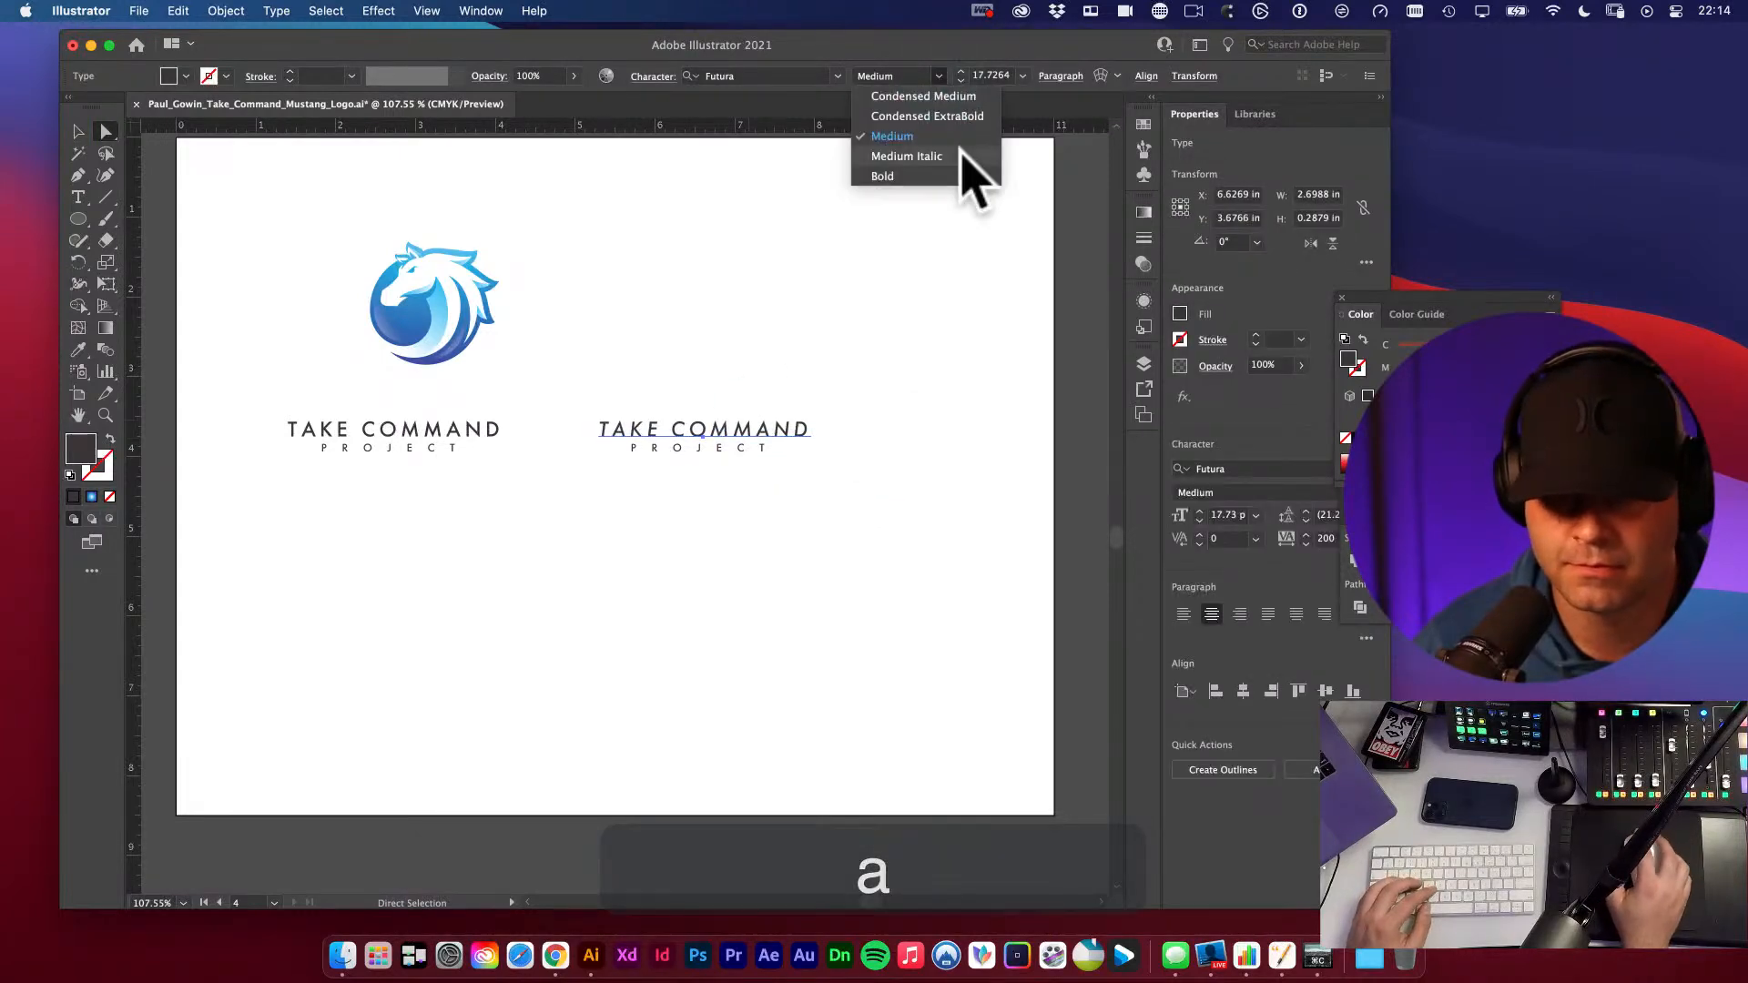
left_click(890, 175)
left_click(858, 366)
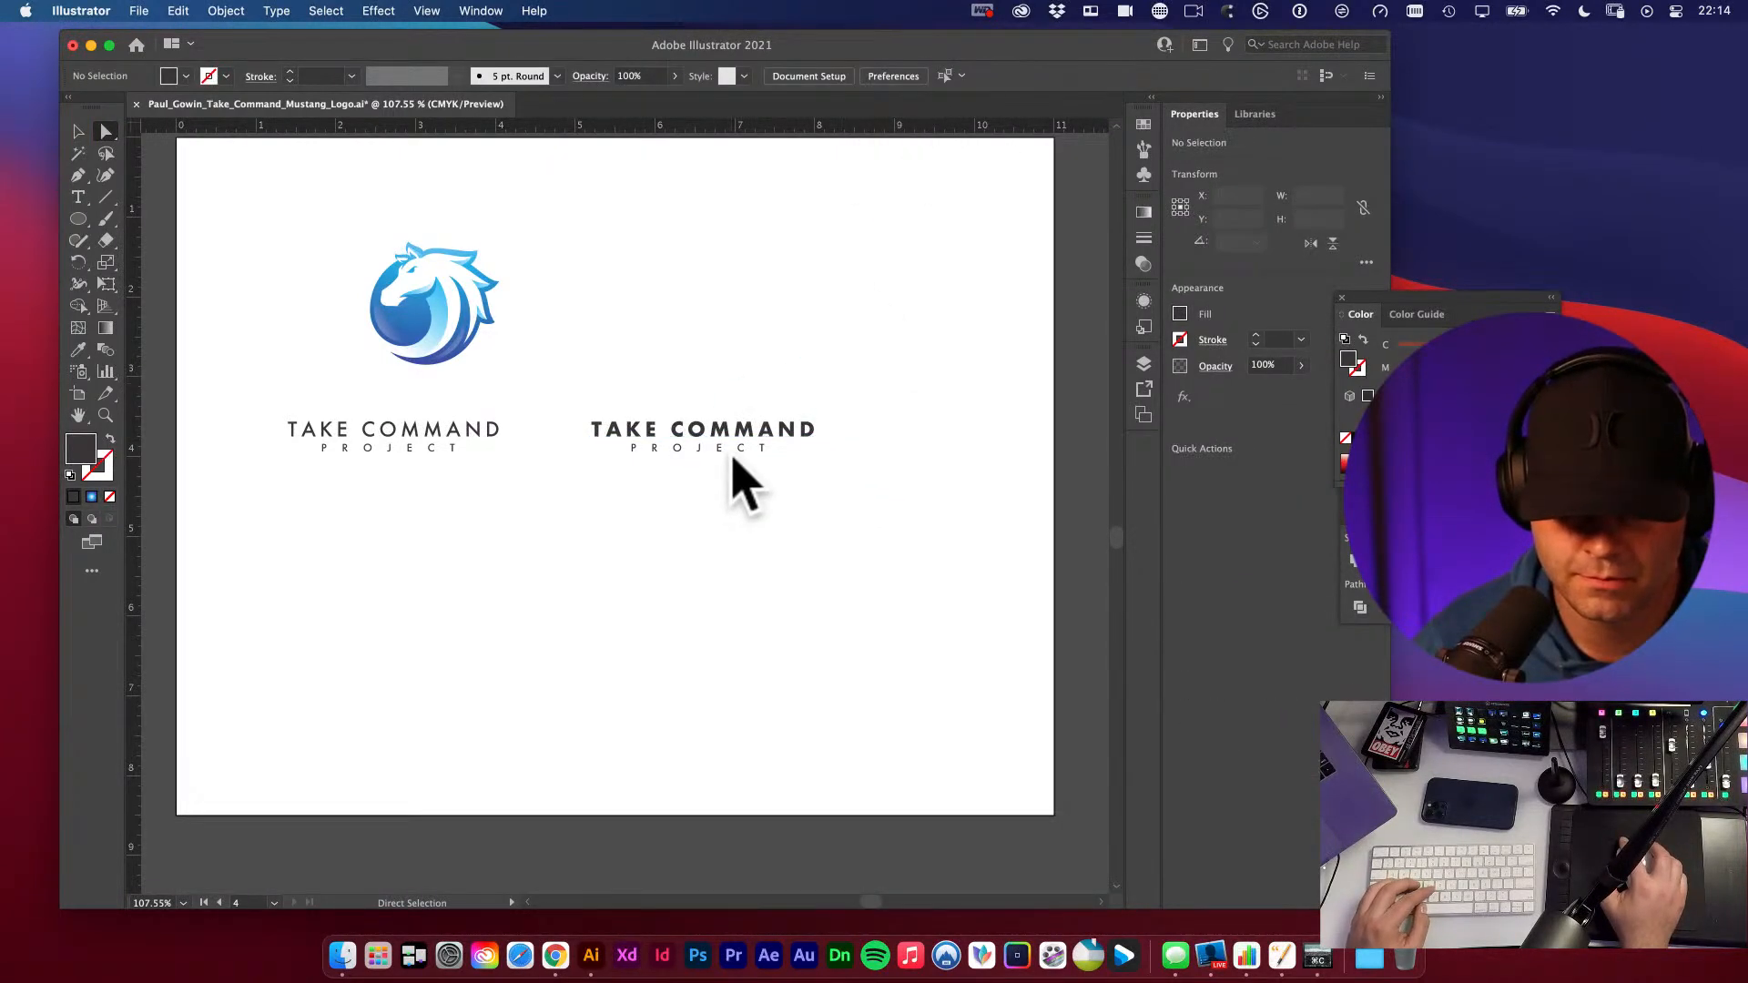
- Place a copy of the bold wordmark below the Medium wordmark on the left
key("v")
left_click_drag(647, 371, 557, 501)
left_click(645, 459)
key("a")
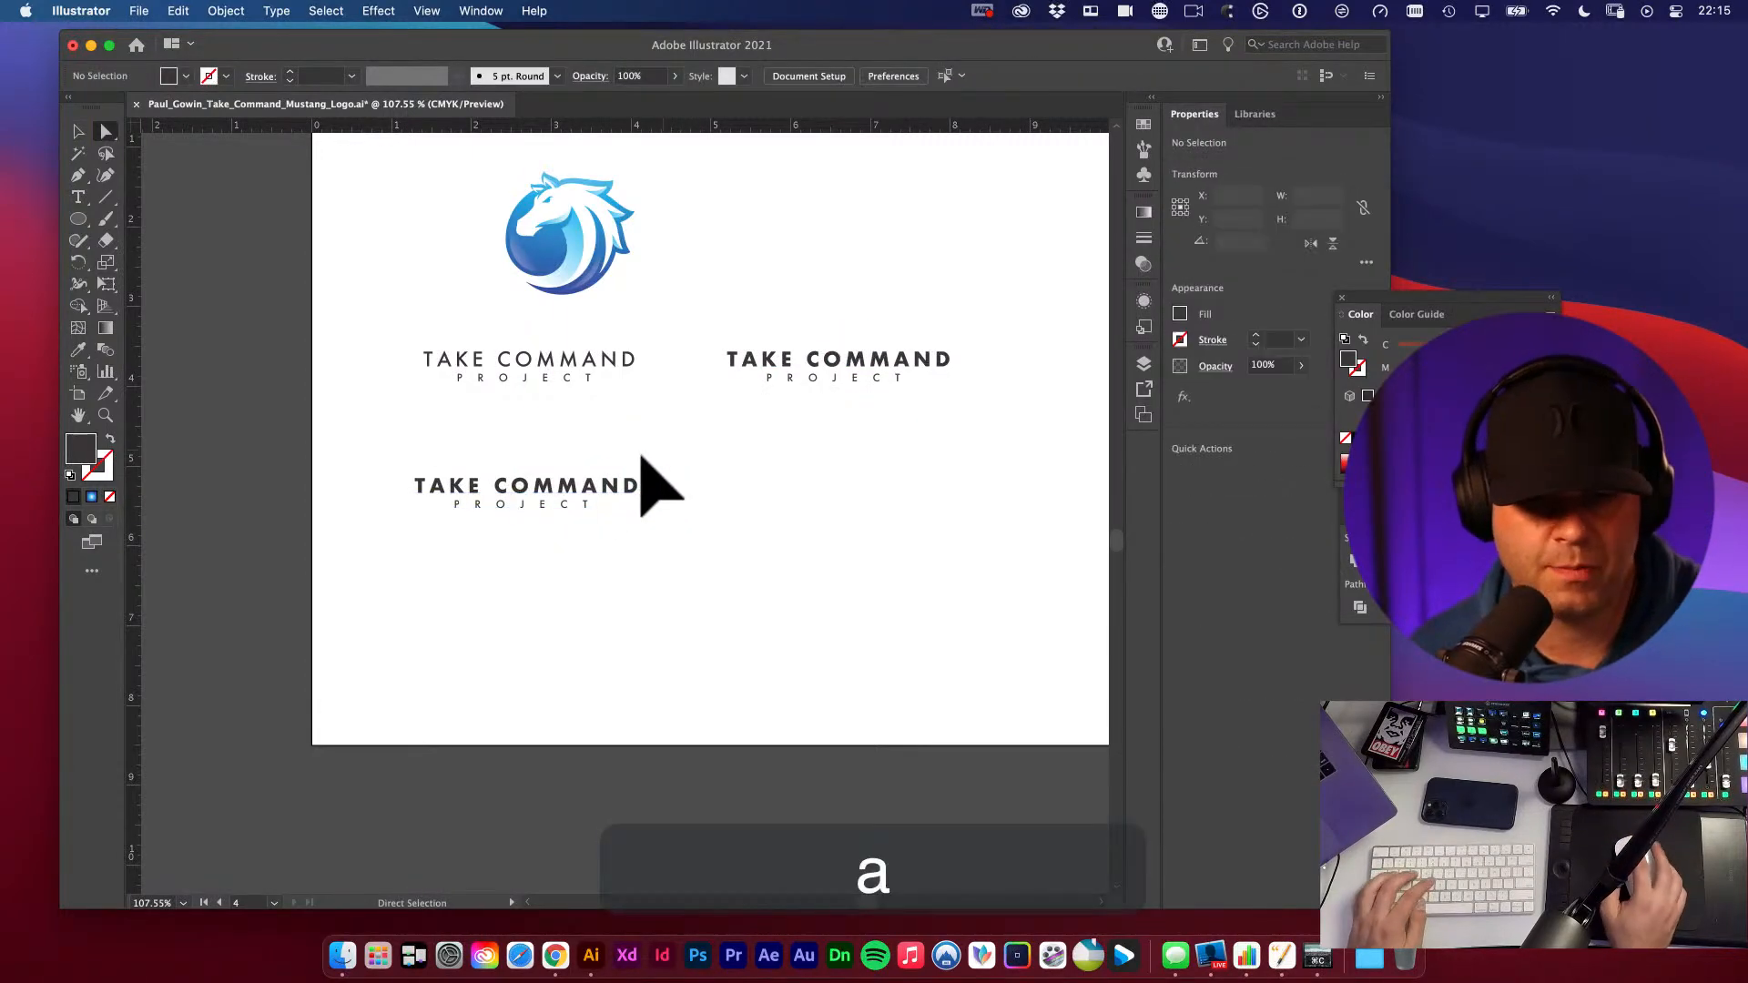
left_click(596, 487)
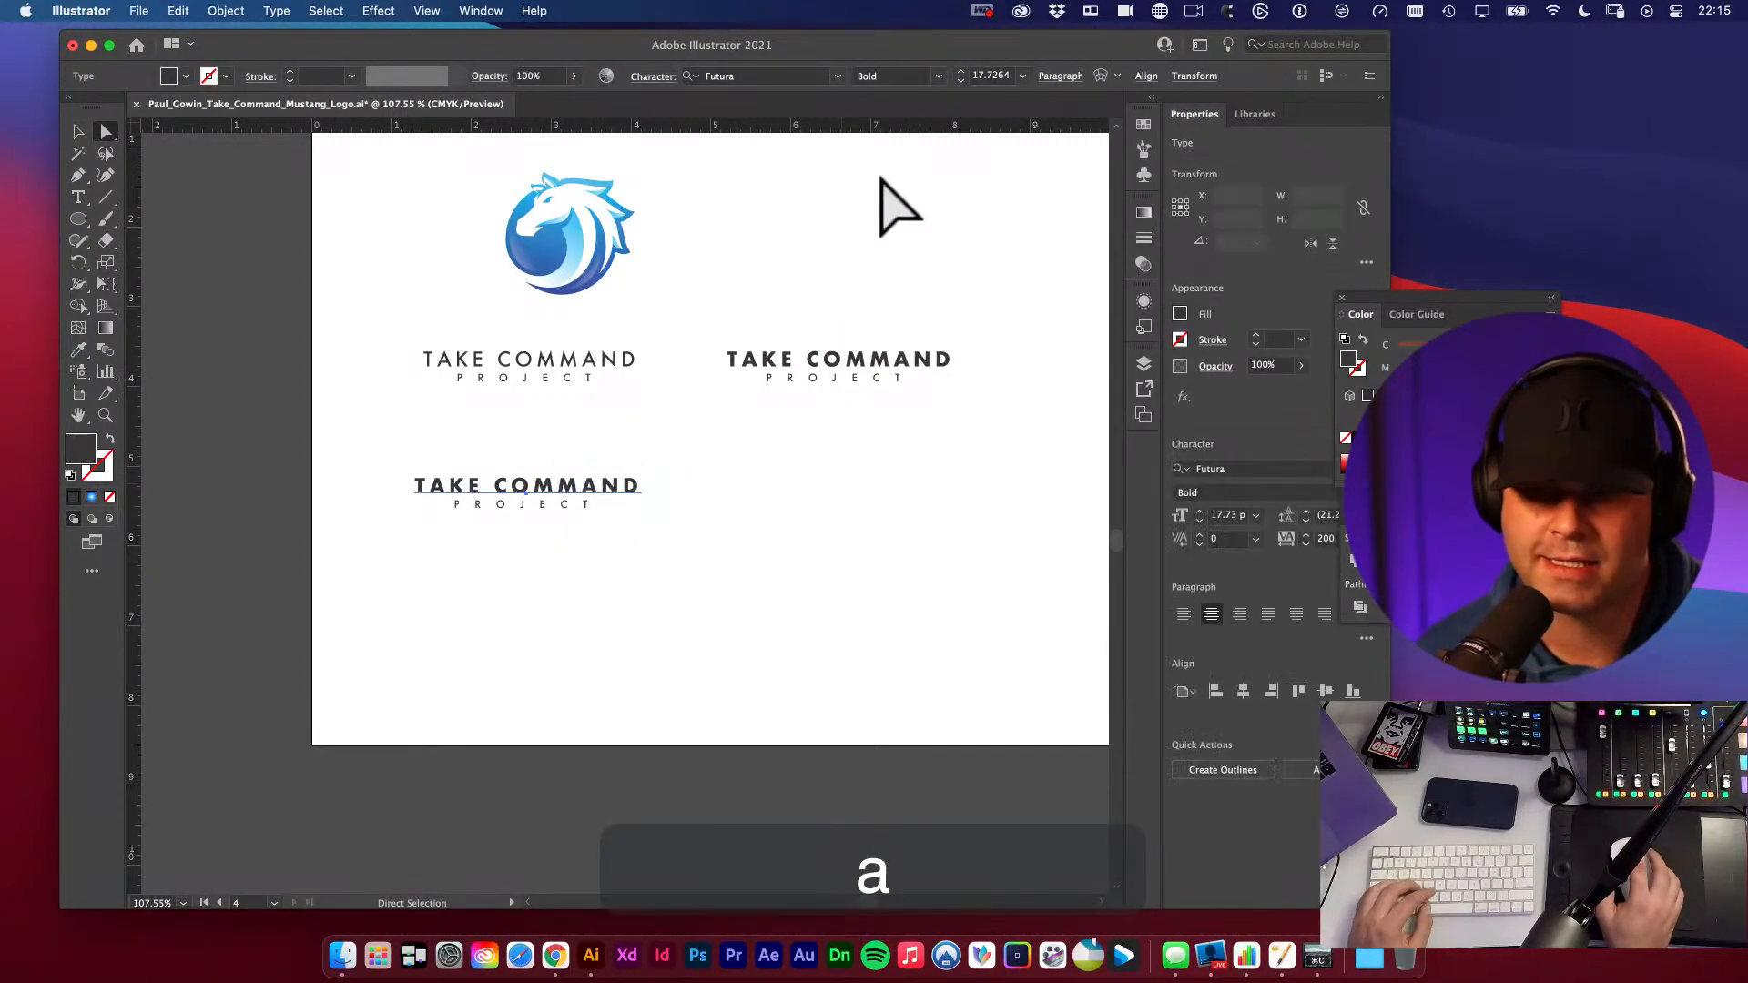
left_click(938, 71)
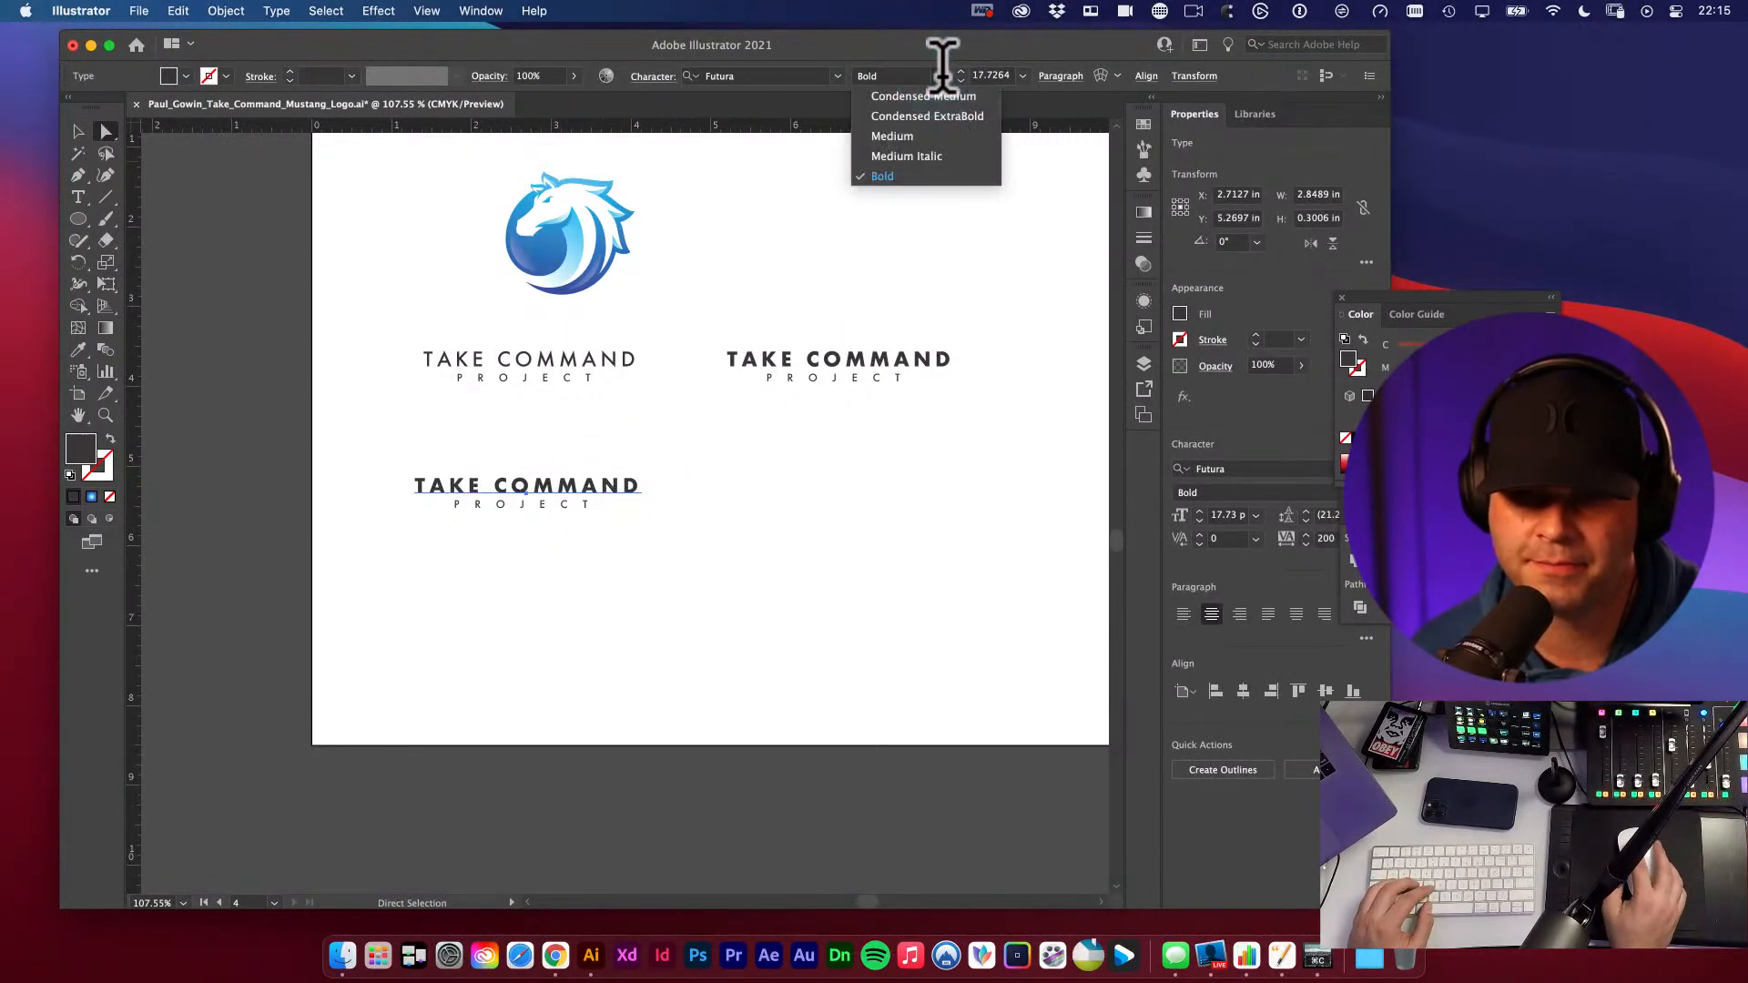
left_click(764, 66)
key("super+a")
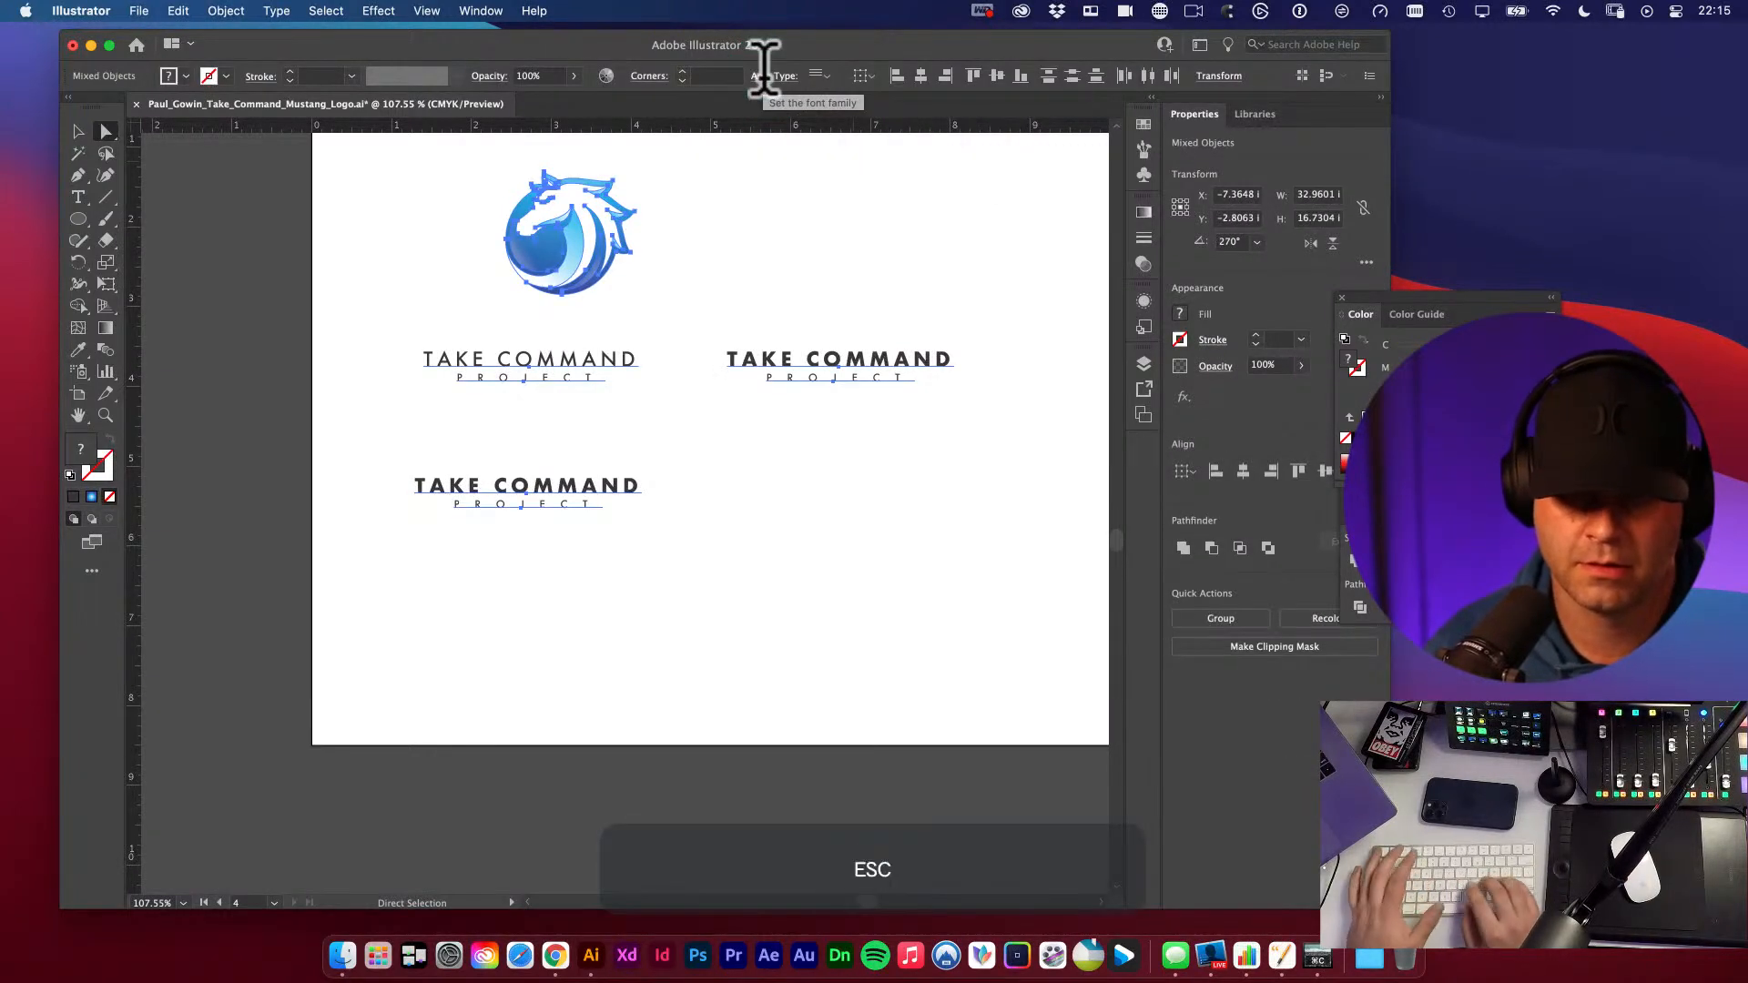
key("a")
left_click(739, 537)
- Set the lower-left wordmark's TAKE COMMAND line to Futura Heavy
left_click(583, 490)
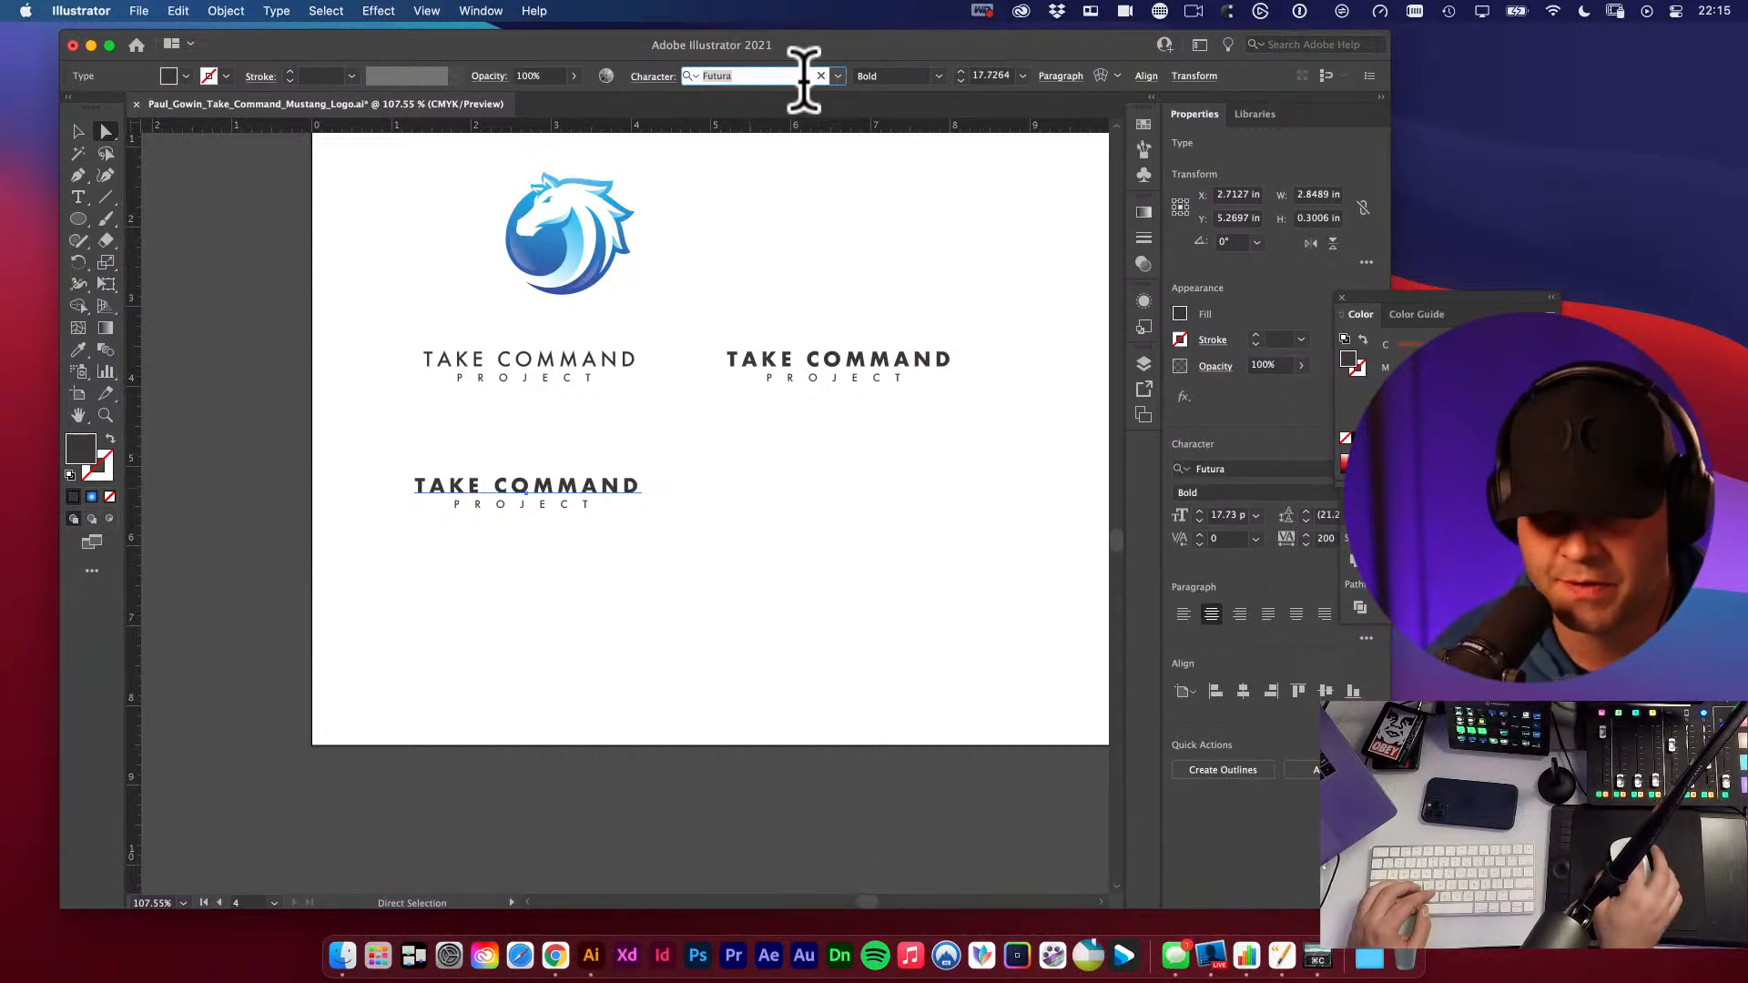
type("futura")
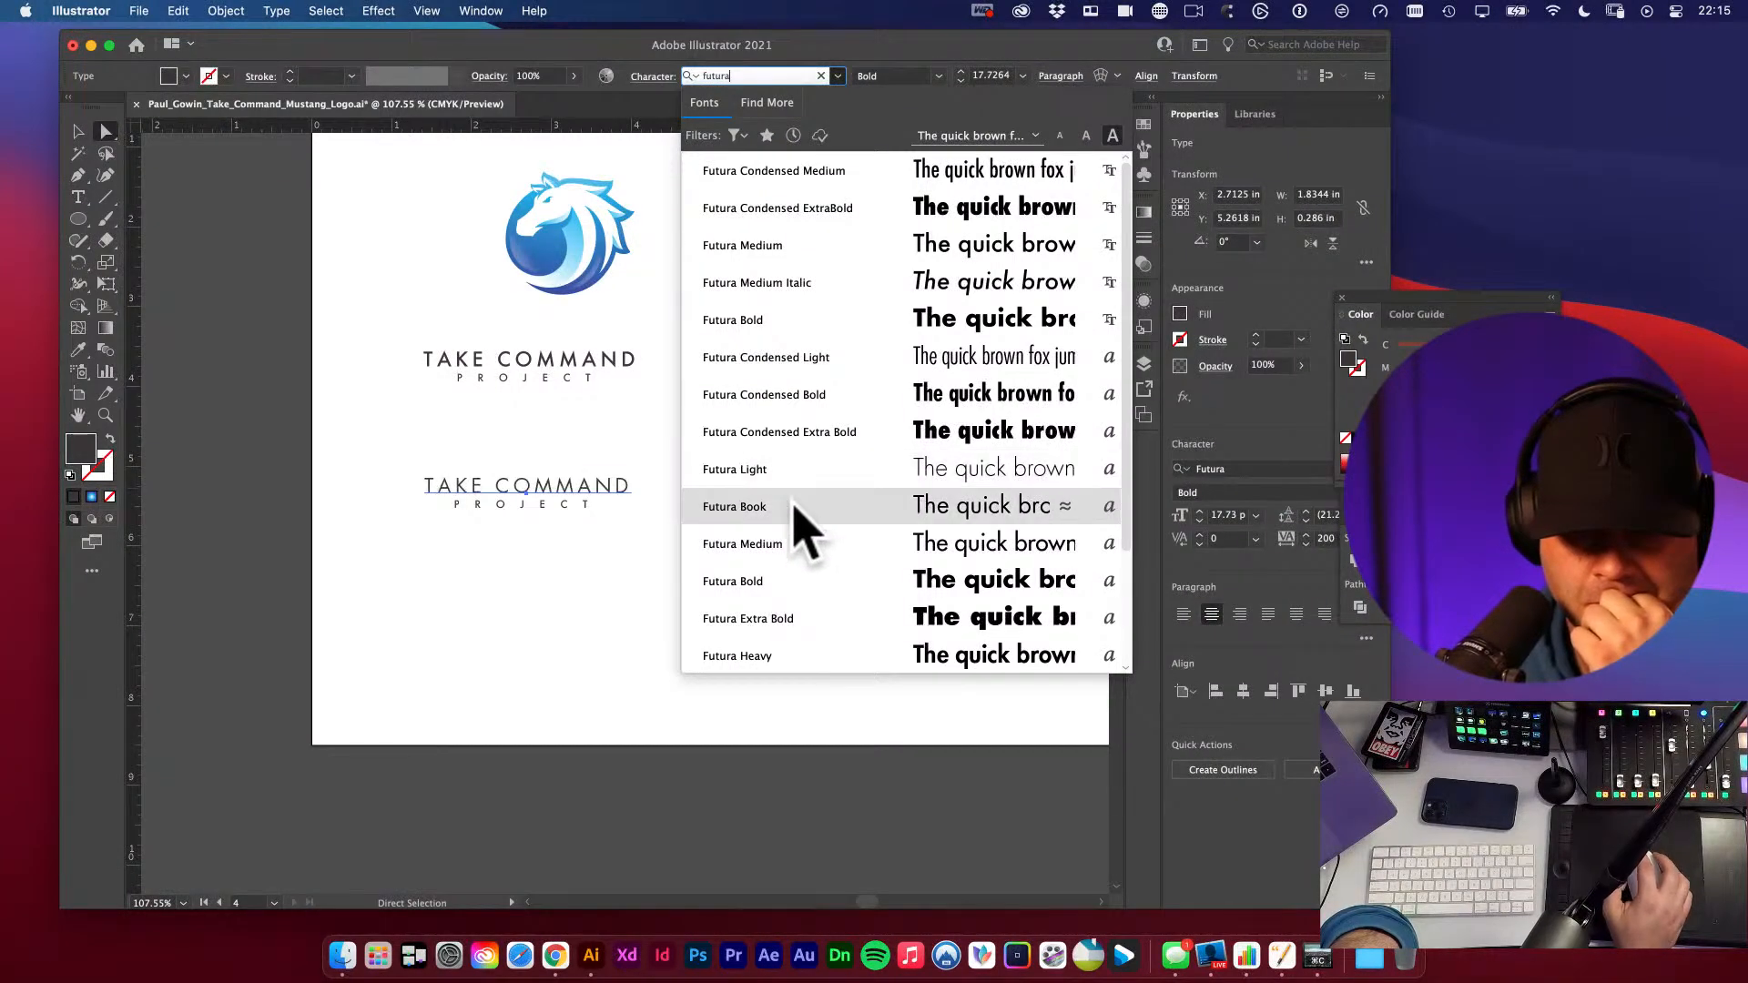
left_click(772, 656)
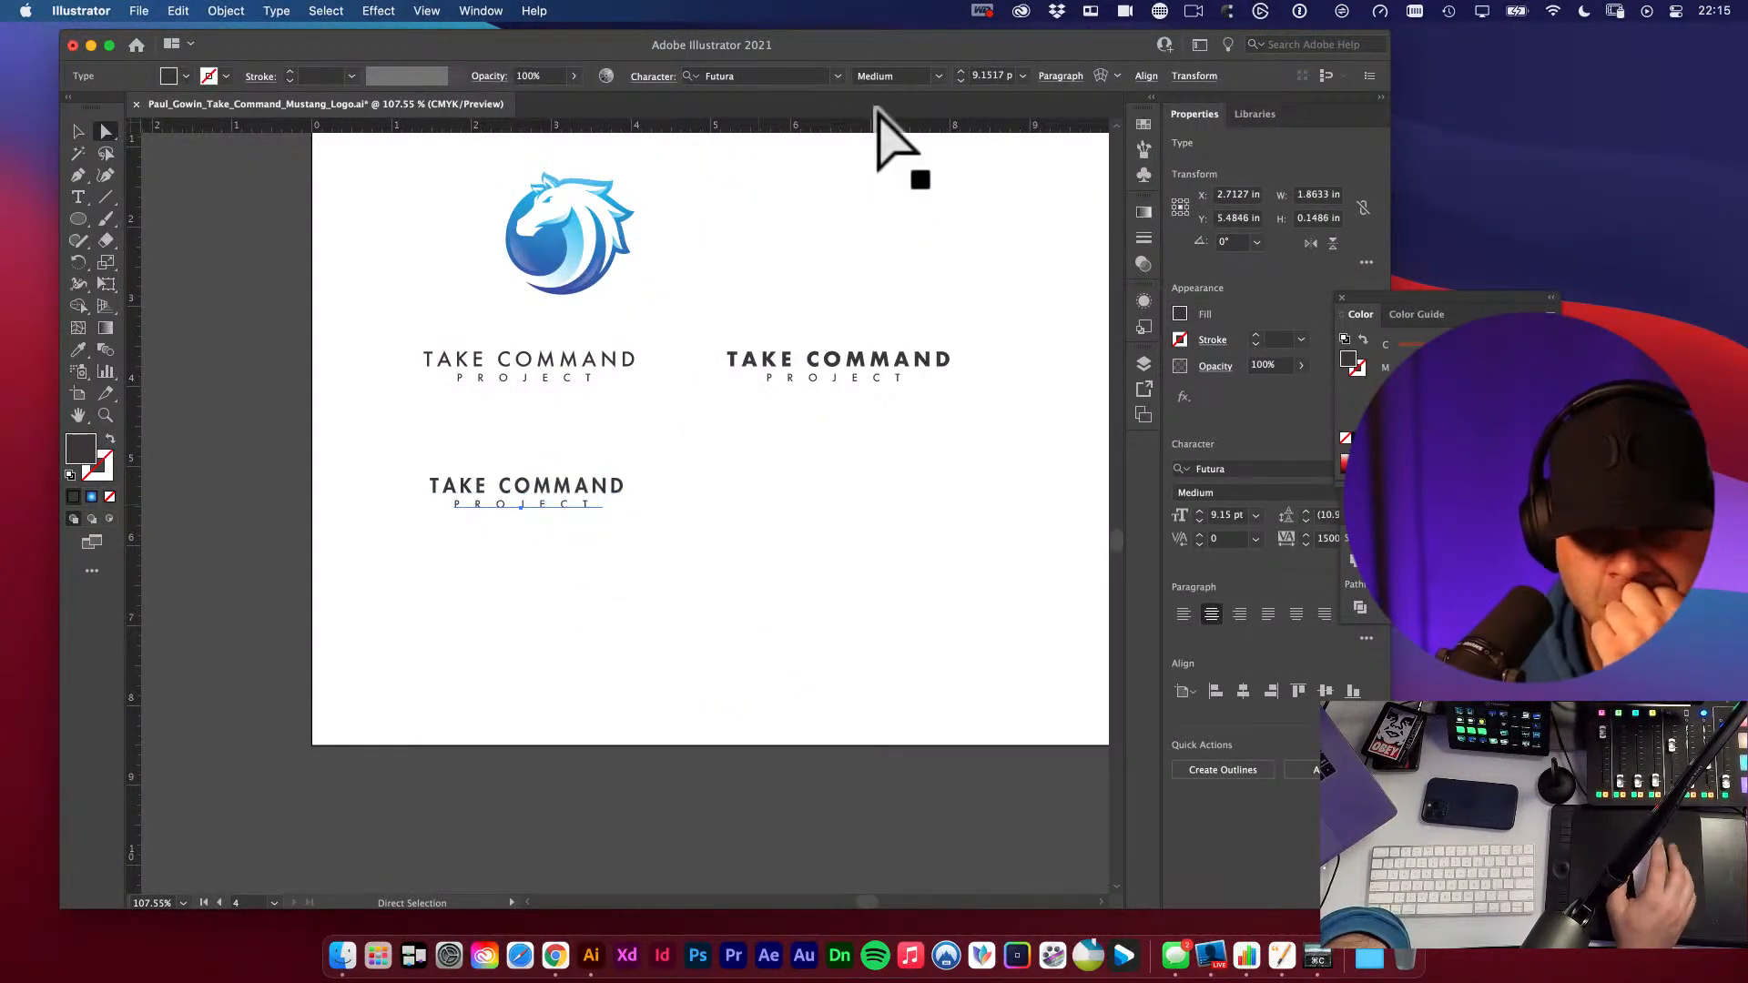
- Set the lower-left wordmark's PROJECT line to Futura Condensed Bold and deselect it
left_click(804, 76)
type("futura")
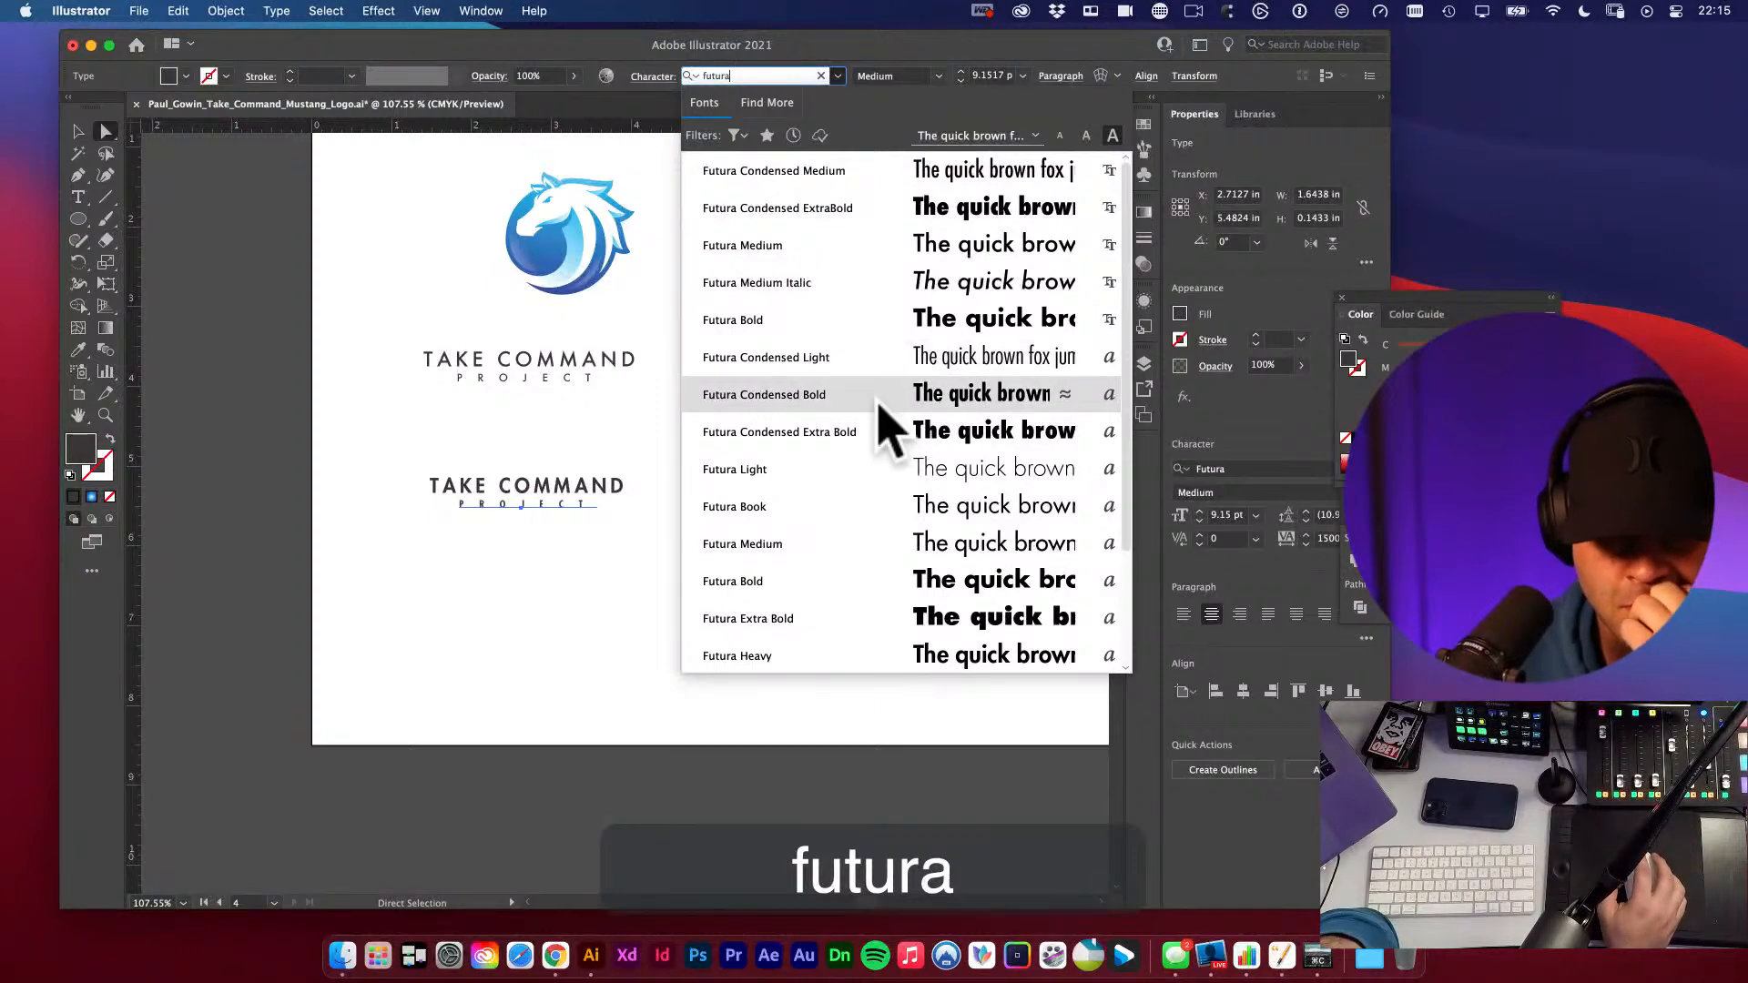
left_click(816, 401)
left_click(656, 474)
key("v")
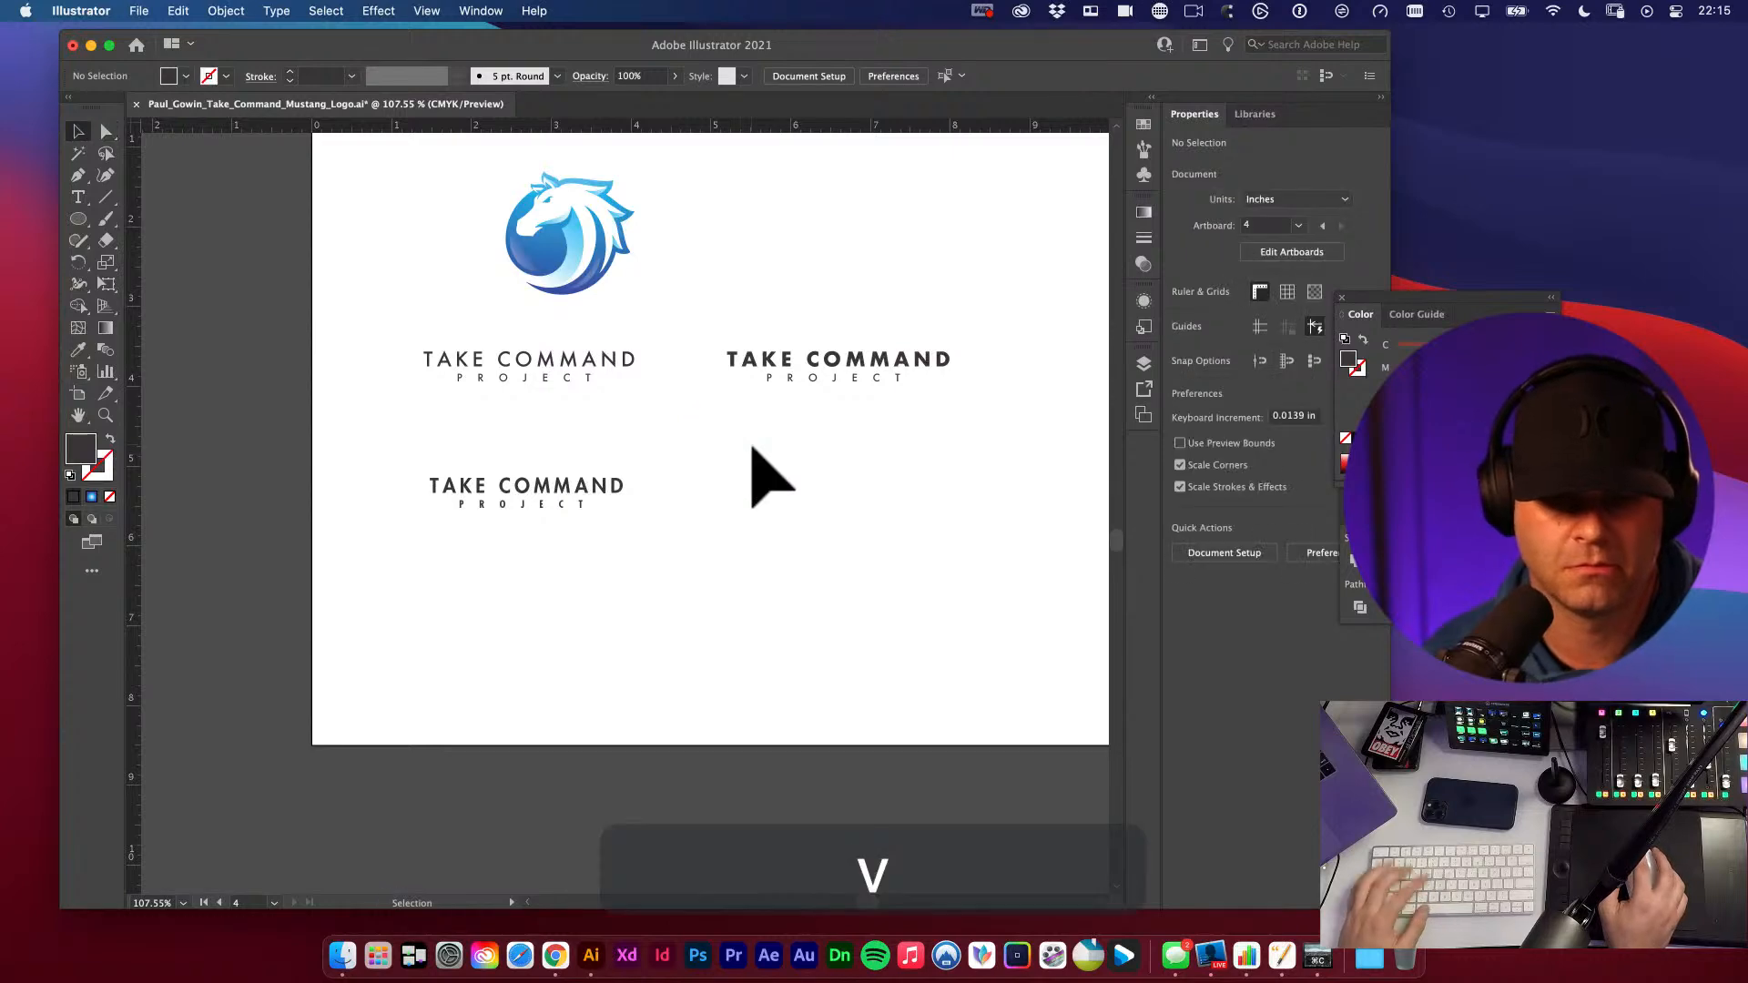
- Duplicate the upper-right bold wordmark straight down, level with the lower-left wordmark
left_click_drag(769, 488, 715, 468)
key("v")
left_click_drag(783, 330, 856, 394)
- Enlarge the lower-right wordmark's PROJECT line to about 15.15 pt
key("t")
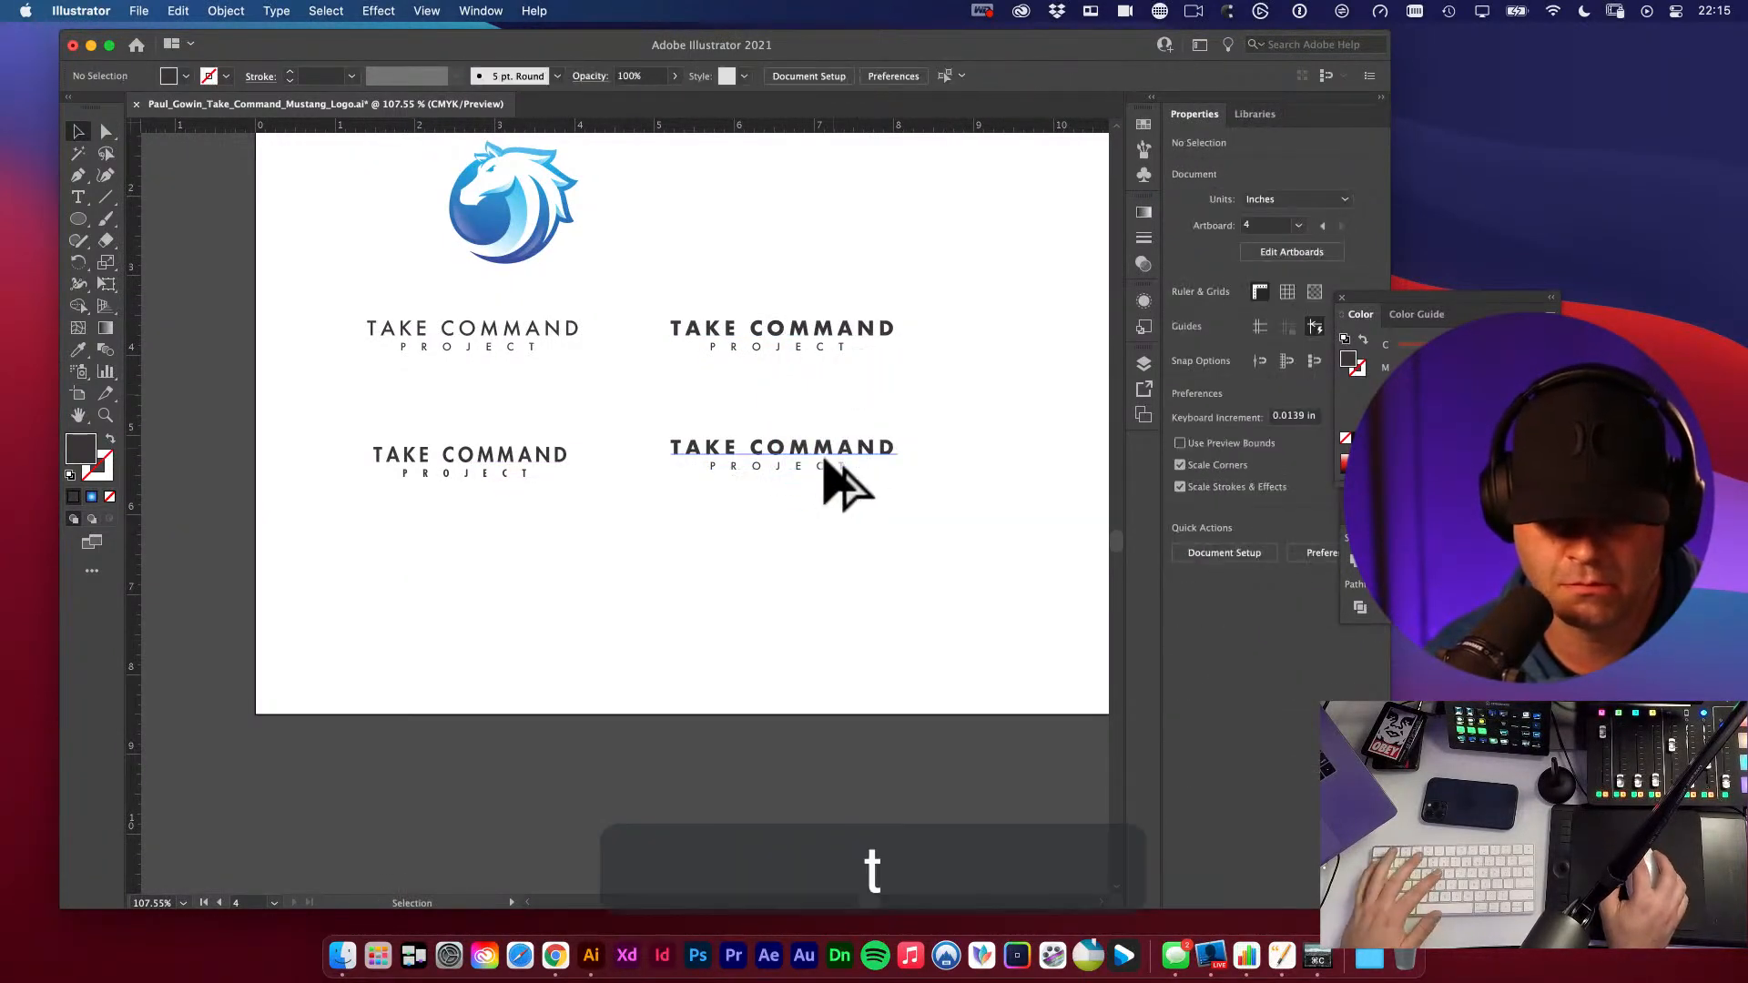
left_click(843, 462)
key("super+a")
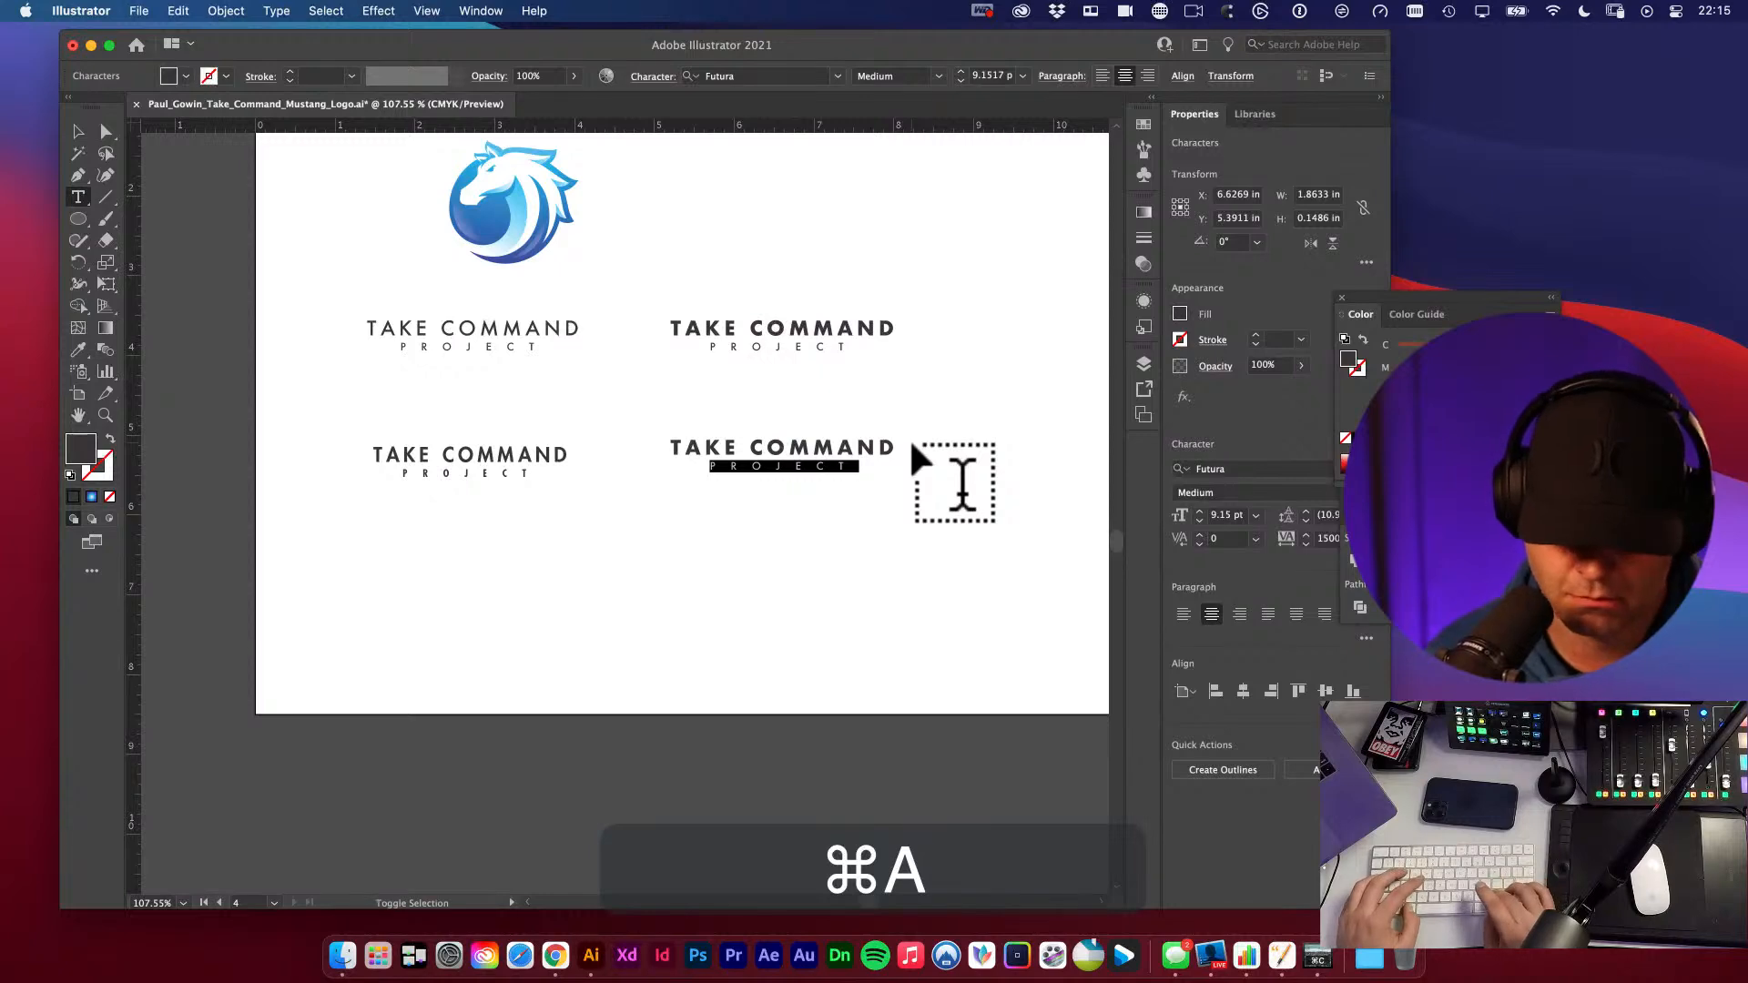
key("super+shift+period")
key("super+shift+period")
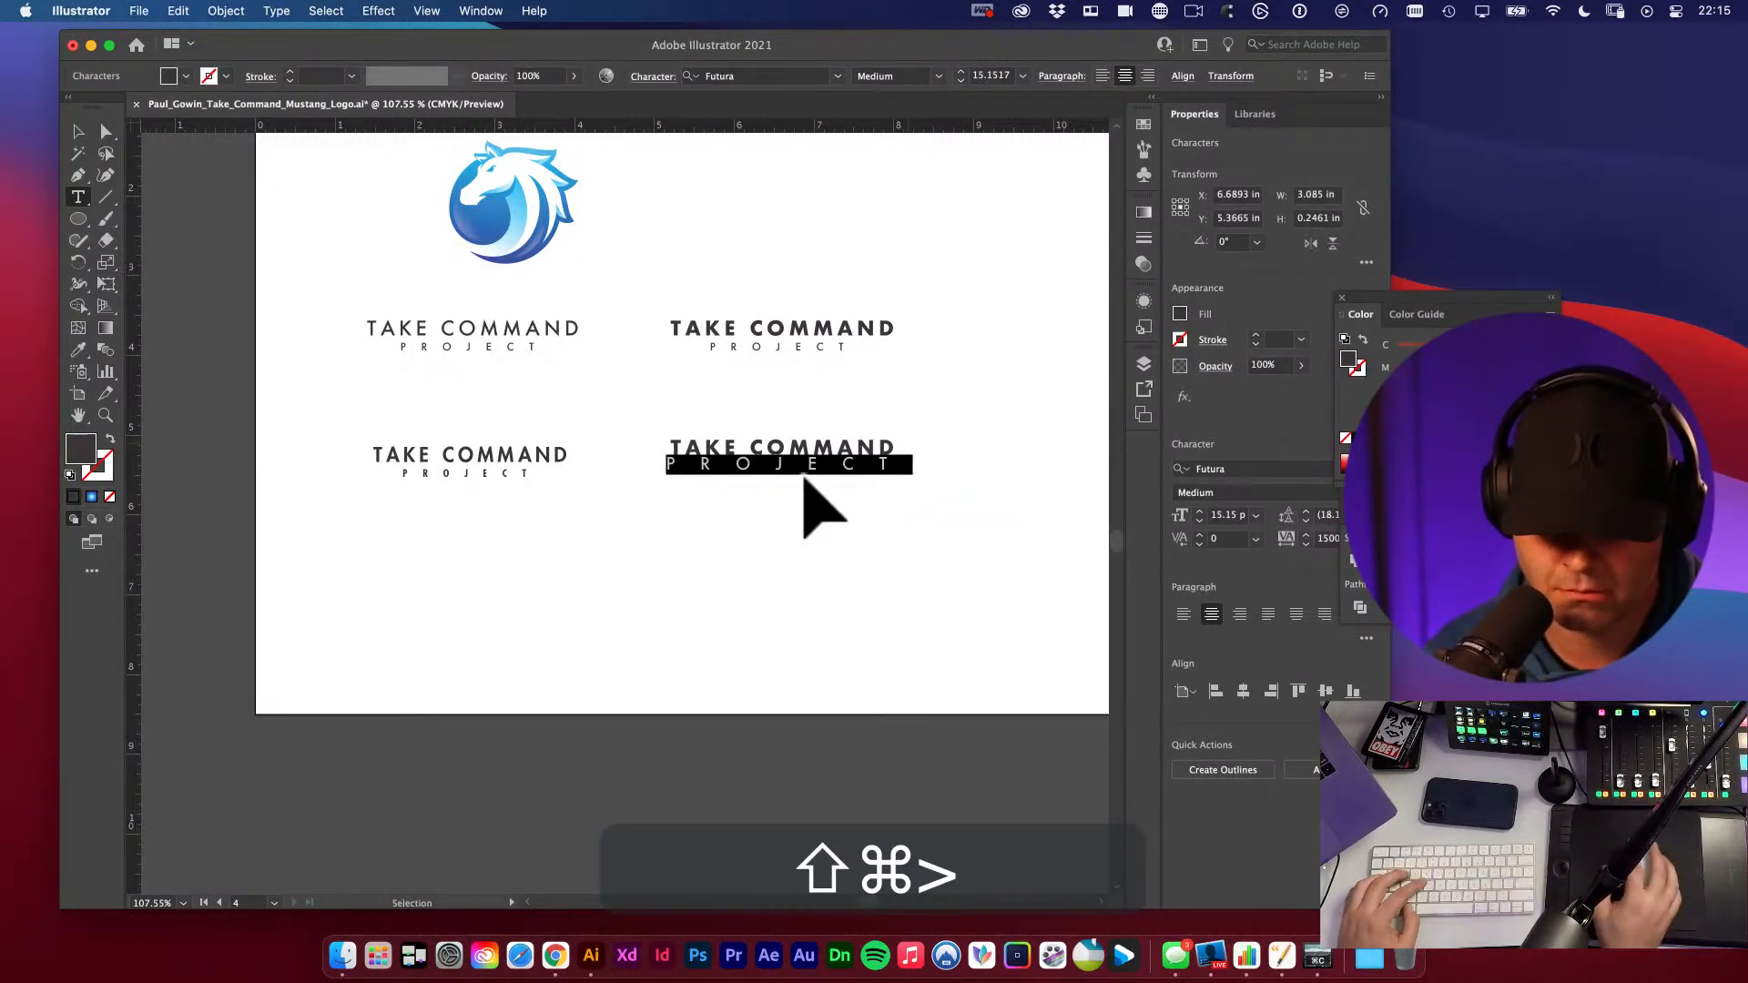
left_click(840, 555, "super")
key("v")
- Tighten the tracking of the lower-right wordmark's enlarged PROJECT line to 1000
left_click_drag(772, 392, 738, 425)
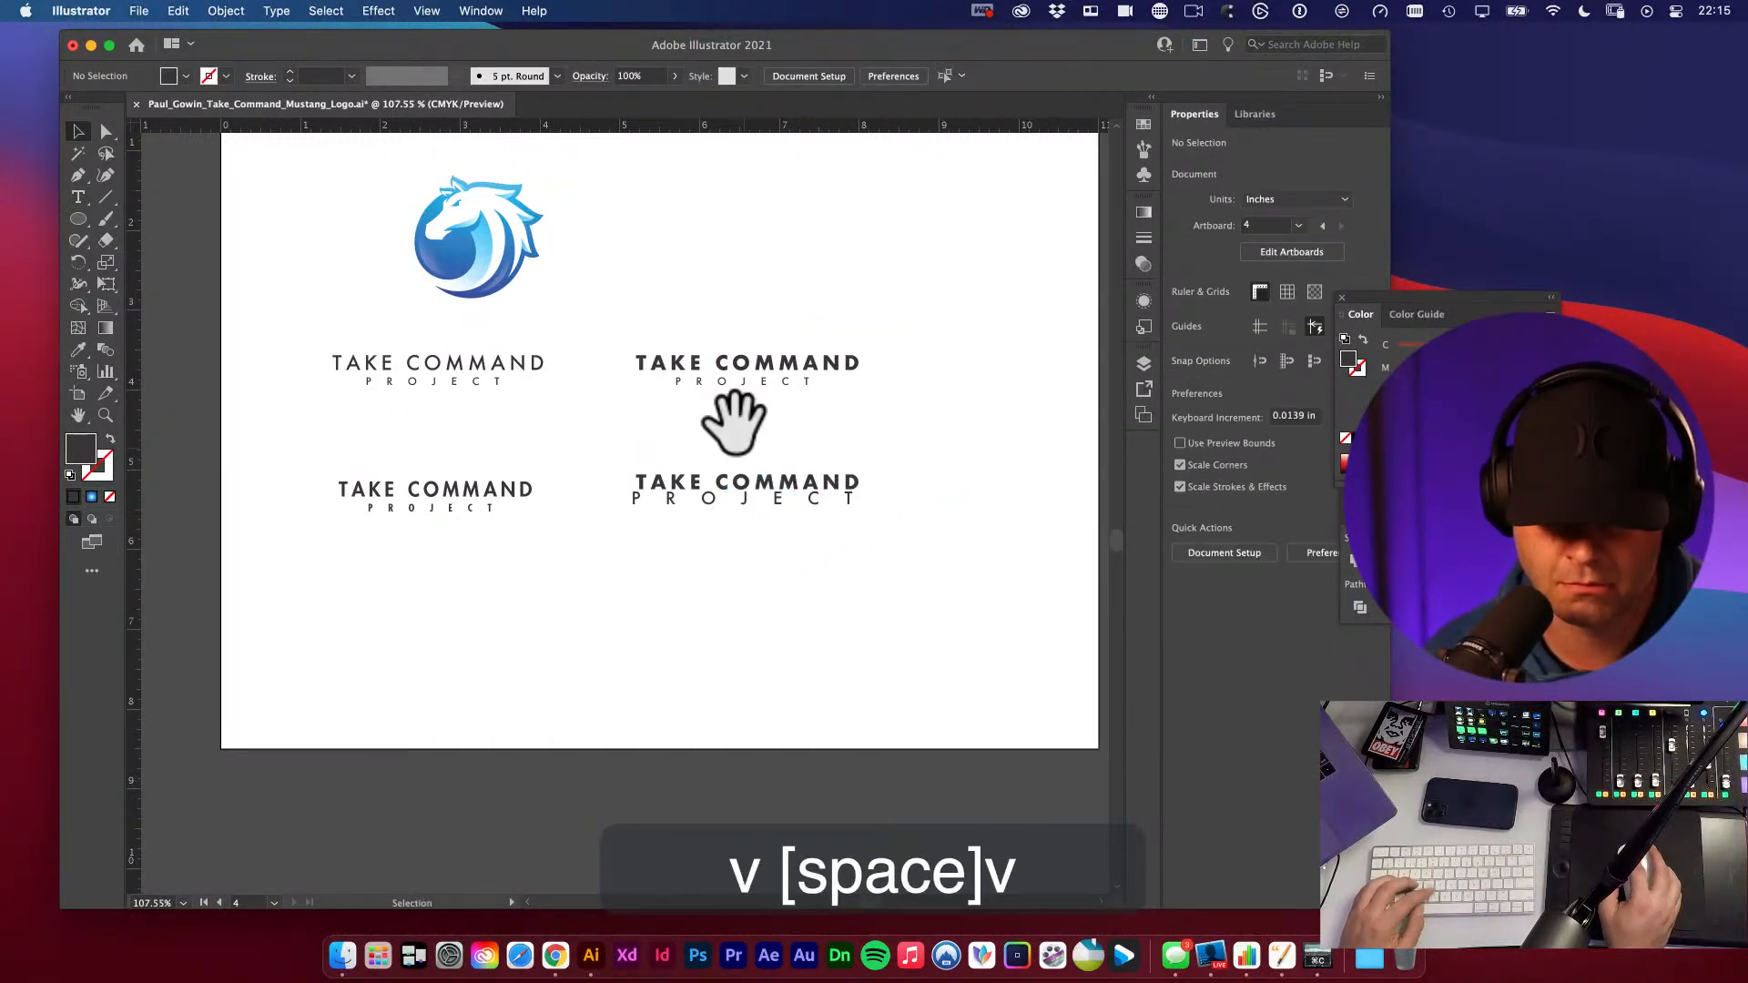
left_click_drag(713, 486, 884, 583)
double_click(847, 506)
key("super+a")
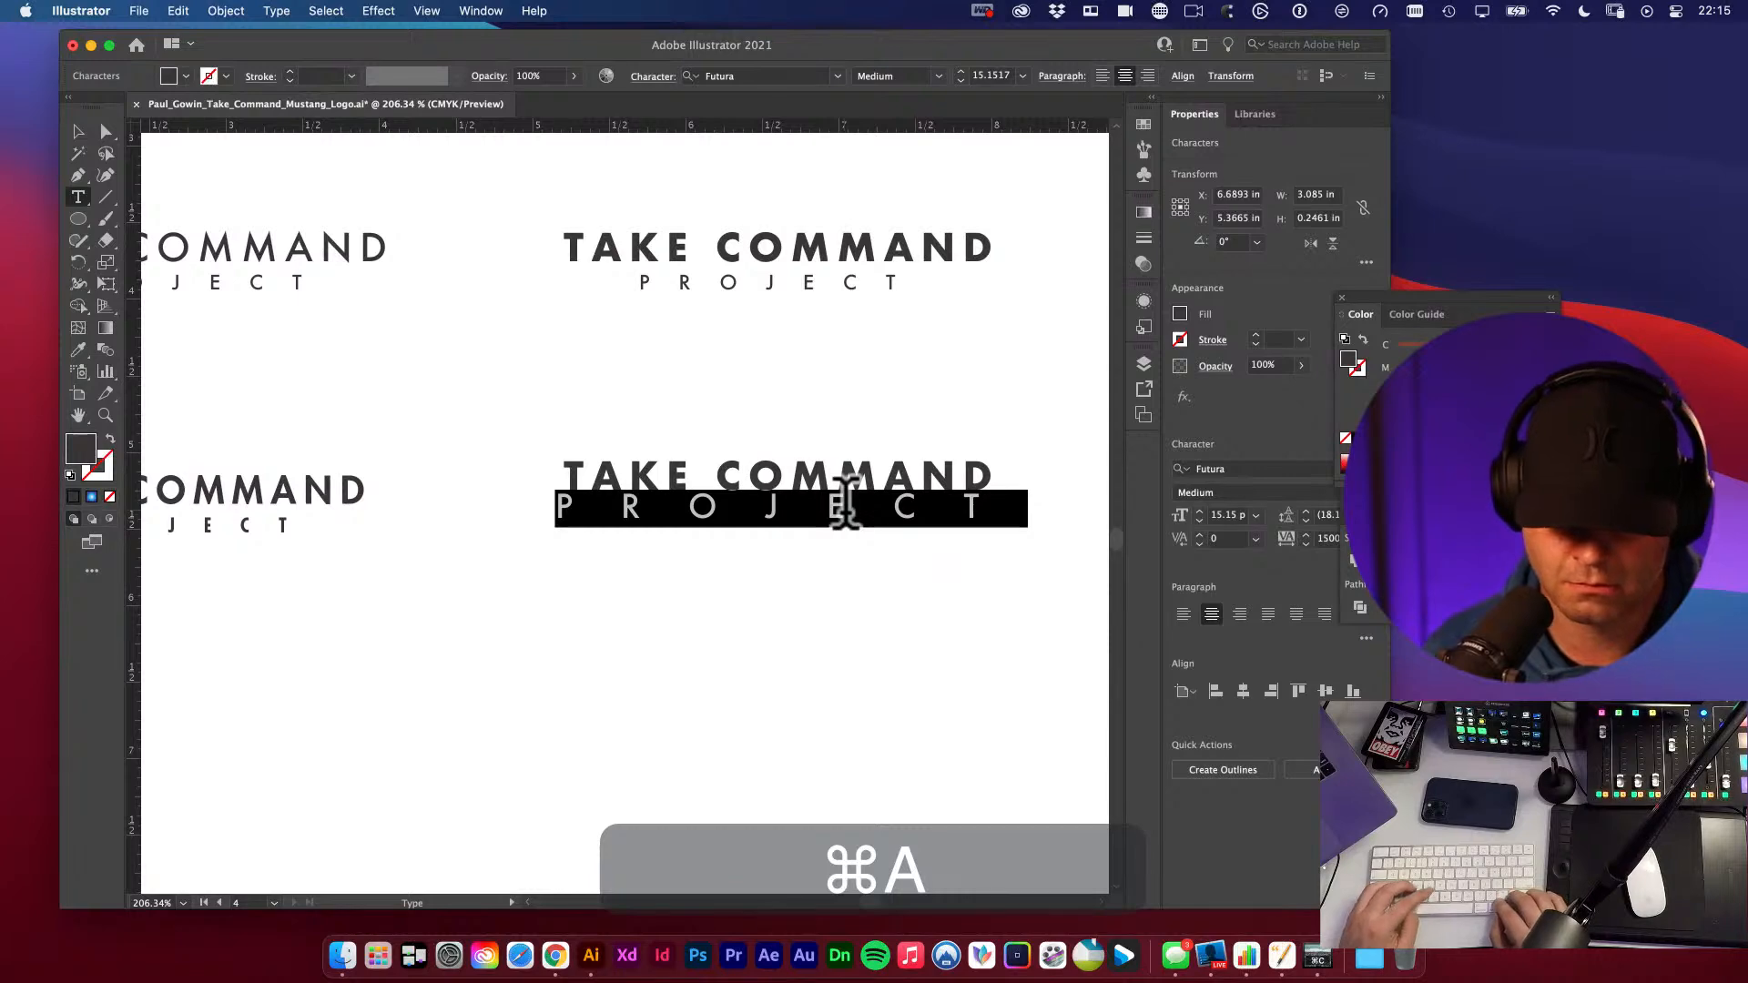
key("alt+super+Left")
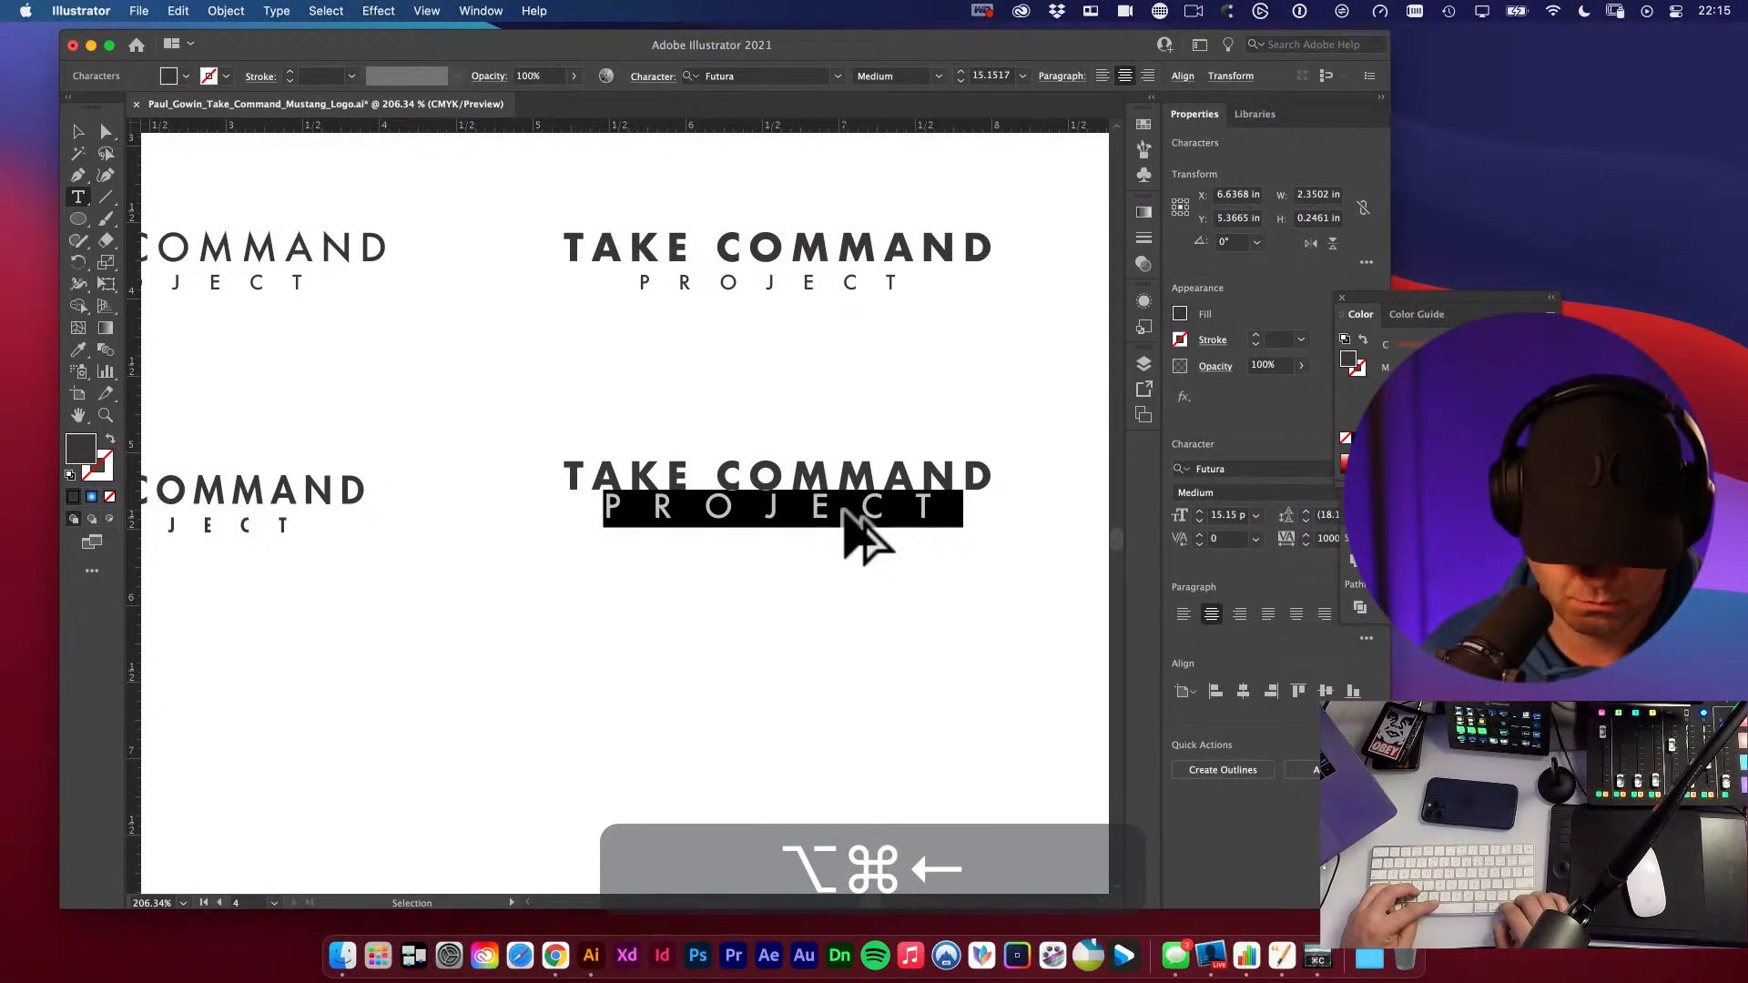
- Reduce the lower-right wordmark's PROJECT line to about 11.15 pt and widen its tracking to 1700
key("alt+super+Right")
key("shift+super+comma")
key("shift+super+comma")
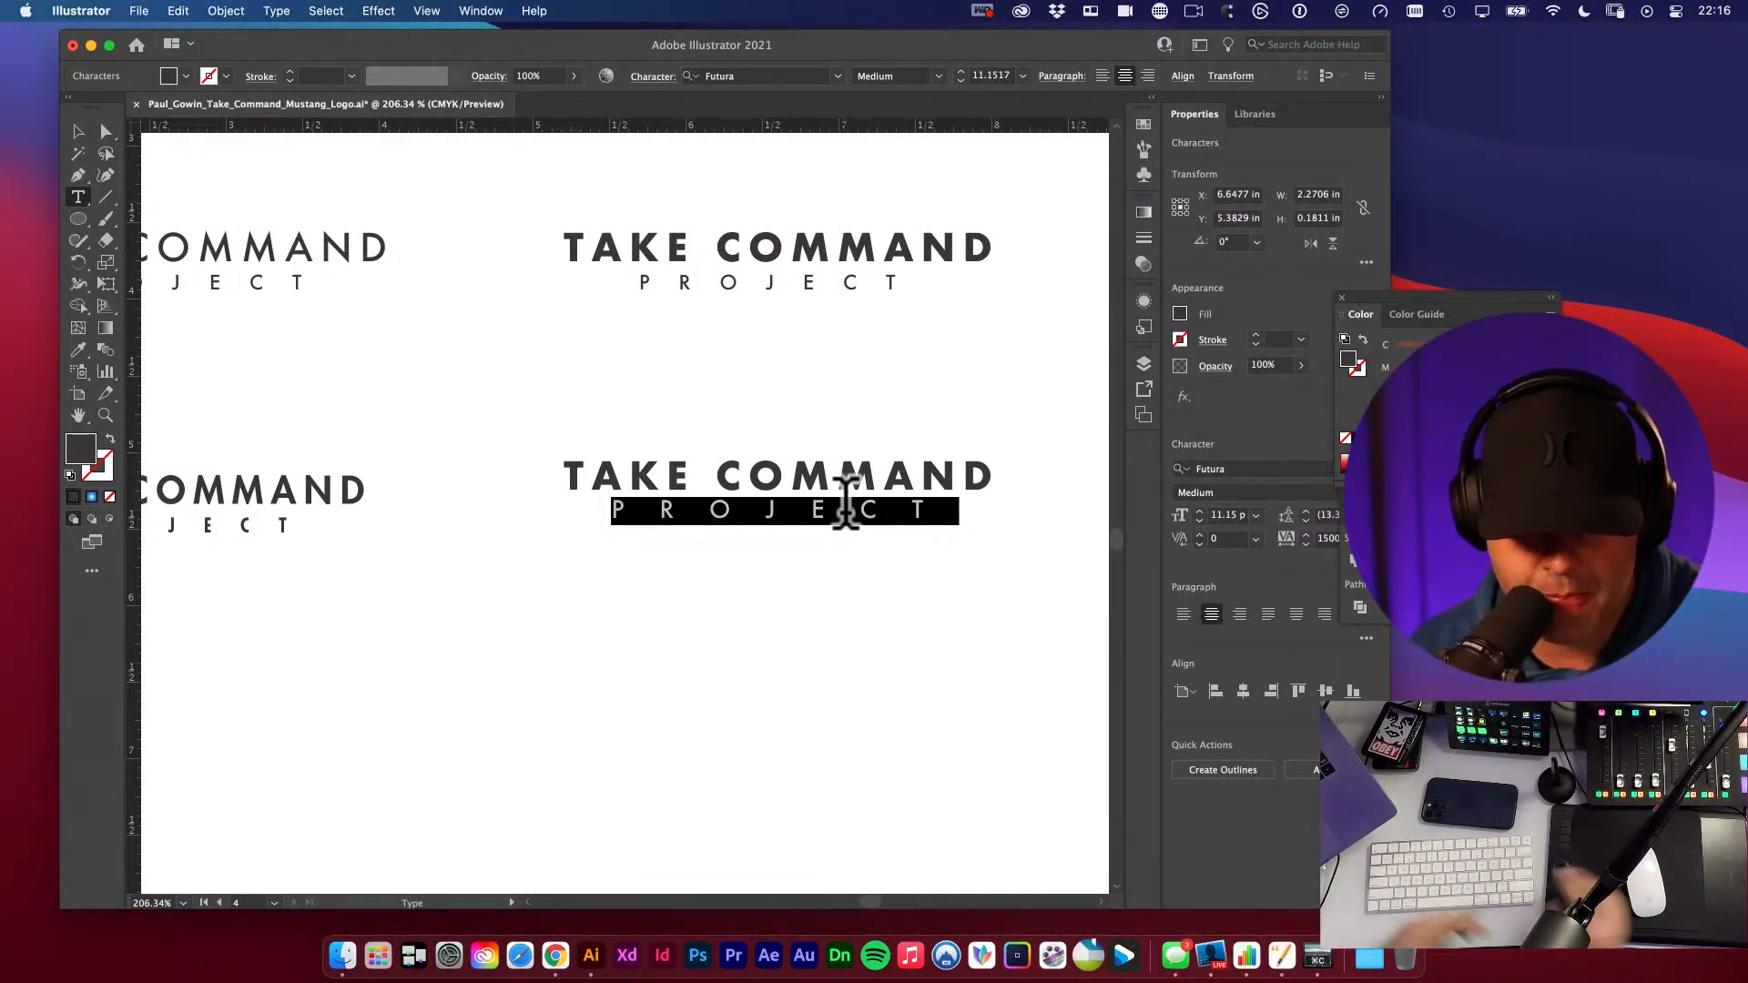
double_click(844, 507)
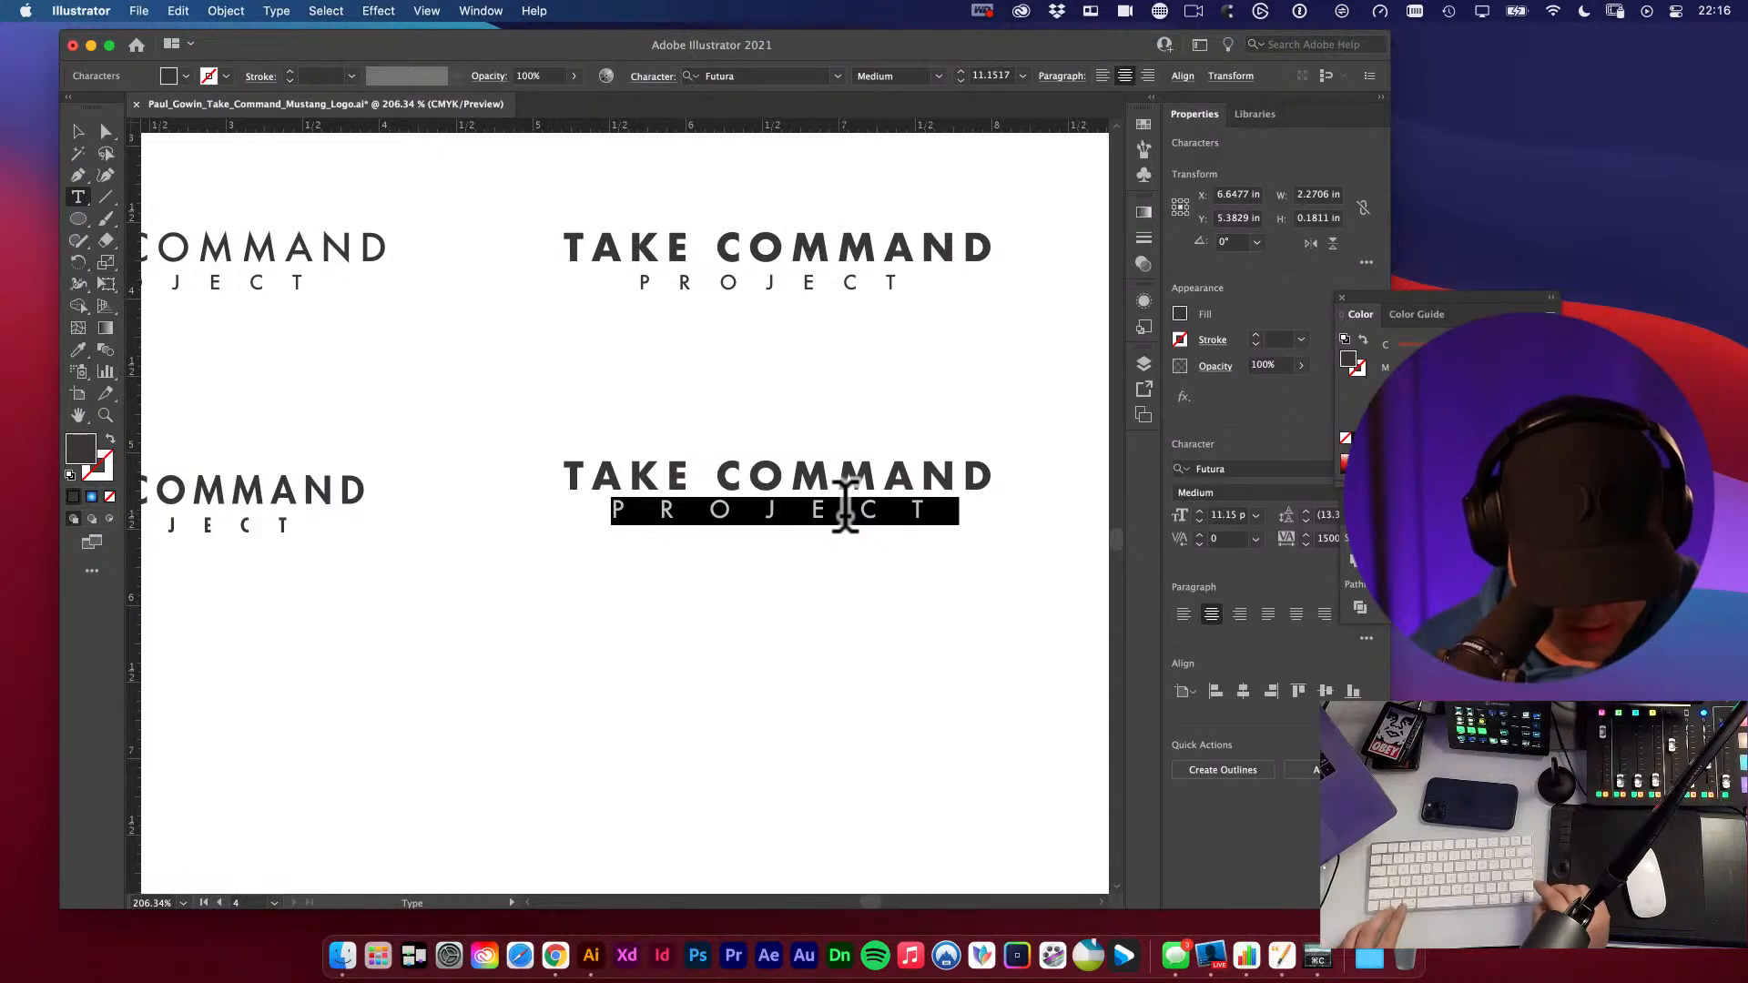
key("alt+super+Left")
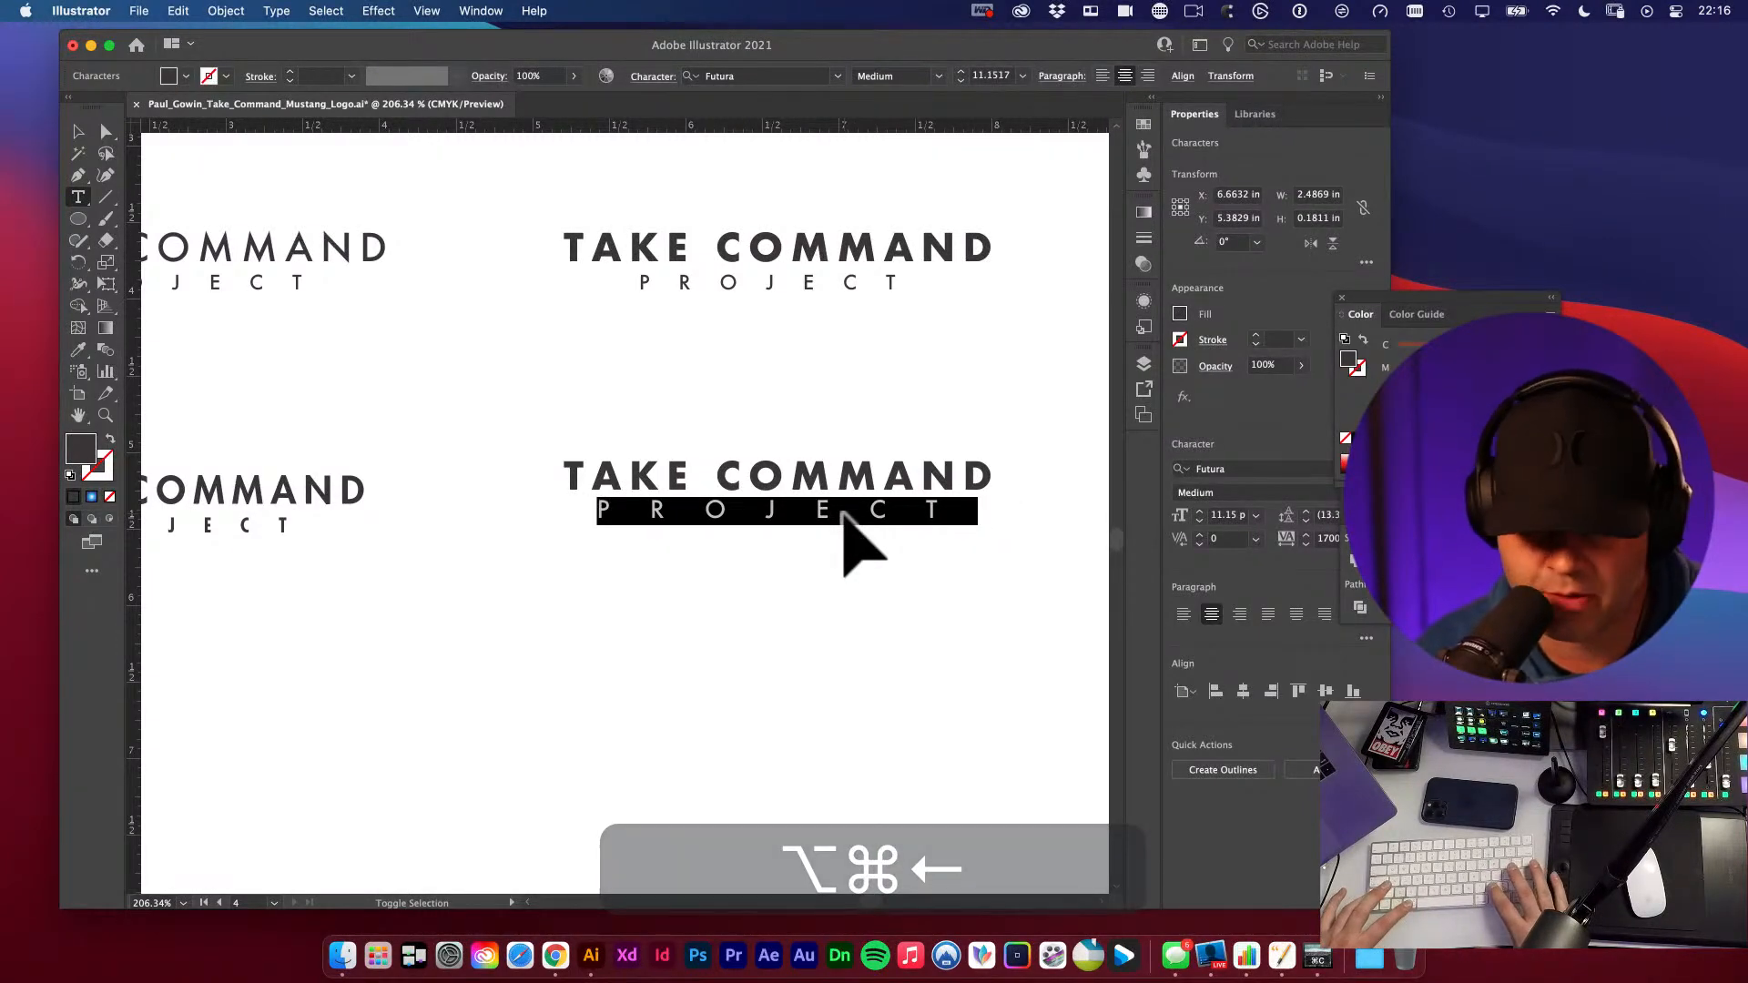
- Set the lower-right wordmark's PROJECT line to about 13.15 pt and deselect it
key("shift+super+period")
key("shift+super+period")
key("shift+super+period")
key("shift+super+period")
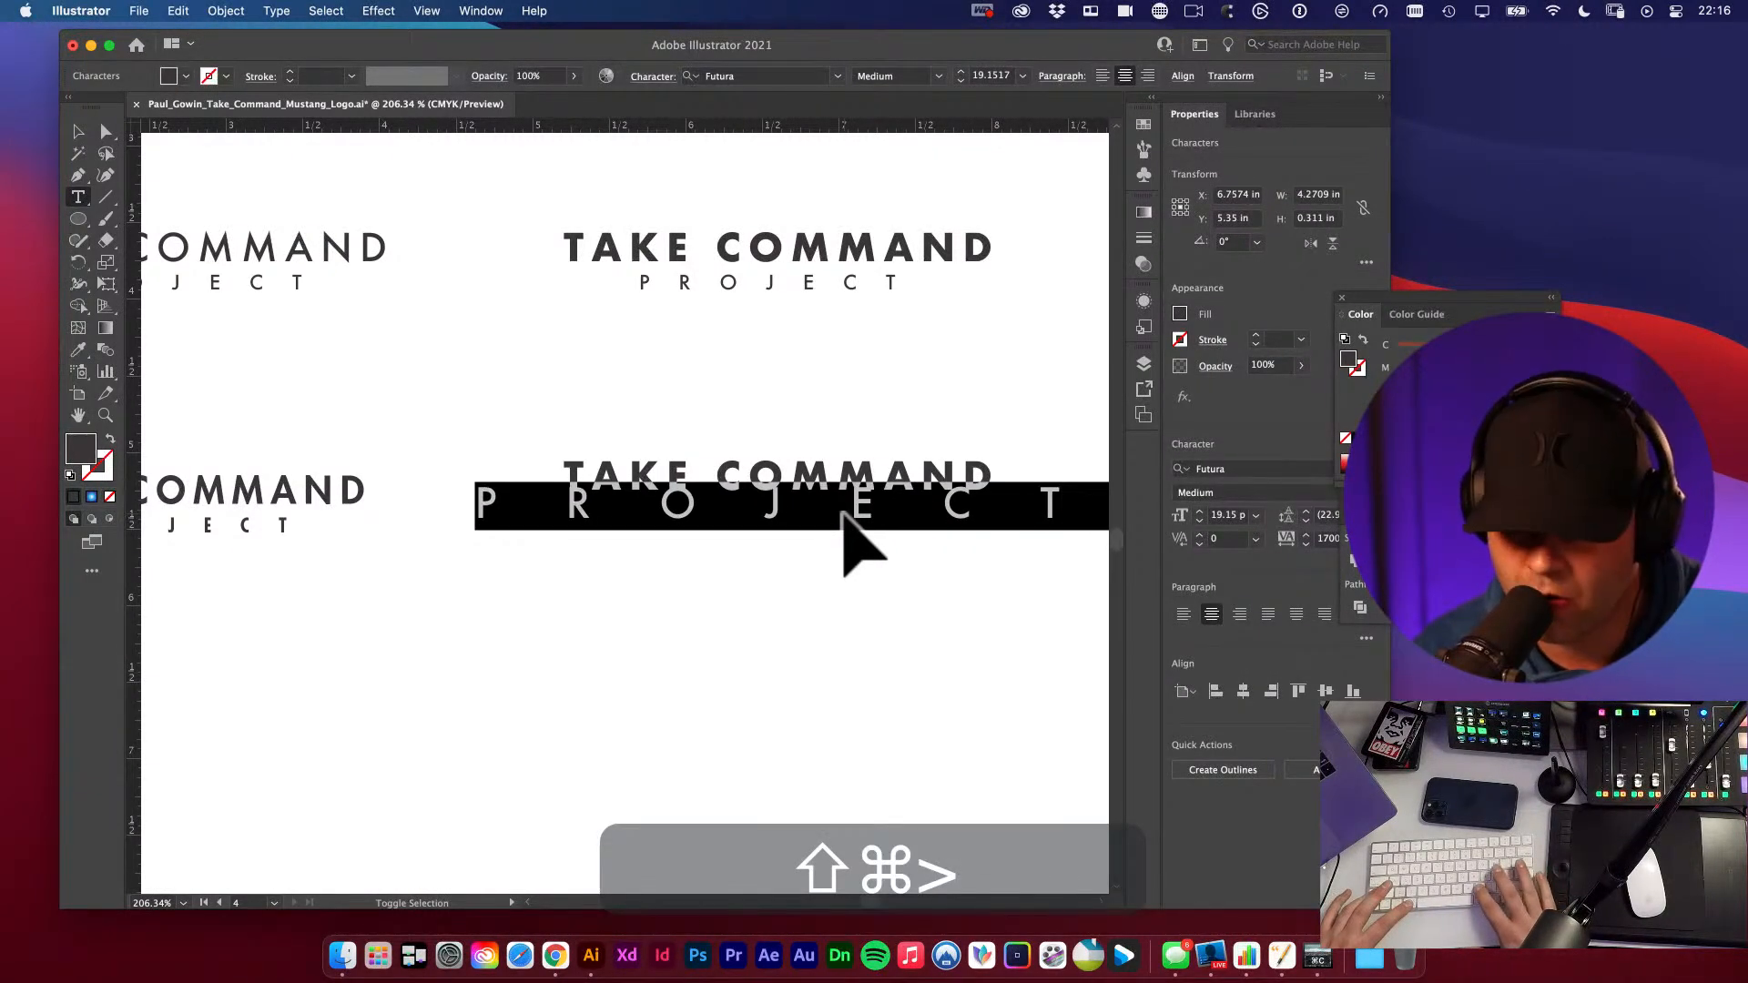
key("shift+super+comma")
key("shift+super+comma")
key("shift+super+comma")
key("shift+super+comma")
key("shift+super+comma")
key("shift+super+comma")
key("shift+super+comma")
key("shift+super+period")
key("shift+super+period")
key("shift+super+period")
key("shift+super+period")
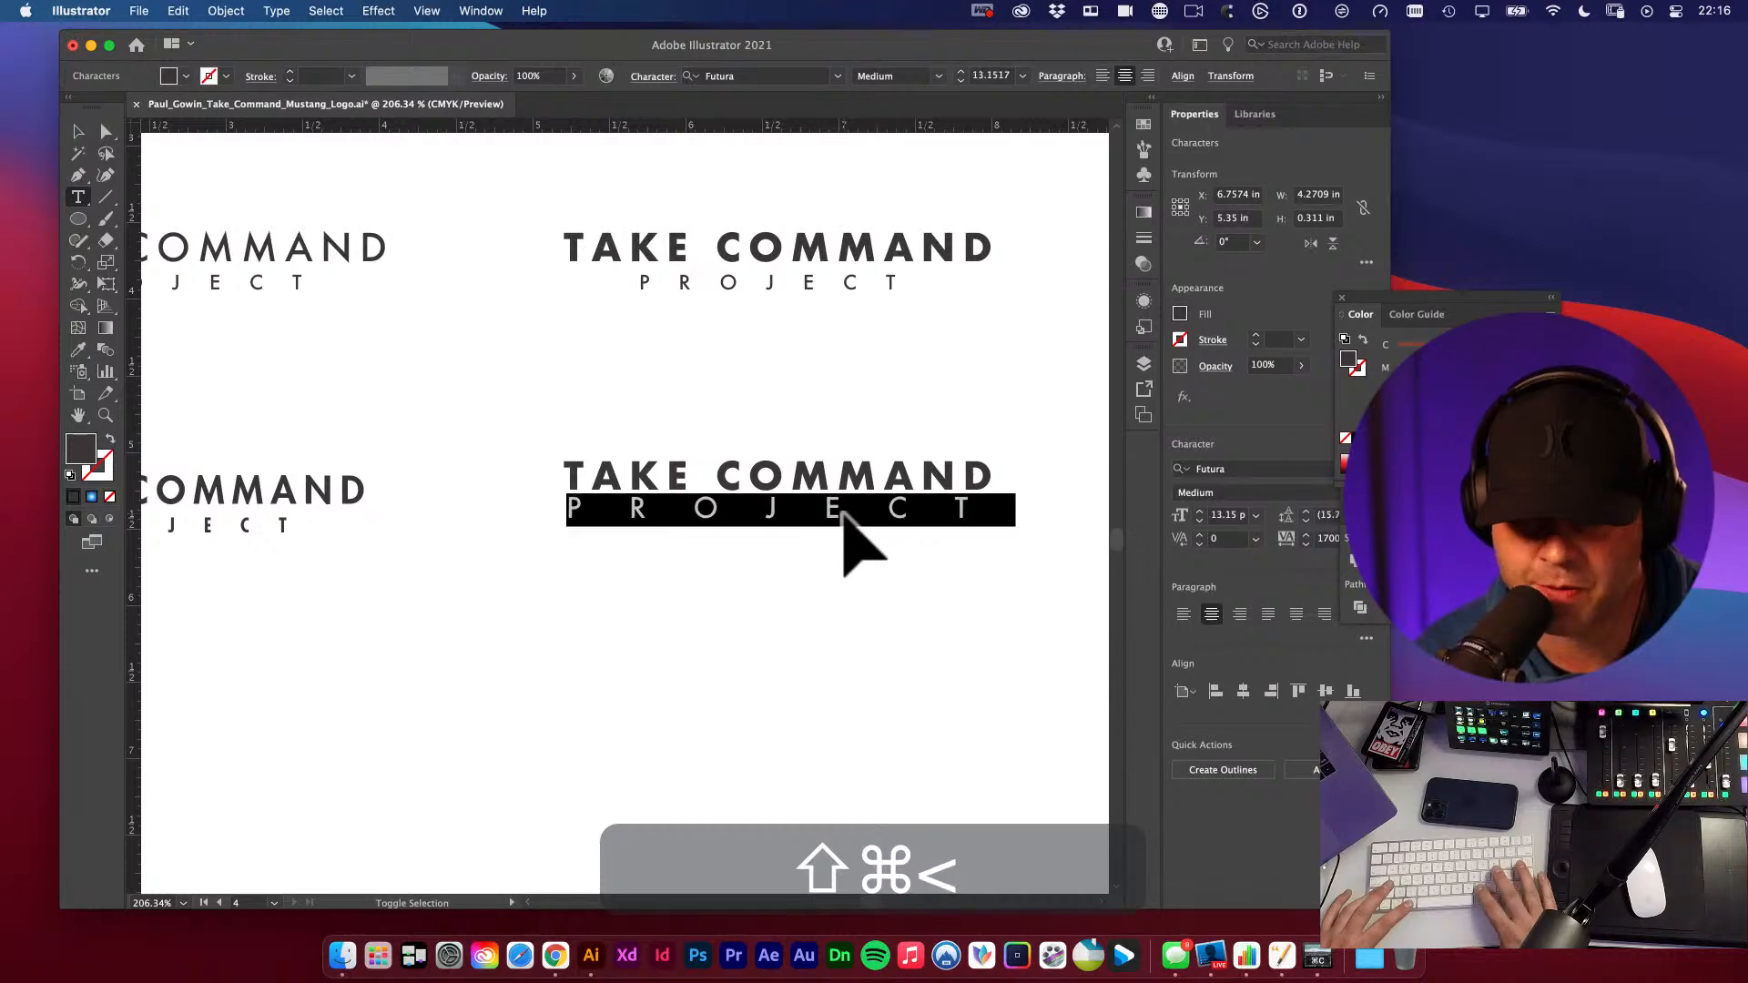
key("shift+super+comma")
key("shift+super+period")
key("shift+super+comma")
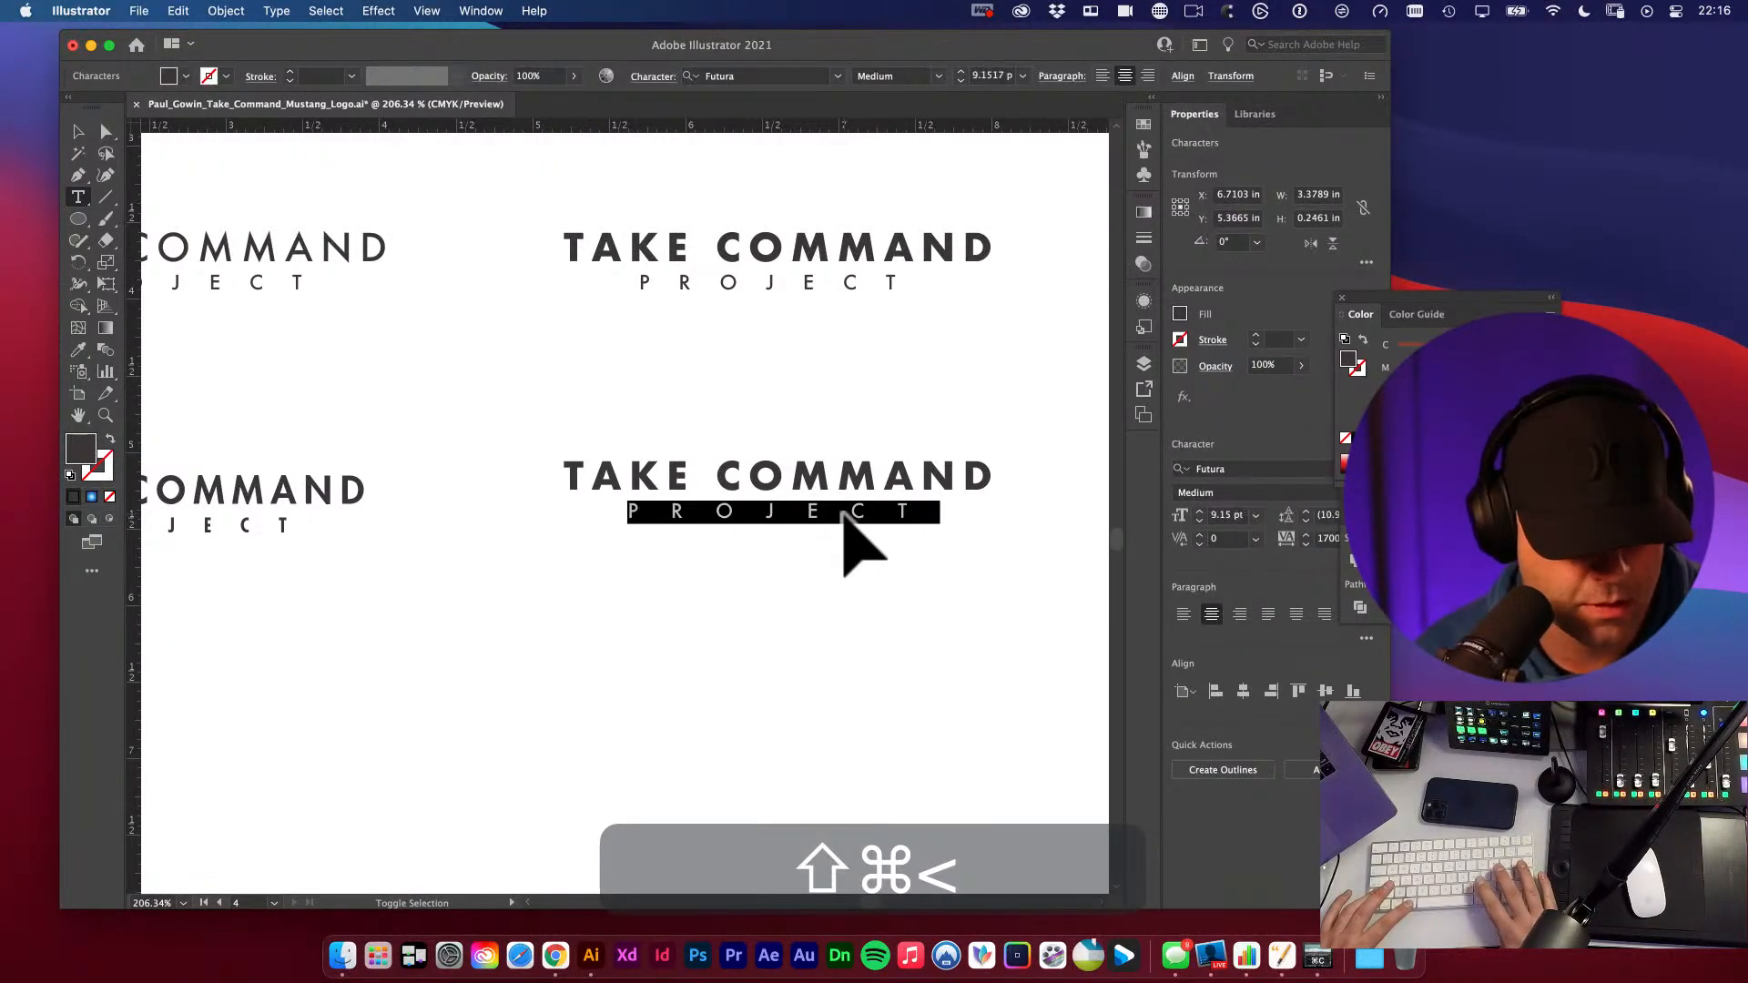
key("shift+super+period")
key("shift+super+comma")
key("shift+super+period")
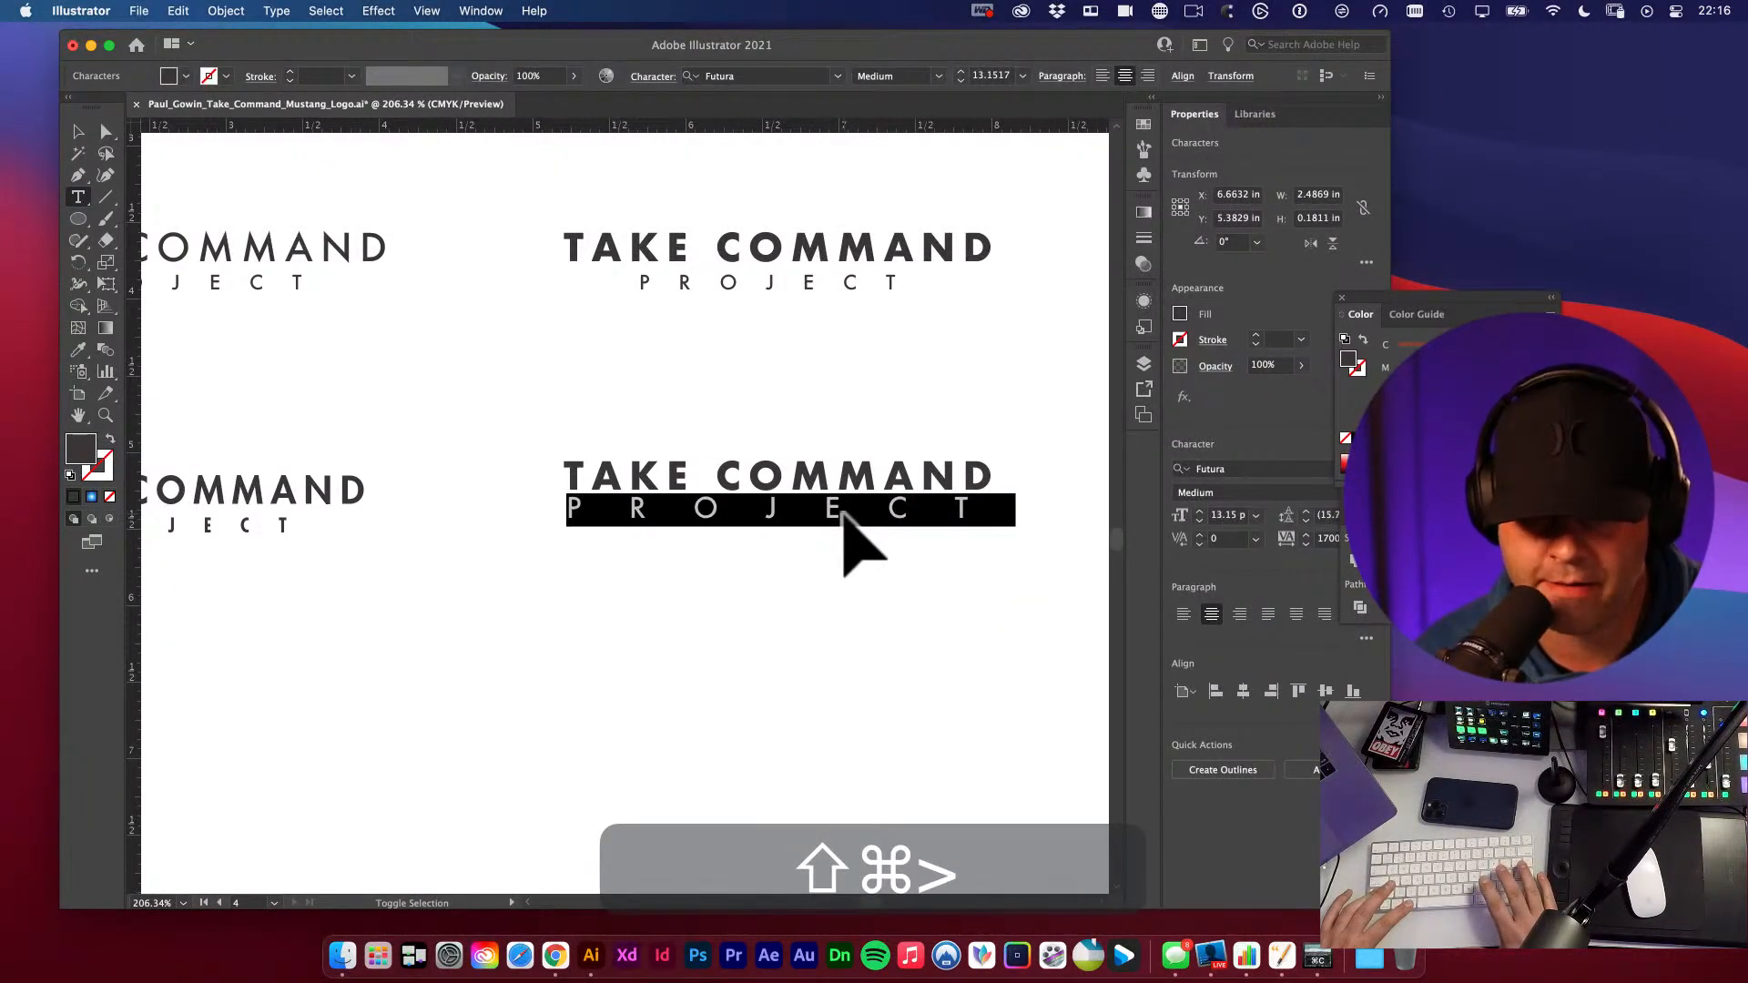
left_click(566, 339, "super")
key("v")
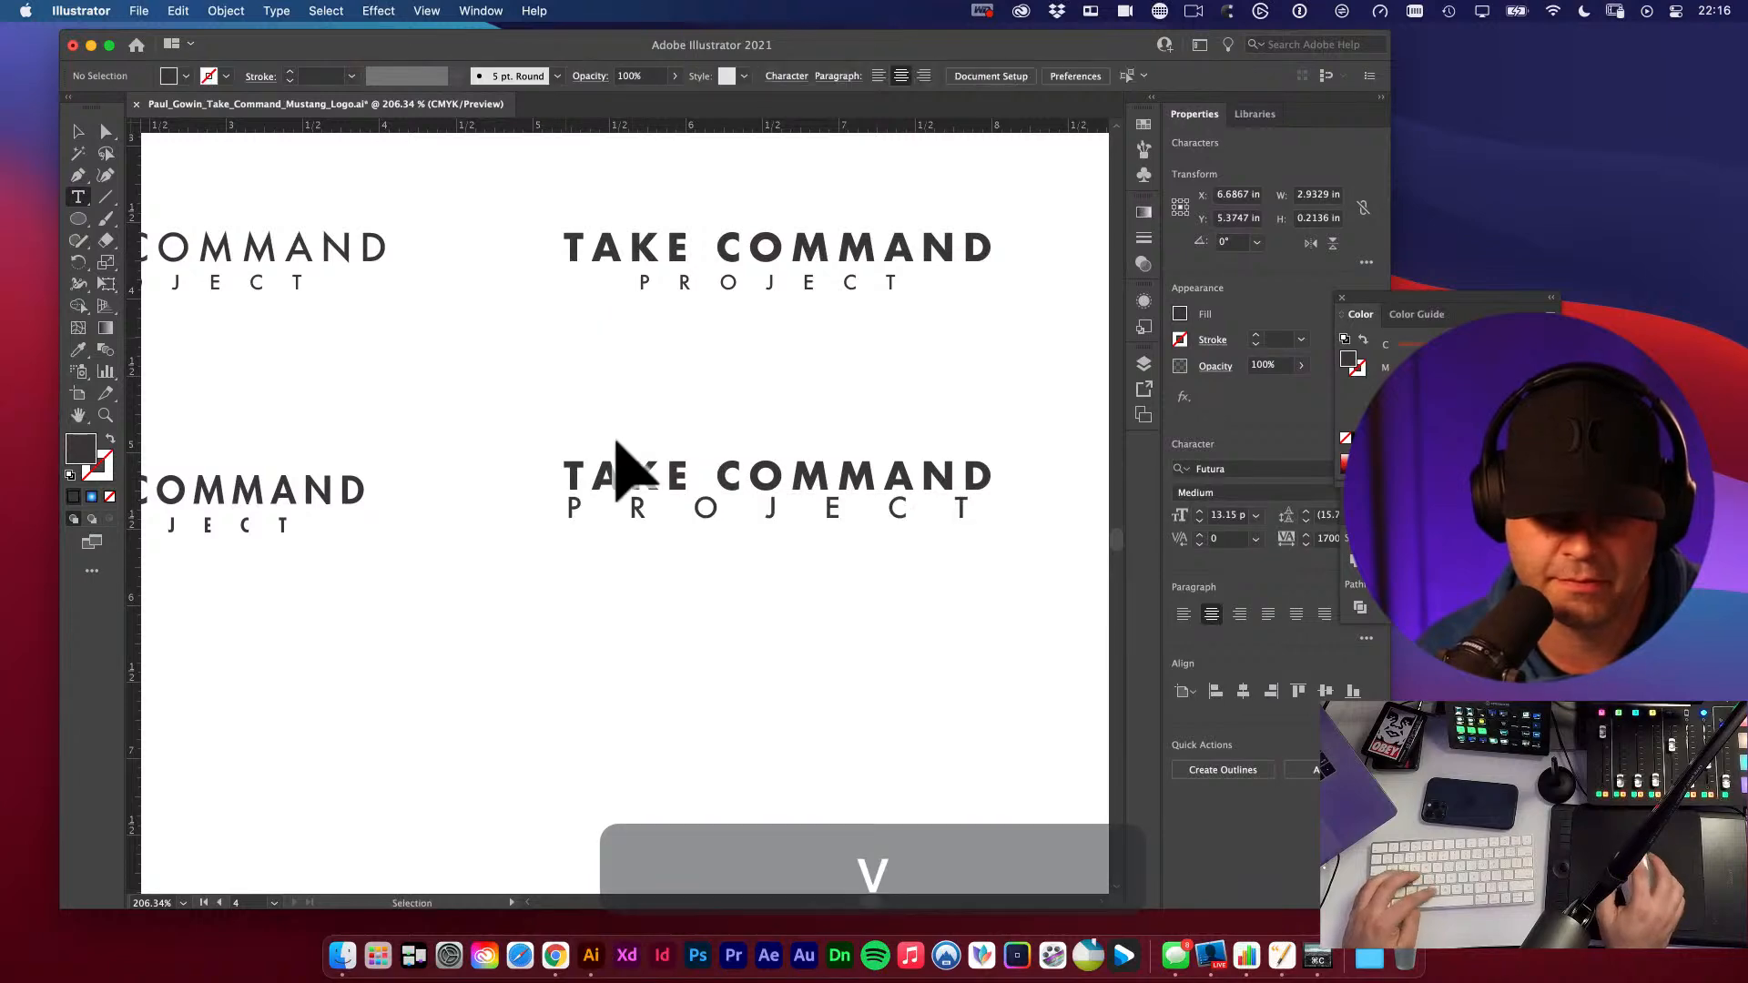
- Compare the lower-right wordmark with the other wordmark variations on the artboard
left_click(742, 612)
left_click(777, 508)
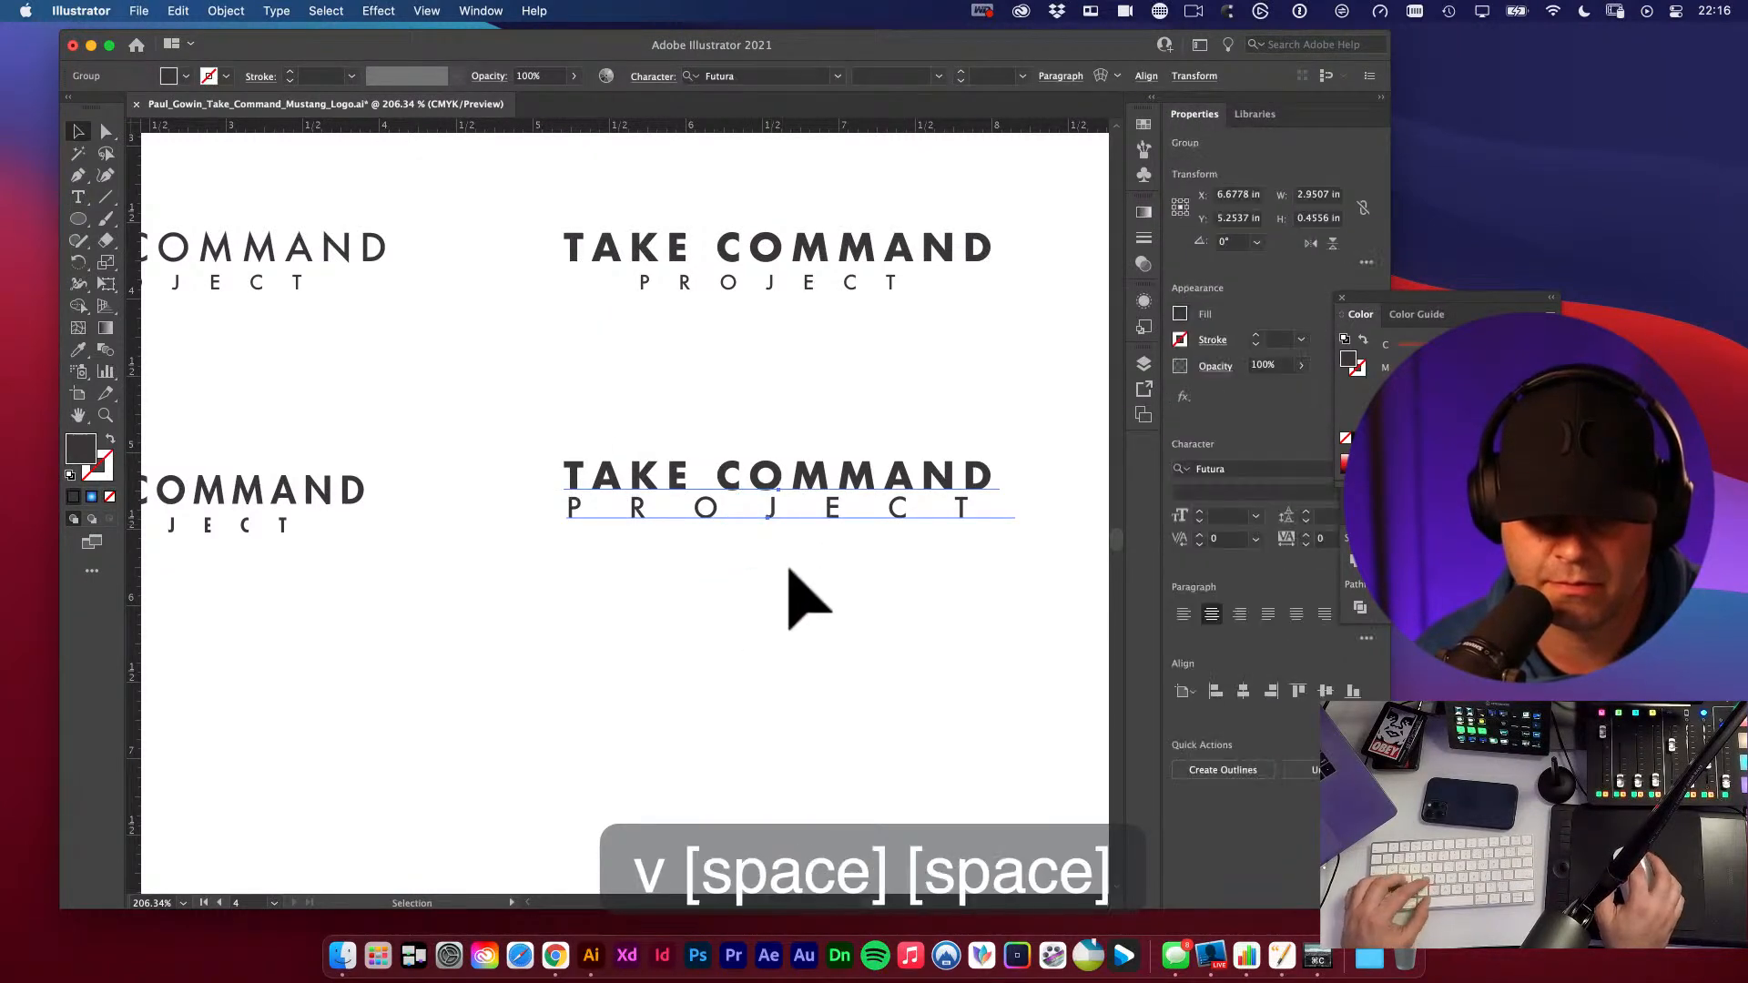
left_click(791, 579, "alt+super")
left_click(790, 582, "alt+super")
left_click_drag(755, 494, 843, 468)
left_click(752, 460)
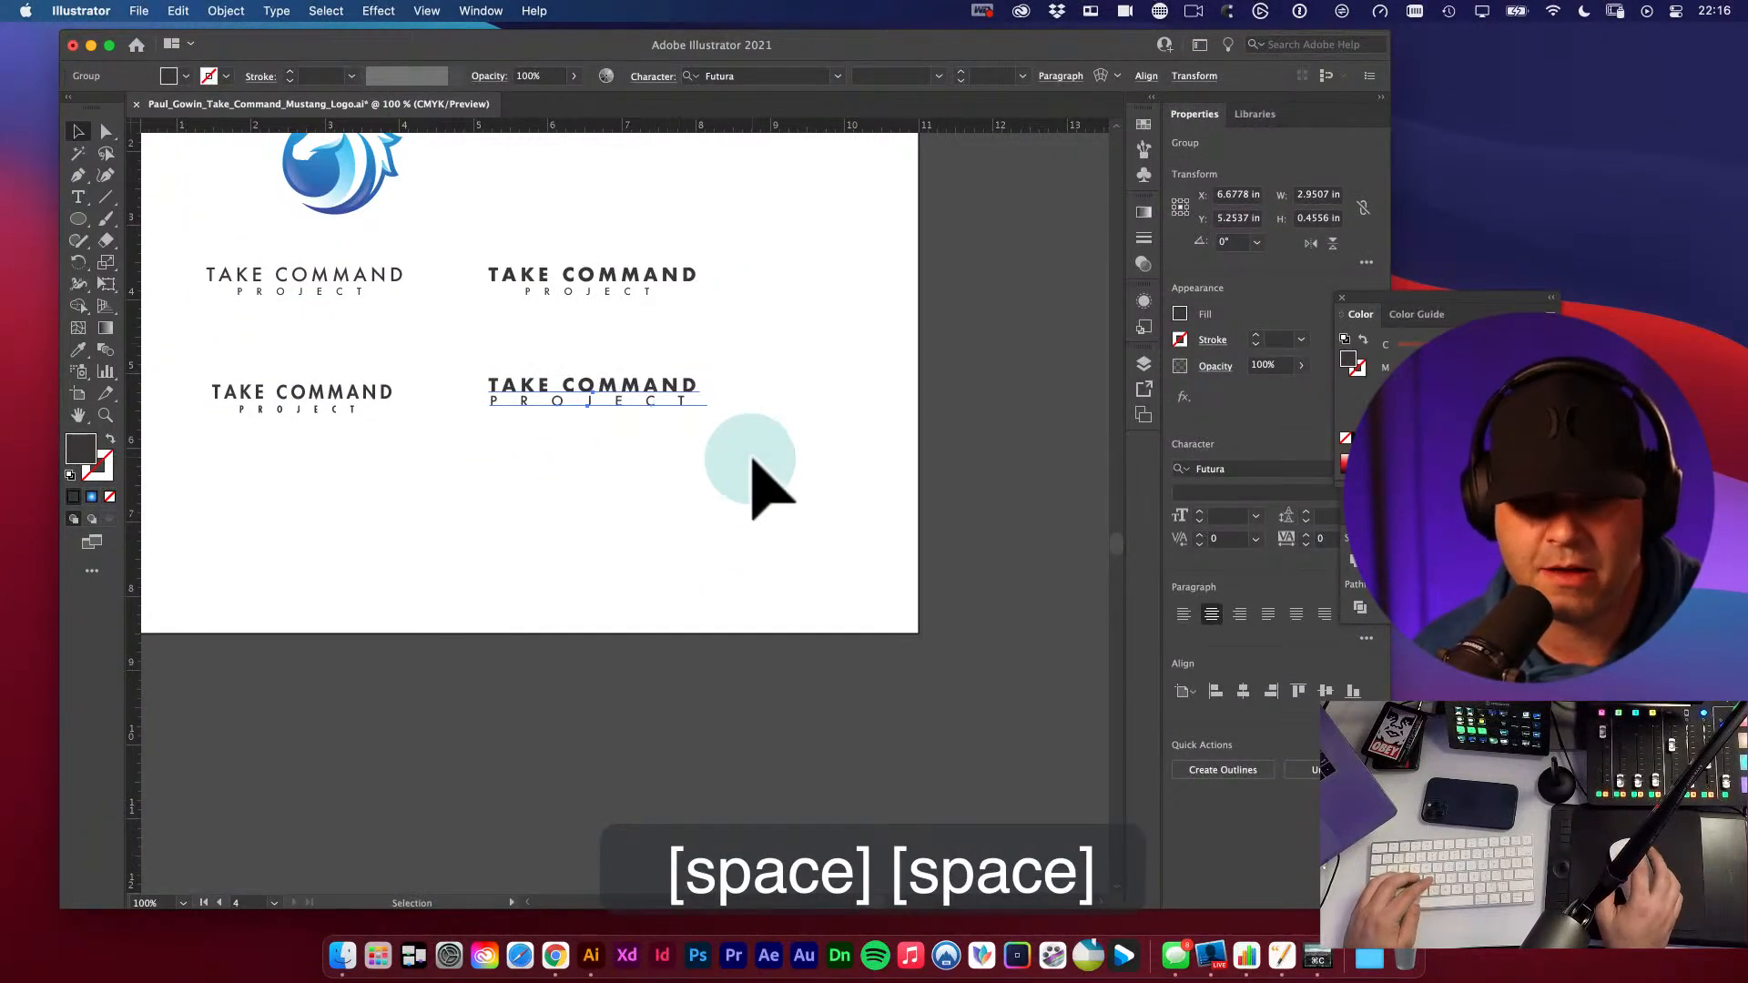
left_click(667, 461)
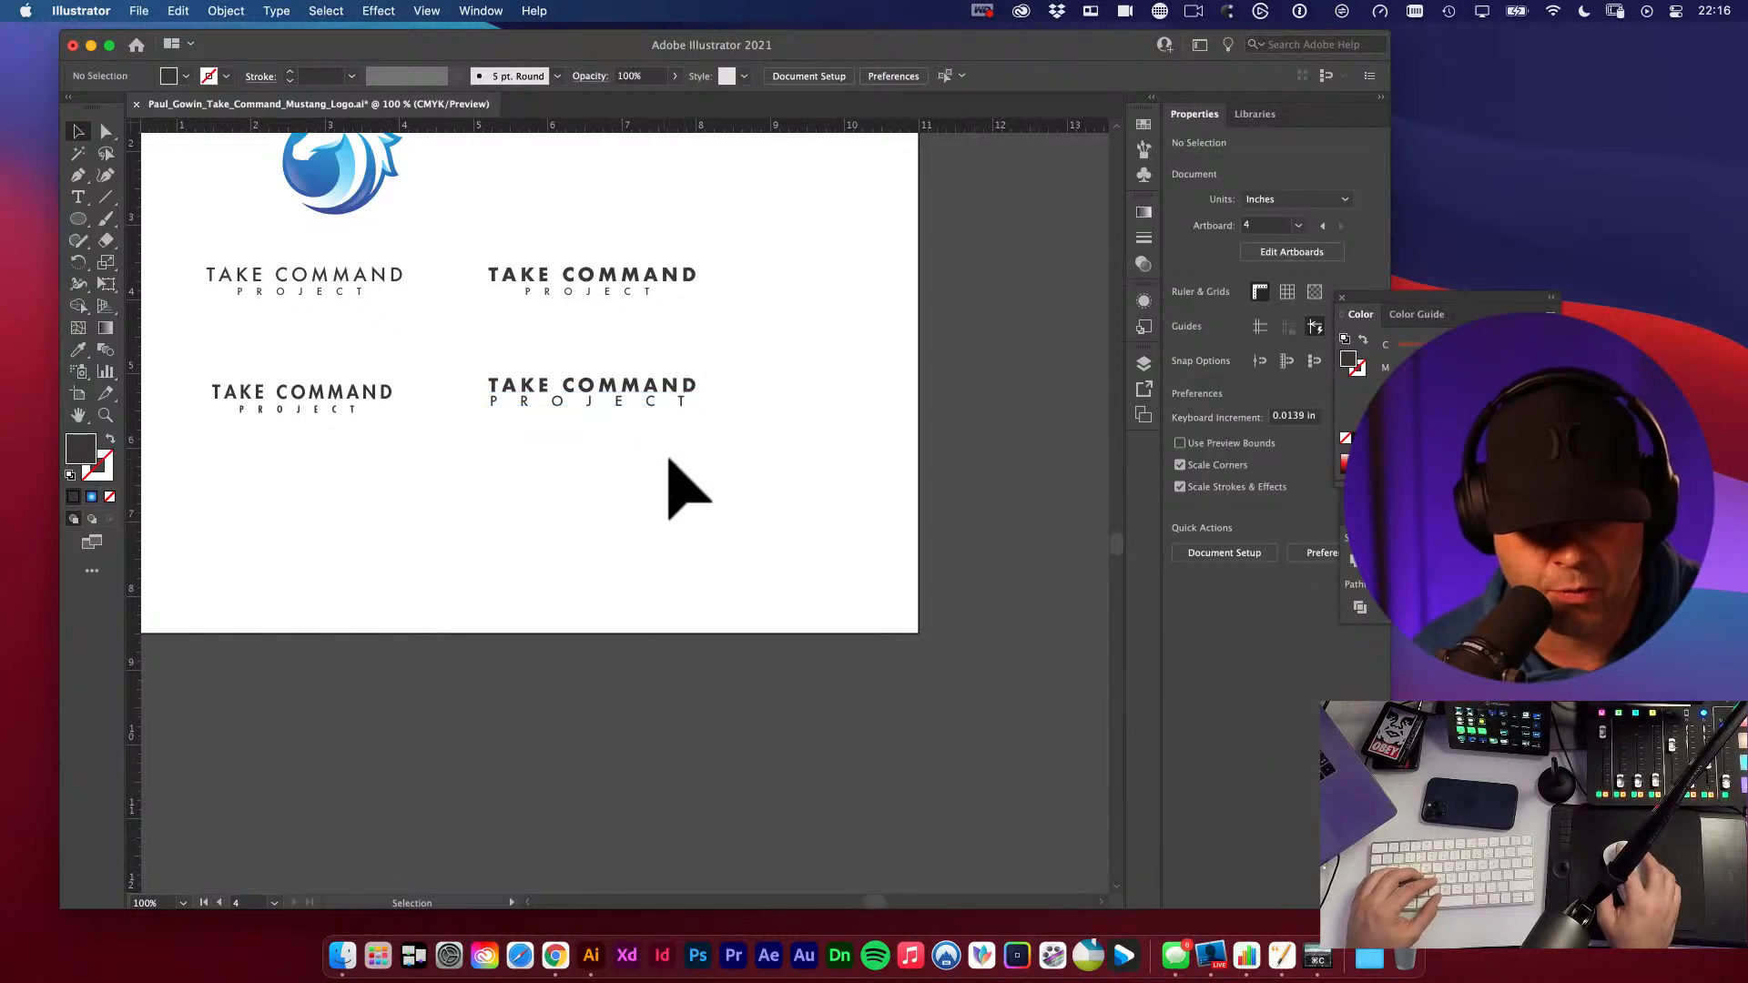
left_click_drag(665, 458, 668, 478)
- Duplicate the lower-right wordmark as live text beyond the artboard's right edge
left_click_drag(590, 373, 796, 507)
key("v")
left_click(787, 499)
left_click(806, 546, "alt+super")
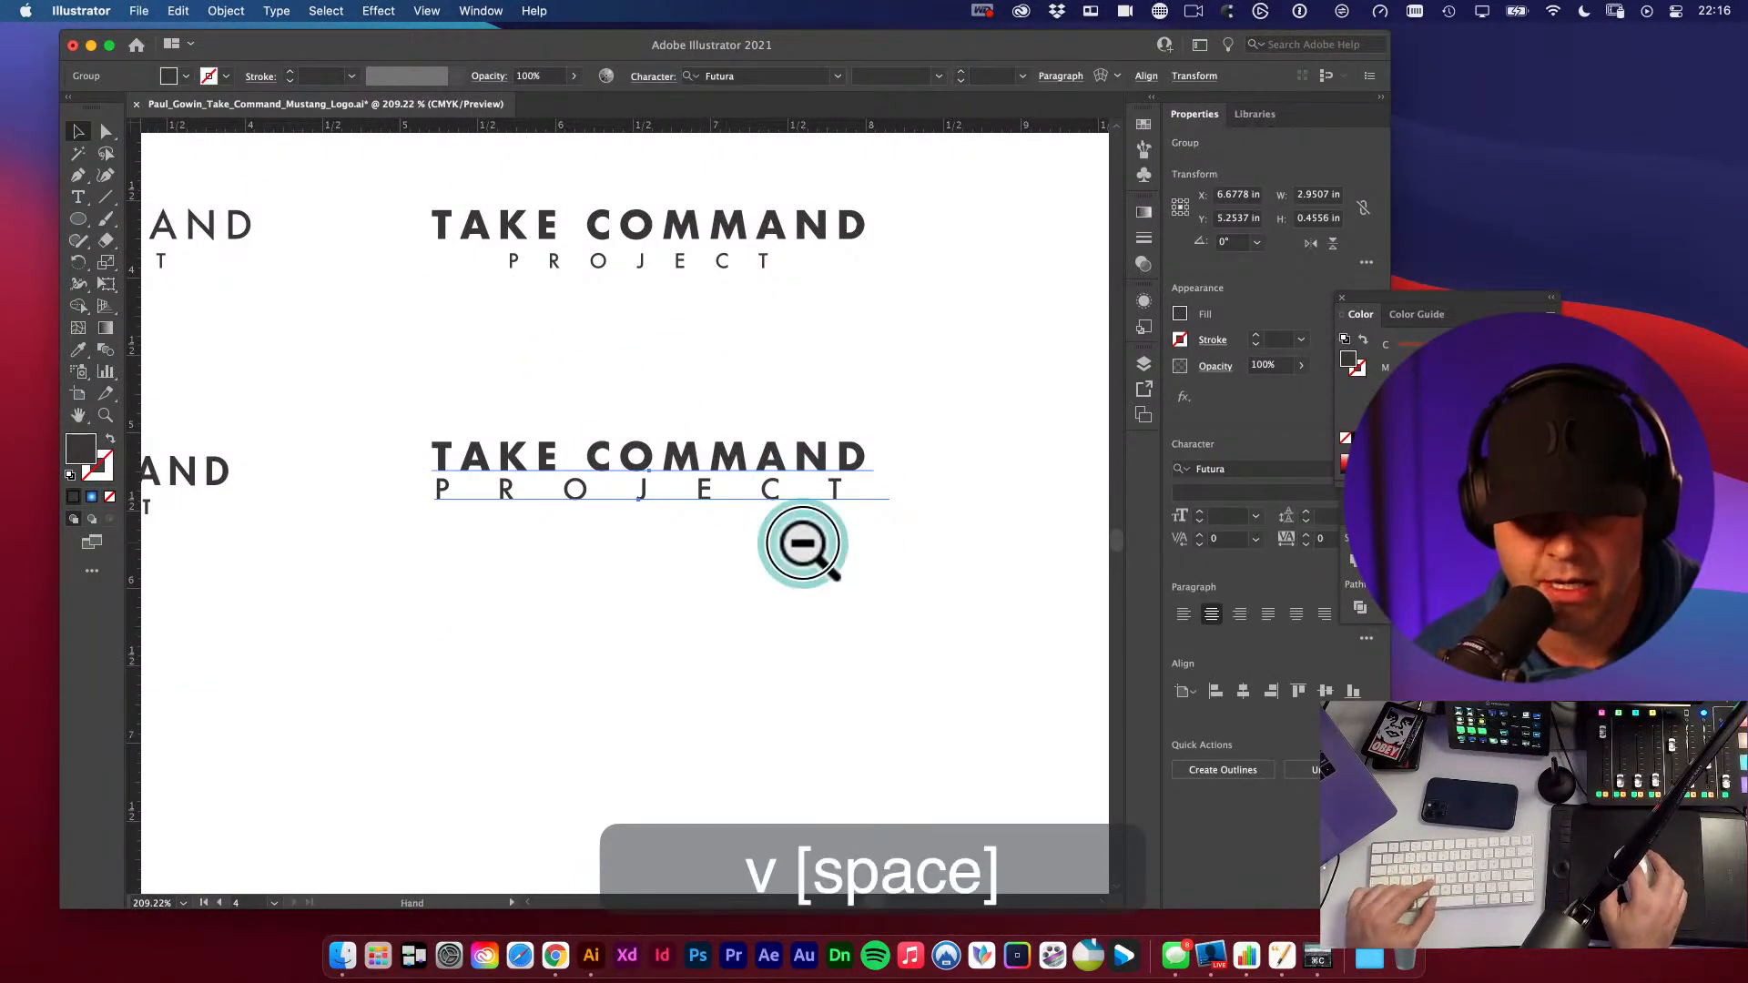
left_click(810, 550, "alt+super")
left_click_drag(506, 443, 826, 489)
left_click_drag(803, 412, 843, 384)
left_click_drag(472, 475, 732, 503)
left_click(731, 502)
- Convert the lower-right wordmark on the artboard to outlines and ungroup its two lines
left_click(491, 476)
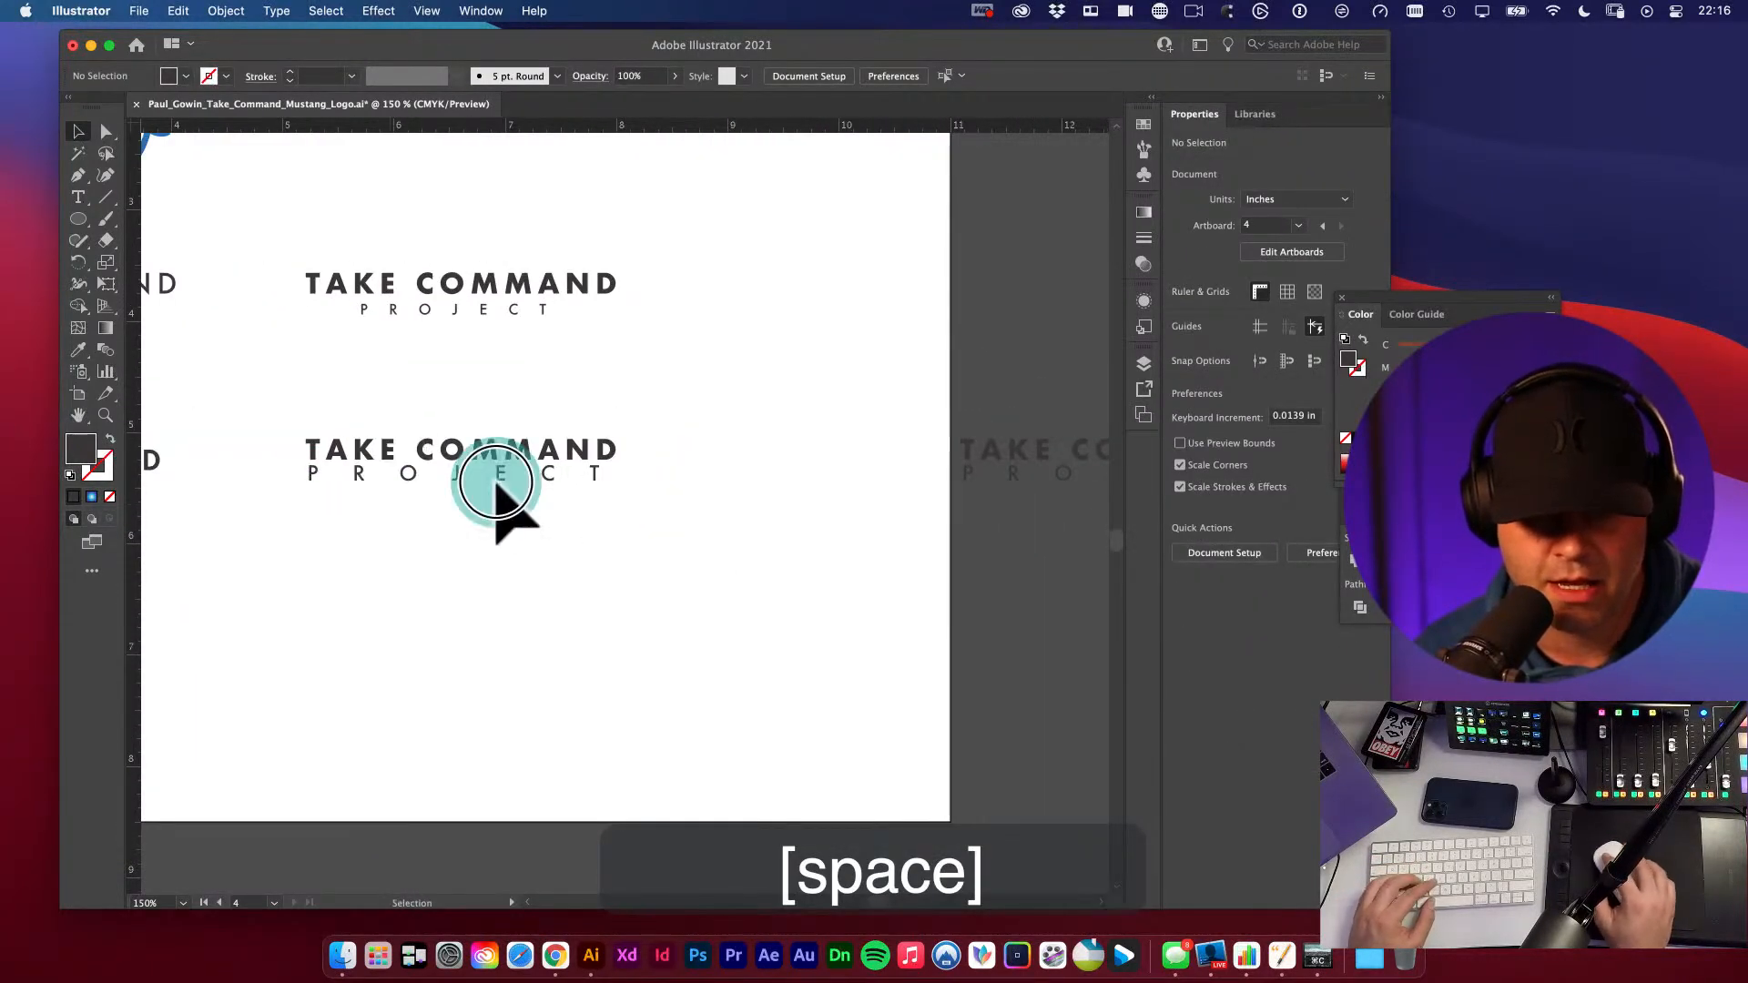
key("super+shift+o")
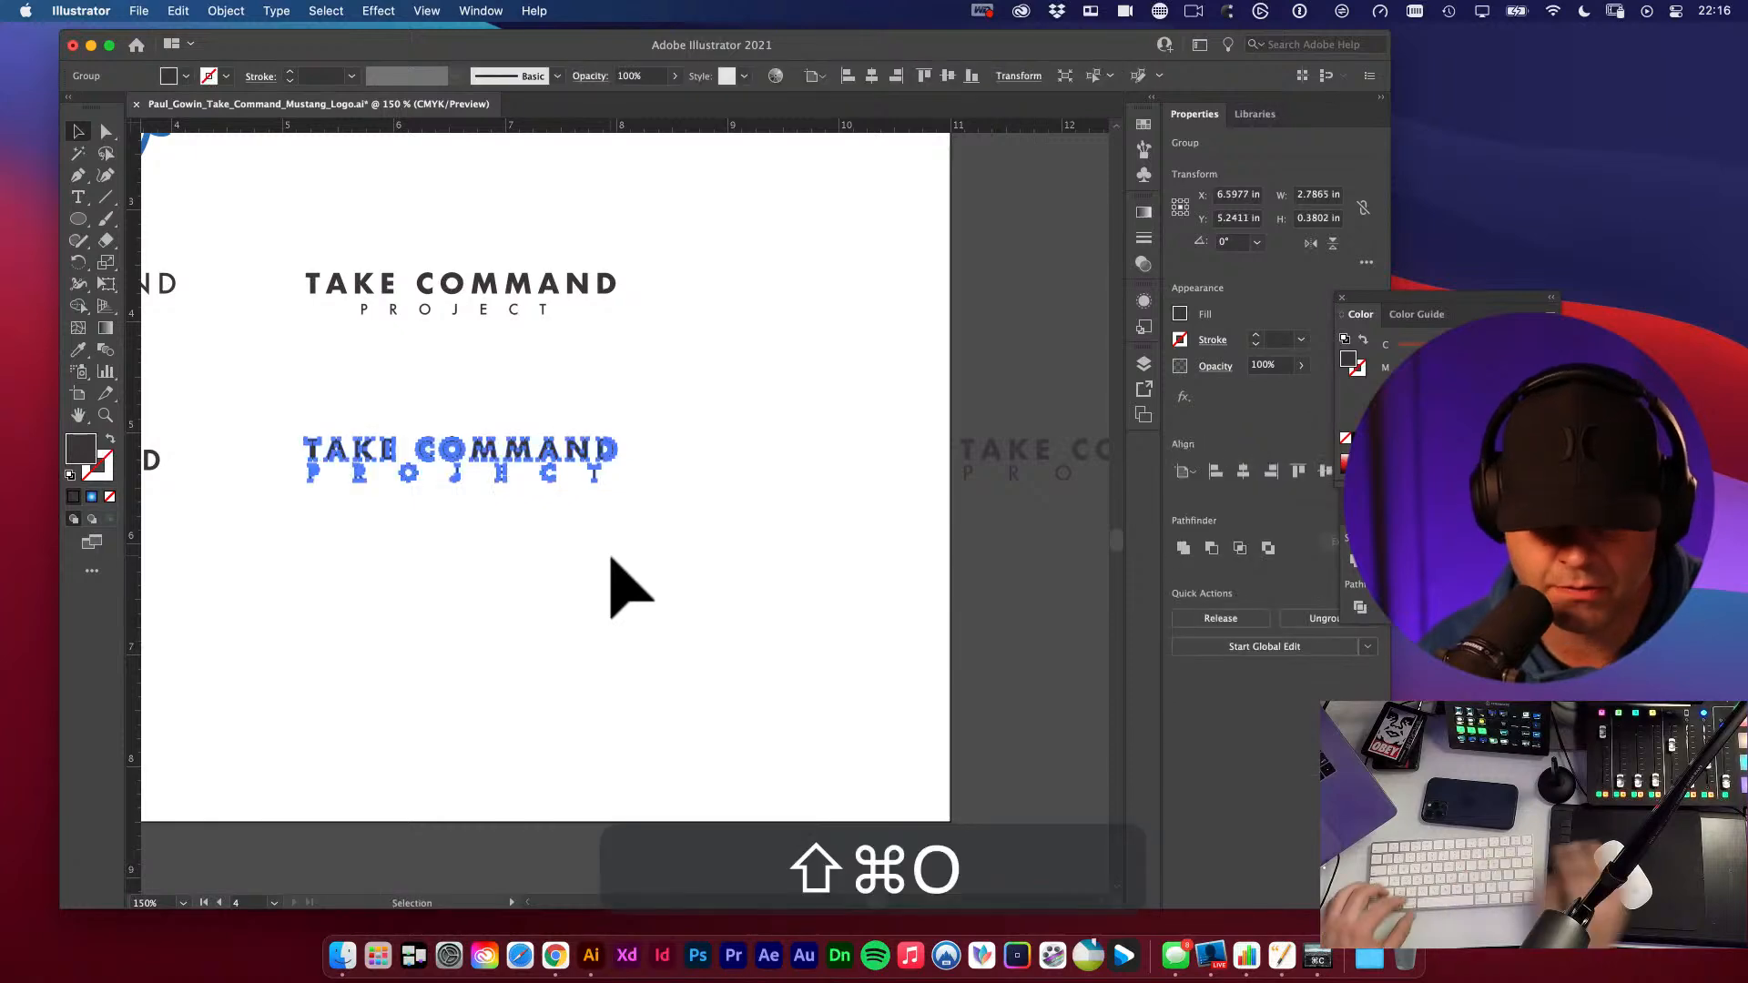
left_click(615, 559)
key("space")
left_click_drag(441, 459, 816, 558)
key("v")
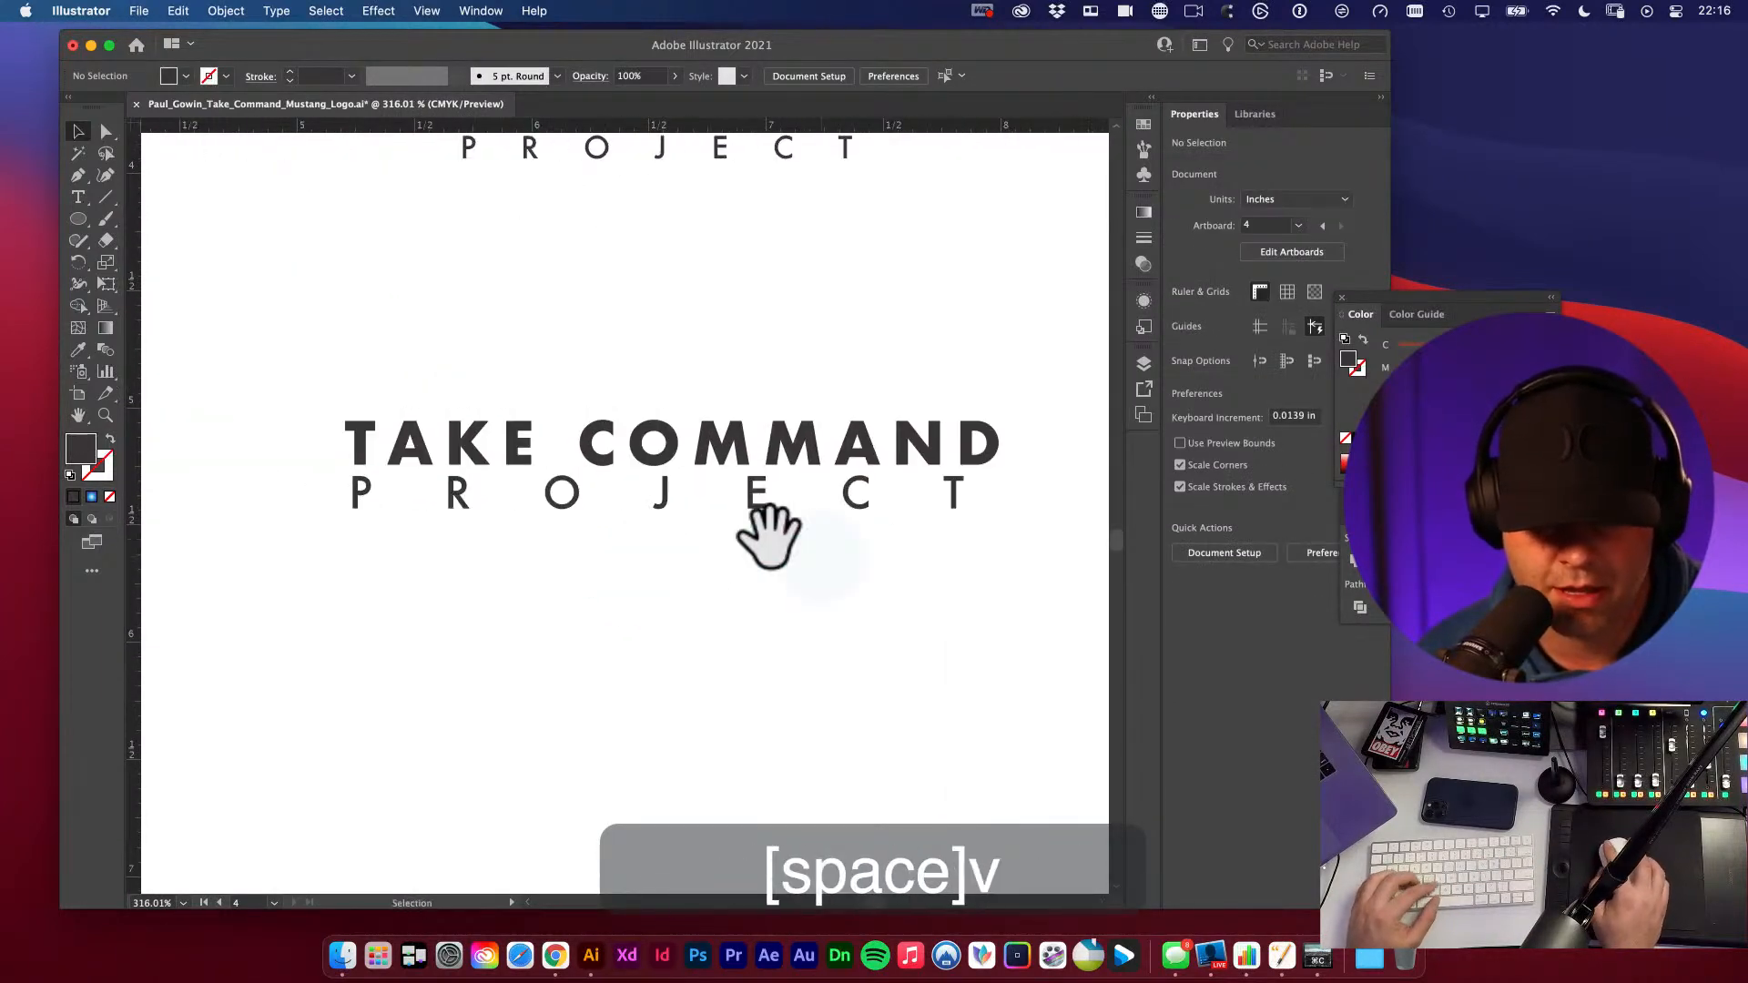
left_click(756, 506)
left_click(756, 508)
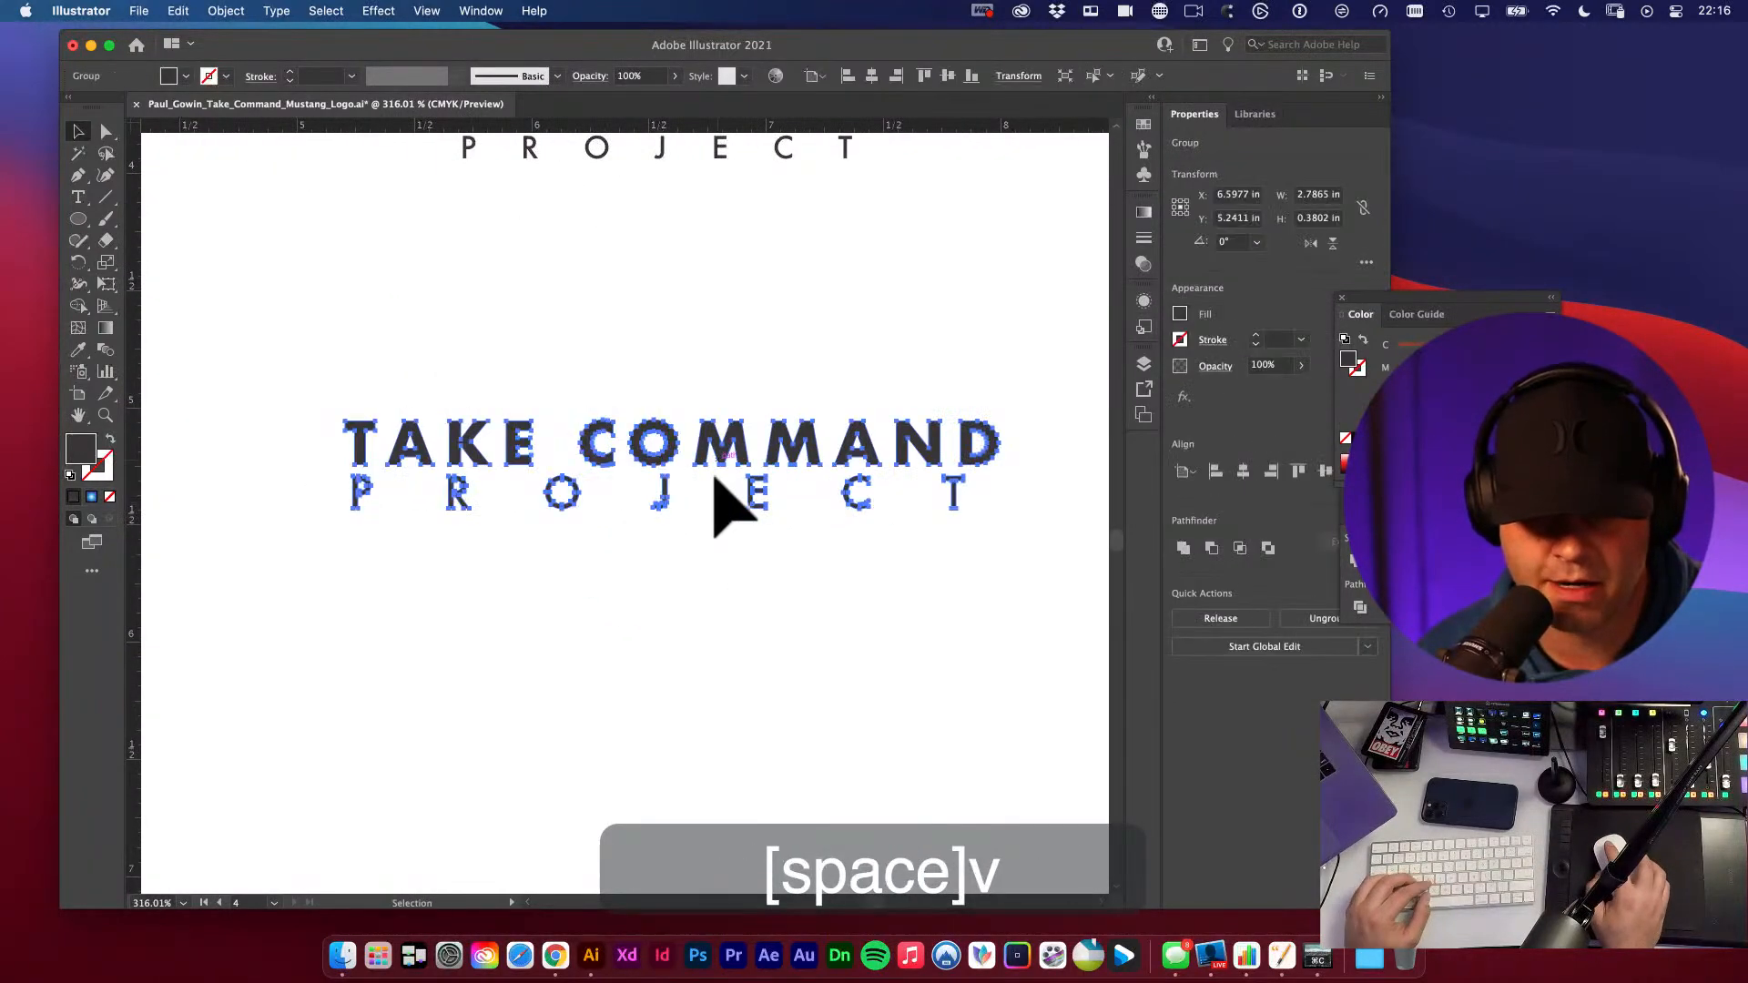
key("super+shift+g")
left_click(706, 560)
- Center the outlined PROJECT line horizontally with the TAKE COMMAND line
left_click(751, 496)
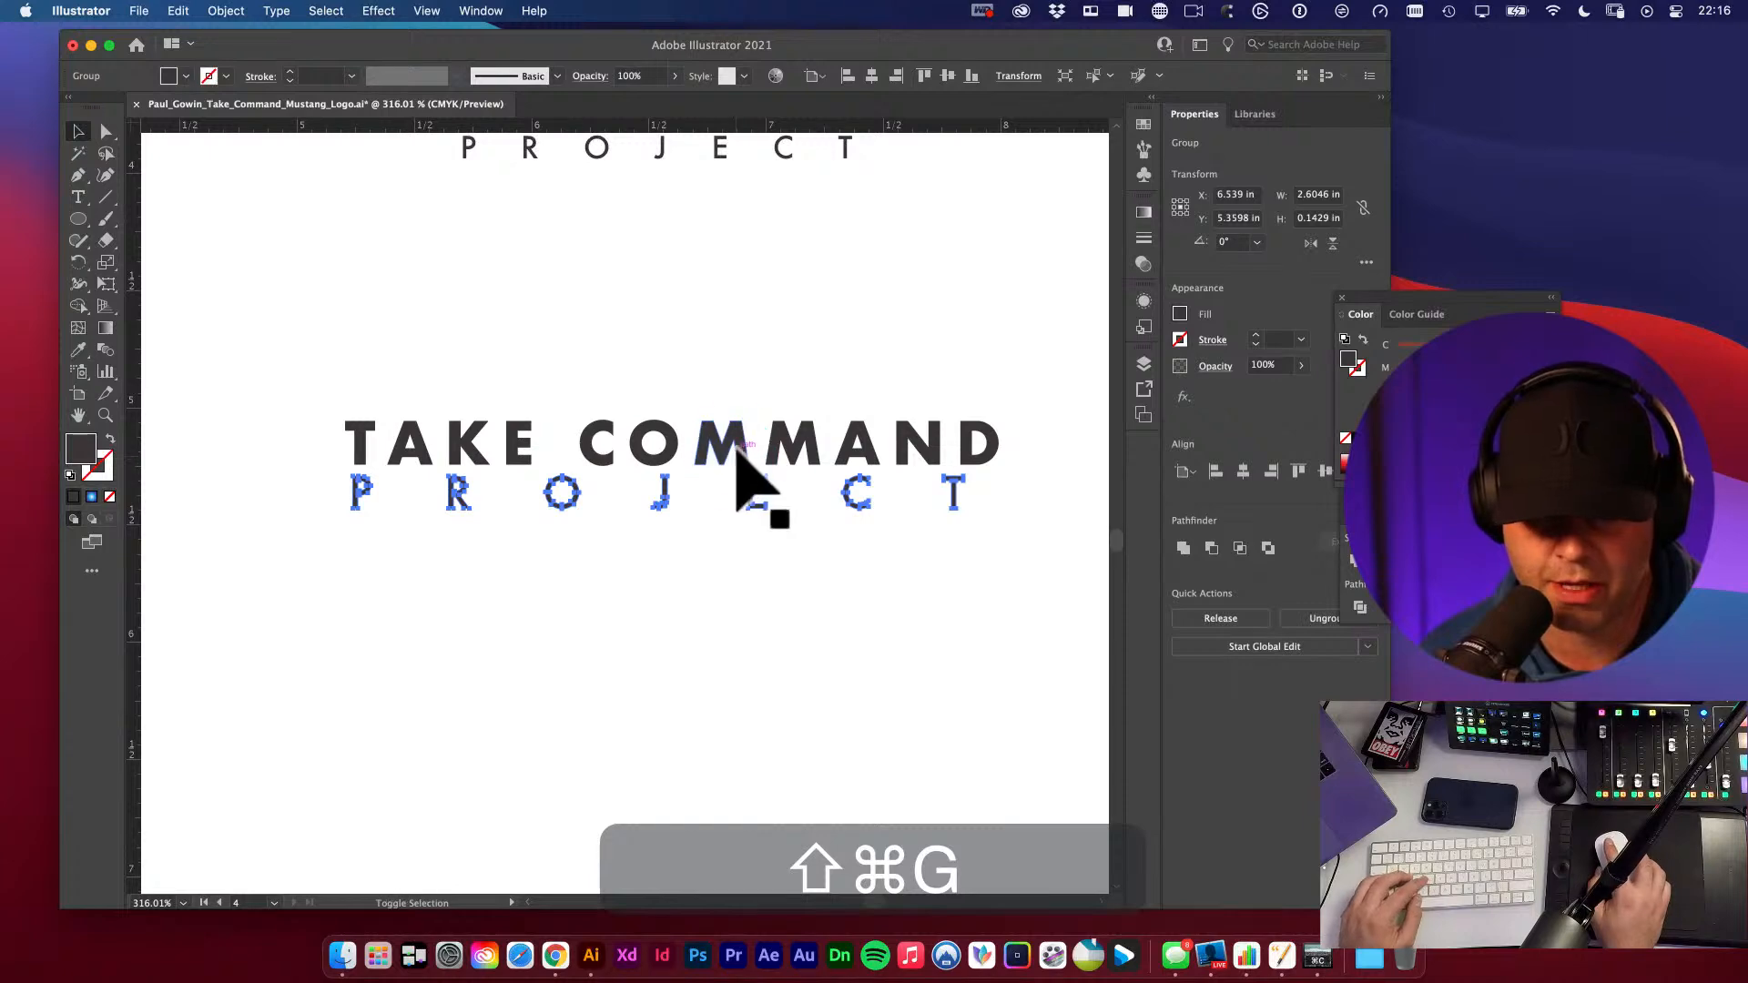
left_click(742, 451, "shift")
key("v")
left_click(872, 73)
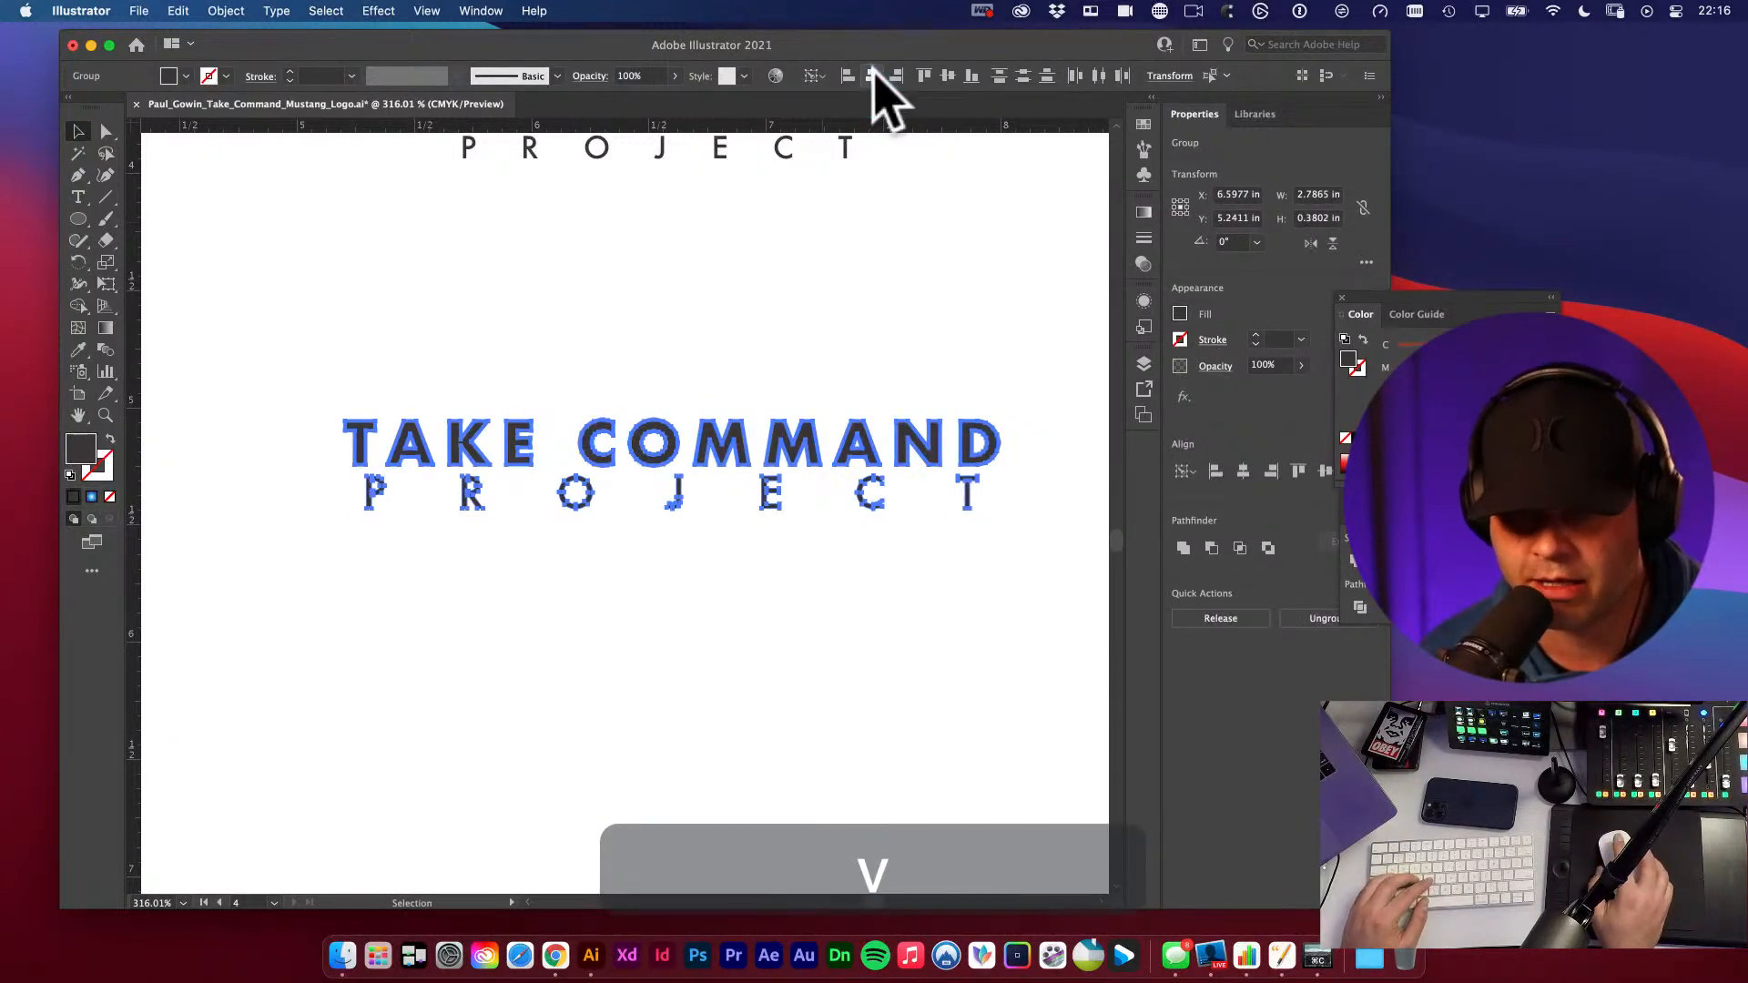
left_click(890, 333)
- Place a vertical guide at the left edge of the outlined TAKE COMMAND line and show the guides
left_click_drag(888, 335, 884, 291)
key("v")
left_click_drag(482, 124, 339, 393)
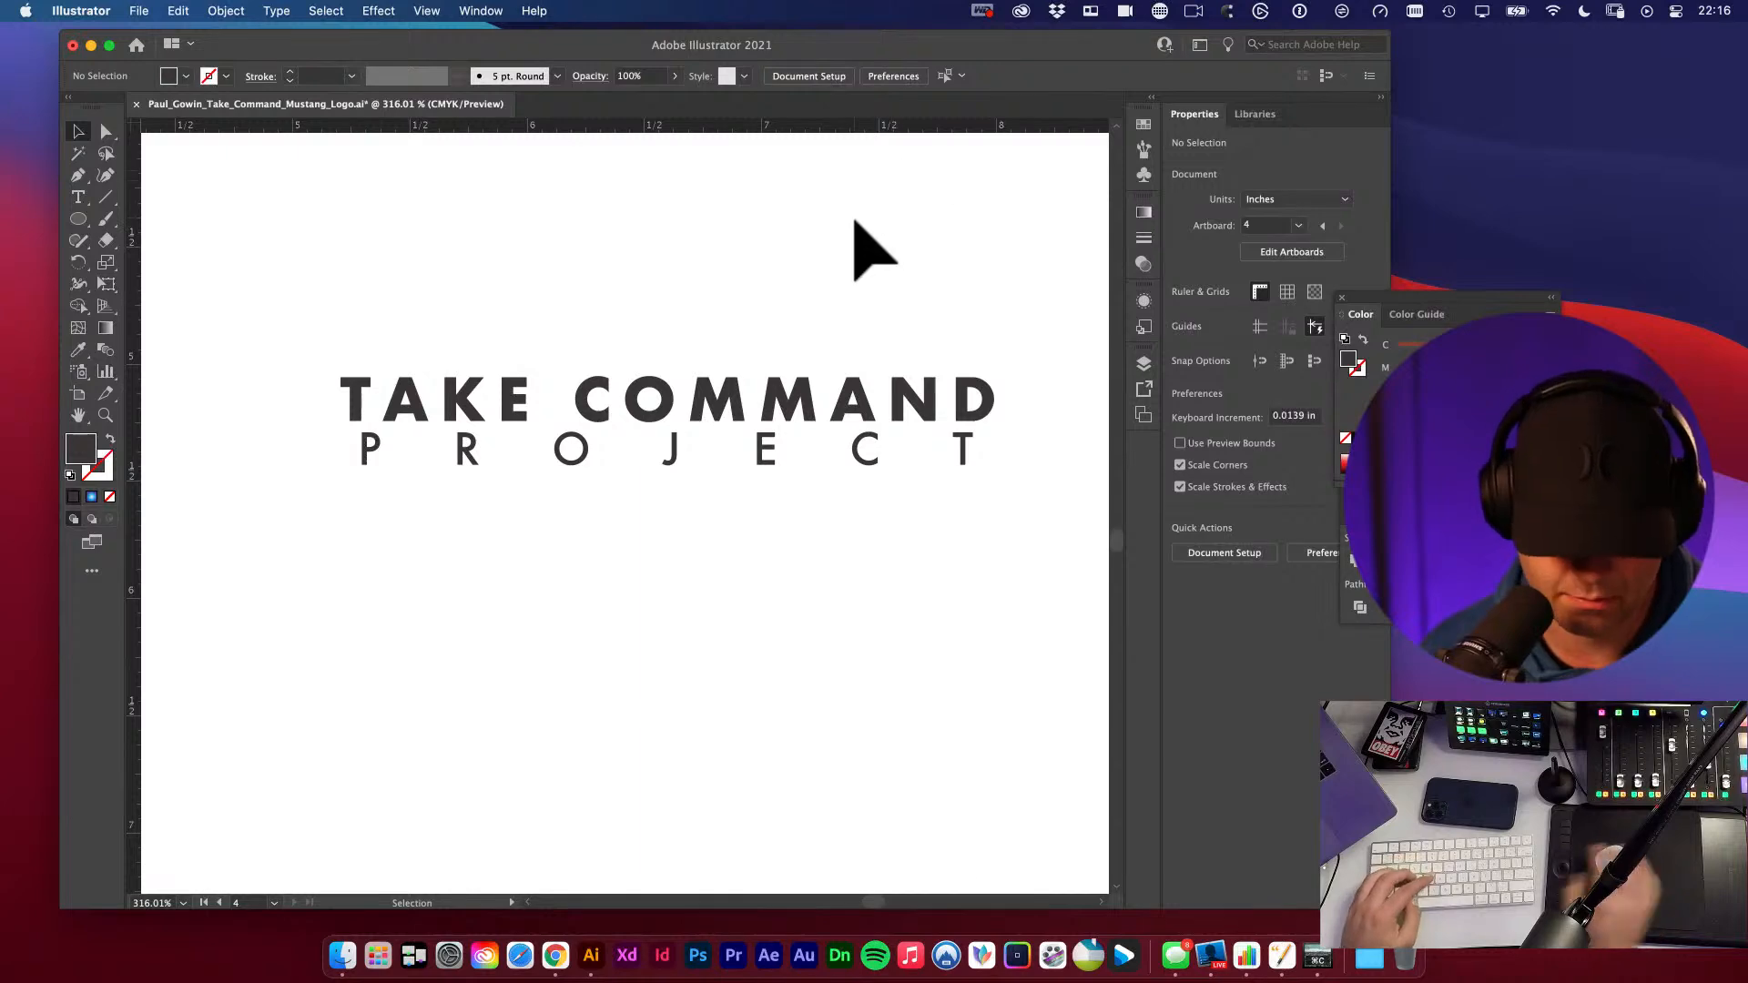
key("super+semicolon")
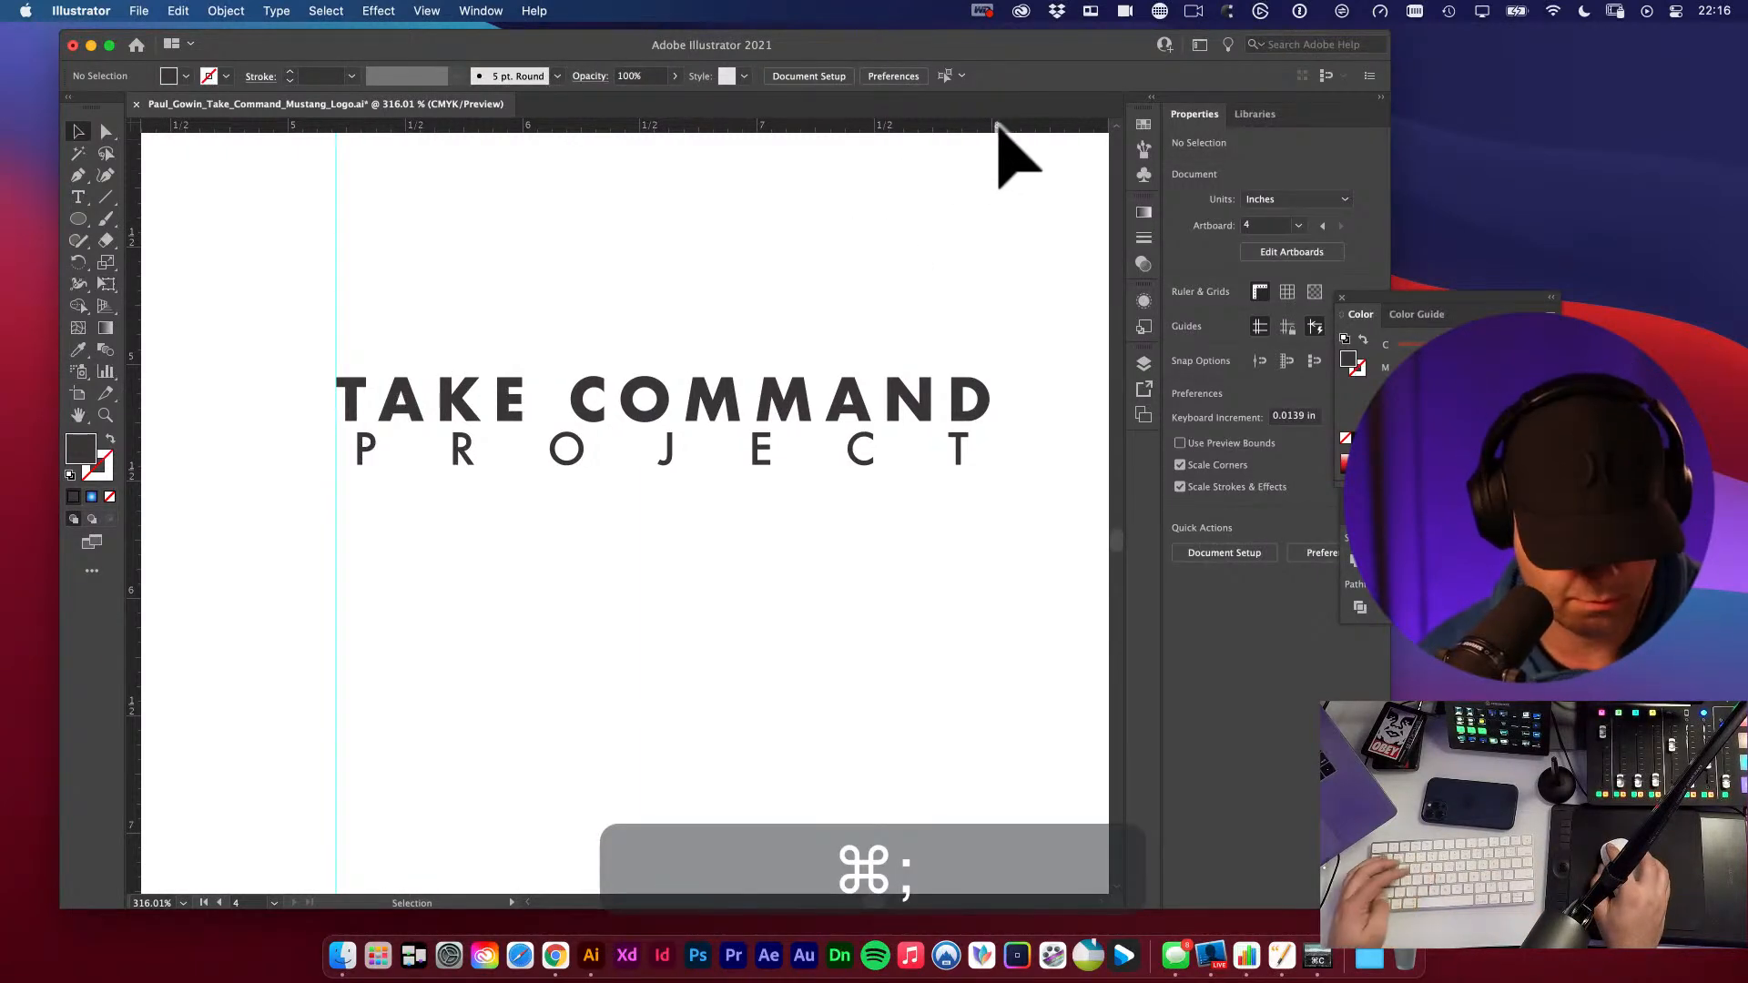
- Place a second vertical guide at the right edge of the D in the outlined TAKE COMMAND line
left_click_drag(999, 125, 1060, 469)
left_click(956, 381)
left_click_drag(915, 301, 1111, 548)
left_click(605, 286, "alt+super")
left_click(604, 290, "alt+super")
left_click(607, 293, "alt+super")
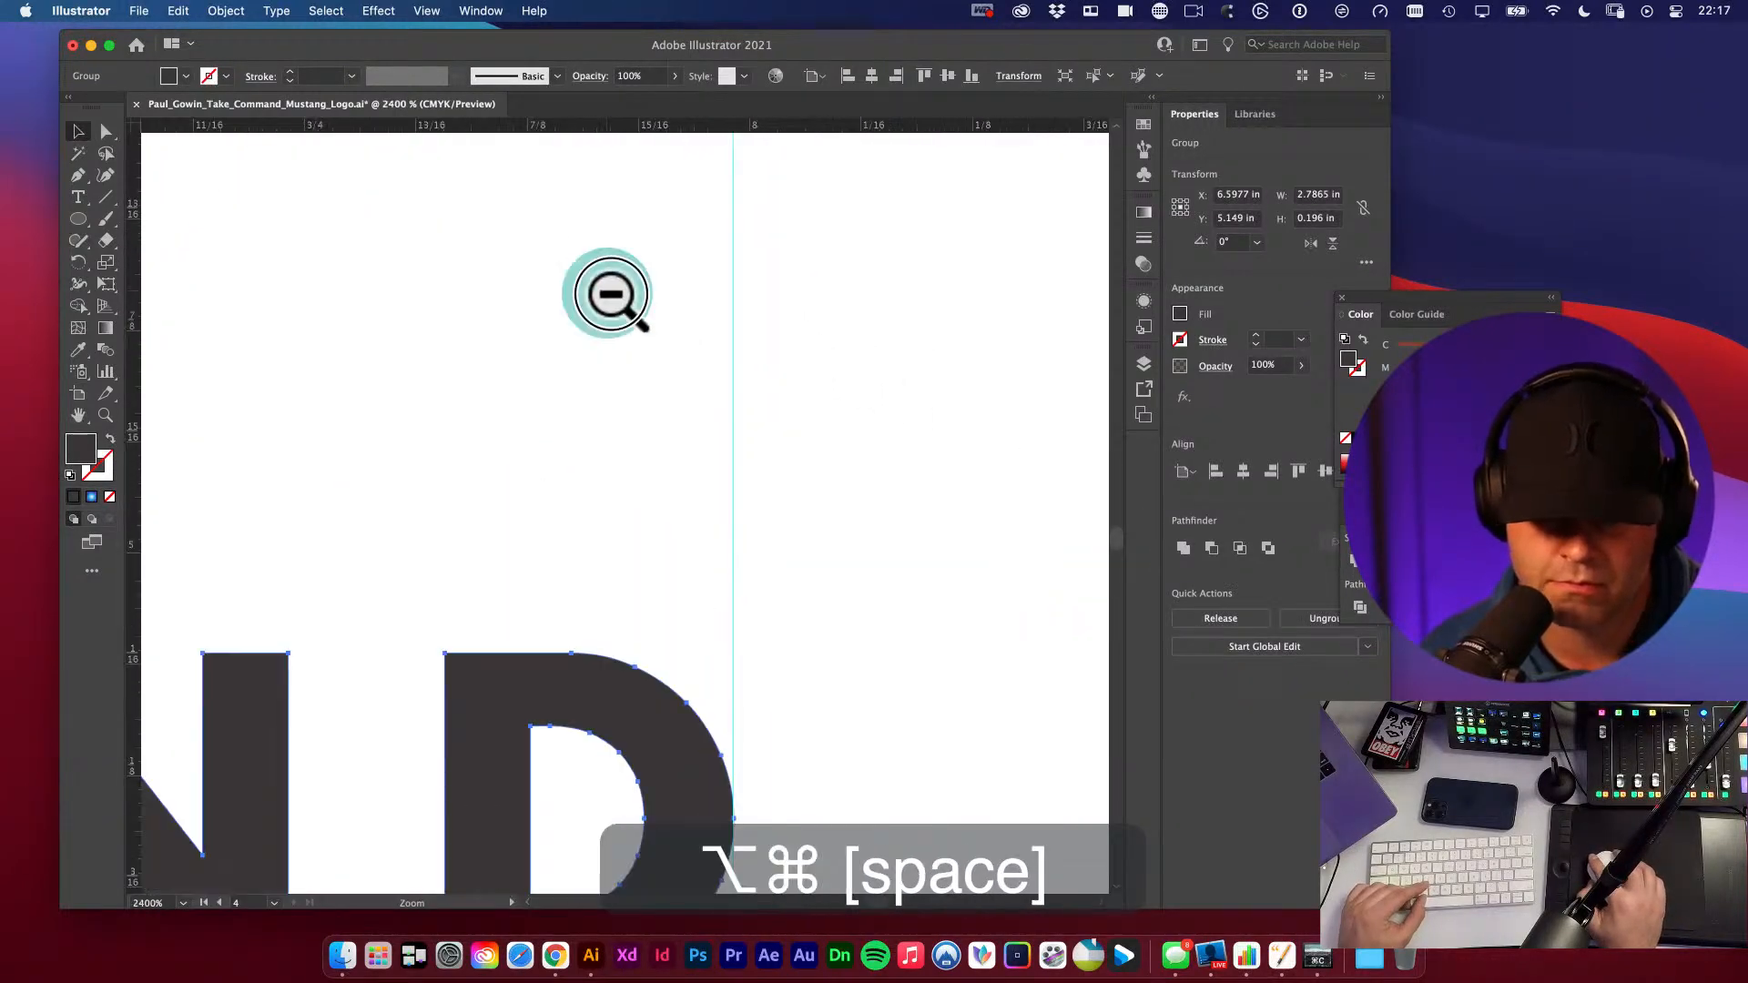
left_click(611, 294, "alt+super")
left_click(624, 309, "alt+super")
left_click_drag(502, 856, 756, 333)
left_click(639, 430, "alt+super")
left_click(583, 516, "alt+super")
left_click(555, 541, "alt+super")
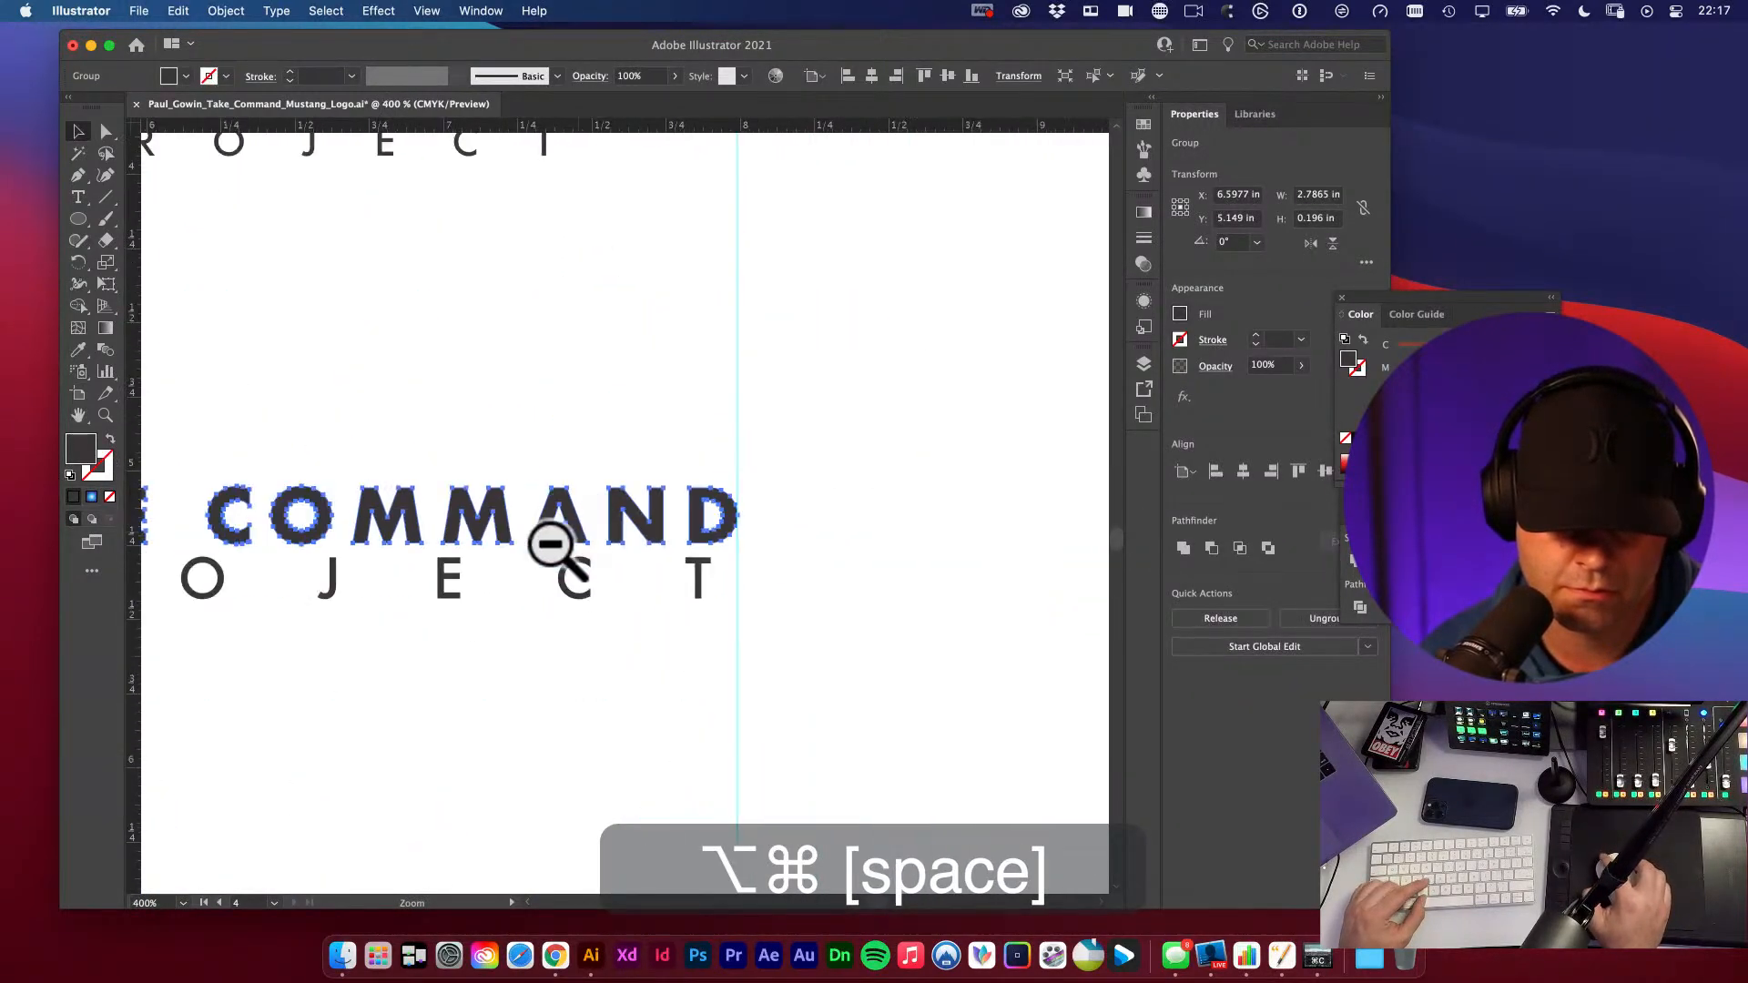
- Align the left edges of the outlined PROJECT and TAKE COMMAND lines
key("v")
left_click_drag(551, 546, 701, 449)
left_click(566, 448)
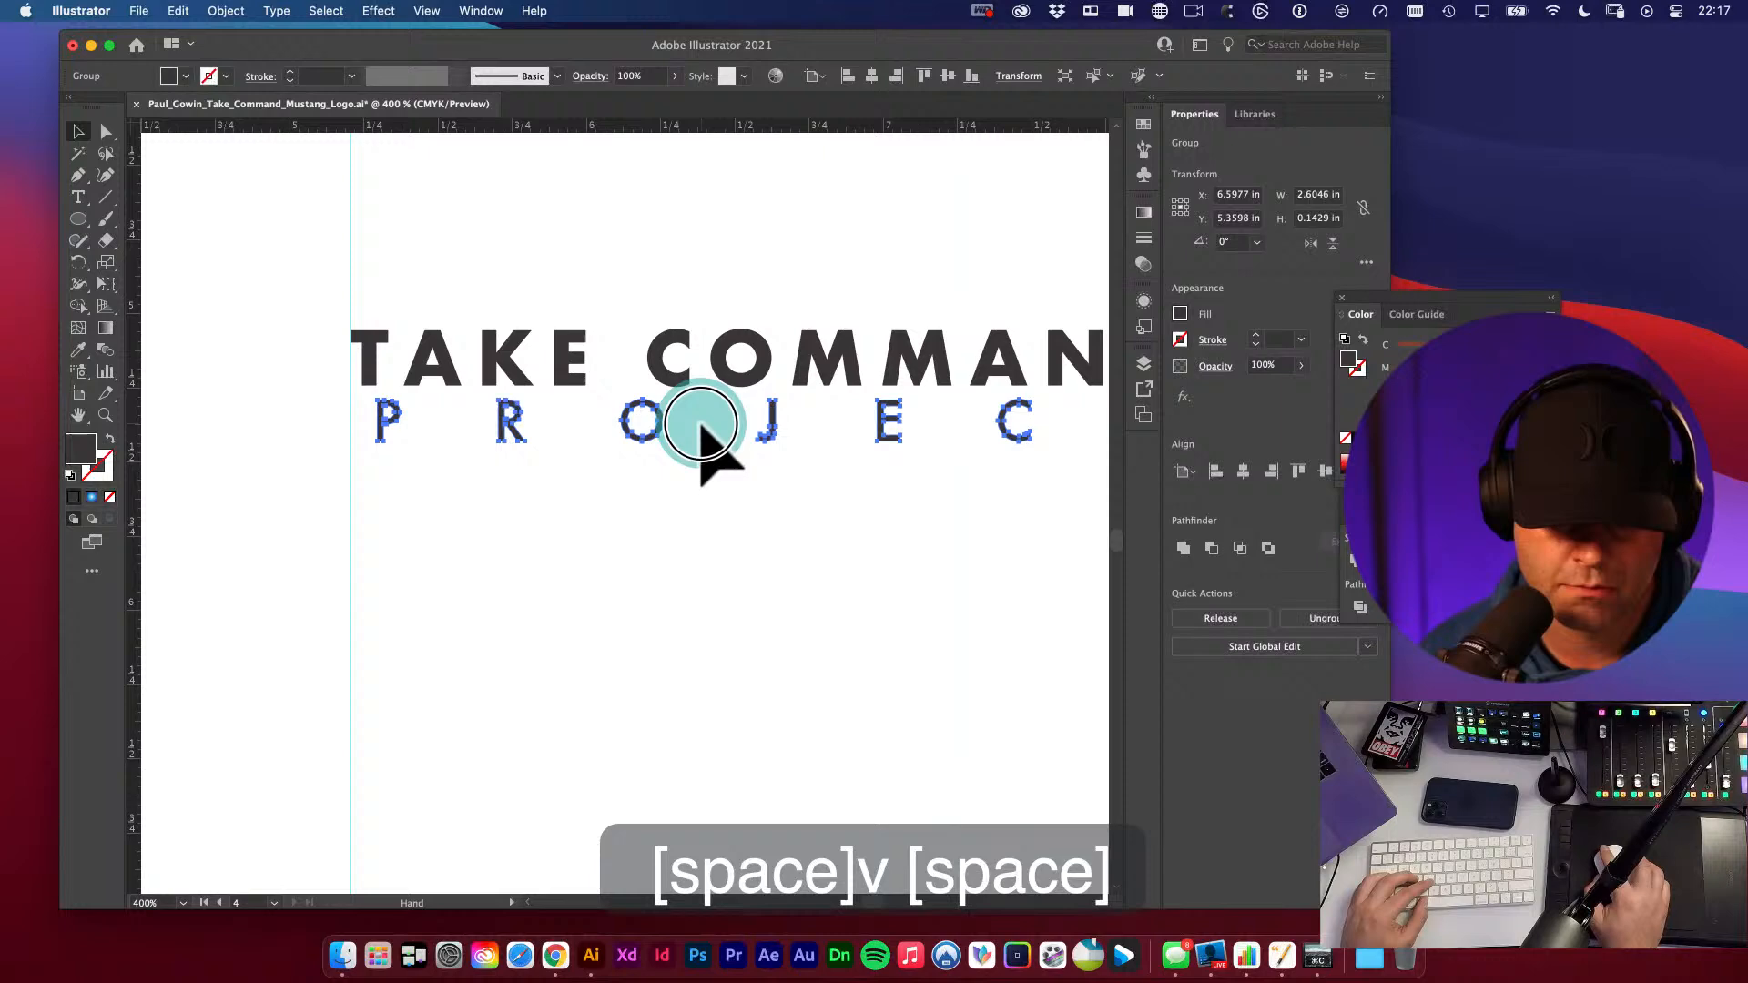
left_click(566, 364, "shift")
left_click(845, 76)
left_click(781, 269)
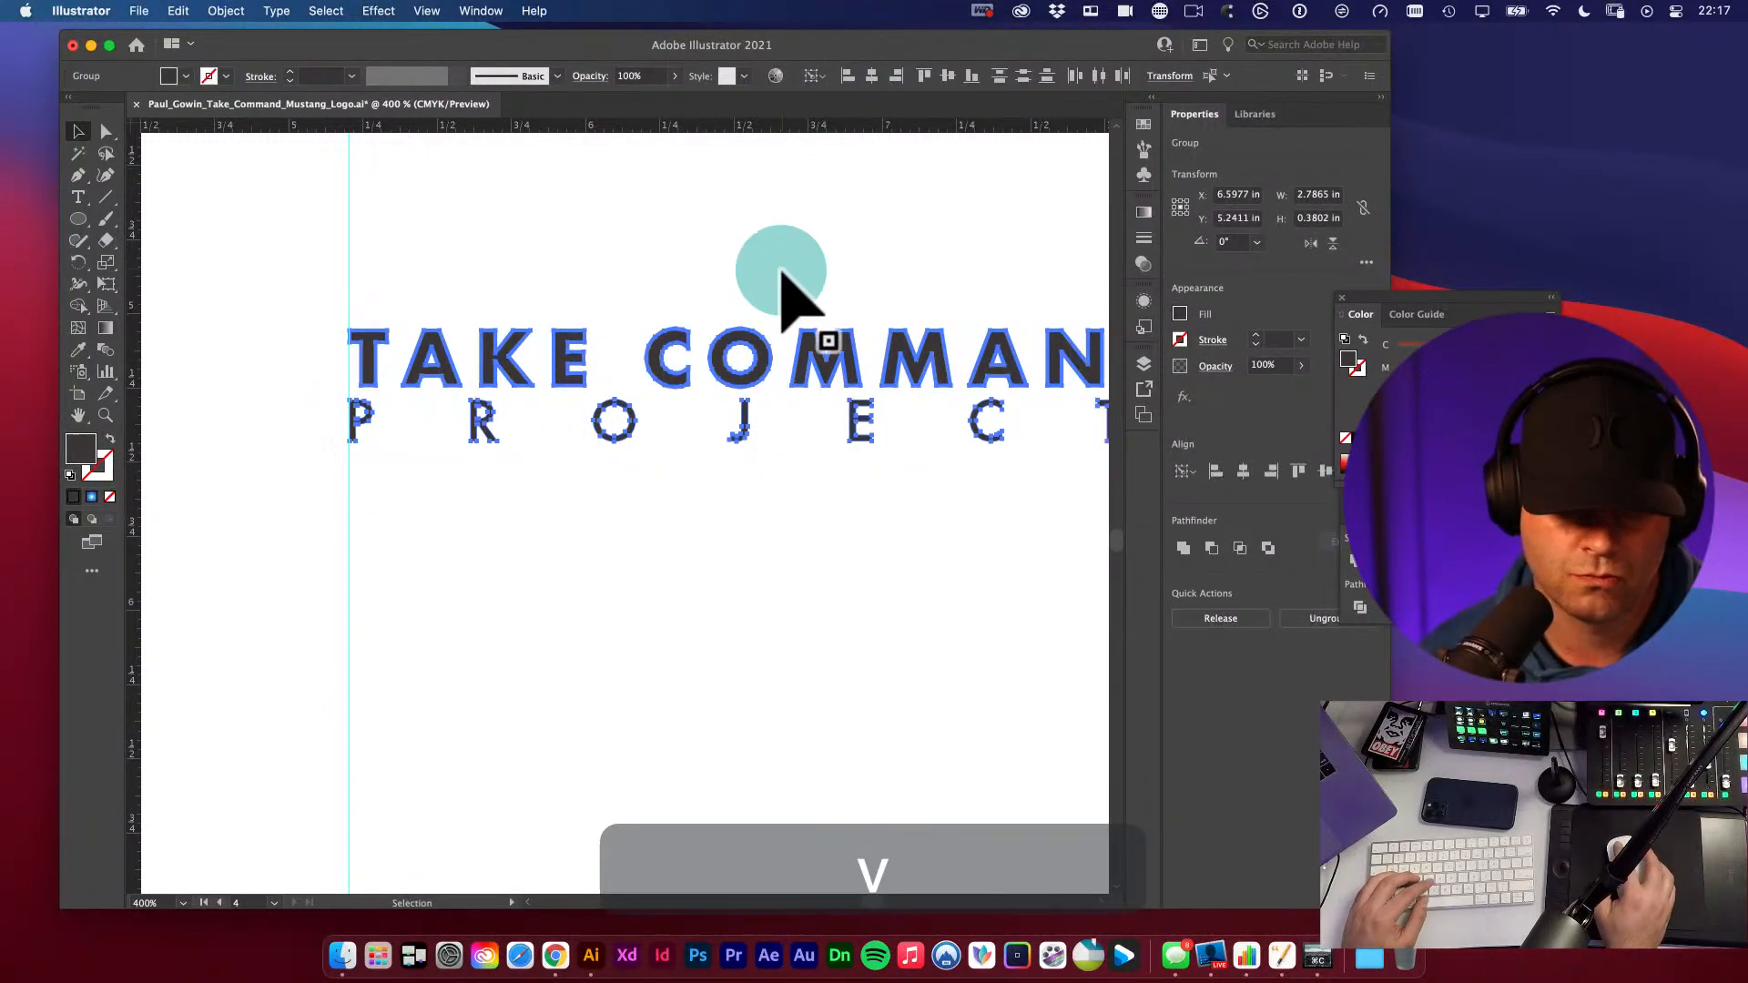
- Scale the outlined PROJECT line proportionally to about 2.79 in wide, ending its T at the right-hand guide, and deselect it
left_click_drag(806, 329, 565, 303)
key("v")
left_click(613, 519)
left_click(628, 408)
key("e")
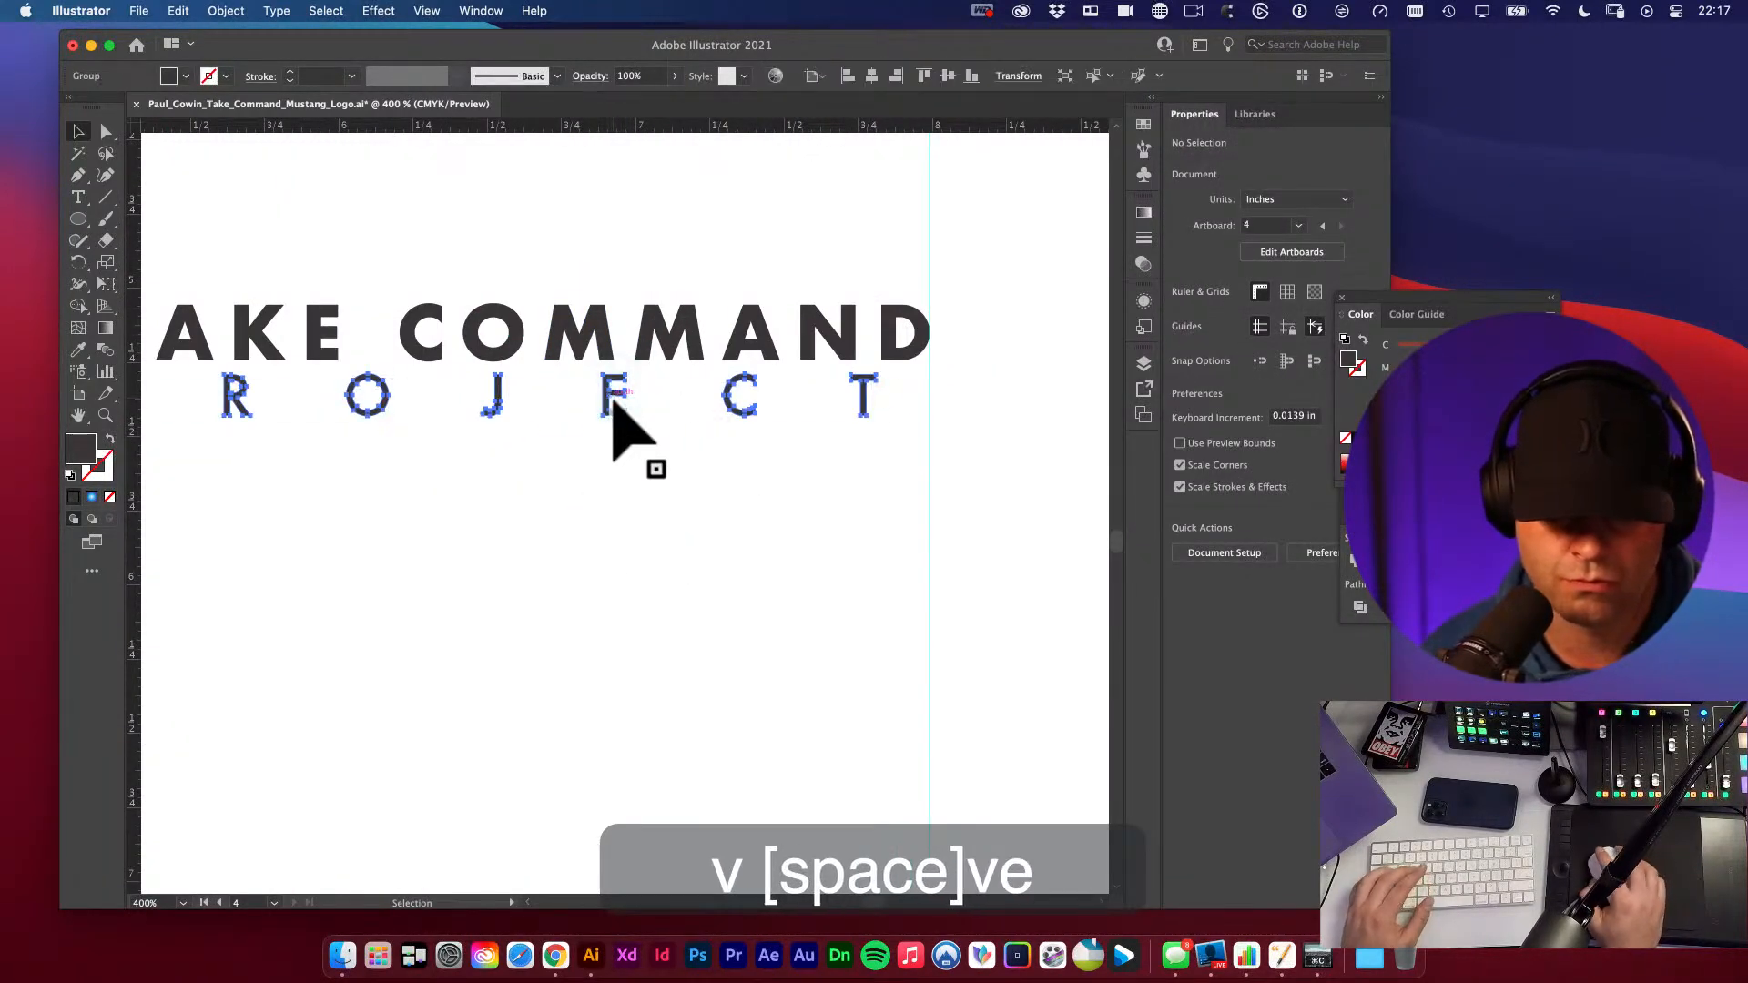
left_click_drag(887, 420, 923, 445)
left_click_drag(930, 390, 996, 499)
left_click_drag(876, 377, 902, 586)
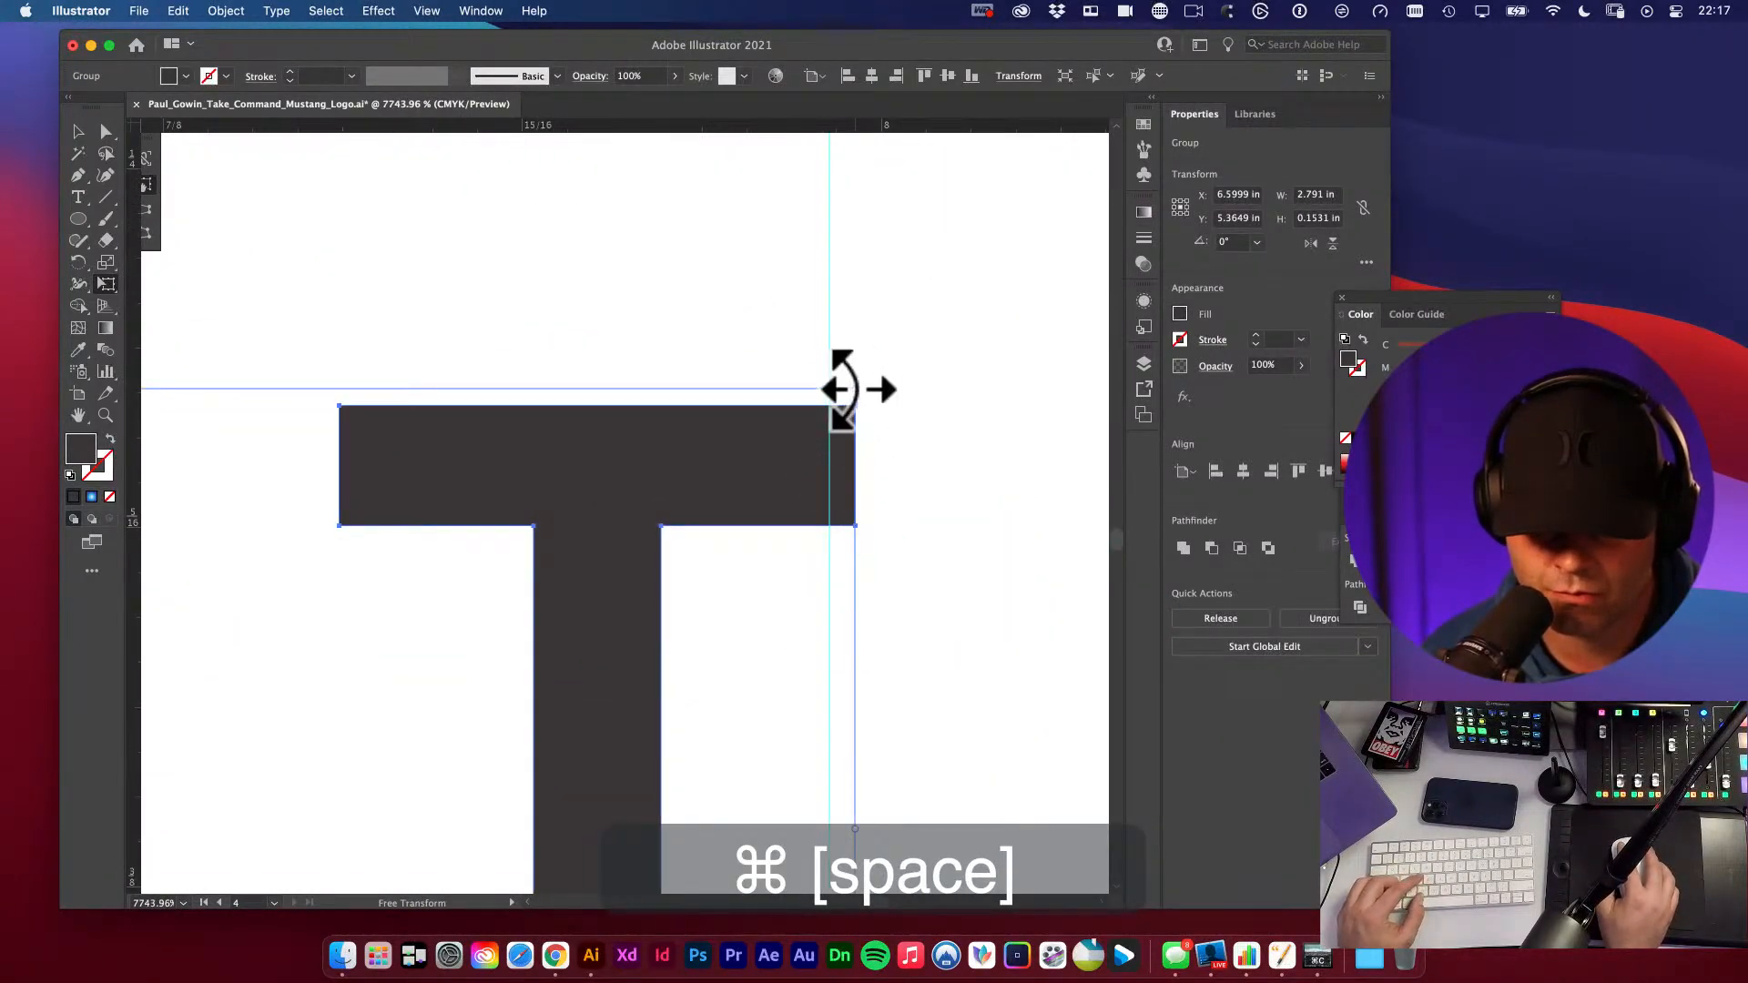
left_click_drag(856, 390, 828, 397)
left_click(720, 364, "alt+super")
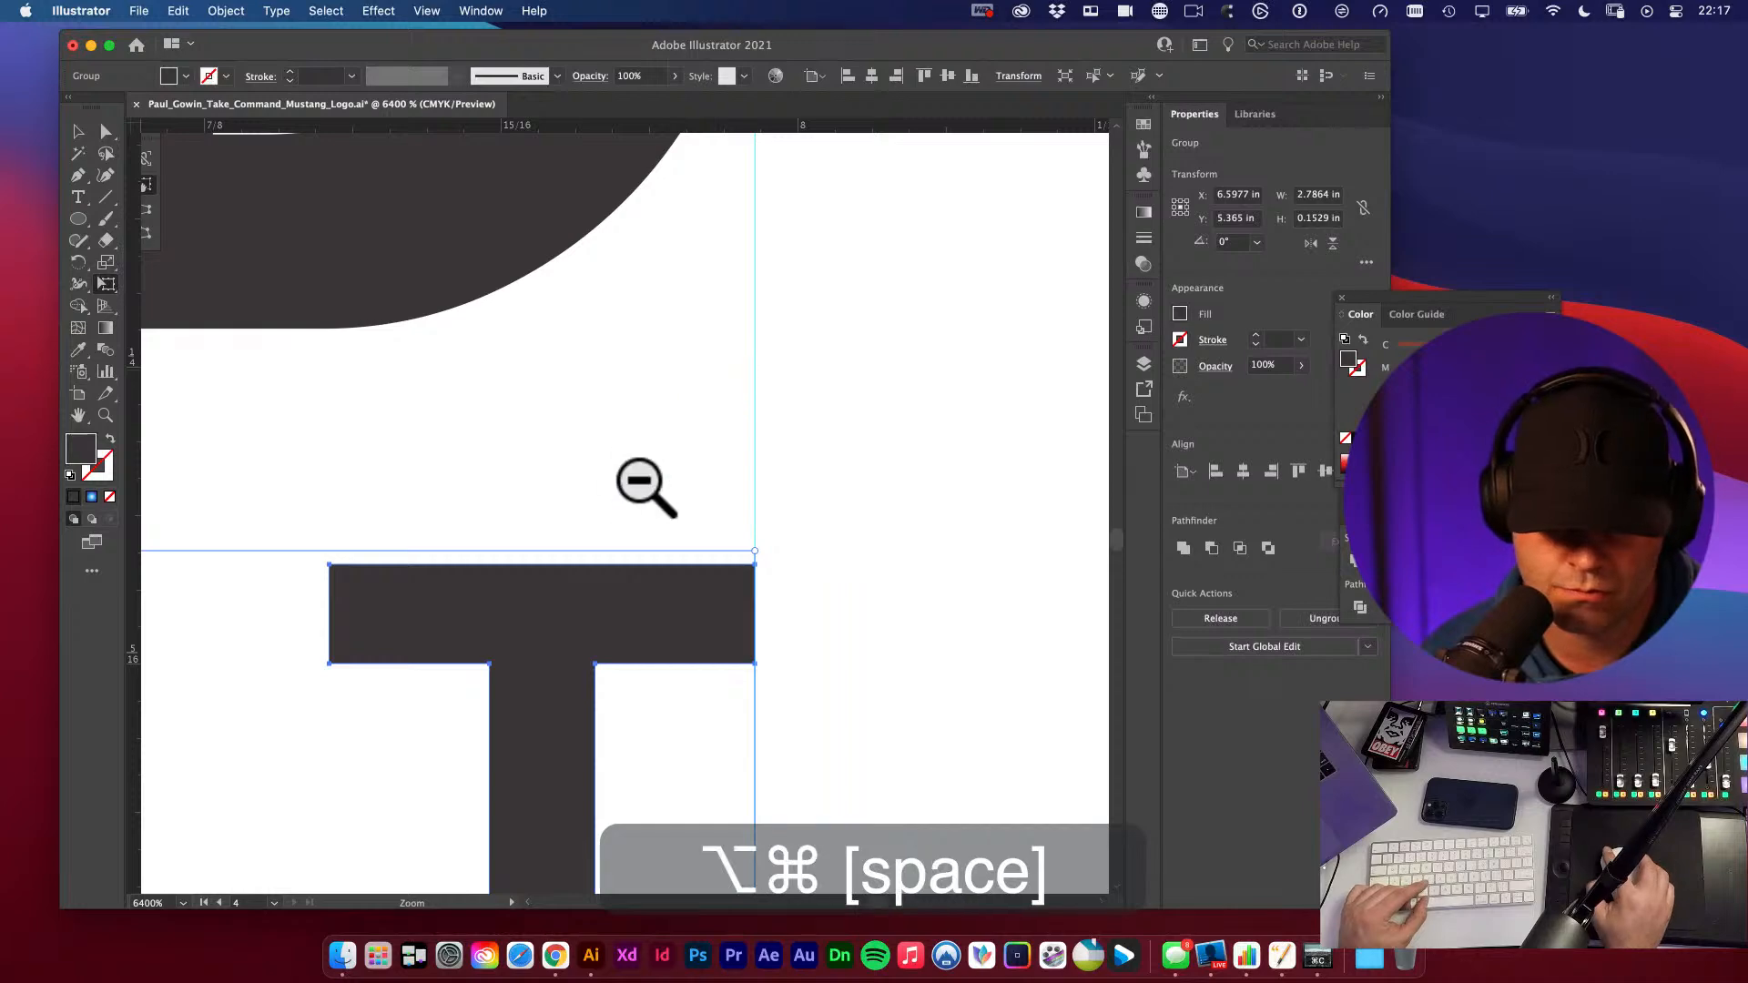
left_click_drag(646, 482, 695, 499)
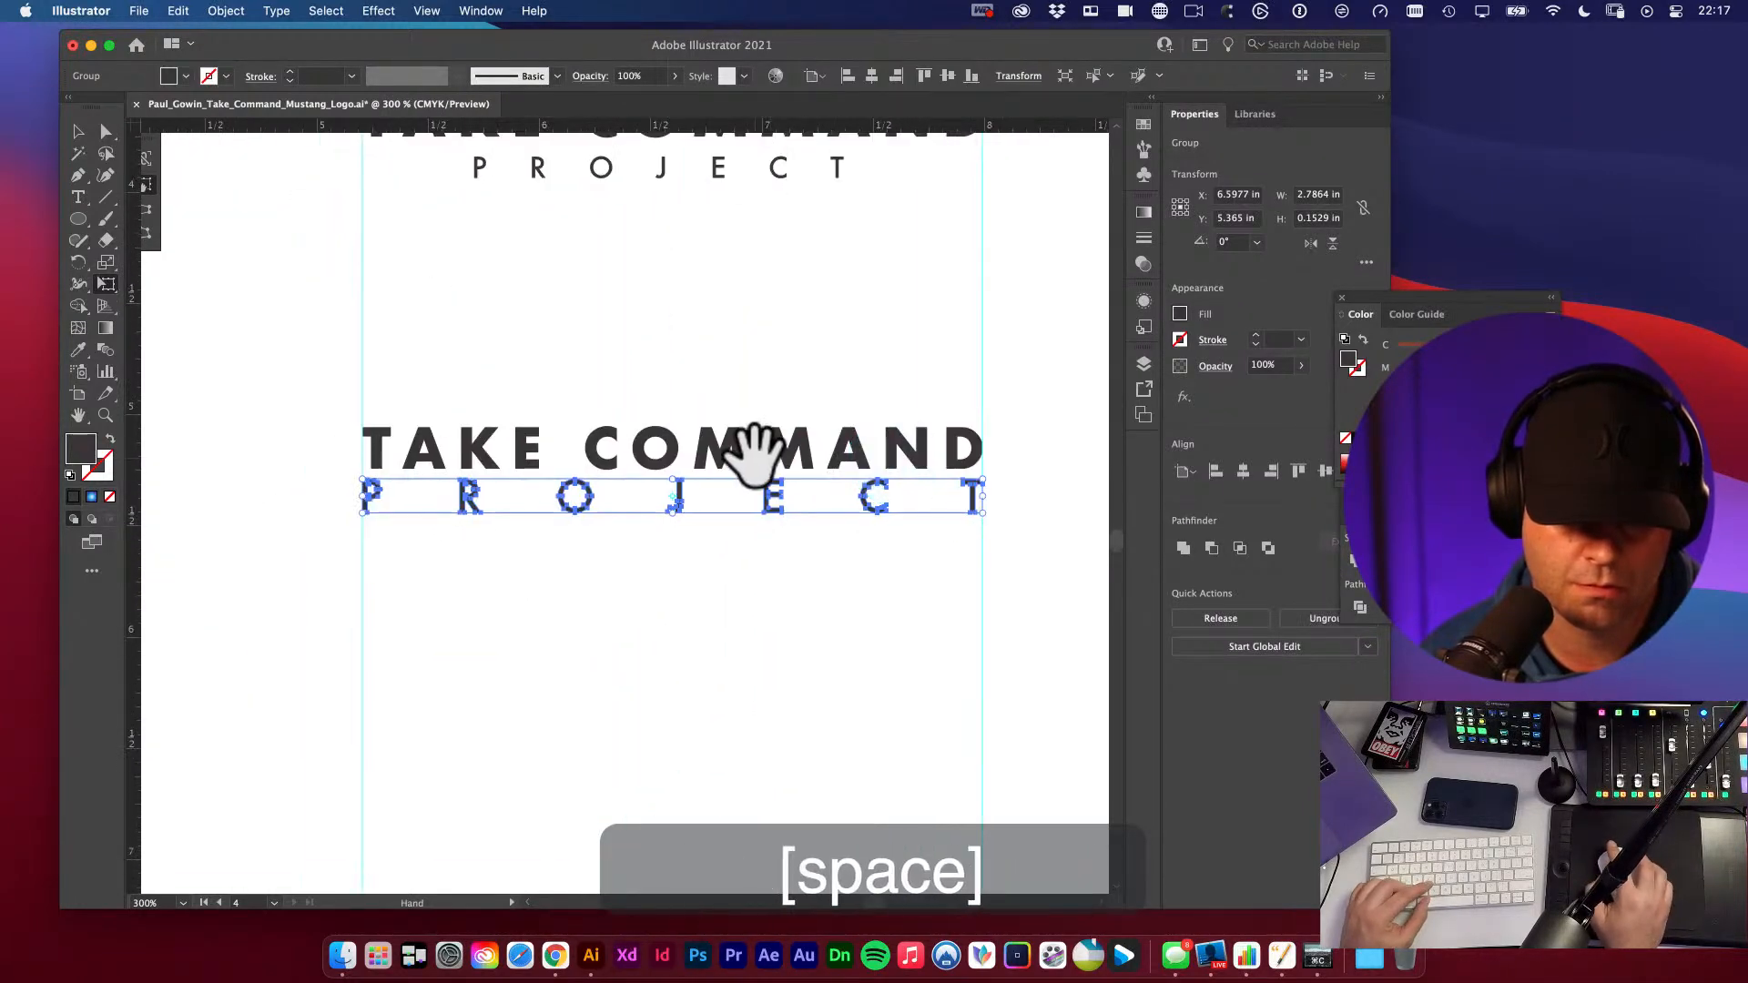
key("v")
left_click(476, 550)
- Examine how the first and last letters of both outlined lines meet the vertical guides
left_click_drag(565, 546, 631, 557)
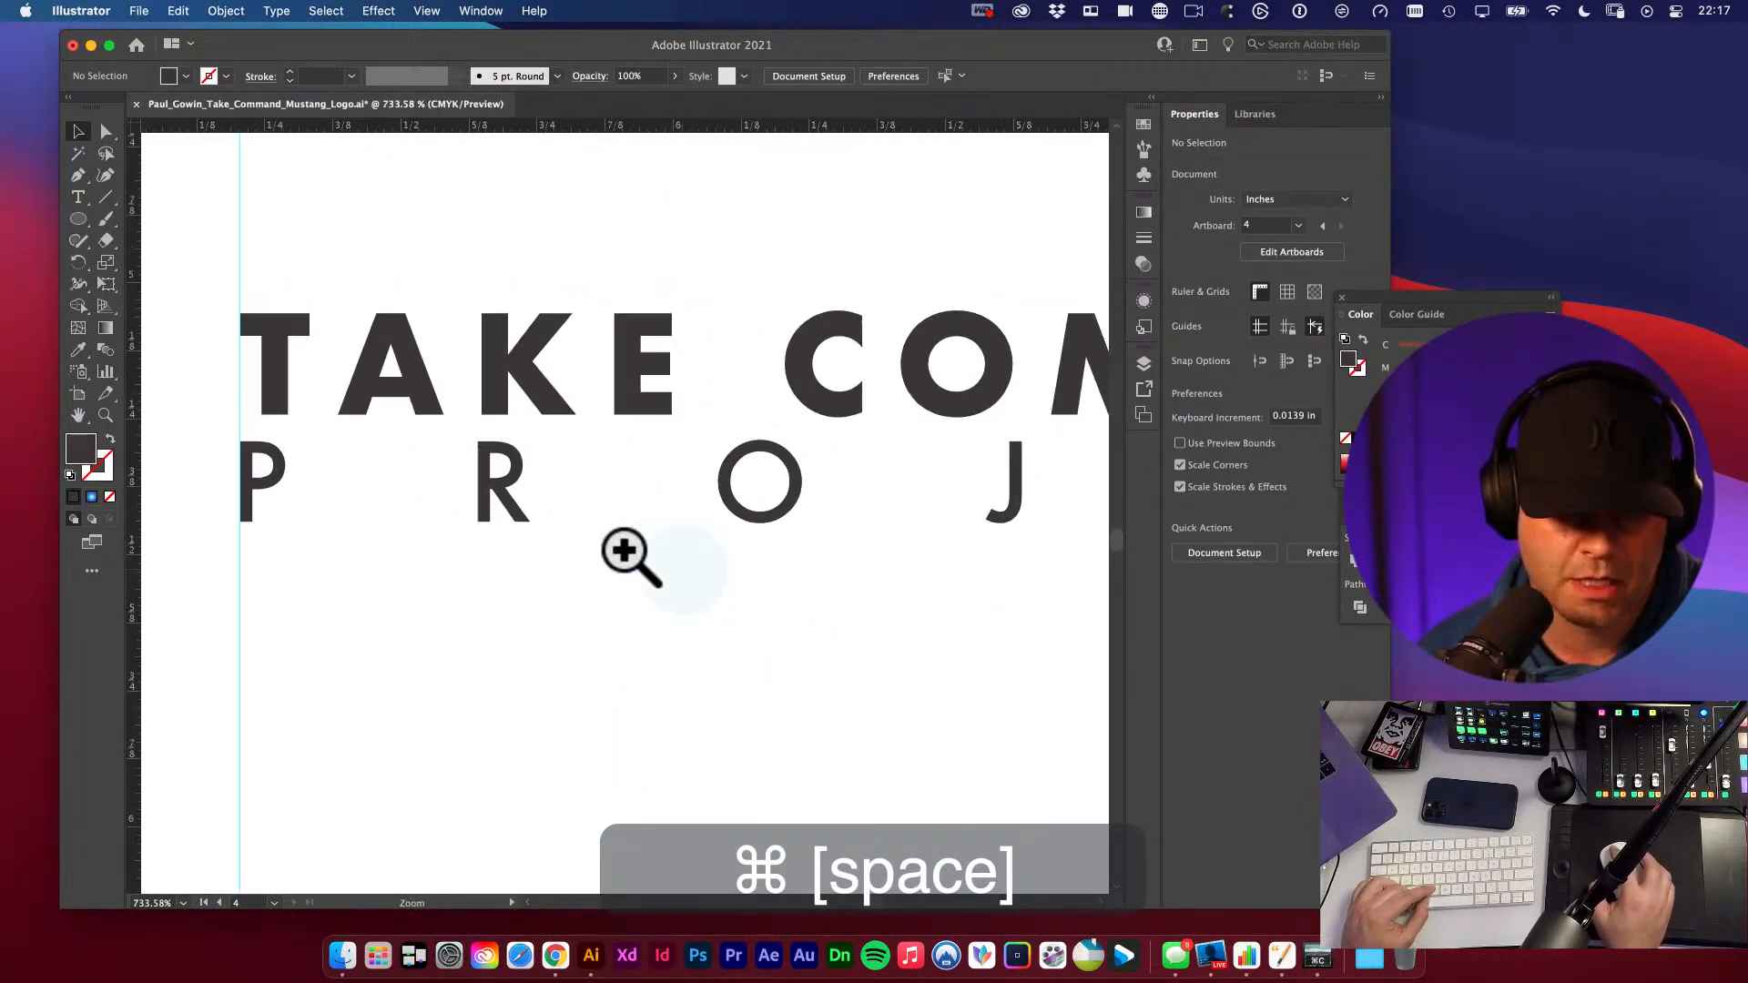
left_click_drag(285, 423, 507, 443)
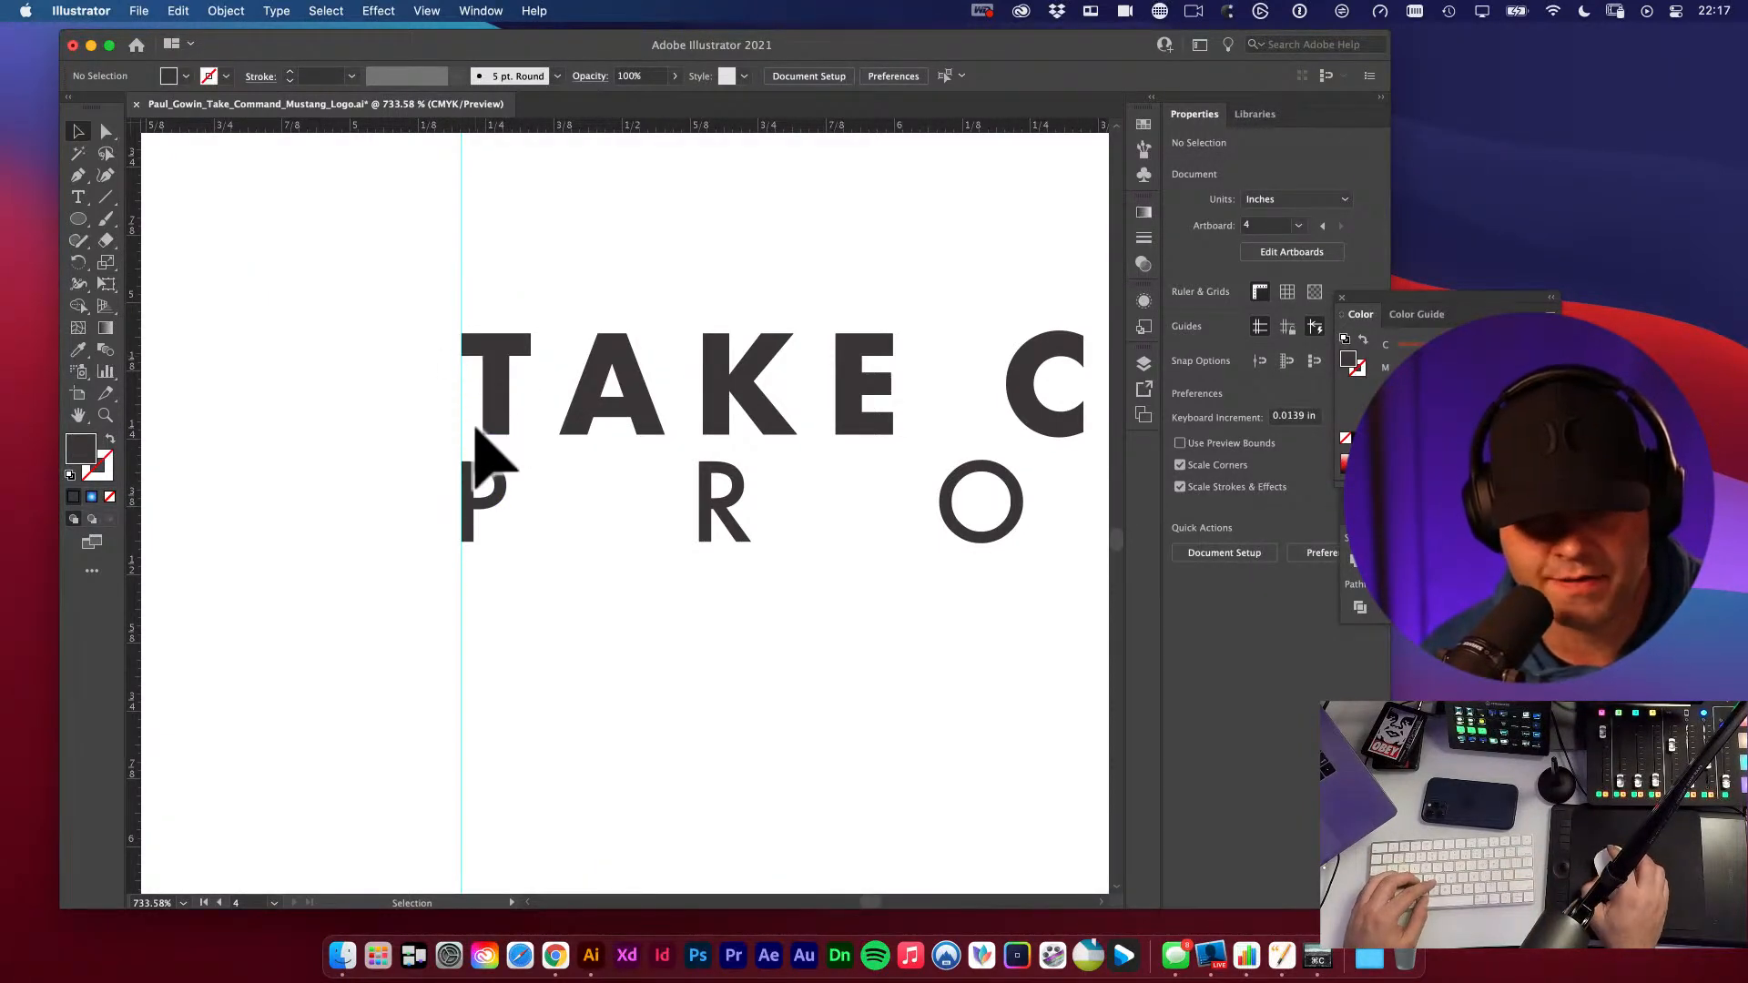
left_click_drag(472, 491, 729, 621)
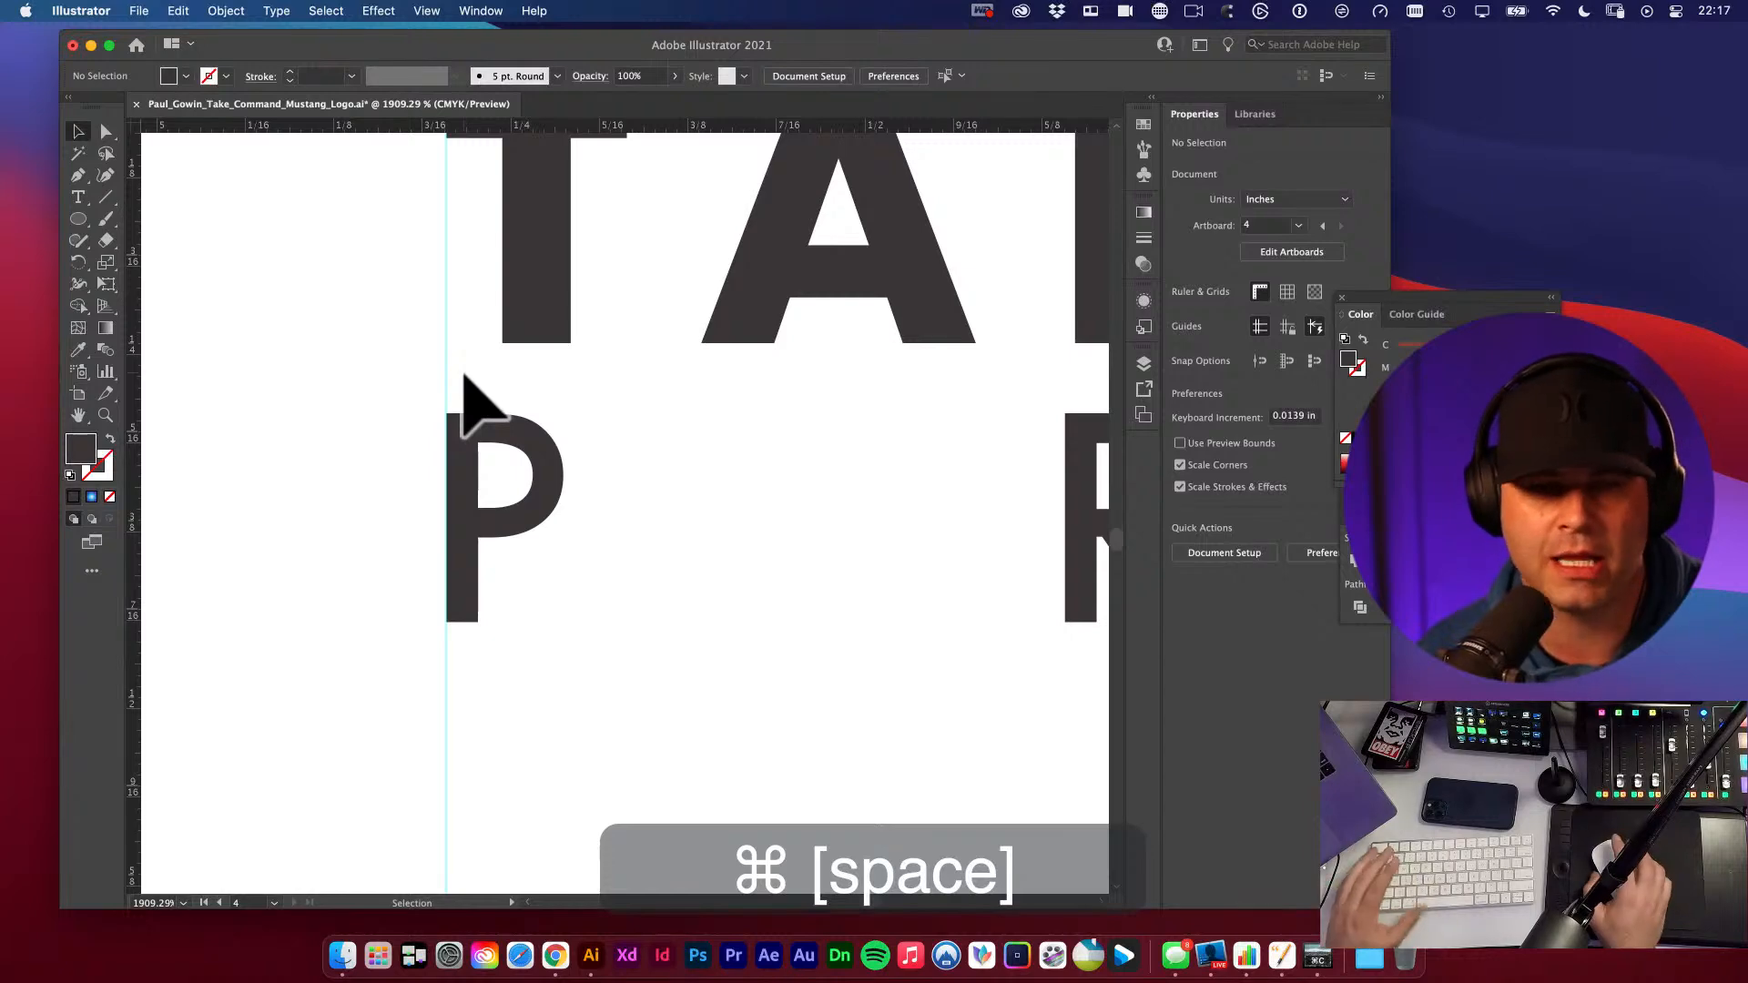
left_click_drag(1044, 388, 694, 414)
left_click(695, 414, "ctrl")
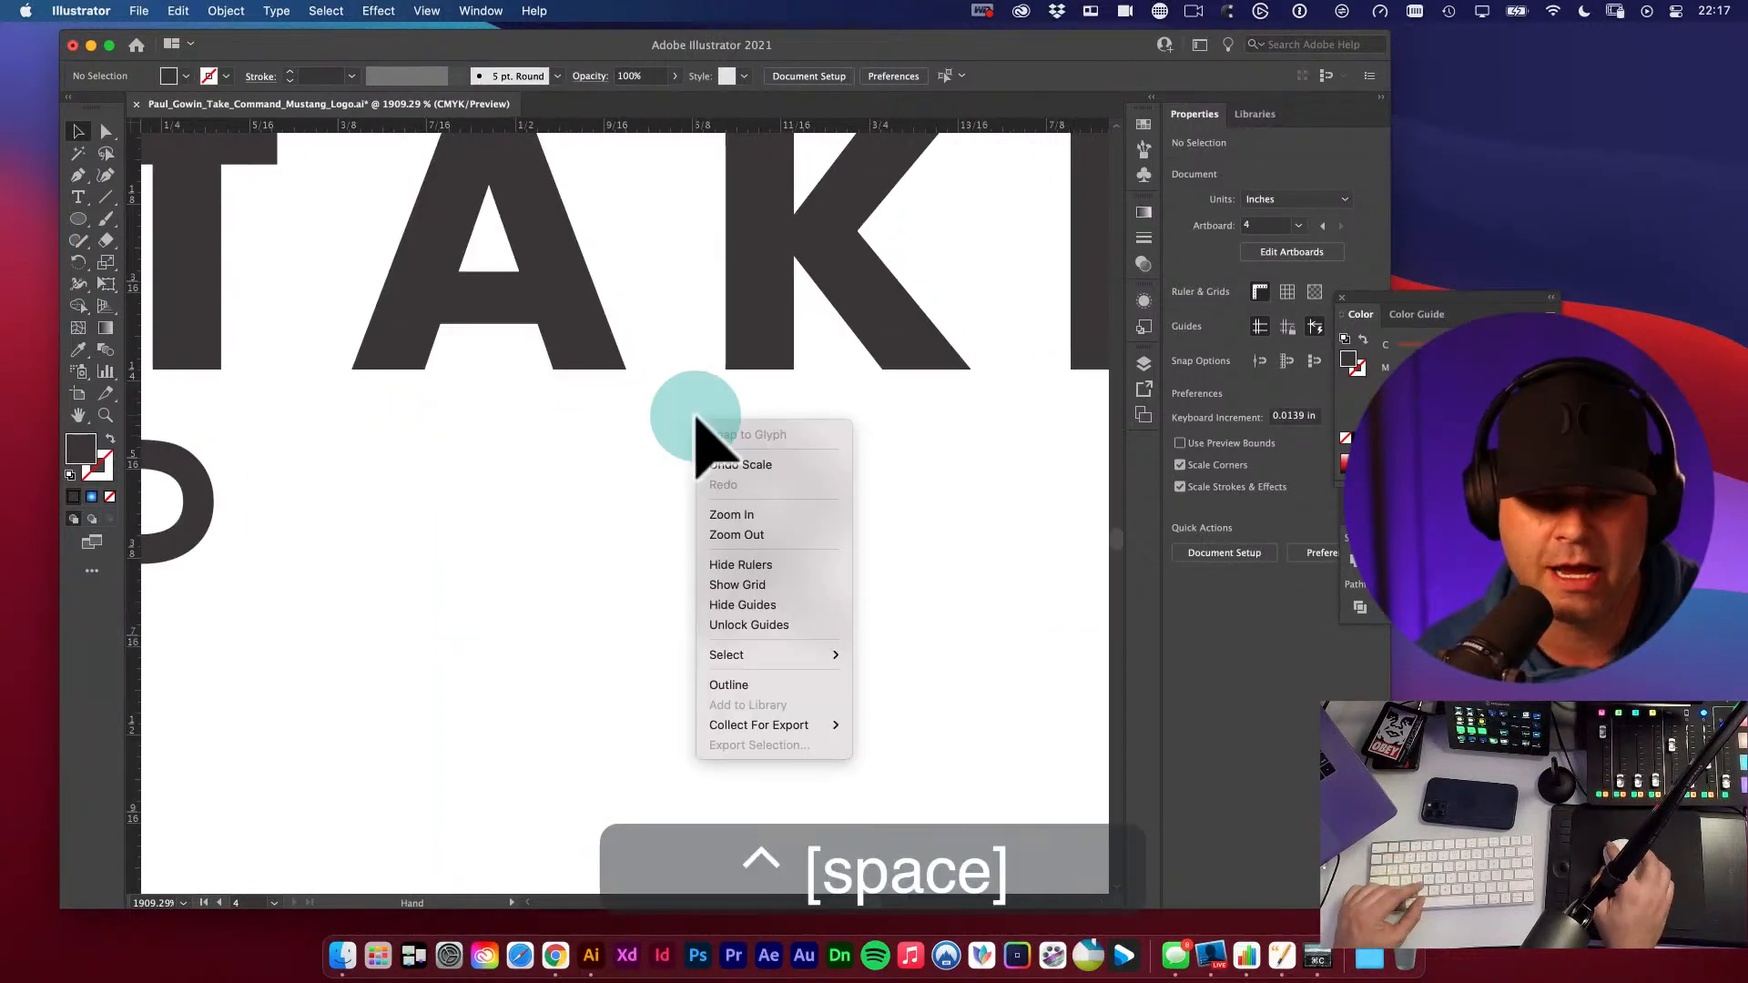
left_click(696, 415, "alt+super")
left_click(697, 416, "alt+super")
left_click(695, 417, "alt+super")
left_click(695, 417, "alt+super")
left_click_drag(796, 592, 513, 462)
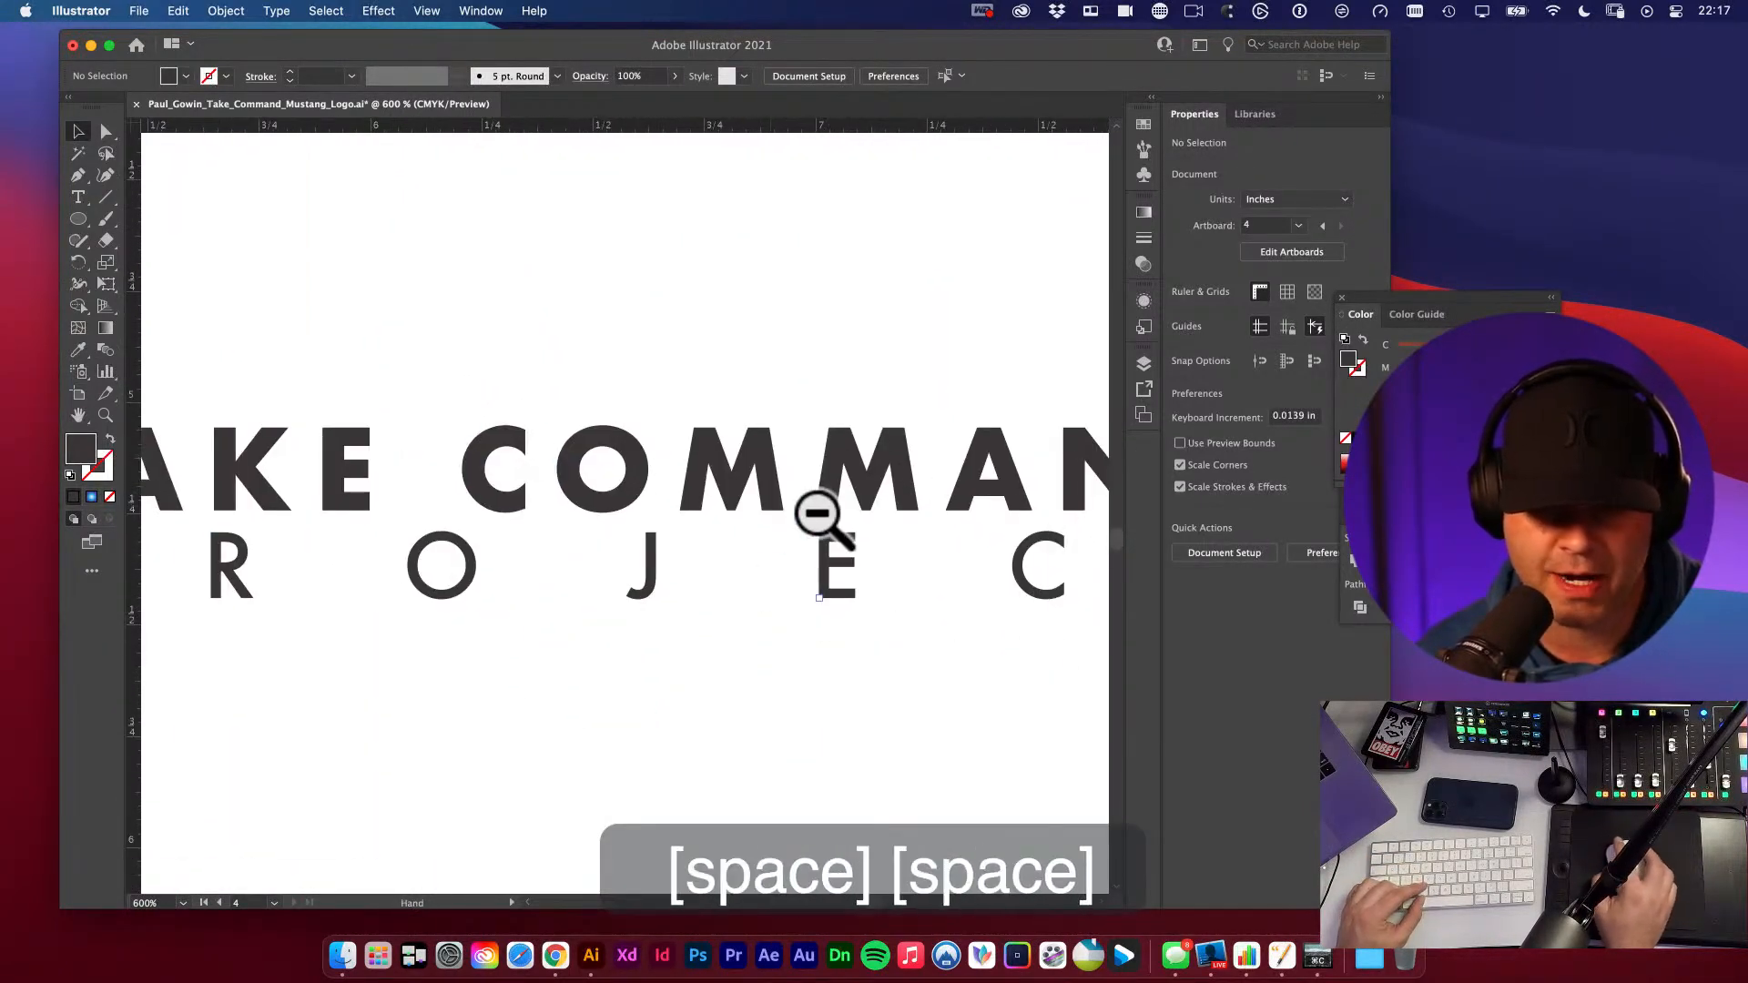
left_click_drag(815, 510, 282, 466)
left_click_drag(778, 467, 978, 641)
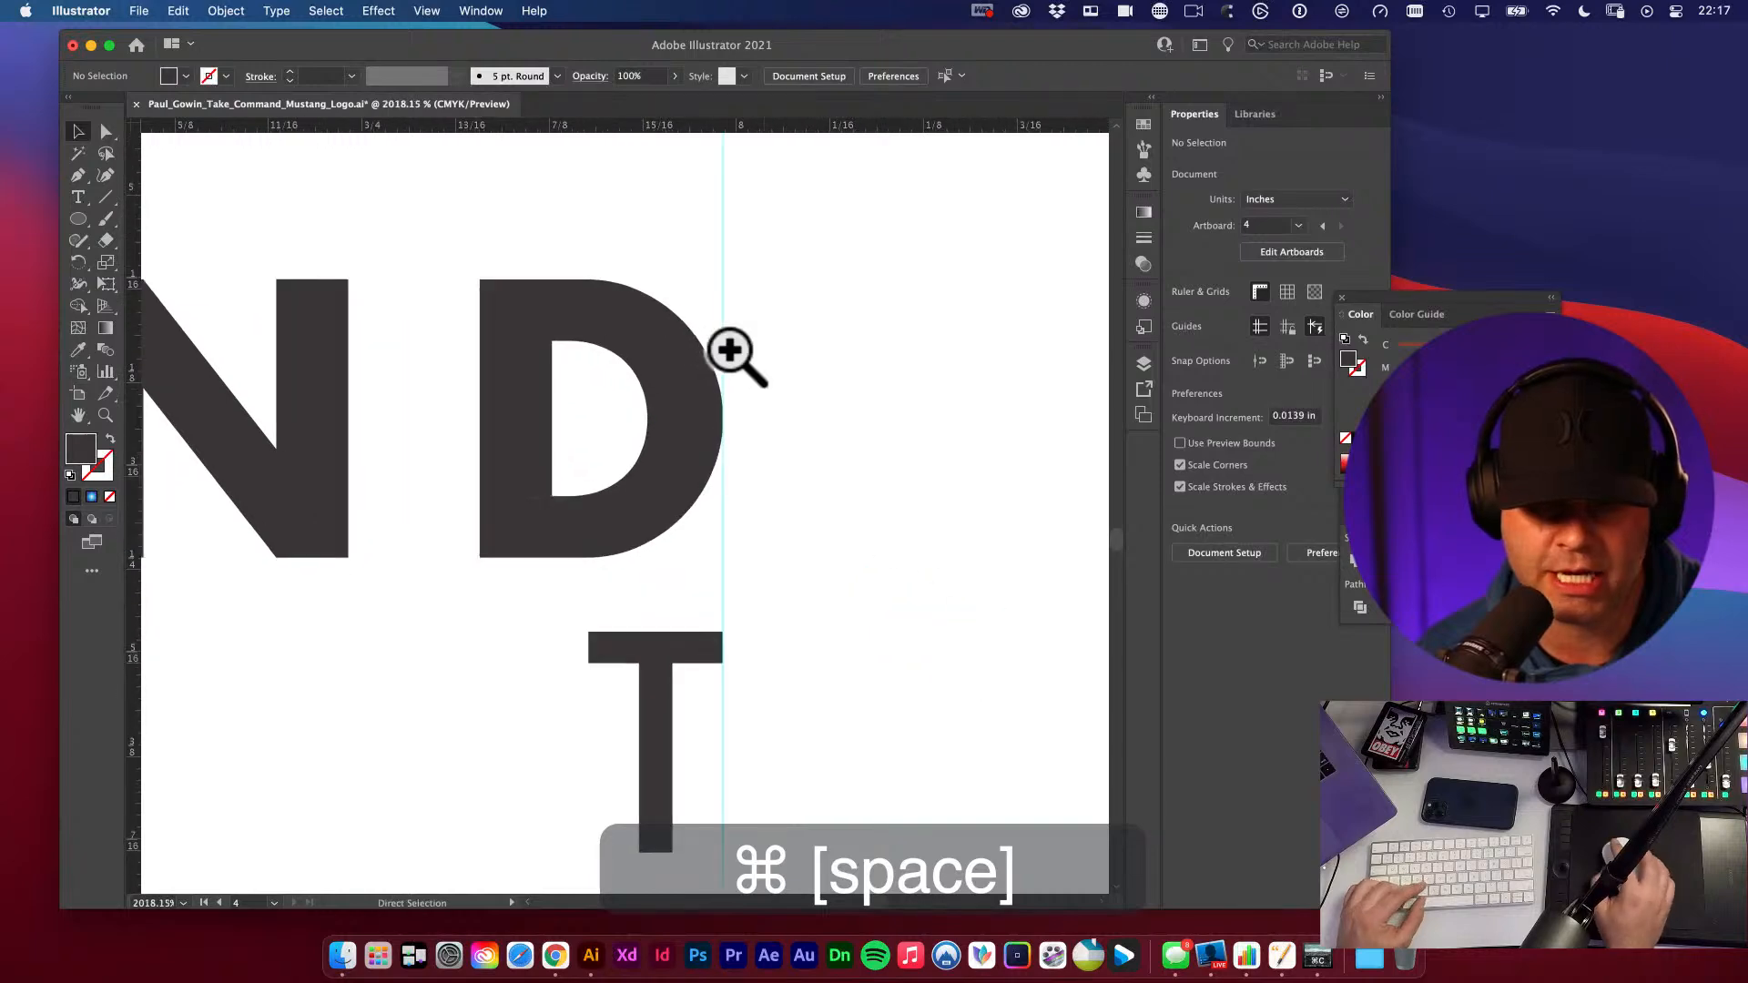
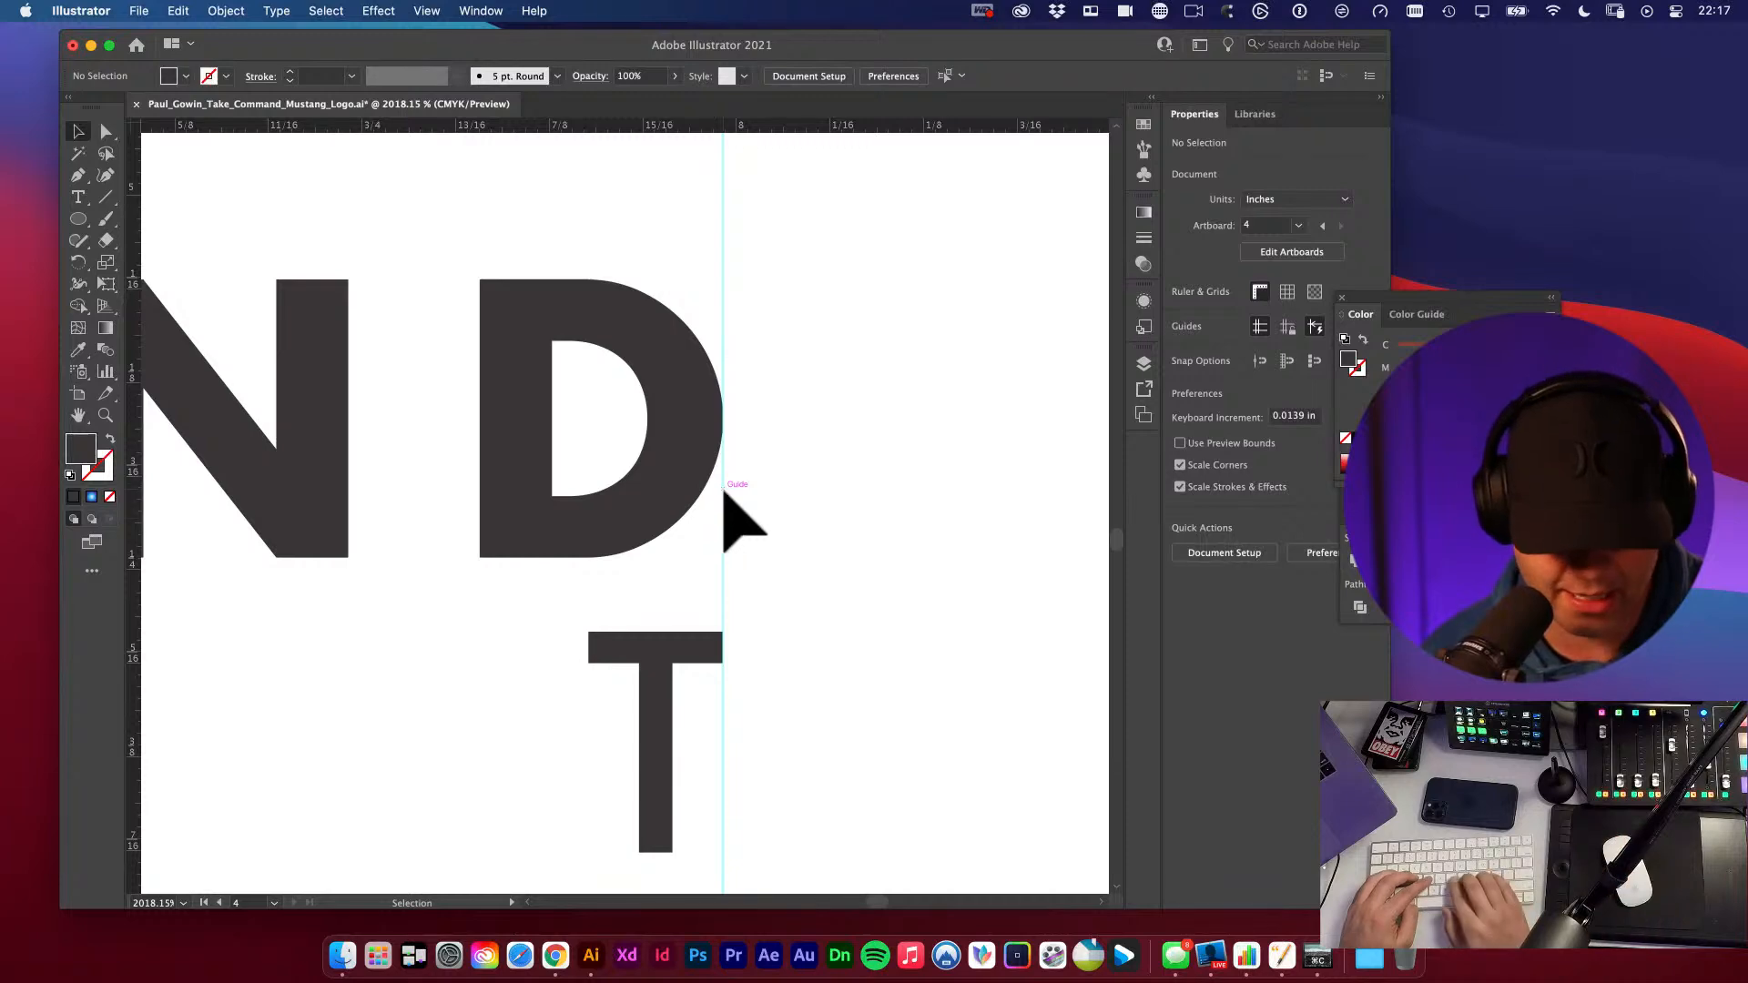
- Hide the guides and examine the two outlined justified lines at a smaller viewing size
key("super+semicolon")
left_click(449, 531, "alt+super")
left_click(447, 531, "alt+super")
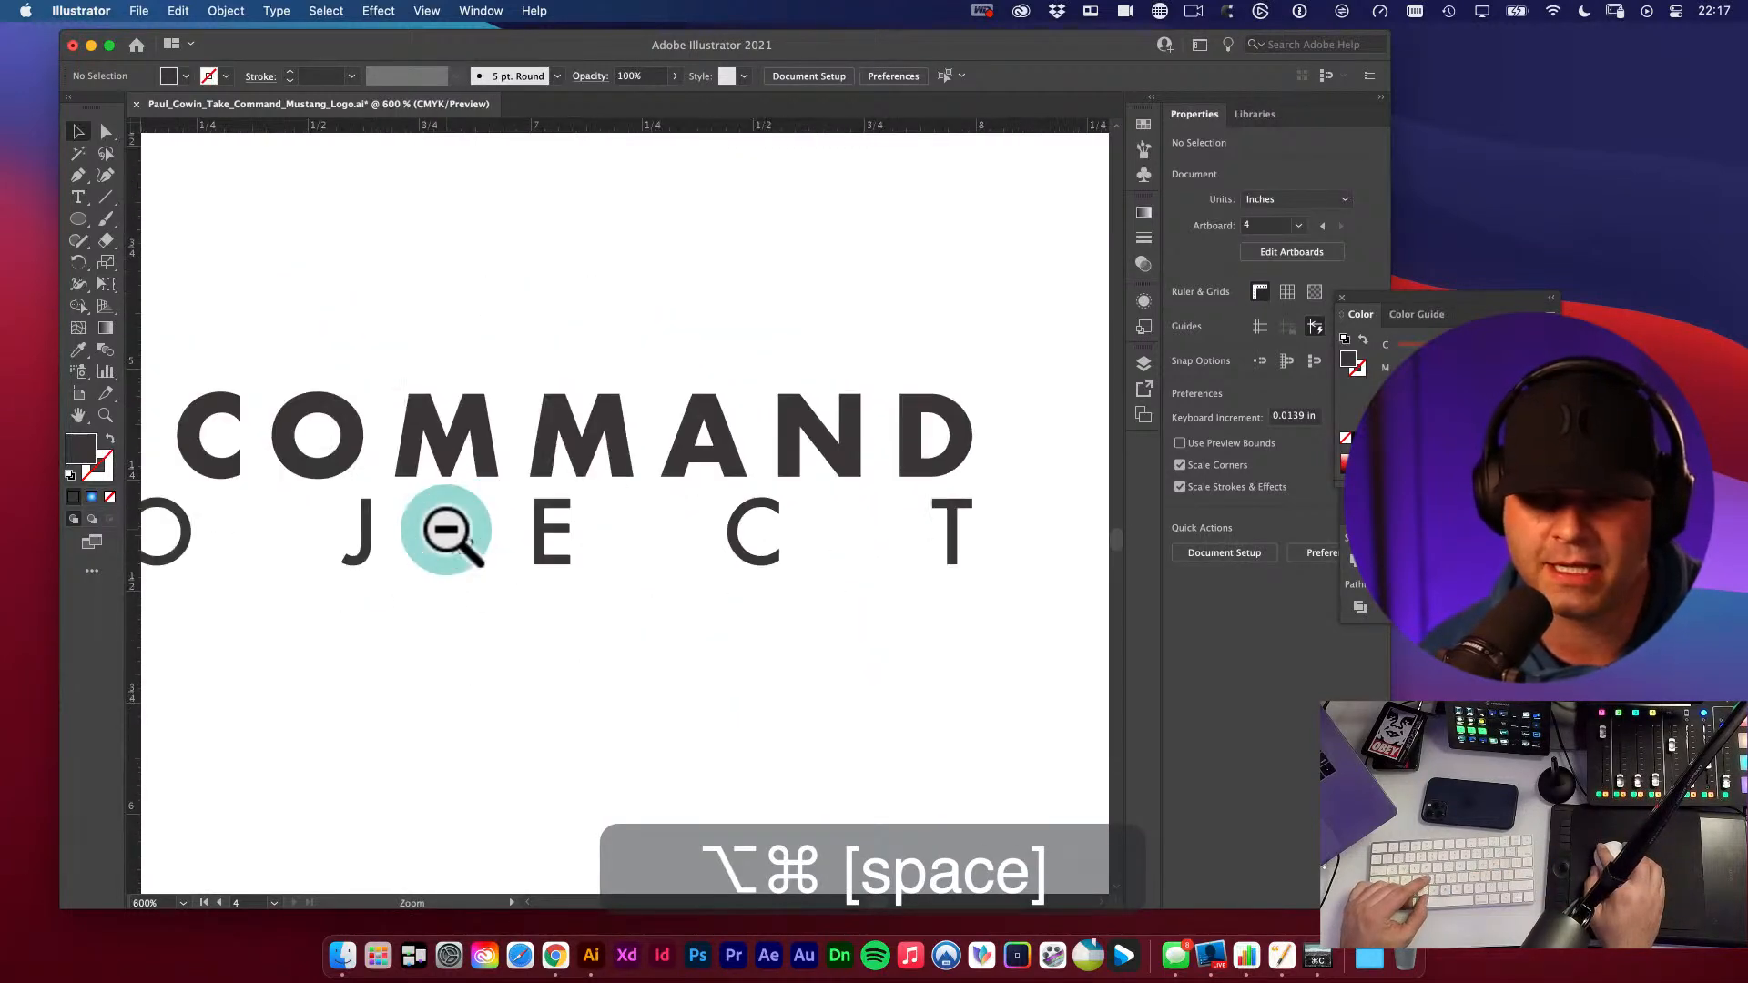
left_click(446, 531, "alt+super")
left_click(447, 531, "alt+super")
left_click(451, 531, "alt+super")
left_click_drag(780, 554, 641, 562)
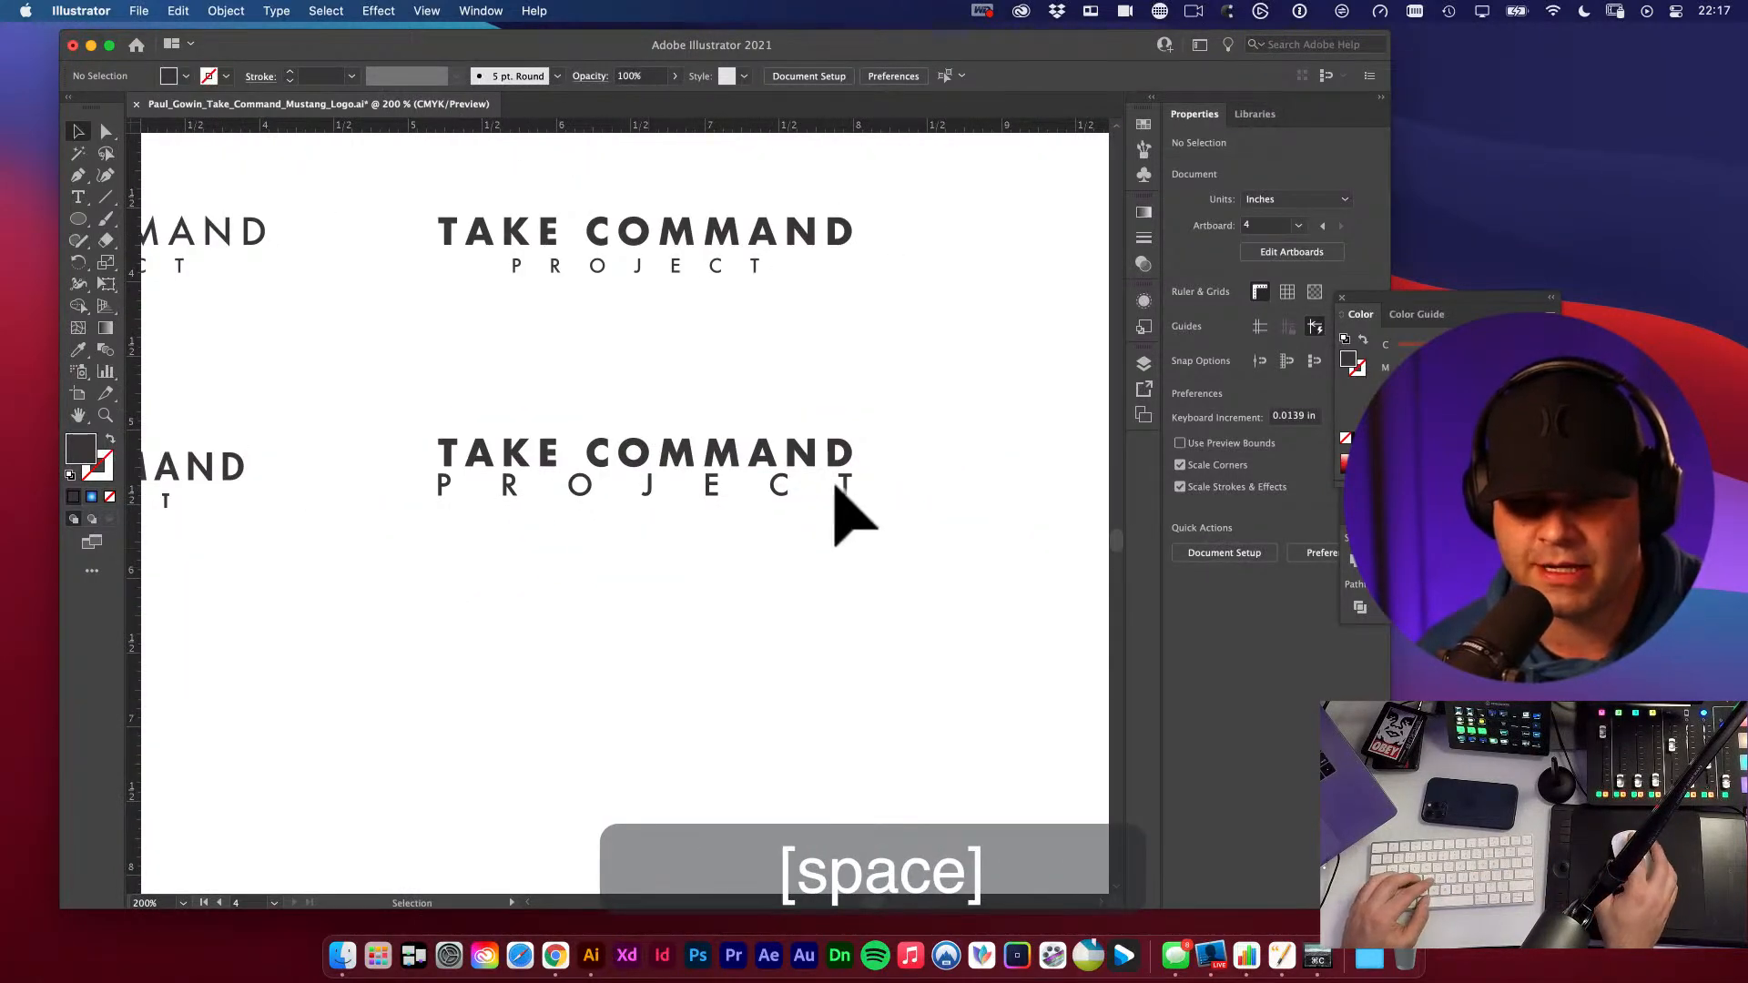
- Scale the outlined TAKE COMMAND line up slightly so the curve of its D overshoots the T of PROJECT
left_click(849, 466)
left_click_drag(831, 487, 971, 647)
key("e")
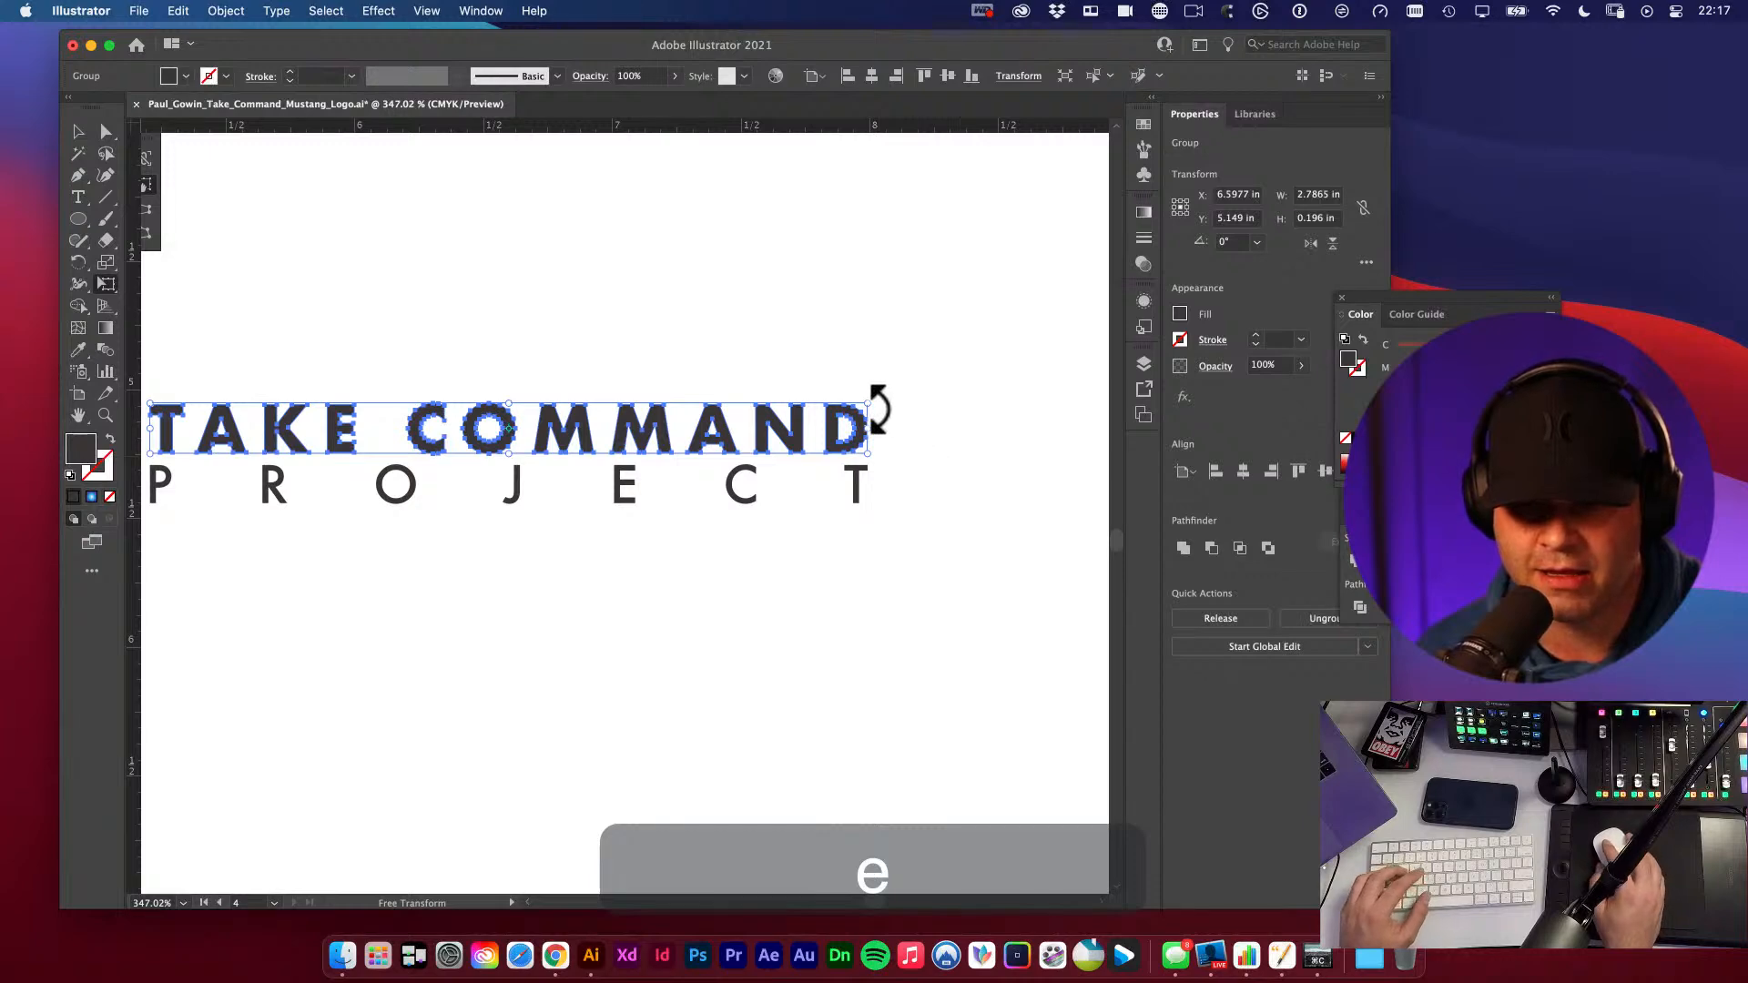
left_click_drag(876, 421, 1097, 742)
key("v")
left_click(939, 471)
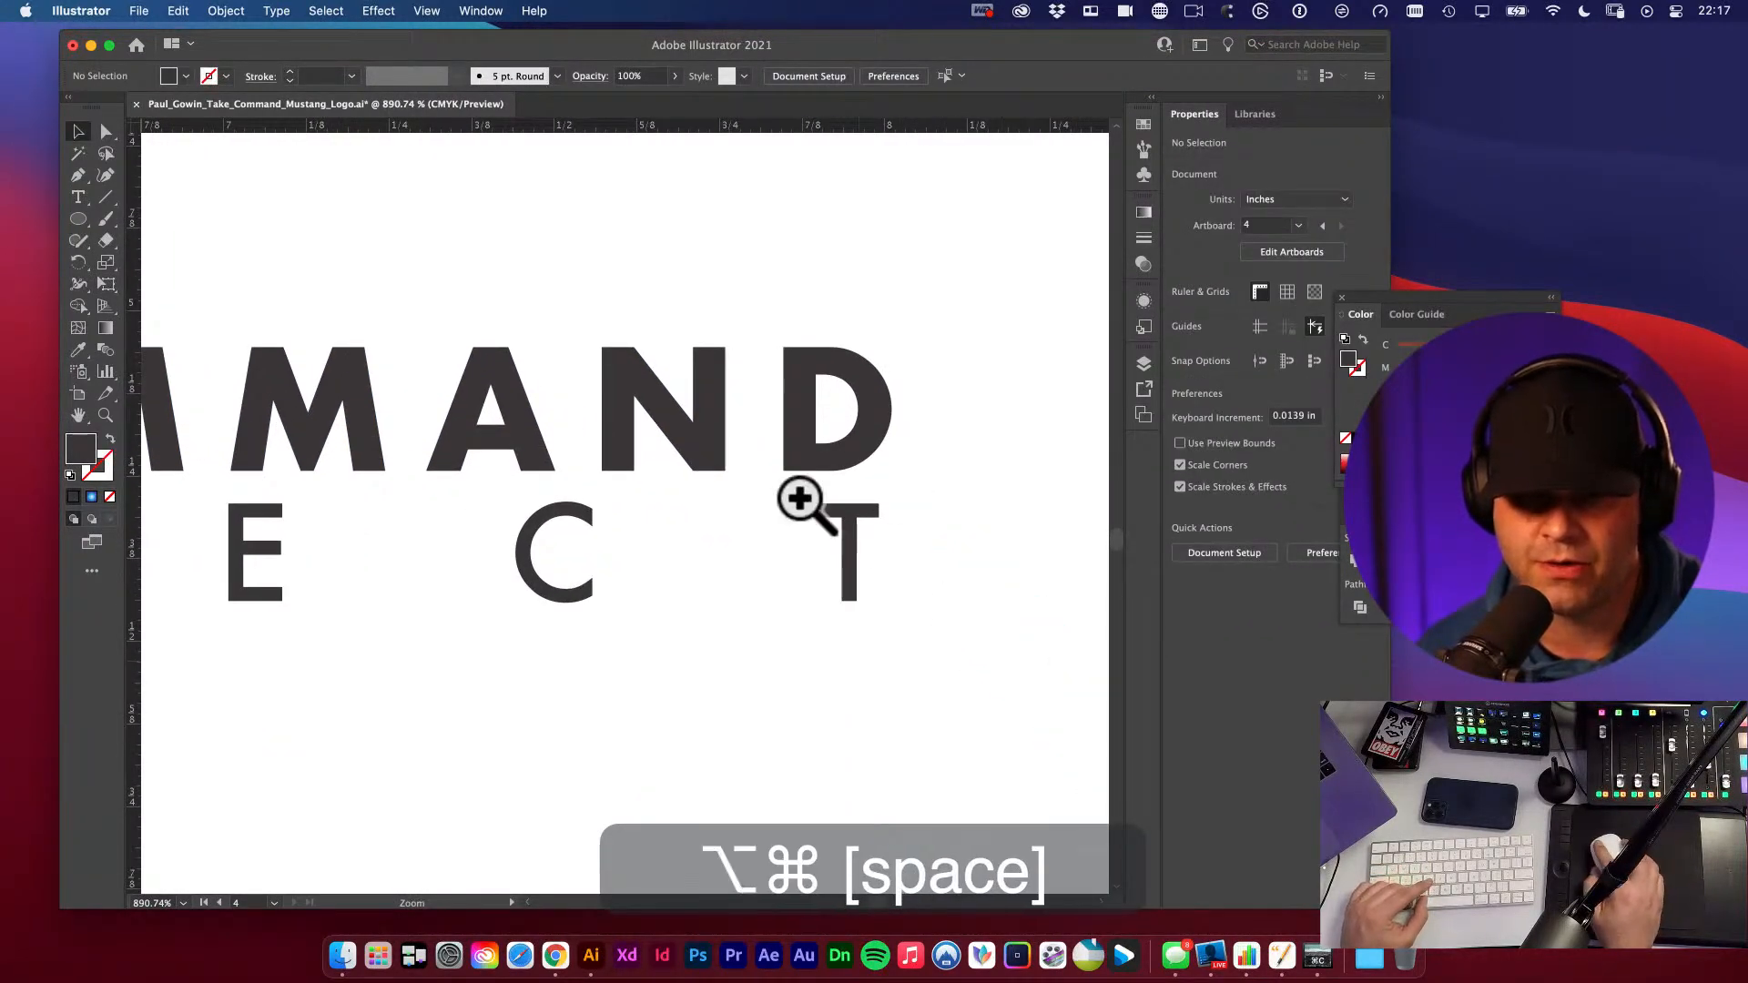
- Check the overshoot of the D against the T at several sizes, including with the guides shown
left_click(804, 512, "alt+super")
left_click(805, 512, "alt+super")
left_click(461, 464, "alt+super")
left_click_drag(369, 537, 726, 519)
left_click(703, 521, "alt+super")
left_click(697, 521, "alt+super")
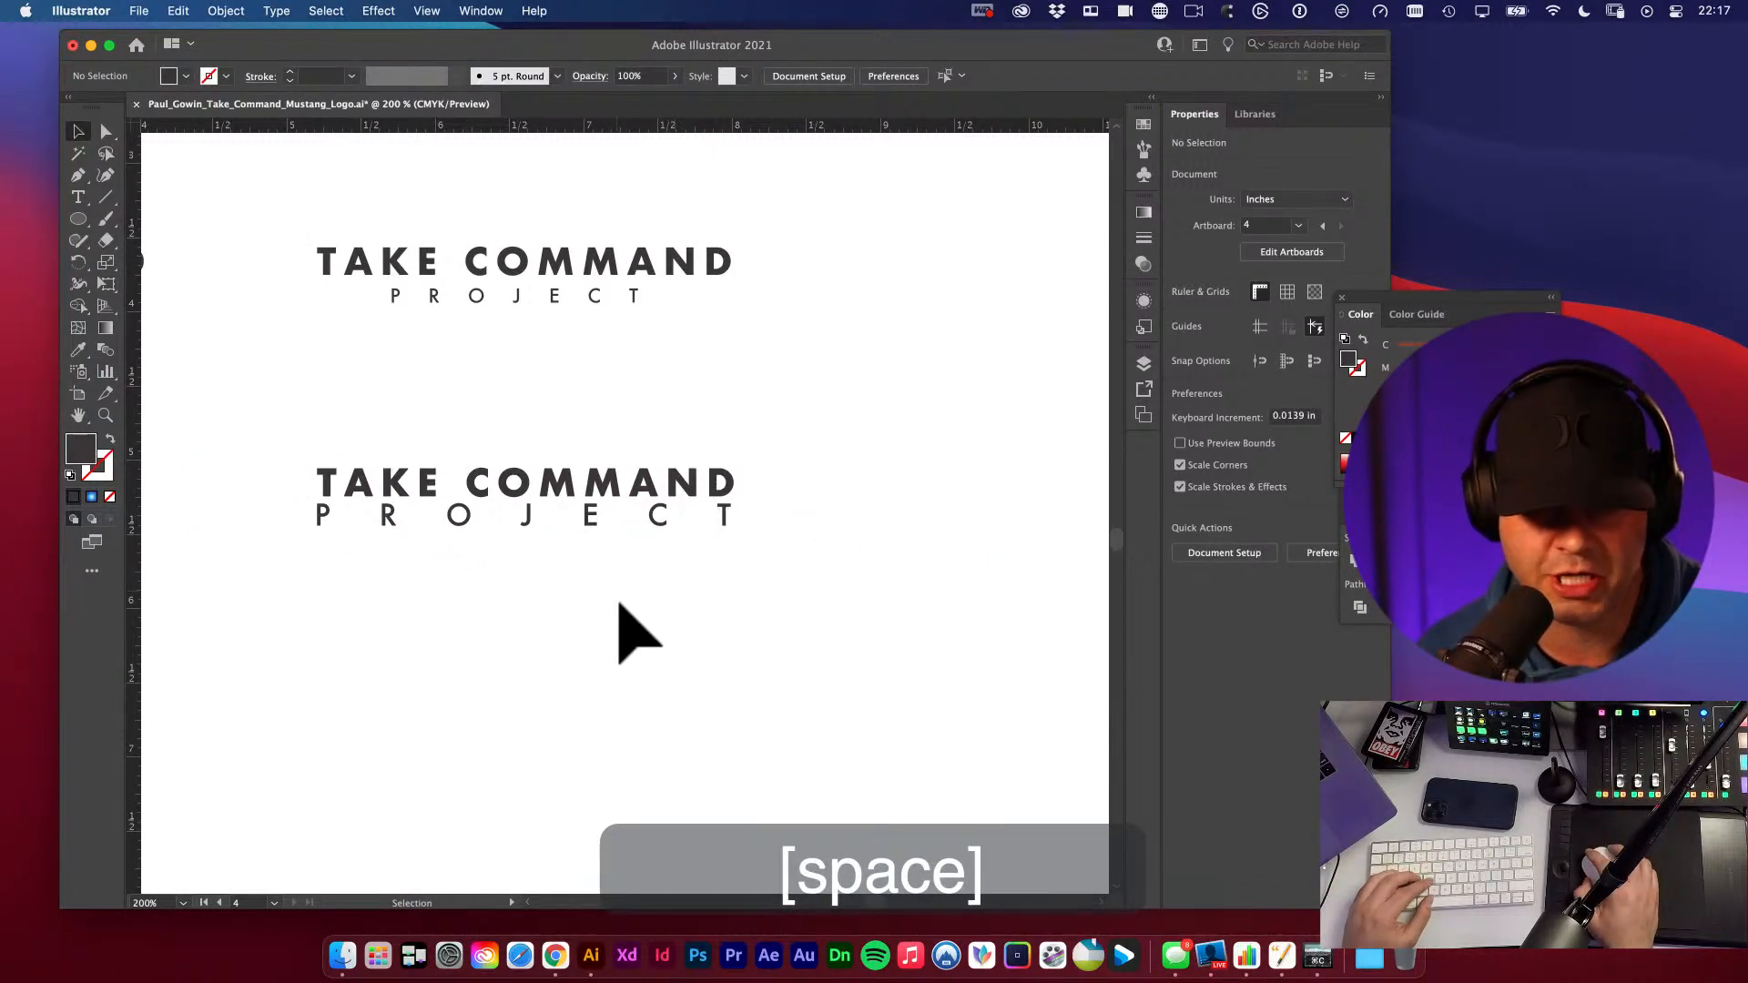
key("super+space")
left_click_drag(724, 492, 1009, 728)
key("super+semicolon")
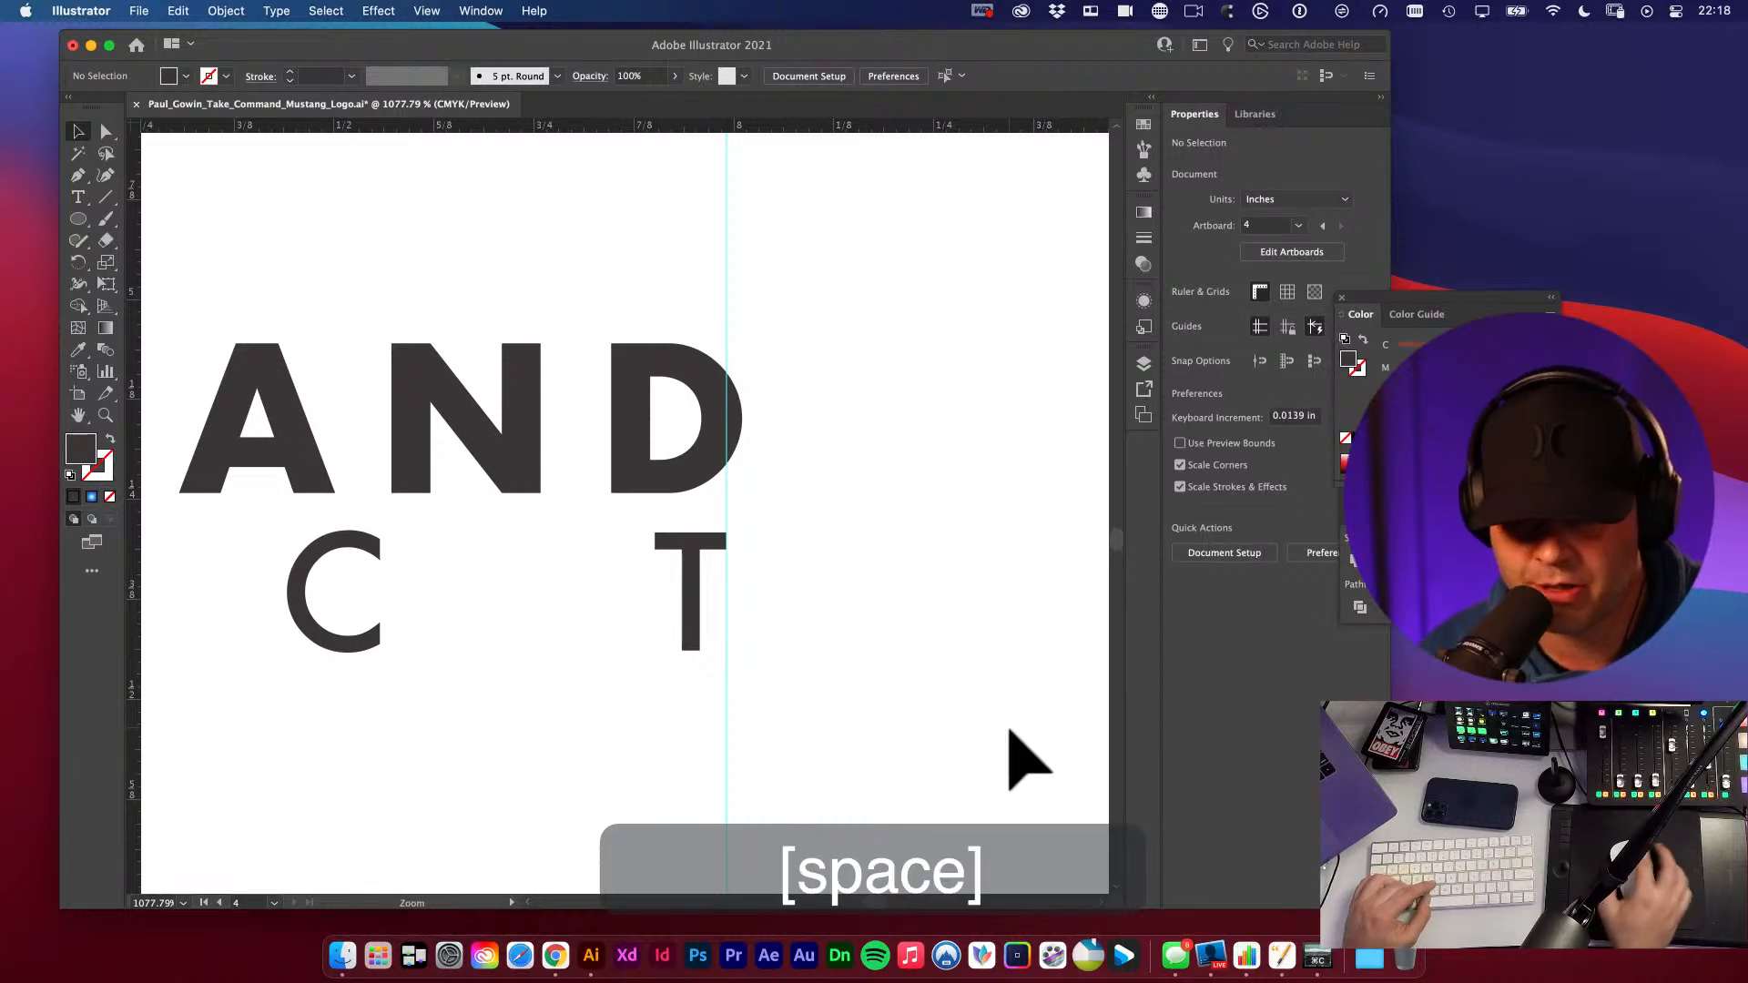
key("super+space")
left_click_drag(812, 527, 946, 626)
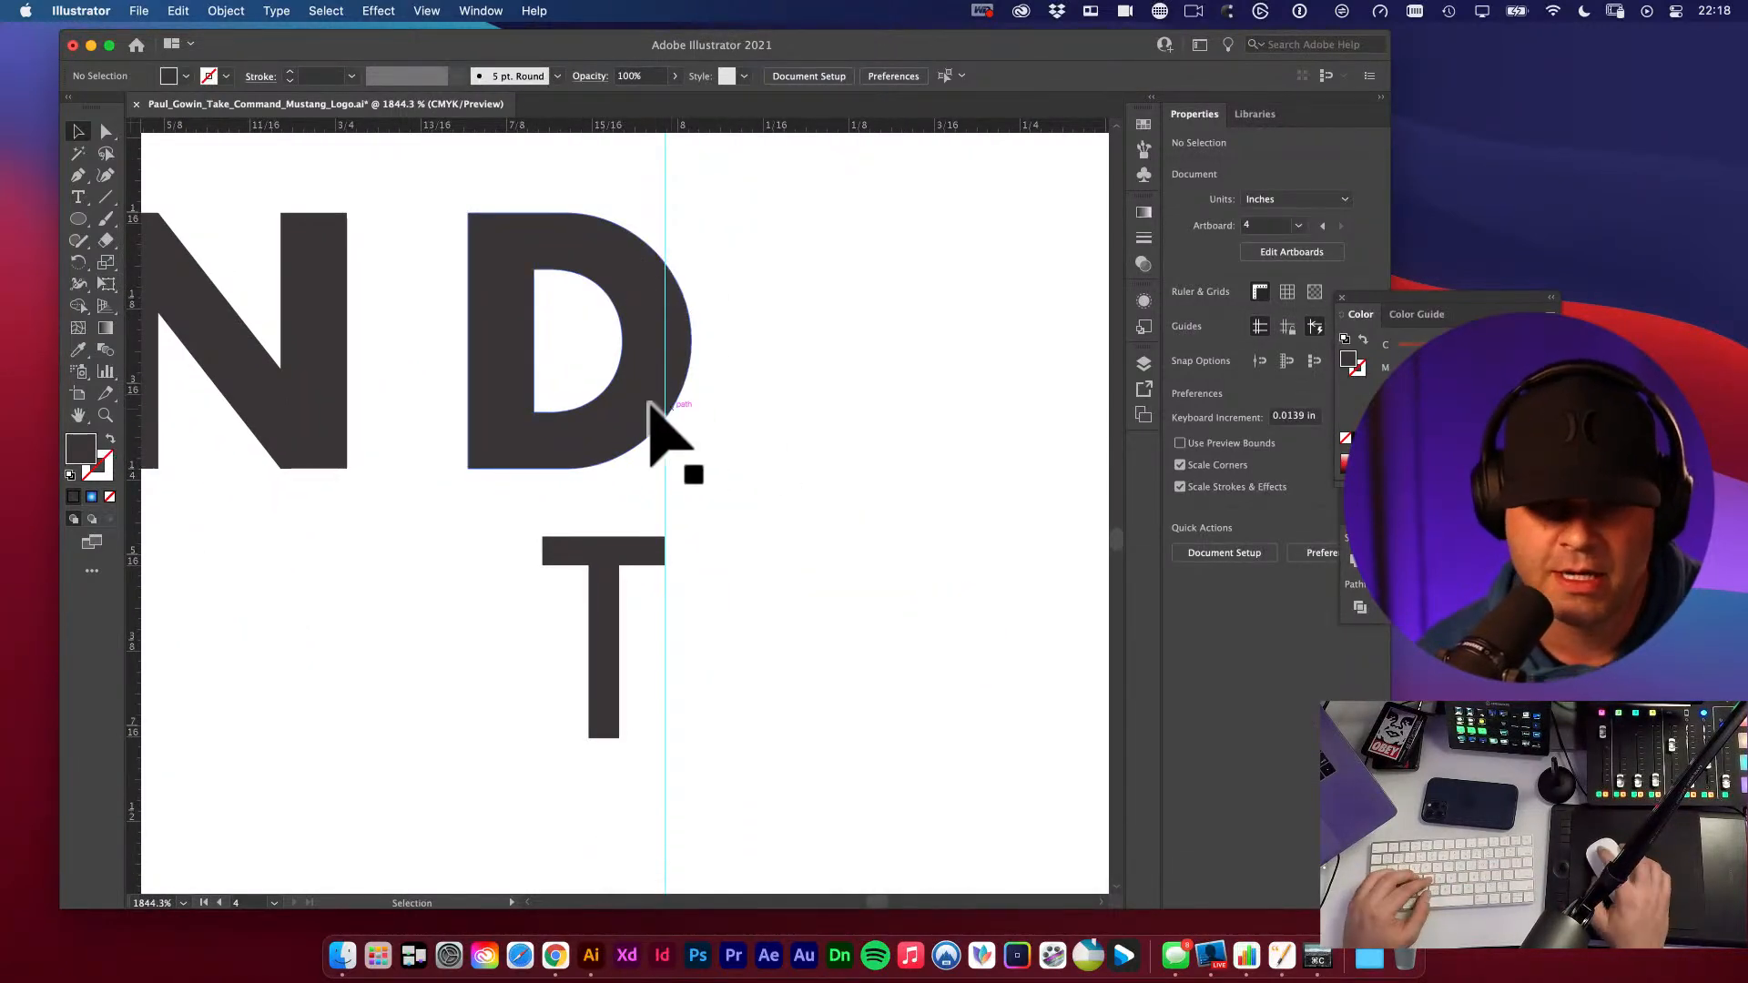
- Scale the outlined TAKE COMMAND line down a touch to about 2.80 in wide, reducing the D's overshoot past the guide
key("e")
left_click(685, 278)
left_click_drag(692, 207, 684, 213)
key("v")
left_click(777, 300)
key("space")
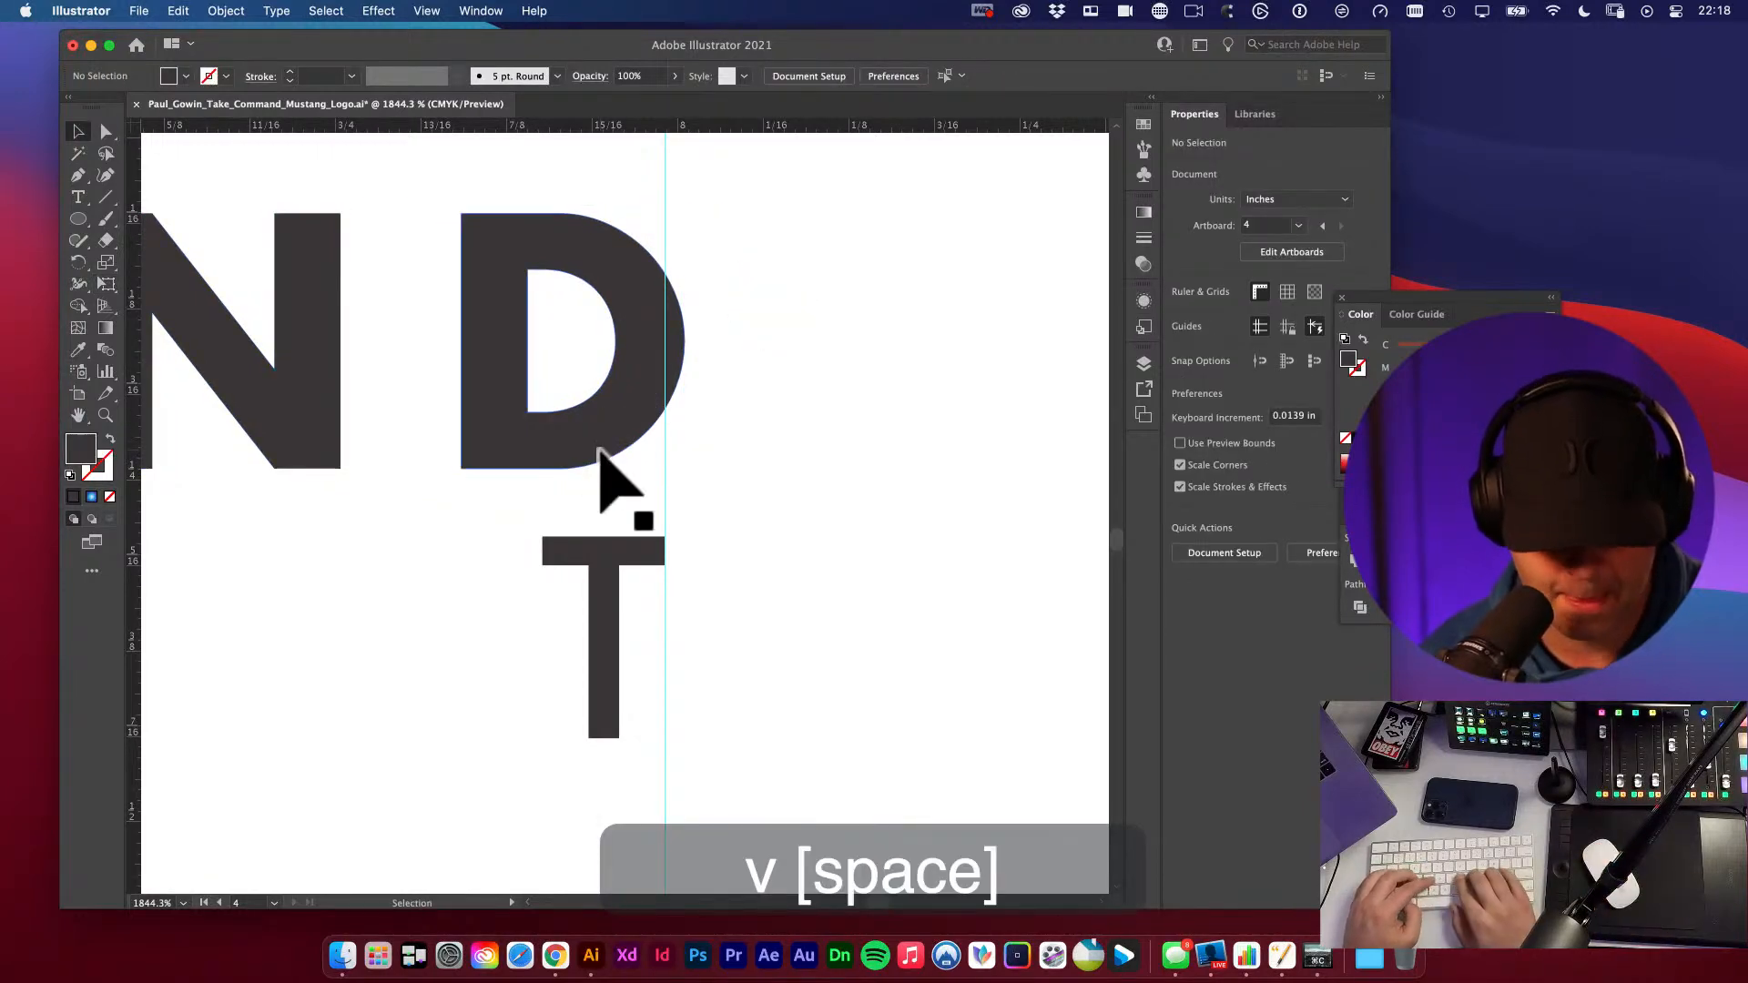
- Hide the guides and review the adjusted justified lockup beside the other wordmarks on the artboard
left_click(594, 453, "alt+super")
left_click(570, 543, "alt+super")
left_click(560, 594, "alt+super")
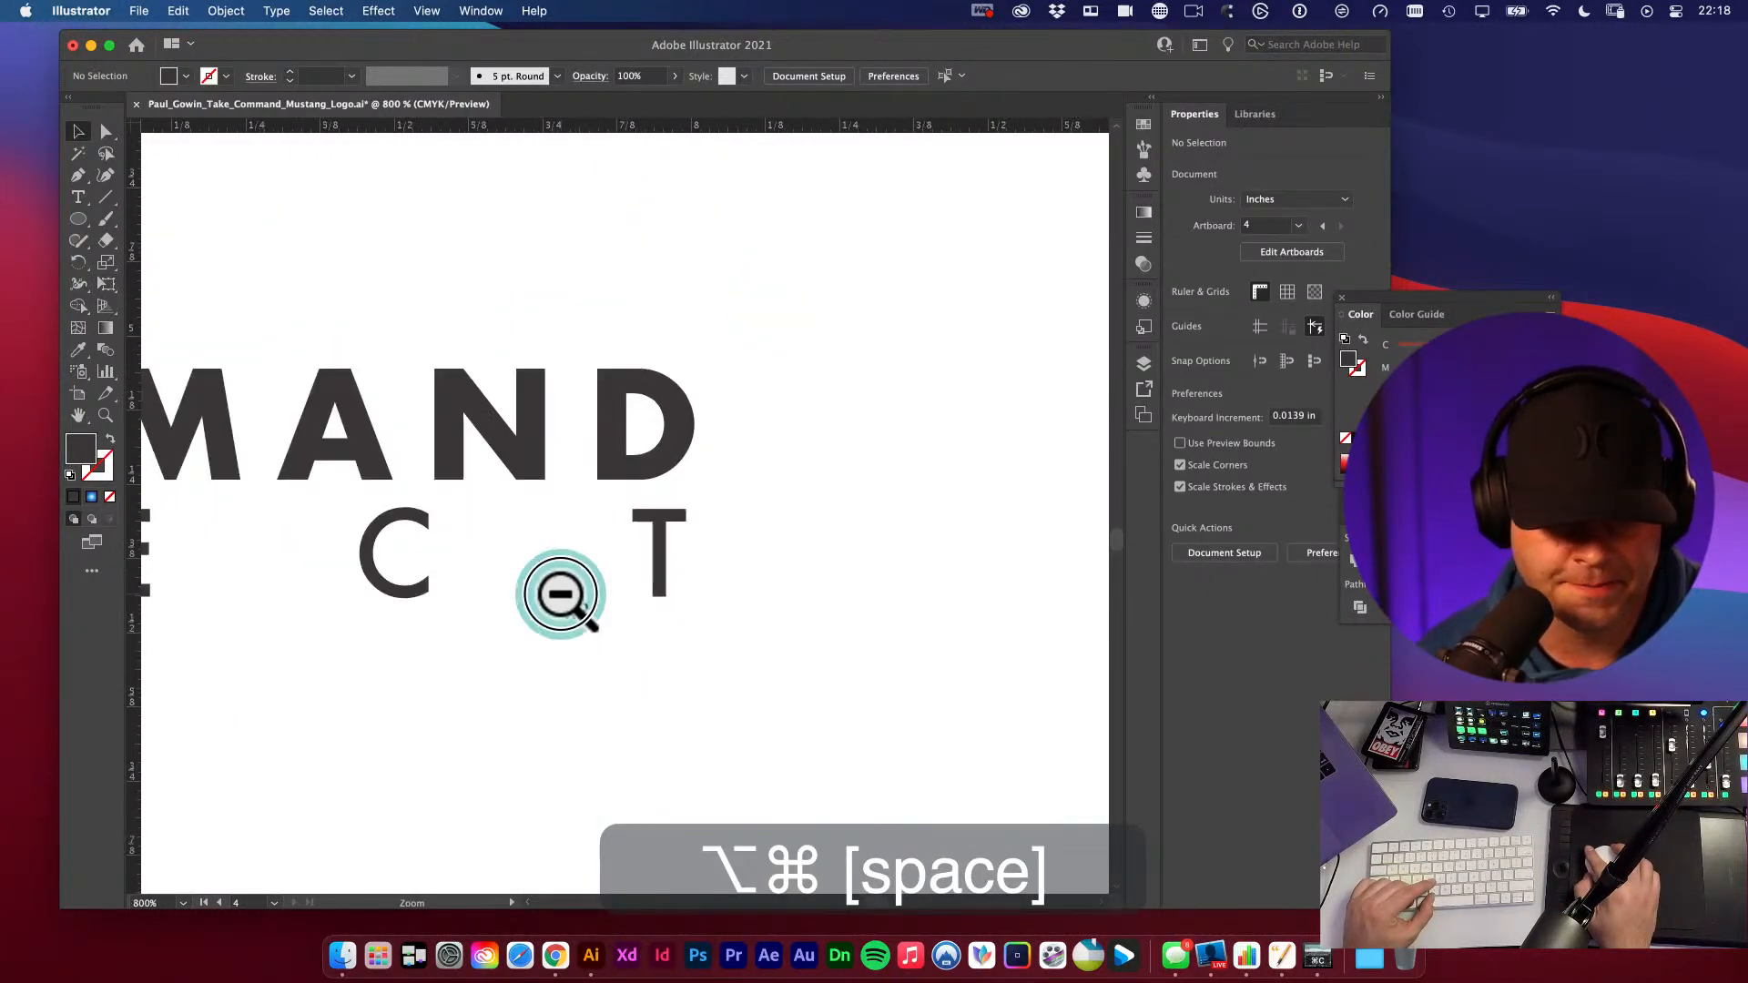
left_click(560, 593, "alt+super")
left_click(561, 594, "alt+super")
left_click(565, 590, "alt+super")
left_click(569, 585, "alt+super")
left_click_drag(590, 441, 745, 512)
left_click(597, 495, "alt+super")
left_click(597, 495, "alt+super")
key("v")
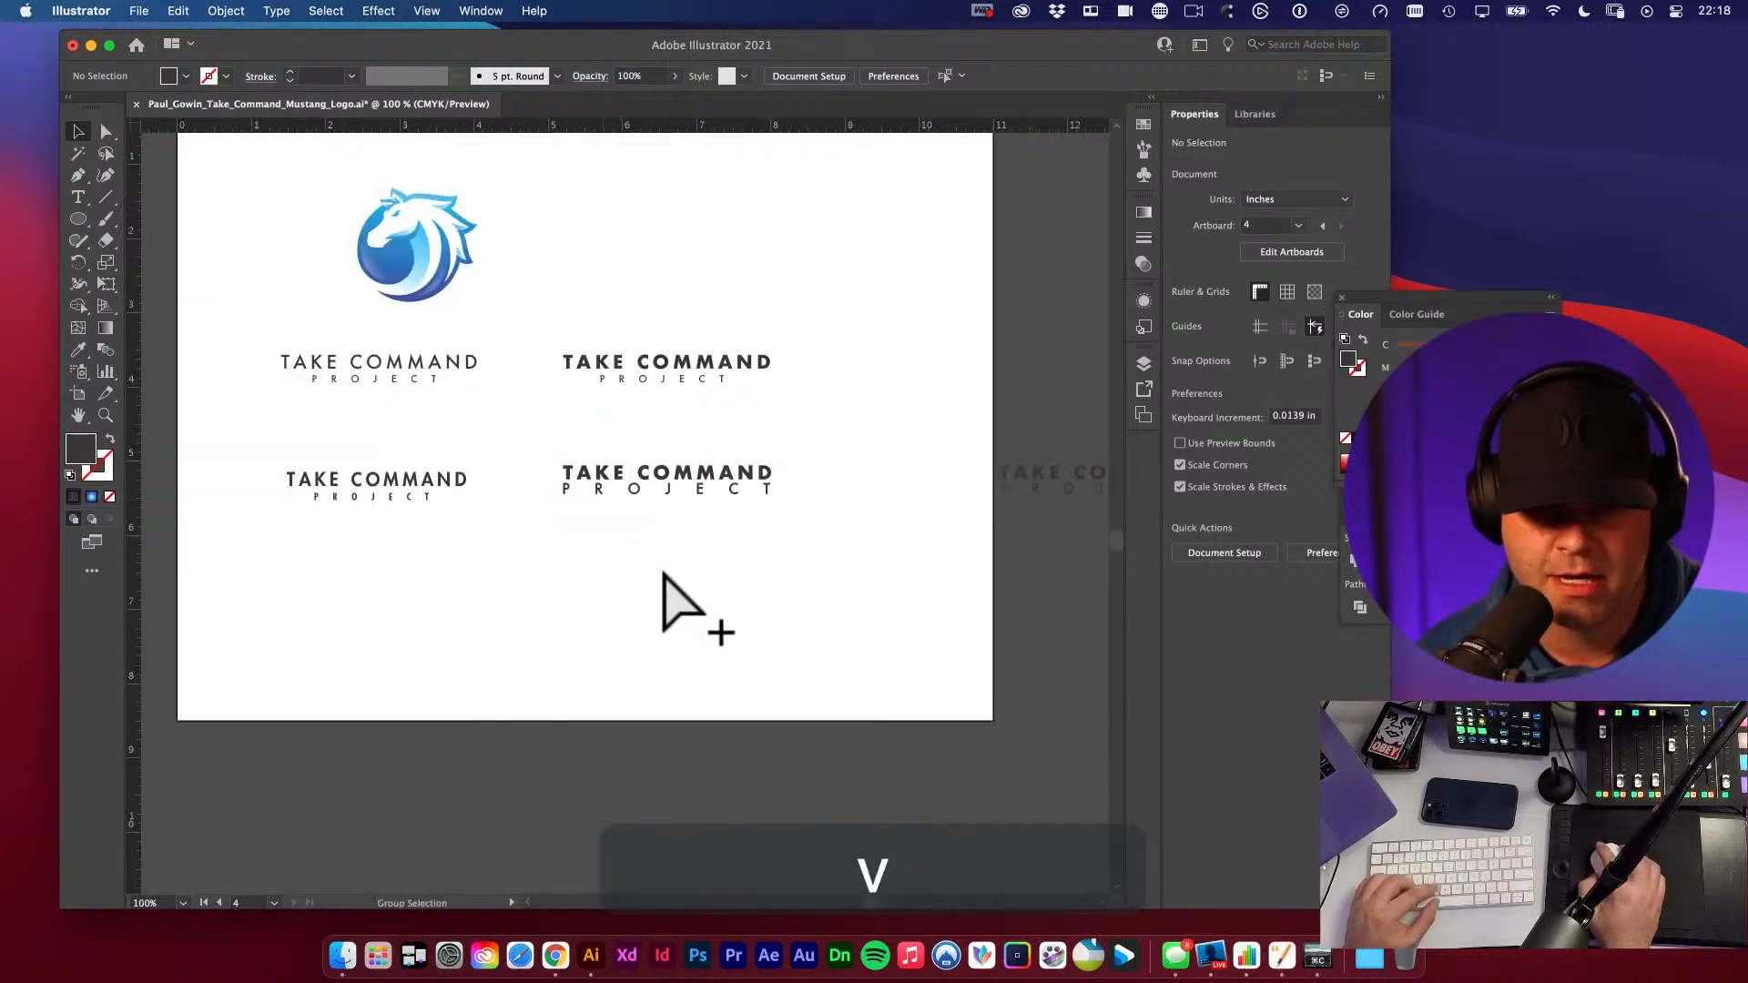
- Group the outlined TAKE COMMAND and PROJECT lines and move the group down to about X 6.70 in, Y 6.97 in
left_click_drag(549, 444, 895, 583)
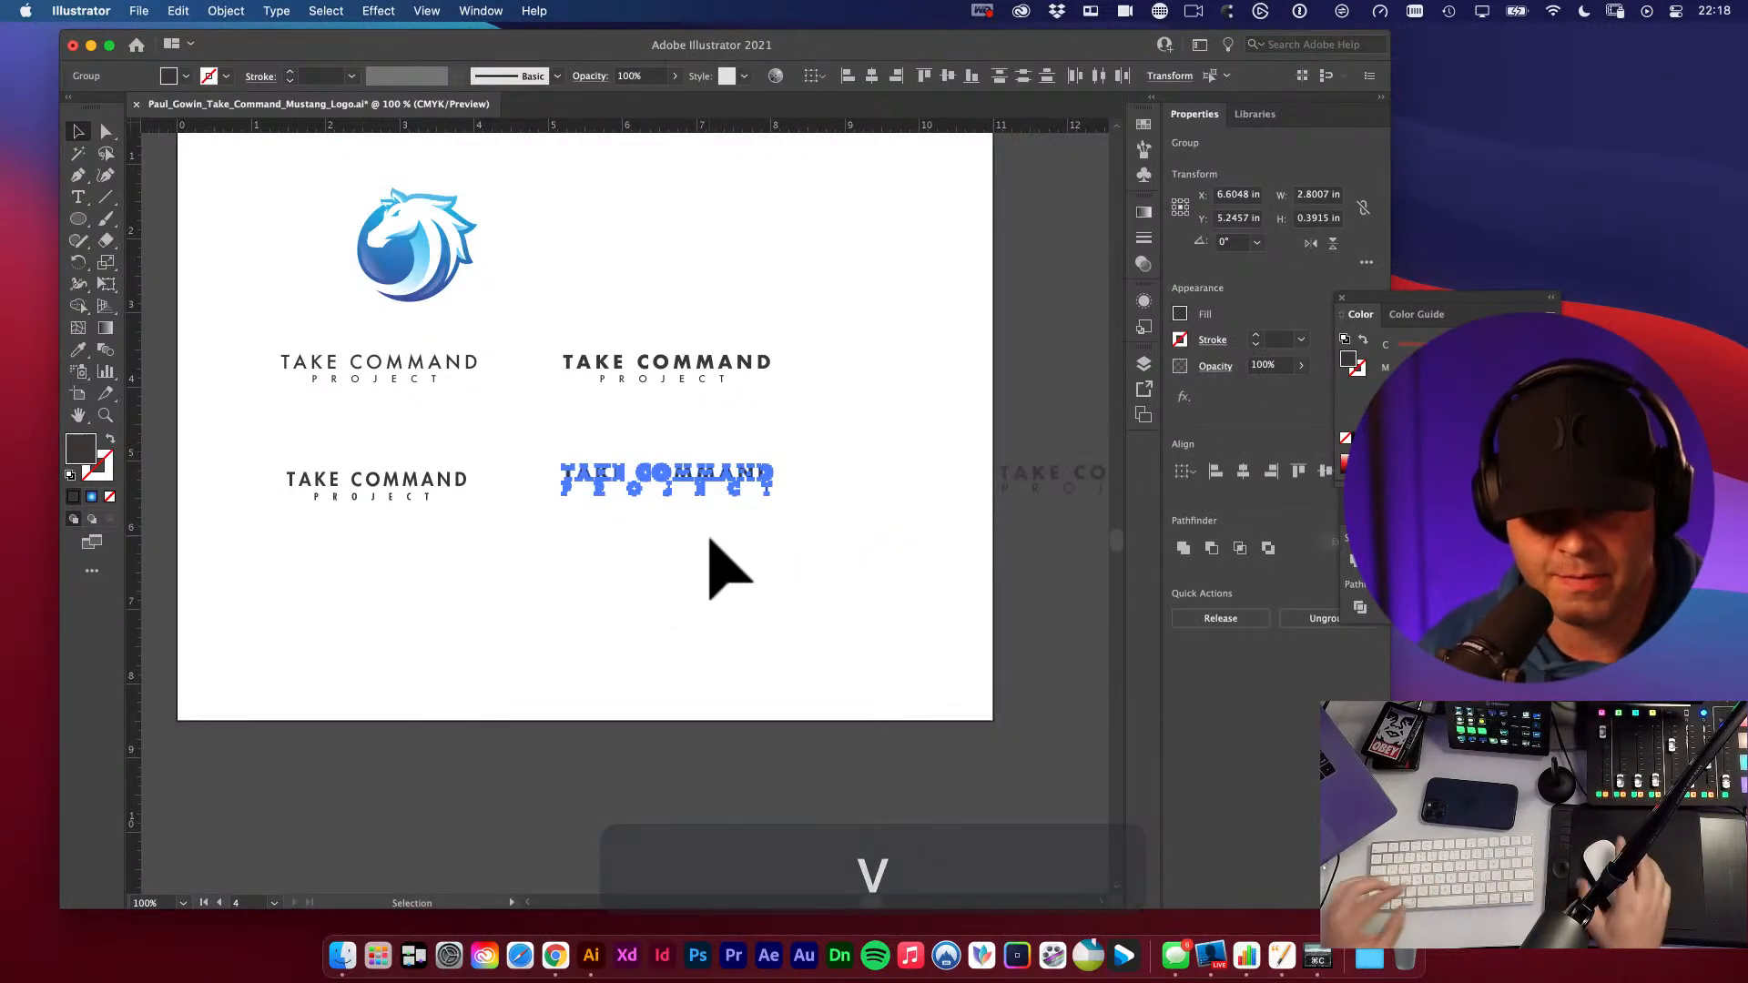
key("super+g")
left_click(678, 532)
left_click_drag(689, 472, 732, 491)
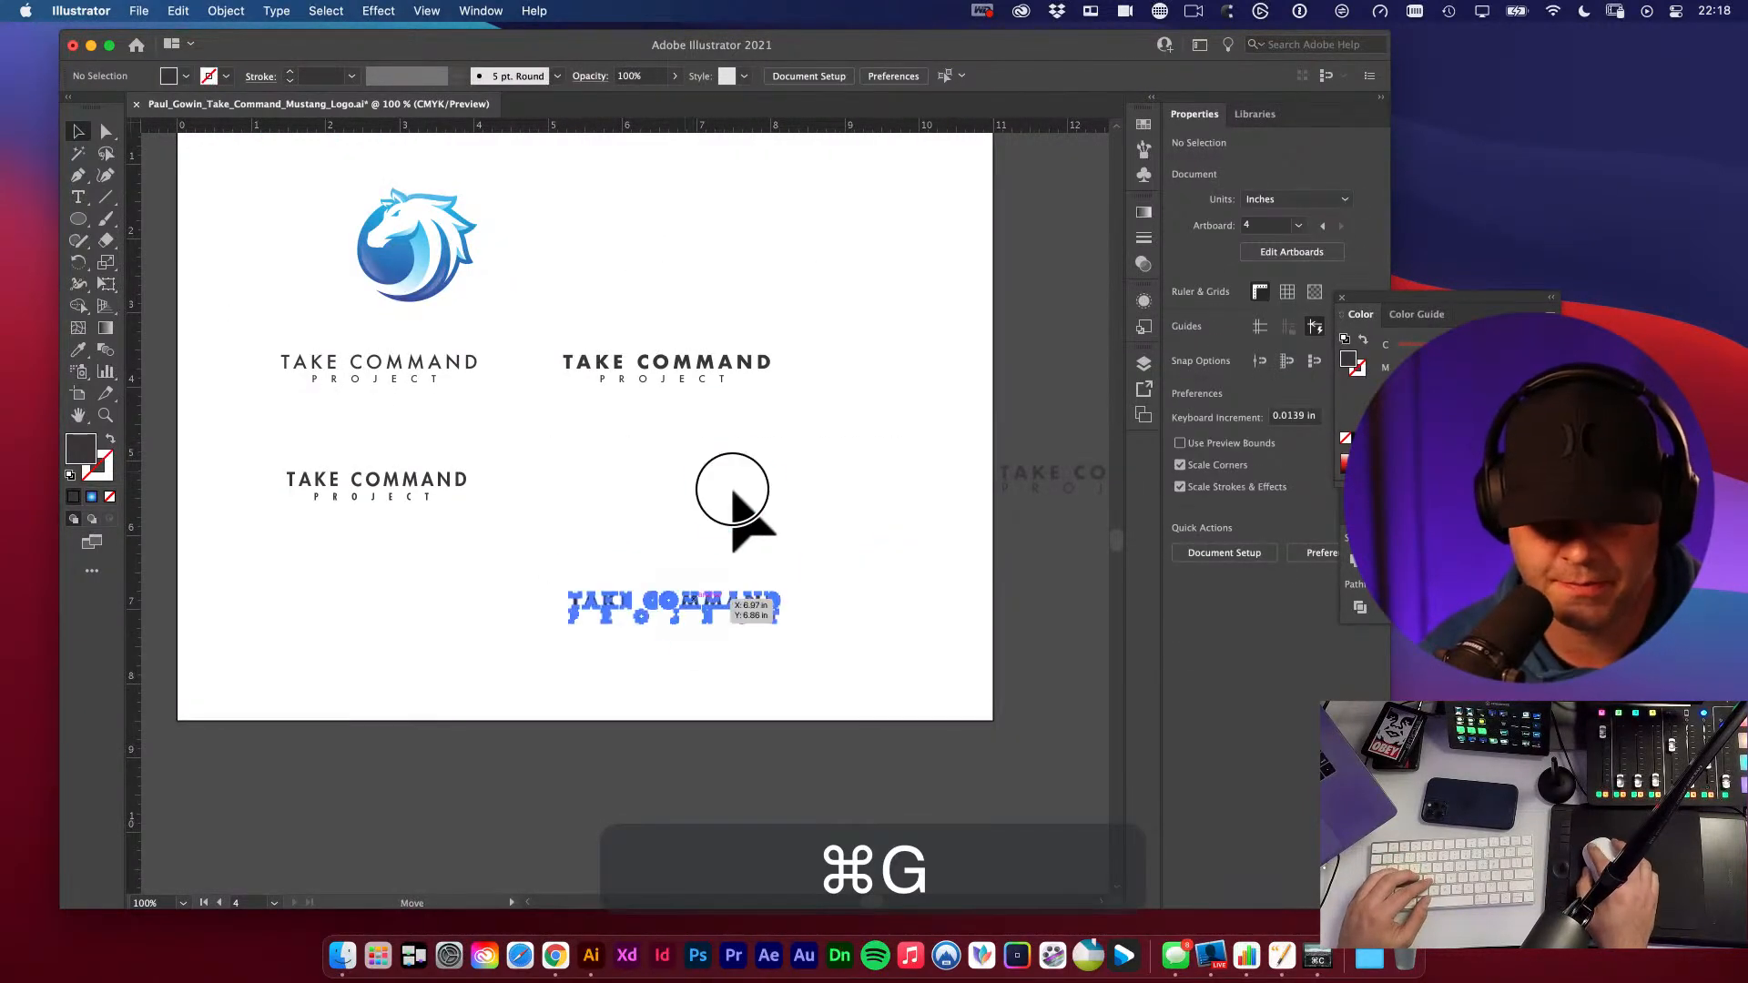
left_click(732, 492)
- Widen the live PROJECT line under the upper bold TAKE COMMAND to about 2.28 in, keeping it centred, and deselect it
key("v")
left_click_drag(616, 437, 829, 512)
key("v")
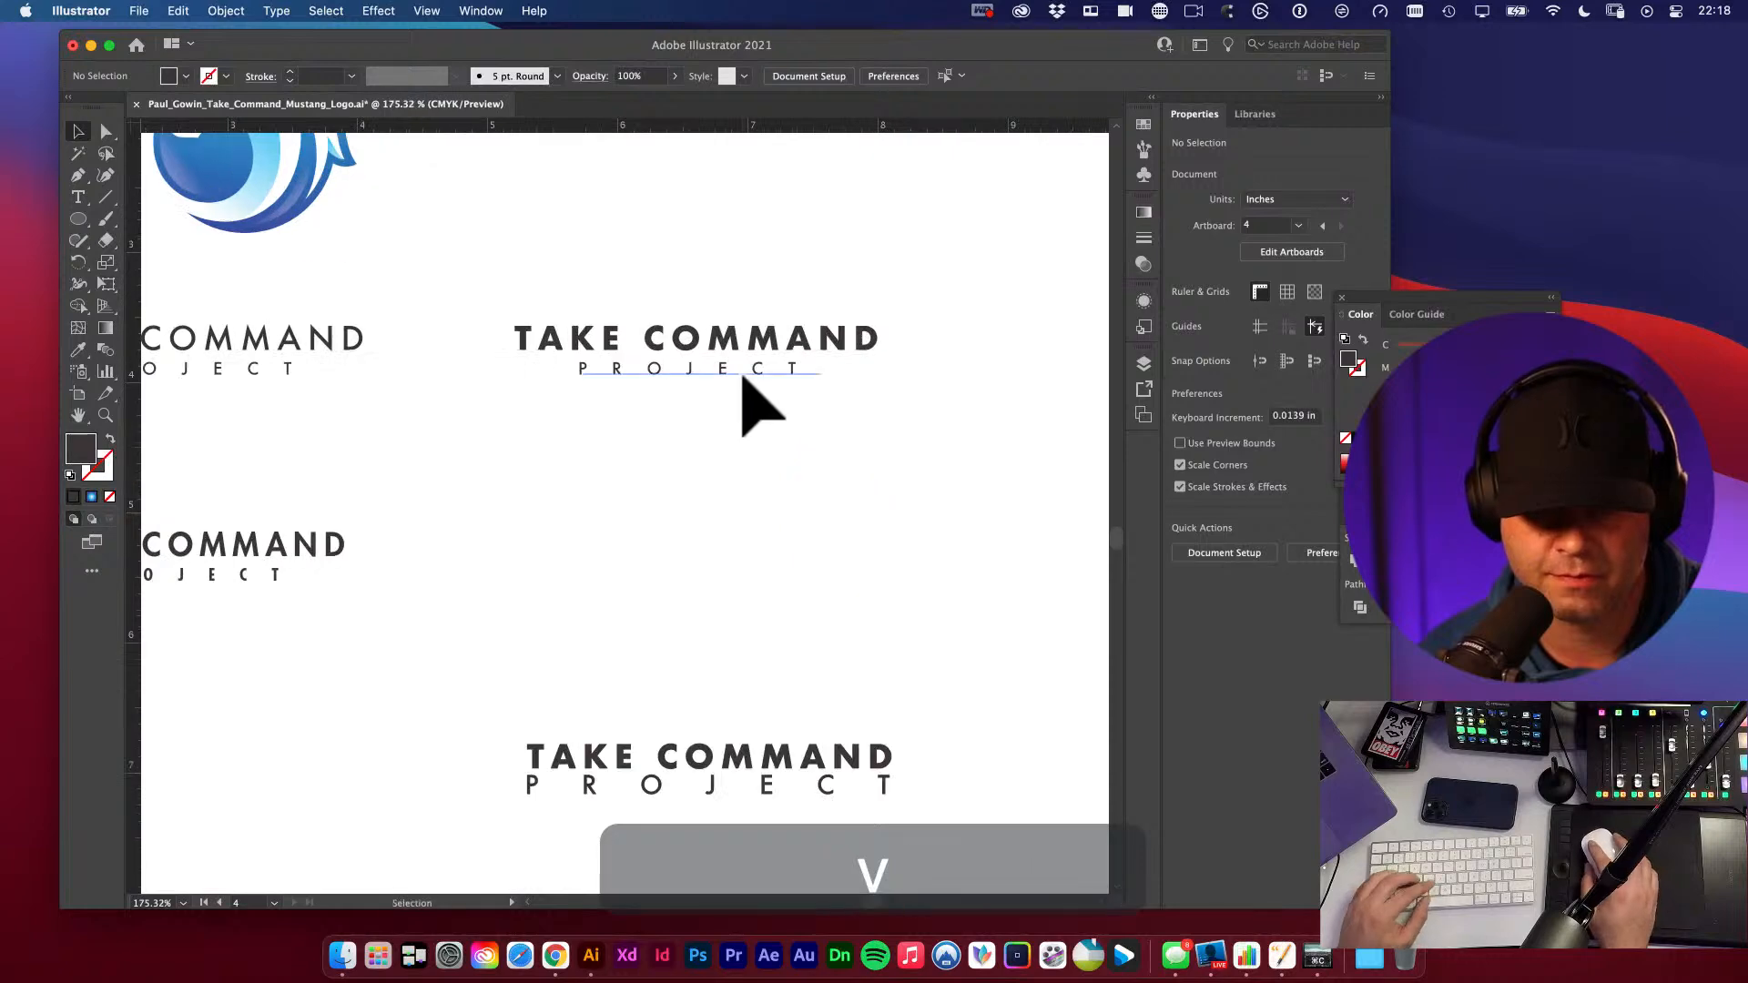
left_click(743, 375)
key("e")
key("a")
left_click(761, 368)
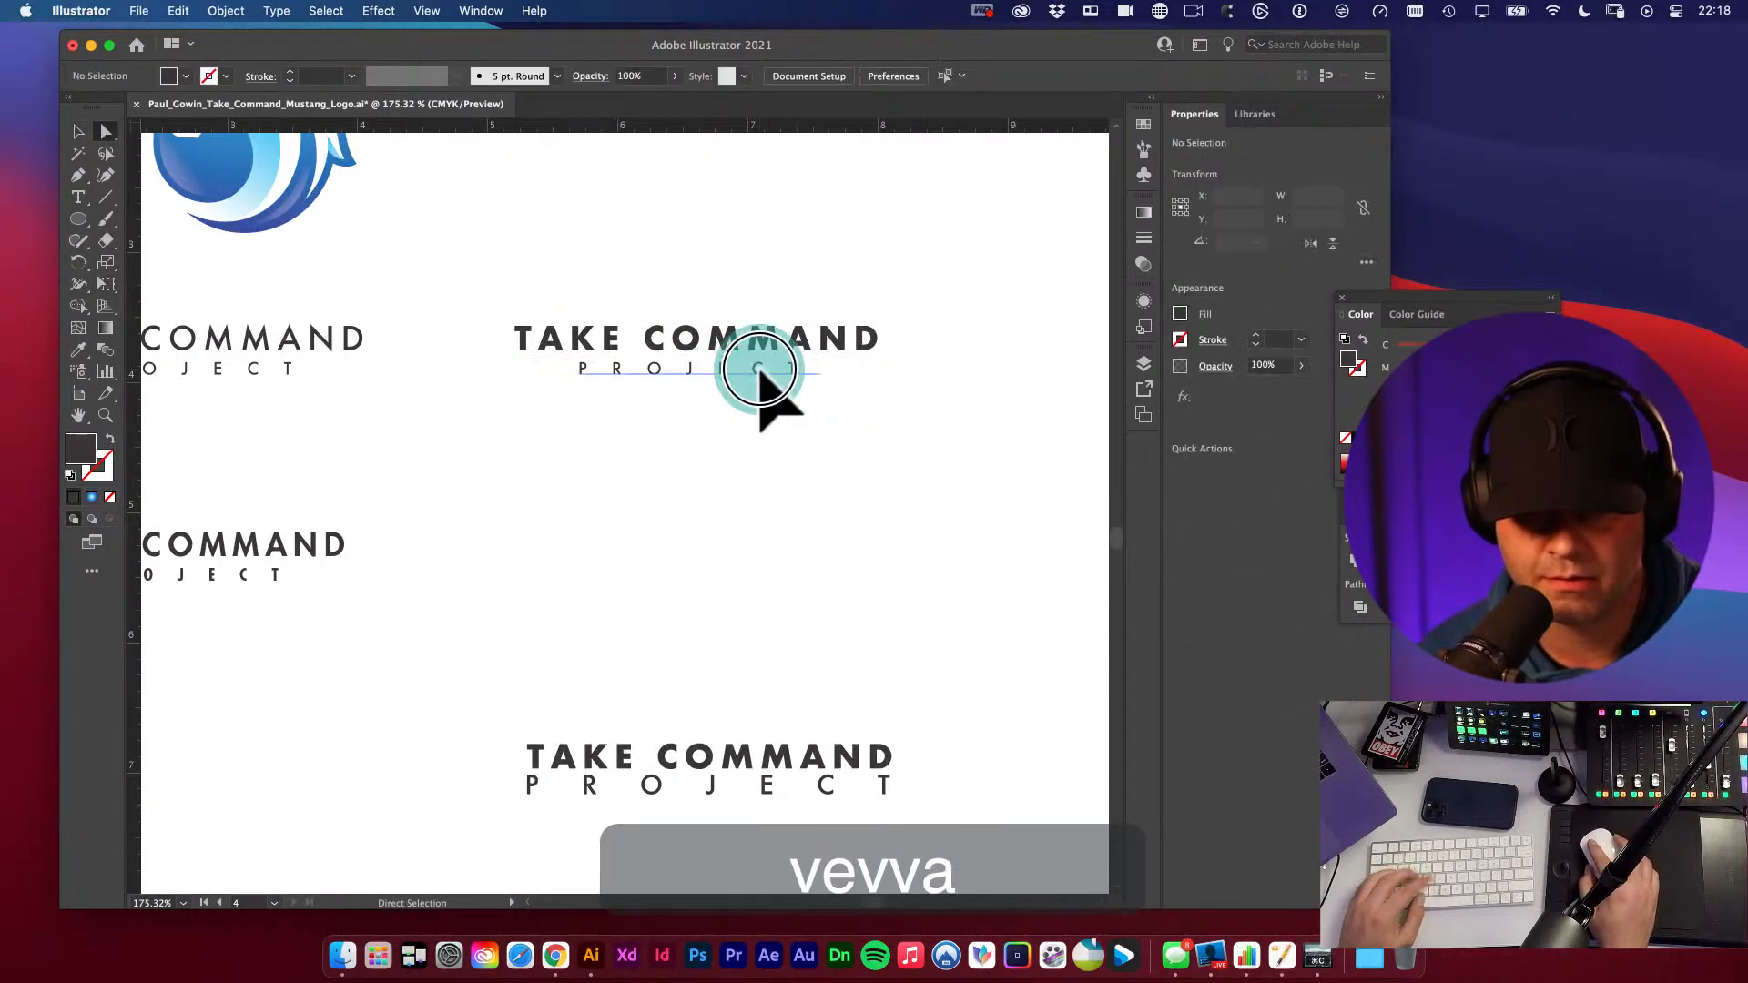
key("e")
left_click_drag(805, 388, 847, 394)
key("v")
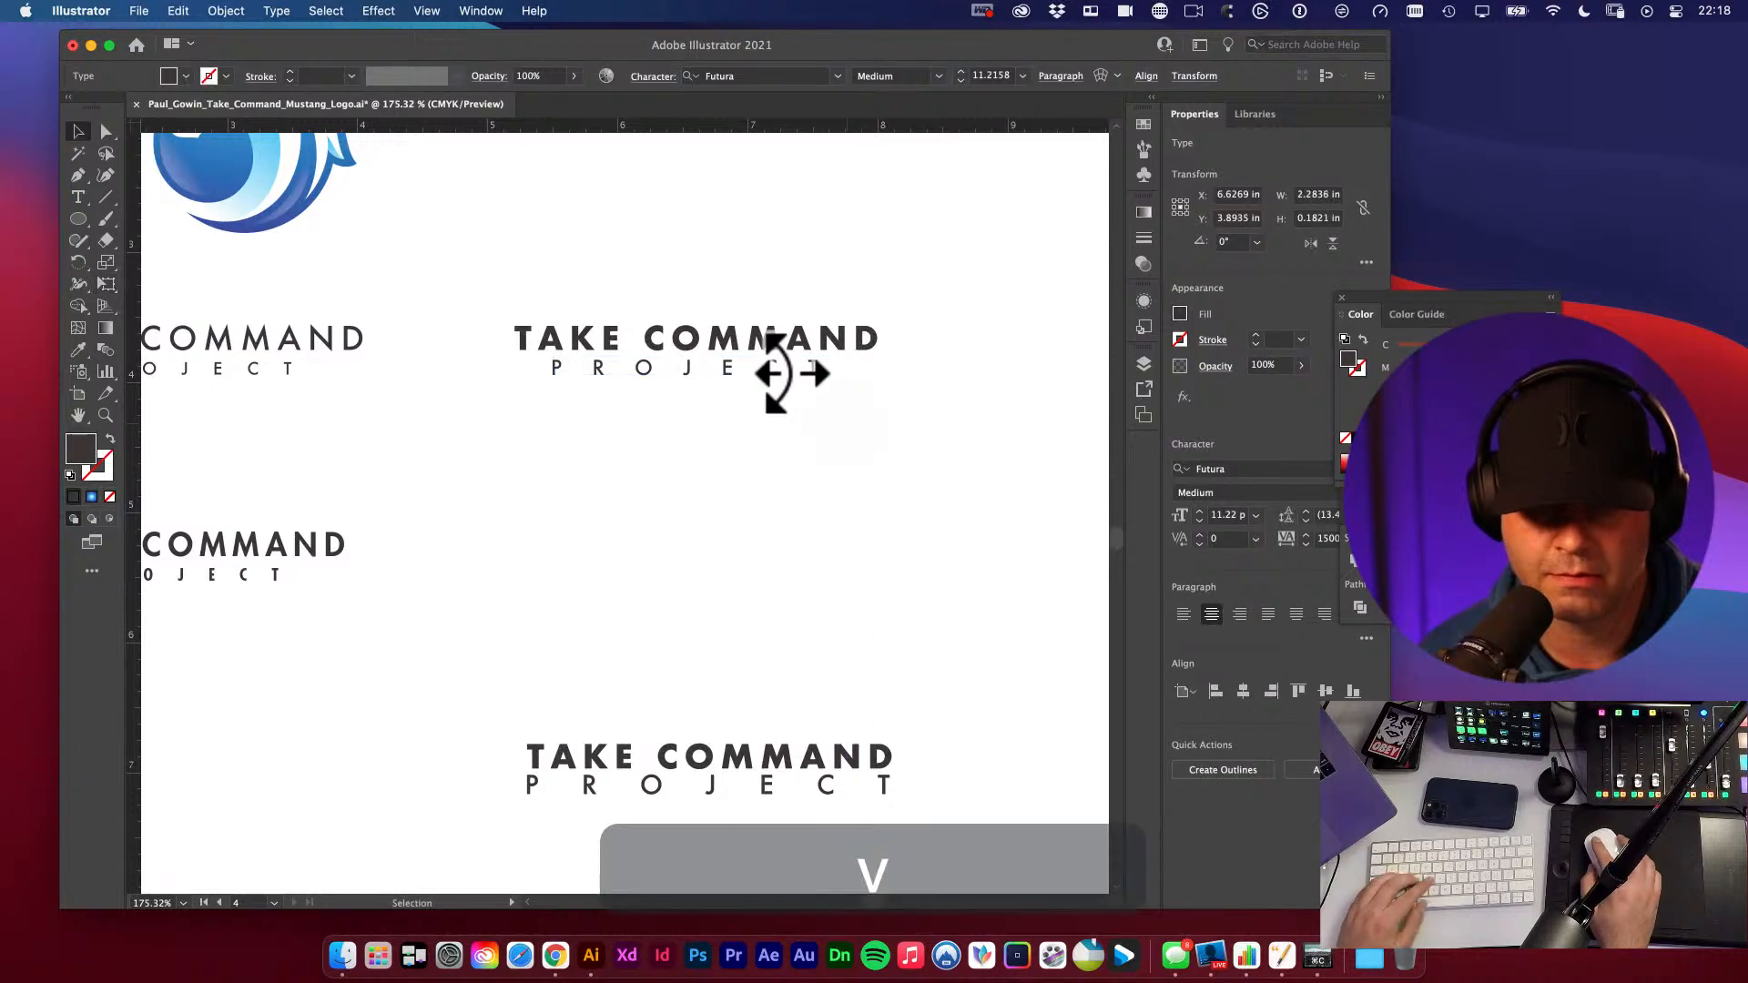
key("t")
left_click(862, 454, "super")
key("v")
key("space")
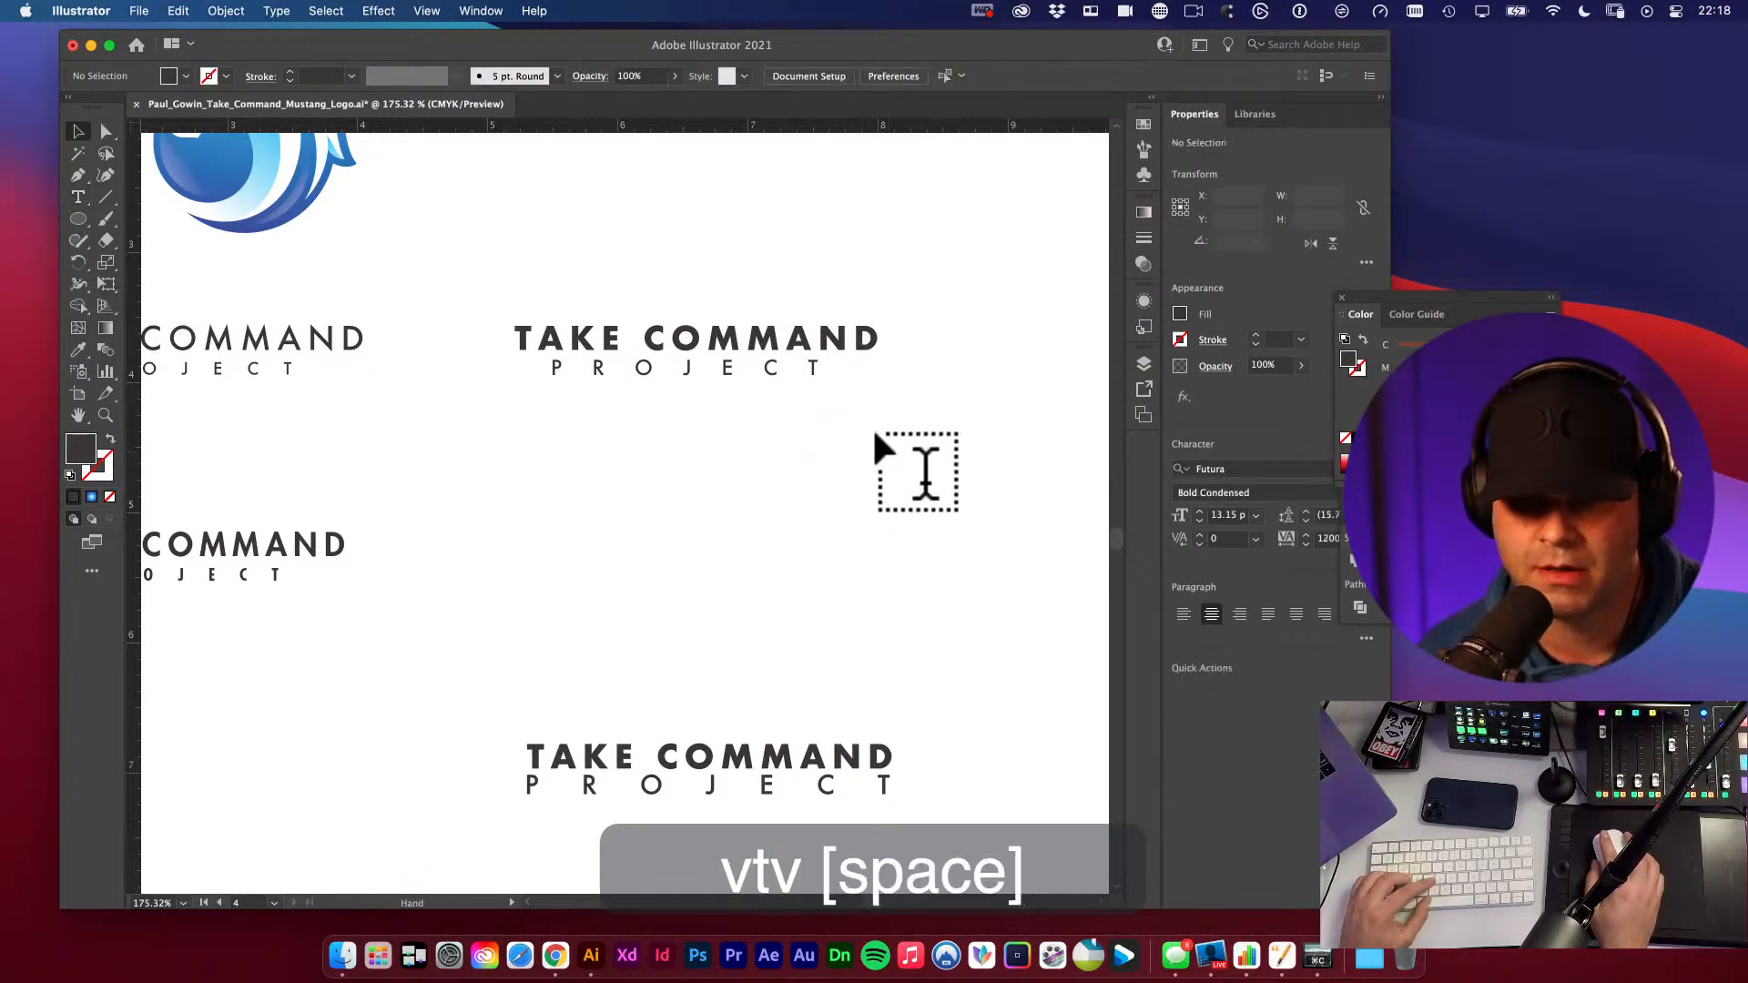
- Place a copy of the upper bold live-text lockup on the pasteboard beside the artboard, level with the original
left_click(793, 440, "alt+super")
left_click(744, 488, "alt+super")
left_click_drag(511, 546, 656, 533)
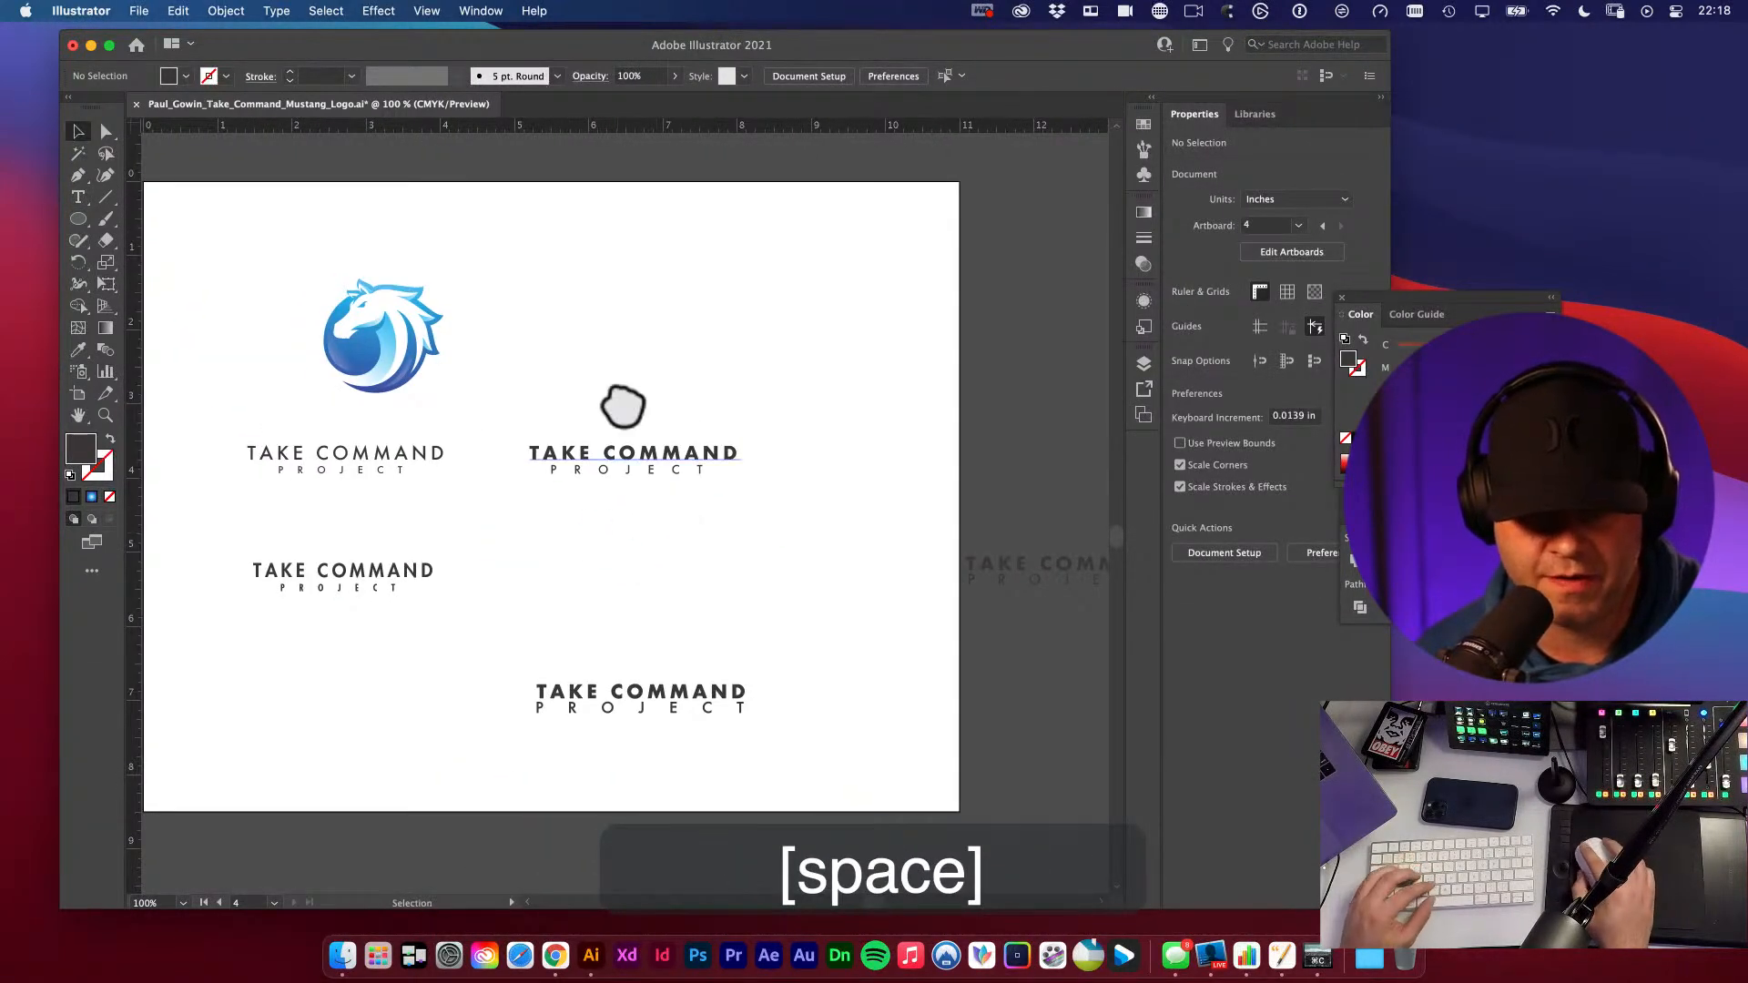
key("space")
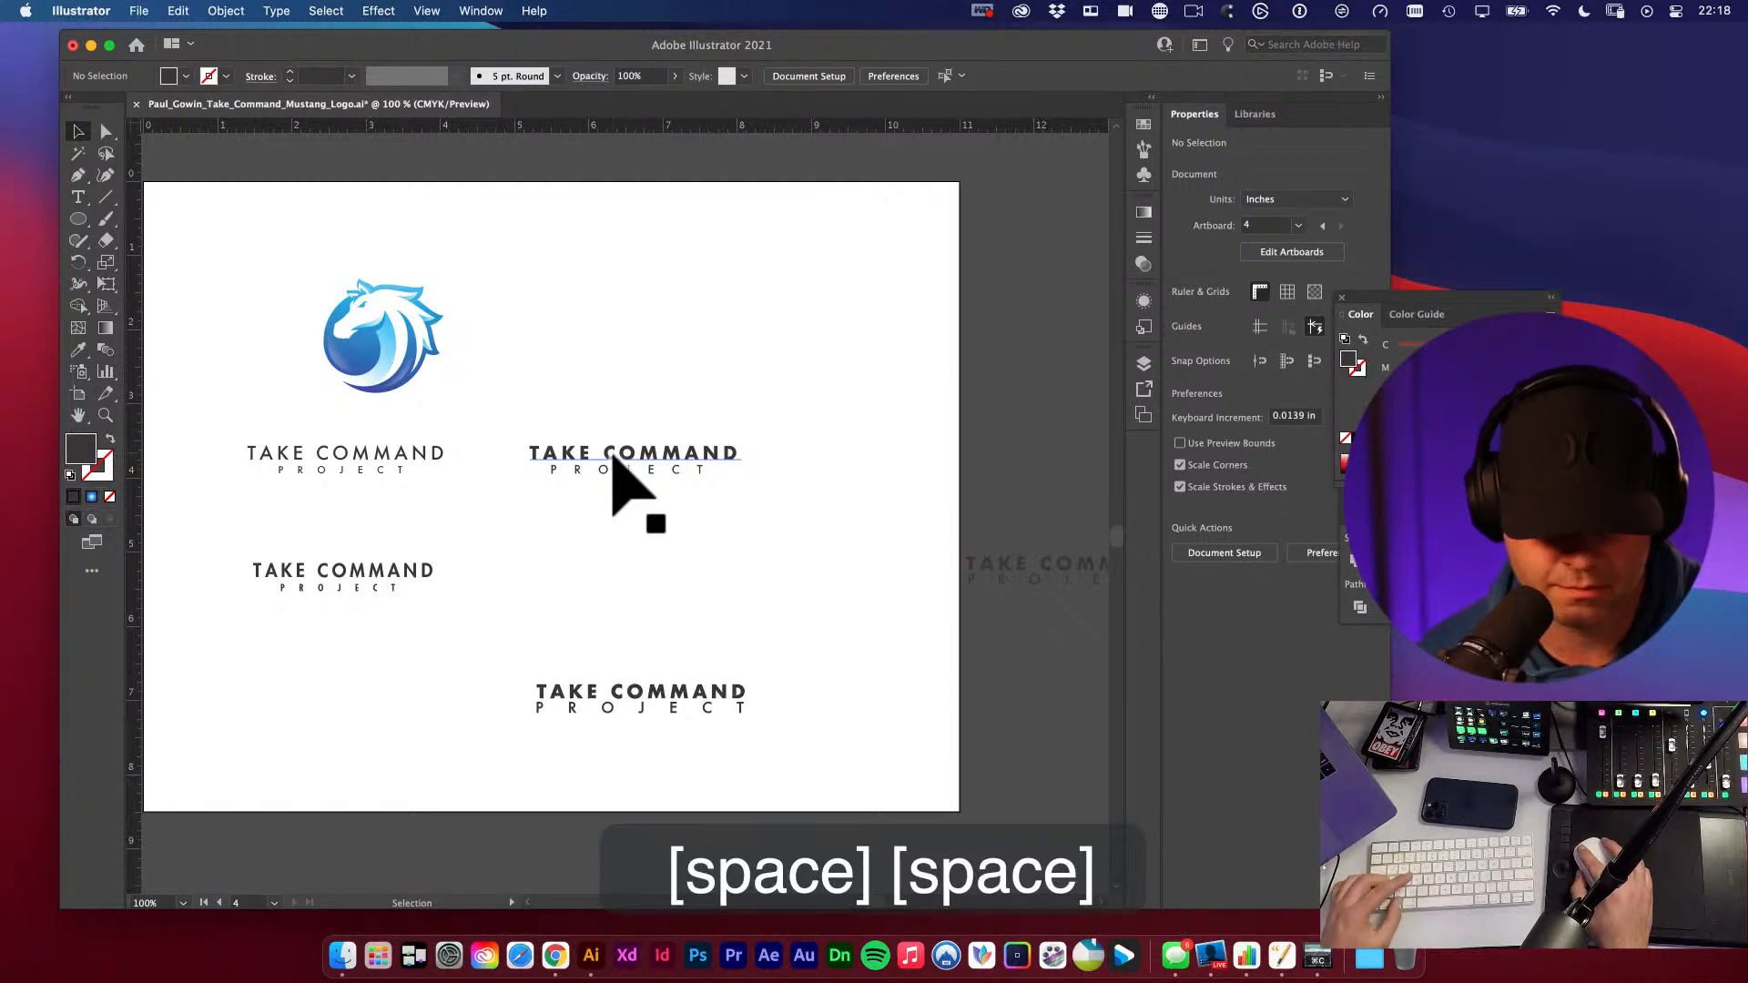
left_click_drag(612, 459, 1043, 482)
key("space")
left_click_drag(910, 505, 791, 544)
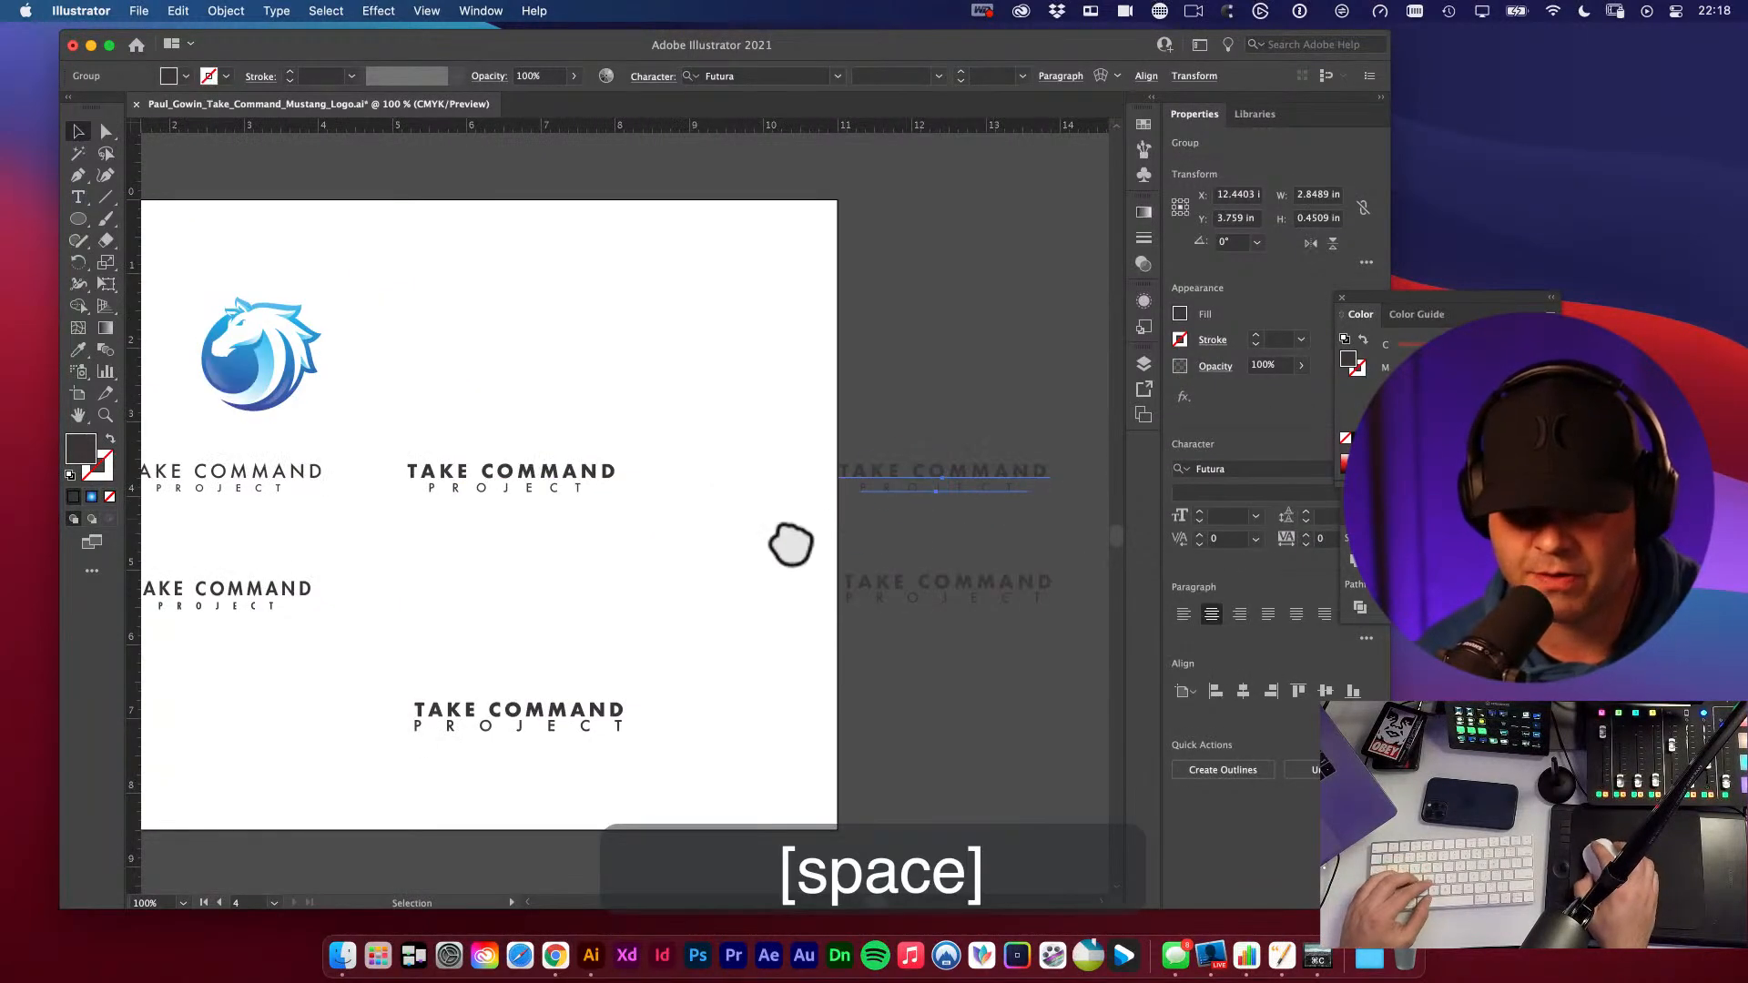
key("space")
left_click_drag(658, 514, 834, 510)
- Move the outlined justified lockup up slightly, closer to the upper bold lockup, and deselect it
key("v")
left_click_drag(577, 664, 875, 785)
left_click(736, 702)
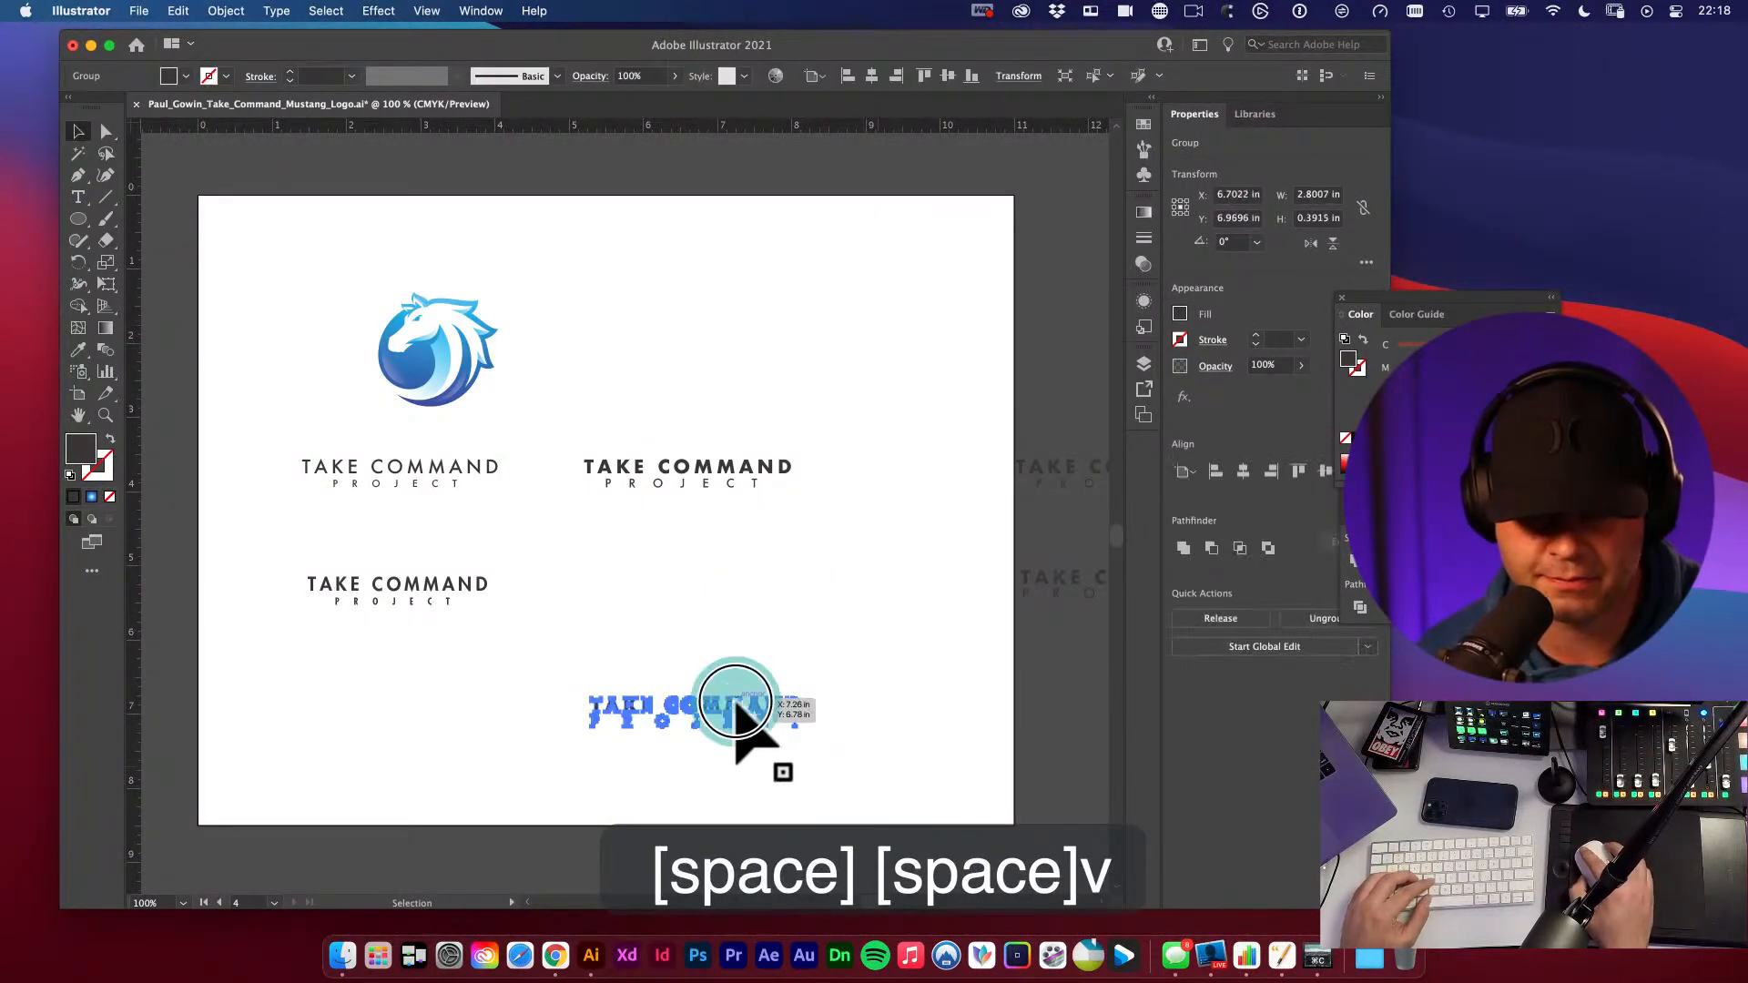
left_click_drag(736, 702, 737, 661)
left_click(788, 573)
- Convert the text of the upper bold lockup on the artboard to outlines
left_click_drag(558, 410, 989, 591)
left_click(786, 495)
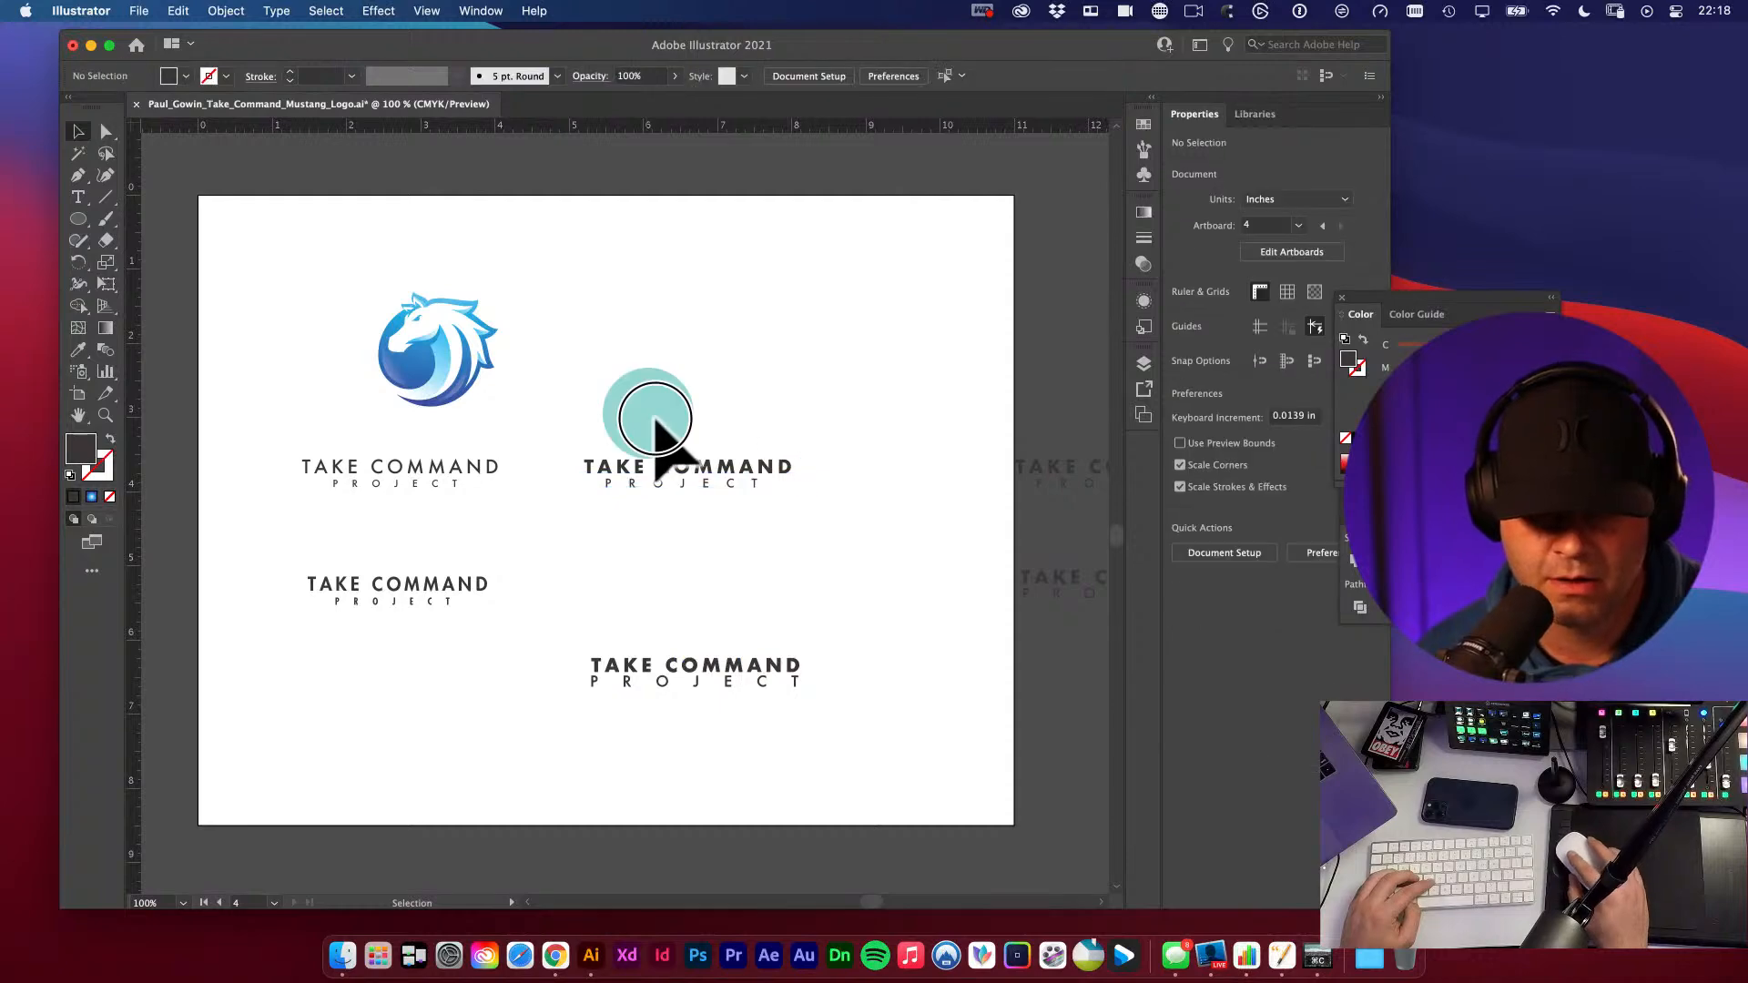
left_click_drag(654, 419, 780, 566)
key("shift+super+o")
left_click(799, 565)
key("v")
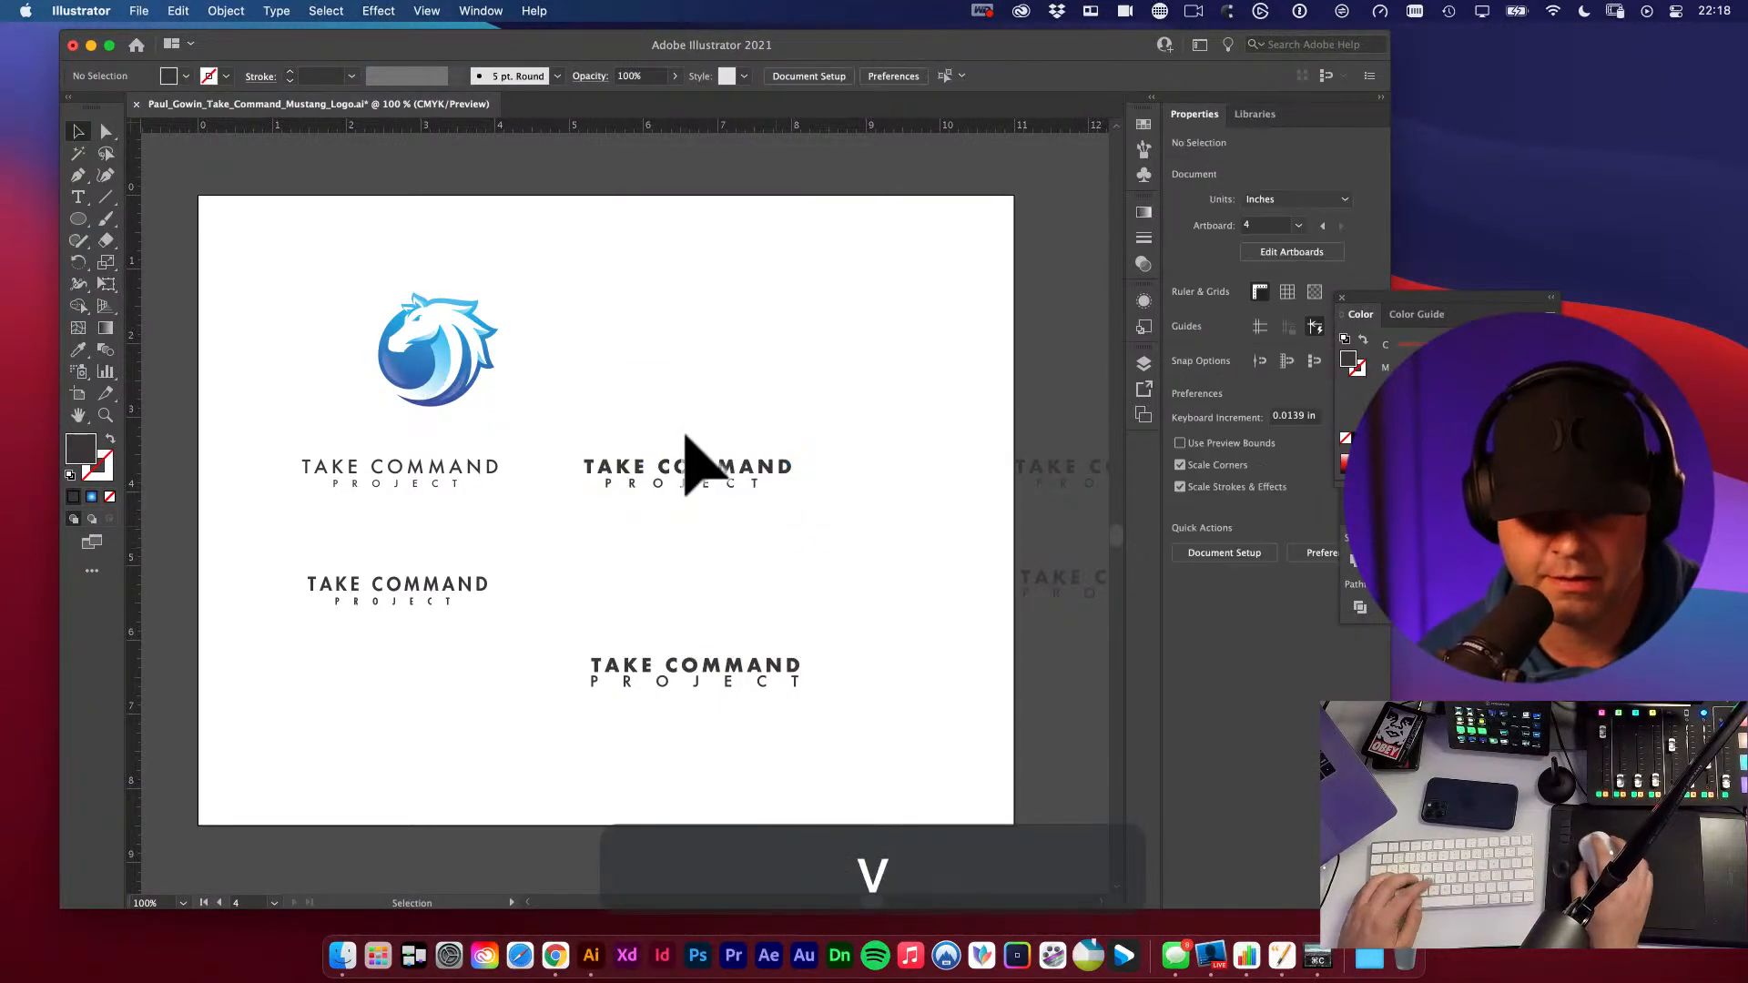
- Try to centre the upper outlined bold lockup horizontally on the artboard
left_click_drag(684, 435, 802, 571)
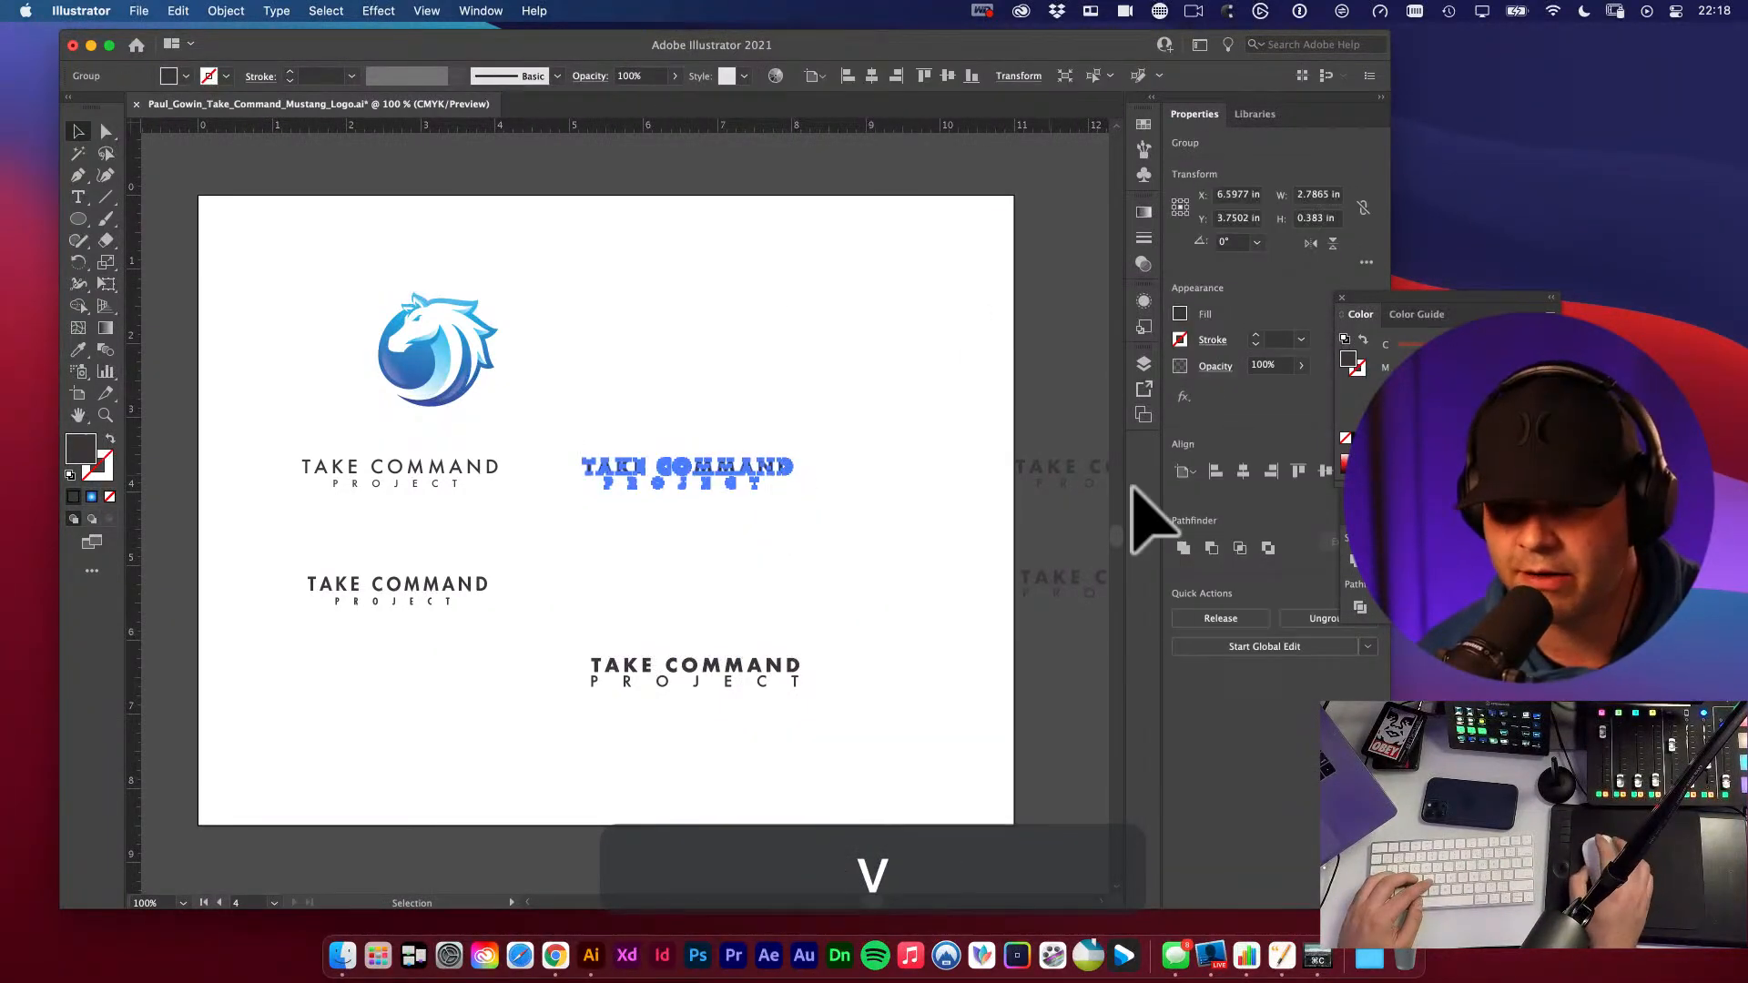
left_click(1243, 471)
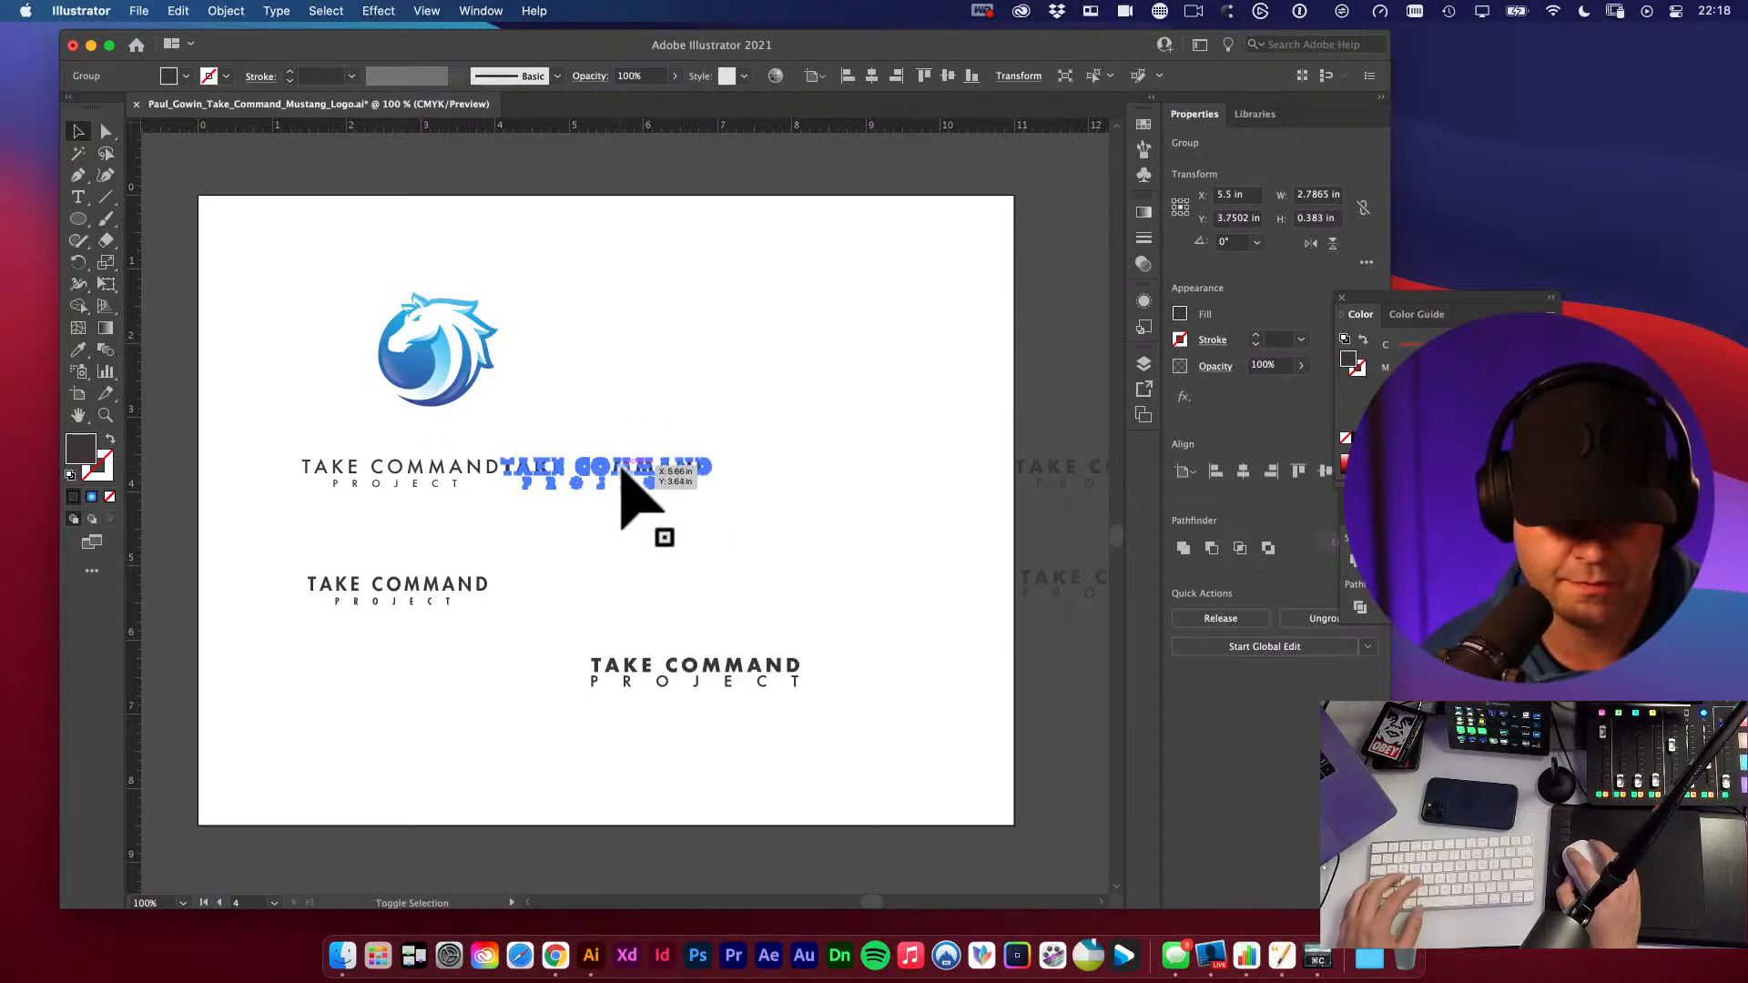
left_click(761, 472)
left_click(655, 474)
left_click(770, 473)
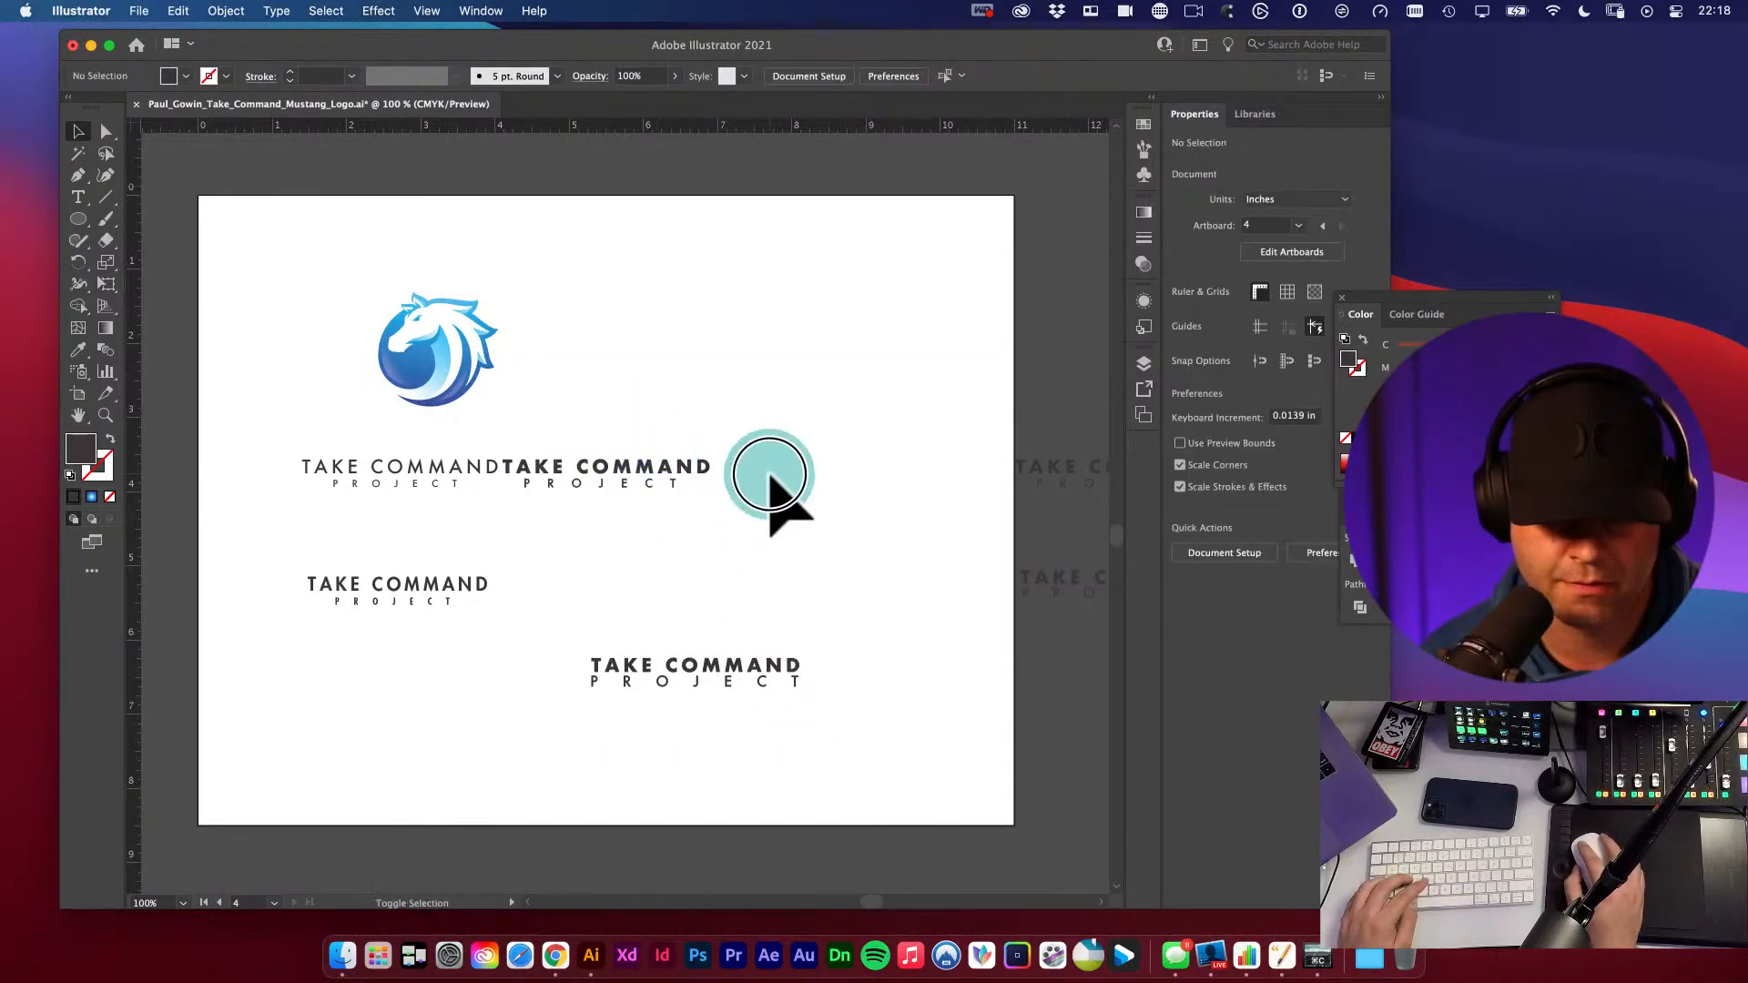
left_click_drag(734, 558, 734, 558)
- Move the upper outlined bold lockup horizontally so it sits directly above the justified version, and deselect it
left_click_drag(651, 472, 745, 472)
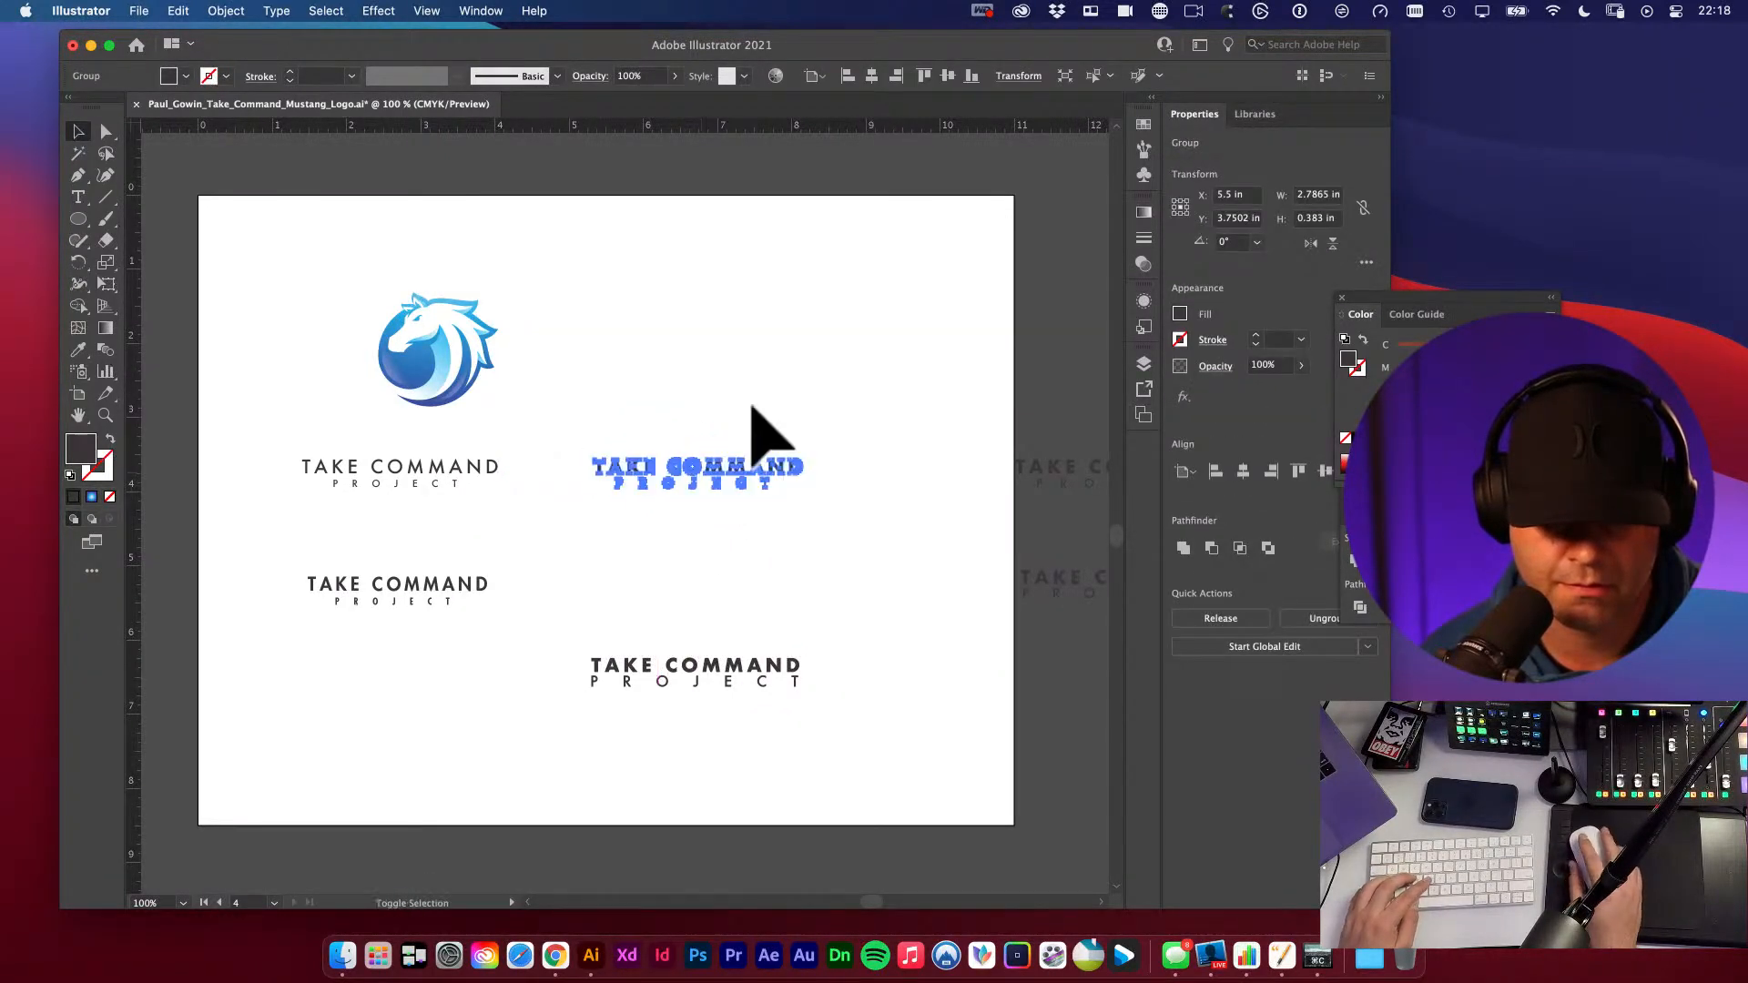
left_click(752, 402)
key("v")
key("space")
left_click_drag(685, 572, 730, 508)
key("v")
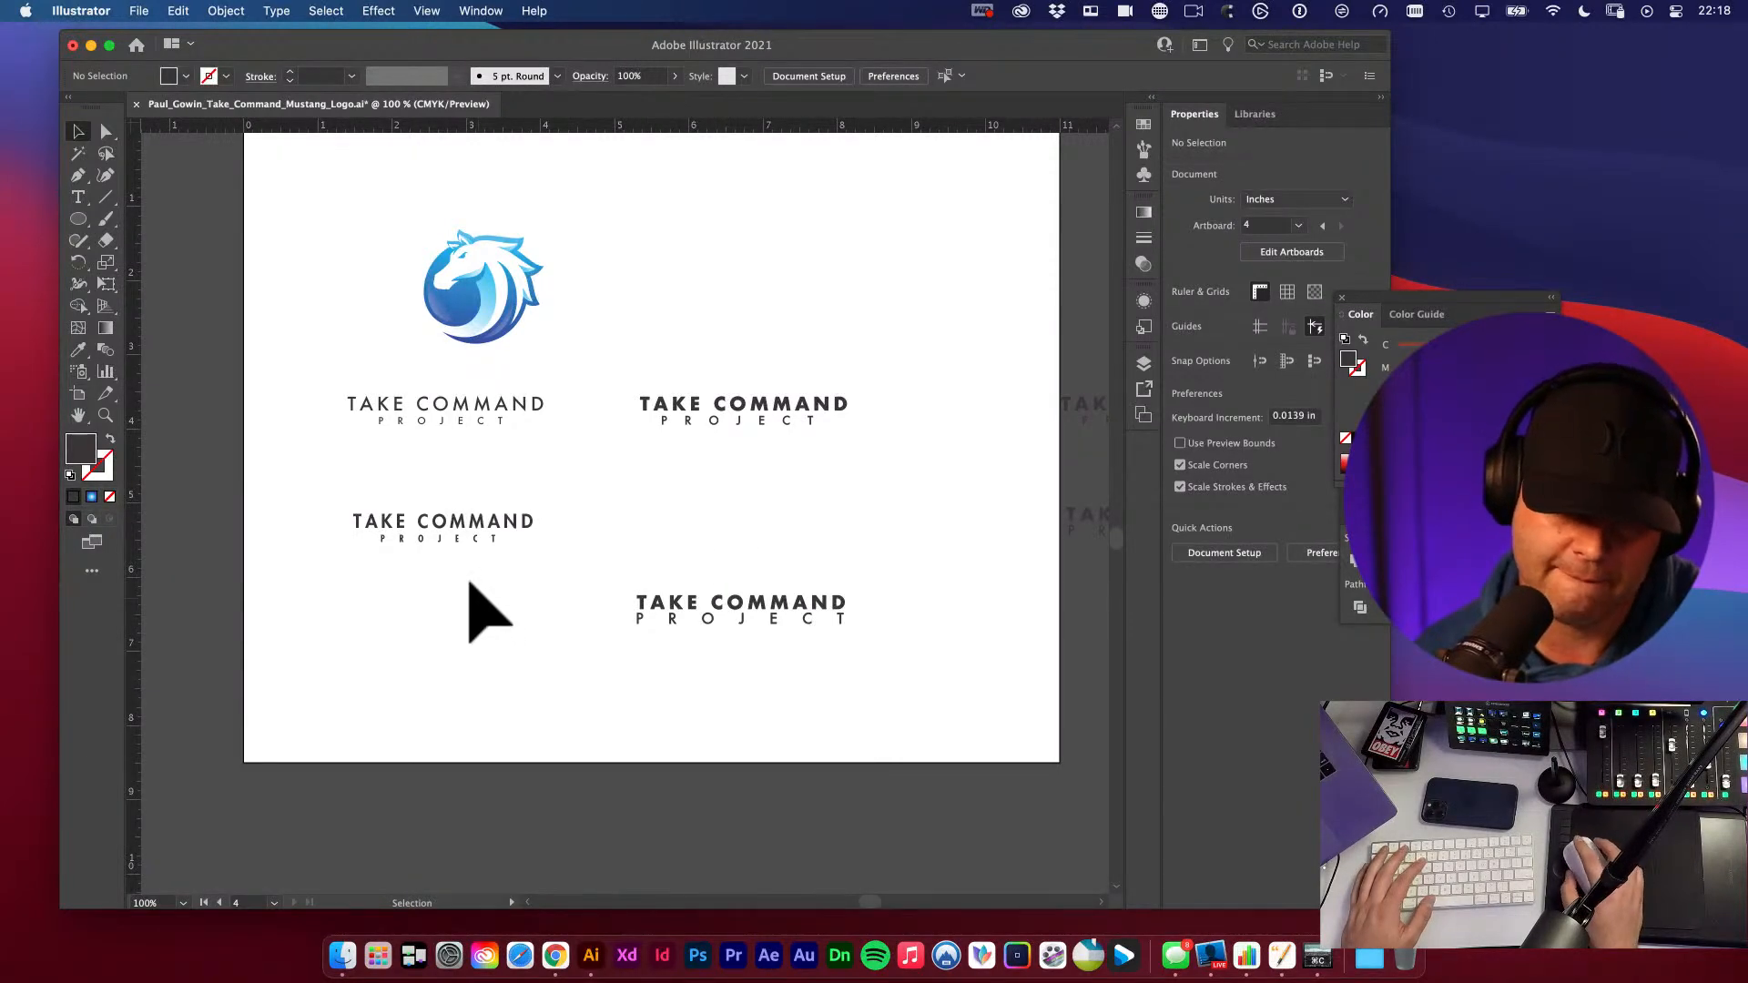
- Compare the Futura wordmark variations with the earlier logo lockups on the neighbouring artboards
key("space")
left_click(365, 484, "alt+super")
left_click(365, 484, "alt+super")
key("space")
left_click_drag(768, 461, 569, 578)
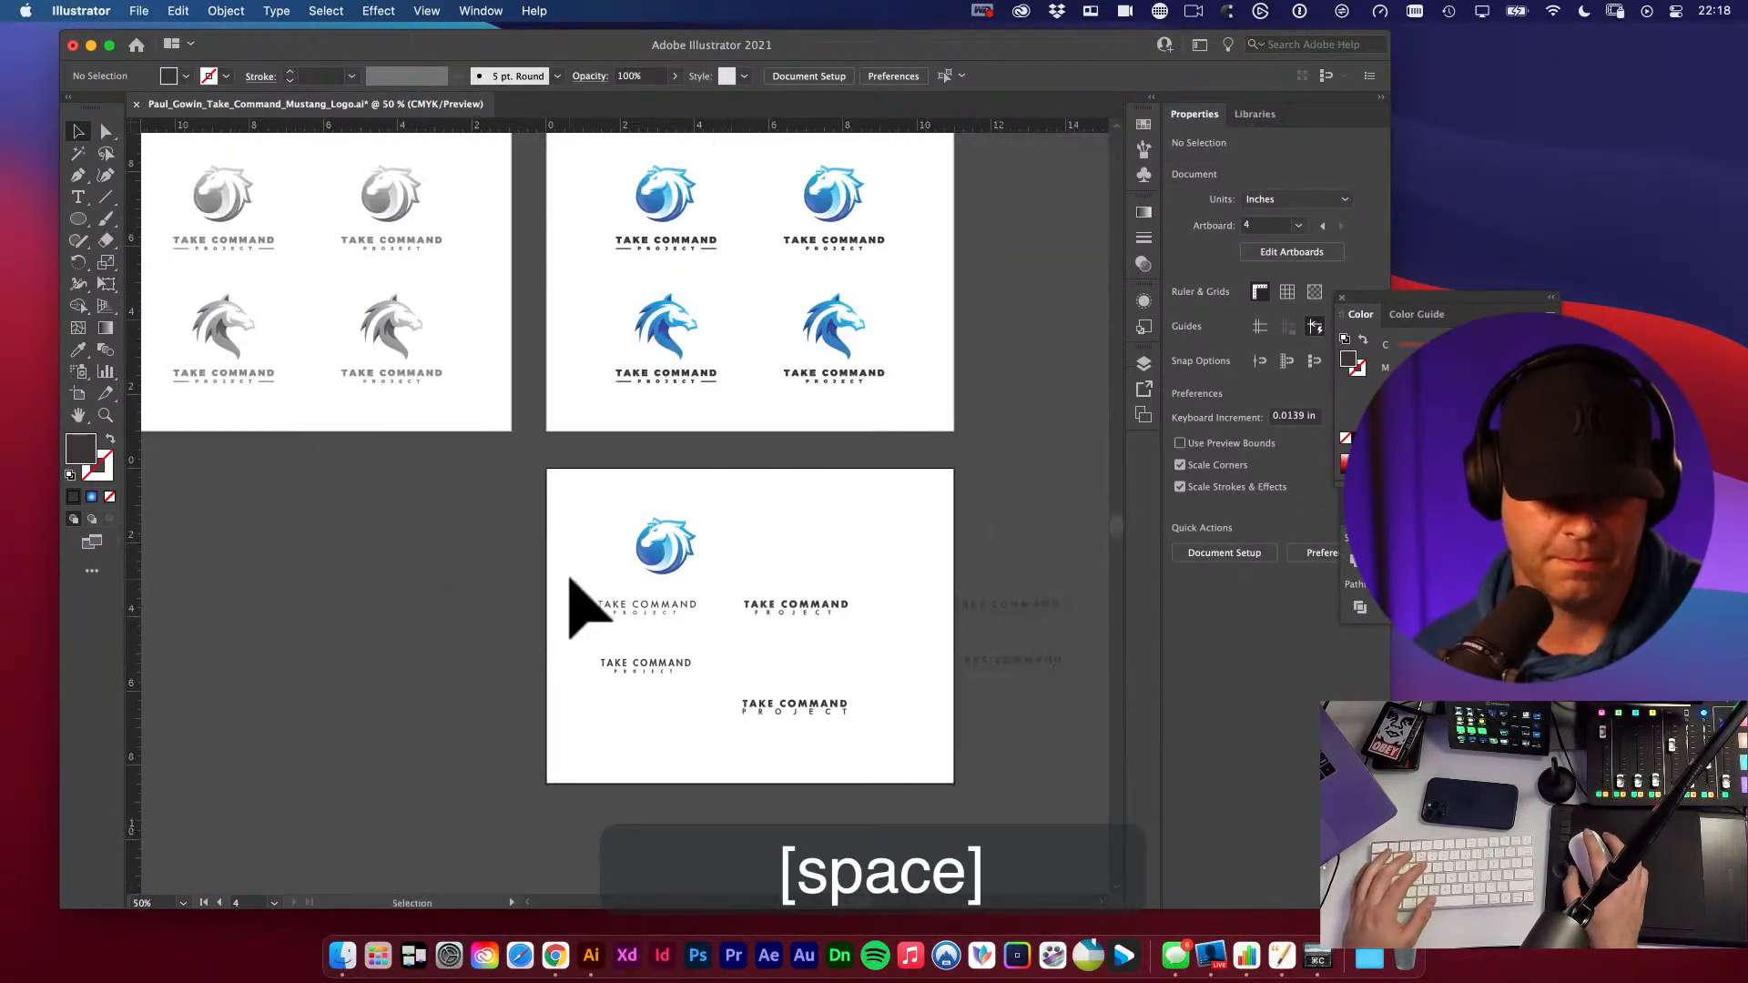
key("super+space")
left_click_drag(815, 612, 908, 583)
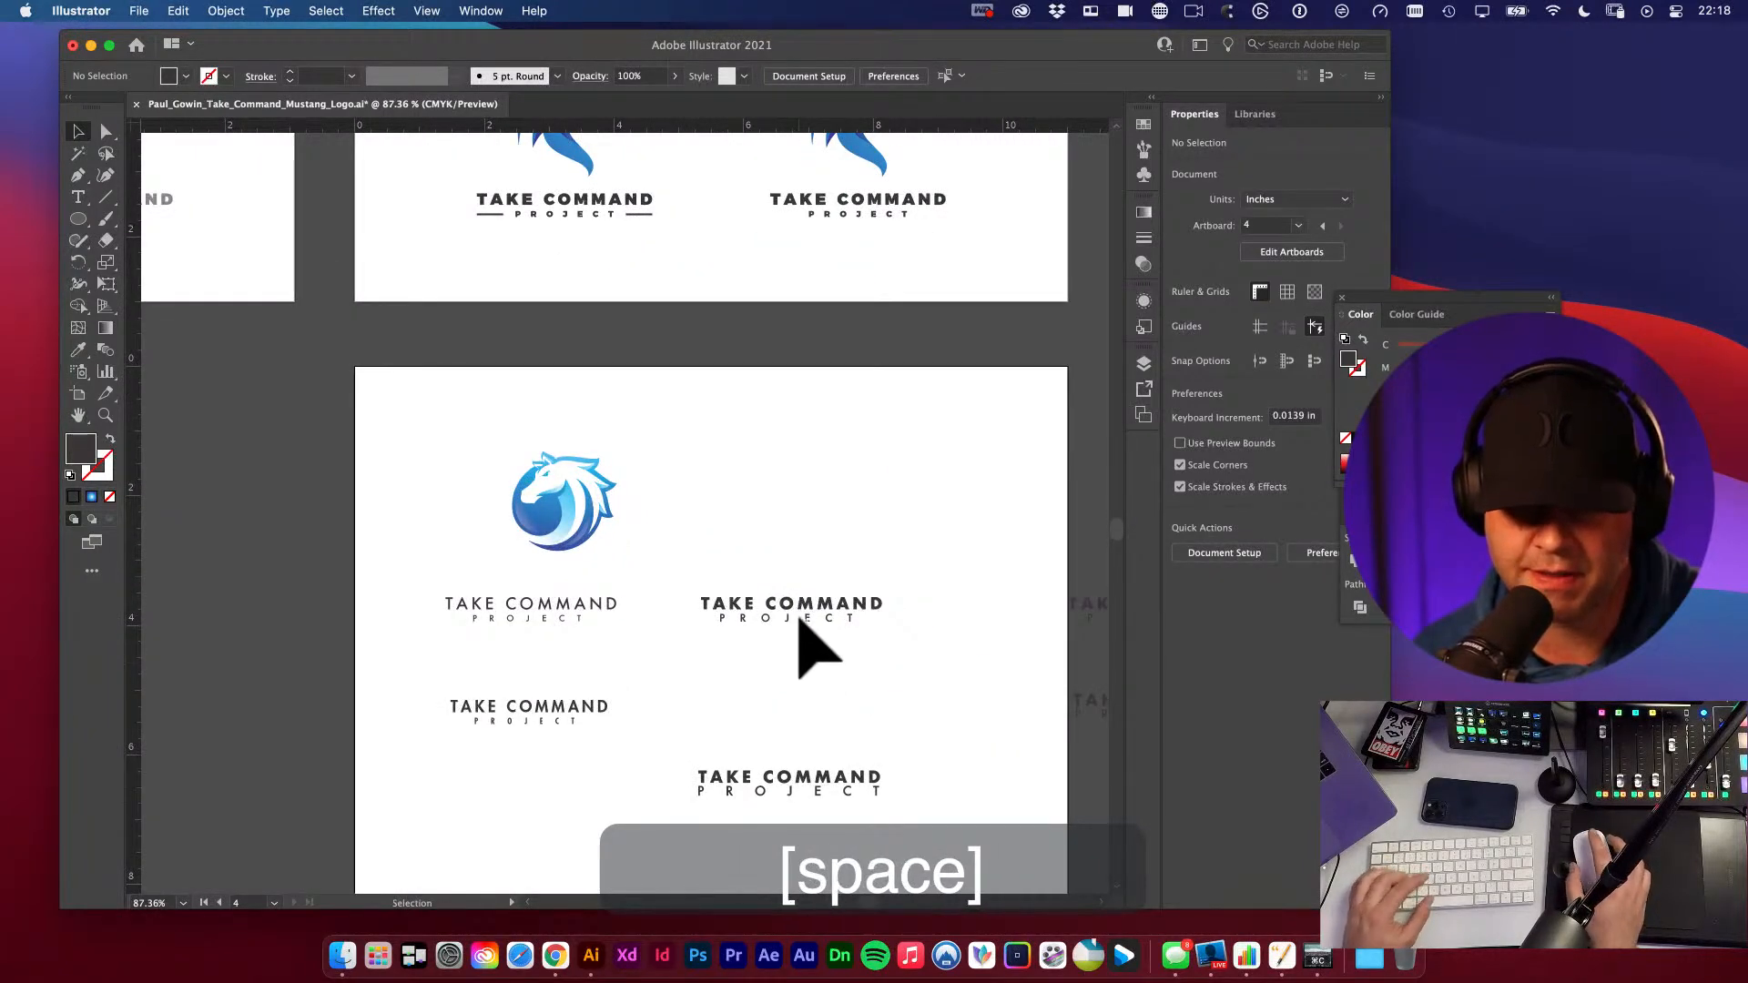
key("space")
left_click_drag(799, 619, 775, 315)
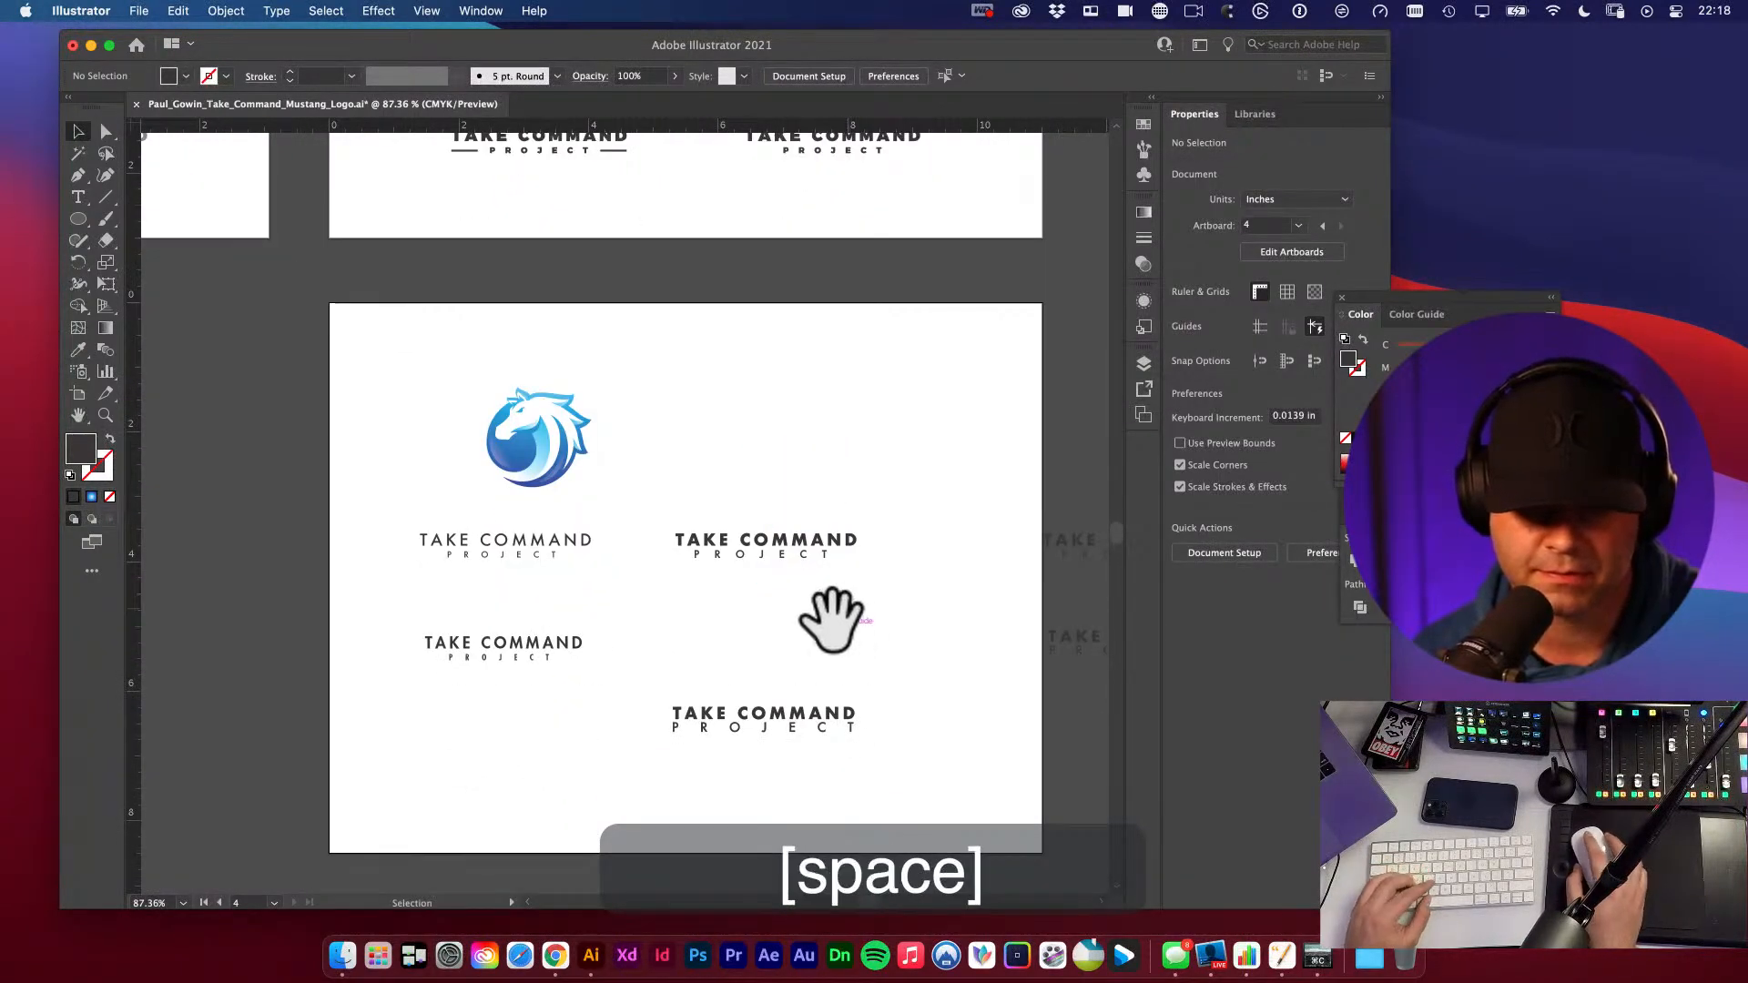
key("super+space")
left_click_drag(731, 547, 698, 644)
key("space")
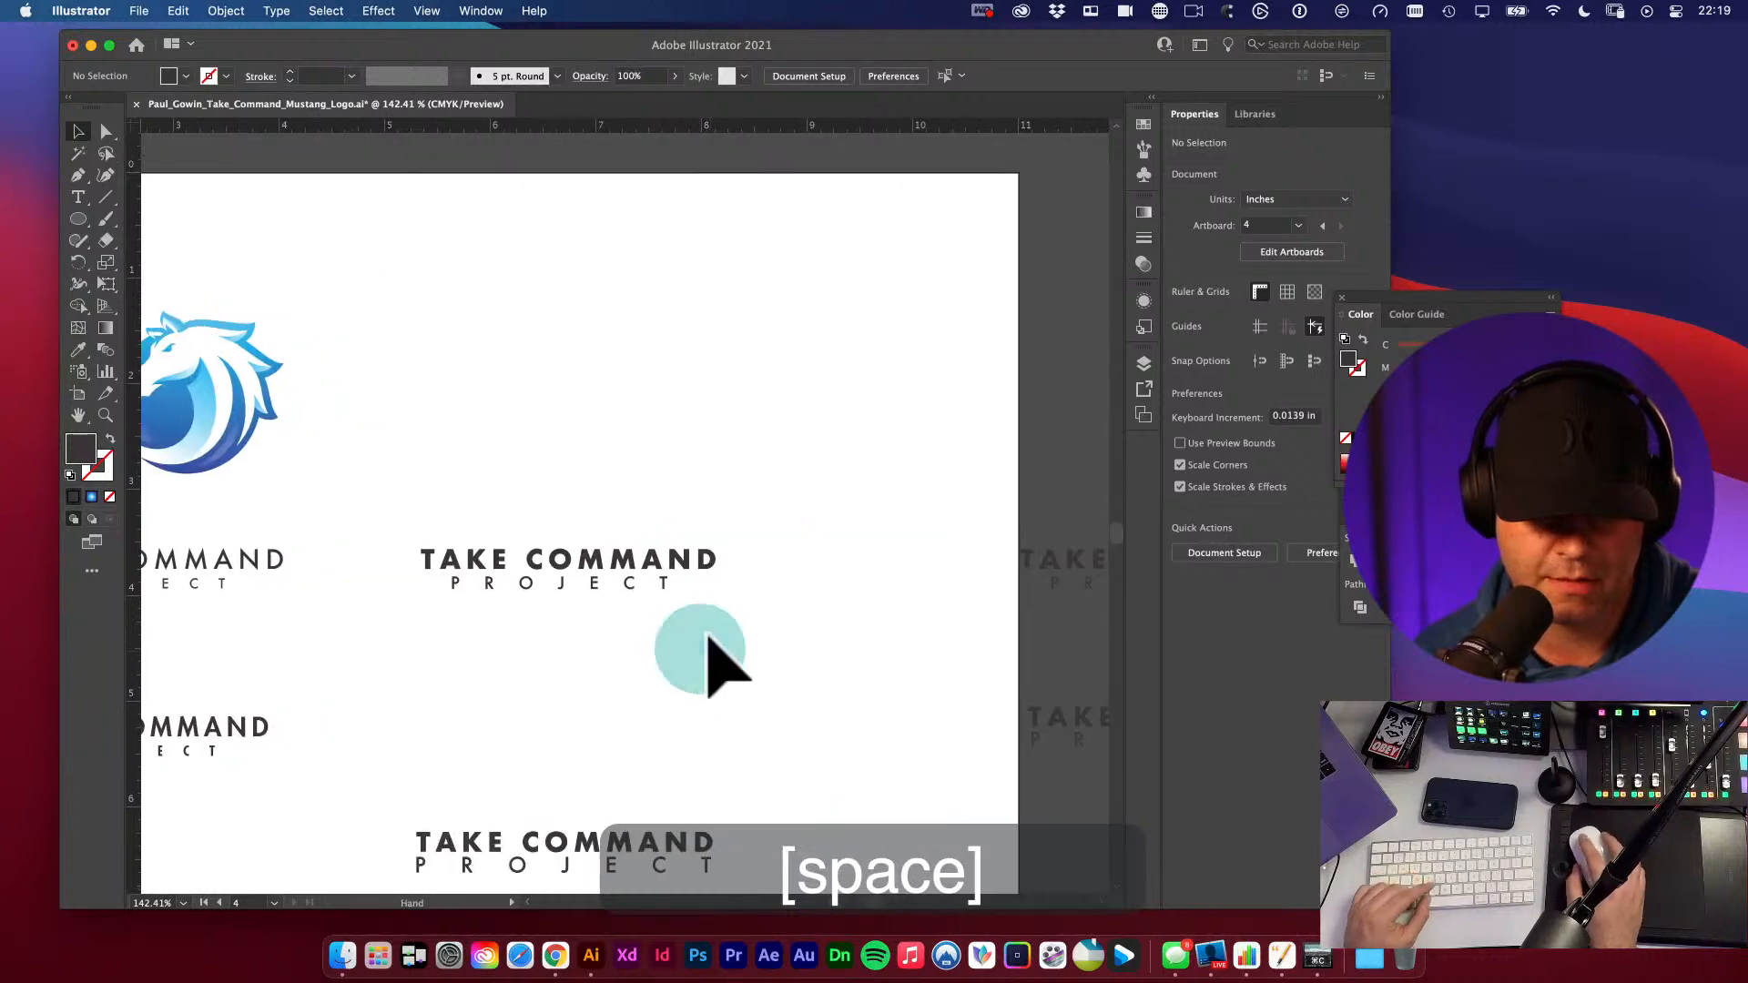
- Place a copy of the upper pasteboard live-text lockup in the artboard's empty area above the outlined bold wordmark
left_click(724, 631, "alt+super")
left_click(724, 631, "alt+super")
key("space")
left_click_drag(706, 534, 734, 590)
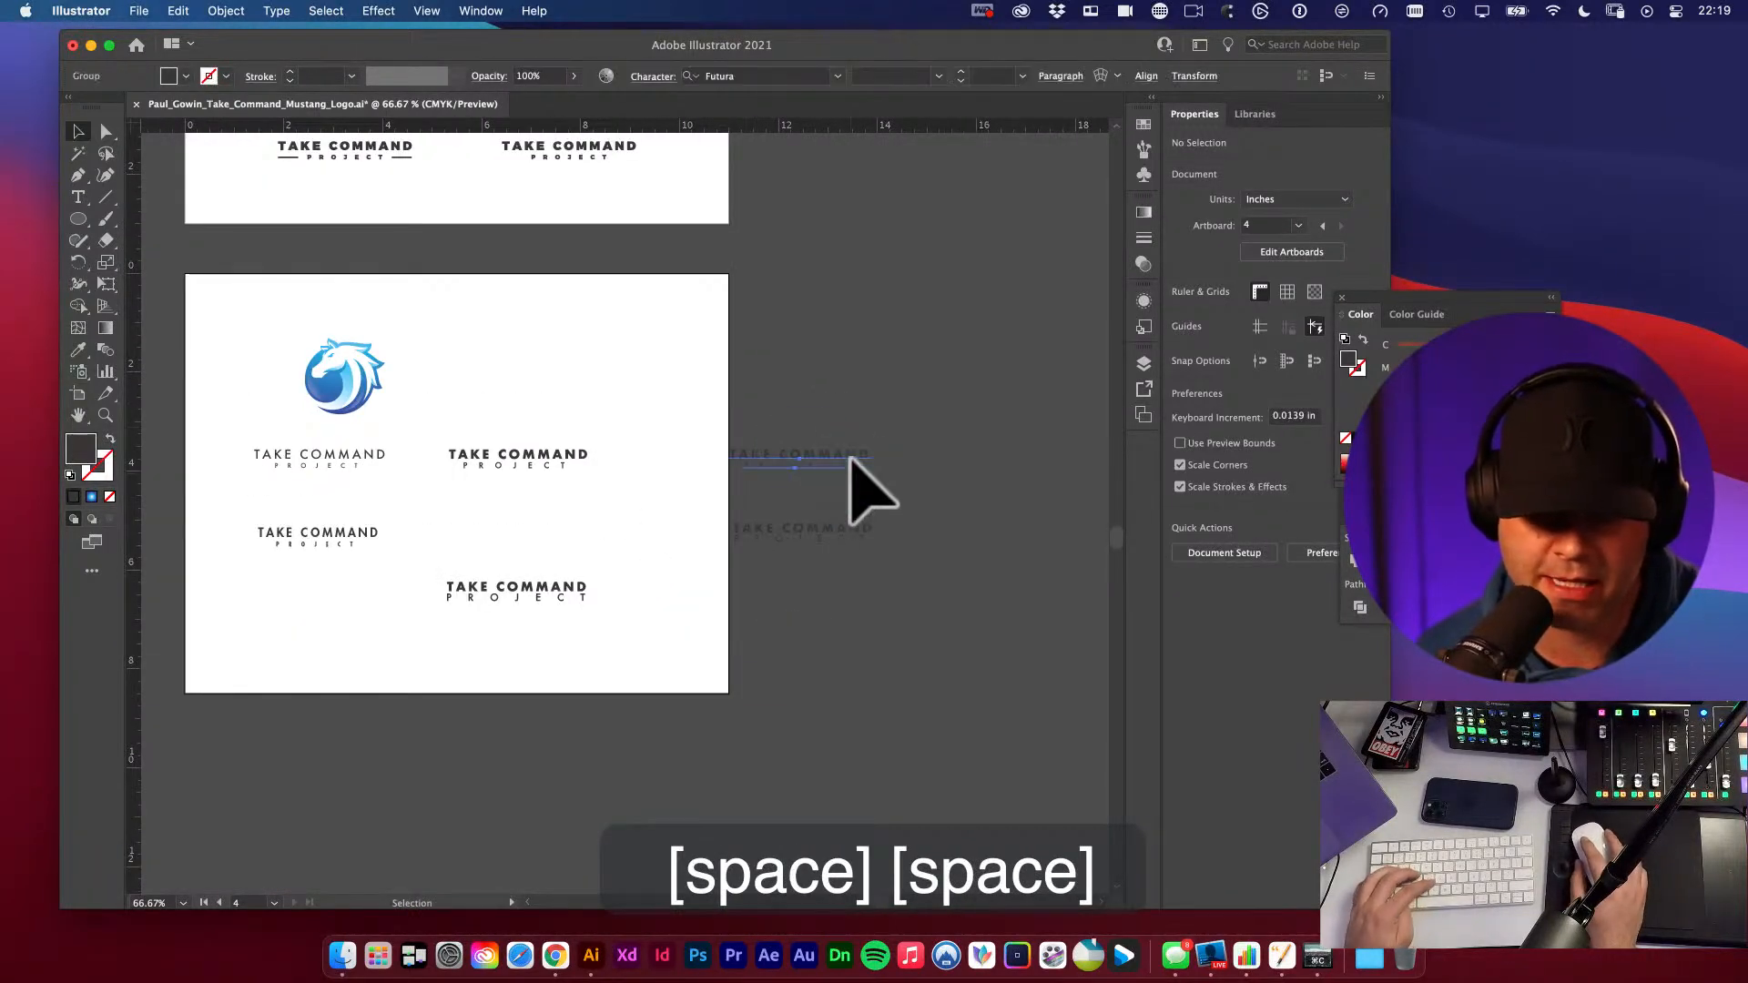
left_click_drag(823, 447, 561, 421)
left_click(637, 431)
key("super+space")
key("super+space")
left_click(562, 424)
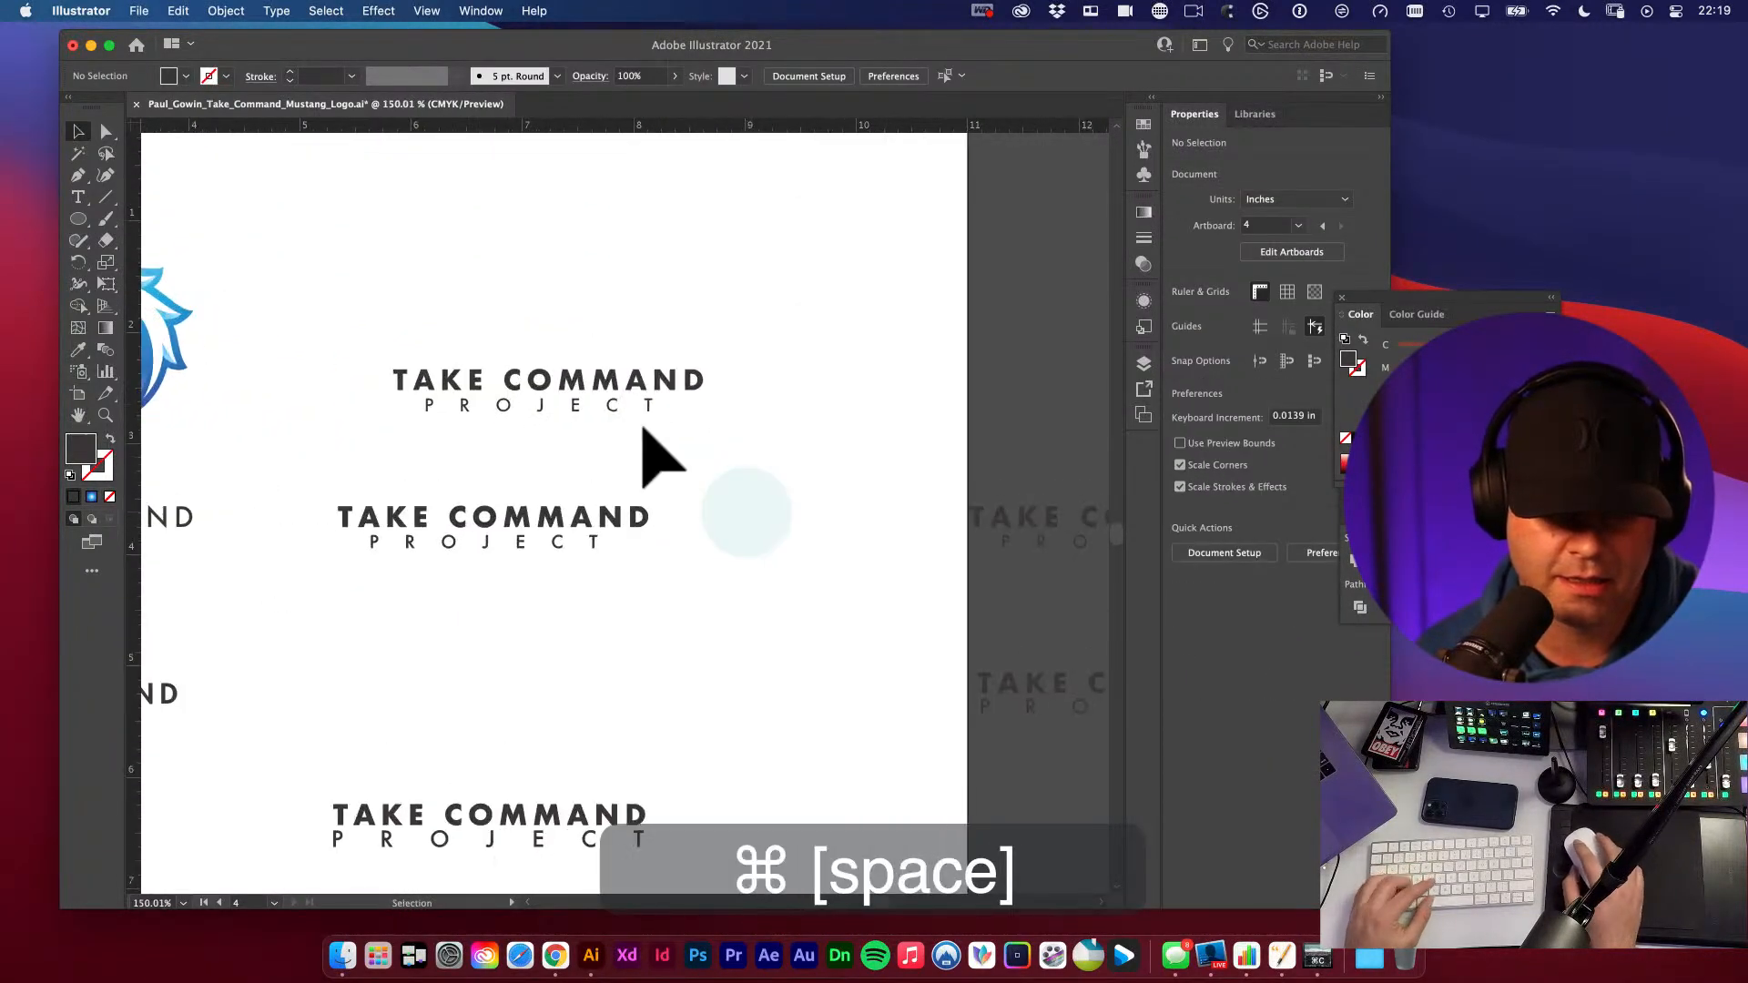
- Set the tracking of the copied lockup's TAKE COMMAND line to 100
key("t")
triple_click(625, 376)
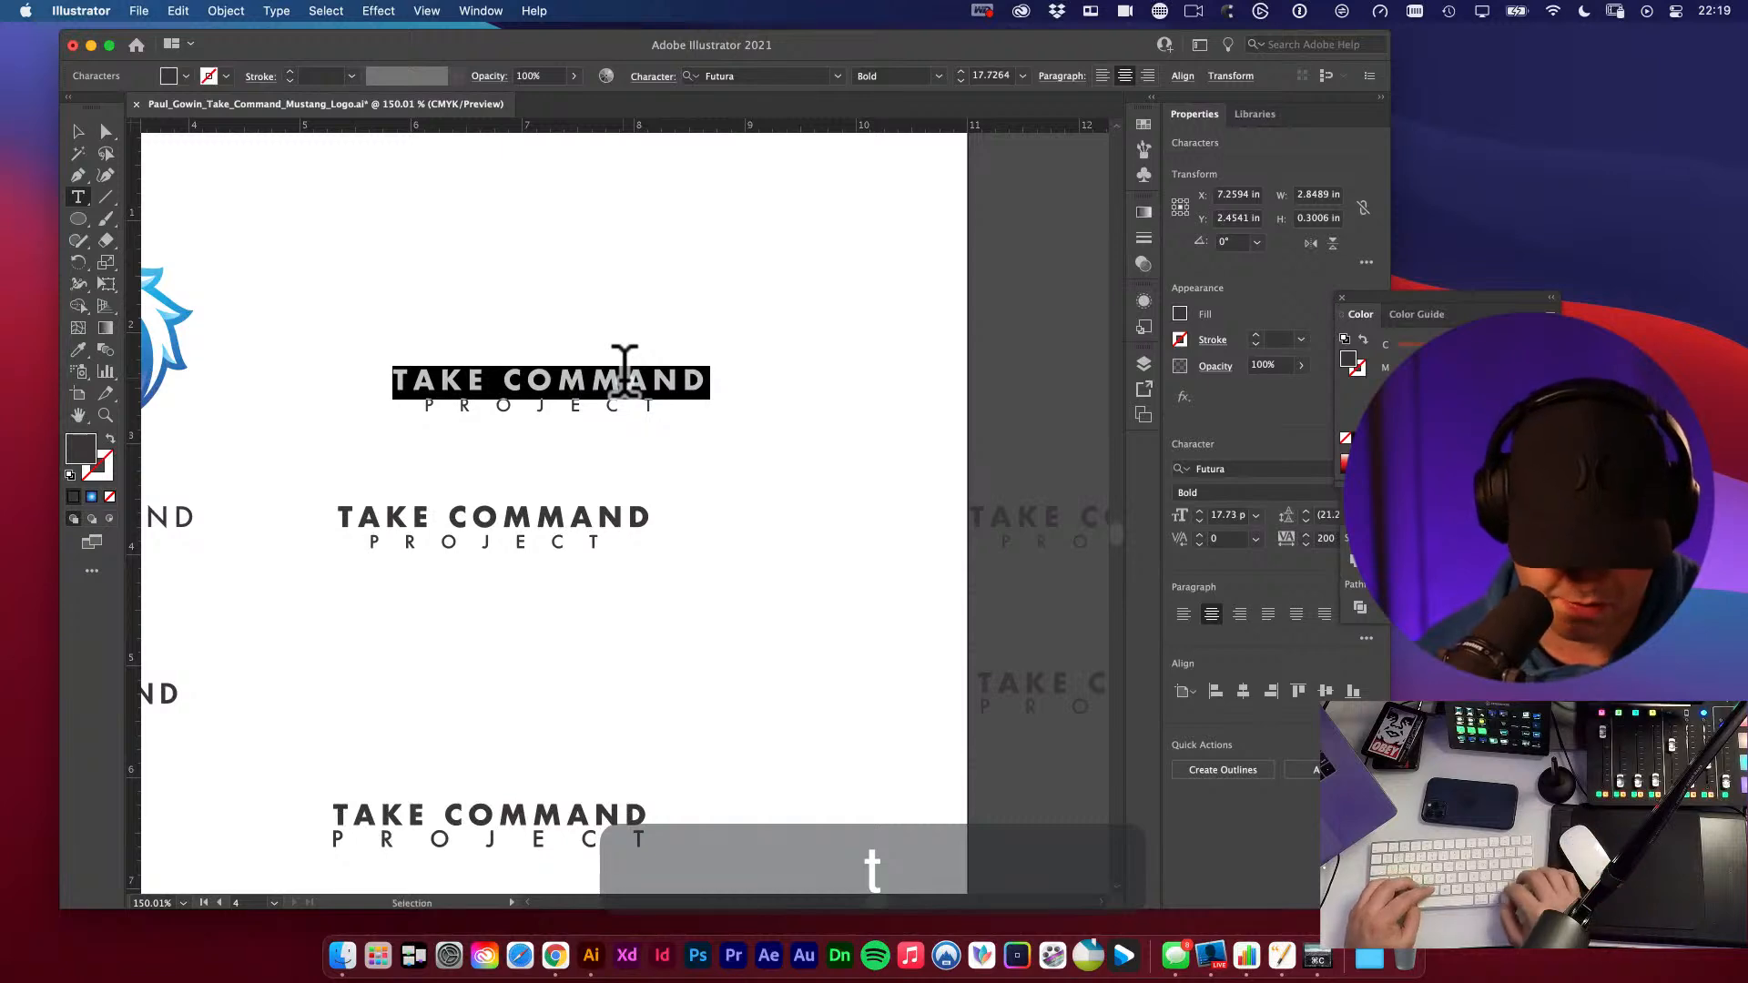
left_click(756, 445)
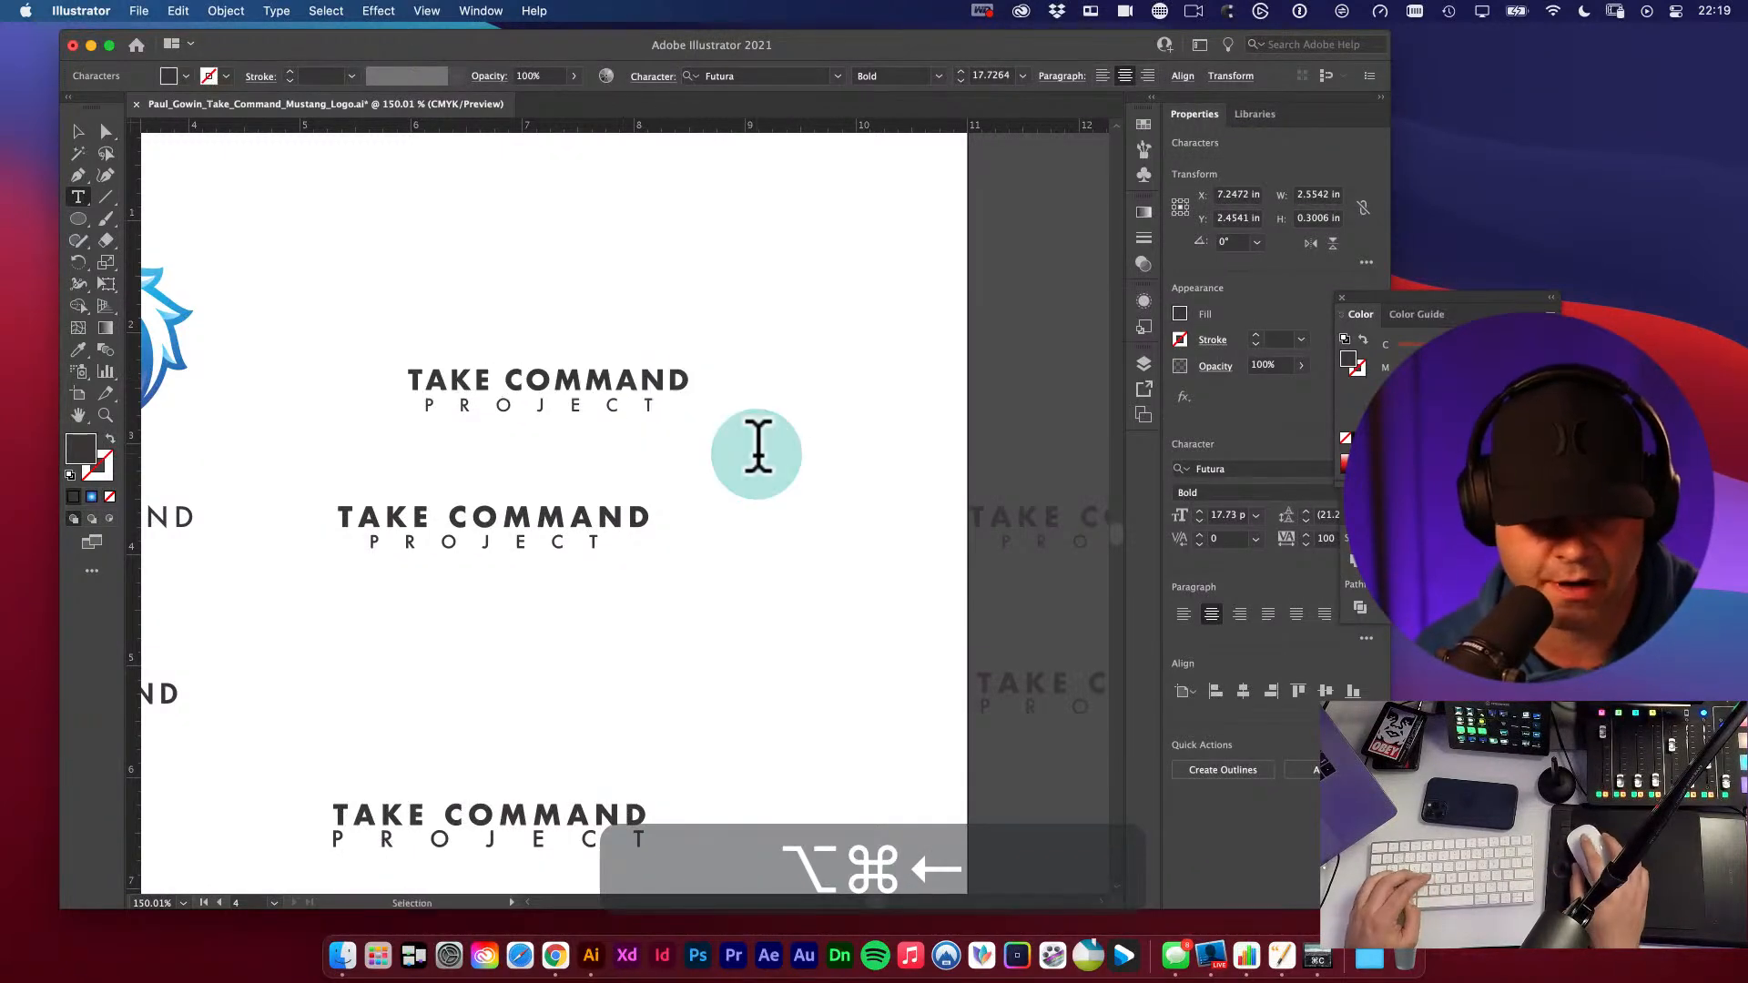
- Tighten the tracking of the copied lockup's PROJECT line to 1200
key("v")
key("space")
left_click_drag(722, 460, 870, 456)
key("v")
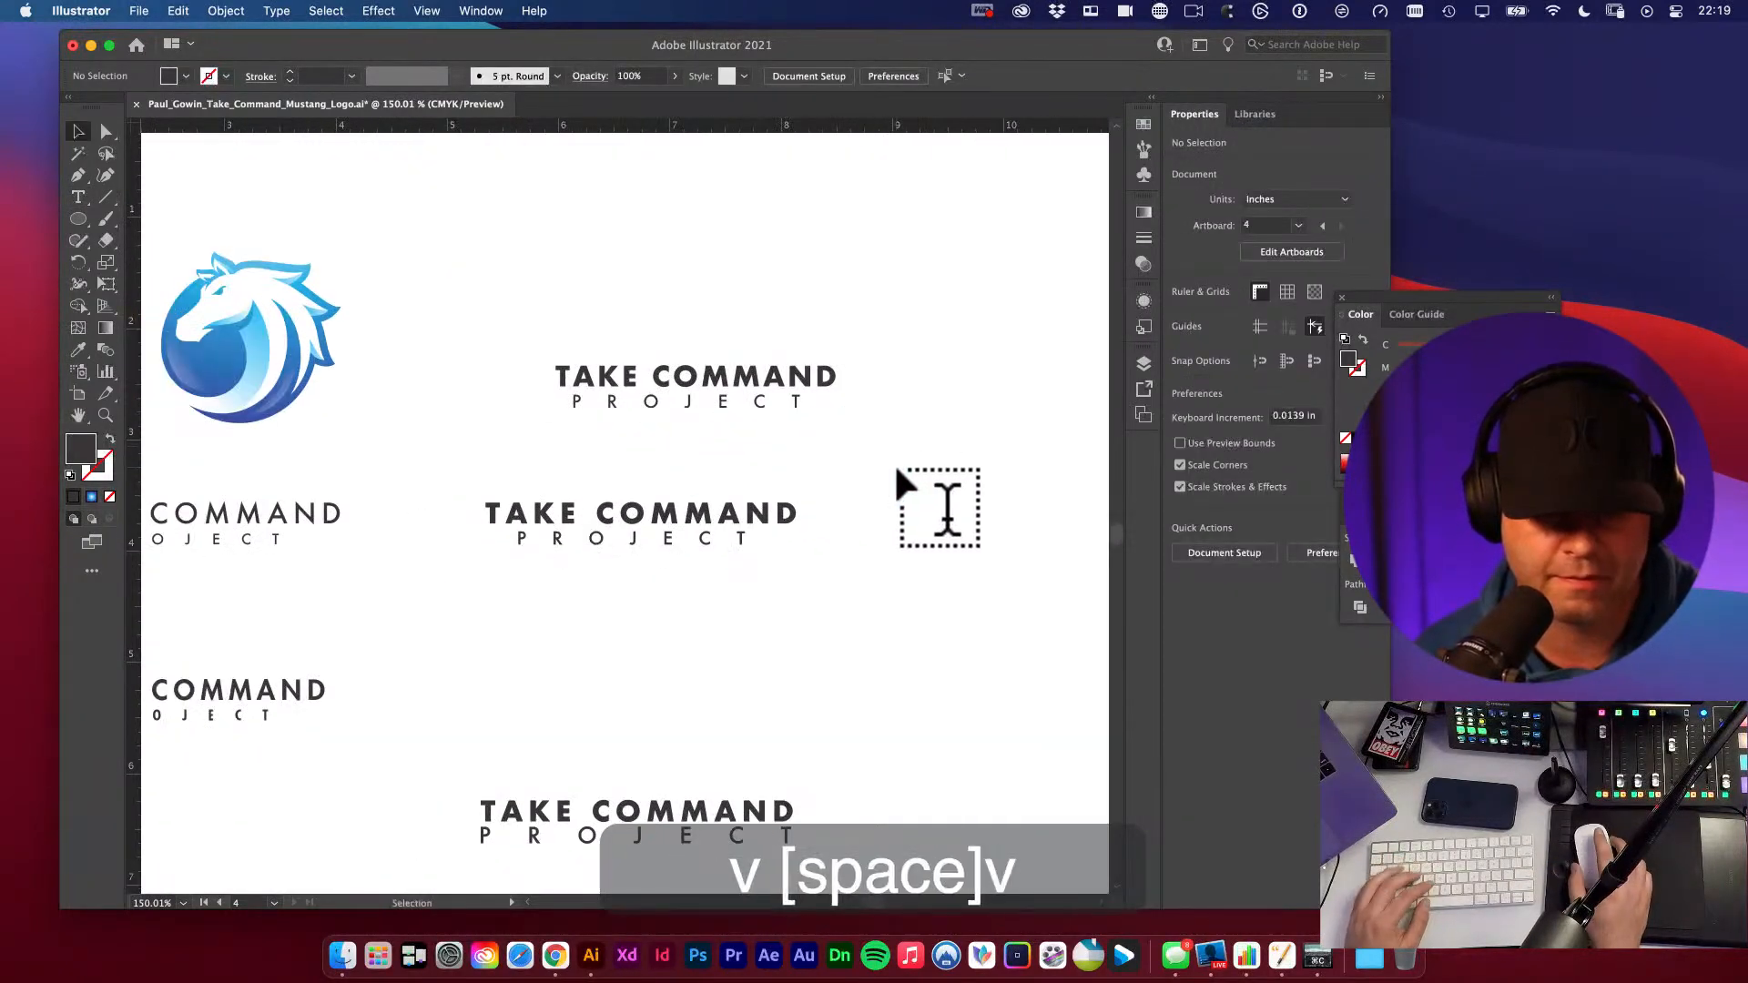
key("t")
left_click(708, 406)
key("super+a")
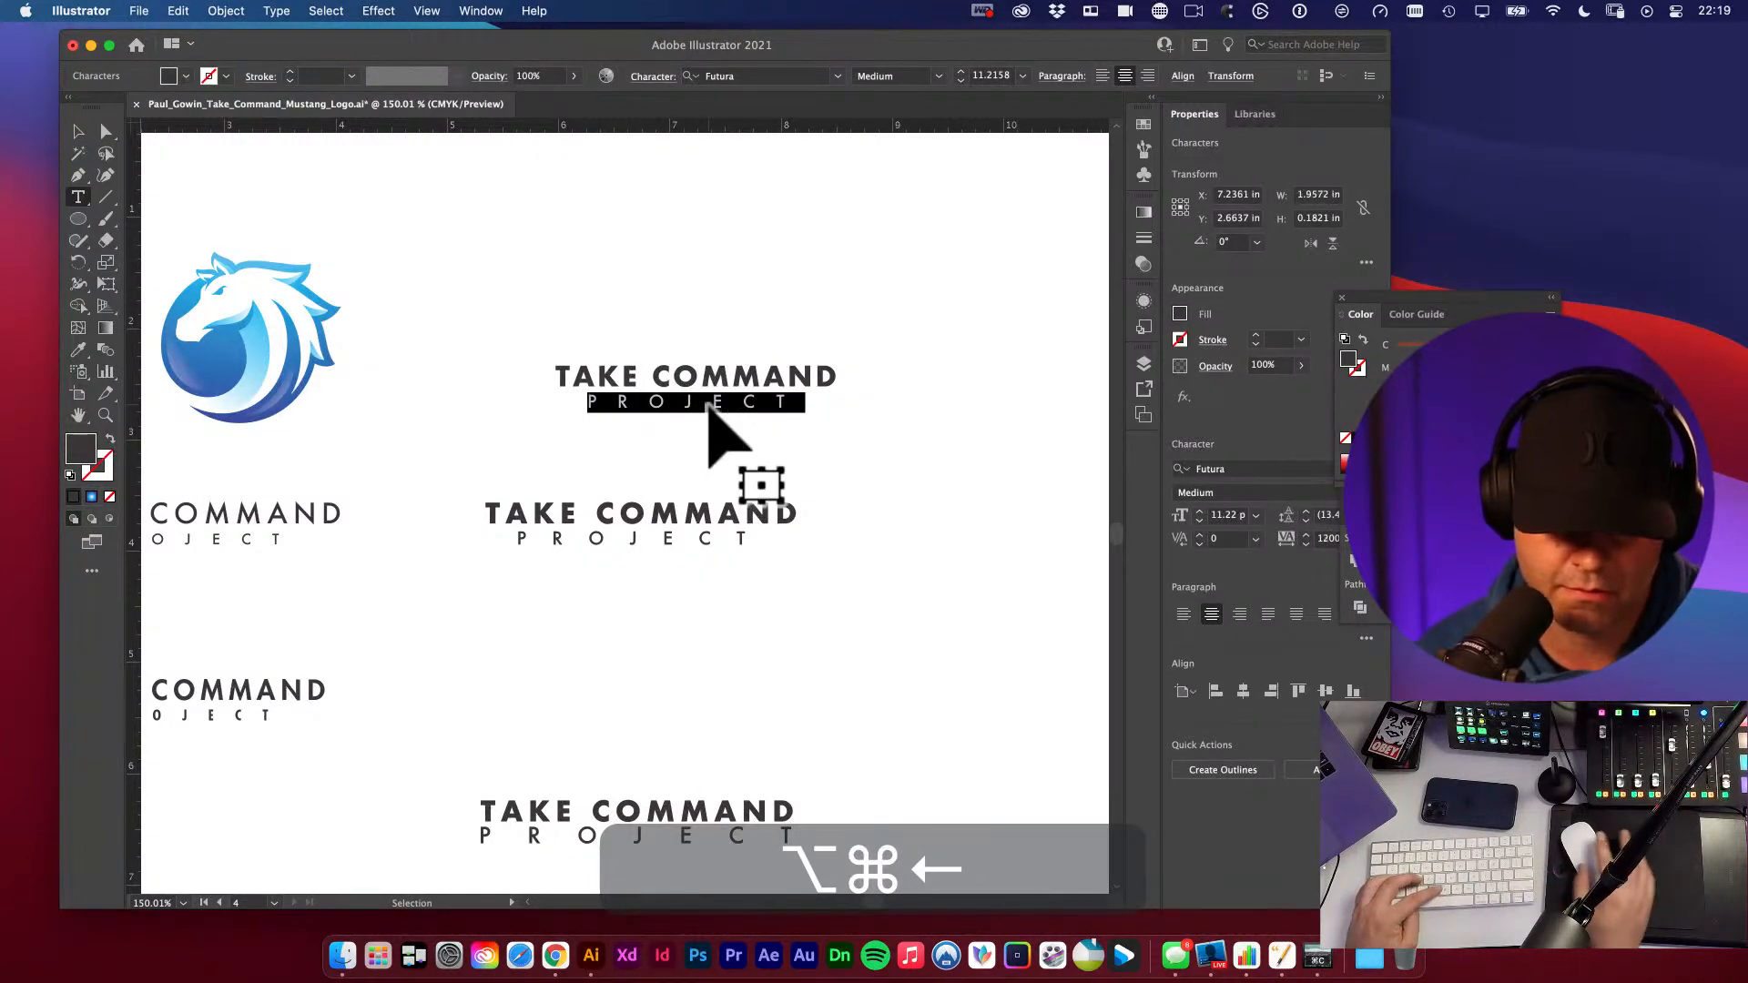
left_click(943, 503)
- Place a copy of the tighter-tracked live-text lockup on the pasteboard above the two stored live-text lockups
key("v")
key("space")
left_click_drag(909, 500, 861, 487)
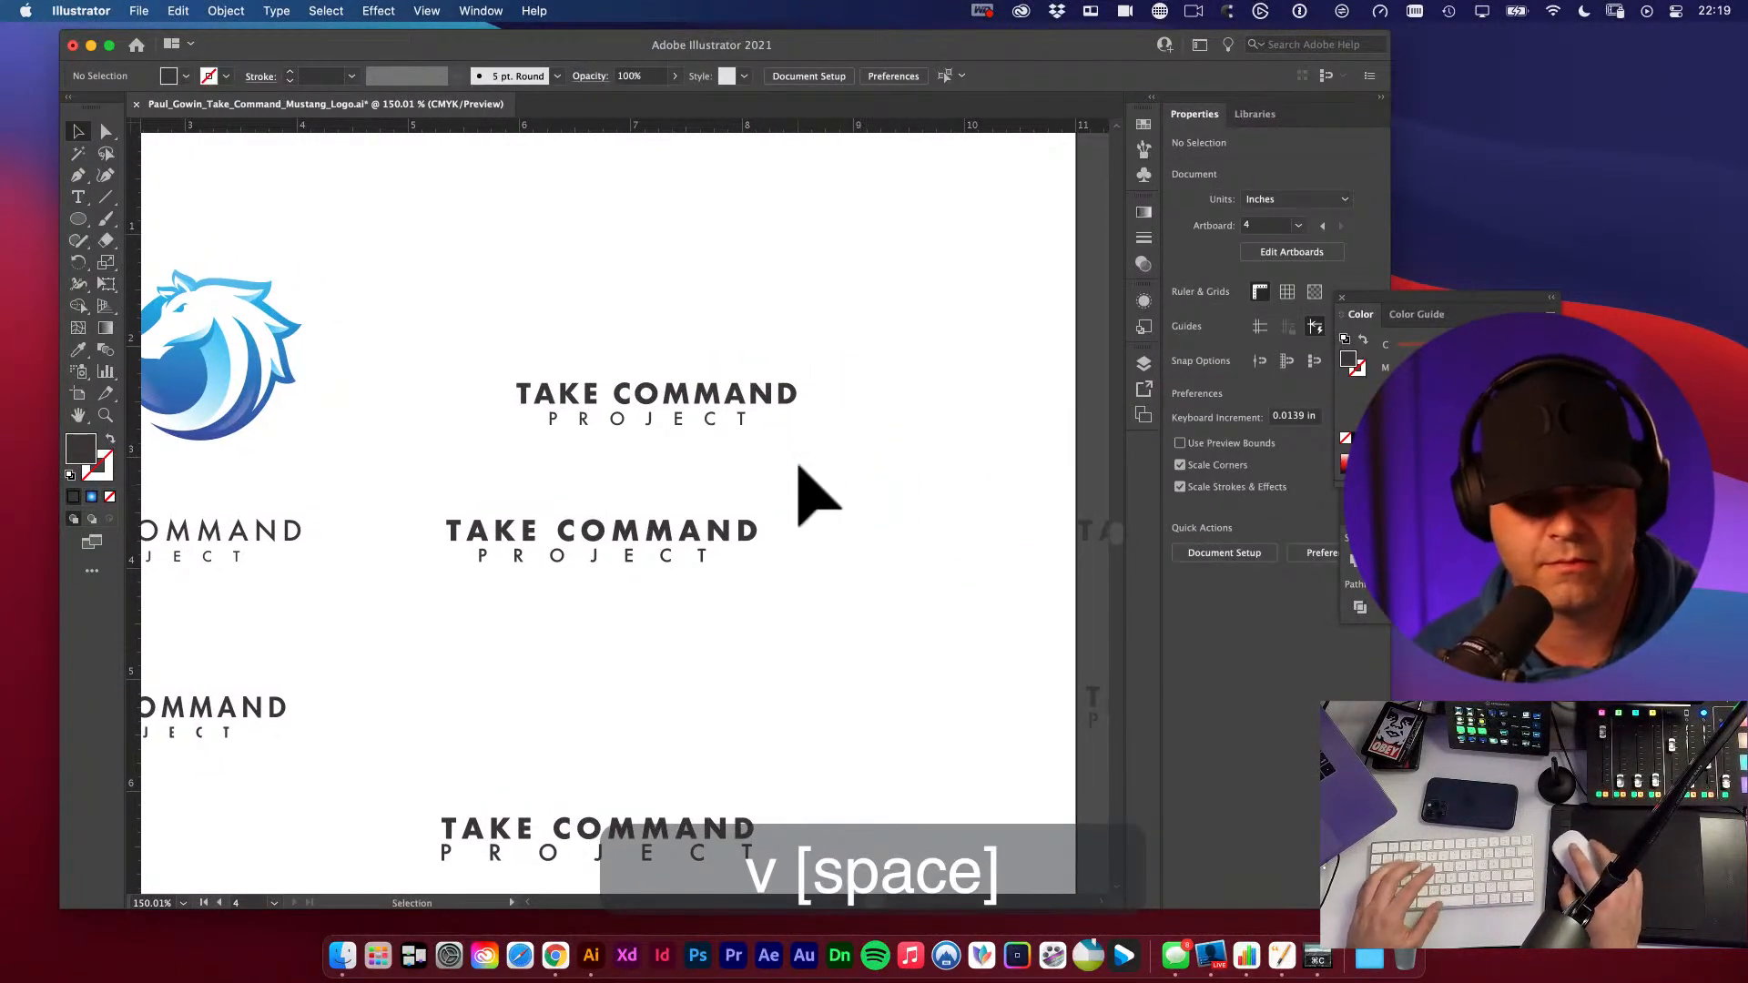
left_click(727, 473, "alt+super")
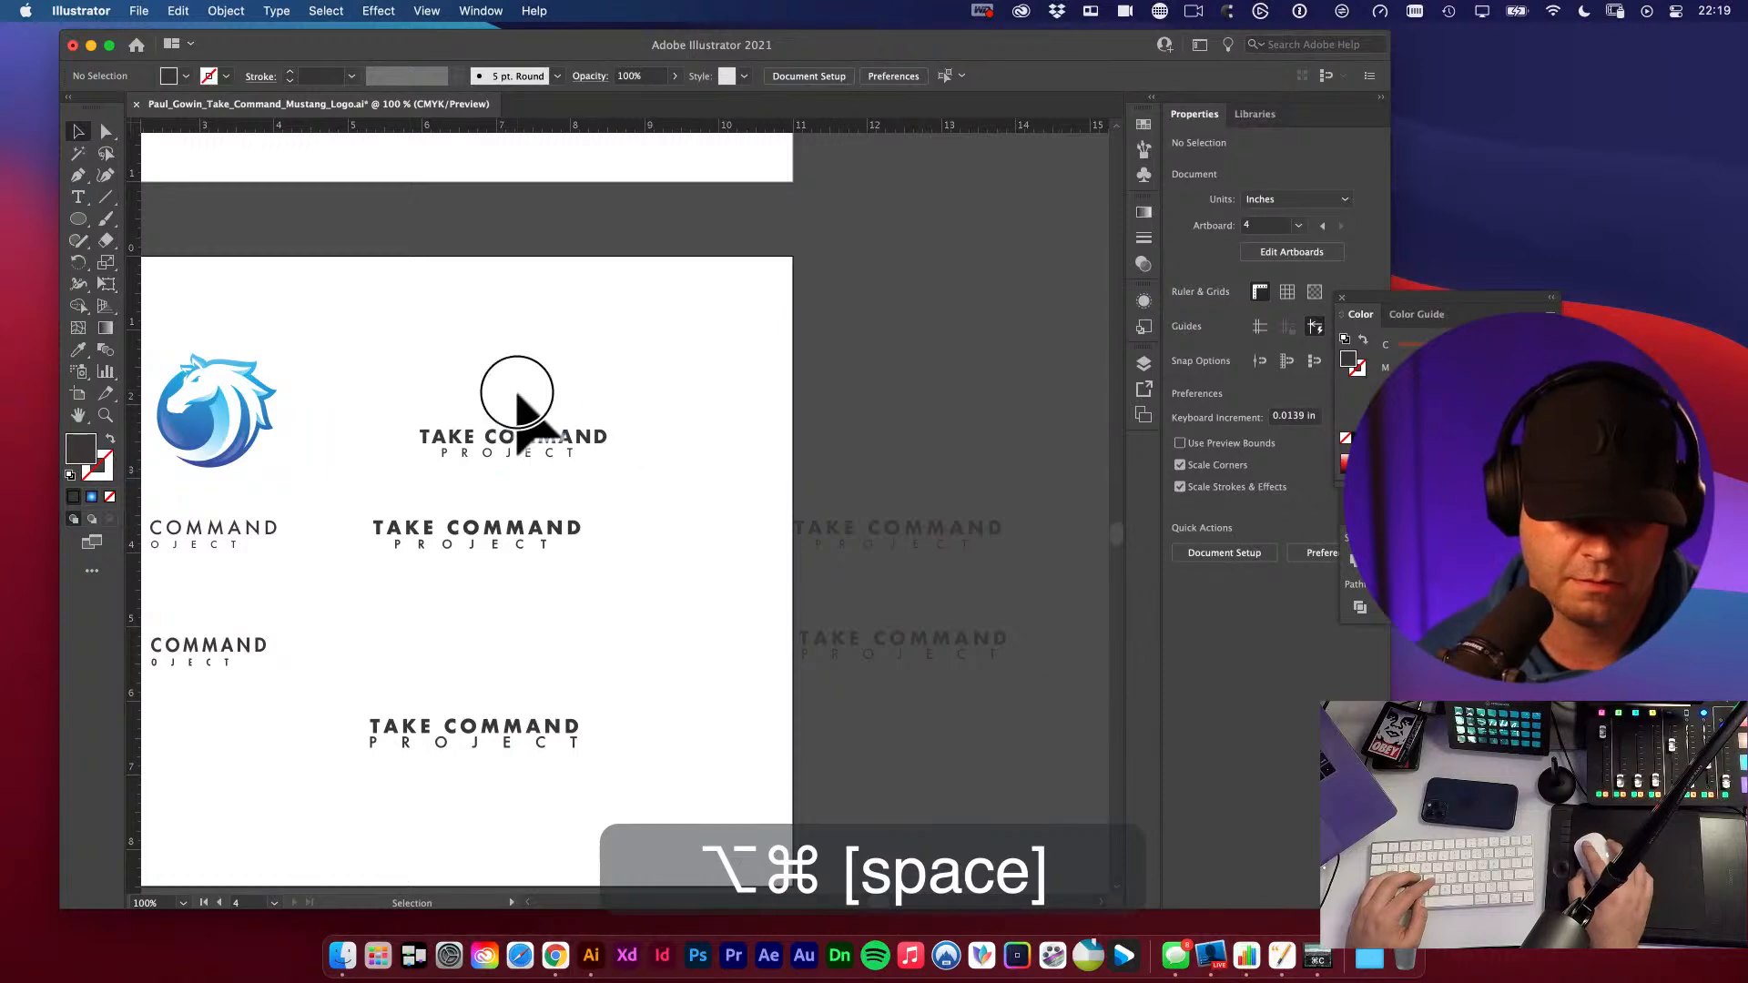
left_click(523, 438)
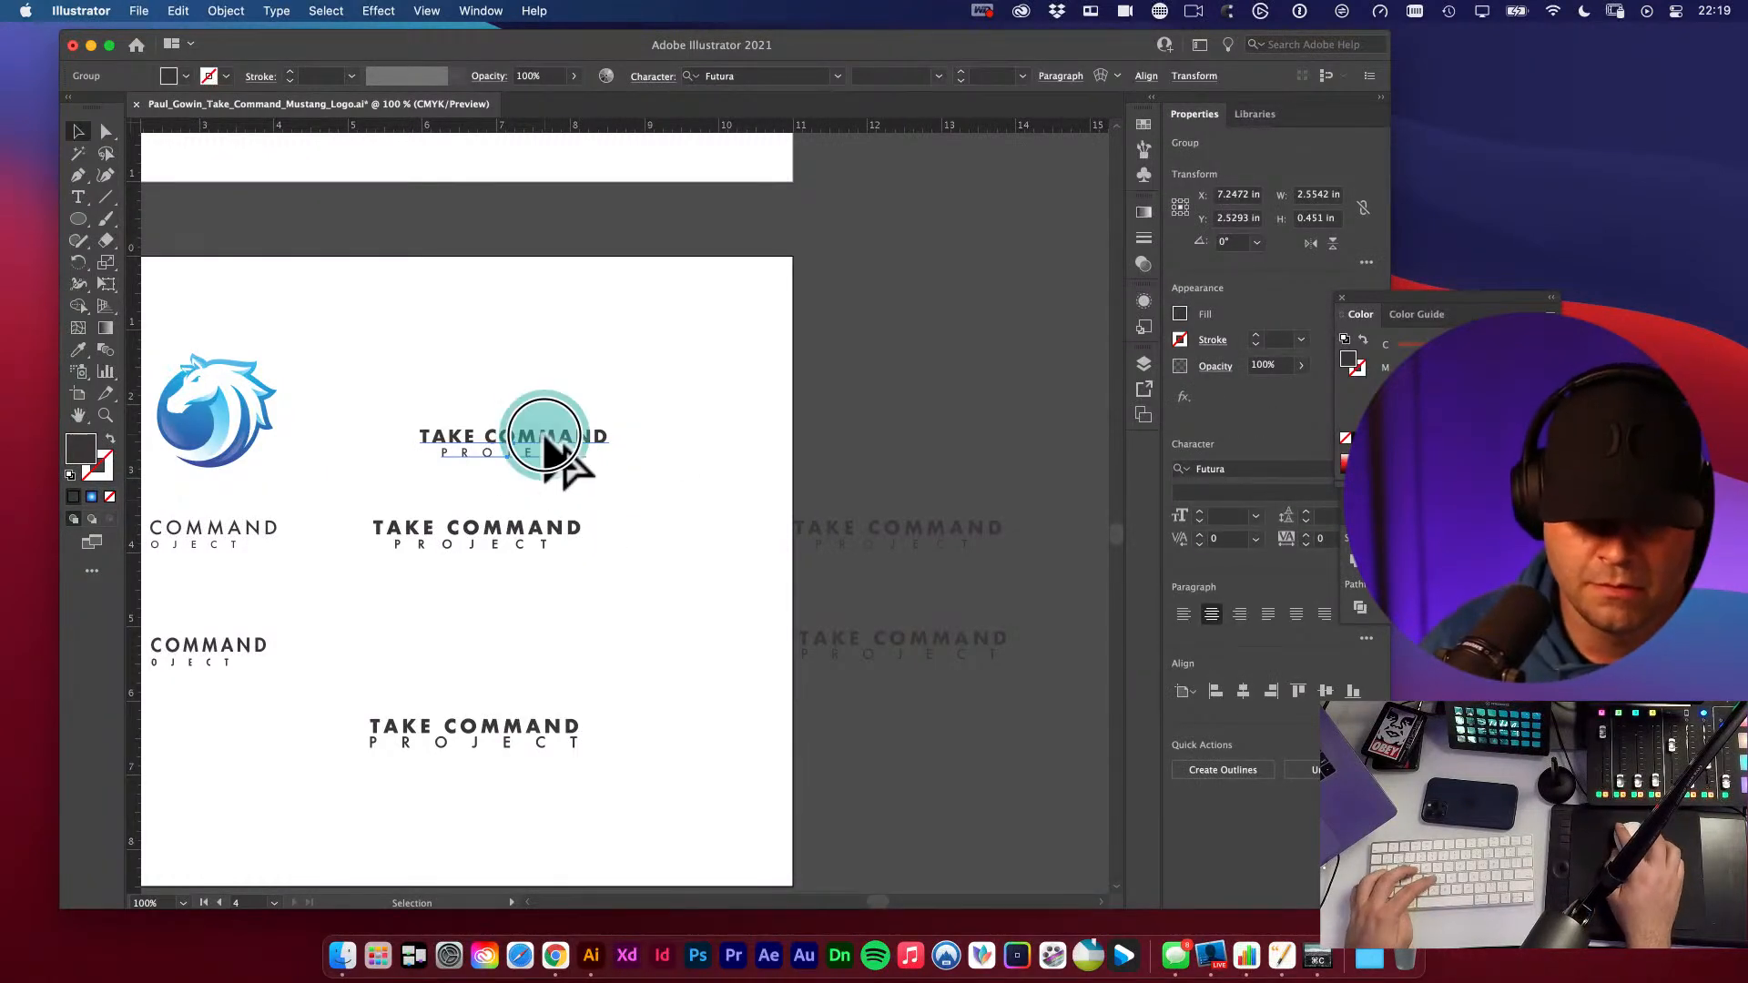
left_click_drag(545, 435, 956, 406)
left_click(683, 395)
key("space")
left_click_drag(677, 439, 702, 412)
key("v")
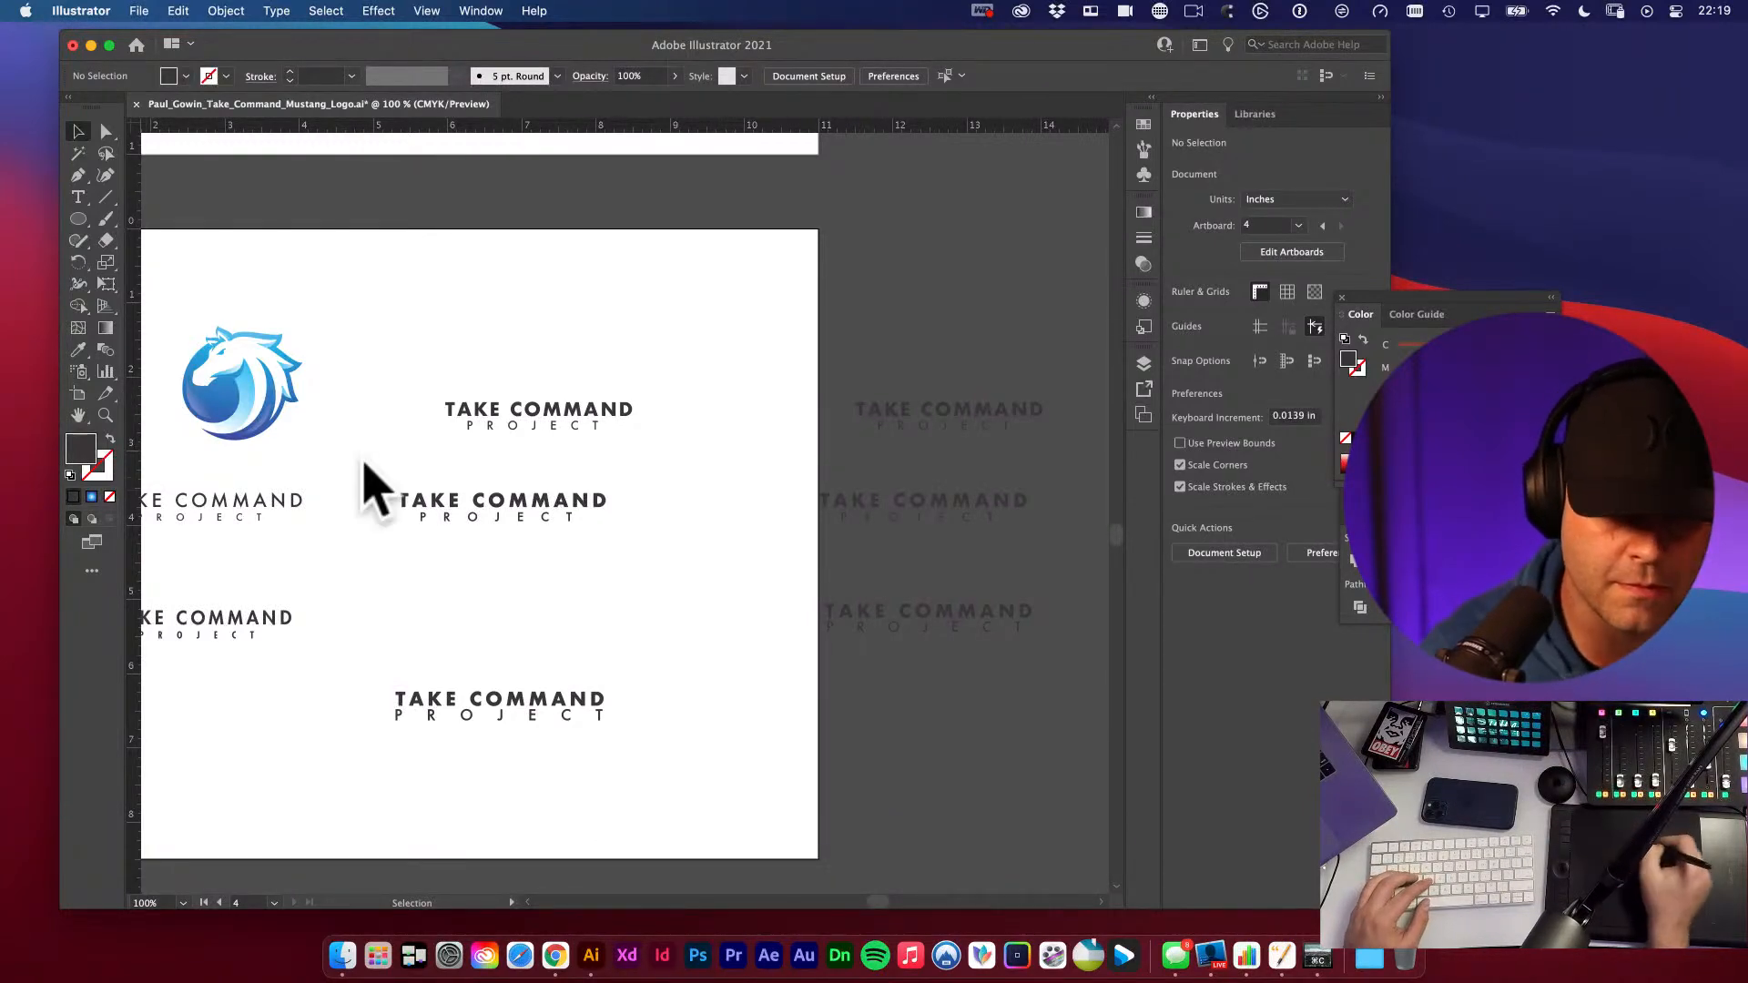
- Convert the artboard's tighter-tracked TAKE COMMAND PROJECT lockup to outlines
left_click(628, 419)
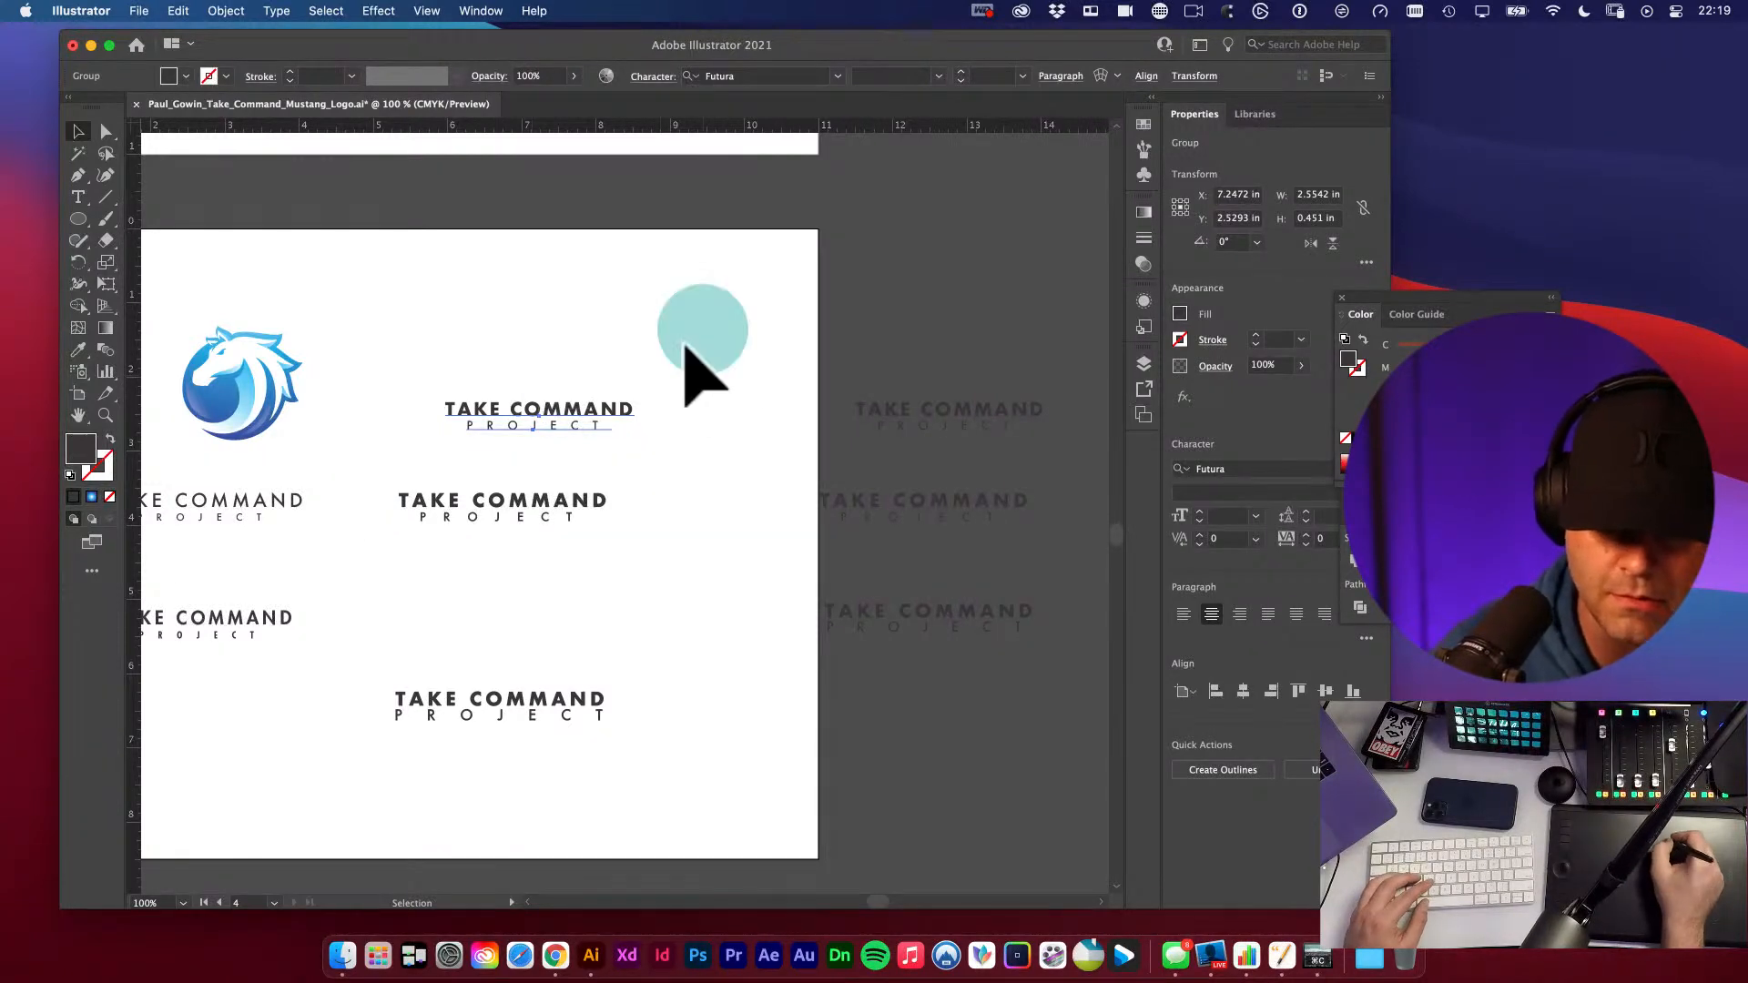
left_click_drag(587, 441, 633, 441)
key("super+z")
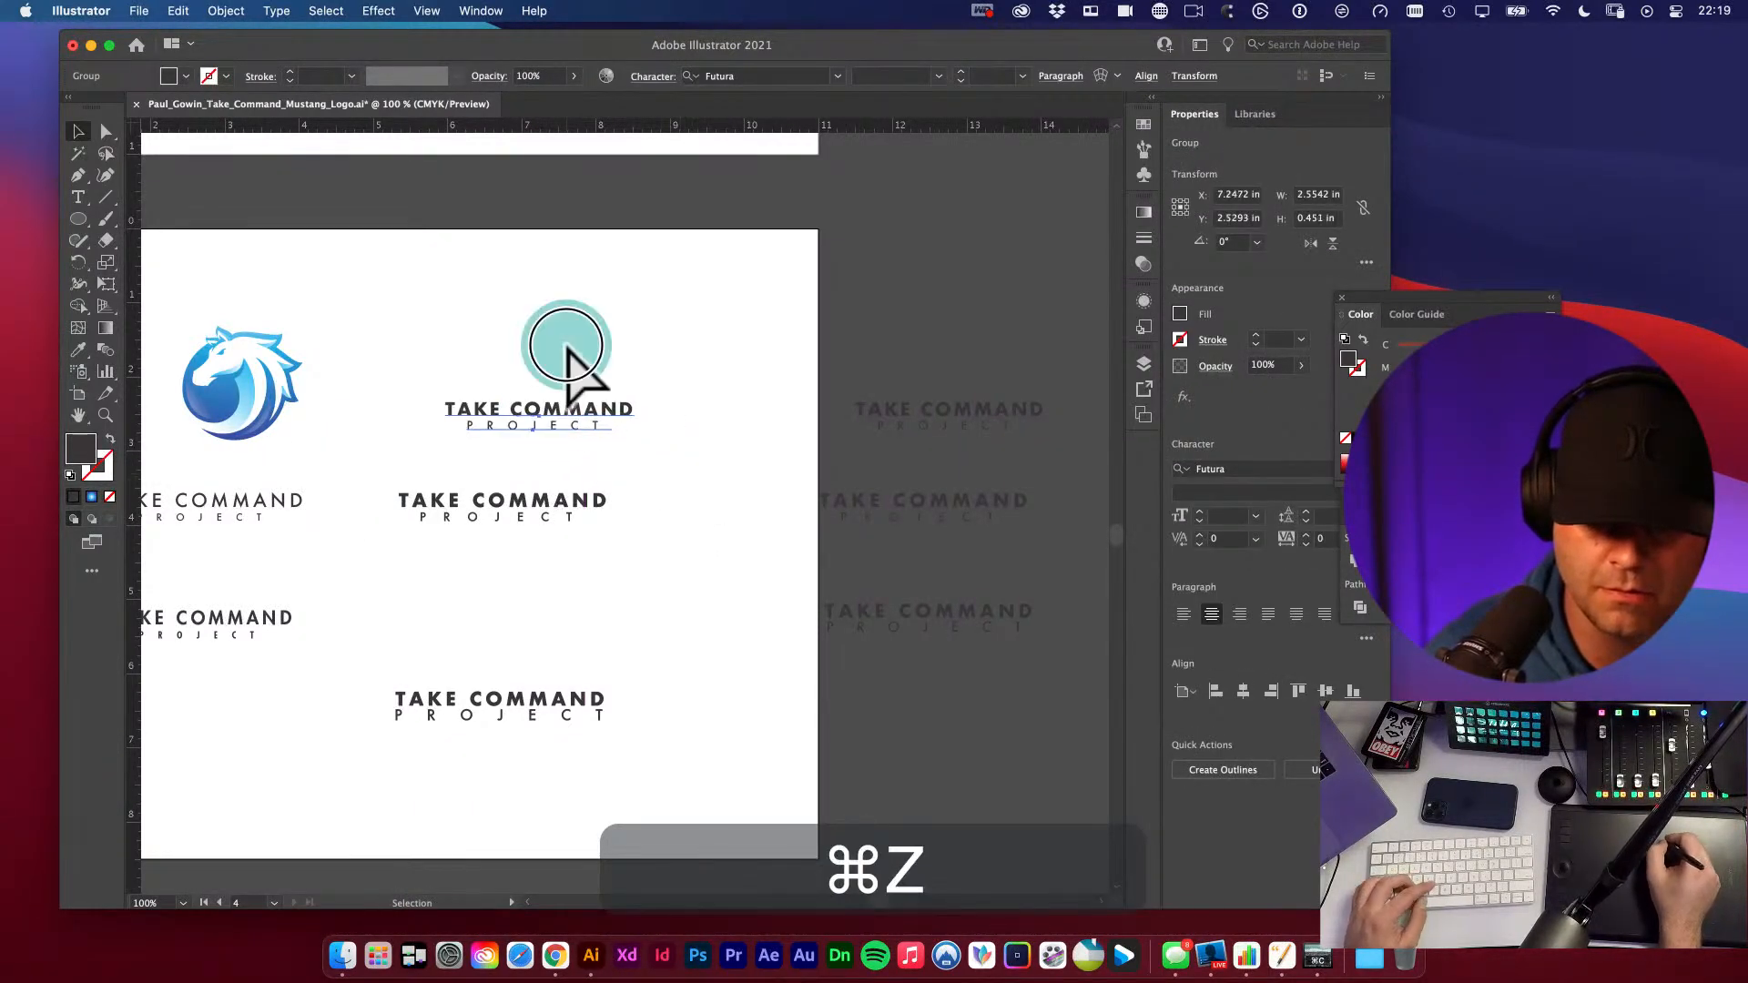
left_click(566, 346)
left_click(579, 445)
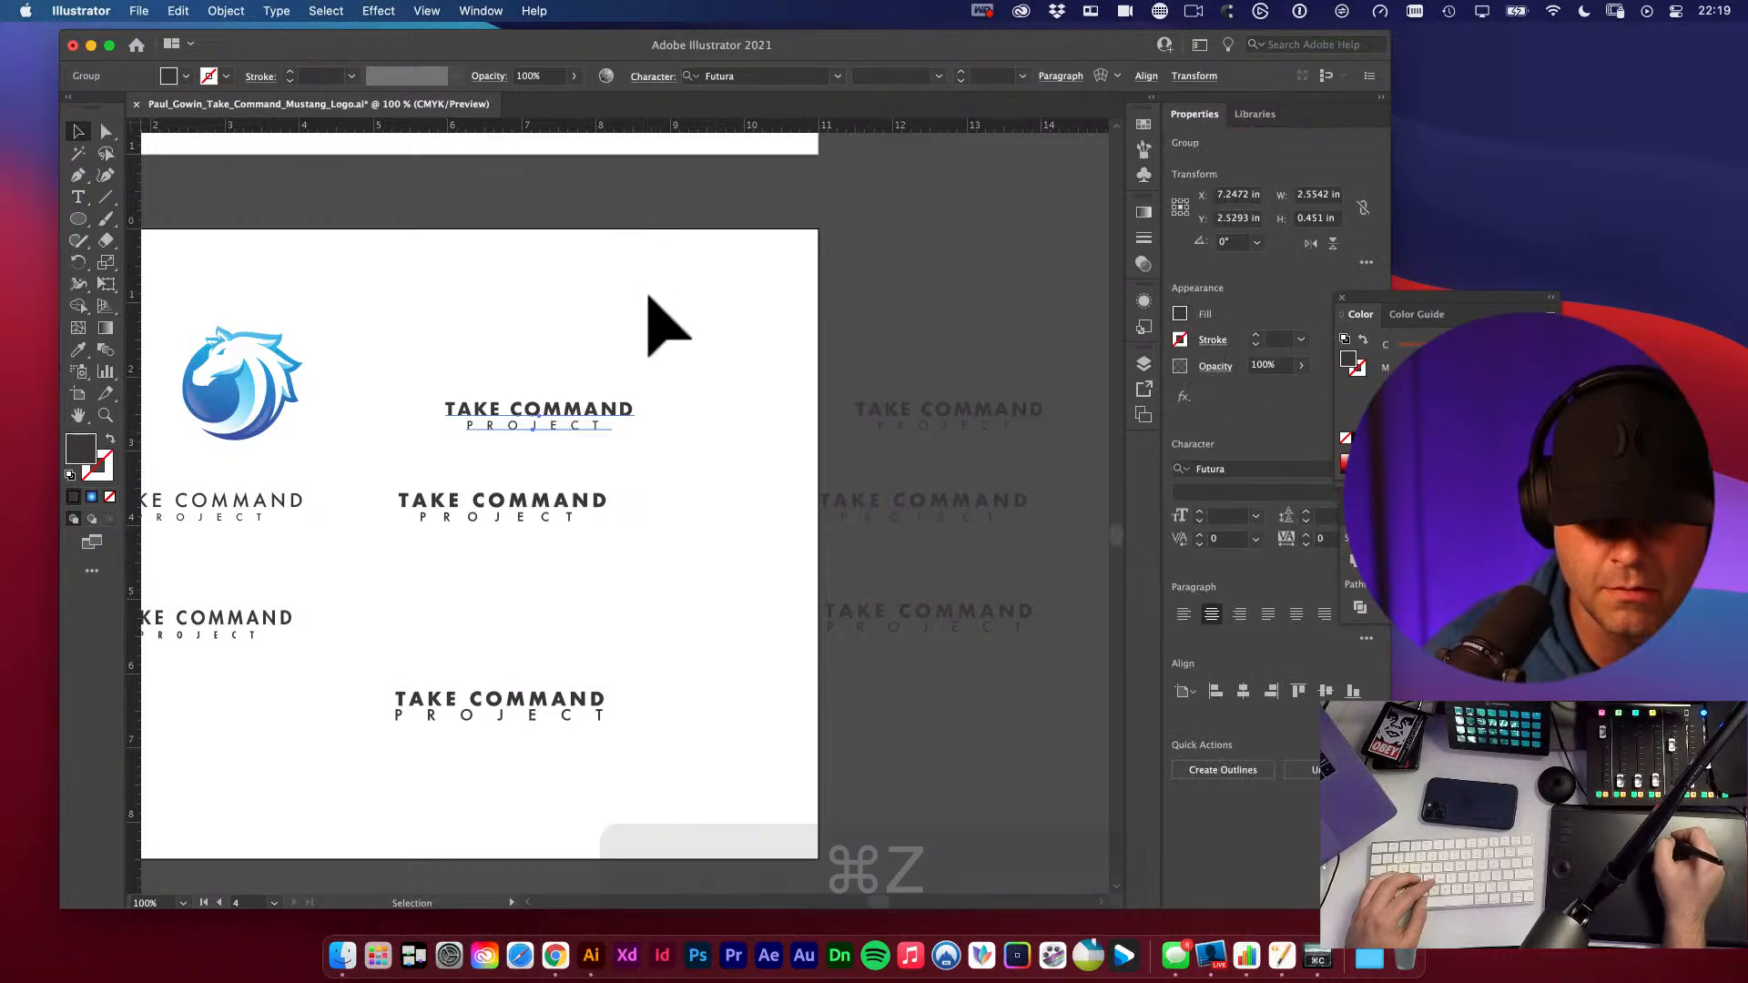
key("shift+super+o")
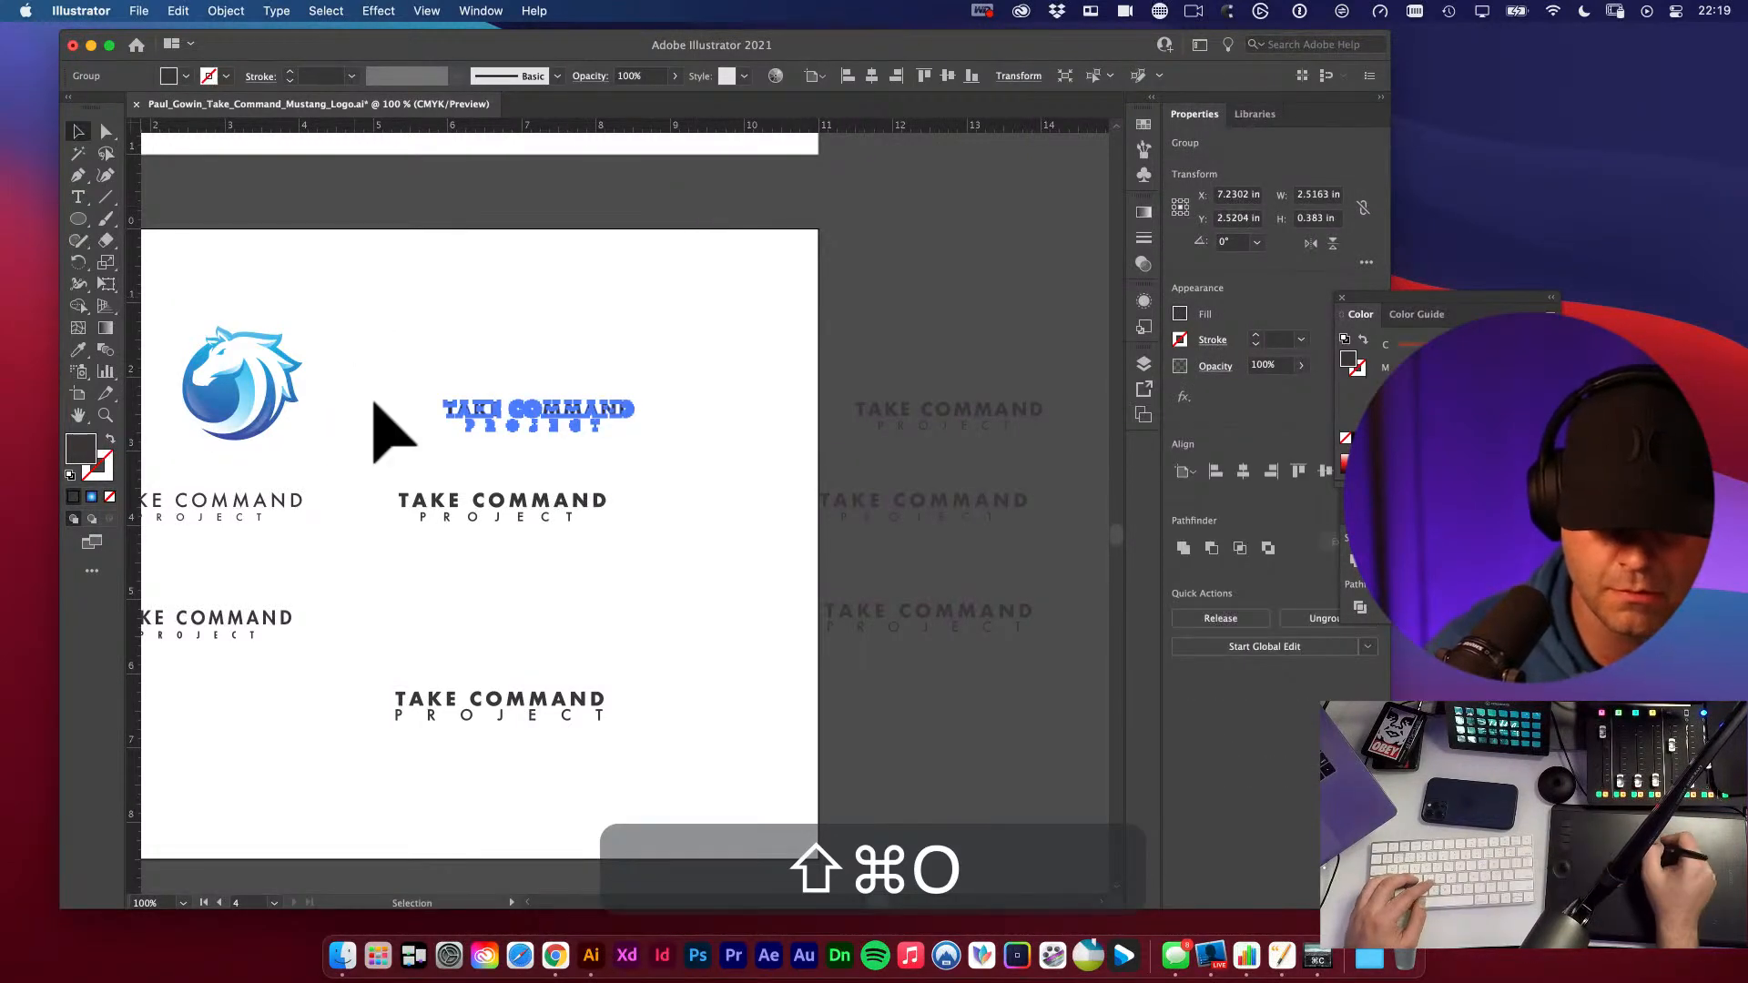
- Try centering the outlined lockup on the artboard, and return it as a group to the open area above the bold wordmark
left_click(552, 294)
left_click(587, 428)
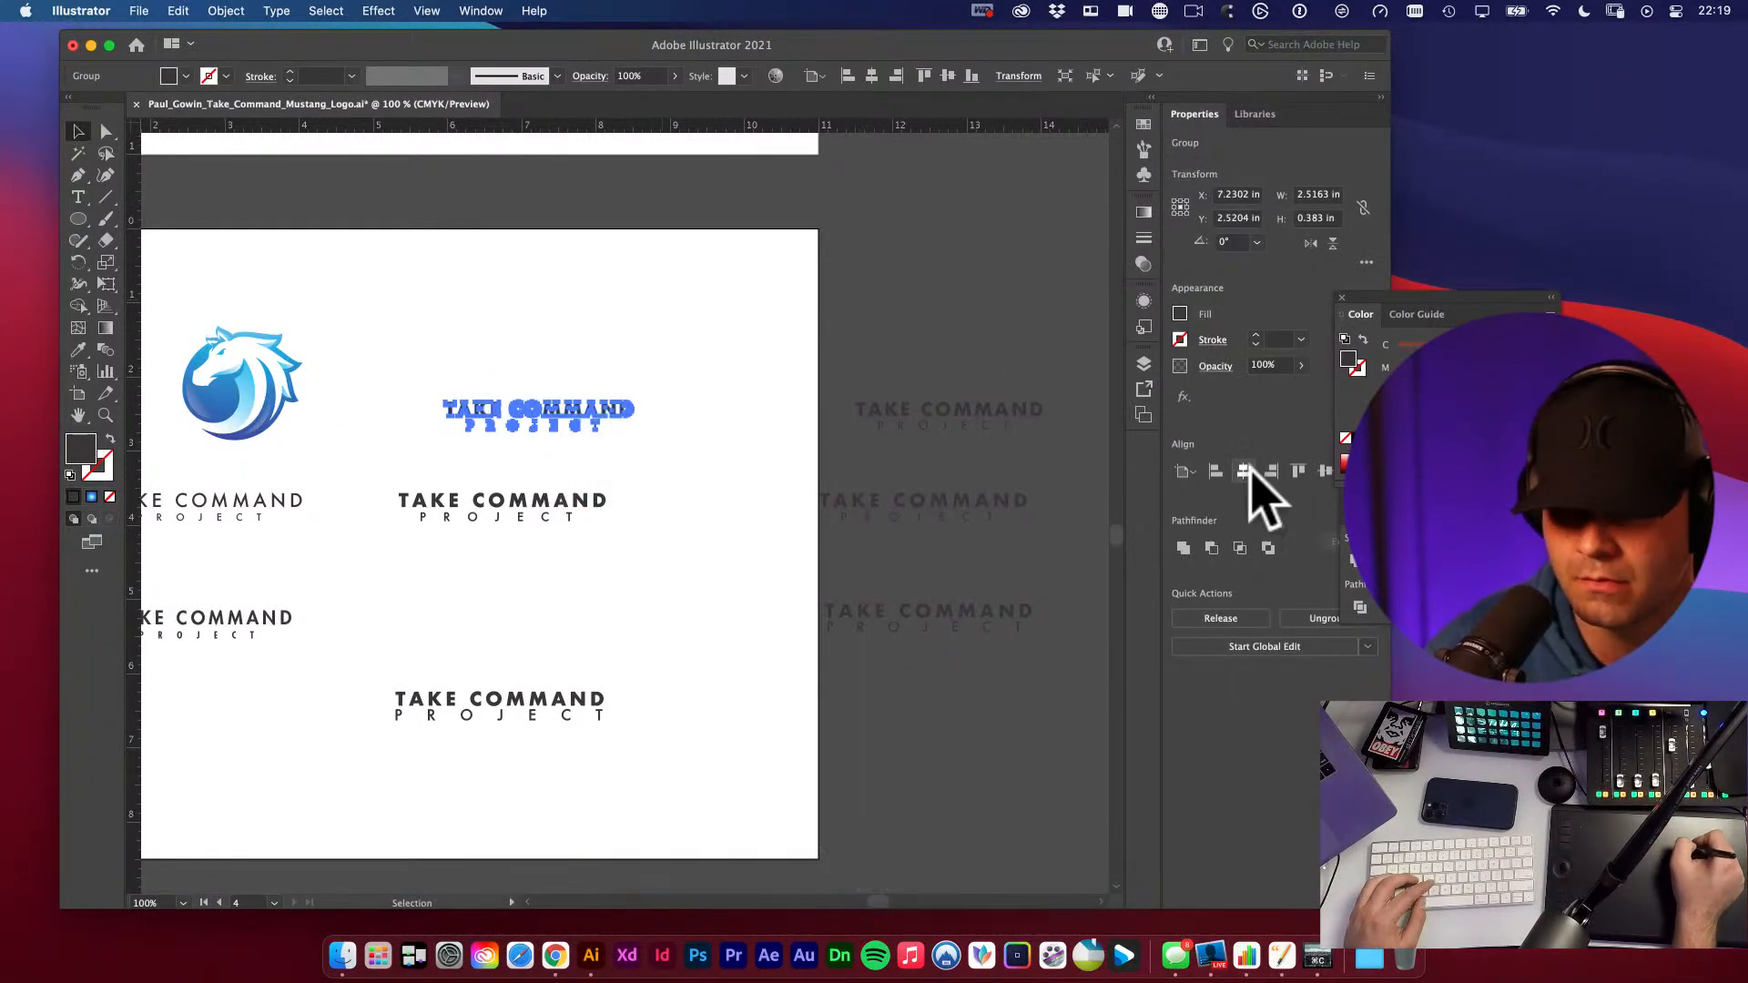
left_click(1247, 471)
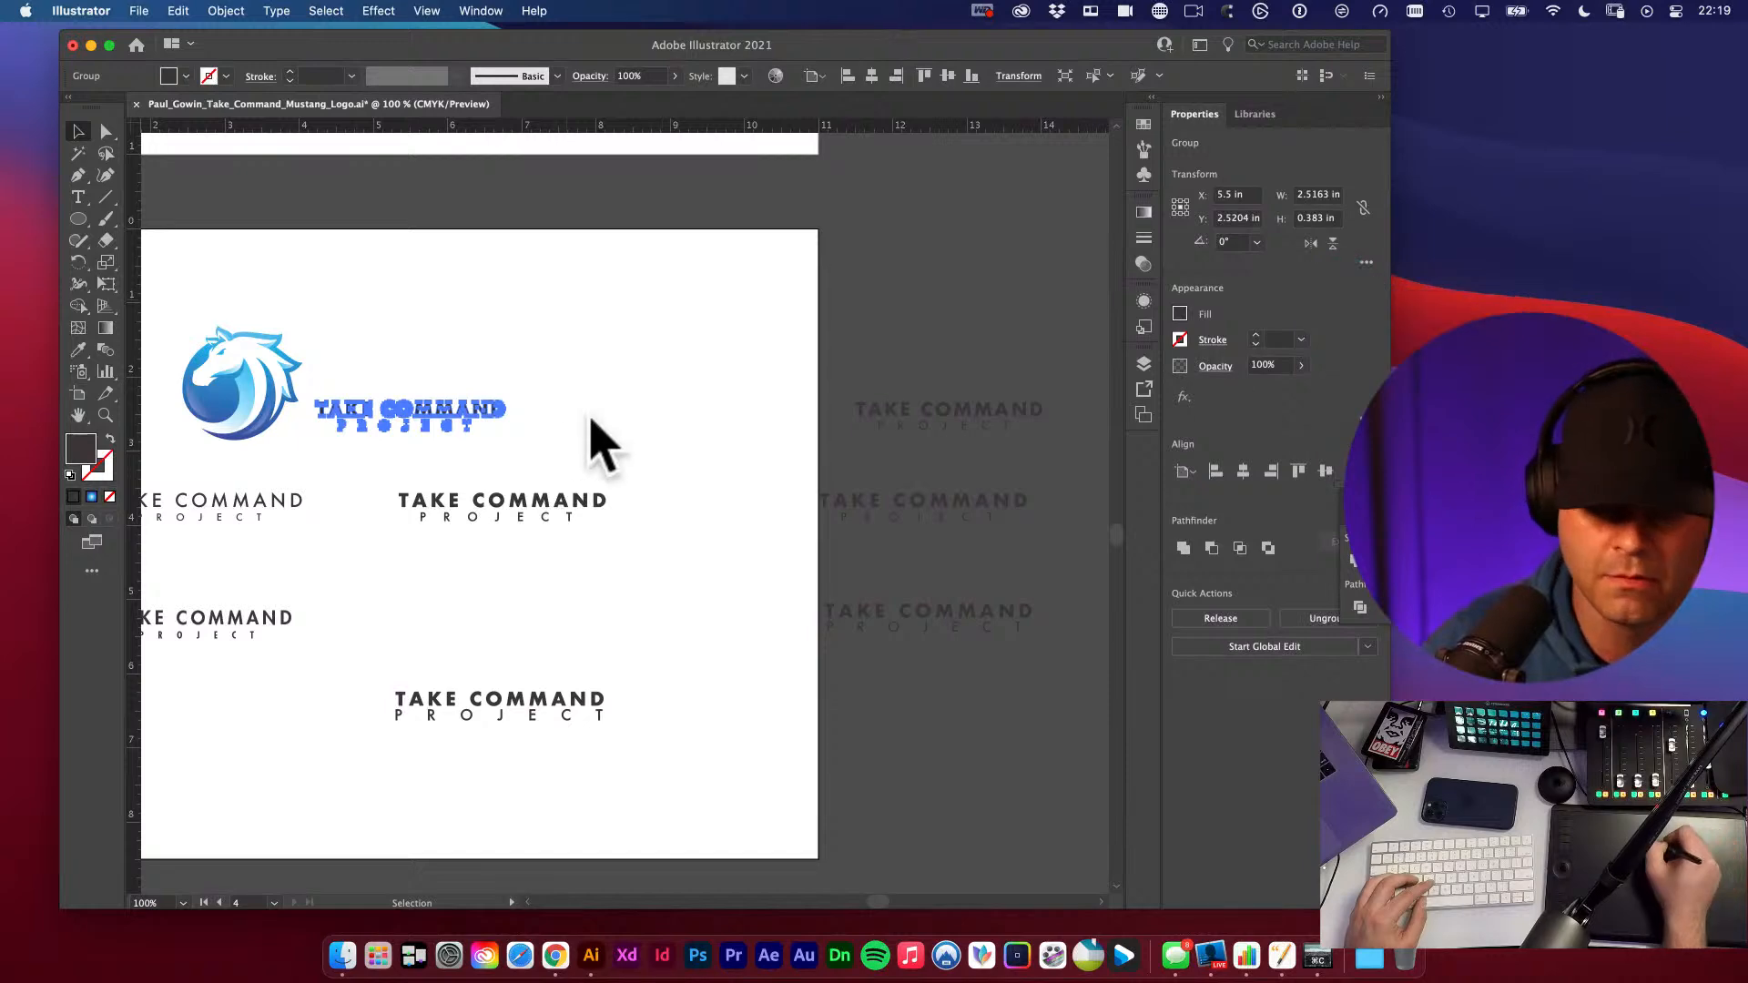
left_click(488, 446, "shift")
key("super+g")
left_click_drag(464, 437, 570, 400)
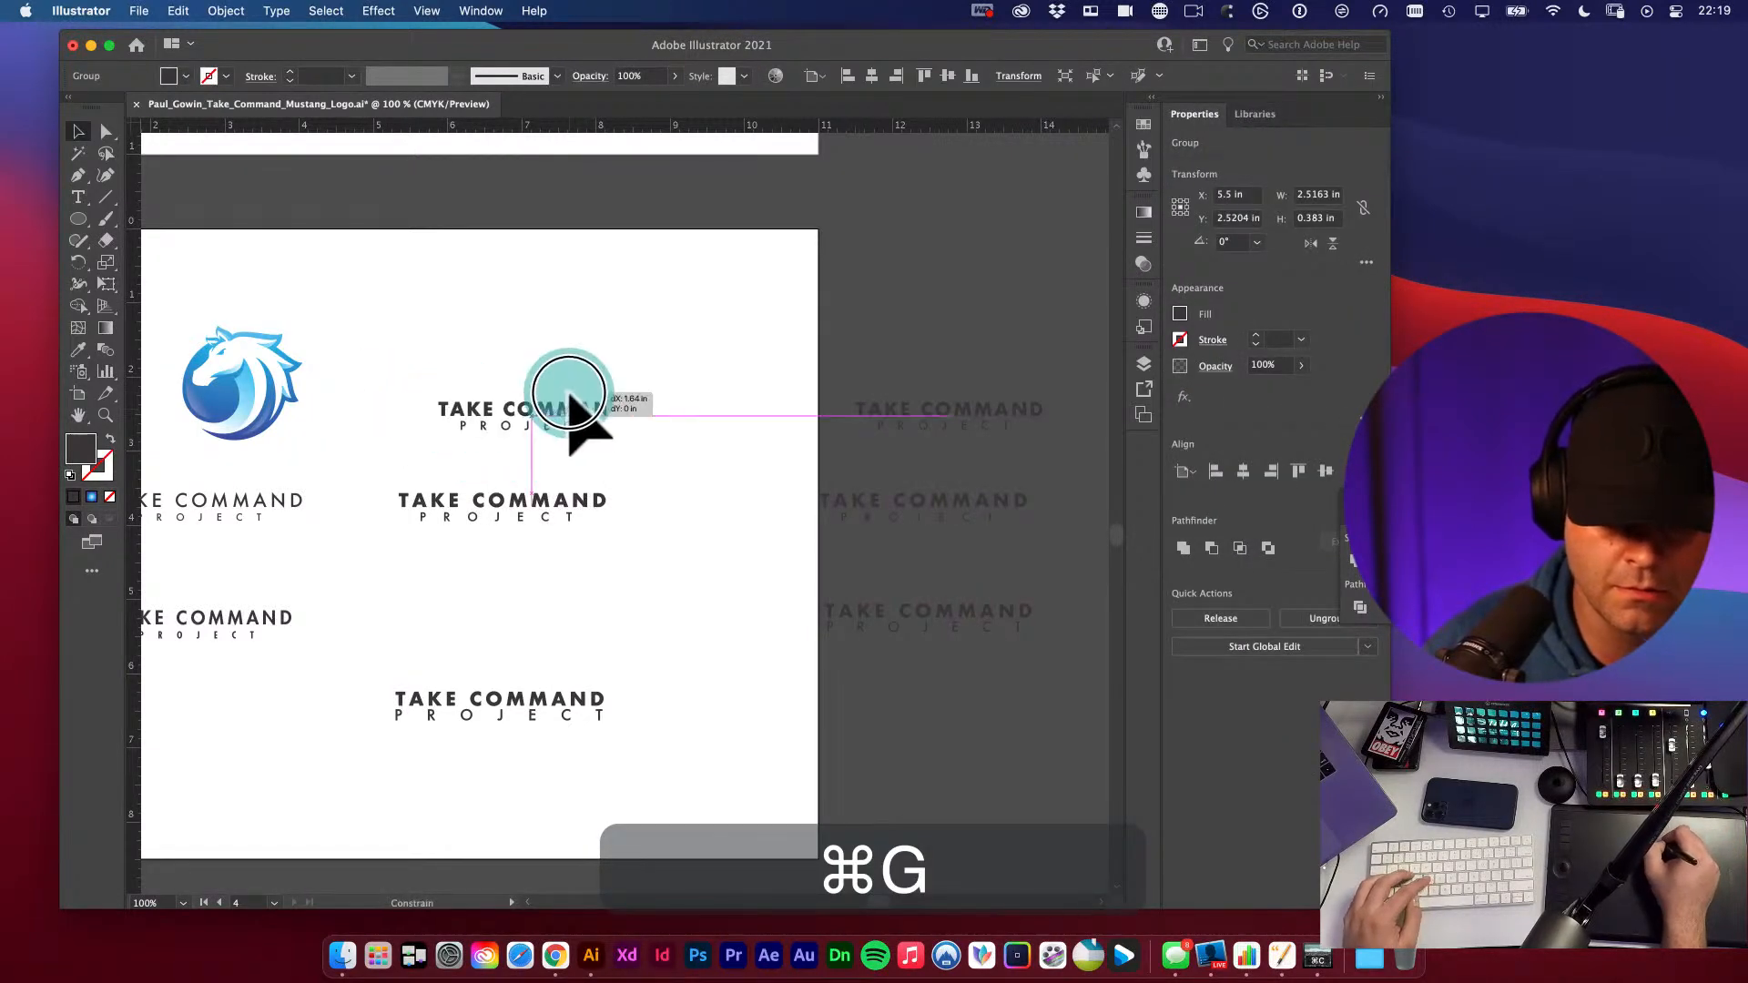
left_click(763, 338)
- Lower the outlined PROJECT line by about 0.03 in beneath TAKE COMMAND and regroup the lockup
key("space")
left_click_drag(466, 431, 544, 470)
left_click_drag(475, 545, 600, 517)
left_click_drag(616, 398, 866, 612)
left_click(719, 455)
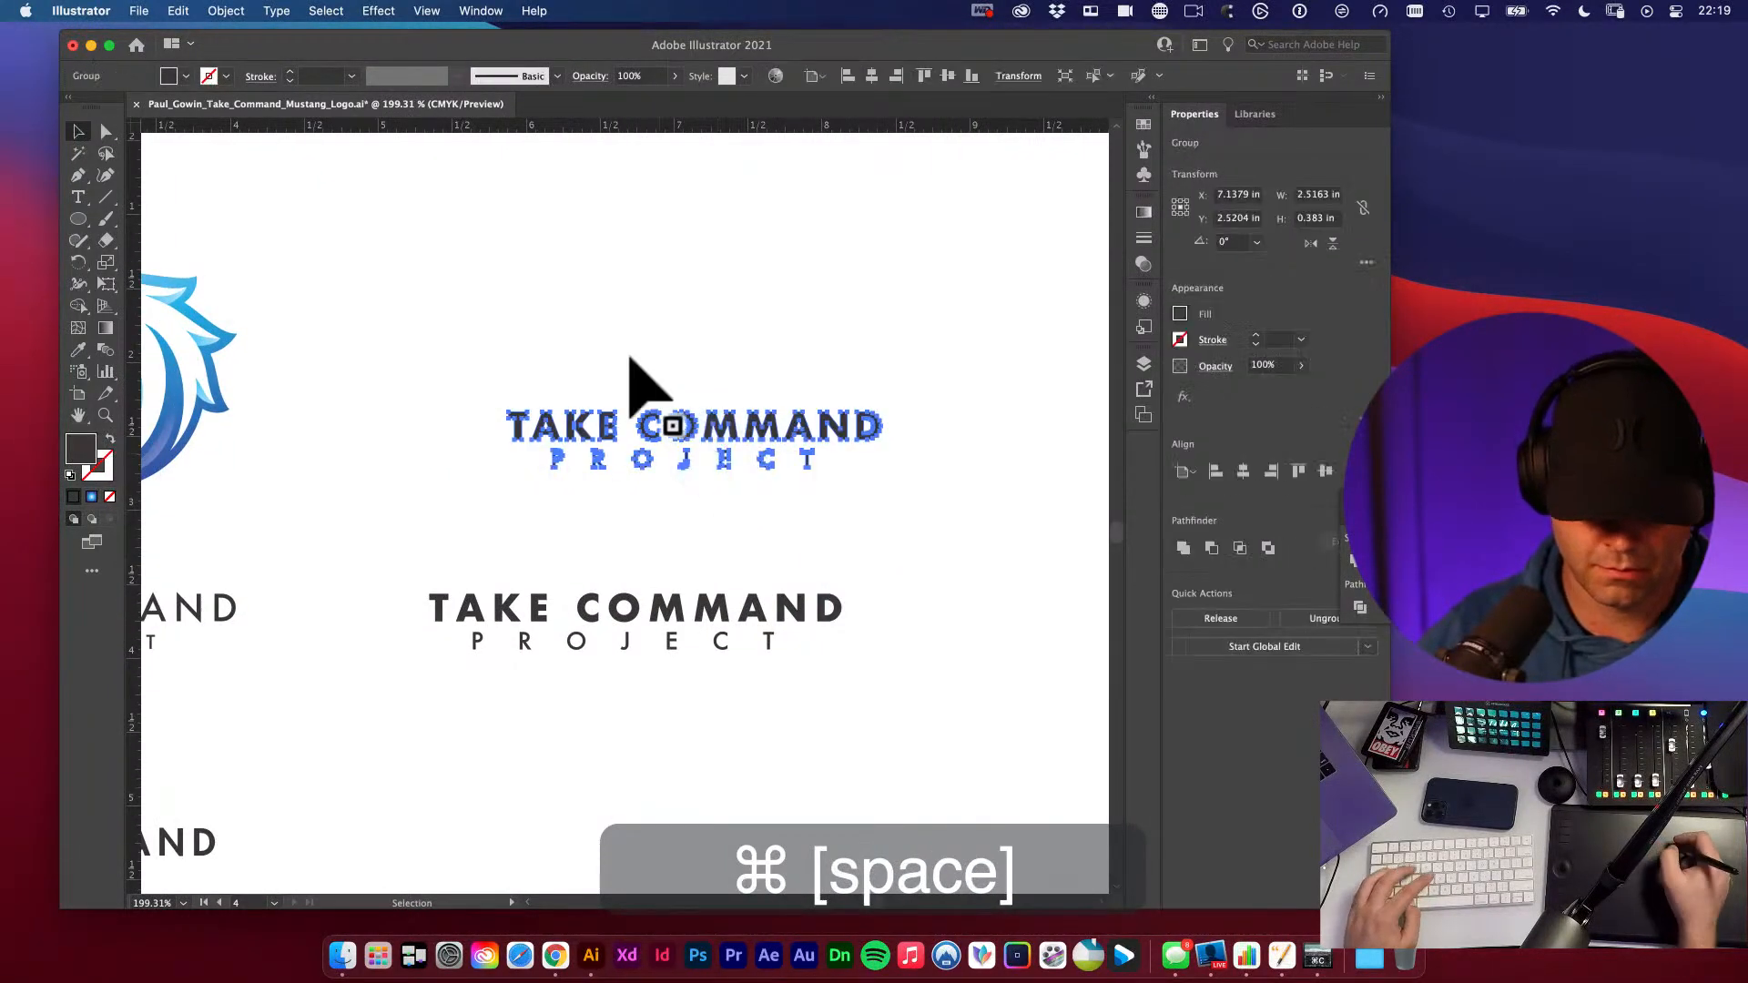
key("shift+super+g")
left_click(733, 510)
left_click_drag(864, 455, 627, 526)
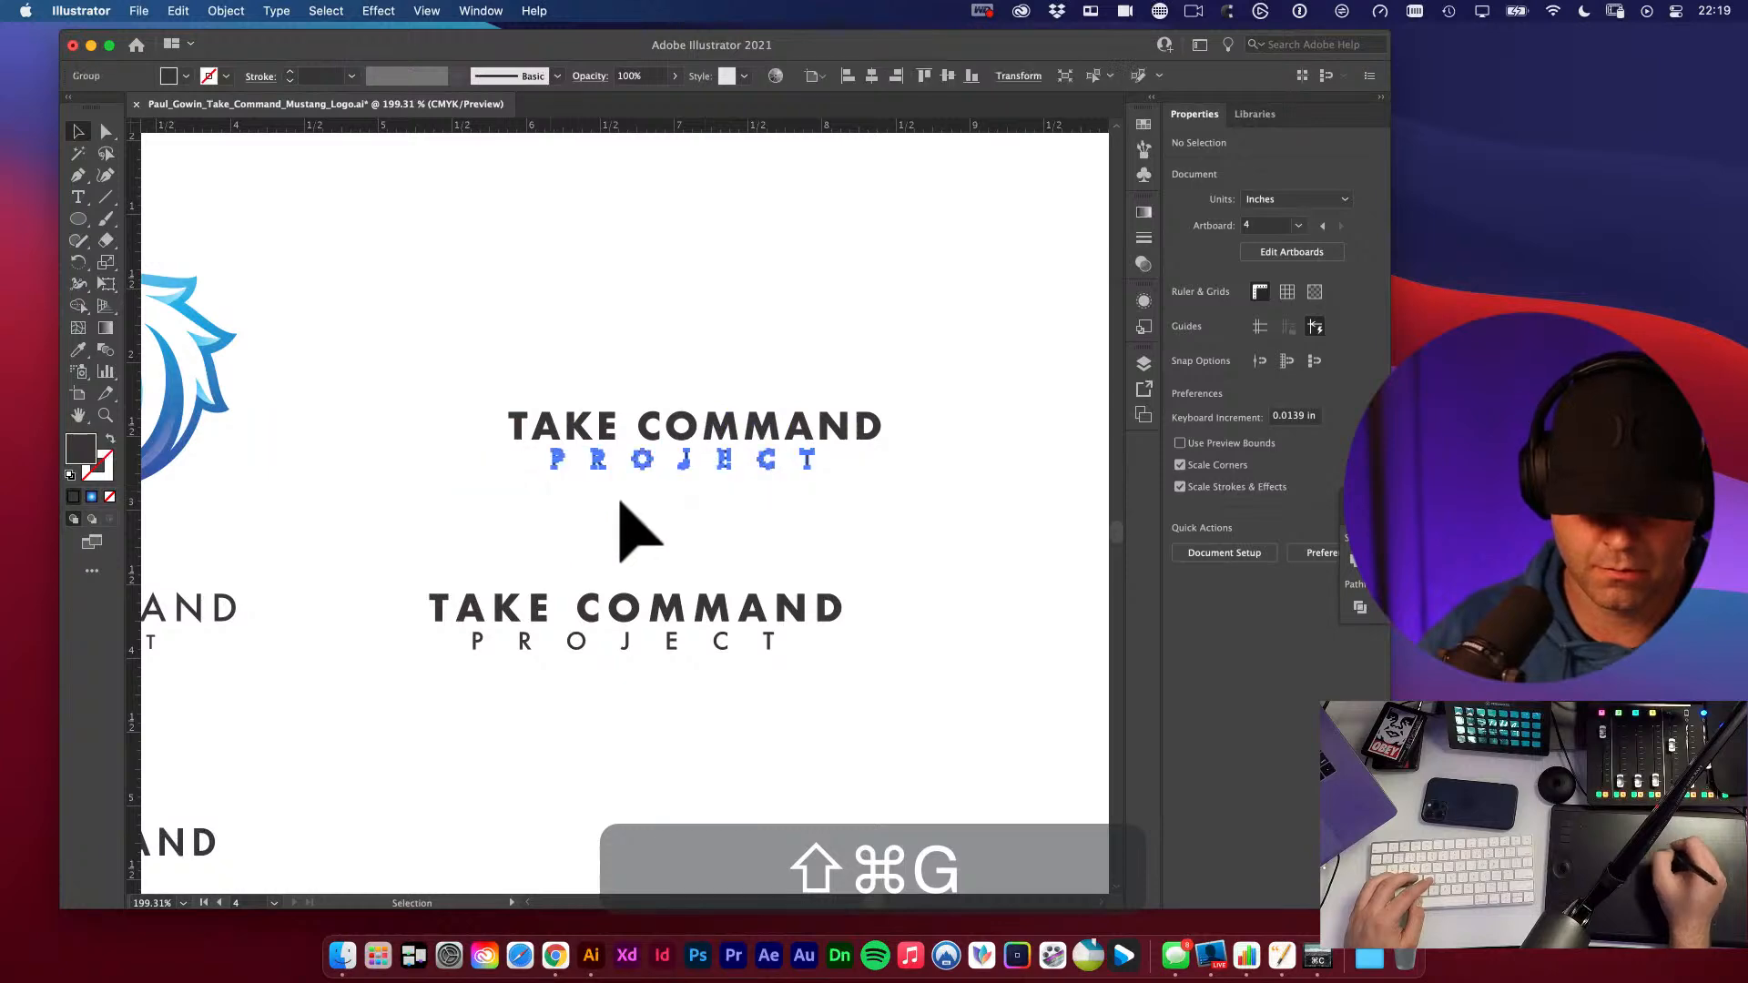
key("shift+Down")
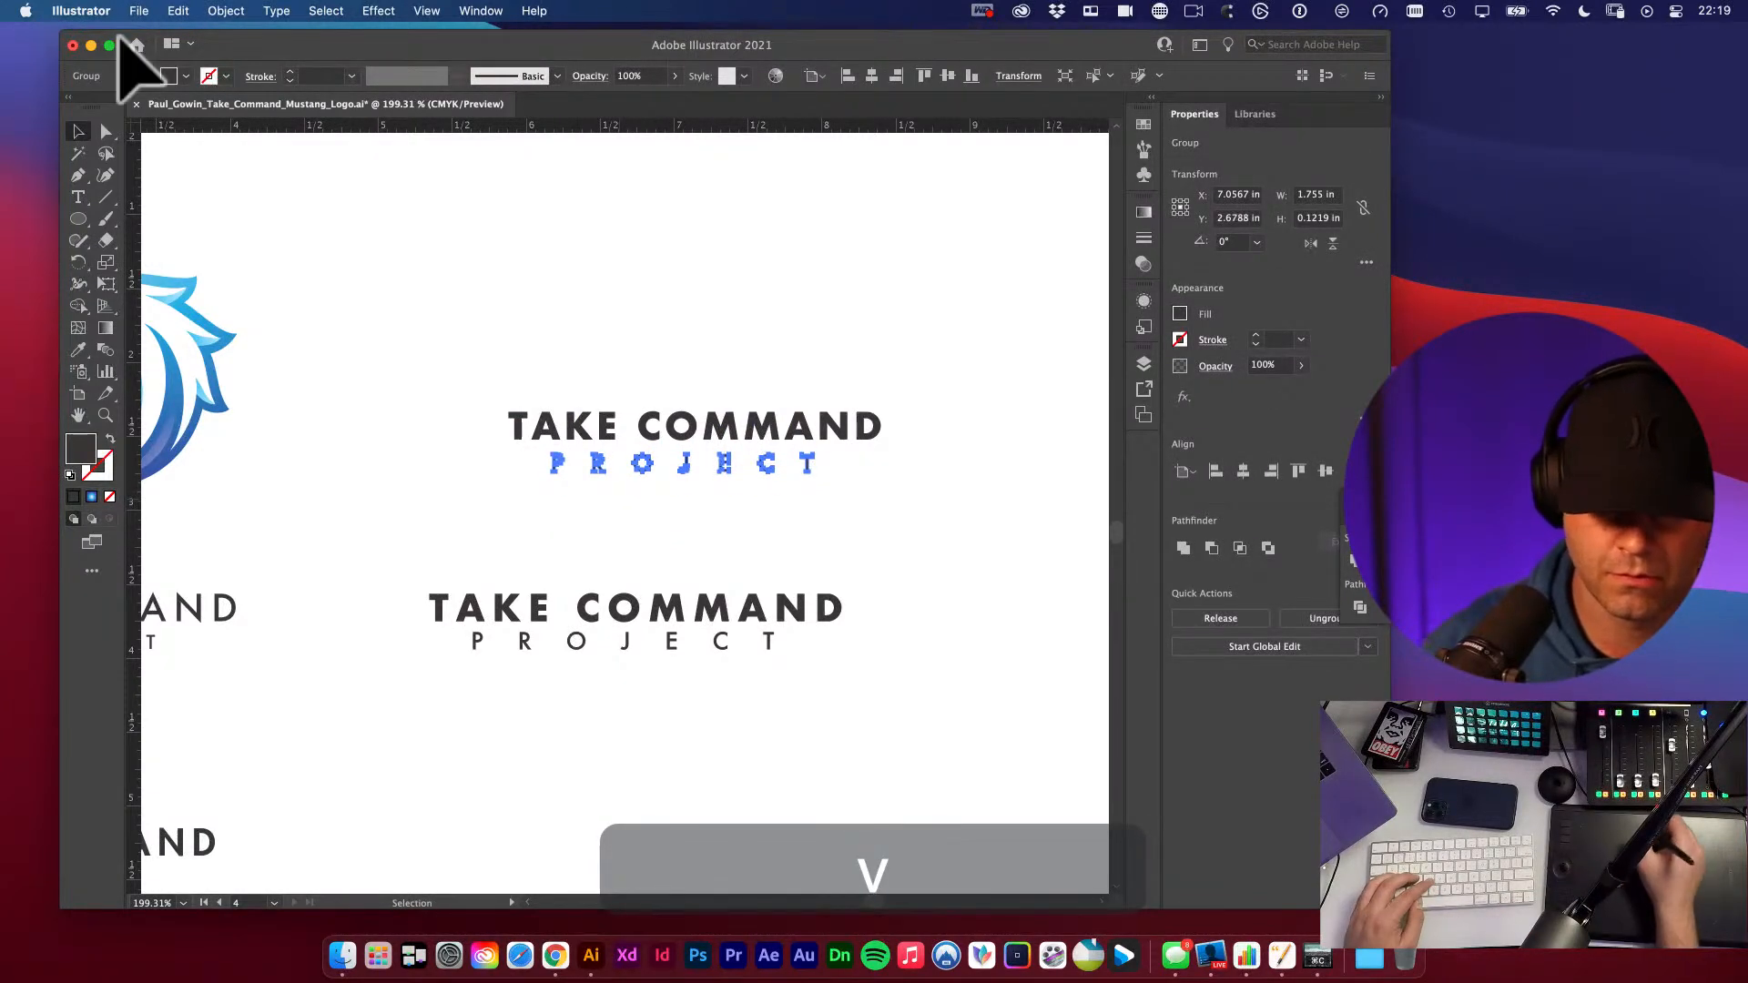
left_click_drag(442, 319, 933, 493)
key("super+g")
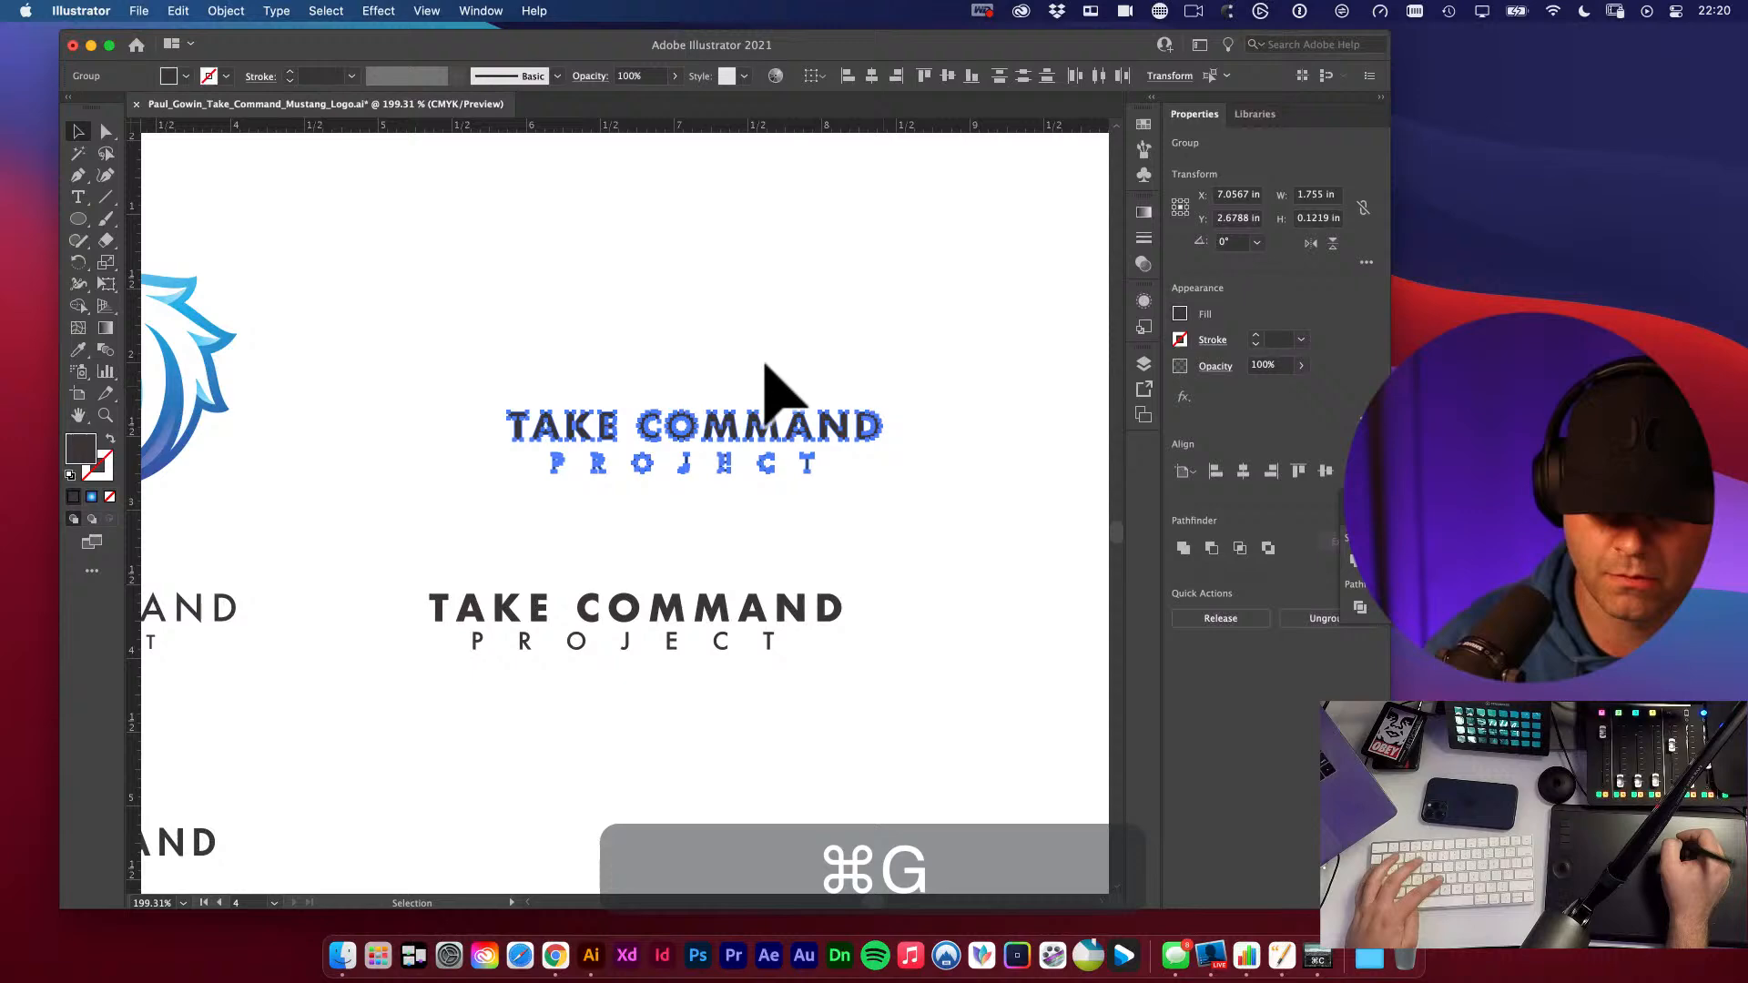
- Move the other four wordmarks on the artboard down about 1.8 in to clear space under the horse emblem
left_click(601, 346, "alt+super")
left_click(652, 429, "alt+super")
key("v")
left_click(650, 405)
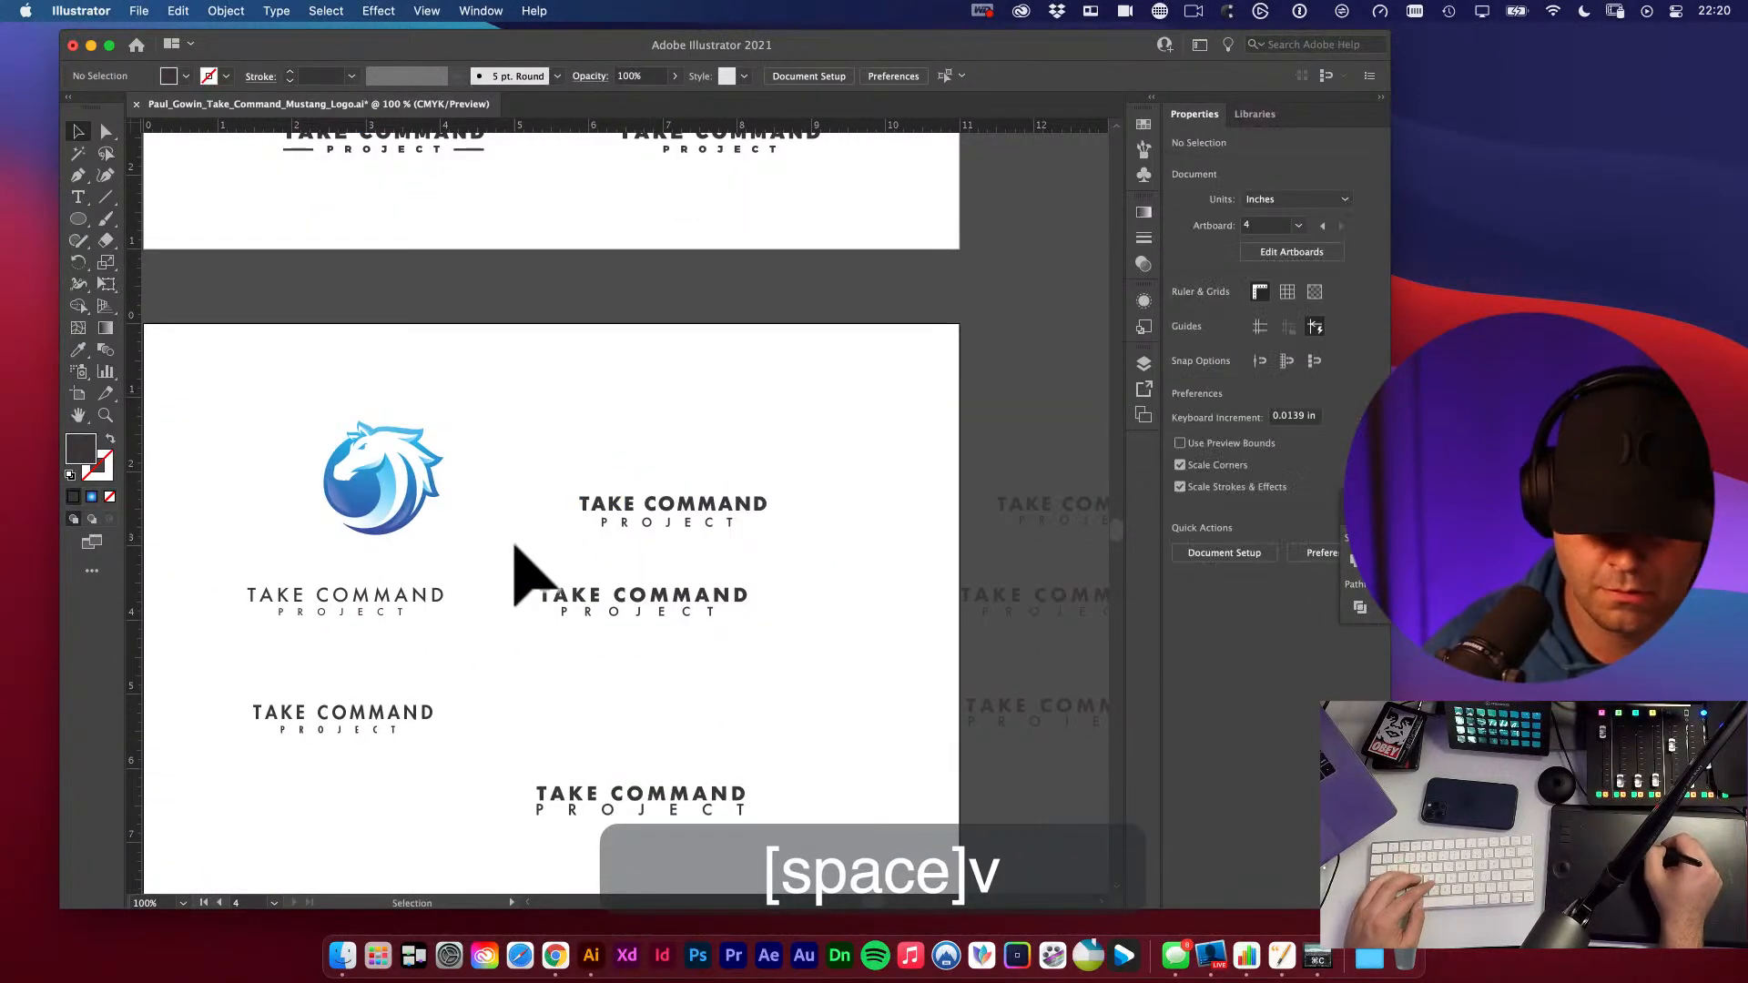
left_click_drag(514, 546, 733, 569)
key("v")
left_click_drag(244, 460, 807, 741)
left_click_drag(677, 528, 663, 601)
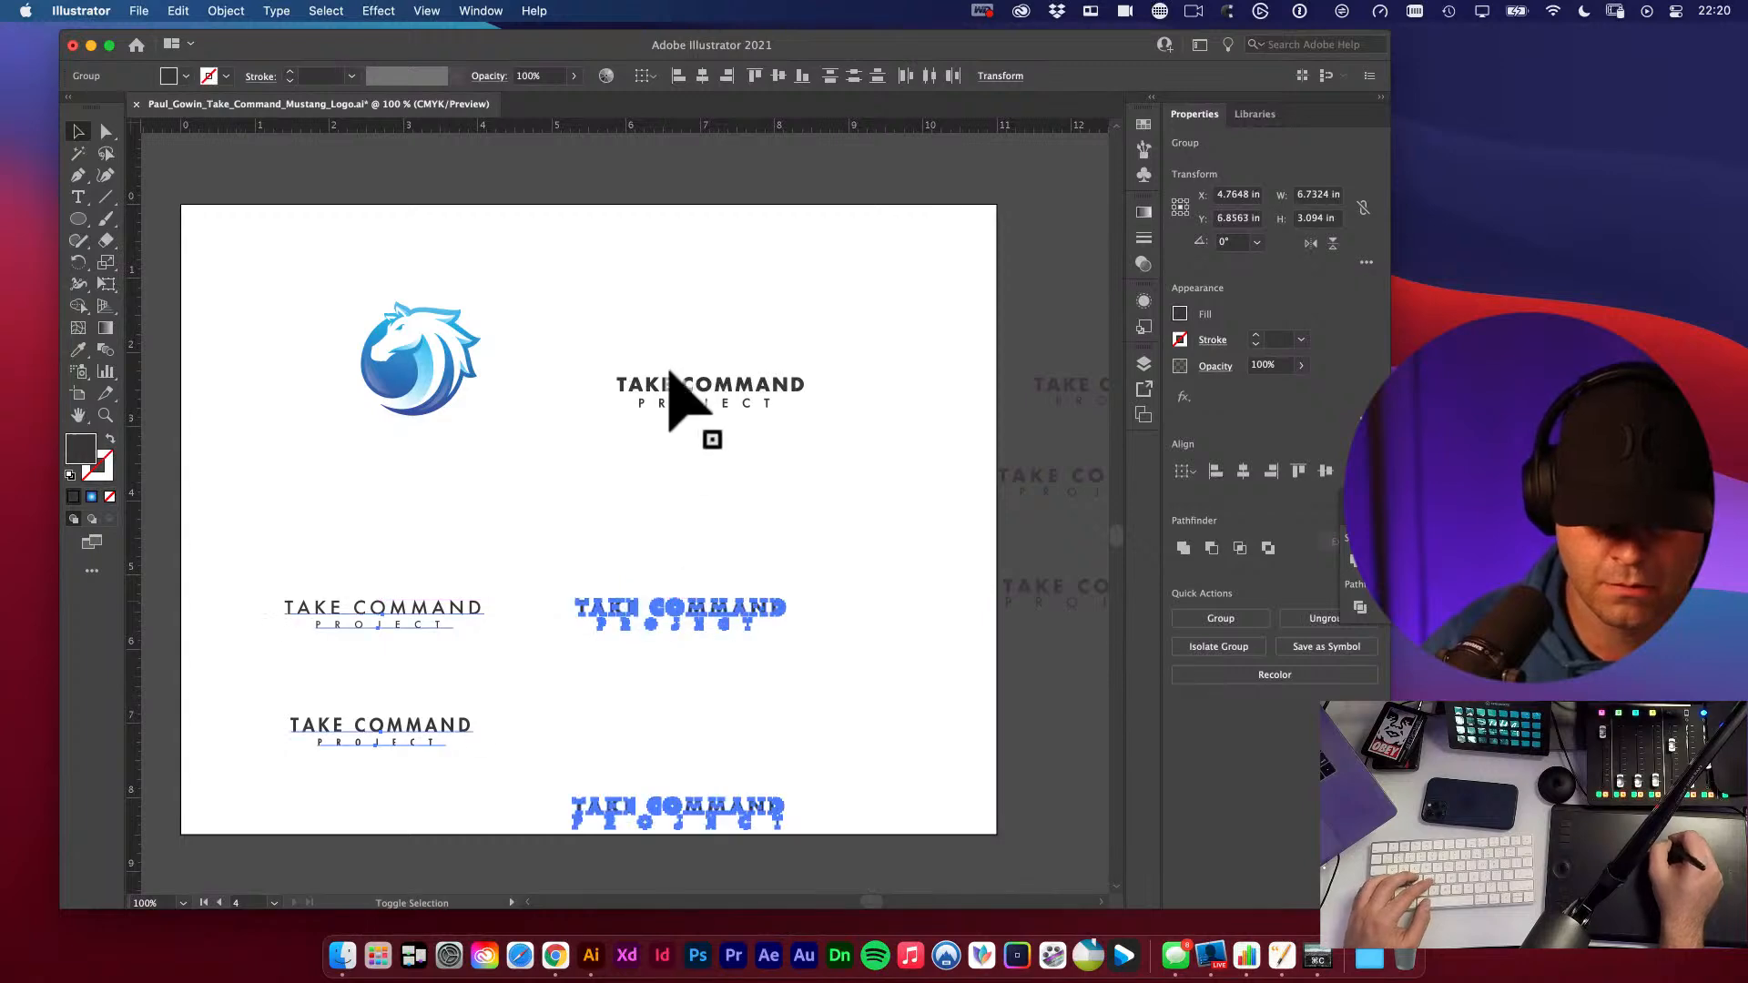
- Place a copy of the tighter-tracked outlined lockup directly beneath the horse emblem
left_click_drag(671, 368, 769, 471)
left_click(712, 390, "shift")
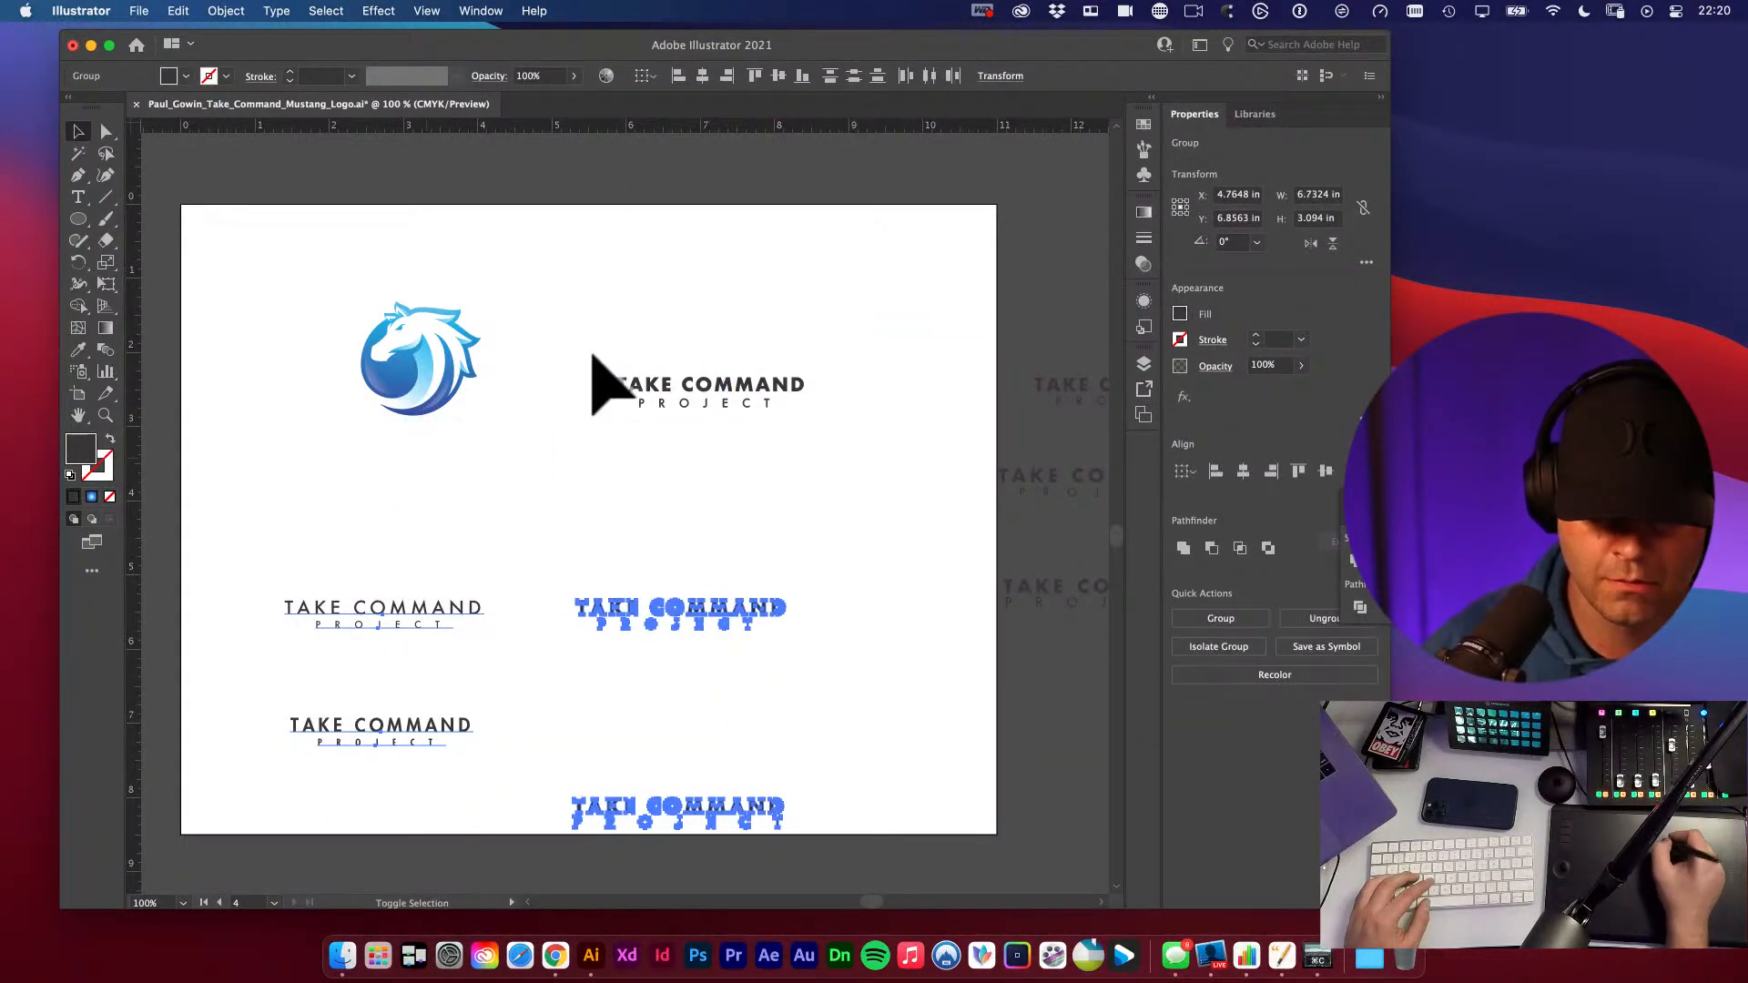
left_click(728, 390, "shift")
left_click(729, 388, "shift")
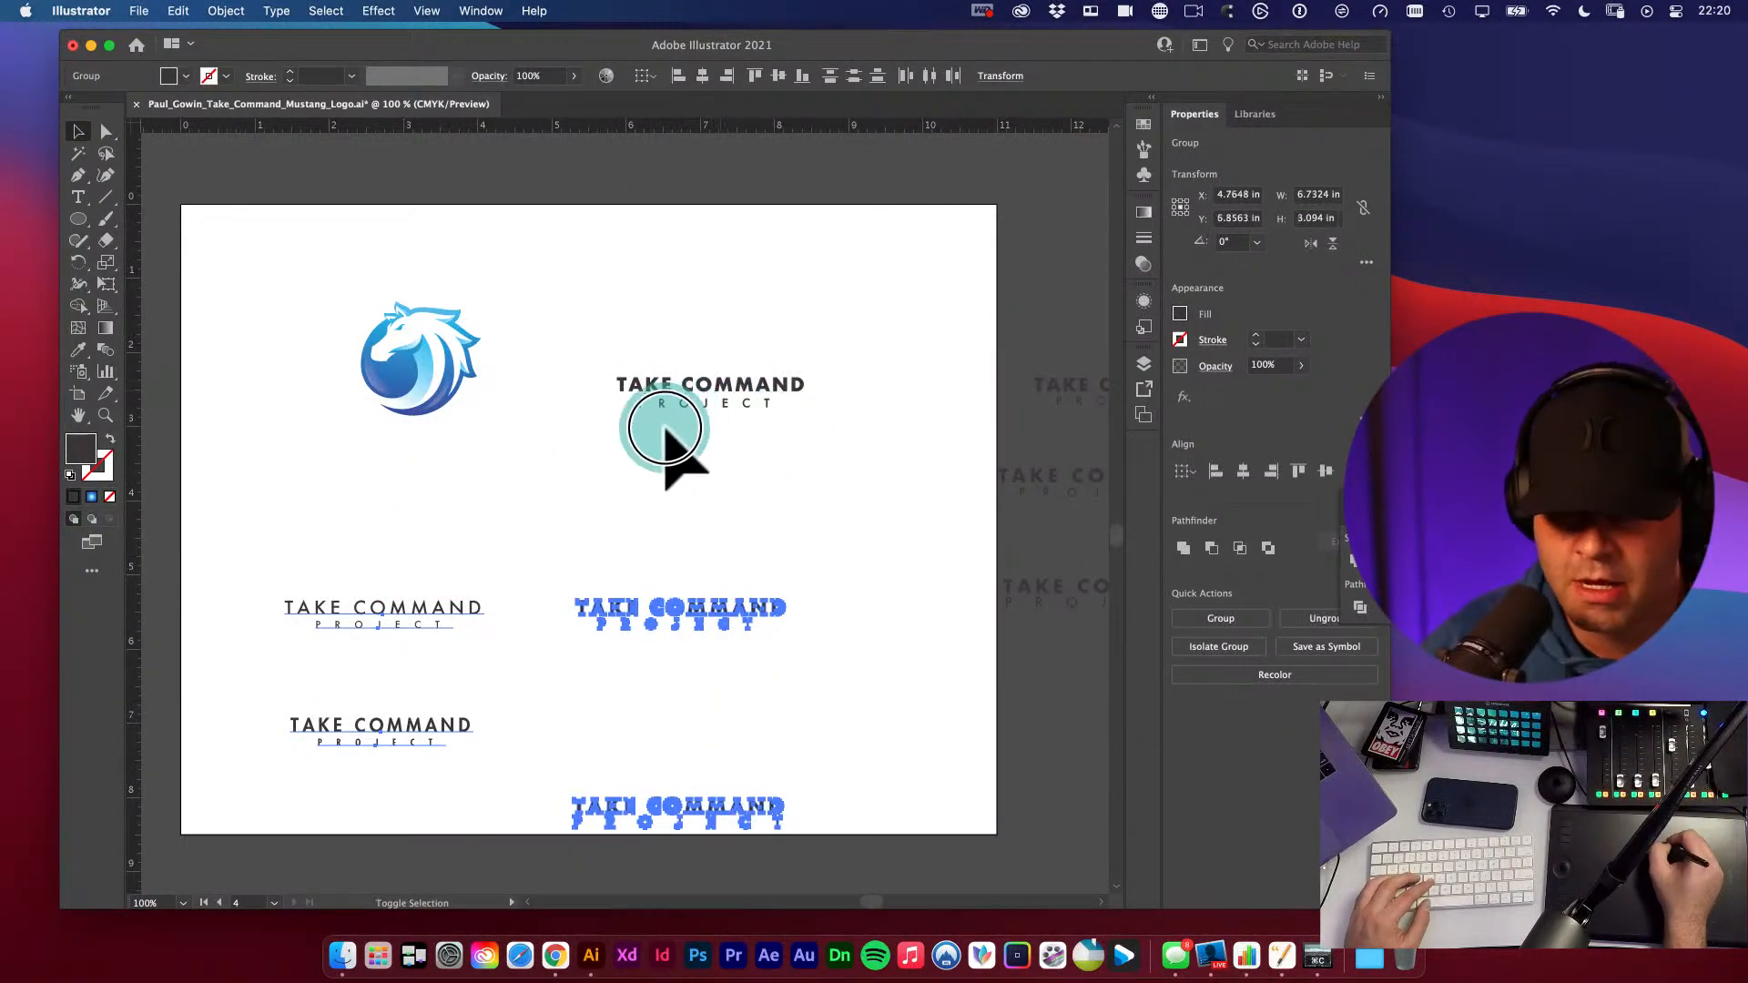
left_click_drag(721, 429, 1000, 619)
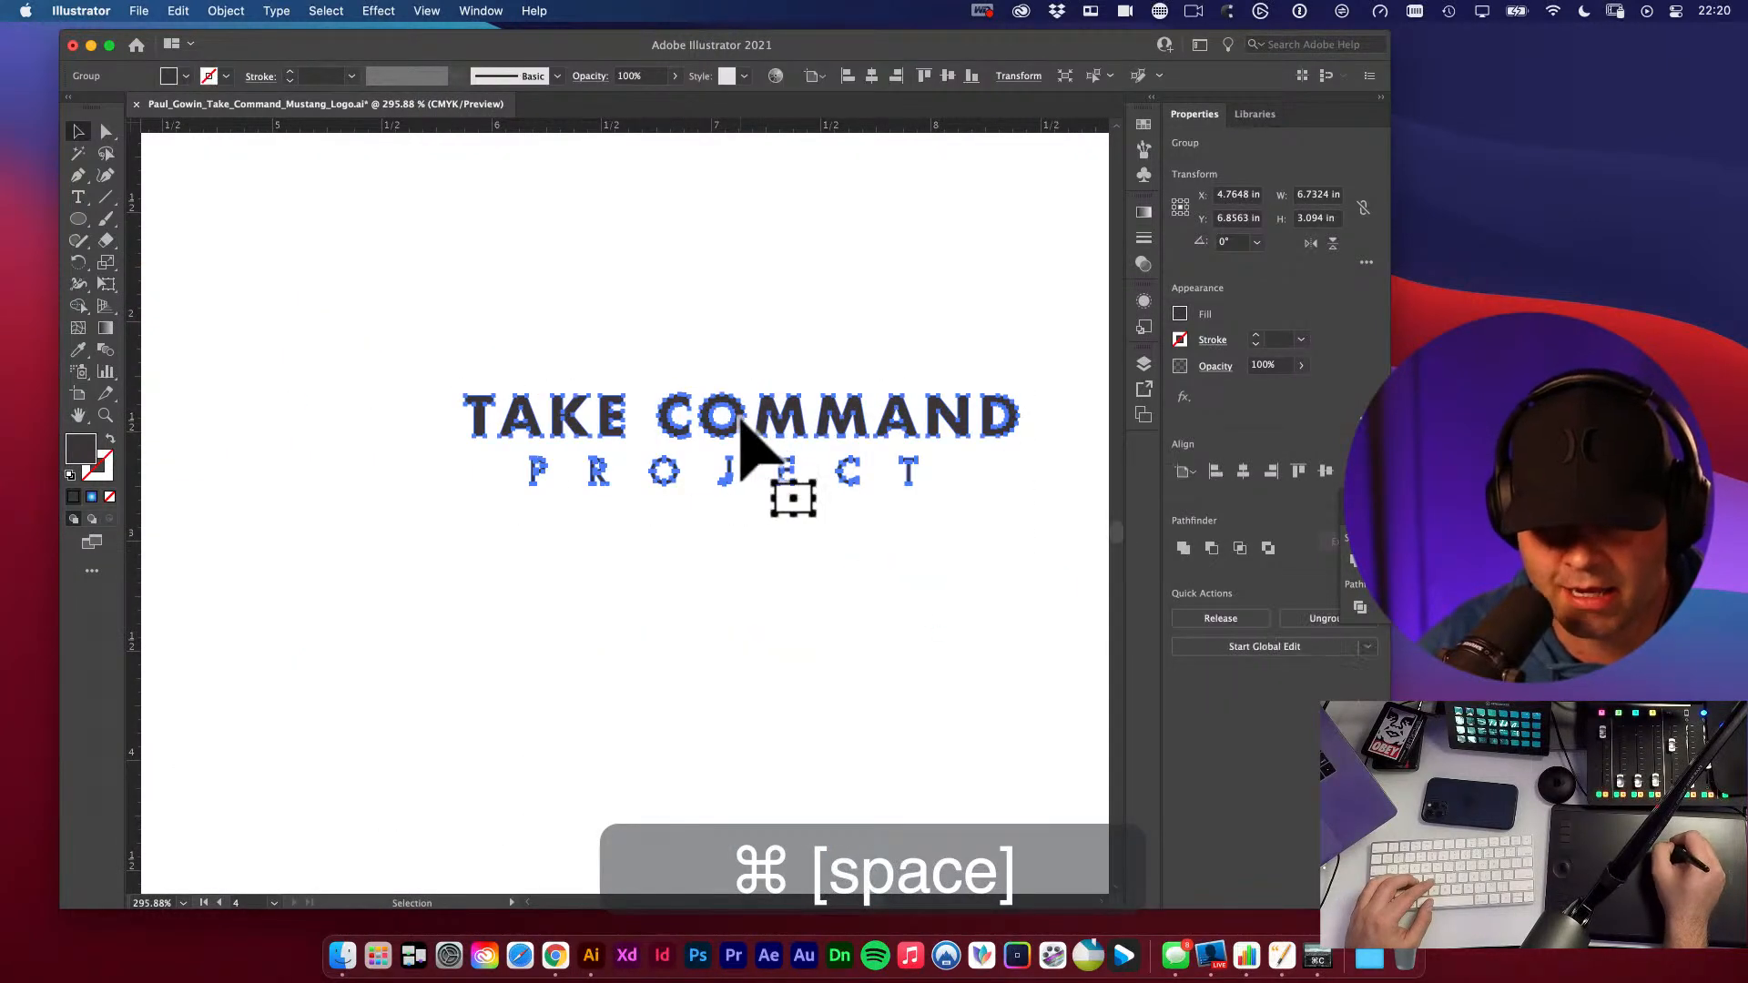
left_click_drag(740, 419, 684, 478)
left_click(687, 487, "alt+super")
left_click(686, 487, "alt+super")
left_click_drag(643, 562, 424, 446)
left_click(724, 462)
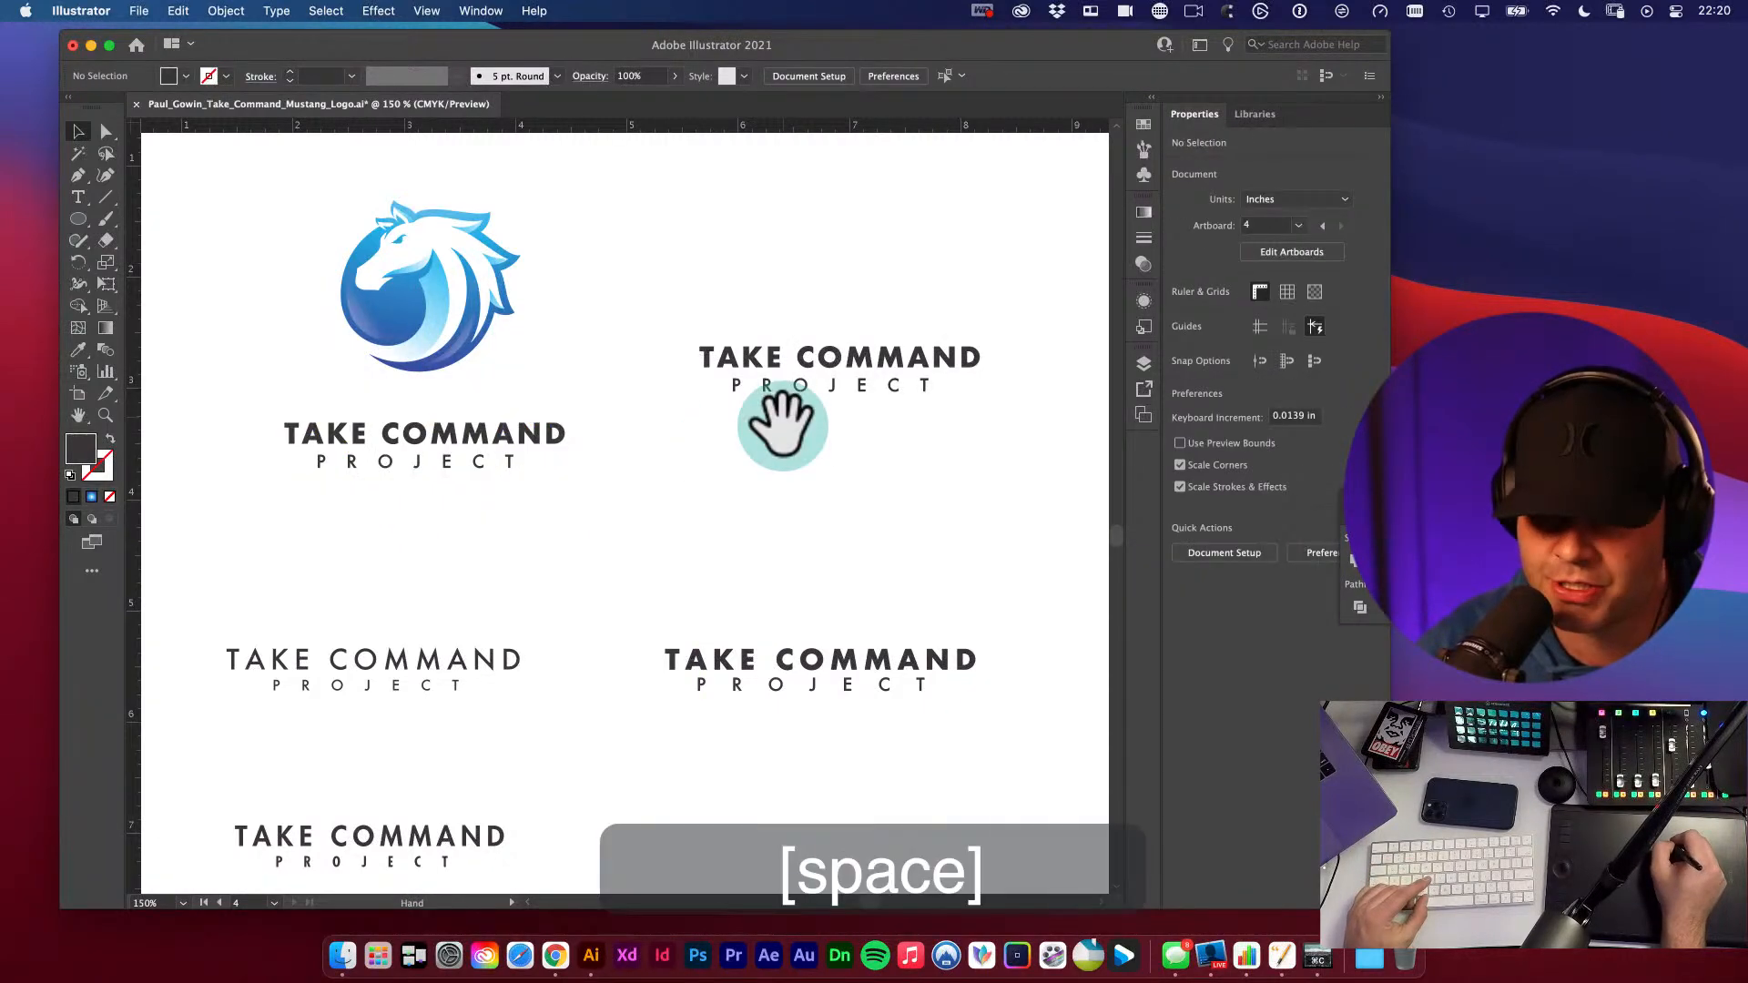
- Shift the stored live-text lockups farther out on the pasteboard and move the spare tighter-tracked outlined lockup off the artboard beside them
left_click(768, 507, "alt+super")
left_click(756, 546, "alt+super")
left_click_drag(671, 488, 676, 425)
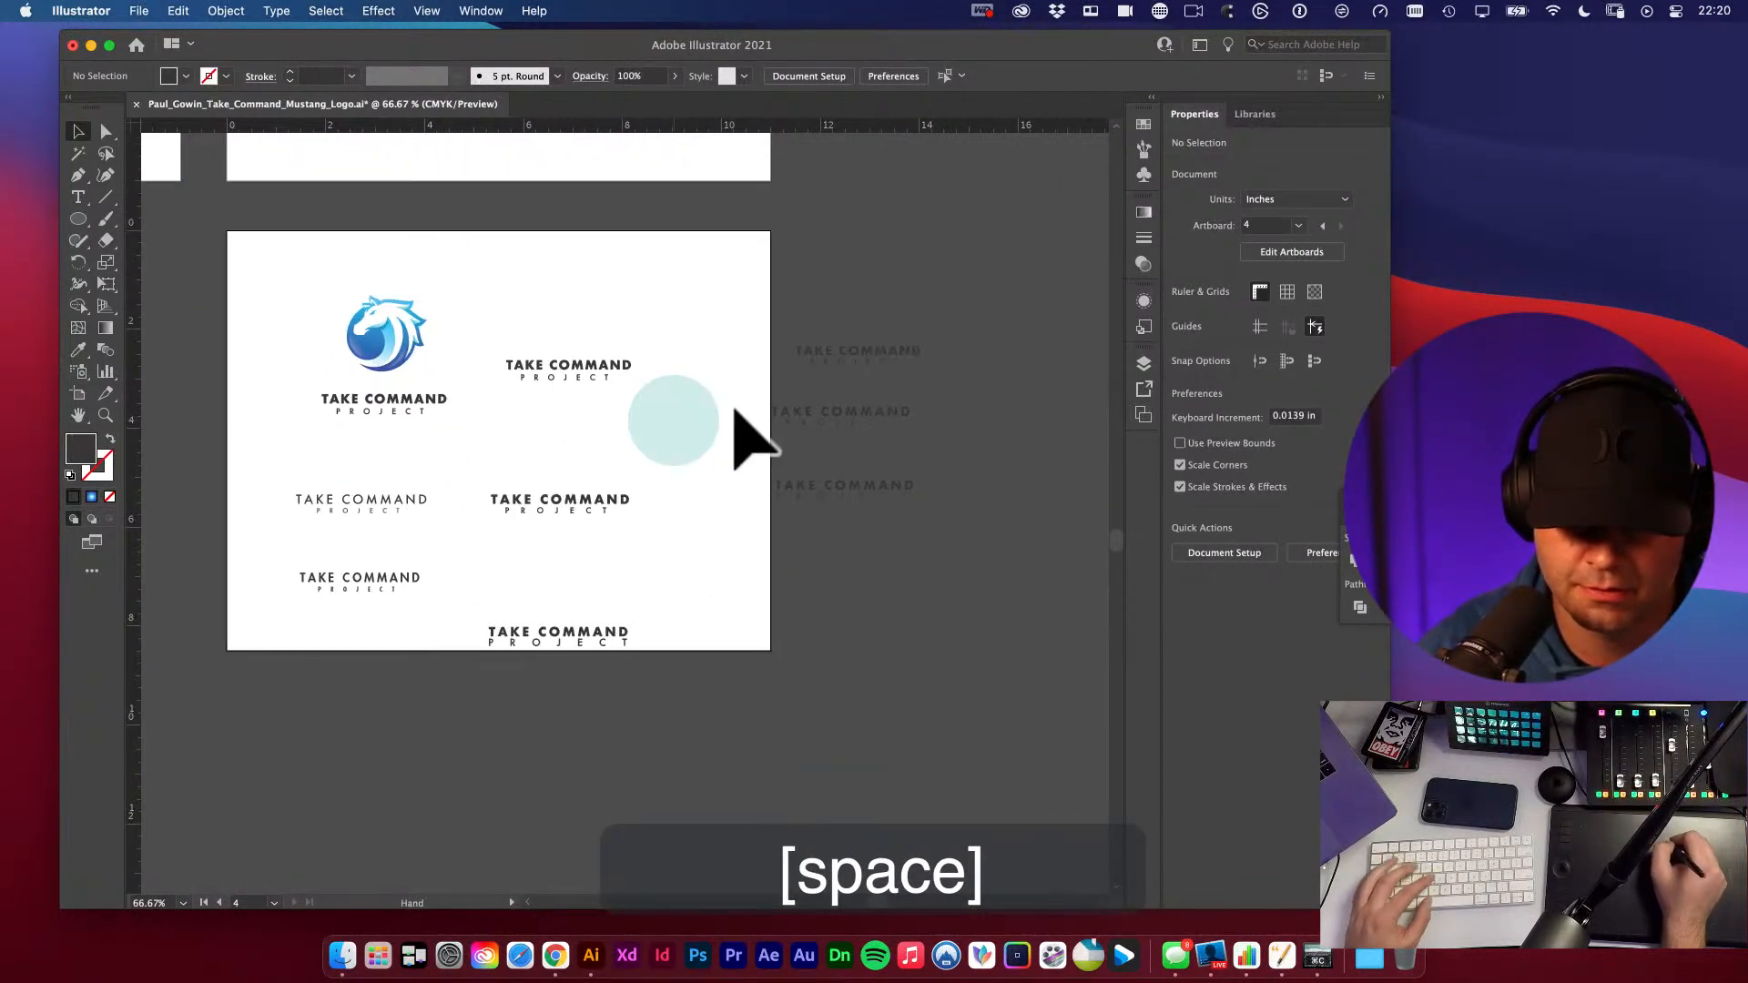
left_click(857, 408)
left_click_drag(854, 409, 1020, 411)
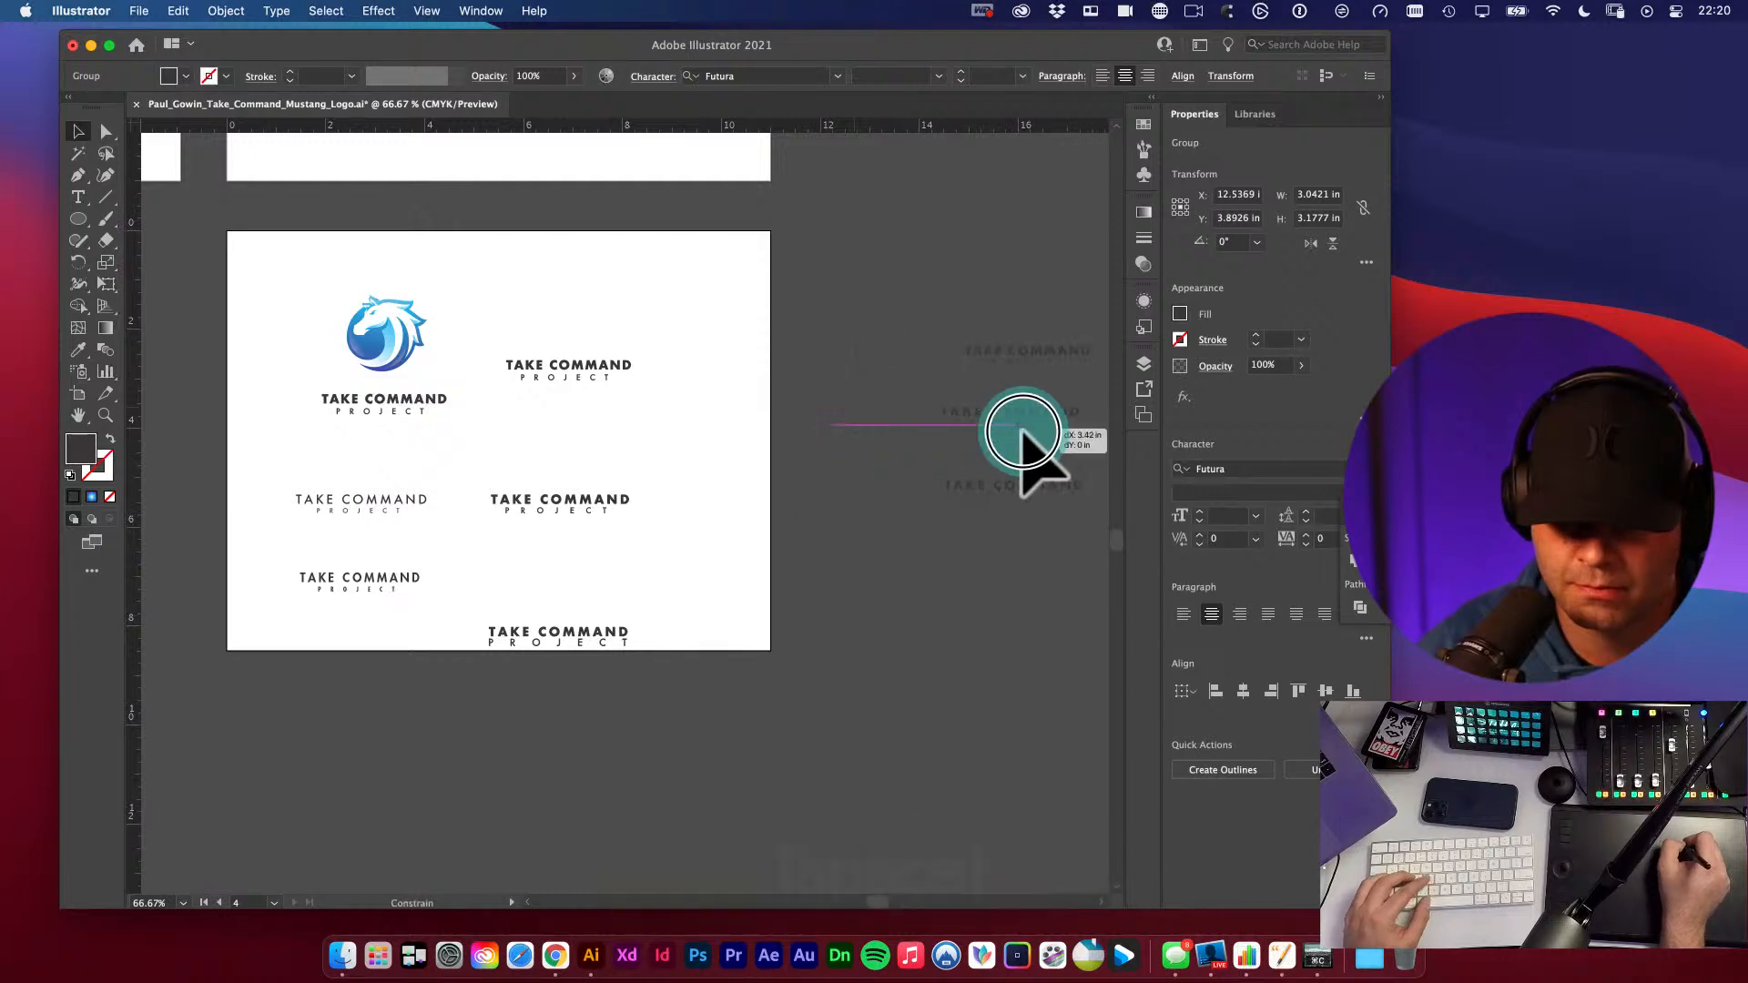
left_click_drag(508, 323, 669, 435)
left_click_drag(603, 381, 892, 377)
key("space")
left_click_drag(644, 462, 663, 390)
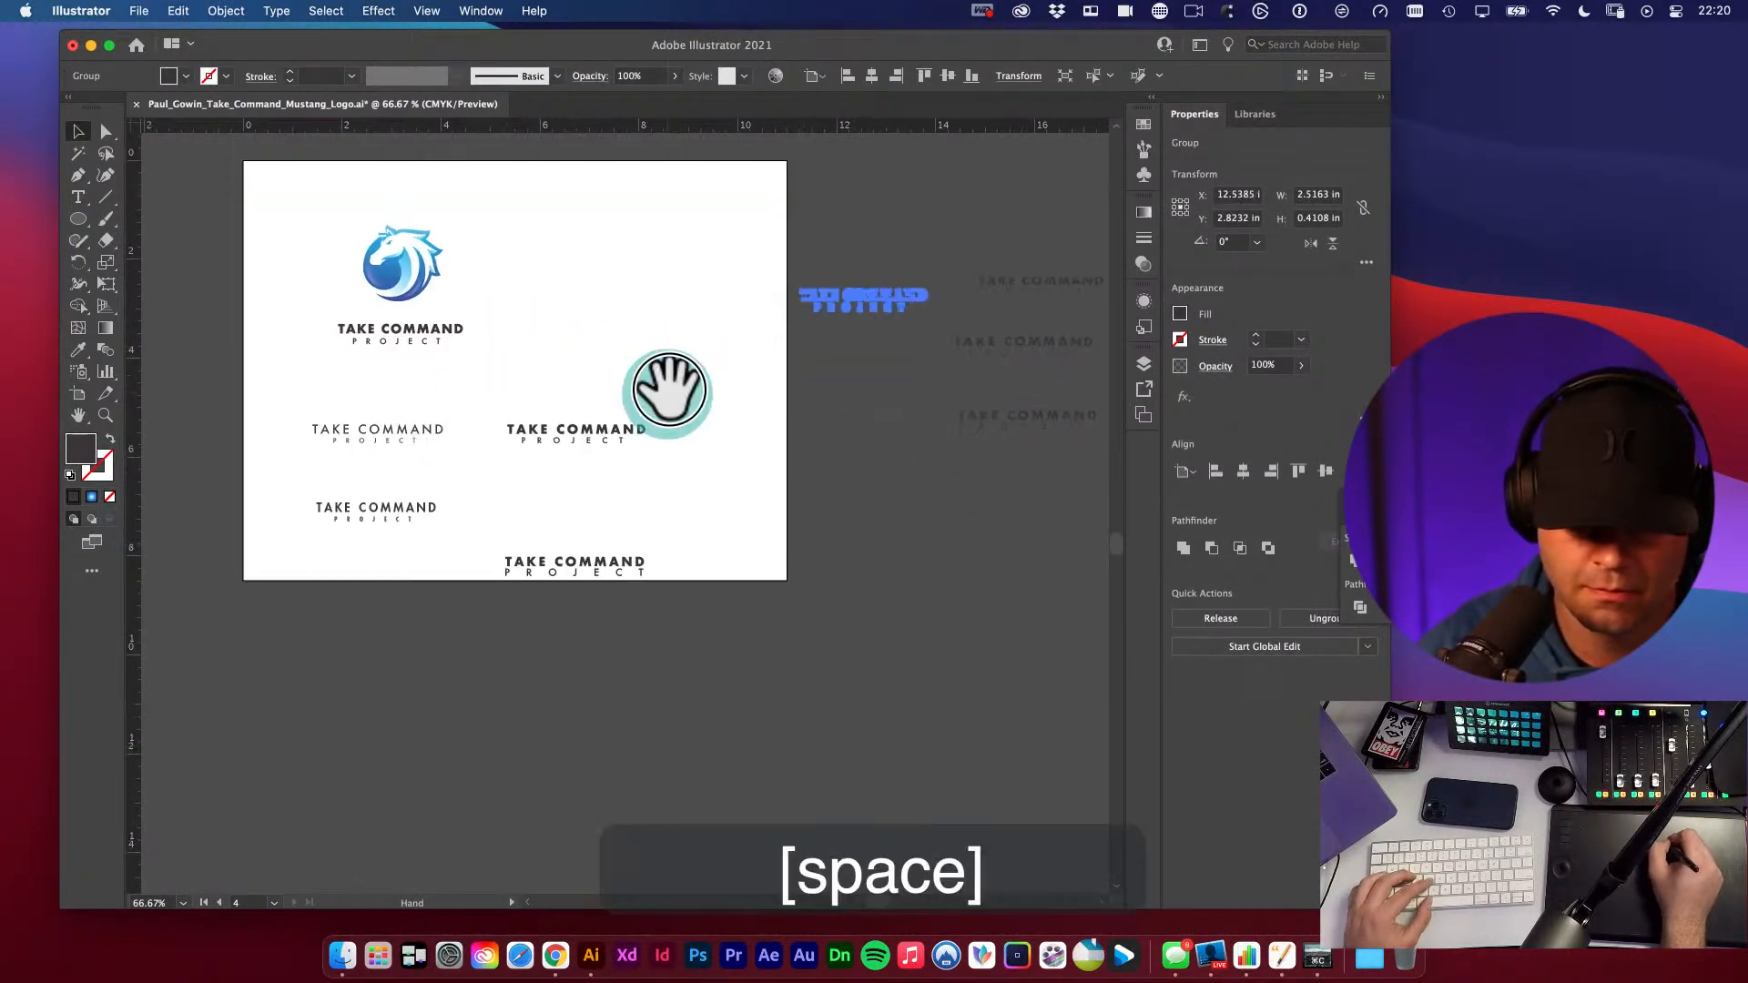
- Move the two live-text wordmarks below the emblem lockup off the artboard onto the opposite pasteboard
key("v")
left_click_drag(276, 376, 466, 559)
key("space")
left_click_drag(577, 476, 339, 410)
left_click(682, 517)
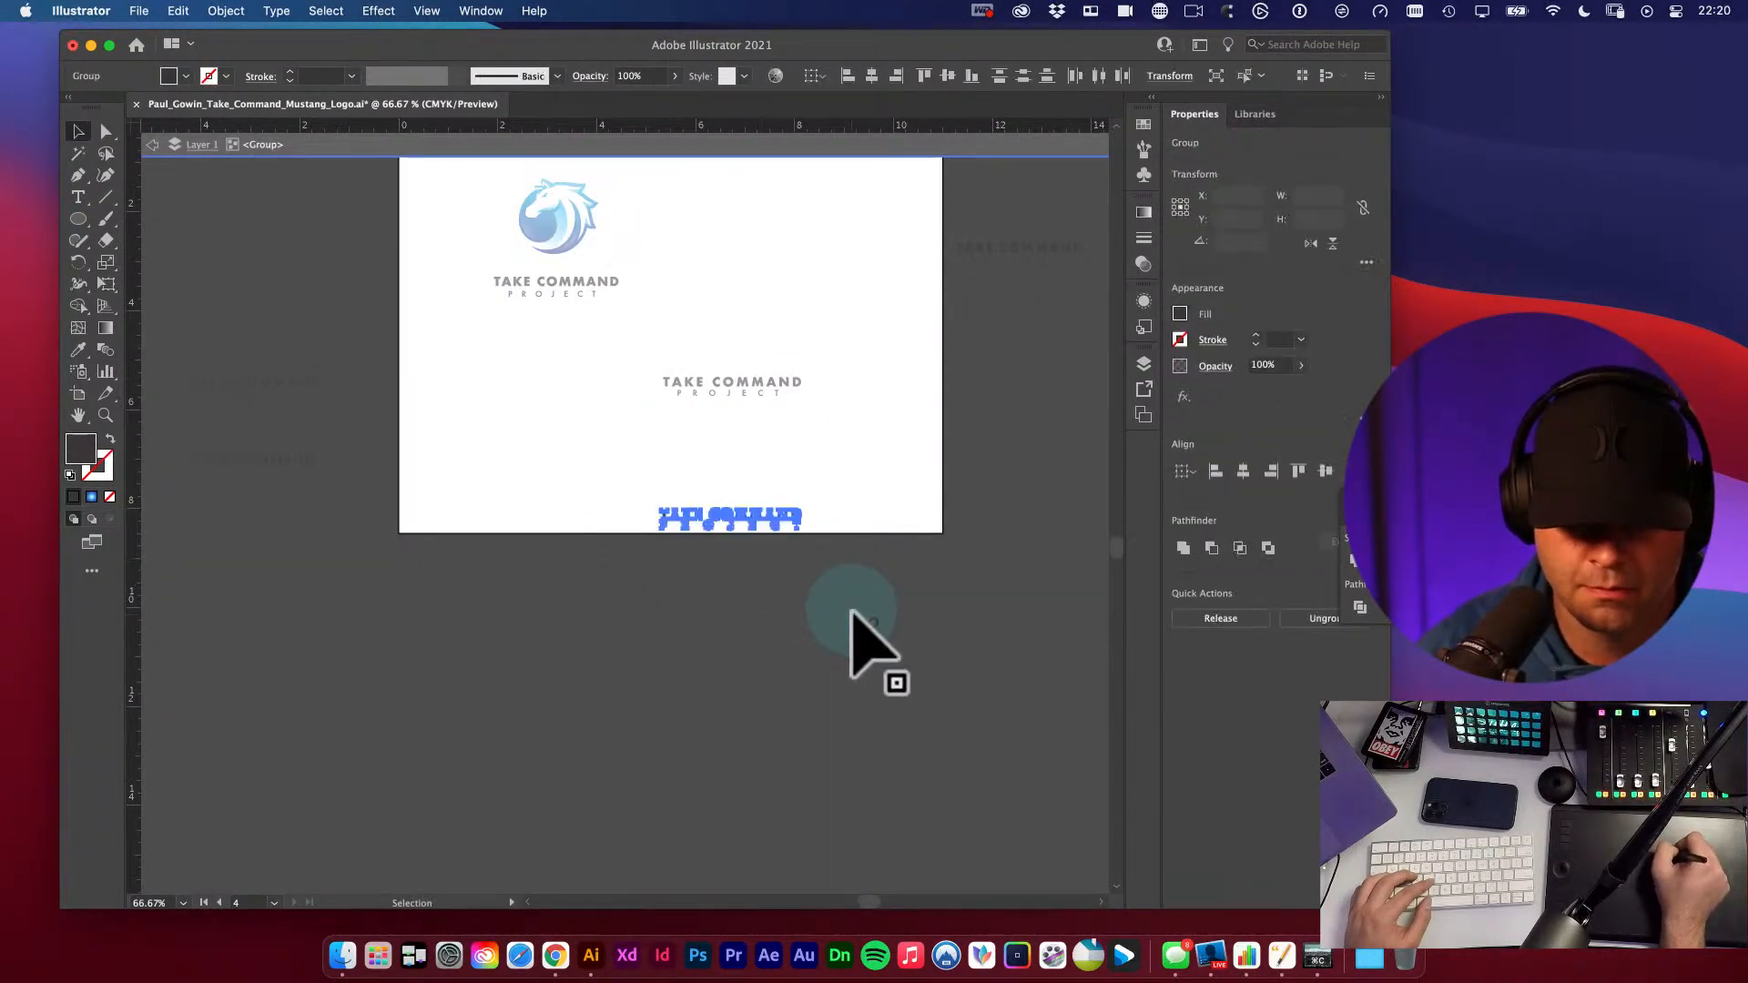
left_click(872, 490)
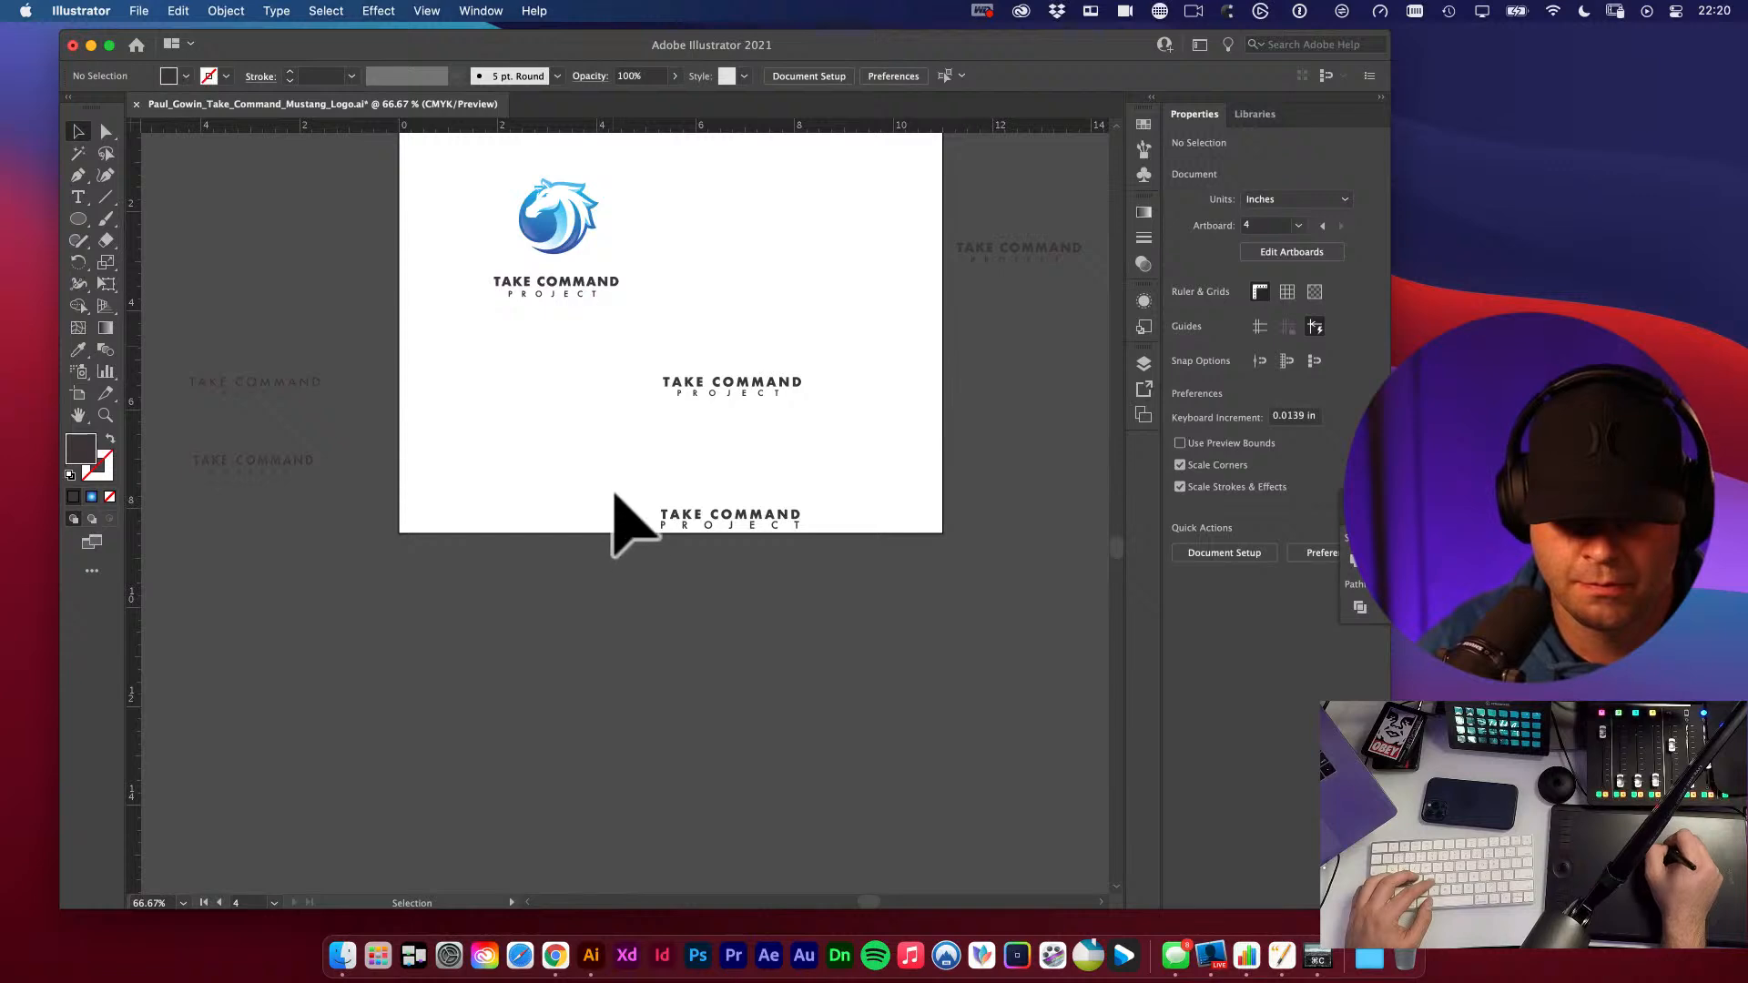
- Move the justified wordmark below the artboard and the remaining bold wordmark onto the side pasteboard, leaving only the emblem lockup
left_click_drag(774, 528, 769, 605)
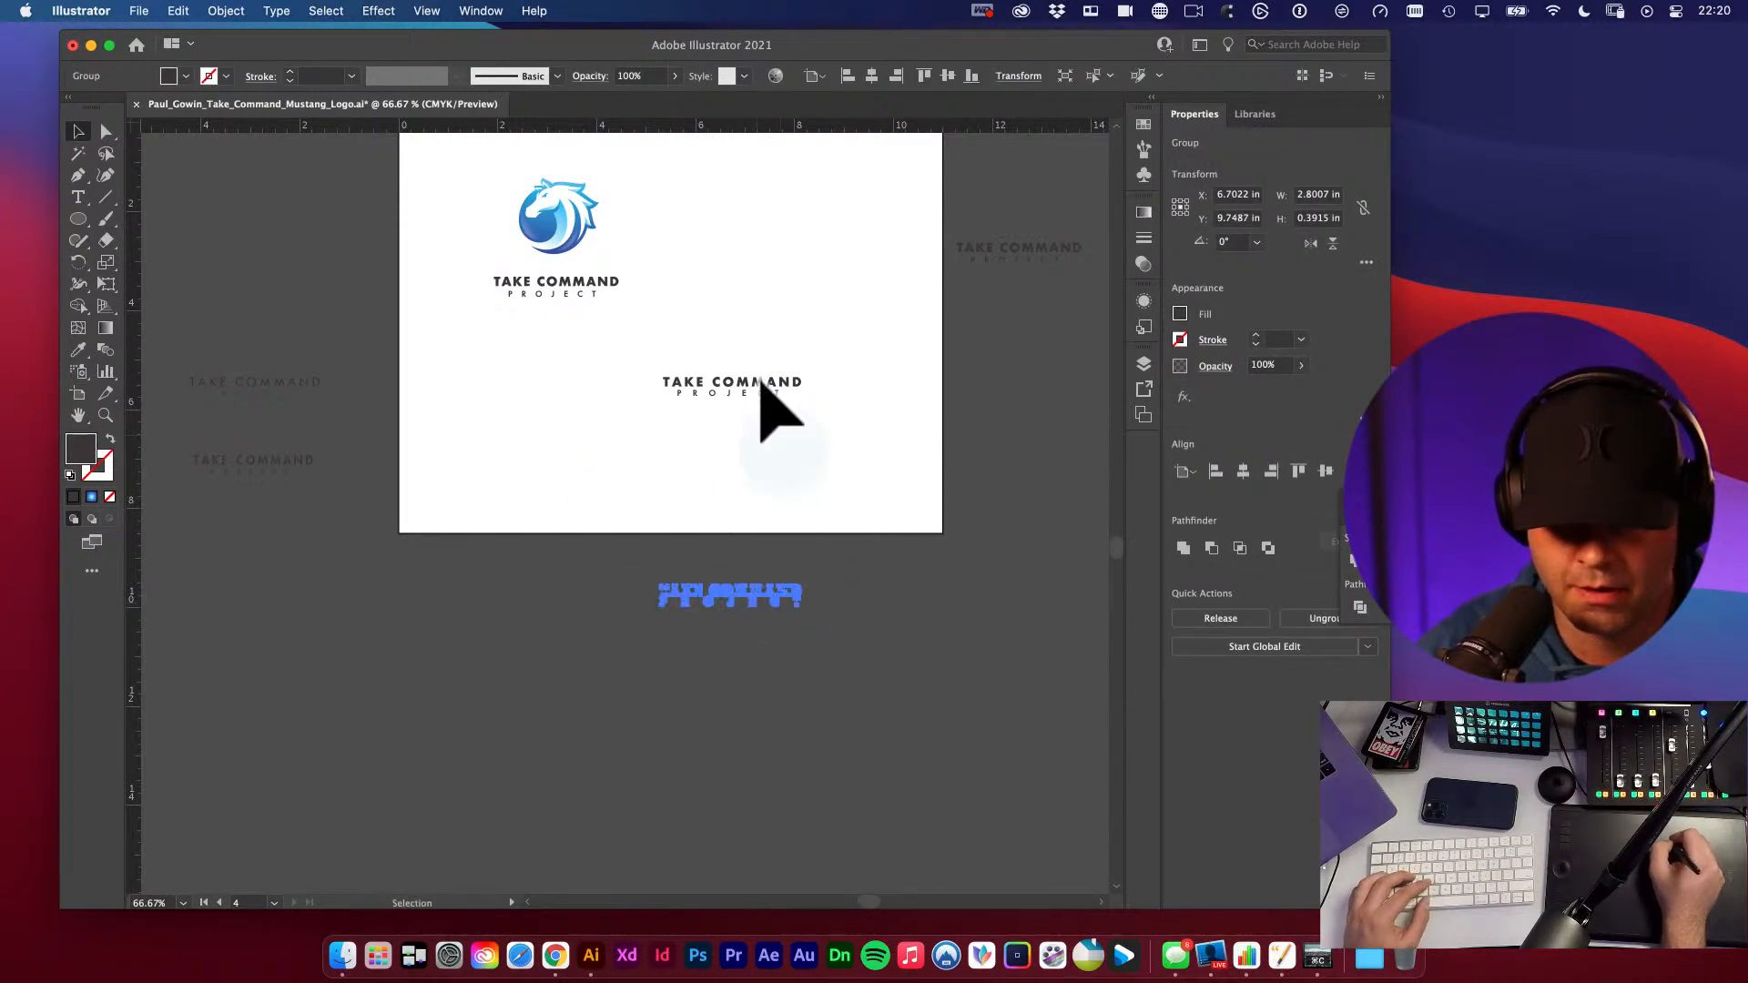
left_click(761, 384)
left_click_drag(767, 397, 1052, 423)
left_click_drag(705, 341, 748, 501)
left_click_drag(656, 473, 761, 511)
key("v")
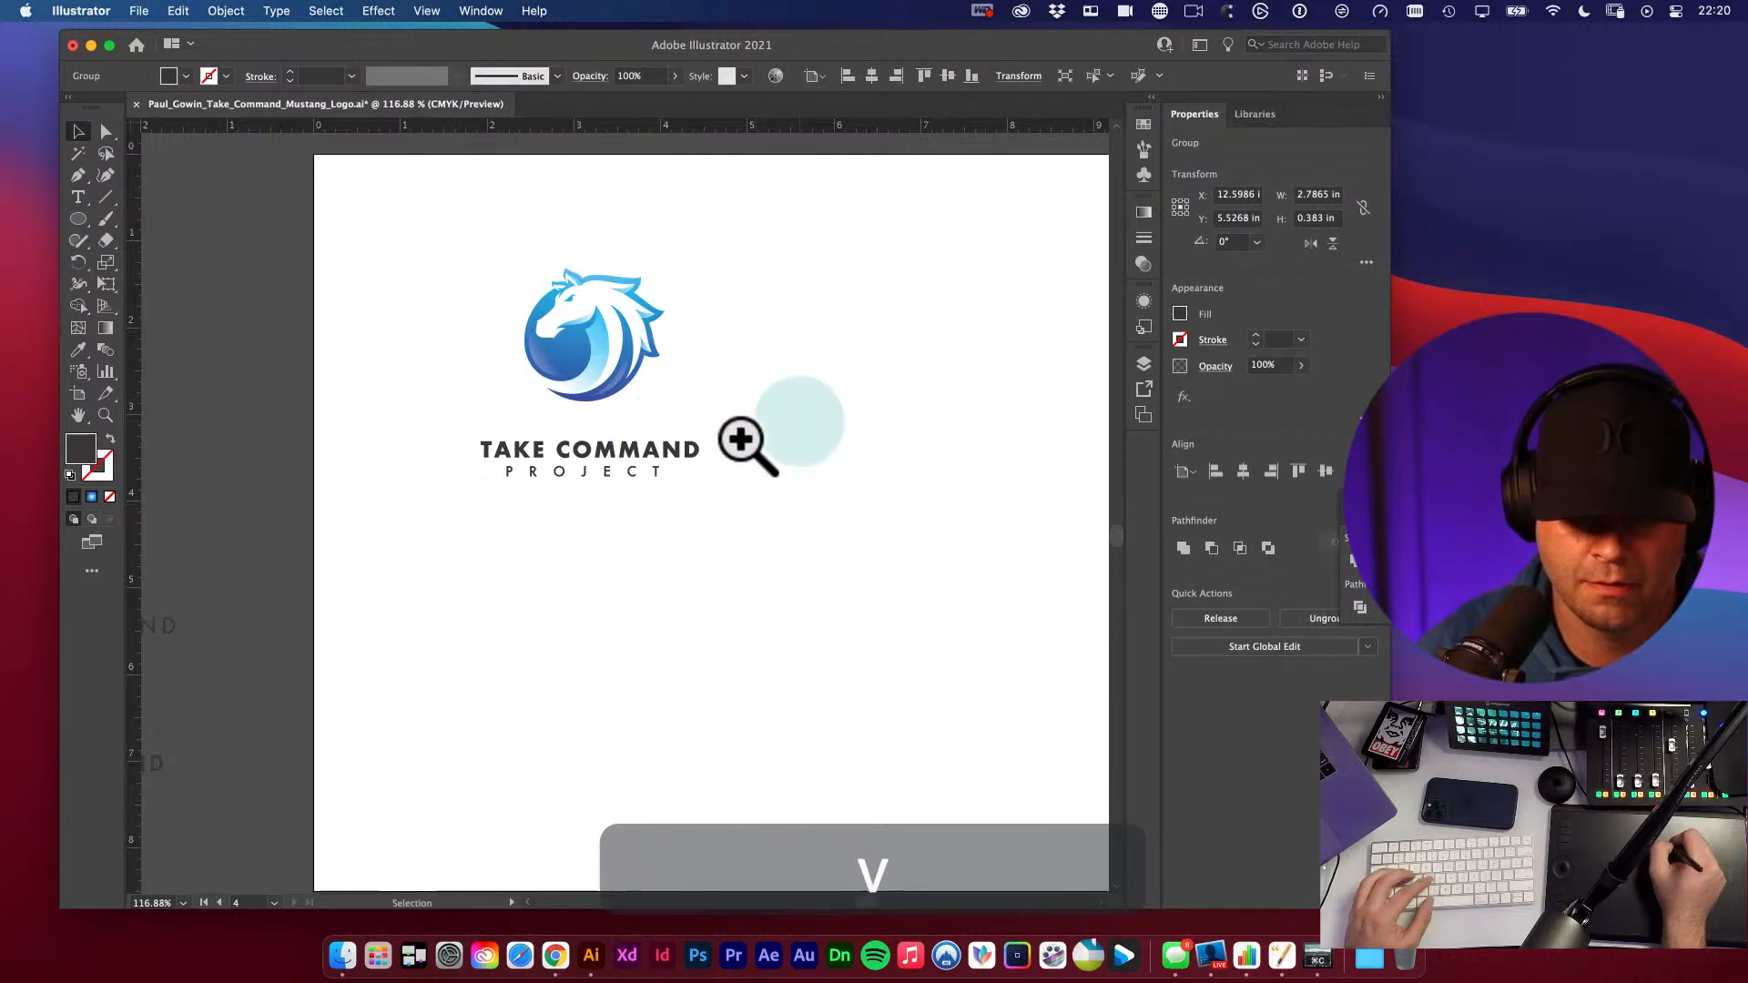
- Center the wordmark horizontally under the horse emblem and move the emblem down closer to it
left_click_drag(441, 297, 771, 587)
left_click_drag(574, 382, 899, 71)
left_click(821, 334)
left_click_drag(574, 371, 576, 393)
left_click(802, 389)
- Draw a rectangle about 0.21 by 0.62 in over the wordmark's first O and fill it with a blue gradient sampled from the emblem
key("v")
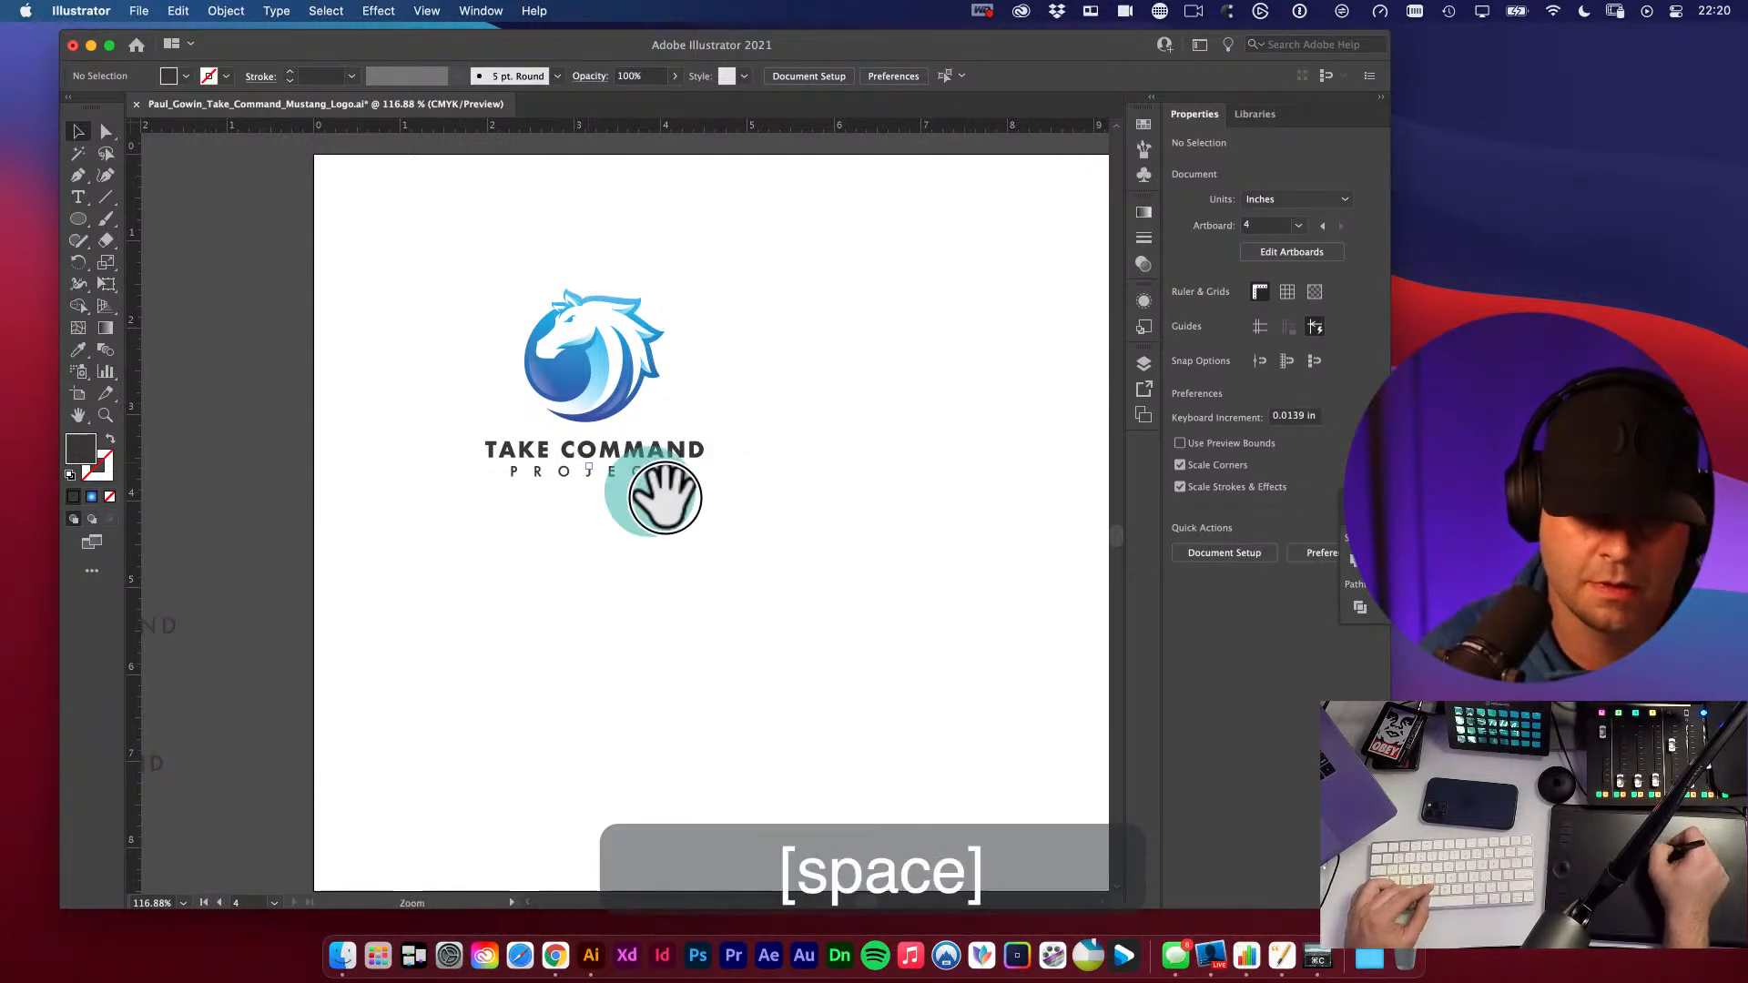
key("super+space")
left_click_drag(647, 495, 910, 537)
key("m")
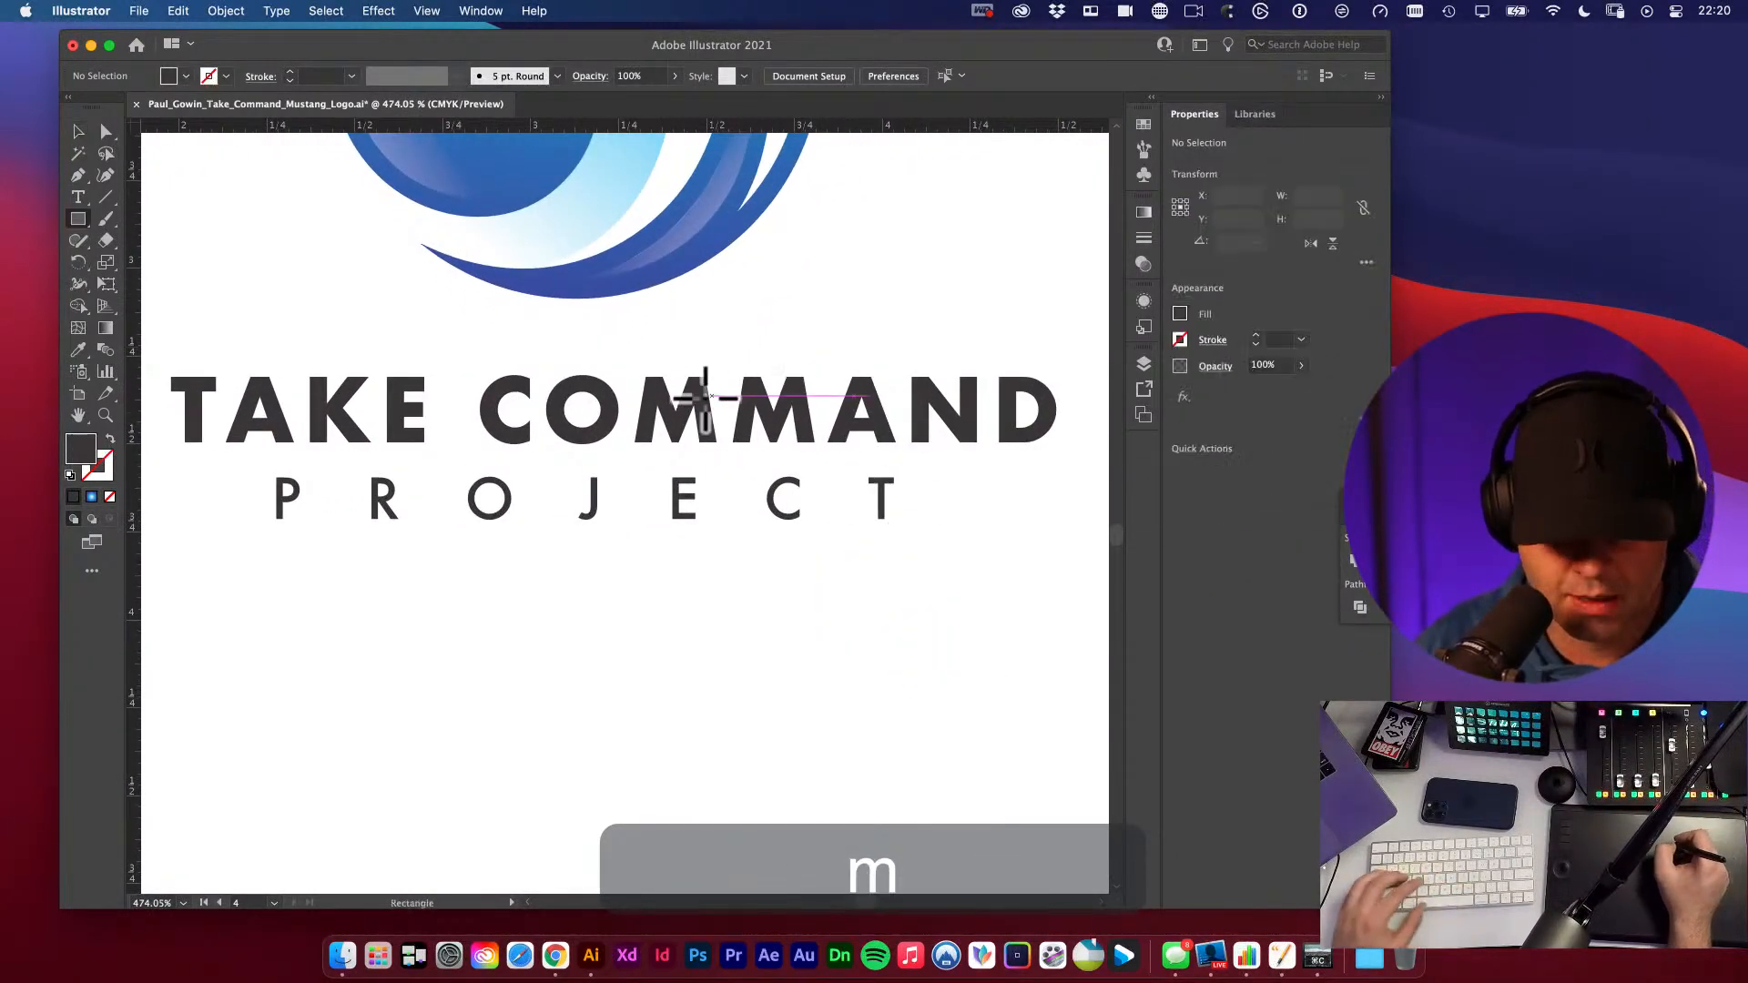
left_click_drag(547, 357, 619, 575)
key("v")
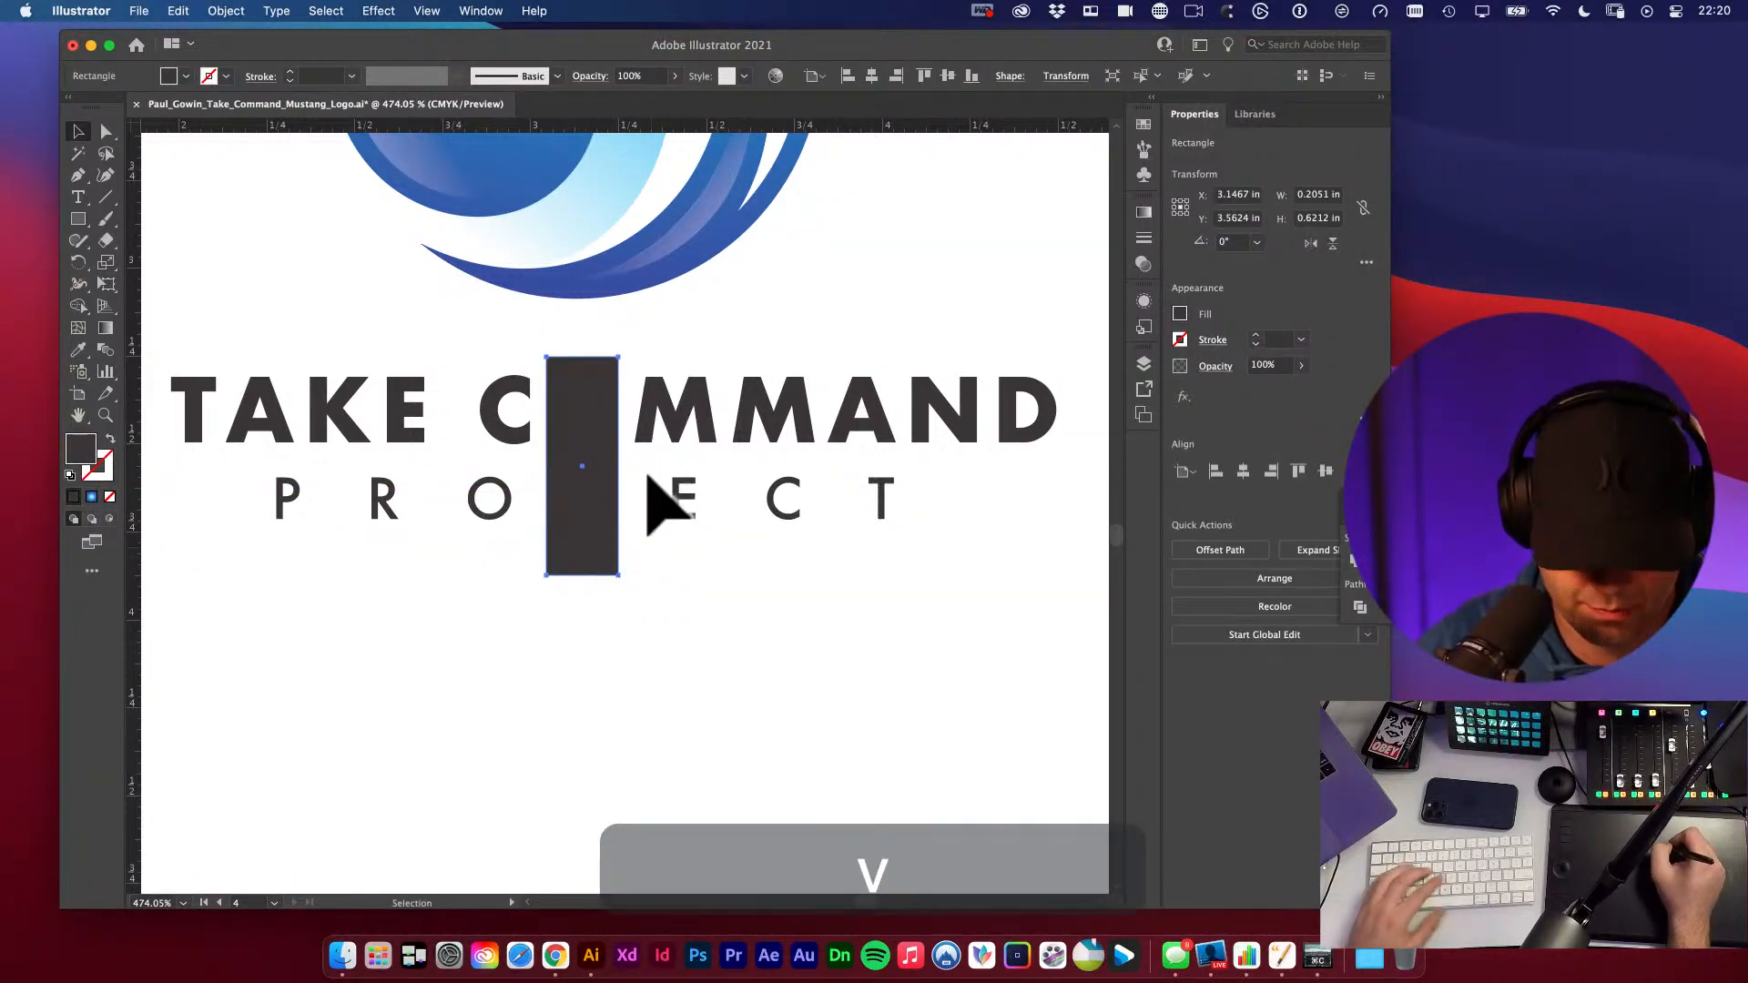
key("i")
left_click(605, 248)
key("v")
left_click(632, 501)
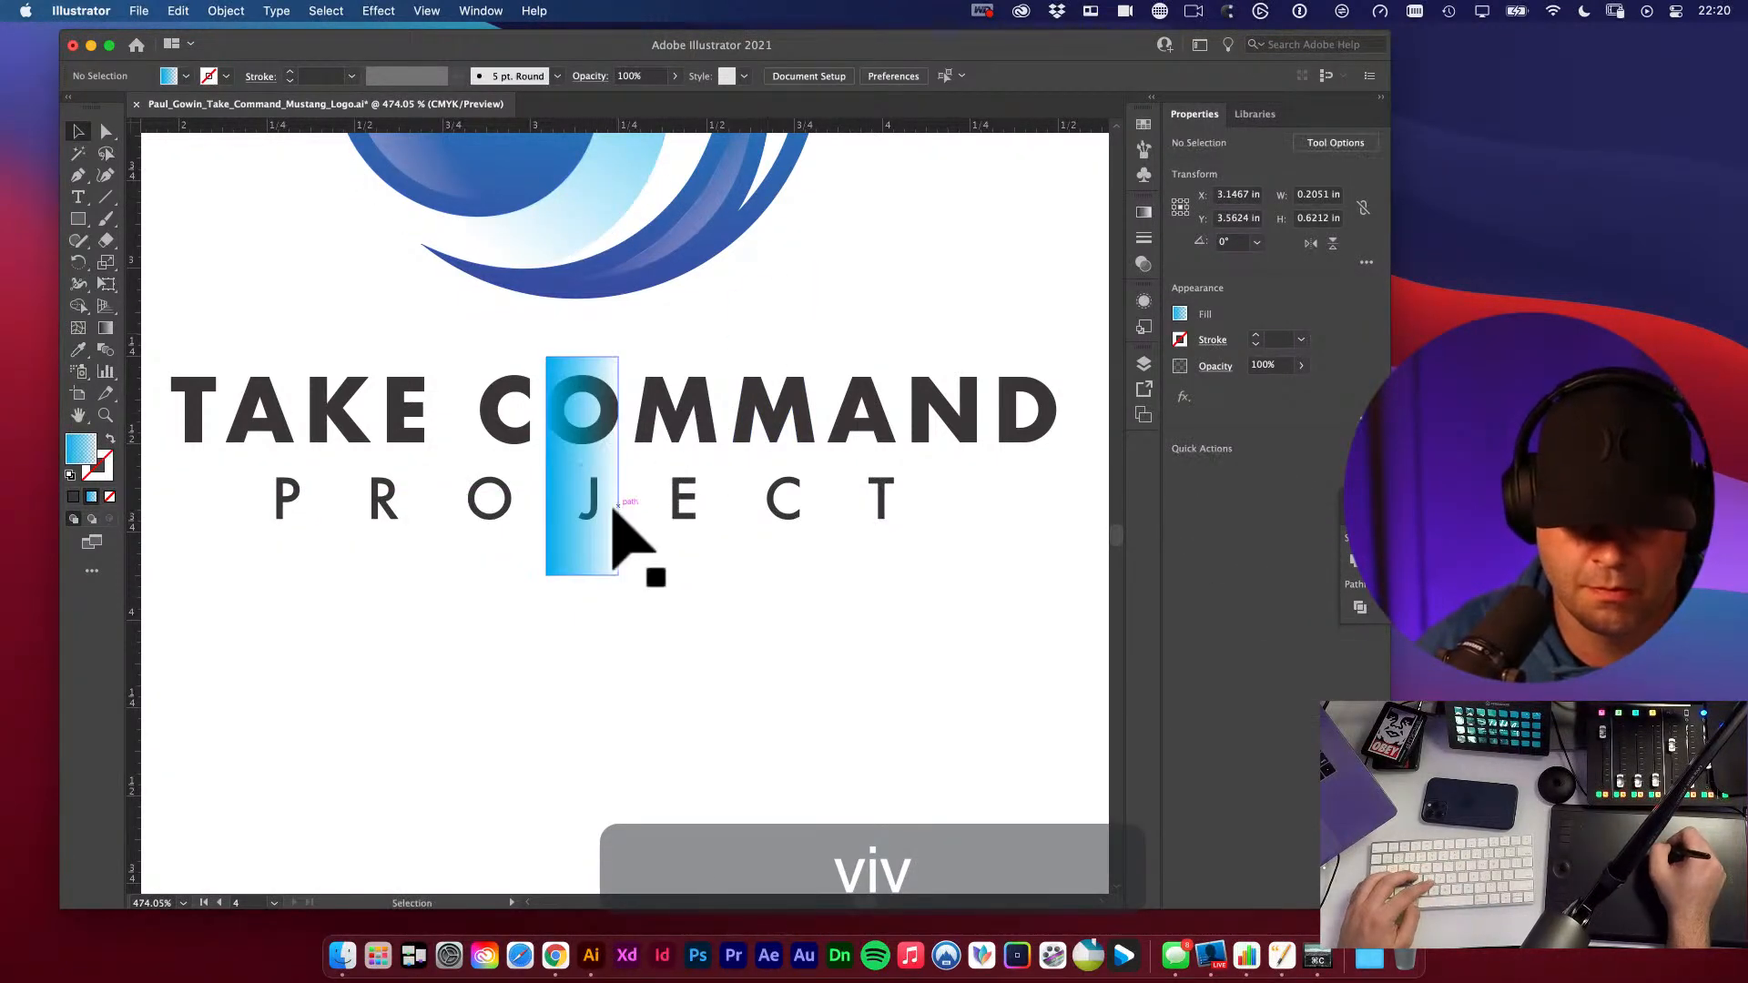
- Center the gradient rectangle horizontally on the horse emblem, using the emblem as the key object
left_click(553, 469)
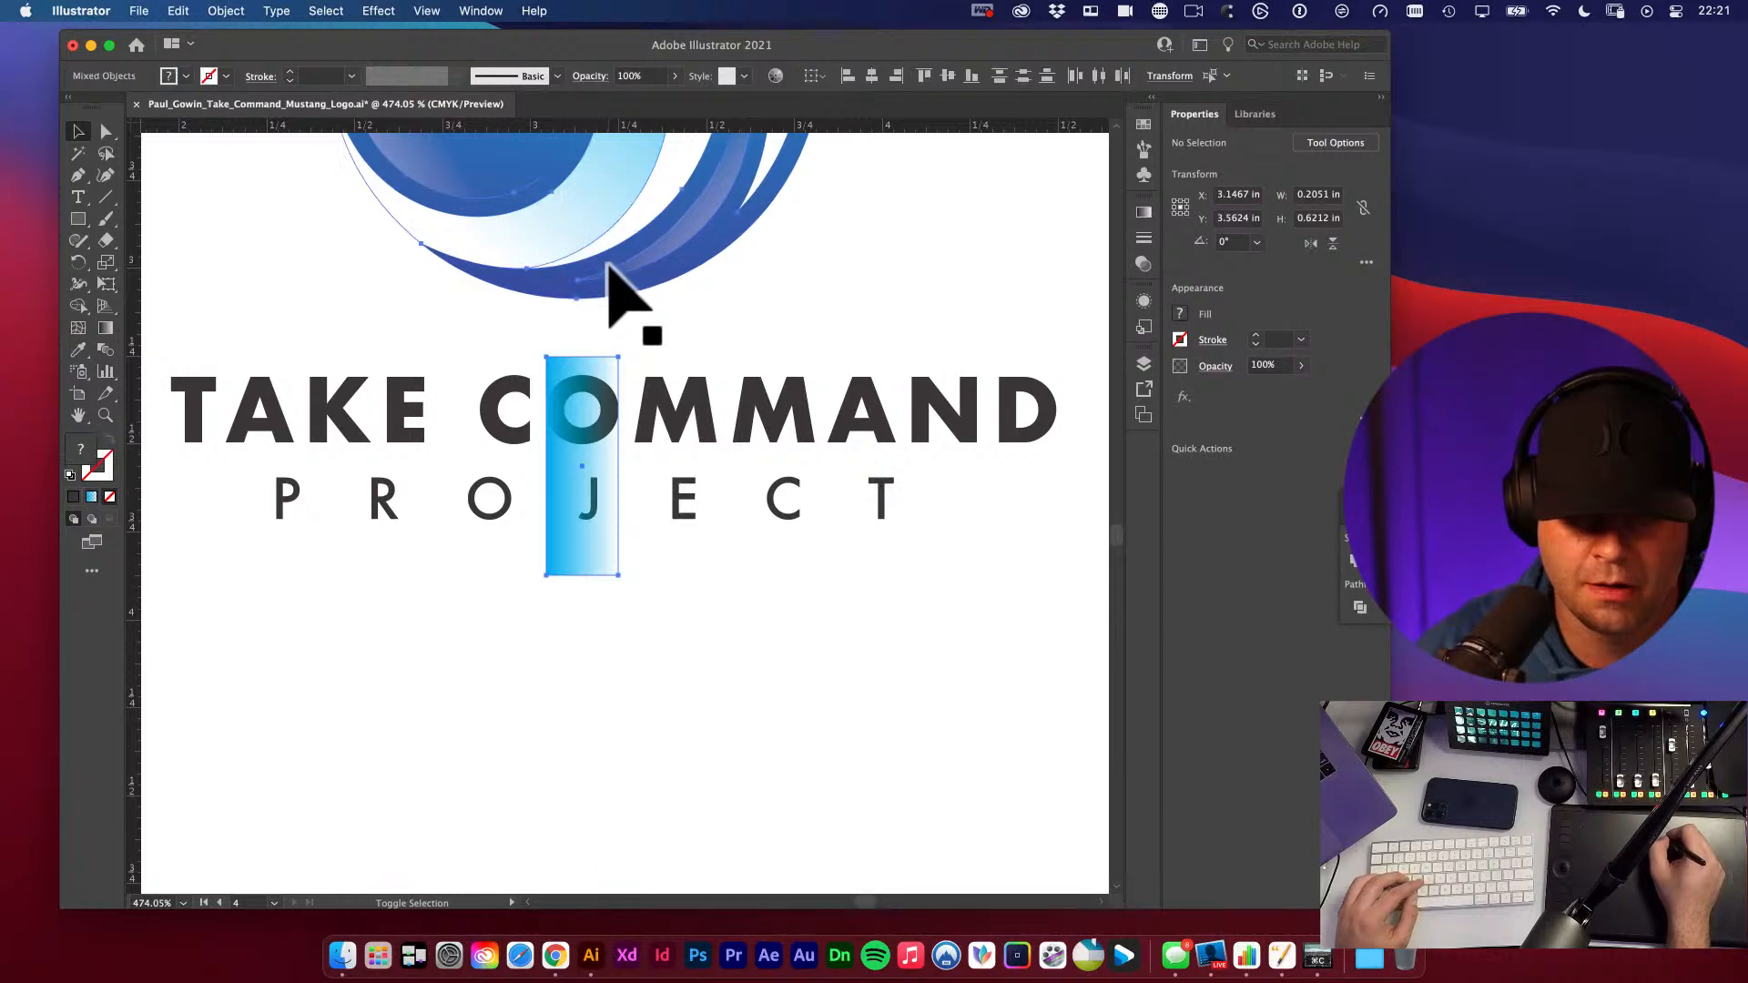
left_click(605, 273, "shift")
key("v")
left_click(870, 77)
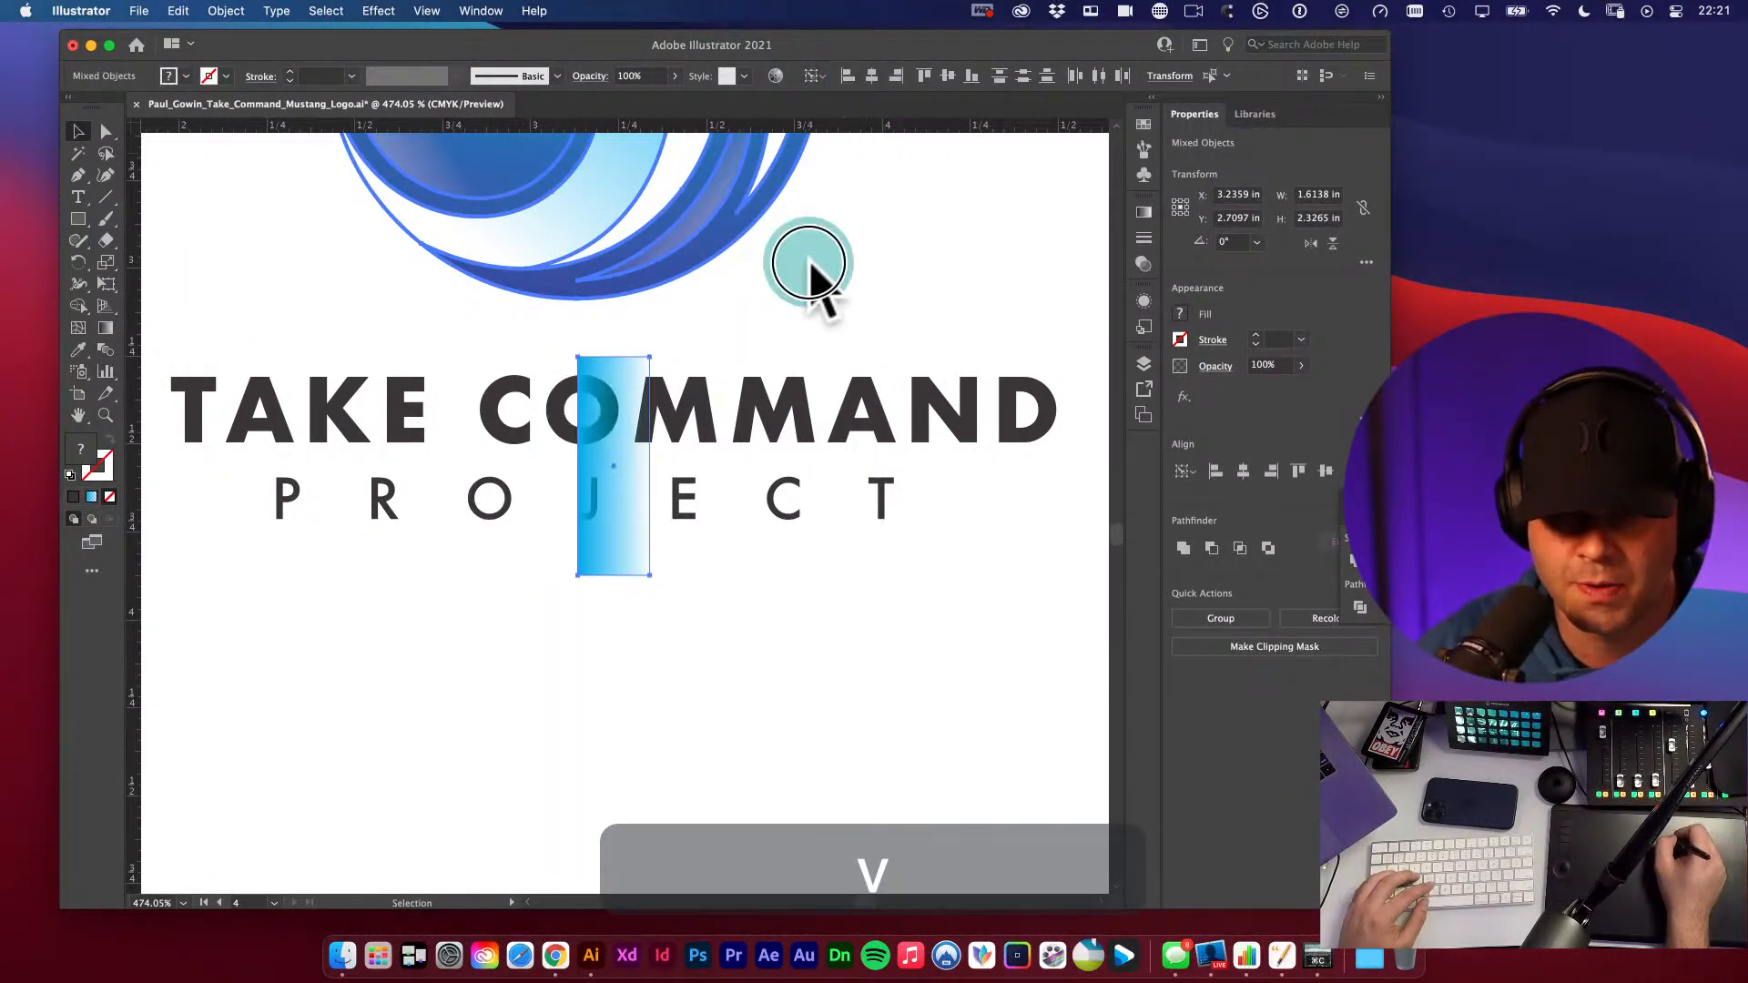
left_click(811, 273)
left_click(730, 370, "alt+super")
left_click(732, 372, "alt+super")
left_click_drag(719, 387, 912, 289)
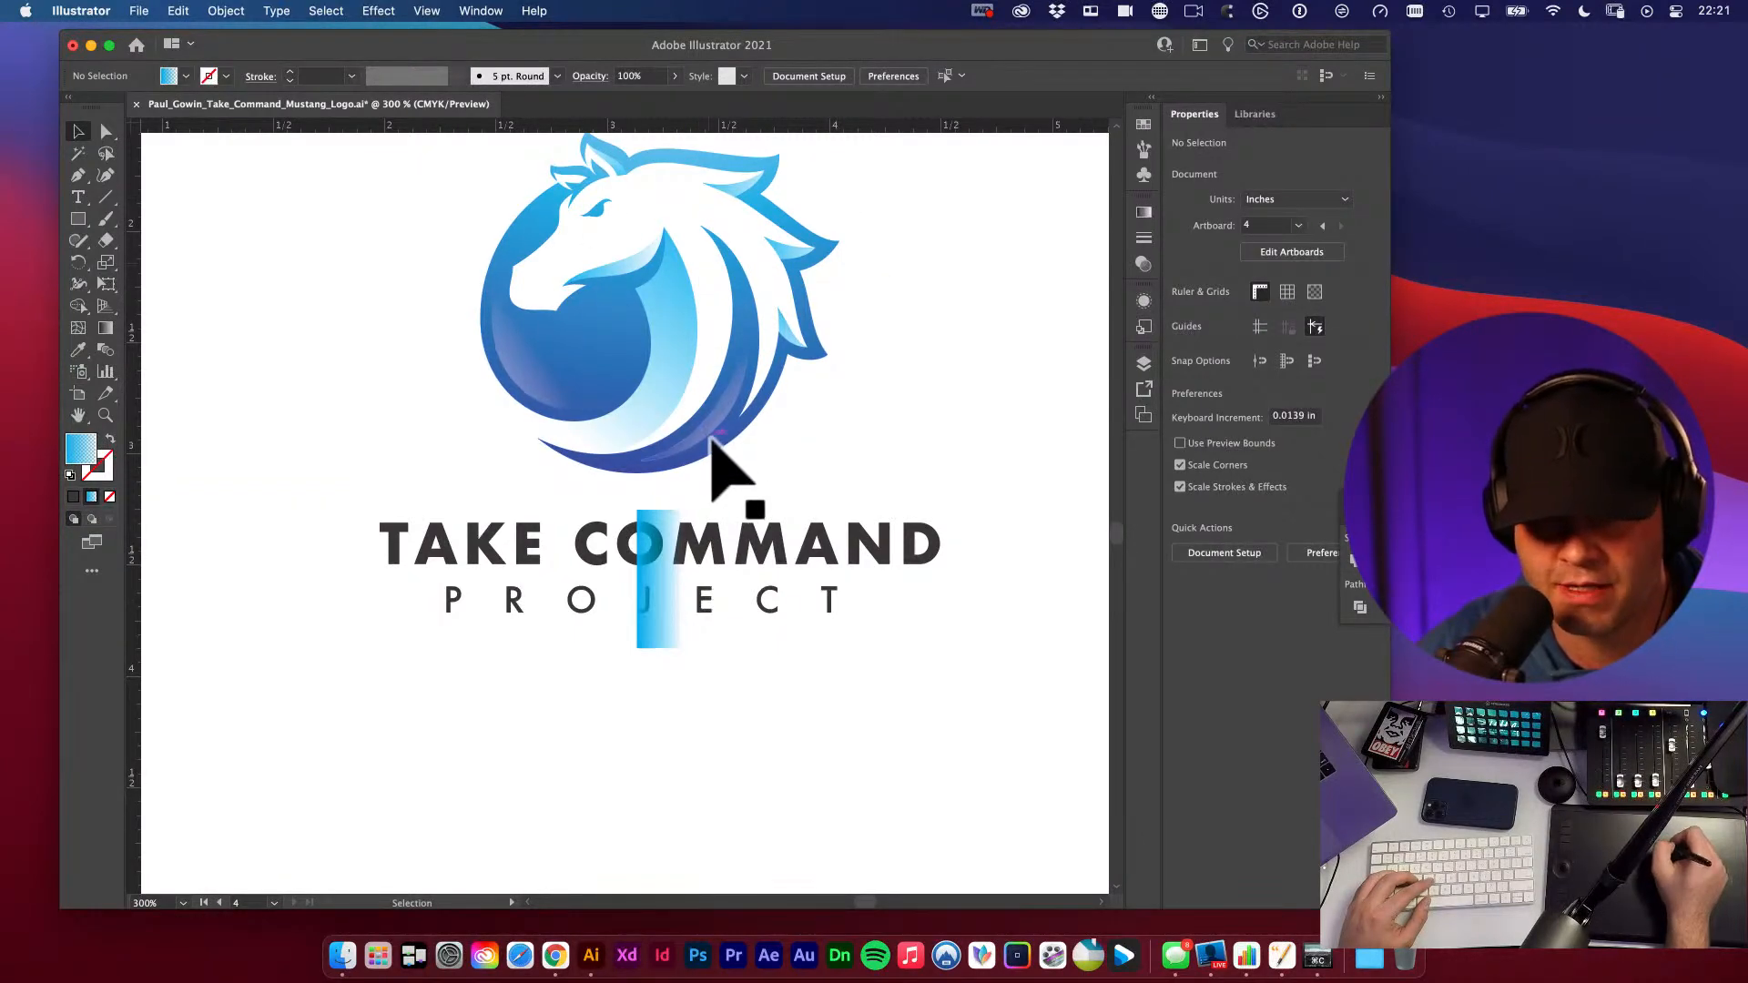
- Draw a rectangle about 1.38 by 0.88 in over the emblem's lower part and shear its left edge slightly upward with Free Transform
left_click(671, 524)
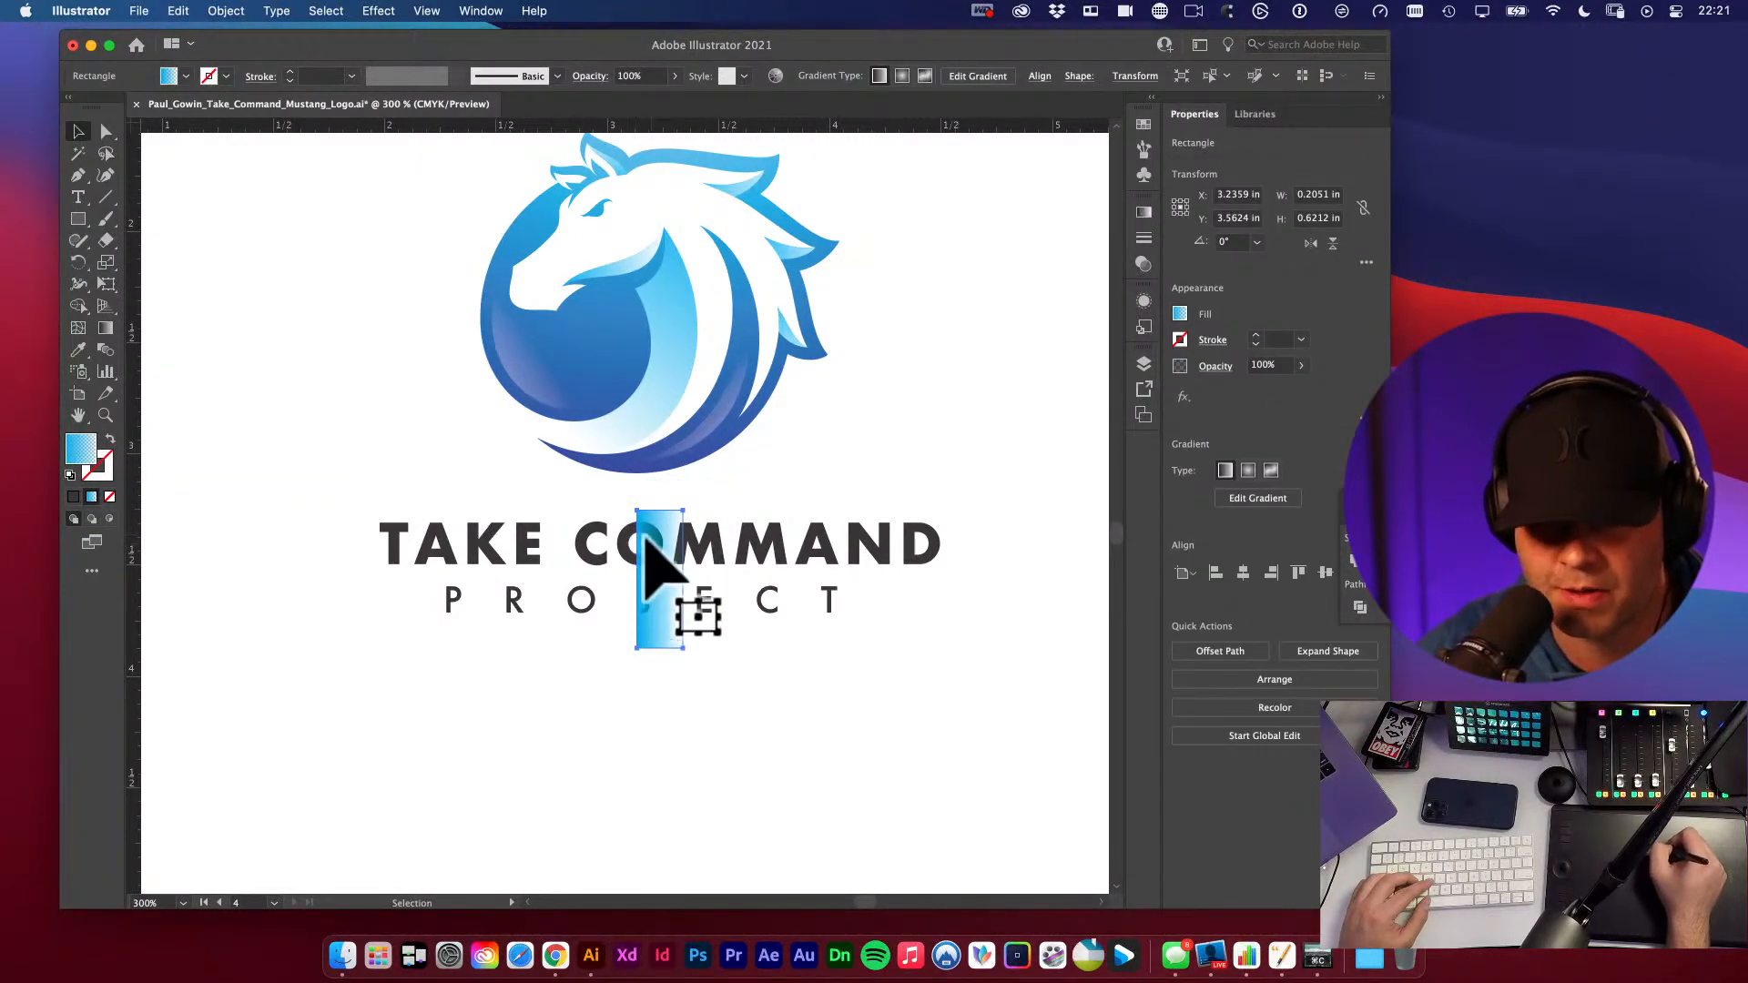
key("m")
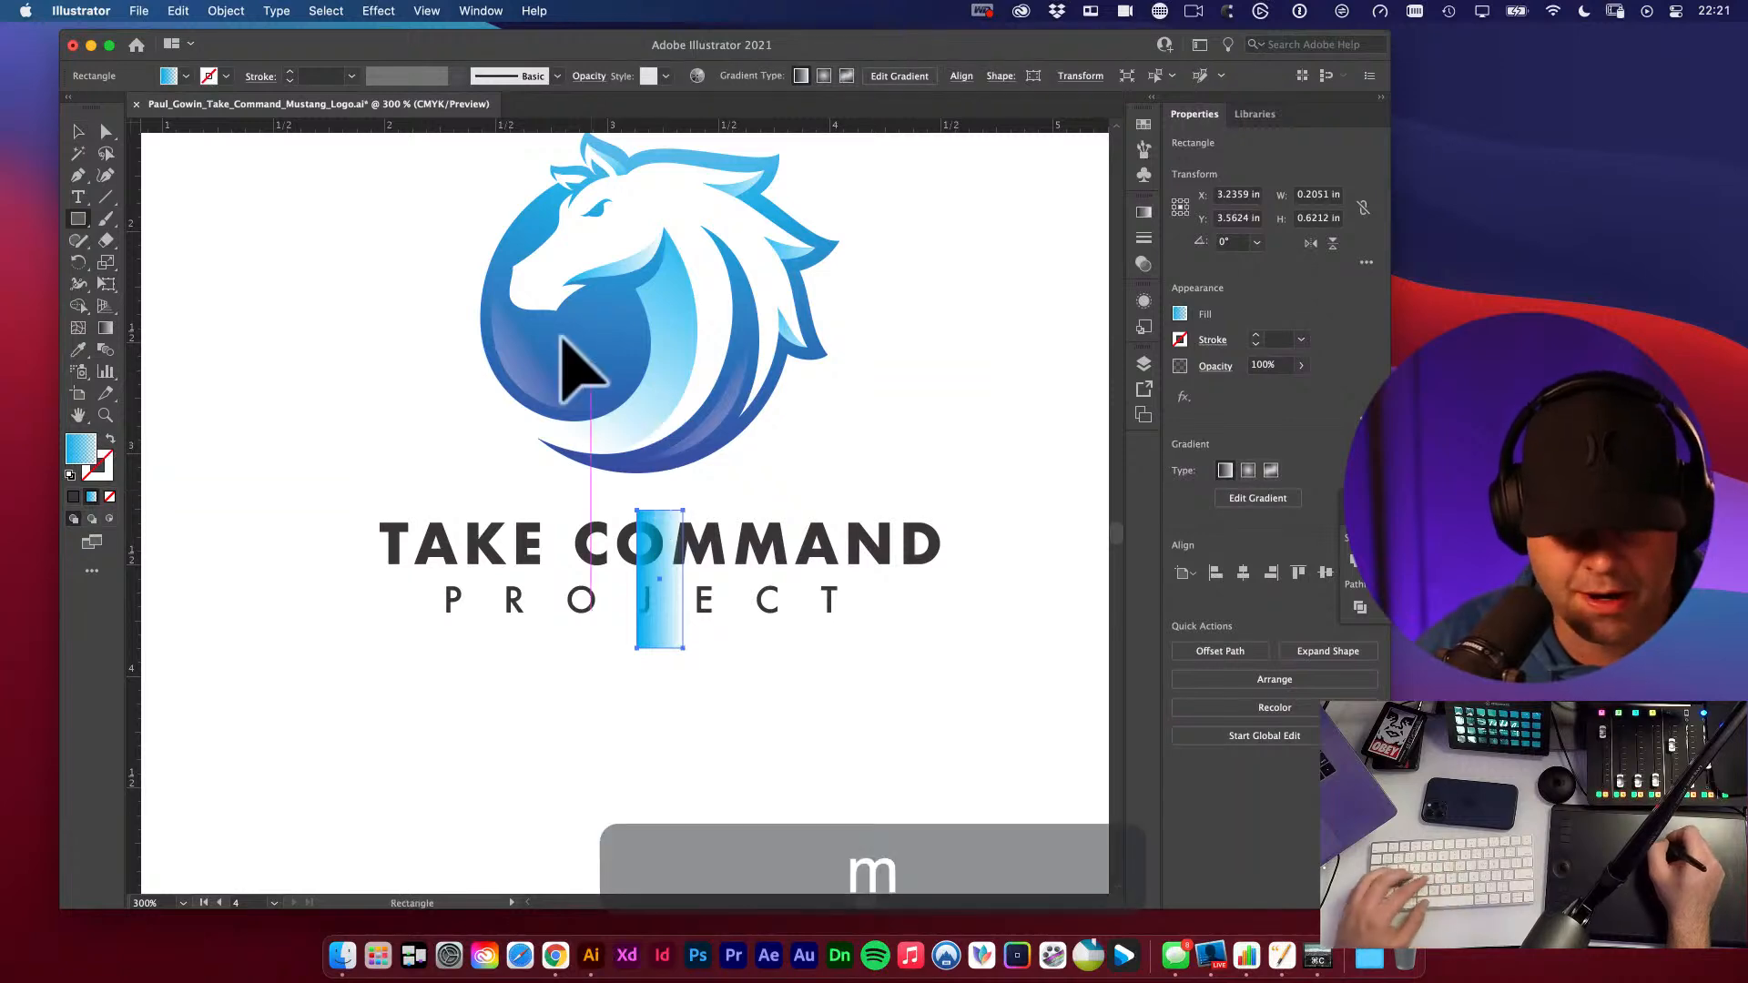
left_click_drag(482, 296, 789, 491)
key("e")
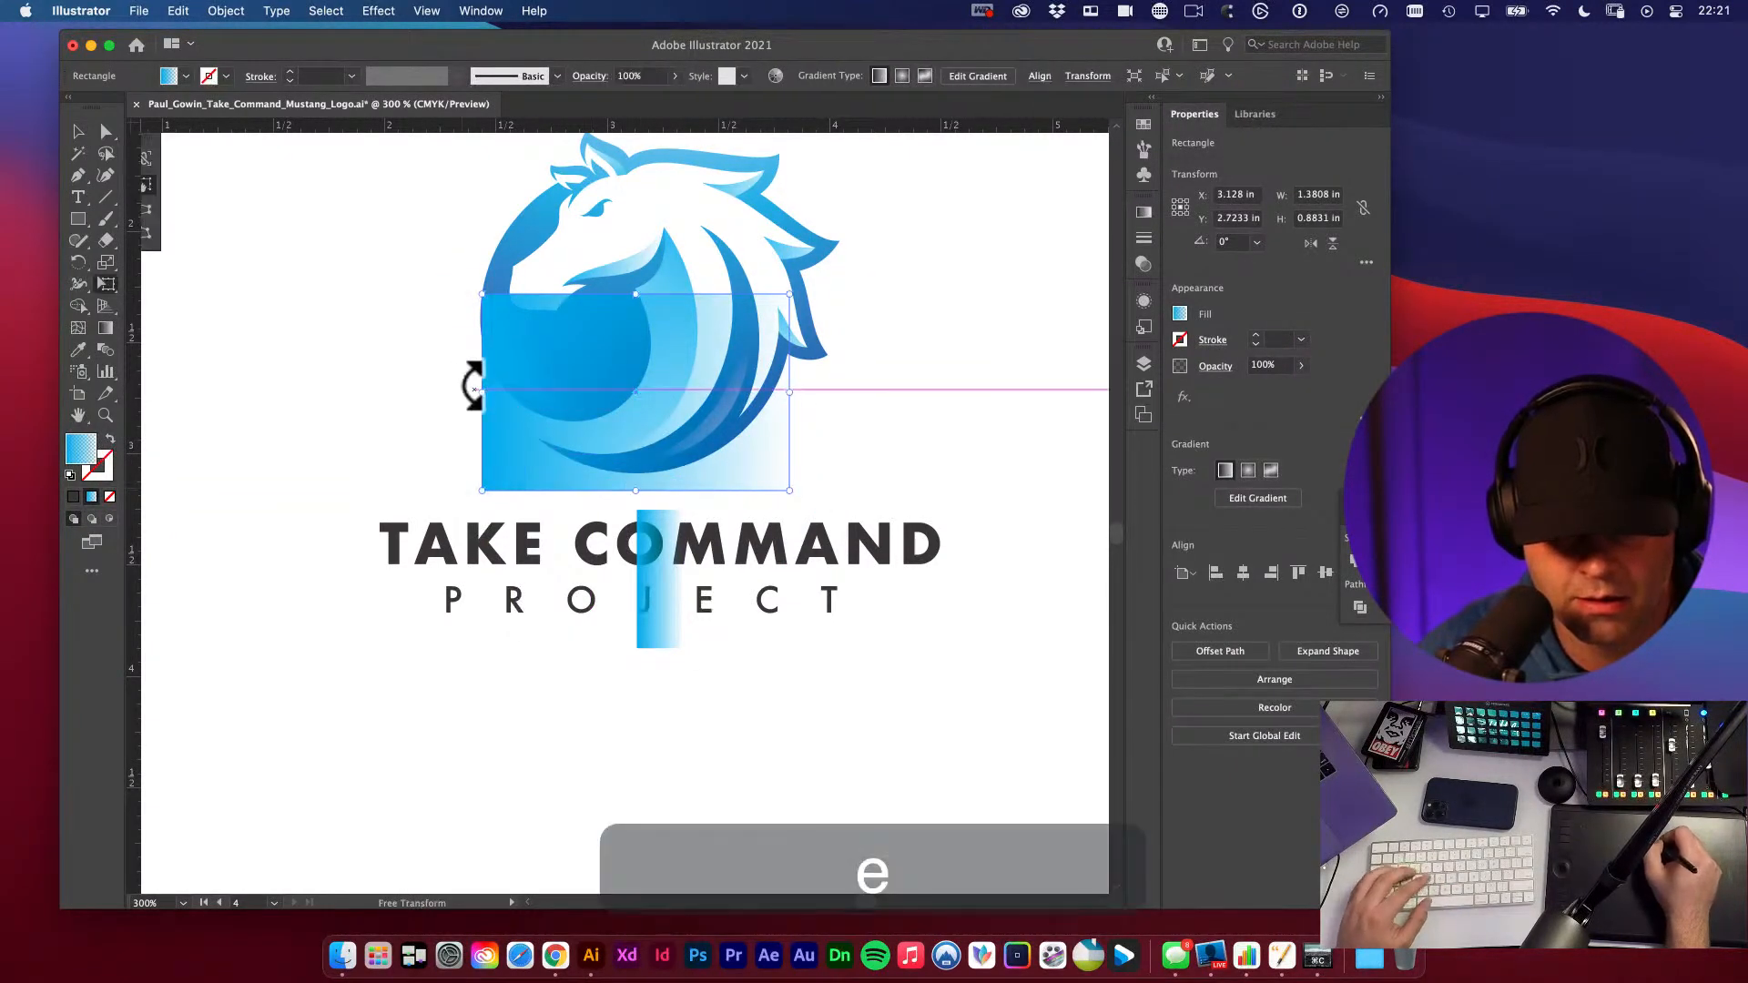
left_click_drag(485, 389, 482, 383)
key("v")
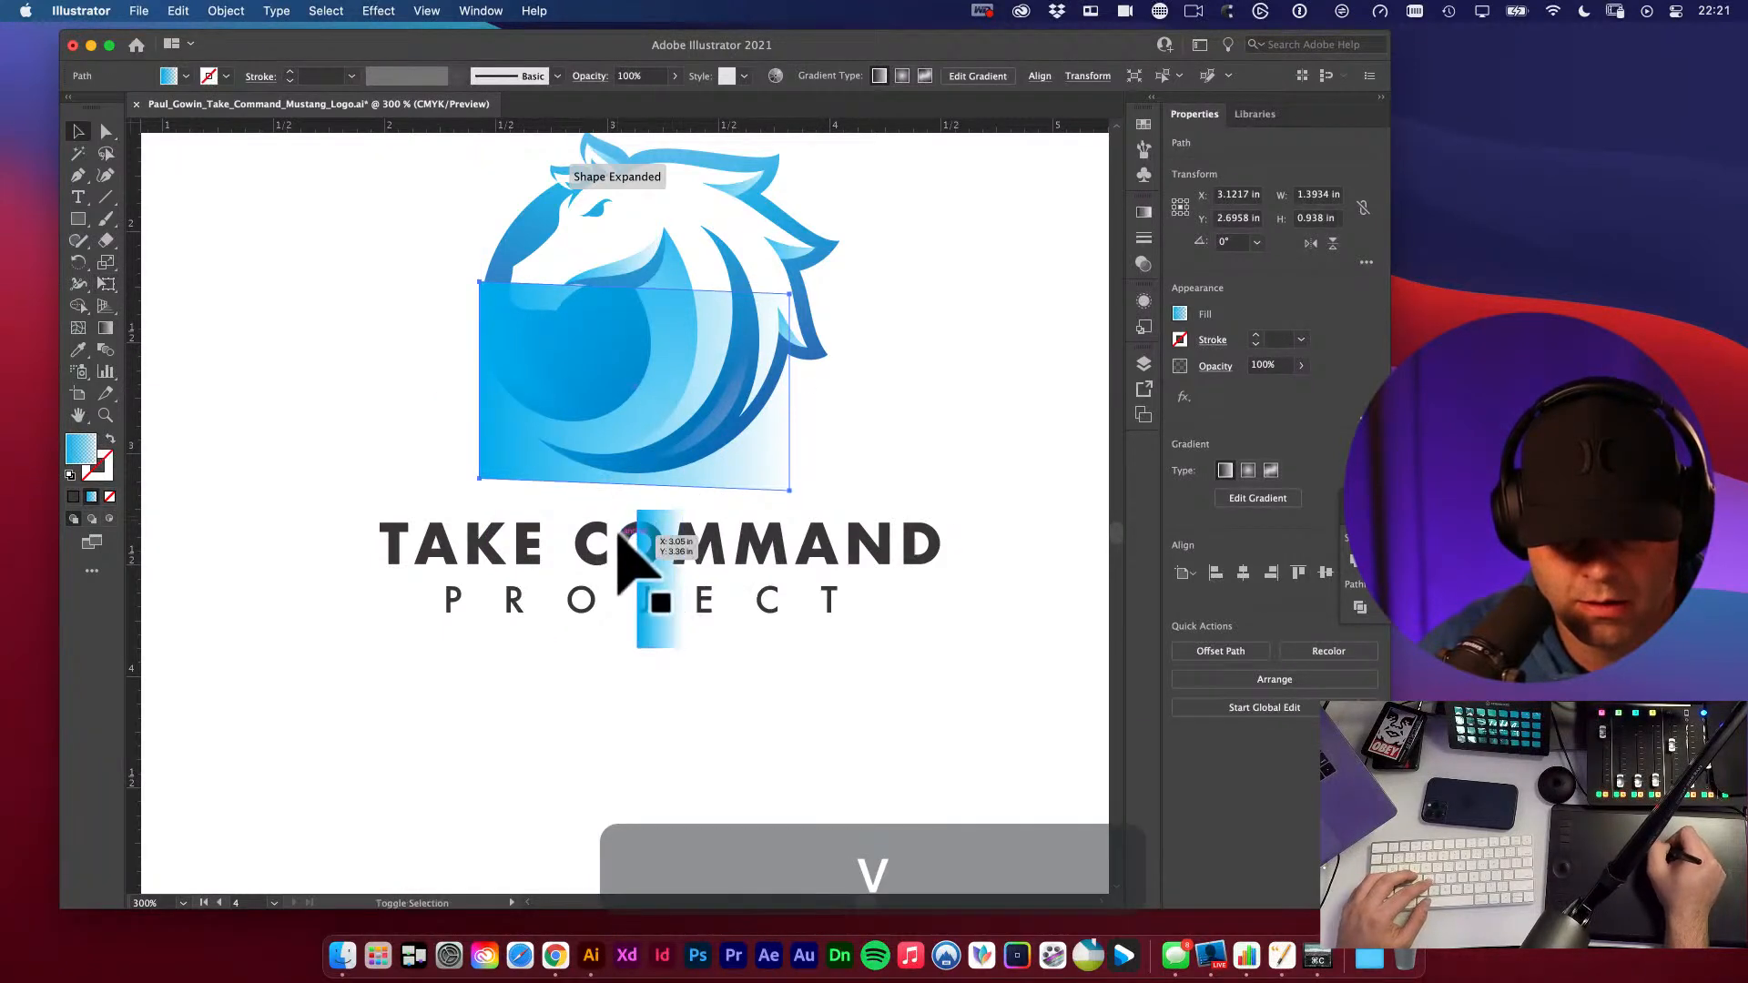
- Center the narrow rectangle horizontally on the large one, and delete both rectangles
left_click(667, 520, "shift")
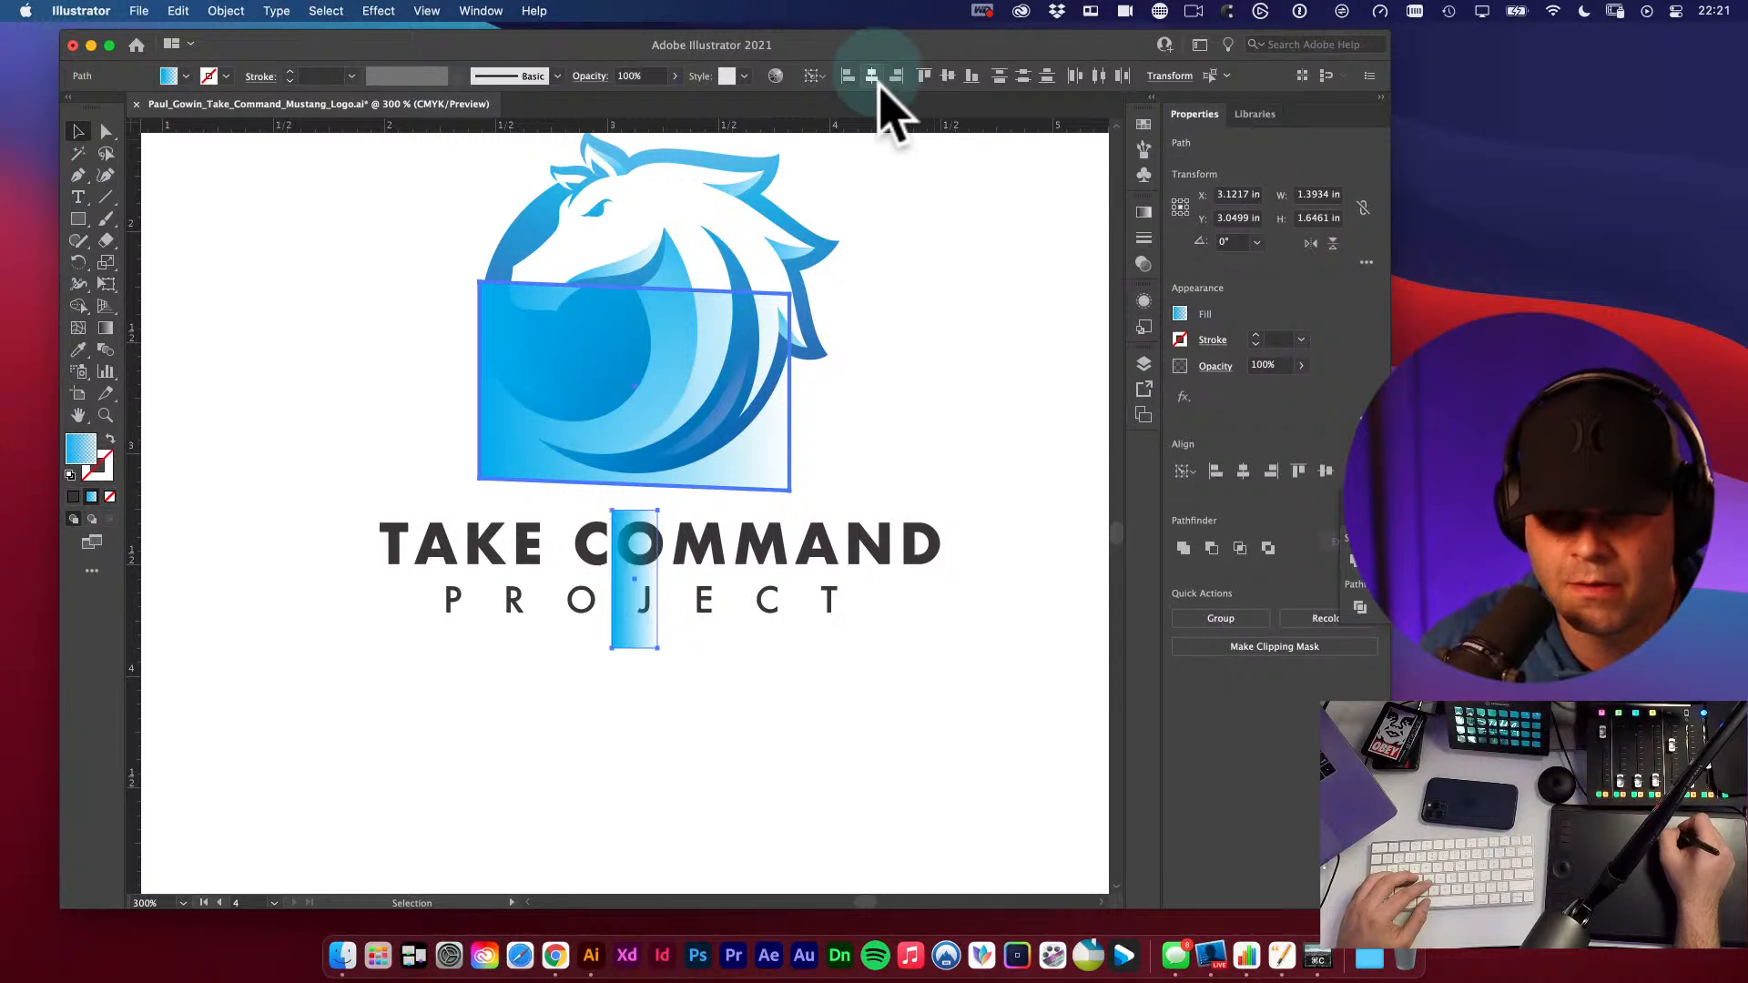
key("super+space")
left_click_drag(683, 605, 763, 609)
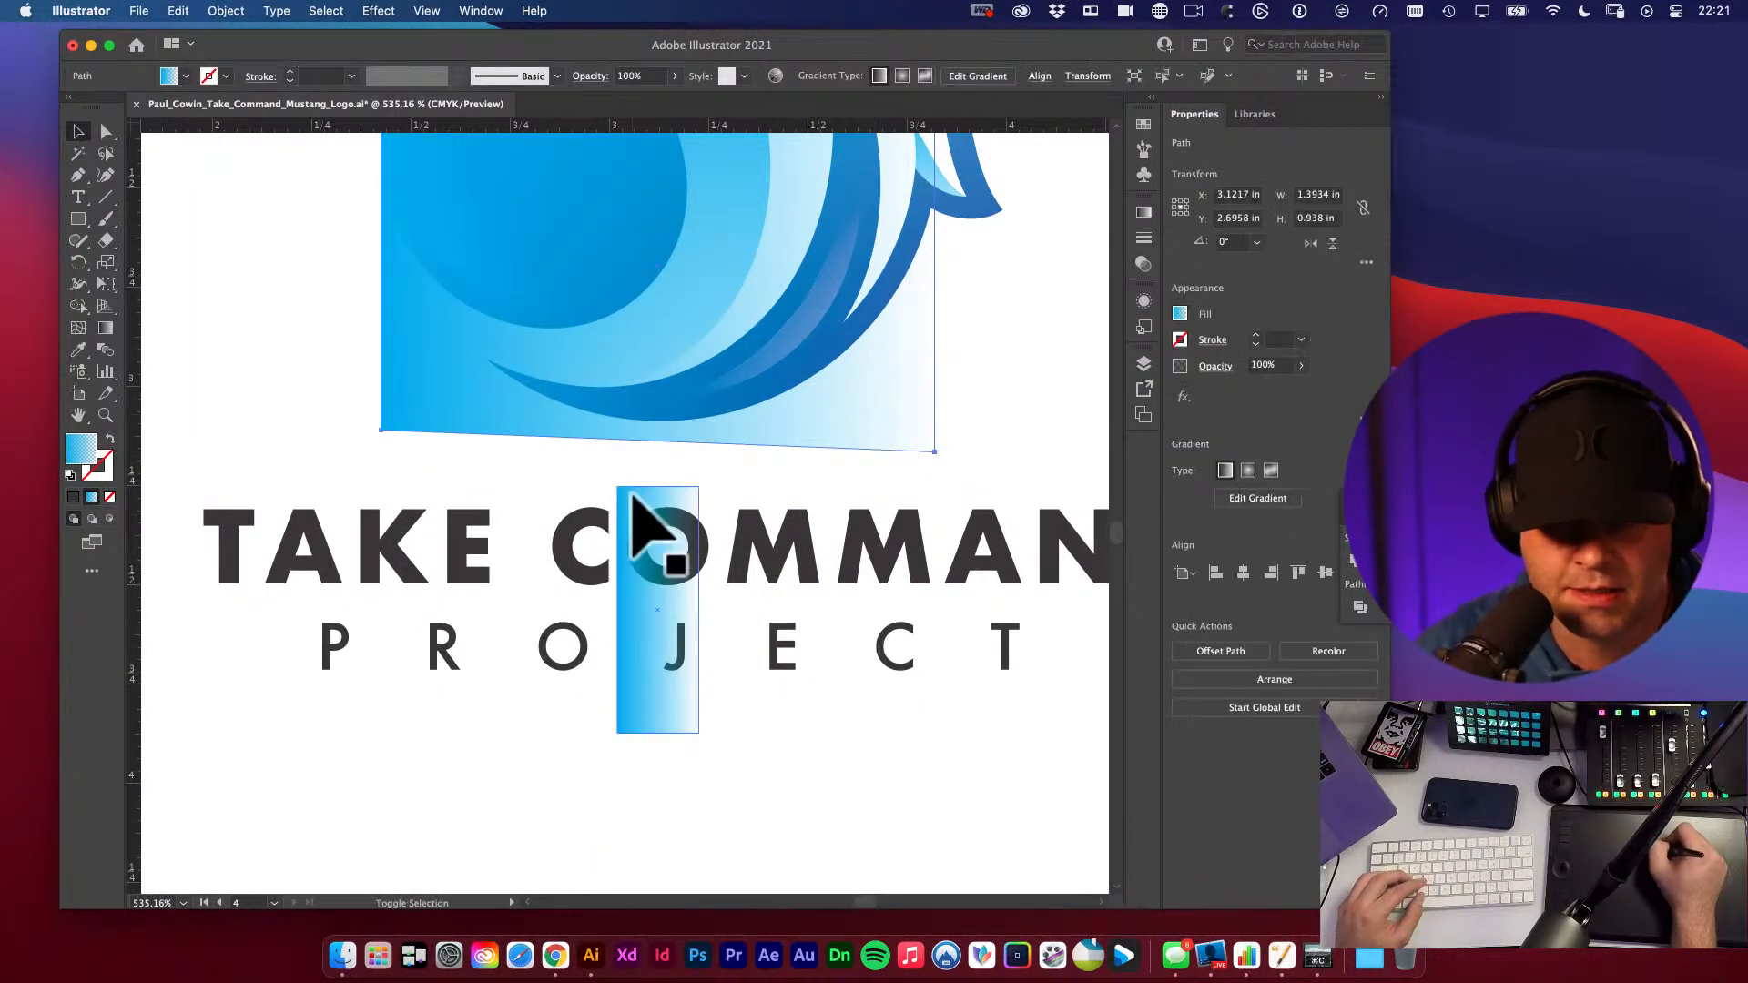
key("BackSpace")
left_click(605, 485)
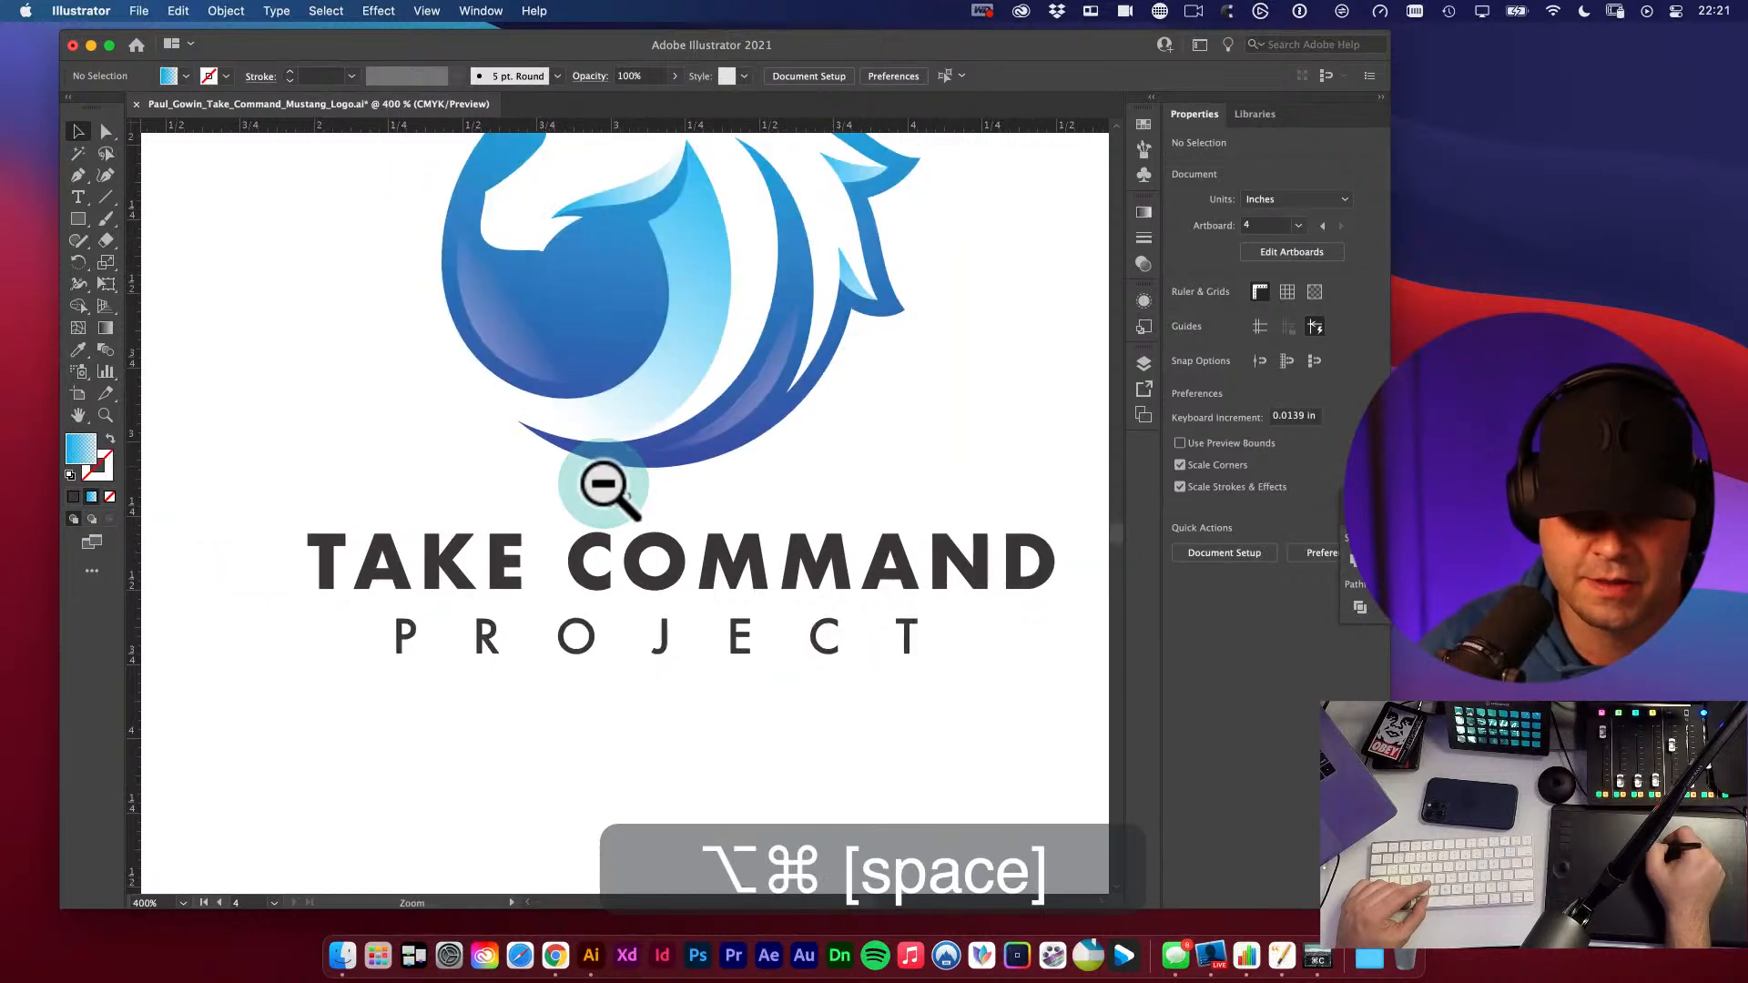
- Group the emblem with both text lines and move the group up and left on the artboard
key("alt+super+space")
left_click(731, 544)
key("v")
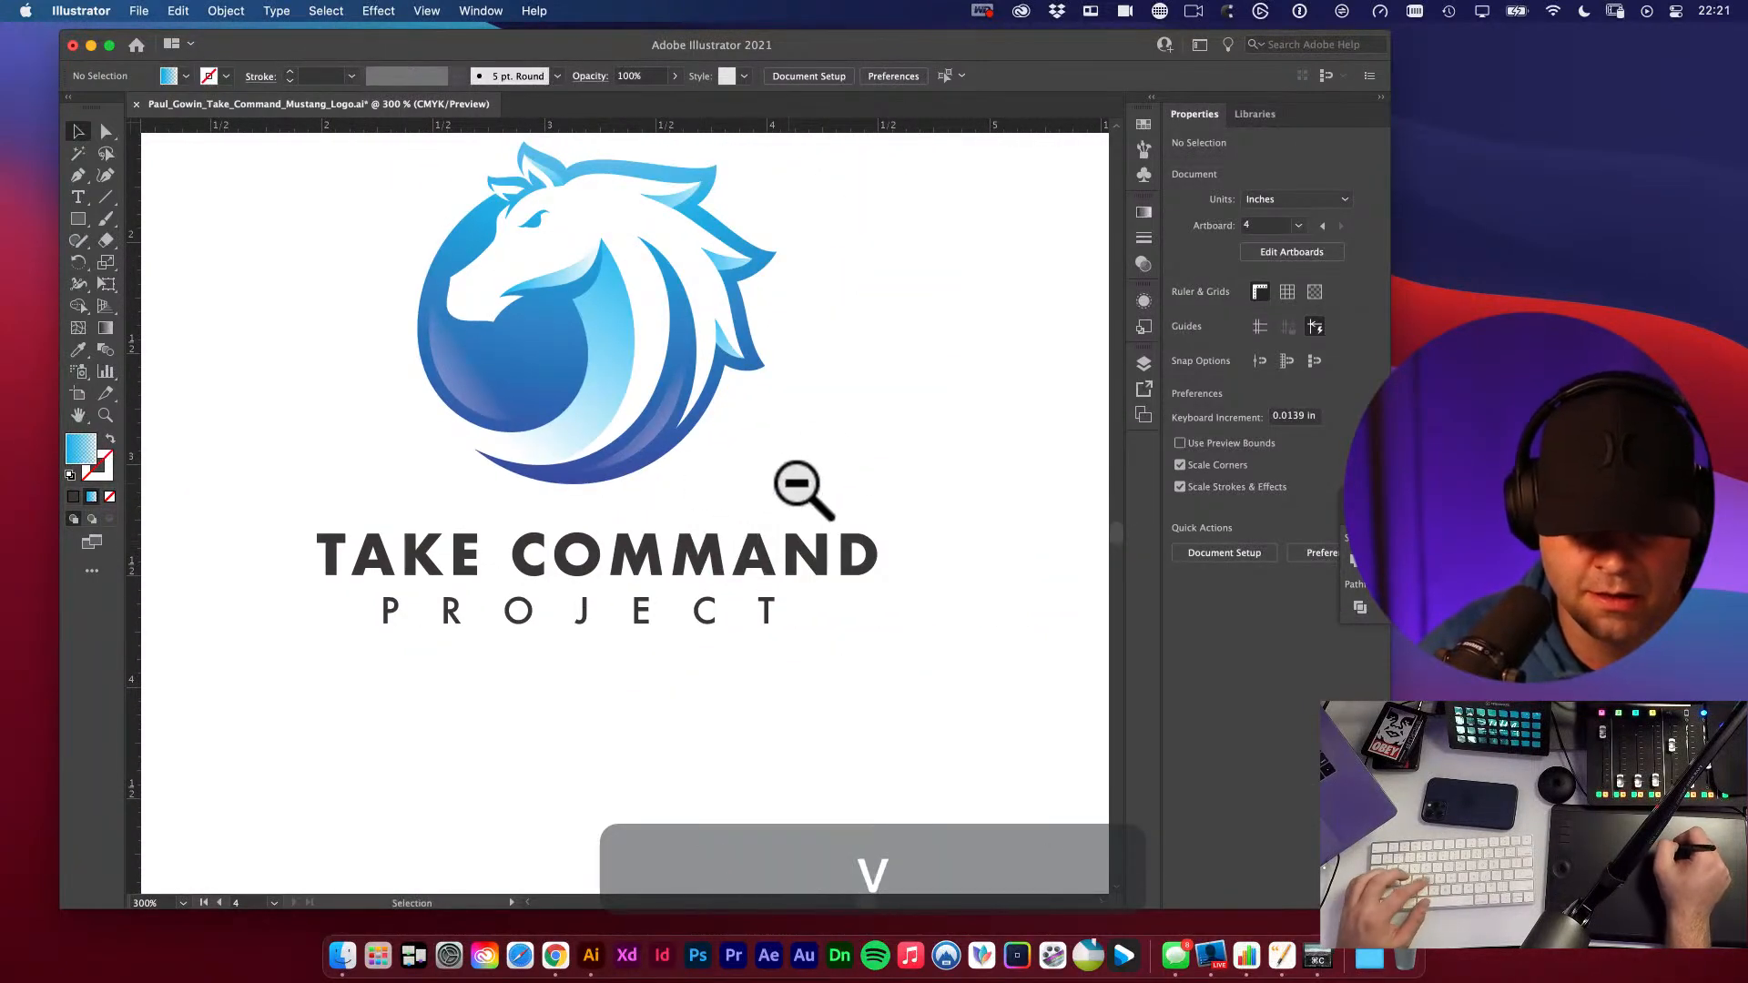
left_click_drag(785, 419, 713, 373)
left_click(722, 390, "alt+super")
left_click(722, 390, "alt+super")
left_click_drag(678, 515, 779, 363)
key("v")
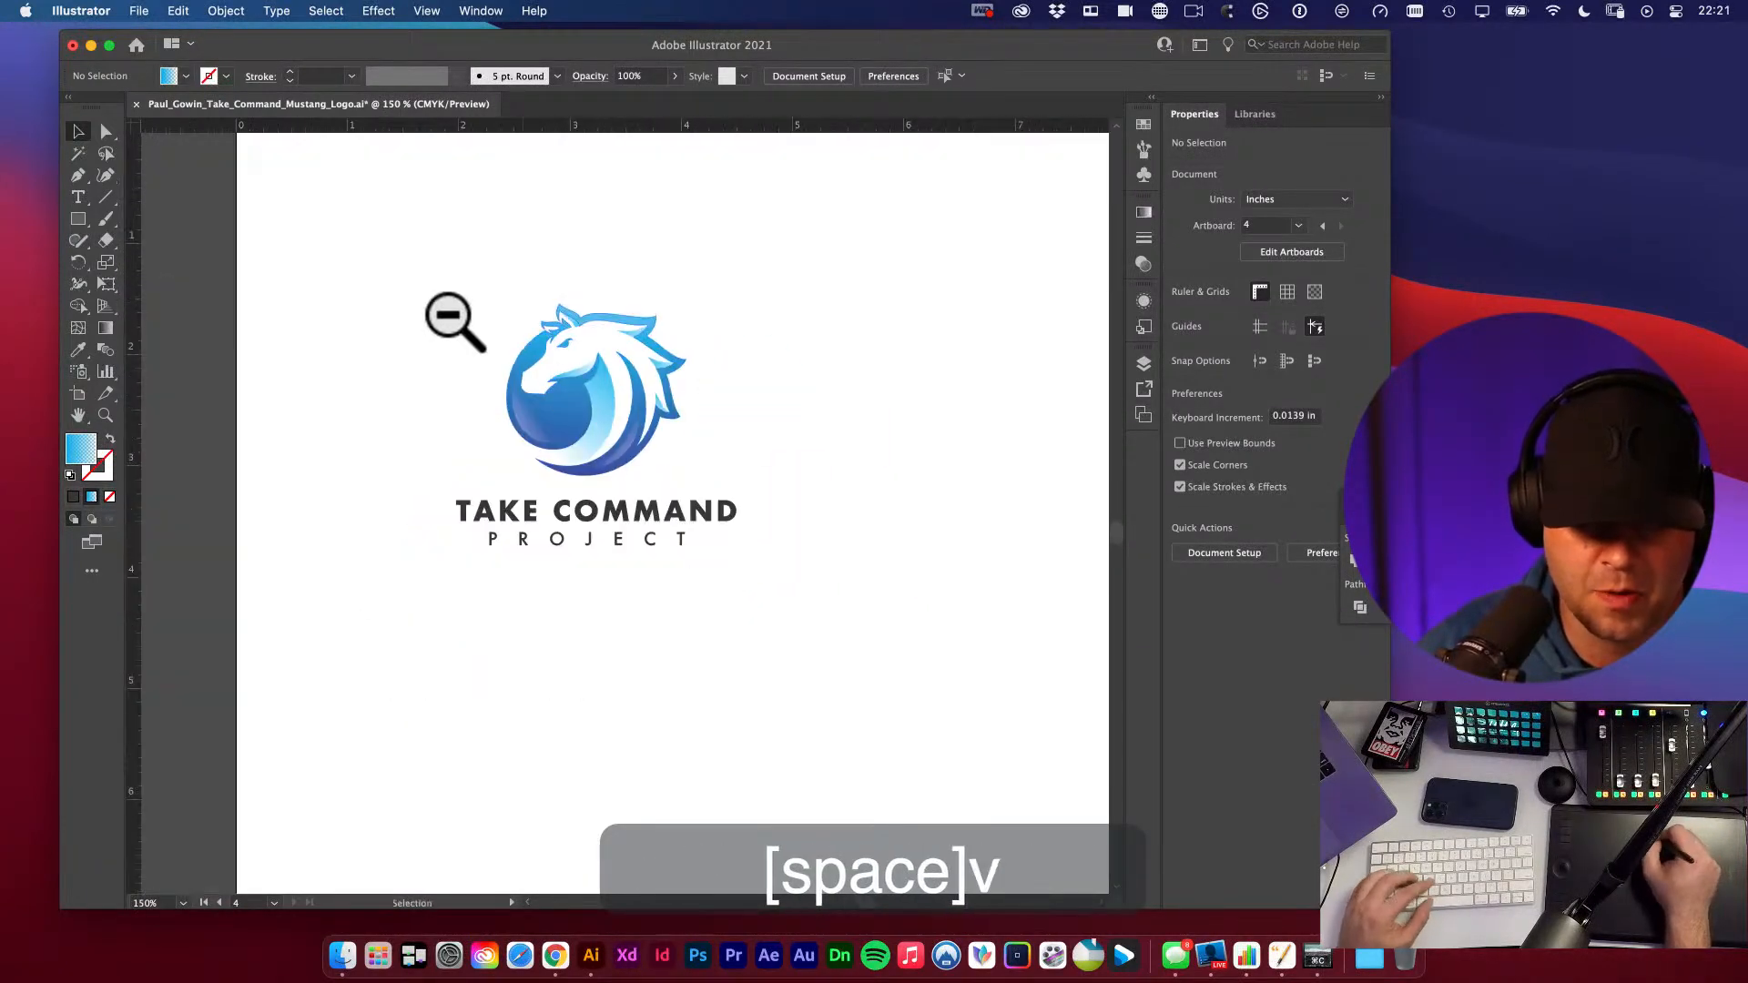
left_click_drag(435, 307, 808, 671)
key("super+g")
left_click_drag(543, 395, 457, 333)
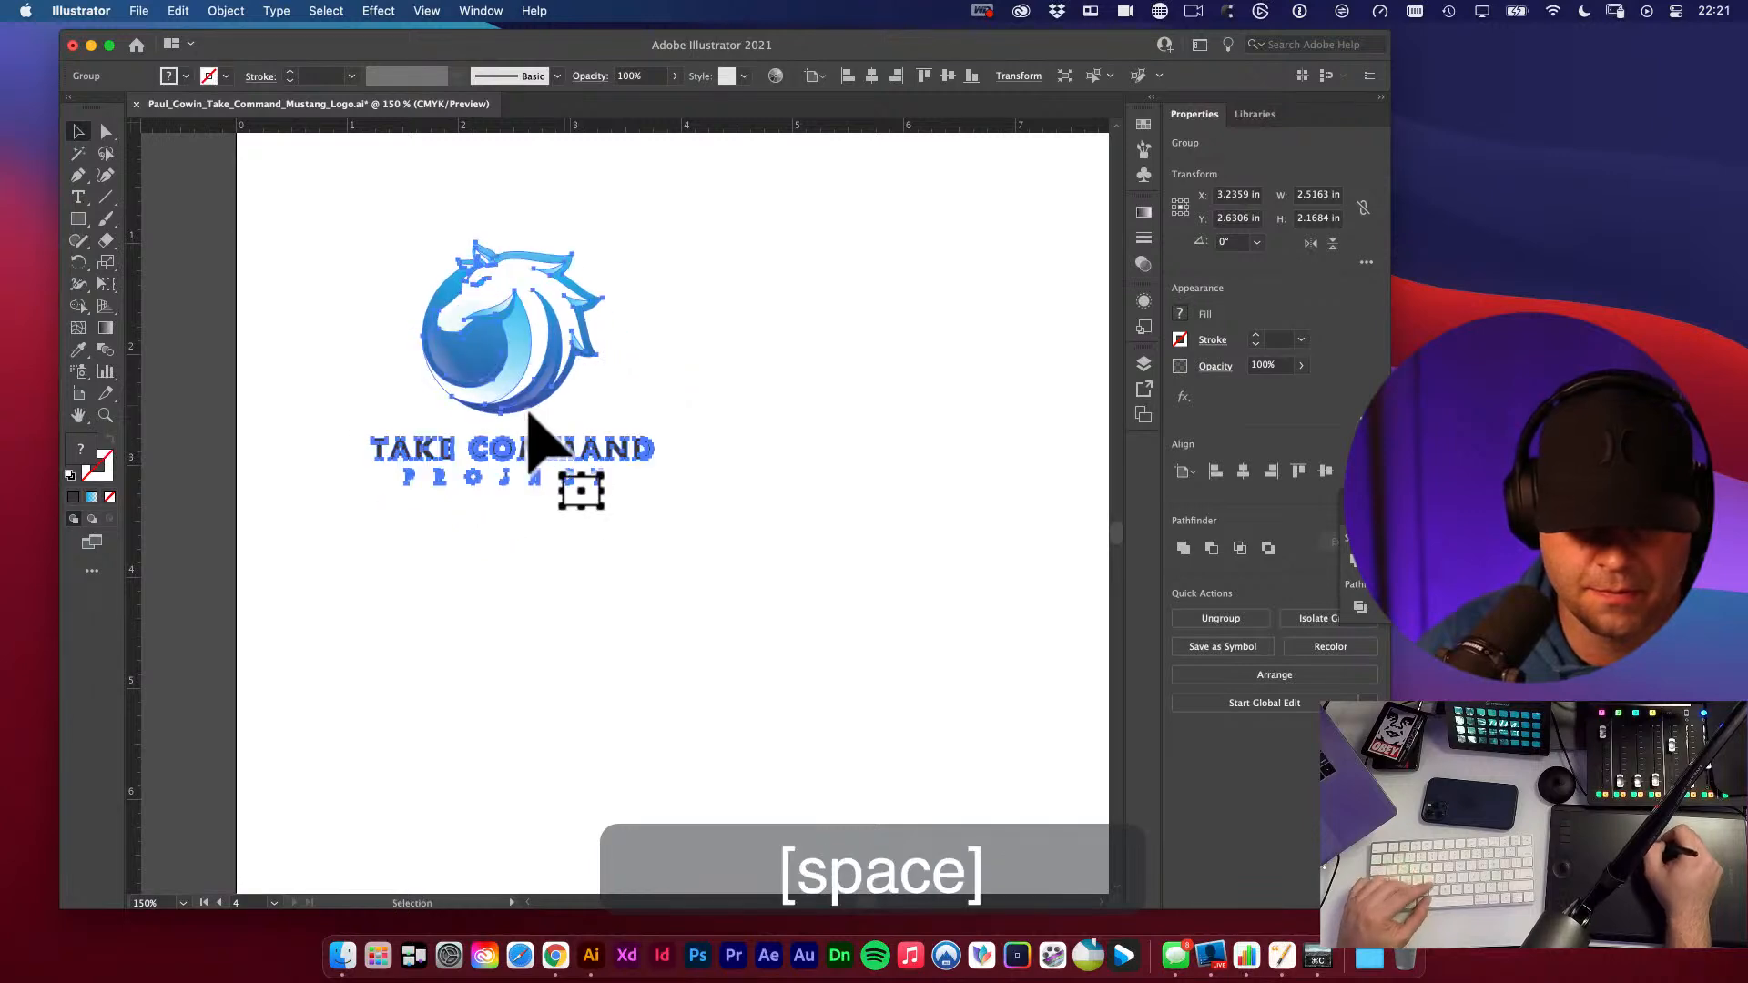
- Place the logo group in the right half of the artboard, keeping the same height
left_click(675, 469, "alt+super")
left_click(675, 470, "alt+super")
key("v")
left_click_drag(888, 527, 752, 460)
left_click(768, 492)
key("space")
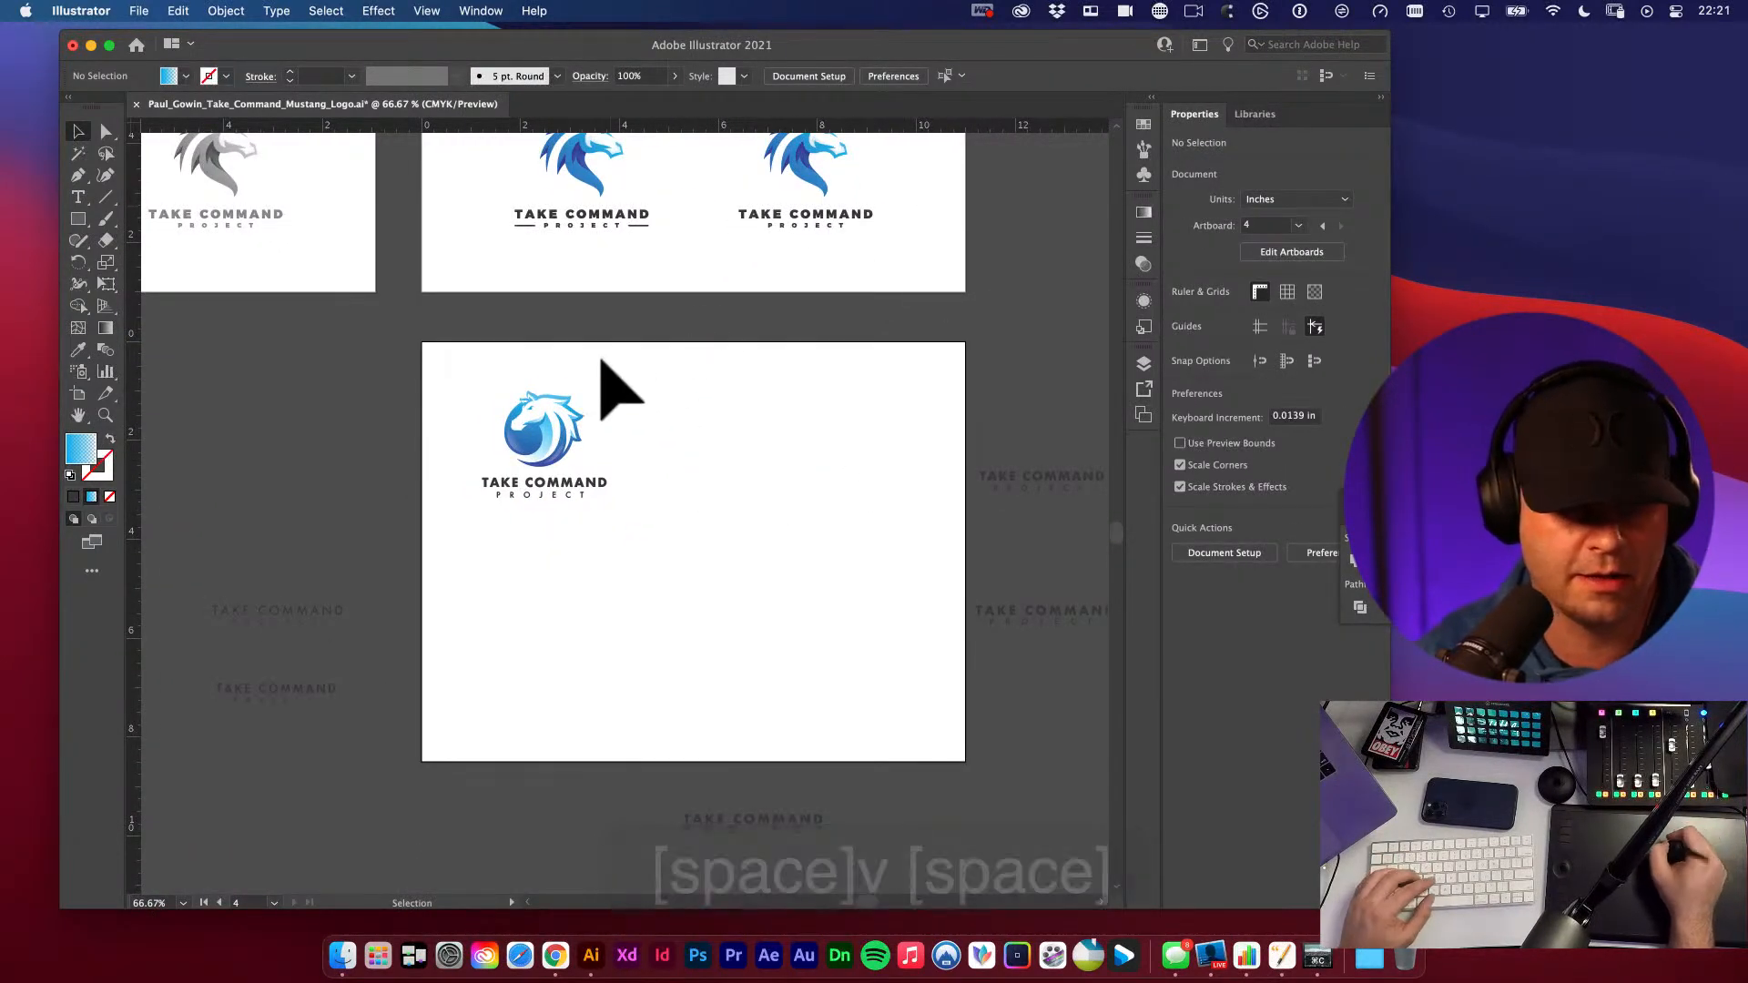
key("space")
key("space")
left_click_drag(592, 355, 366, 391)
key("space")
left_click_drag(897, 711, 838, 508)
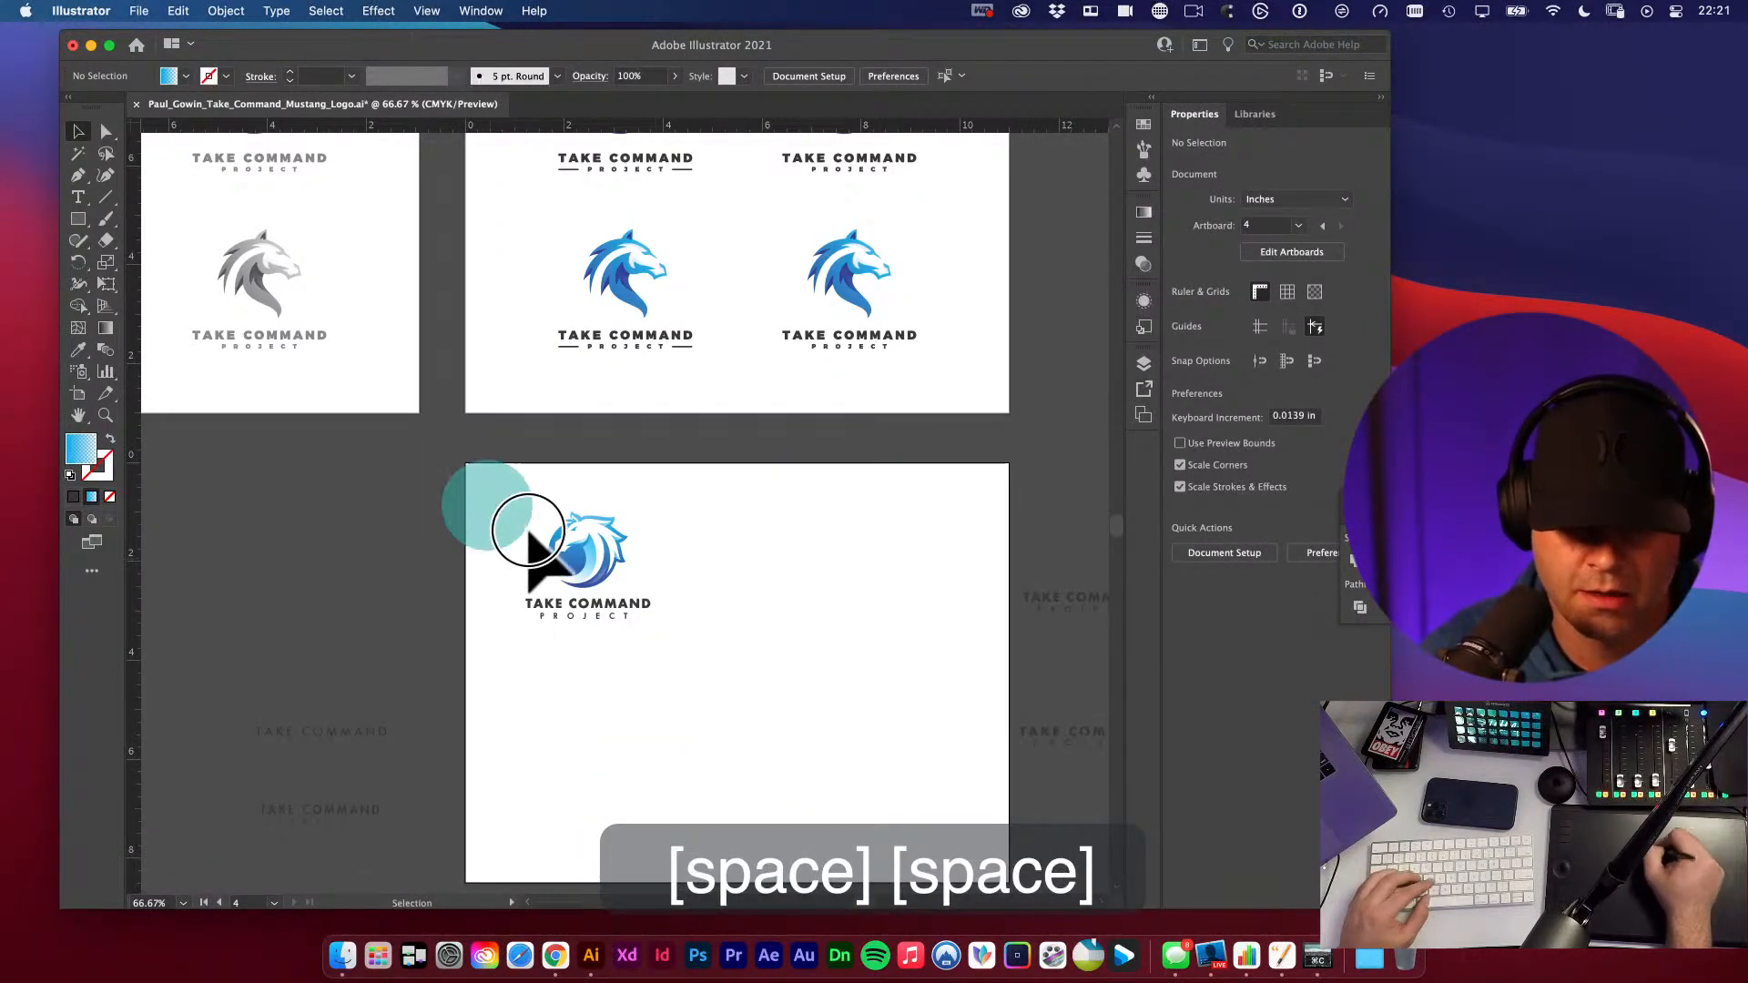
left_click_drag(538, 554, 1034, 754)
left_click(920, 680)
- Select only the letter T of PROJECT in the logo and copy it
key("space")
key("super+space")
left_click_drag(789, 563, 874, 656)
key("a")
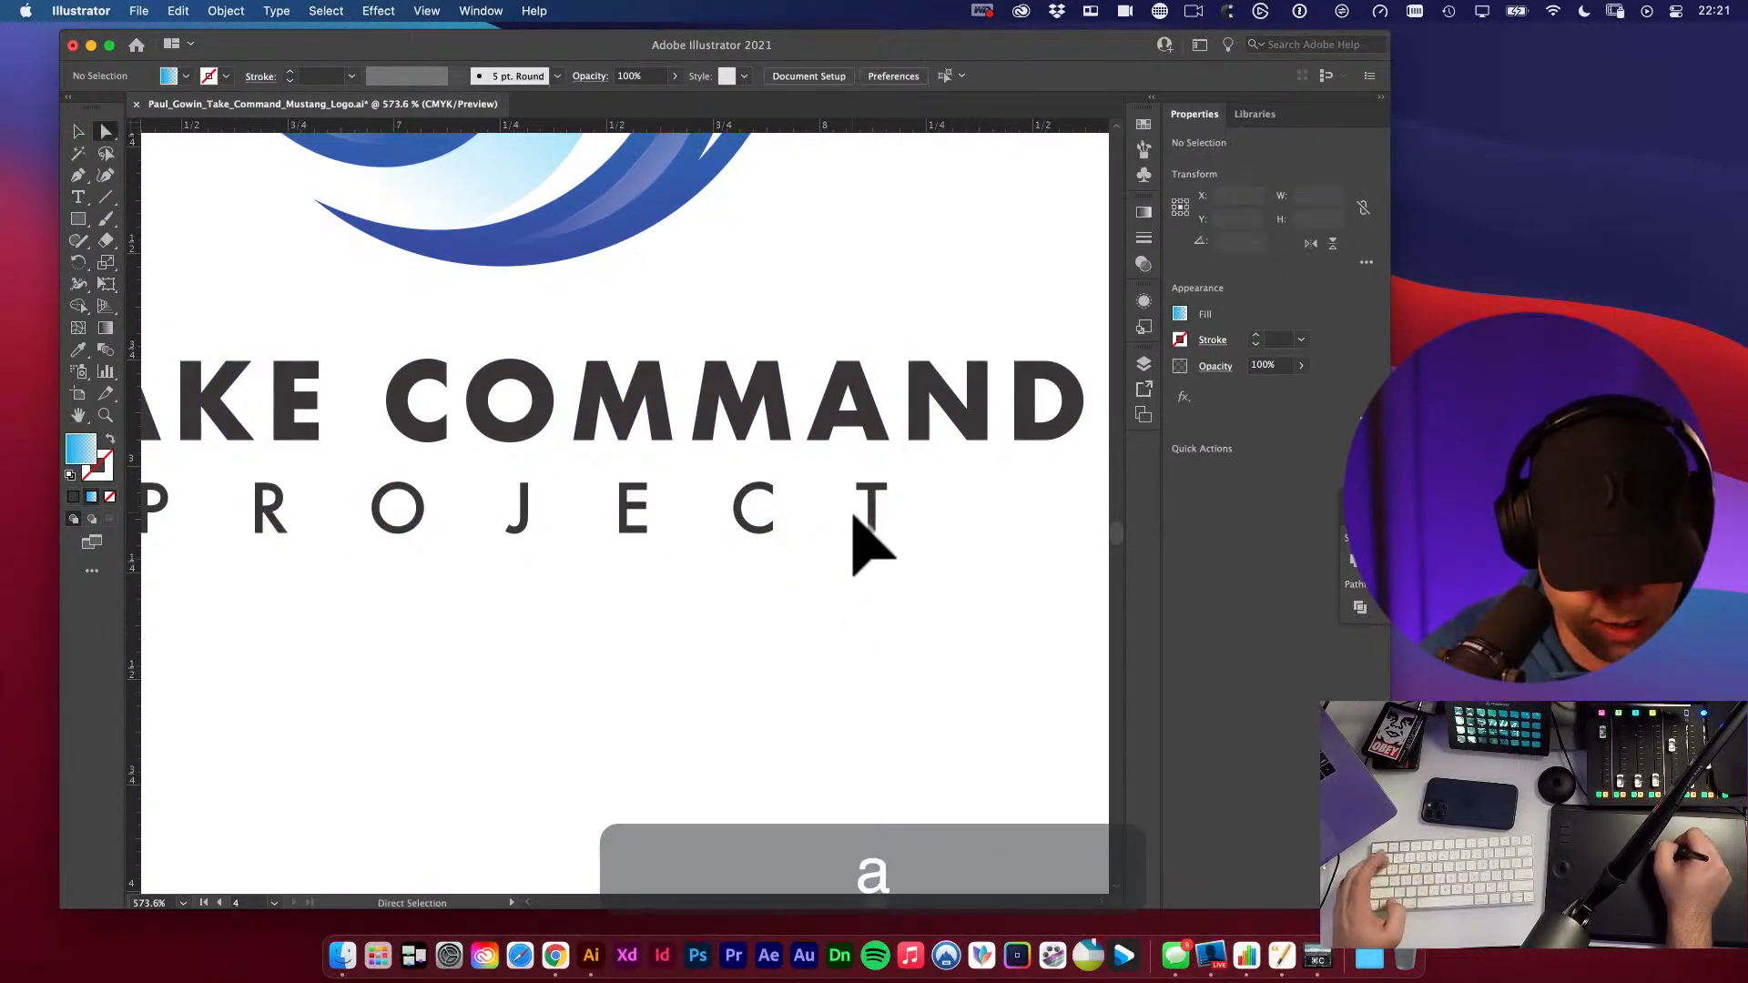
mouse_move(865, 474)
left_mouse_down()
mouse_move(937, 476)
mouse_move(899, 550)
left_mouse_up()
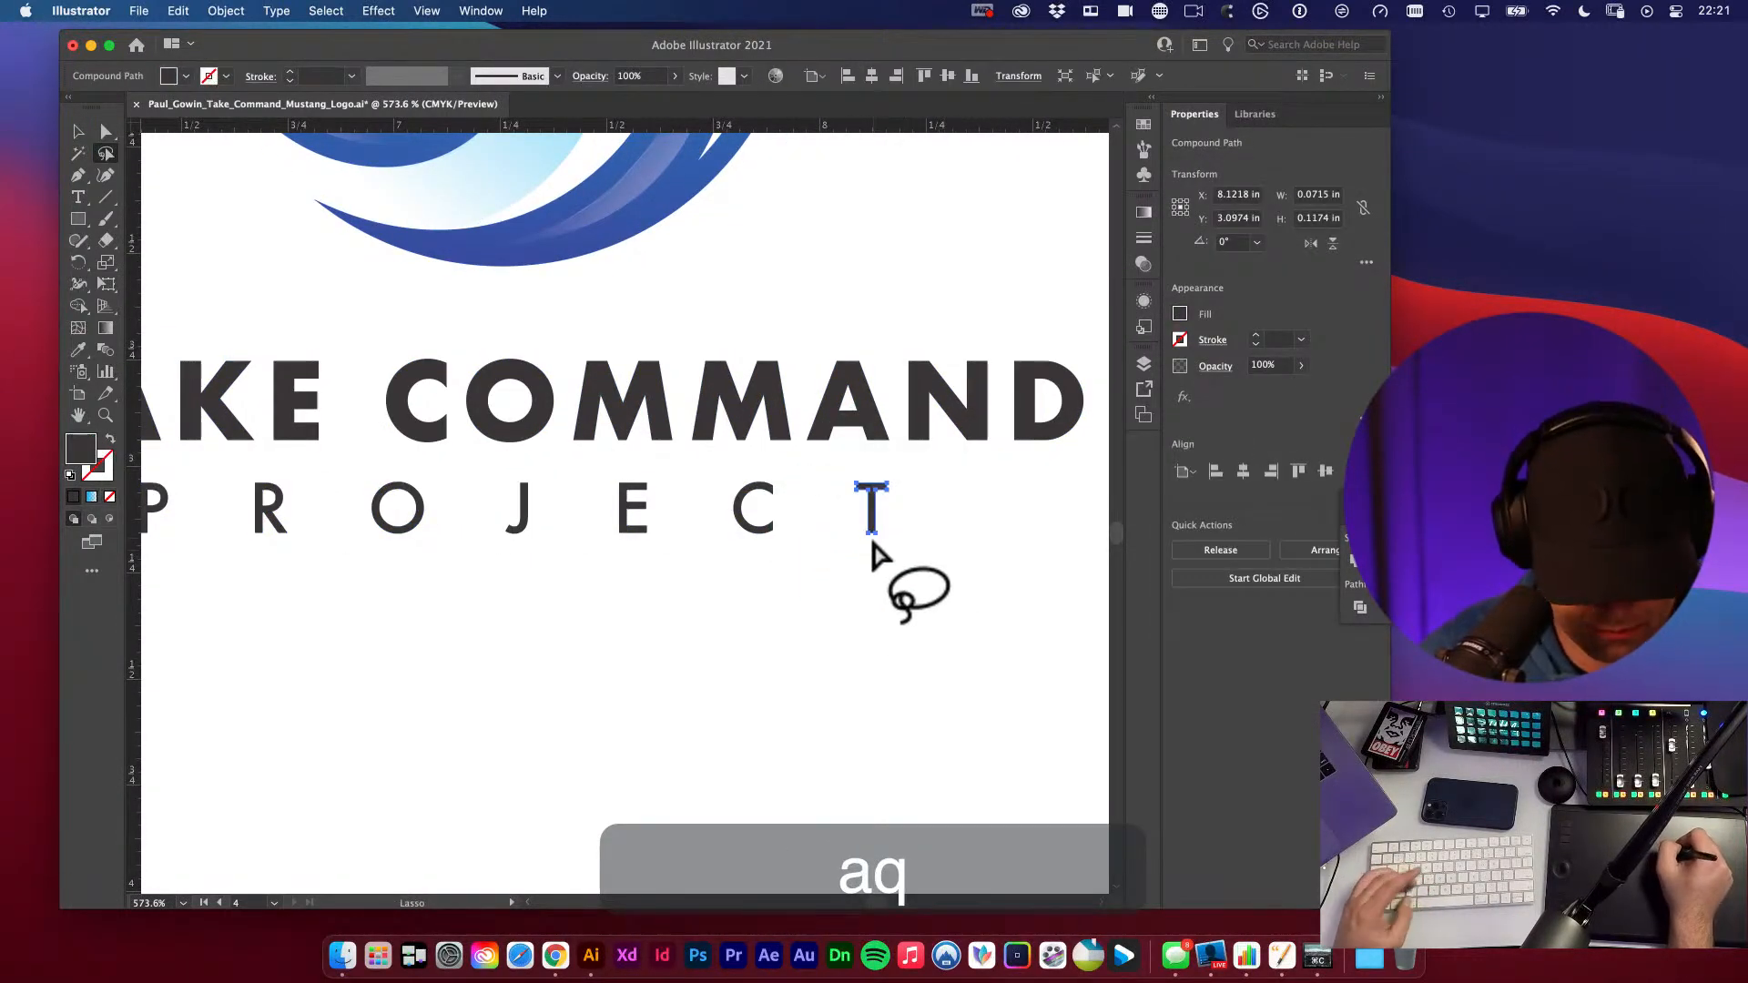
key("super+c")
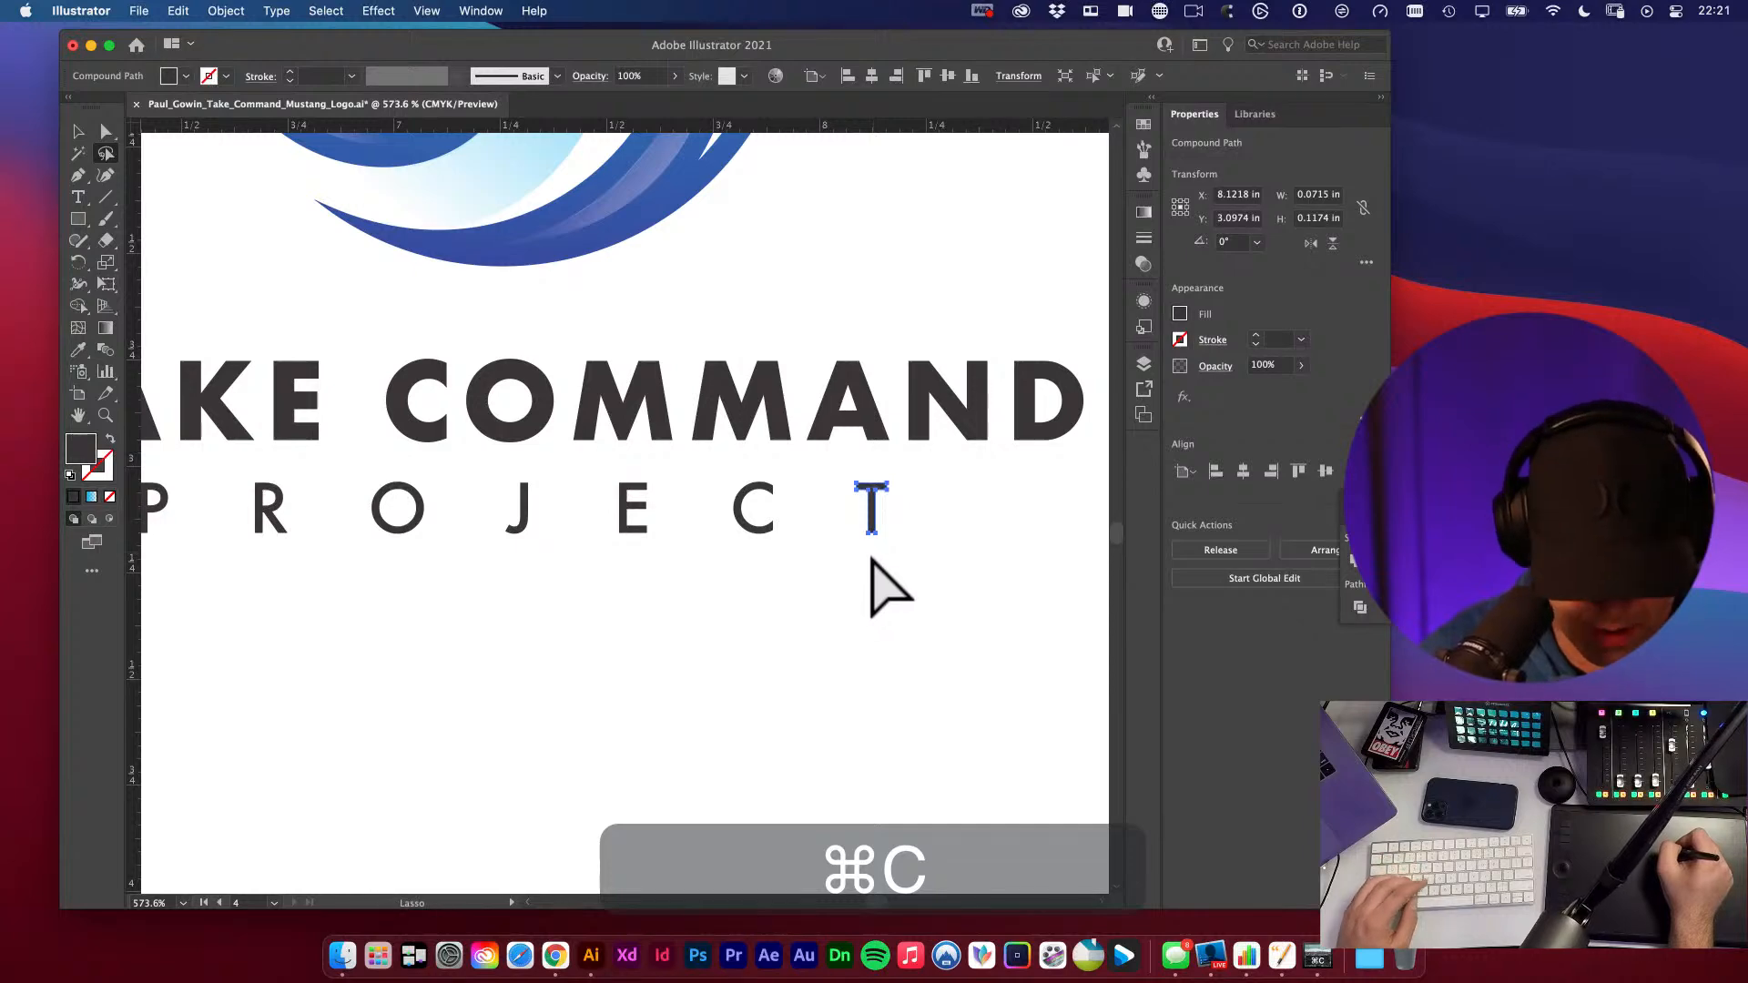
key("v")
left_click(938, 562)
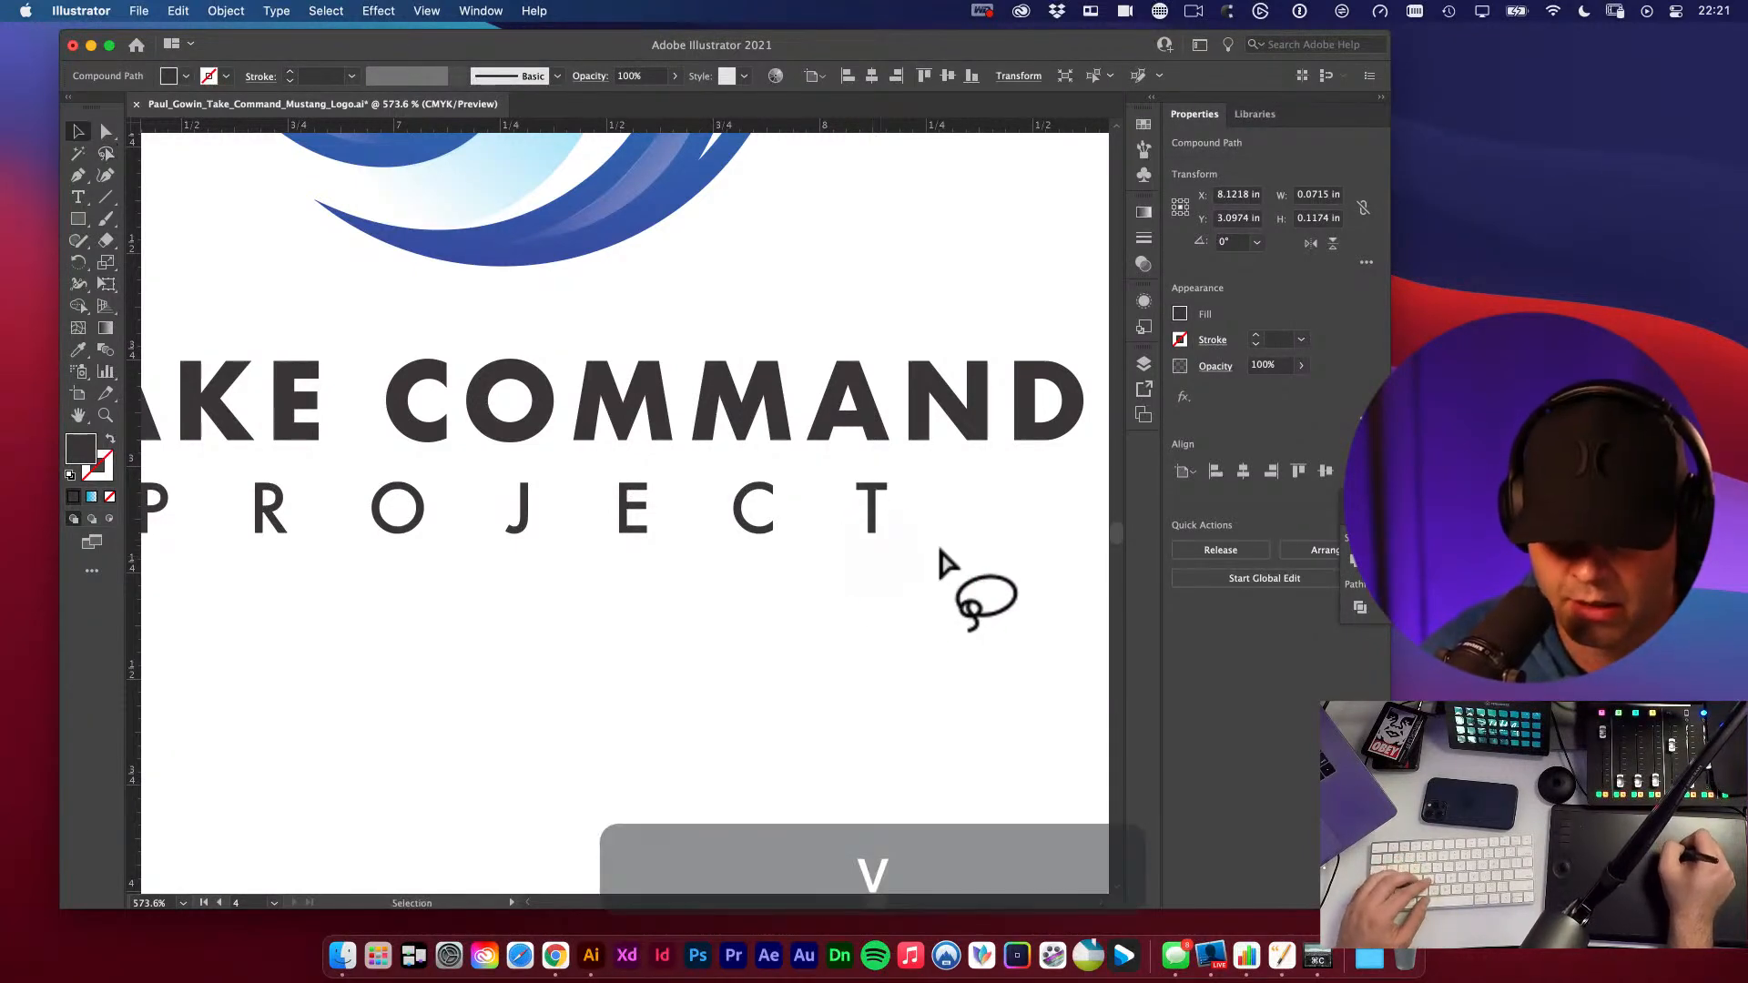
- Draw a bar as wide as the T's stem and about 0.17 in long, and rotate it to horizontal
key("space")
left_click_drag(943, 560, 726, 434)
left_click(893, 562, "super")
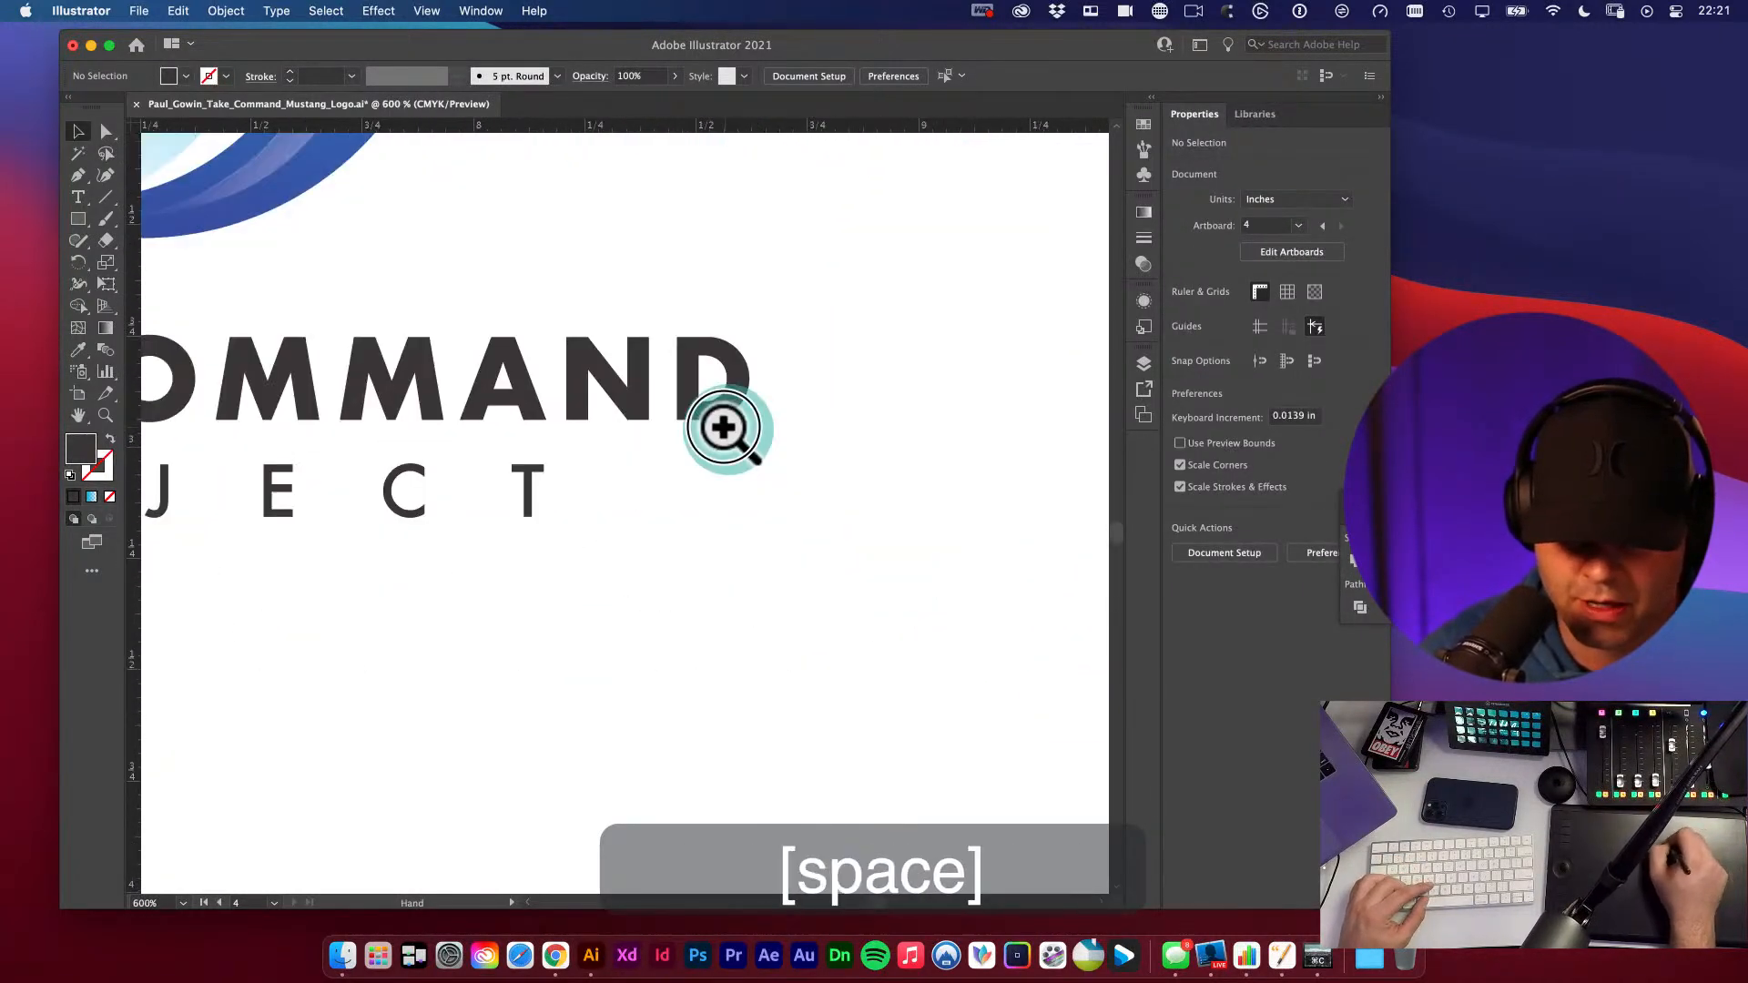
left_click_drag(560, 522, 843, 683)
key("m")
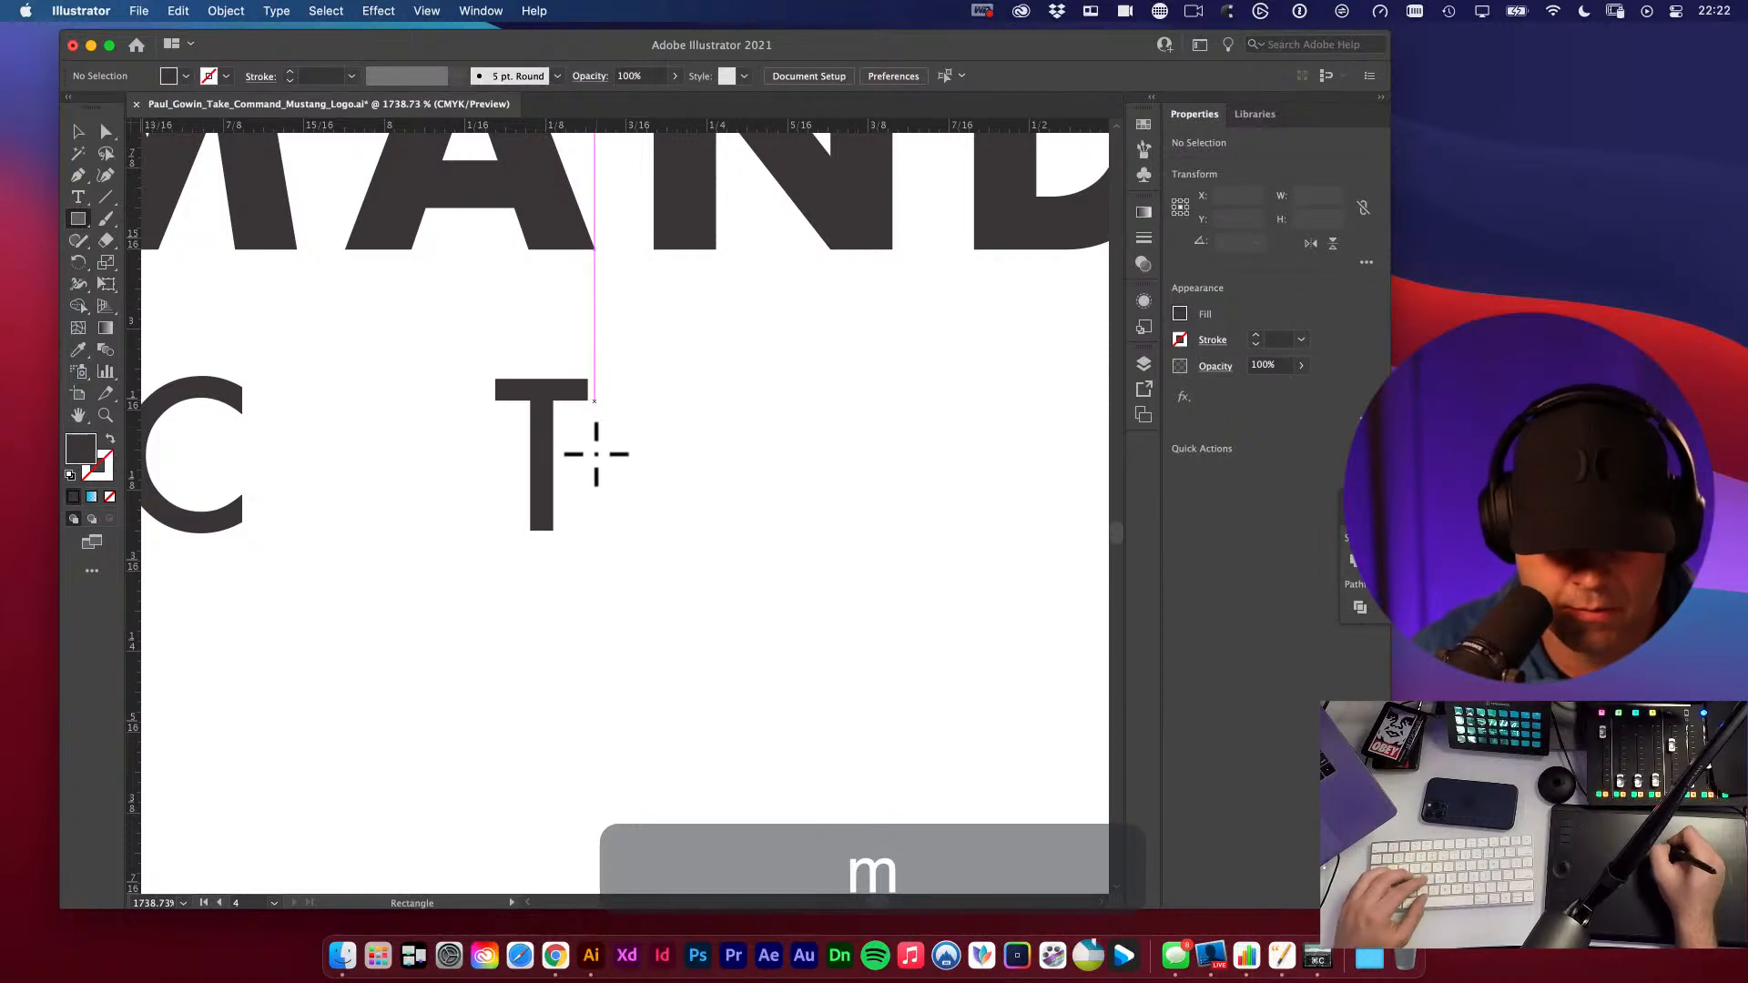
left_click_drag(533, 432, 552, 652)
left_click_drag(557, 476, 773, 655)
key("v")
key("v")
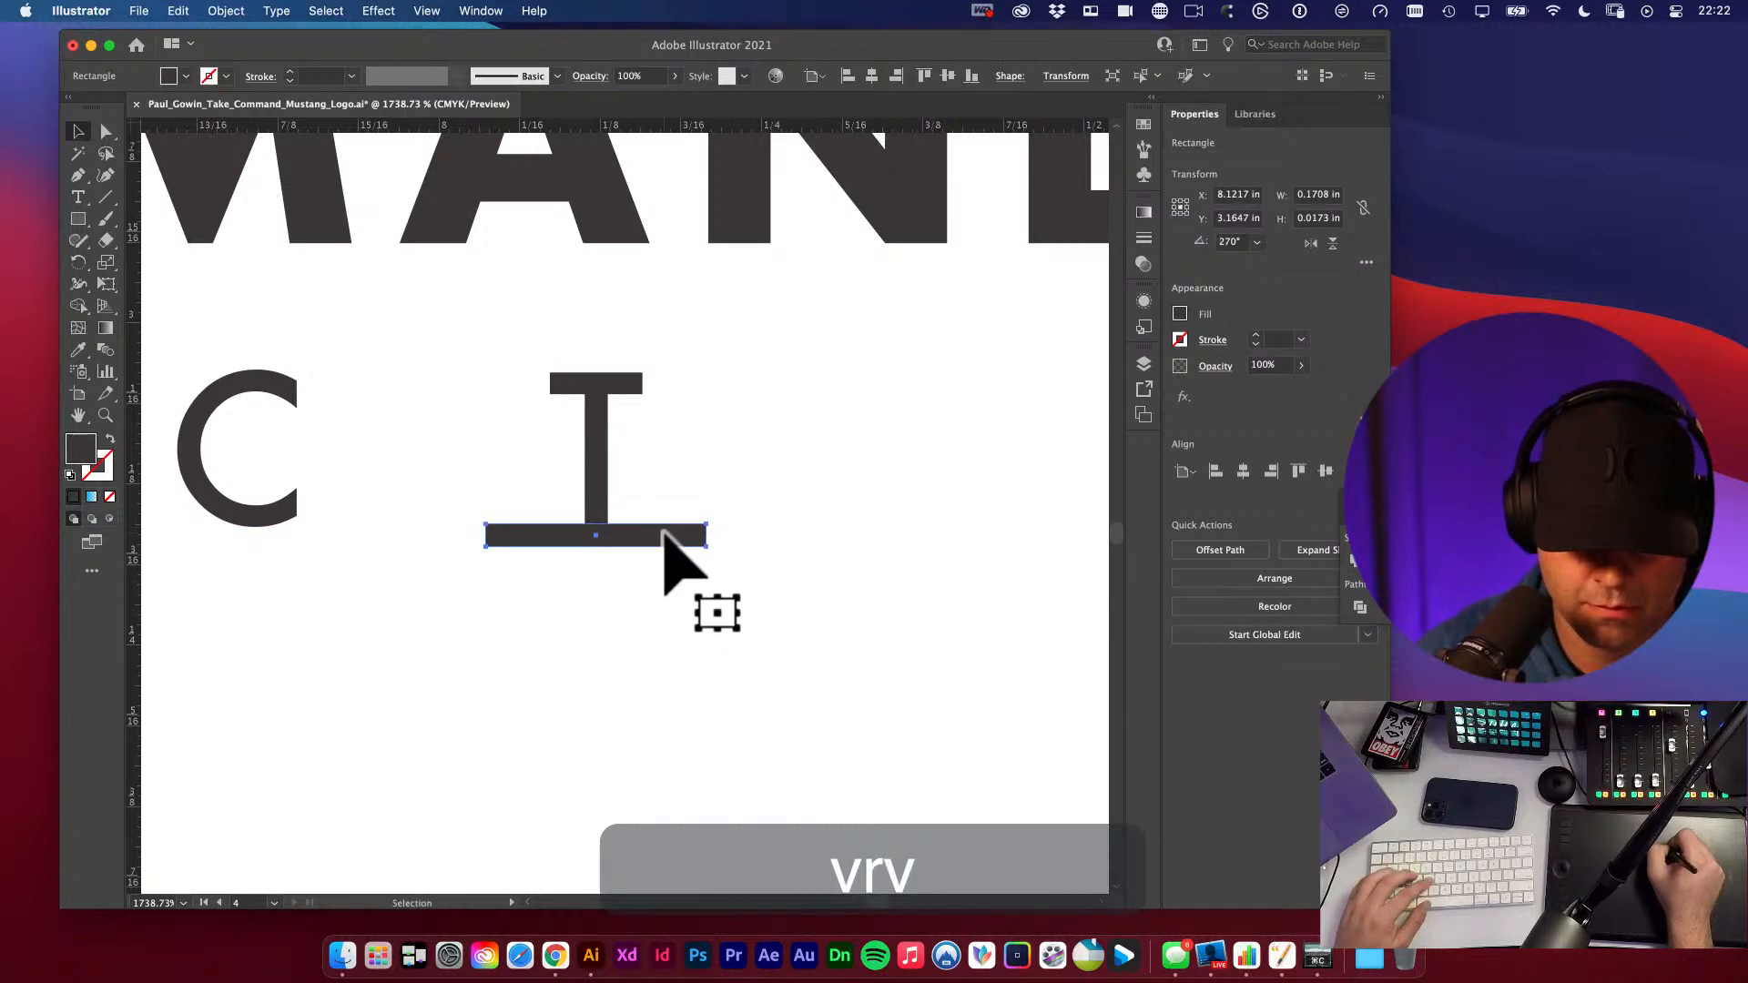
- Move the horizontal bar to the right of the T in PROJECT, near its mid-height
left_click_drag(668, 537, 896, 453)
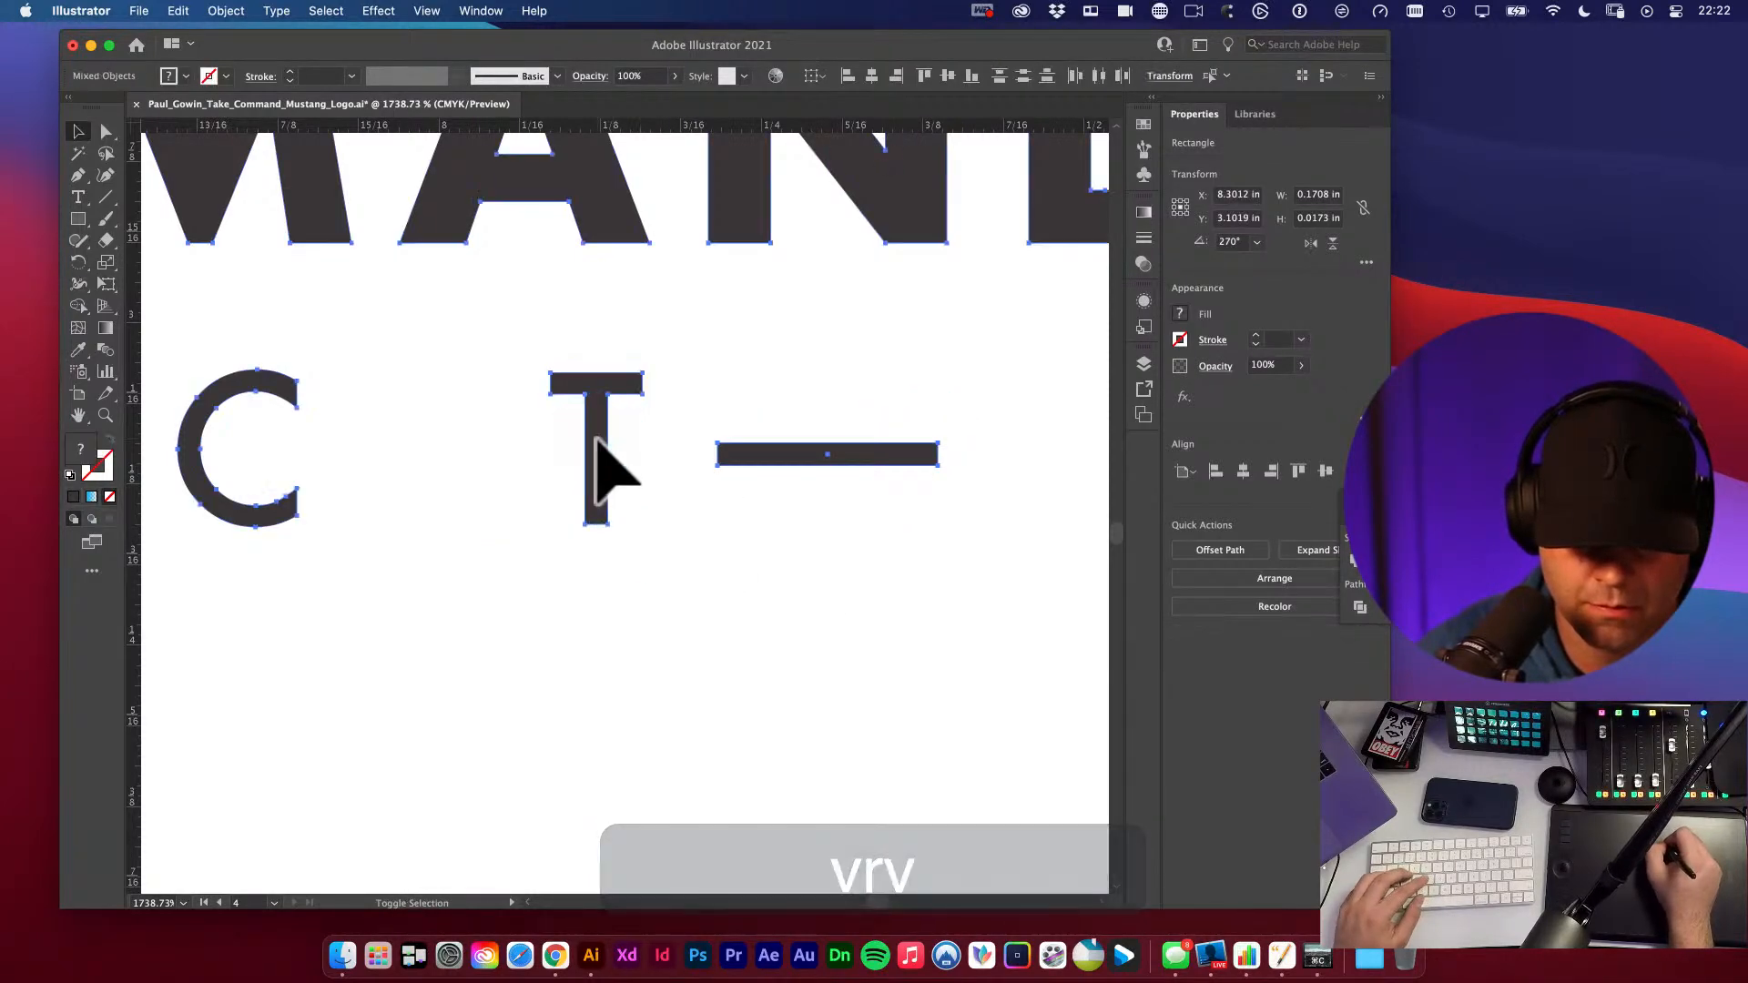
left_click(739, 392)
key("space")
left_click(519, 456, "alt+super")
left_click(519, 456, "alt+super")
left_click_drag(677, 577, 605, 319)
- Draw a full-height rectangle about 0.07 by 0.12 in from the T's center line outward, covering its right half
key("m")
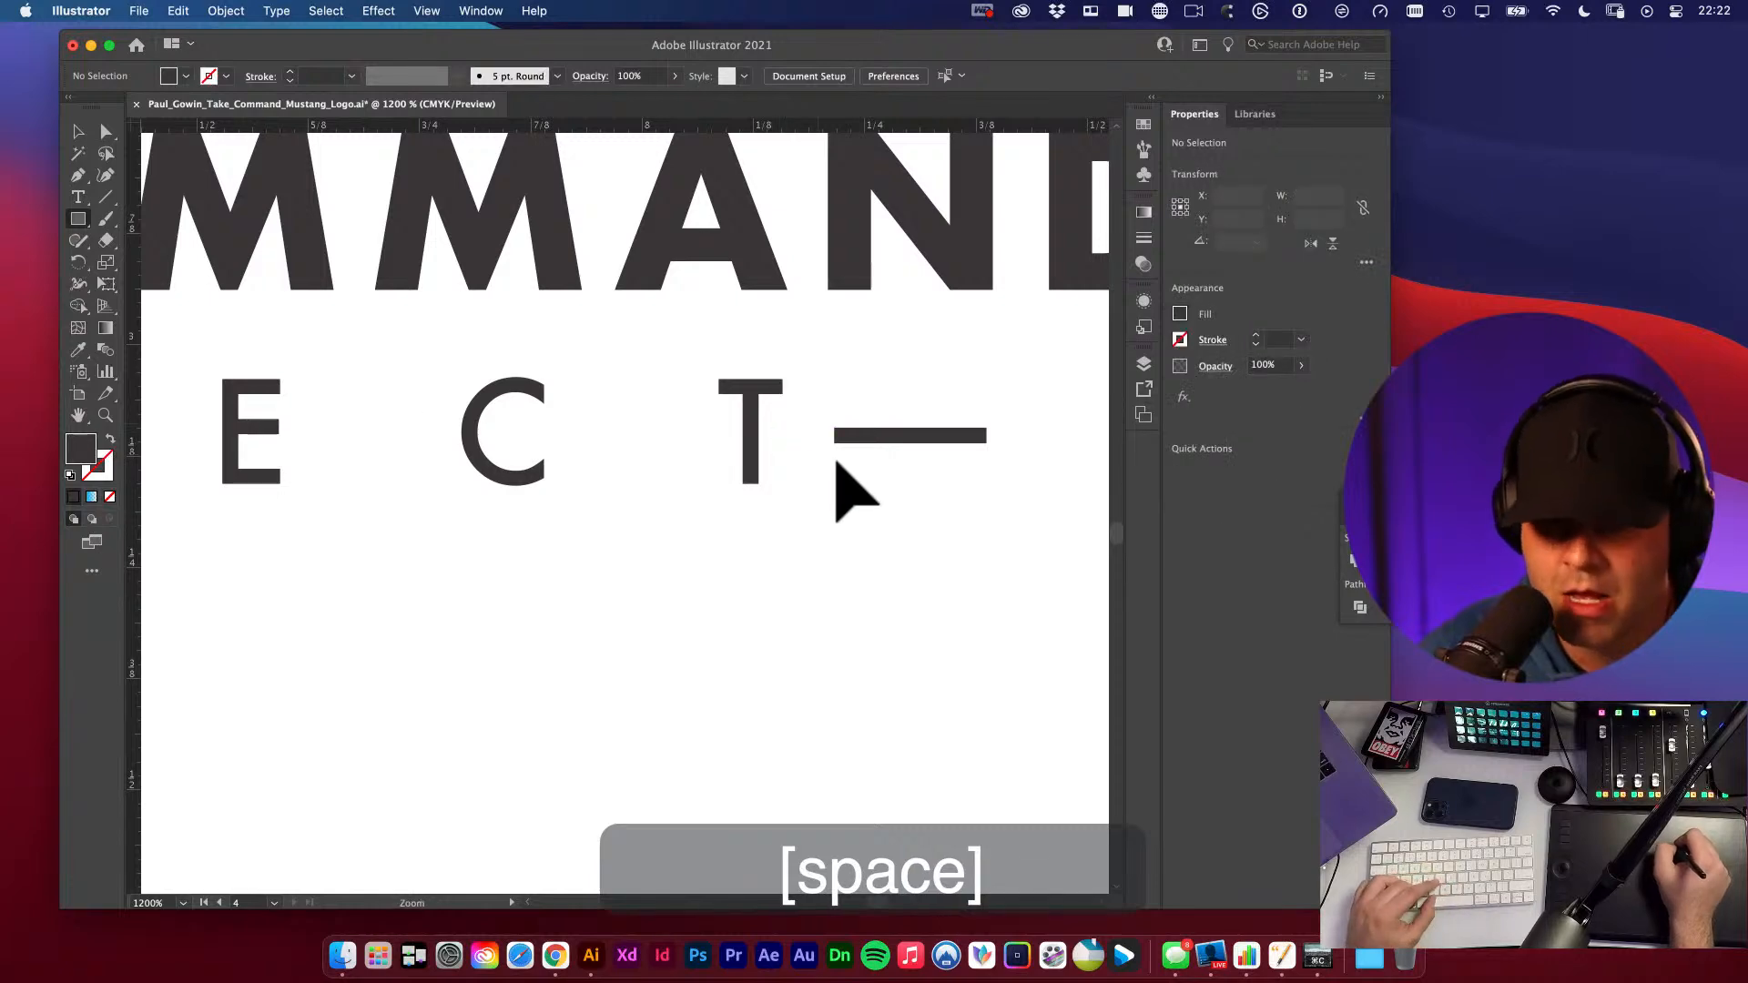
left_click(889, 526, "super")
left_click(898, 439, "super")
left_click_drag(898, 439, 679, 428)
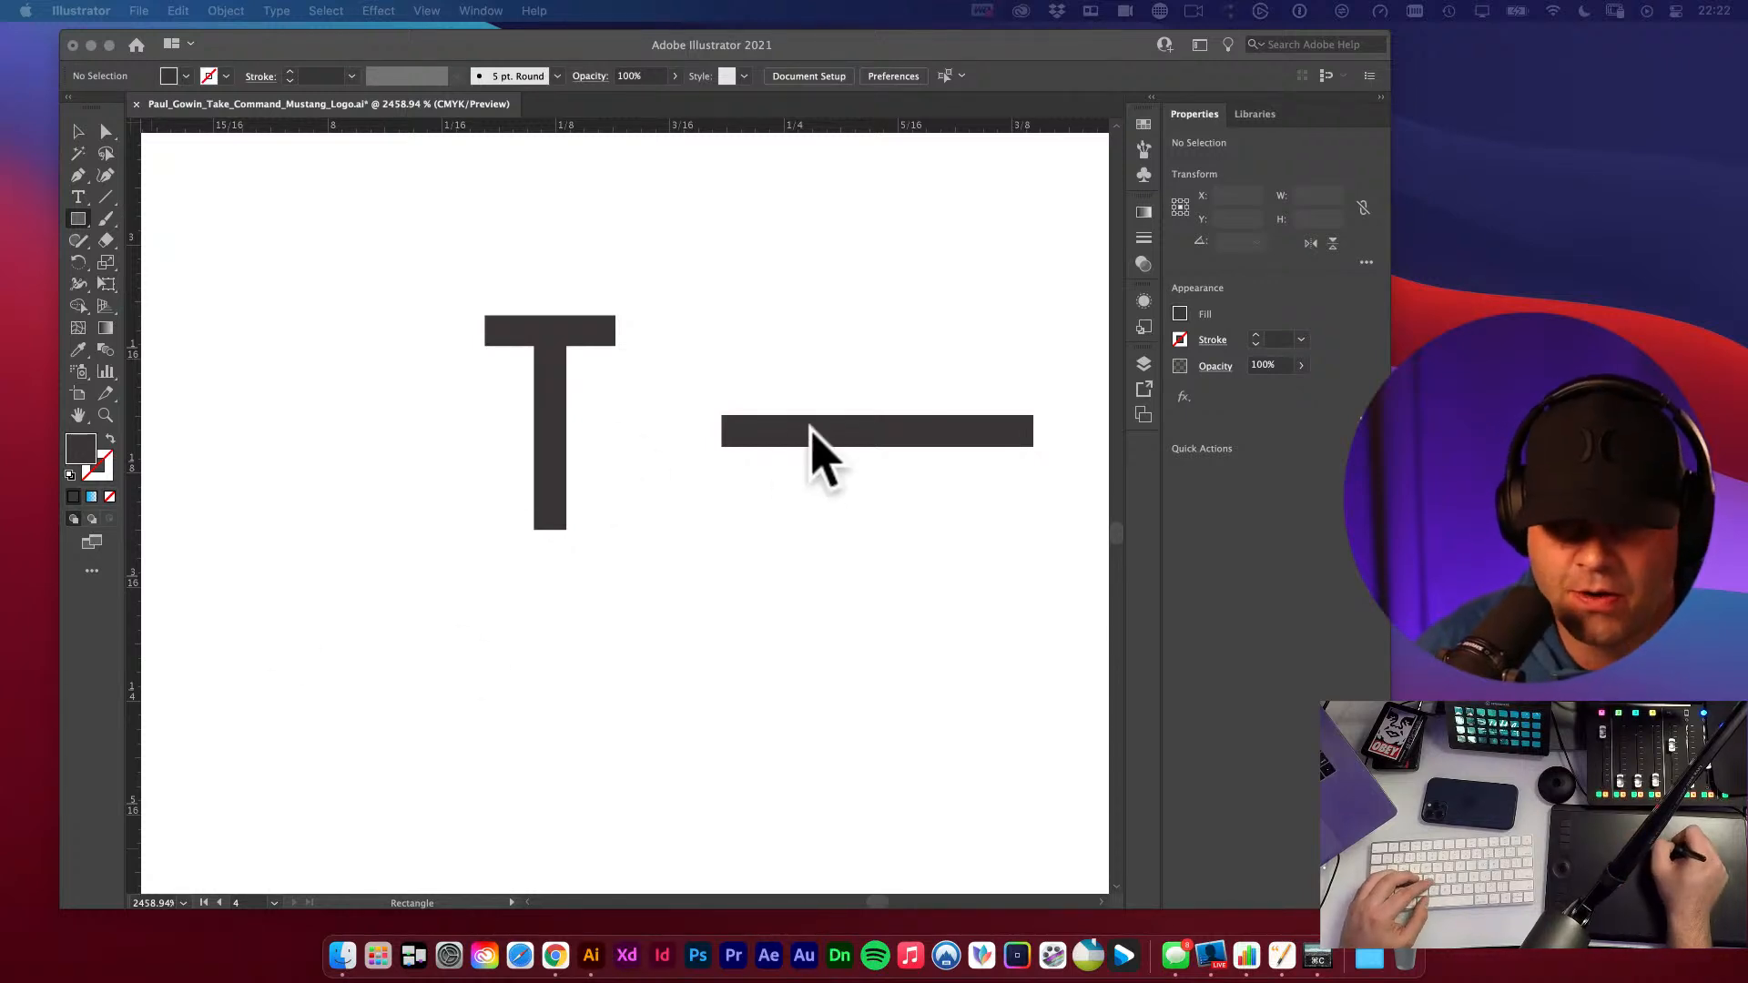
left_click(776, 439)
key("m")
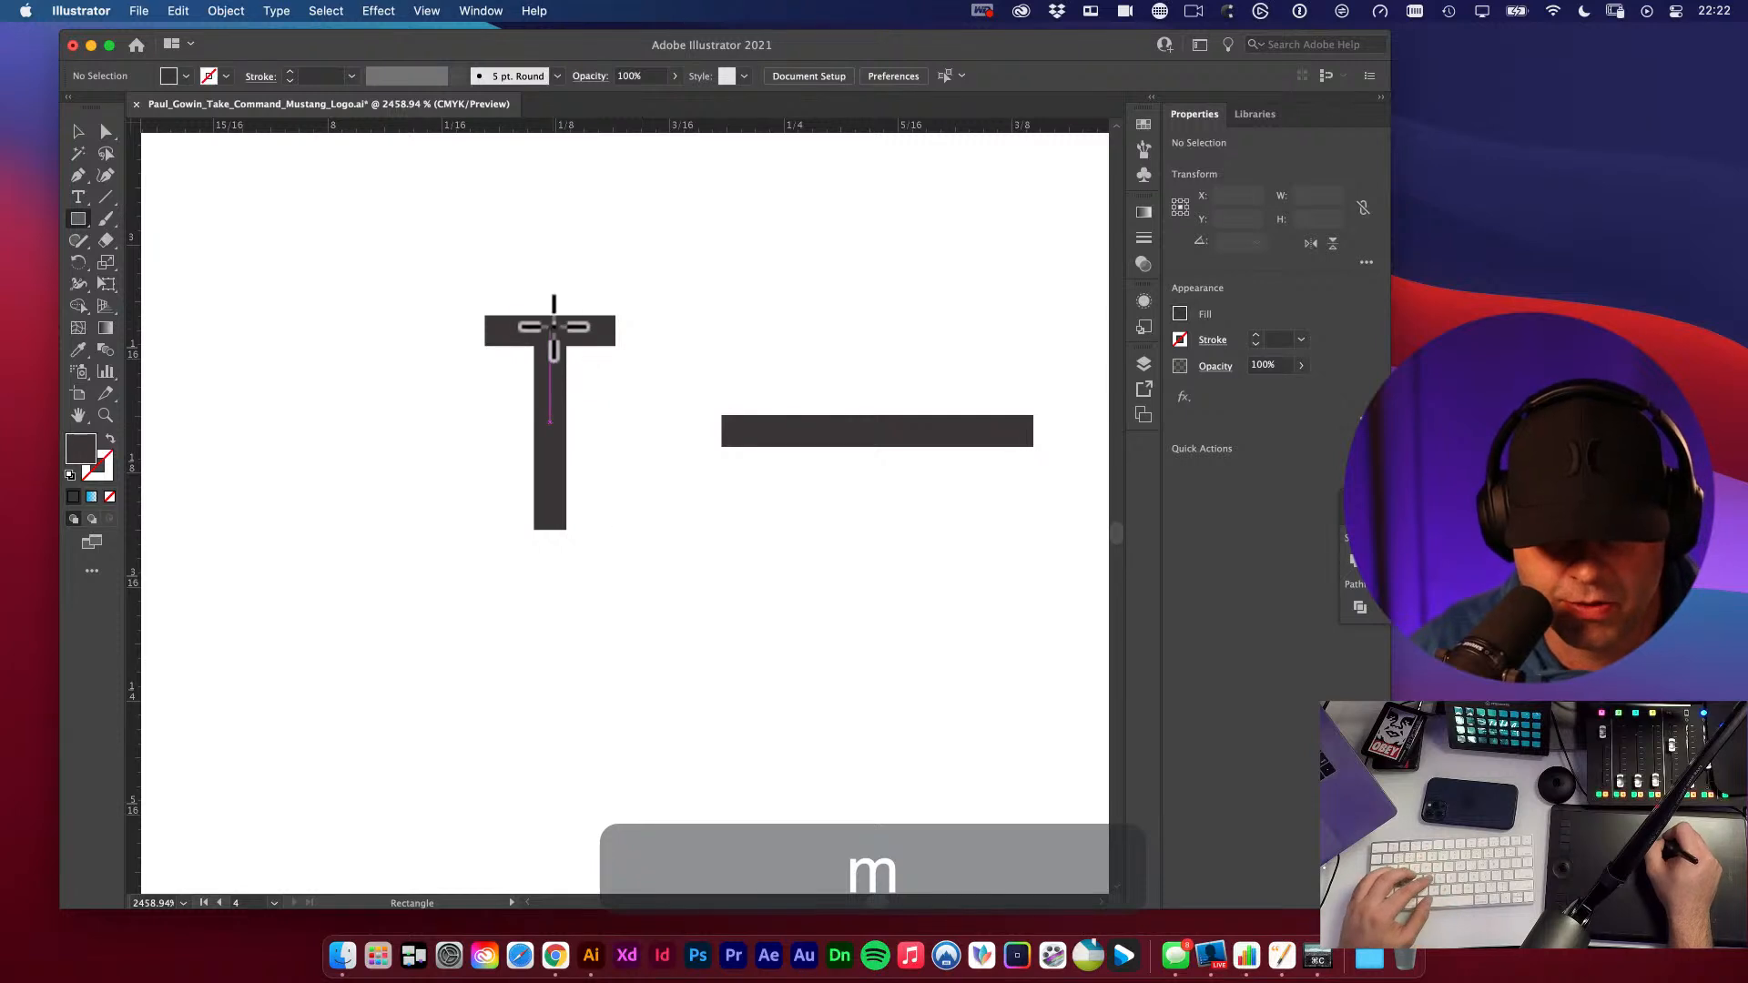
left_click_drag(539, 315, 593, 379)
key("cmd+z")
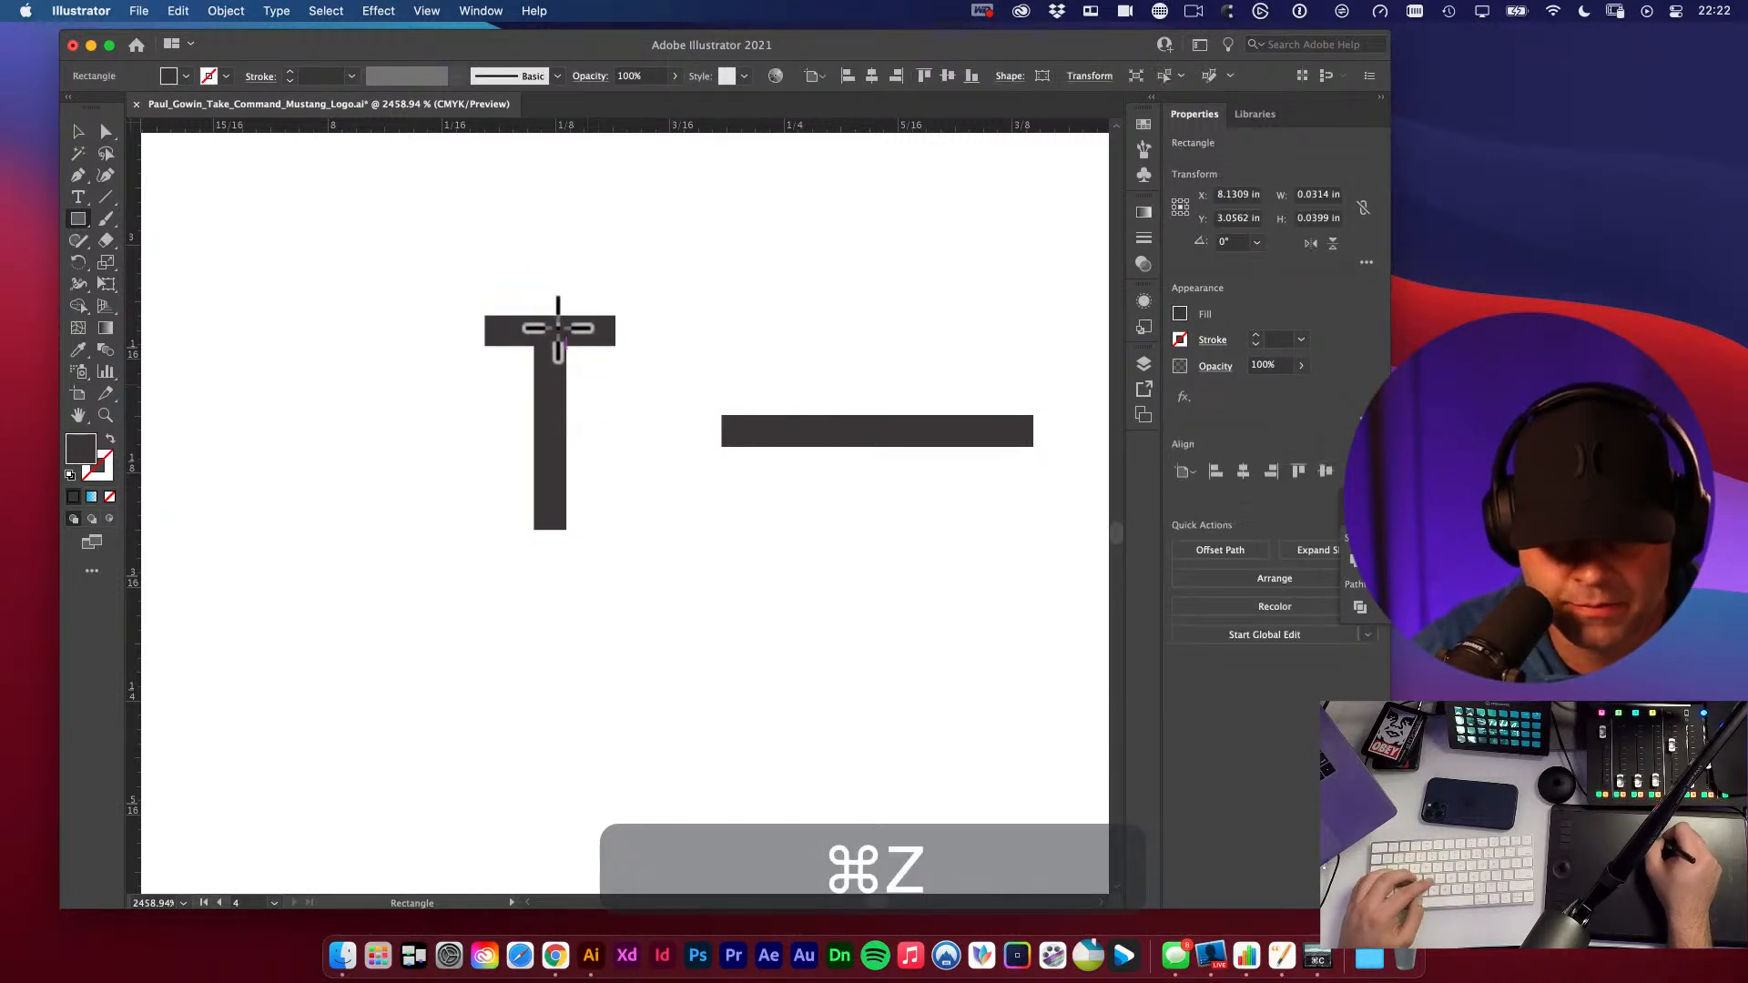
left_click_drag(546, 316, 671, 530)
key("v")
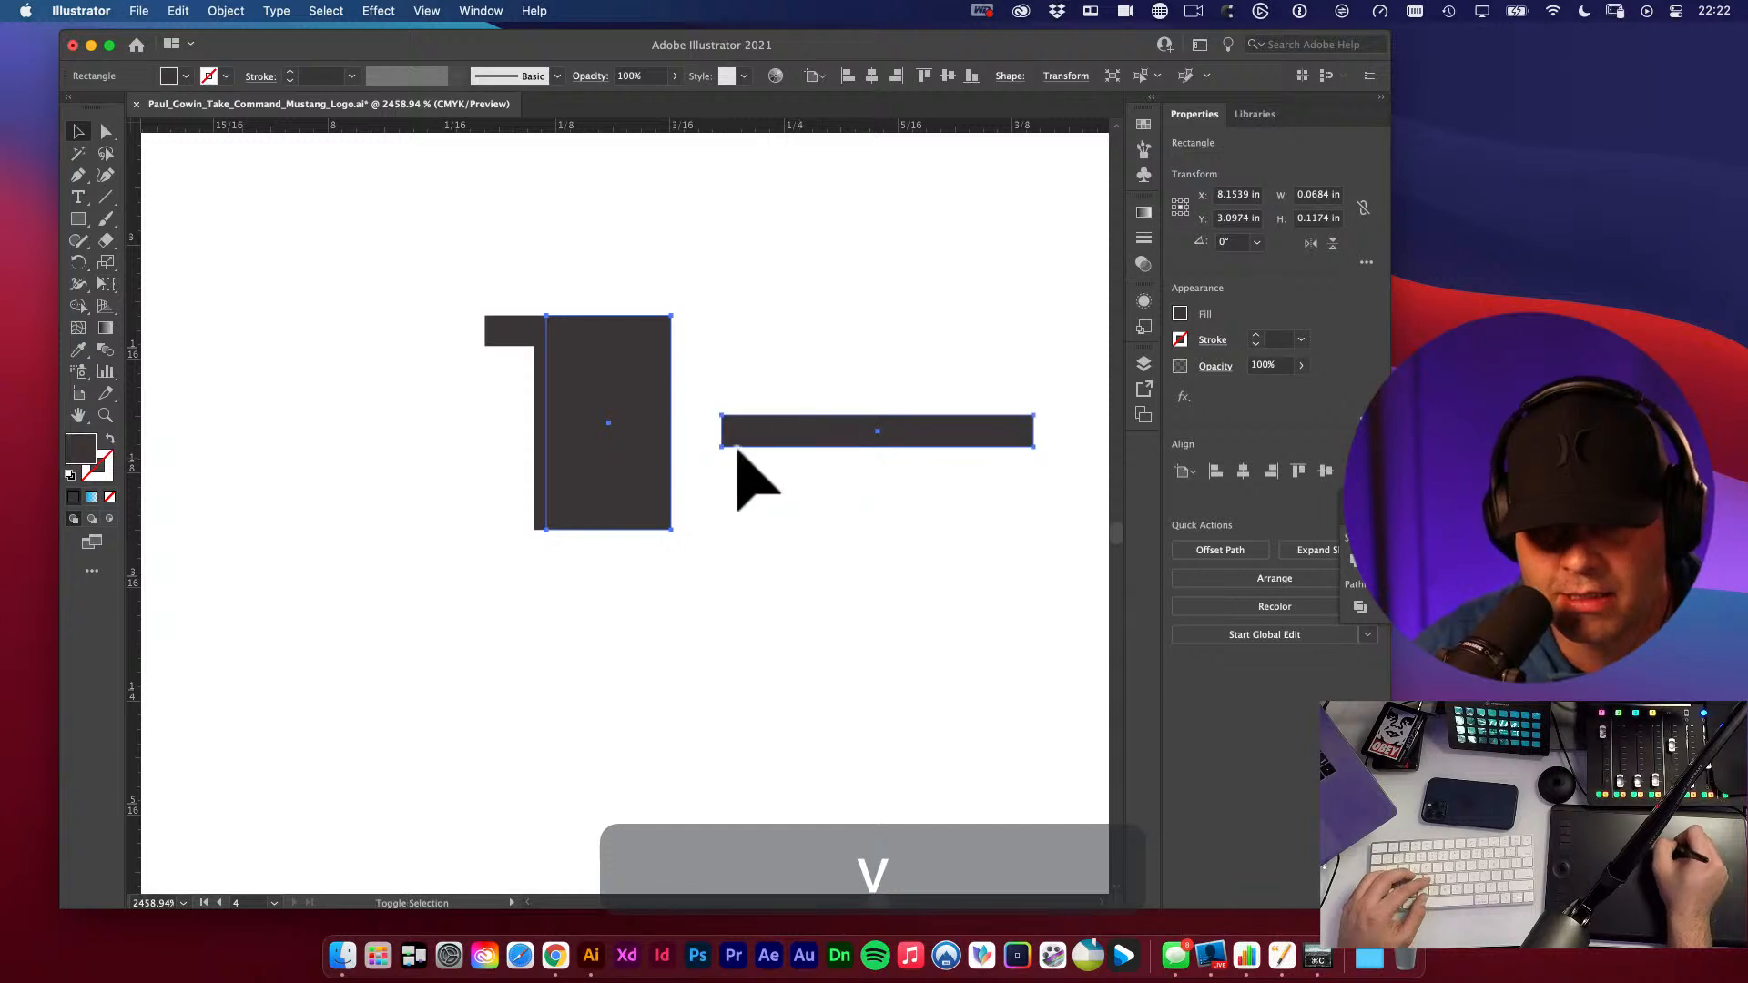
- Center the horizontal bar vertically on the helper rectangle over the T, and delete that rectangle
left_click(634, 394, "shift")
left_click(642, 412, "shift")
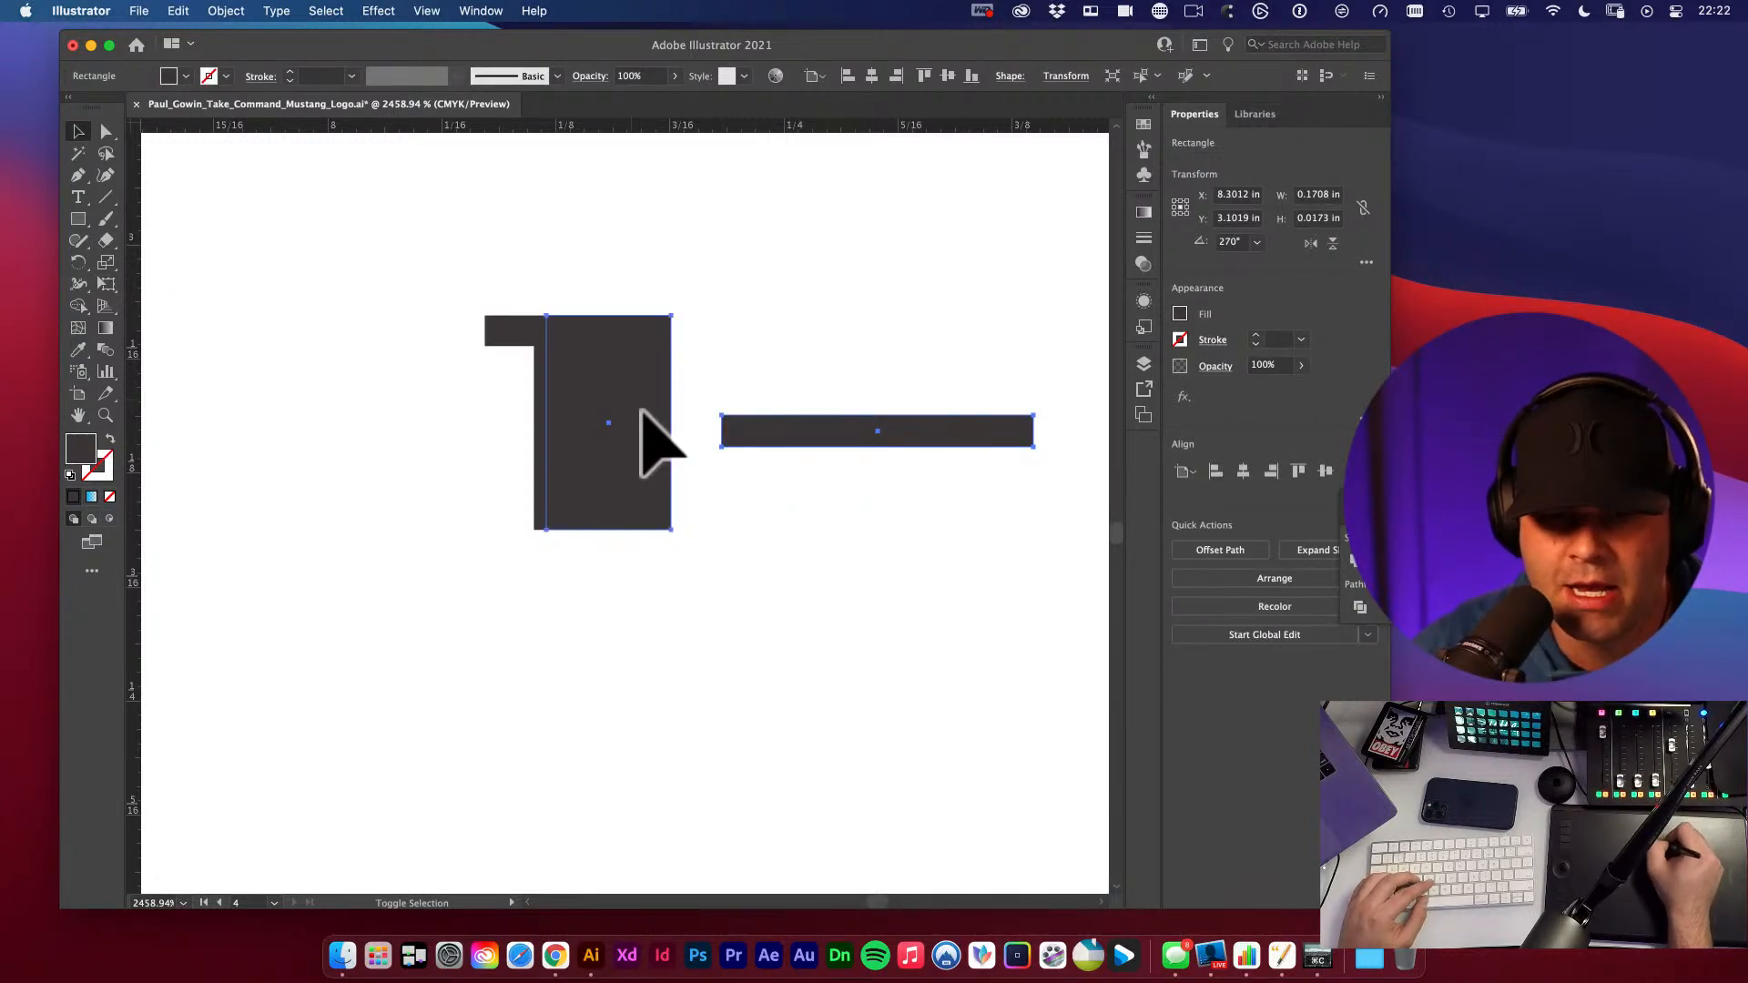
left_click(774, 417, "shift")
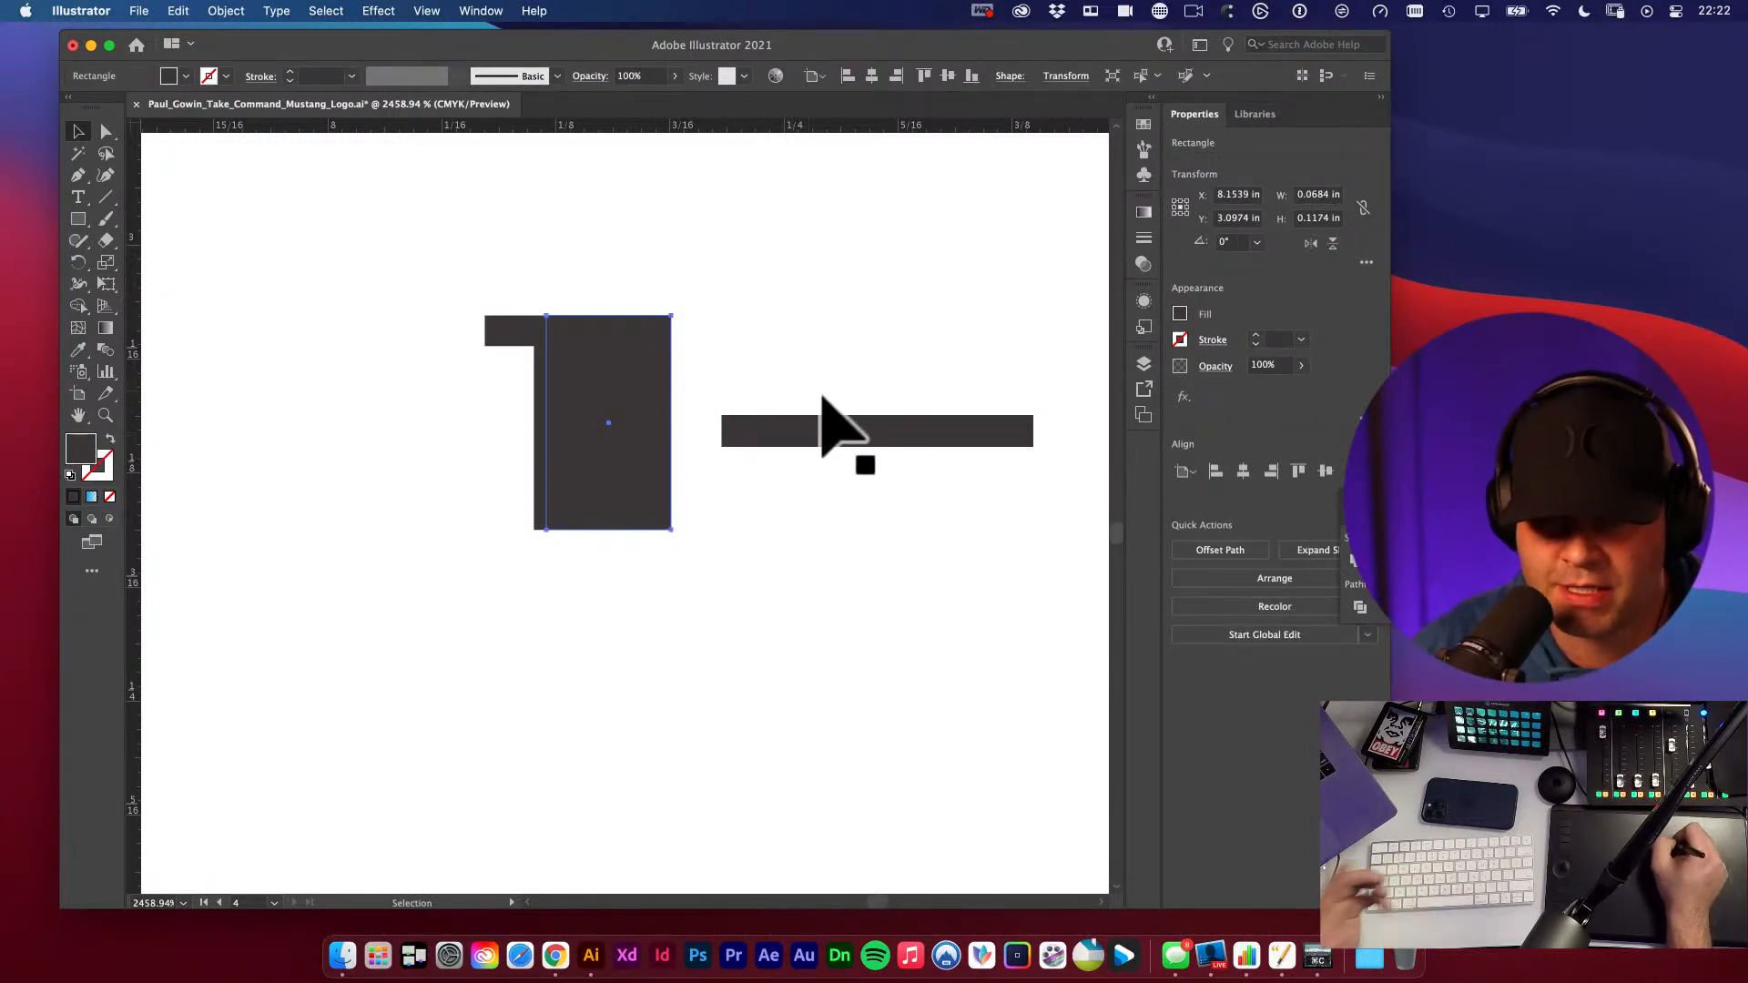
left_click(745, 433)
left_click(638, 411)
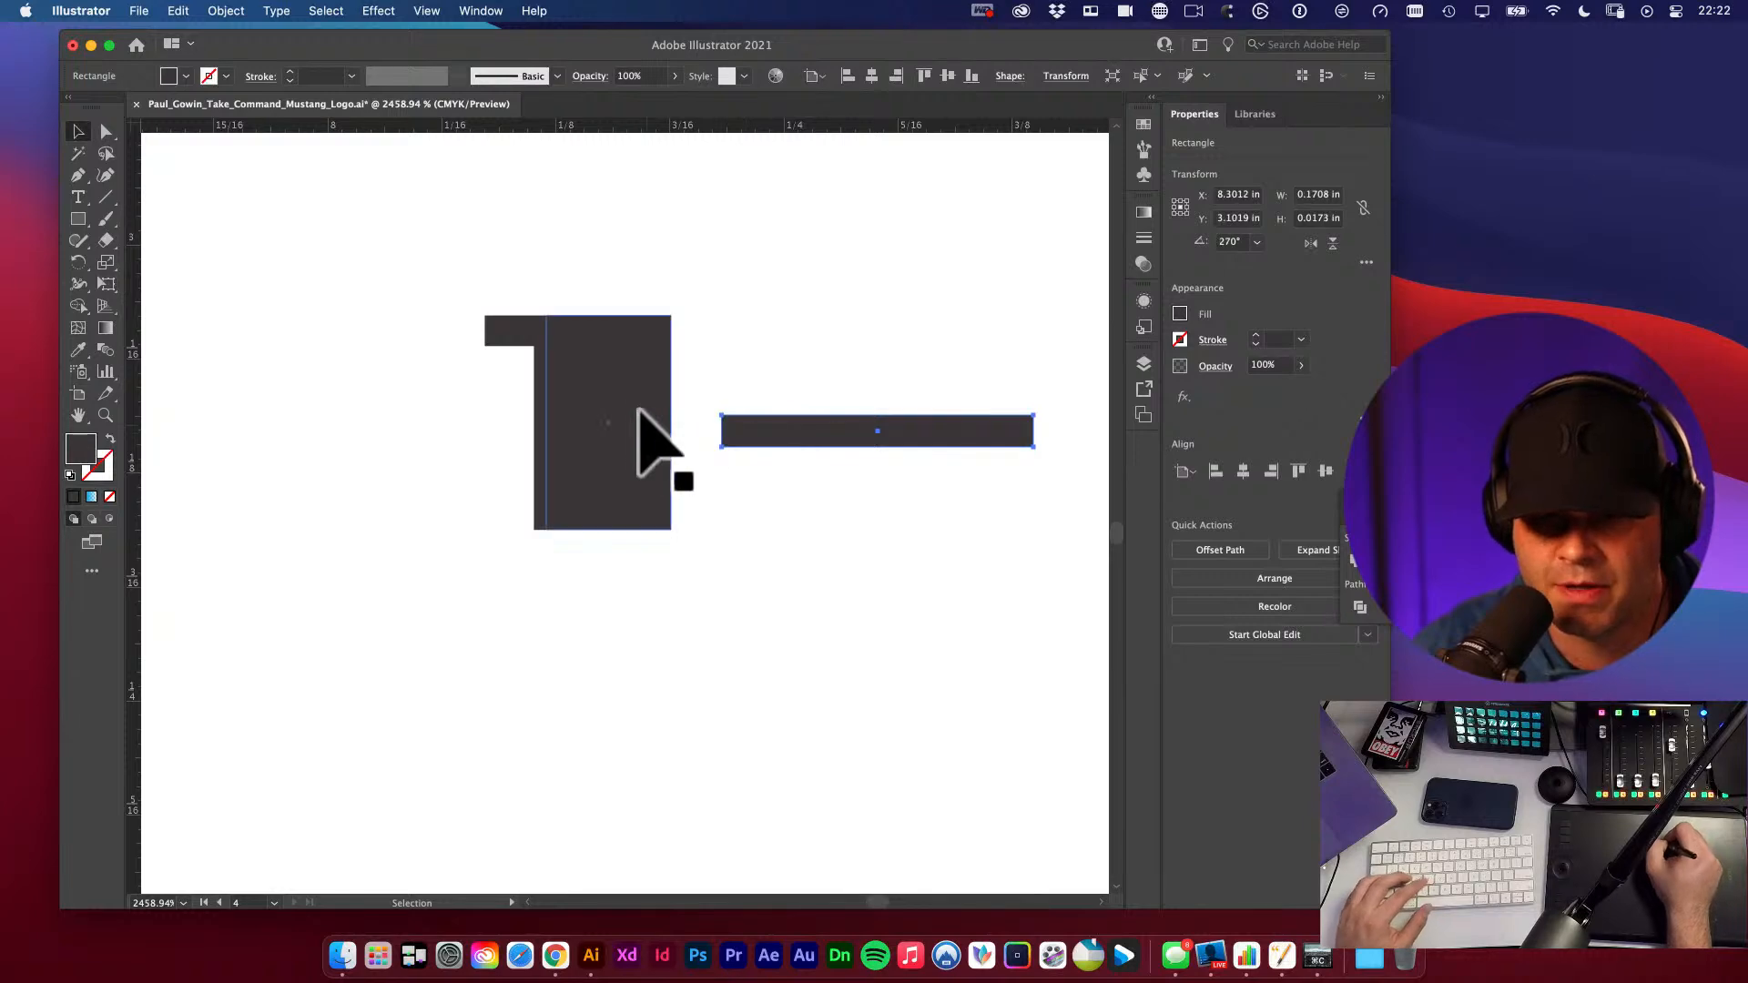
left_click(660, 405, "shift")
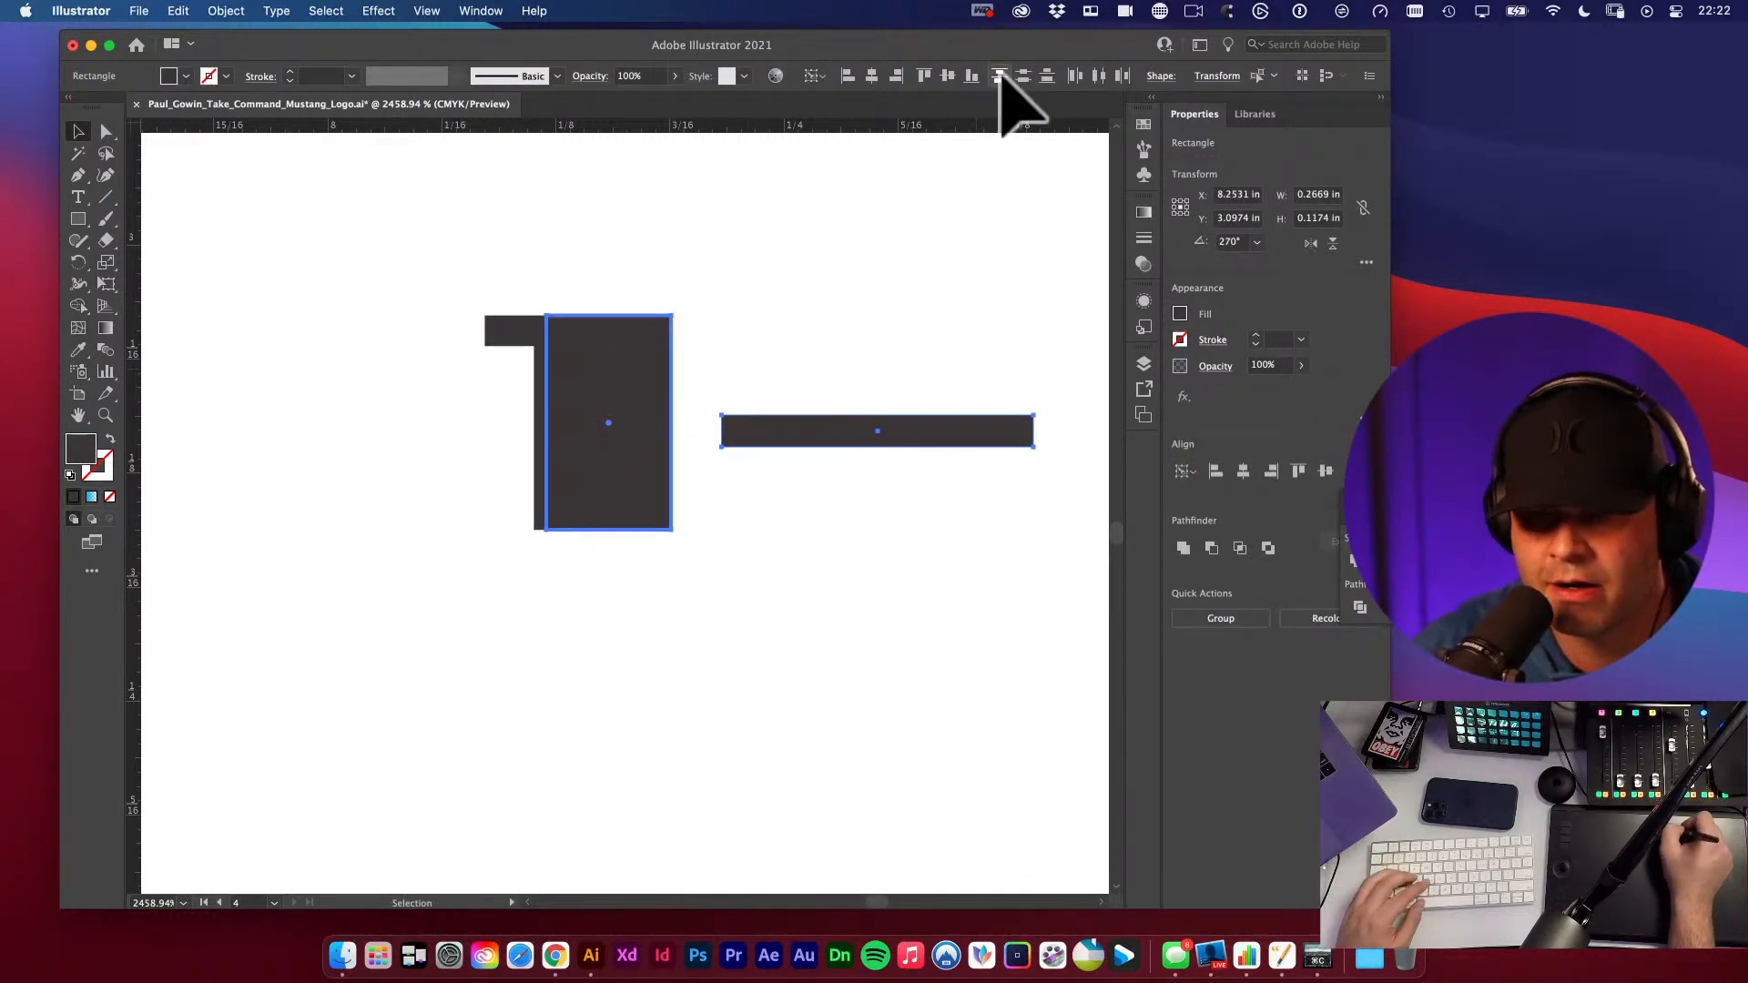
left_click(948, 76)
left_click(829, 320)
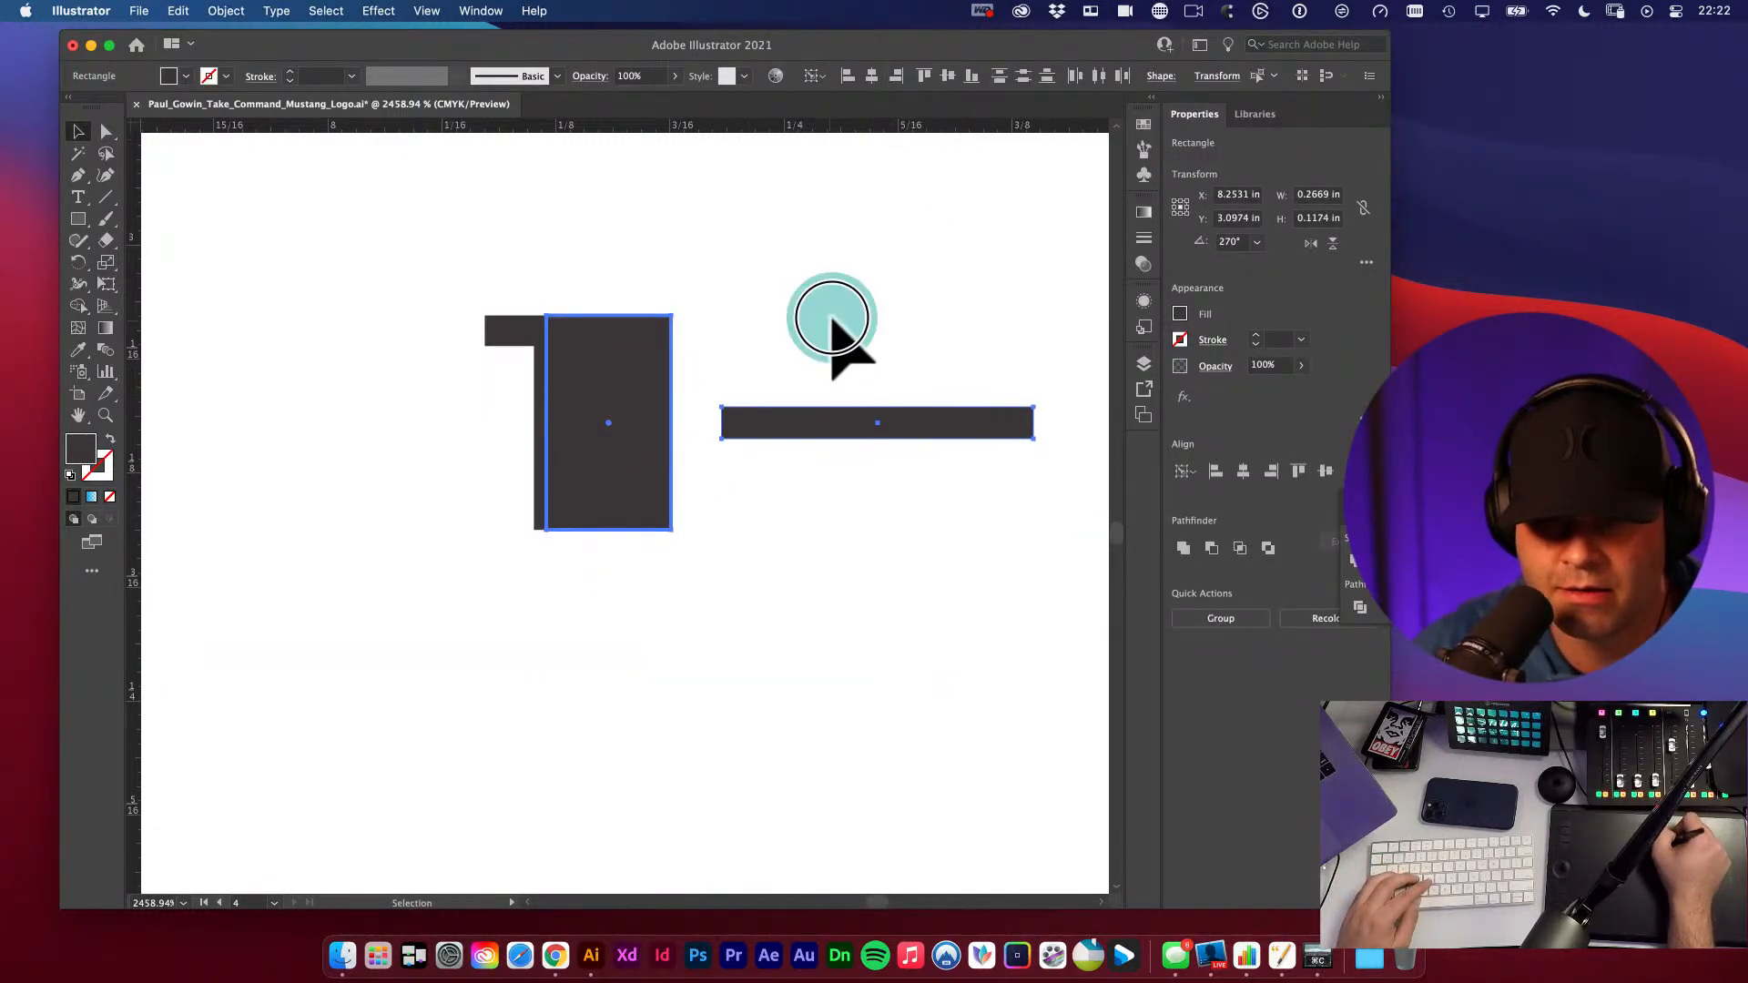
left_click(637, 412)
key("BackSpace")
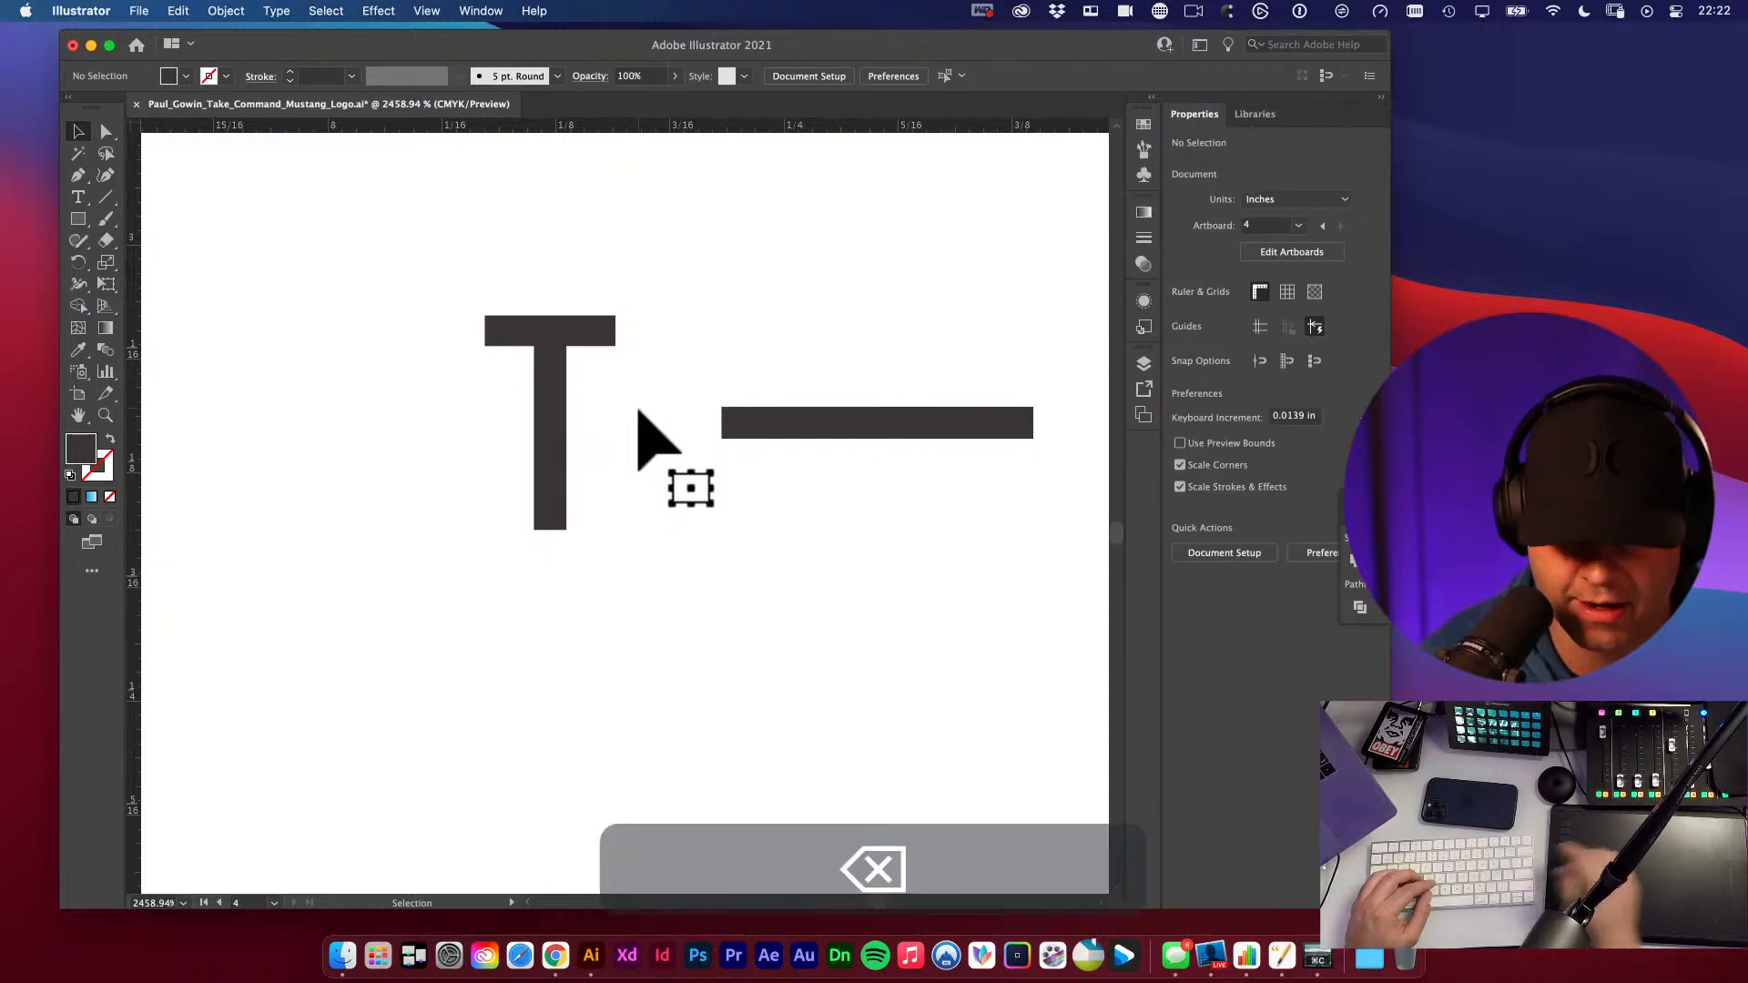
- Place a copy of the bar in front of the P in PROJECT, level with the original, and group both bars
left_click(605, 461, "alt+super")
left_click(664, 570, "alt+super")
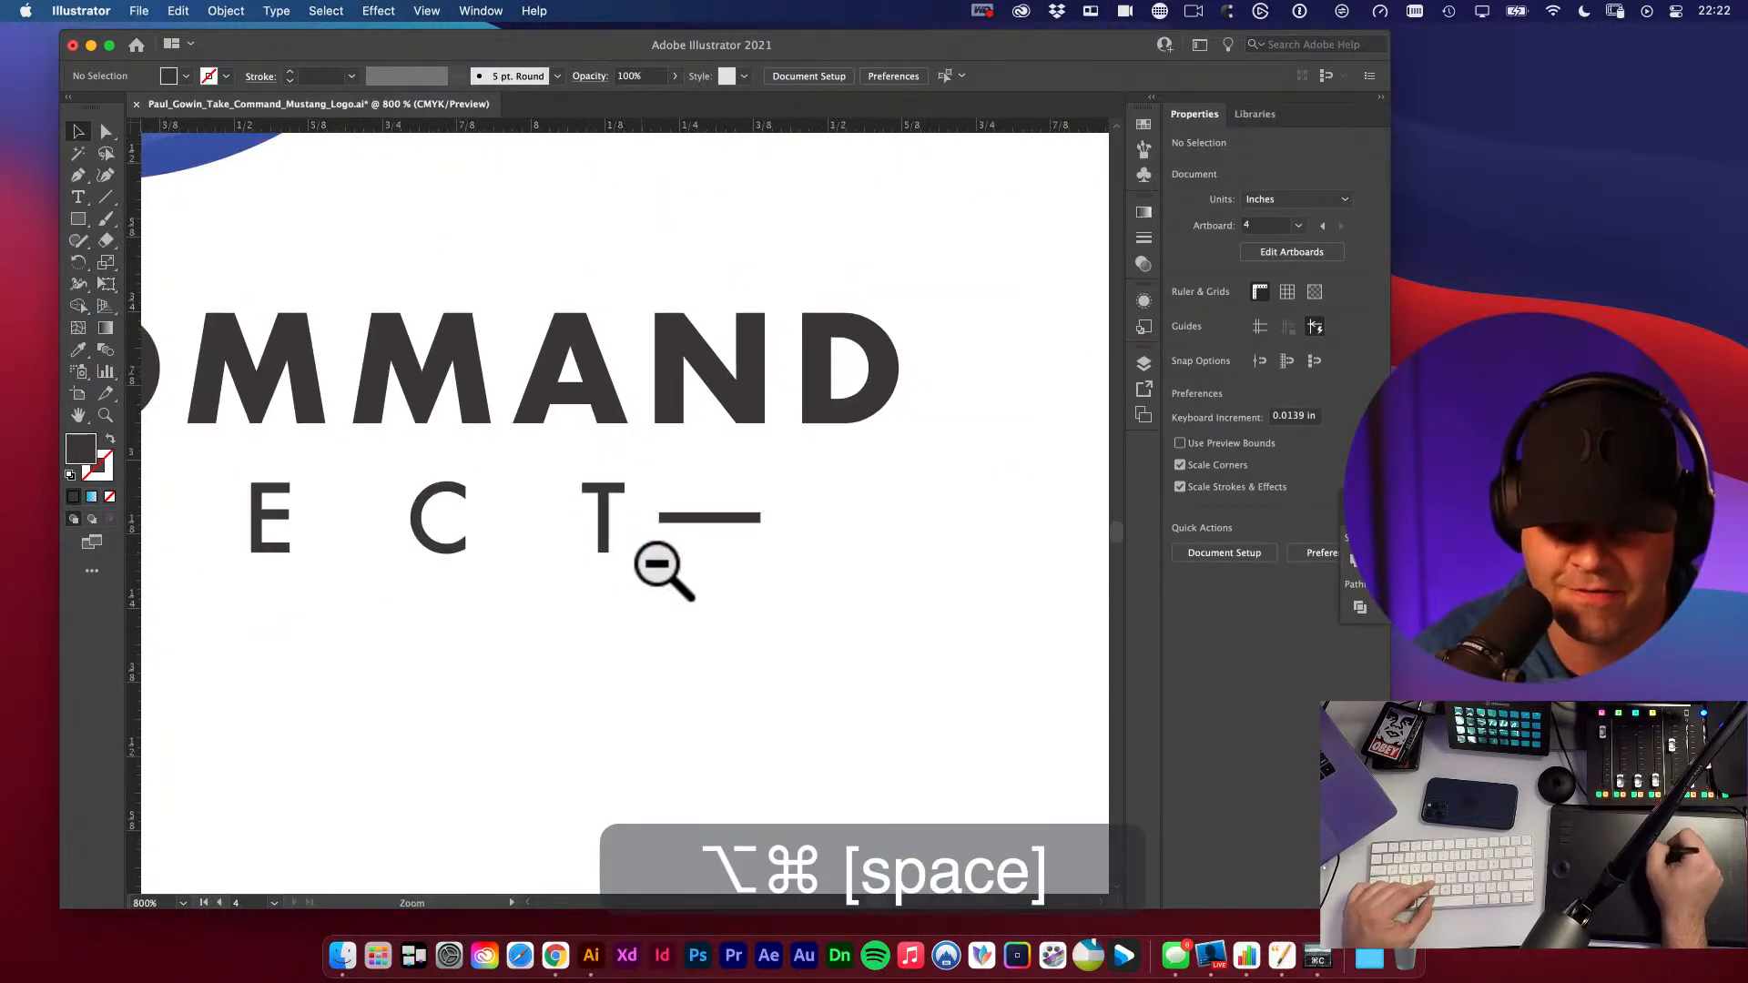
left_click_drag(547, 530, 724, 472)
left_click(646, 463, "alt+super")
left_click(659, 489, "alt+super")
key("v")
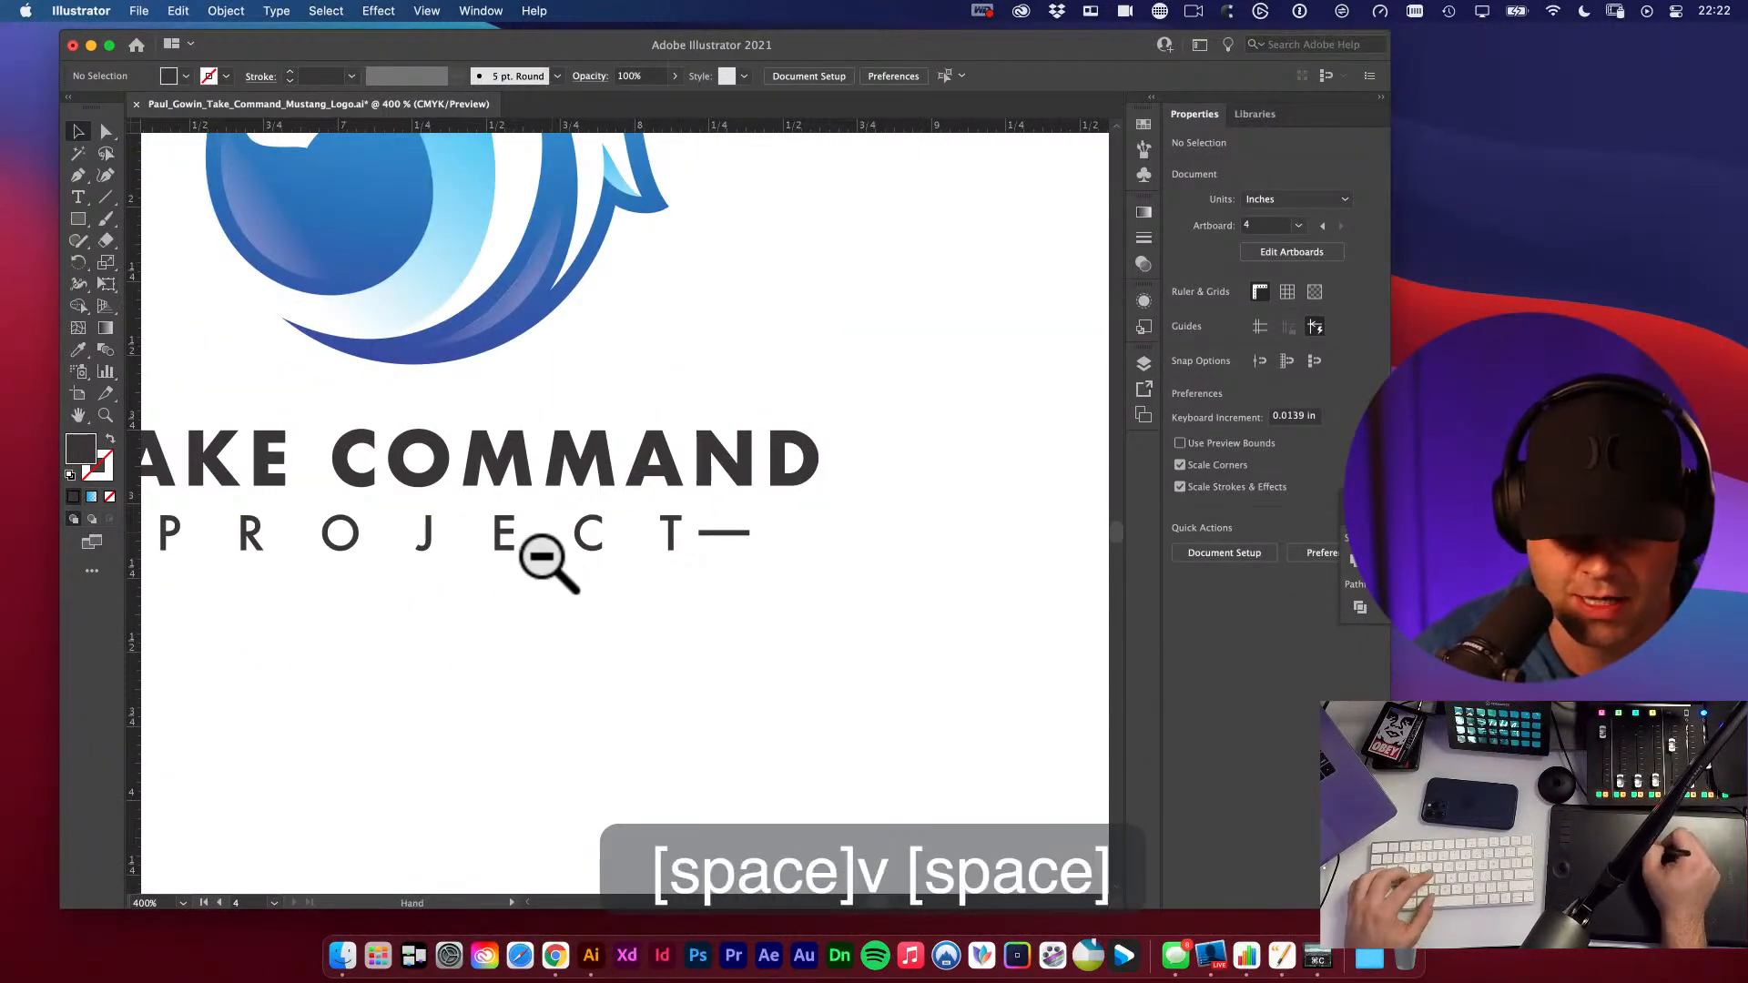
left_click_drag(551, 558, 674, 554)
left_click_drag(856, 531, 254, 562)
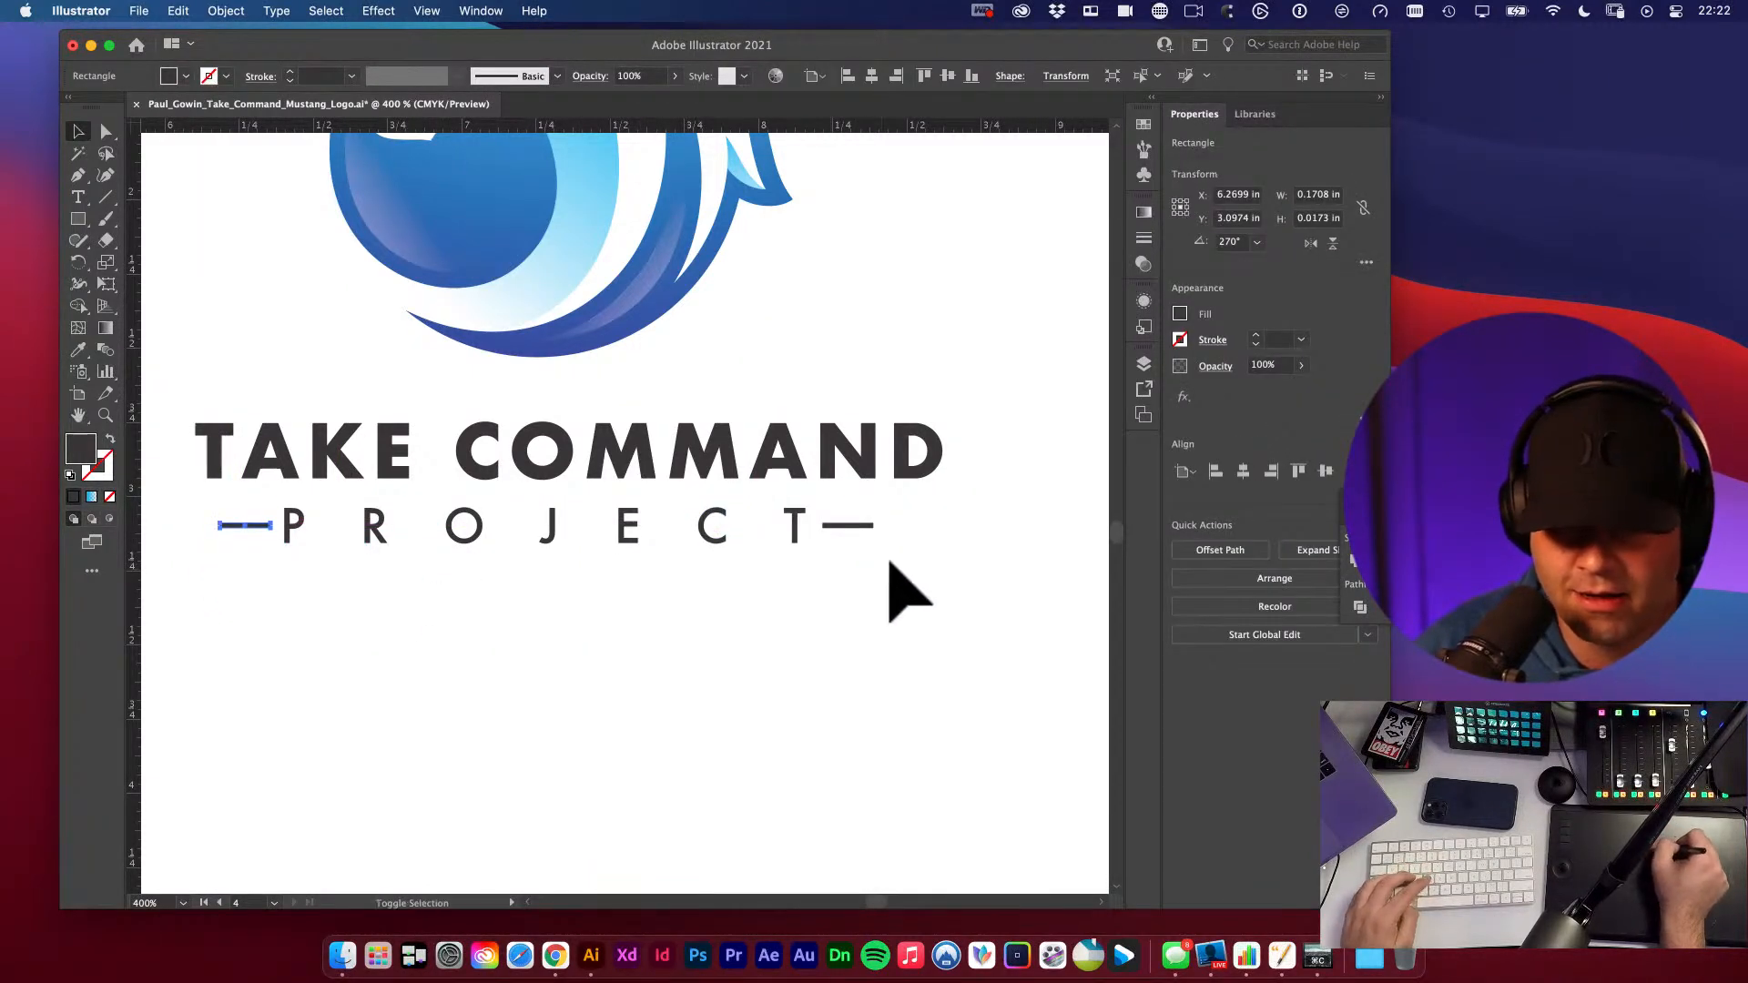
left_click(833, 524, "shift")
key("super+g")
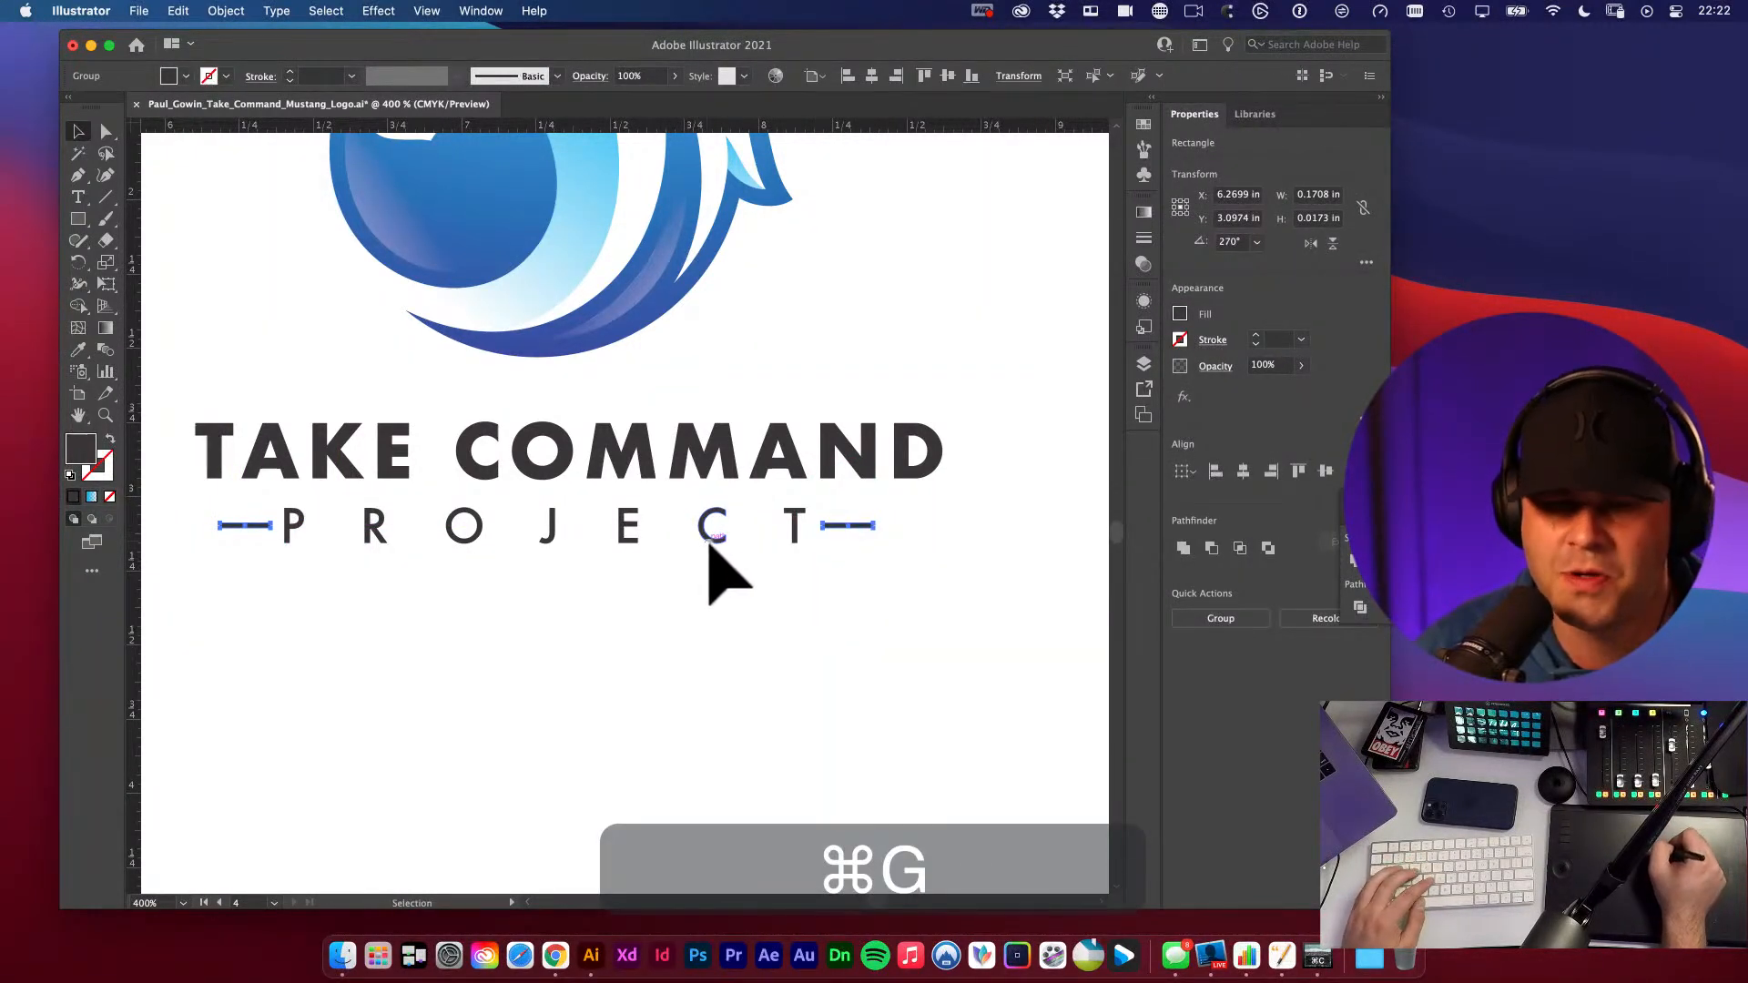
- Try to center the pair of bars horizontally on the whole logo group
left_click(624, 539, "shift")
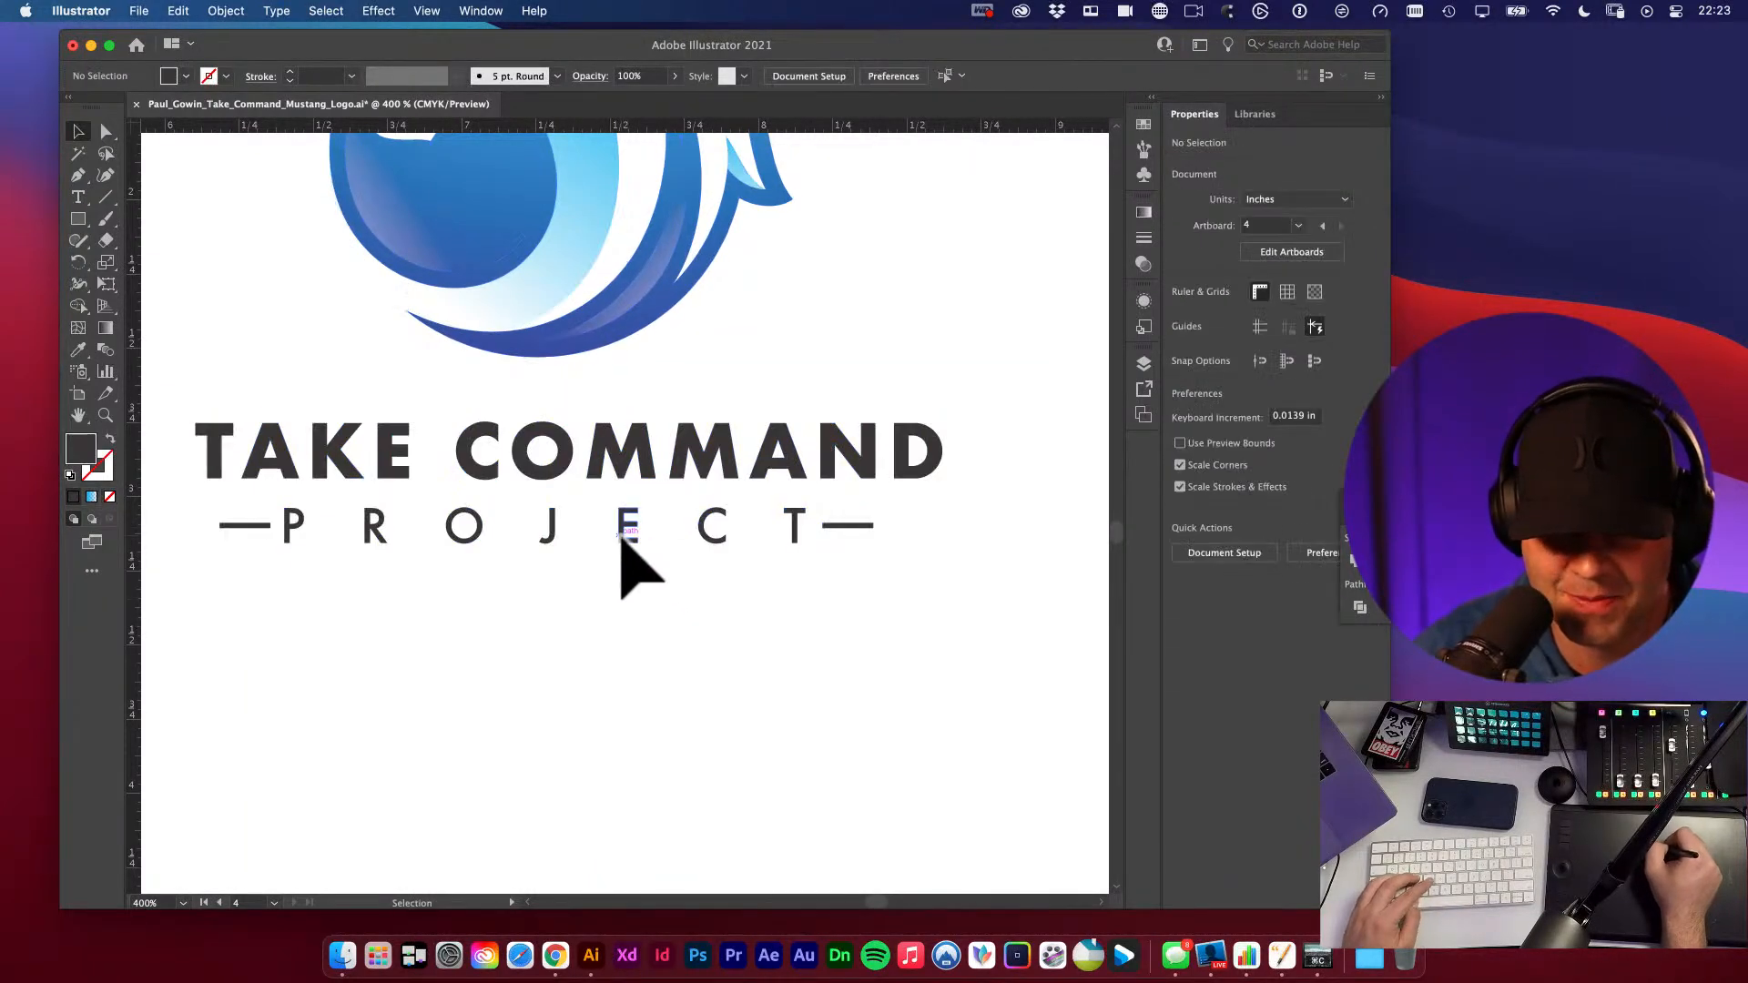
left_click(625, 537)
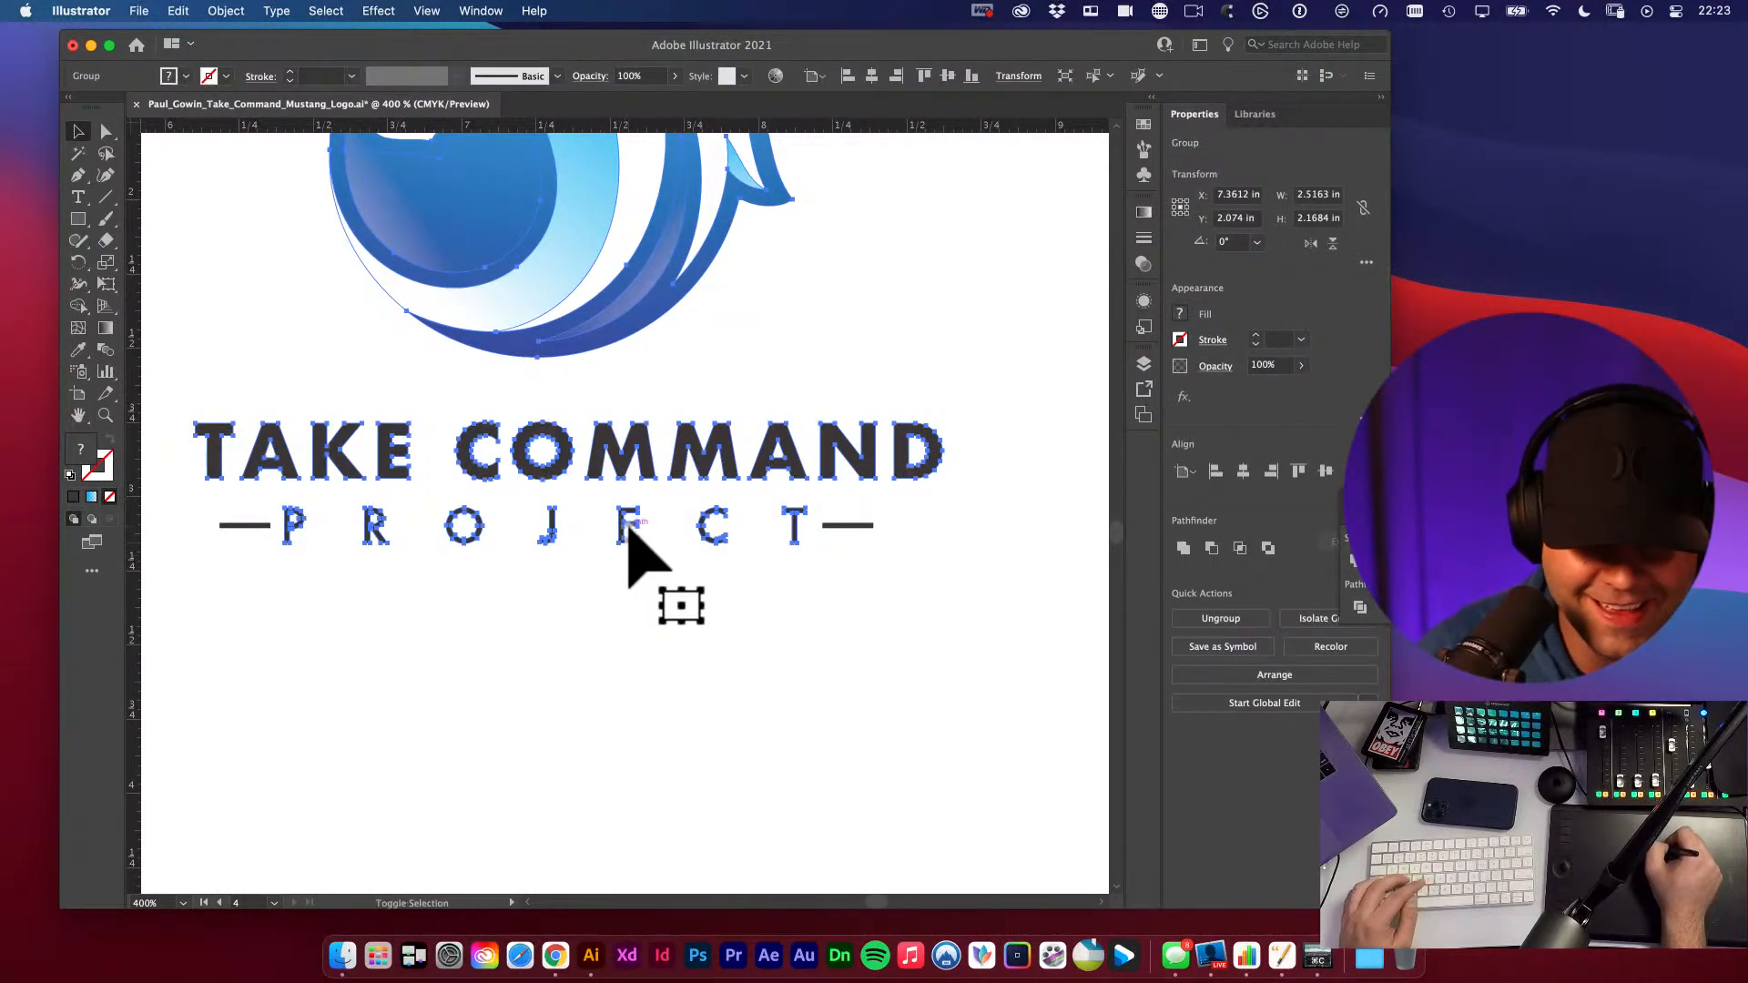
left_click(314, 526, "shift")
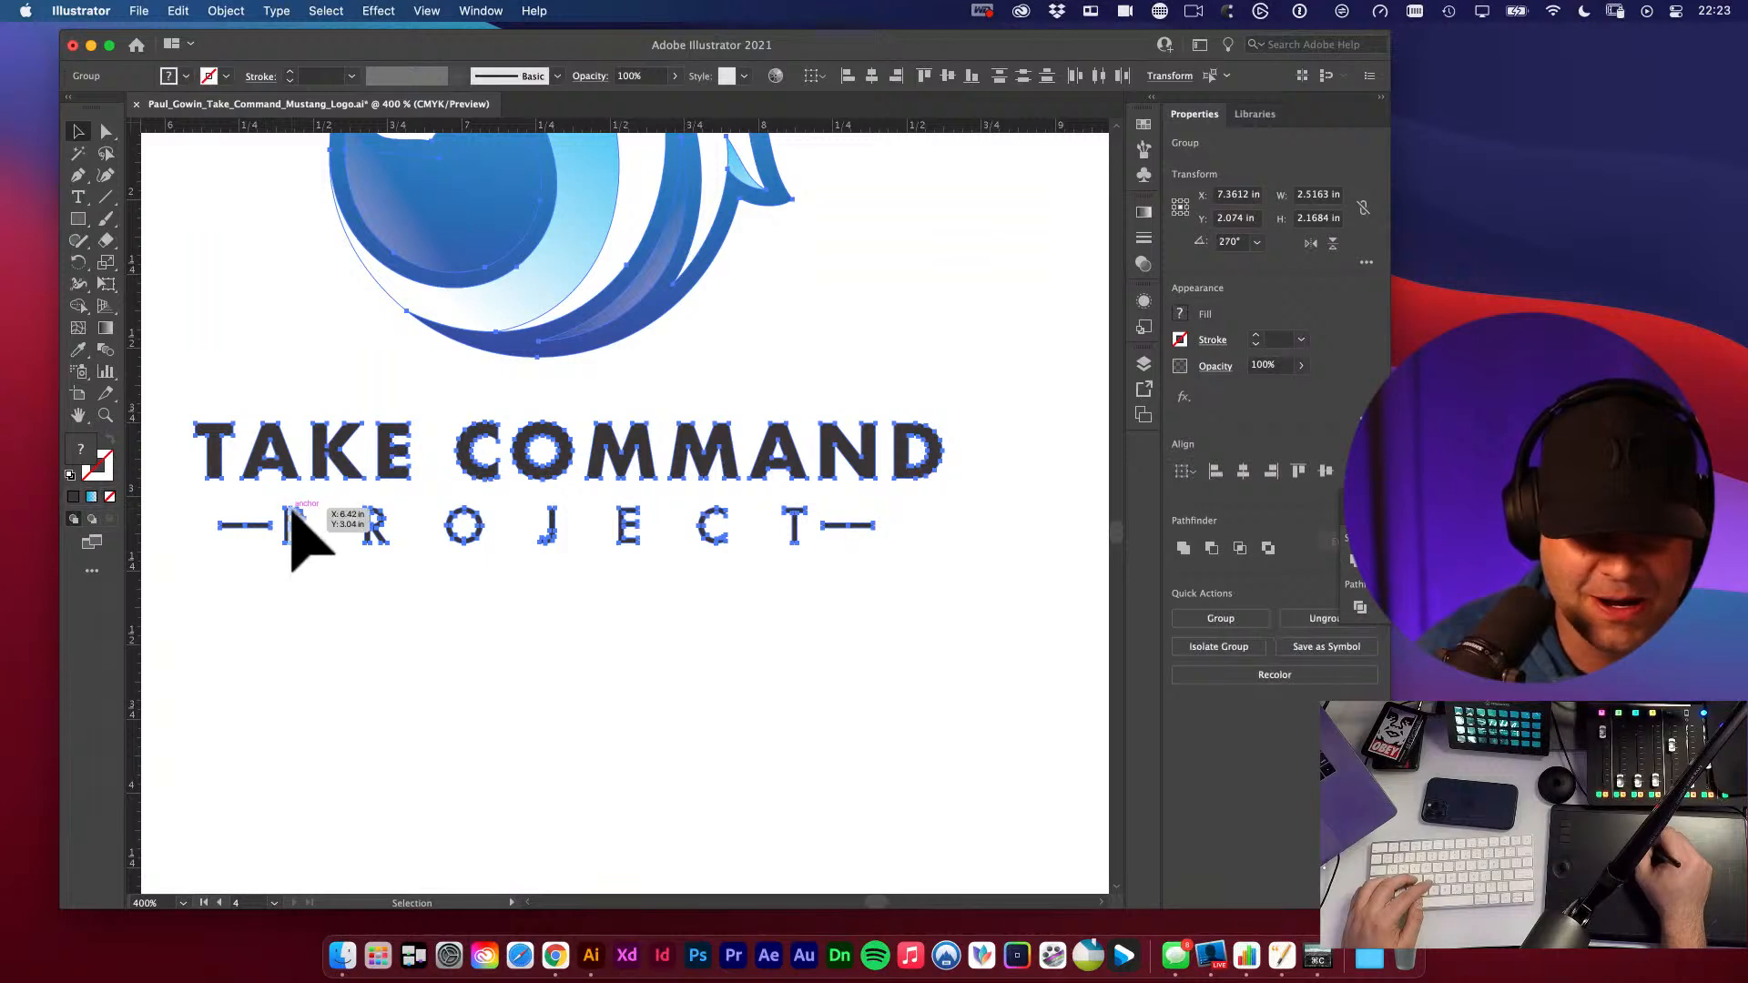
left_click(293, 515)
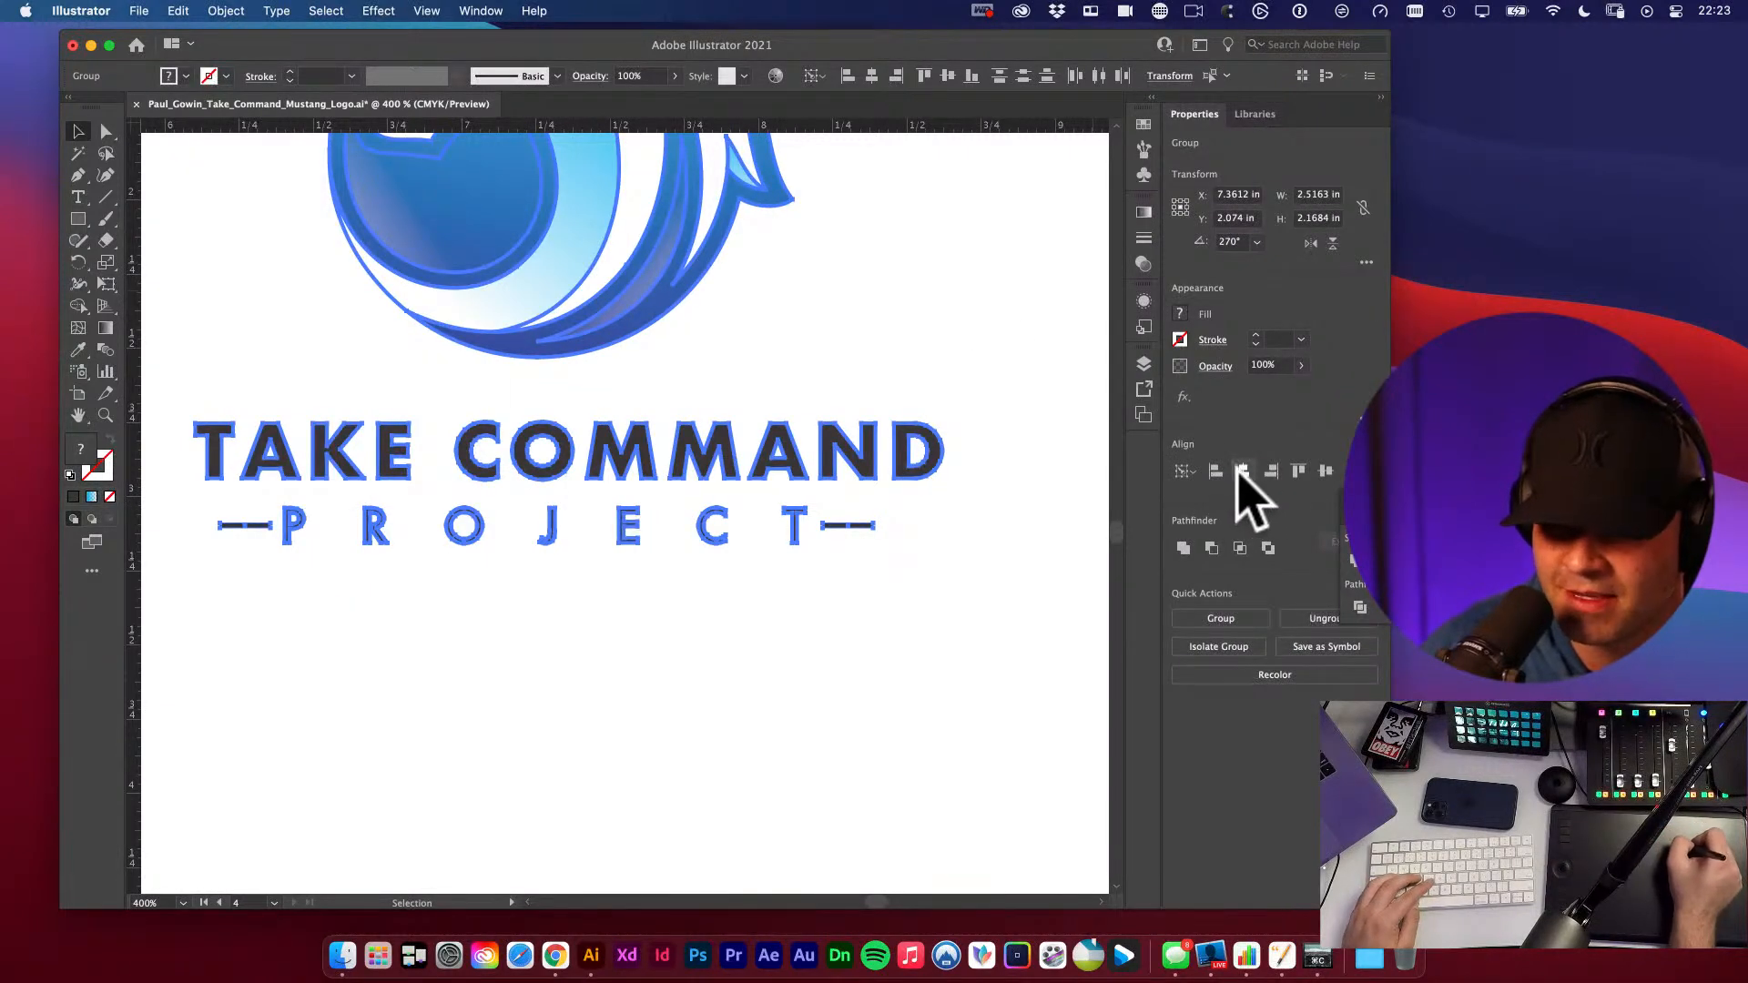
key("super+z")
left_click(769, 683)
key("space")
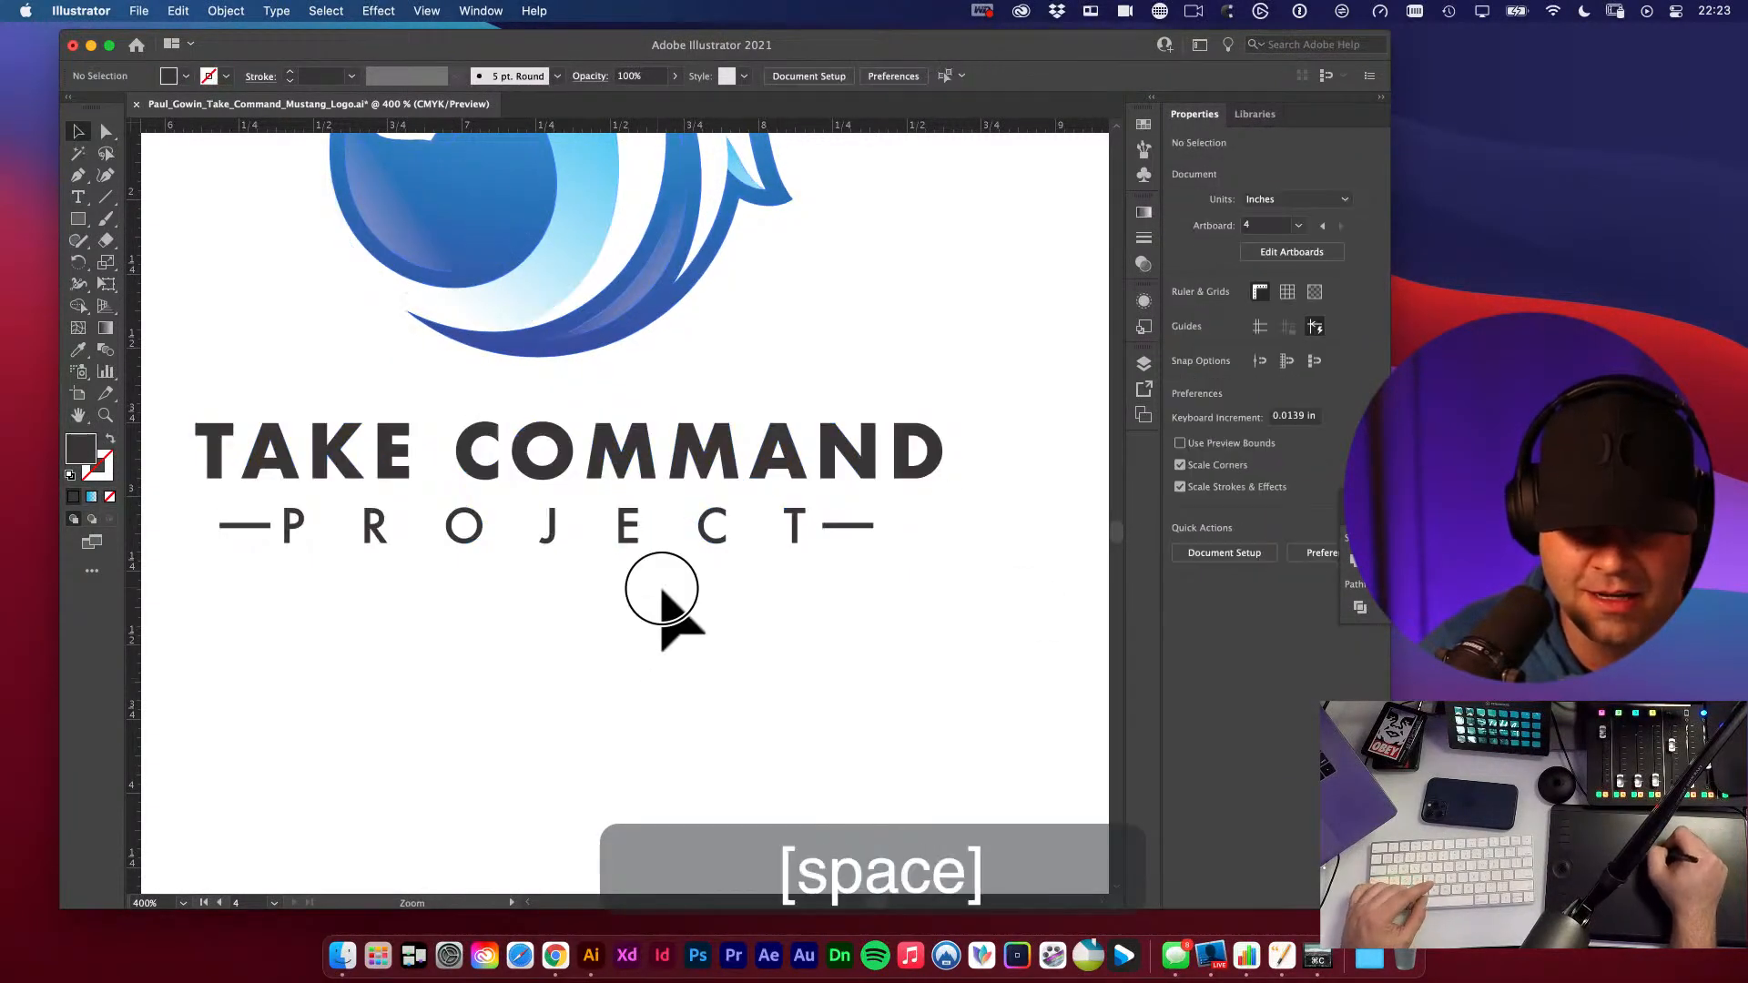
- Ungroup the logo so the horse icon, TAKE COMMAND and PROJECT become separate objects
left_click(672, 601, "alt+super")
left_click(672, 601, "alt+super")
left_click_drag(653, 474, 801, 610)
key("v")
left_click(749, 551)
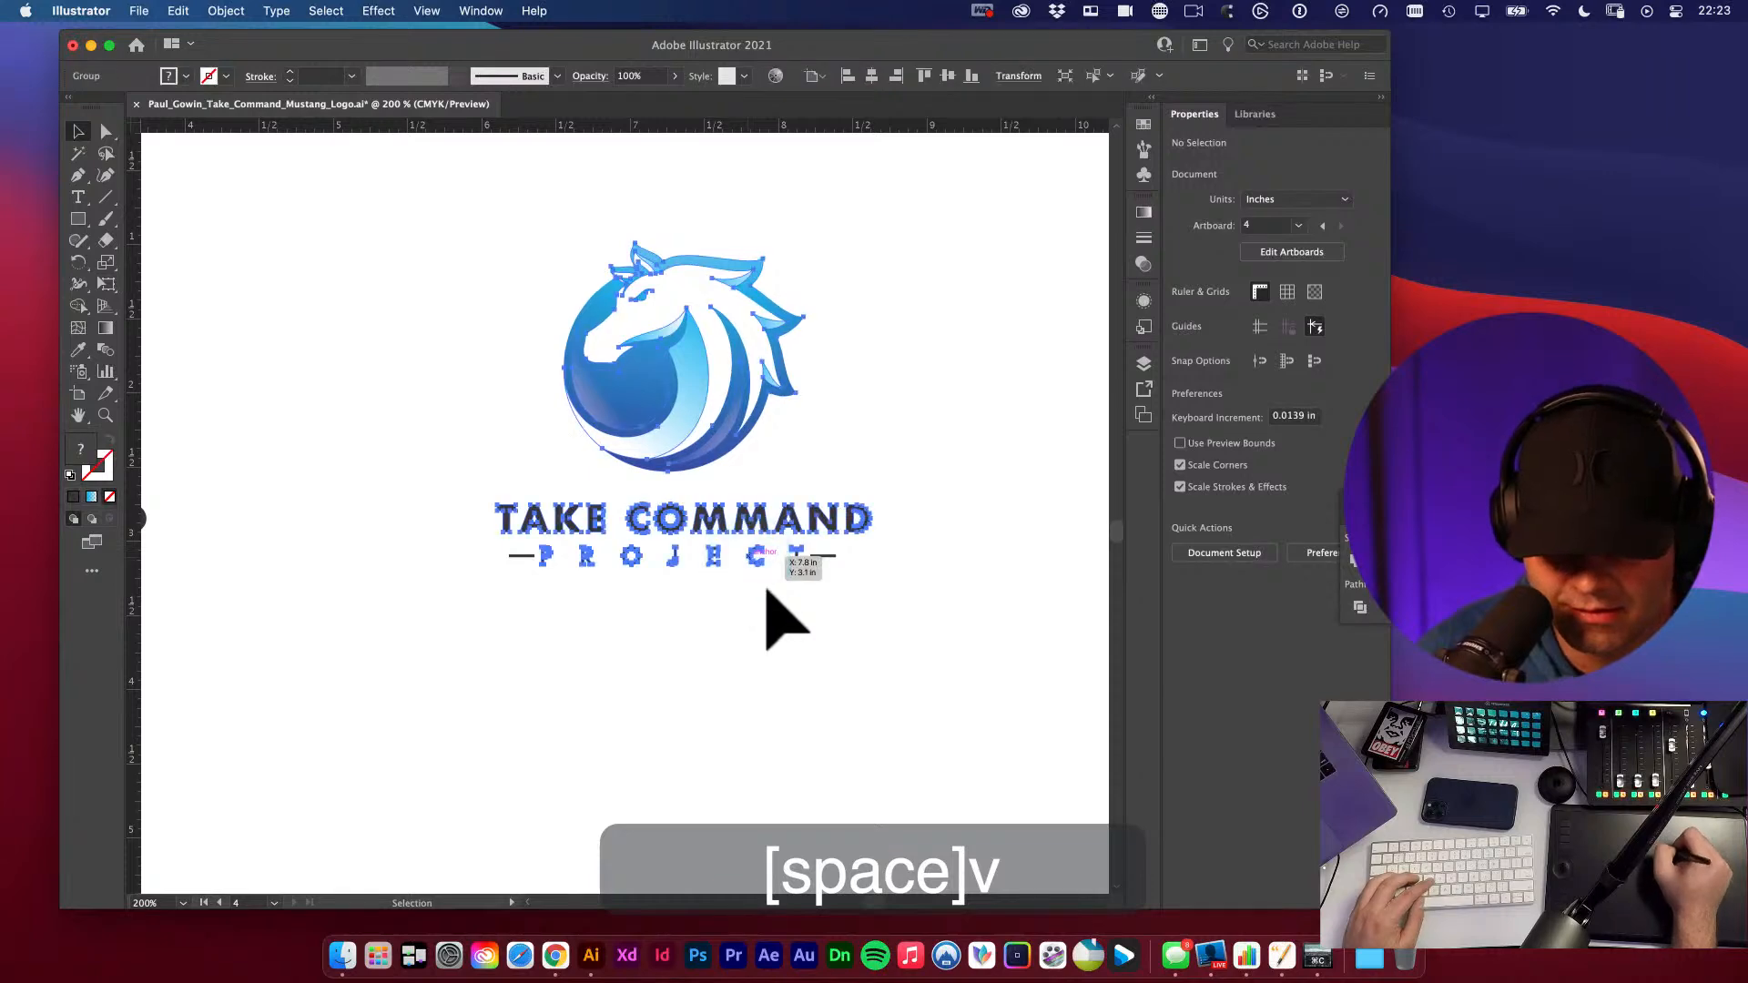
key("shift+super+g")
left_click(769, 654)
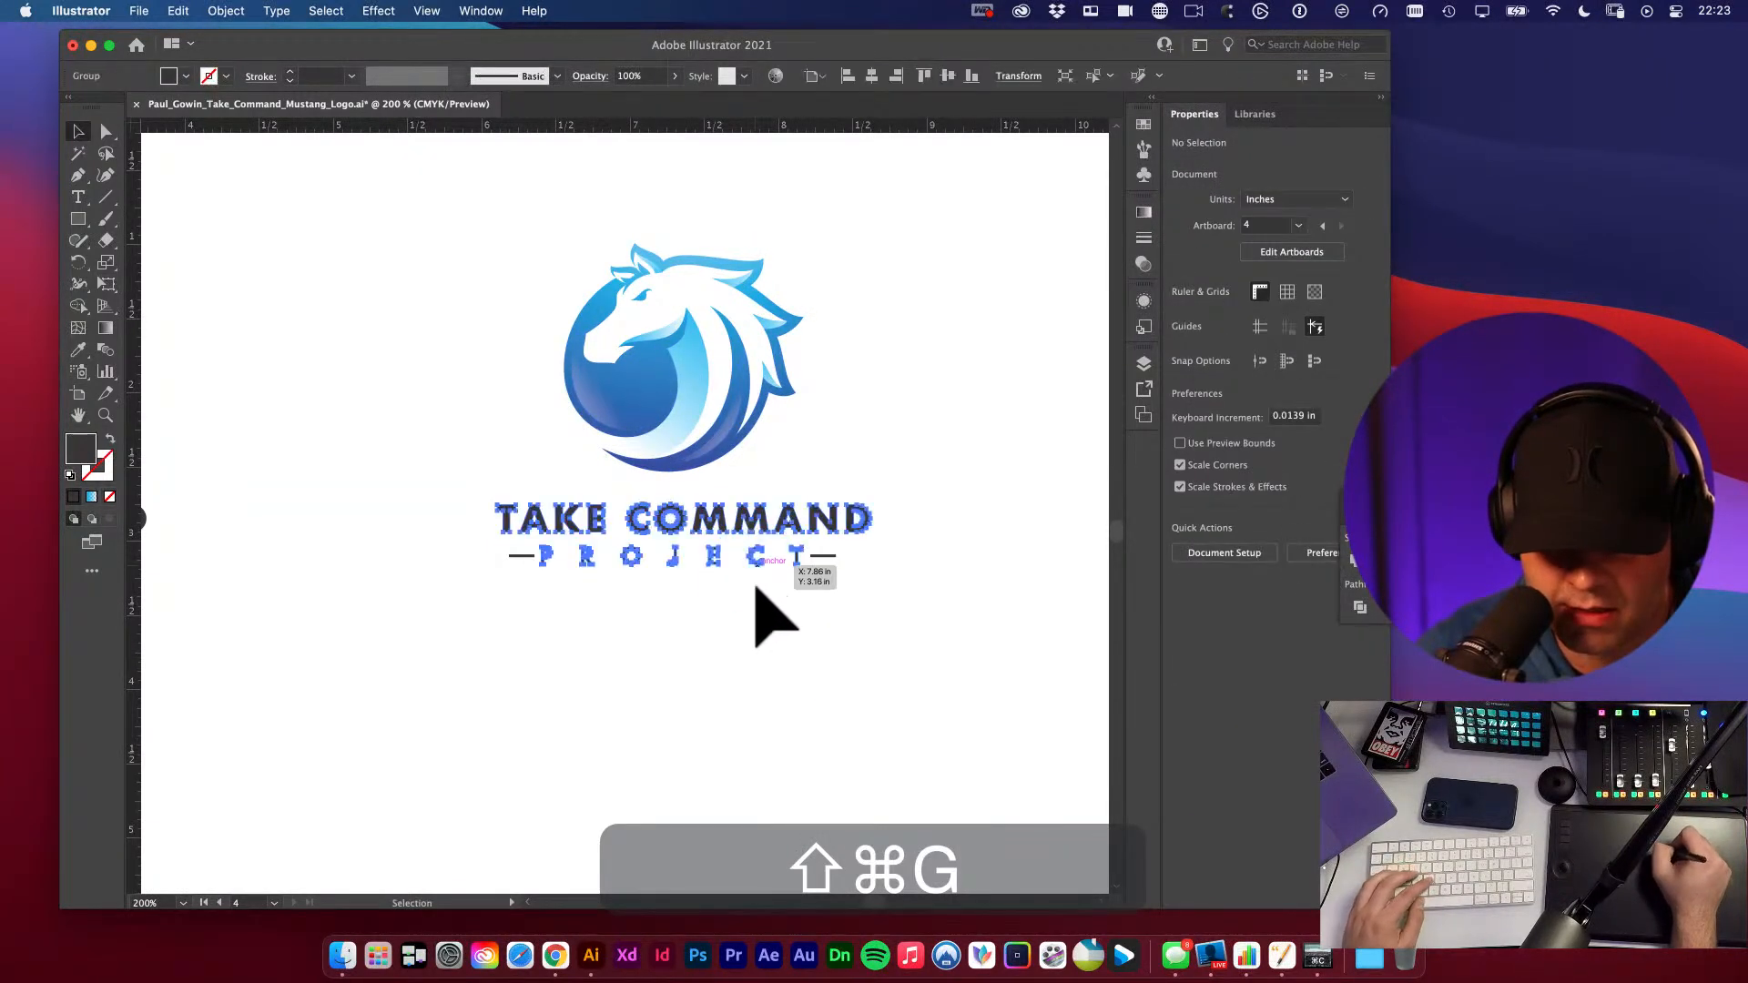
left_click(756, 588)
- Center the PROJECT lettering and the pair of bars horizontally on TAKE COMMAND
left_click(808, 496, "shift")
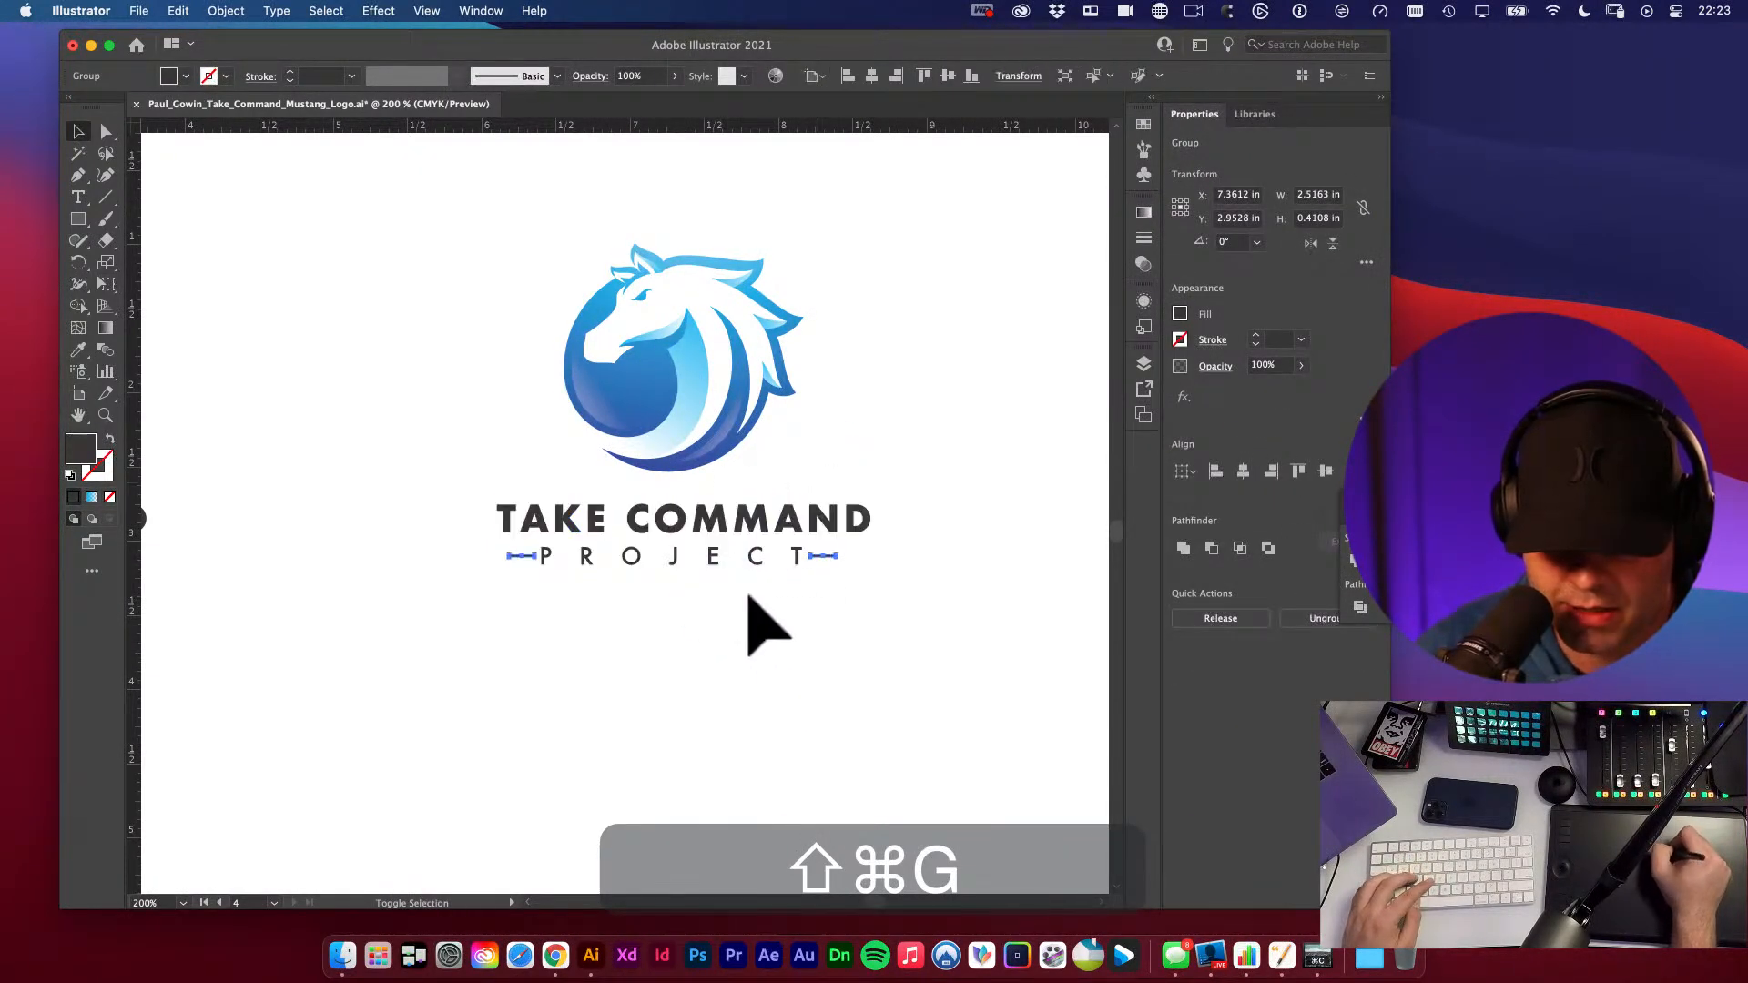
left_click(766, 513, "shift")
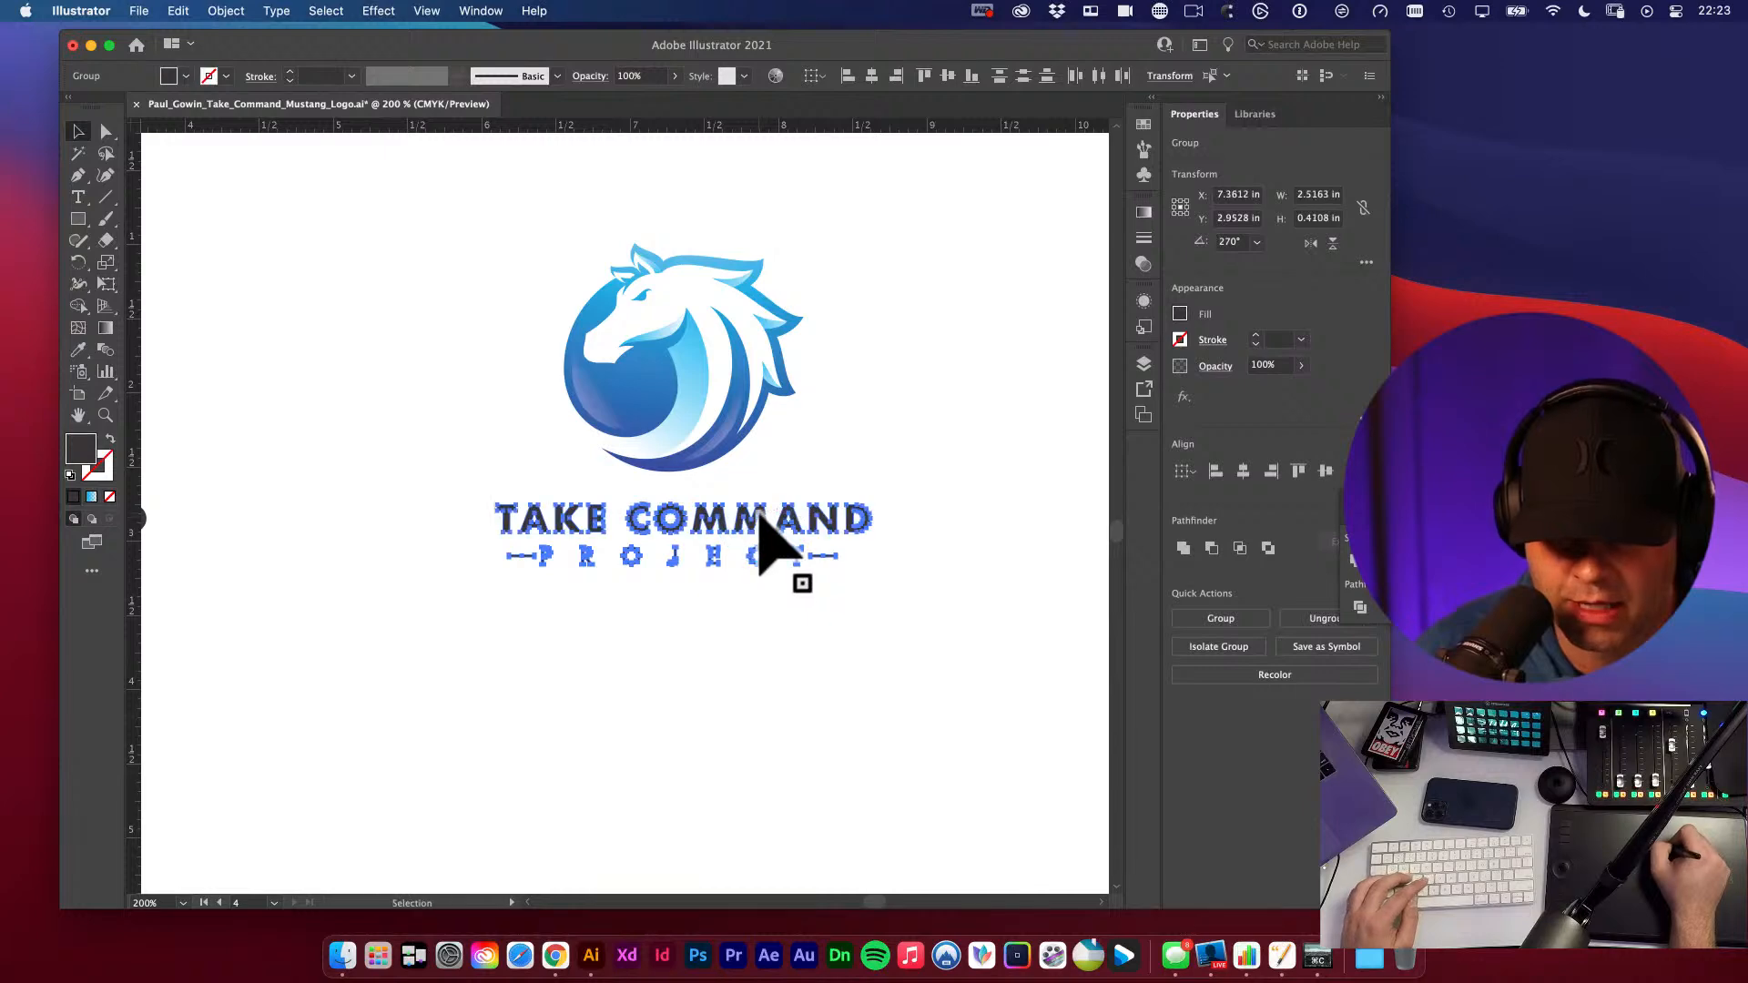
left_click(1244, 471)
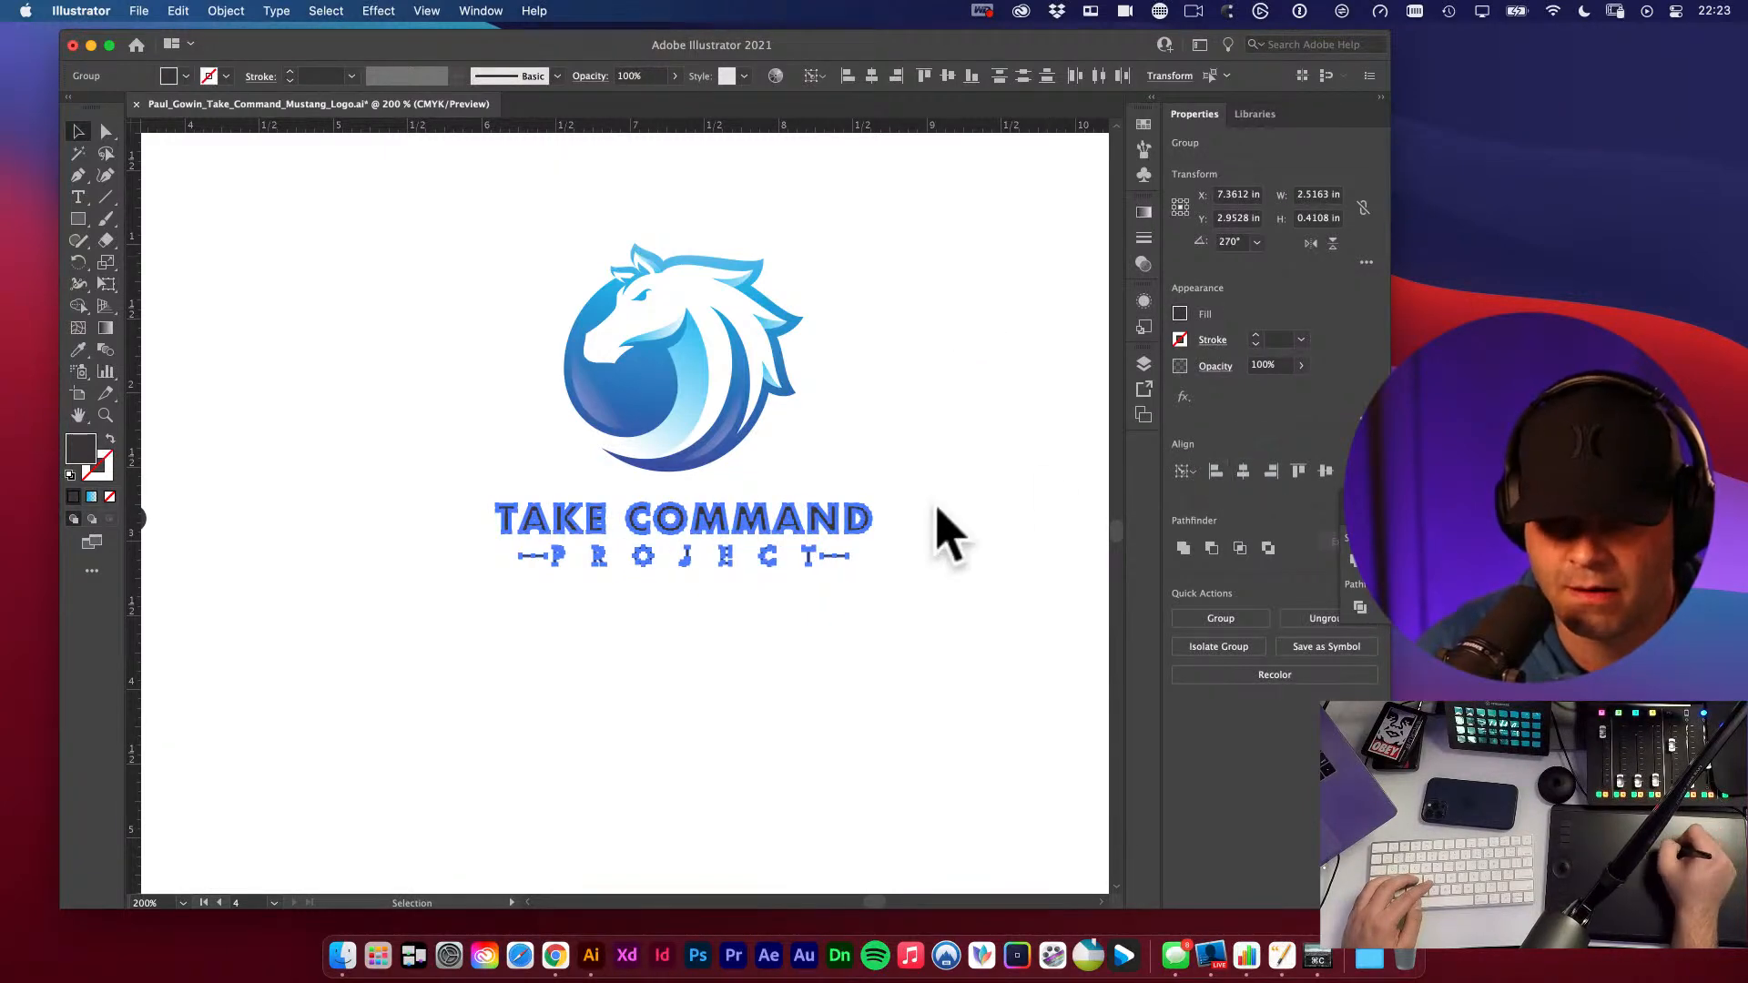
left_click(968, 485)
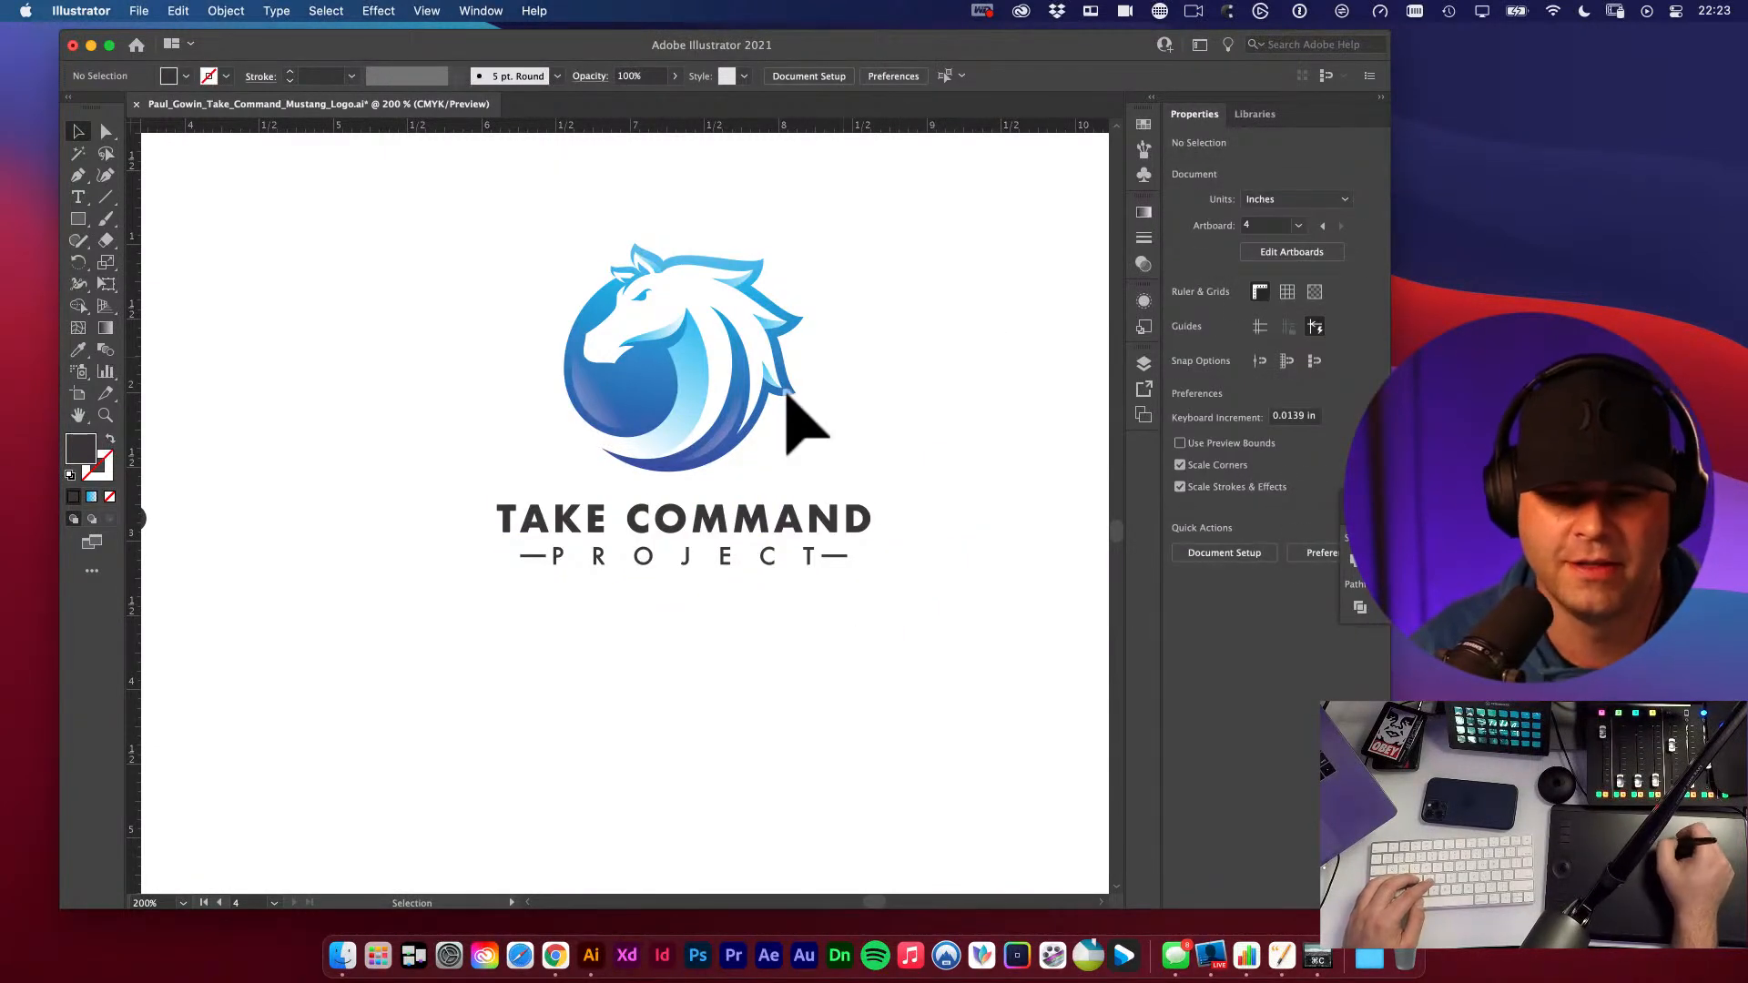
- Try to center the lettering and the bars horizontally on the horse icon
left_click(720, 389)
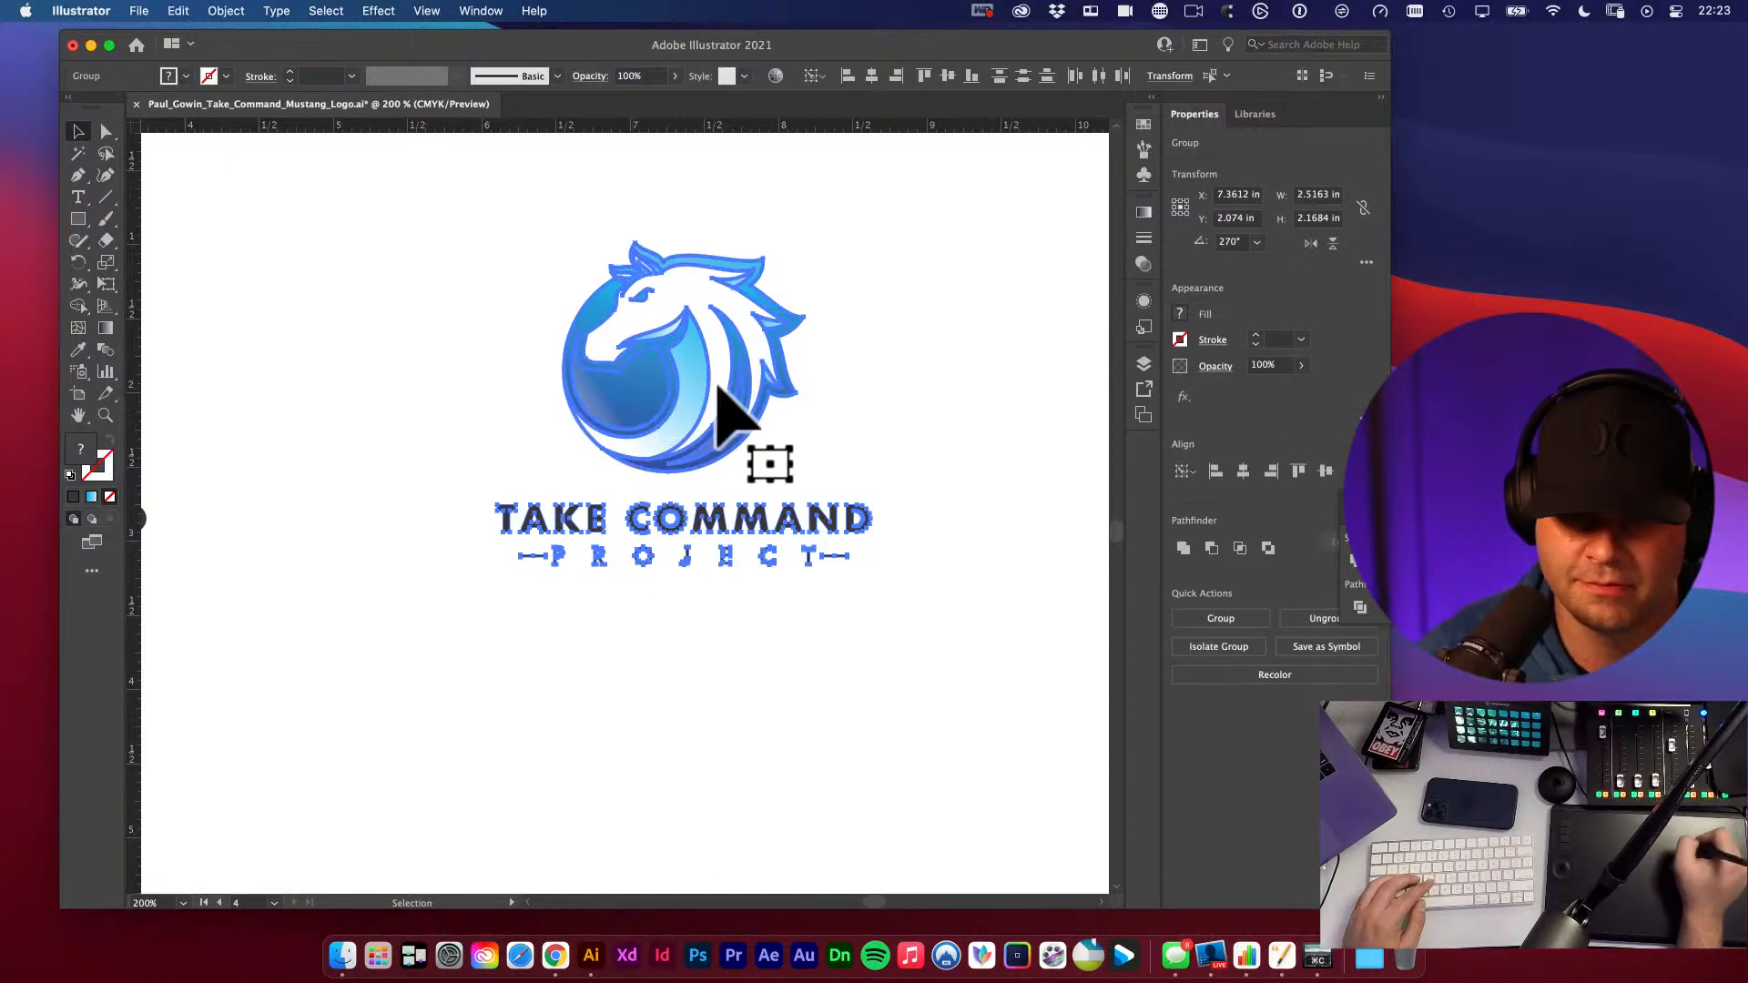
left_click(858, 620)
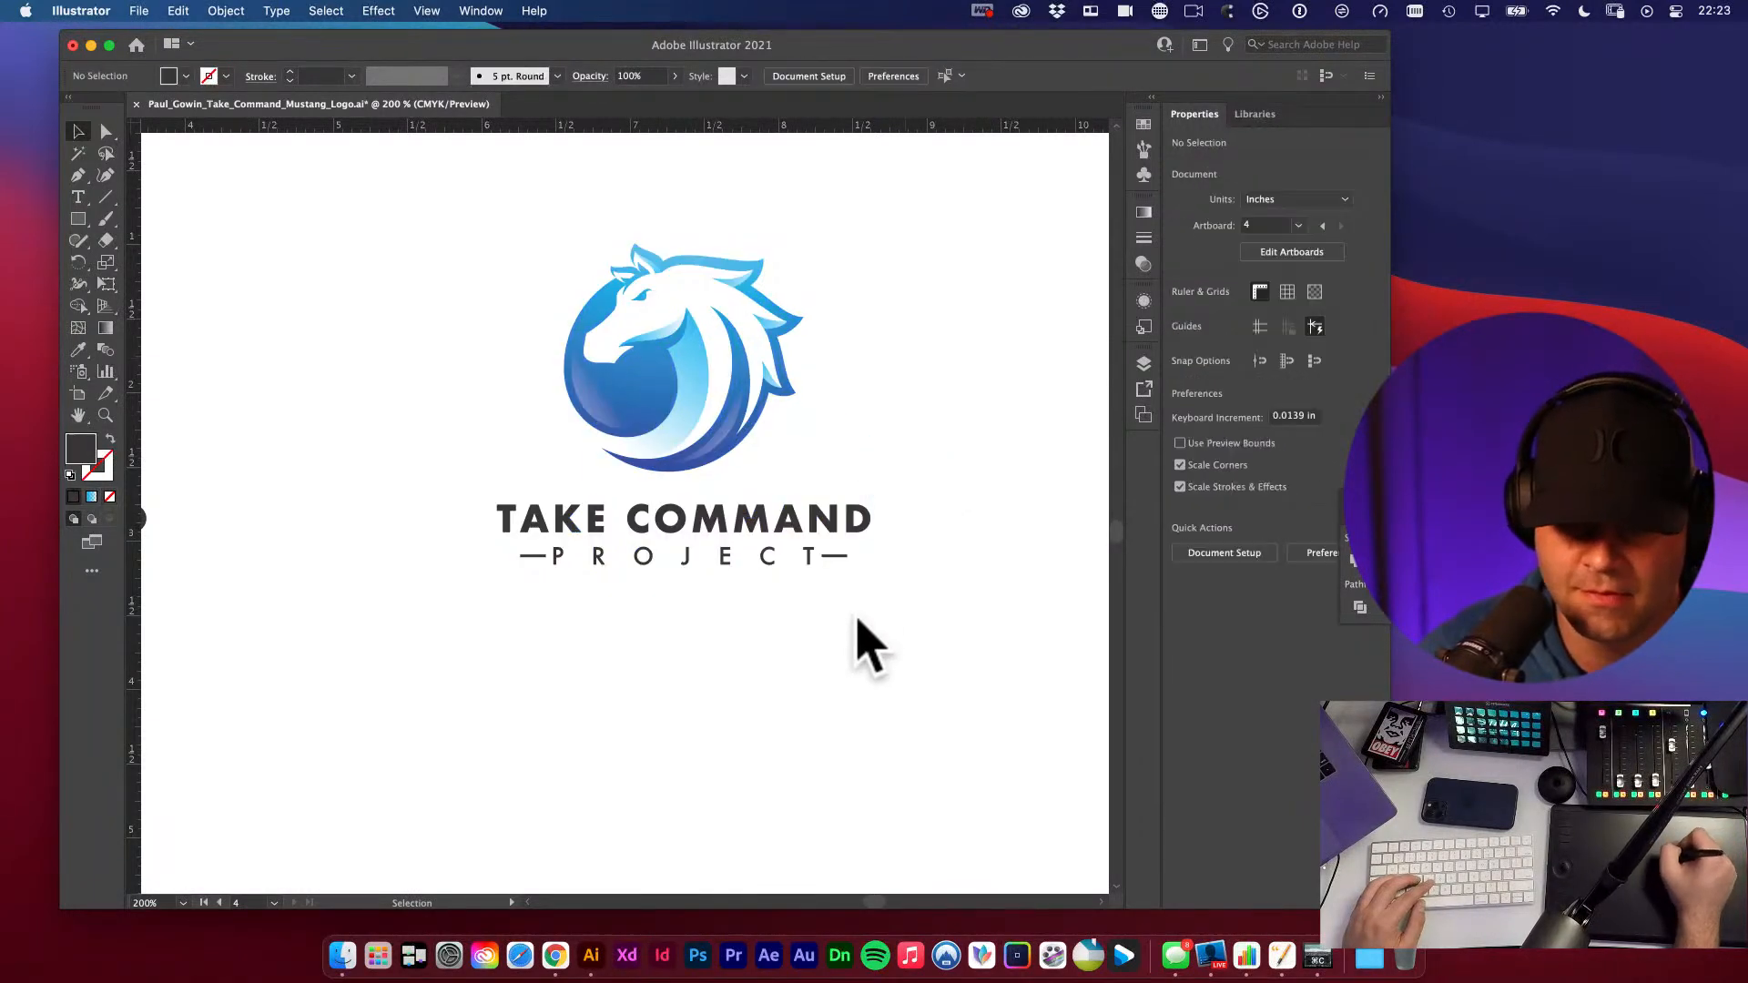
left_click(772, 565)
key("super+z")
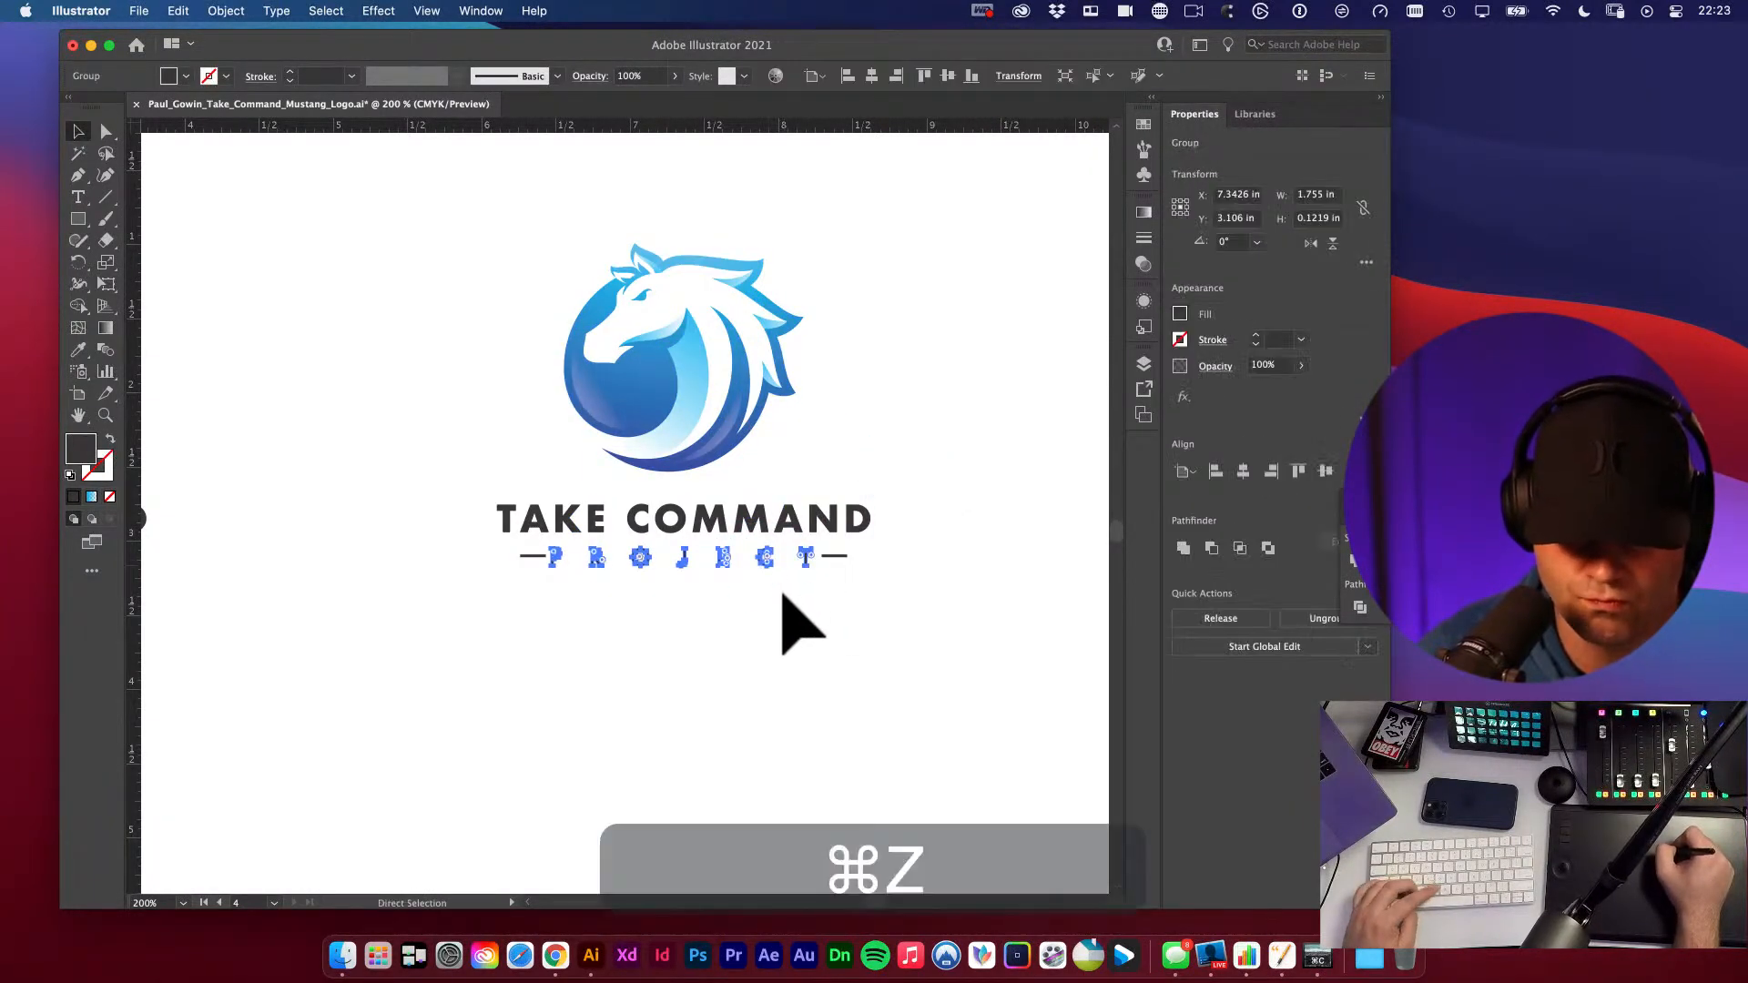
- Align the pair of bars to the horizontal center of TAKE COMMAND, using those words as the key object
left_click(801, 597)
left_click(838, 556)
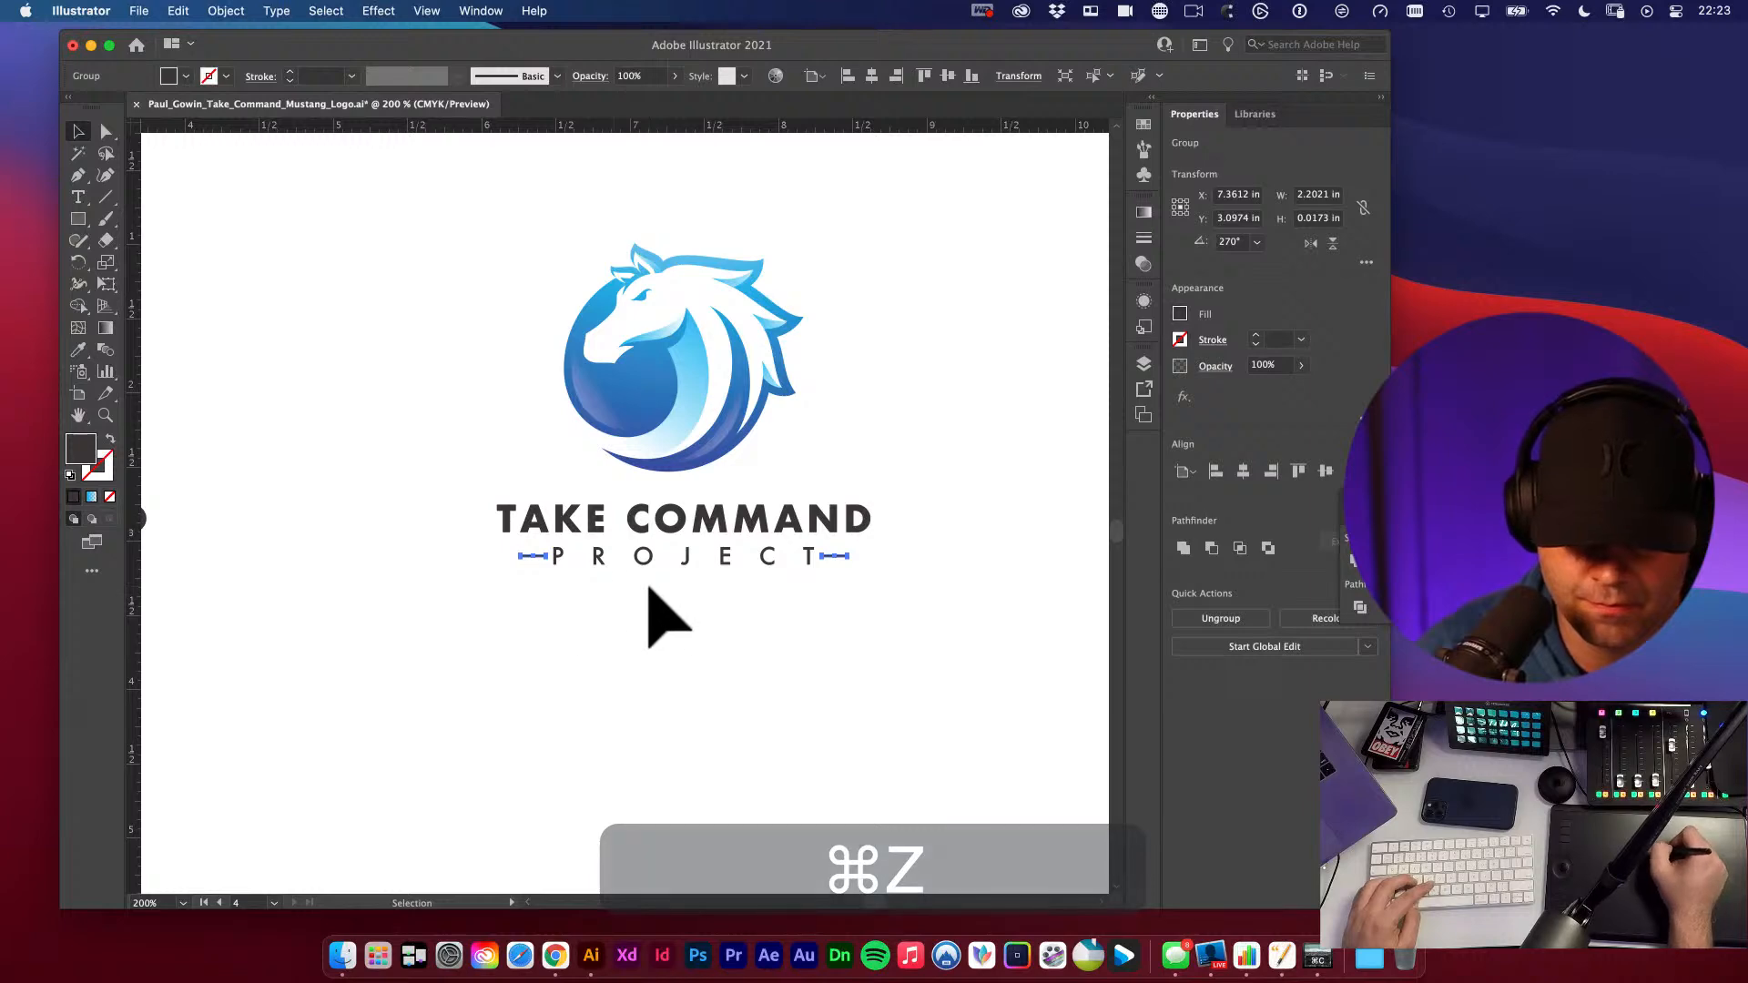
left_click(742, 521, "shift")
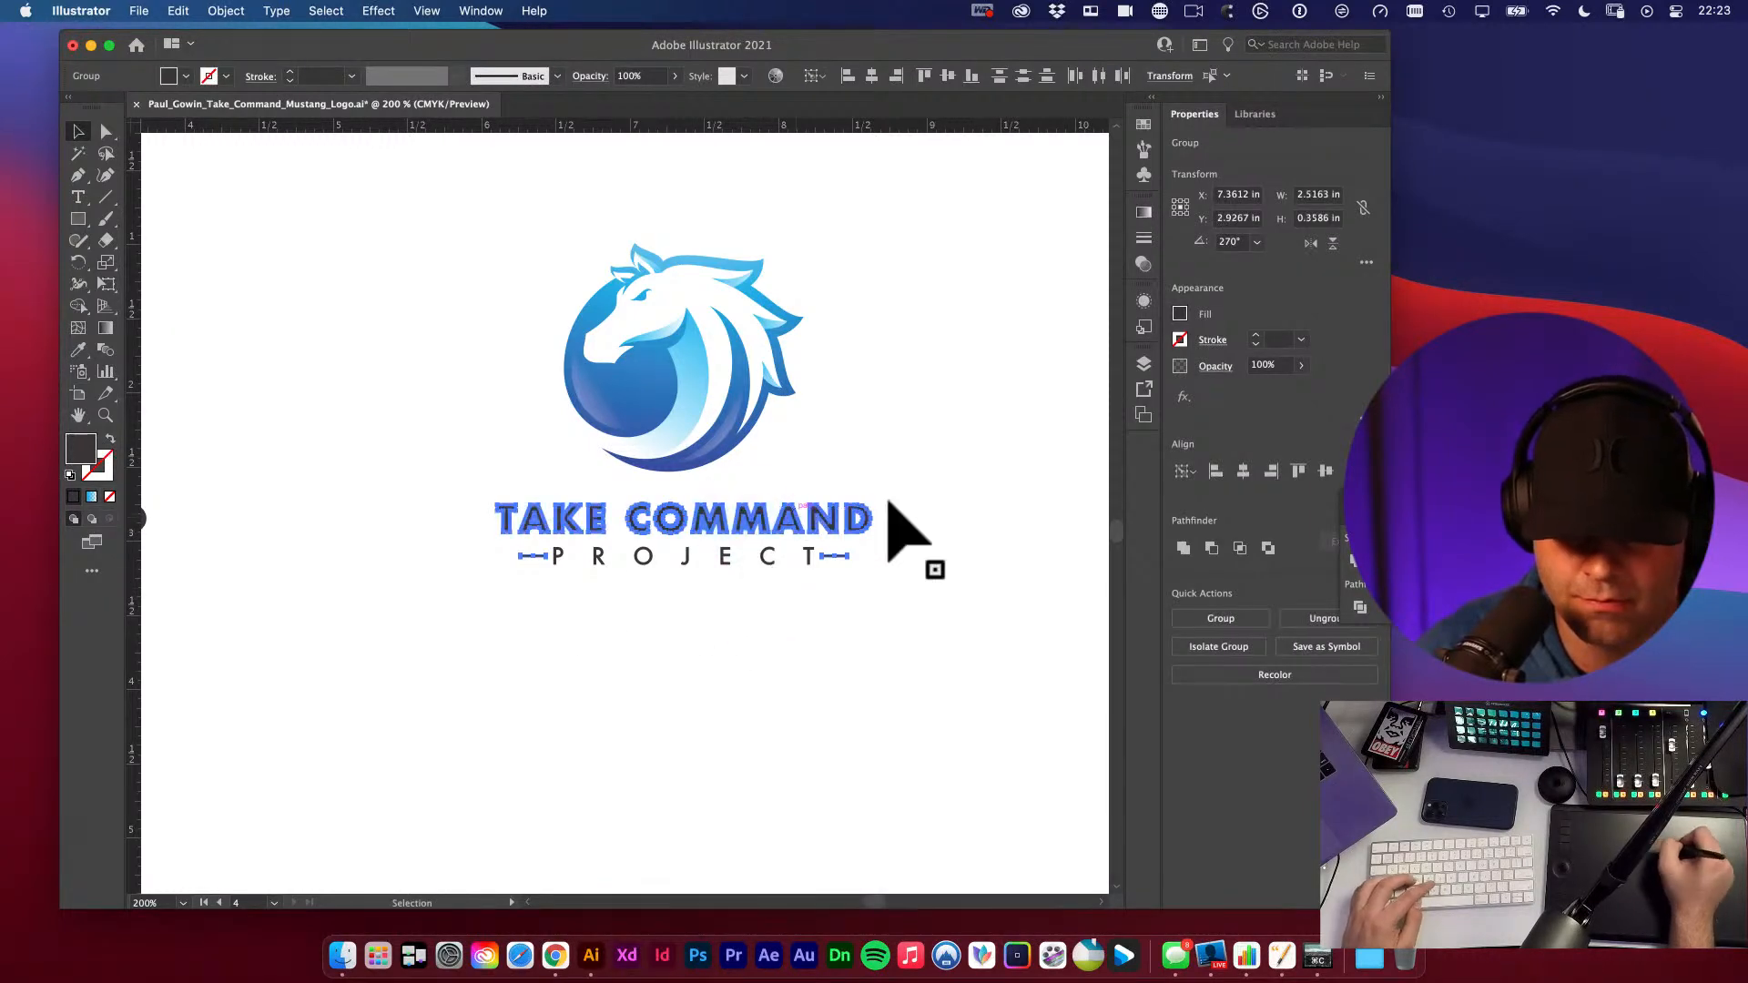
key("v")
left_click(995, 485)
- Widen the grouped bars symmetrically from the center with Free Transform to about 2.45 in overall
key("super+space")
left_click_drag(723, 540, 876, 653)
left_click(940, 566)
key("e")
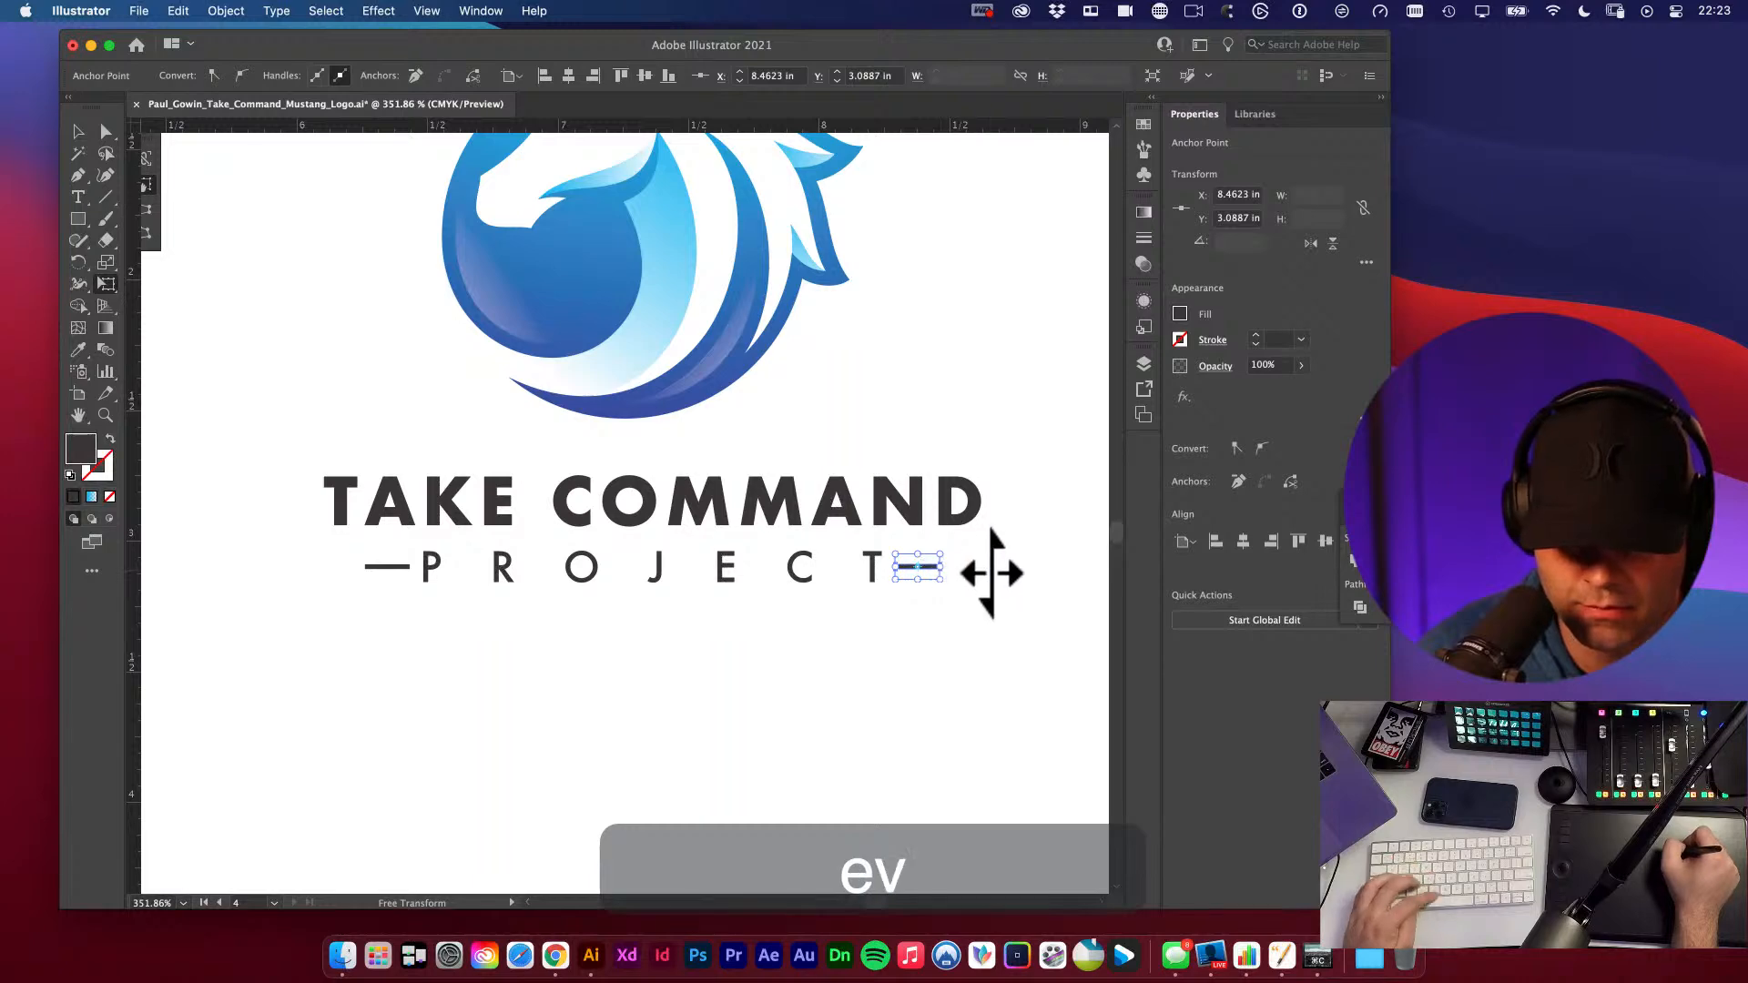
key("v")
left_click(933, 568)
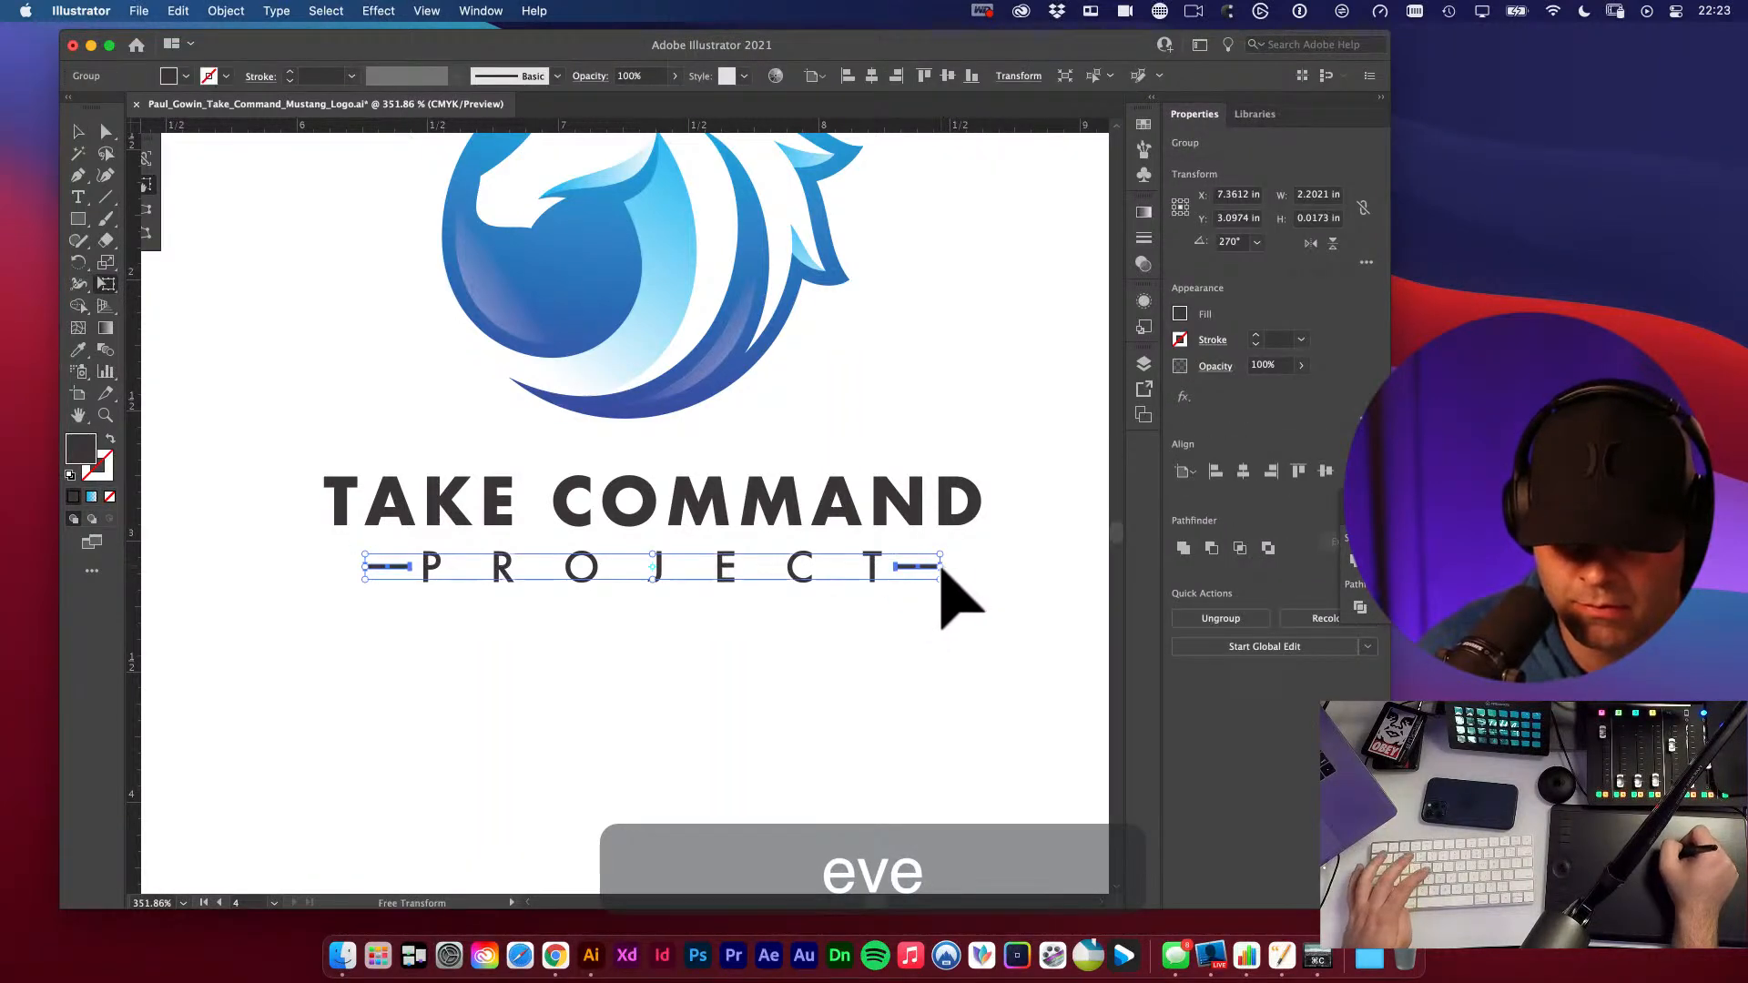
left_click_drag(941, 567, 970, 570)
- Add a vertical guide near the left edge of the stem of the T in TAKE, with guides shown
key("super+space")
left_click_drag(294, 544, 715, 796)
left_click_drag(583, 125, 518, 467)
key("cmd+semicolon")
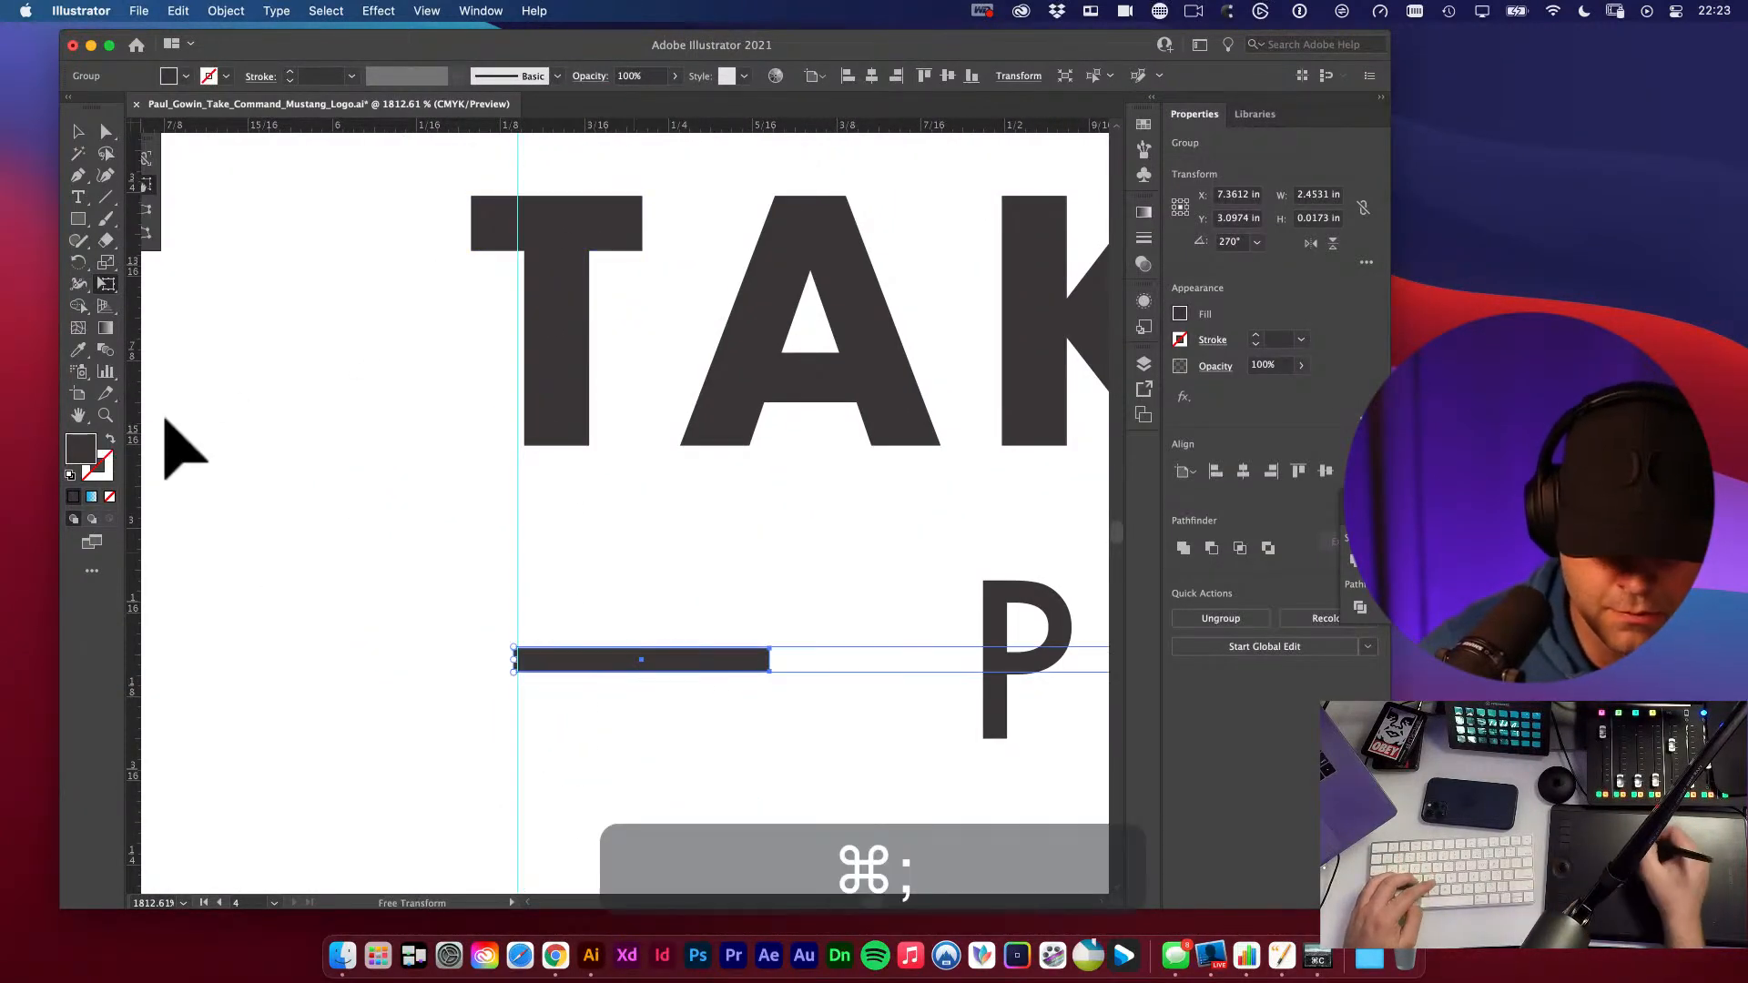
- Unlock the guides so the vertical guide can be moved
key("v")
left_click(615, 571)
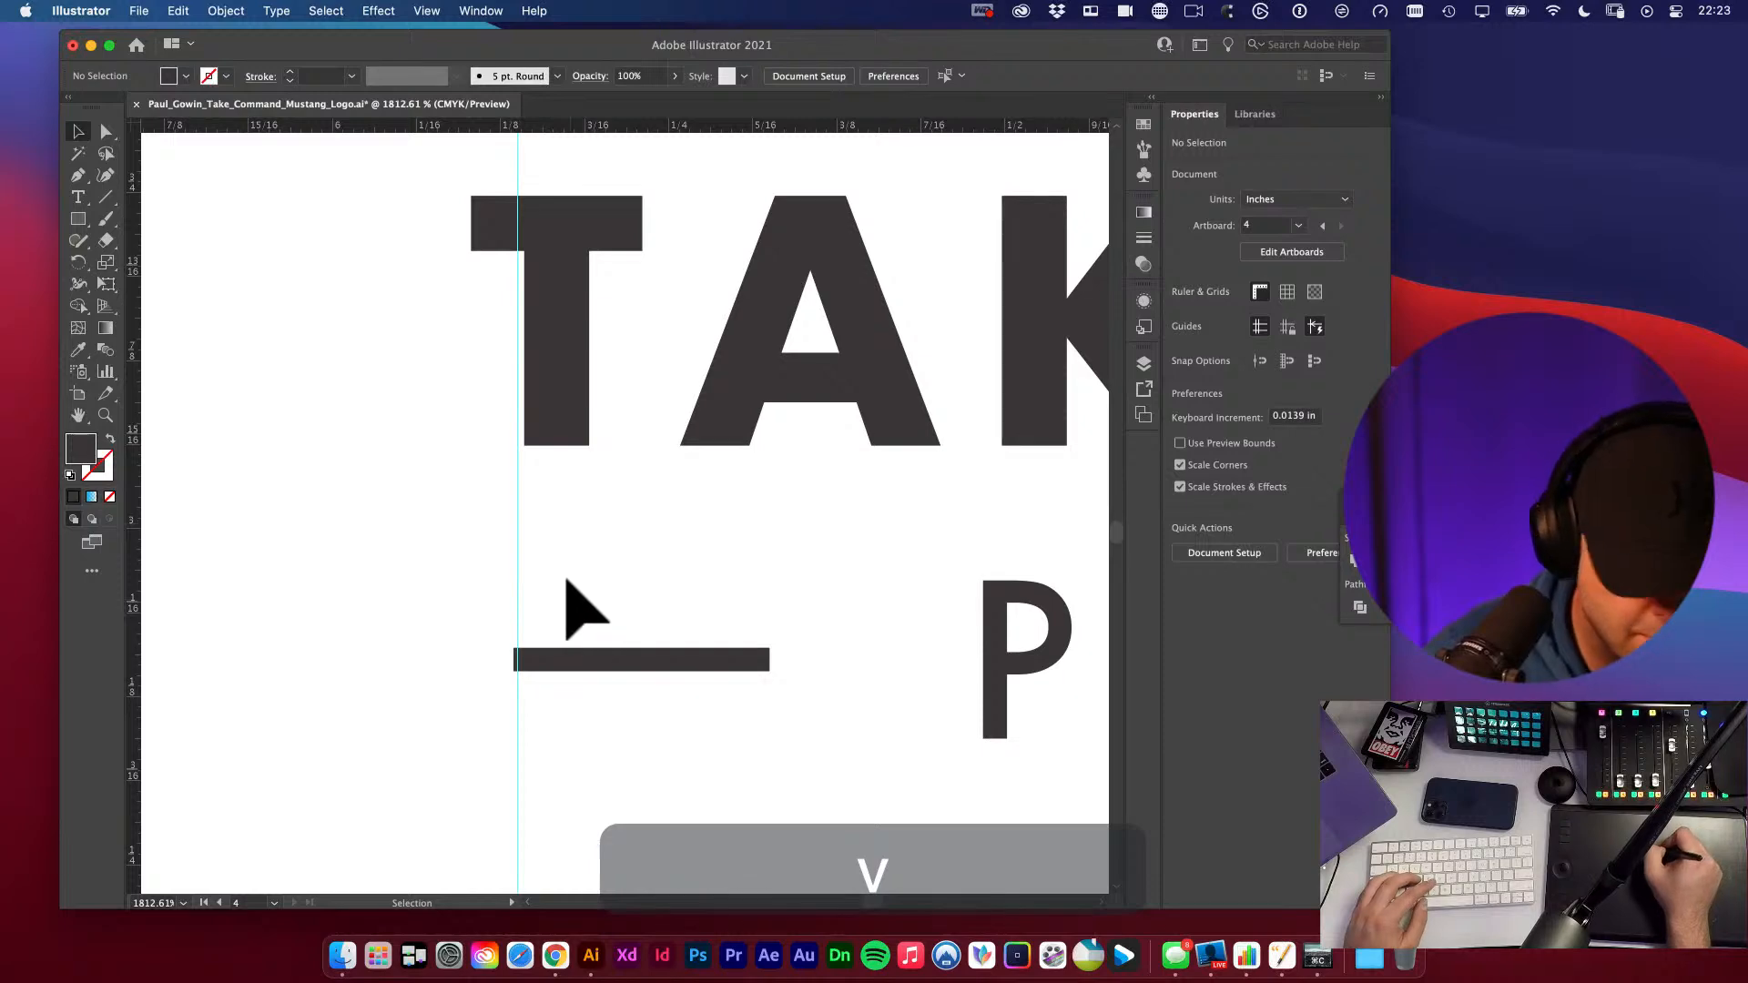
left_click_drag(518, 556, 549, 564)
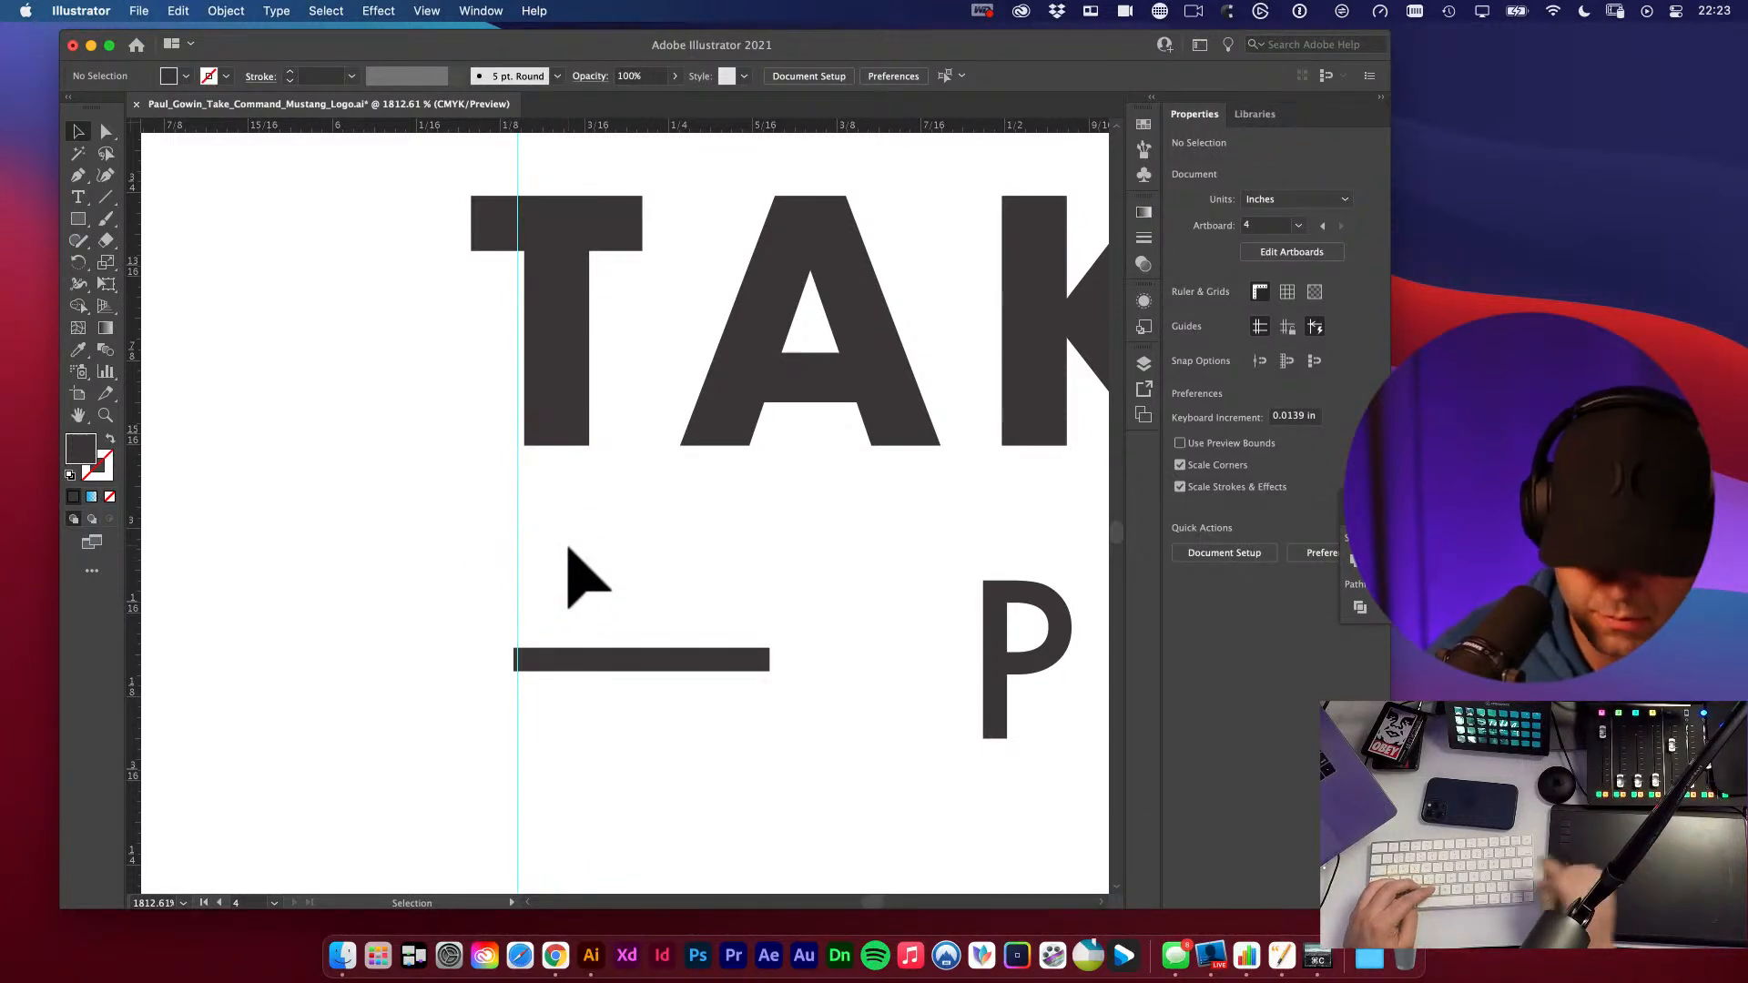
key("alt+super+semicolon")
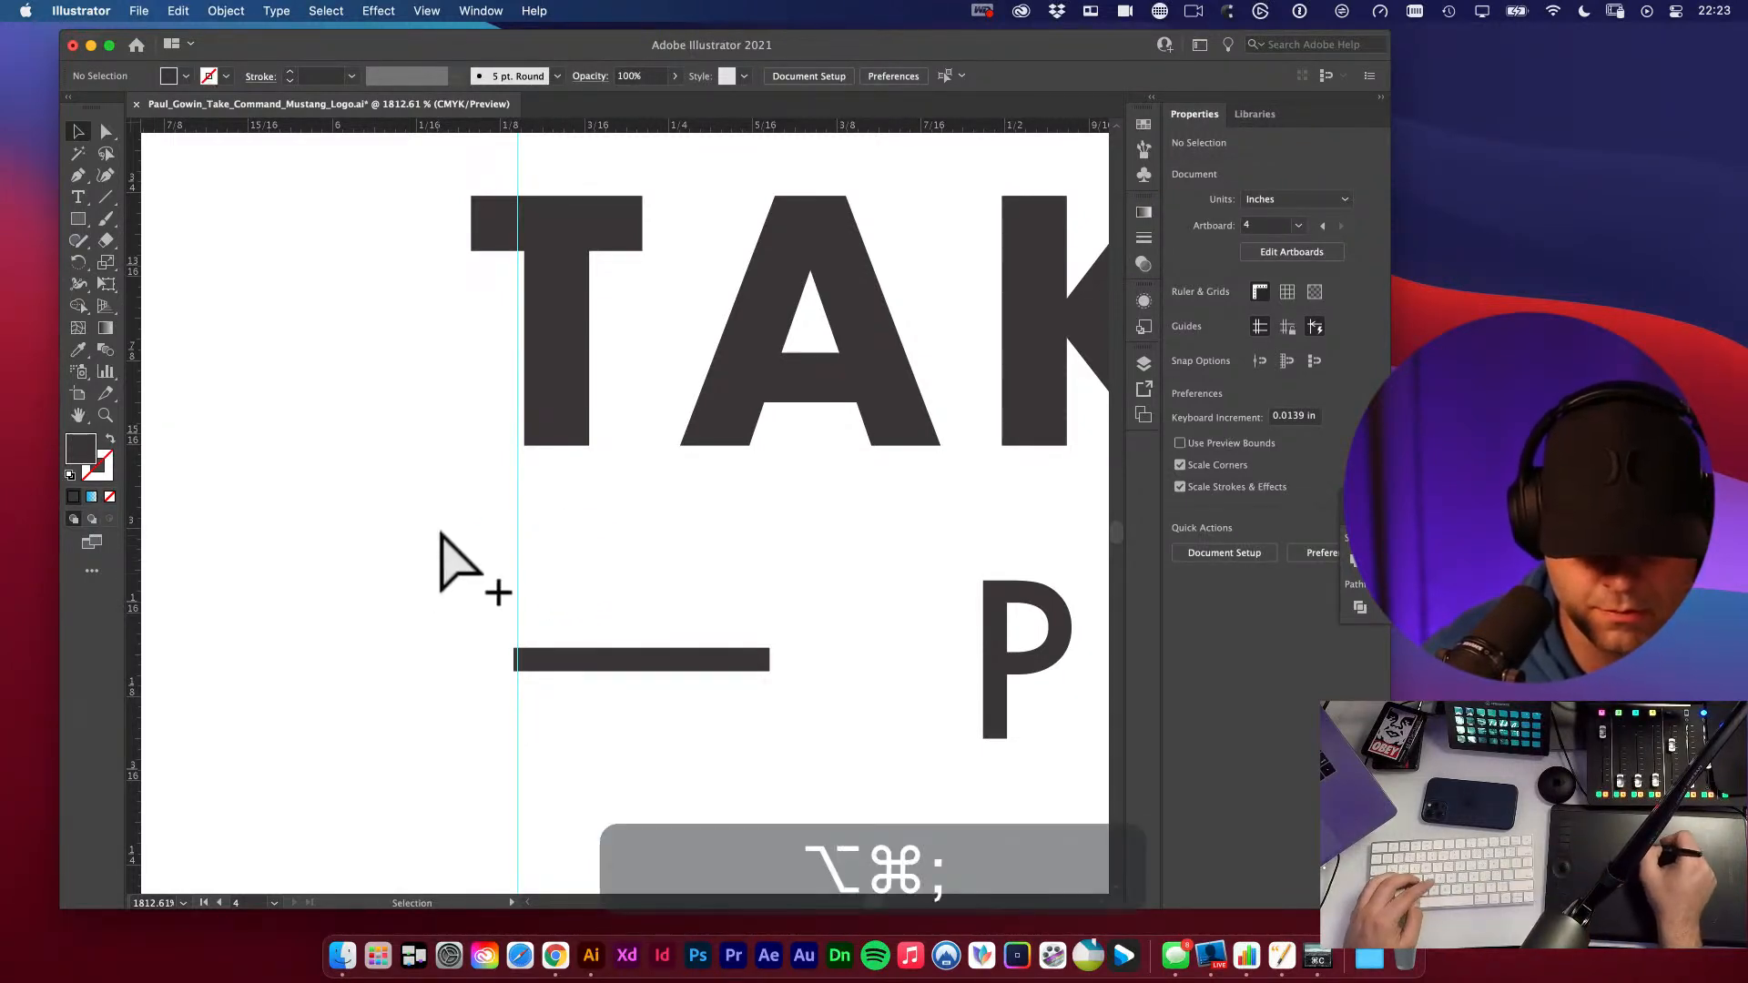
- Move the vertical guide exactly onto the left edge of the stem of the T in TAKE
left_click(508, 477)
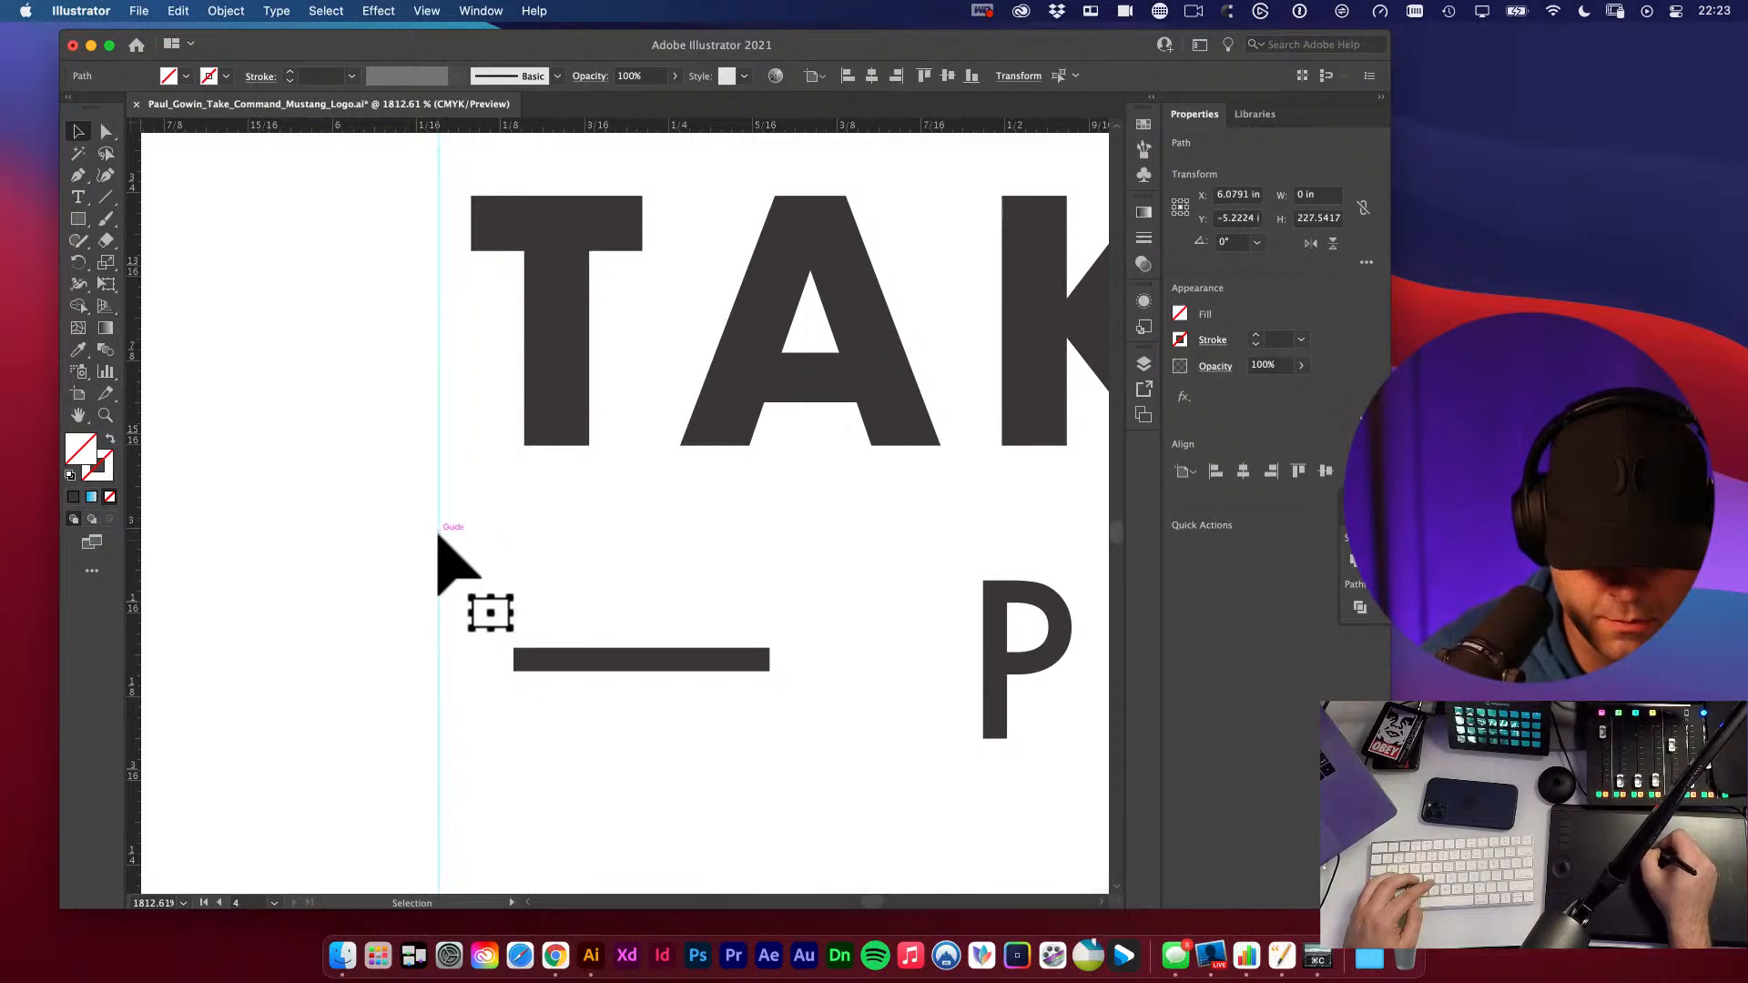
left_click_drag(443, 546, 921, 765)
key("space")
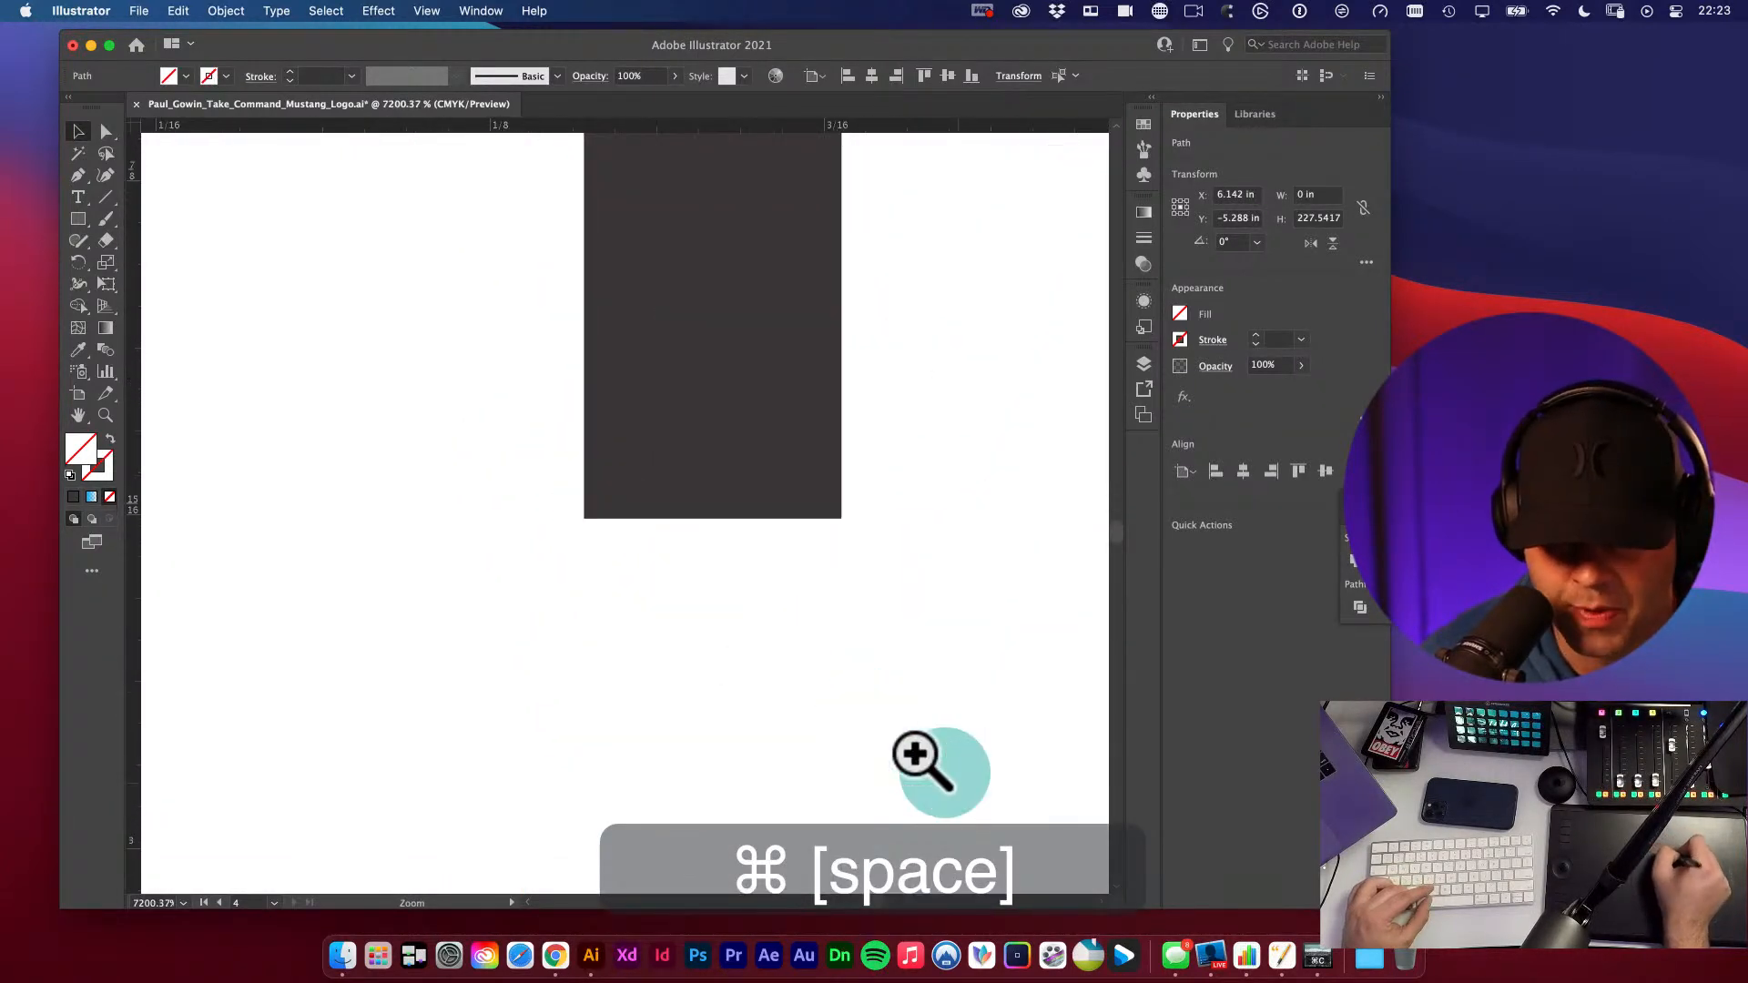
left_click_drag(588, 558, 584, 518)
left_click(675, 671, "alt+super")
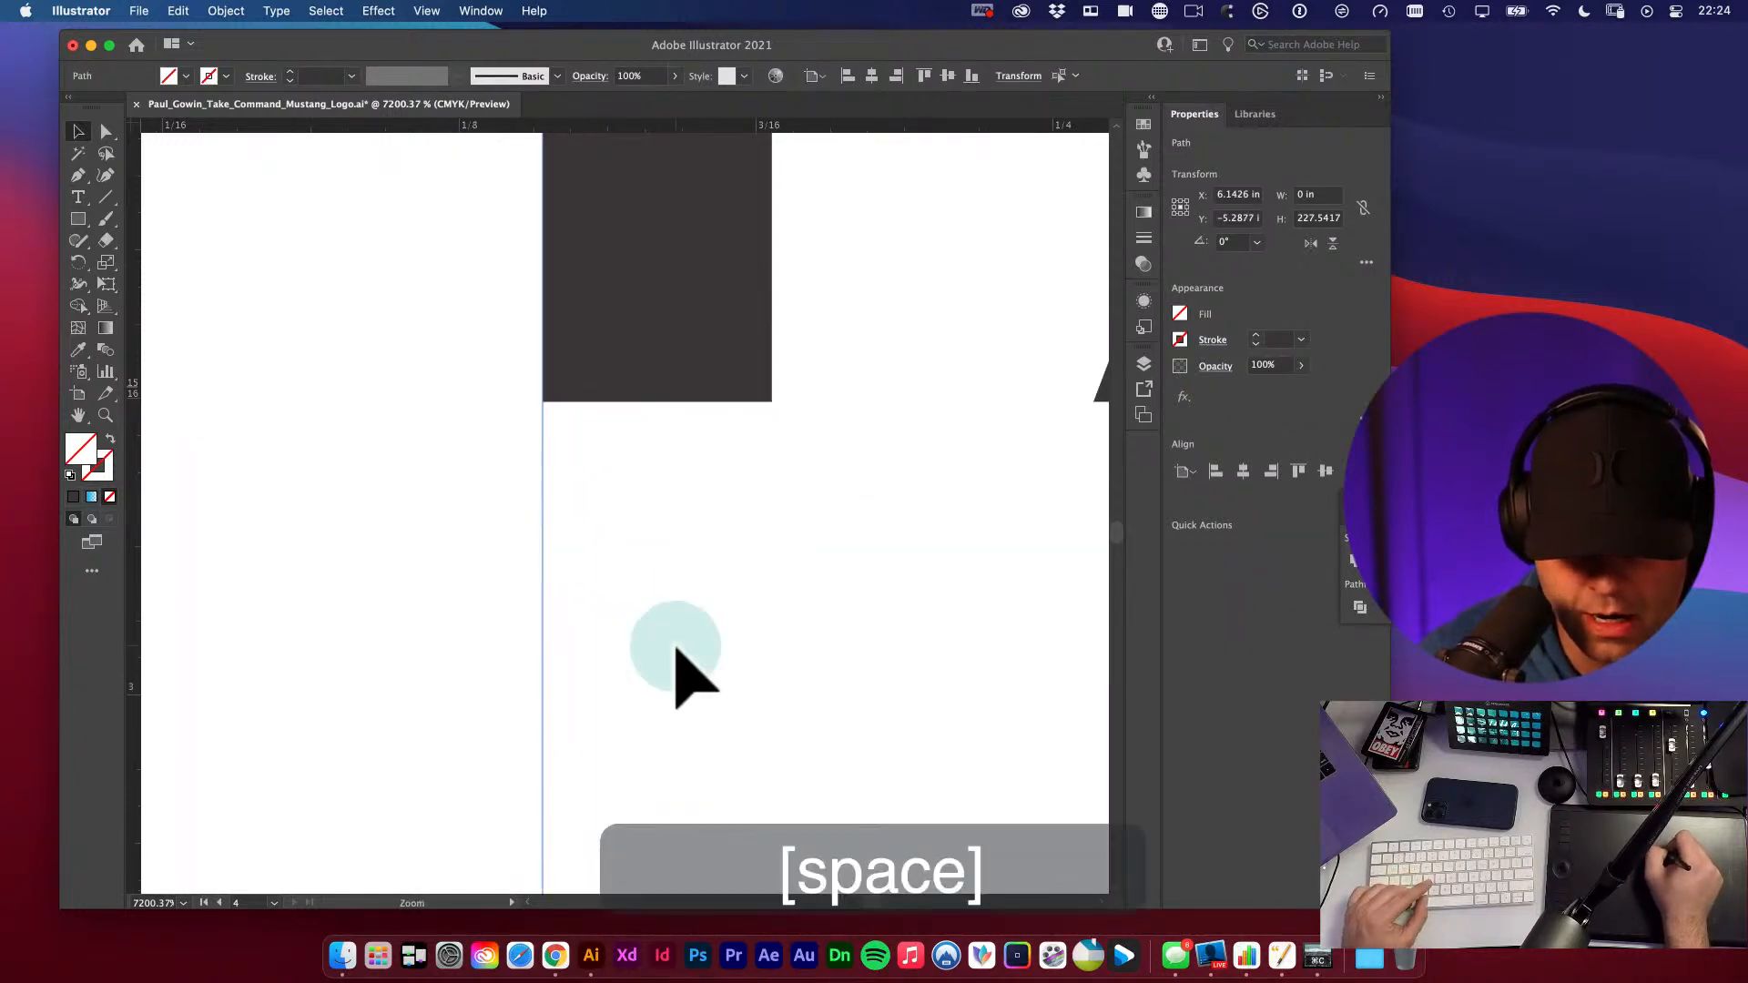
- Pull the left end of the grouped bars in to the vertical guide with Free Transform, making the group about 2.45 in wide
left_click(675, 666, "alt+super")
left_click(677, 659, "alt+super")
left_click(679, 651, "alt+super")
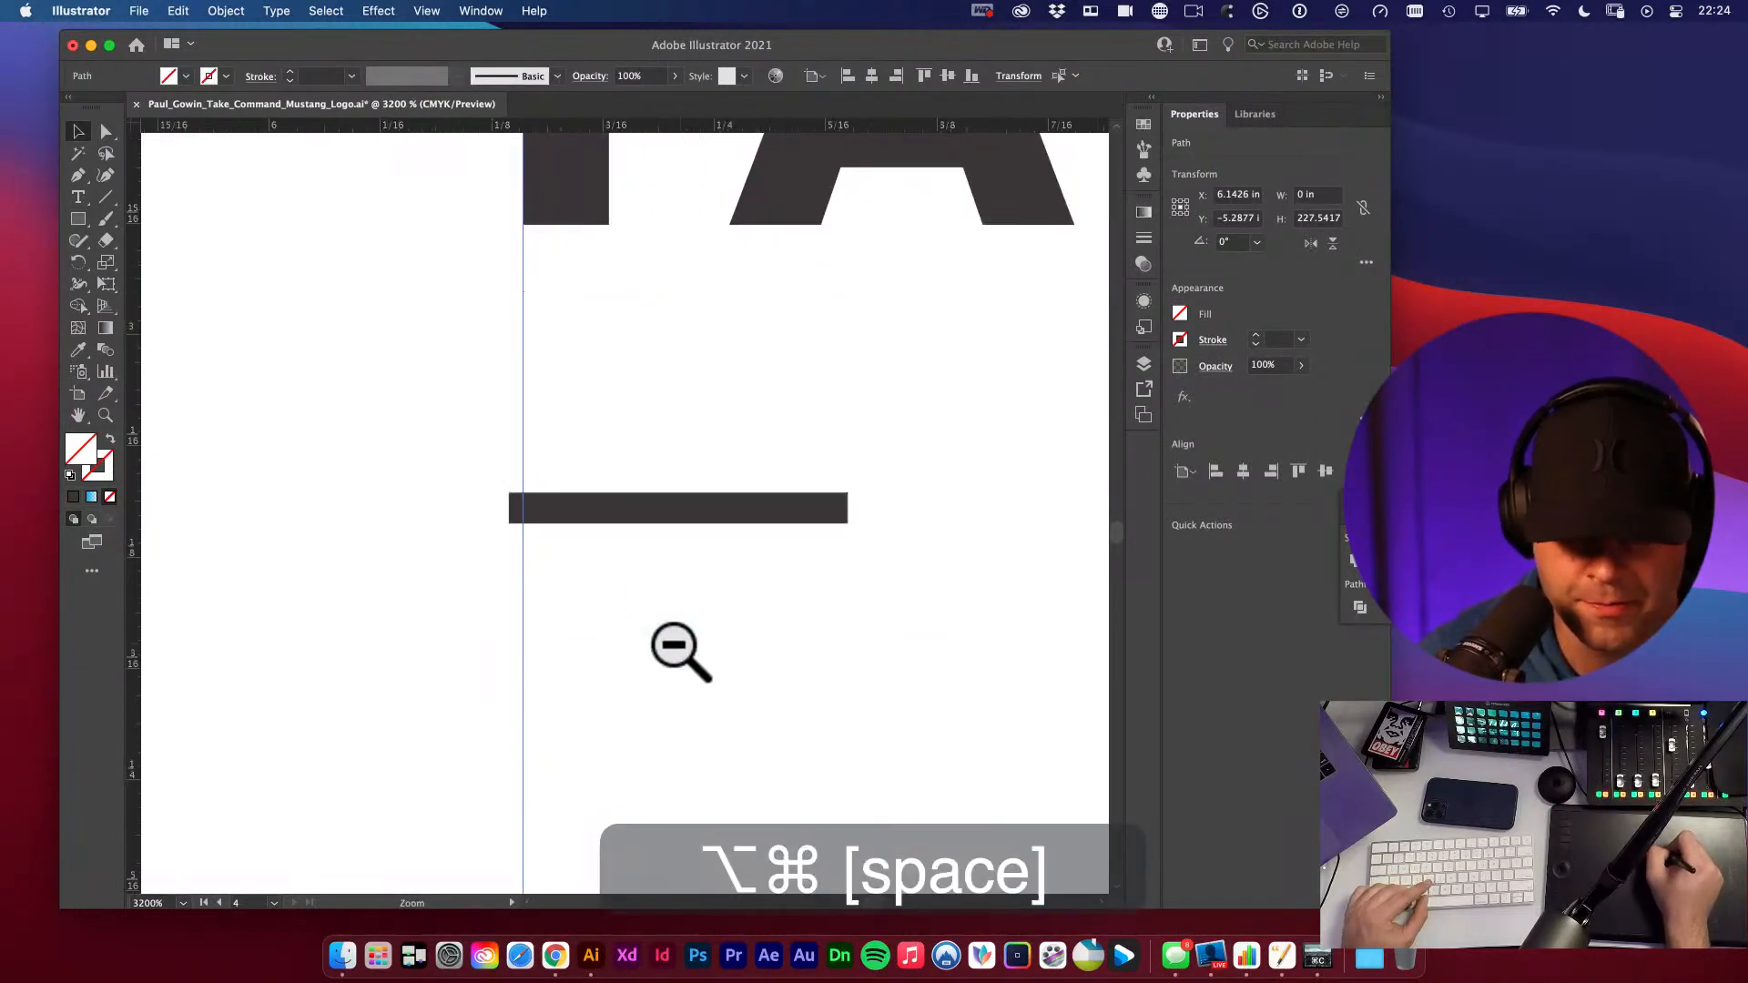
left_click(800, 585, "alt+super")
left_click(806, 589, "alt+super")
left_click(811, 593, "alt+super")
left_click(839, 585, "alt+super")
left_click(832, 579, "alt+super")
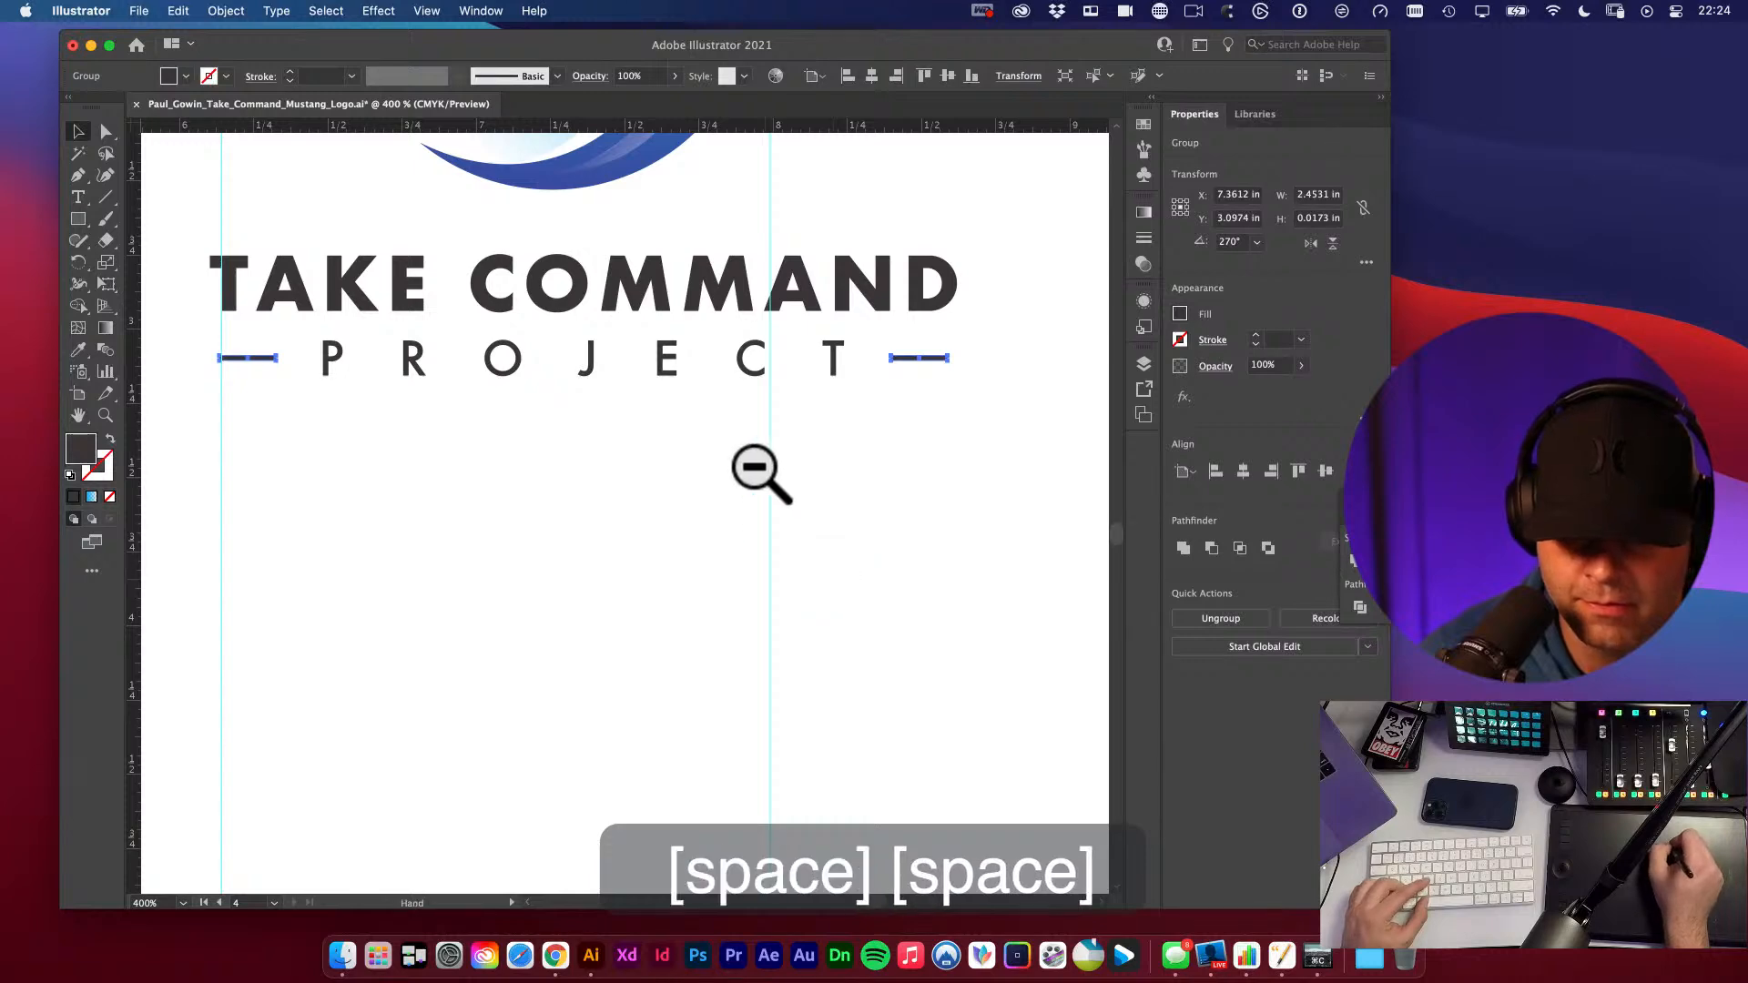
left_click_drag(203, 370, 713, 449)
key("e")
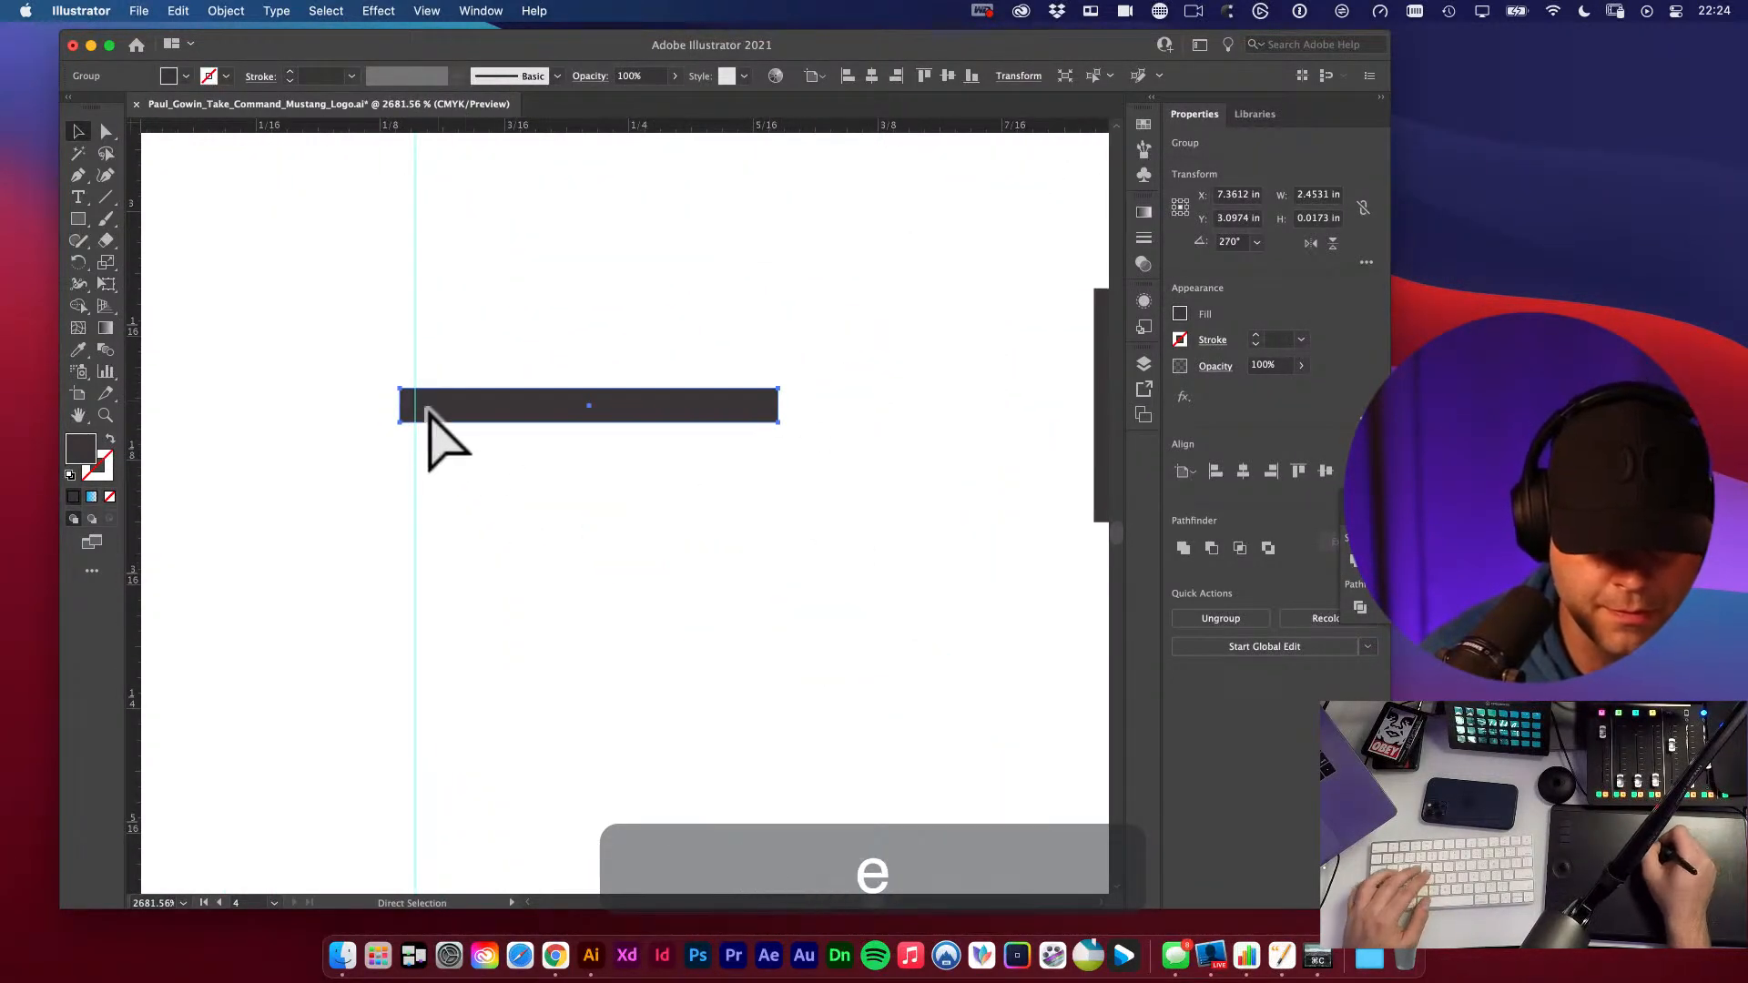
left_click_drag(394, 406, 411, 408)
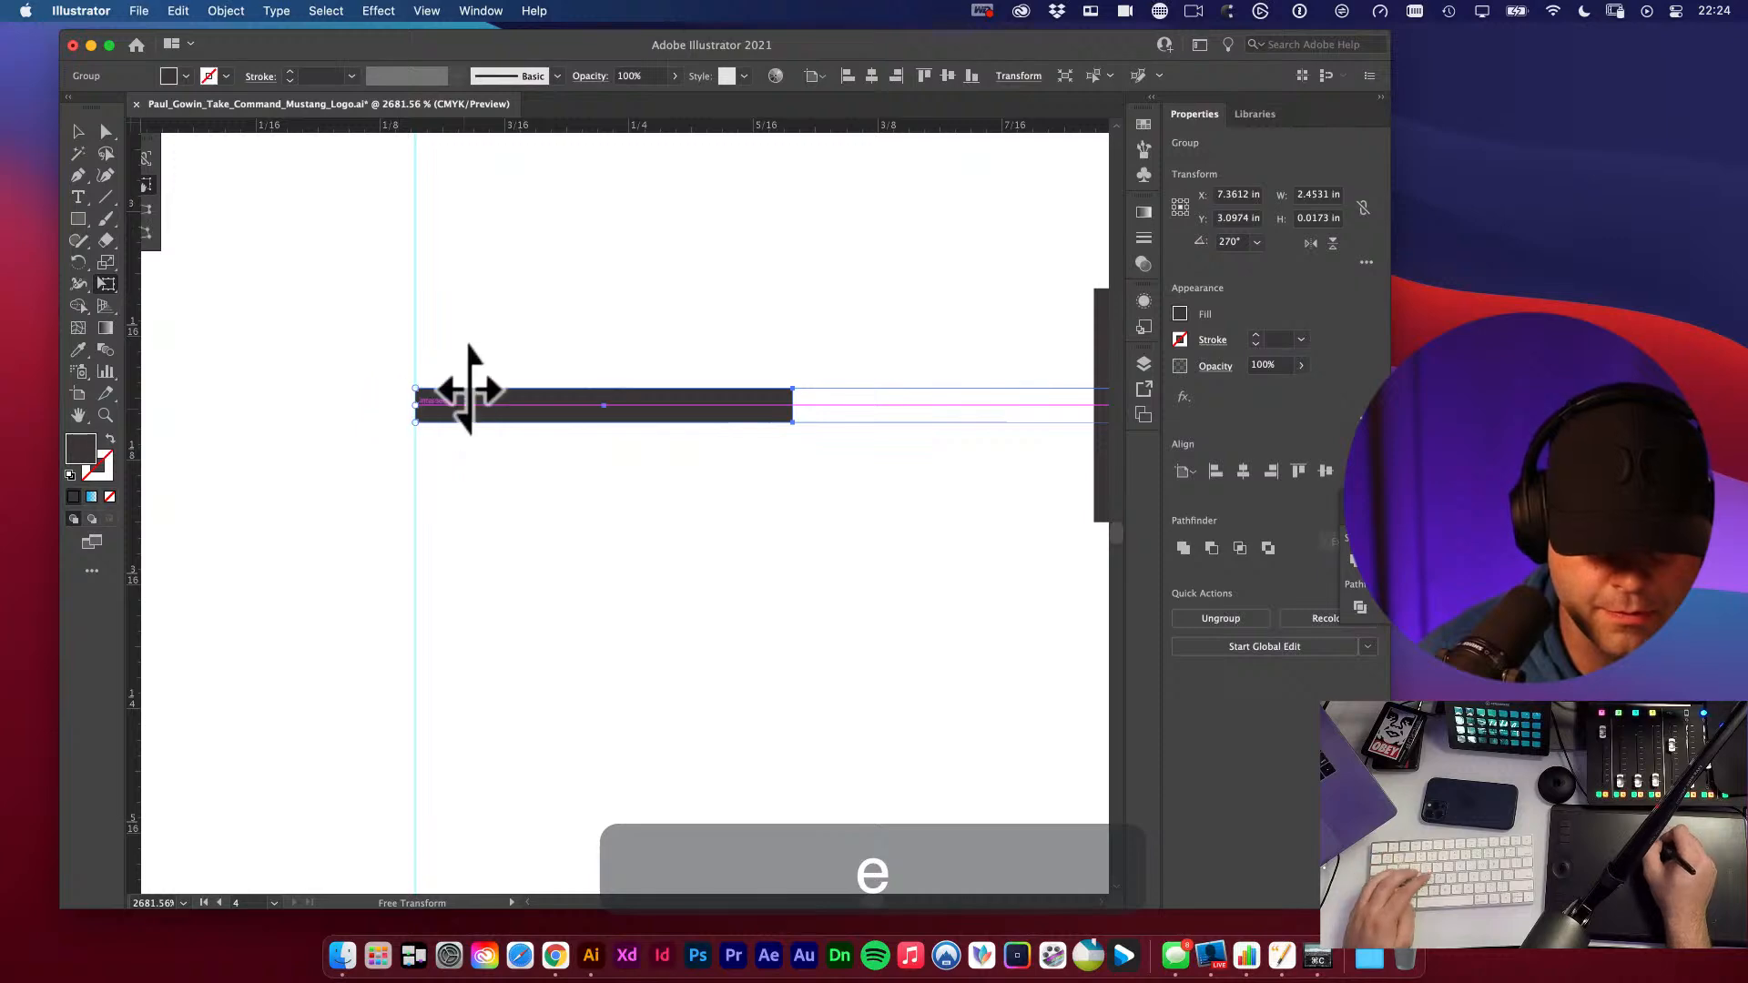
key("v")
left_click(523, 331)
- Hide the guides to view the complete horse logo with the bars beside PROJECT
left_click(794, 394, "alt+super")
left_click_drag(1047, 355, 619, 622)
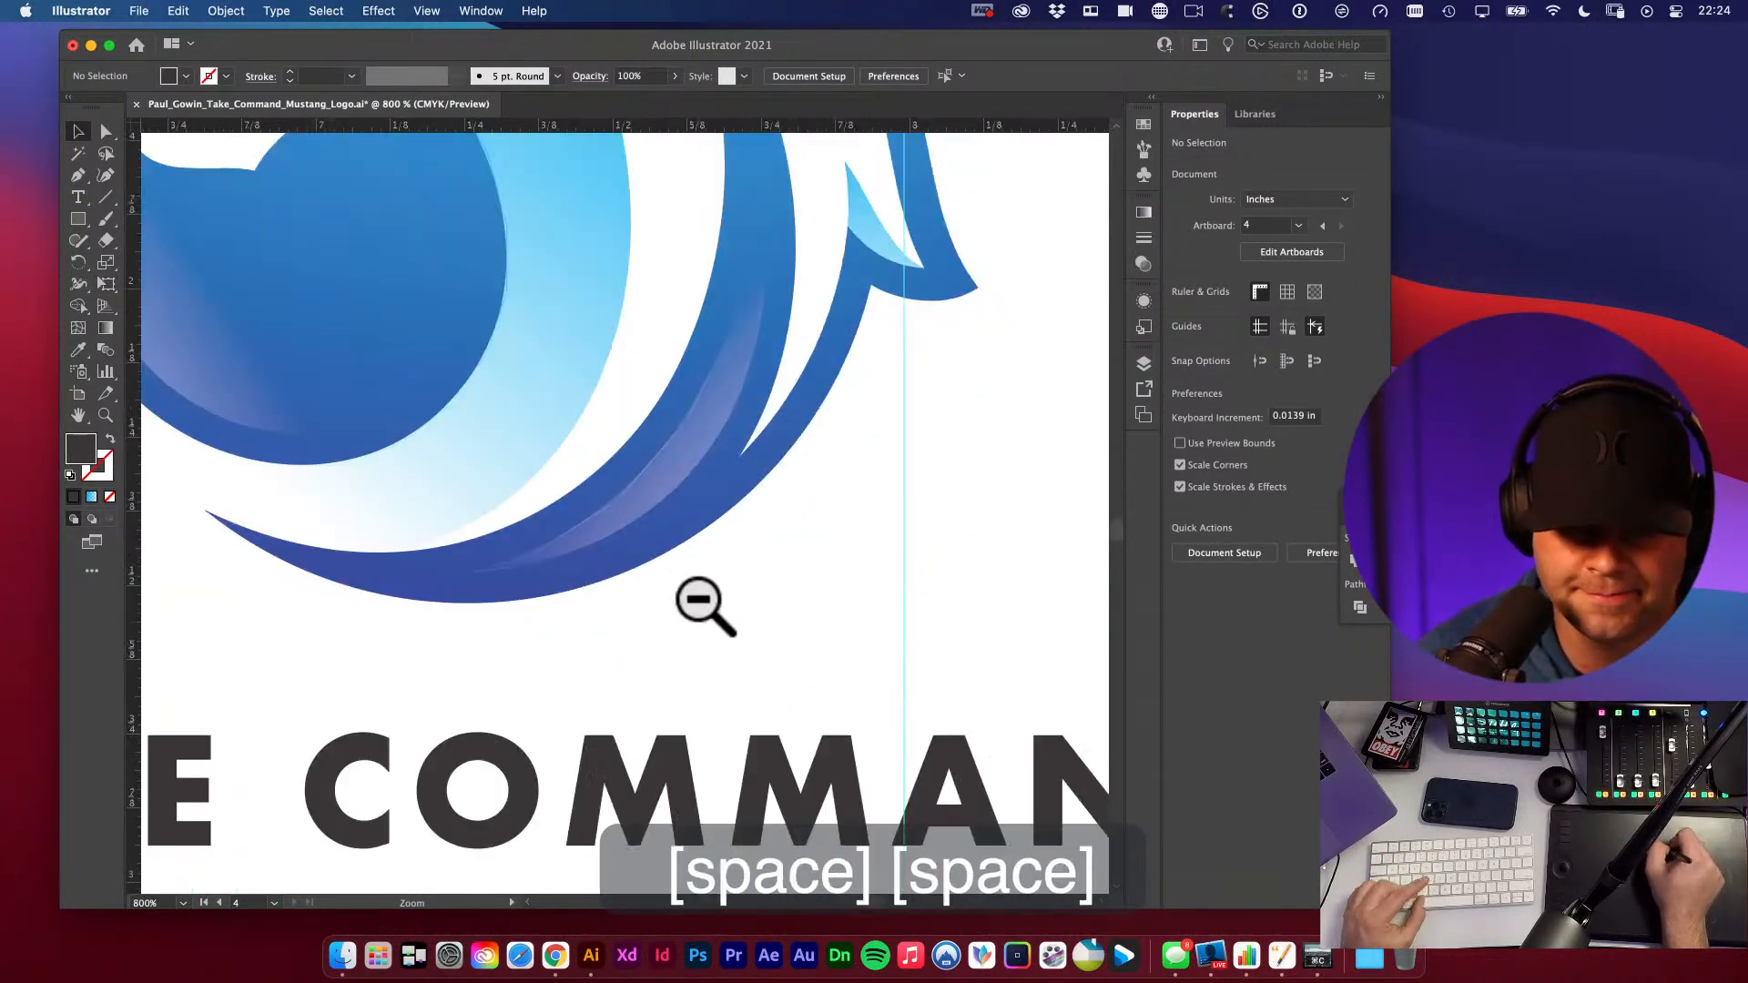
left_click_drag(797, 765, 710, 523)
left_click(712, 523, "alt+super")
left_click(722, 523, "alt+super")
left_click(722, 522, "alt+super")
key("v")
left_click(850, 643)
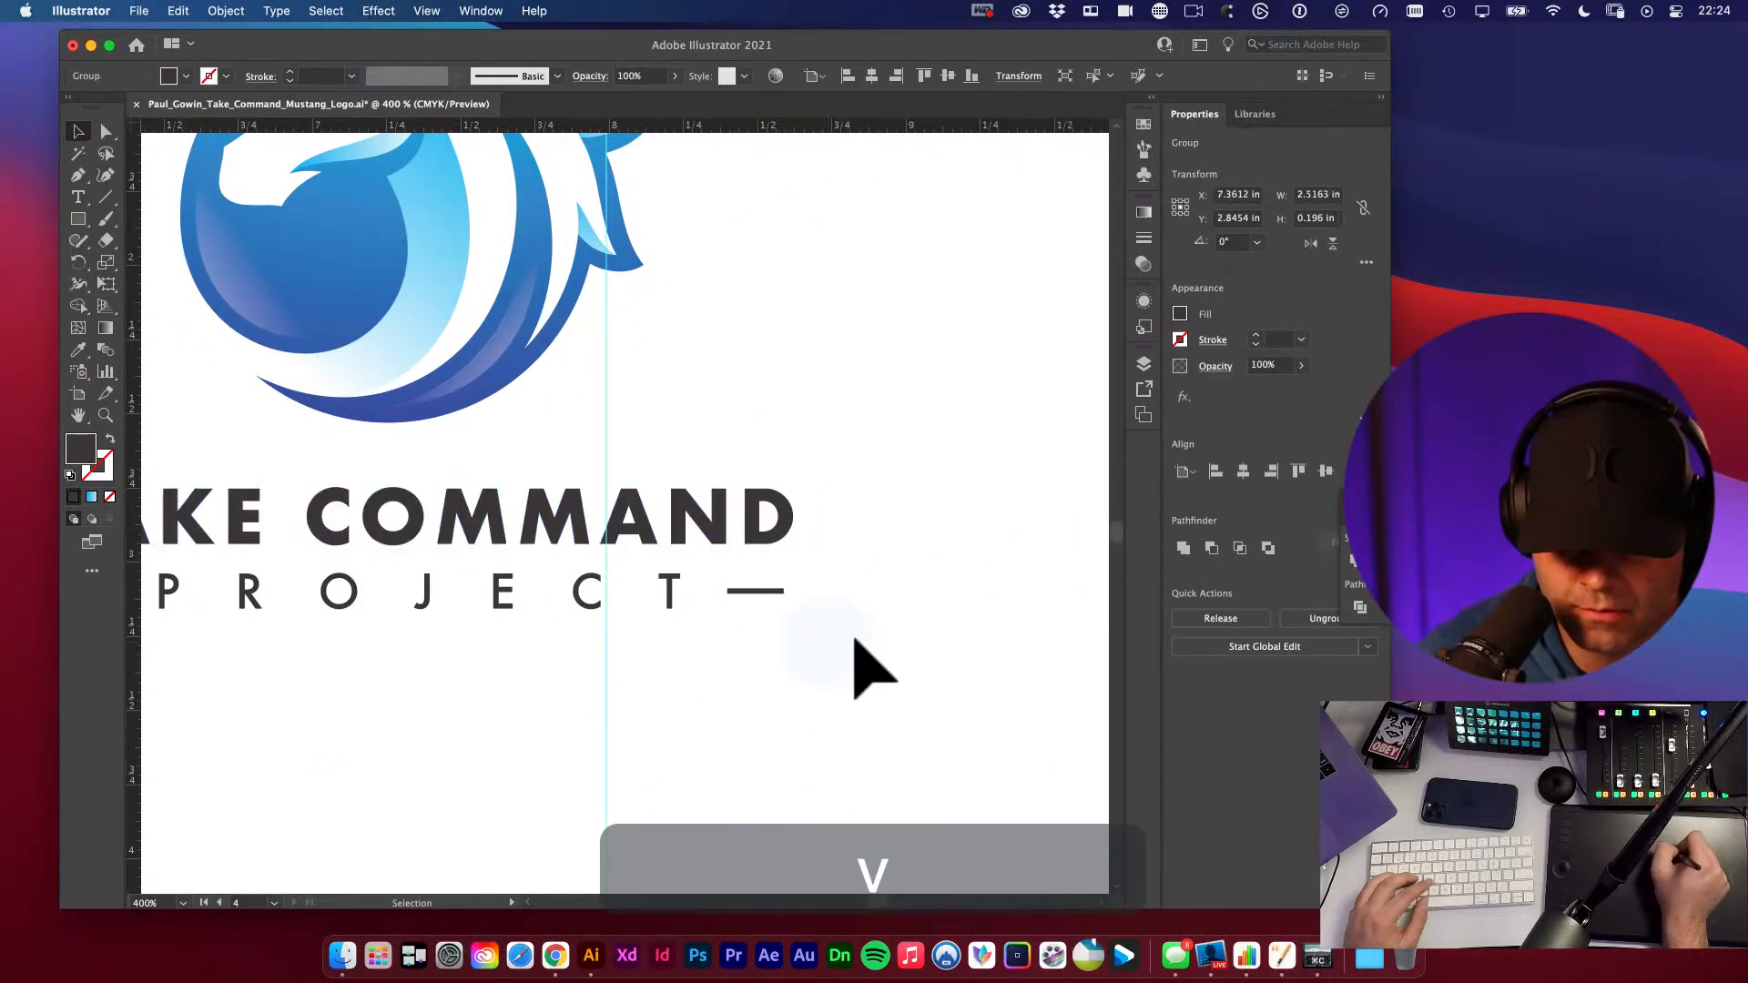
left_click_drag(734, 611, 886, 550)
key("v")
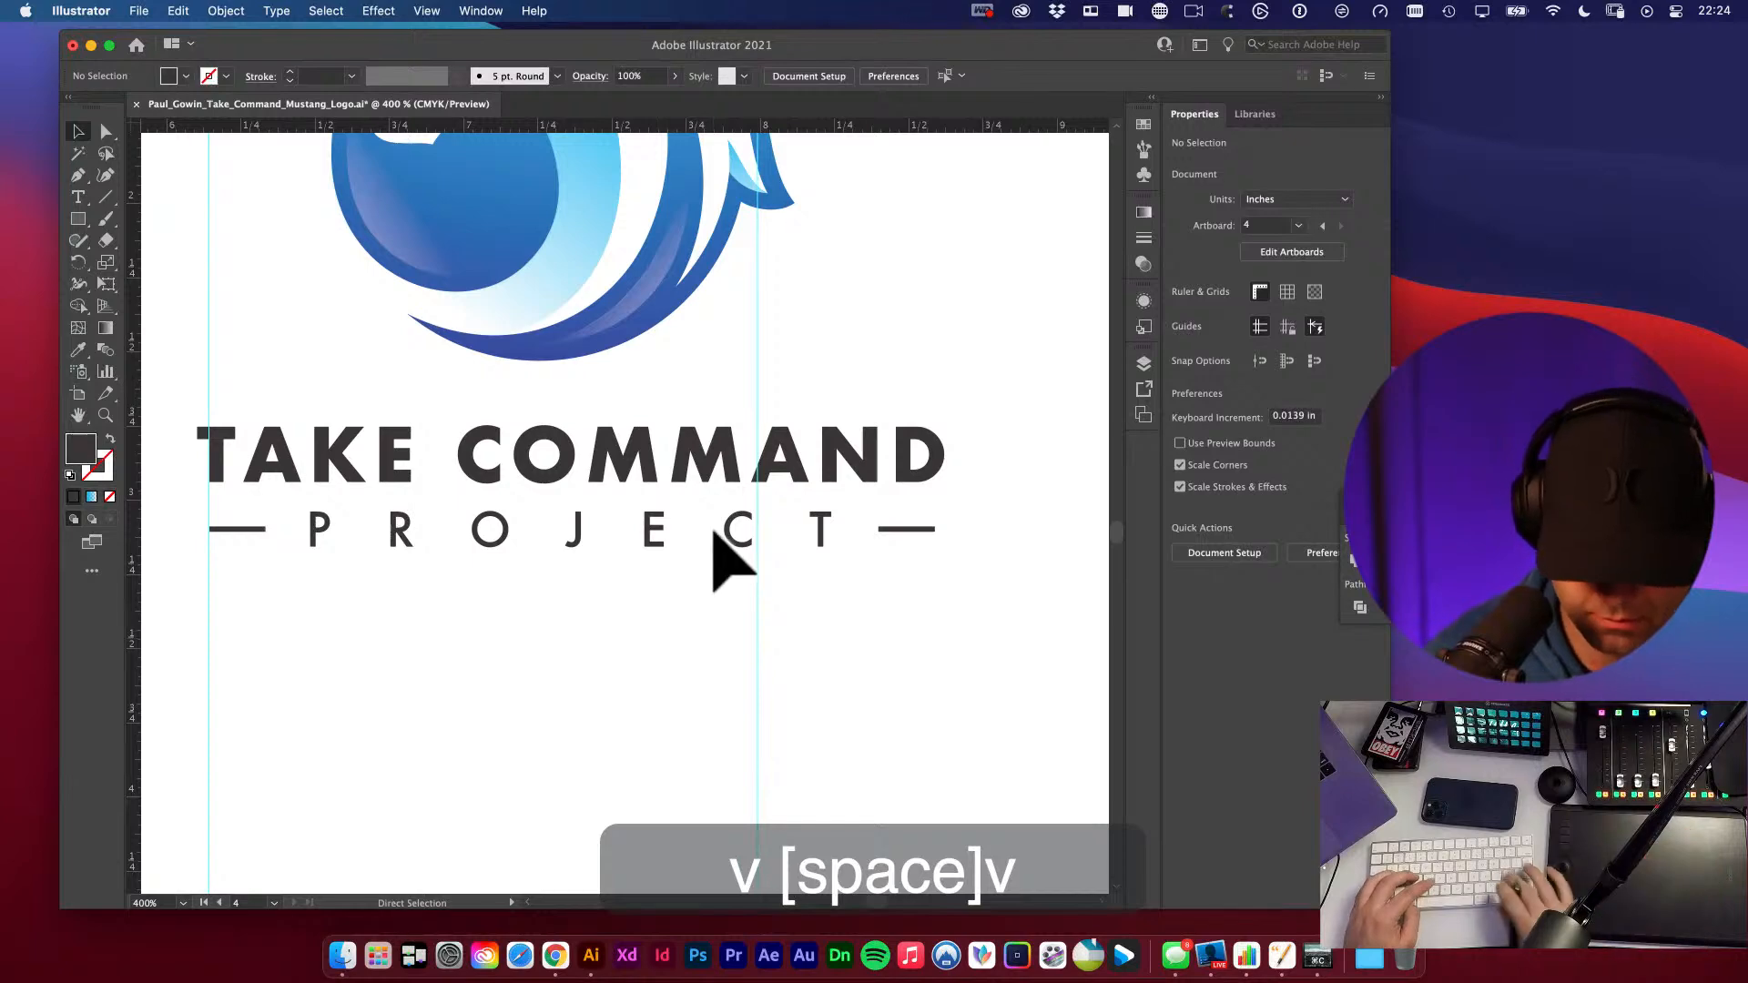
key("v")
left_click(726, 569, "alt+super")
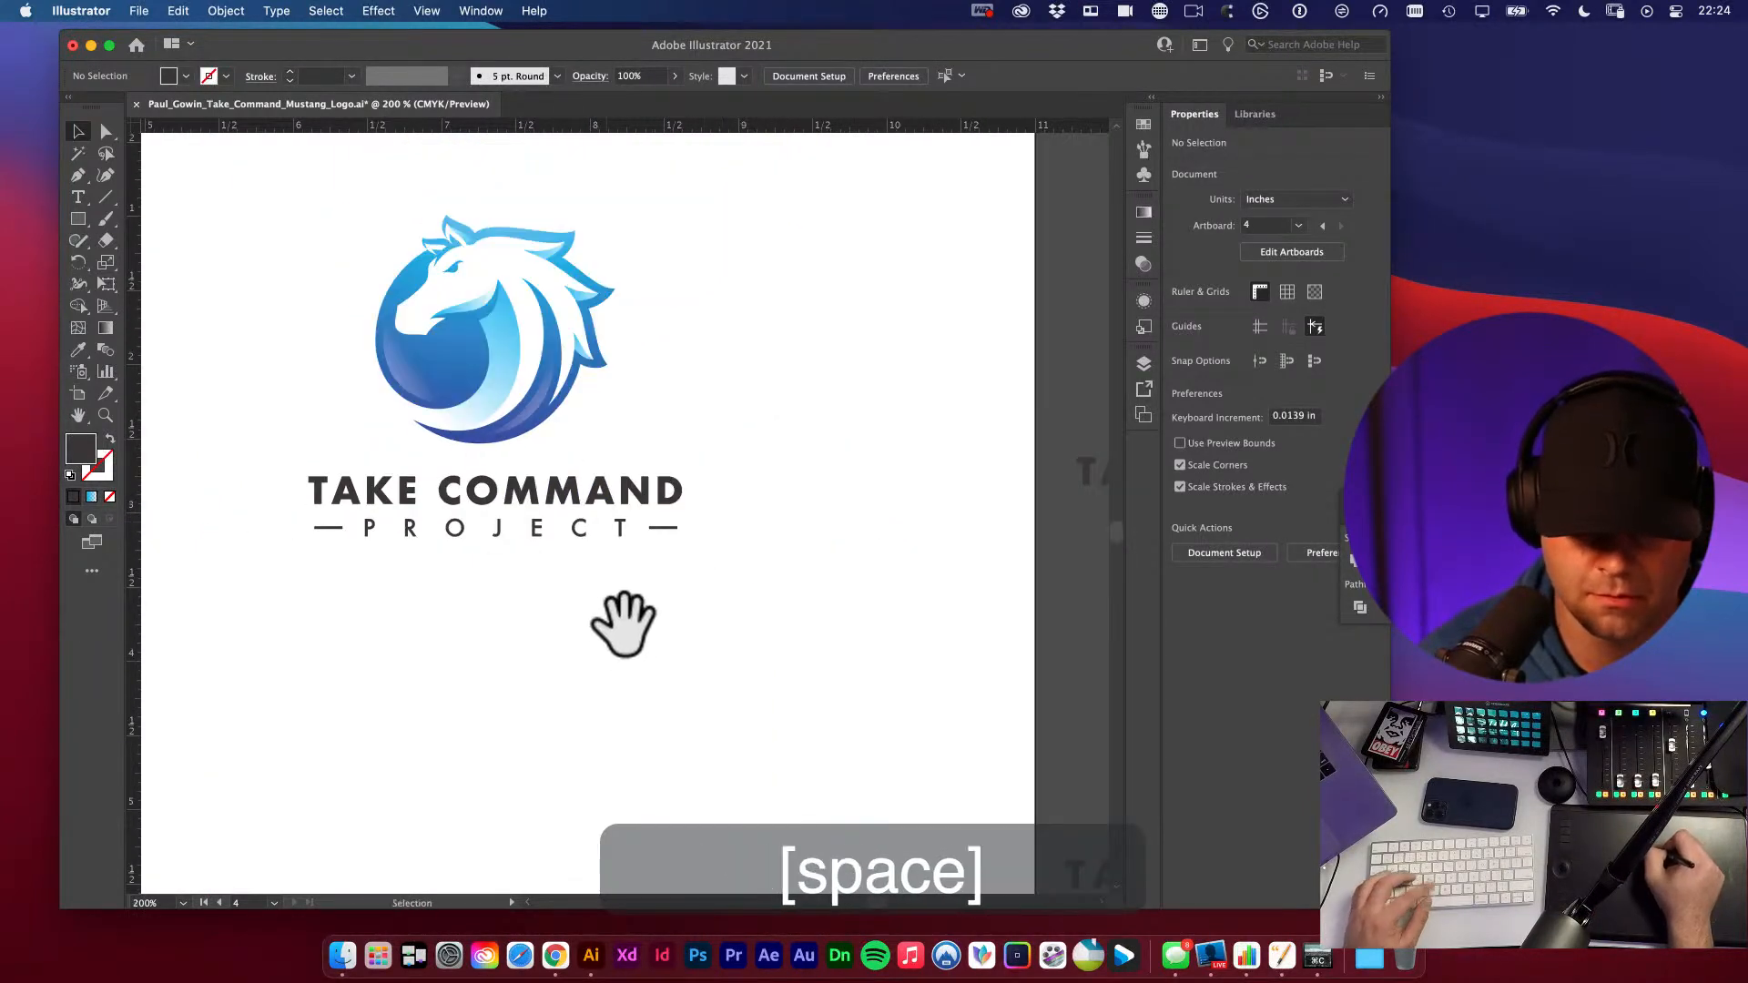
key("v")
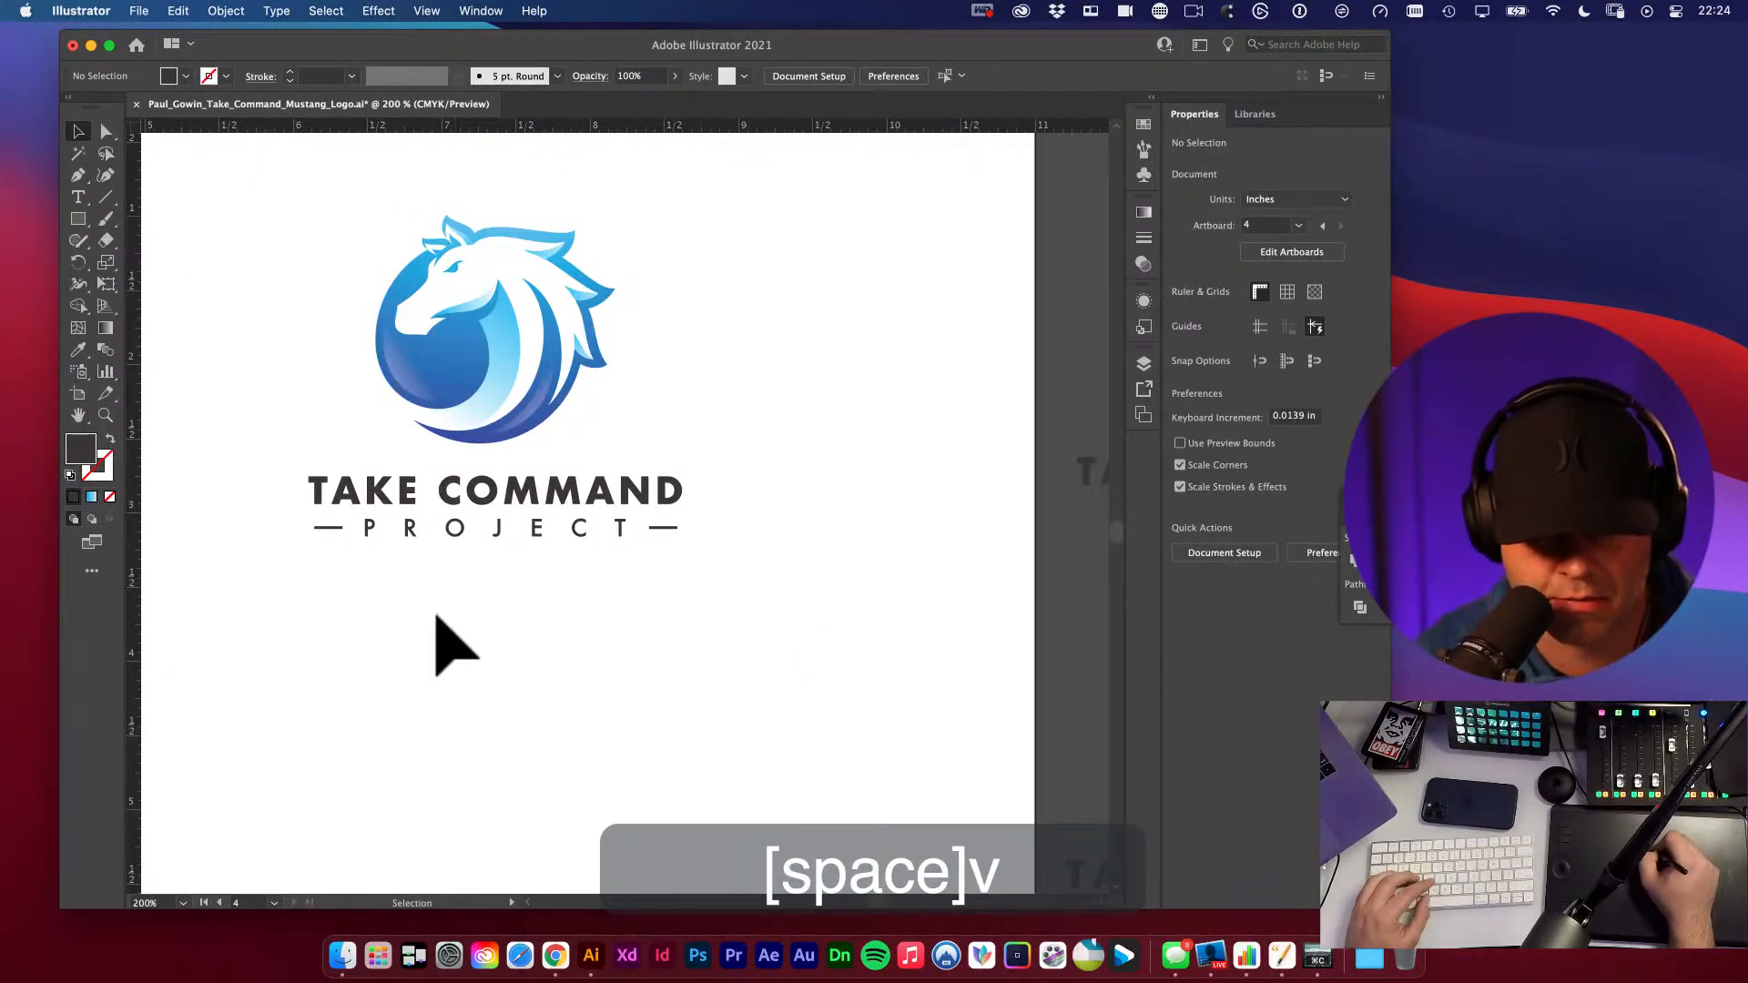
- Align the grouped bars to the horizontal center of the TAKE COMMAND lettering
left_click_drag(437, 616, 543, 591)
left_click(734, 478)
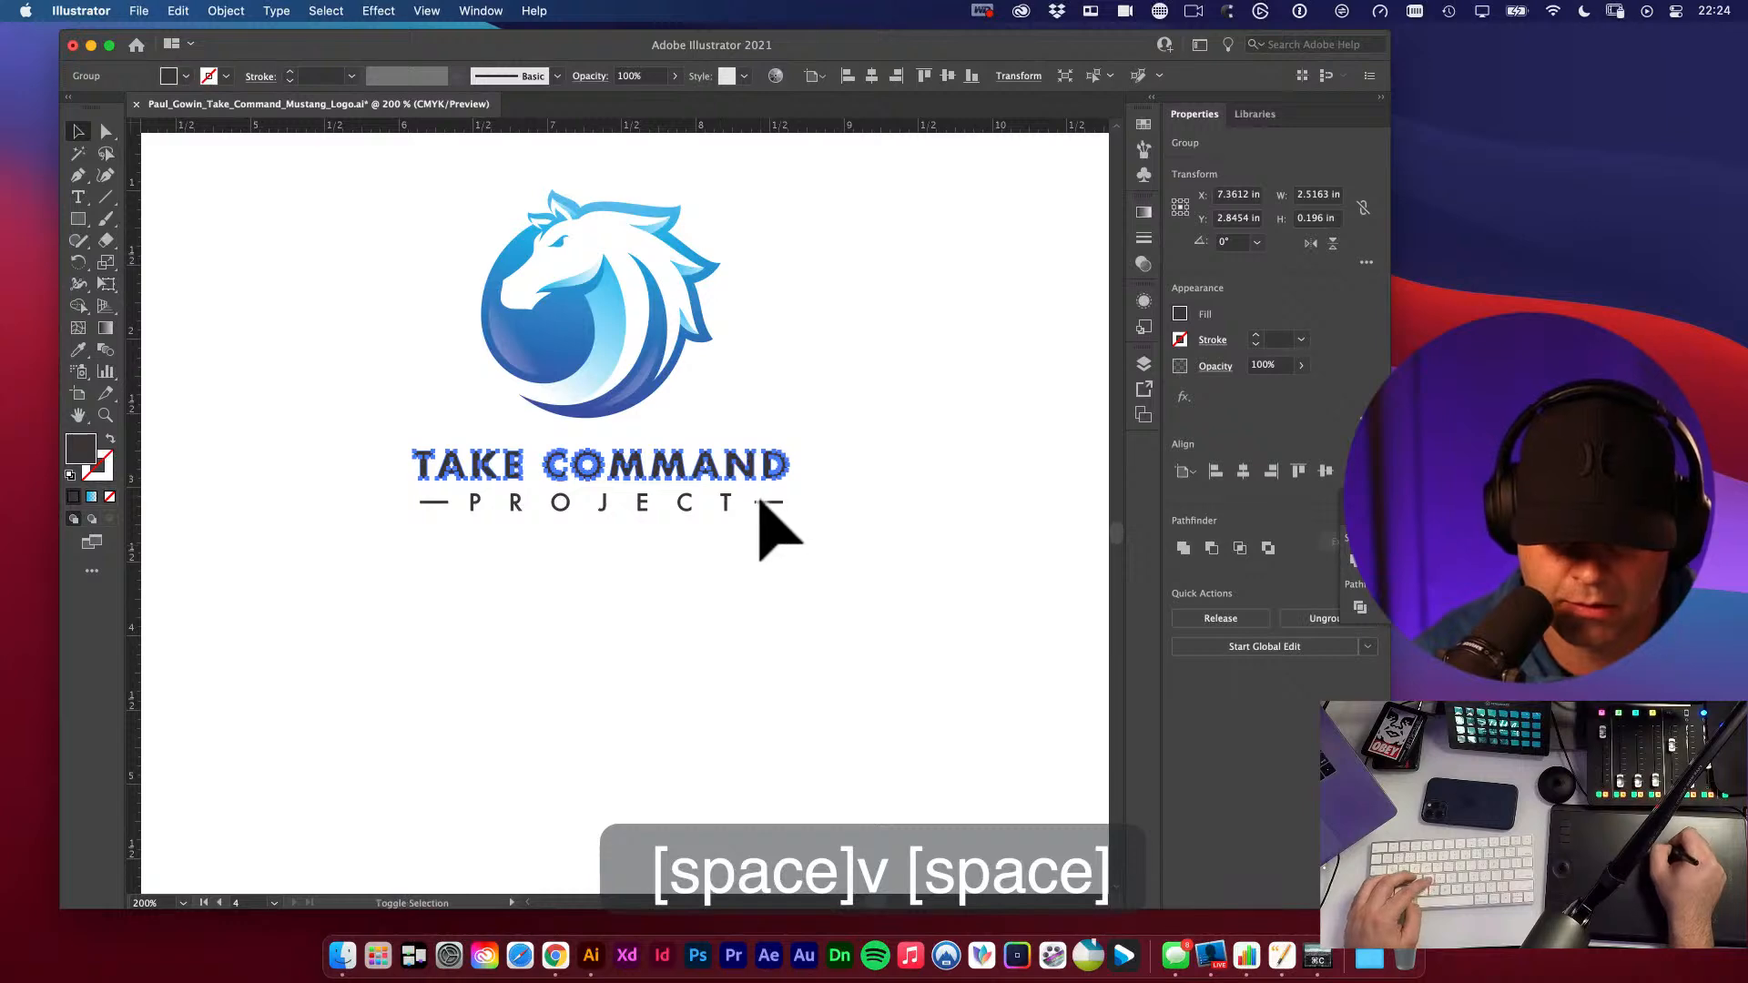
left_click(764, 468, "shift")
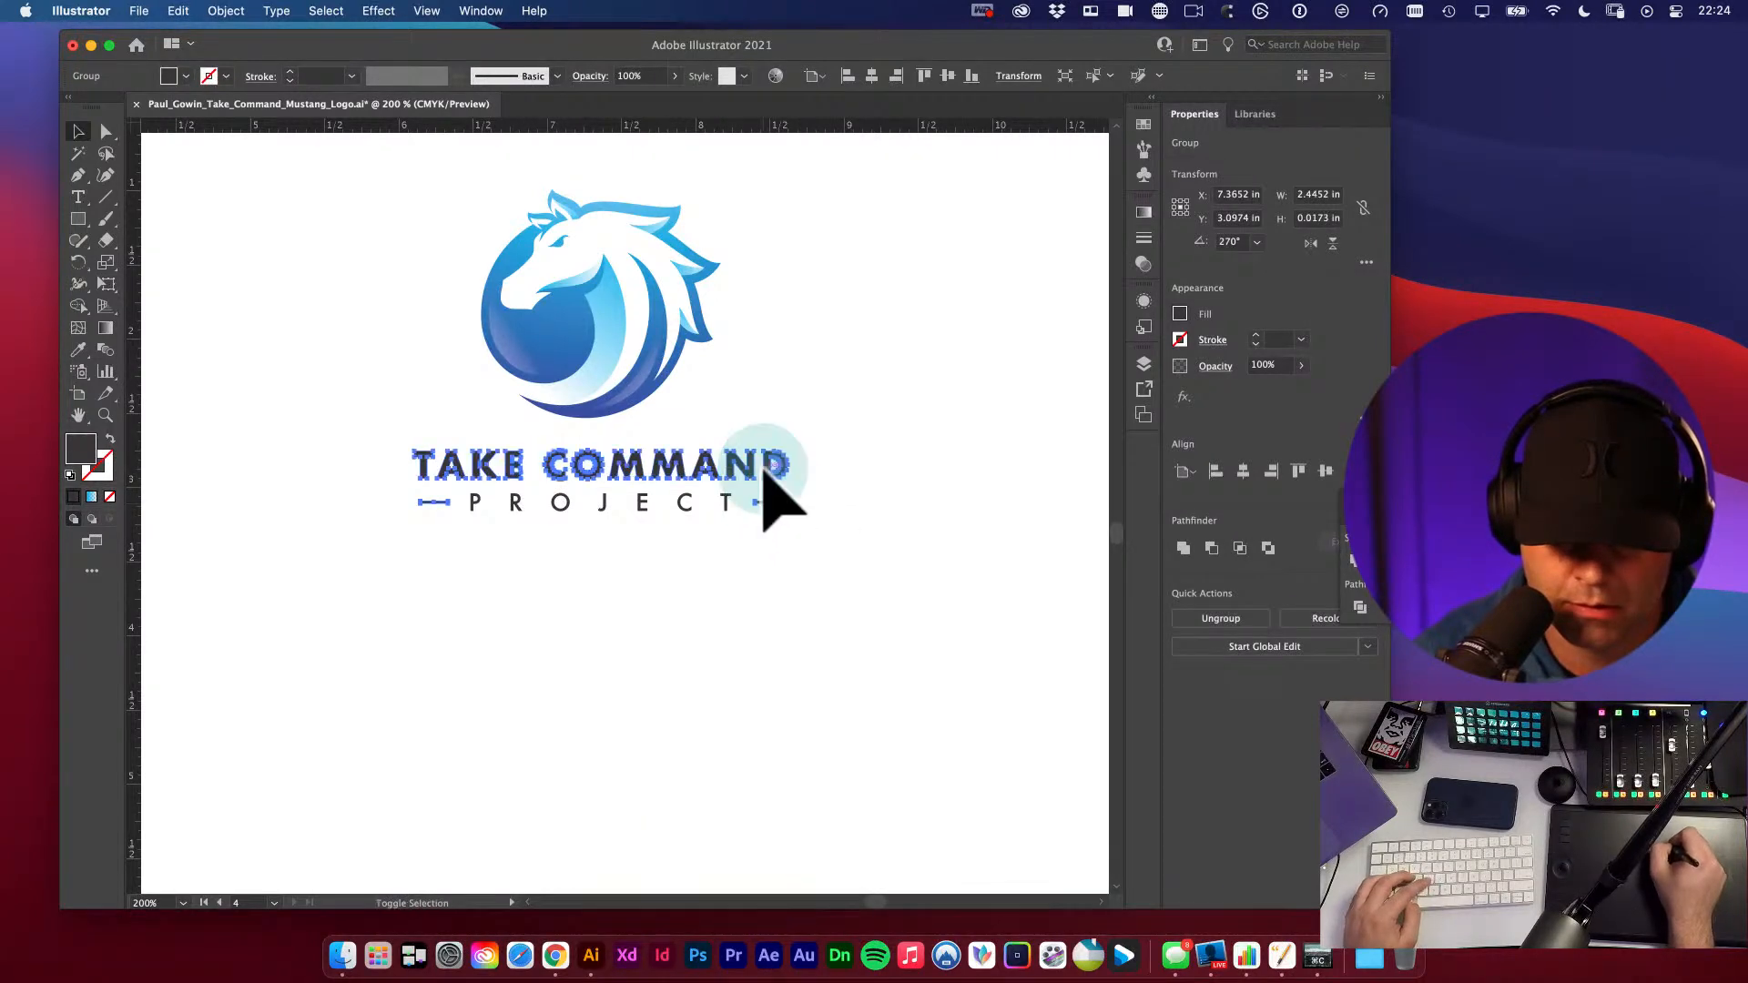
key("v")
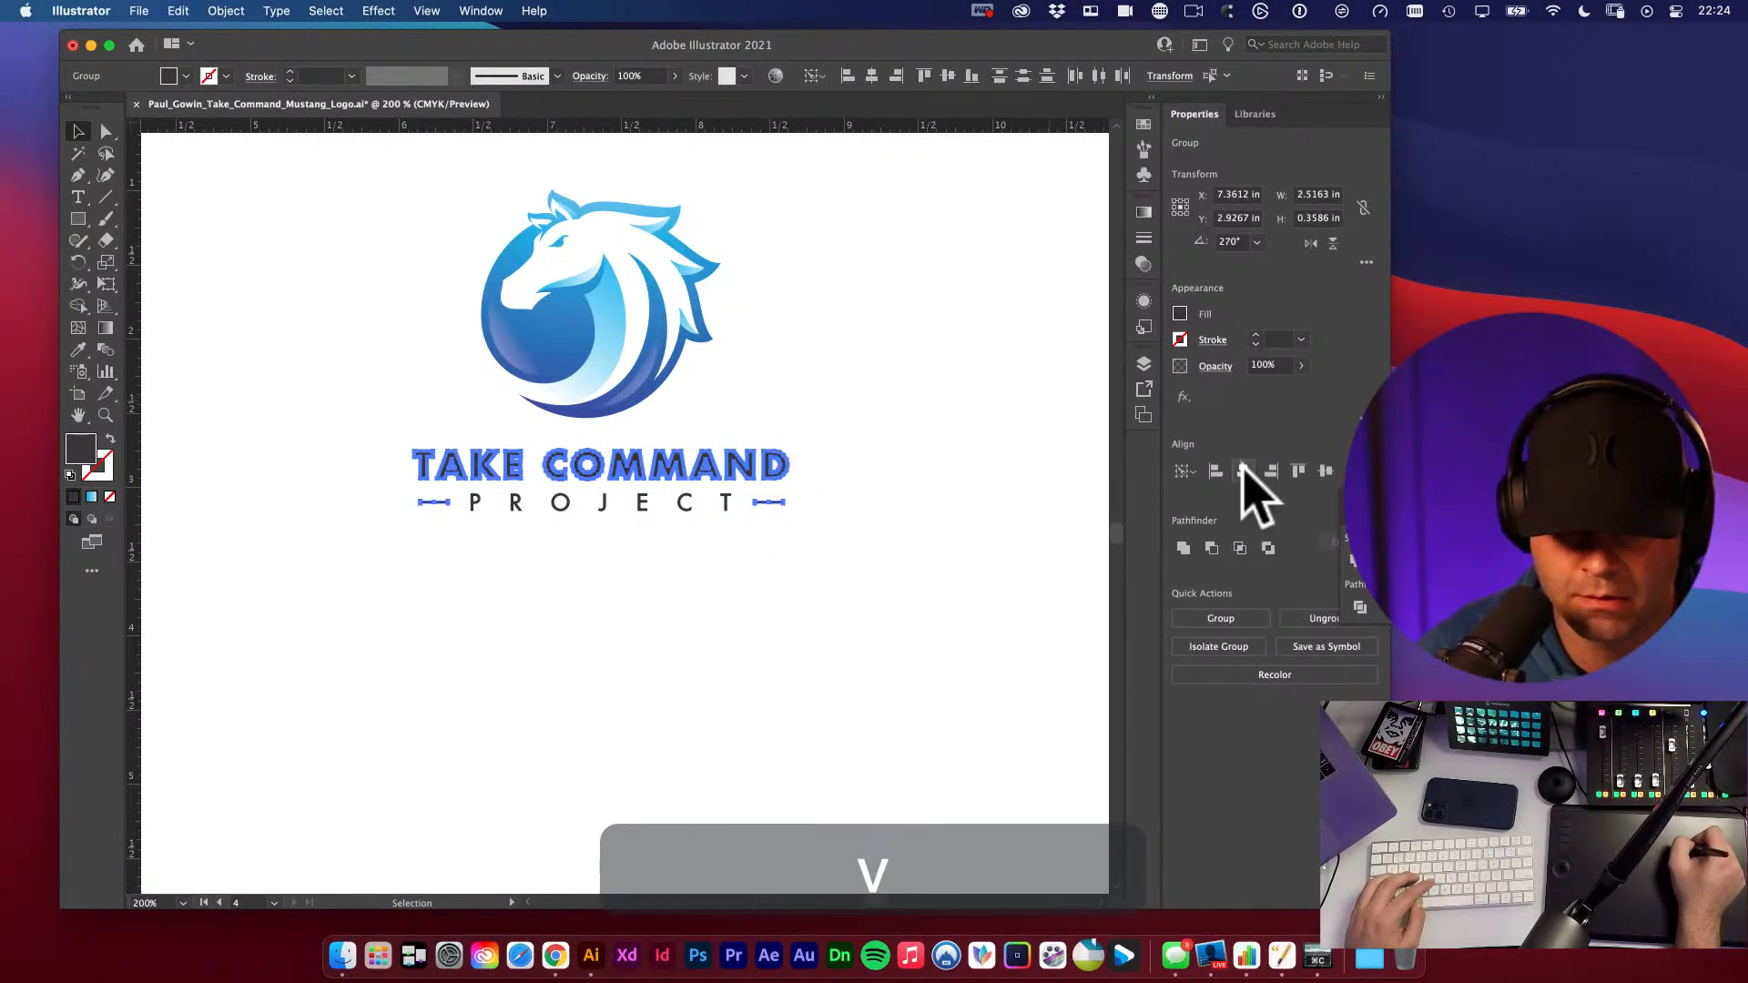
left_click(887, 546)
key("space")
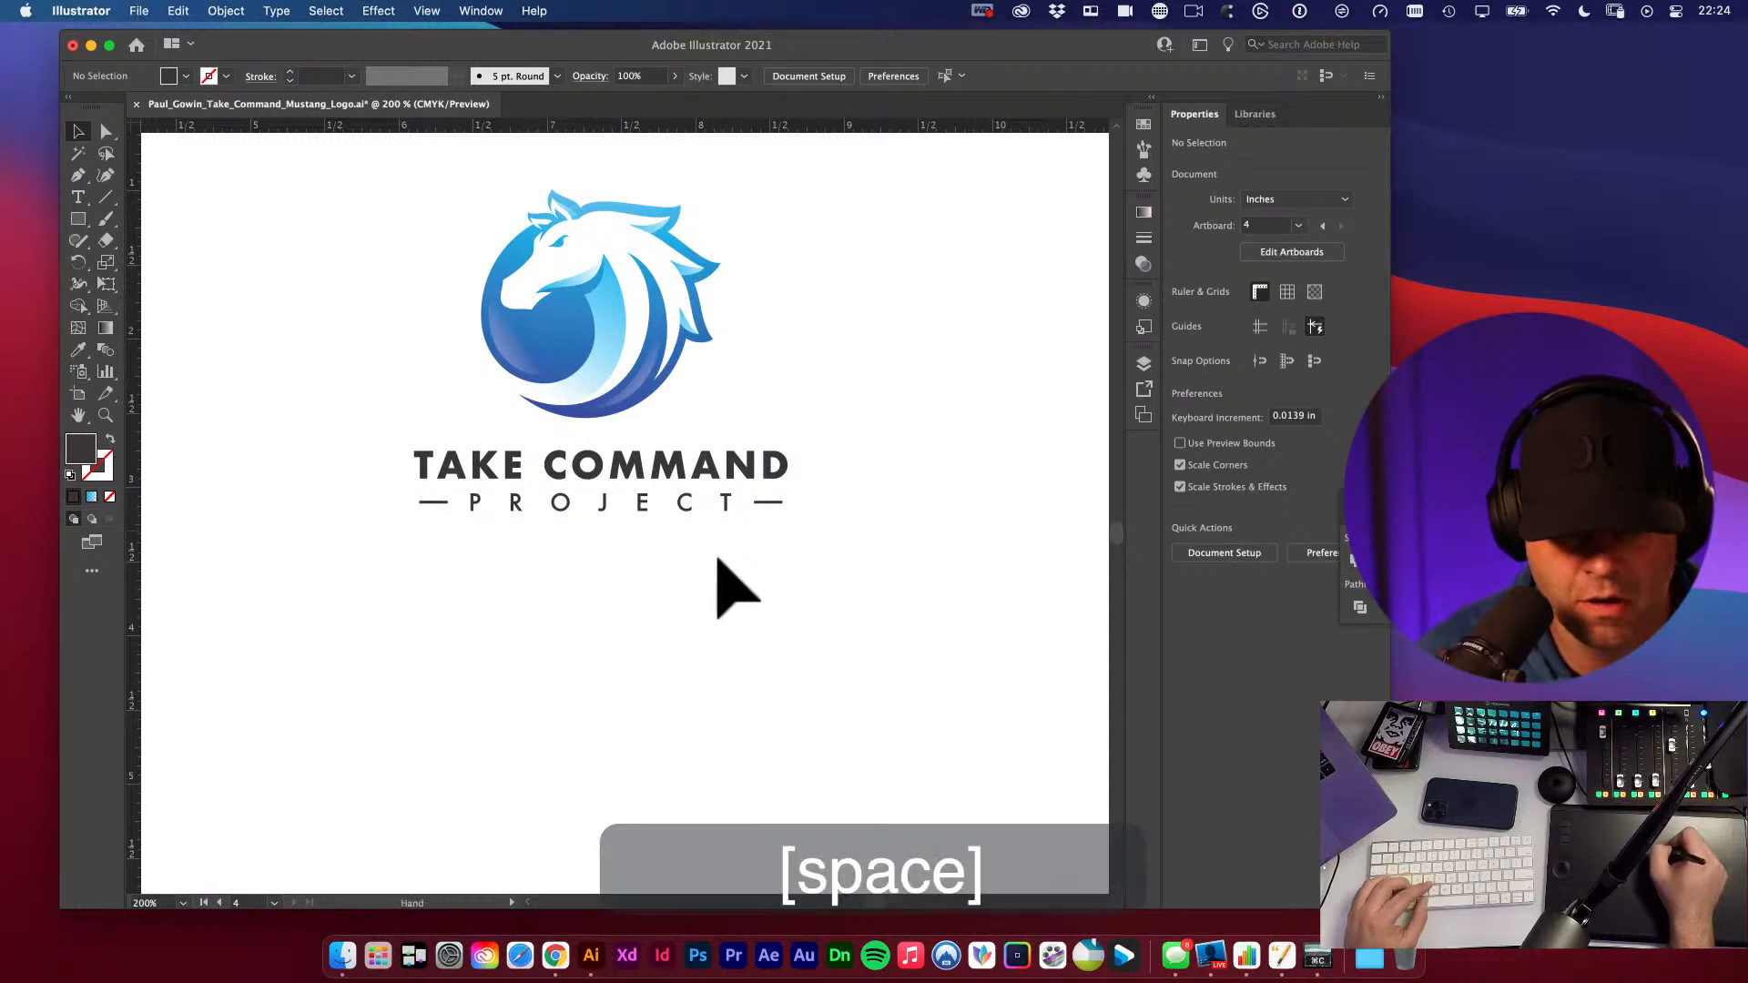
- Align PROJECT to the horizontal center of the TAKE COMMAND lettering
left_click(684, 510)
left_click(704, 468, "shift")
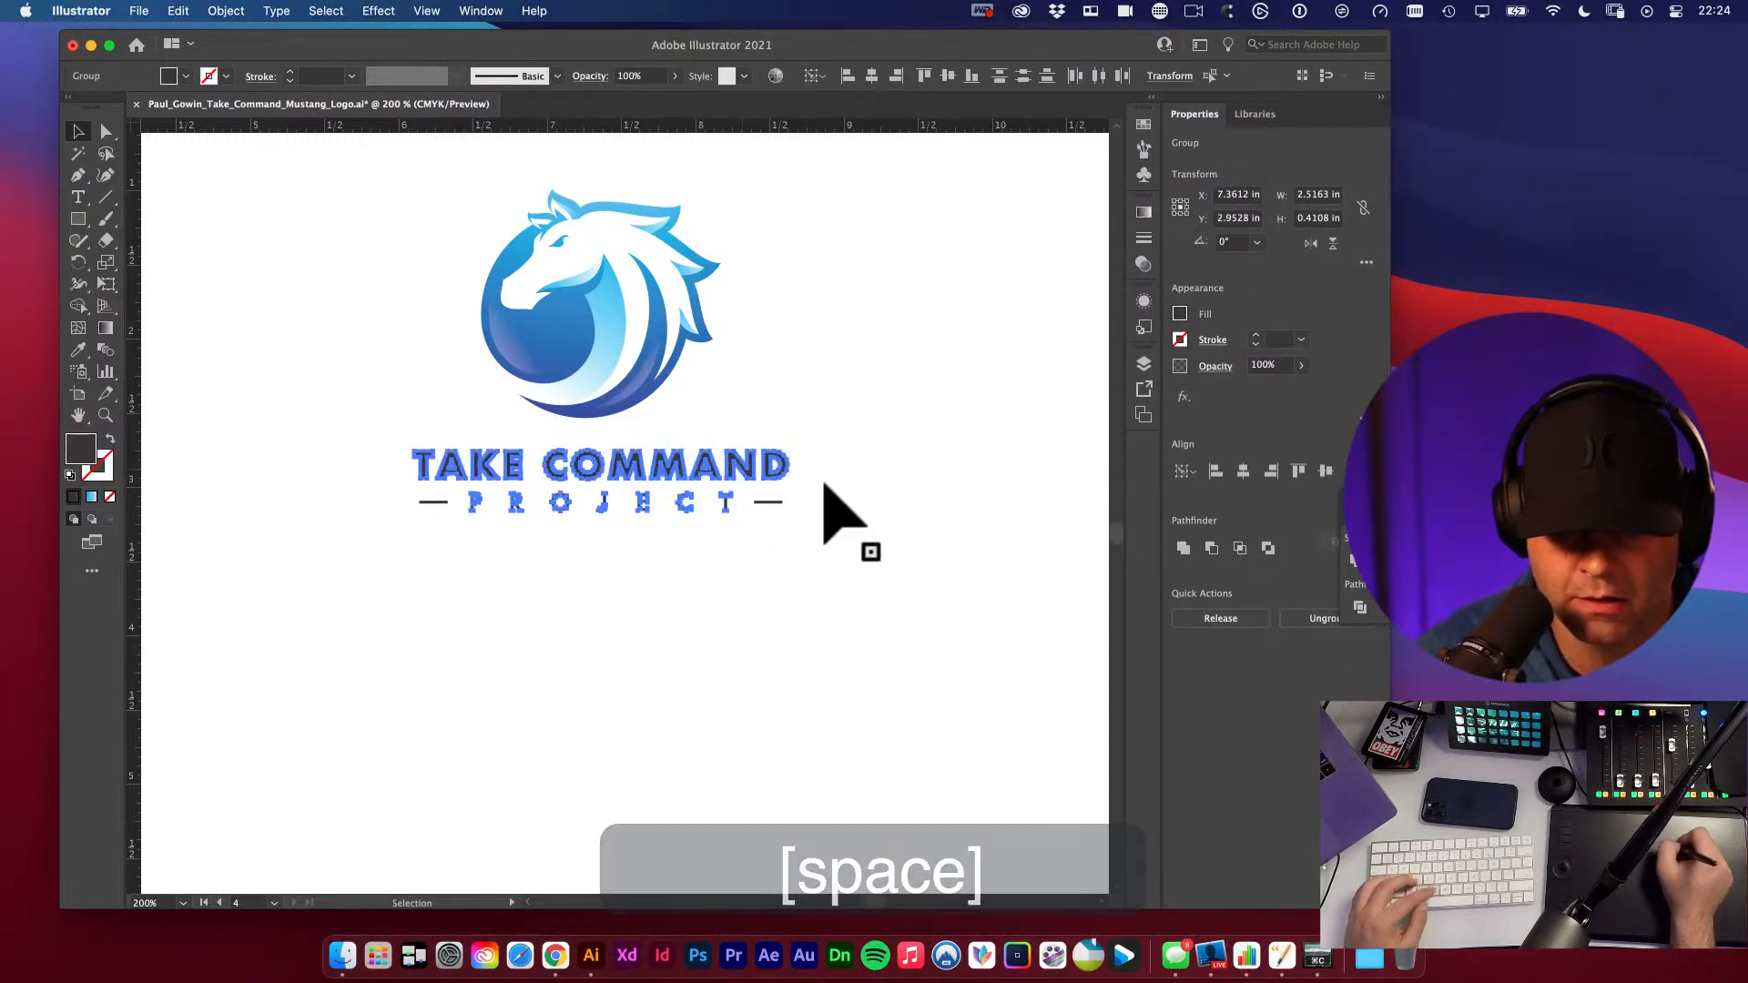
key("v")
left_click(860, 491)
key("space")
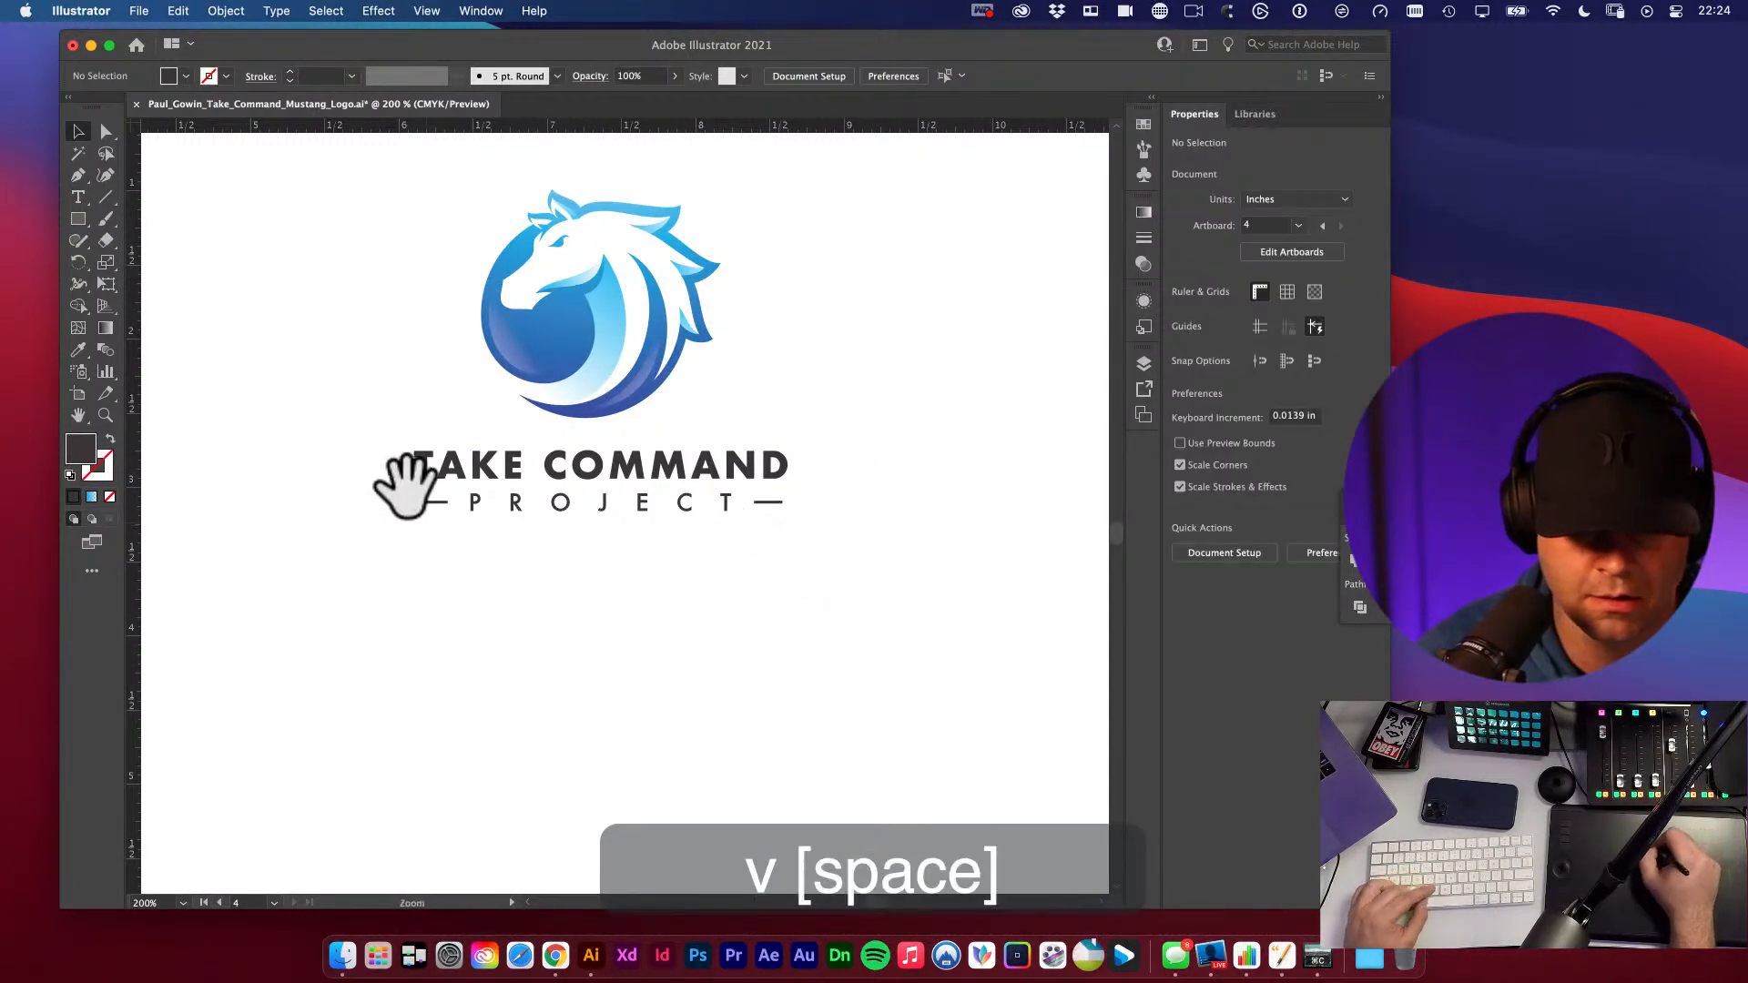
- Group the TAKE COMMAND lettering, PROJECT and the two bars into one object
key("super+space")
left_click_drag(401, 484, 519, 558)
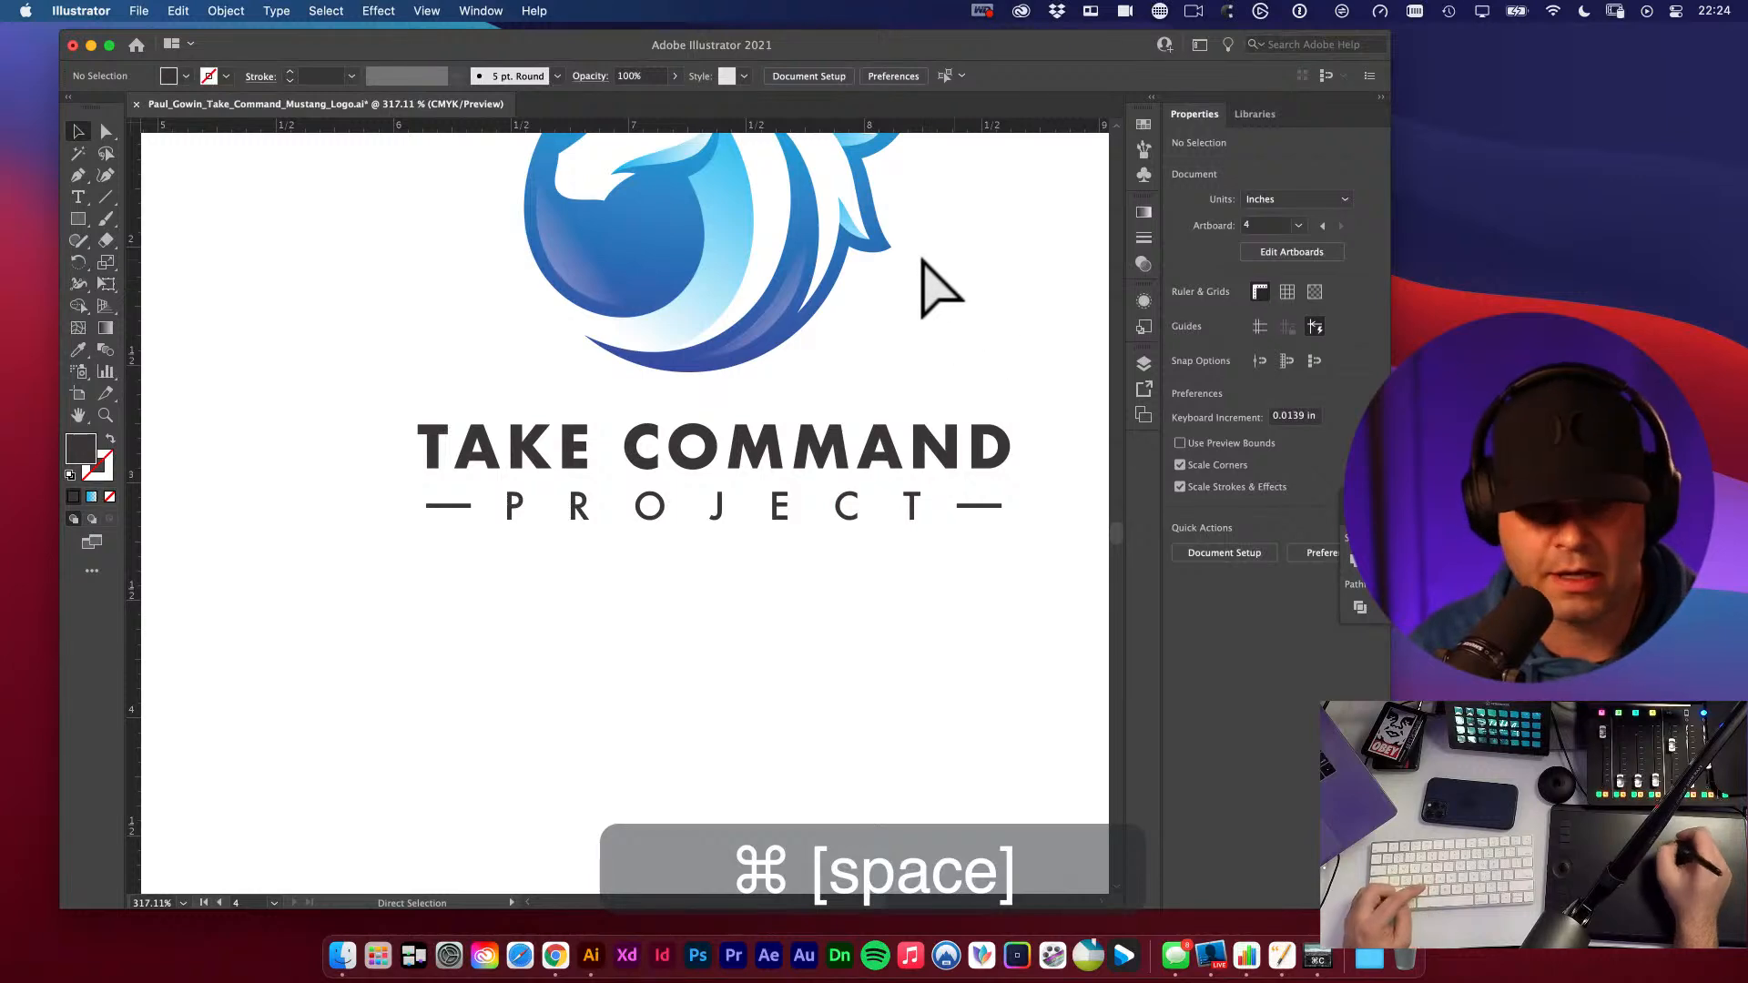
key("space")
left_click_drag(931, 505, 876, 482)
left_click_drag(303, 378, 1028, 523)
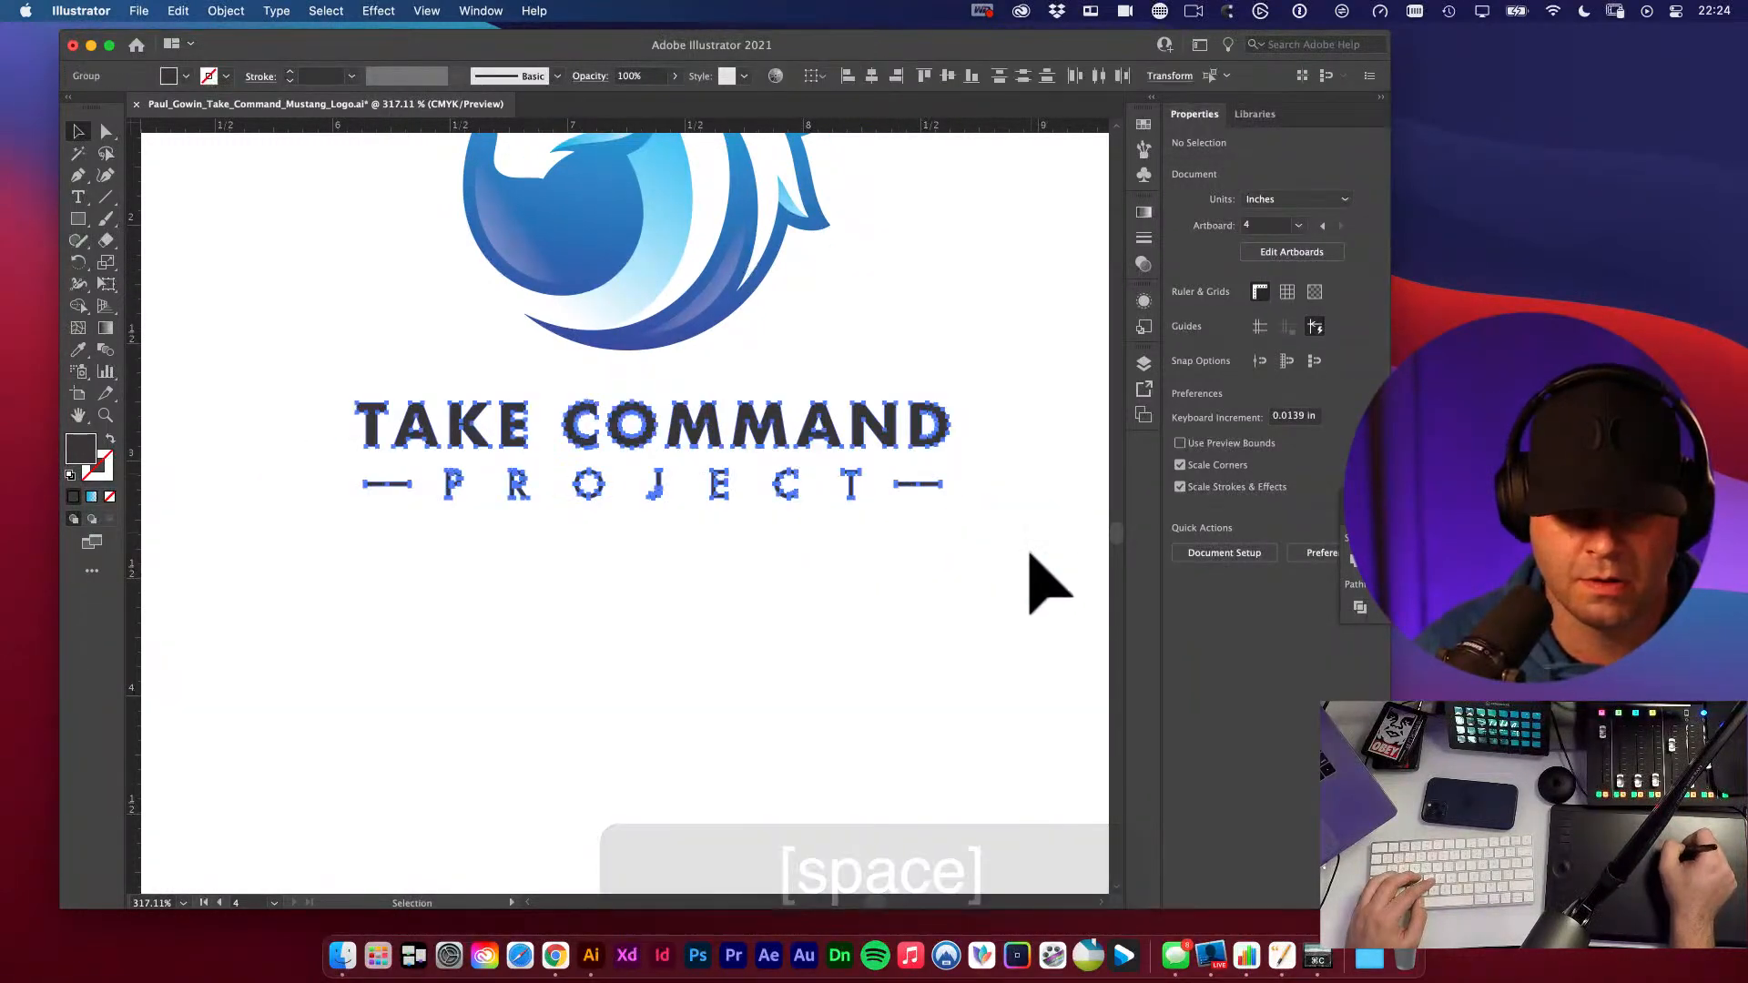
left_click(703, 528, "alt+super")
left_click(703, 528, "alt+super")
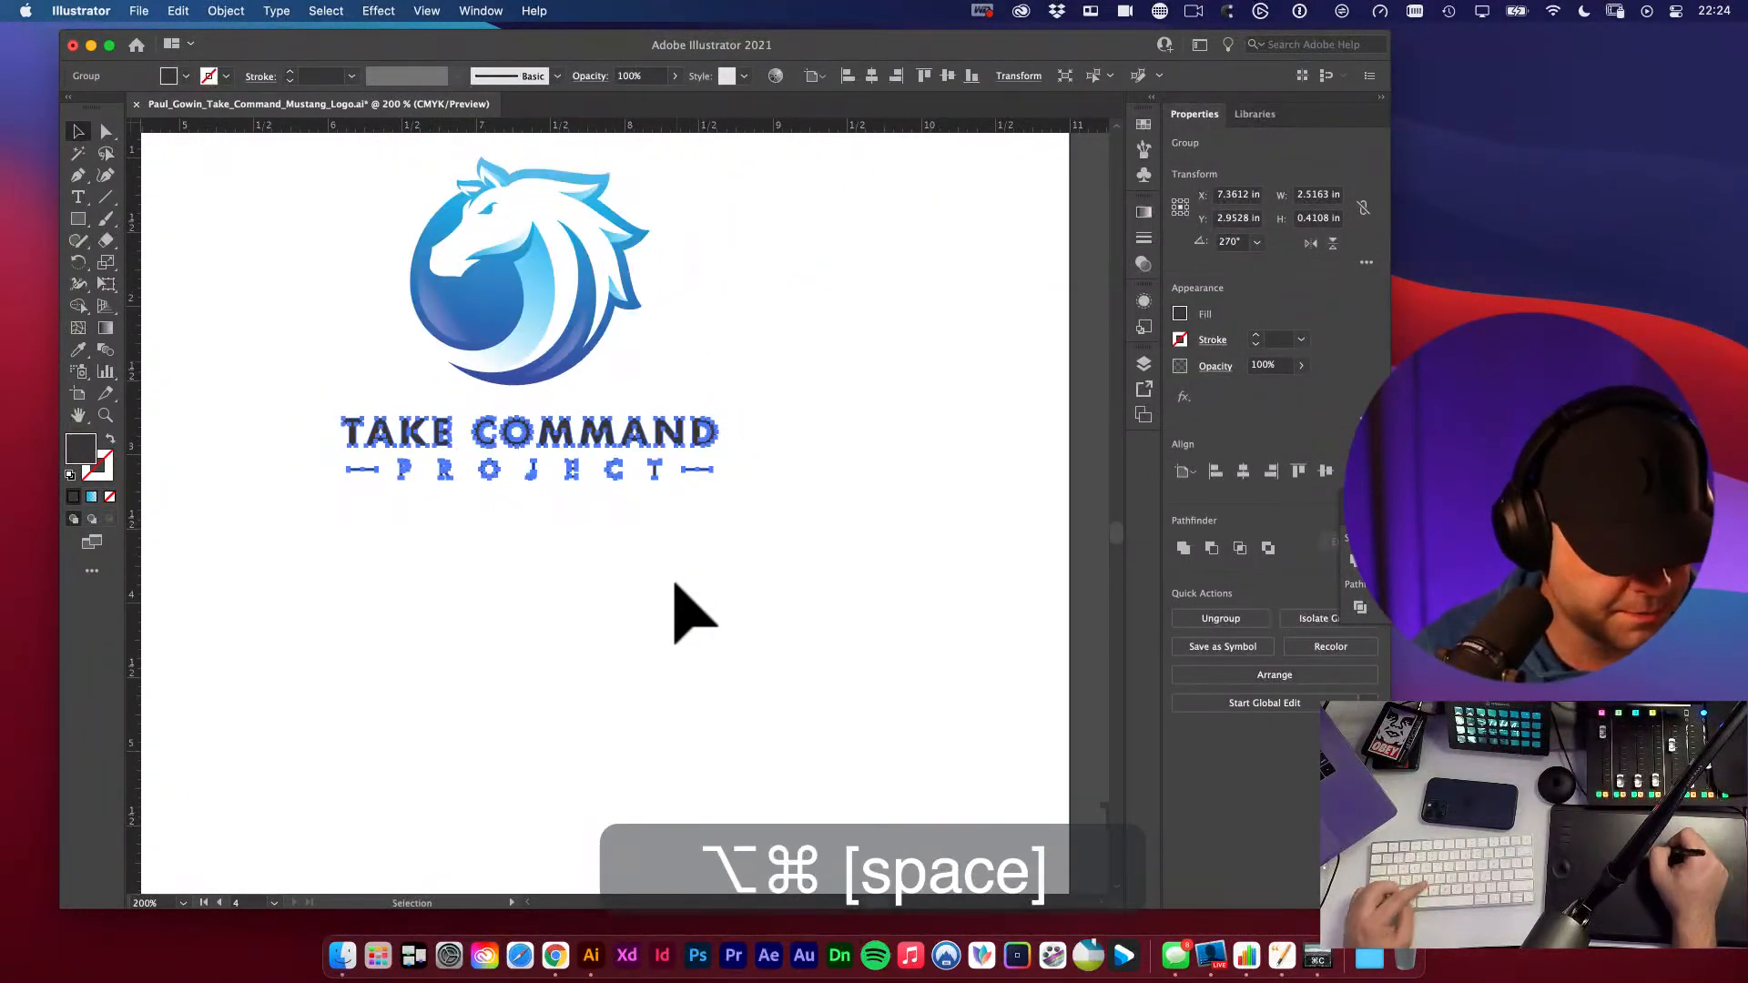
left_click(587, 637)
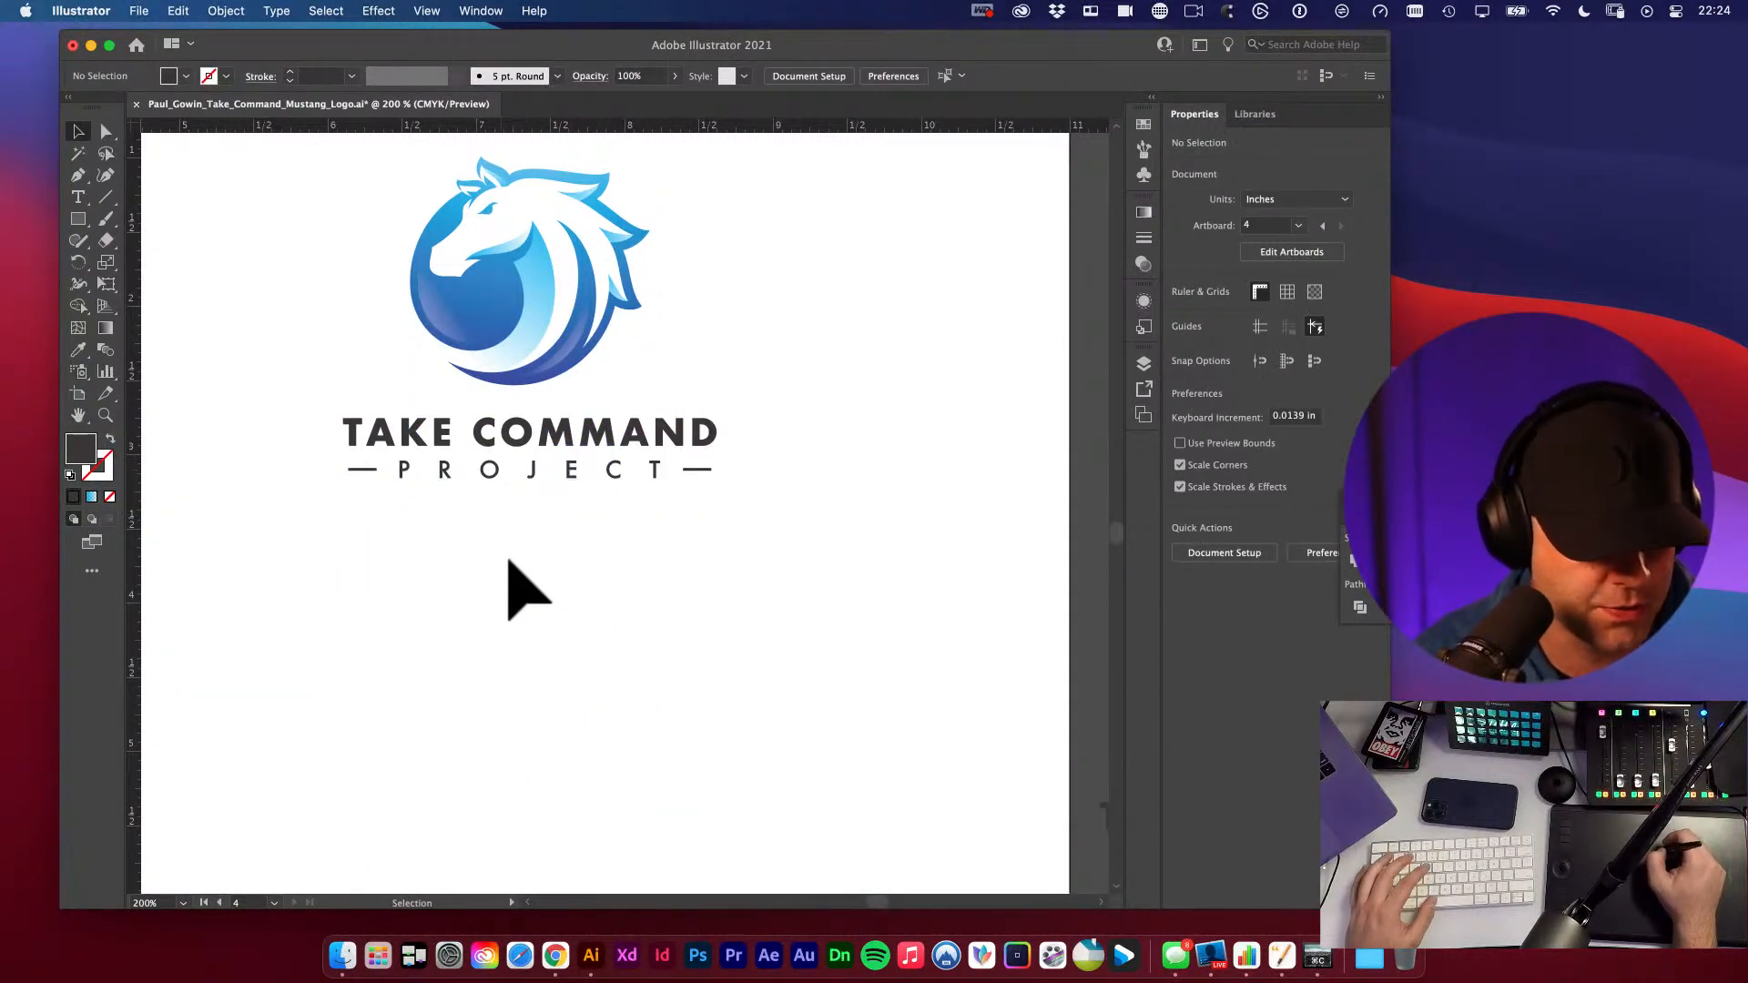
- Compare the two logo versions on artboard 4, one with bars beside PROJECT and one without
left_click_drag(570, 555, 703, 682)
left_click_drag(576, 375, 586, 371)
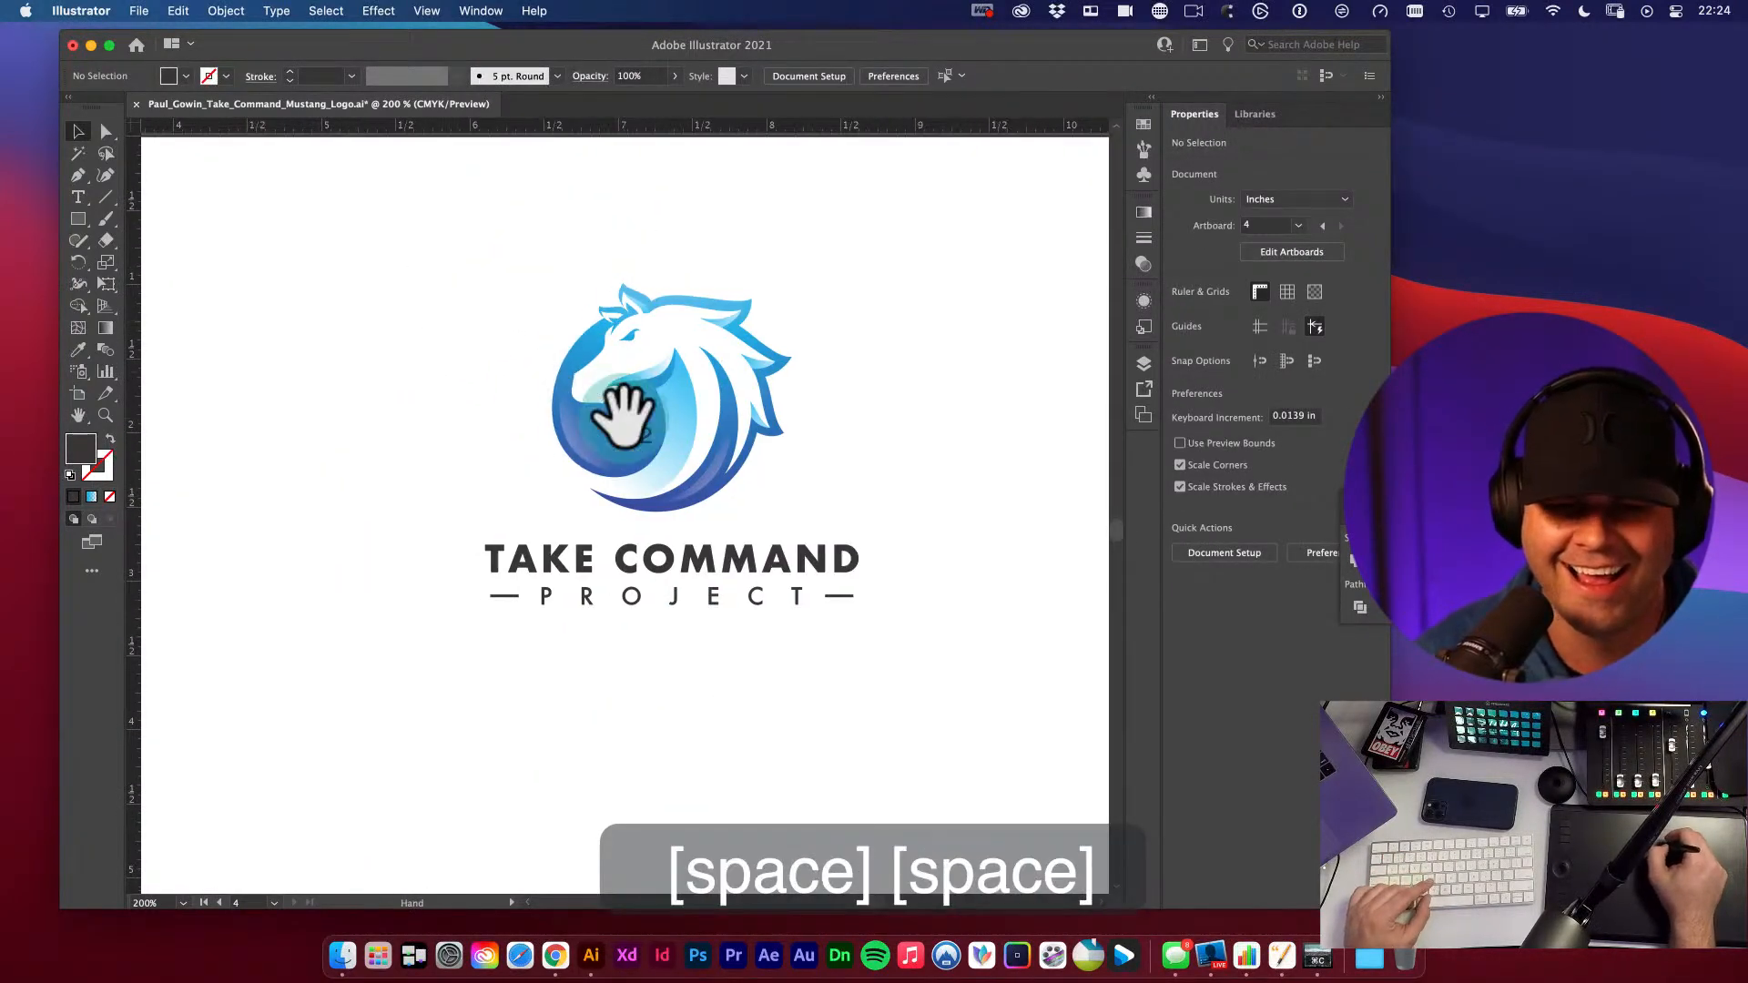
left_click(688, 488, "alt+super")
left_click(696, 492, "alt+super")
left_click_drag(761, 485, 958, 438)
key("v")
left_click_drag(625, 364, 929, 587)
left_click_drag(304, 397, 541, 568)
left_click(550, 572)
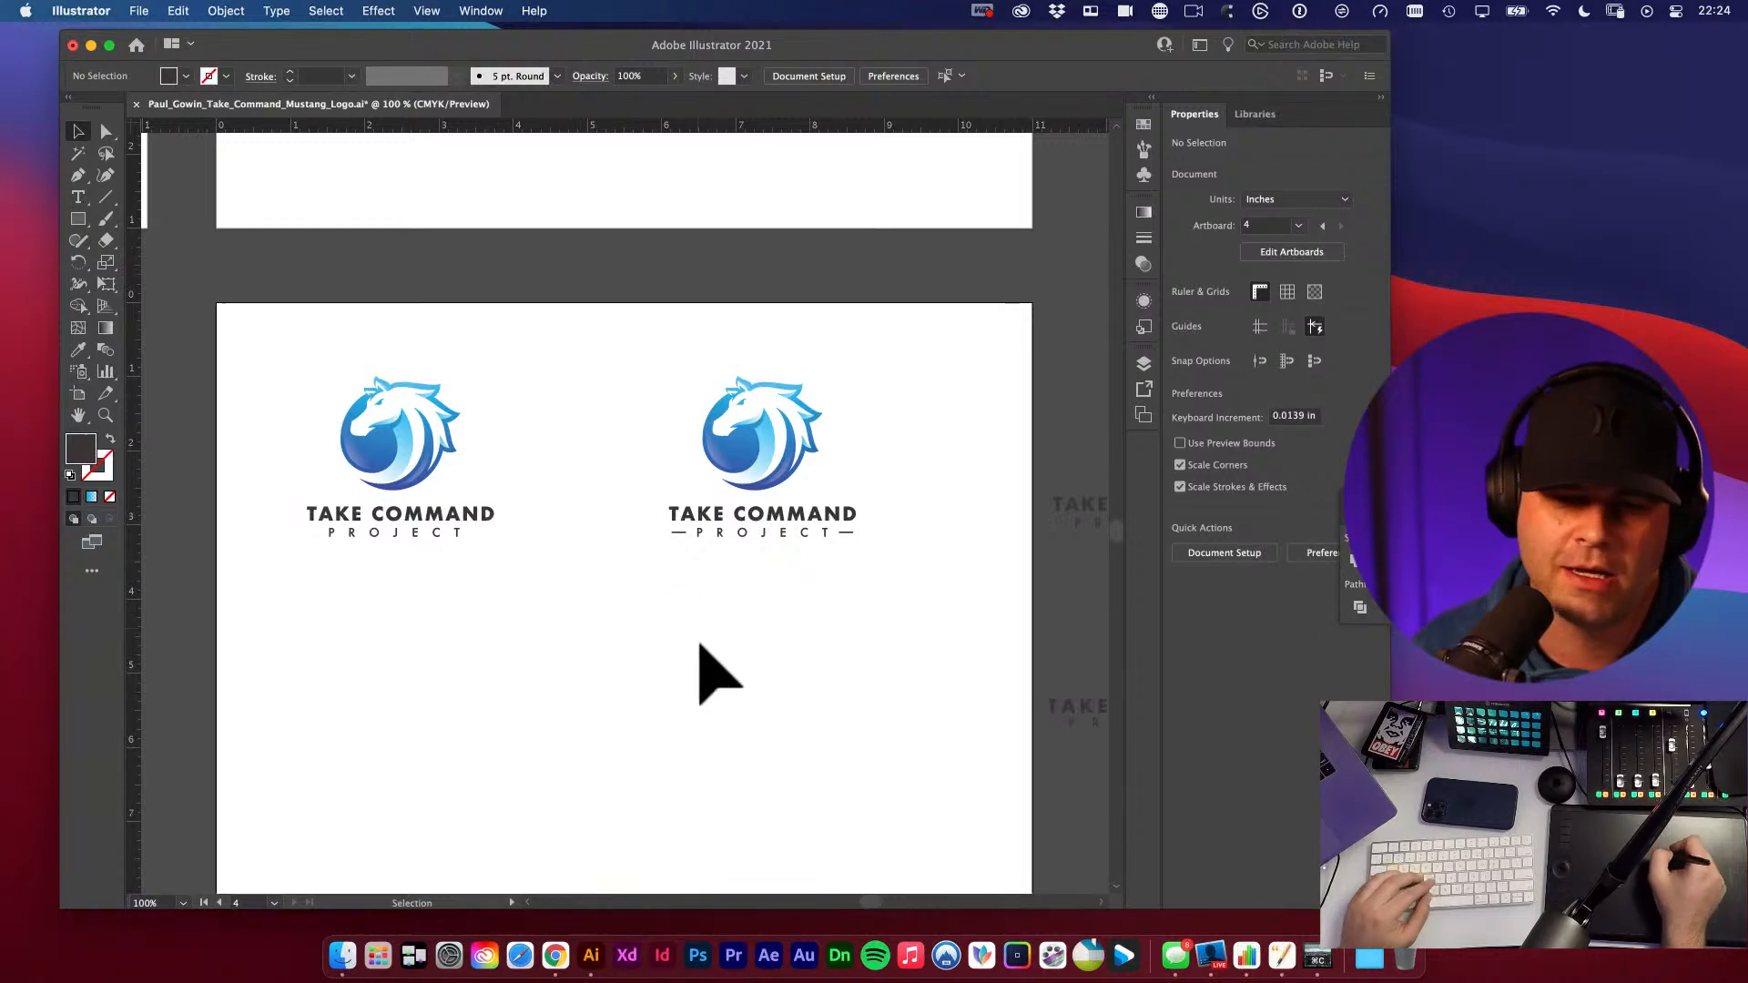
key("space")
left_click_drag(756, 658, 778, 653)
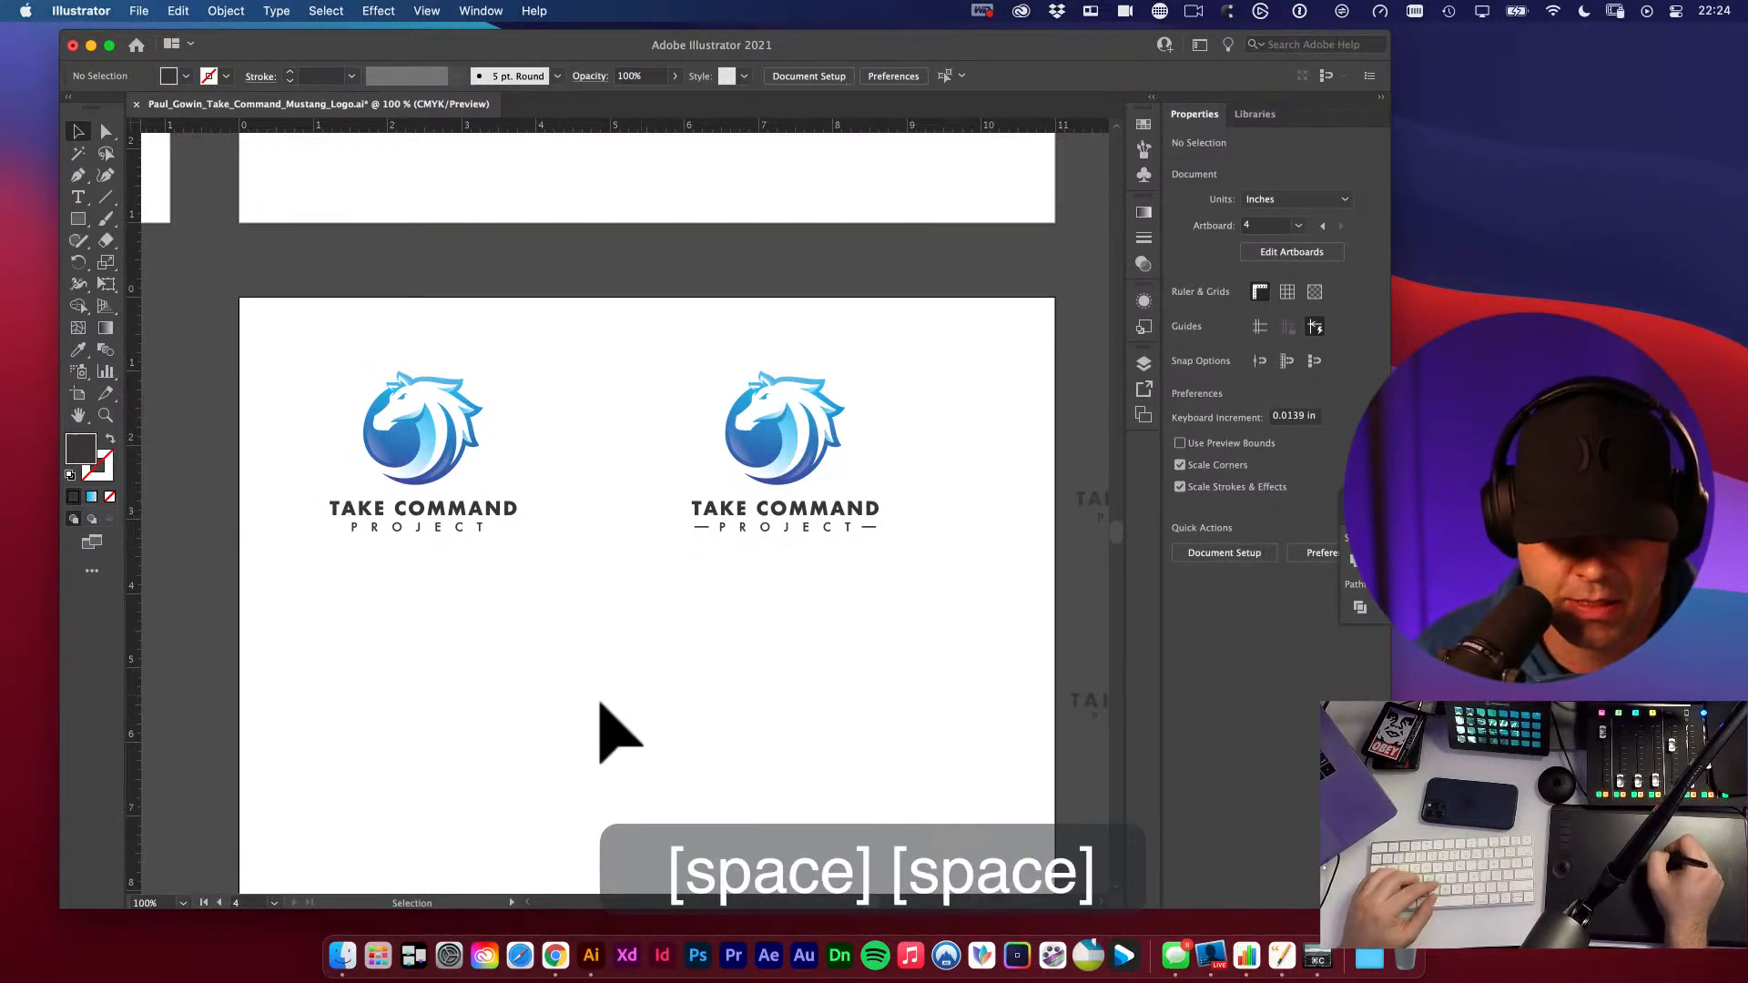
- Examine the four grayscale logo variants on their artboard
key("space")
left_click(491, 491, "alt+super")
left_click(492, 492, "alt+super")
key("space")
left_click_drag(689, 344, 862, 563)
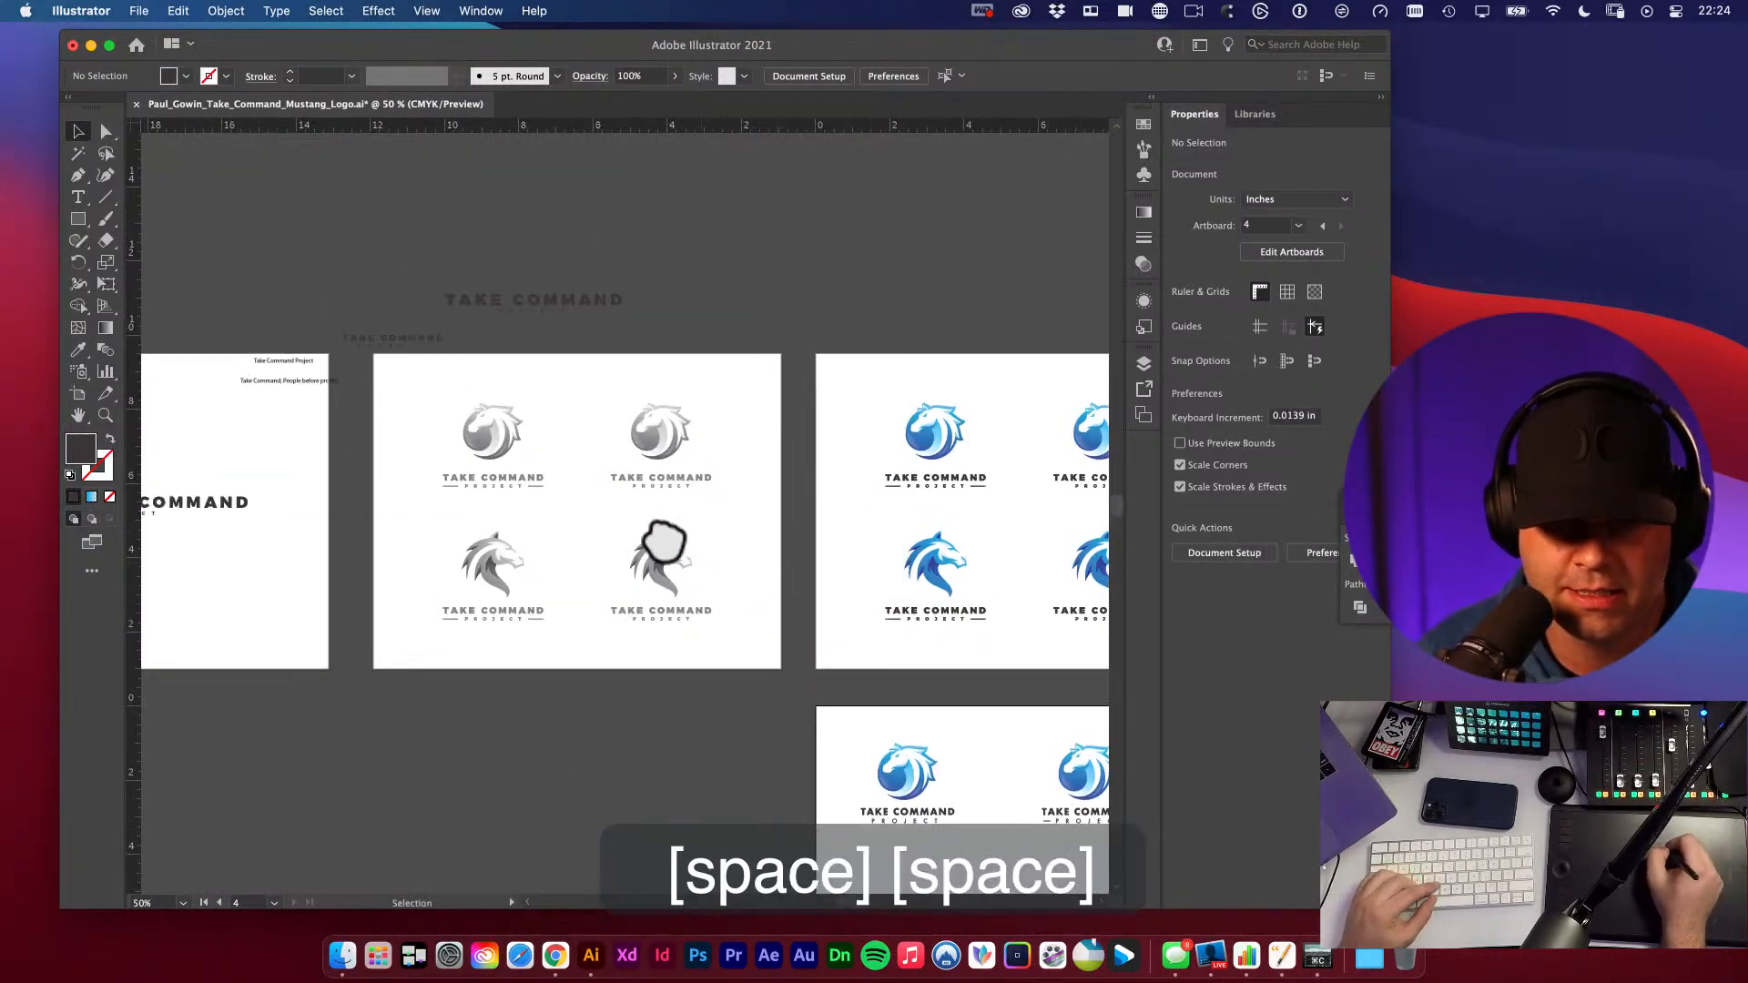
key("super+space")
left_click_drag(497, 412, 671, 415)
key("space")
key("space")
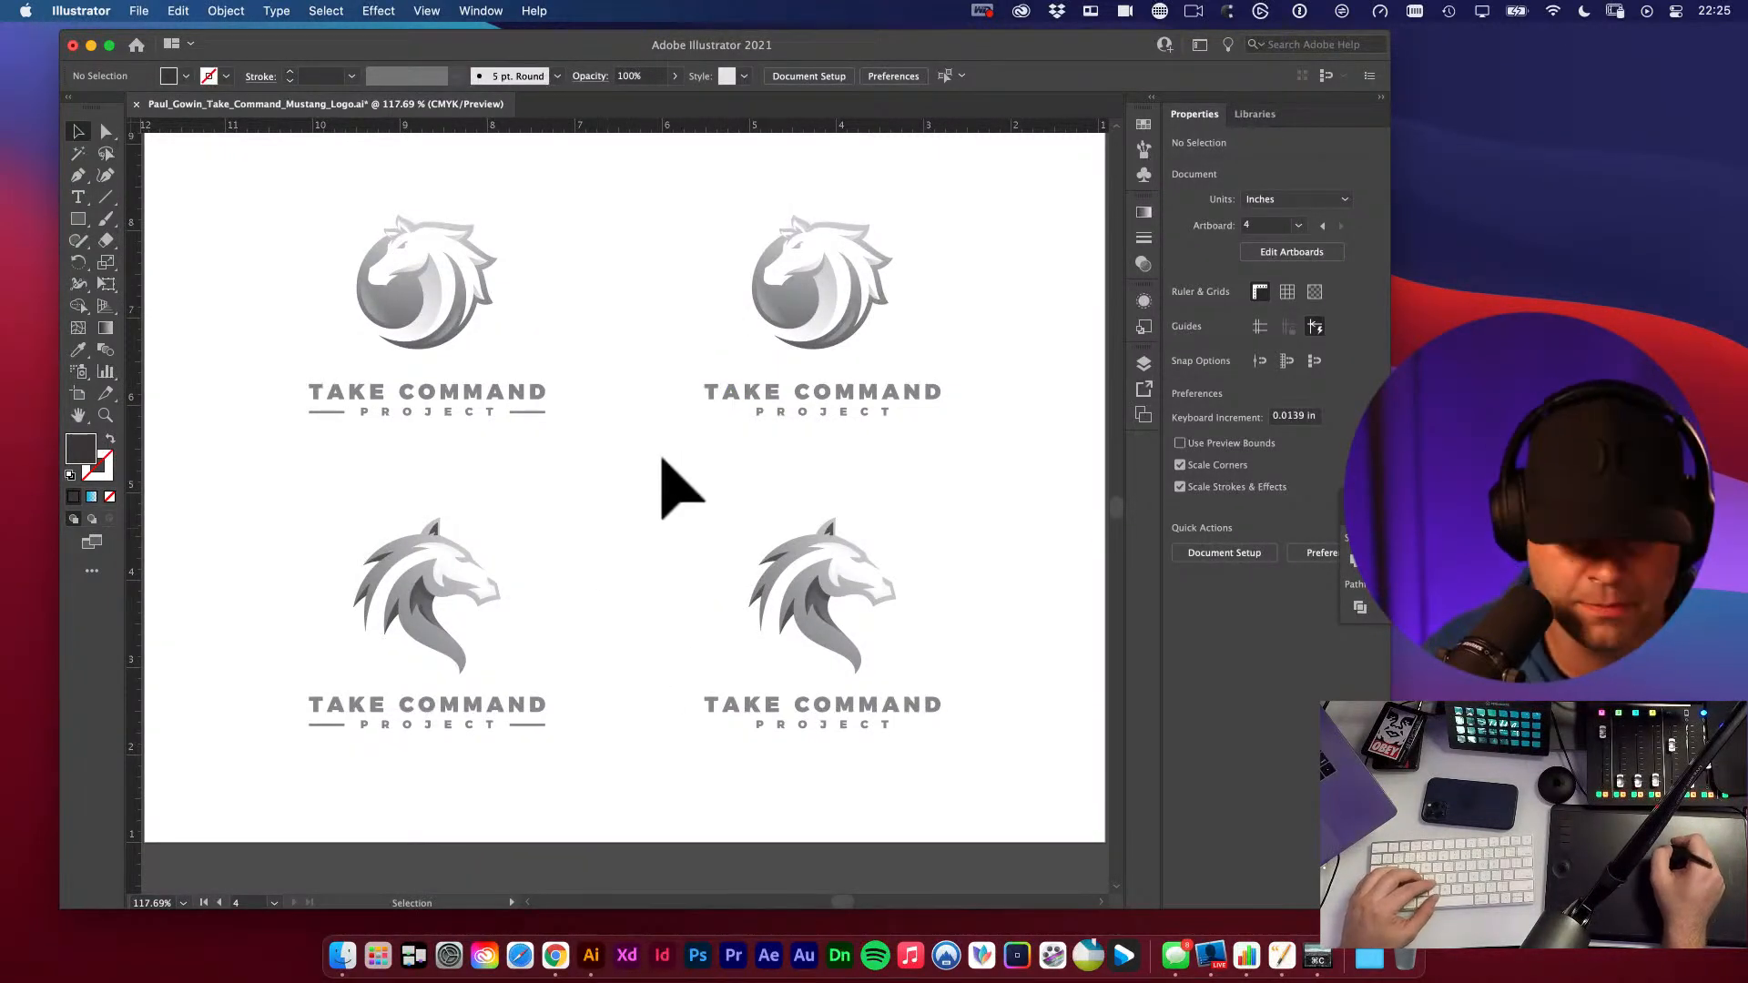
- Examine the blue logo variants on artboard 3, closing in on the circular horse logo with bars
key("space")
key("super+minus")
key("super+minus")
key("space")
left_click_drag(1076, 647, 730, 573)
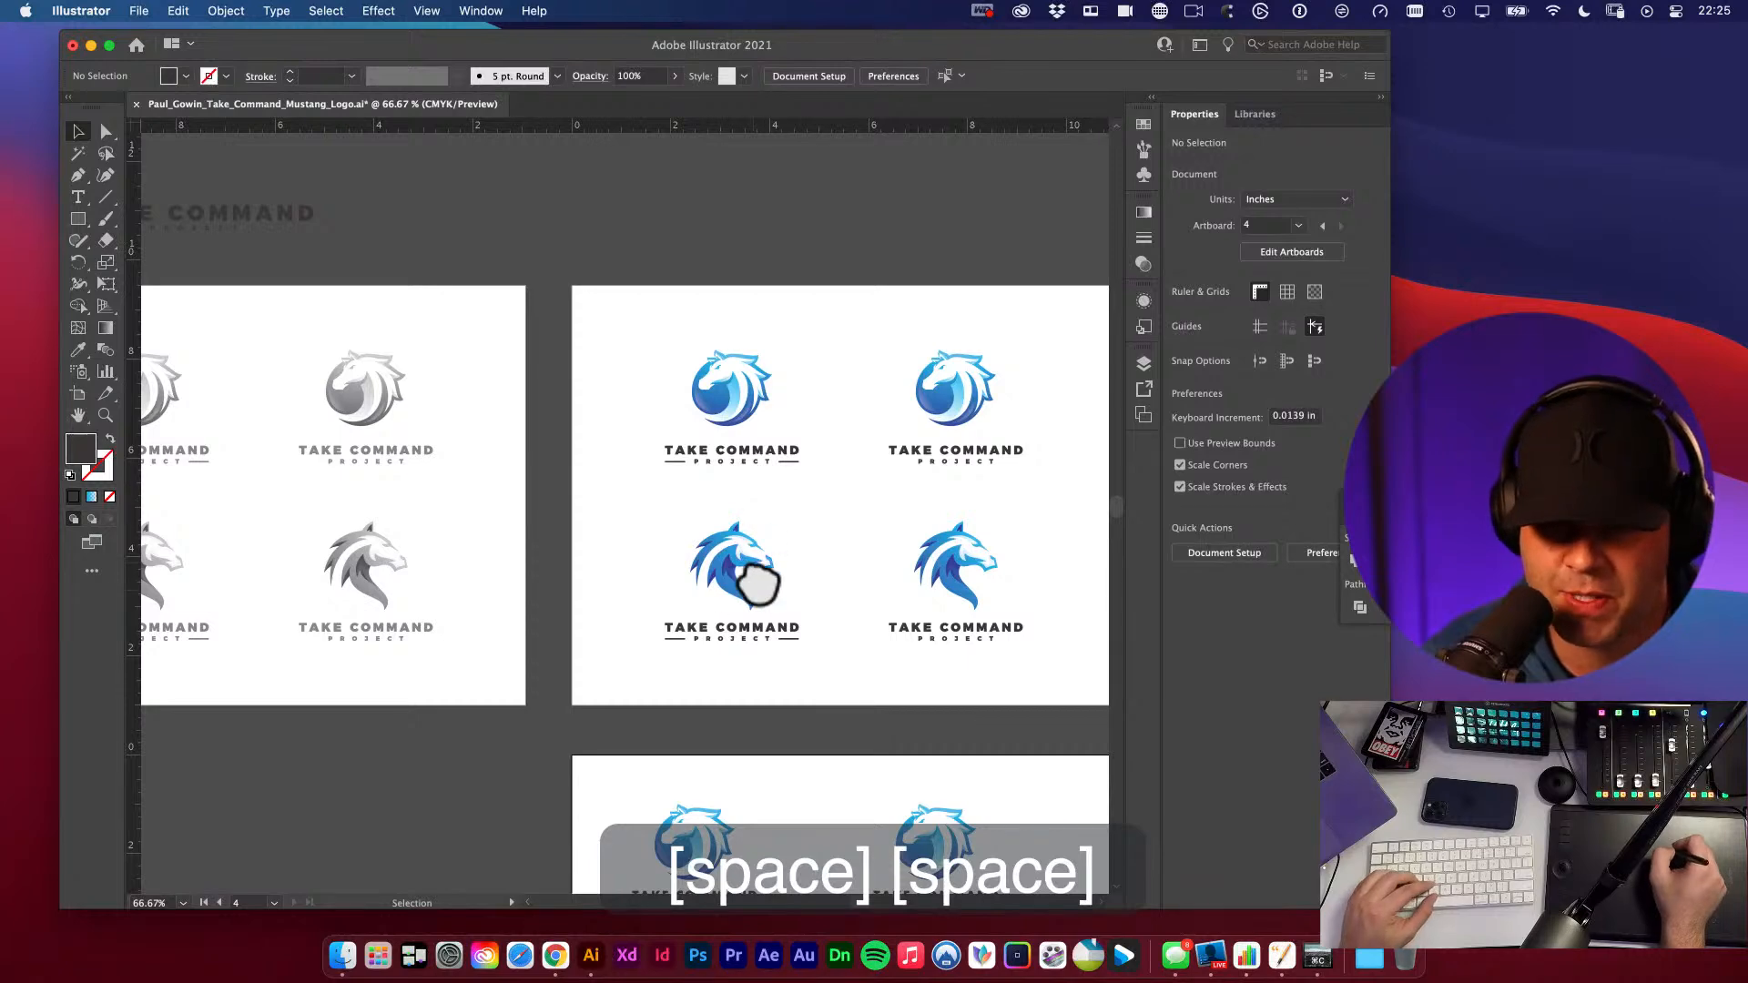
left_click(735, 385)
left_click(594, 443)
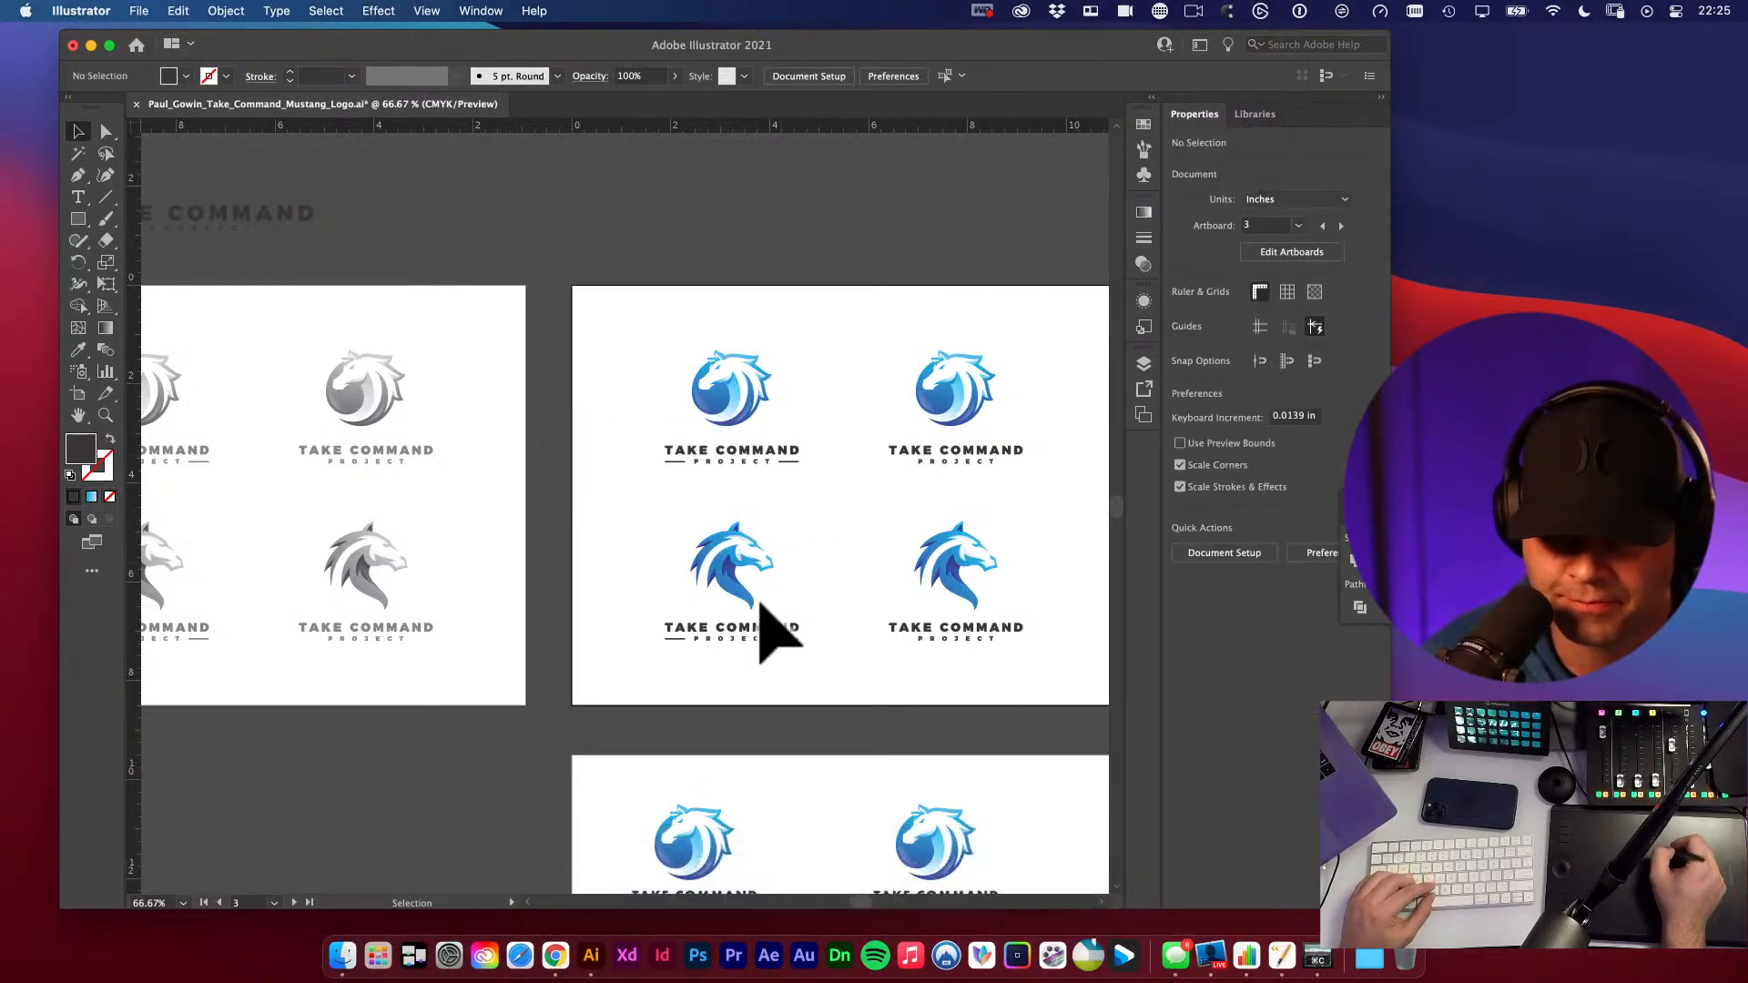
key("space")
key("space")
key("super+space")
left_click_drag(734, 437, 1053, 694)
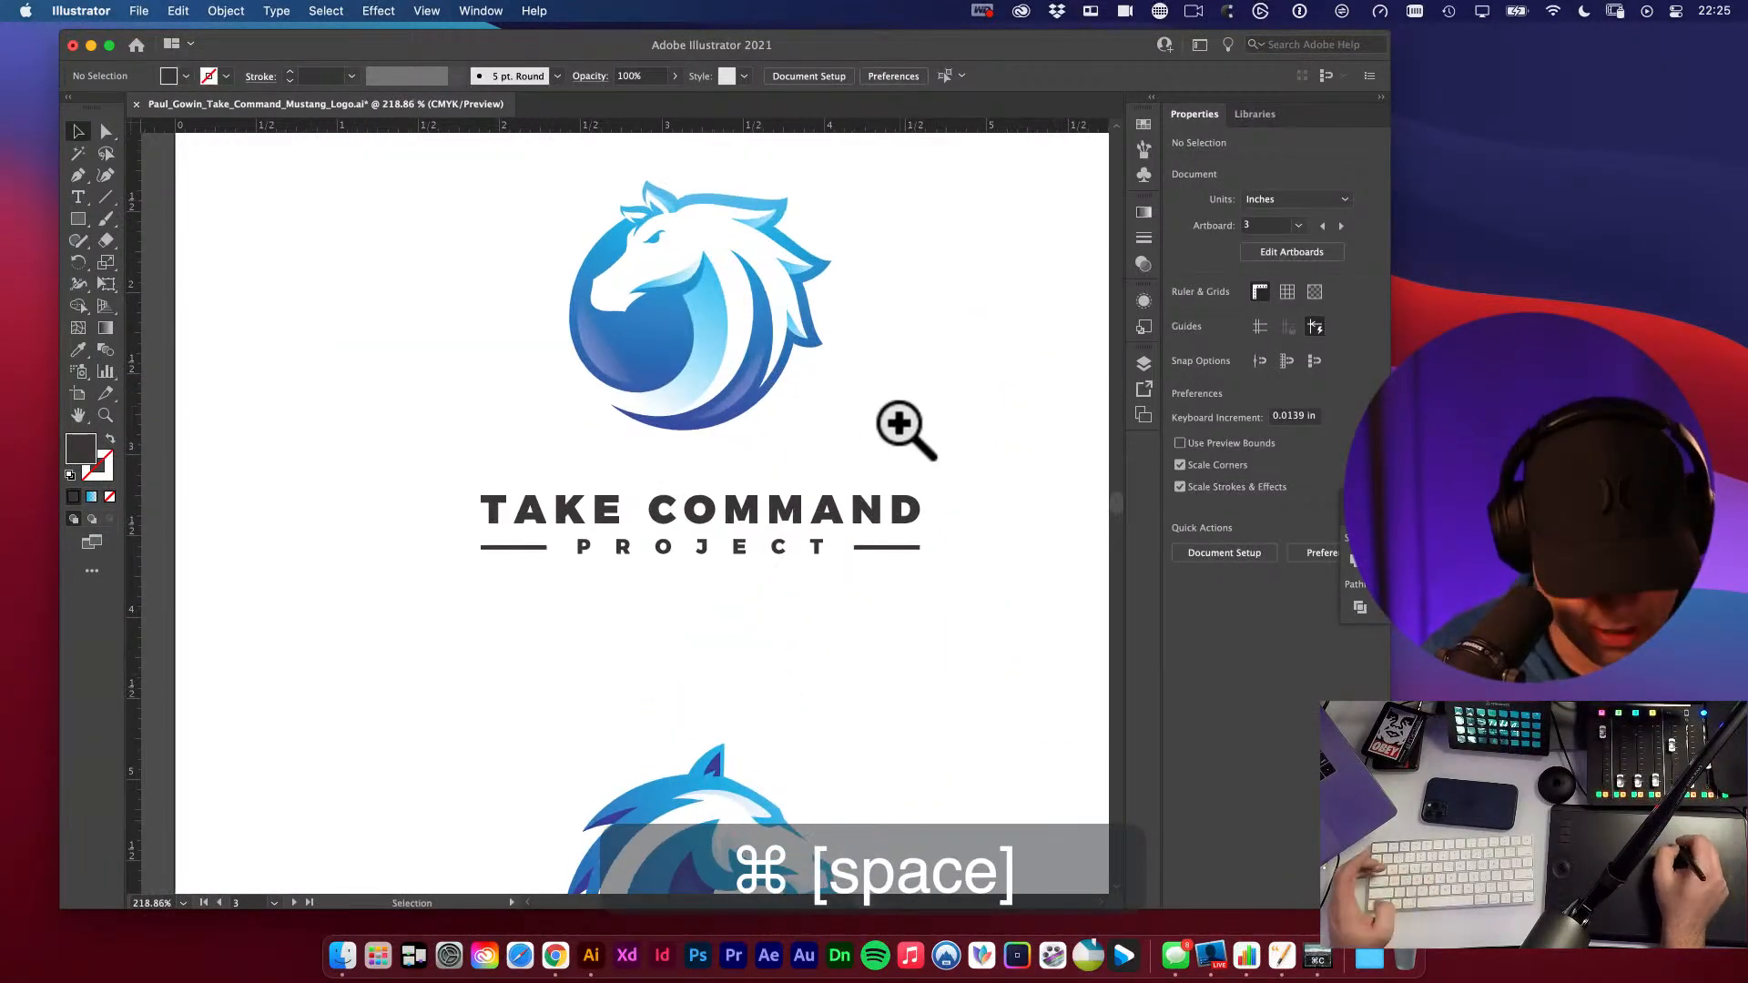
- Try to select and move only the horse emblem of the circular logo with bars on artboard 3
key("a")
left_click_drag(488, 151, 917, 481)
key("space")
left_click_drag(902, 362, 881, 519)
left_click_drag(481, 237, 896, 640)
key("v")
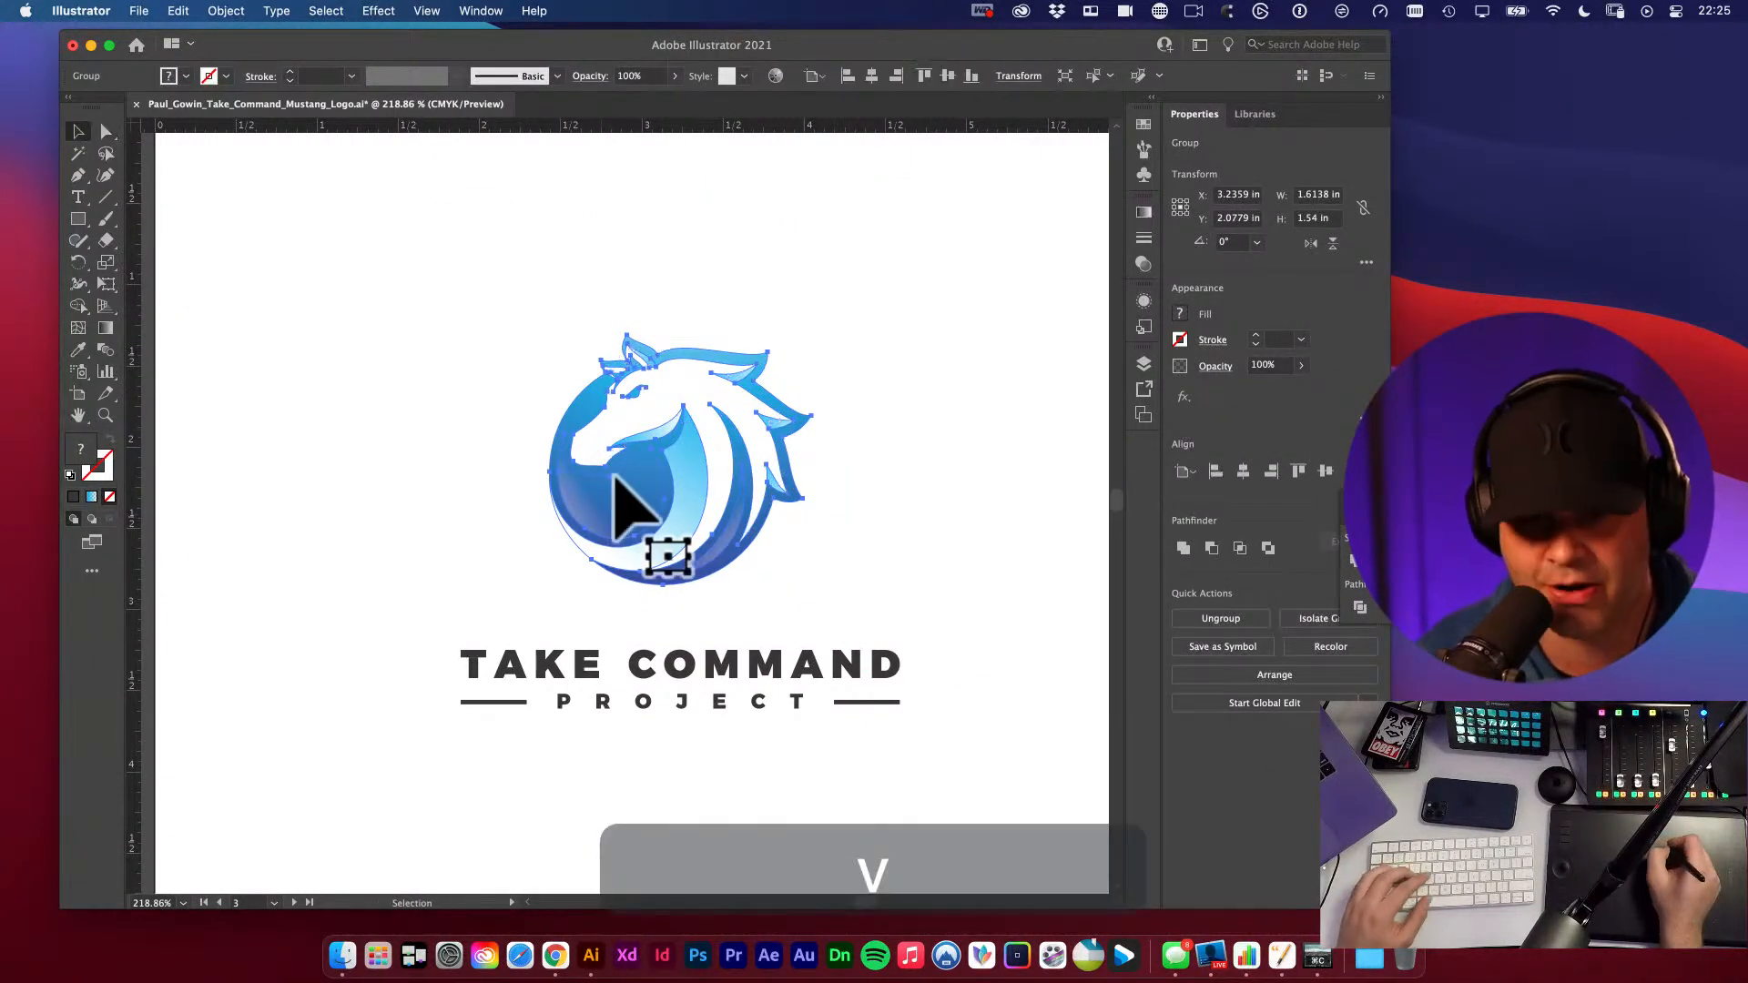
left_click(915, 382)
left_click_drag(685, 499, 628, 478)
key("super+z")
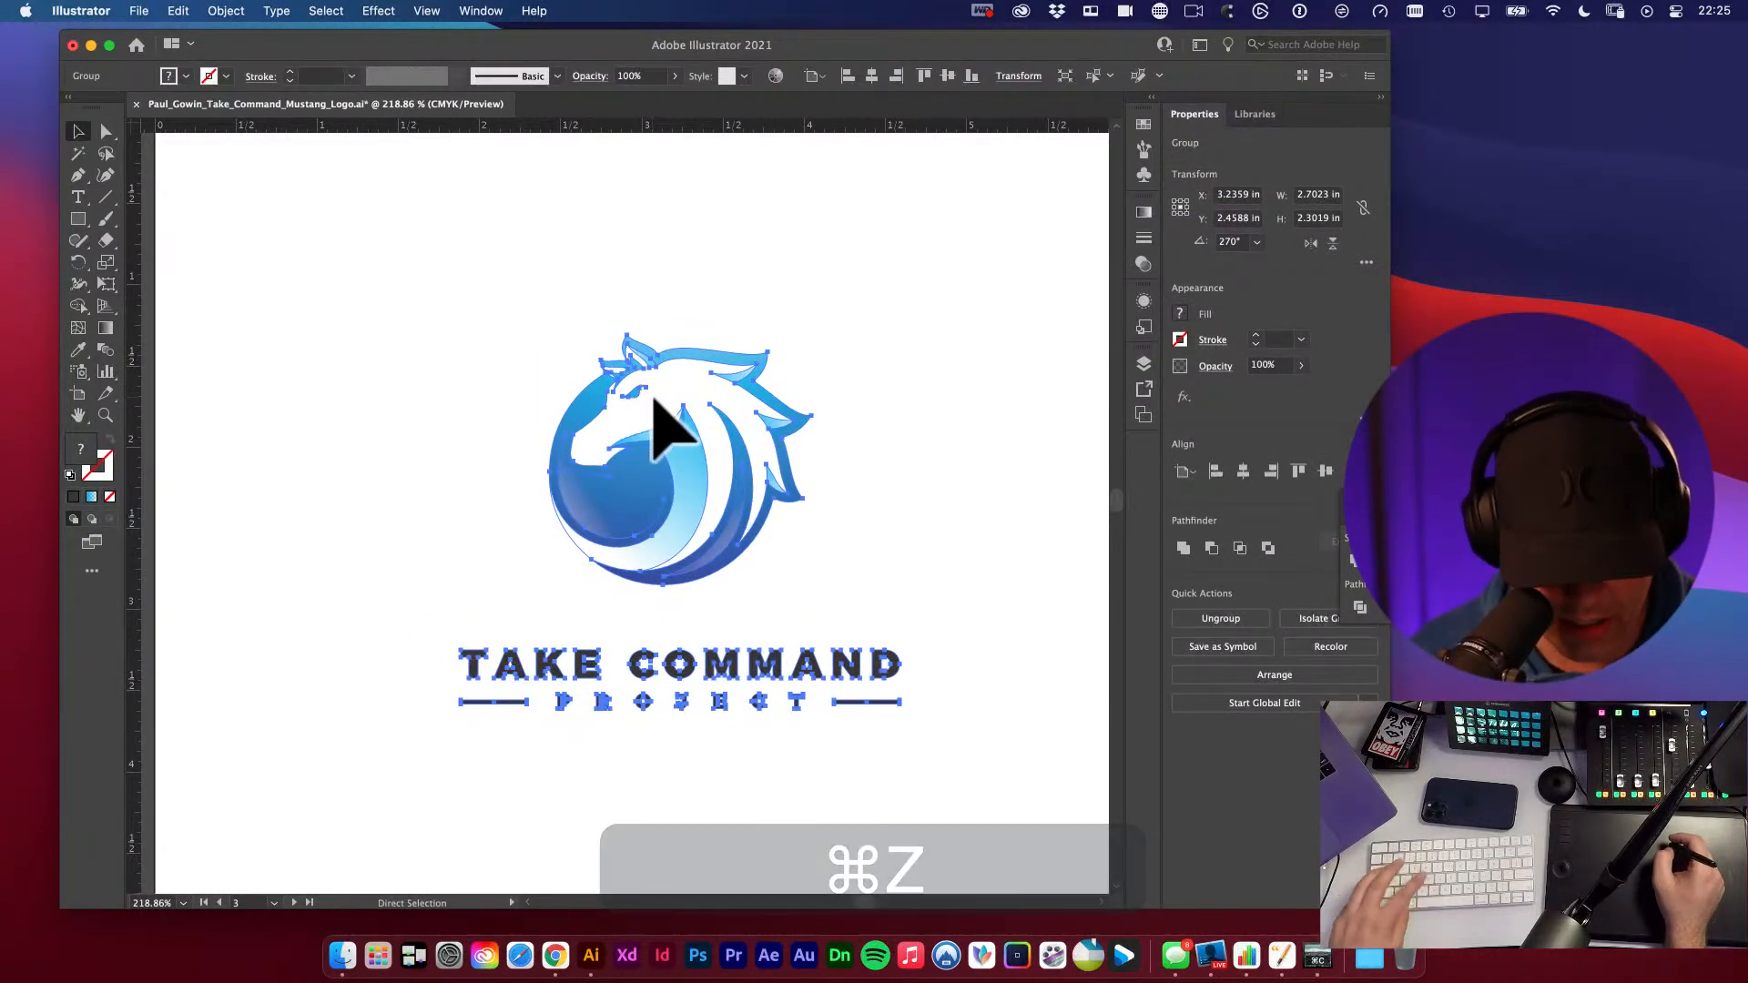
- Ungroup the circular logo with bars on artboard 3 and select only its horse emblem
key("shift+super+g")
left_click(924, 358)
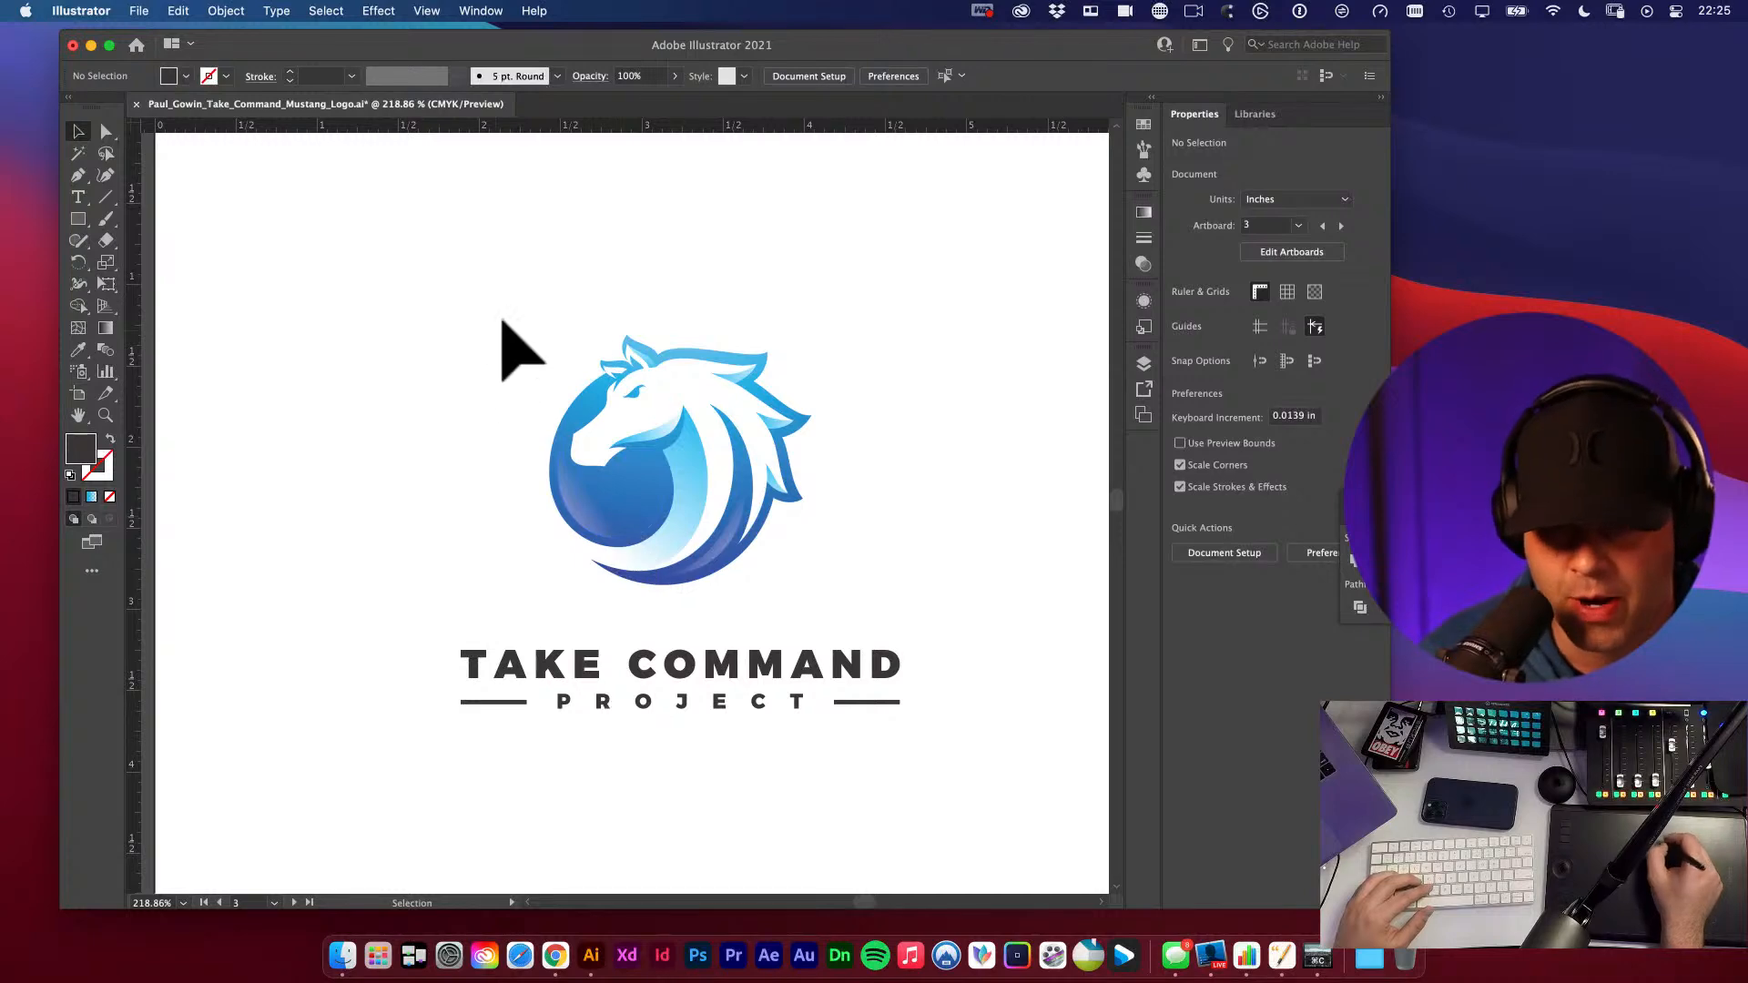
left_click(734, 483)
- Try a freehand reflection of the horse emblem so the horse faces right
key("o")
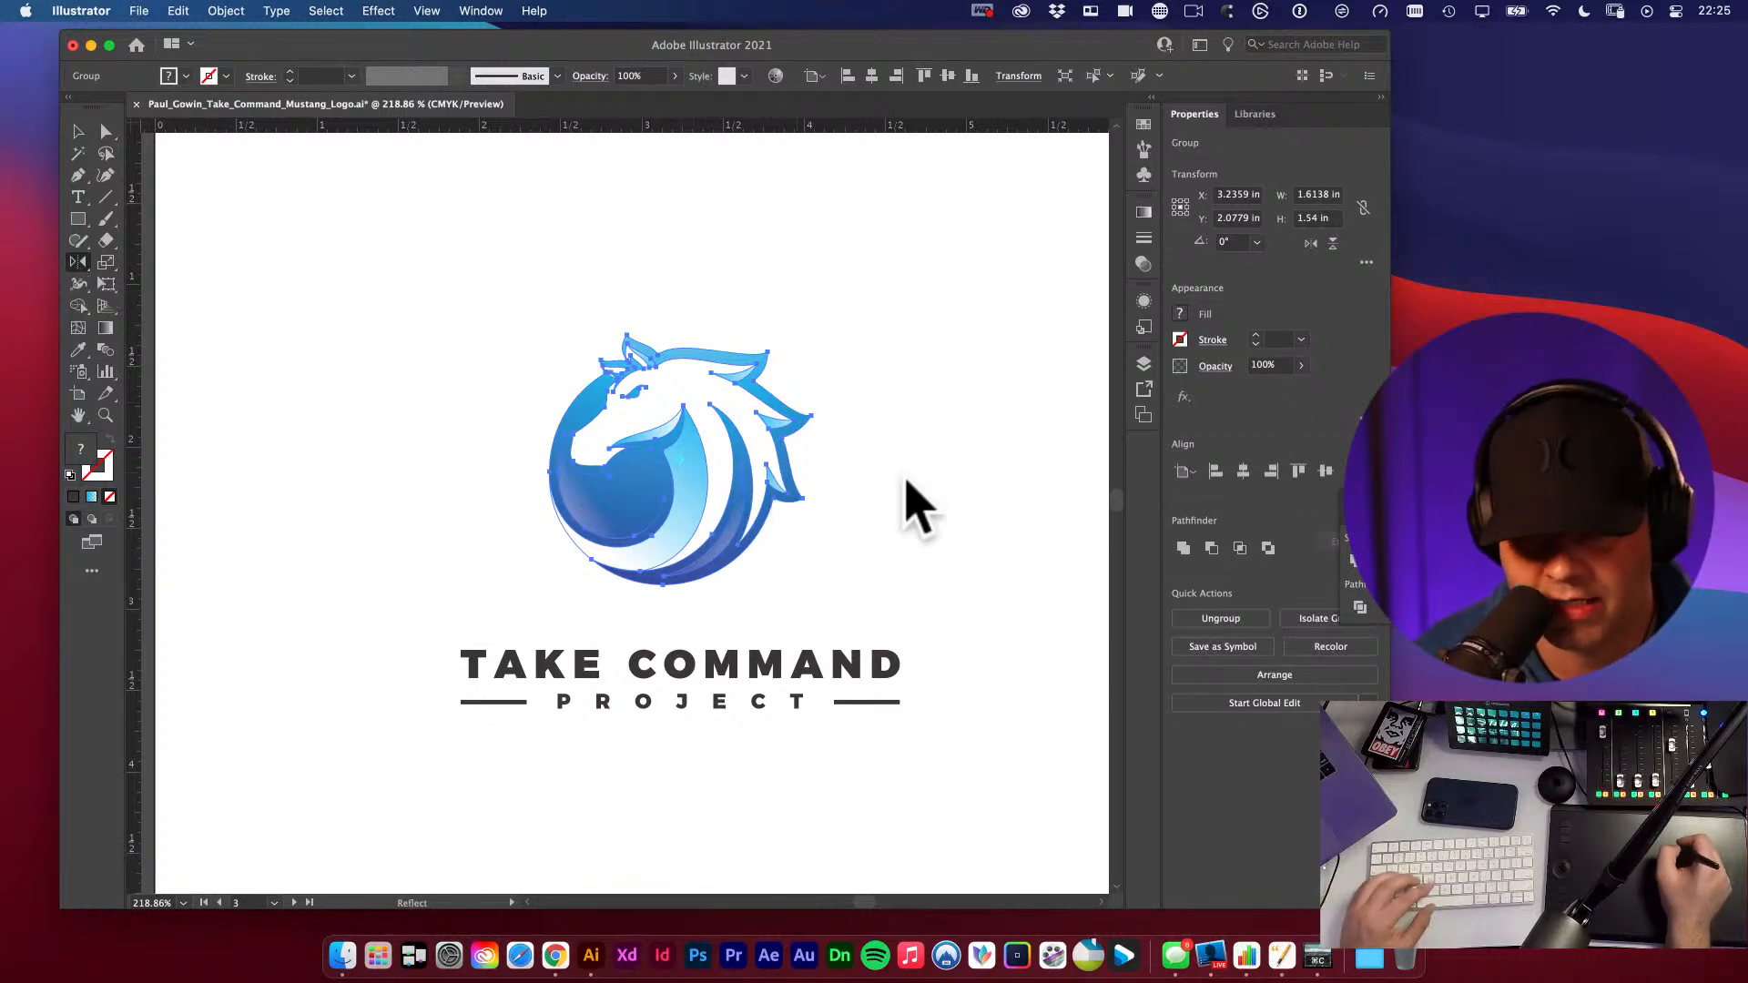
left_click_drag(924, 454, 507, 456)
key("space")
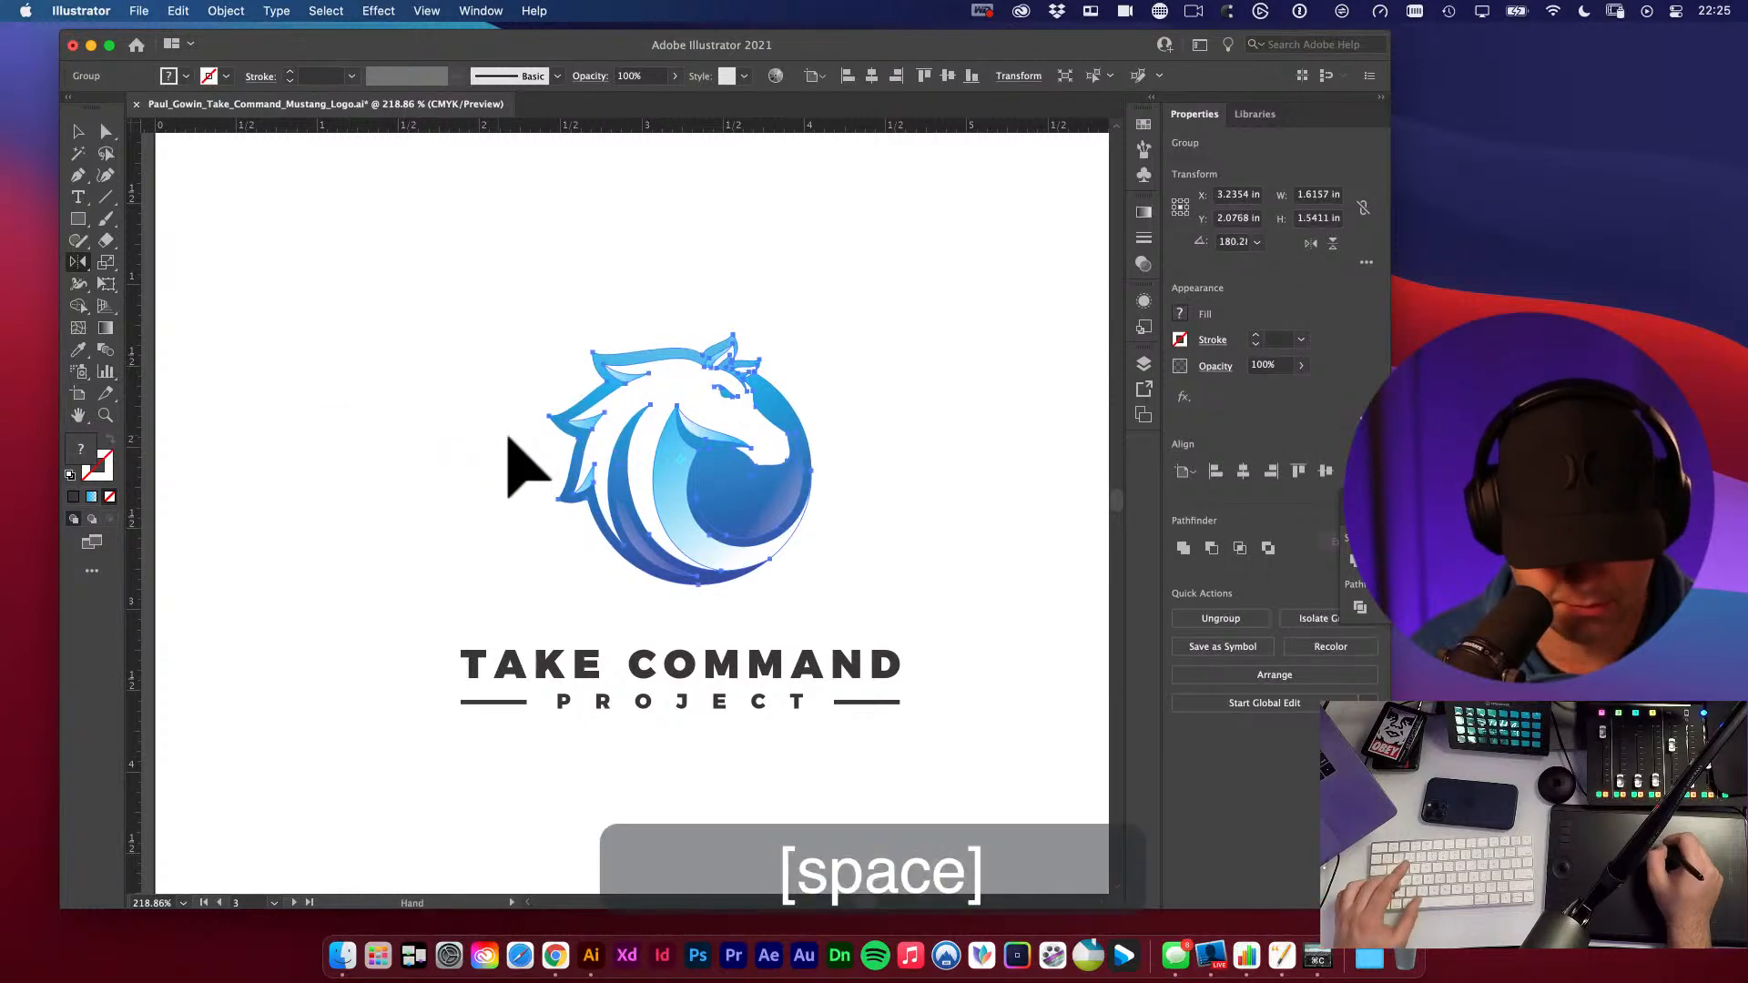
key("super+z")
- Mirror the horse emblem exactly across its vertical axis with the Reflect tool, so the horse faces right at 180°
key("o")
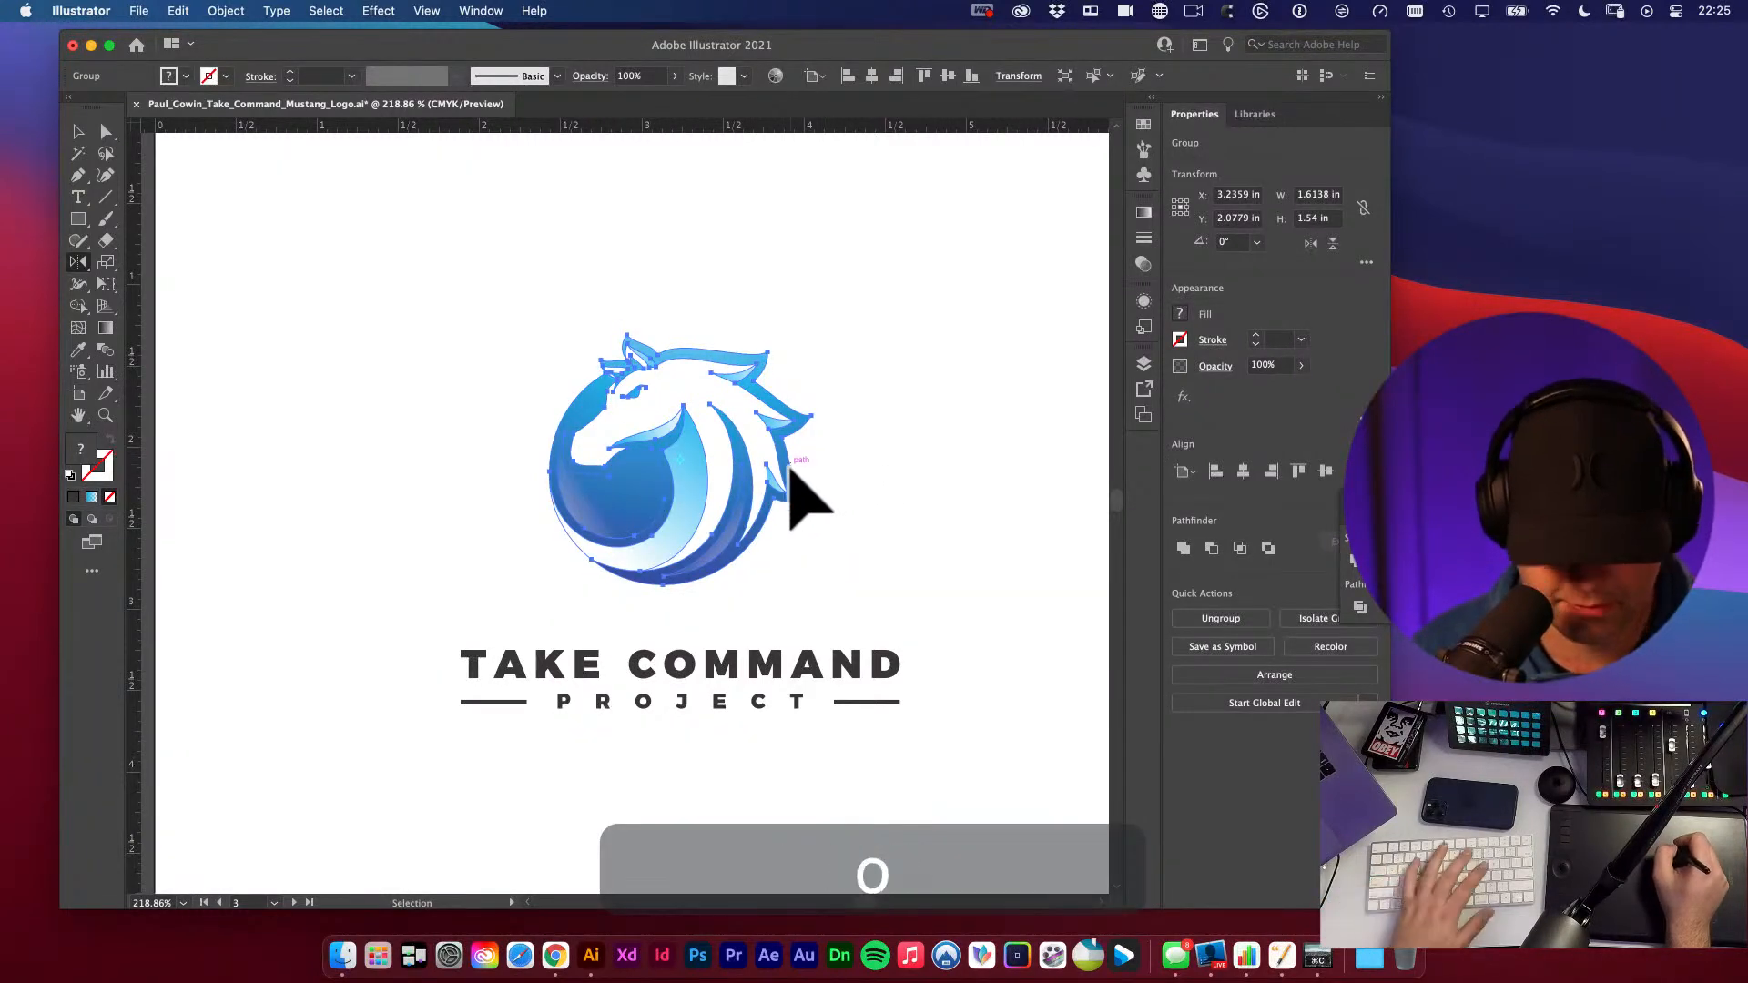
left_click_drag(811, 468, 491, 466)
key("v")
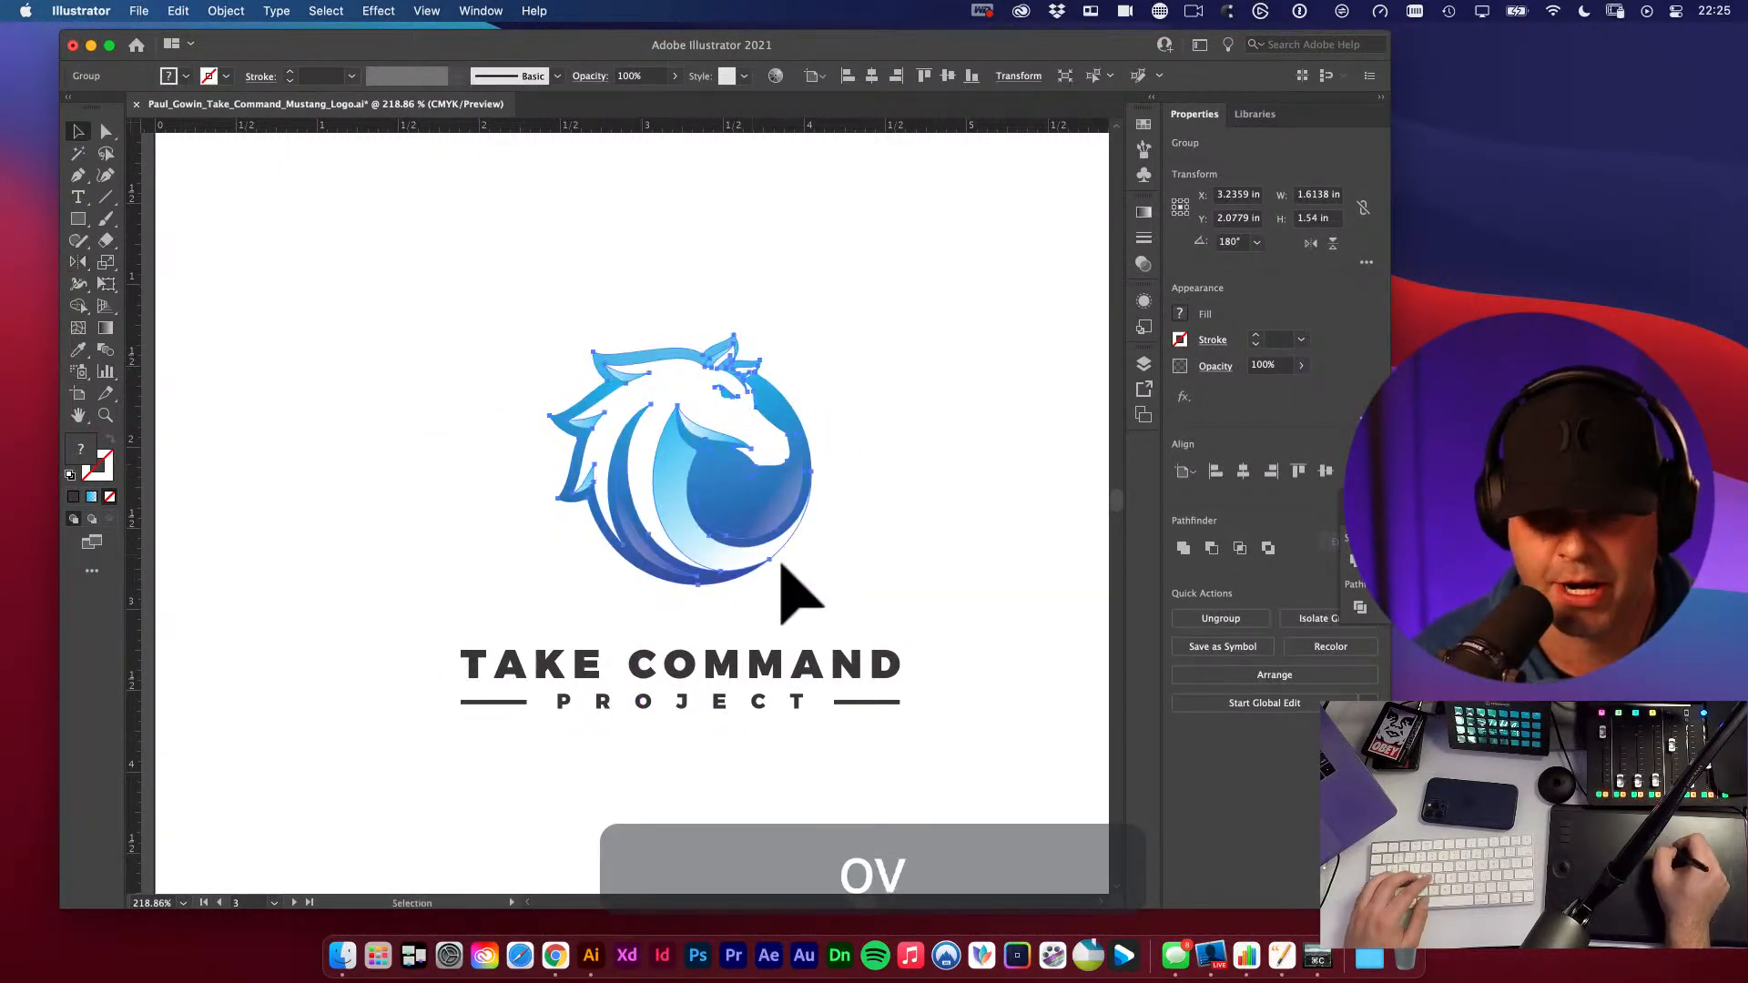
key("space")
key("alt+super+space")
left_click(661, 607, "alt+super")
key("v")
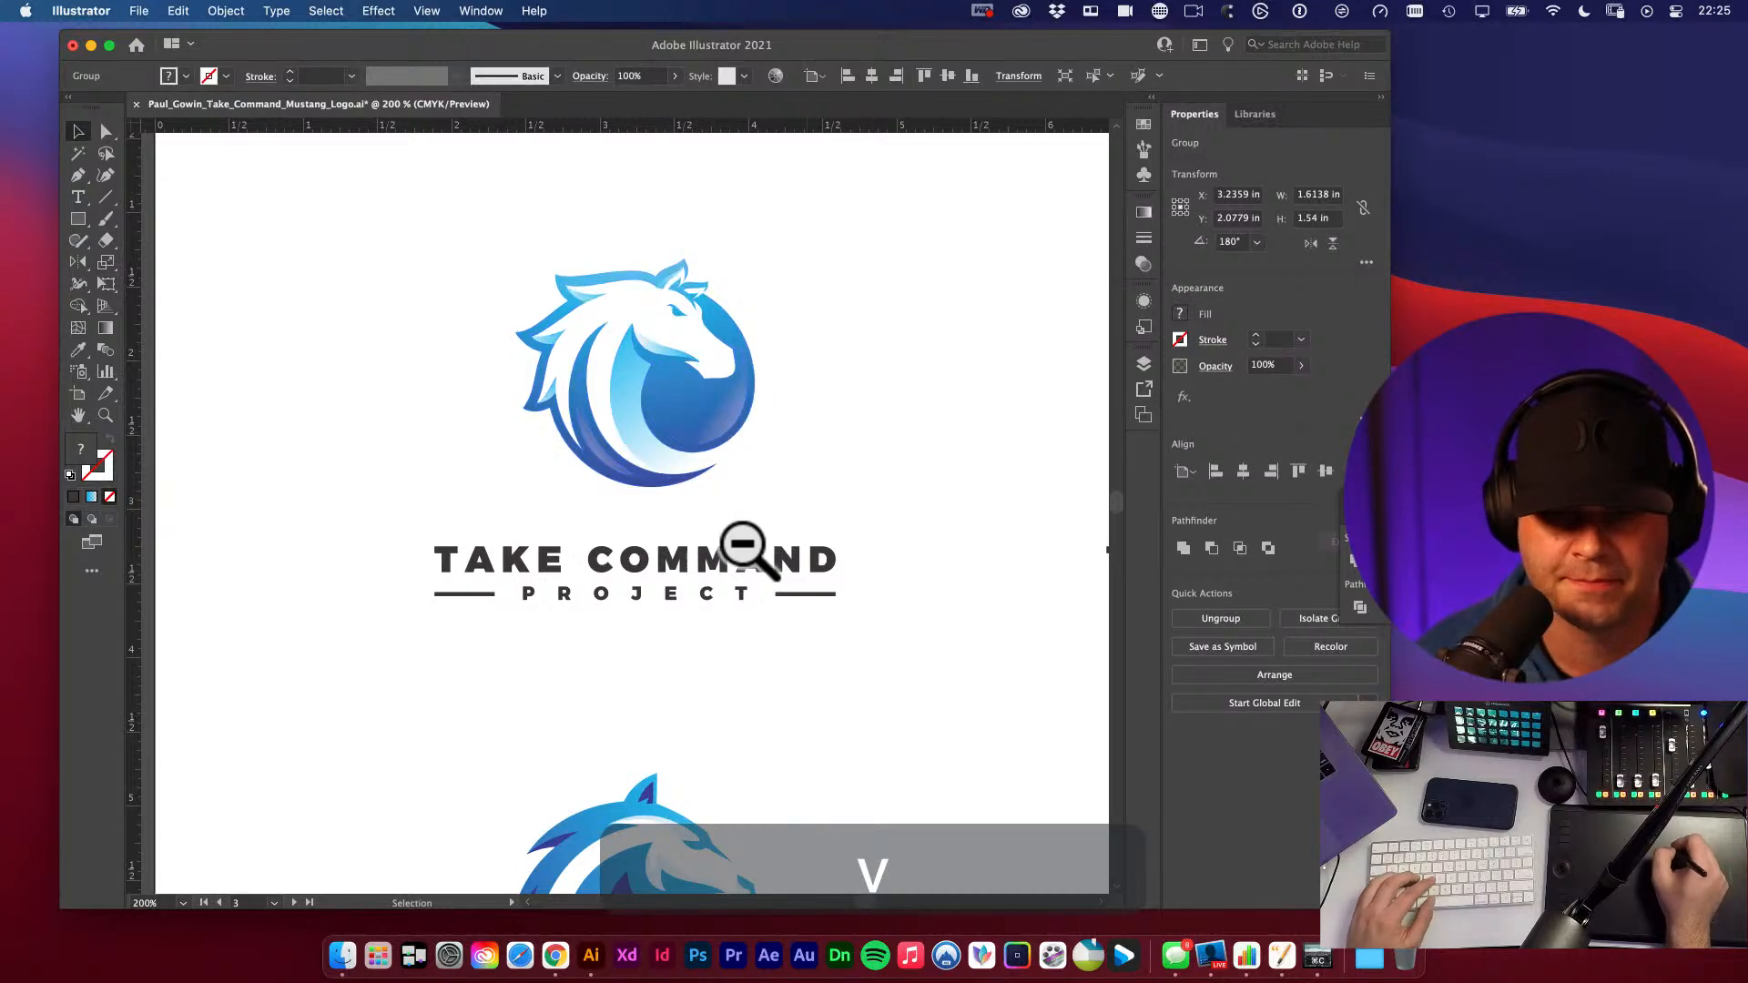
- Center the right-facing horse emblem horizontally with the TAKE COMMAND PROJECT text and bars beneath it
left_click(505, 517)
key("v")
left_click(356, 544)
left_click_drag(355, 546, 874, 671)
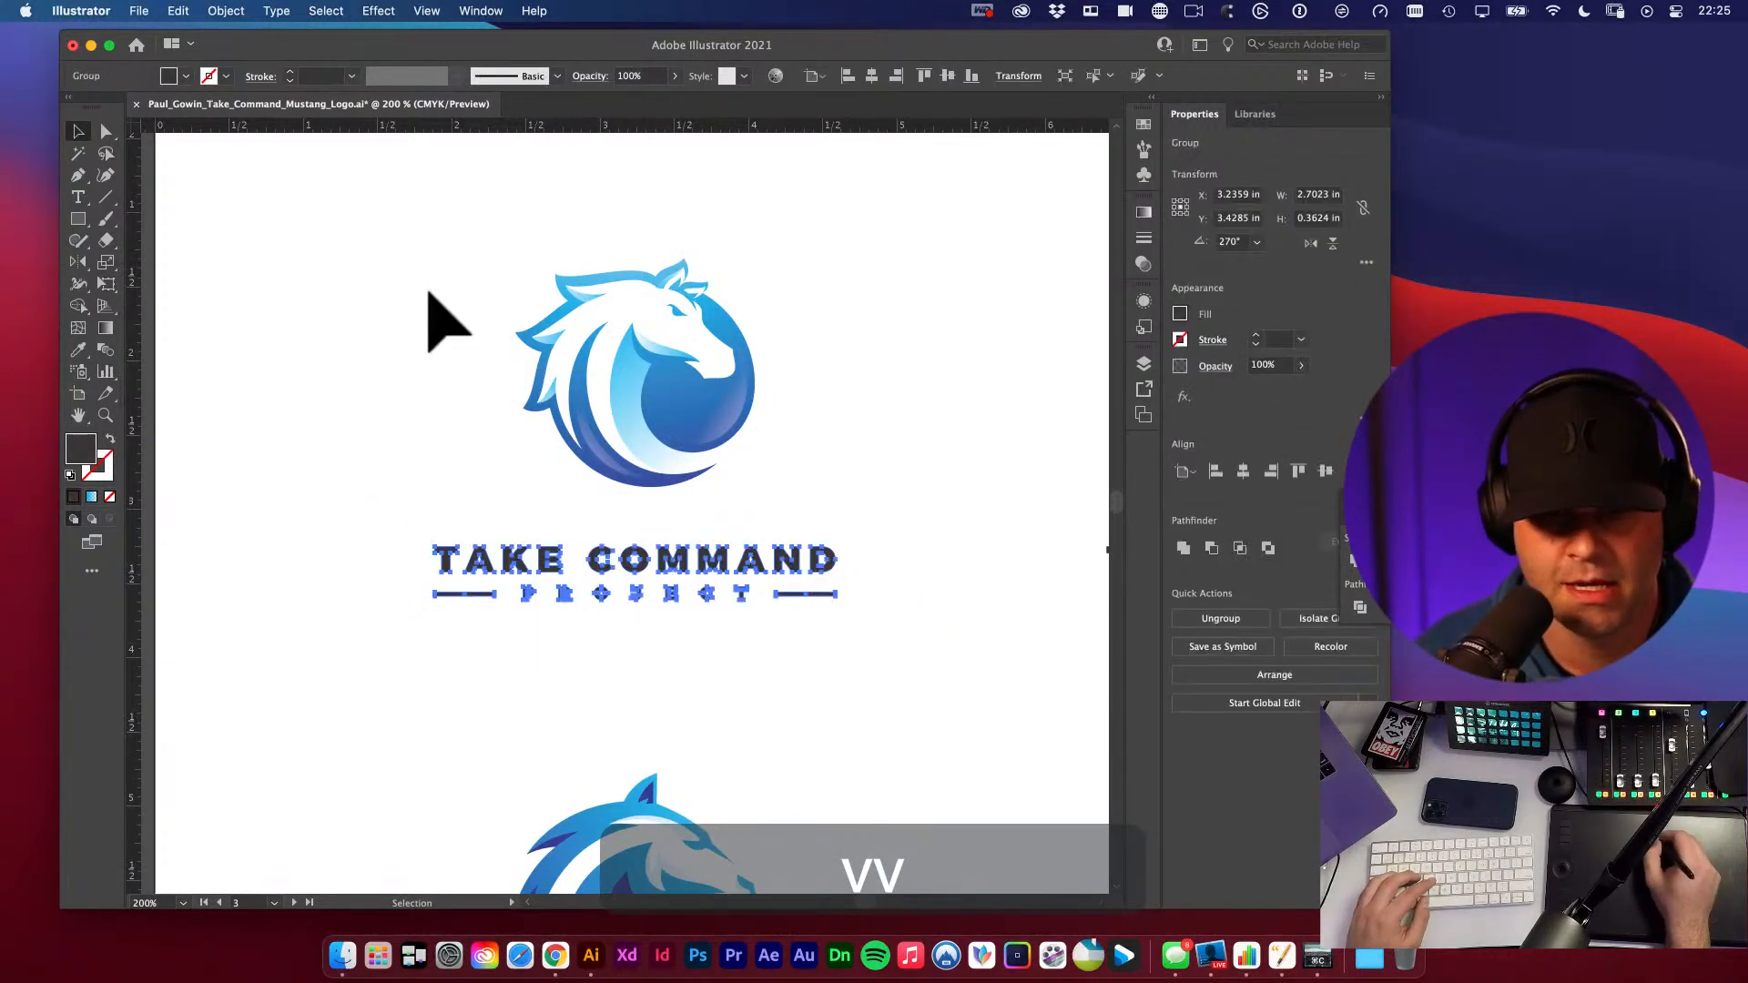
left_click_drag(391, 263, 922, 660)
left_click(905, 643)
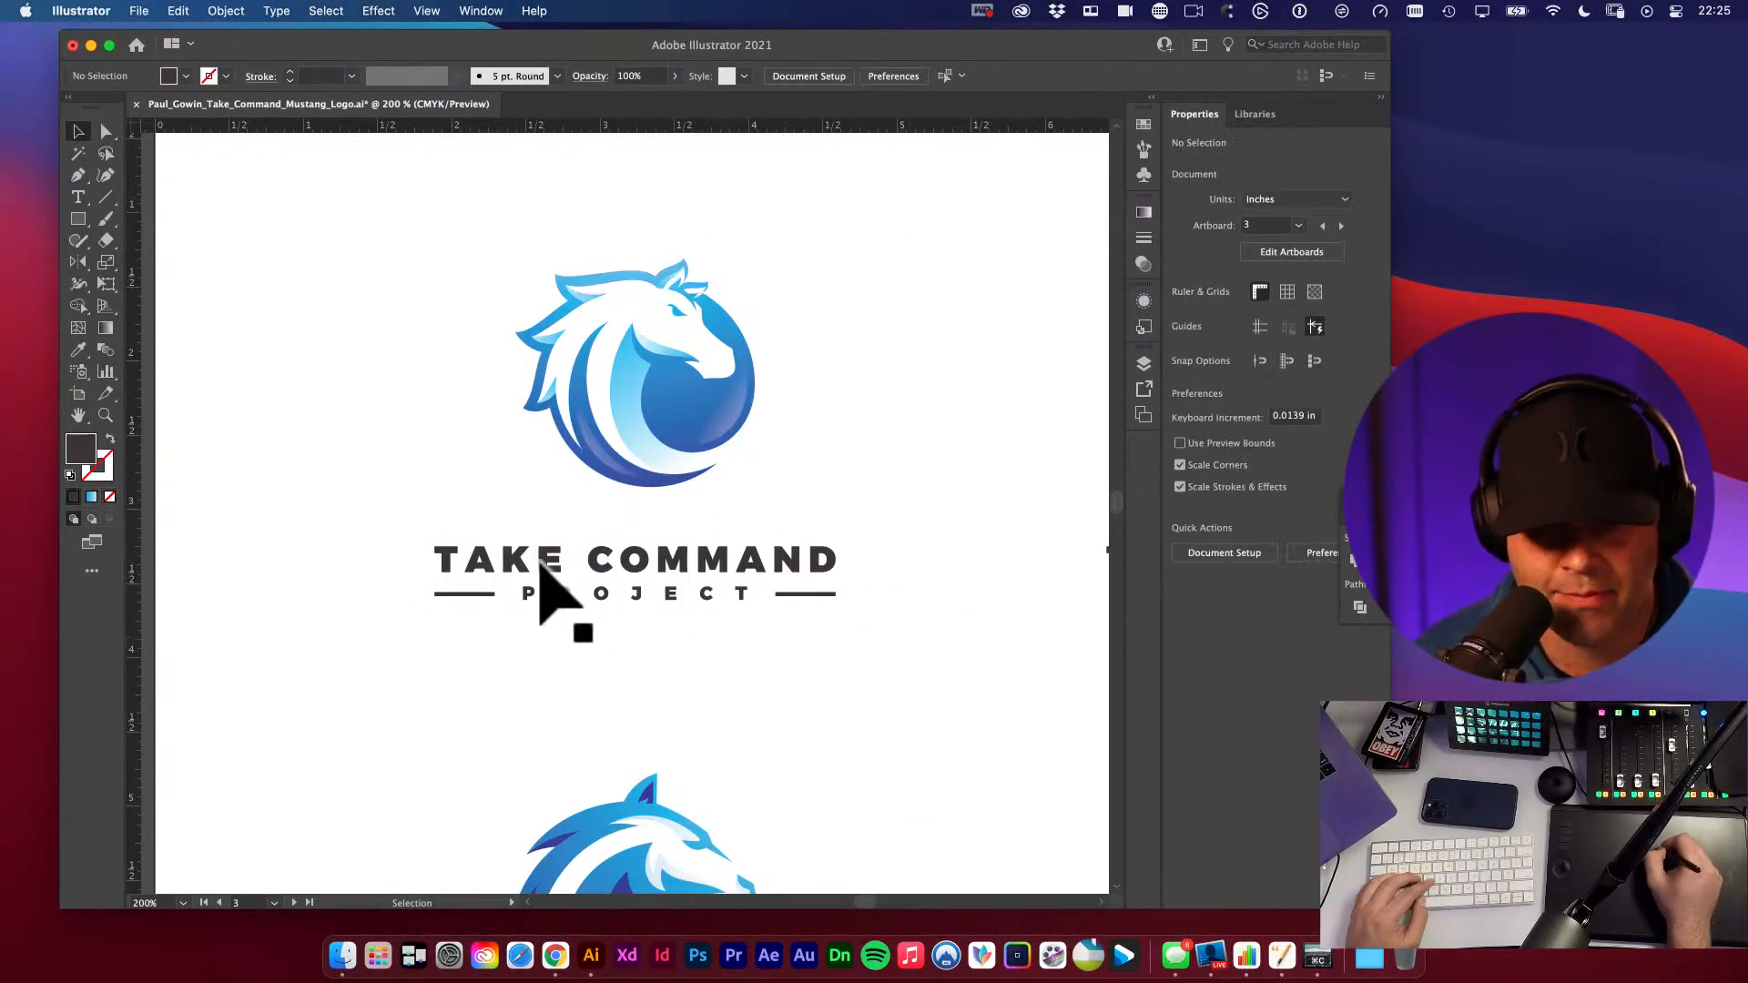
left_click_drag(540, 553, 544, 545)
key("super+z")
key("super+z")
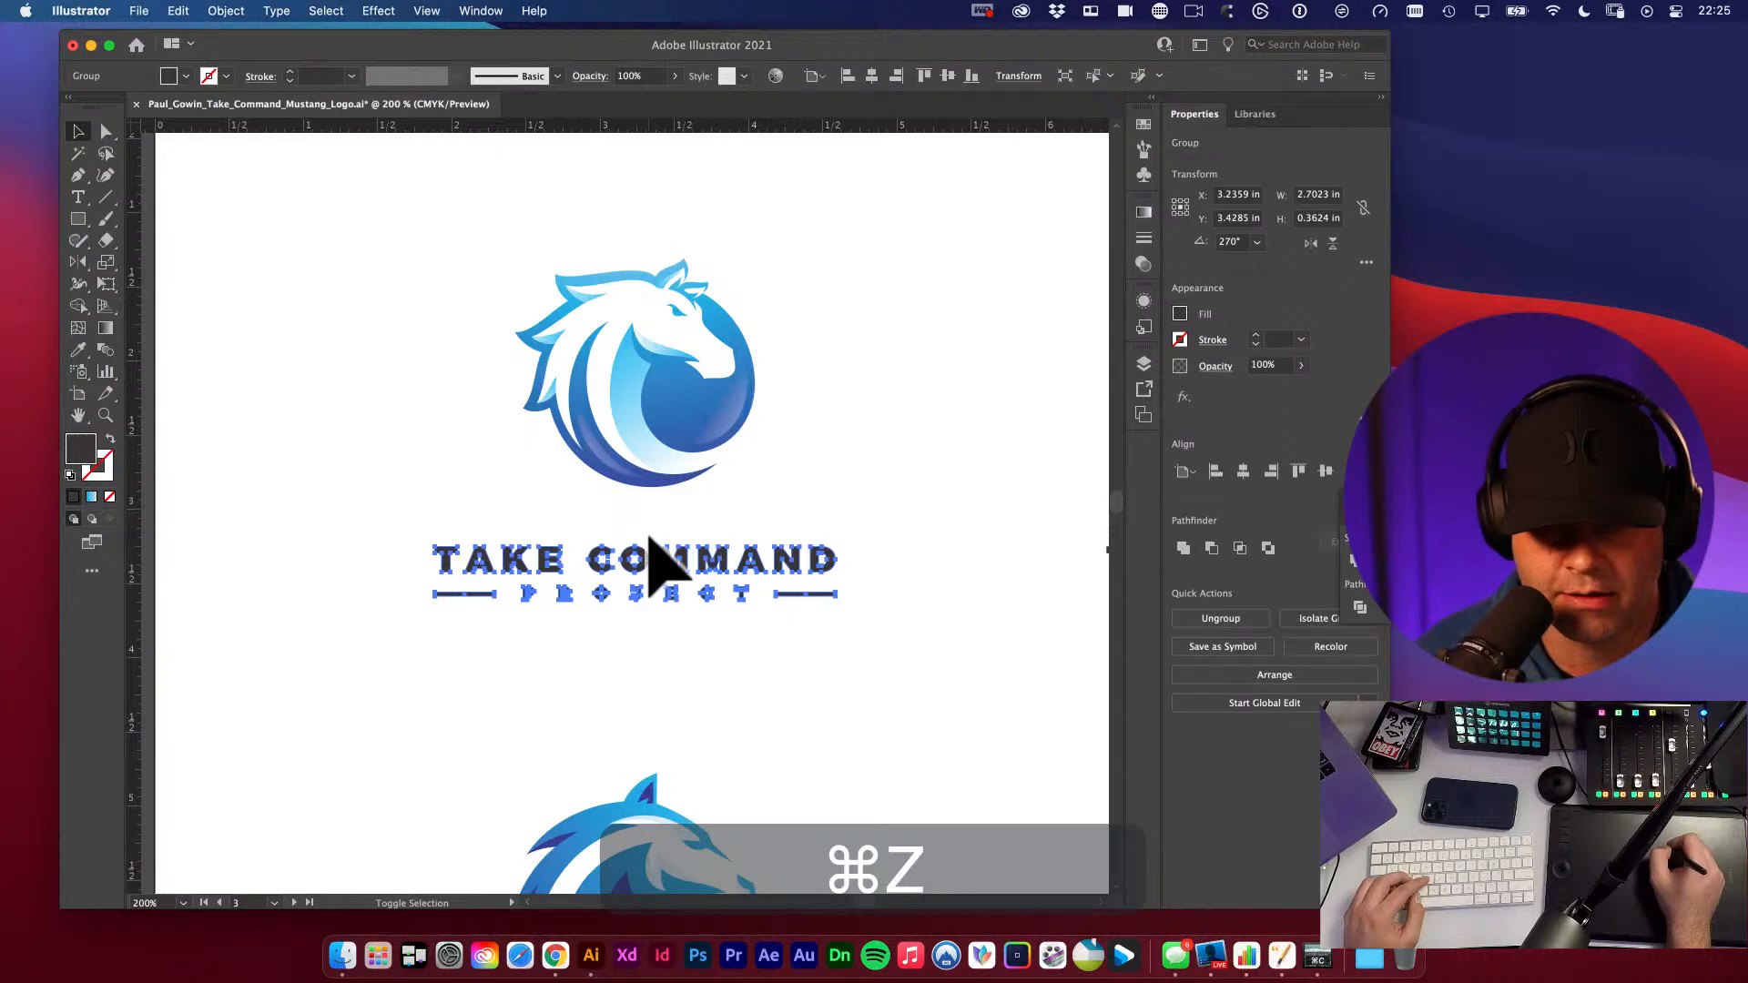
left_click(670, 460, "shift")
key("v")
left_click(1245, 472)
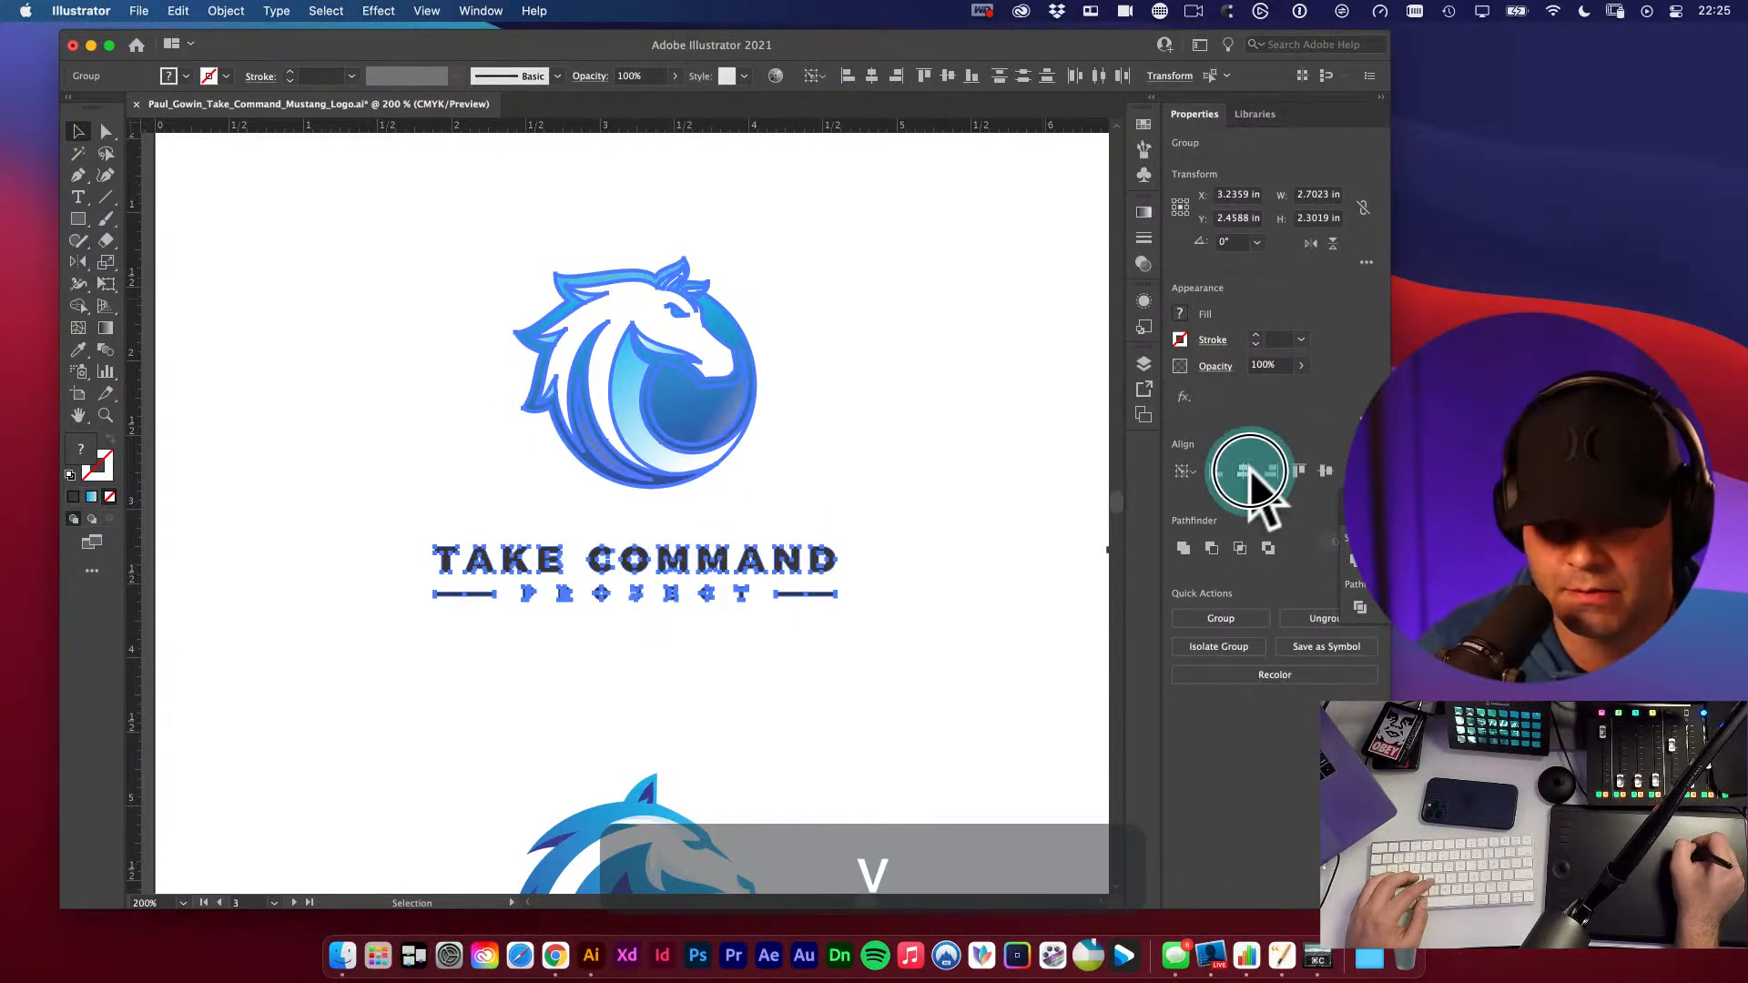
left_click(954, 487)
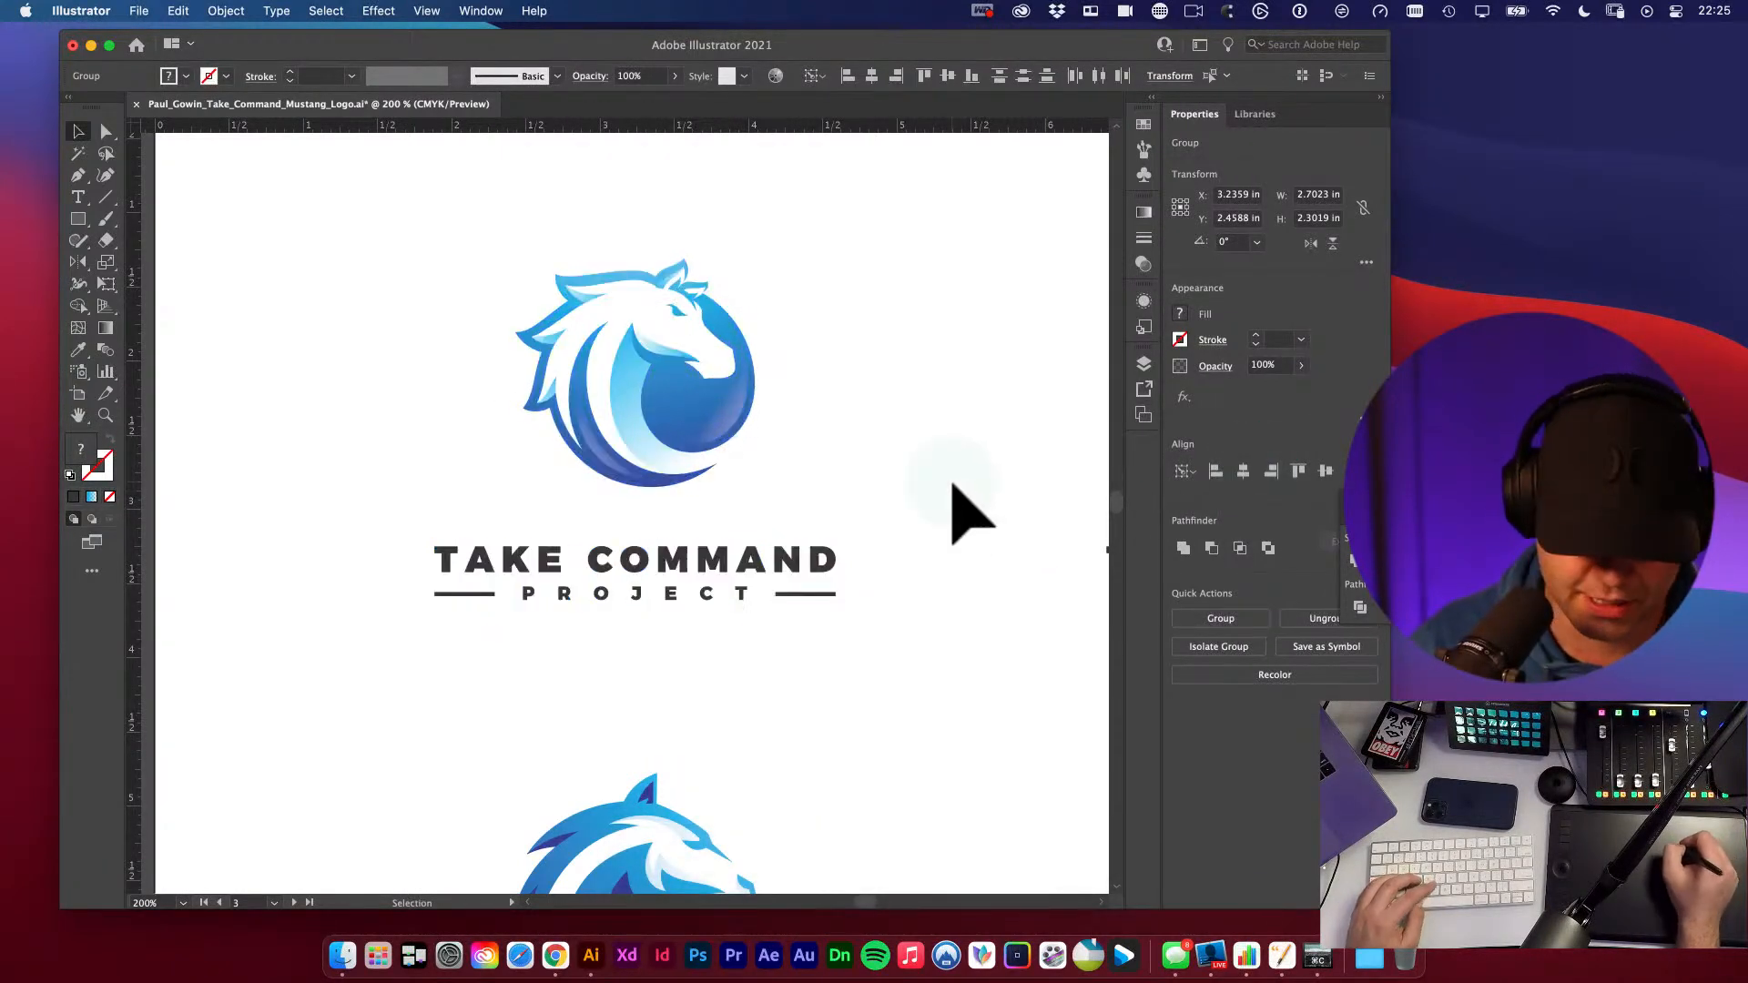
- Group the right-facing horse emblem with its TAKE COMMAND PROJECT text and bars
key("v")
left_click_drag(330, 258, 942, 649)
key("super+g")
- Select only the horse emblem of the circular logo without bars on artboard 3
key("space")
left_click(795, 492, "super")
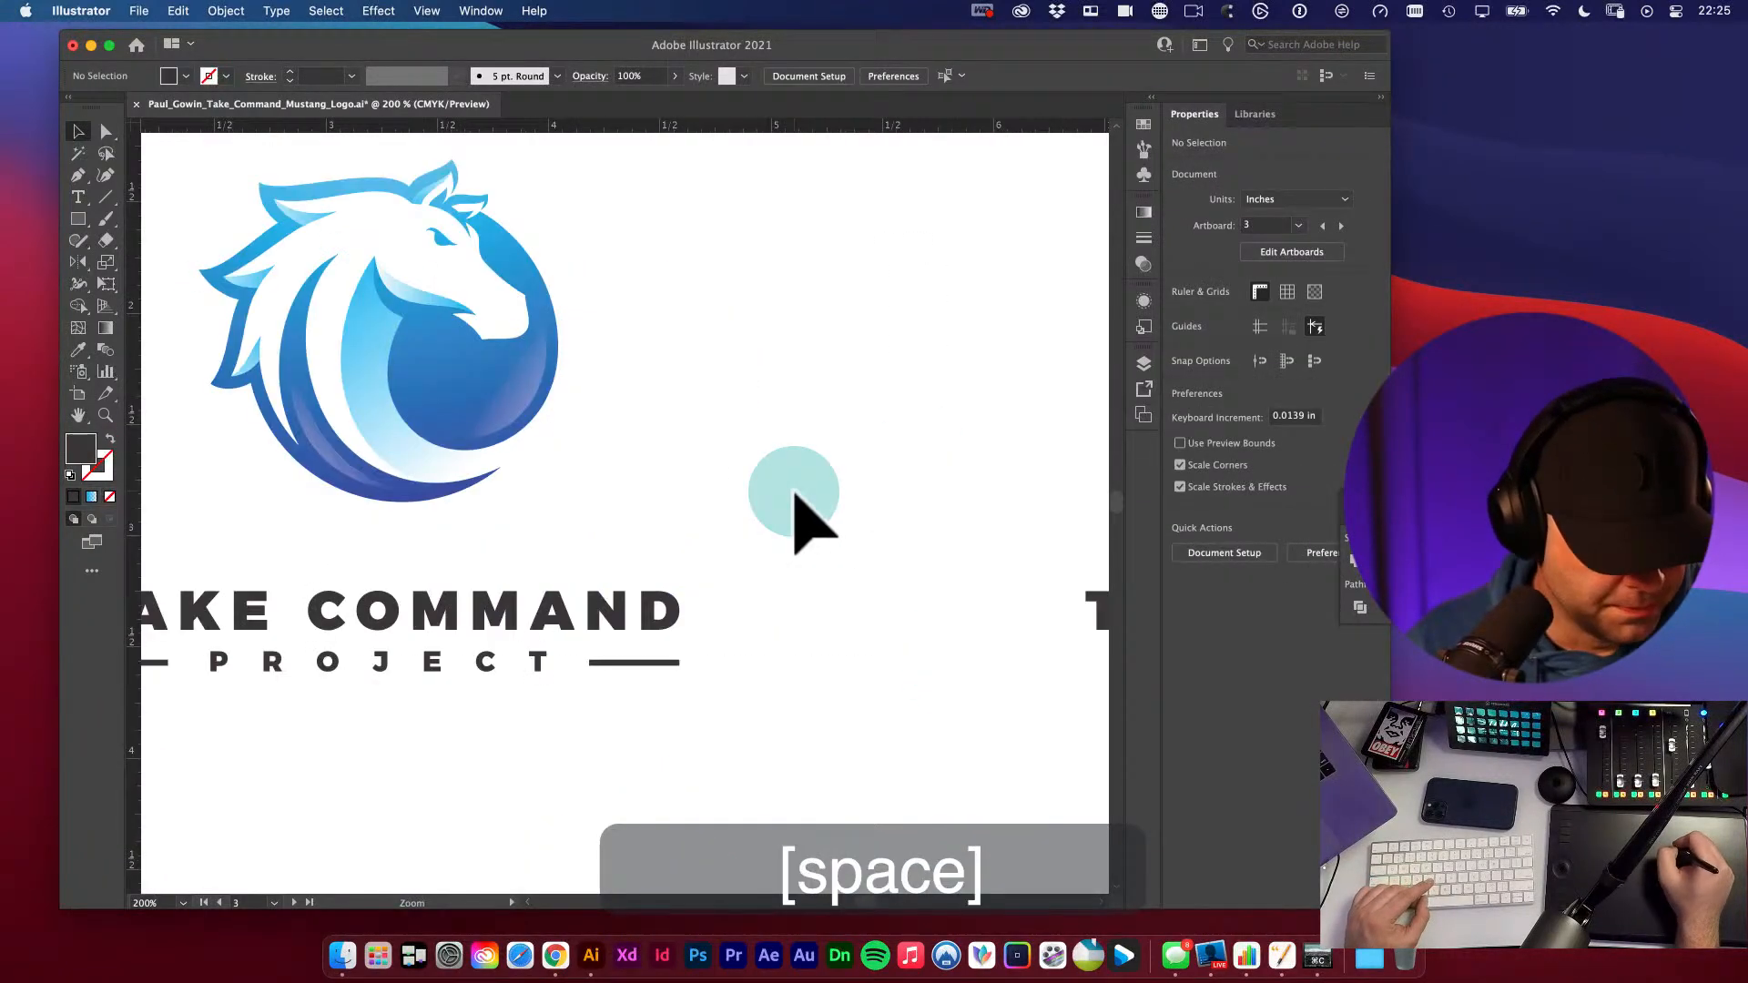
left_click(621, 534, "alt+super")
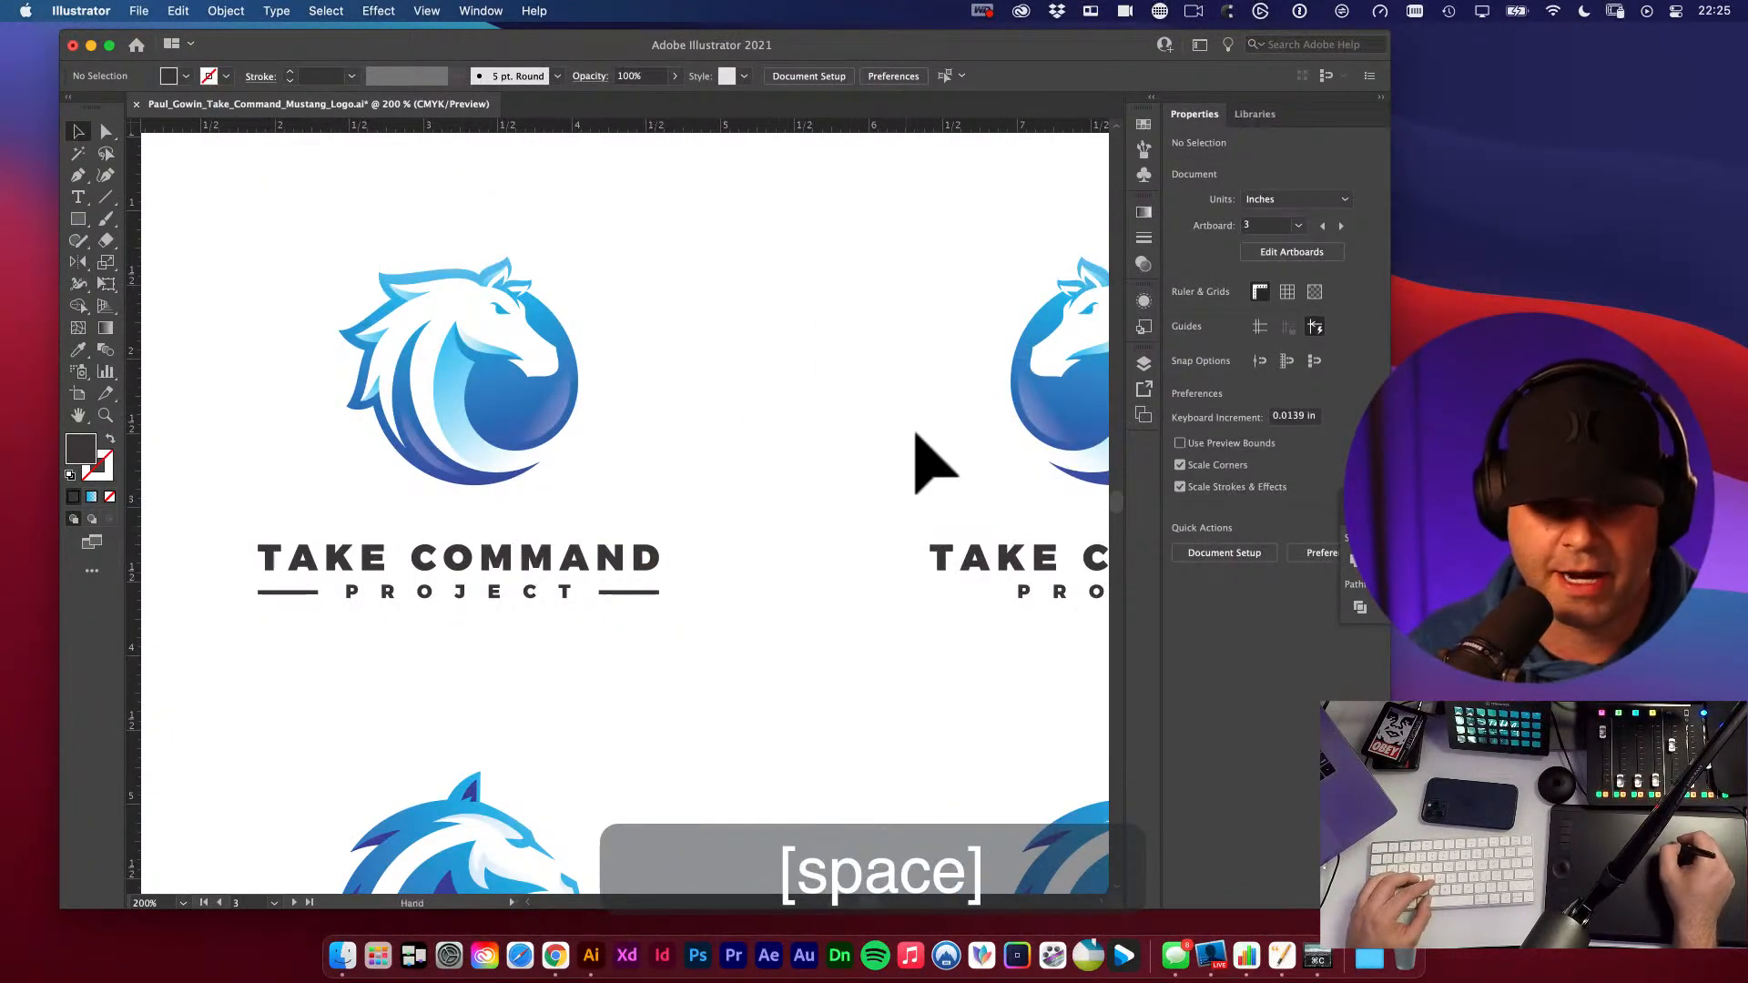
left_click_drag(914, 433, 801, 395)
left_click(788, 409, "alt+super")
left_click(789, 409, "alt+super")
left_click_drag(823, 510, 918, 400)
left_click_drag(435, 446, 877, 440)
left_click_drag(1017, 469, 894, 483)
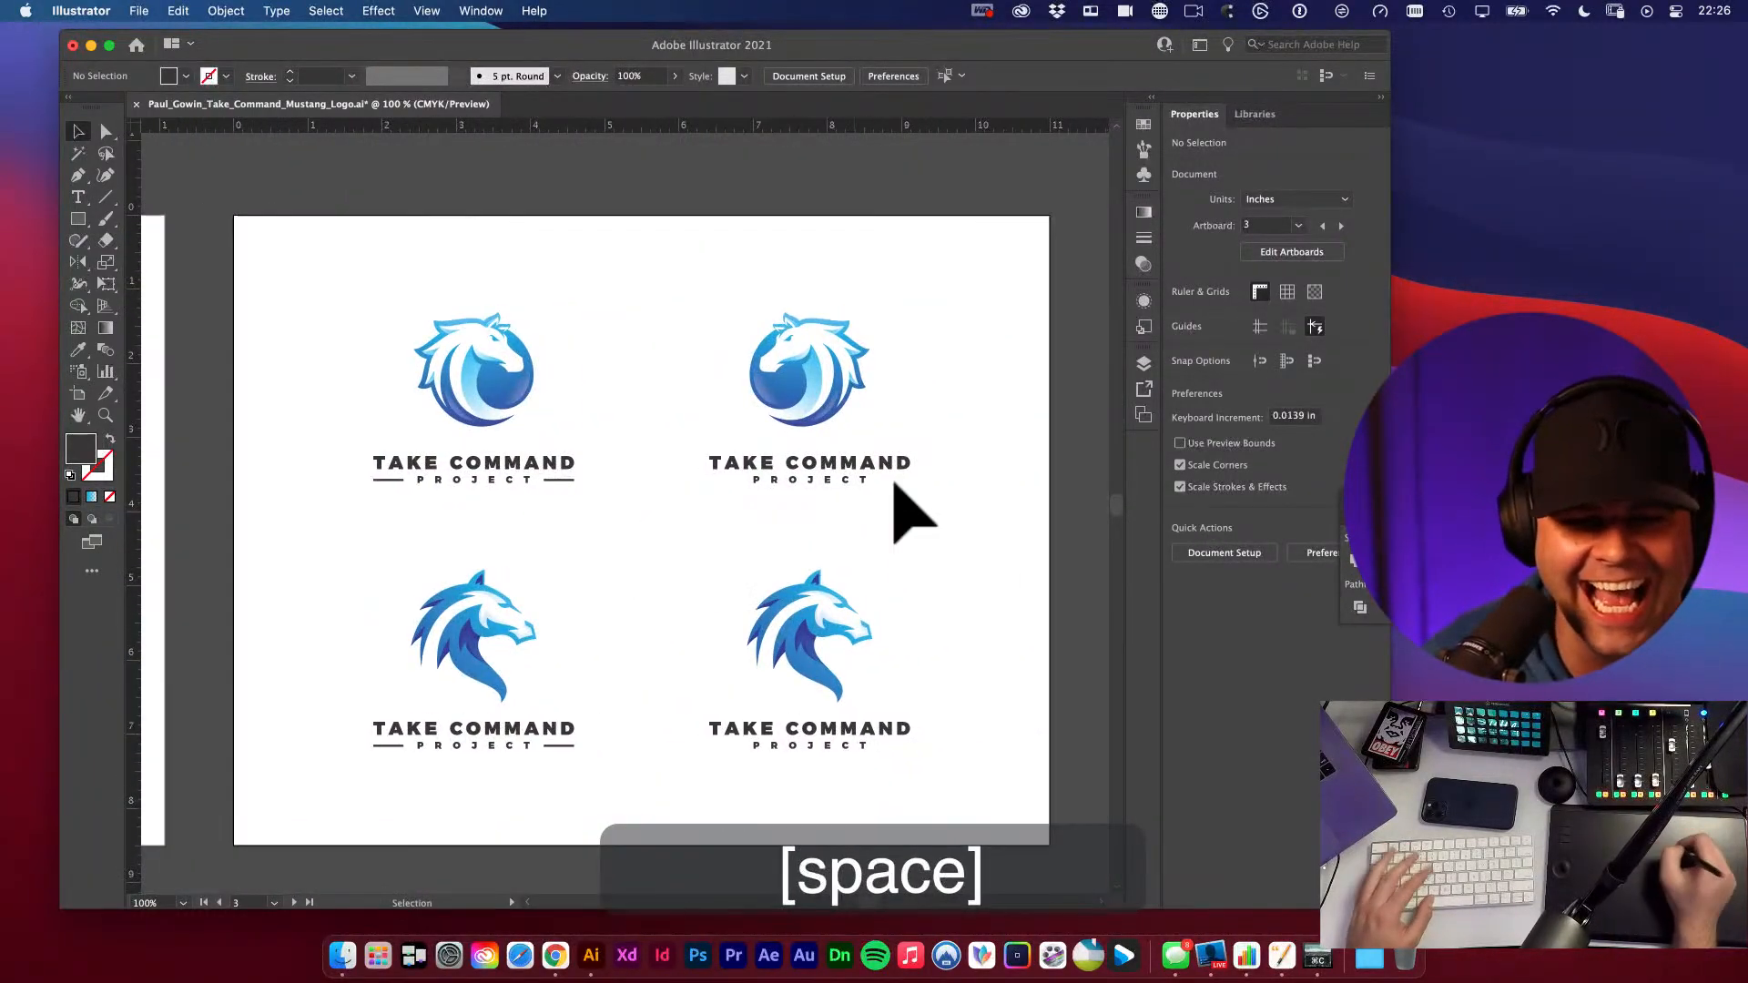
key("space")
key("v")
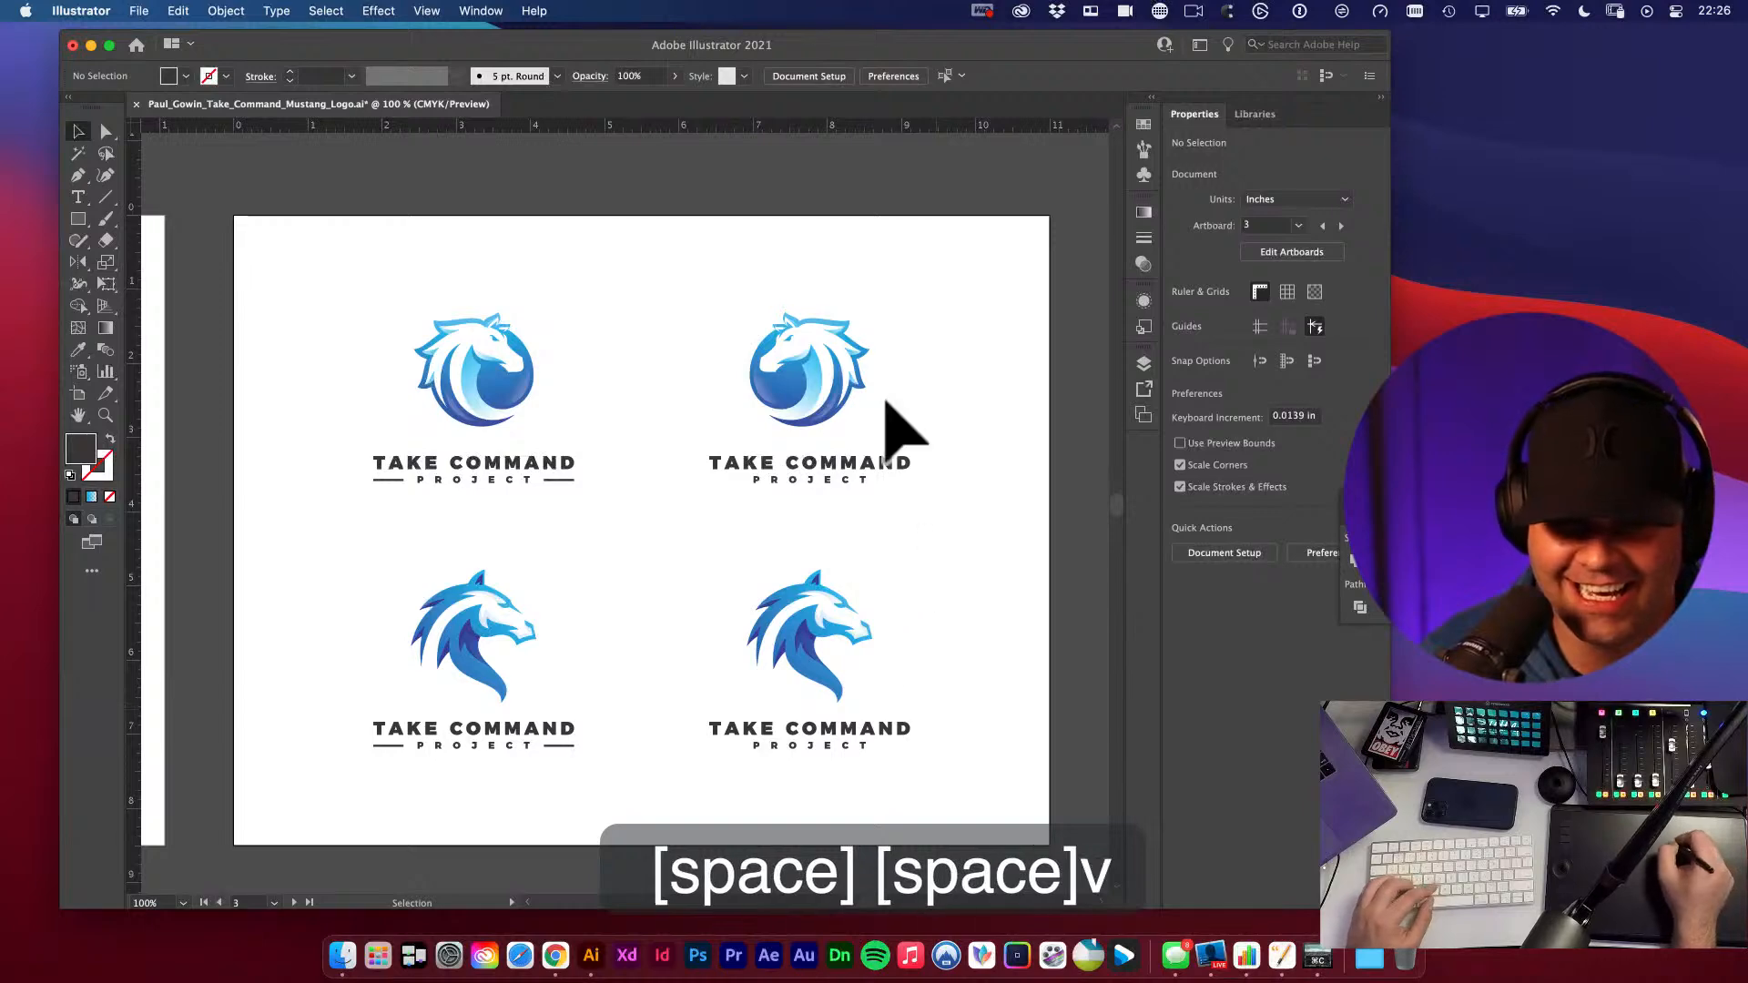
key("a")
left_click_drag(687, 266, 961, 506)
- Try a freehand reflection of the selected horse emblem above the text without bars
key("g")
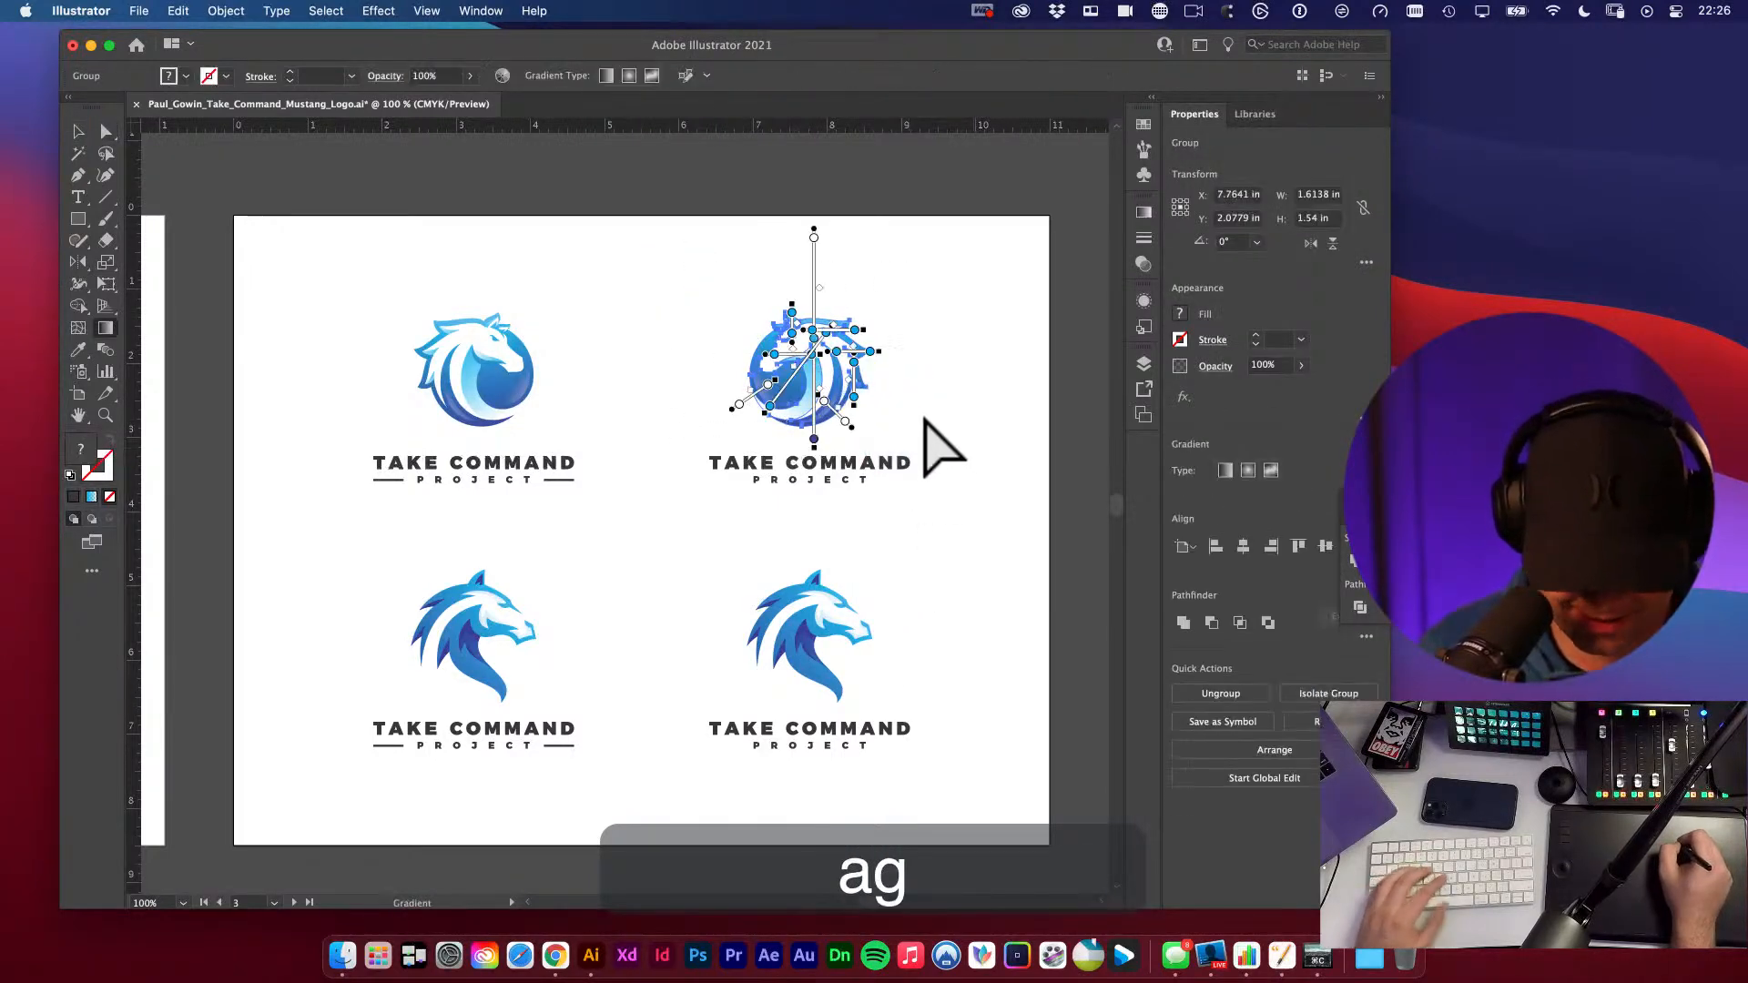
key("o")
left_click_drag(869, 348, 628, 423)
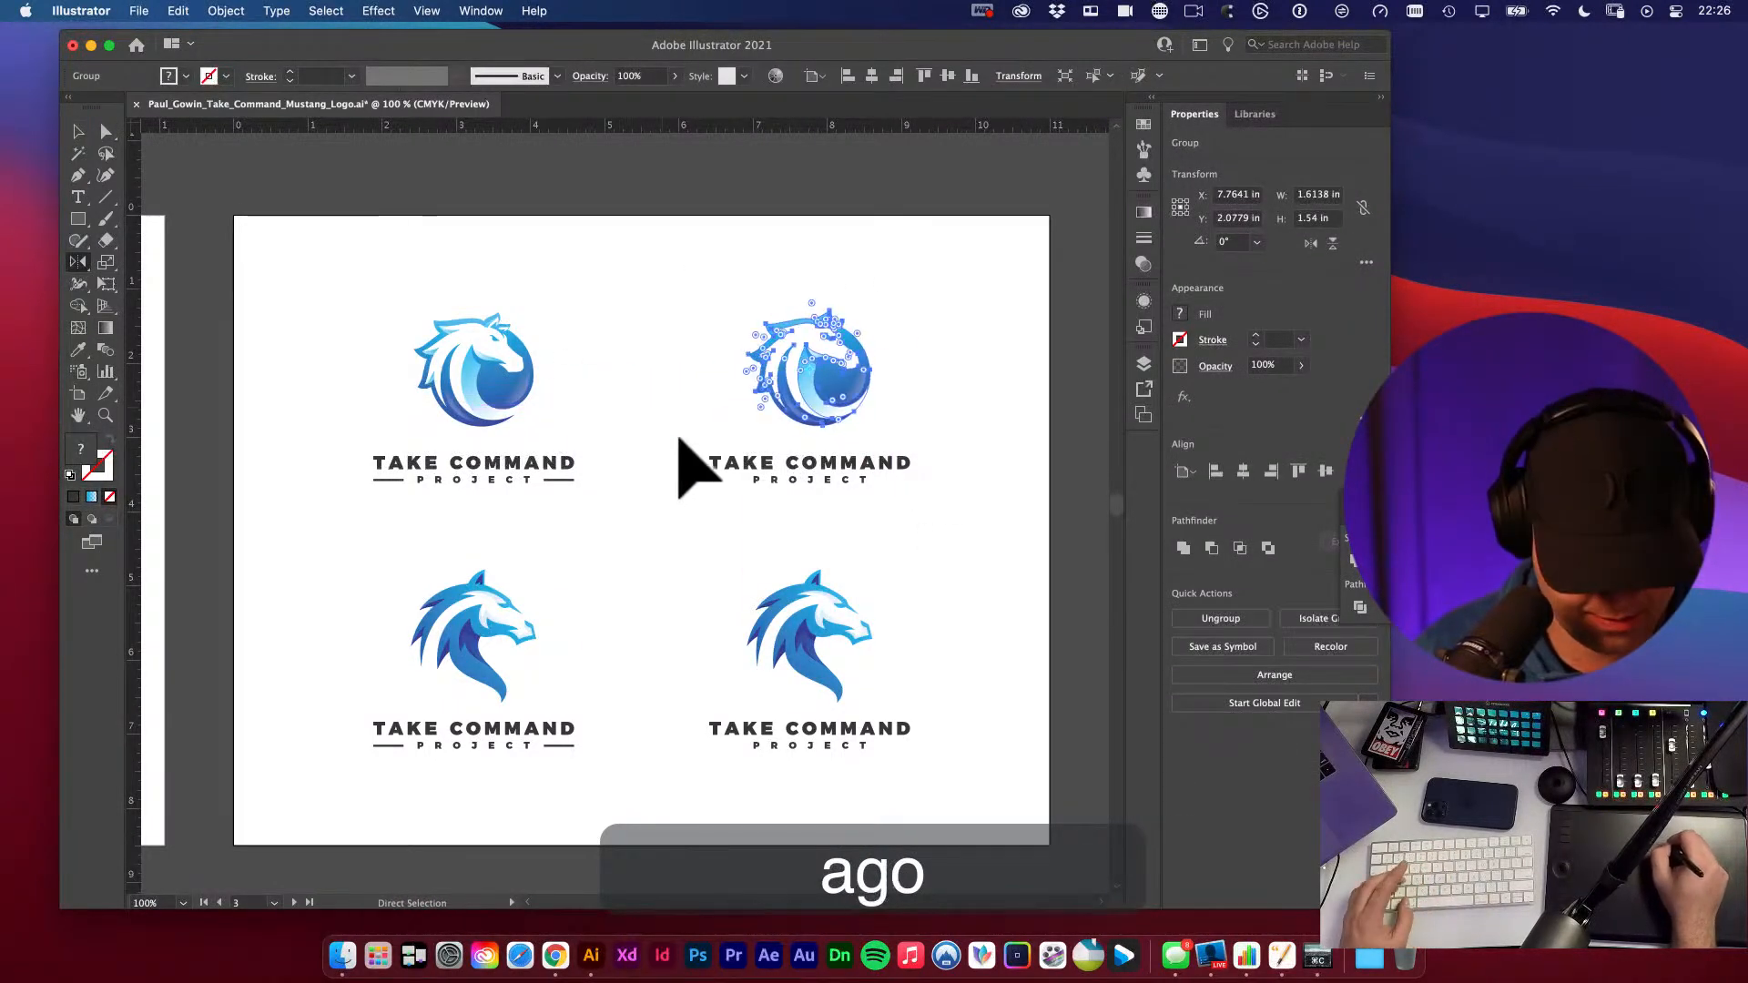
key("super+z")
left_click_drag(877, 439, 605, 456)
key("super+z")
- Reflect the horse emblem of the circular logo without bars across its vertical axis, so the horse faces right
key("super+space")
left_click_drag(836, 381, 1097, 610)
key("o")
left_click_drag(948, 413, 535, 429)
key("v")
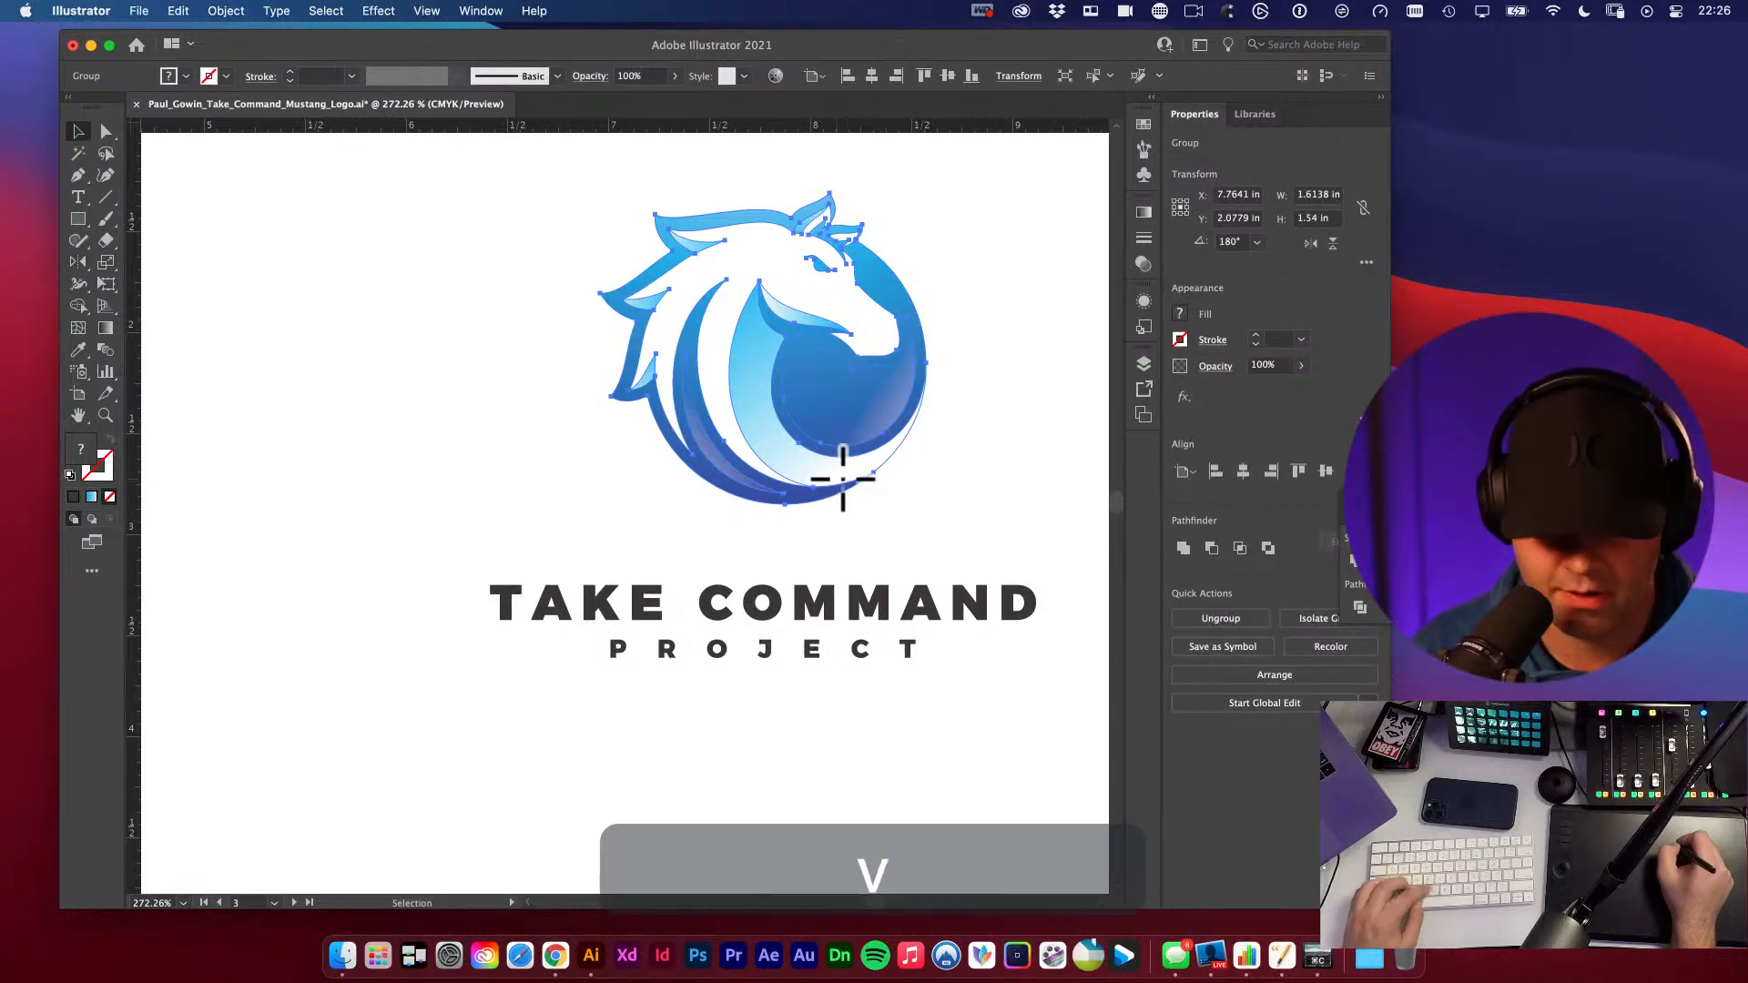
- Group the mirrored horse emblem with its TAKE COMMAND PROJECT text without bars
key("super+alt+space")
left_click(894, 421)
left_click(901, 429)
key("space")
left_click_drag(679, 495, 1063, 361)
key("v")
left_click_drag(531, 320, 1021, 645)
key("super+g")
- Add a point text label reading 1A in the empty space between the four logos on artboard 3
key("space")
left_click_drag(546, 597, 834, 385)
key("super+alt+space")
left_click(817, 548)
key("space")
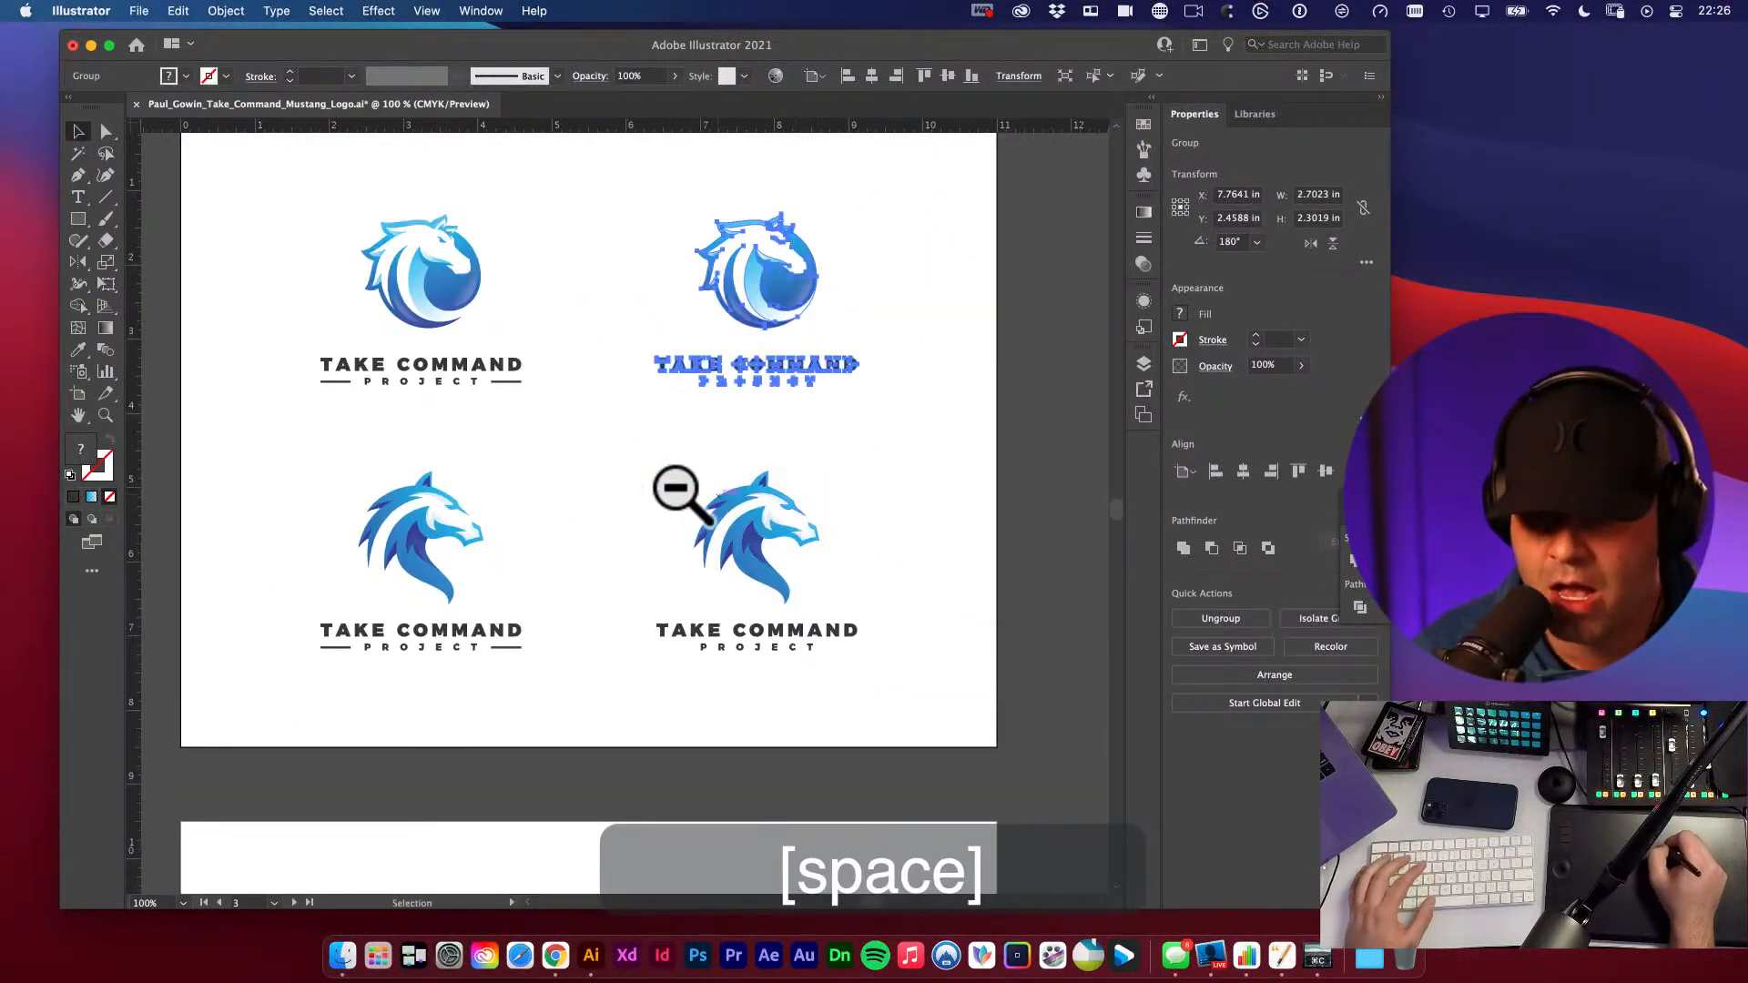
left_click(657, 501)
key("space")
left_click_drag(717, 591, 727, 566)
key("v")
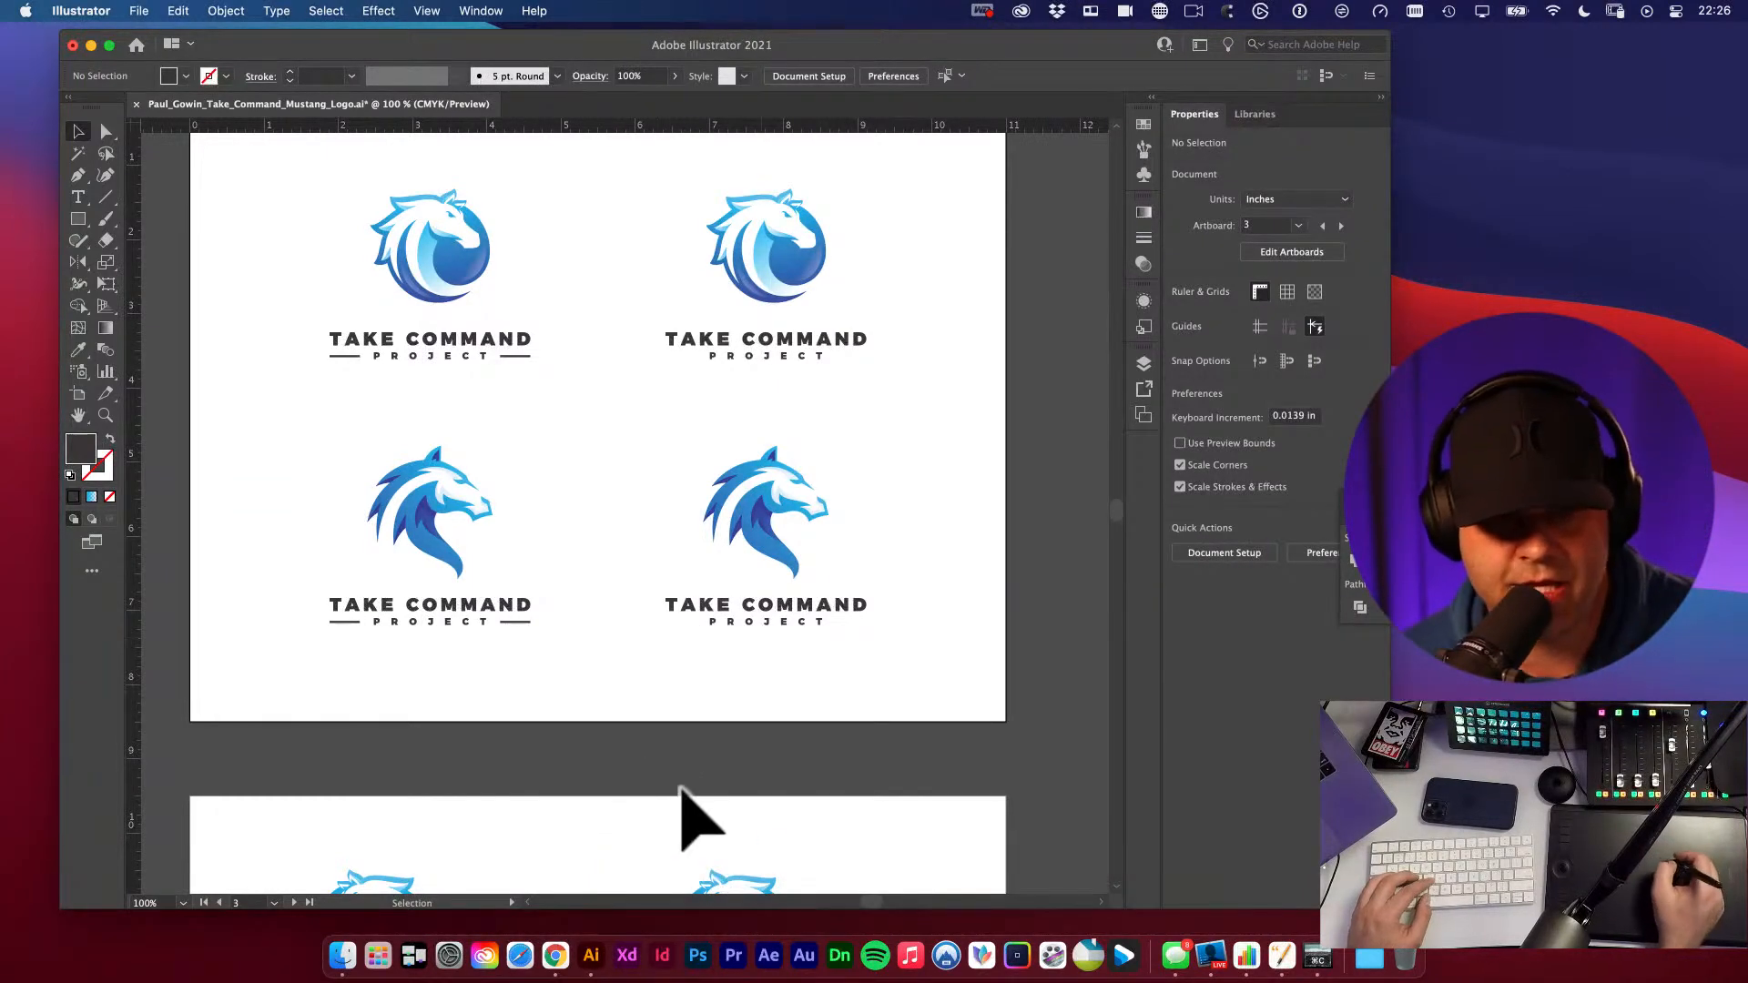
key("t")
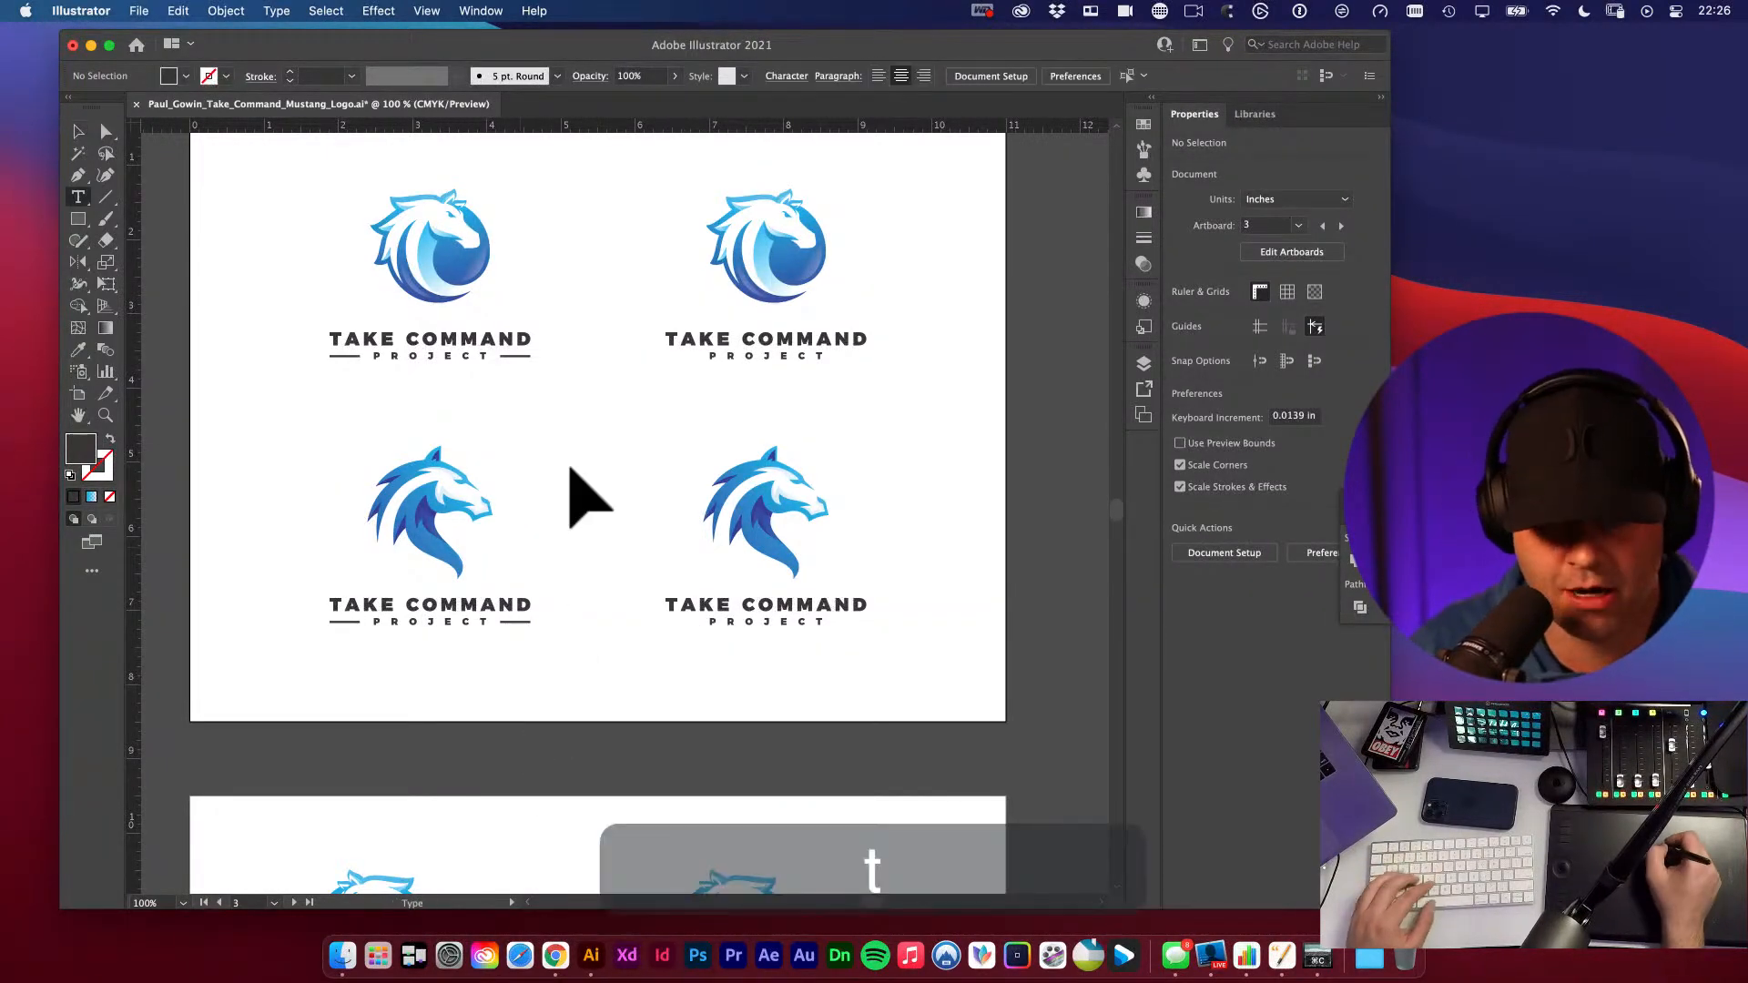
left_click(594, 437)
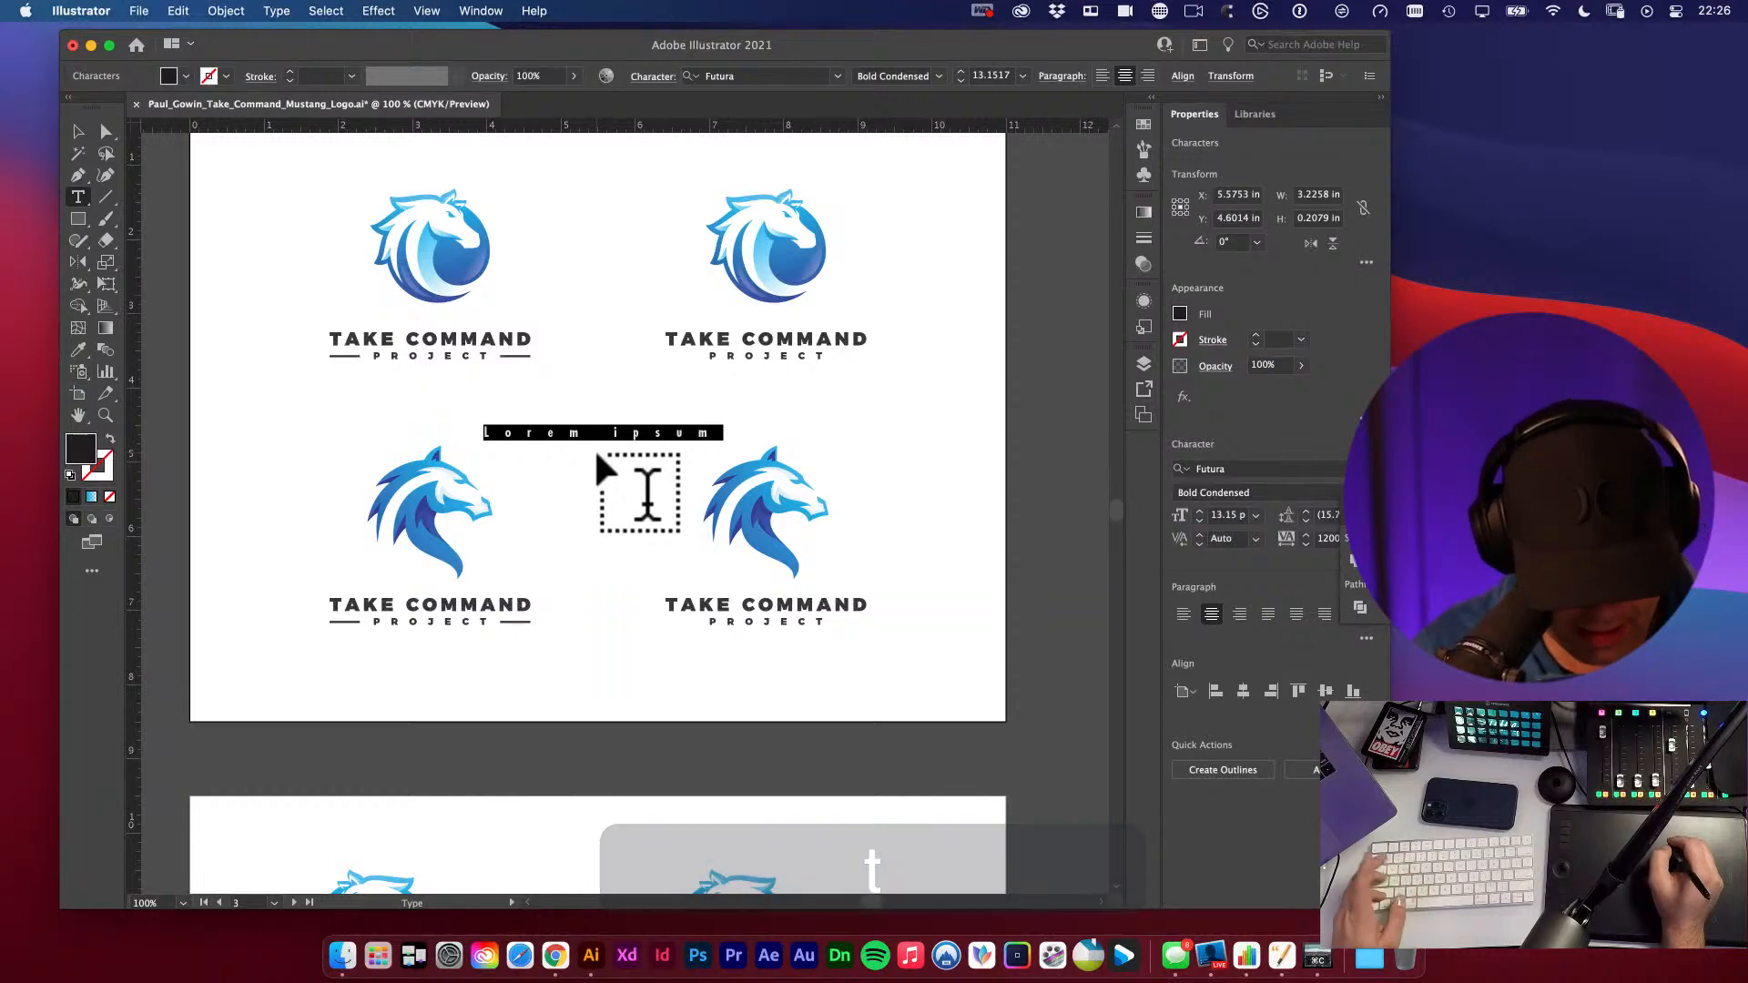
type("A")
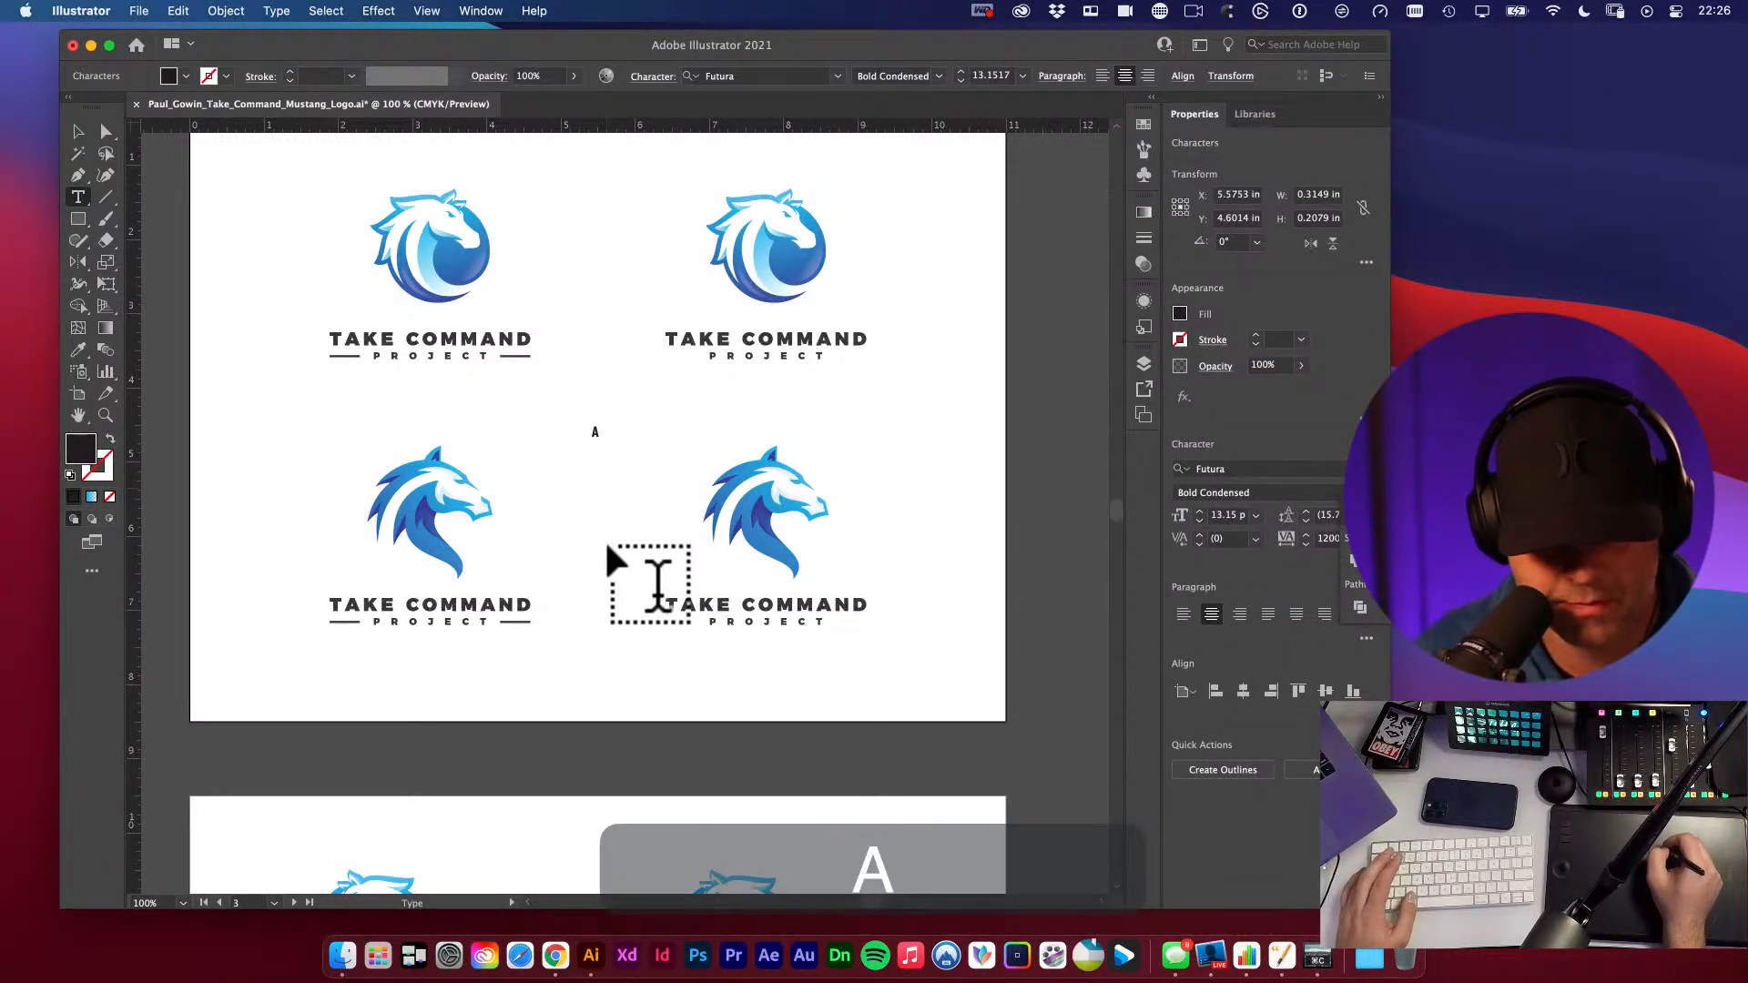
key("super+a")
type("1A")
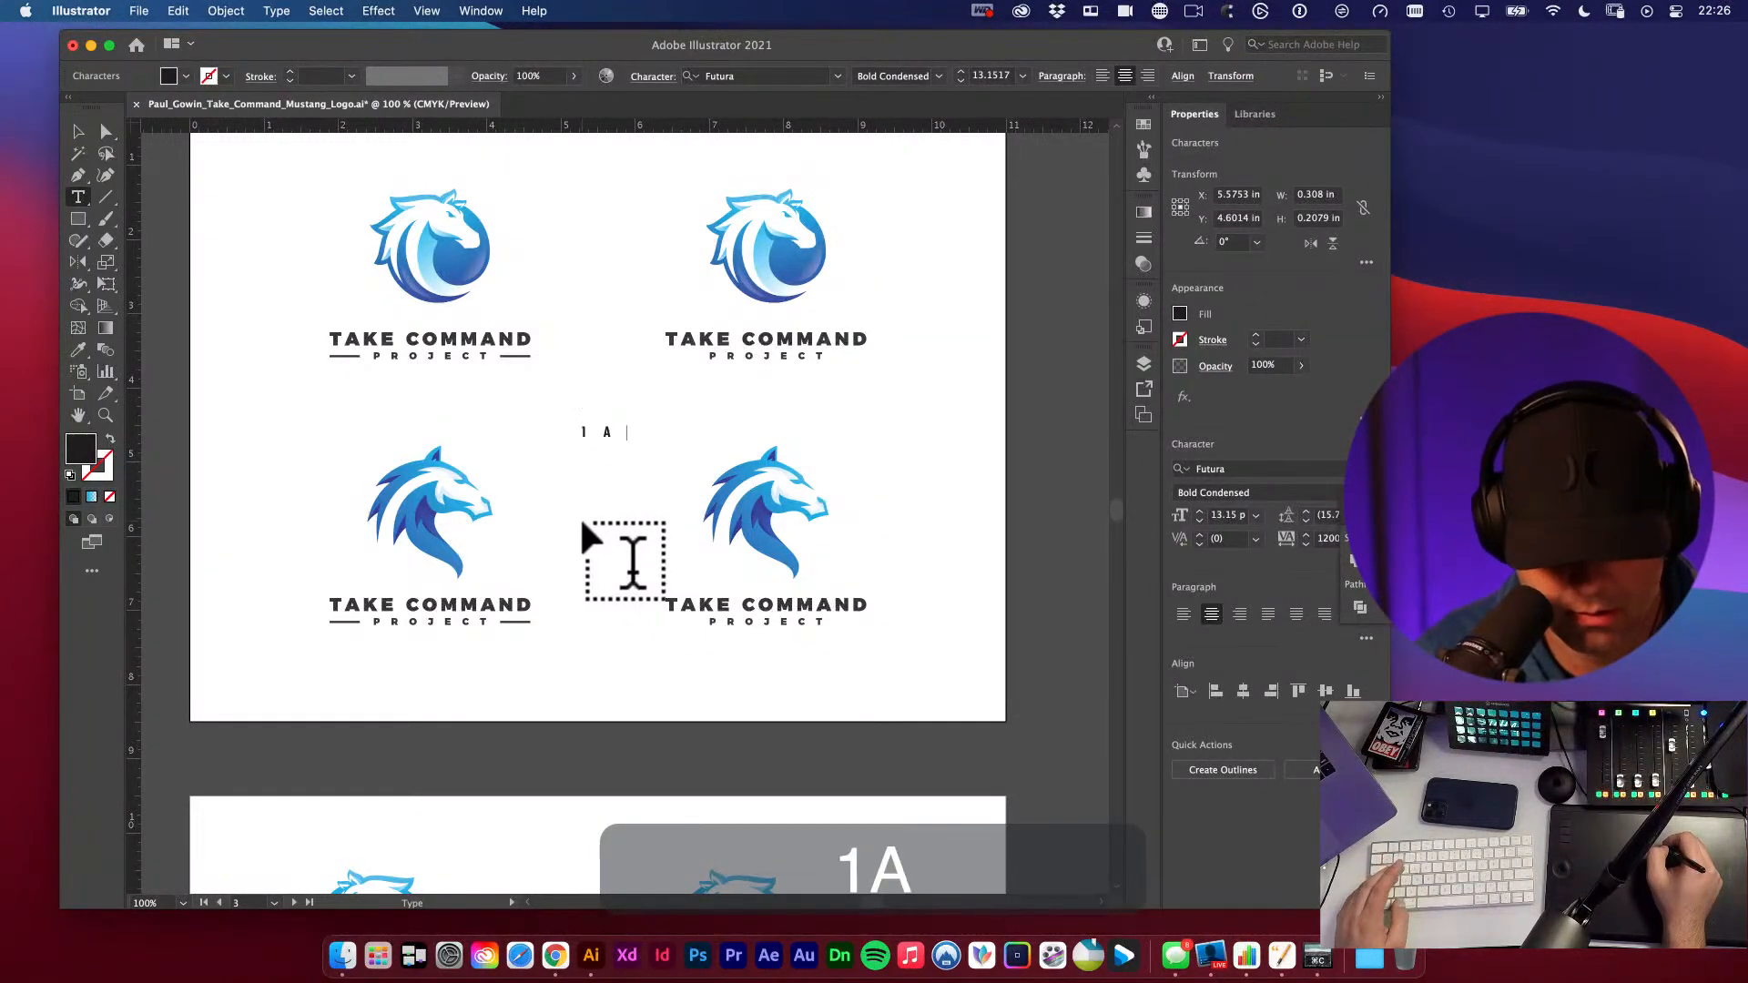
- Reduce the 1A label's tracking to 0 and fill it with the magenta swatch
key("super+a")
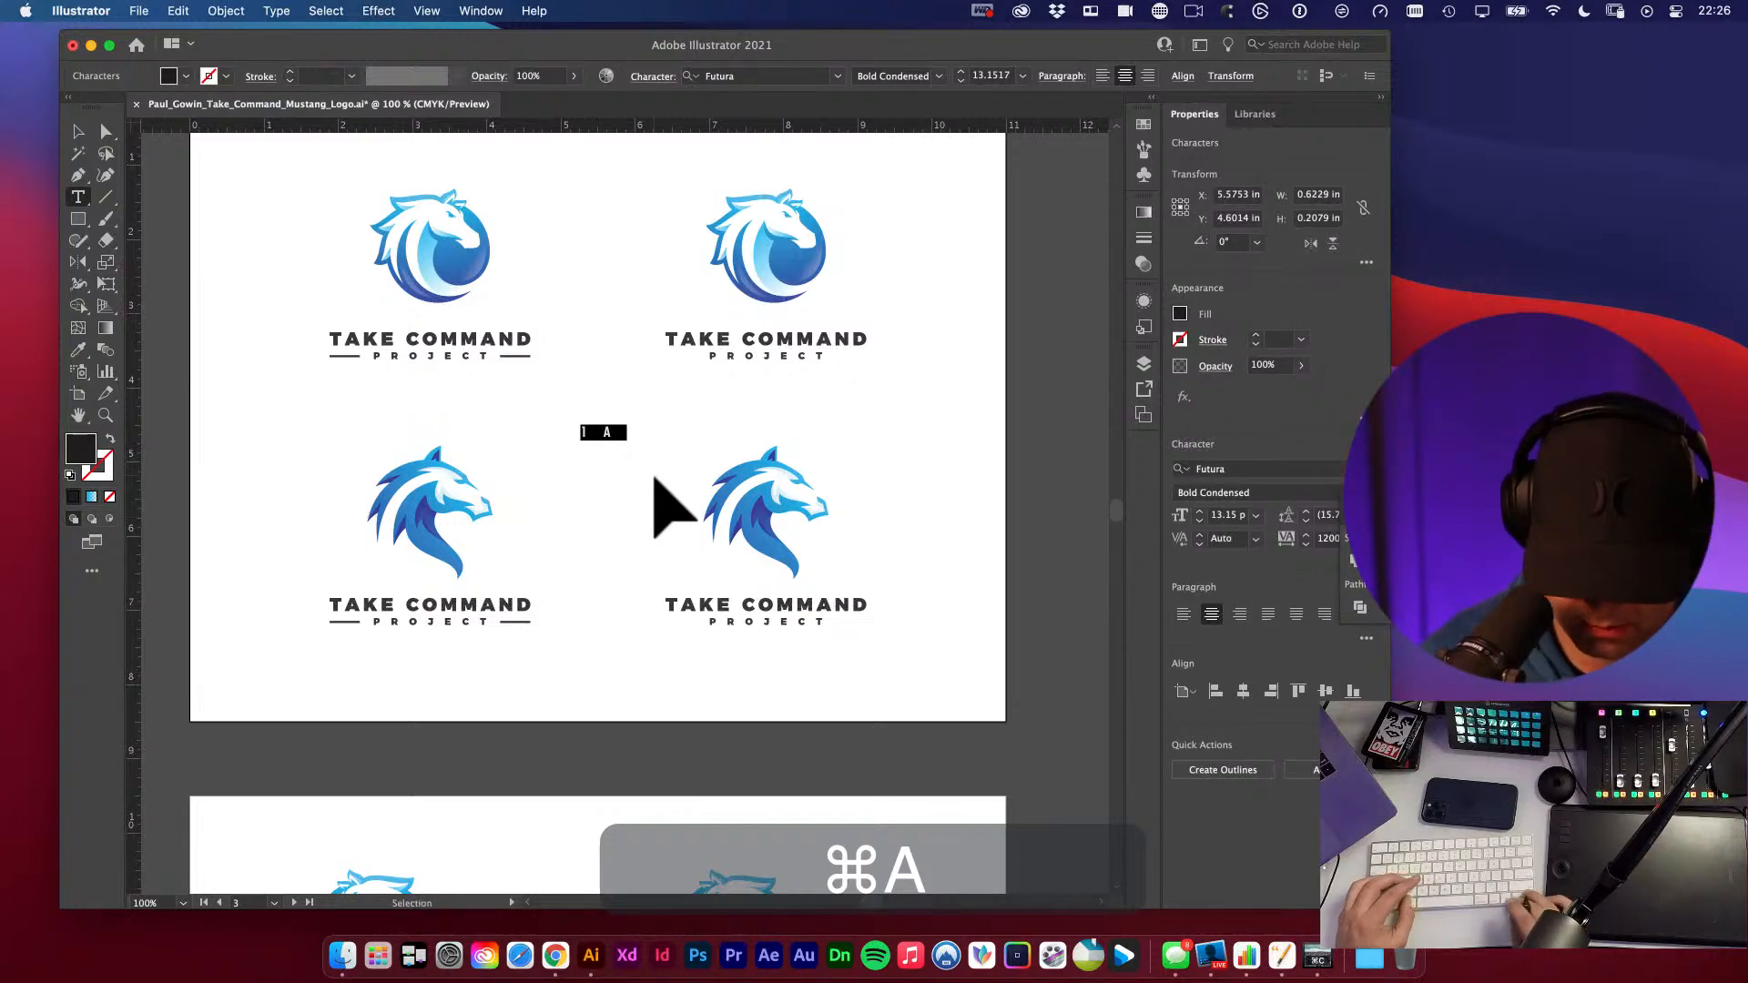
key("alt+super+Left")
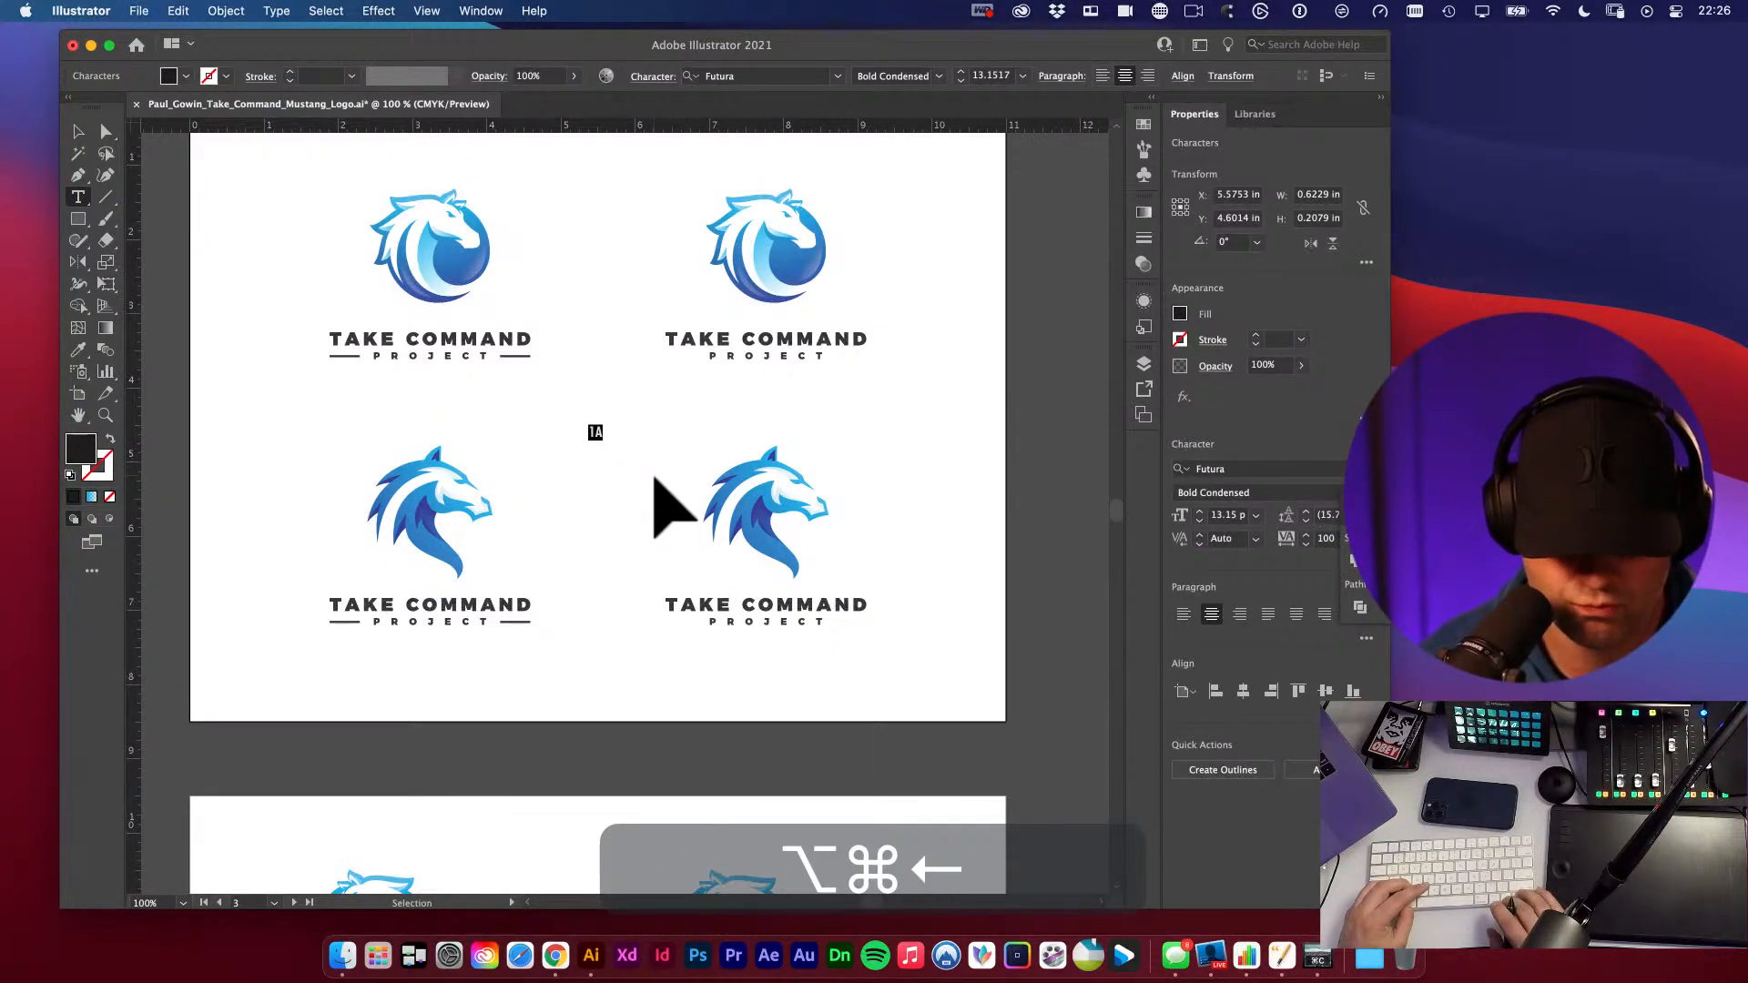
left_click(79, 132)
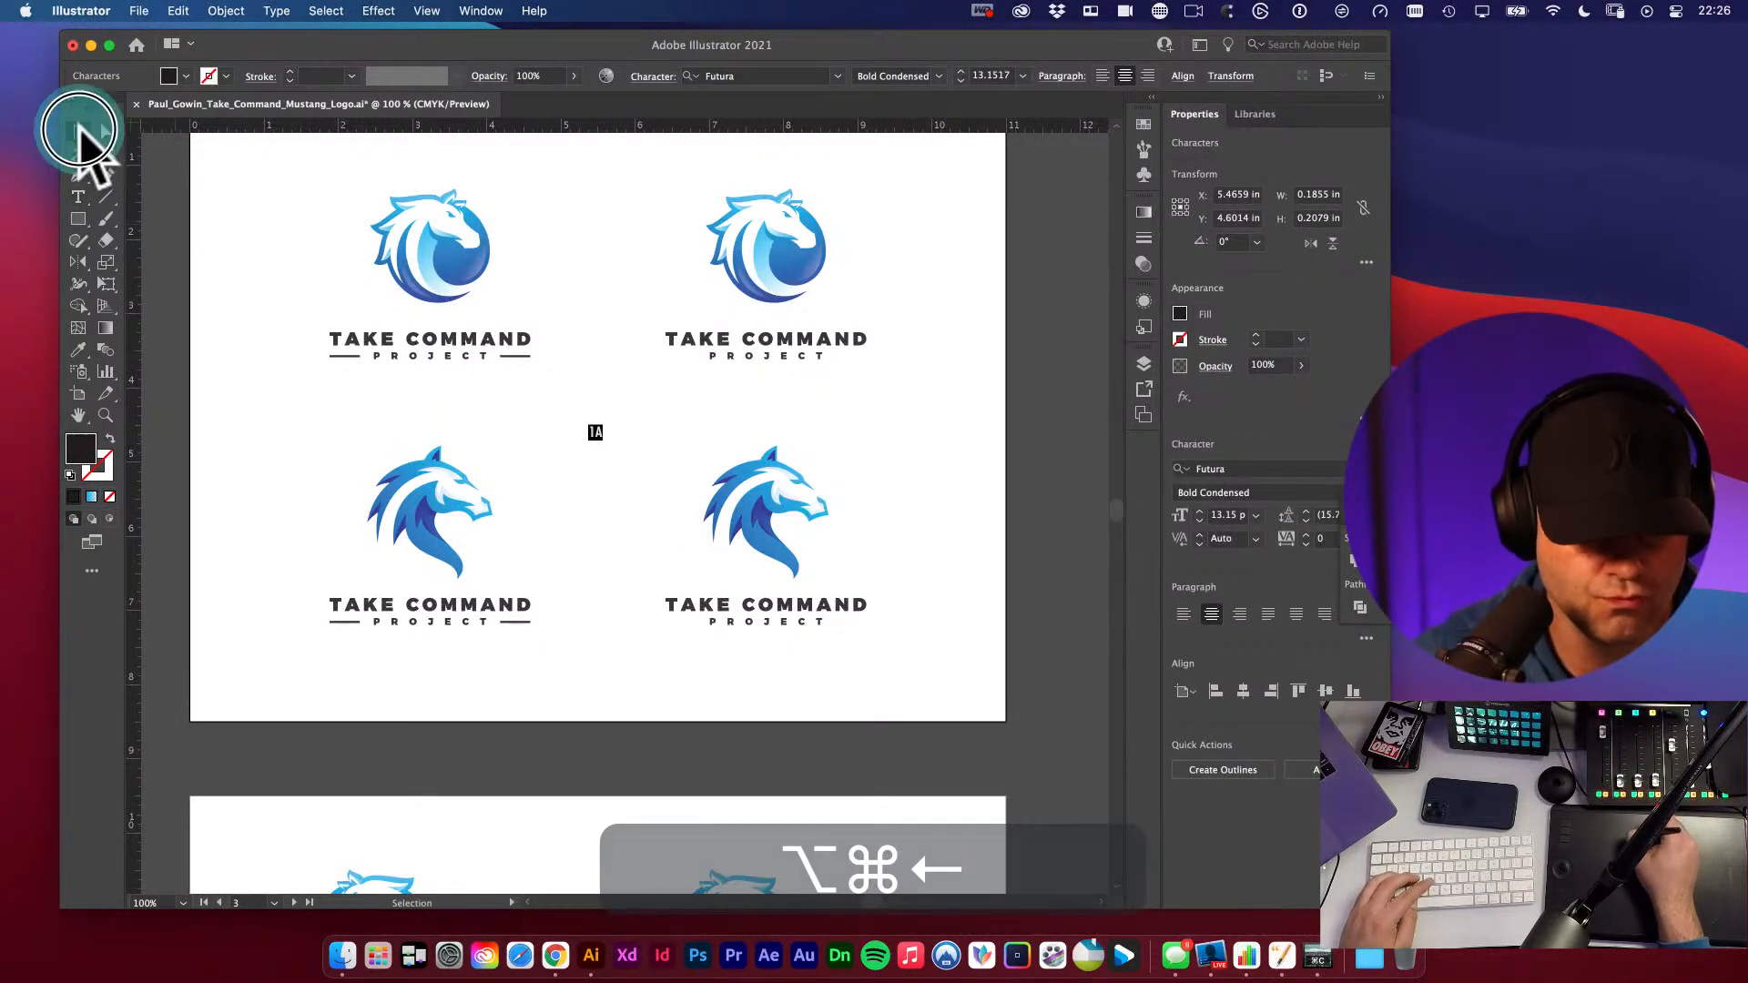
left_click(1144, 126)
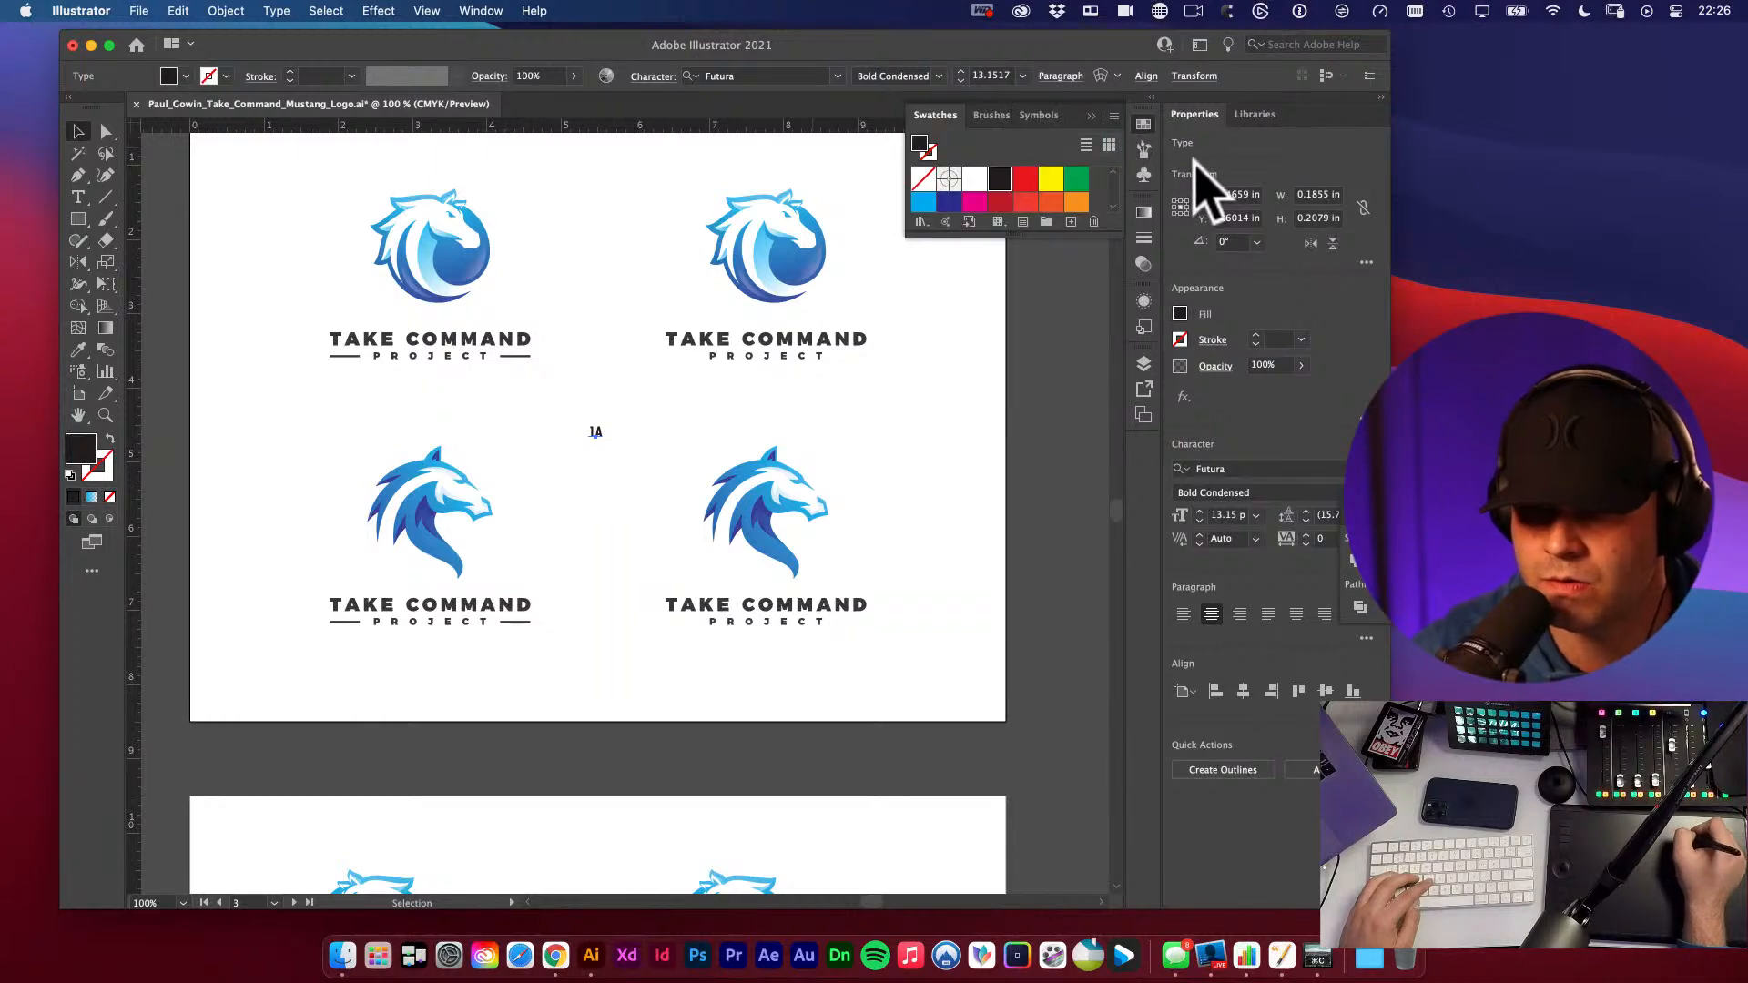
left_click(974, 201)
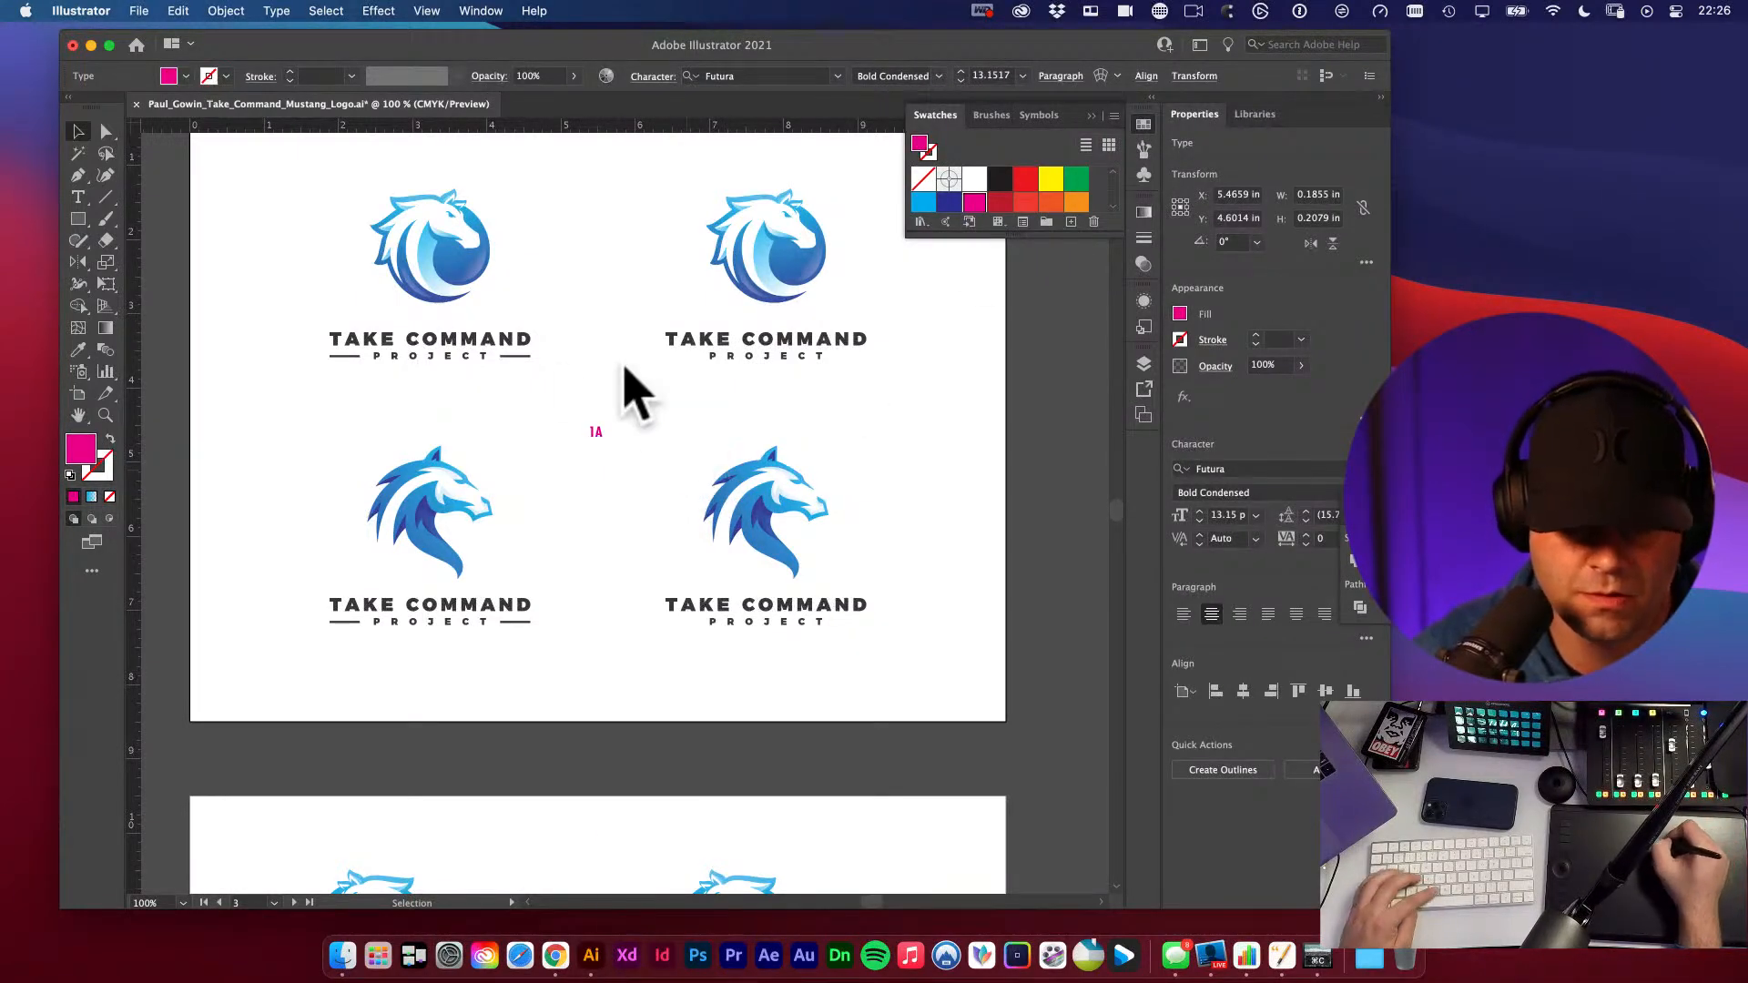
- Place the 1A label beside the circular logo with bars and copy it to the circular logo without bars as 1B
key("v")
left_click_drag(544, 404, 666, 187)
key("v")
key("t")
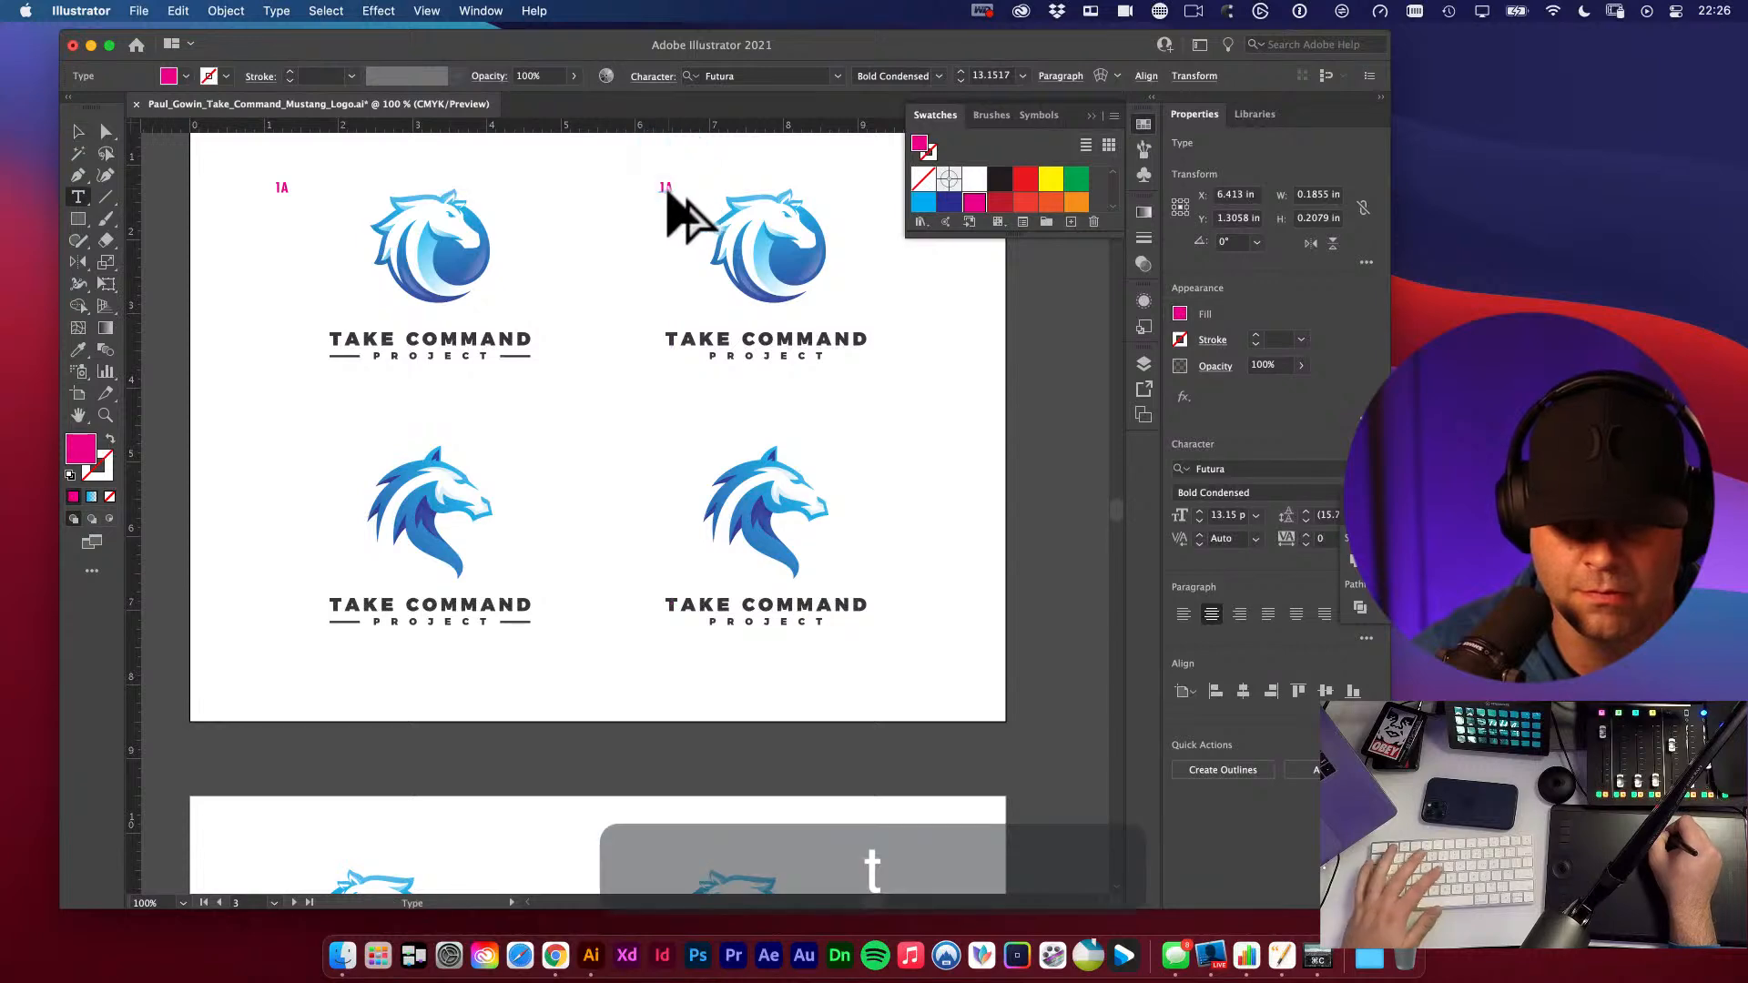
left_click(667, 188)
type("B")
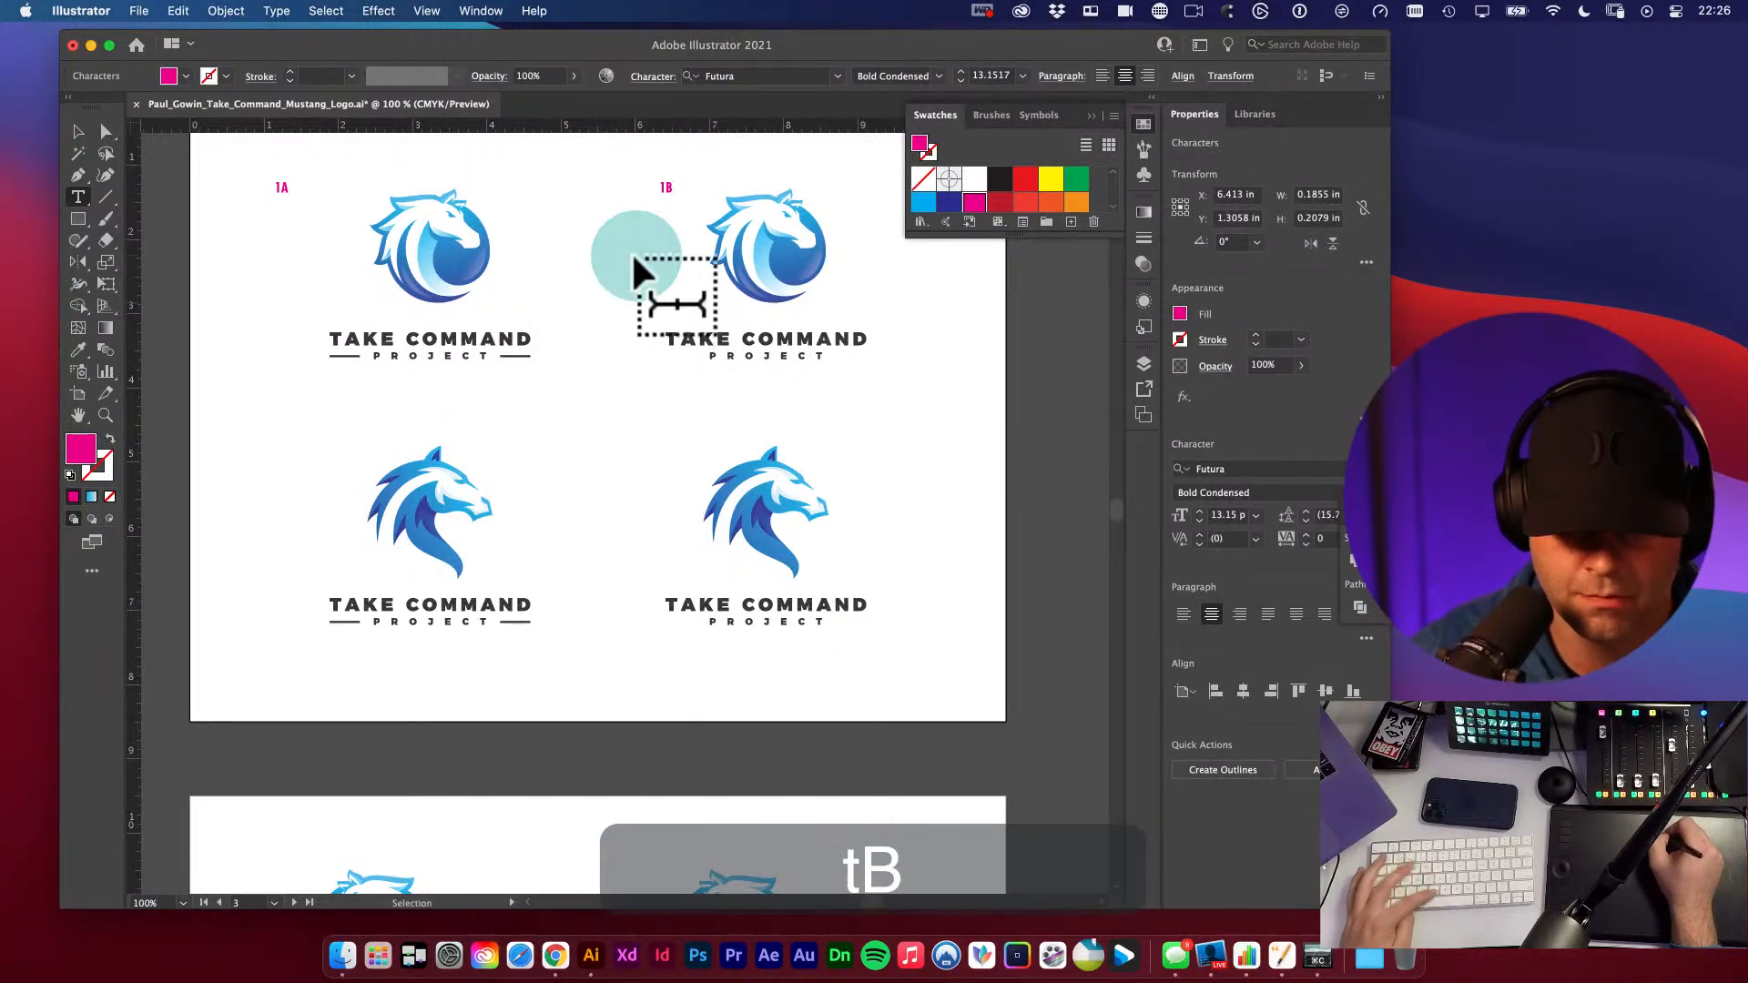
left_click(636, 257, "super")
- Duplicate the 1A and 1B labels together down beside the two lower horse-head logos
key("v")
left_click_drag(235, 163, 332, 257)
left_click_drag(629, 148, 669, 462)
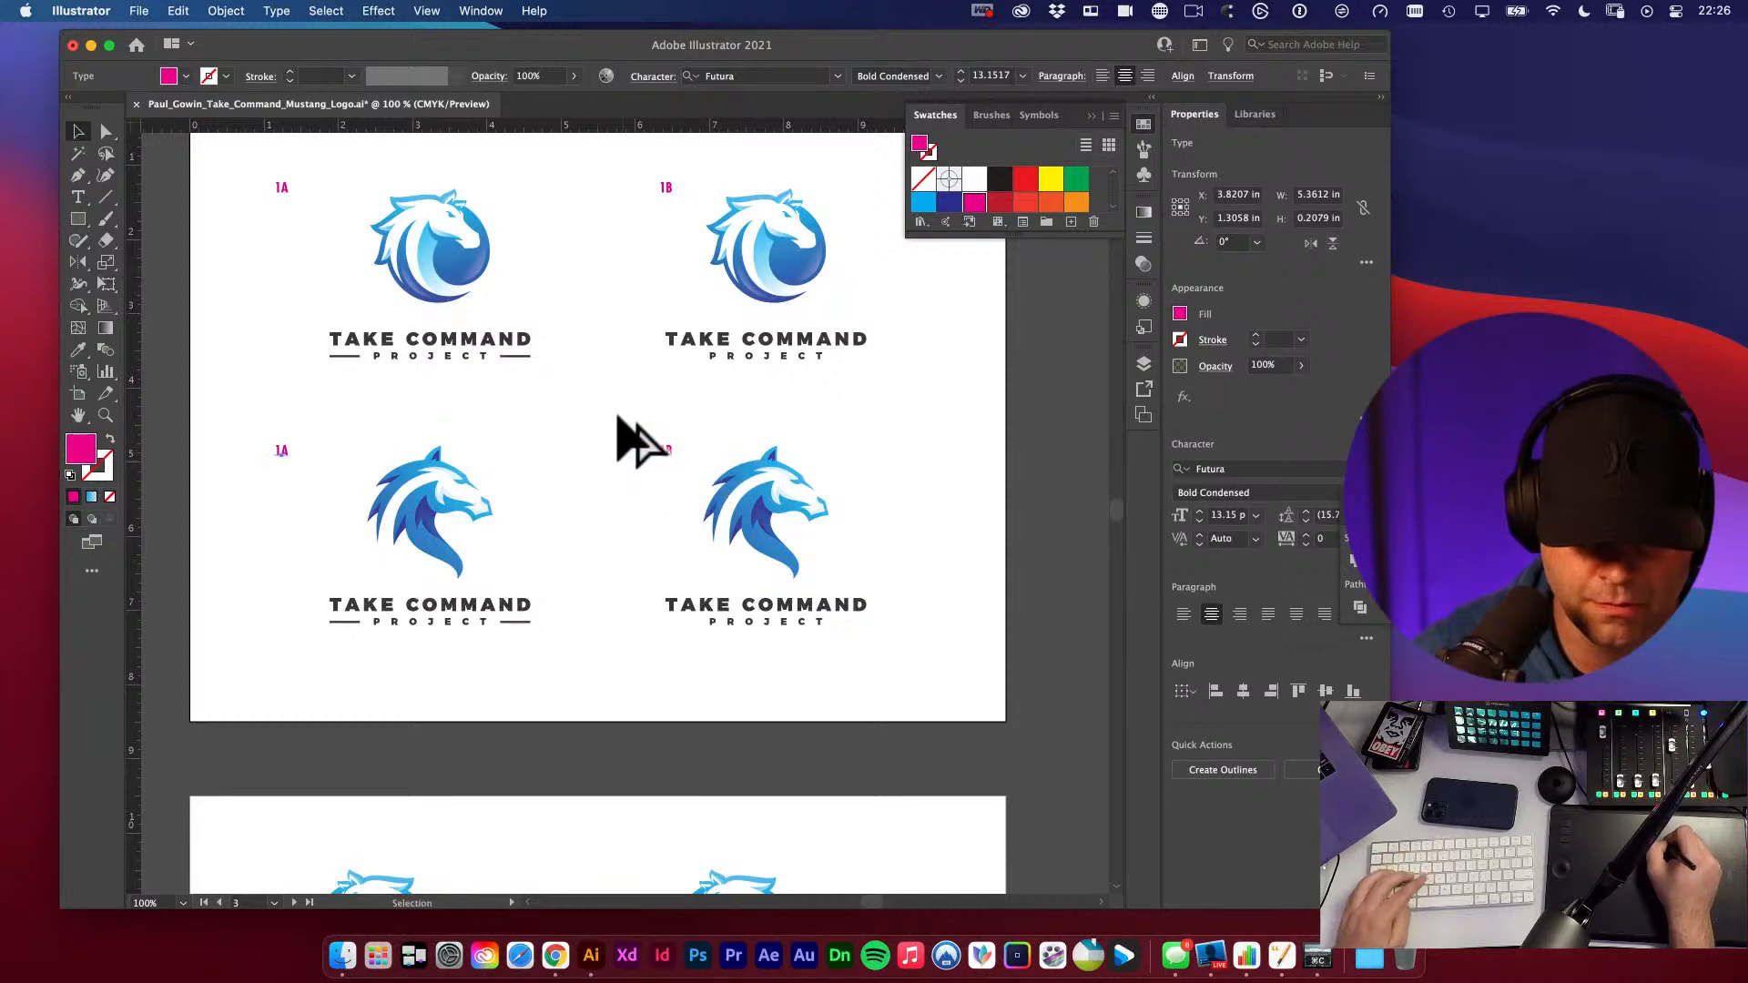
left_click(604, 429)
- Change the two lower labels to 2A and 2B, deselect them and close the swatches
key("t")
left_click_drag(272, 451, 280, 451)
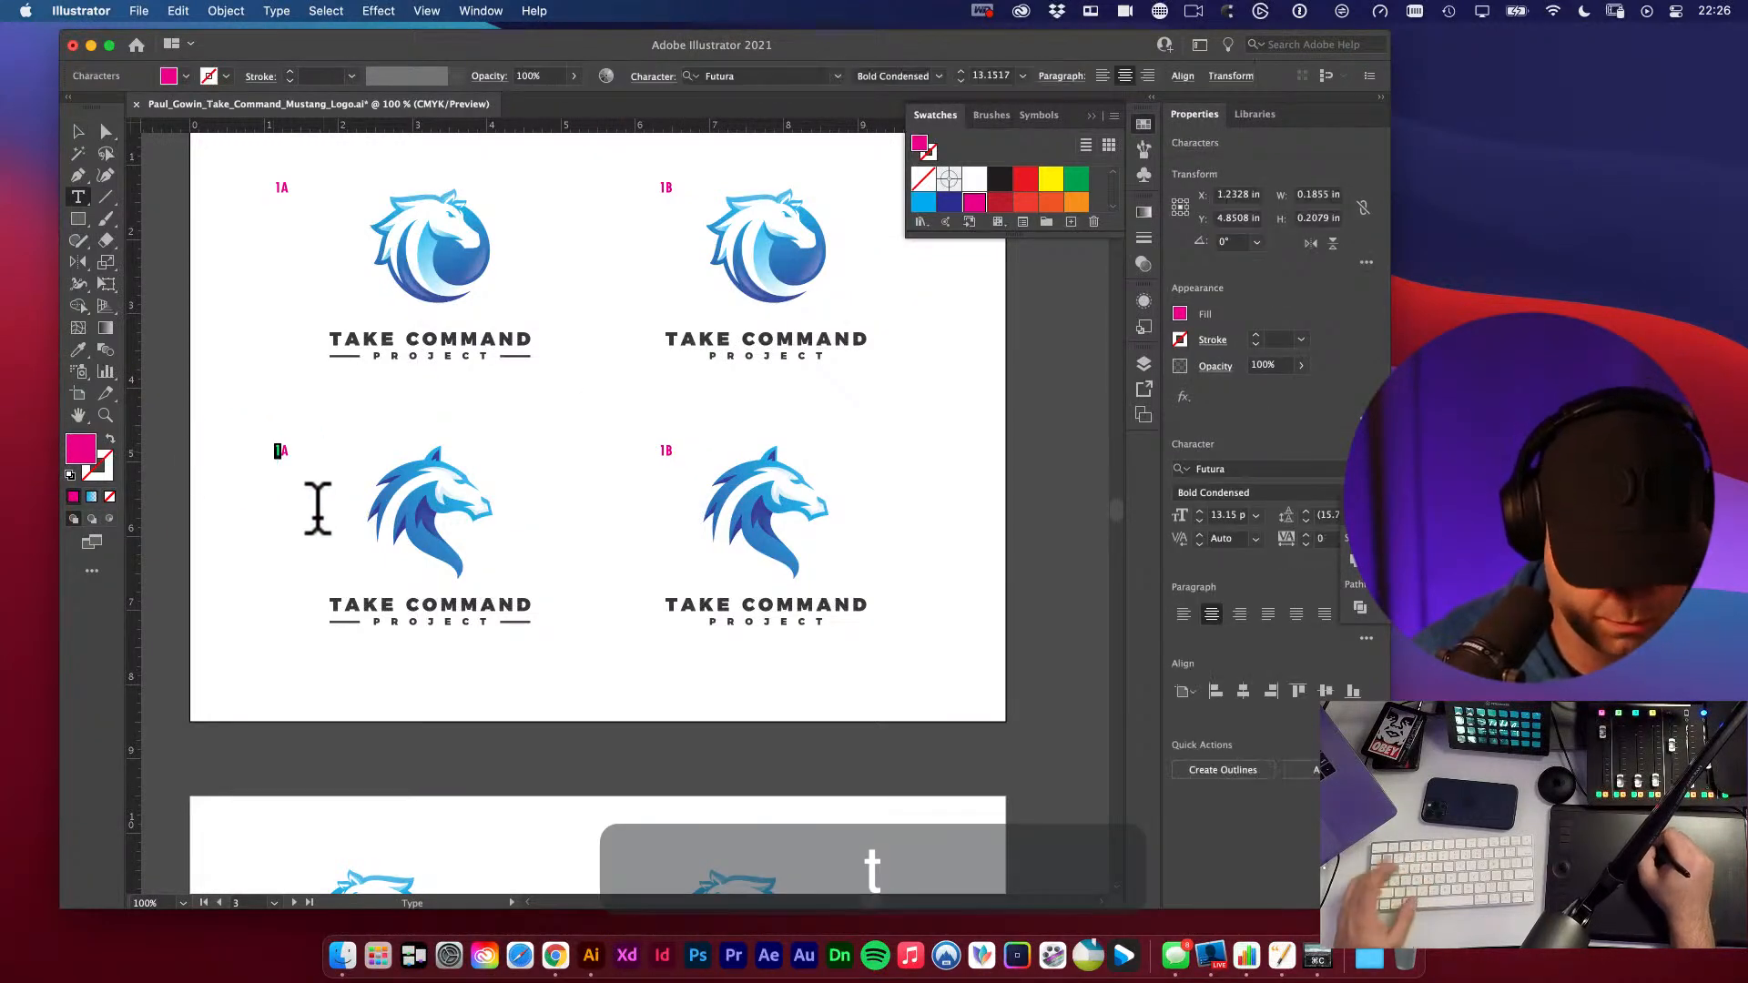
type("2")
left_click_drag(659, 452, 667, 451)
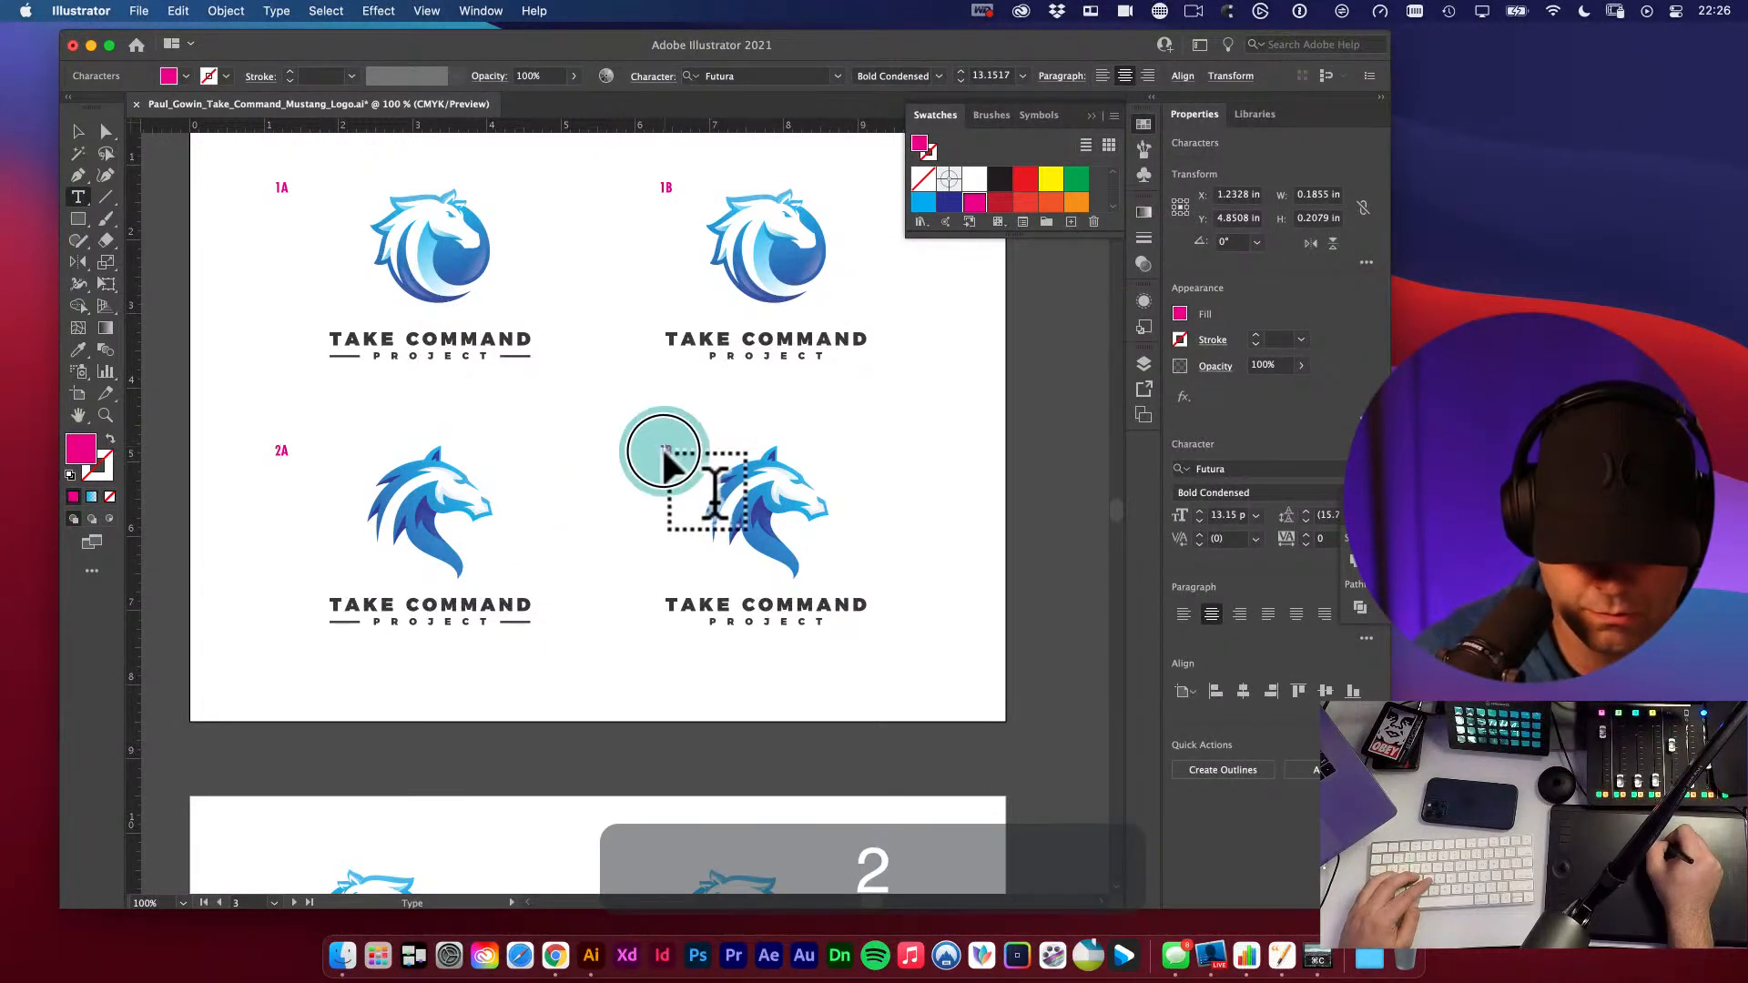
left_click(78, 132)
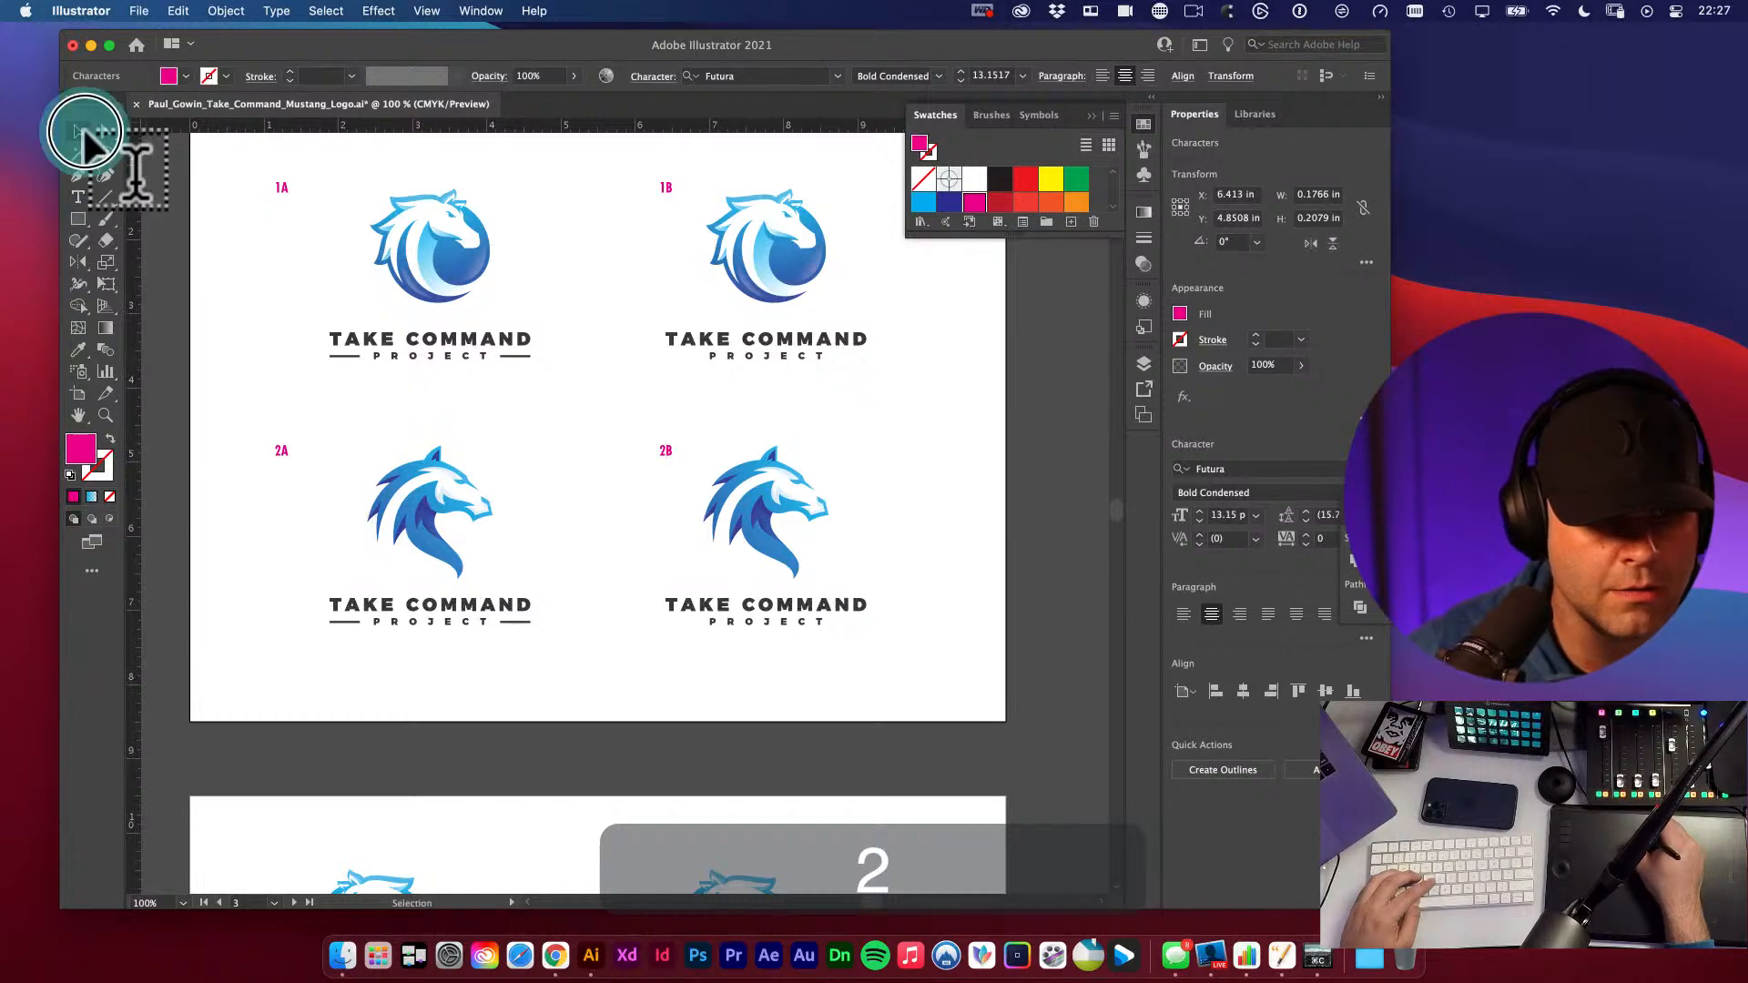
key("v")
left_click(676, 421)
key("space")
left_click_drag(679, 421, 683, 481)
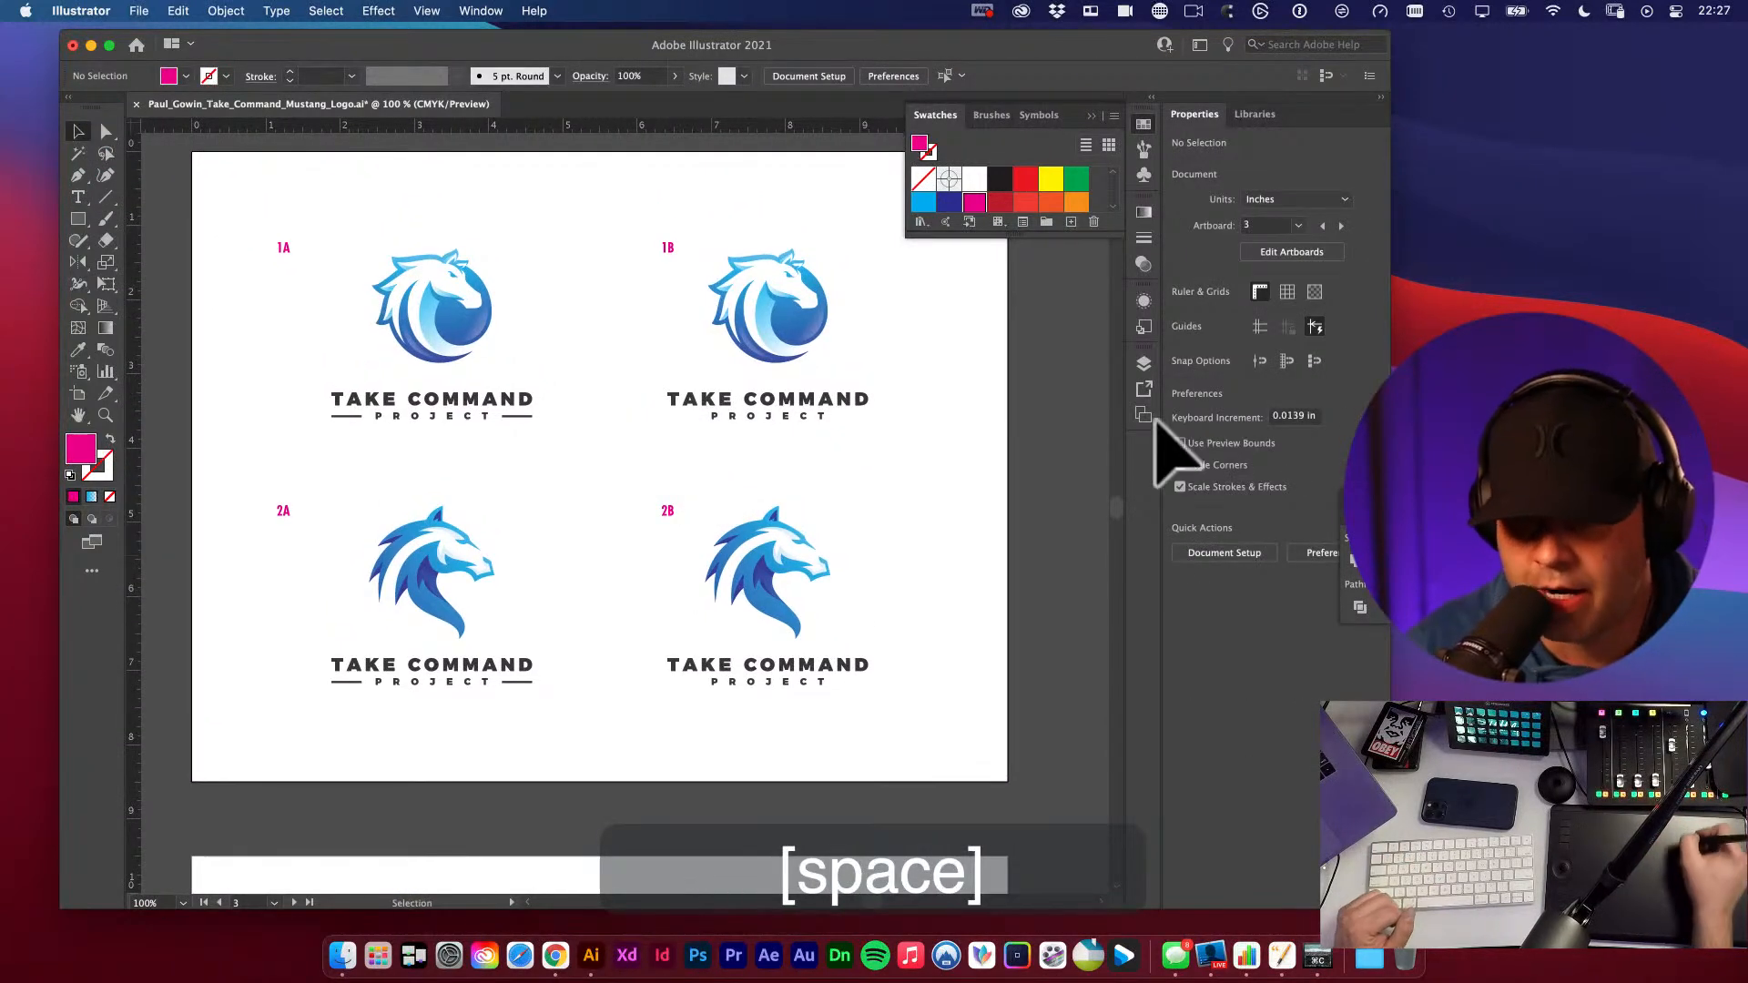
left_click(1145, 135)
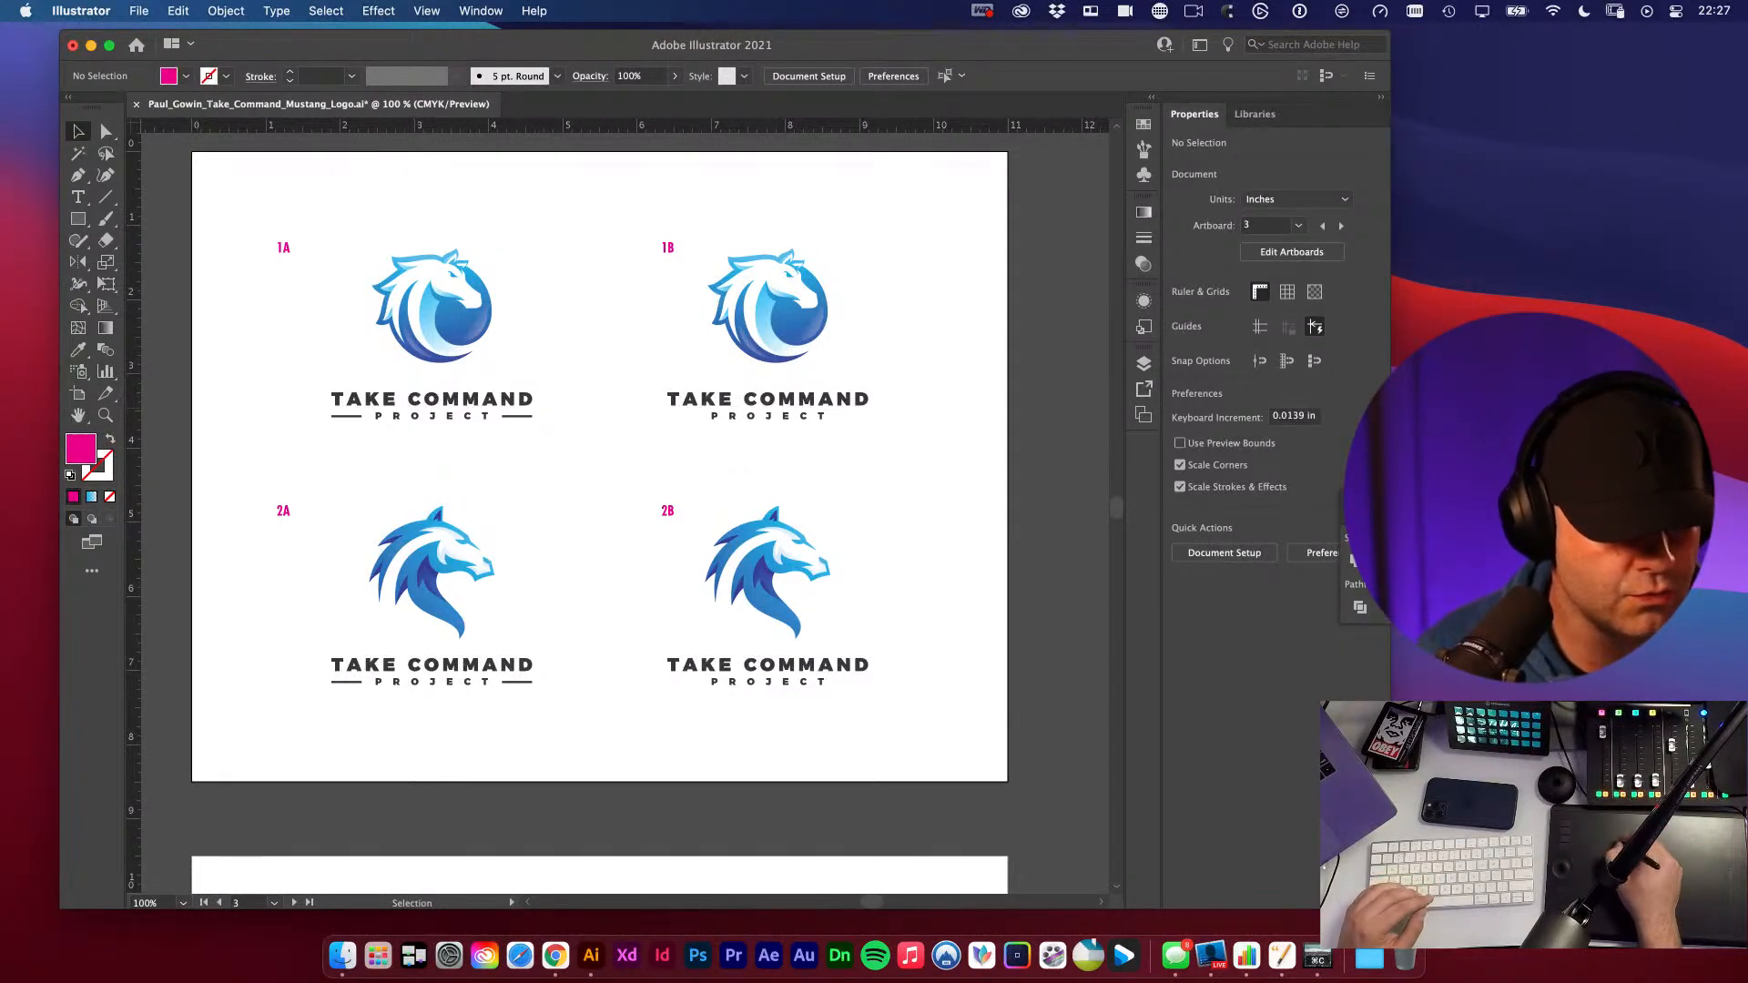
key("super+Tab")
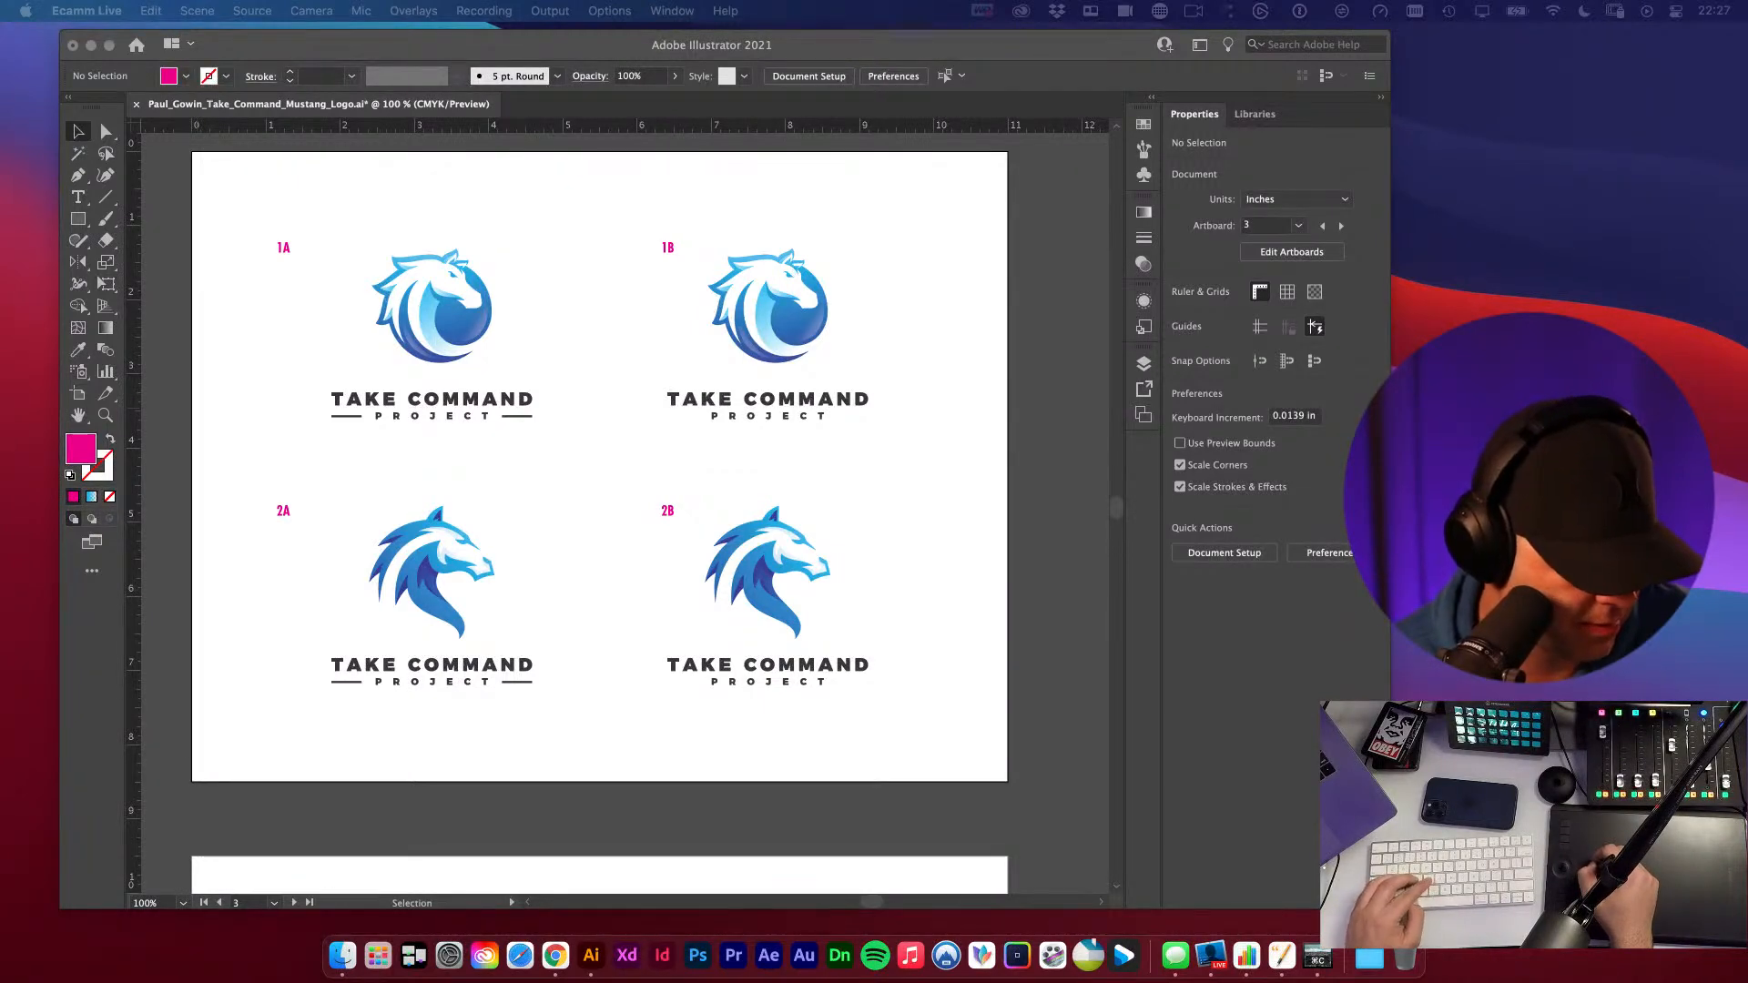
key("super+v")
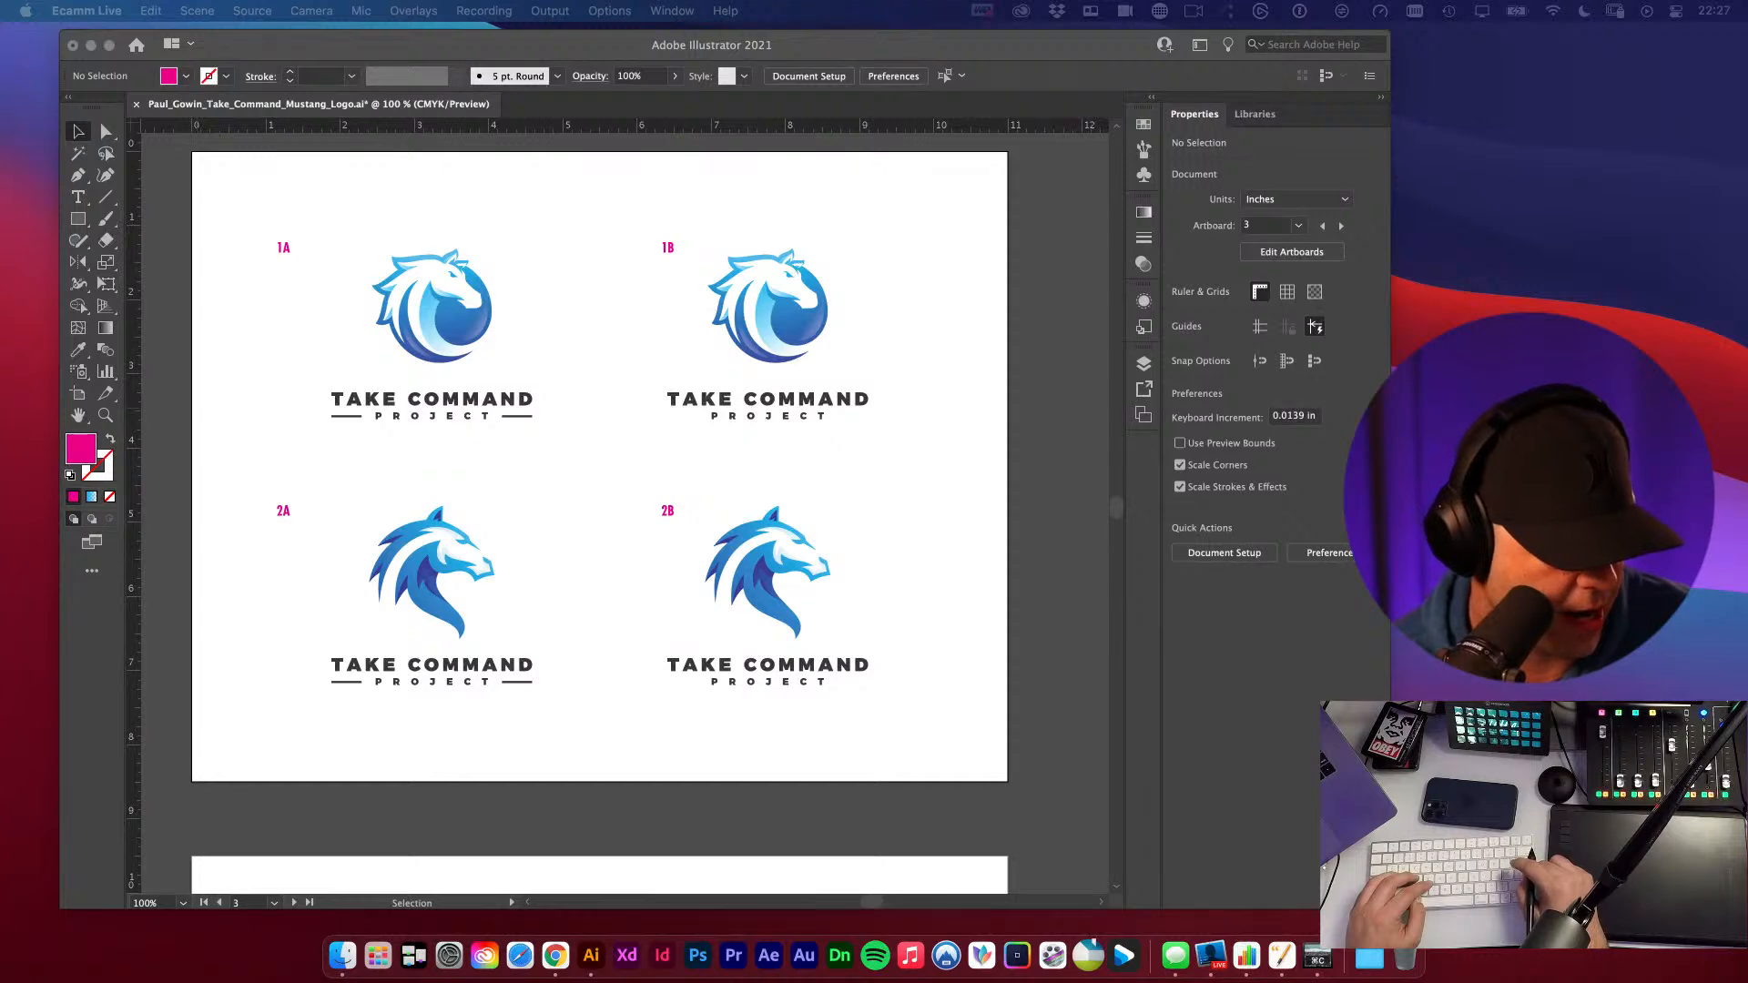
key("Return")
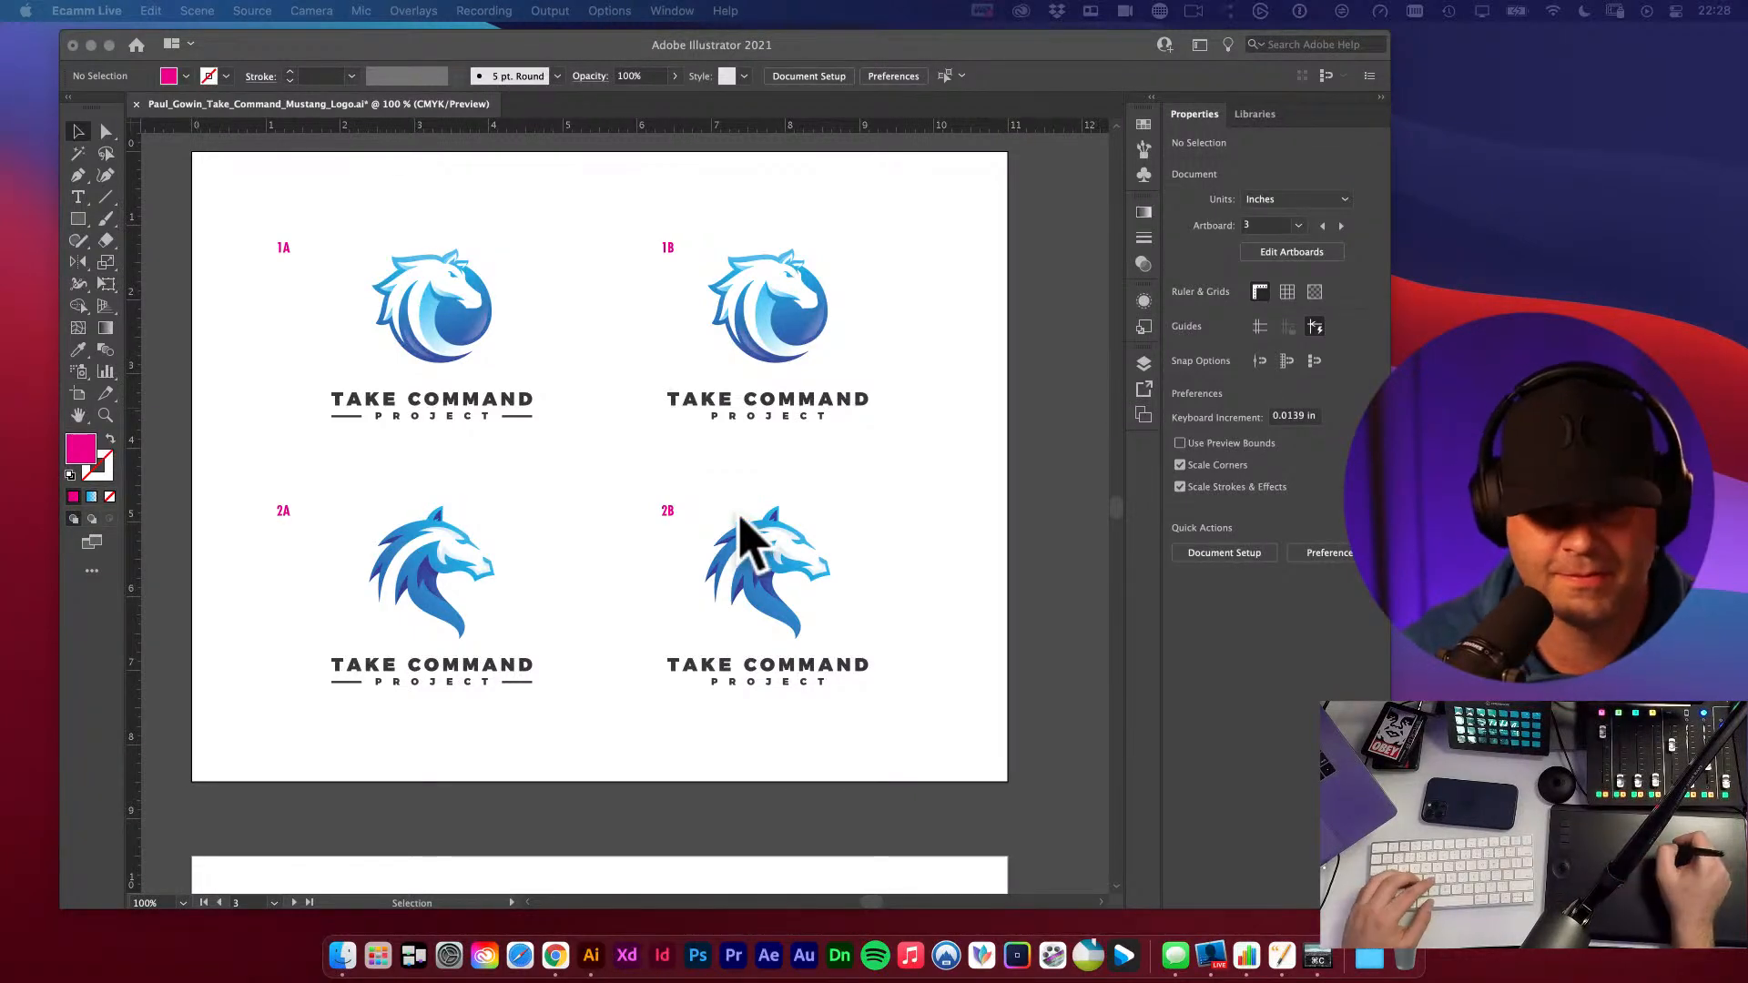
left_click(646, 506)
left_click_drag(650, 565, 662, 378)
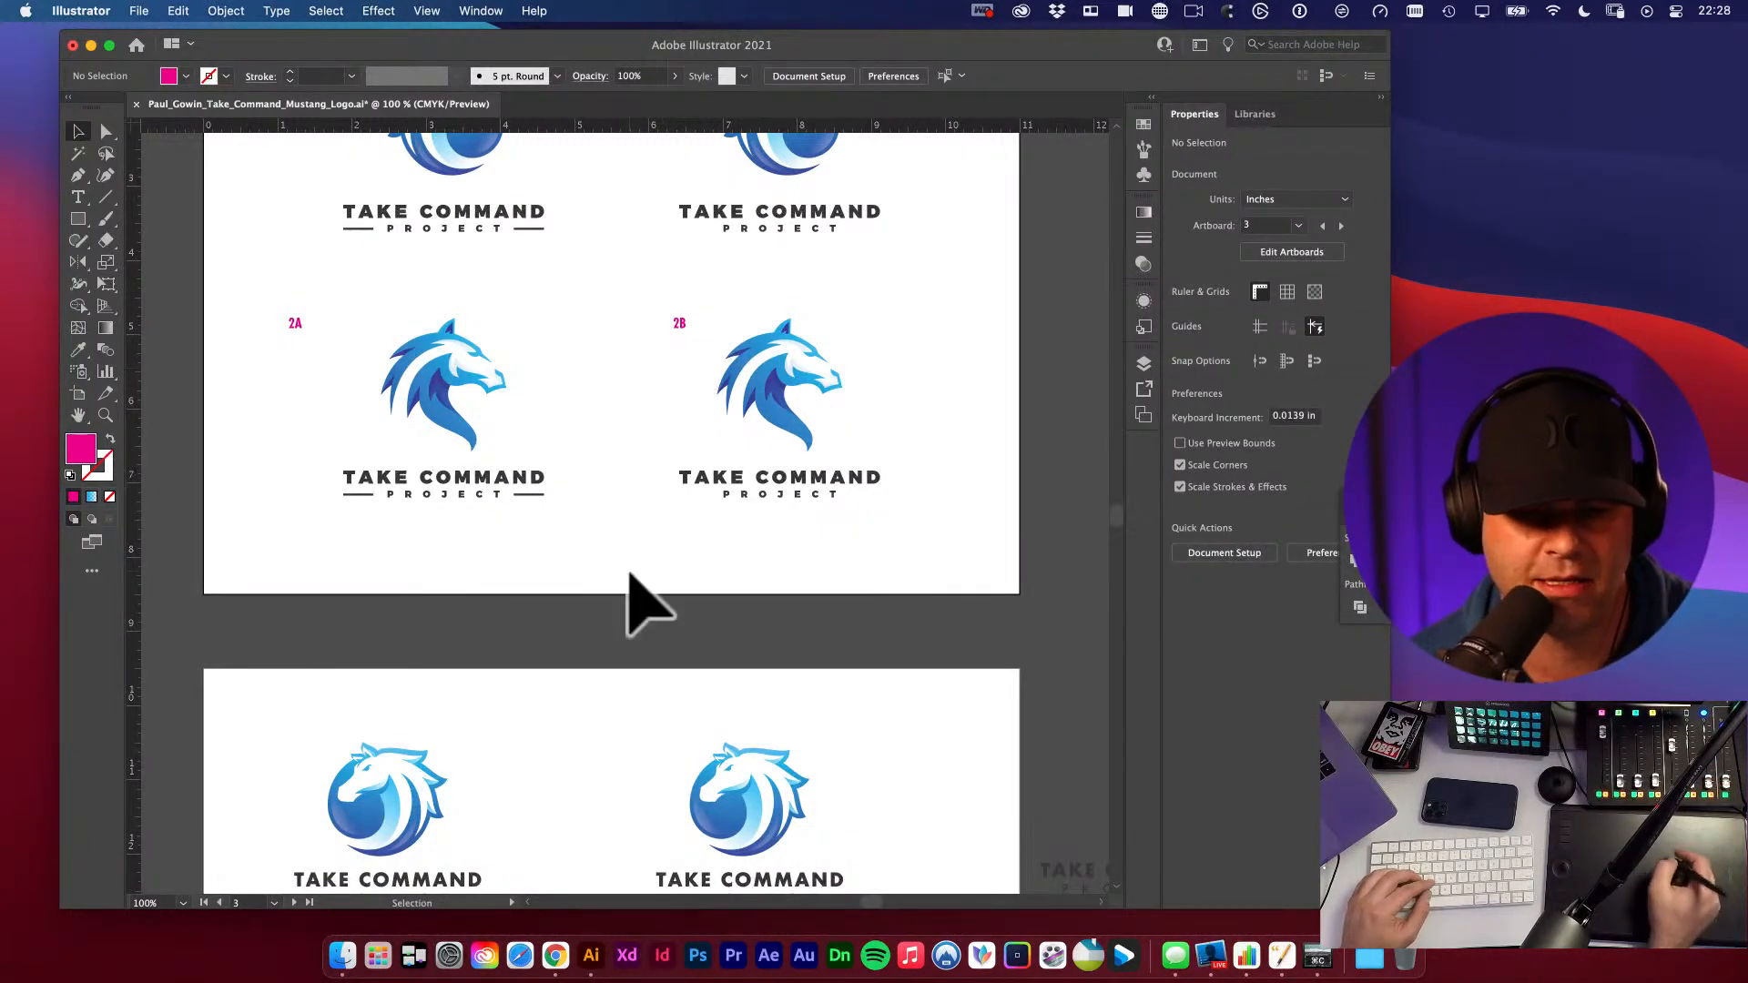
- Compare the four labelled right-facing logos with the two left-facing circular logos on the artboard below
key("space")
left_click_drag(860, 742, 825, 217)
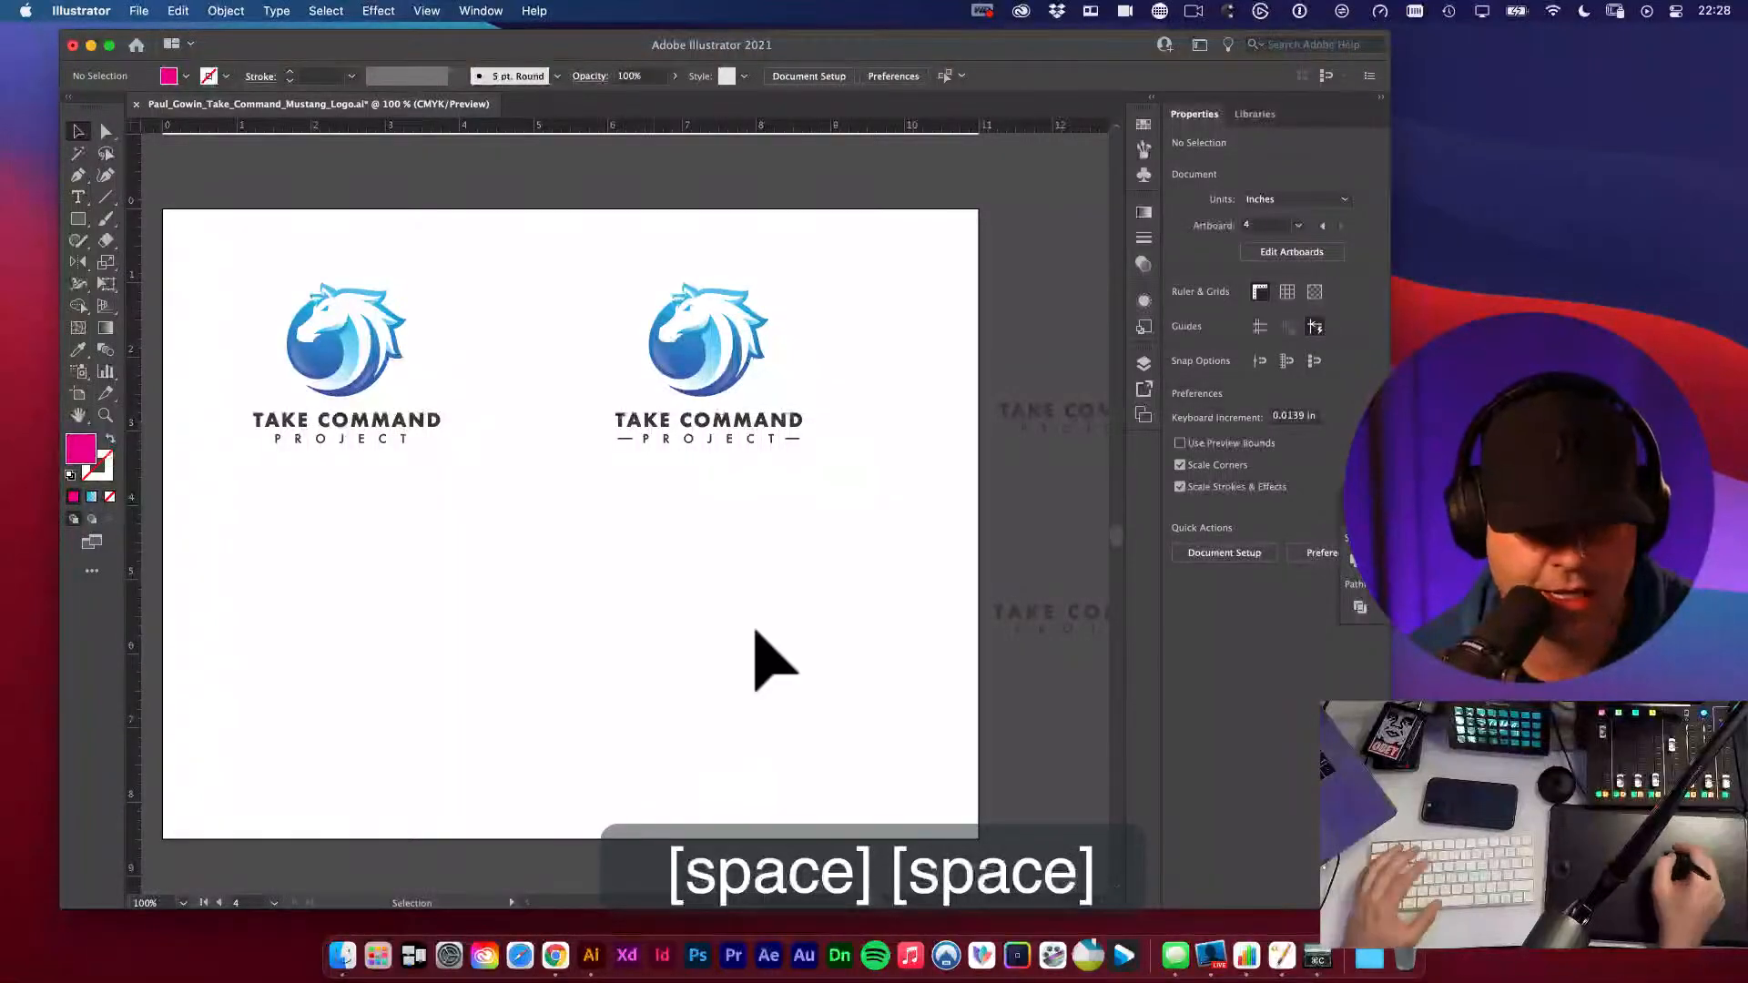
key("space")
left_click_drag(853, 605, 760, 439)
left_click(850, 562, "alt+super")
key("space")
left_click_drag(710, 566, 852, 662)
key("space")
left_click_drag(646, 528, 780, 710)
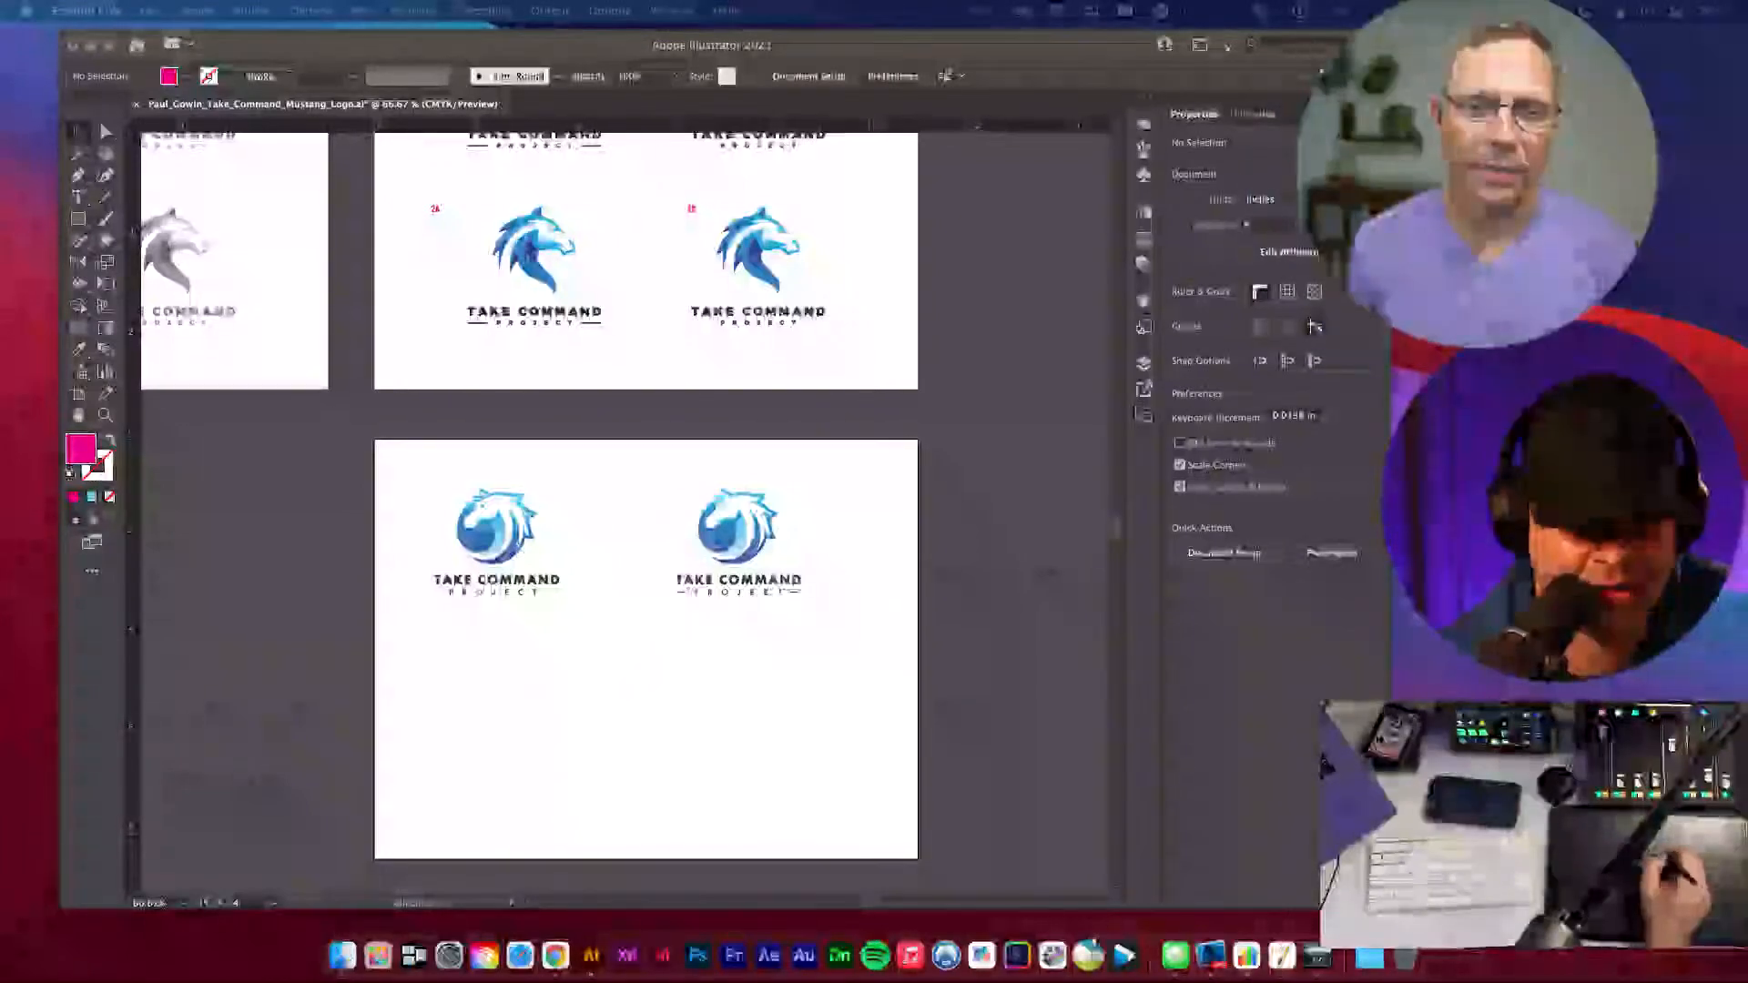
left_click(516, 732)
left_click_drag(843, 643, 770, 585)
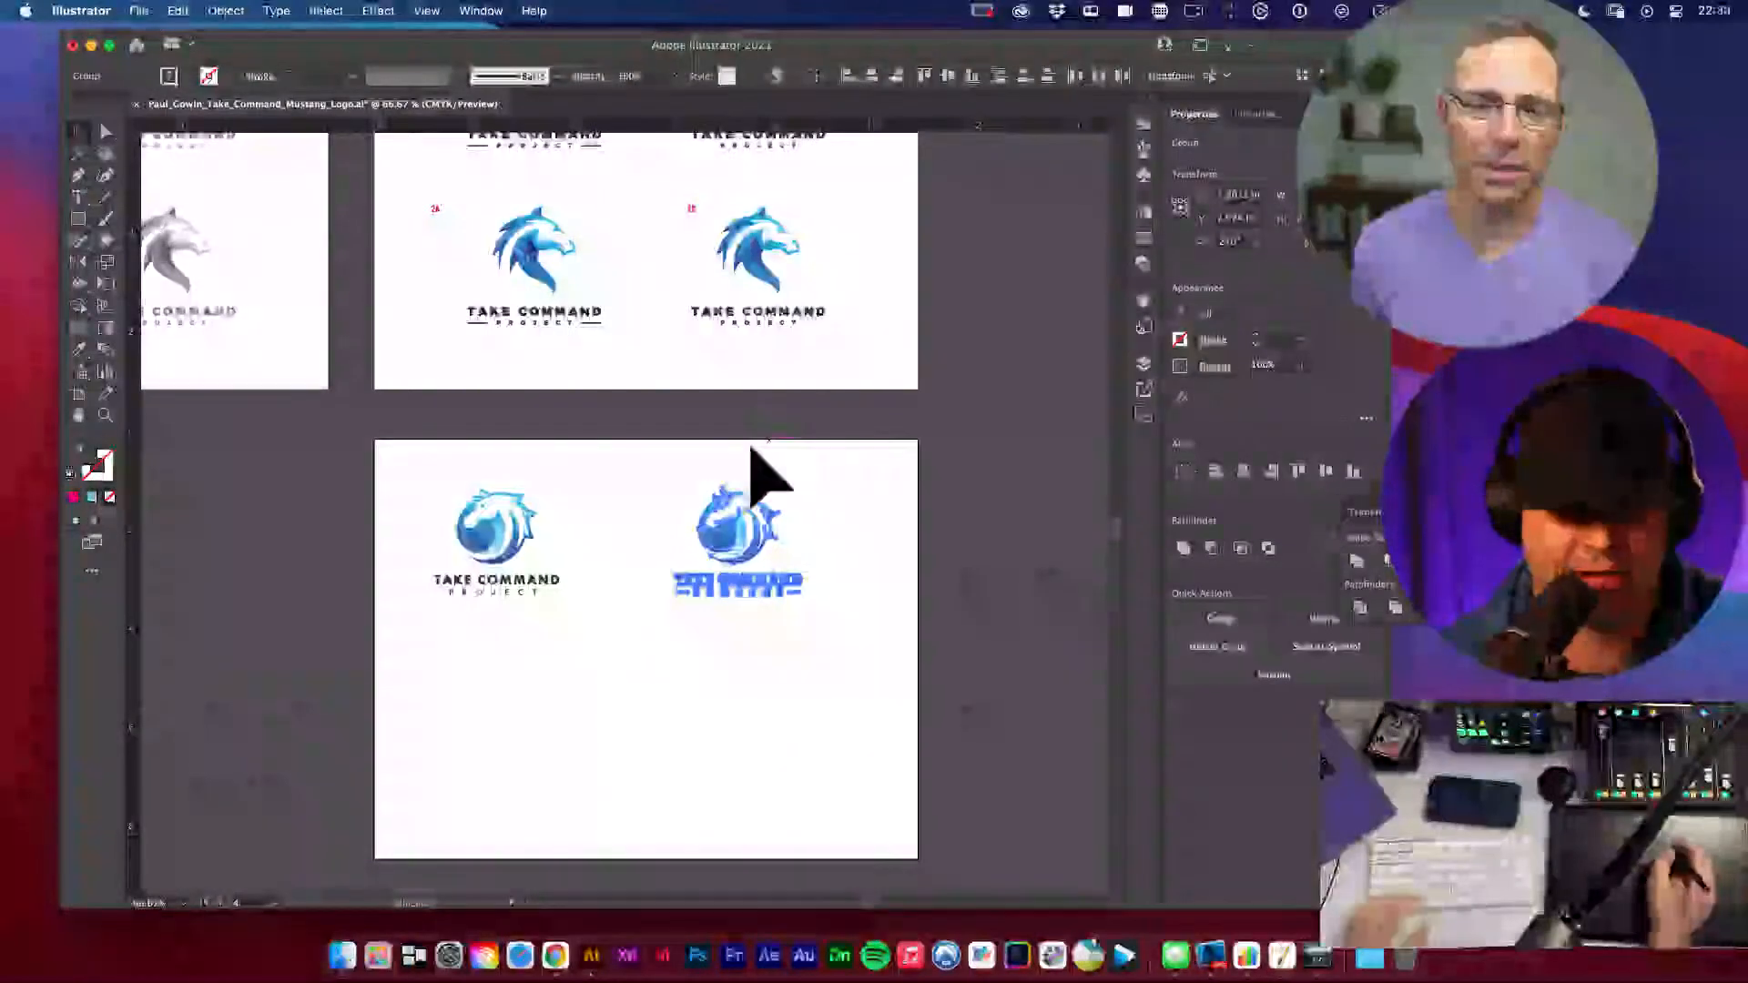
left_click(733, 364)
key("space")
left_click_drag(724, 347, 689, 446)
left_click(763, 369)
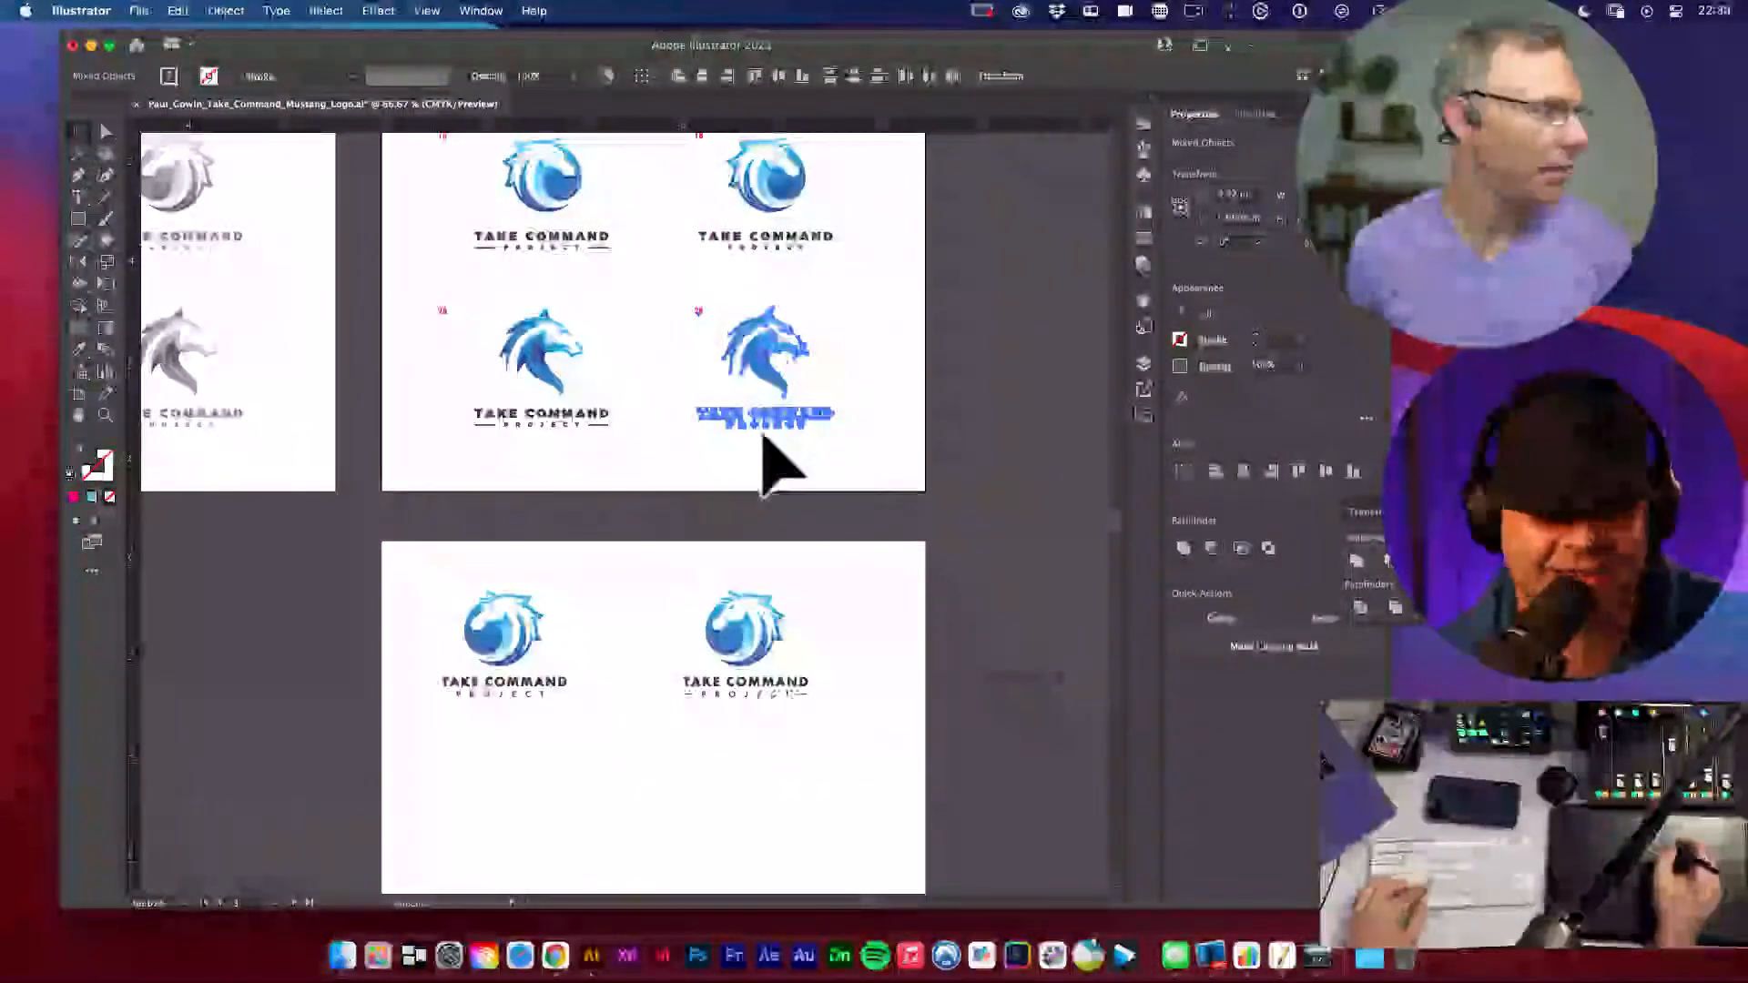
- Switch to full-screen view without the interface or rulers and frame the four labelled logos at 150%
key("super+space")
left_click(736, 359)
key("space")
left_click_drag(482, 464, 625, 558)
key("space")
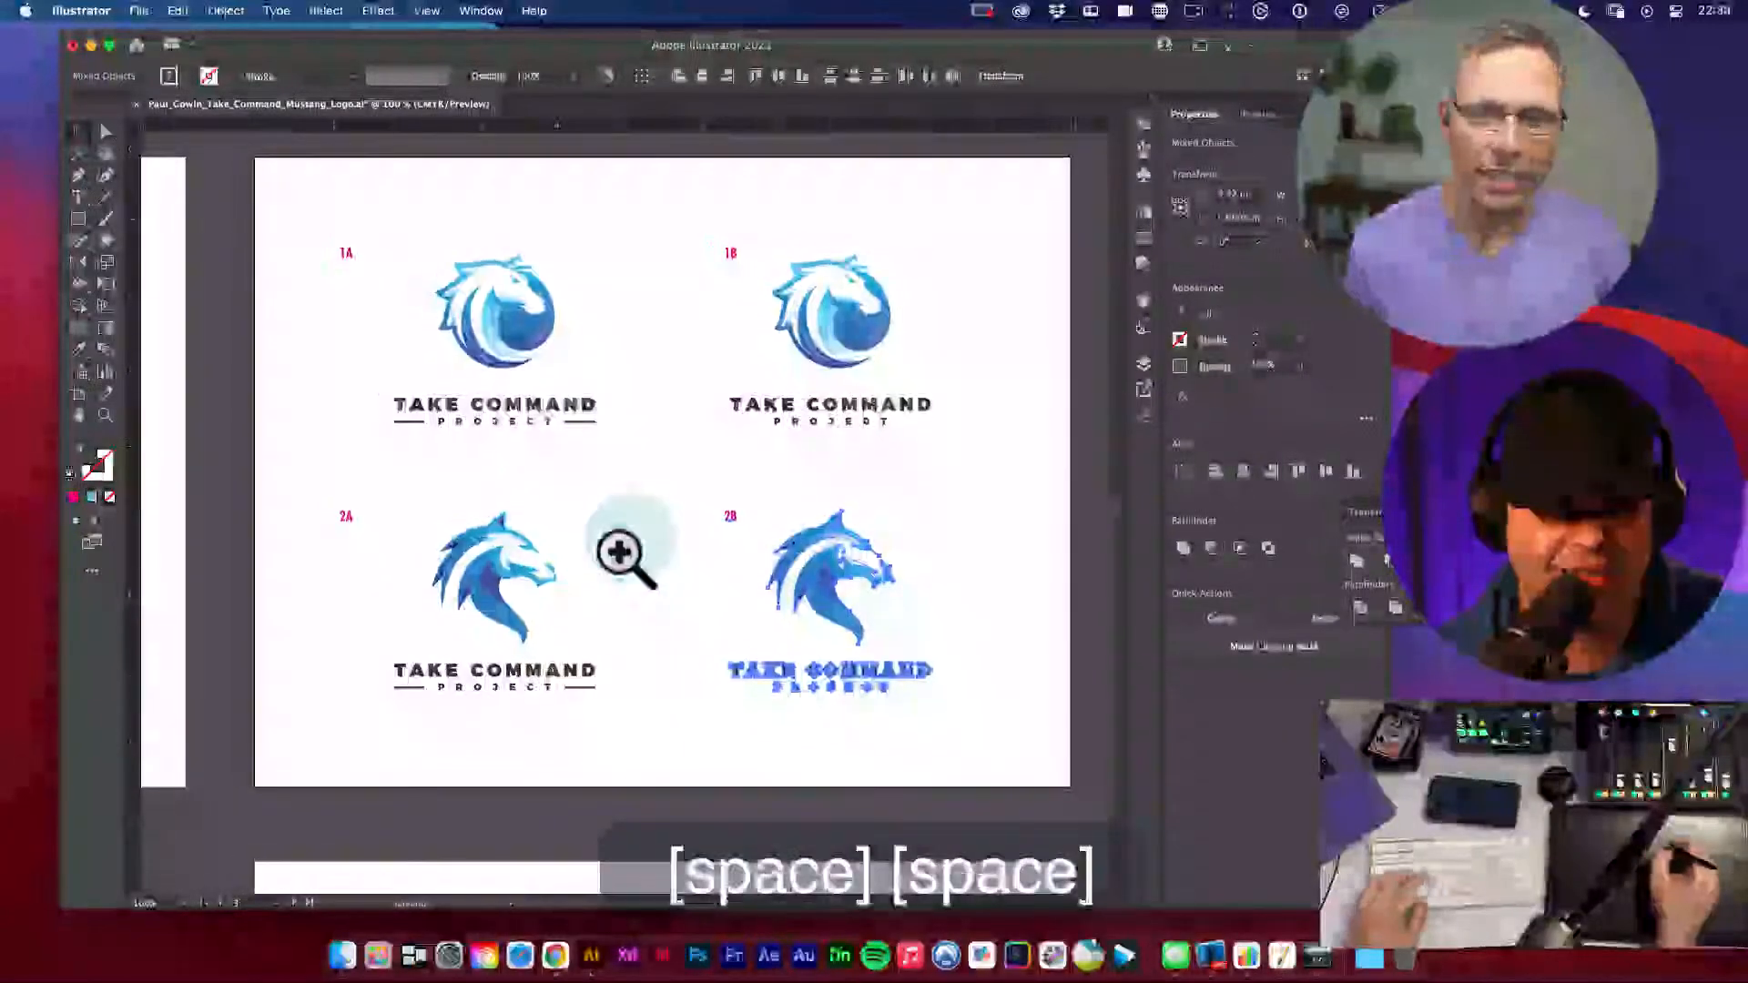
key("f")
key("f")
left_click_drag(602, 497, 765, 624)
key("super+r")
left_click(706, 627, "super")
key("space")
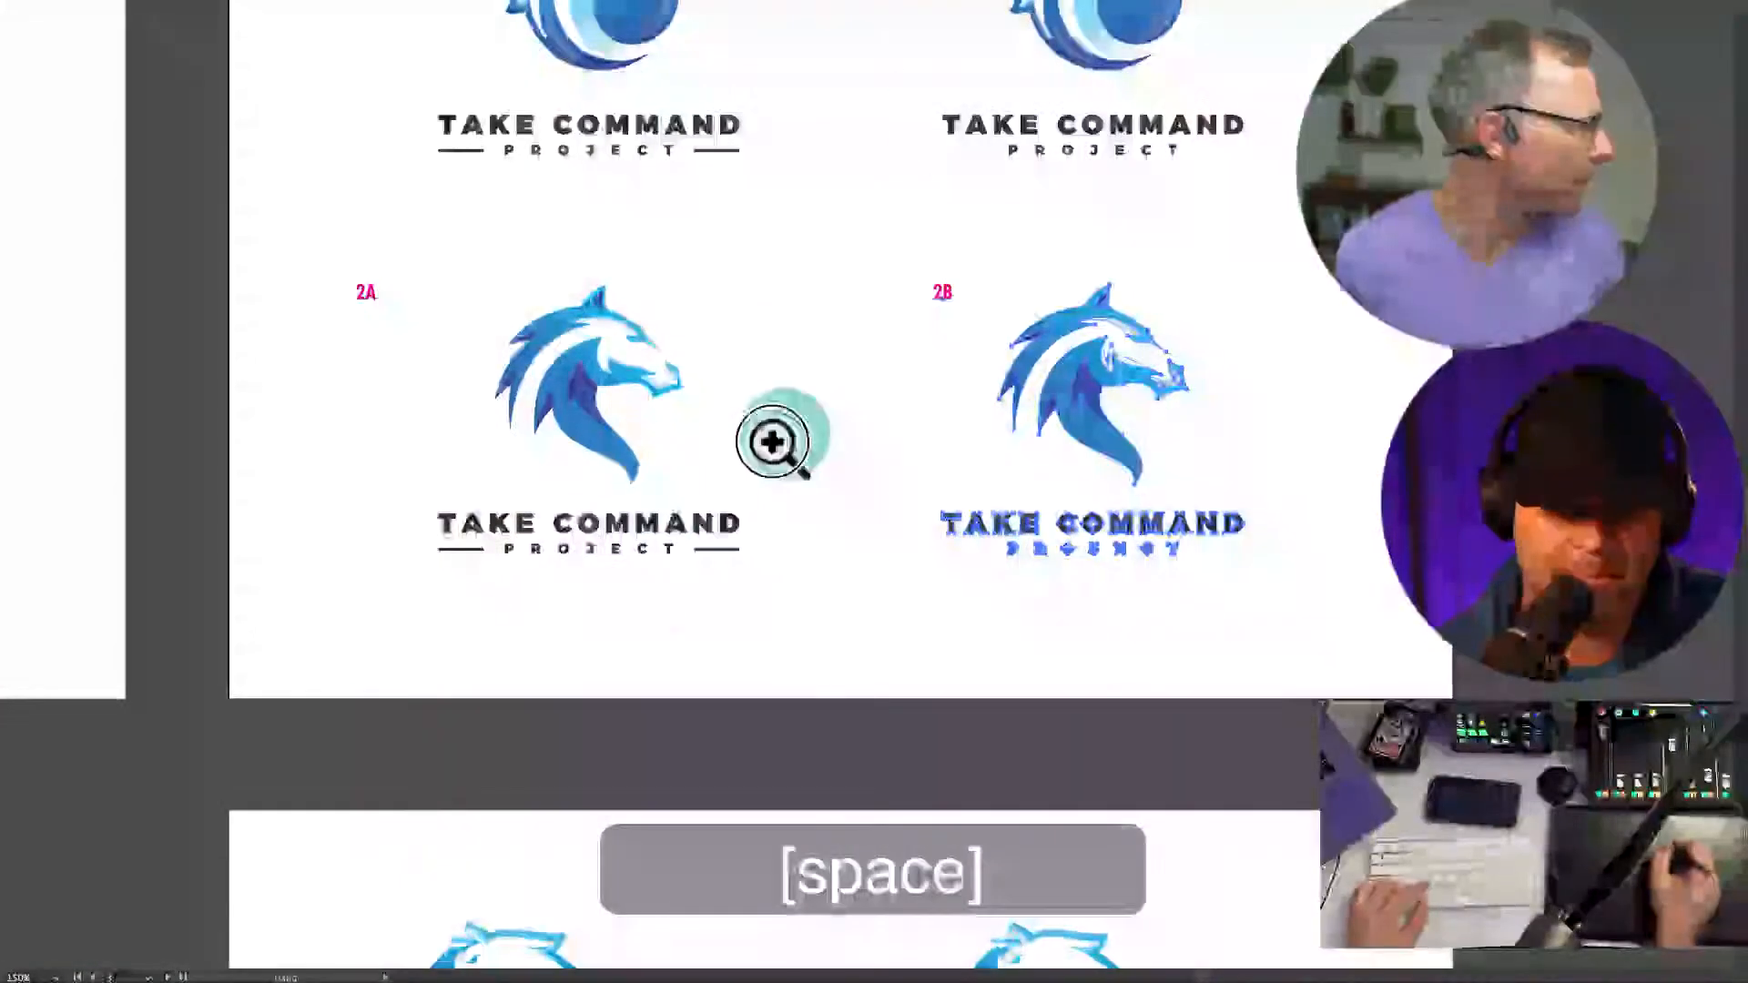
left_click_drag(777, 441, 644, 621)
key("space")
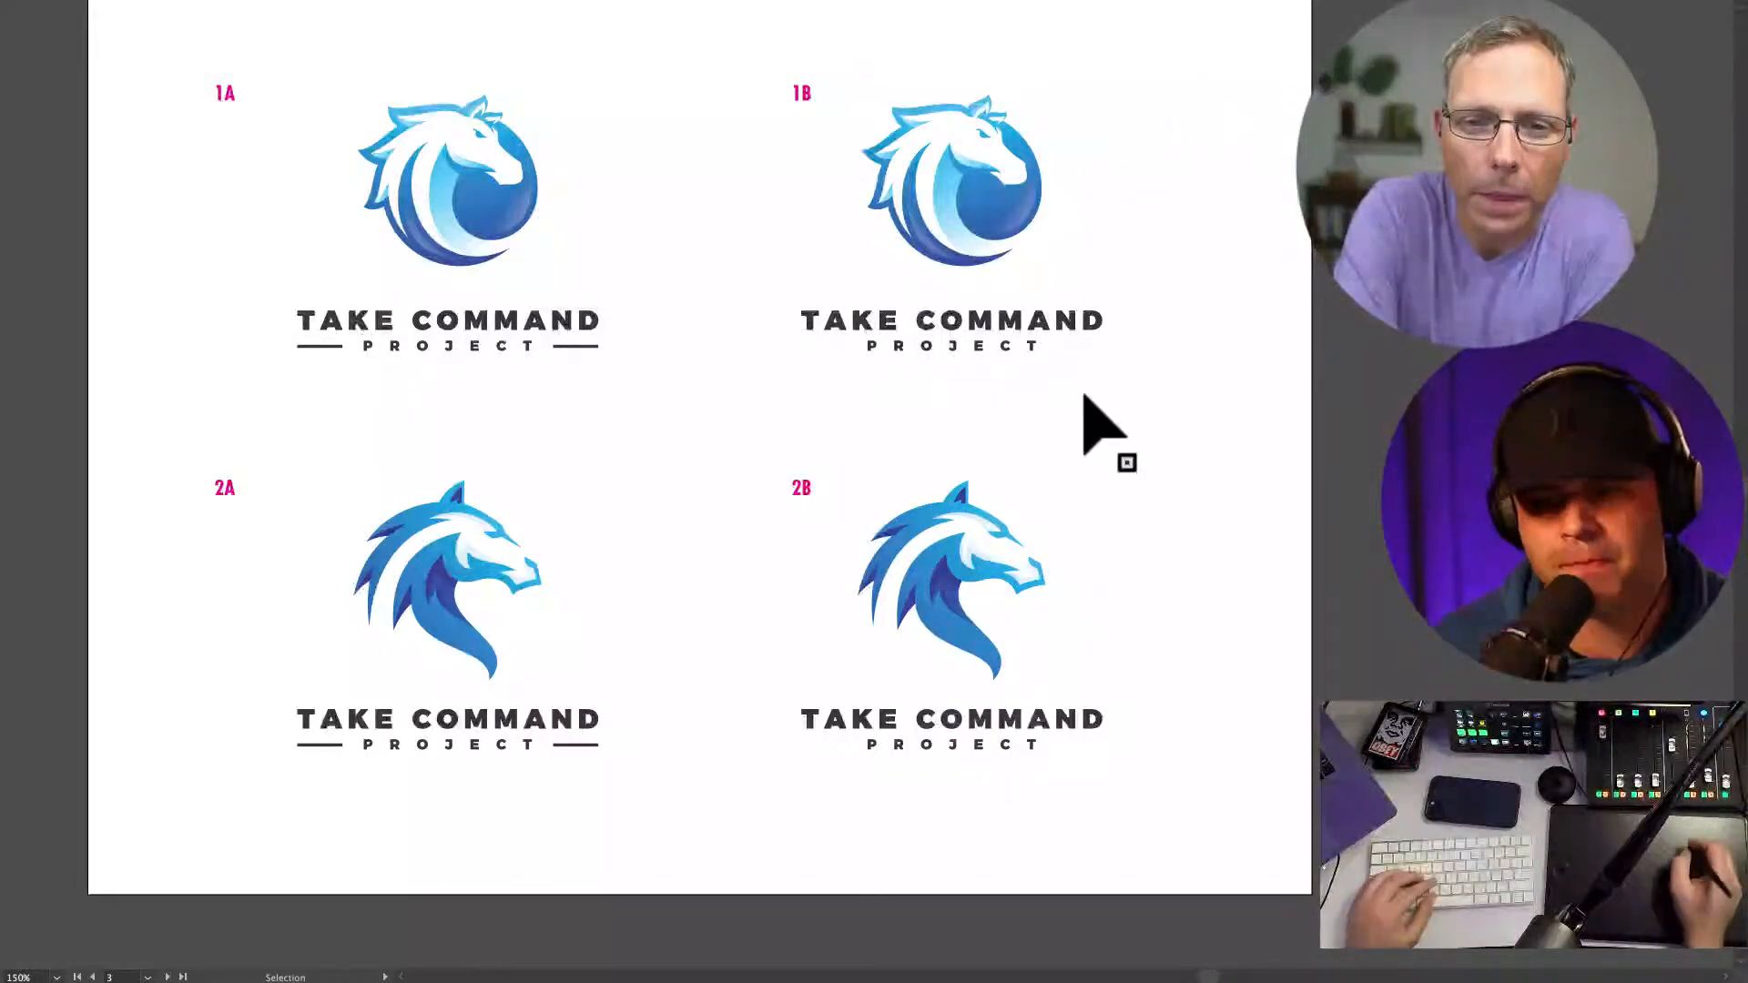
- Examine logos 1B and 2B and compare them with the left-facing circular logos on the artboard below
left_click_drag(830, 433, 1121, 699)
left_click(1145, 690)
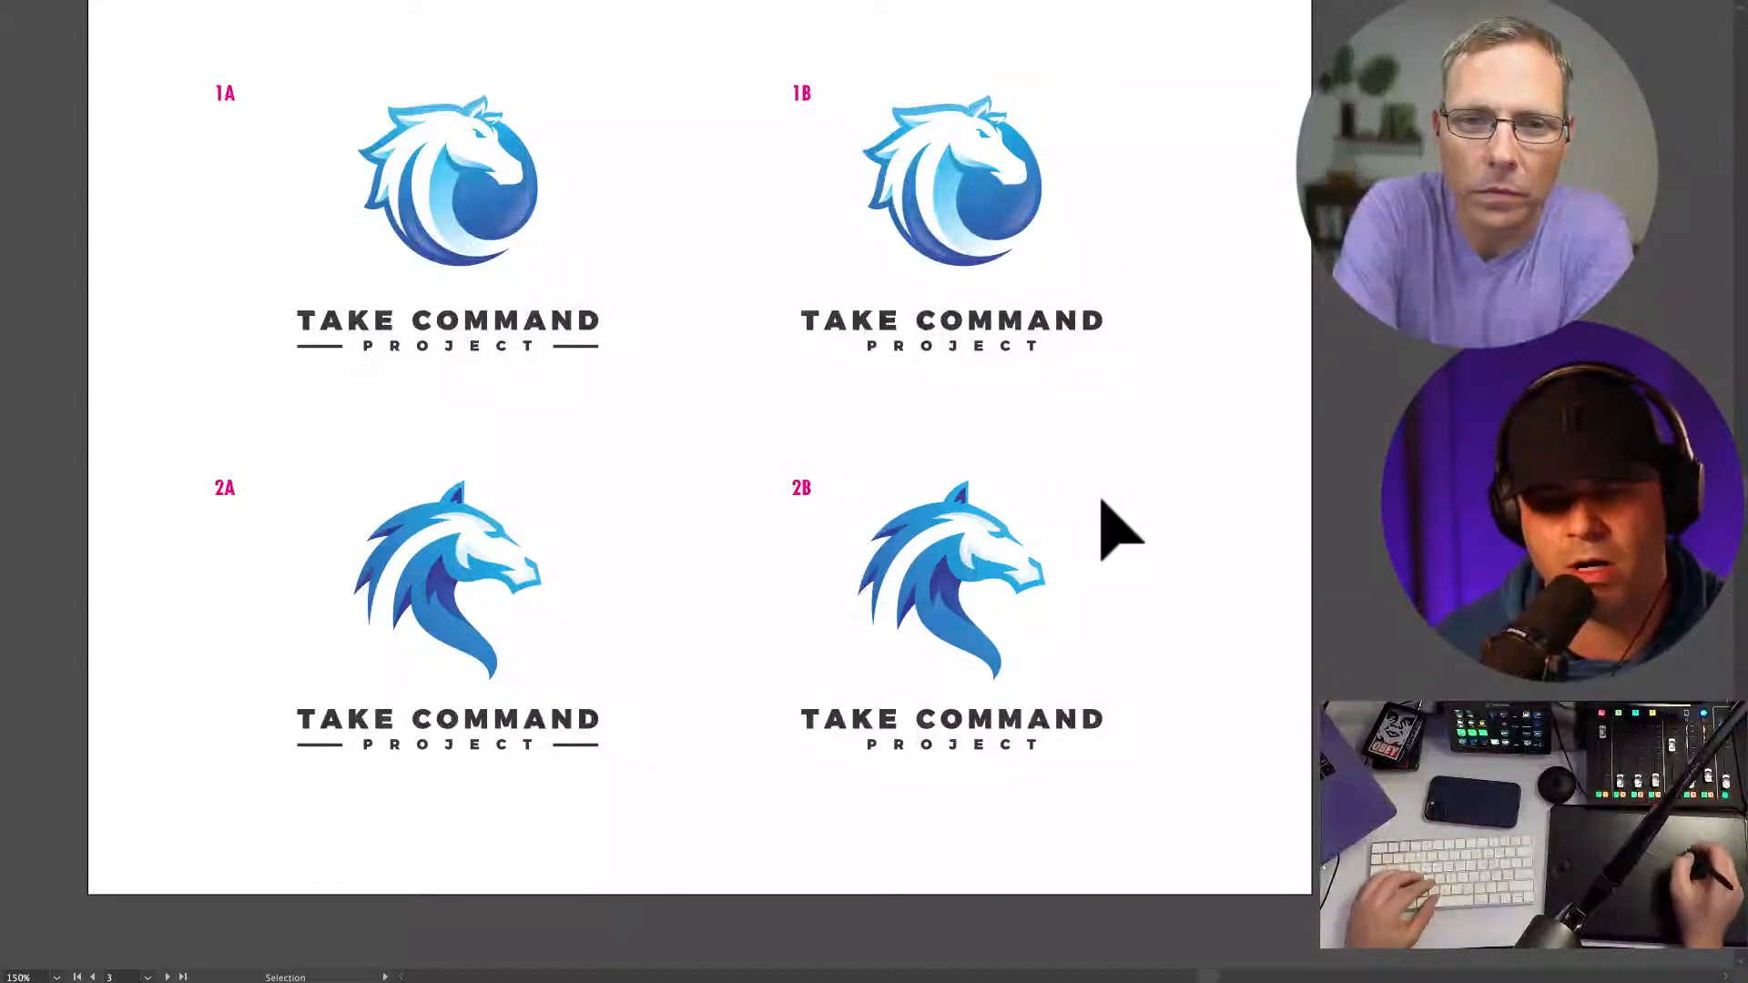
left_click_drag(874, 88, 1006, 265)
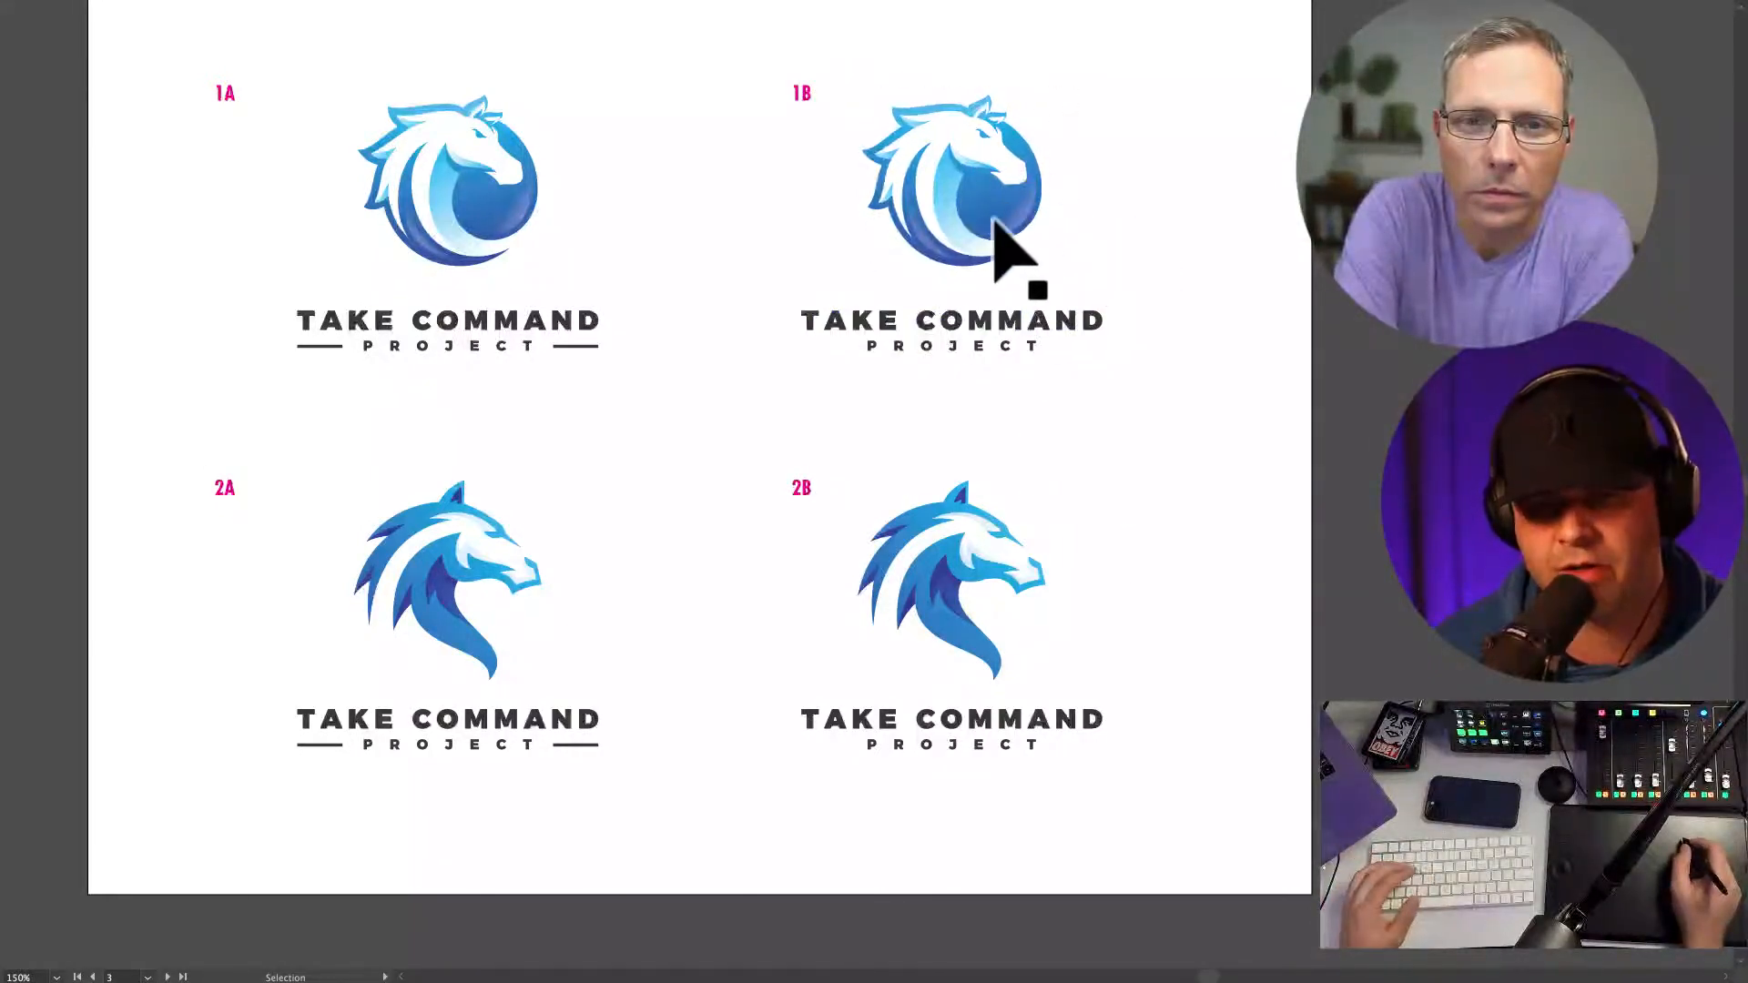
left_click_drag(863, 476, 1154, 679)
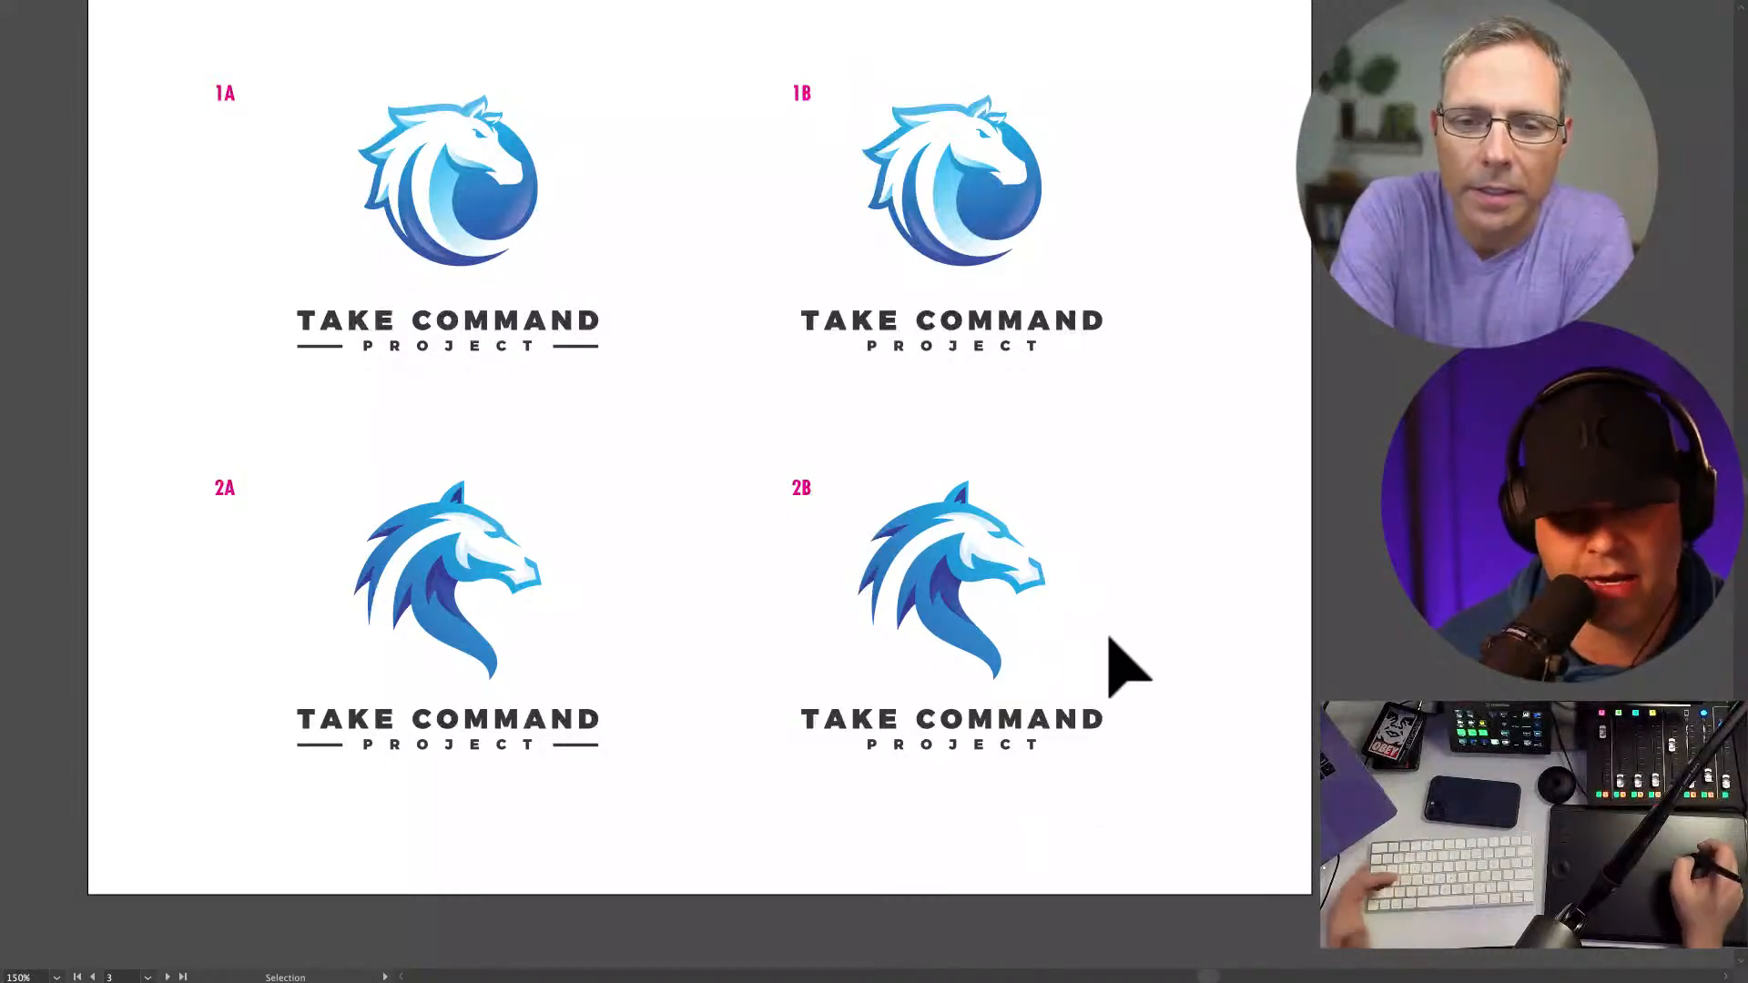
left_click(1138, 532, "alt+super")
left_click_drag(842, 642, 845, 384)
key("space")
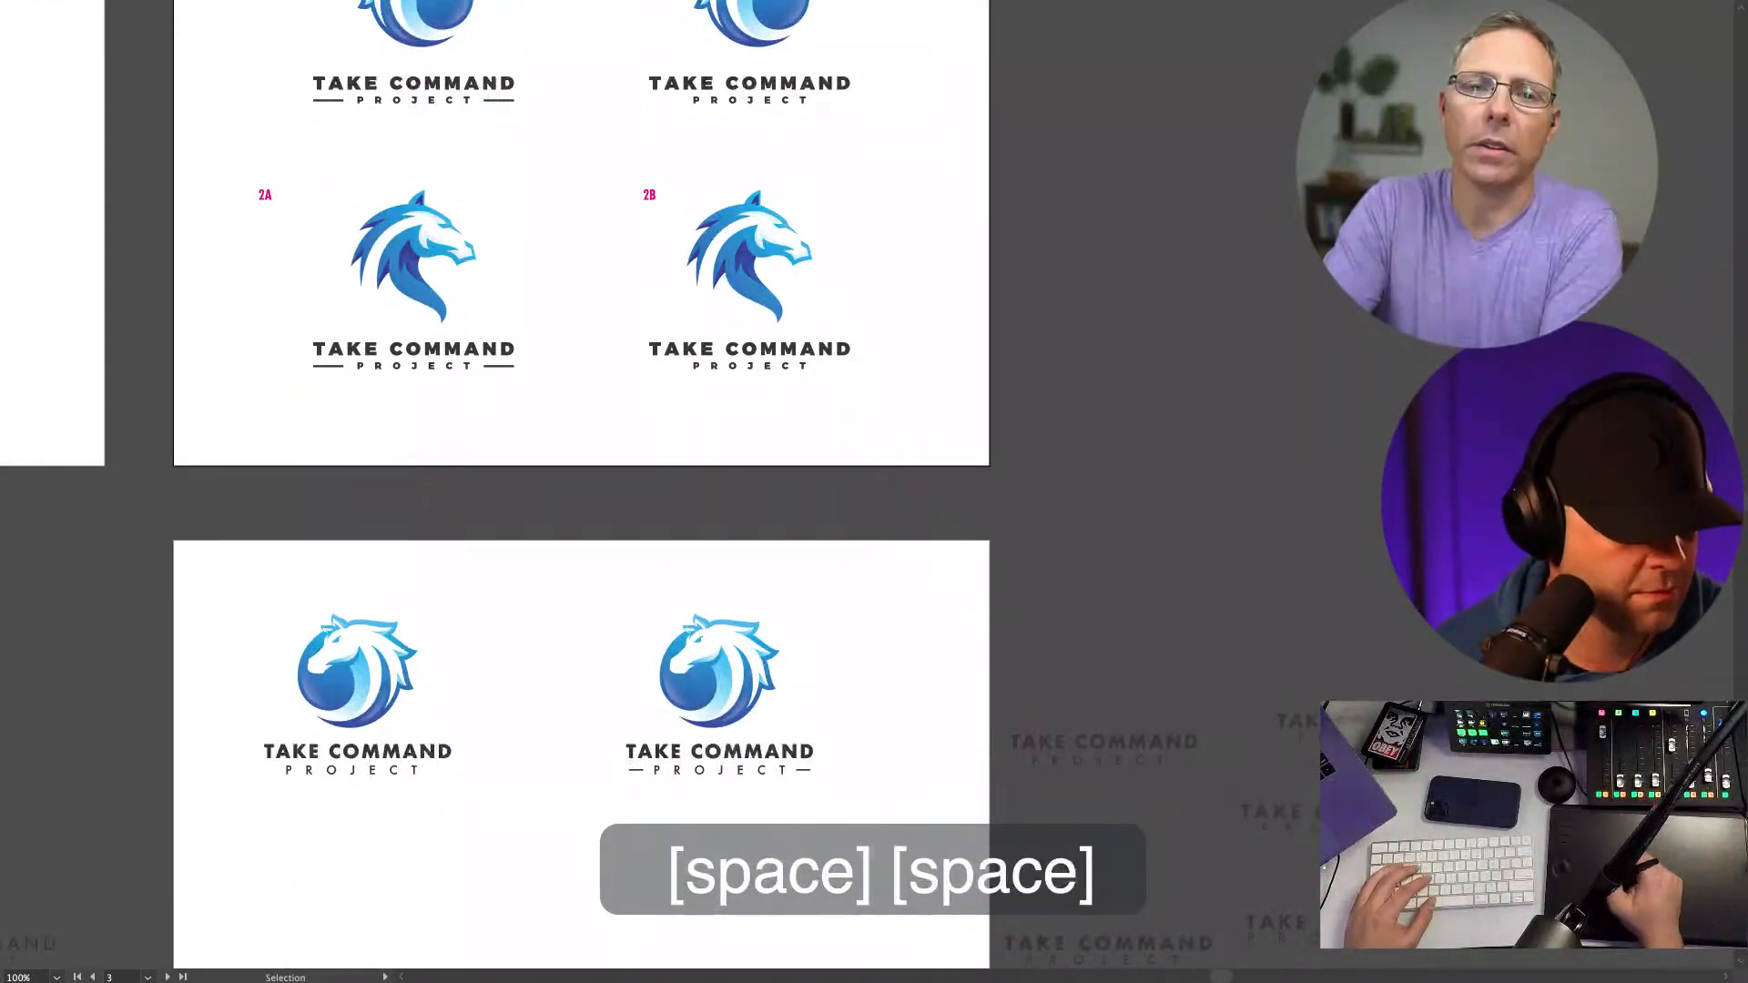
key("space")
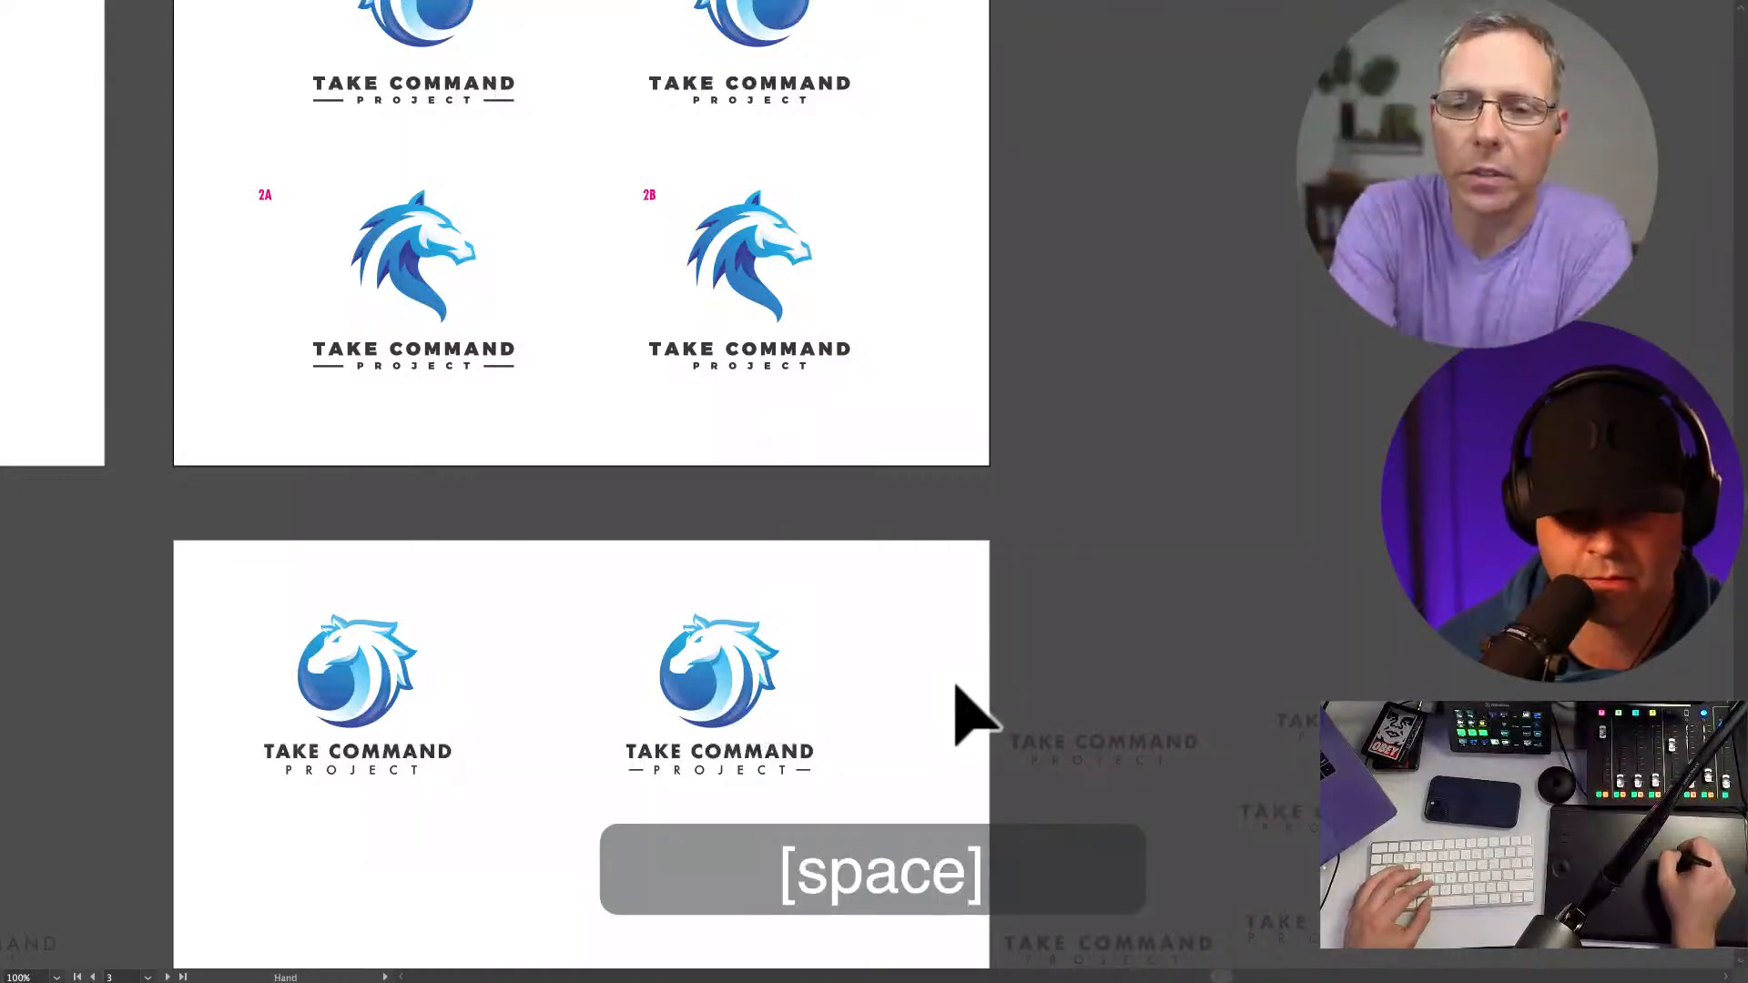
left_click_drag(956, 675, 941, 452)
key("space")
left_click_drag(893, 613, 910, 571)
key("space")
left_click_drag(753, 515, 967, 642)
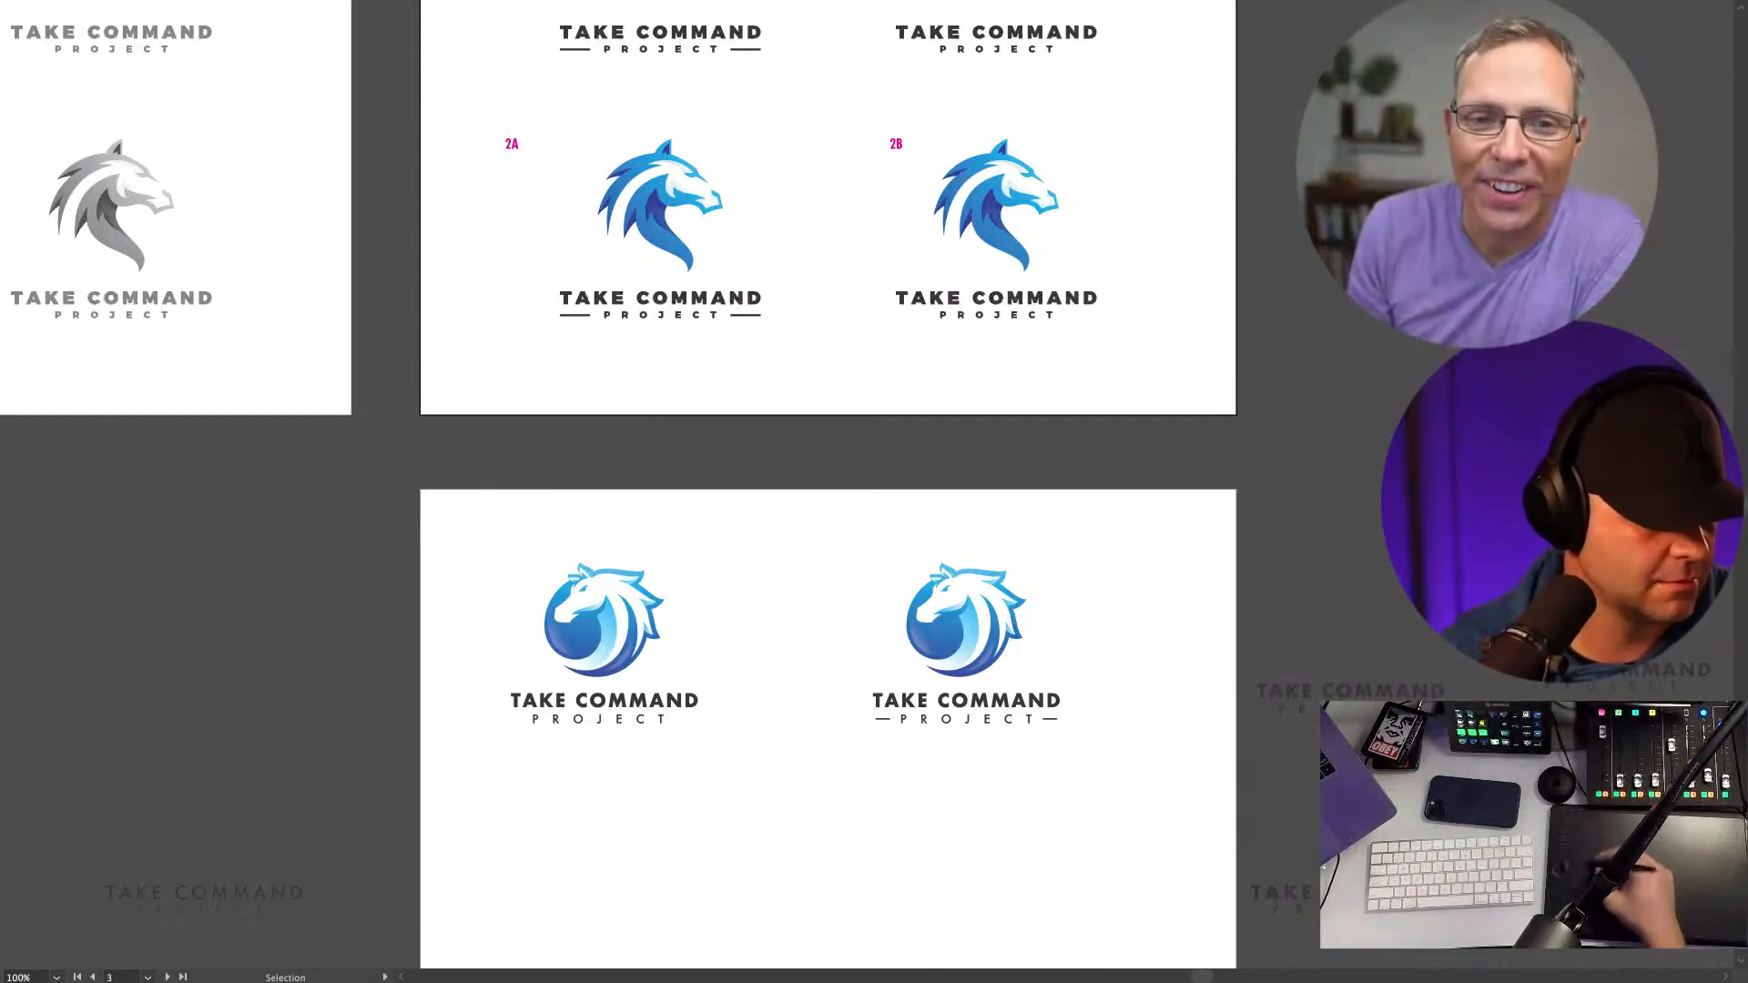
mouse_move(820, 982)
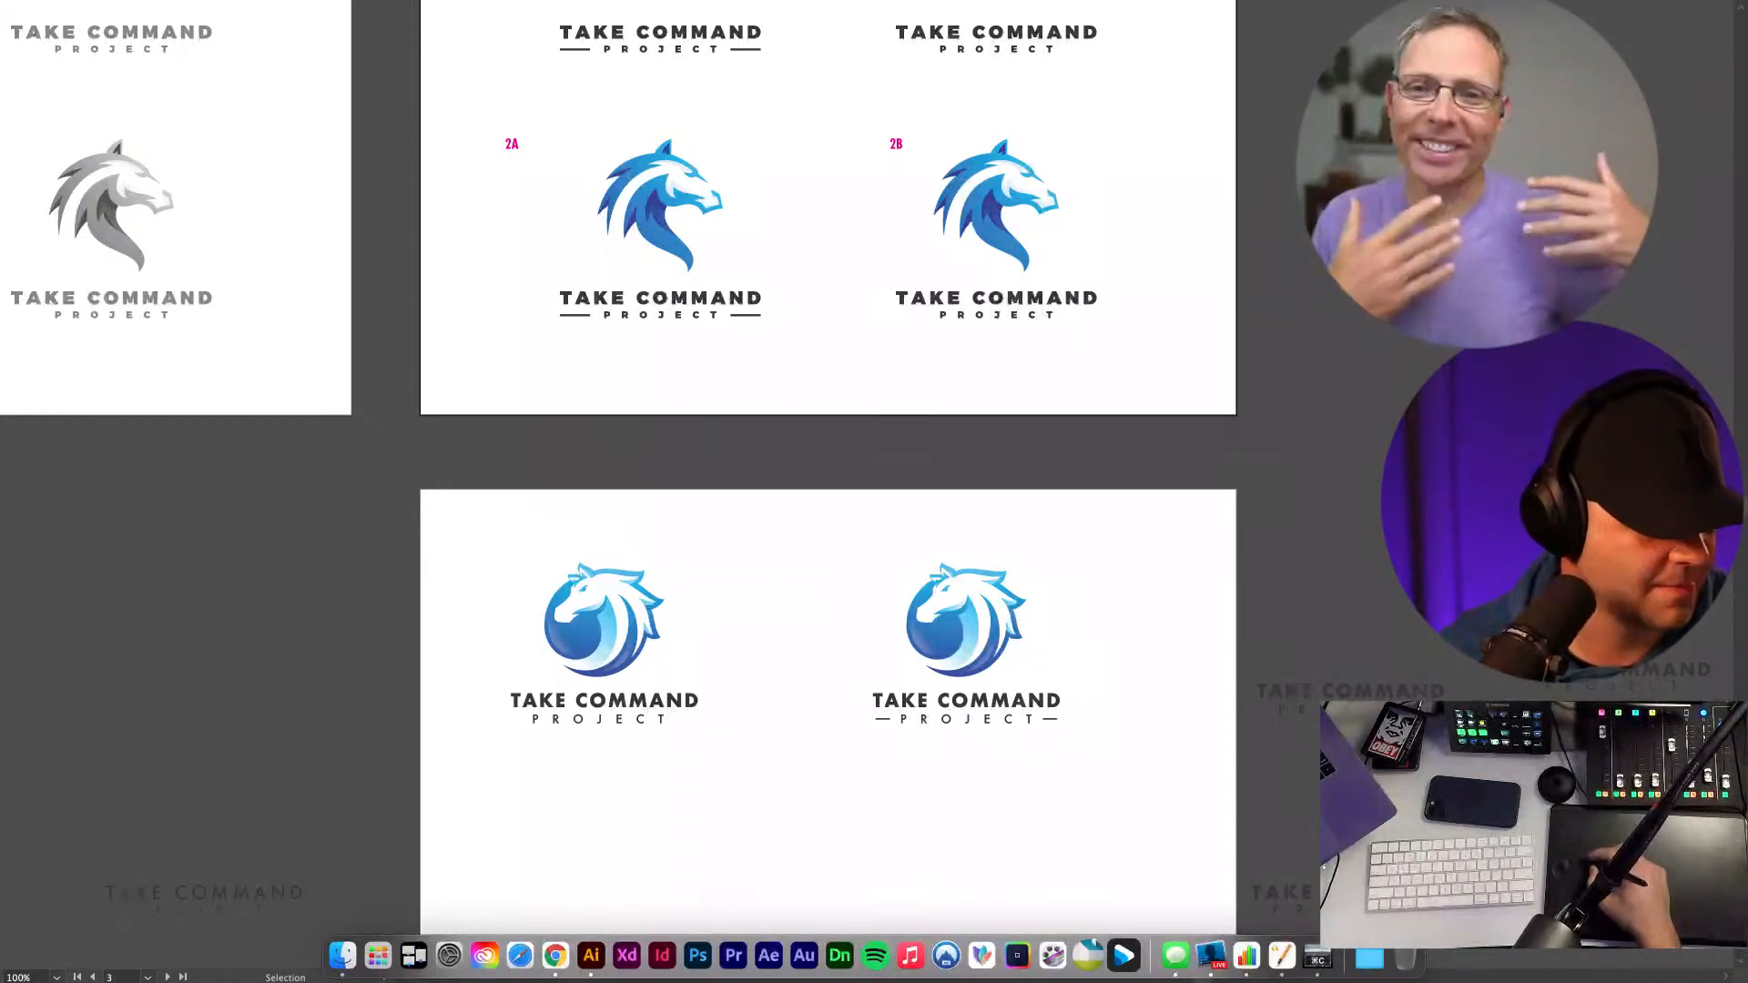
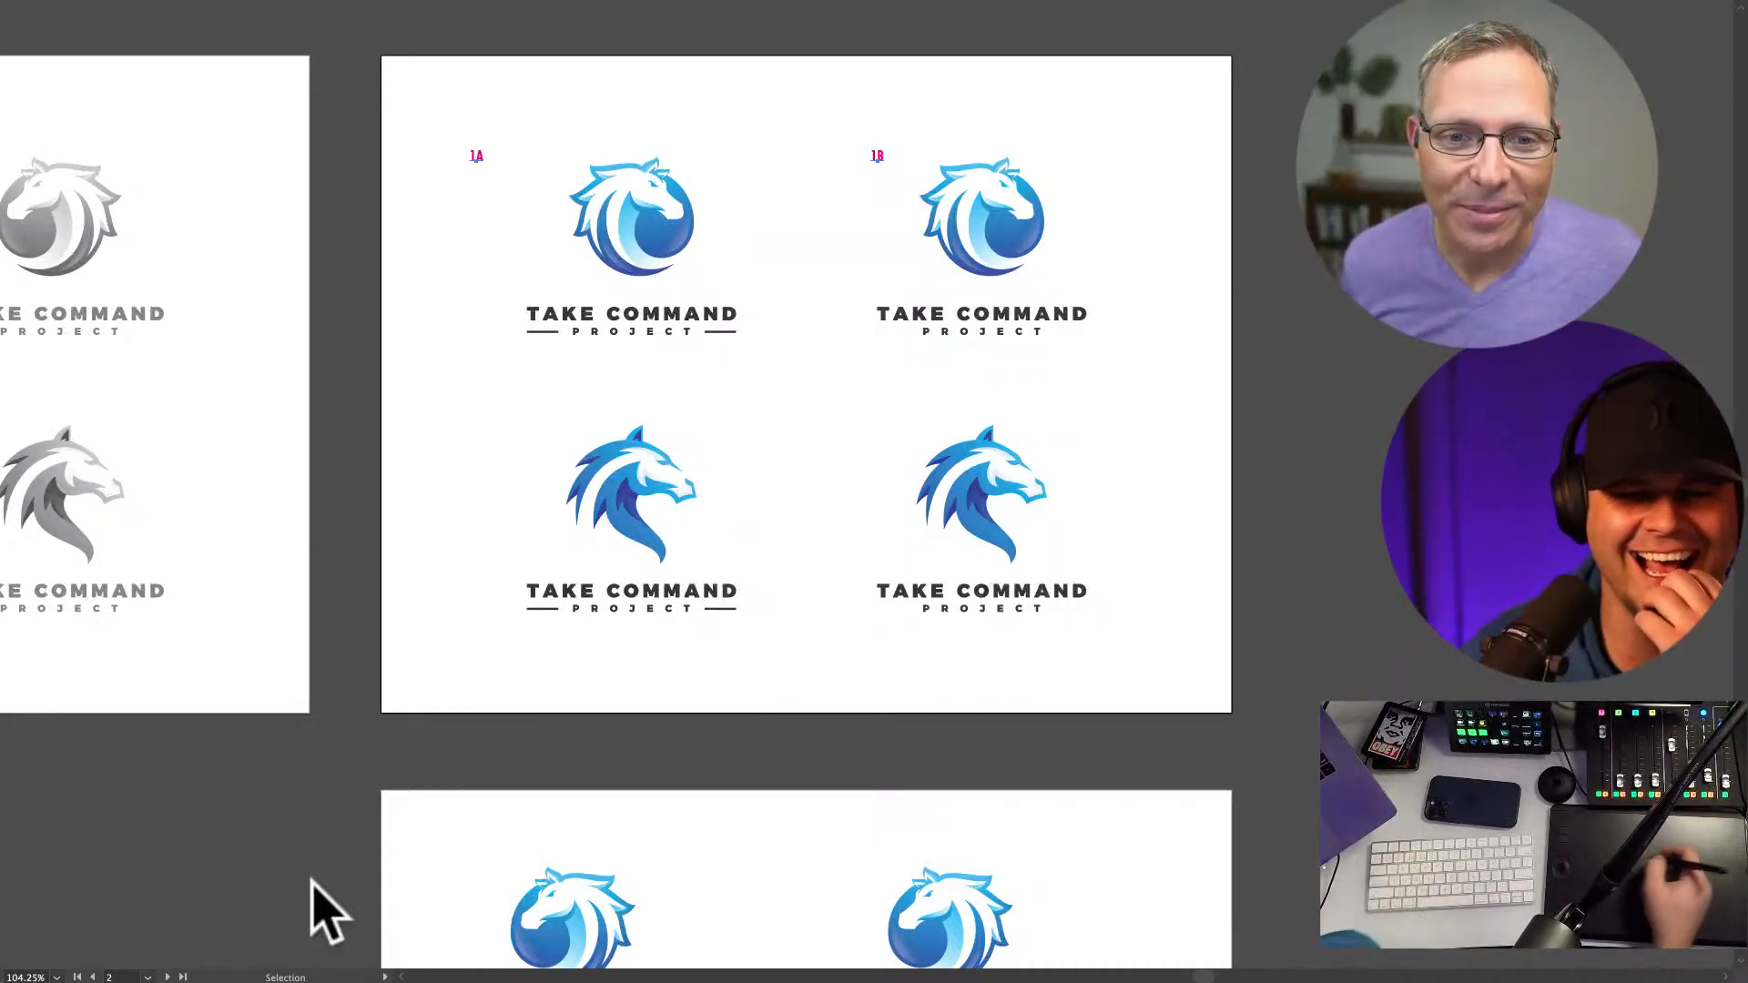
left_click(1285, 528)
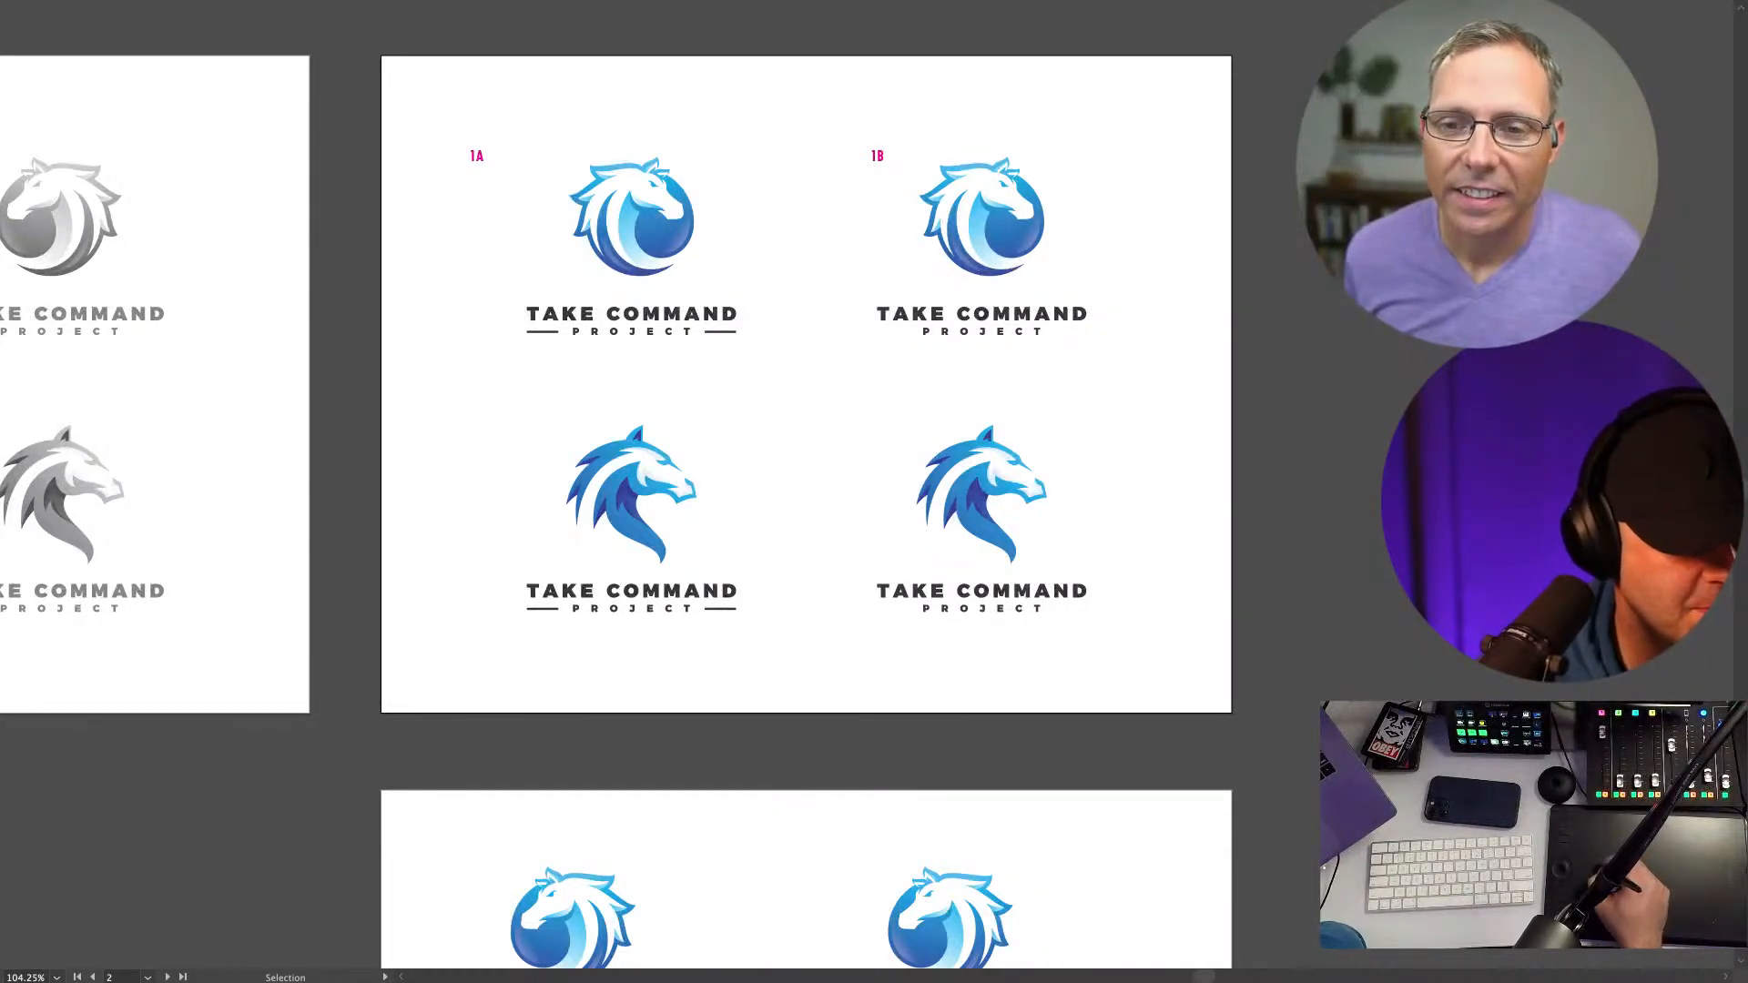
mouse_move(874, 982)
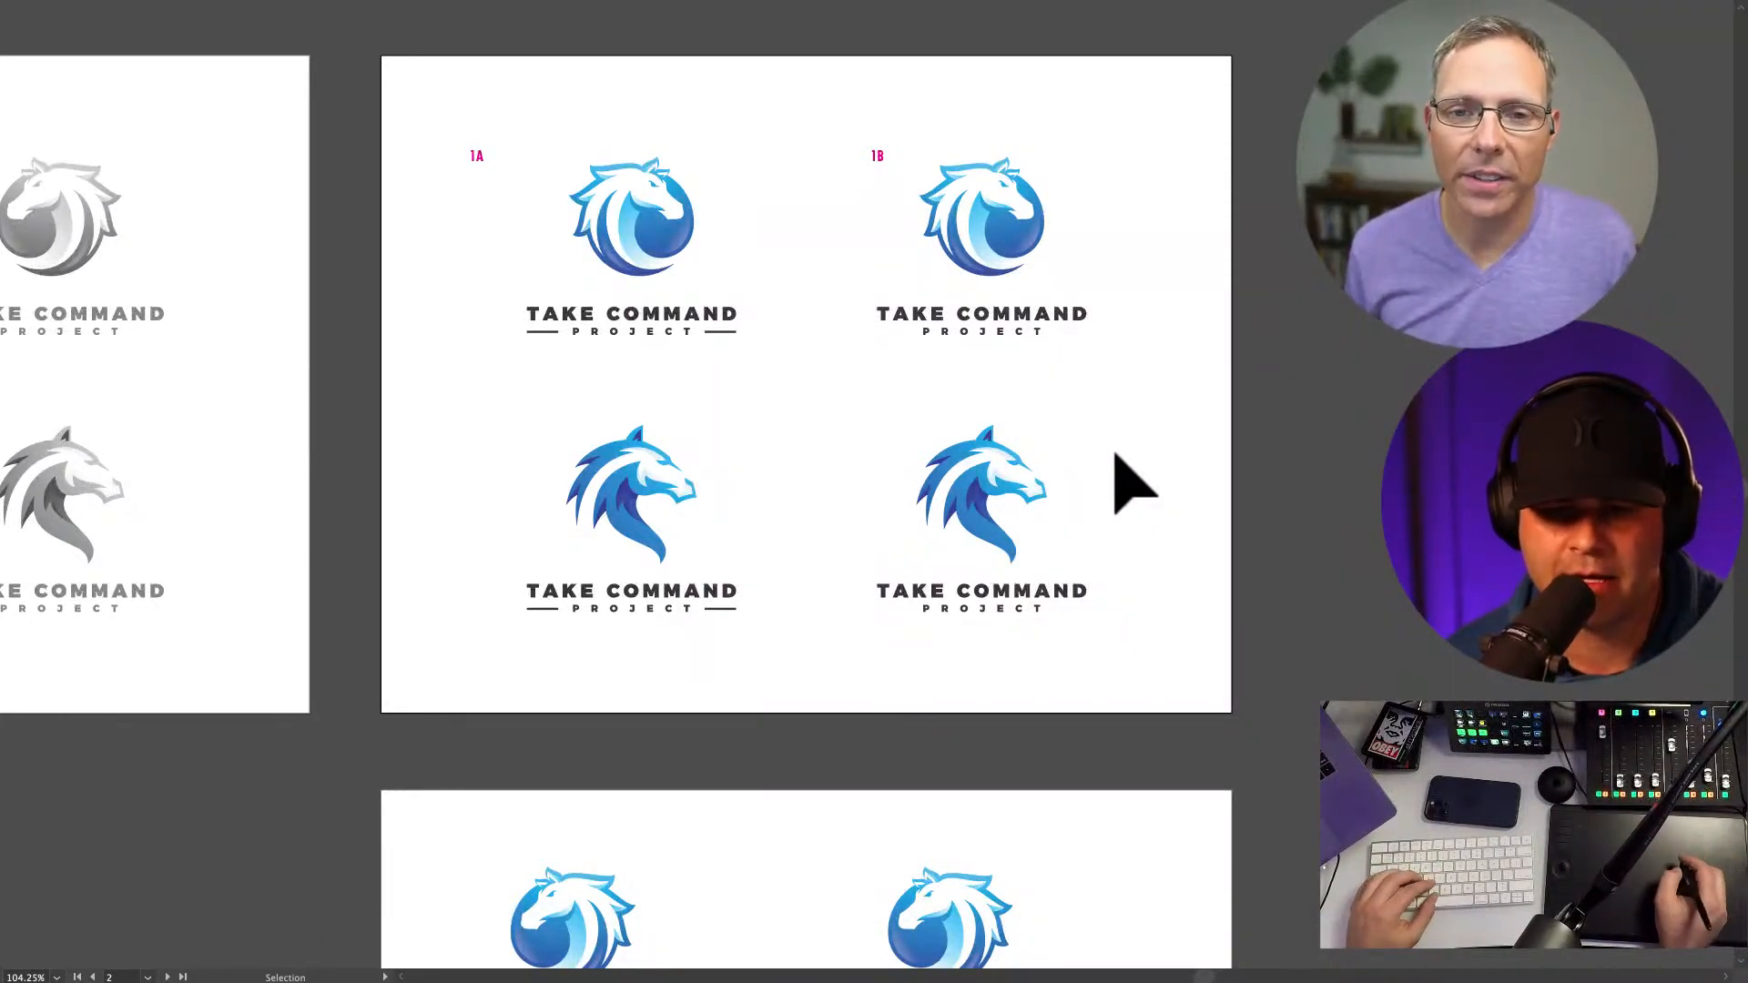
left_click(877, 418)
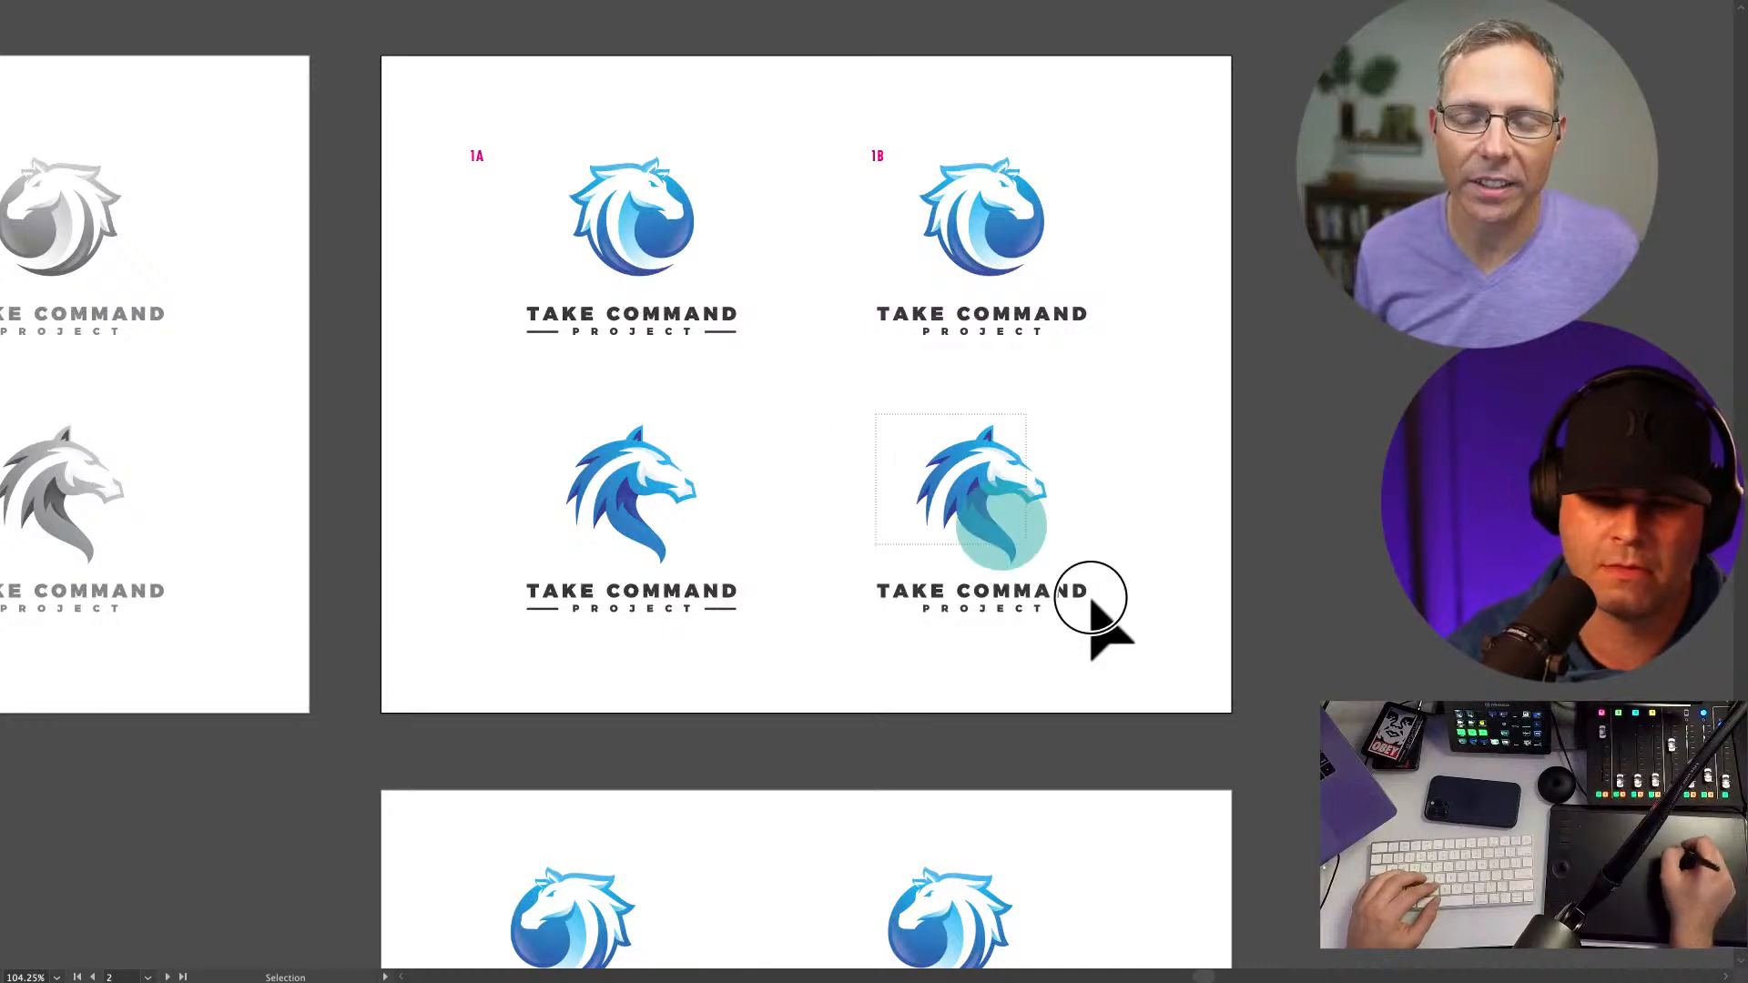
left_click_drag(877, 418, 1156, 648)
left_click(1174, 512)
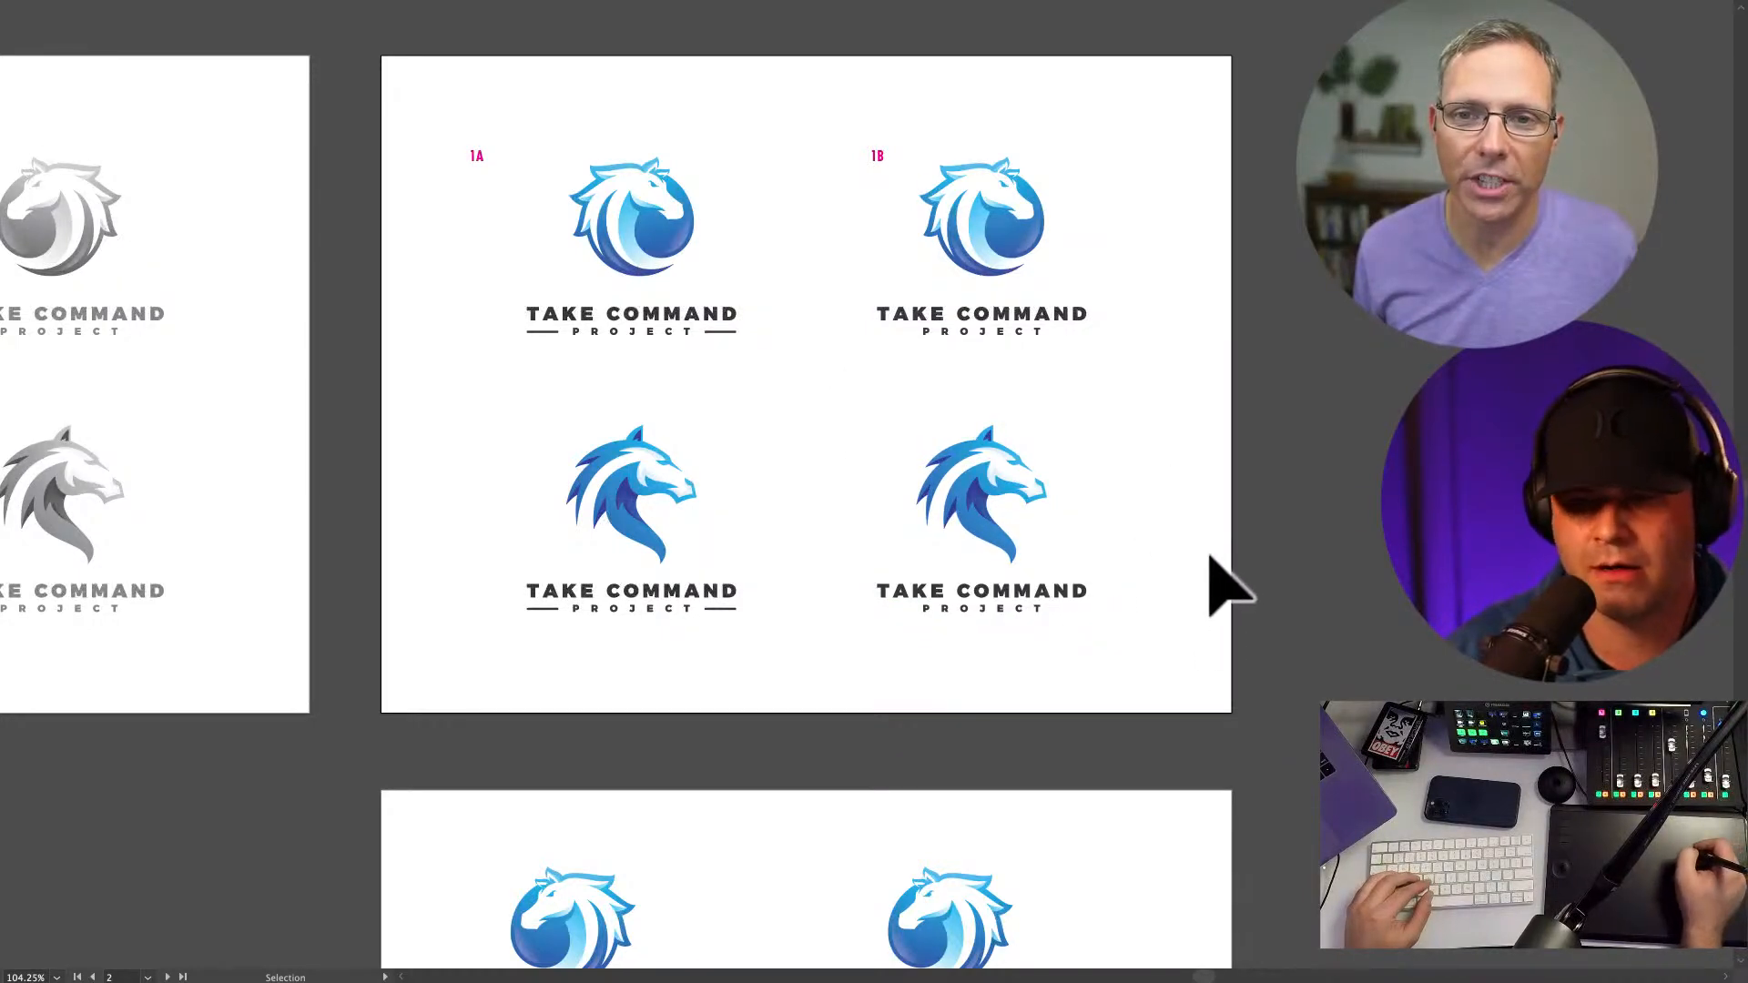
- Return from full-screen view to the standard window, frame the four logos and deselect the horse-head logo without bars
key("f")
key("space")
mouse_move(879, 529)
left_mouse_down()
mouse_move(592, 458)
mouse_move(967, 689)
left_mouse_up()
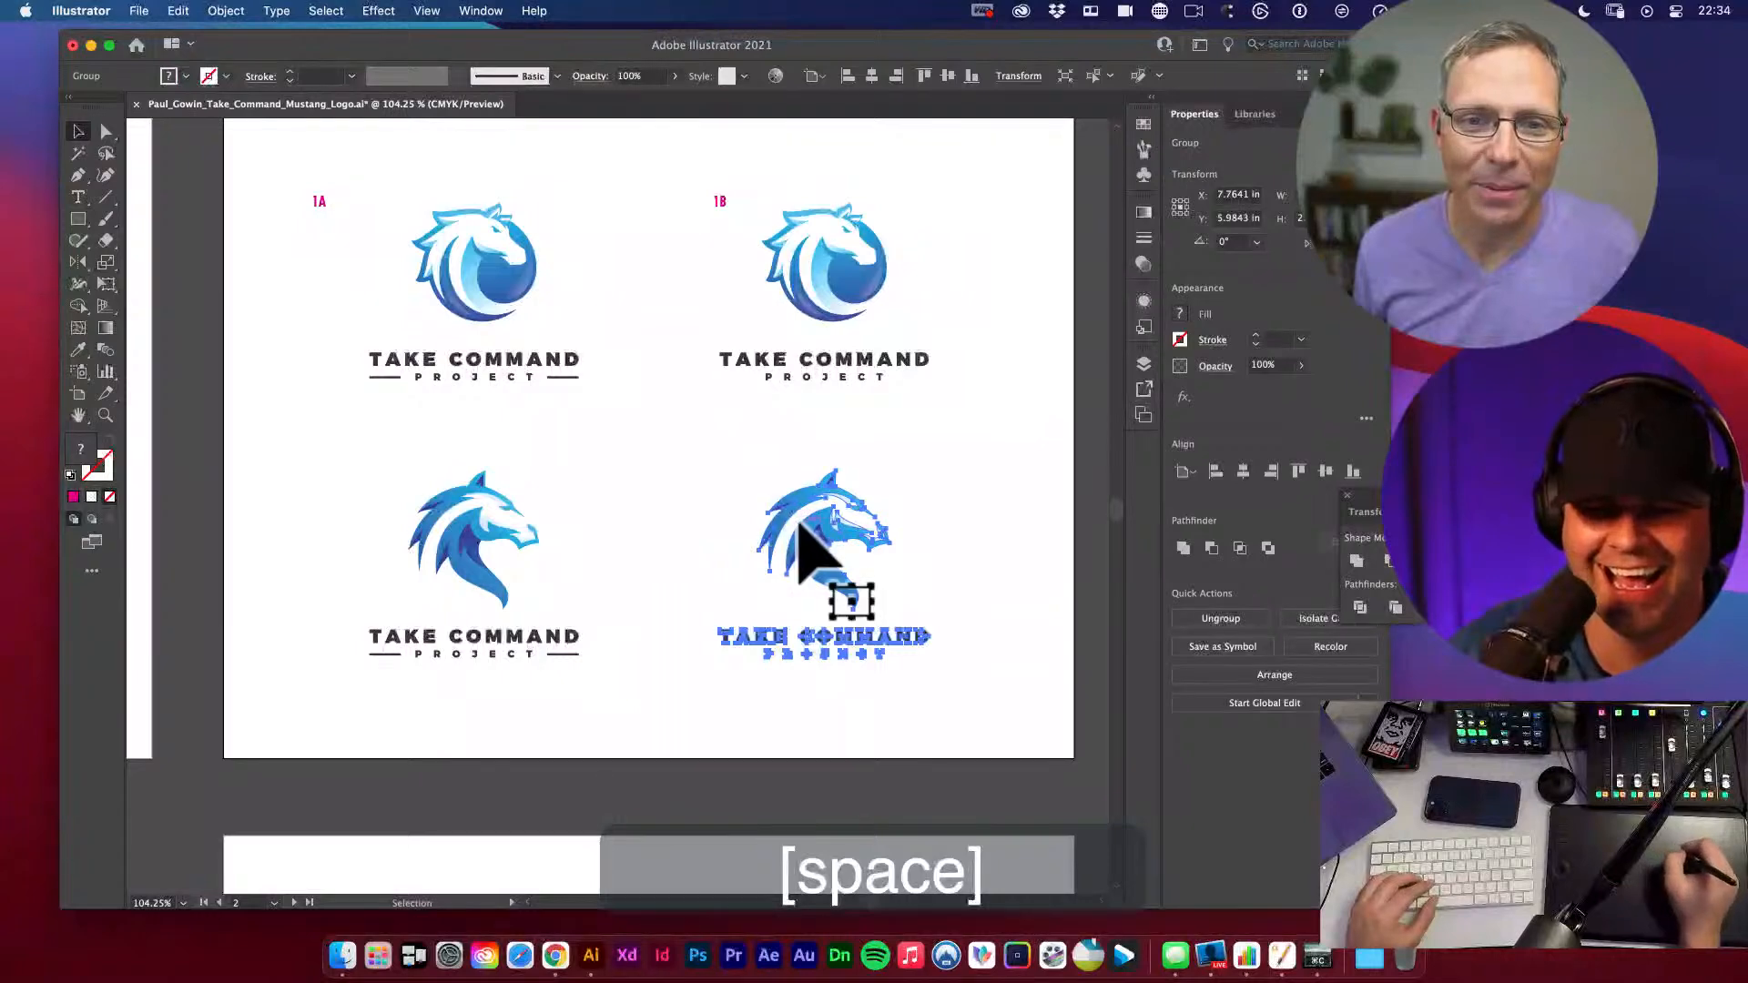
left_click_drag(693, 451, 974, 646)
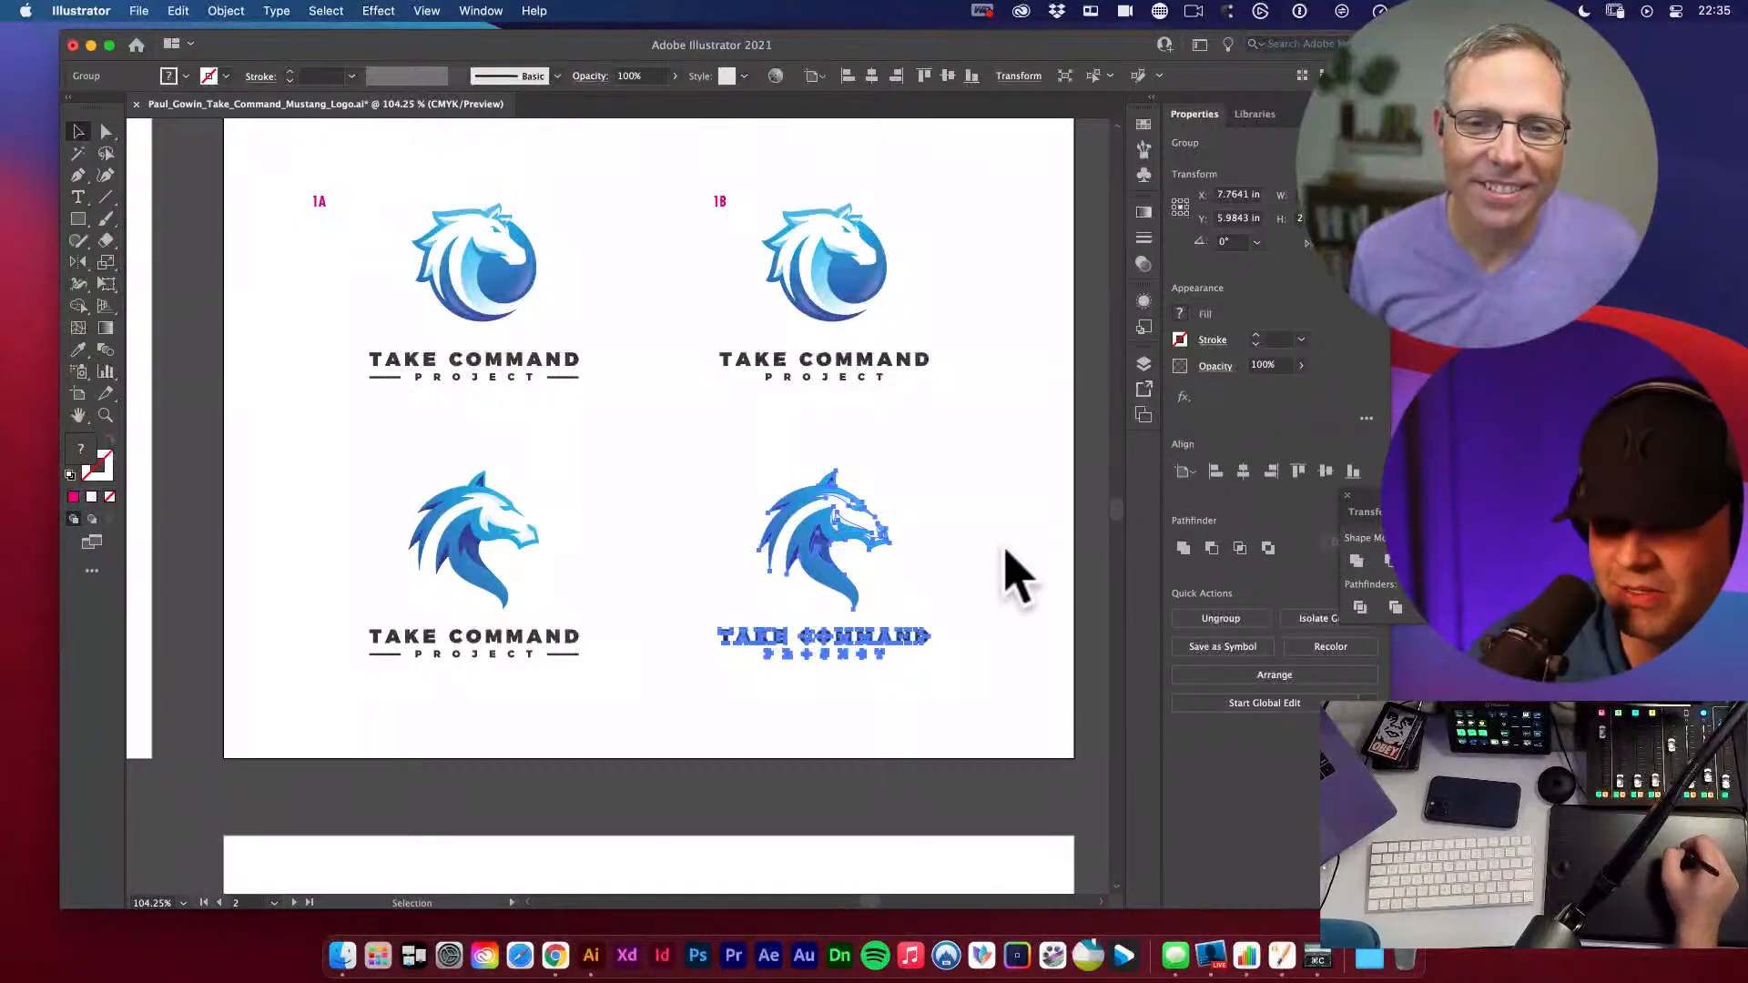
left_click(1007, 552)
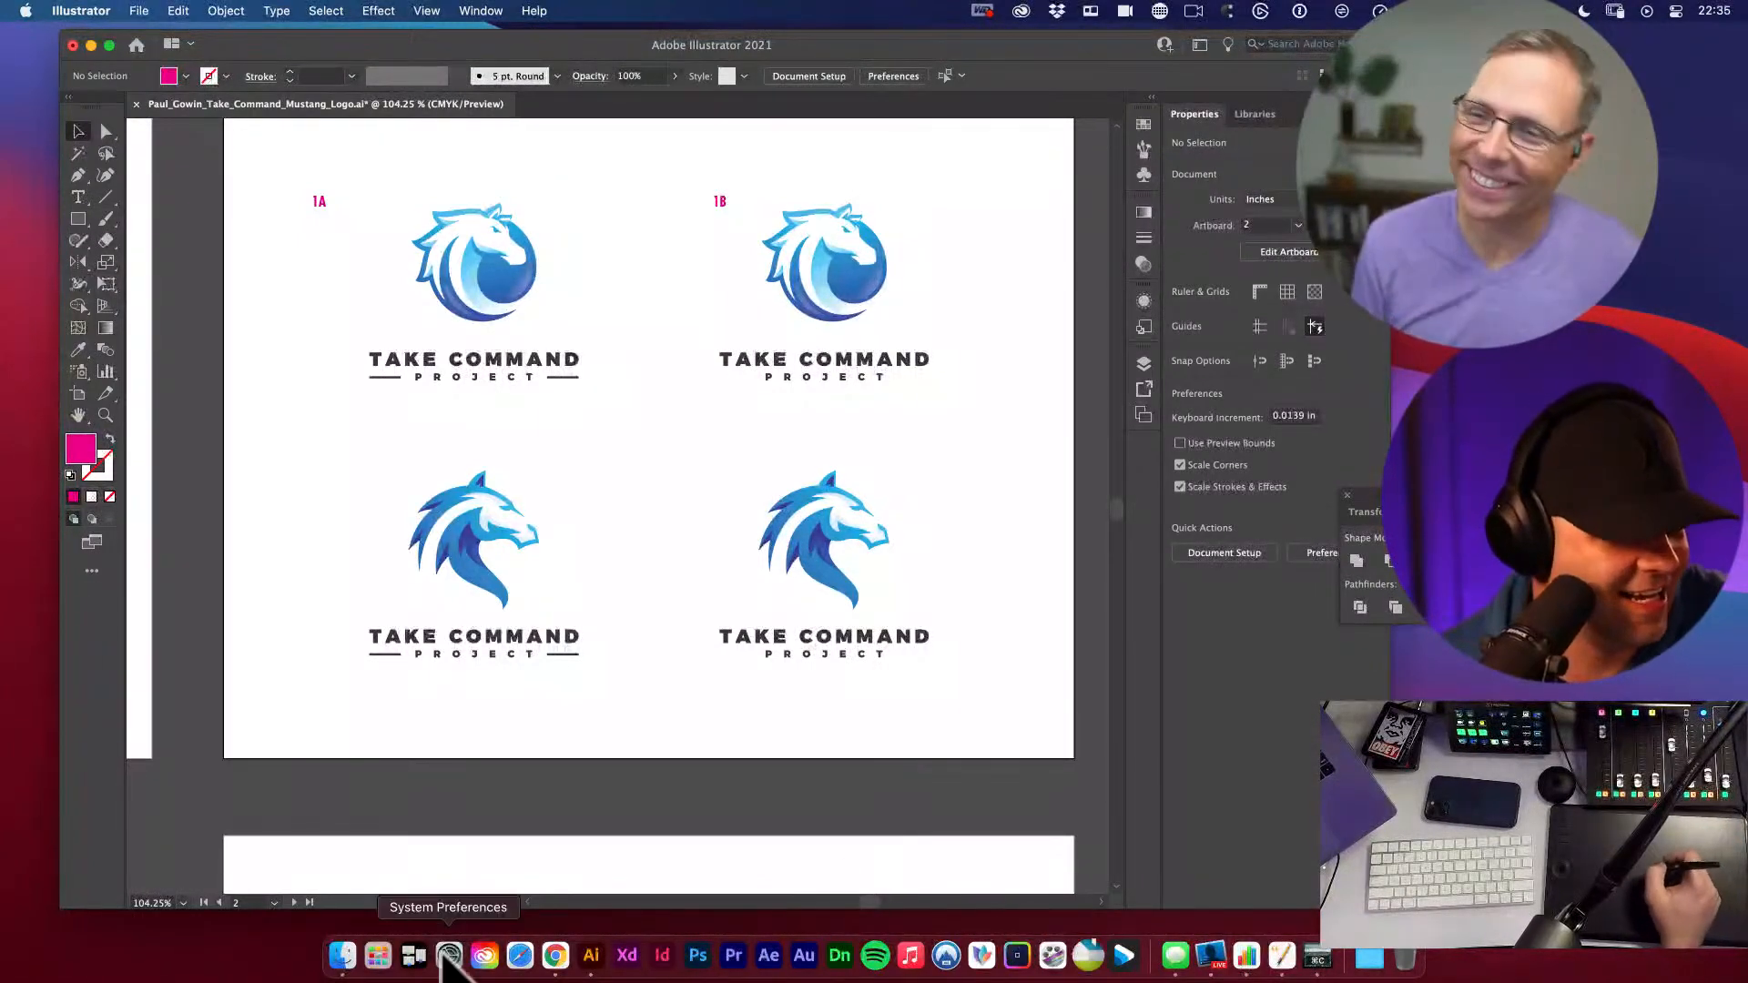
left_click_drag(644, 472, 1036, 730)
left_click(1036, 730)
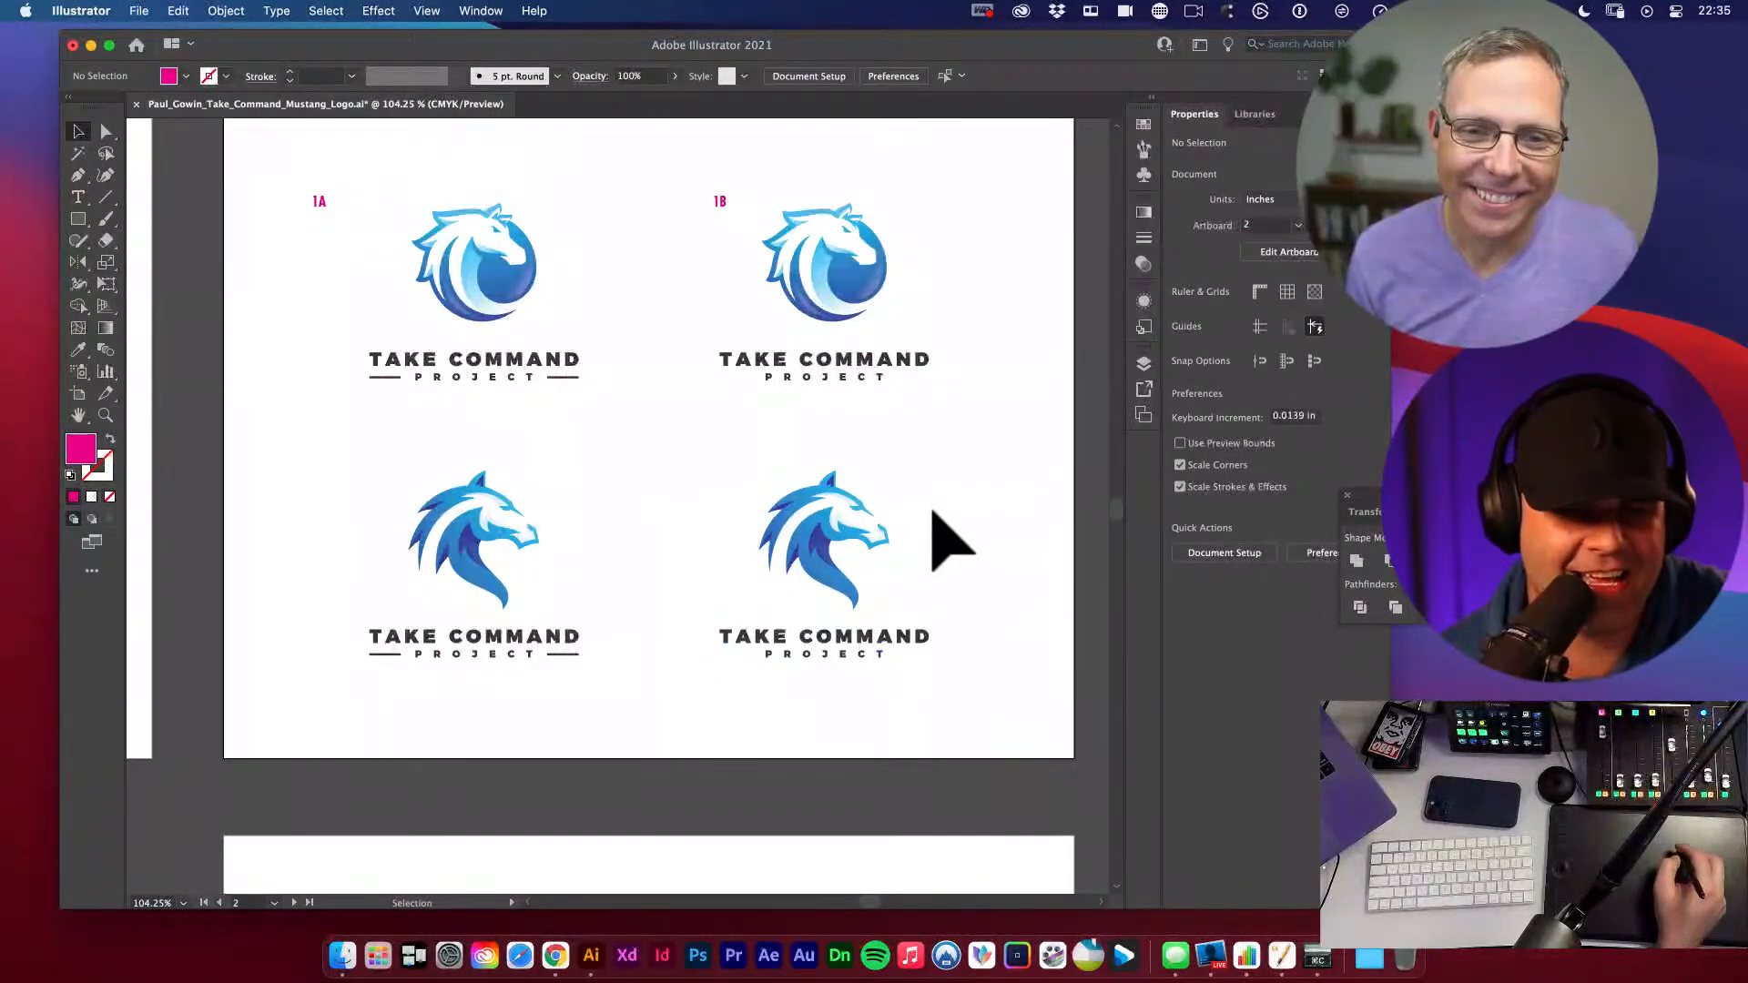
left_click_drag(681, 447, 930, 701)
left_click(1027, 675)
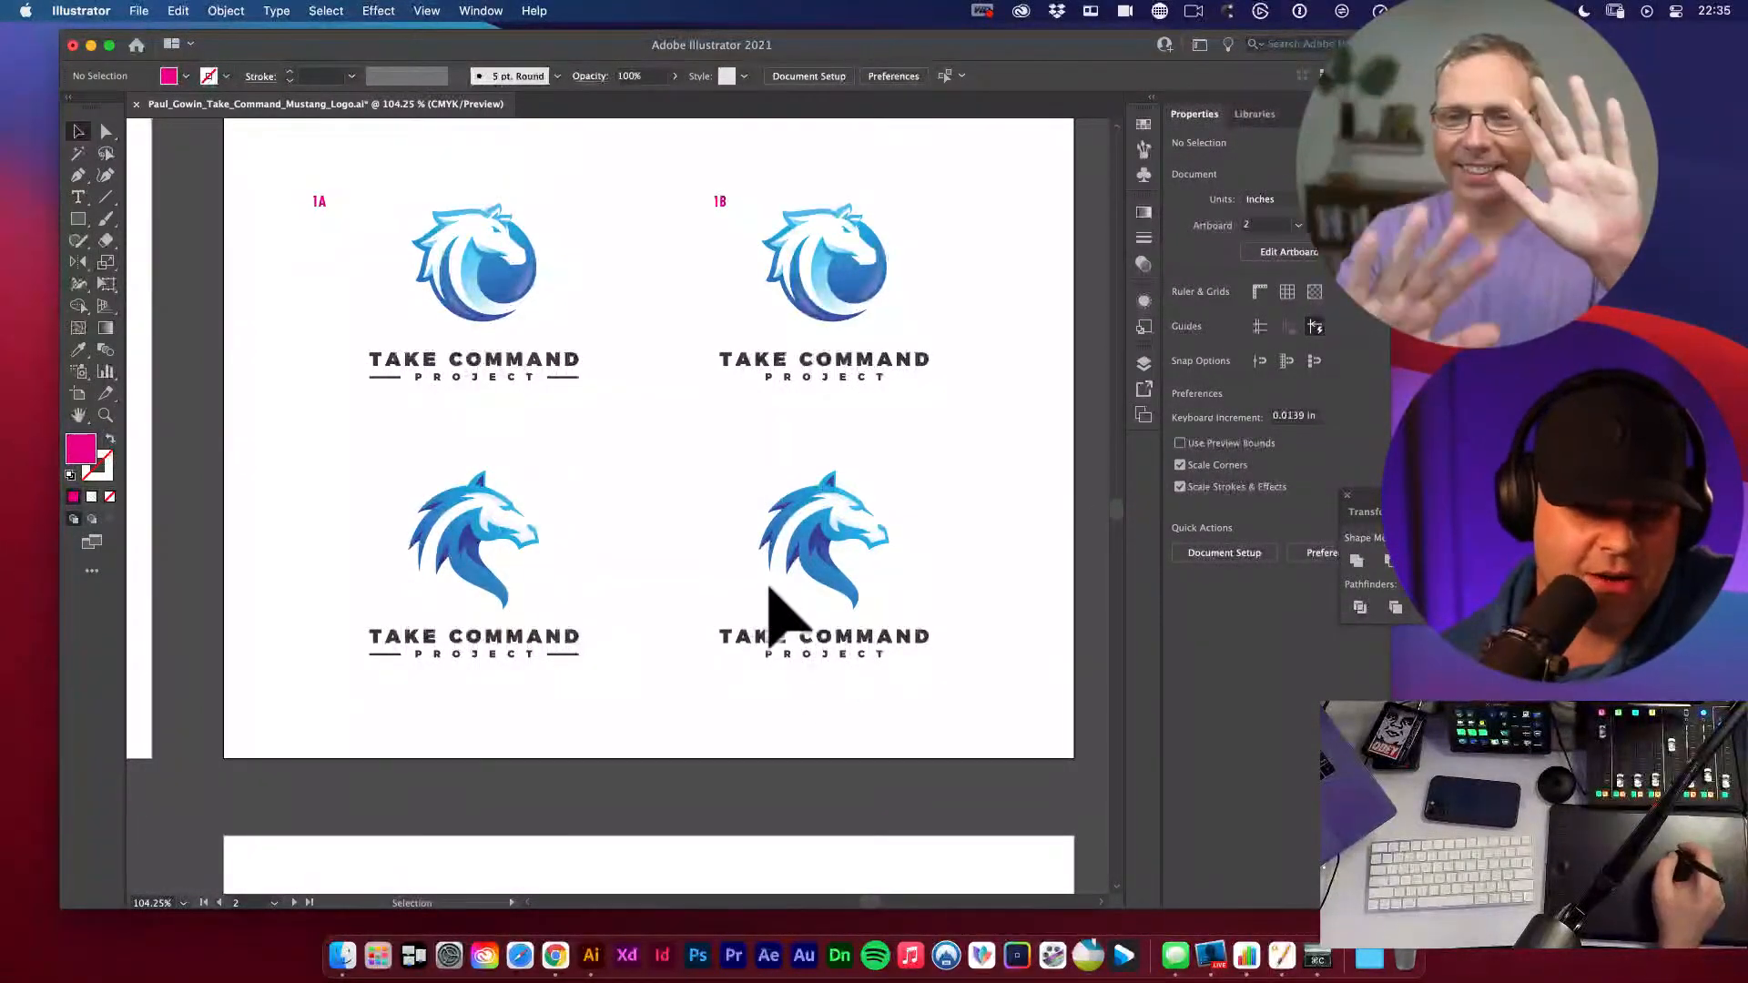
left_click(577, 355)
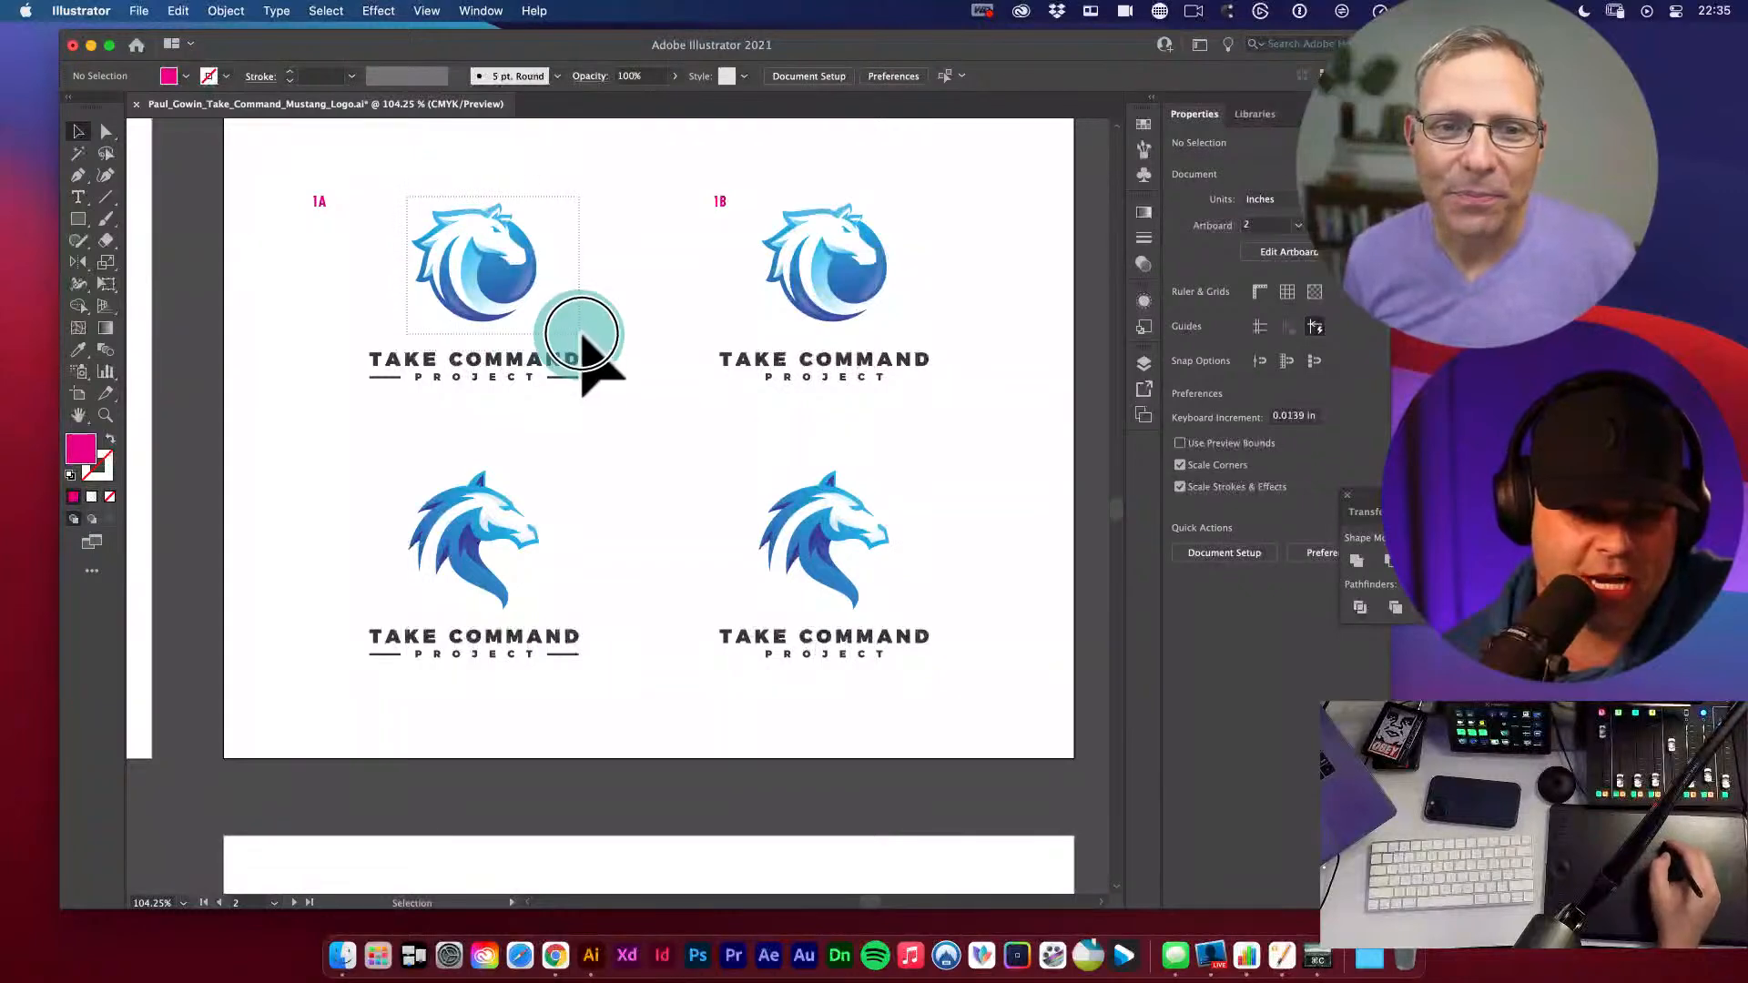
left_click(701, 378)
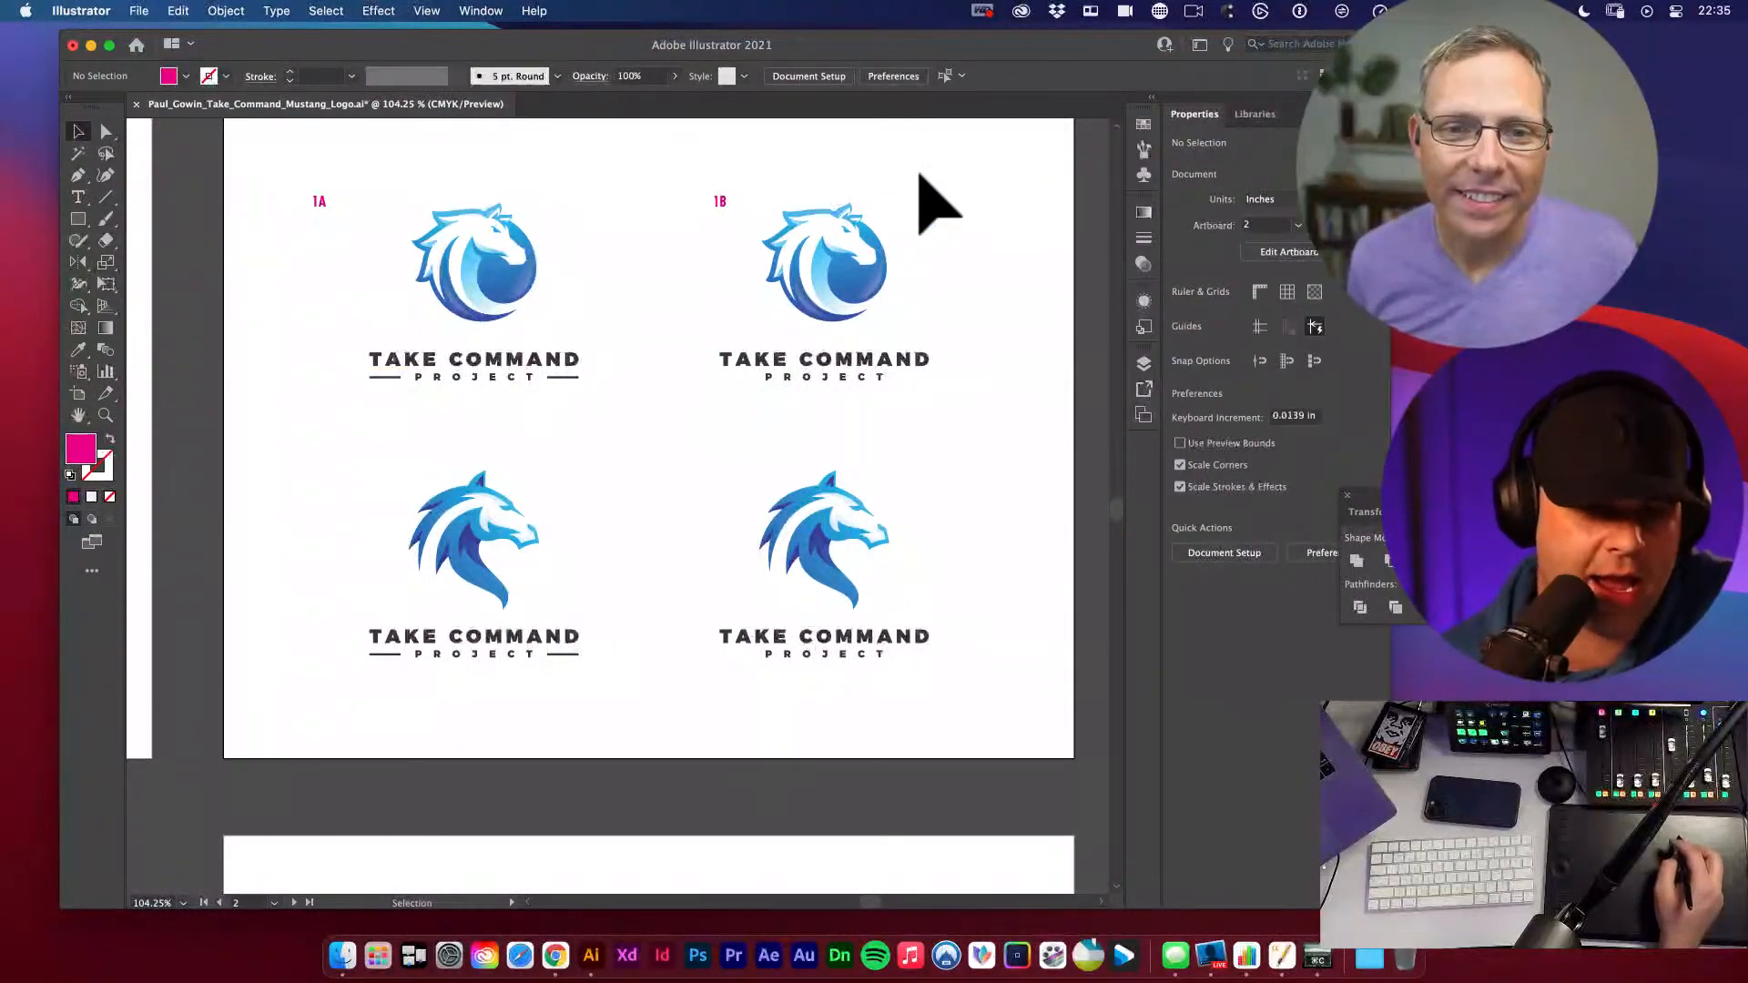
left_click(741, 473)
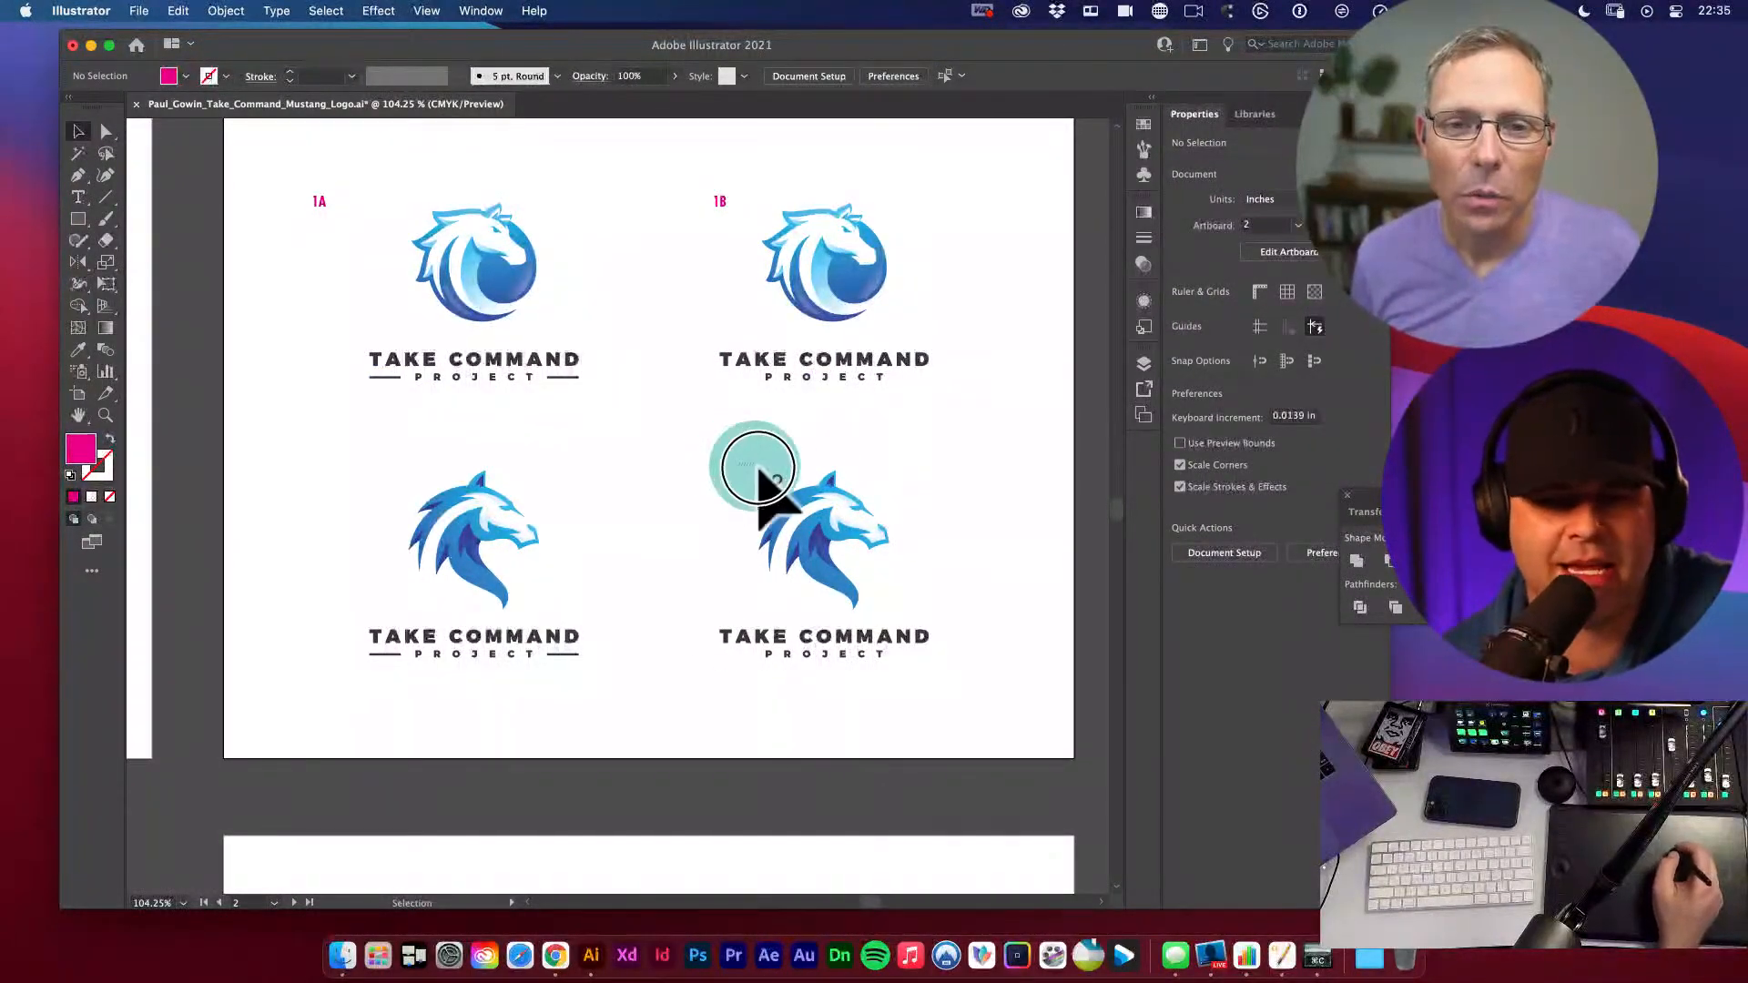
left_click(951, 582)
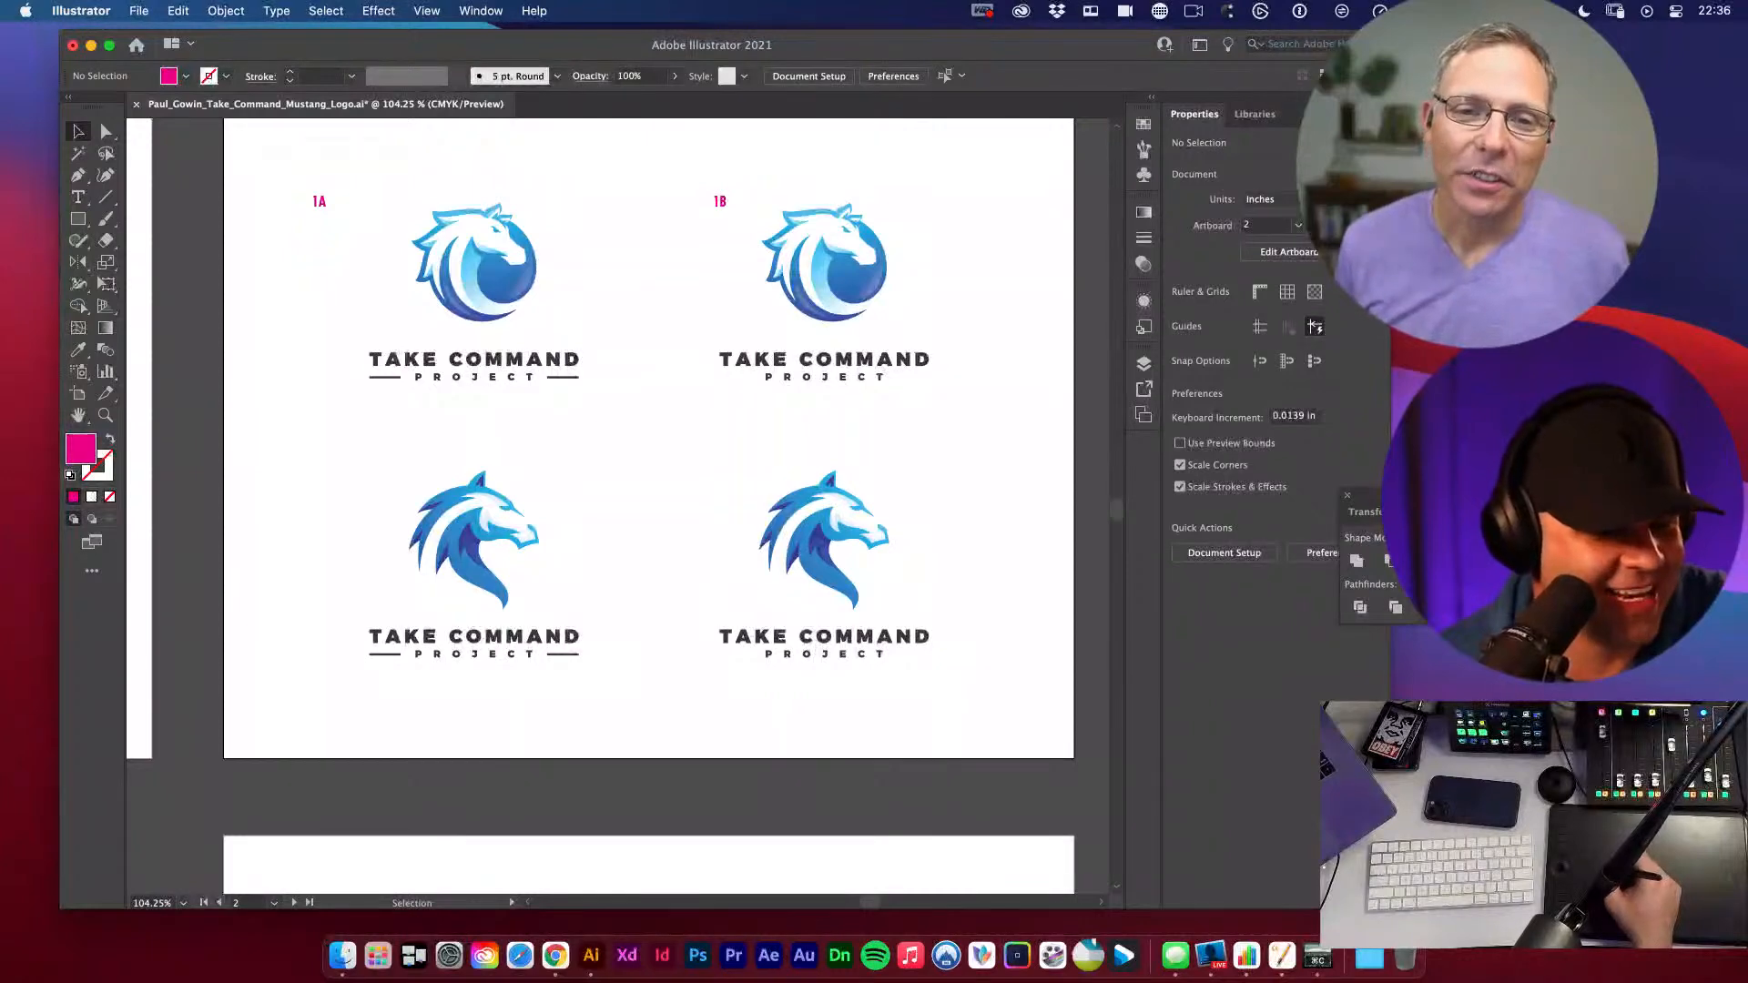
key("super+Tab")
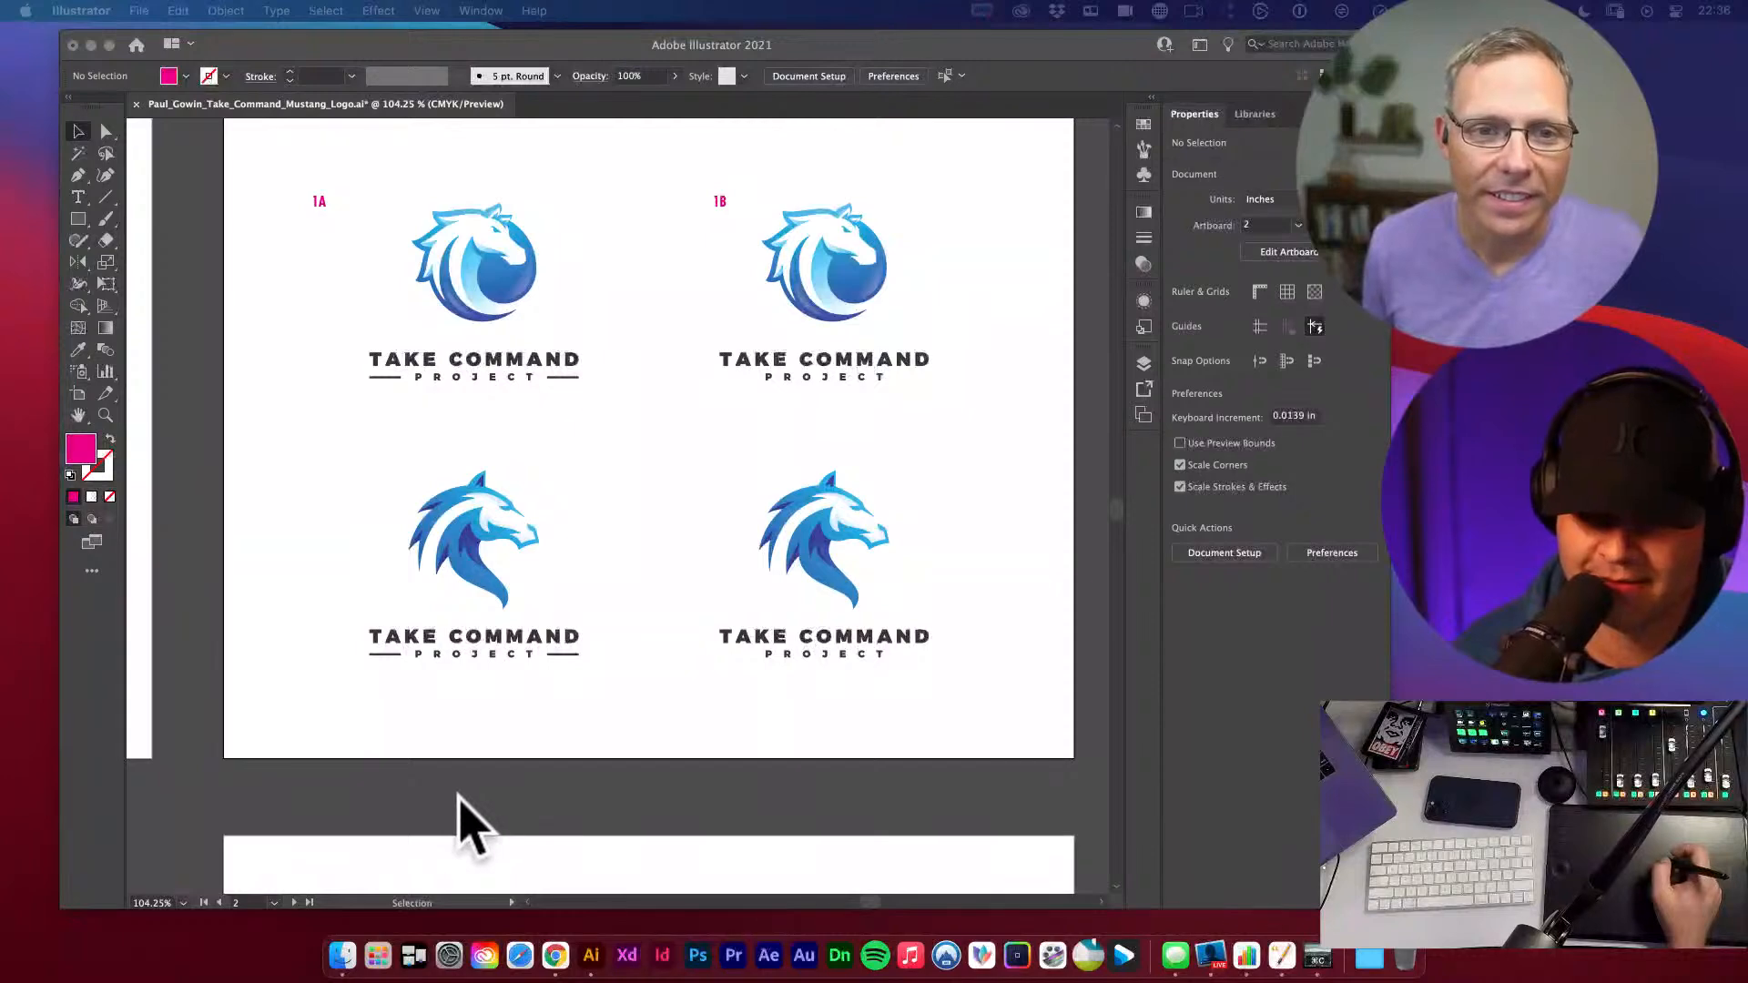
left_click(305, 432)
left_click_drag(305, 432, 956, 719)
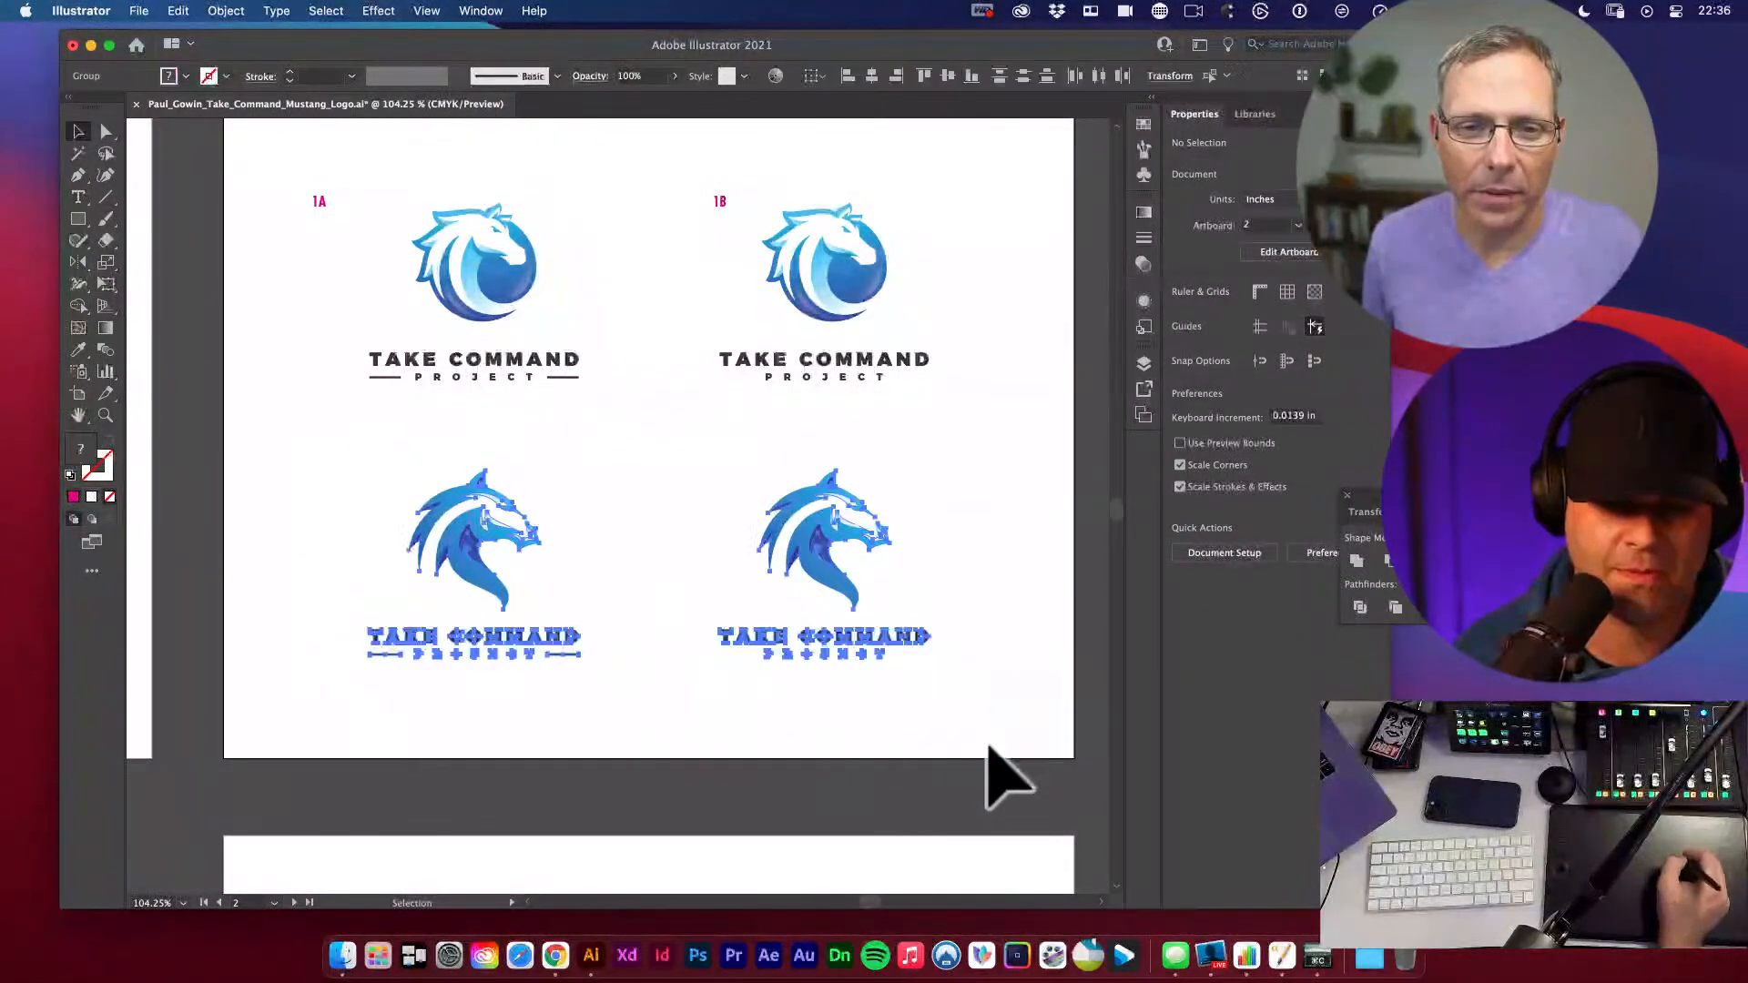
left_click(663, 758)
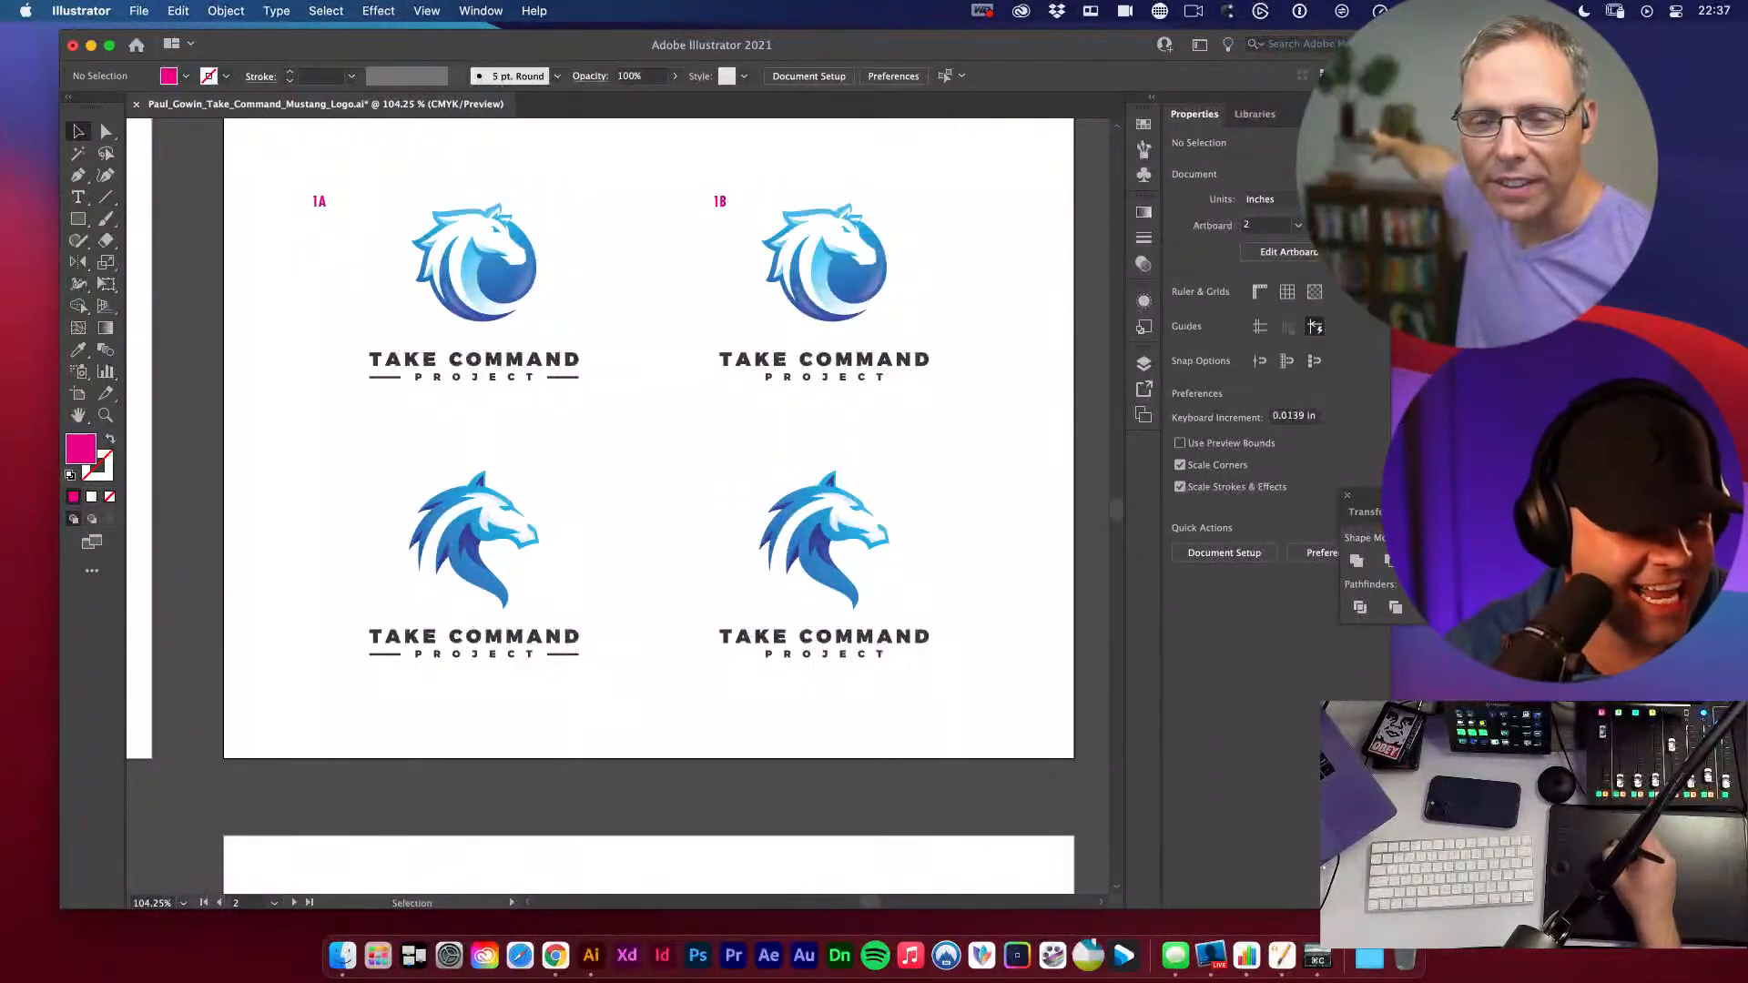
key("super+Tab")
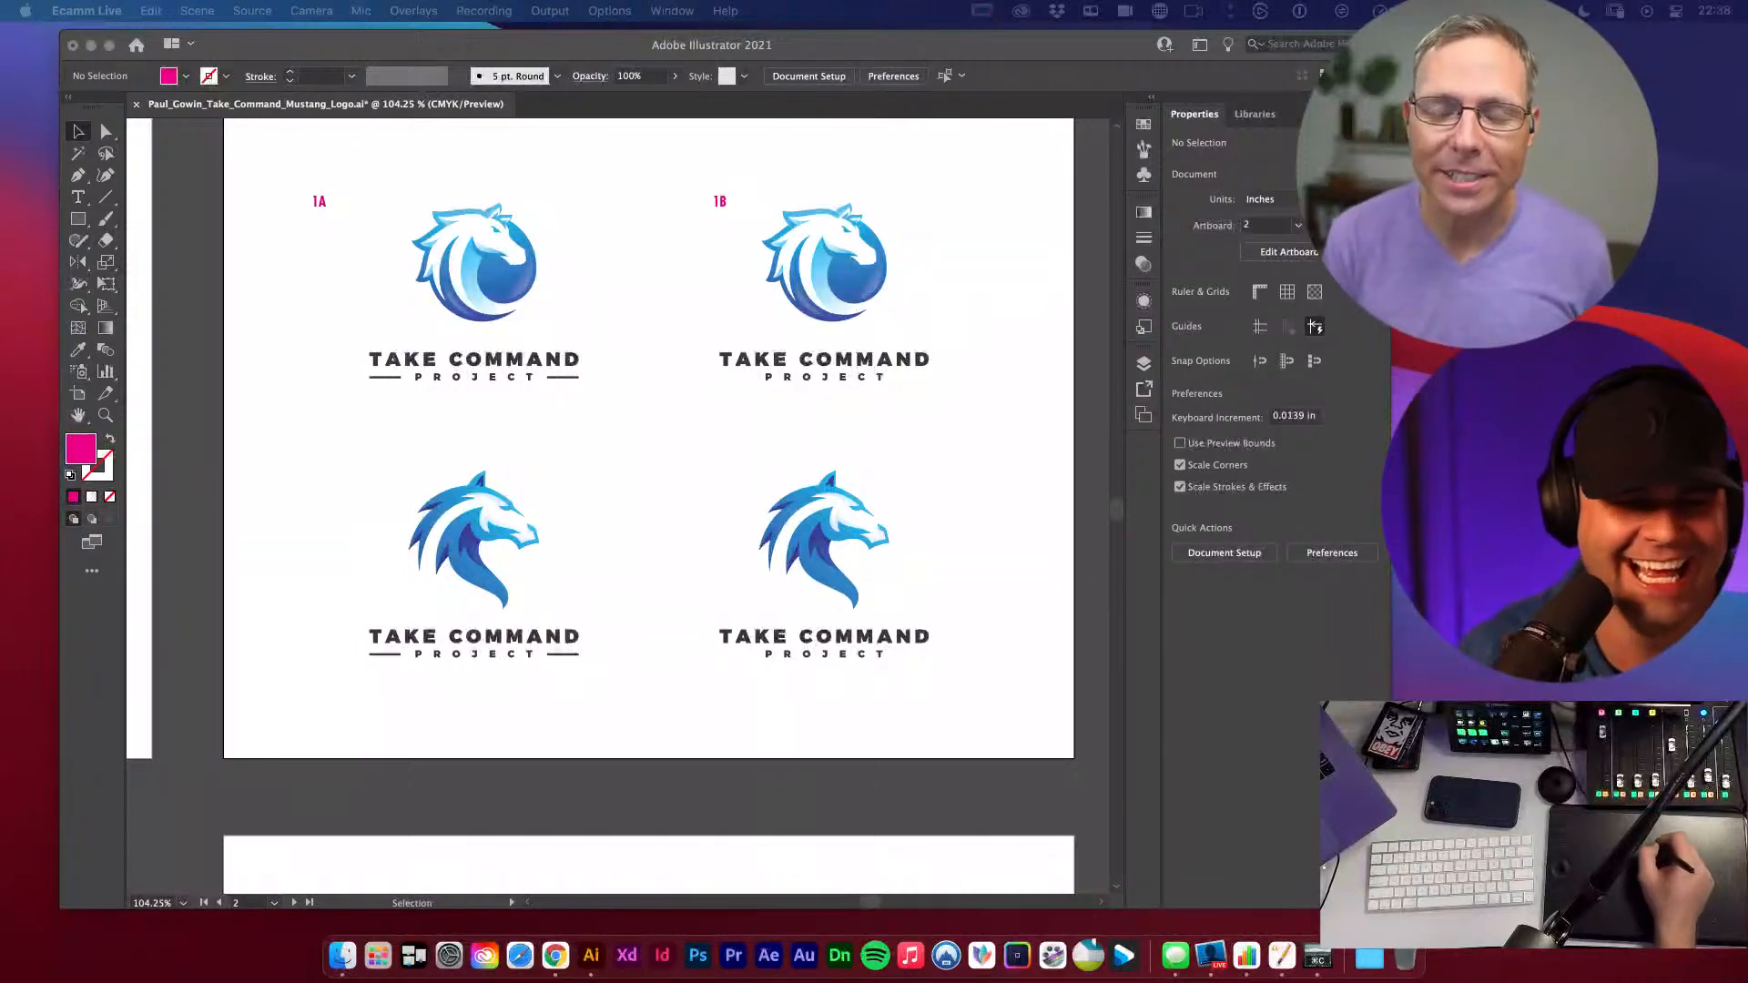
left_click(371, 472)
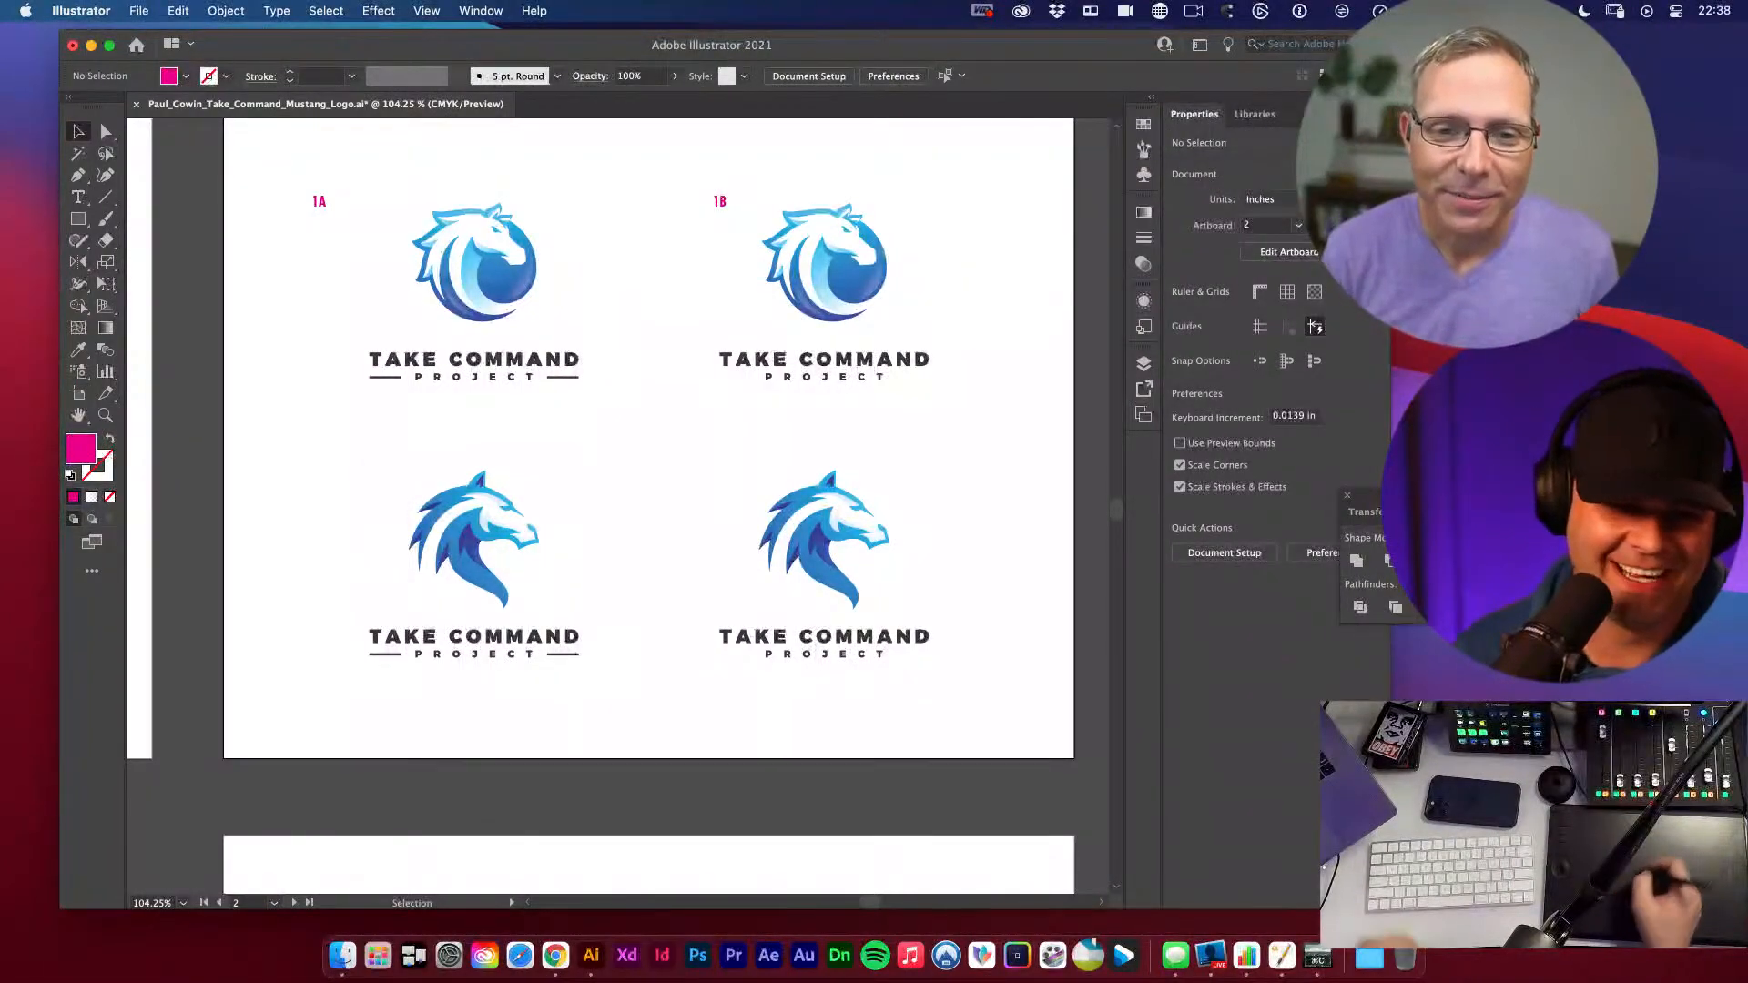
left_click(582, 602, "alt+super")
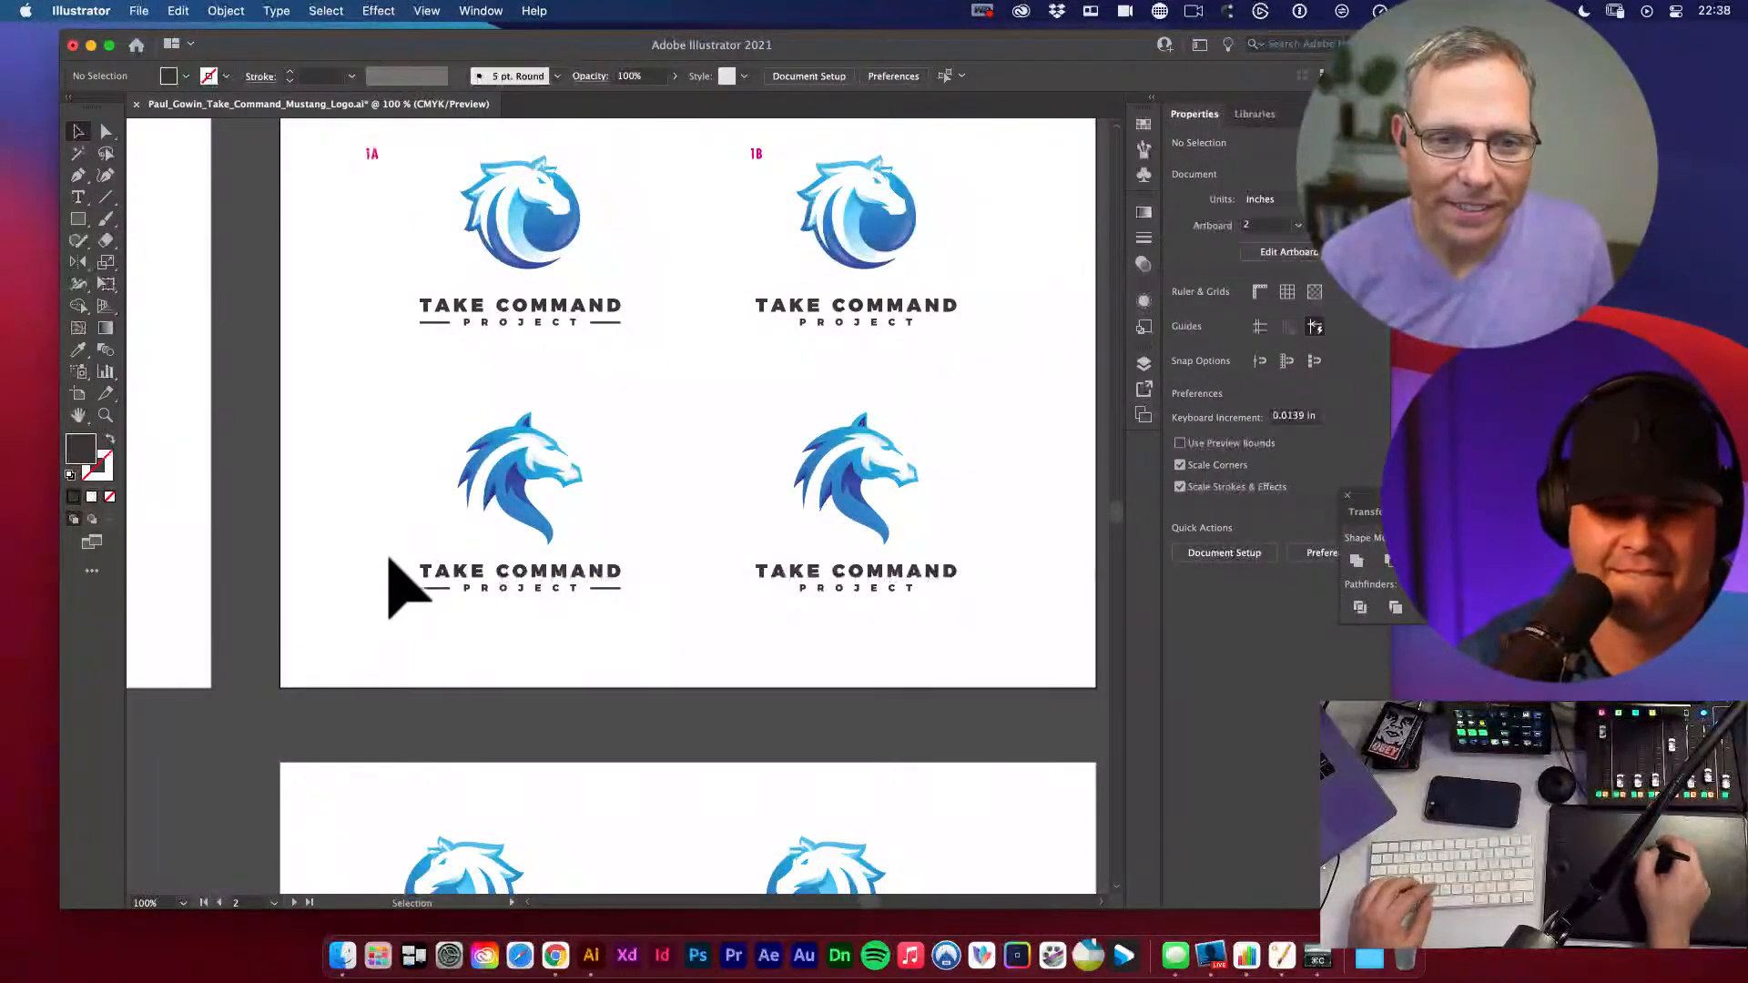
left_click(474, 583, "super")
left_click(507, 565, "alt+super")
left_click_drag(601, 460, 468, 382)
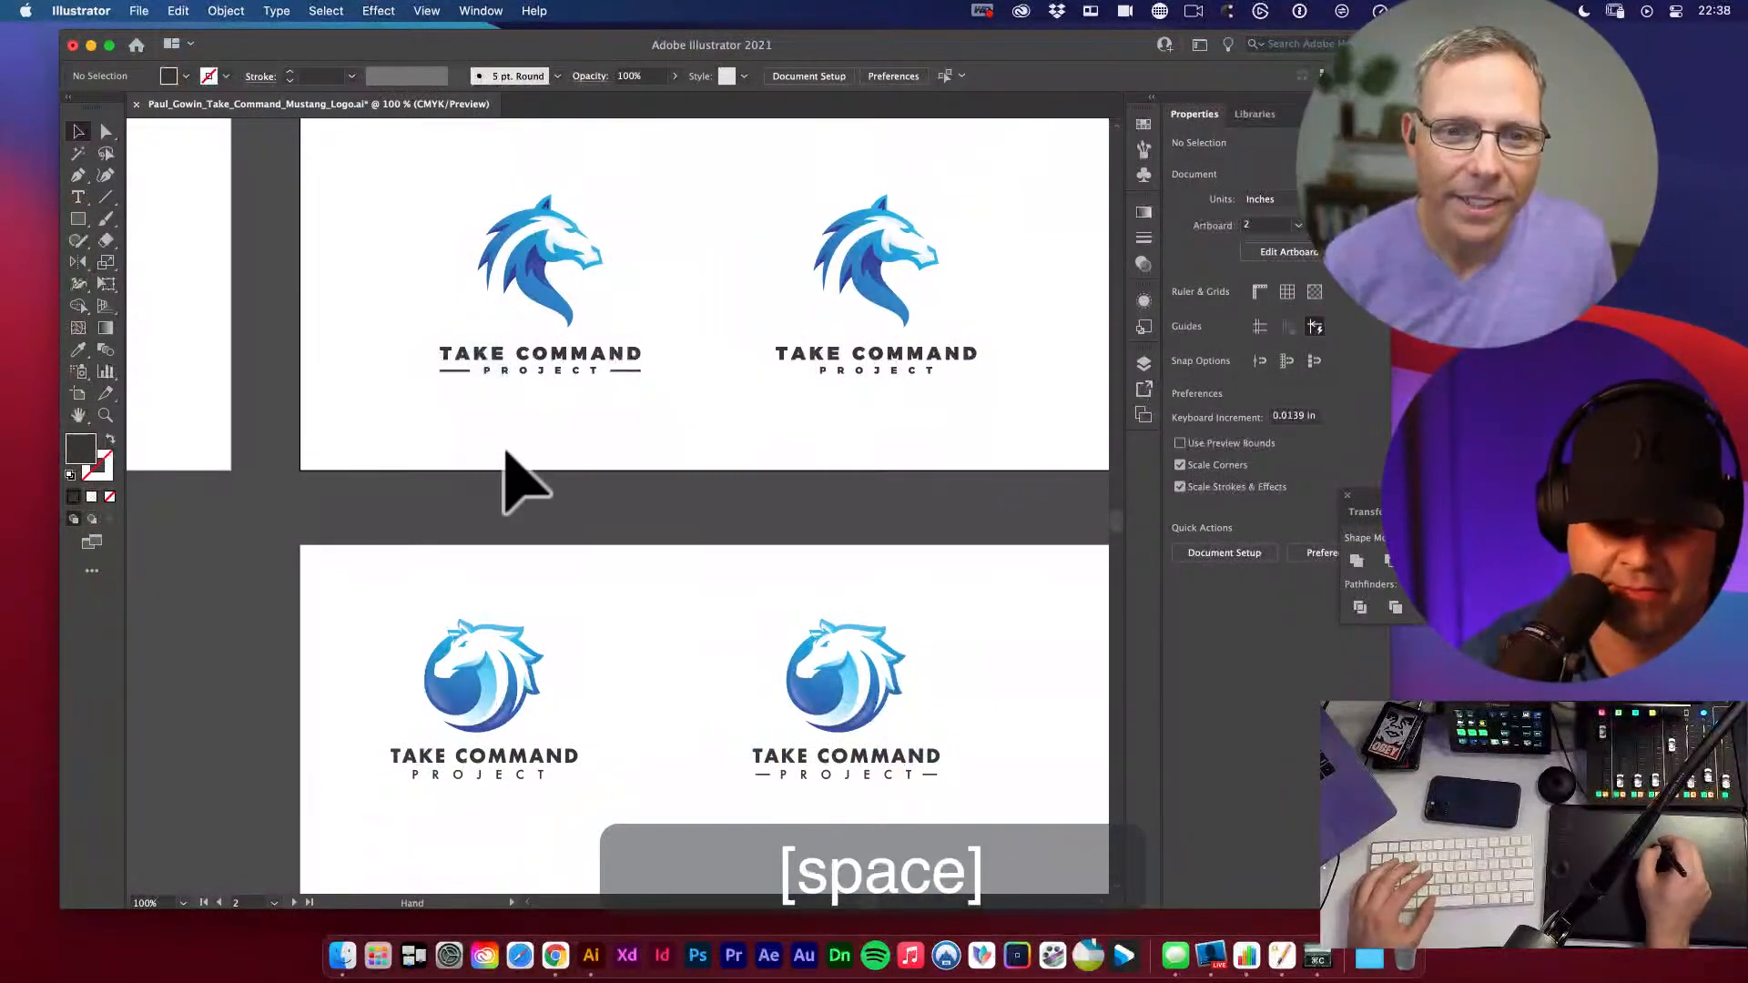
- Draw a rectangle around the lower-left horse-head logo with no fill and a 1 pt outline in the labels' magenta
left_click_drag(506, 451, 513, 604)
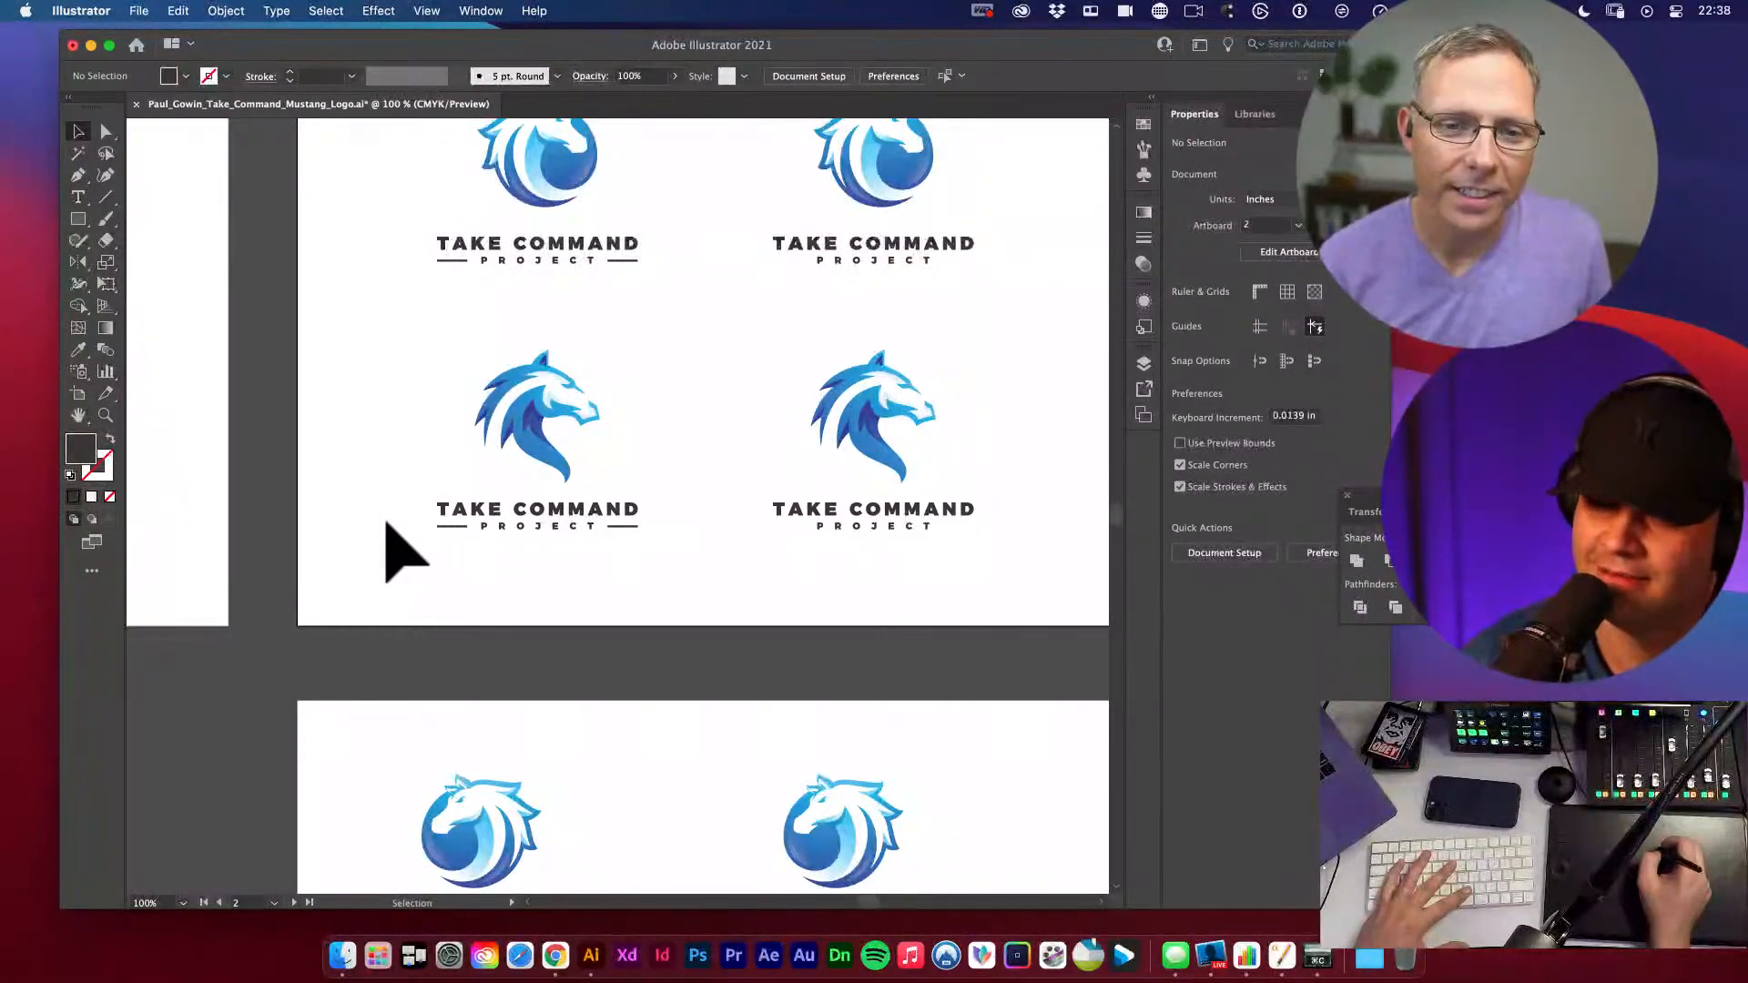
key("space")
left_click_drag(387, 547, 344, 680)
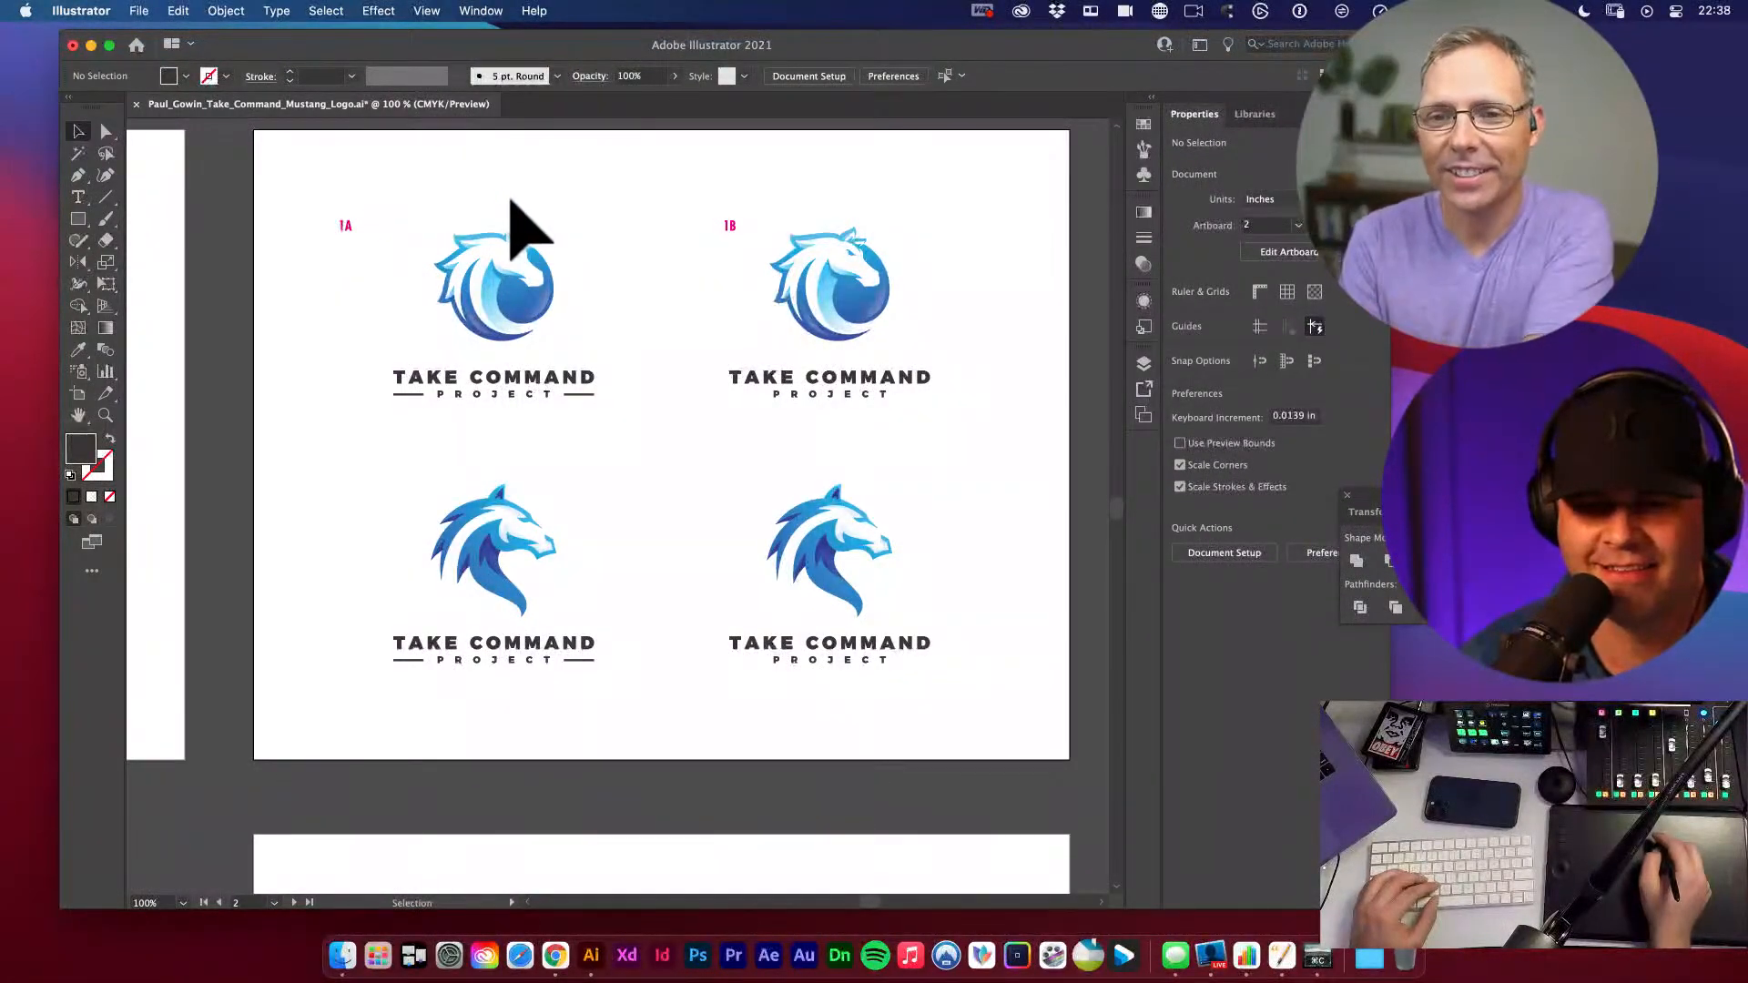
key("m")
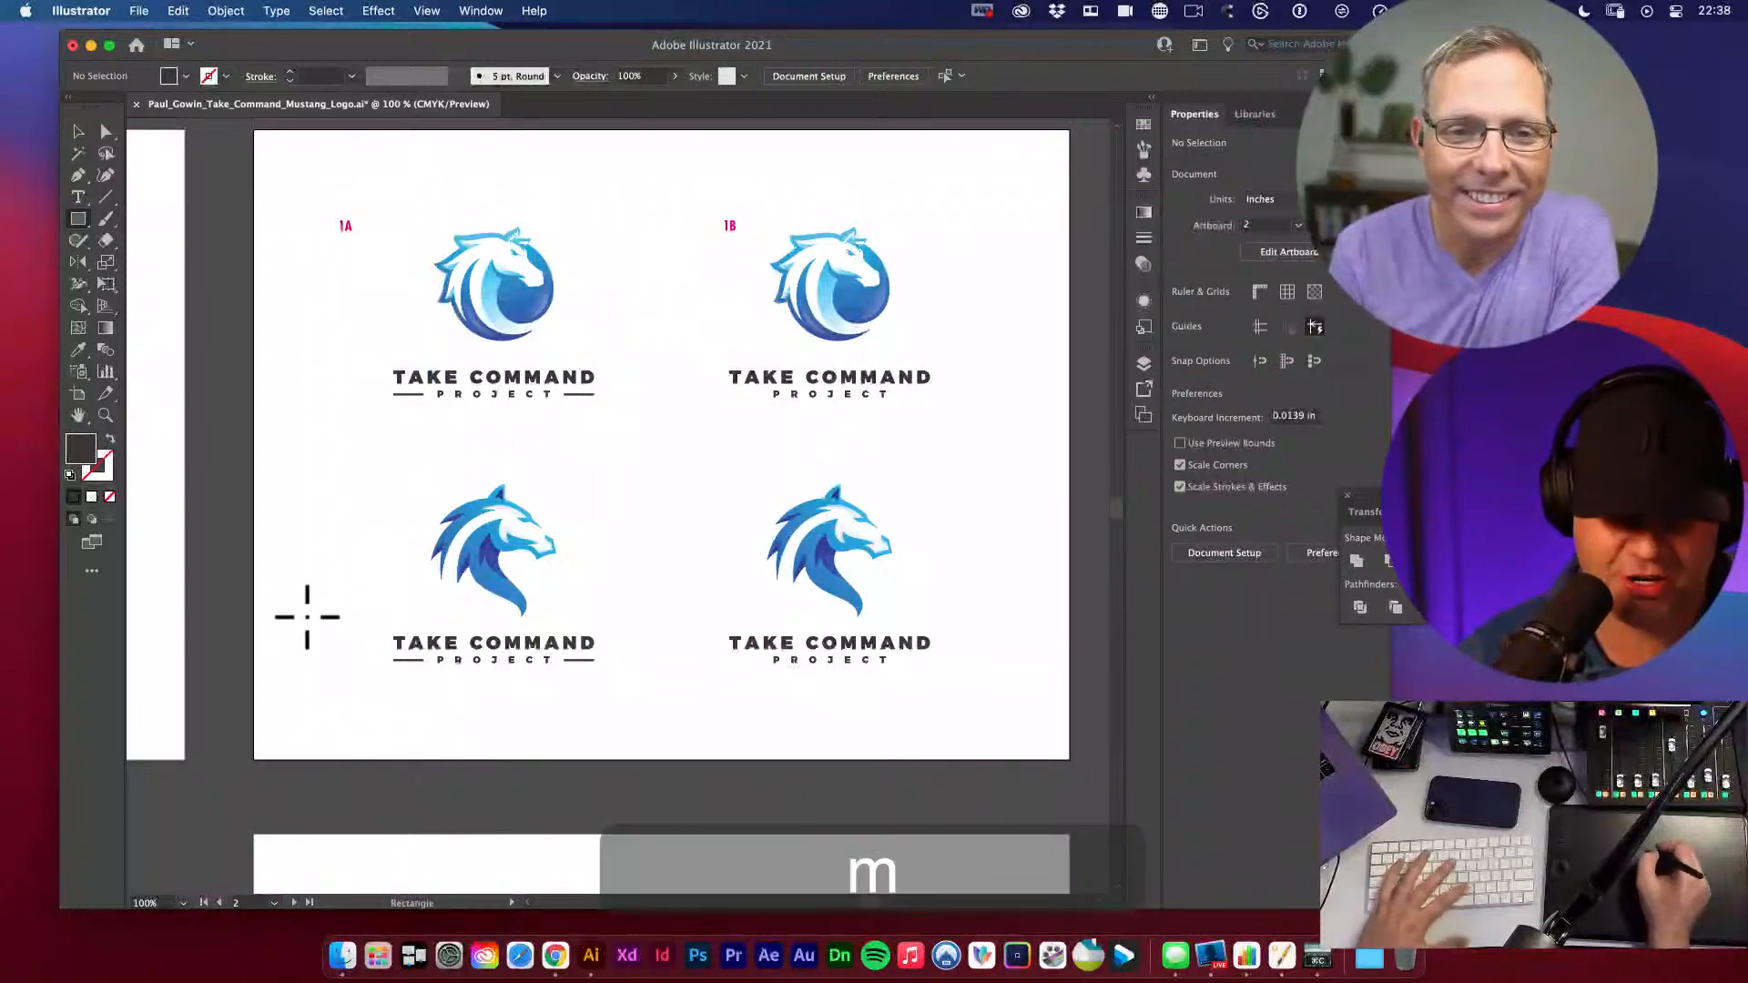
left_click_drag(324, 460, 662, 702)
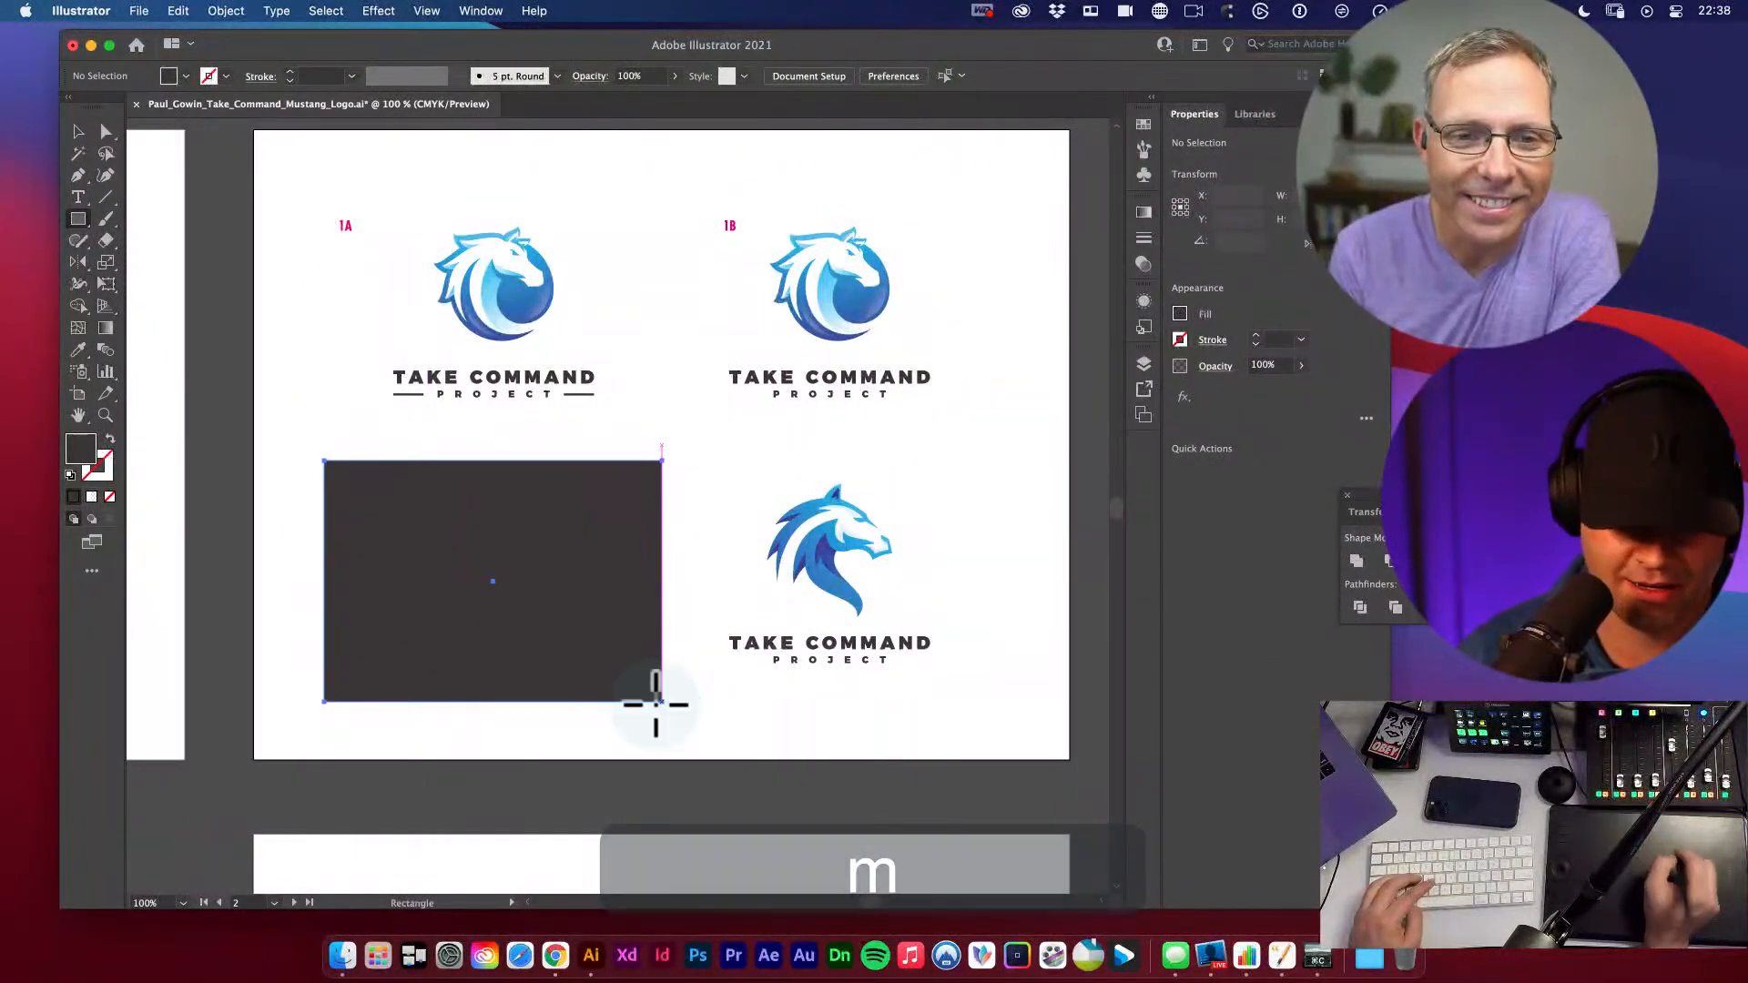
key("shift+x")
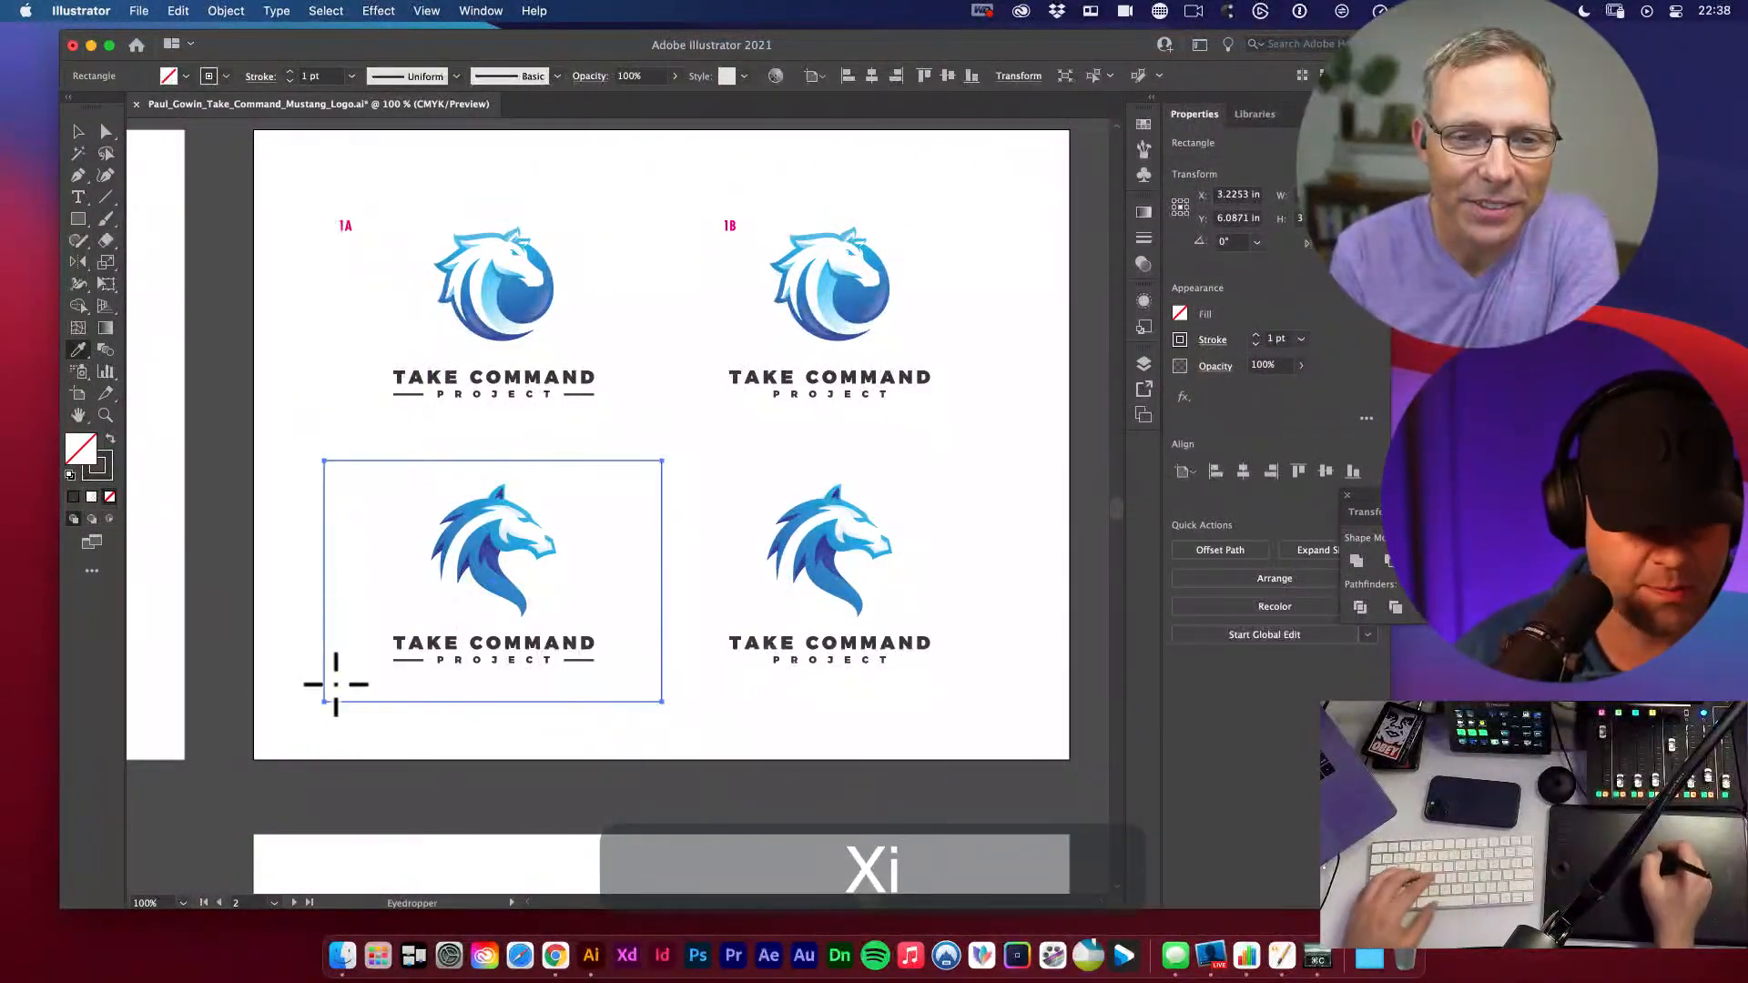
key("x")
left_click(726, 237, "shift")
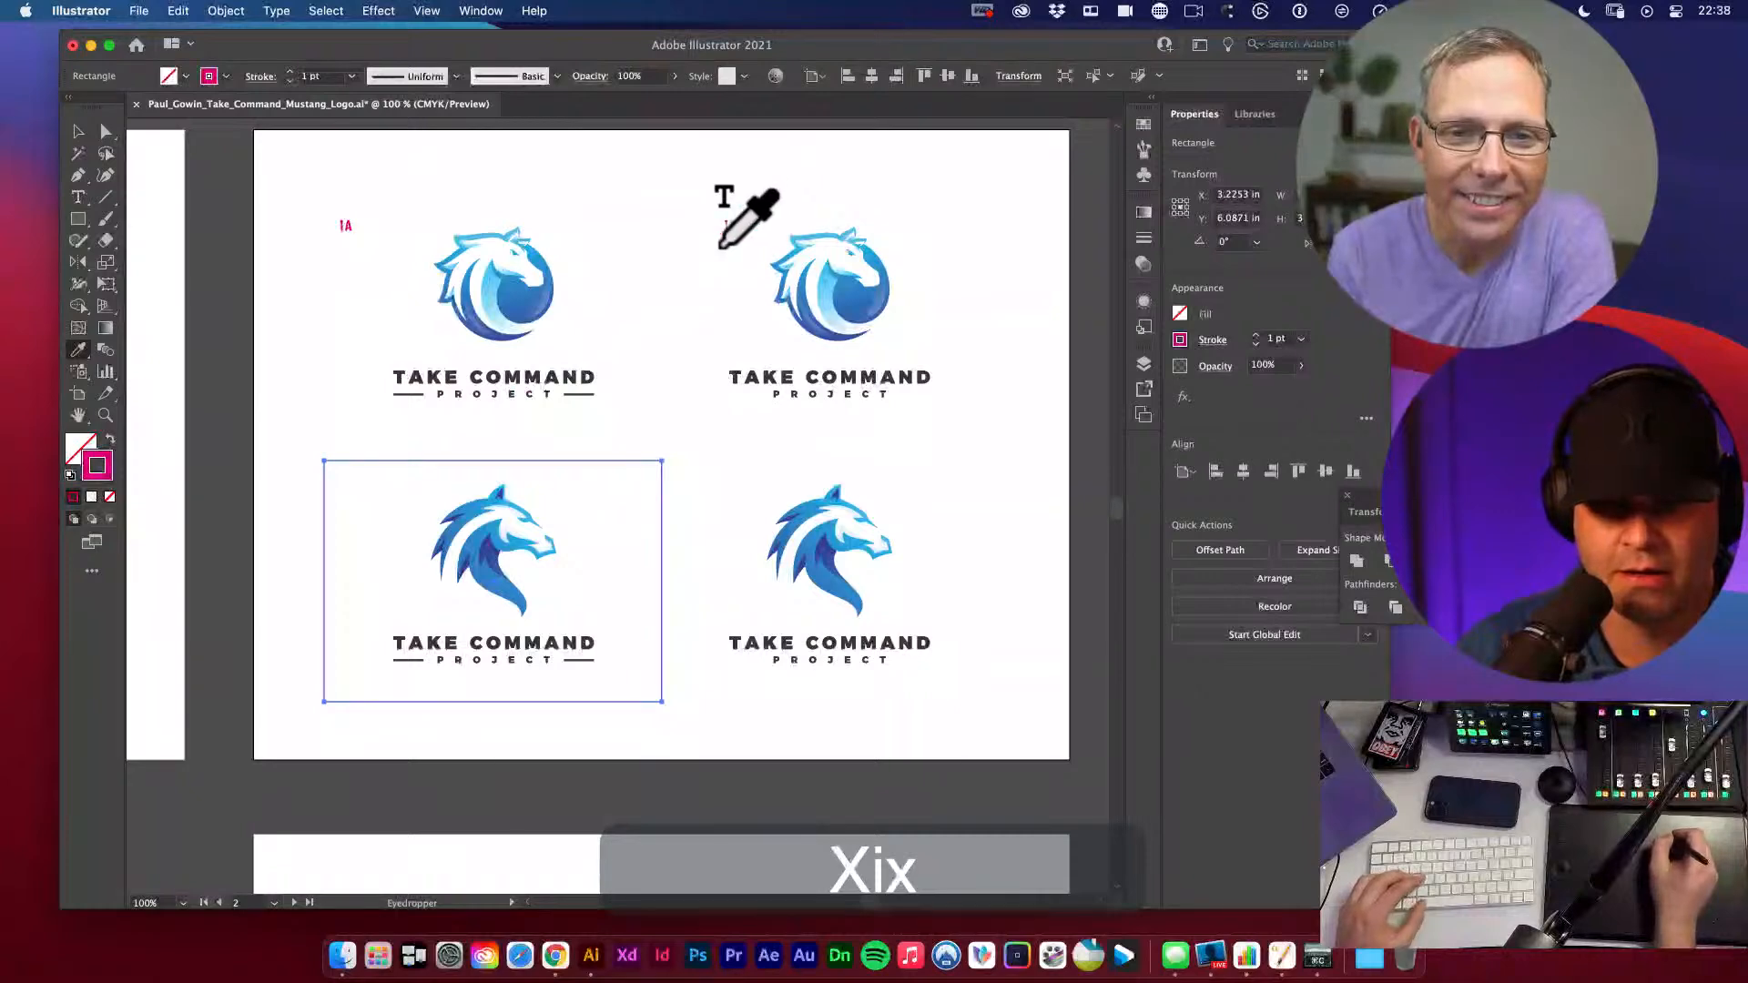
key("v")
left_click(666, 576)
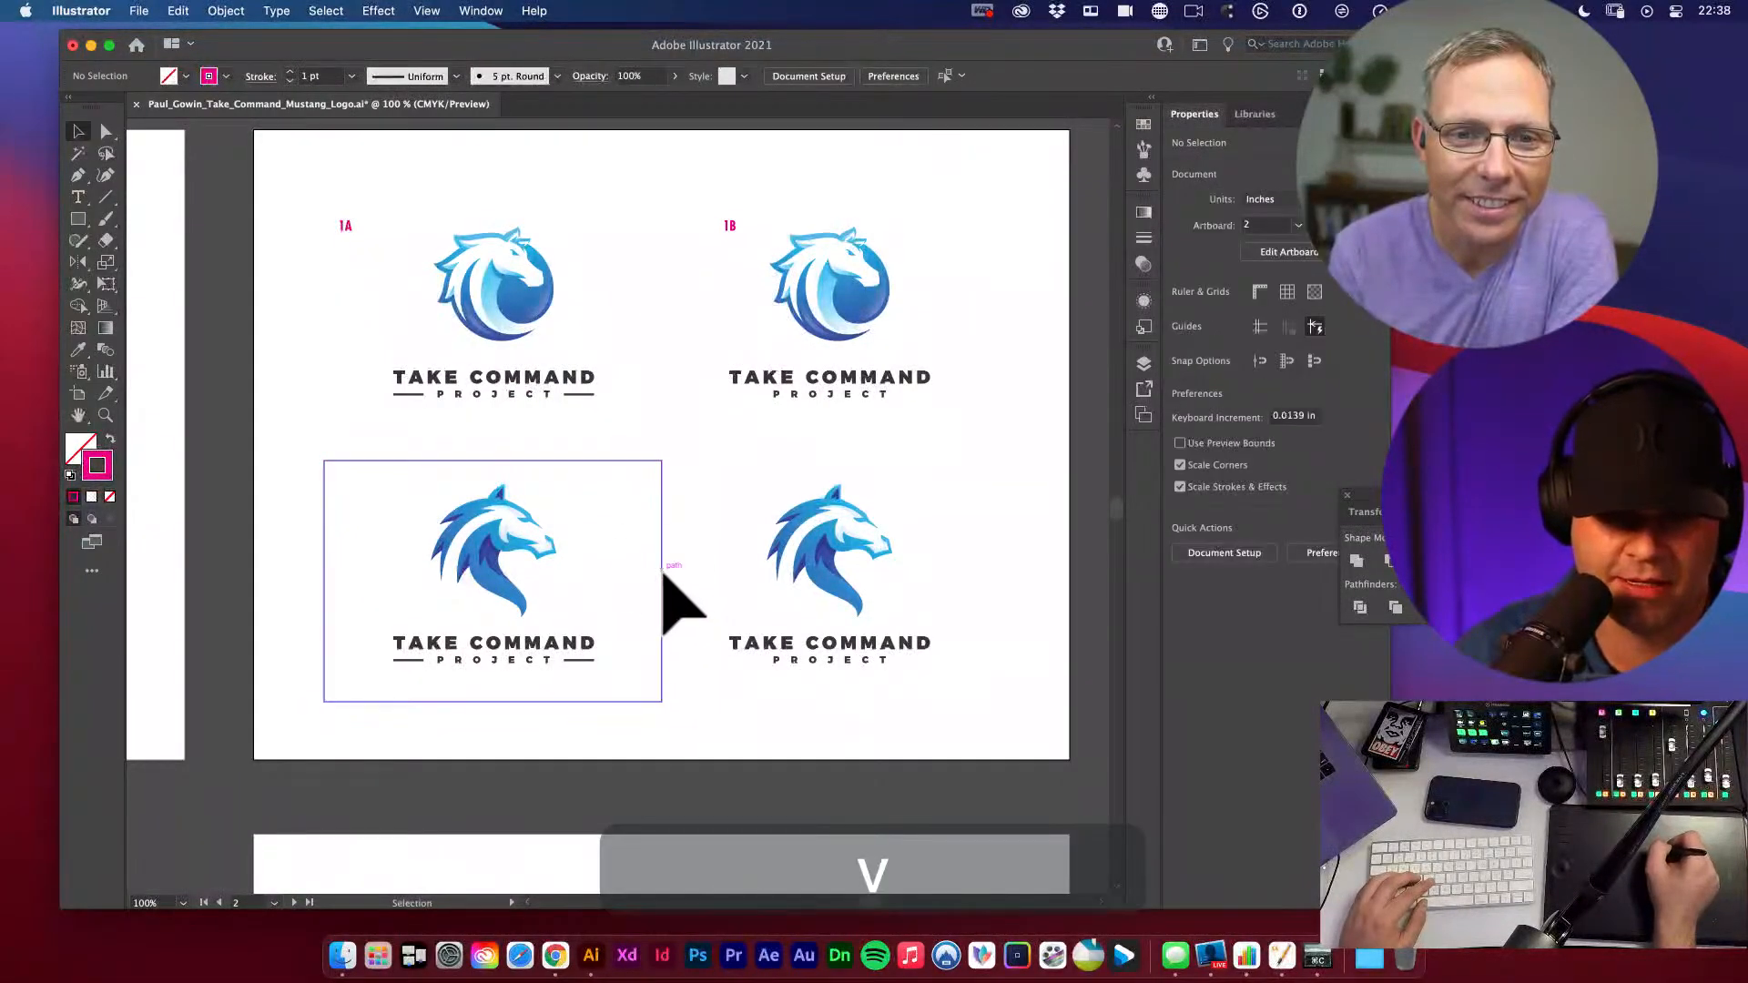
- Round all four corners of the magenta rectangle to a radius of about 0.3 in
key("a")
left_click(652, 464)
left_click(648, 474)
left_click_drag(648, 474, 644, 488)
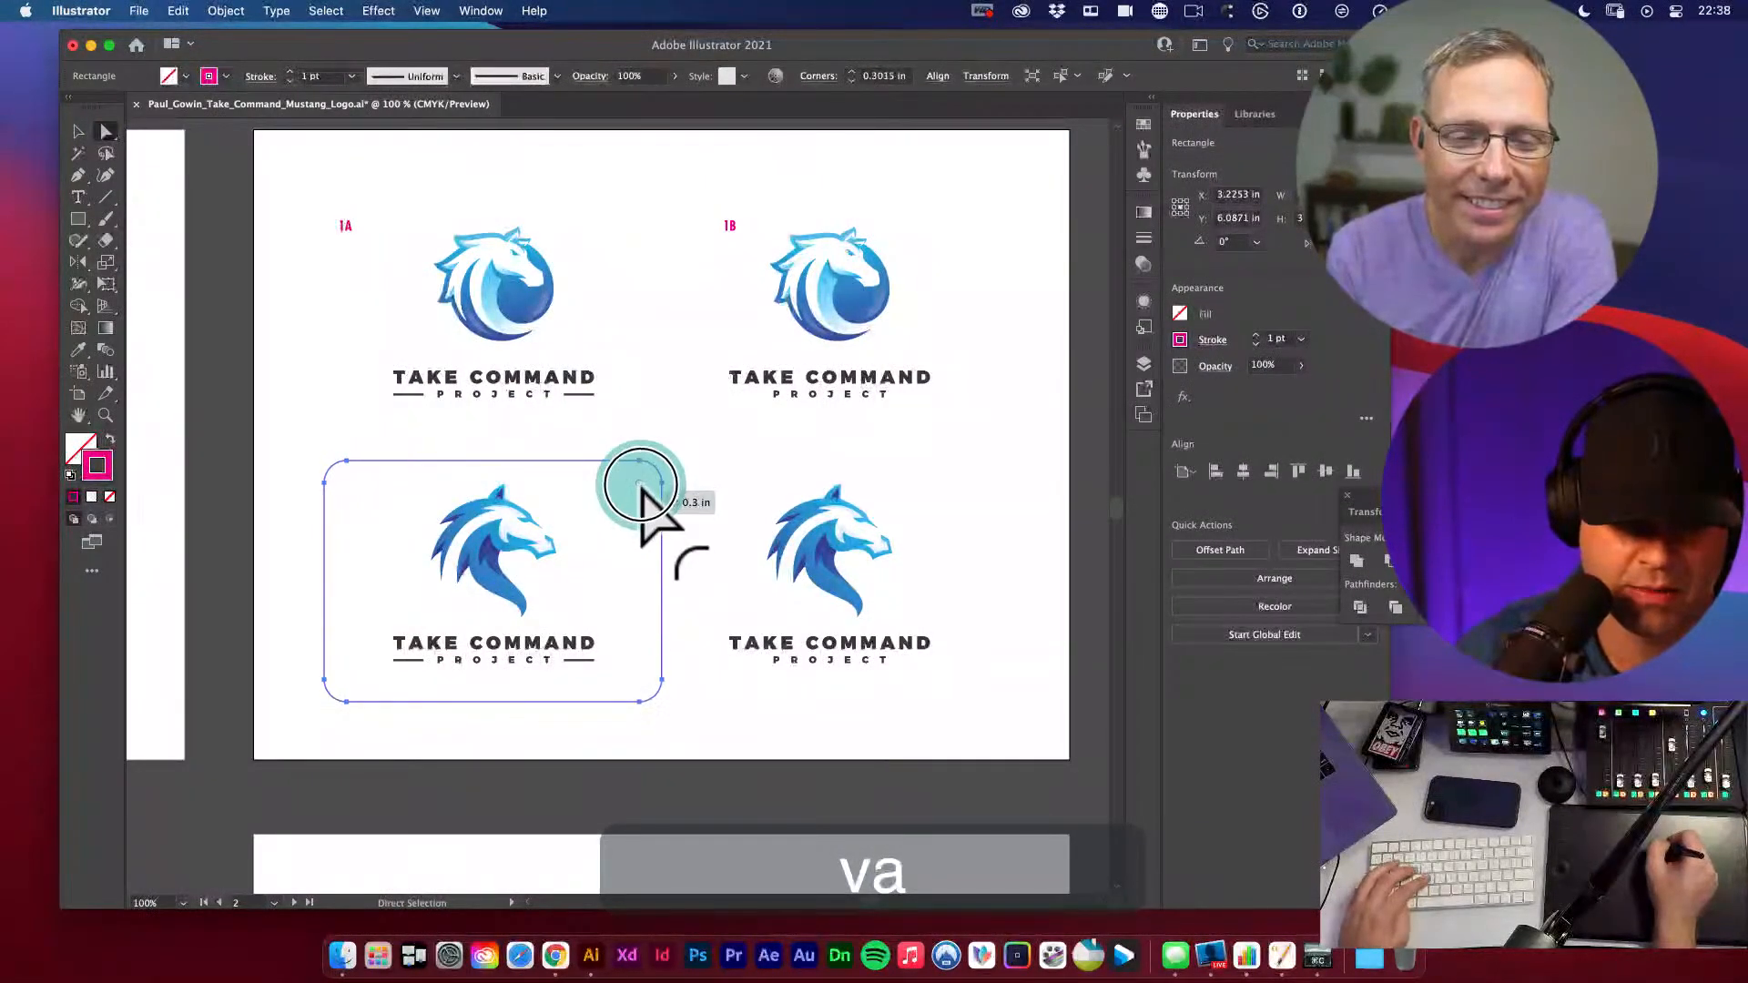
key("v")
left_click(752, 496)
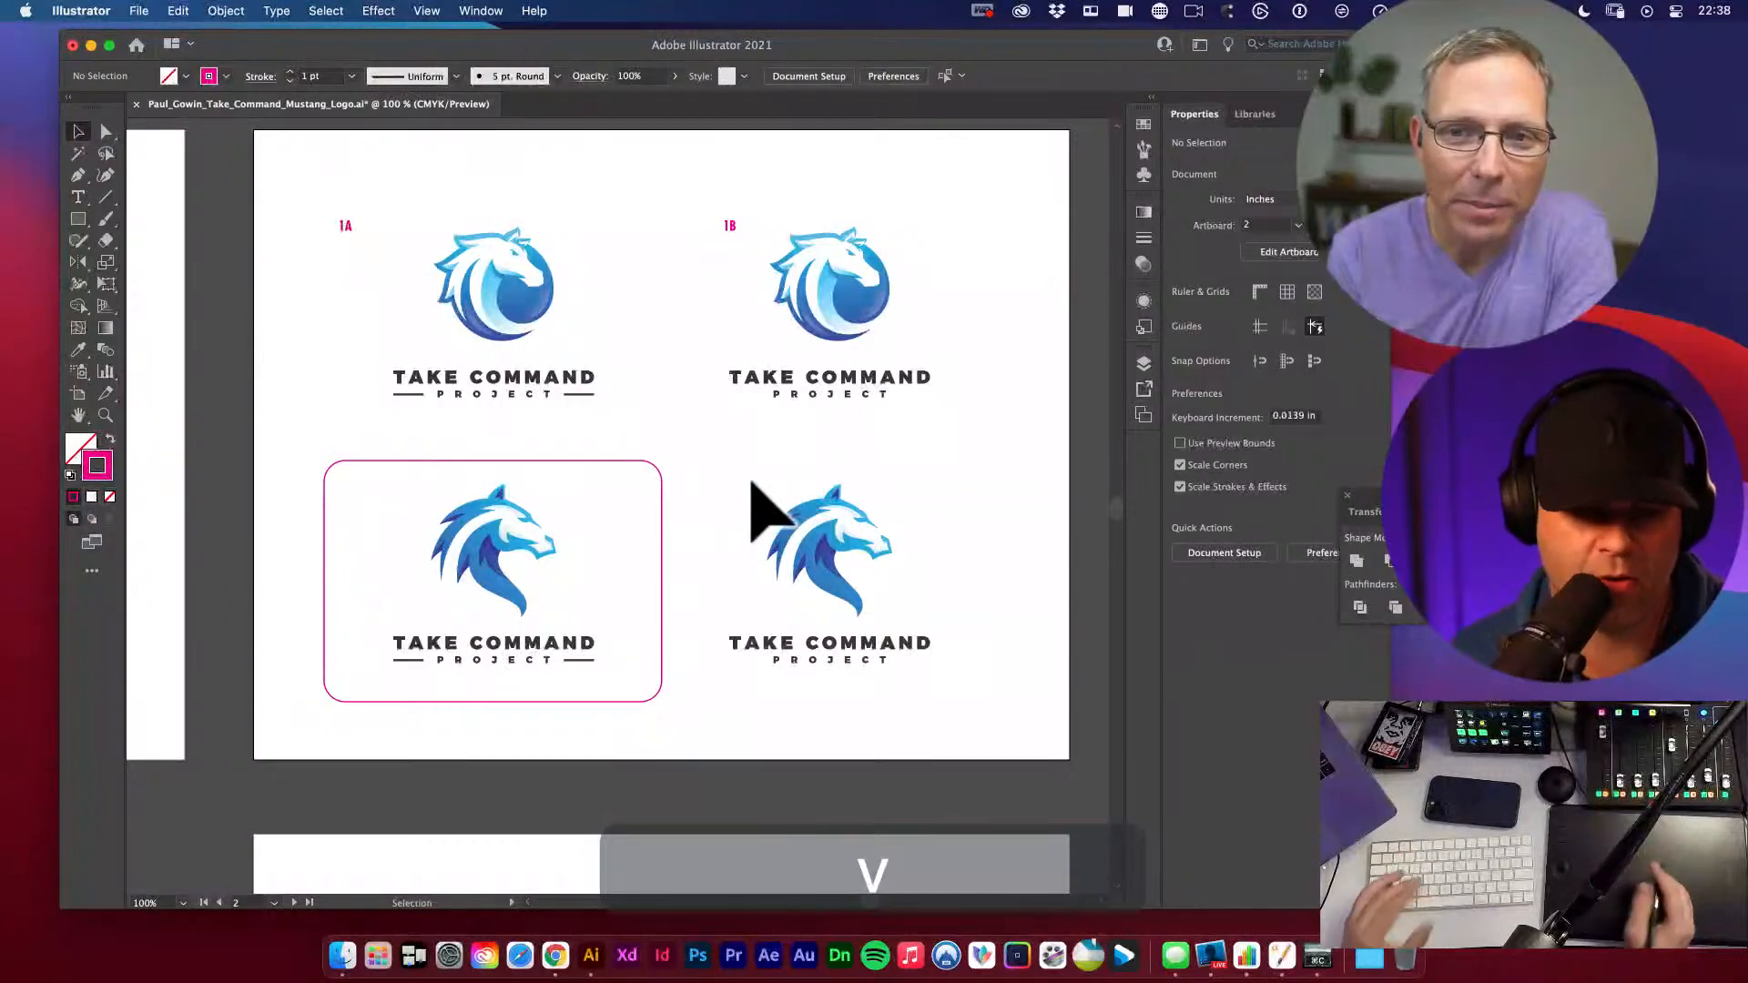
- Align the framed horse-head logo and its rounded rectangle on their horizontal centres
left_click_drag(378, 535, 527, 593)
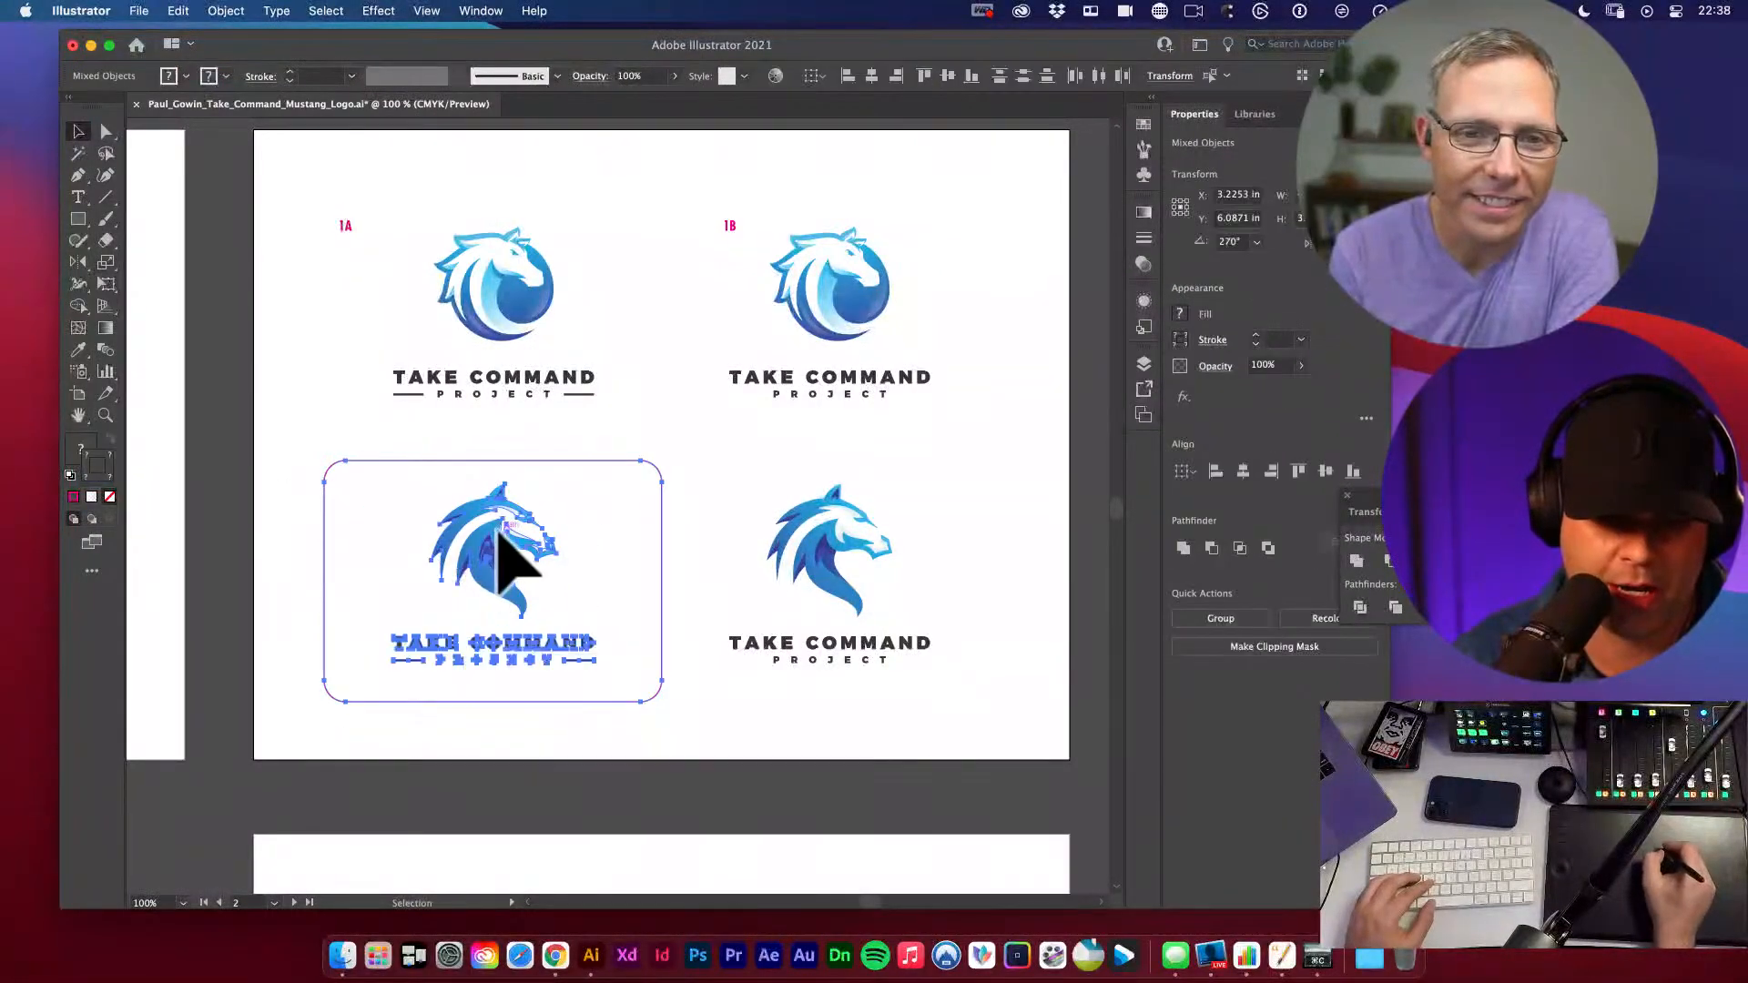
left_click(1243, 471)
left_click(741, 499)
- Fill the rounded rectangle around the horse-head logo with white (FFFFFF), keeping its magenta outline
key("space")
left_click_drag(782, 674, 767, 545)
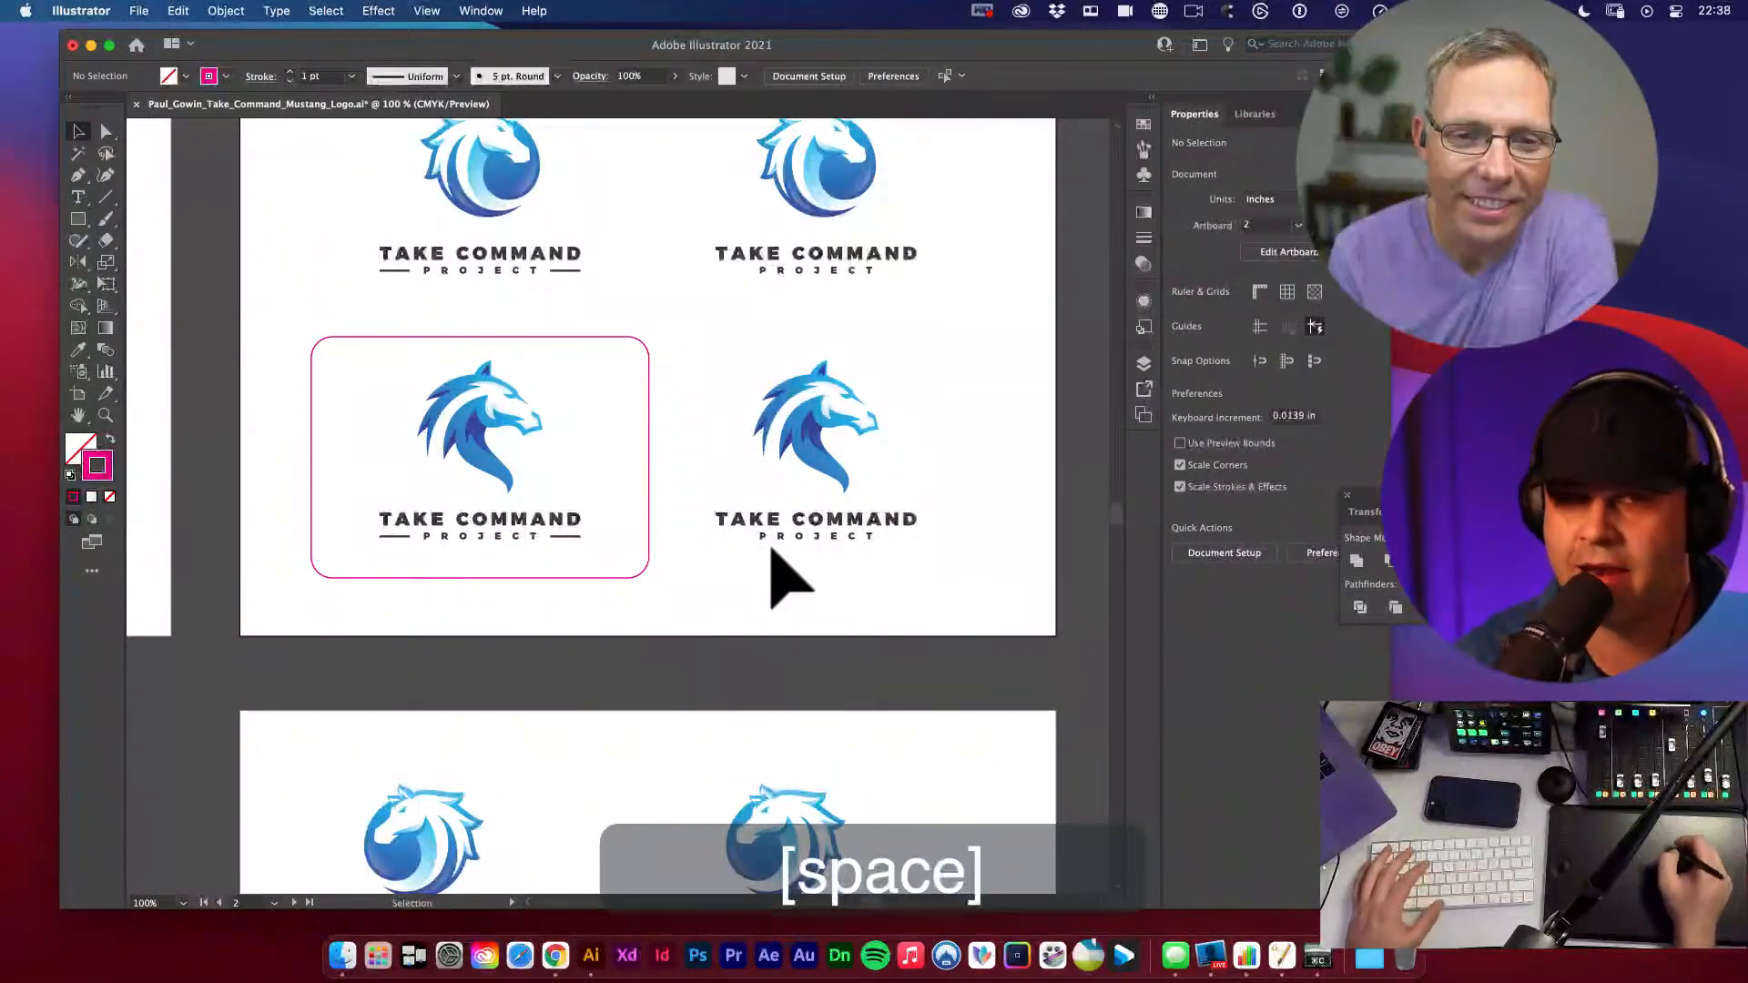
key("space")
left_click_drag(773, 640, 780, 528)
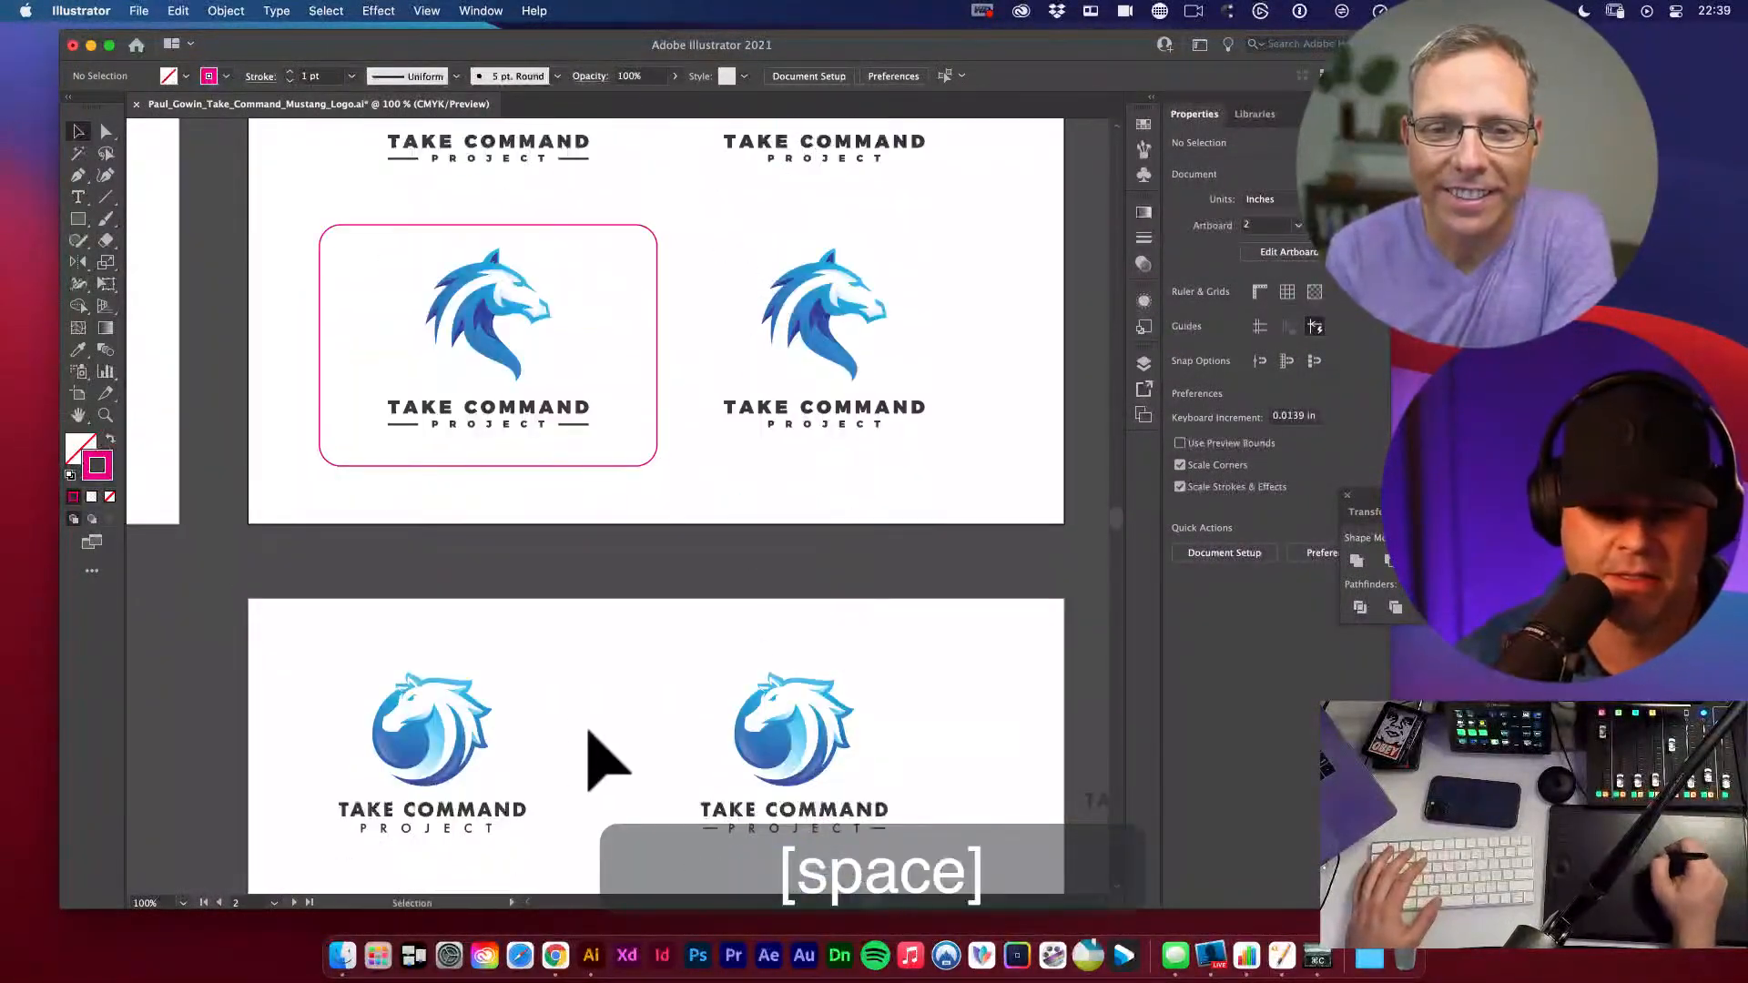
key("space")
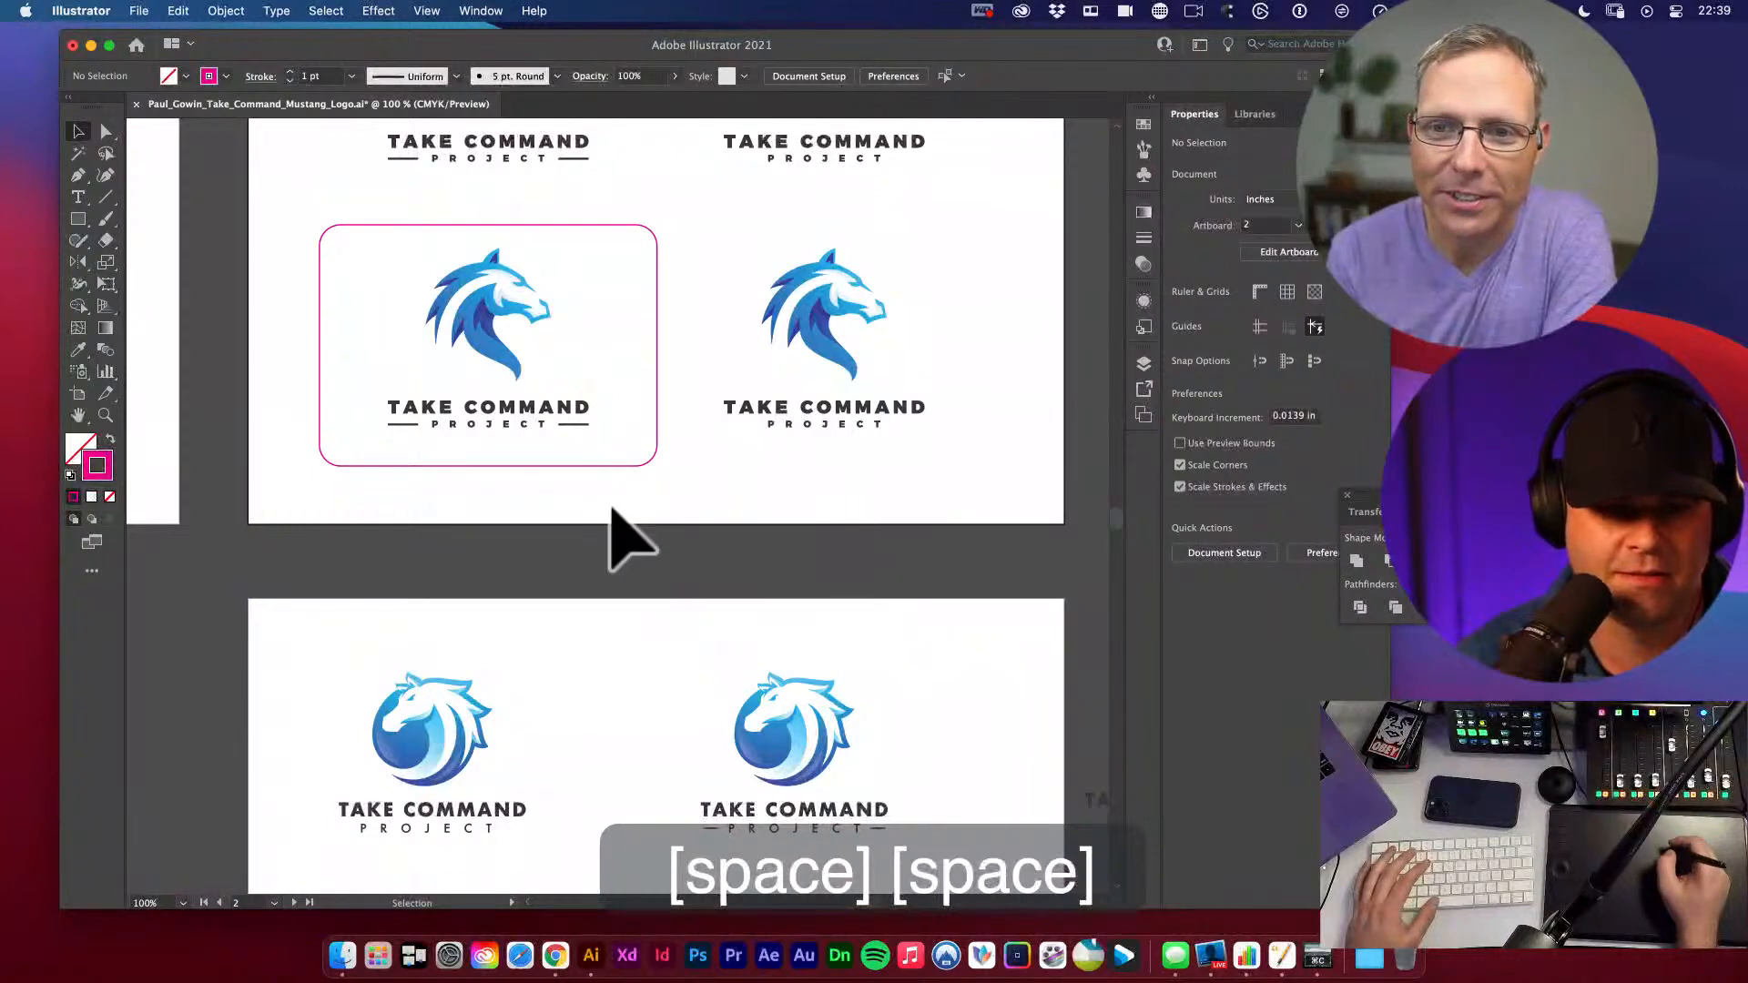
left_click(647, 461)
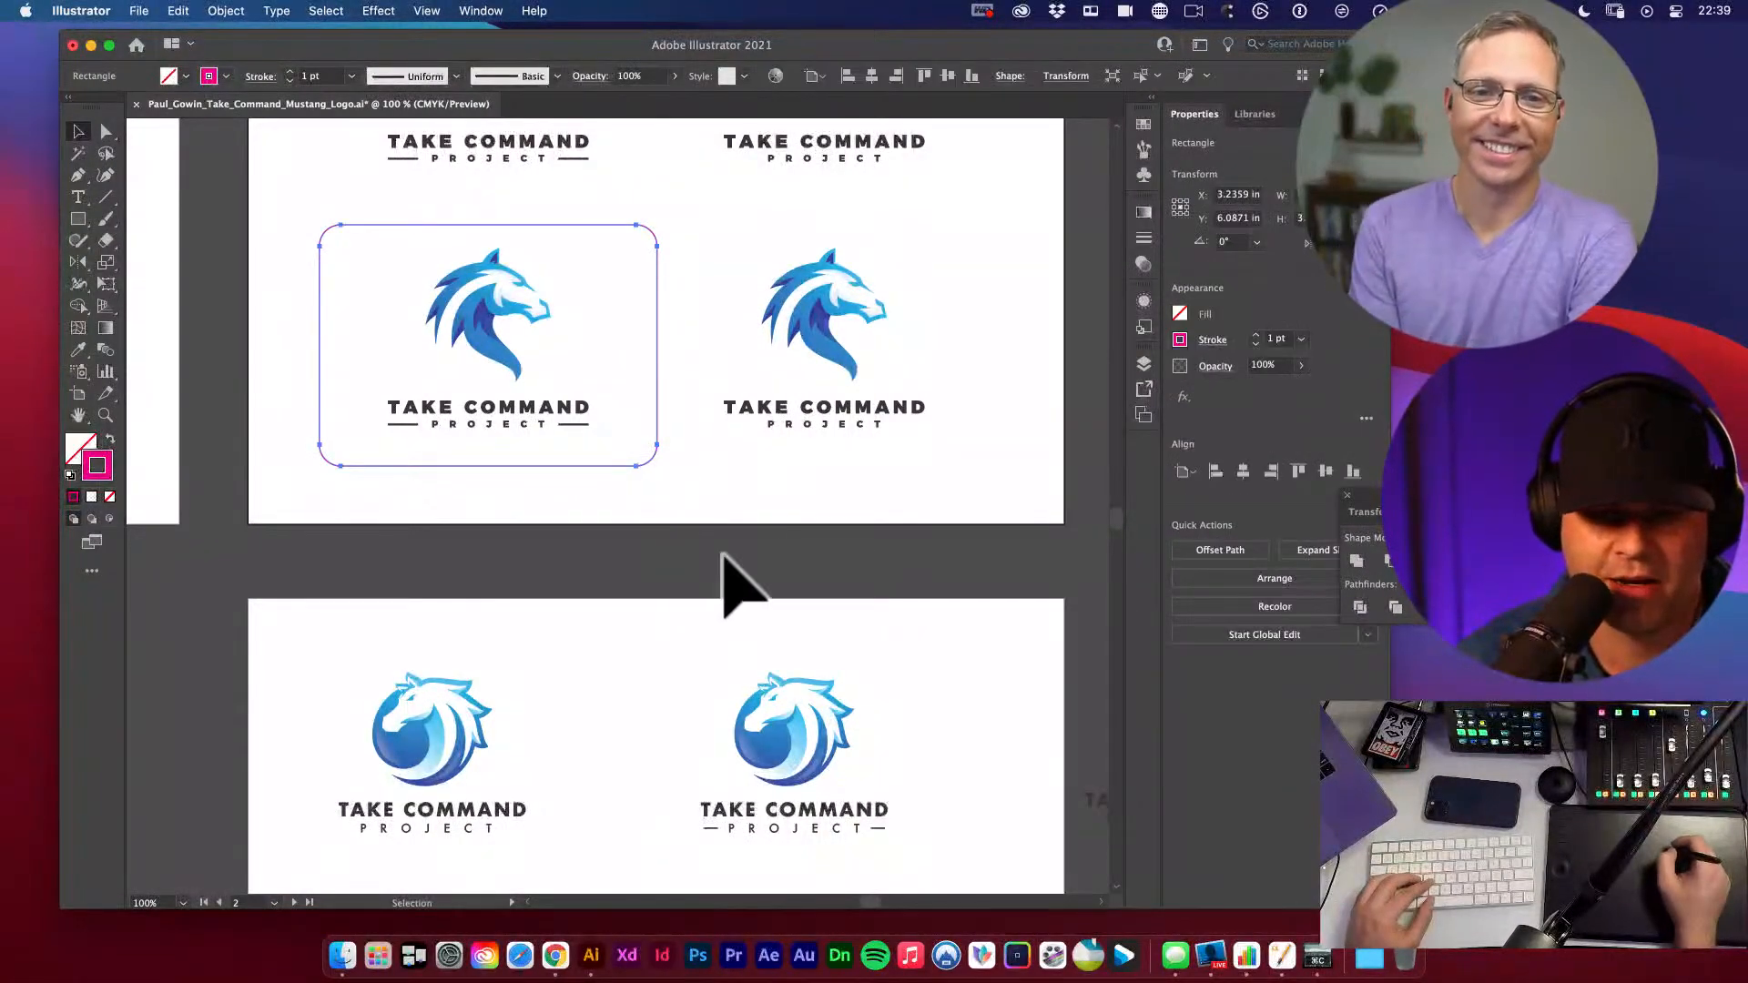
left_click(673, 591)
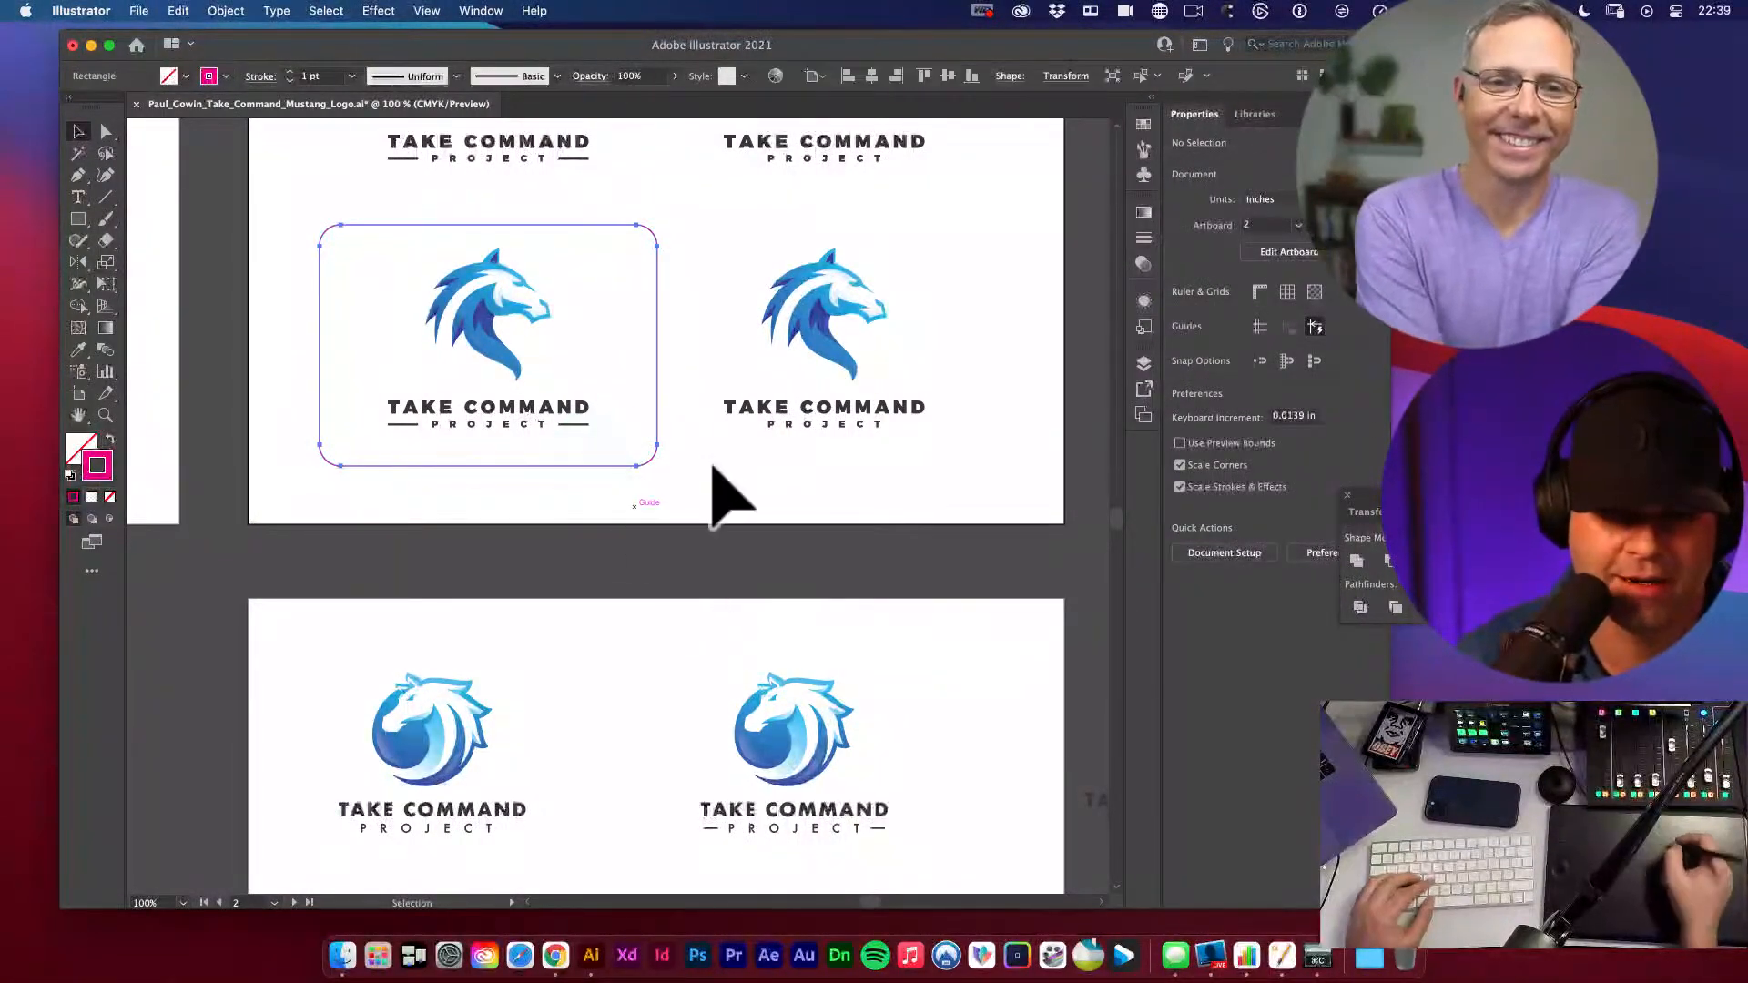
key("x")
key("i")
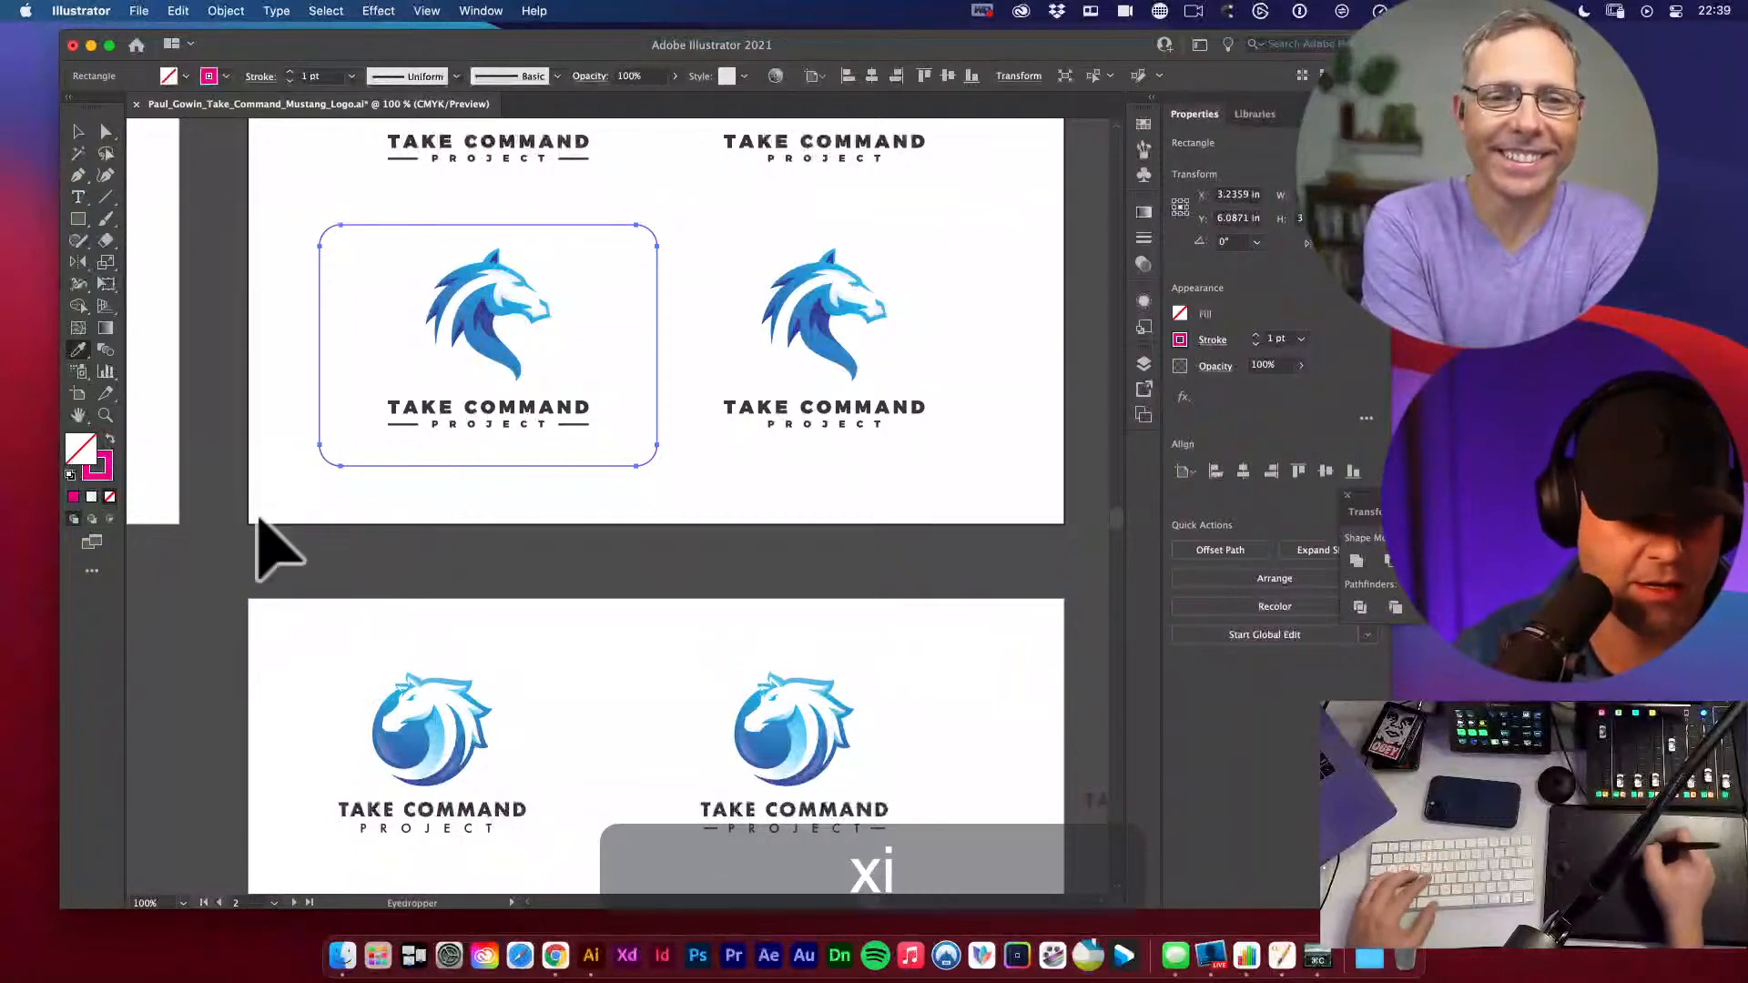
double_click(82, 448)
left_click_drag(664, 262, 525, 176)
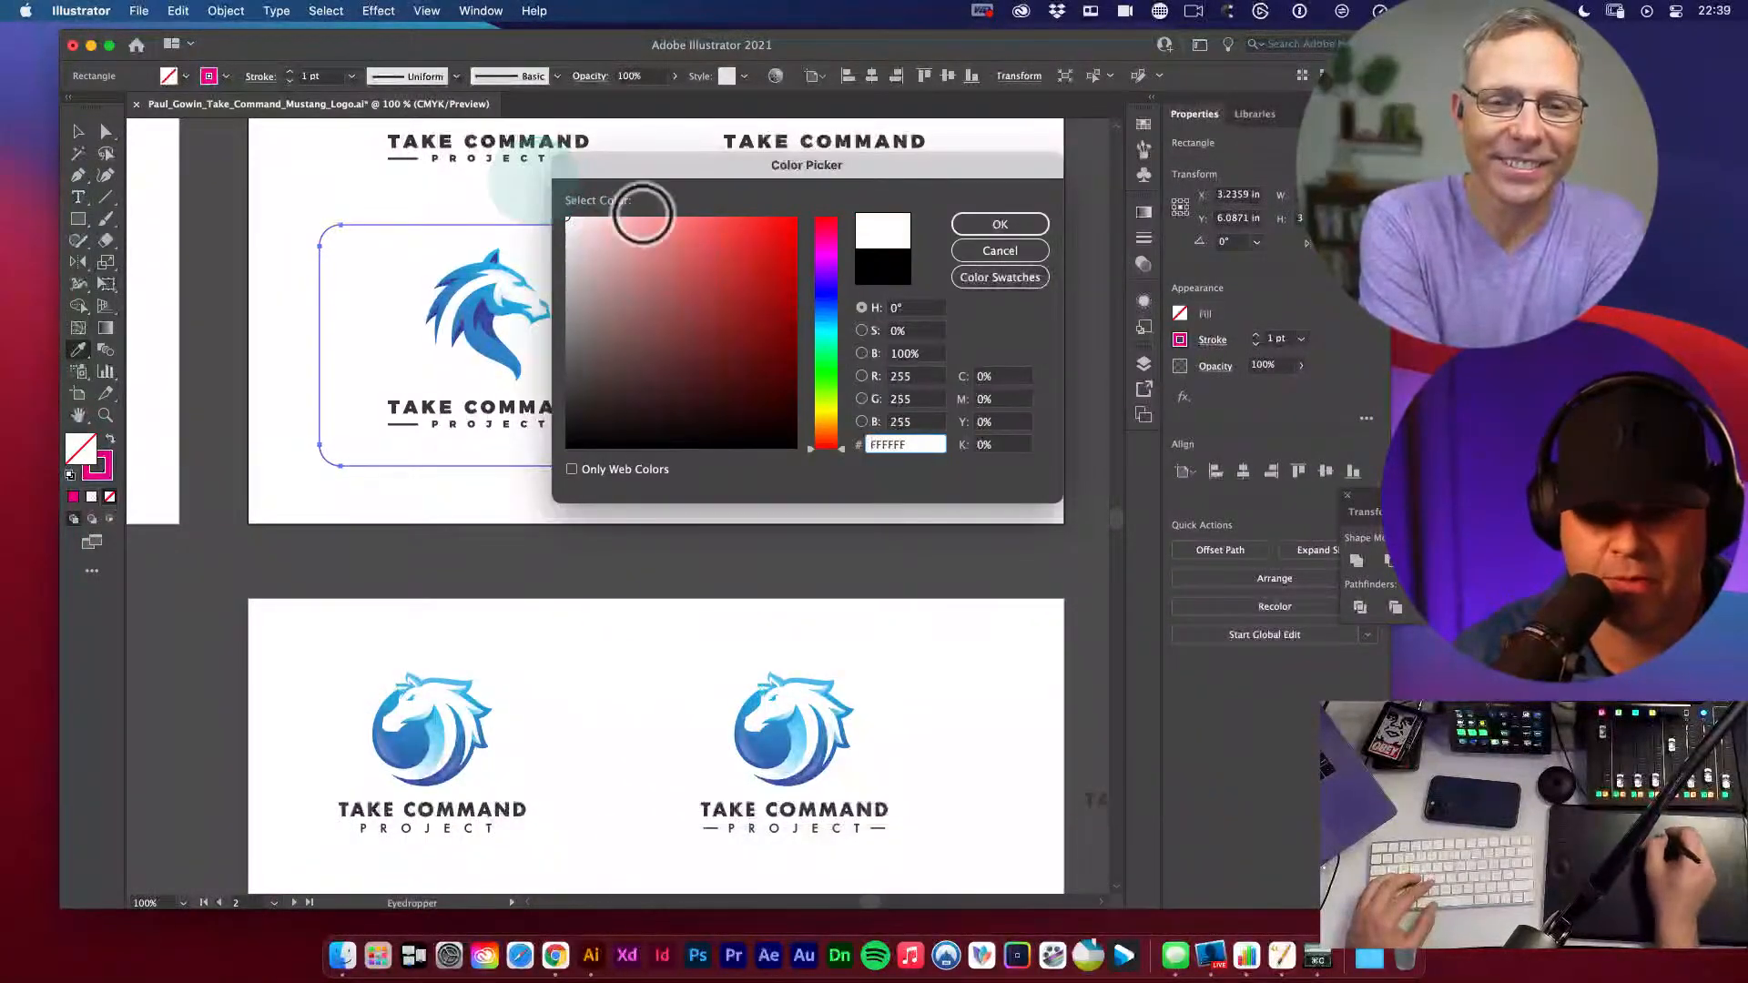
left_click(974, 229)
key("v")
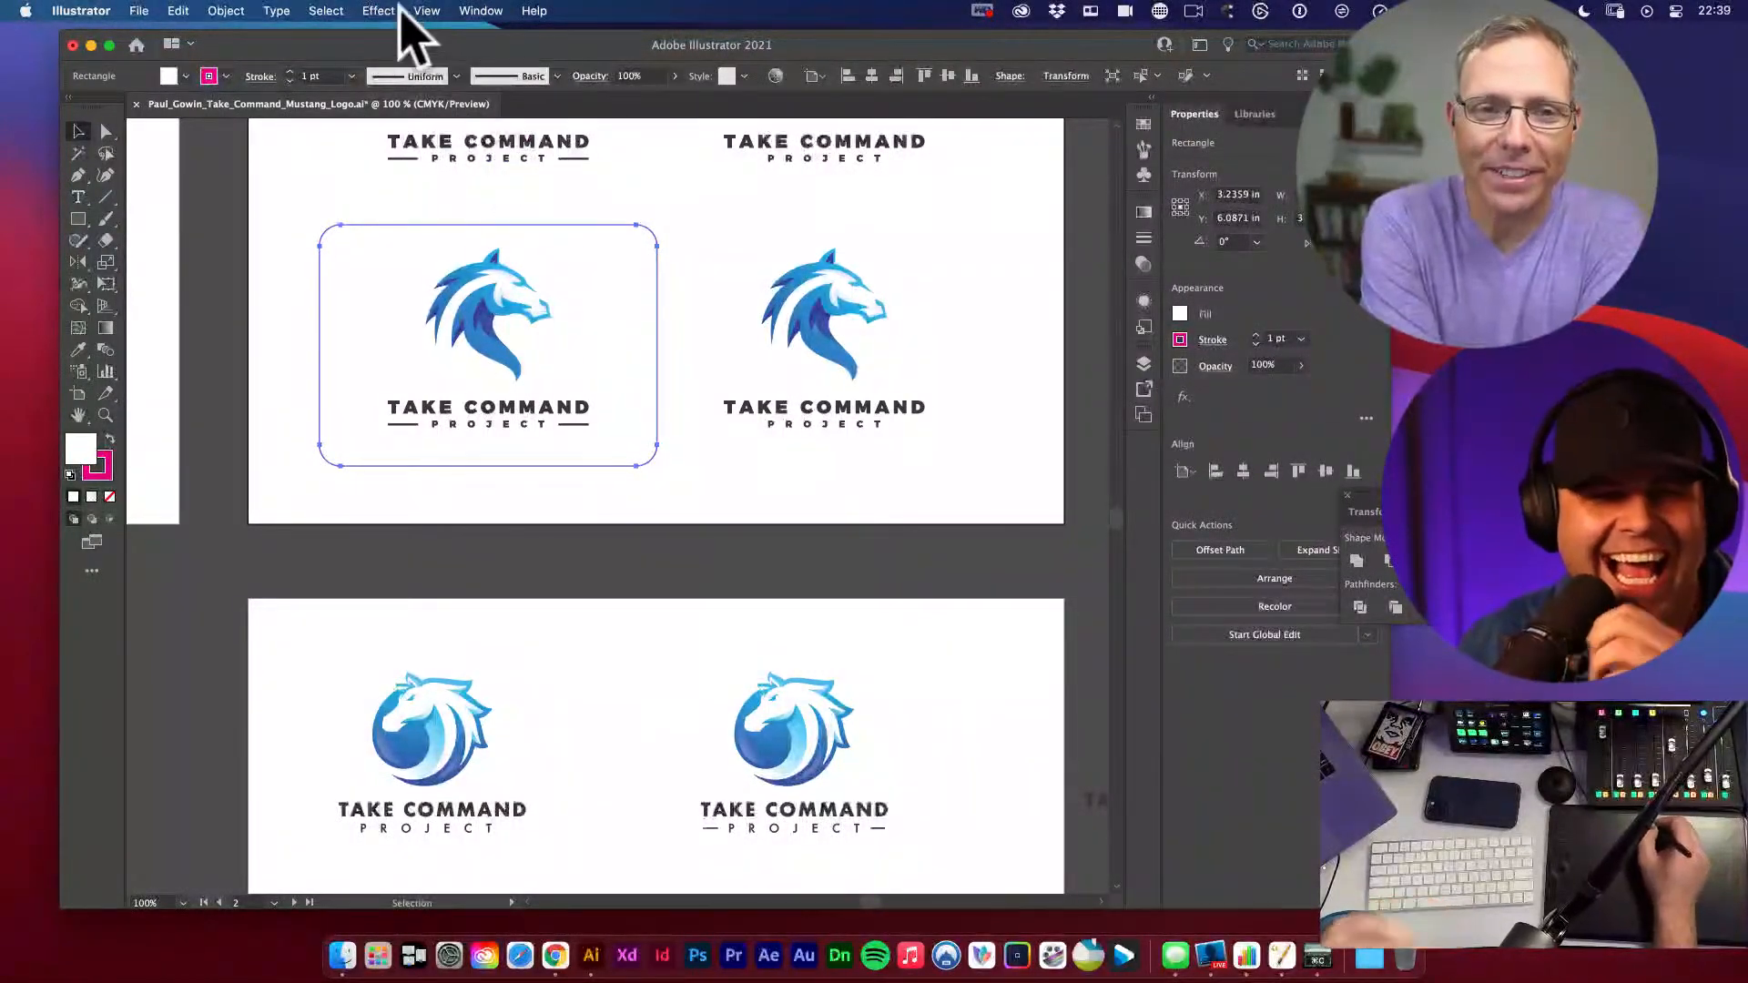
- Apply a Multiply drop shadow to the rounded rectangle with 75% opacity, 0.0972 in offsets and 0.0694 in blur
left_click(401, 11)
left_click(481, 240)
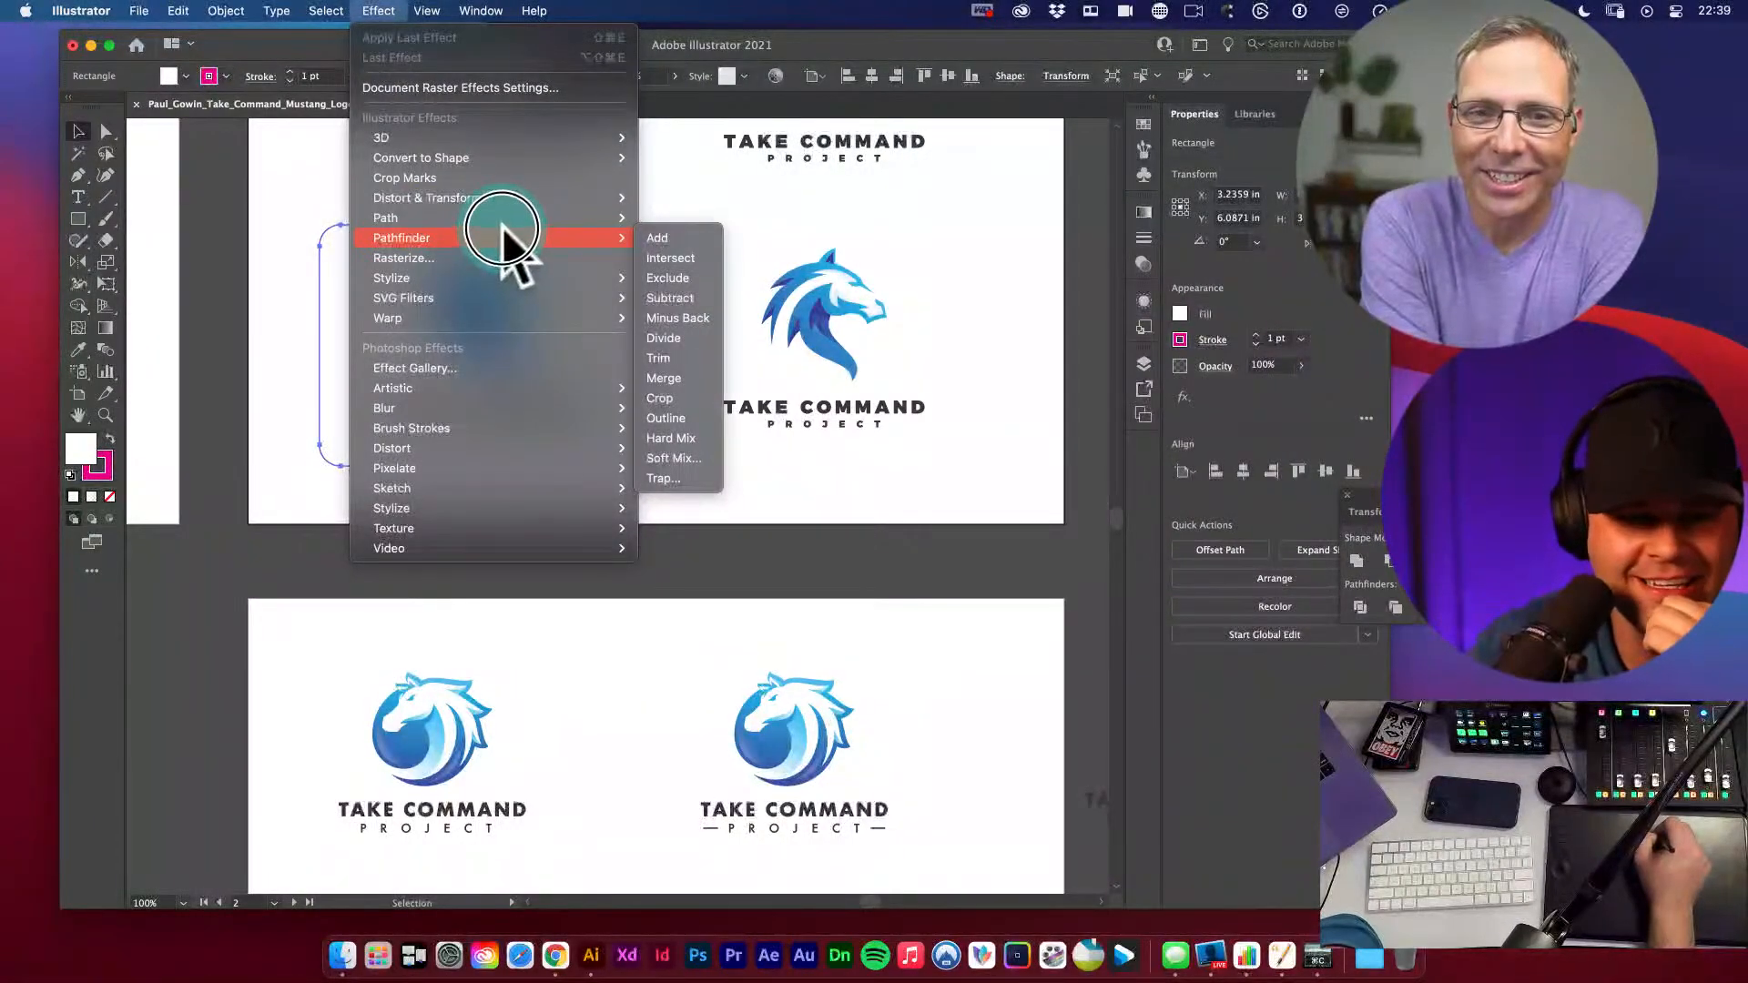
mouse_move(482, 277)
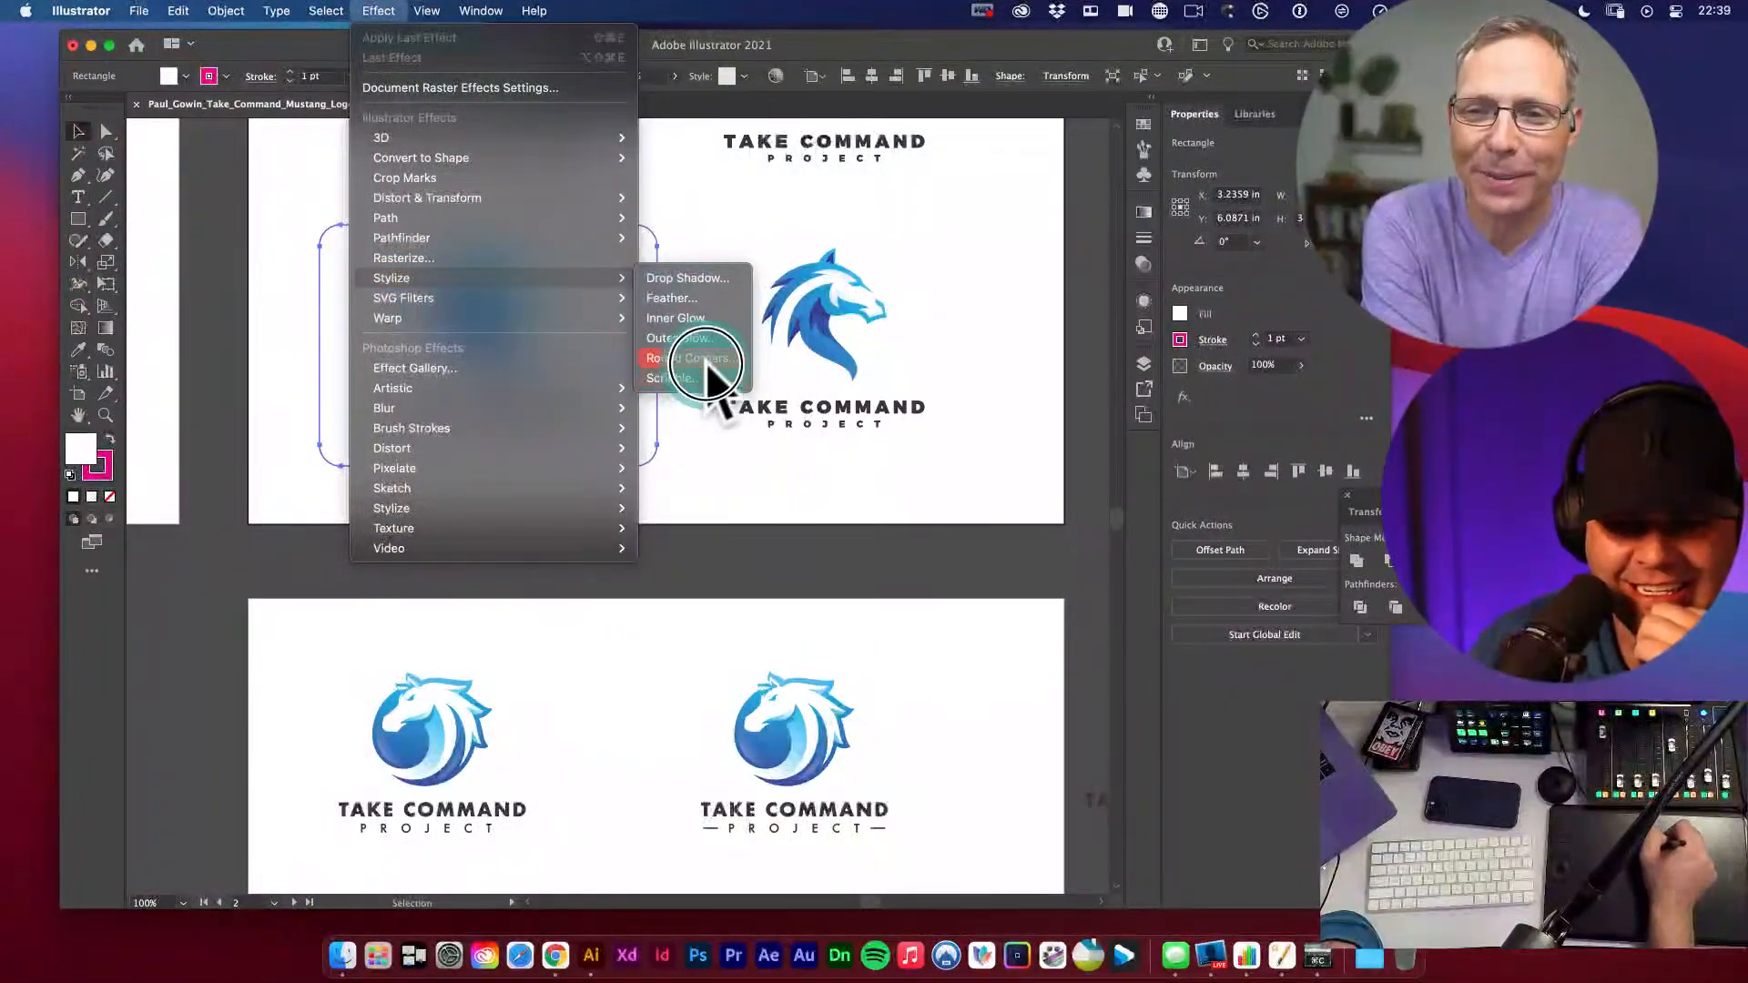
left_click(729, 282)
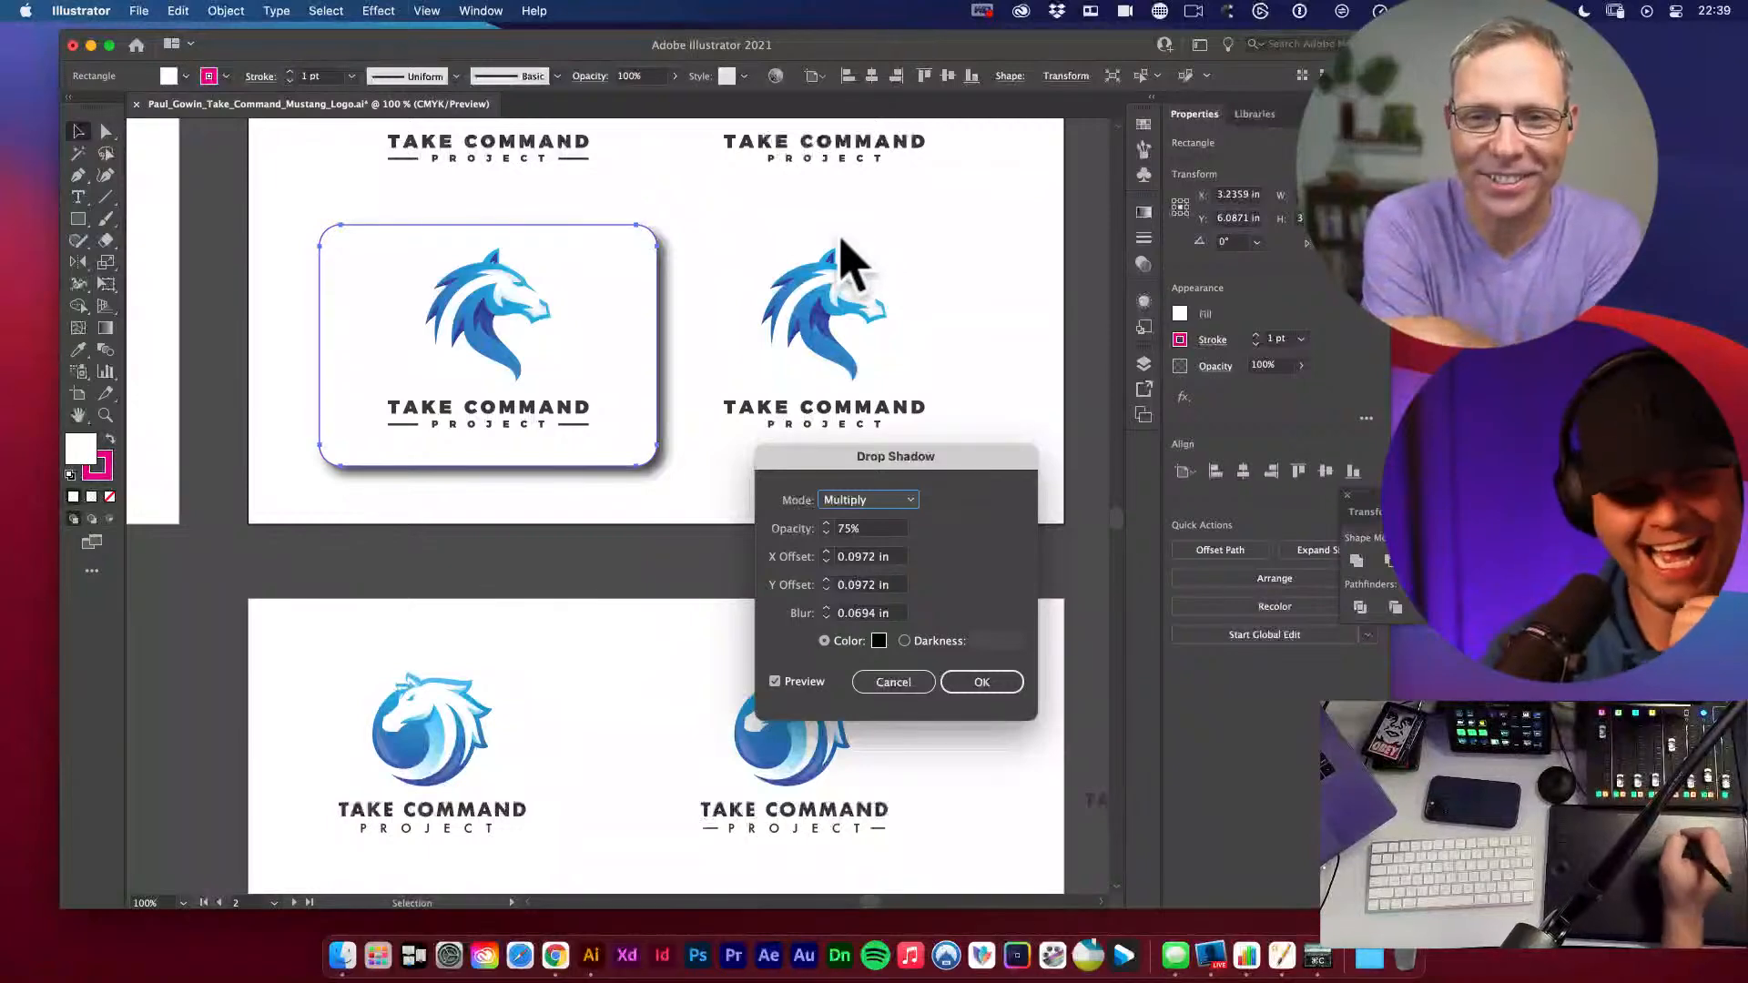
left_click(981, 682)
left_click(985, 564)
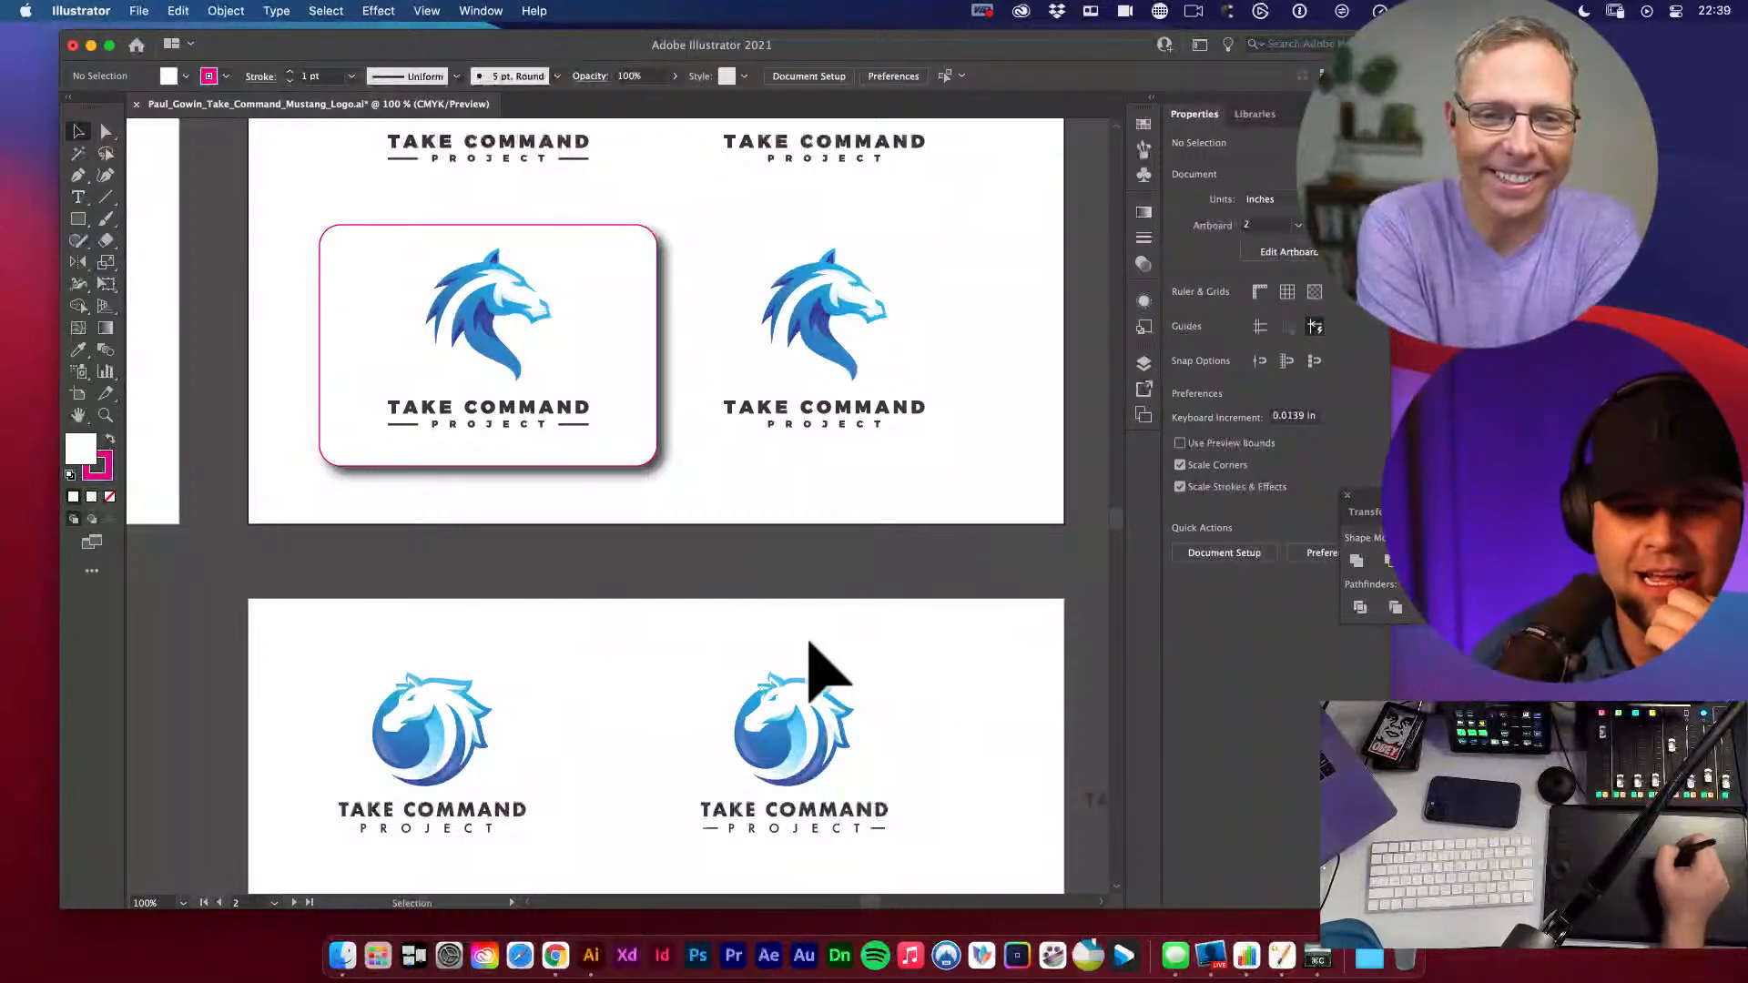
- Compare the wordmark of the framed horse-head logo with the wordmarks of the left-facing circular logos on the artboard below
key("space")
left_click_drag(577, 773, 609, 650)
key("space")
left_click_drag(642, 510, 707, 565)
key("space")
key("space")
key("super+space")
left_click_drag(628, 451, 665, 509)
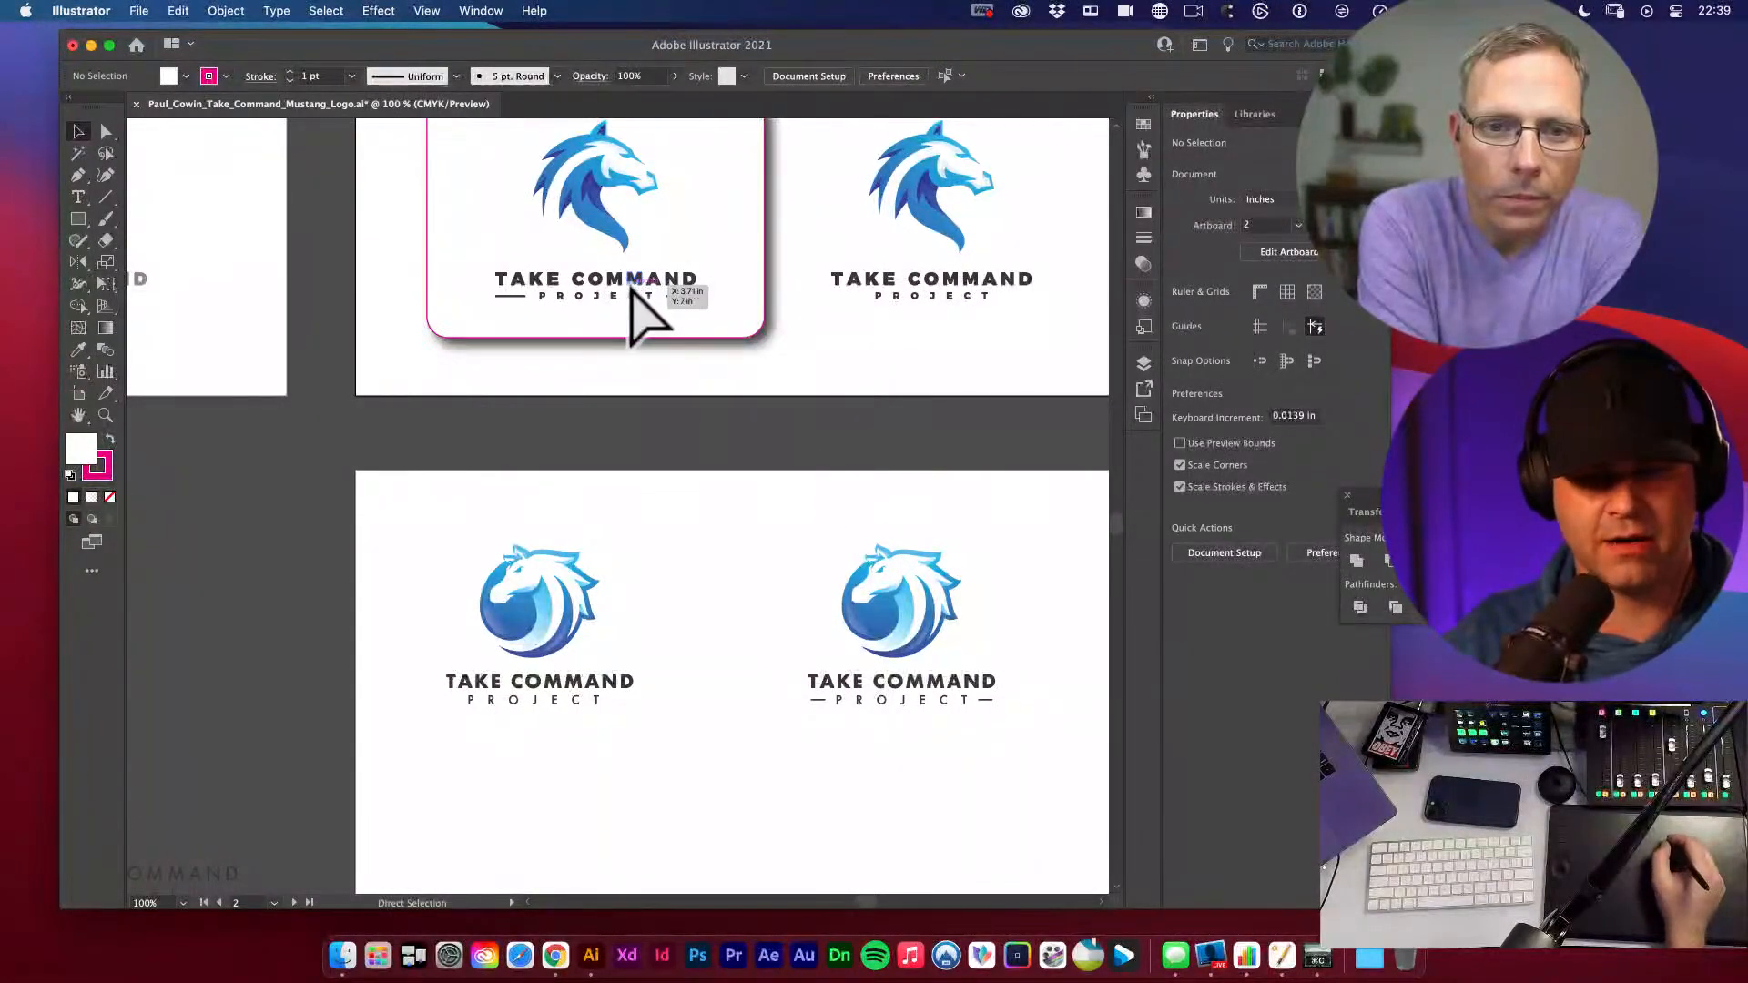
key("super+space")
left_click_drag(636, 269, 856, 459)
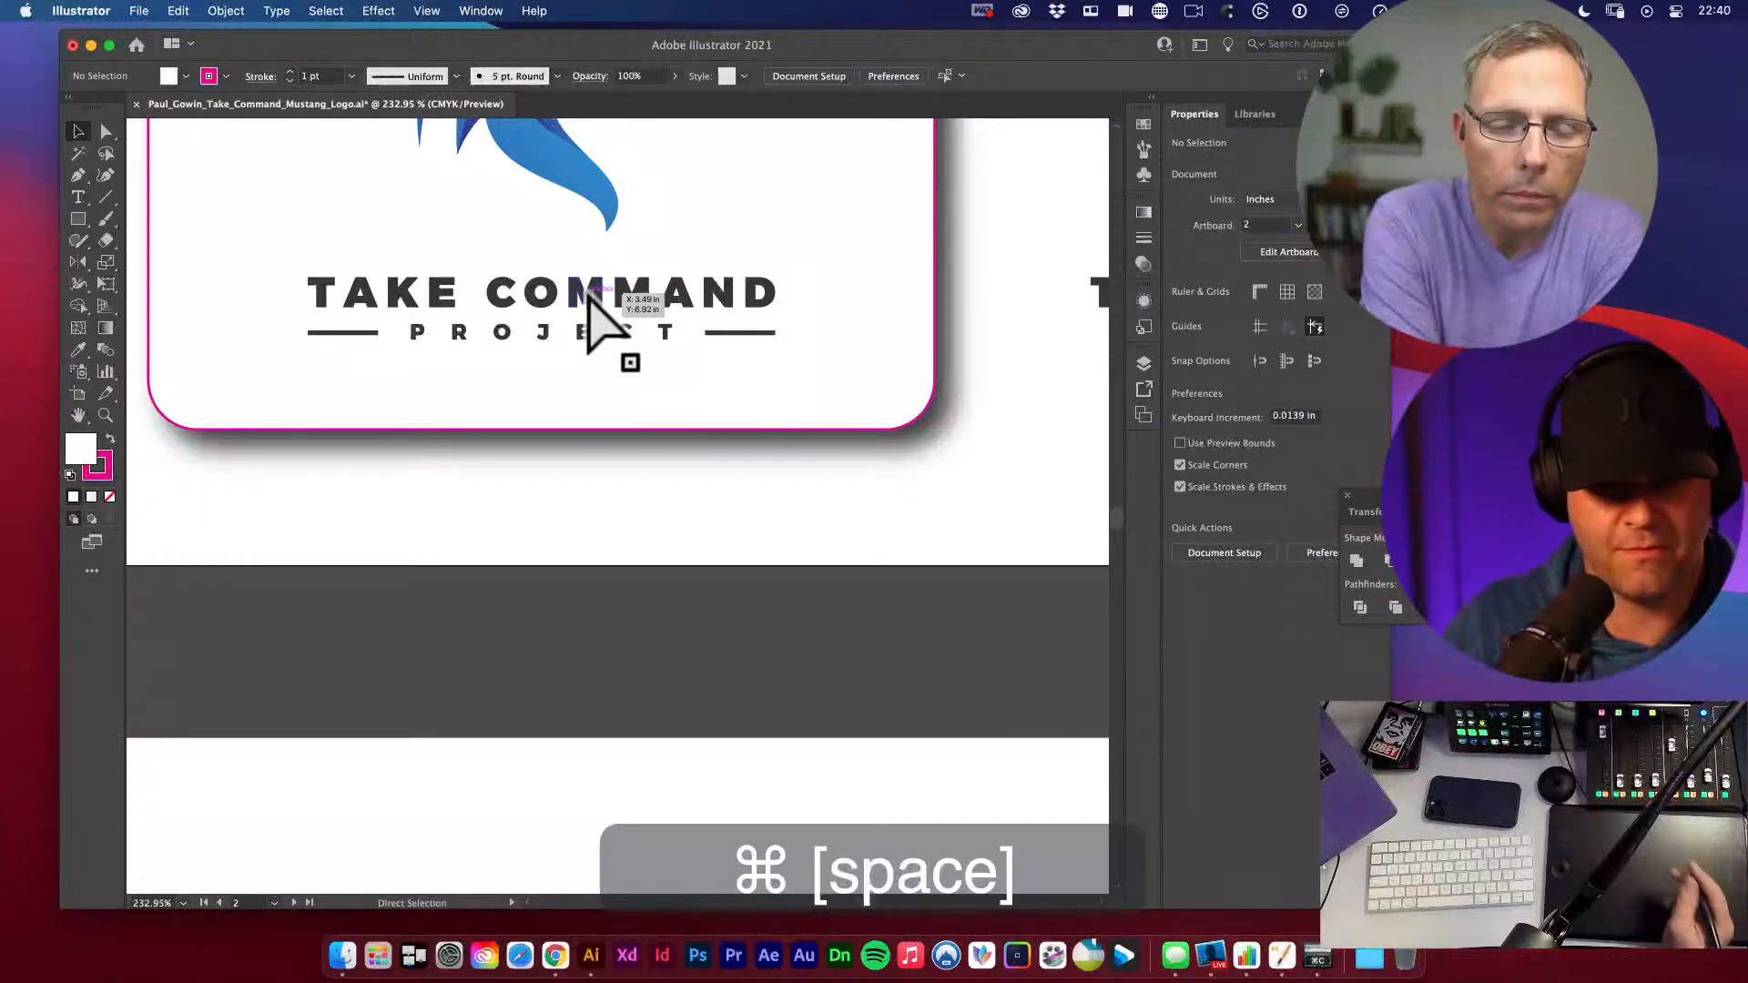
left_click(570, 603)
key("super+space")
left_click(617, 538, "alt")
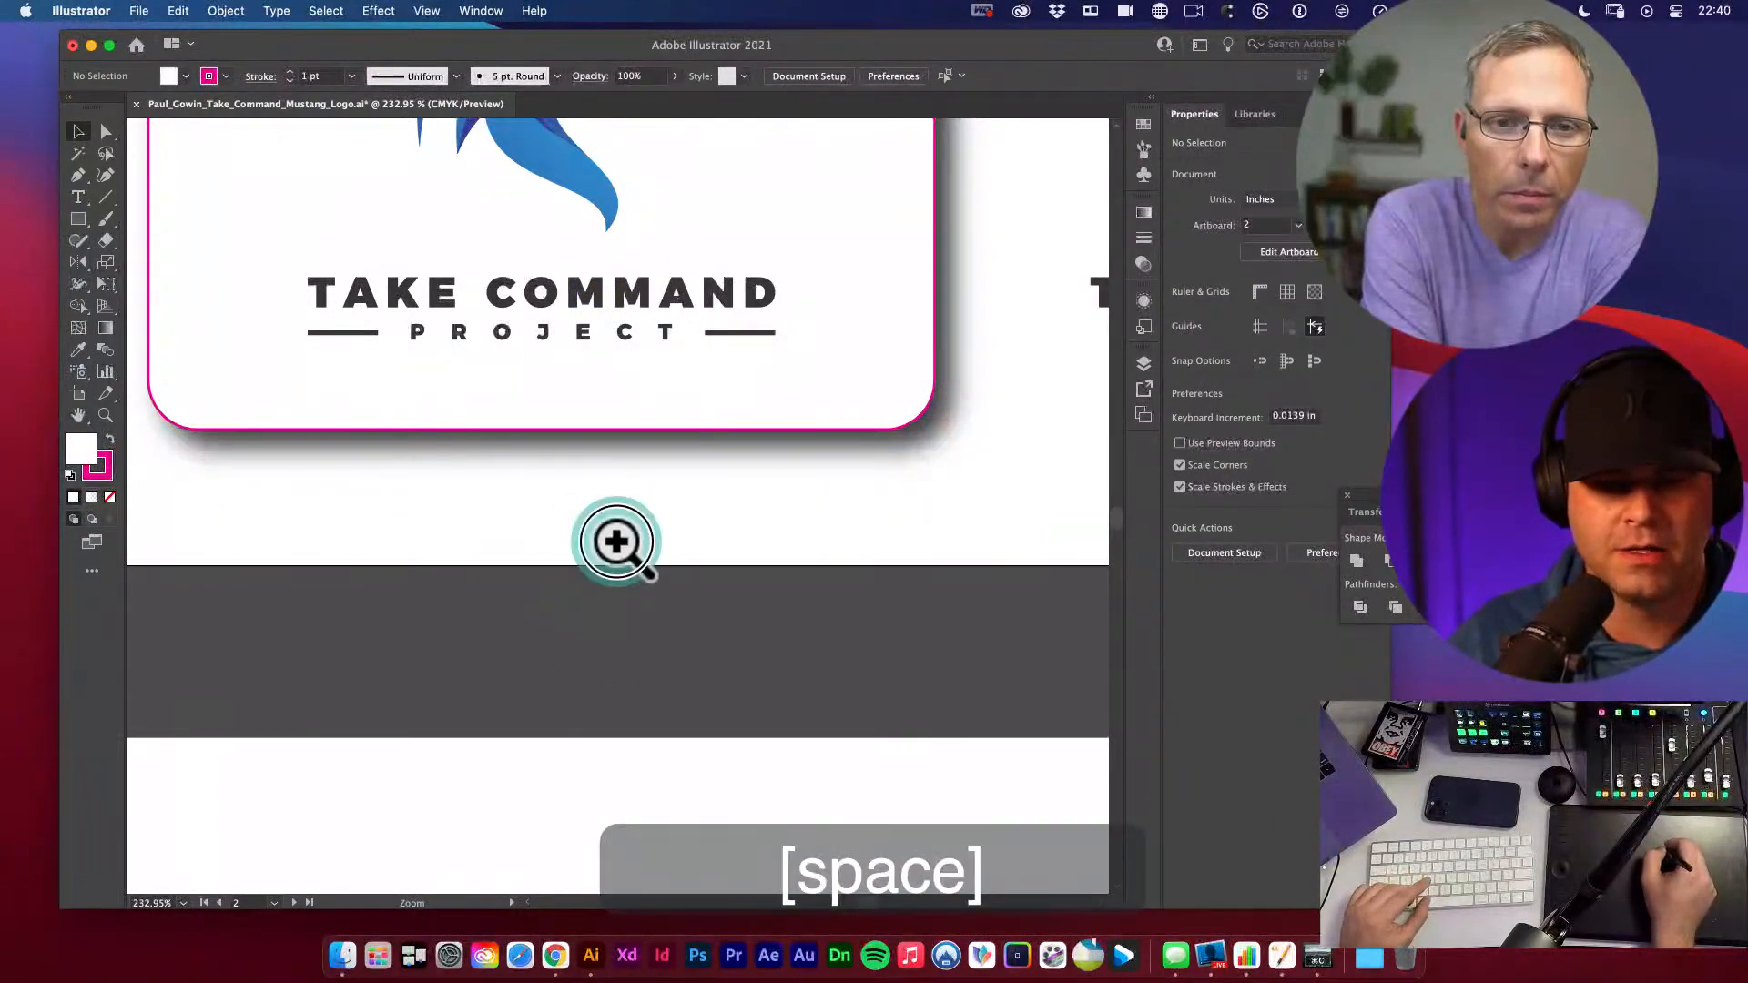
left_click(616, 538, "alt")
key("space")
left_click_drag(635, 627, 539, 470)
key("super+space")
left_click(574, 600)
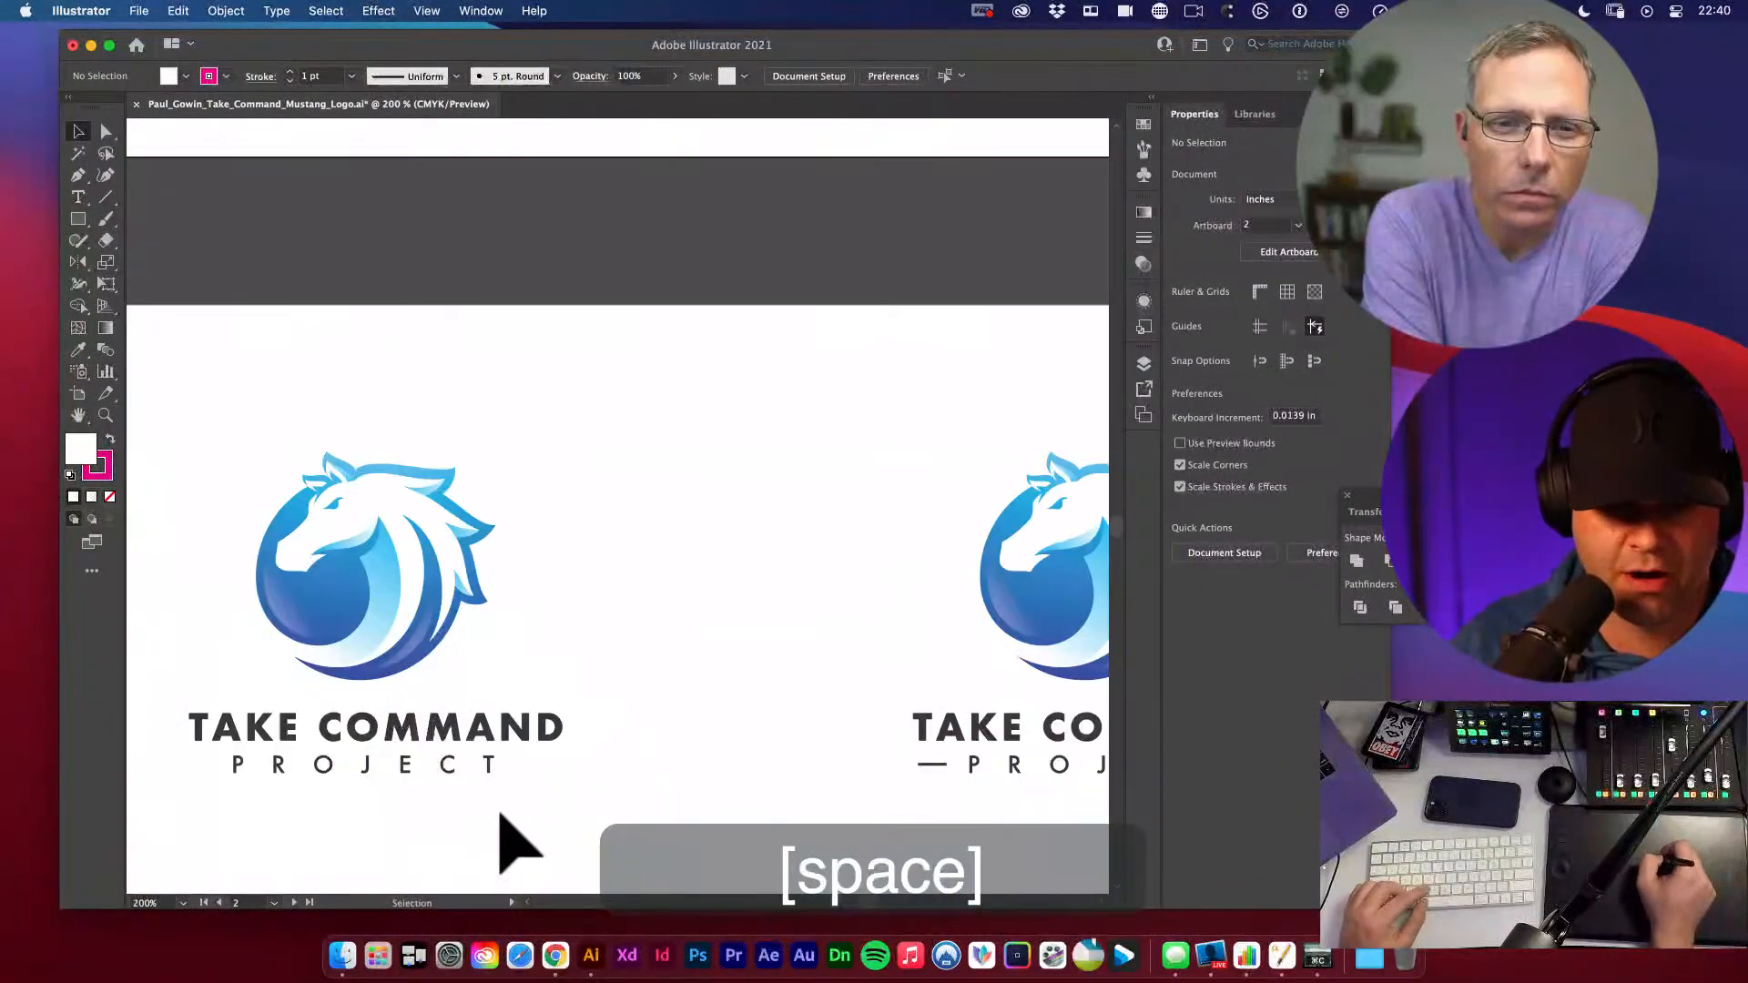
key("v")
left_click_drag(601, 310, 612, 638)
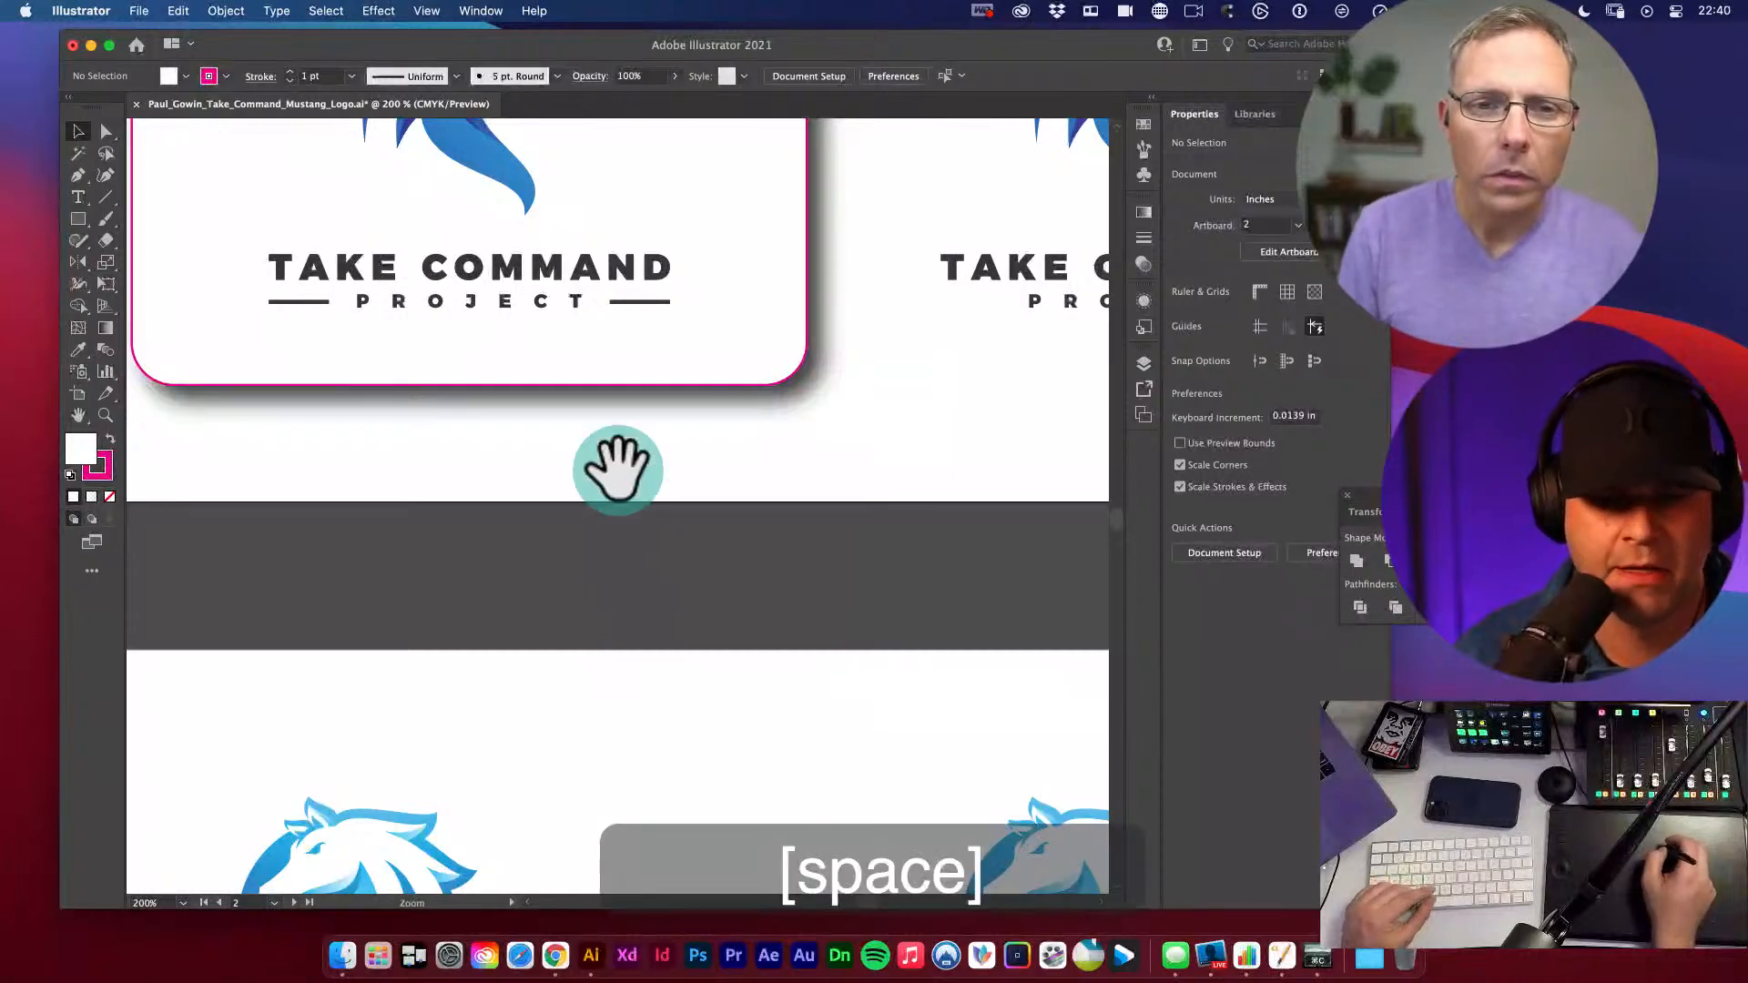
left_click(628, 537, "alt+super")
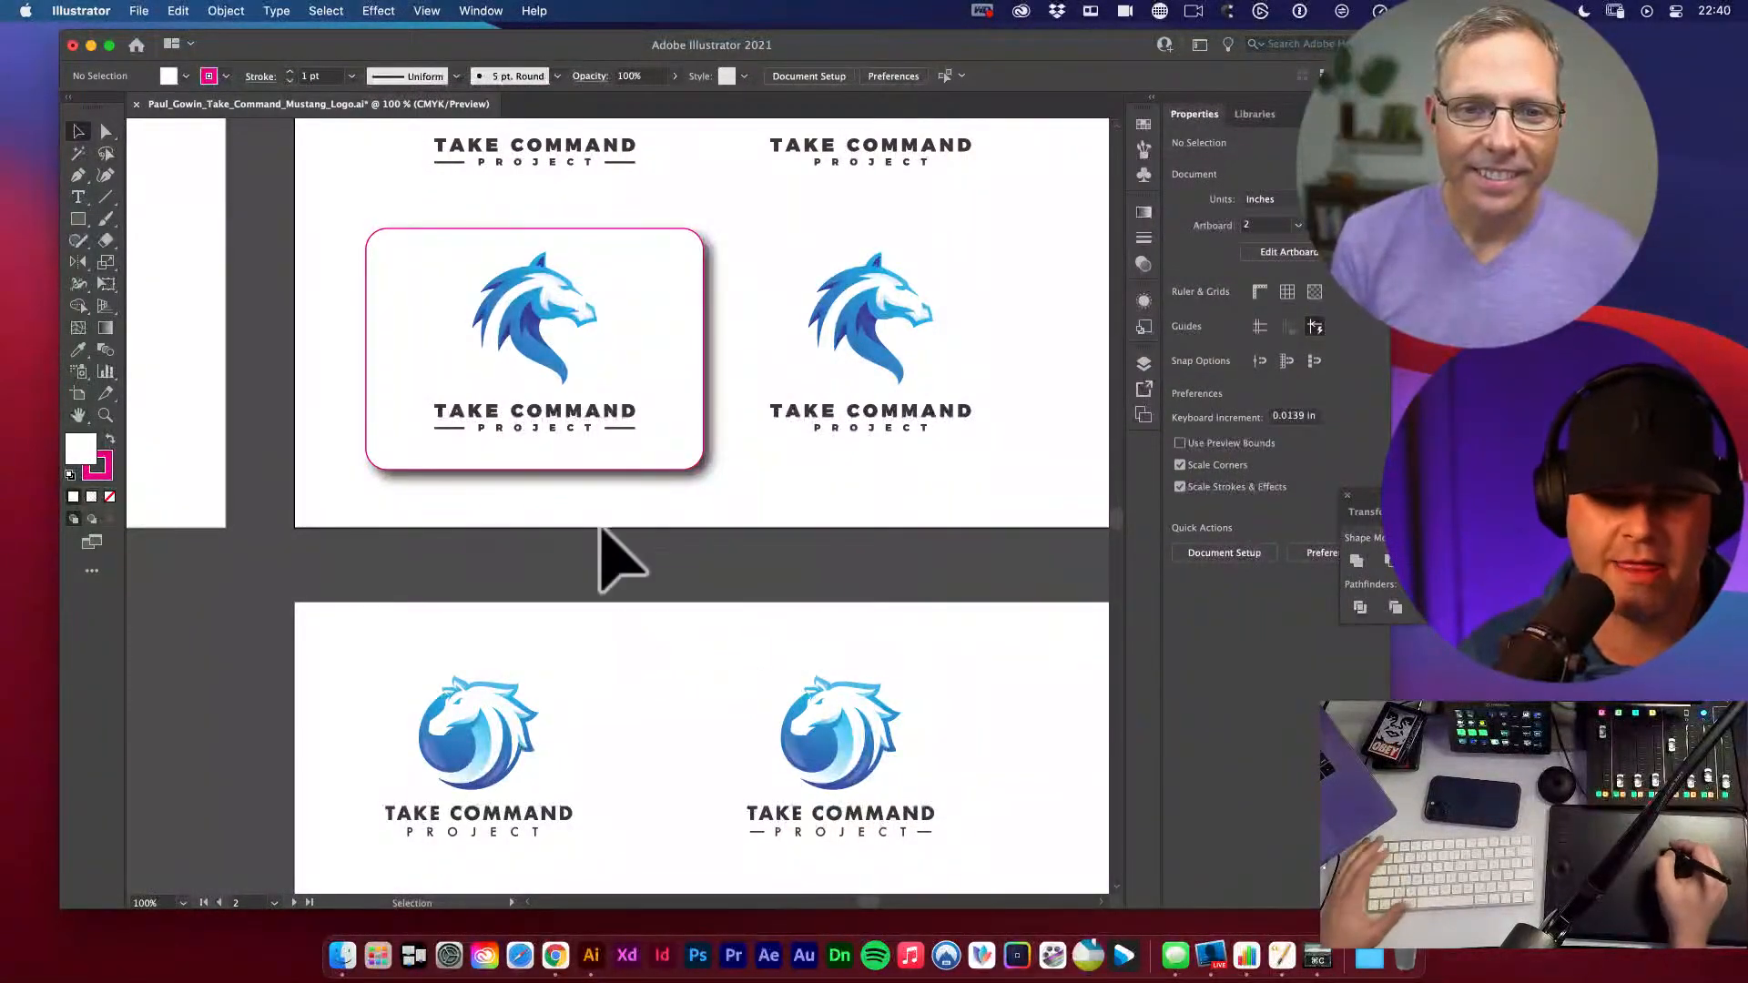
- Duplicate the 1A label to the upper-left corner of the framed horse-head logo
key("space")
left_click_drag(683, 526, 624, 745)
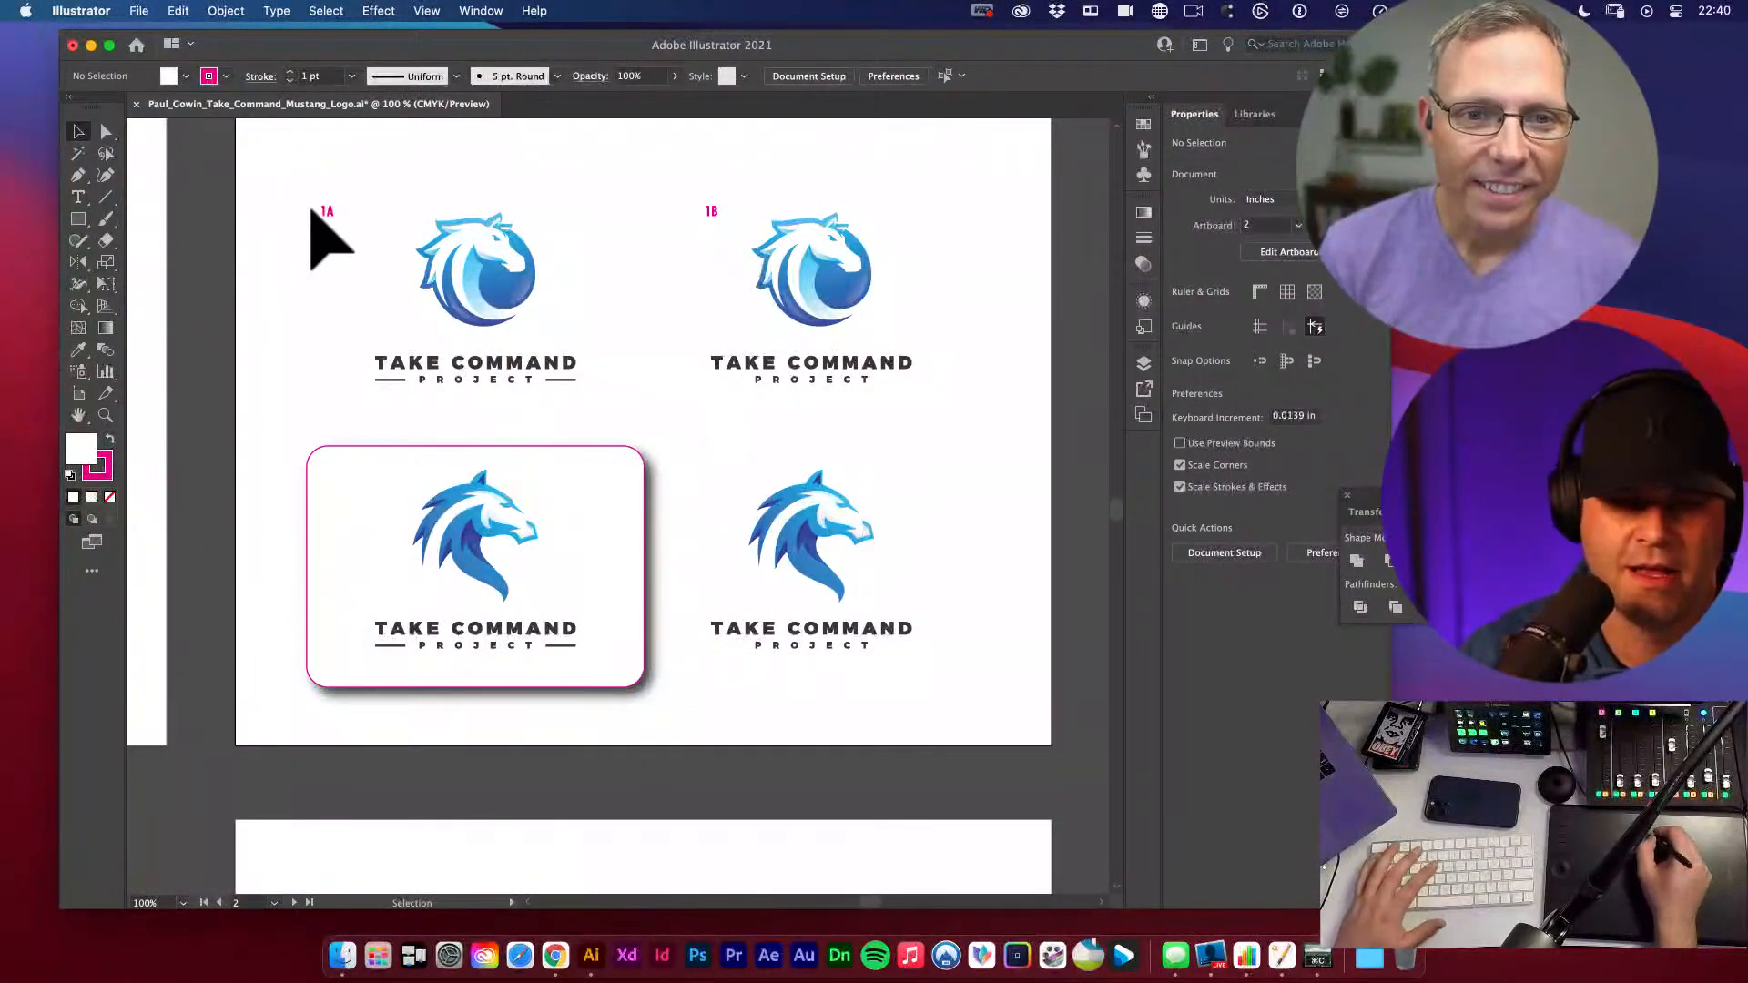
key("t")
key("v")
left_click_drag(326, 211, 301, 448)
key("t")
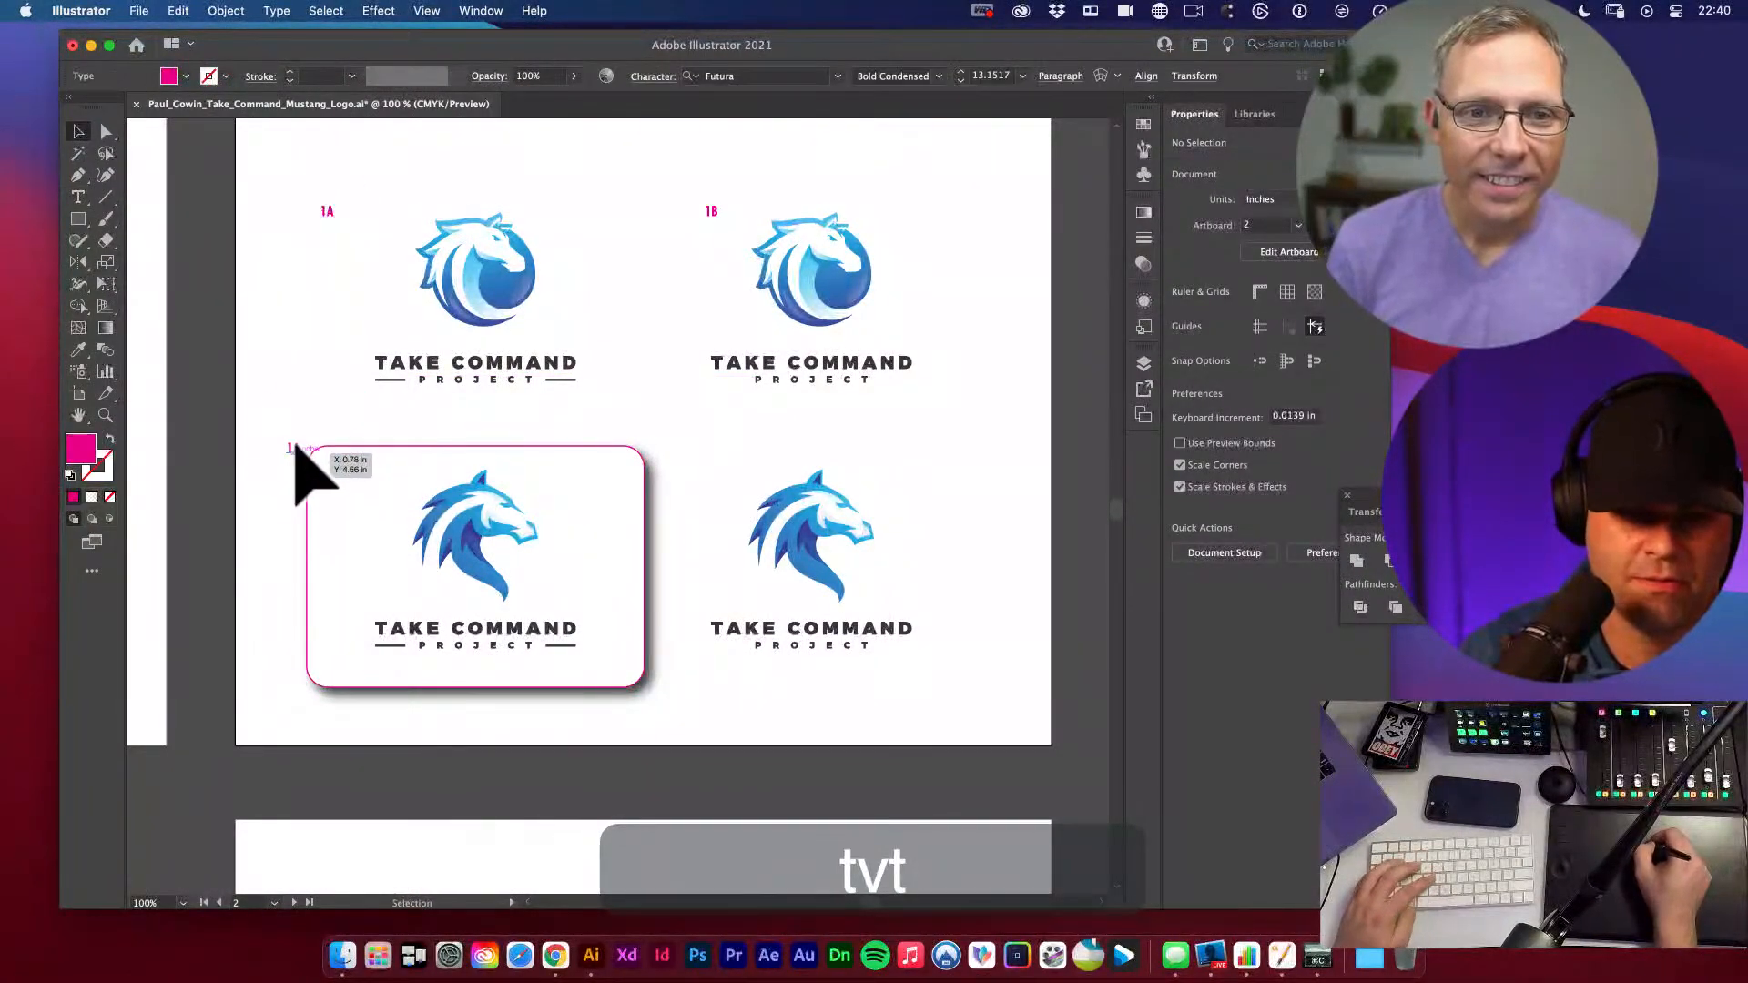
- Replace the duplicated label's text with "THE WINNER!!!!" and move it just above the frame's upper-left corner
key("t")
left_click(296, 447)
key("super+a")
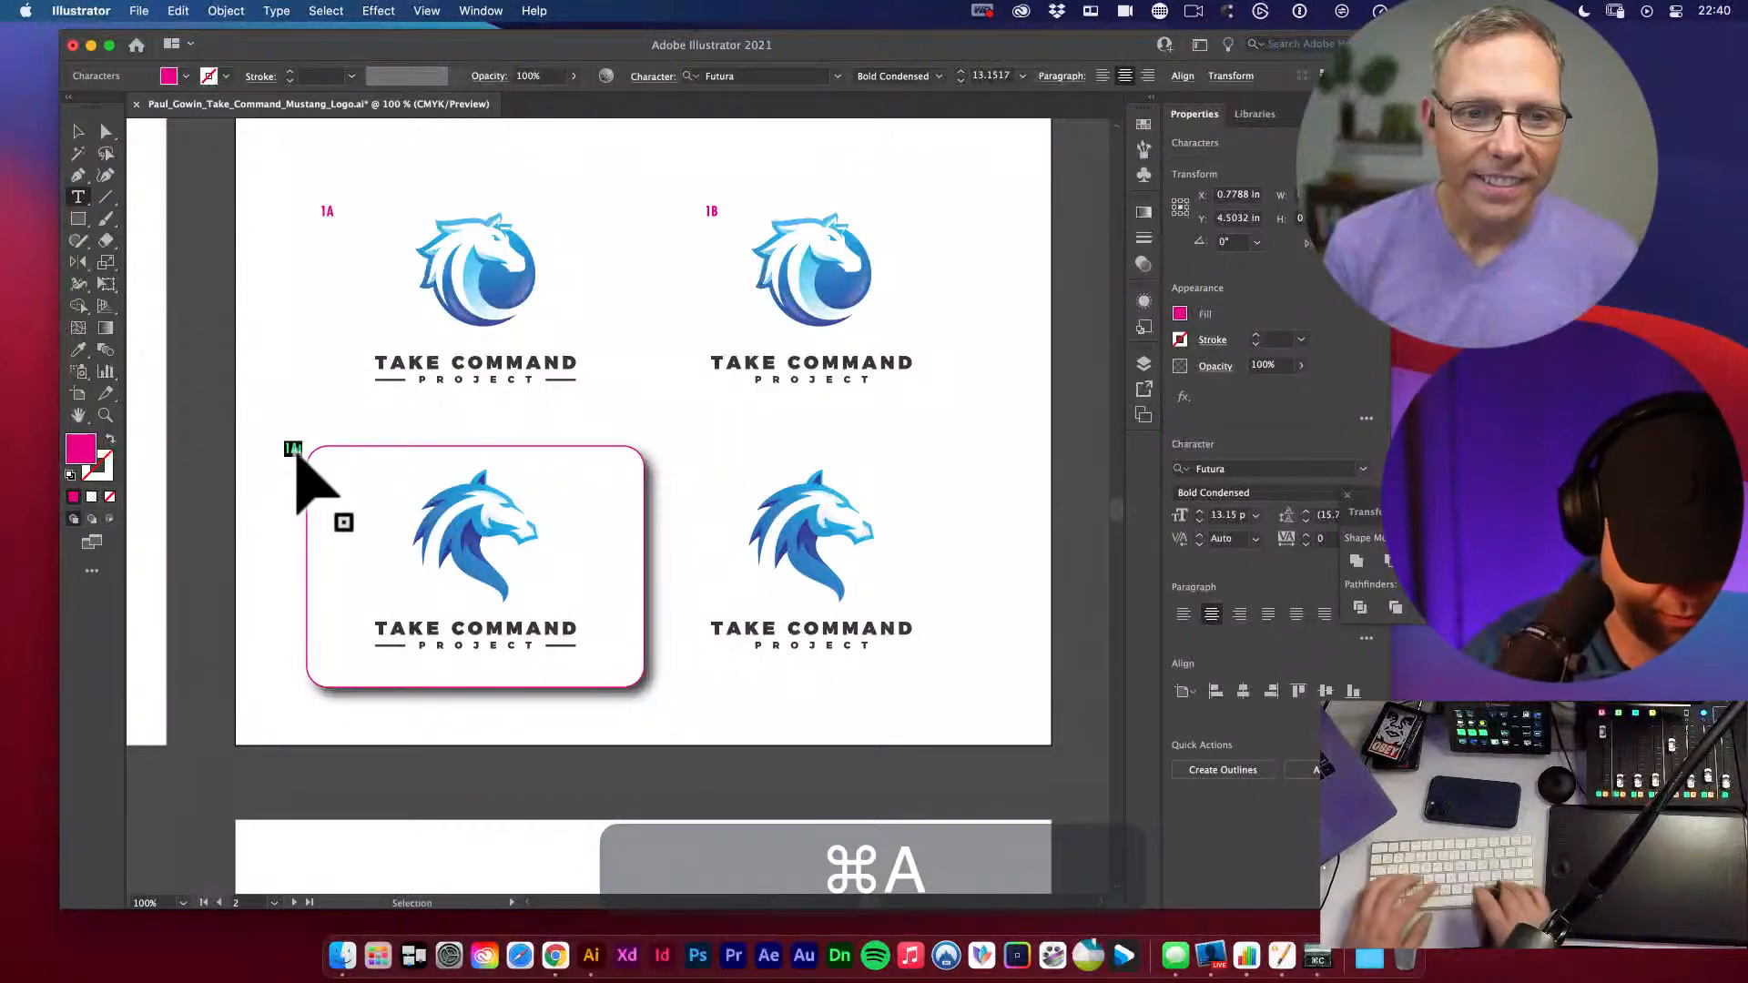
key("super+a")
type("the wi")
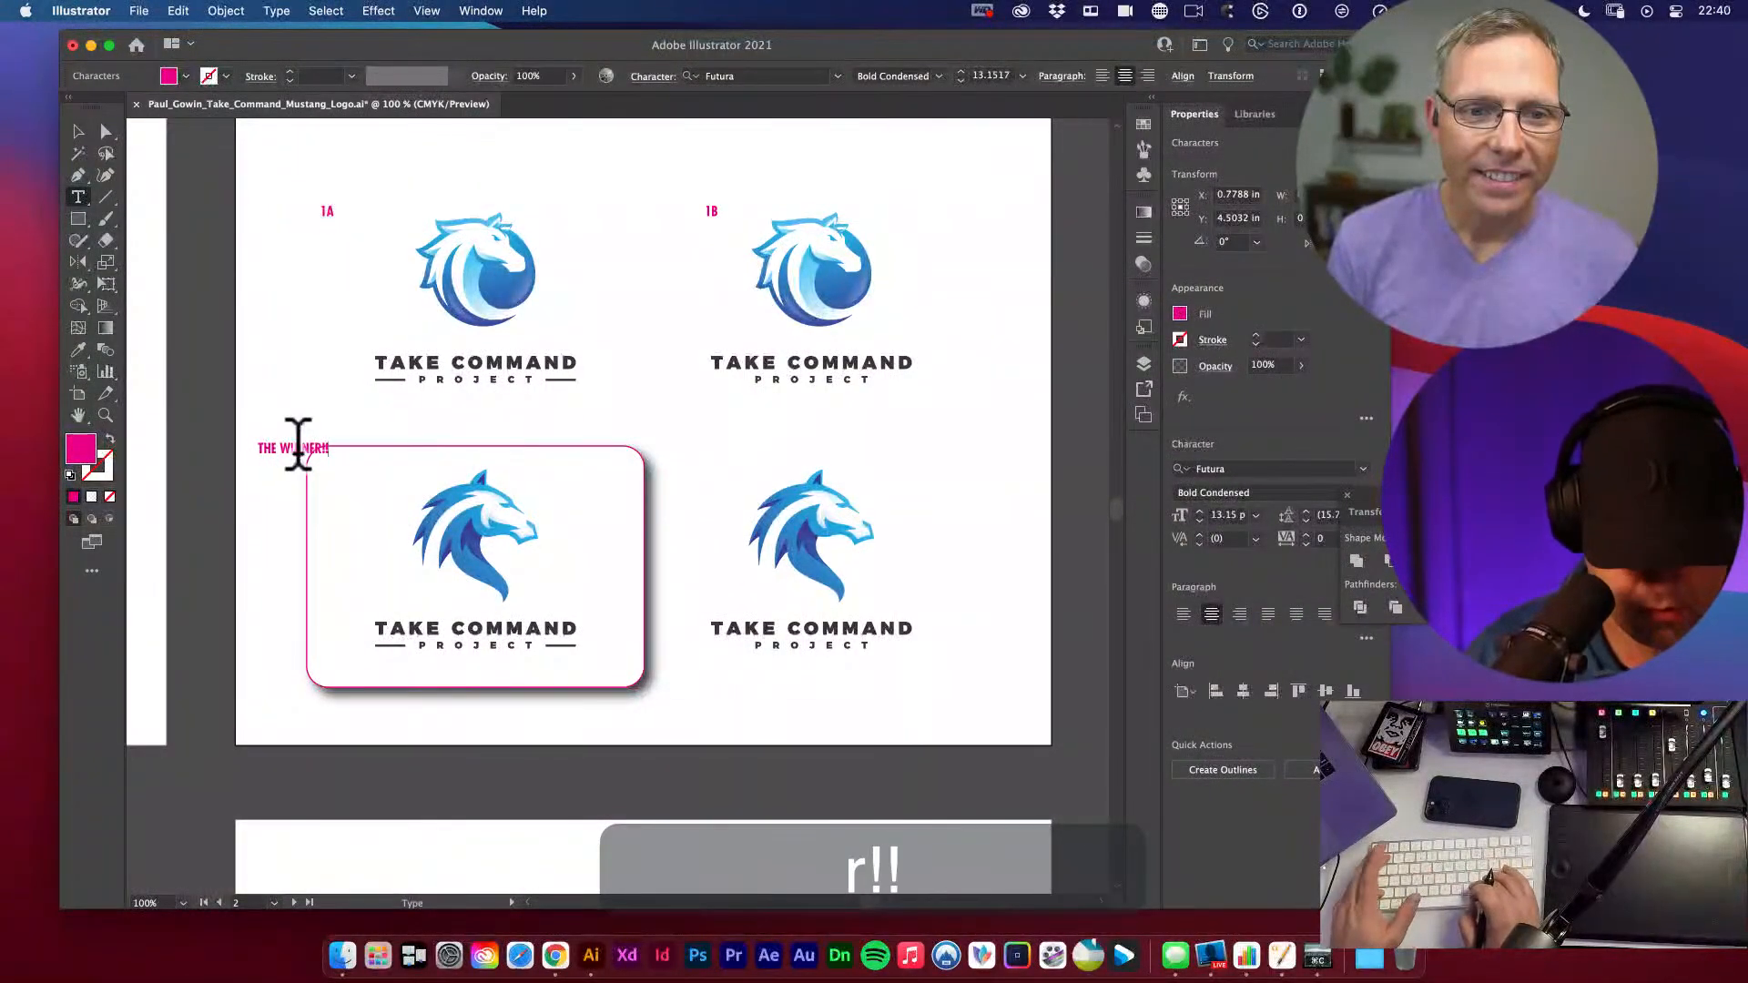
type("!")
left_click(78, 132)
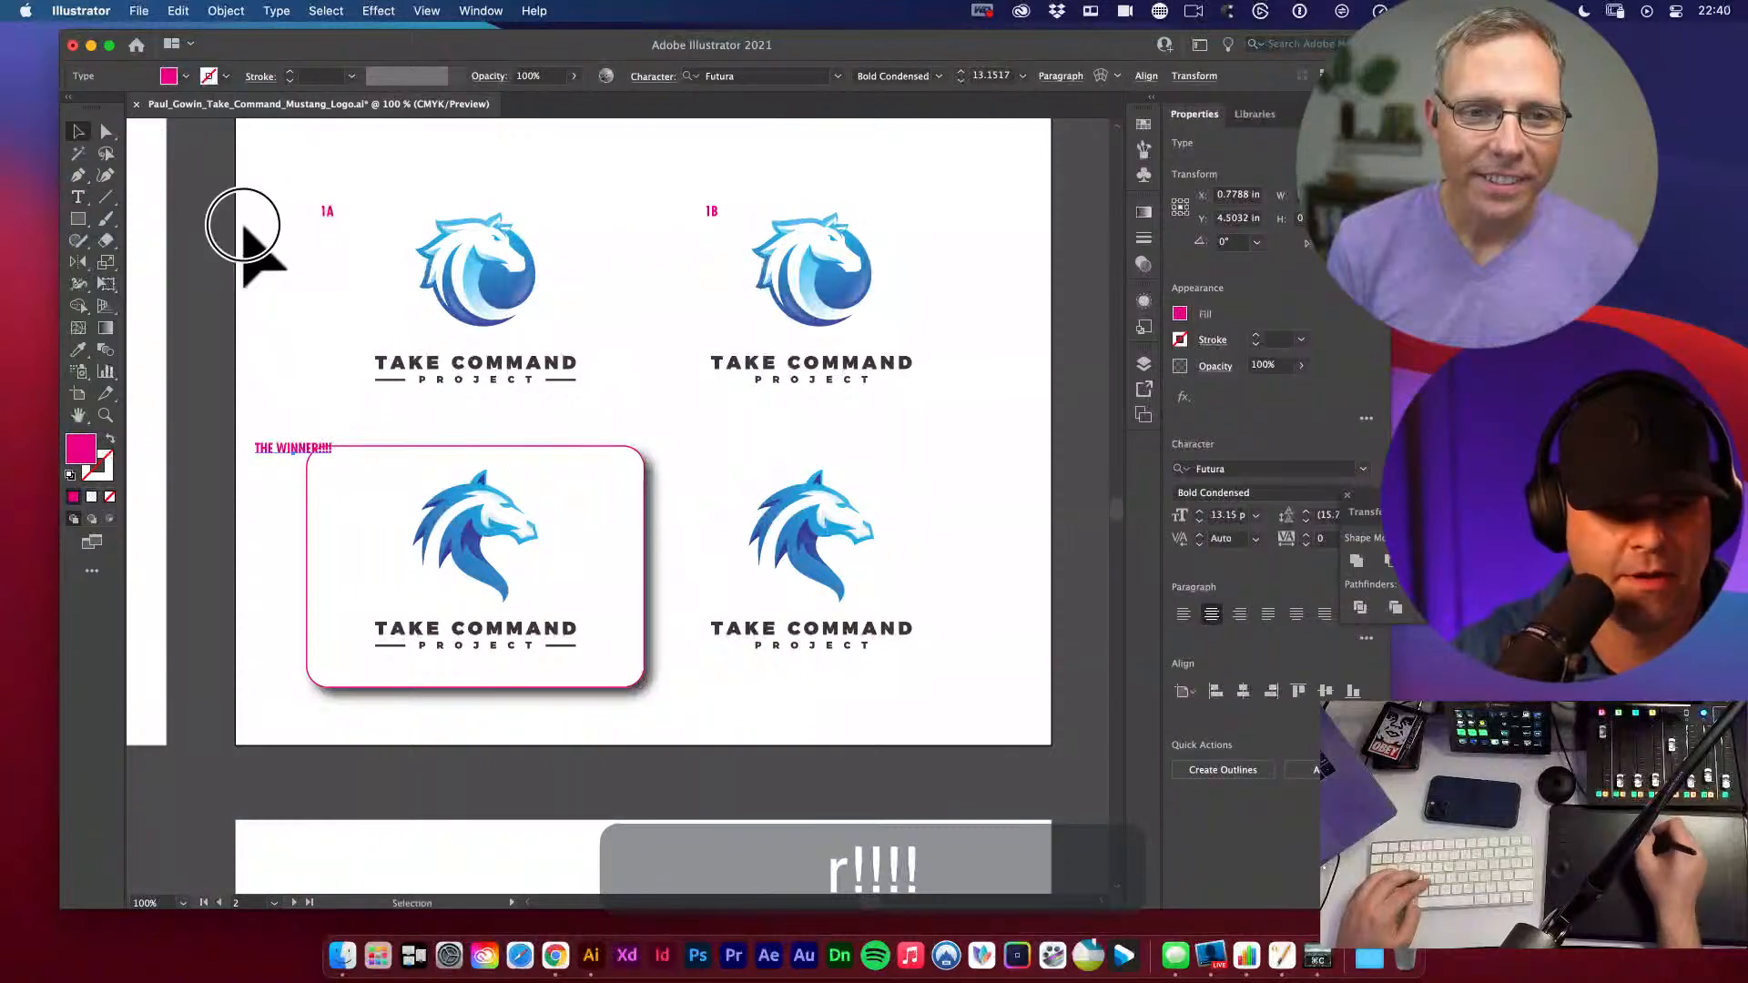
left_click(228, 204)
left_click_drag(291, 450, 299, 427)
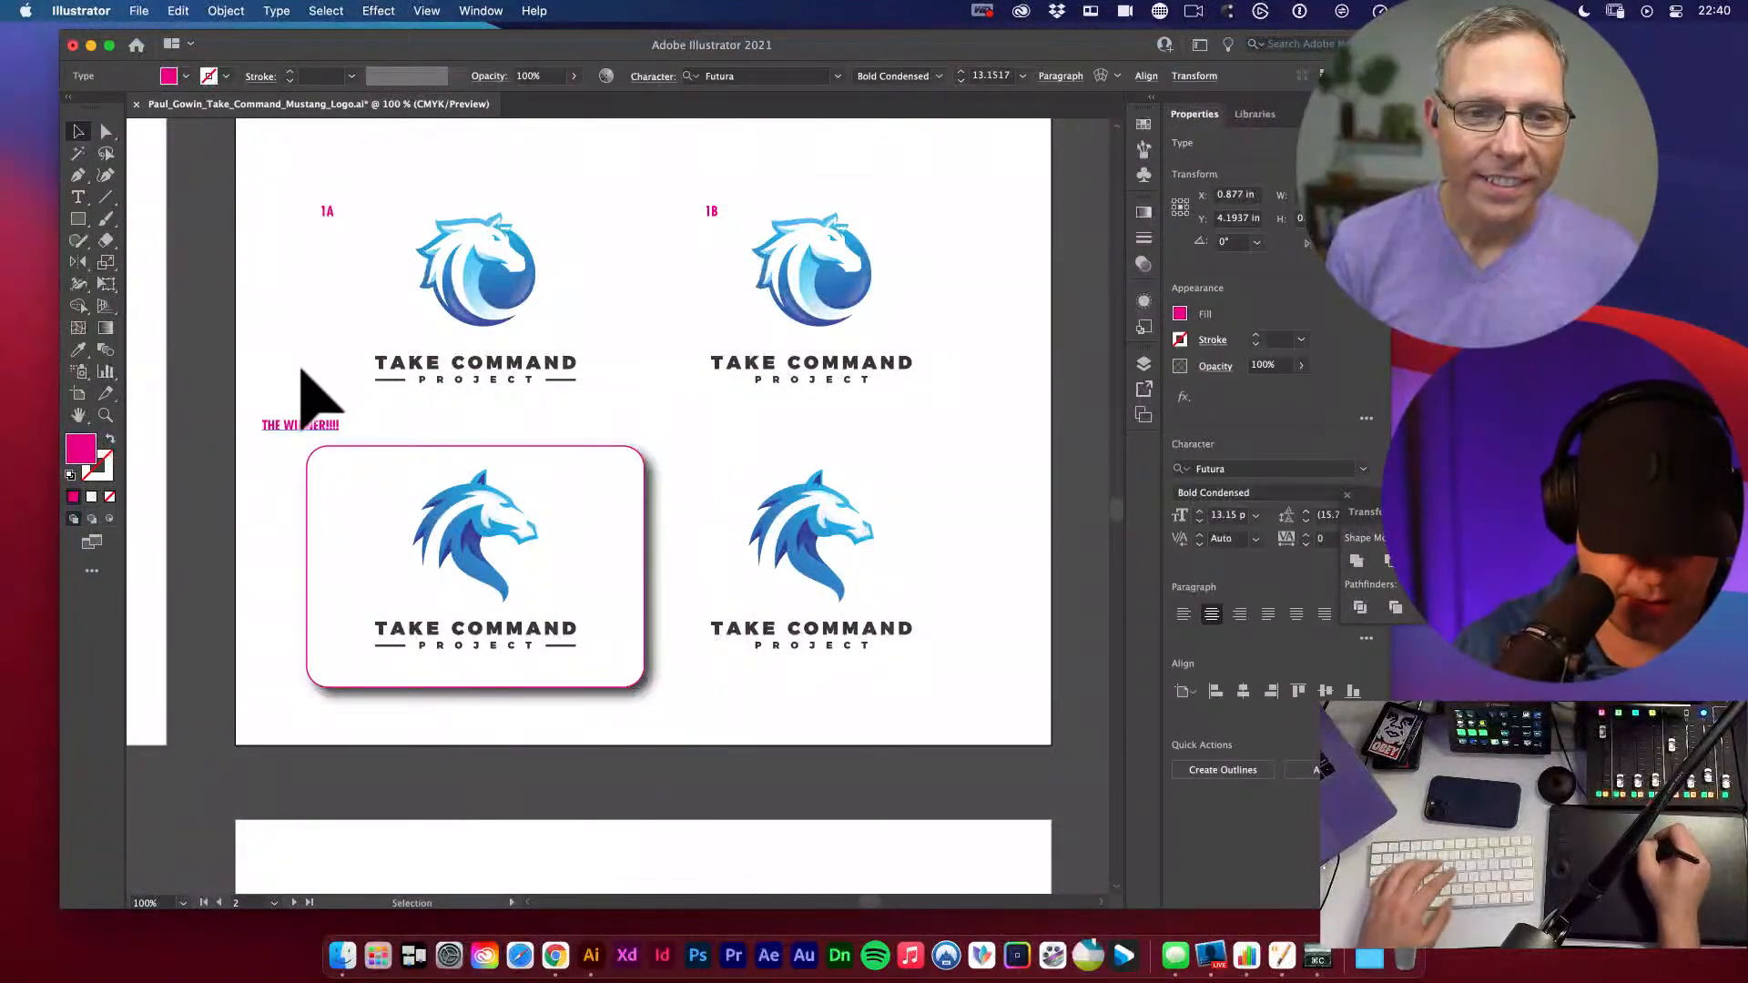
- Draw a solid magenta many-pointed starburst over the upper-left corner of the framed horse-head logo
left_click(77, 218)
left_click_drag(80, 223, 164, 307)
left_click_drag(577, 242, 355, 358)
key("Up")
key("Up")
key("Up")
key("Up")
key("Up")
key("Up")
key("Up")
key("Up")
key("Up")
key("Up")
key("Up")
key("Up")
key("Up")
key("Up")
key("Up")
key("Up")
key("Up")
key("Up")
key("Up")
key("Up")
key("Up")
key("v")
left_click(612, 292)
key("e")
key("v")
- Move the "THE WINNER!!!!" label clear of the starburst, break it onto two lines and fill the text white
left_click_drag(322, 447, 287, 309)
key("t")
double_click(337, 297)
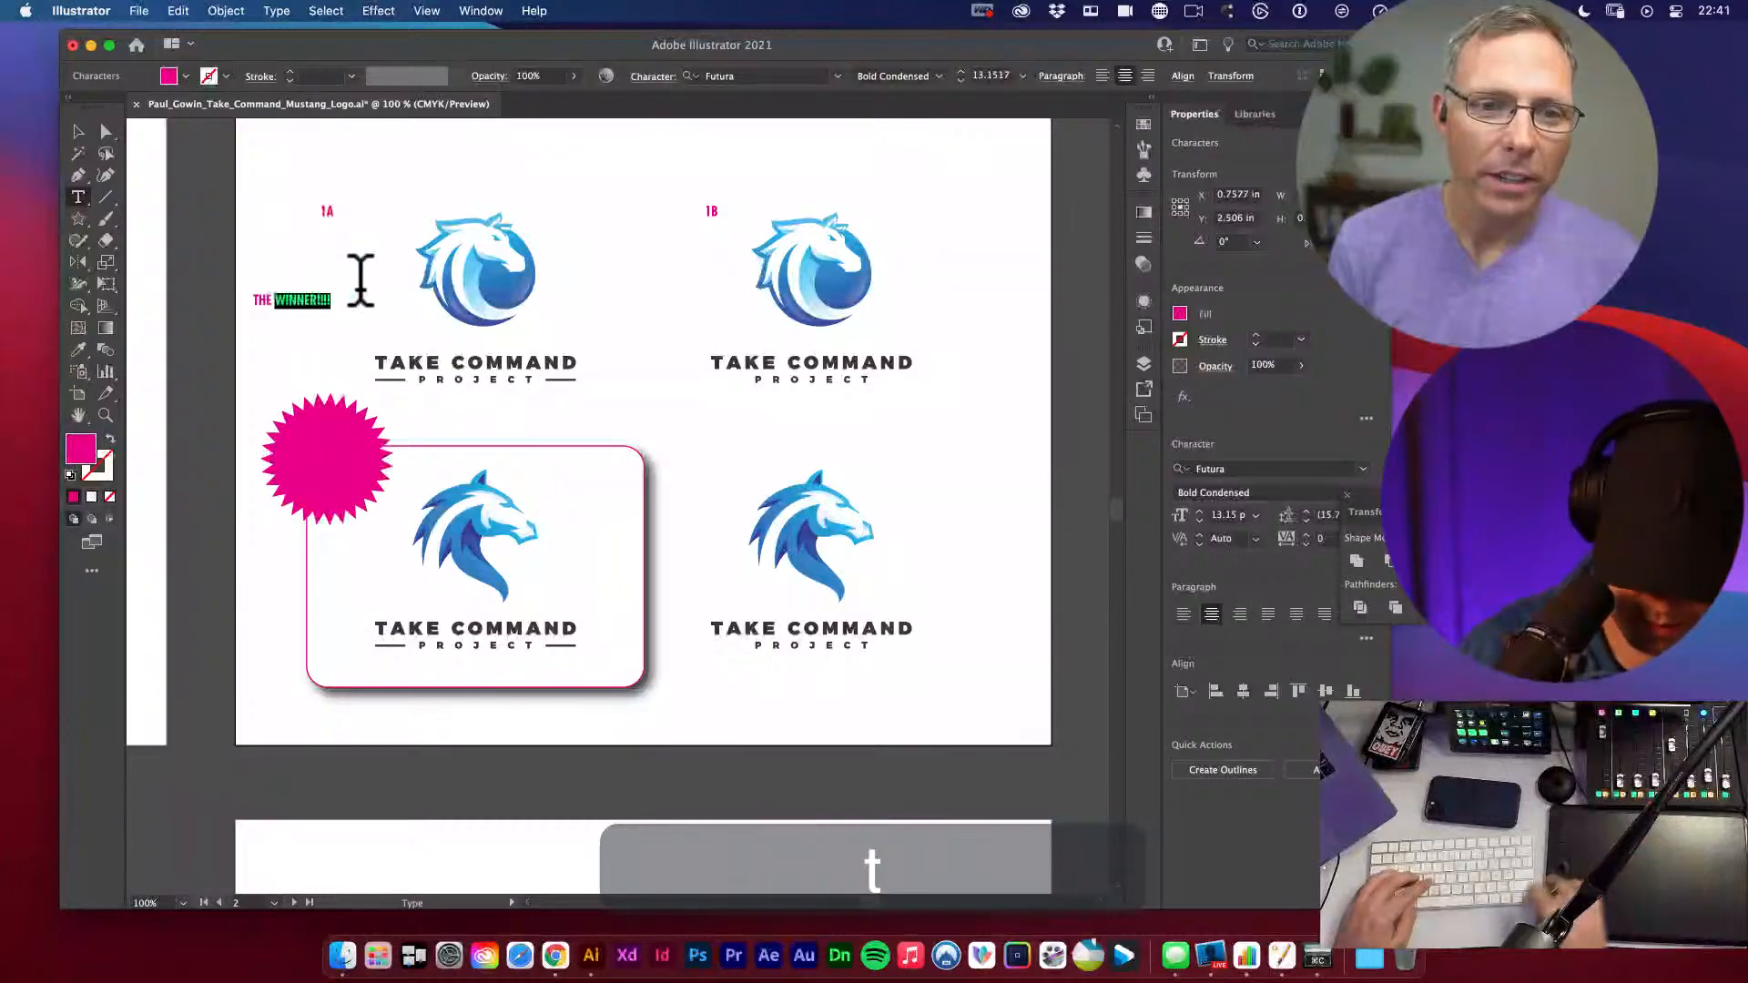
key("Return")
key("super+a")
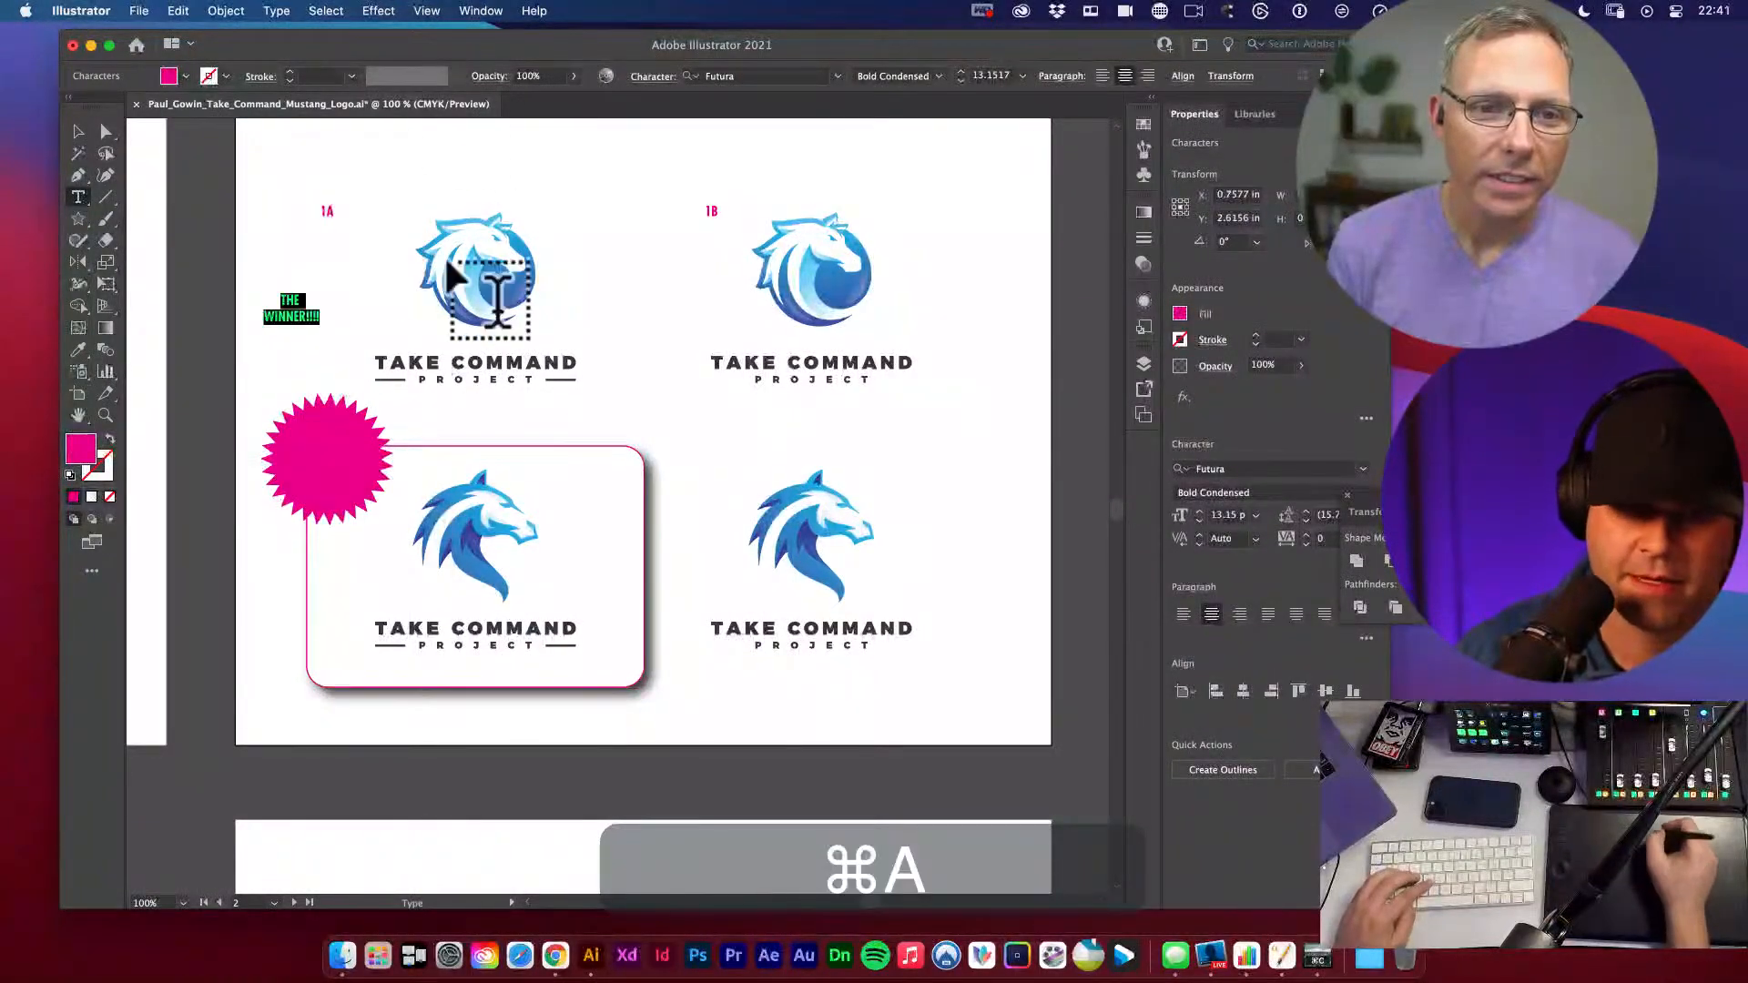
left_click(168, 76)
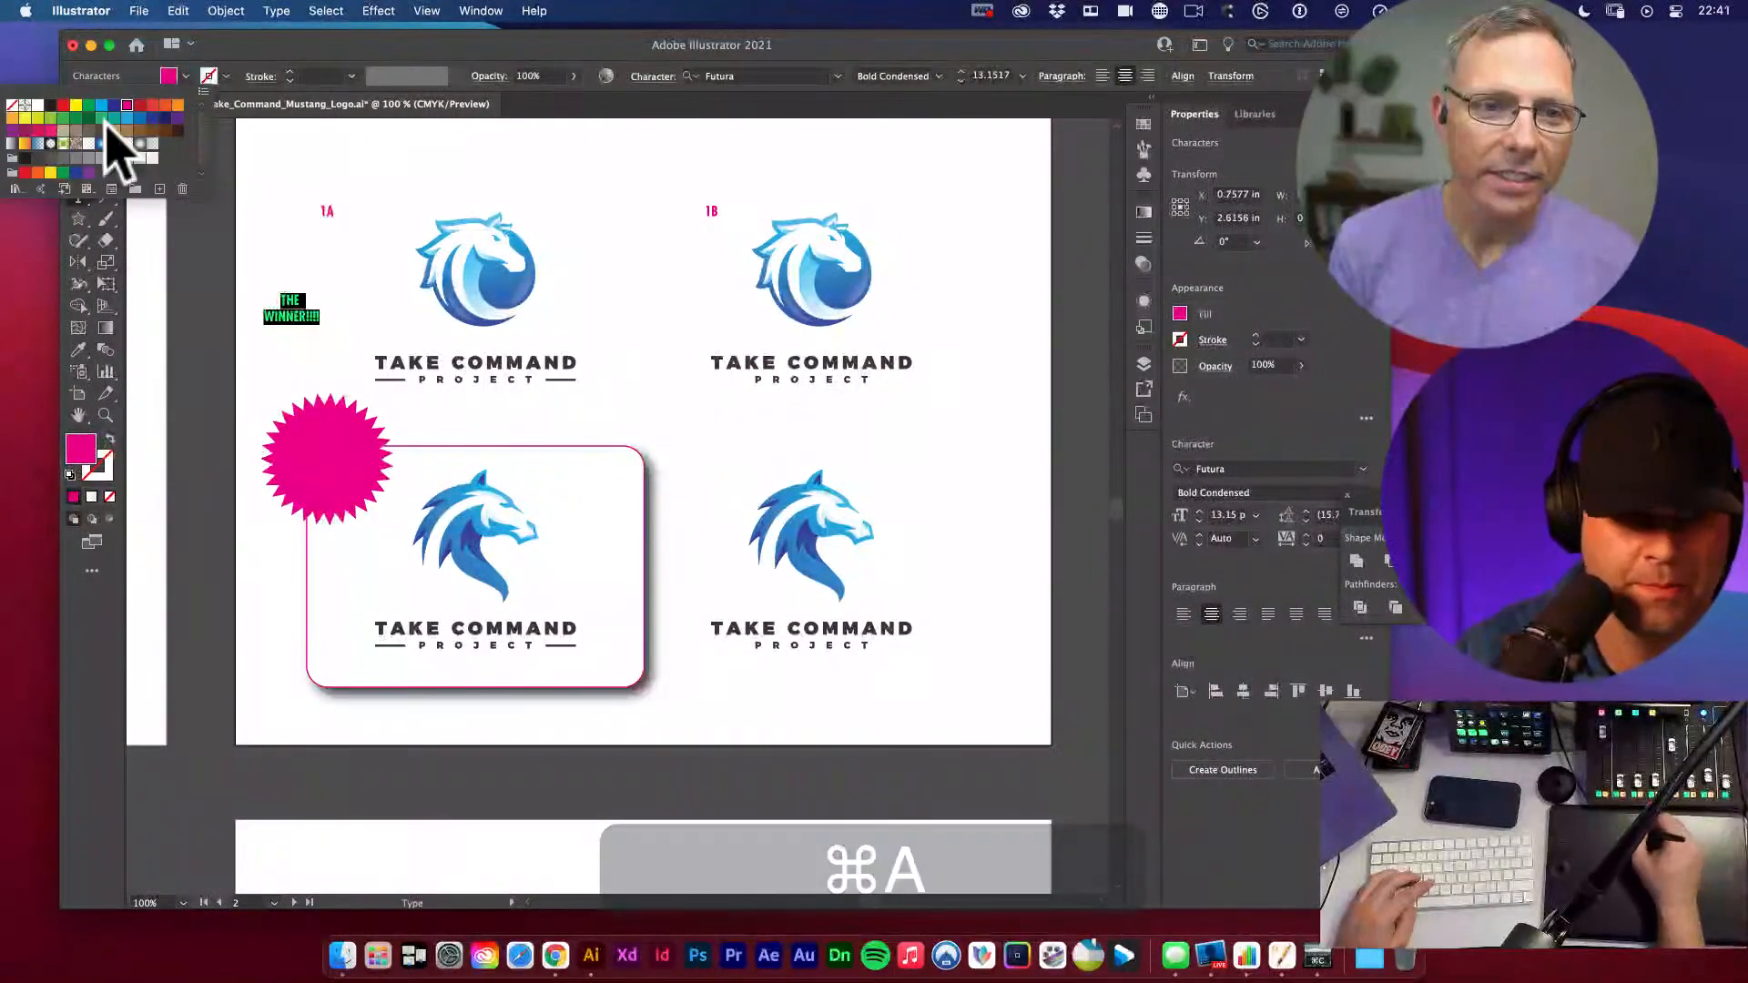
left_click(38, 105)
- Move the white label text onto the middle of the magenta starburst
type("v")
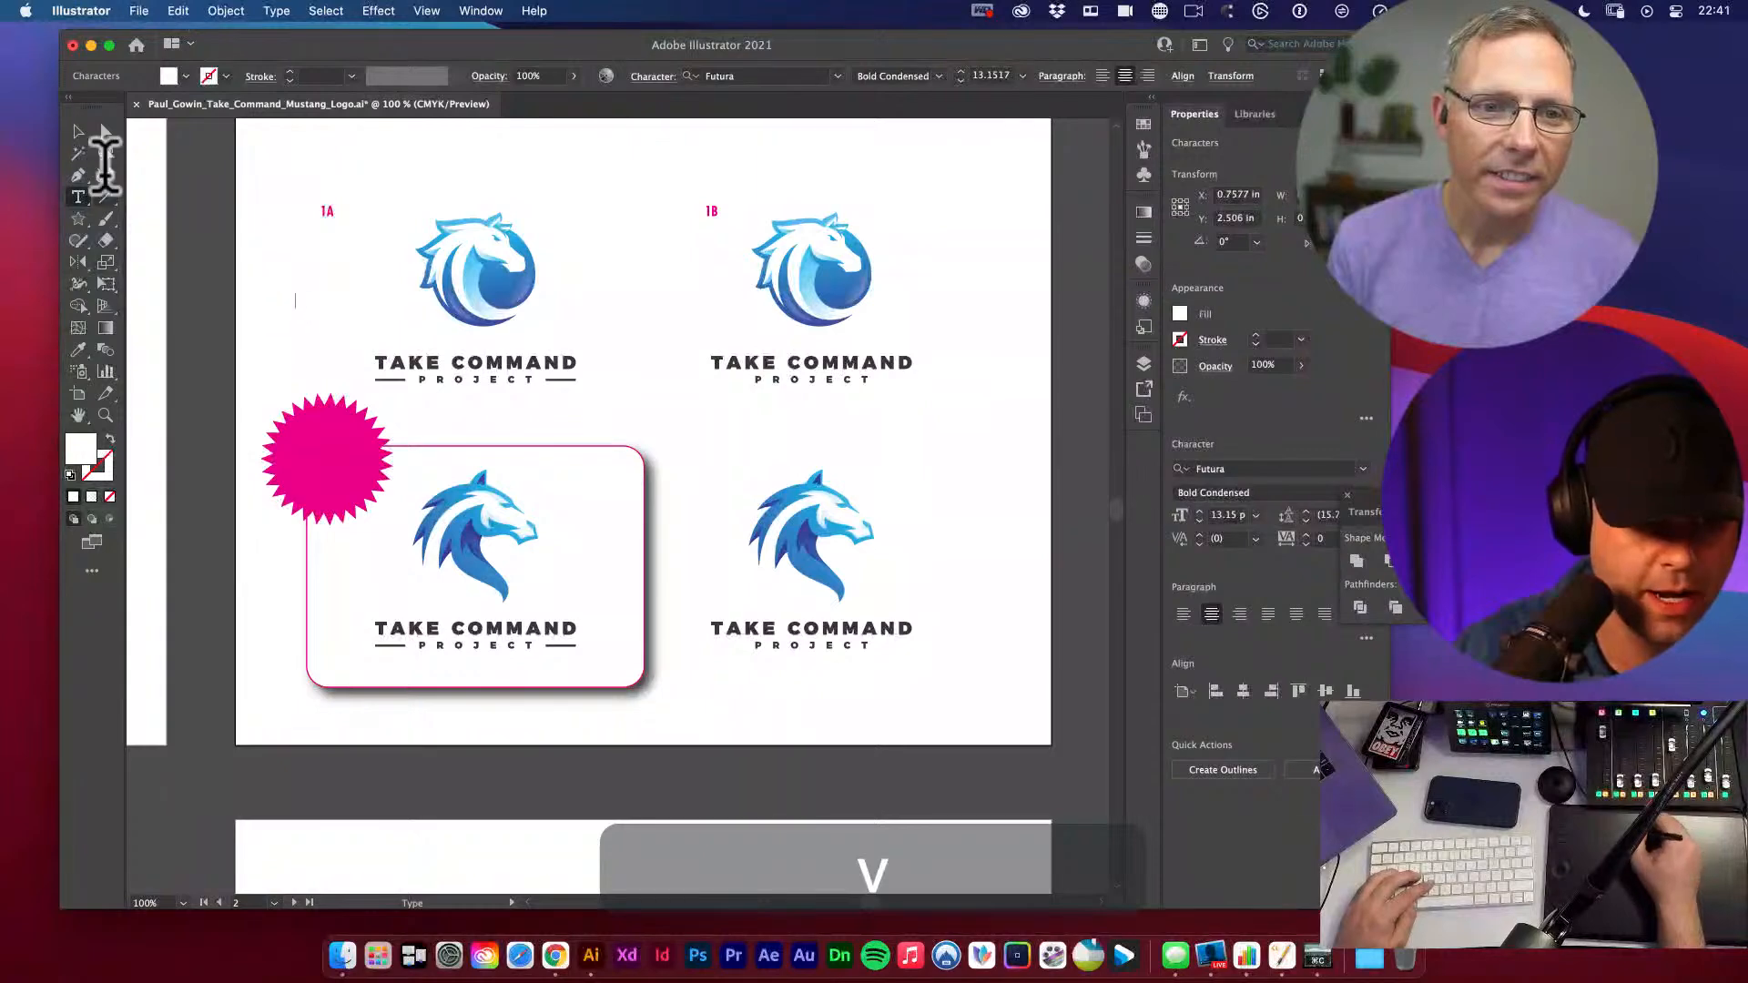
left_click(323, 457)
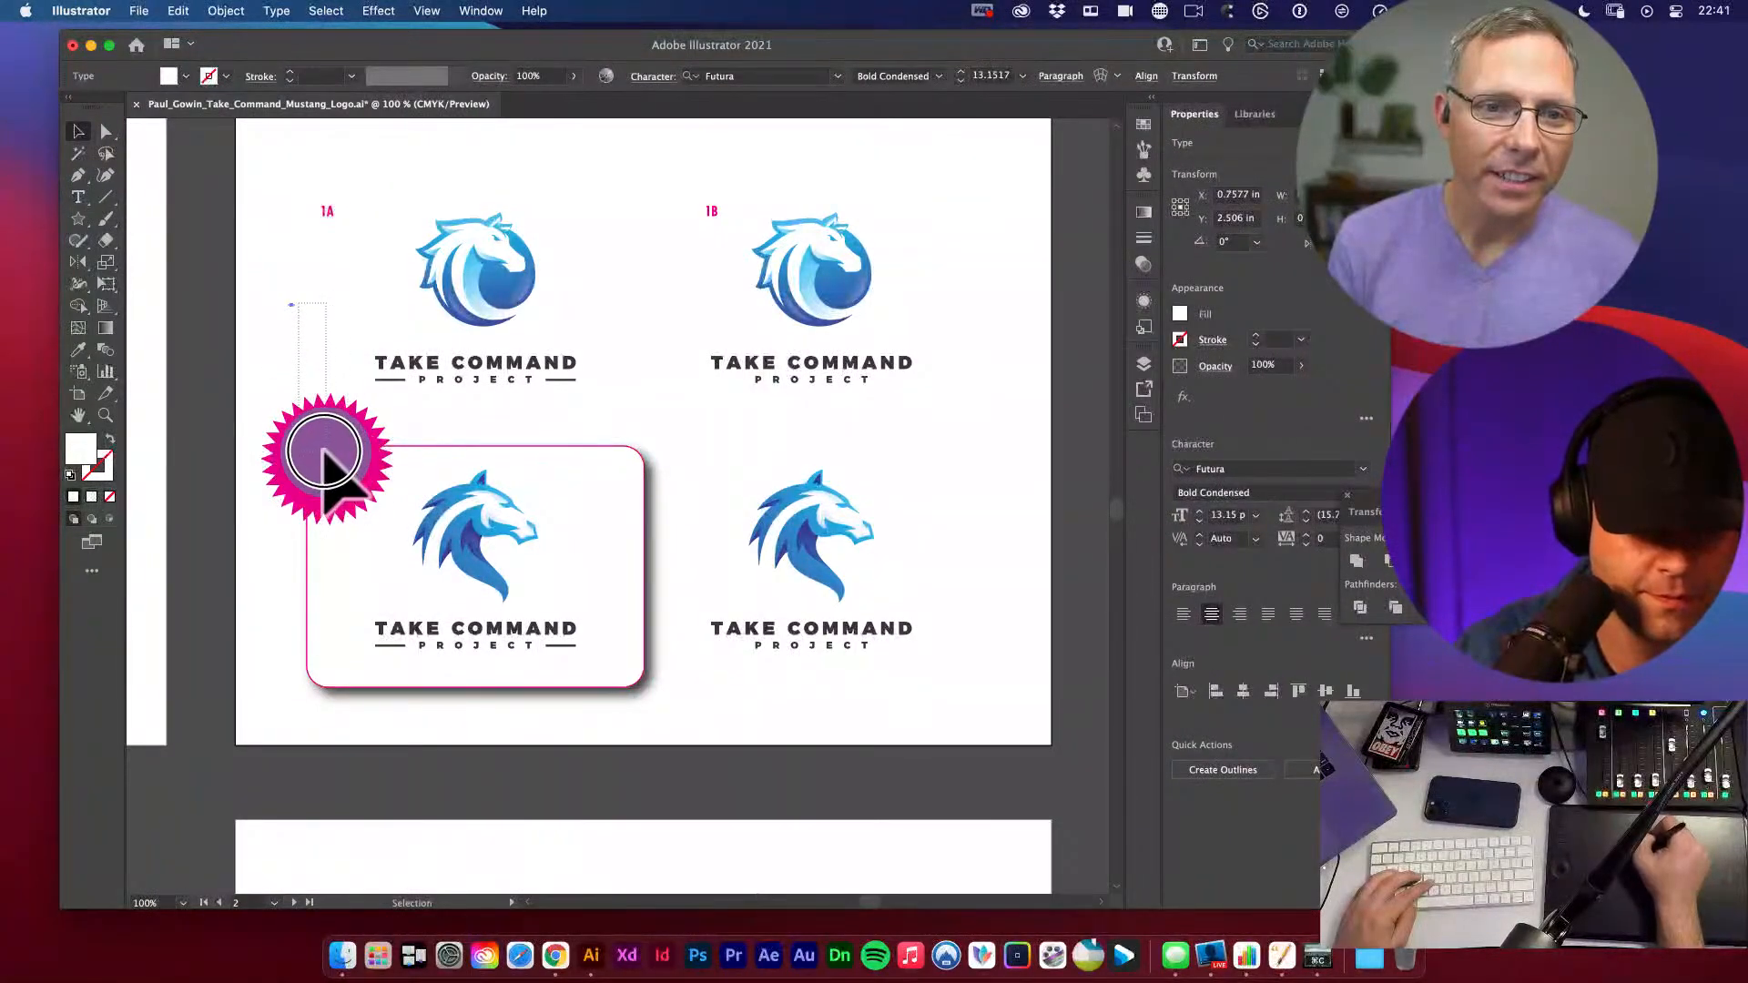
left_click(270, 273)
left_click(320, 451)
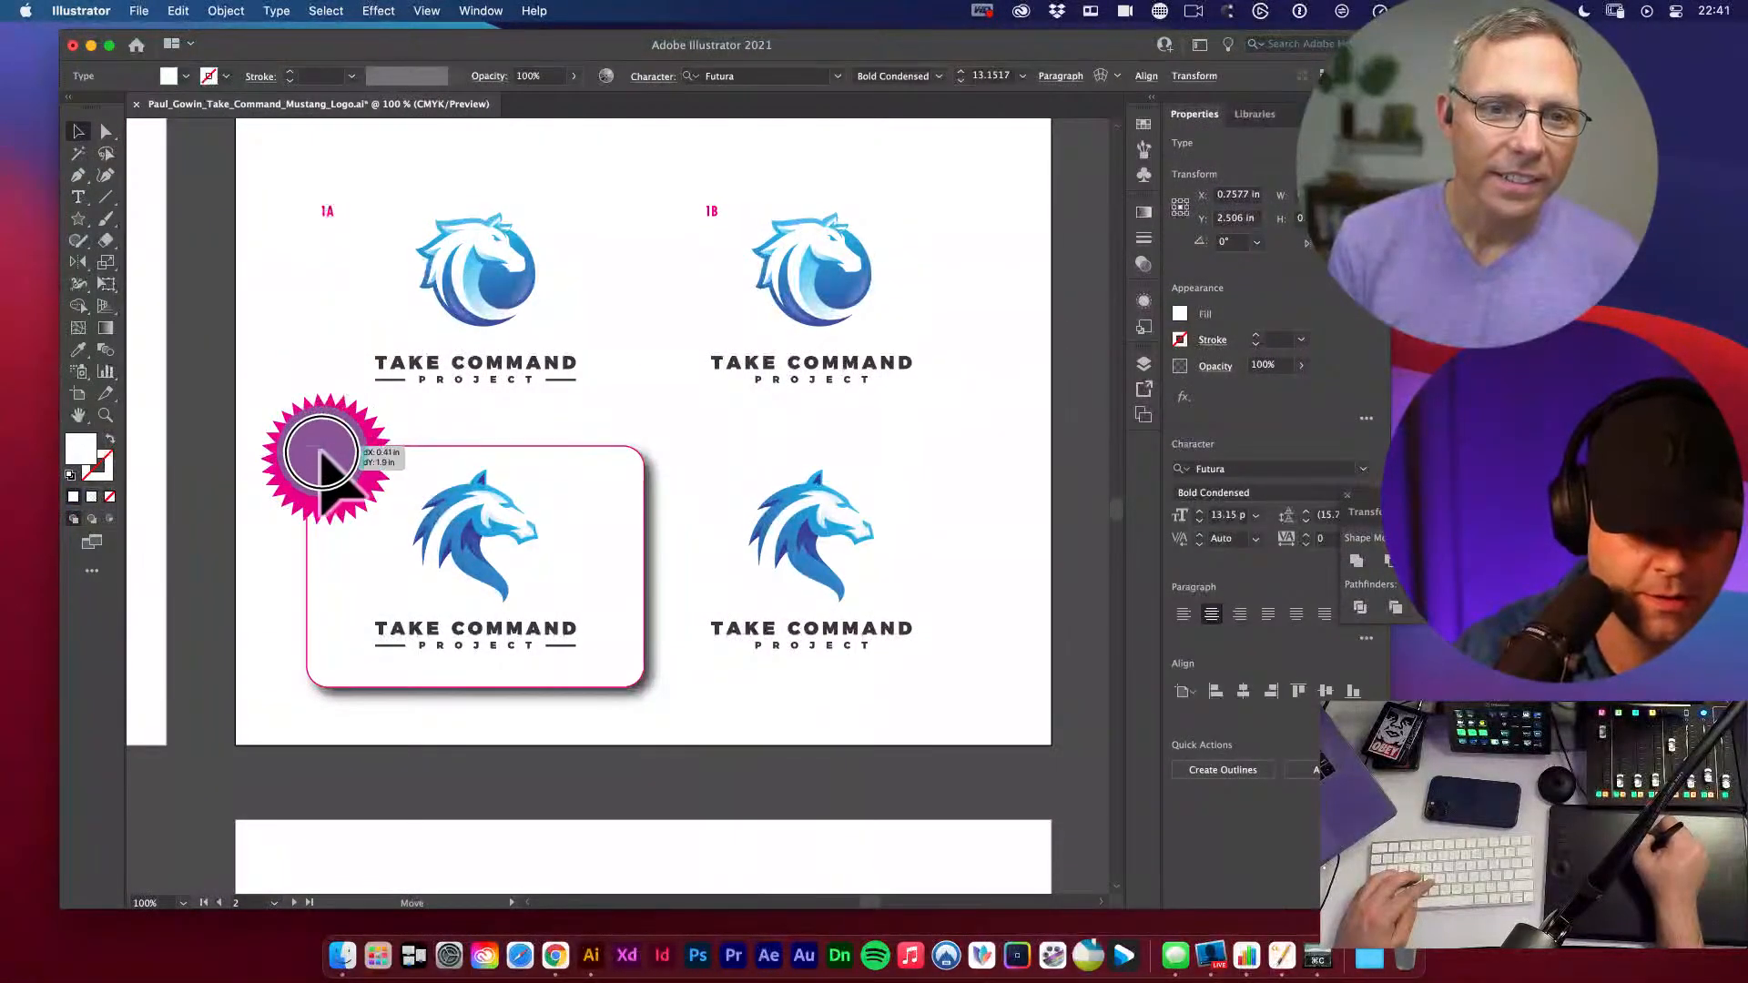
key("v")
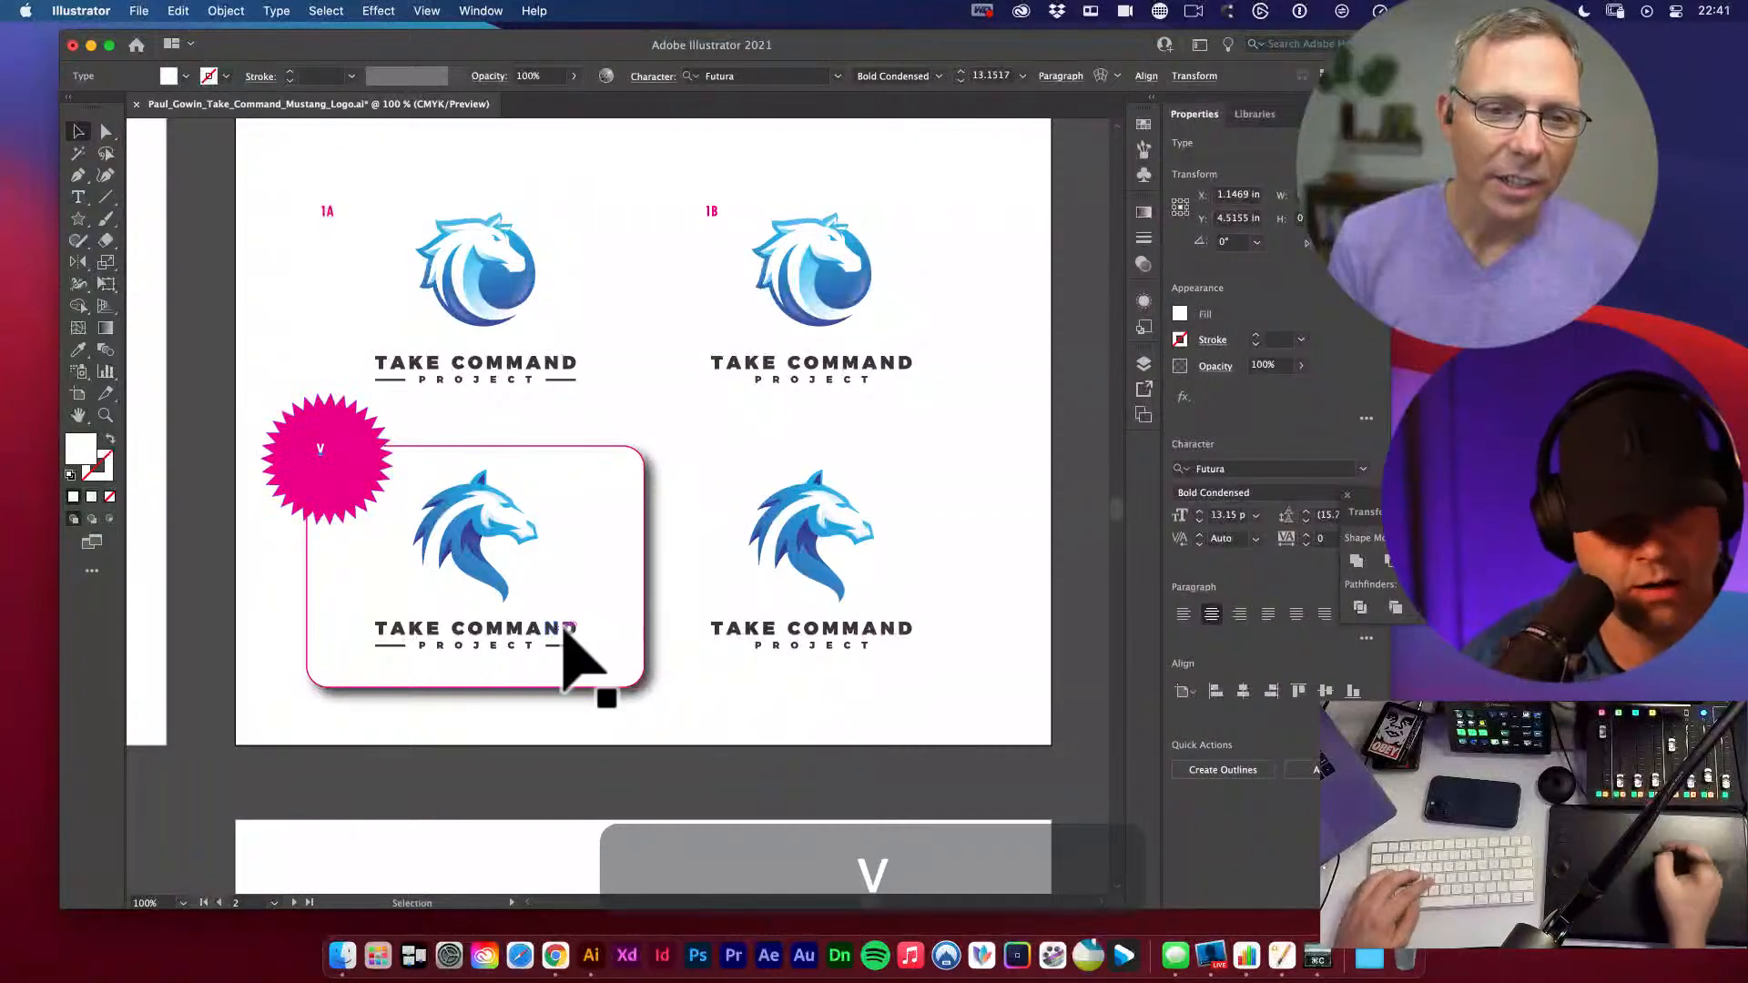
- Replace the label text on the starburst with "THE WINNER!" split over two lines
key("t")
left_click(321, 446)
key("ctrl+a")
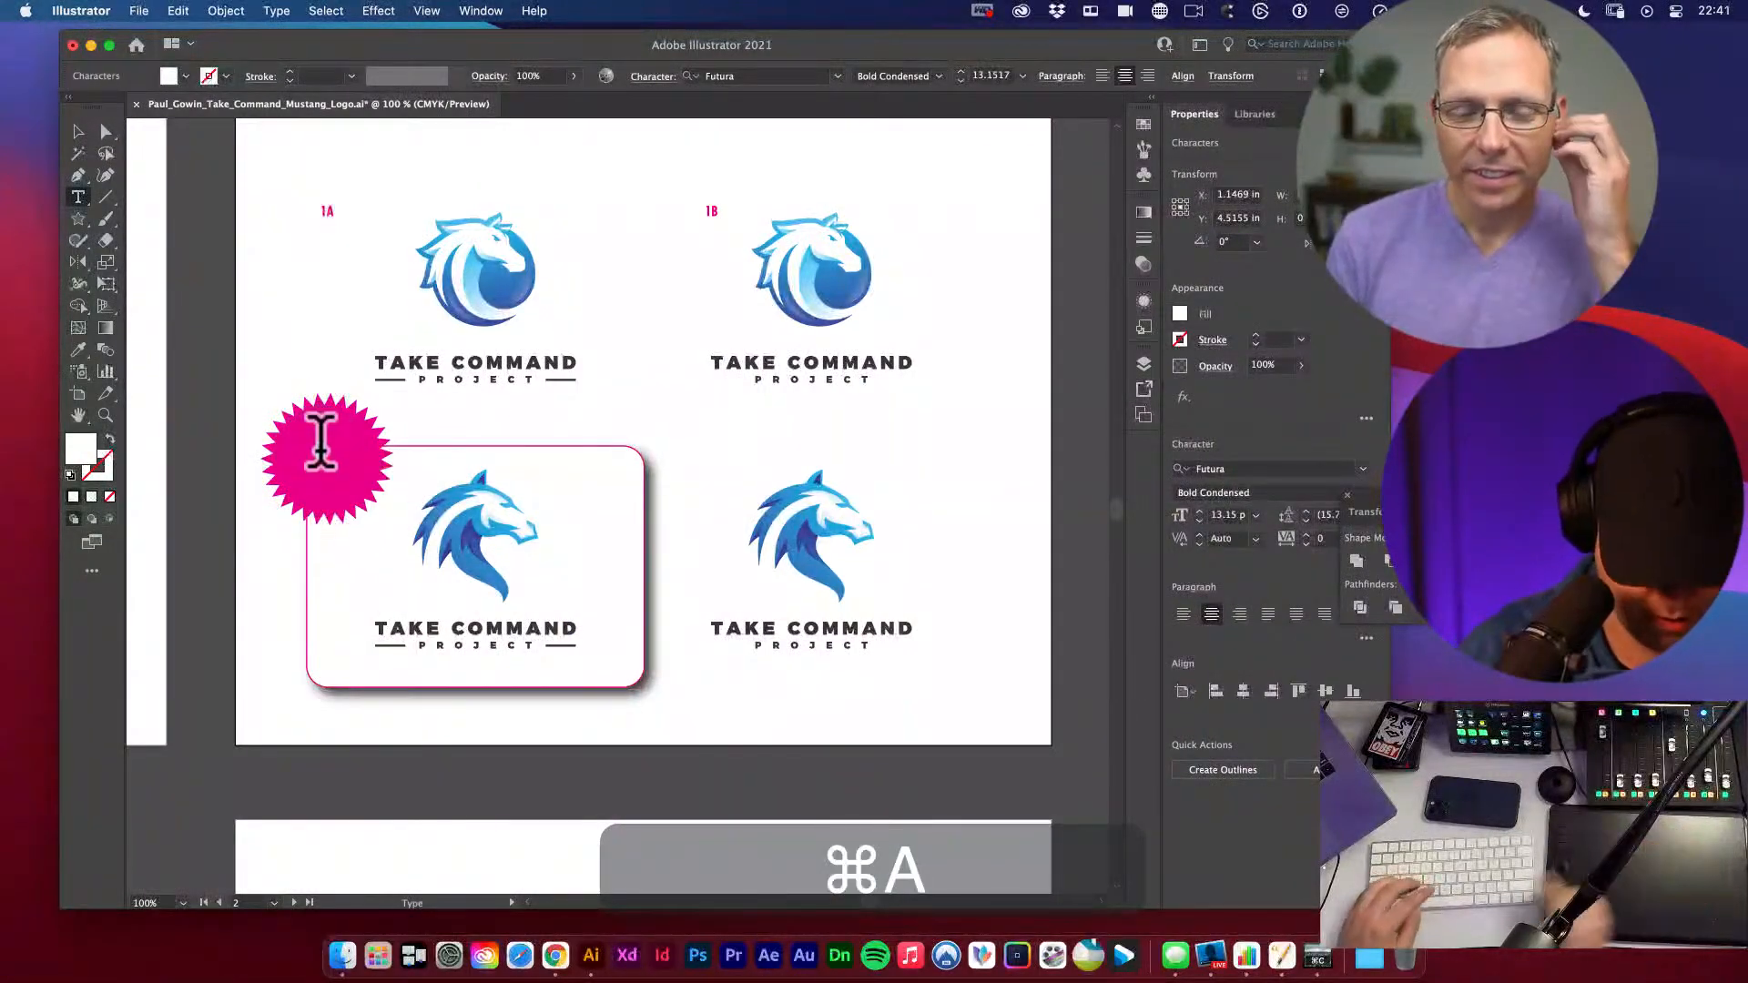
type("the")
key("Return")
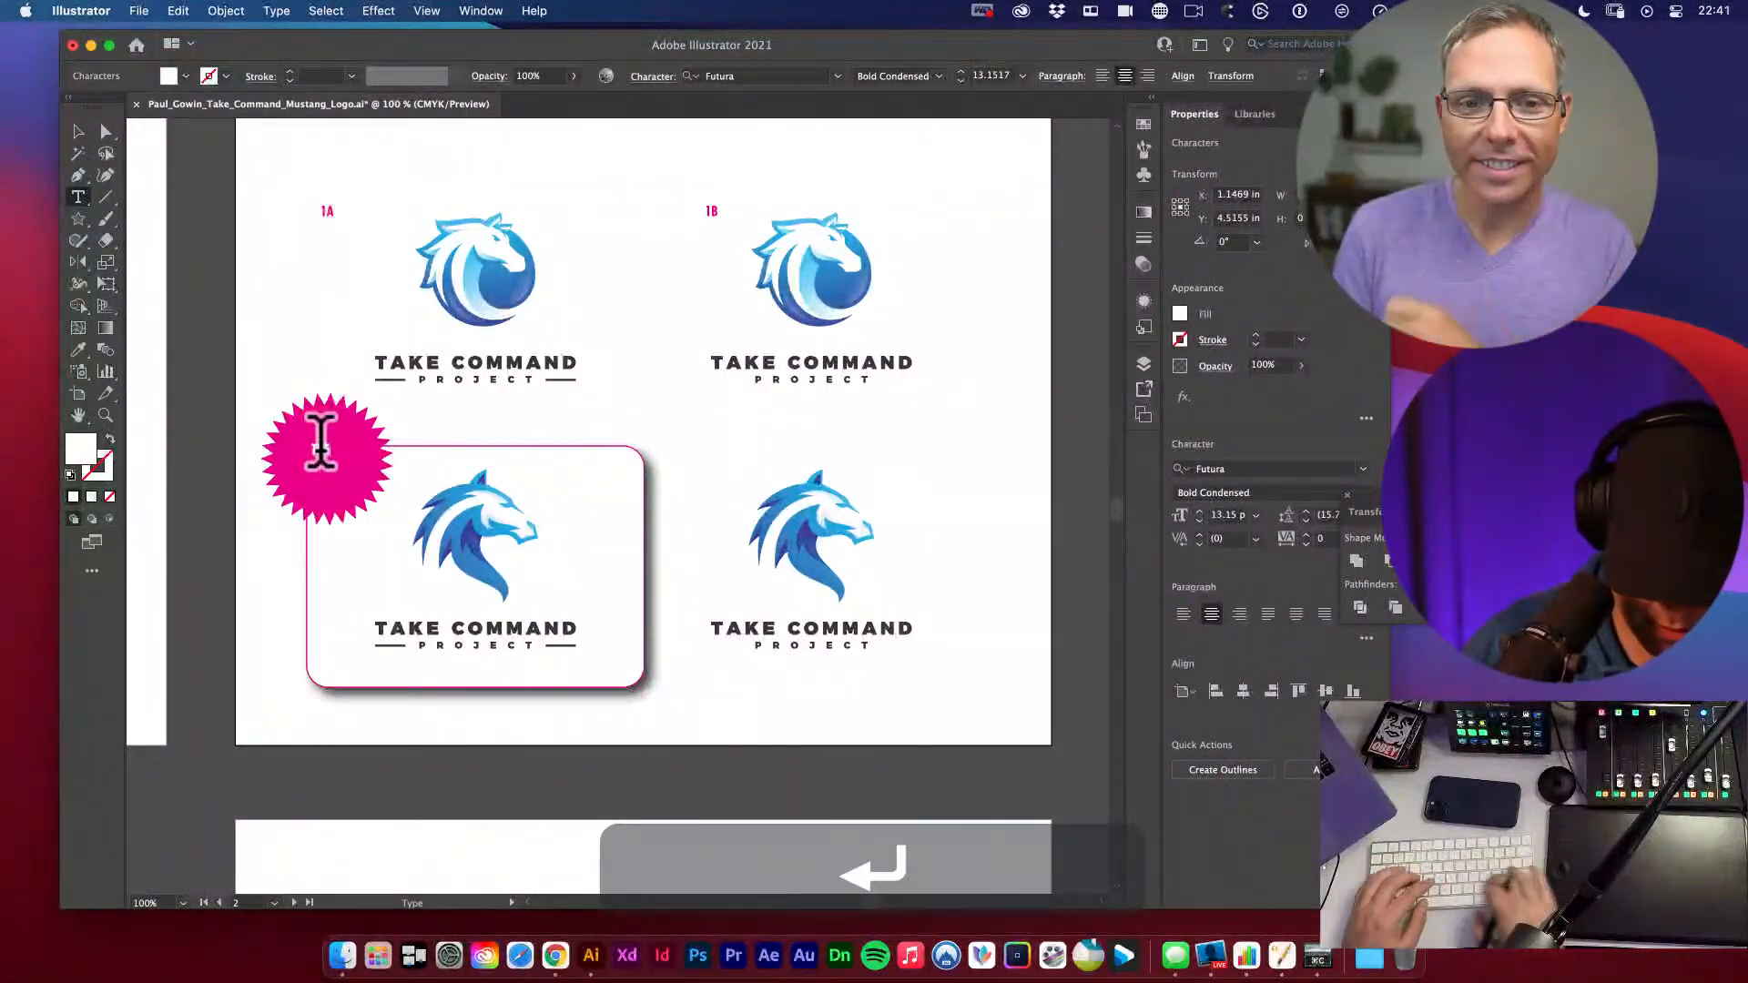
type("winner")
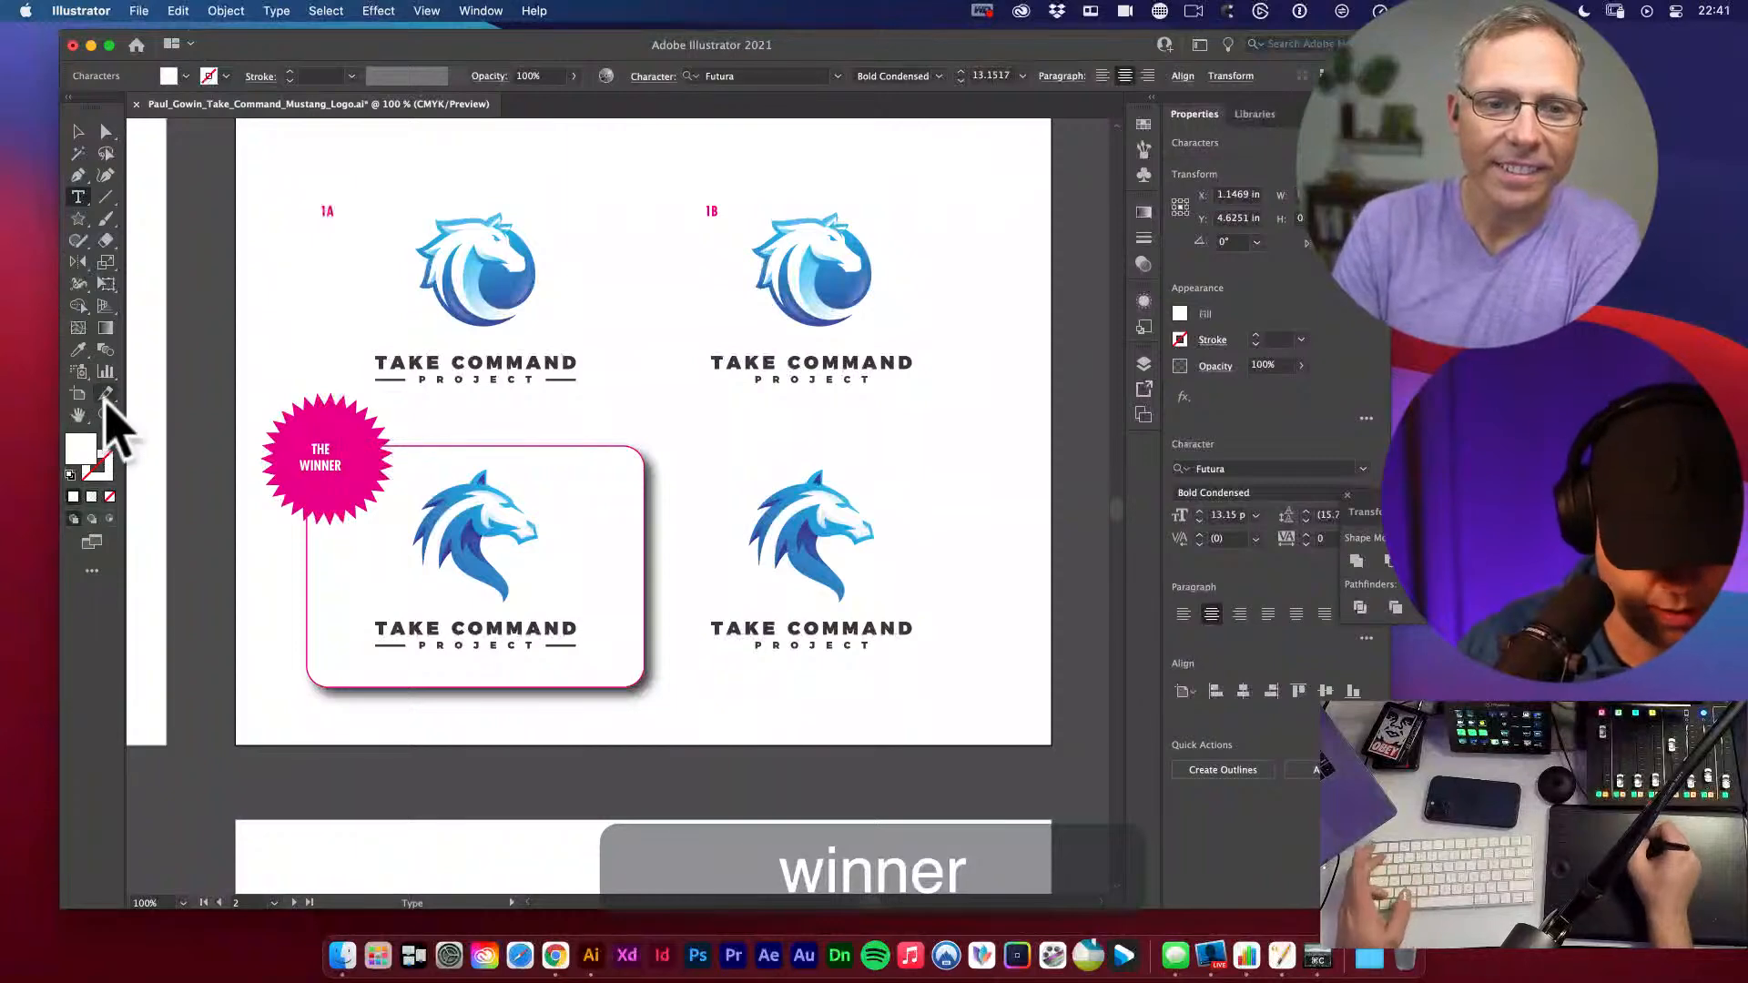
type("!")
- Tilt the "THE WINNER!" text about 20° counterclockwise and enlarge it to about 24 pt to fill the starburst
left_click(78, 132)
key("r")
left_click_drag(476, 498, 500, 449)
key("e")
left_click_drag(350, 465, 369, 472)
key("v")
left_click(450, 417)
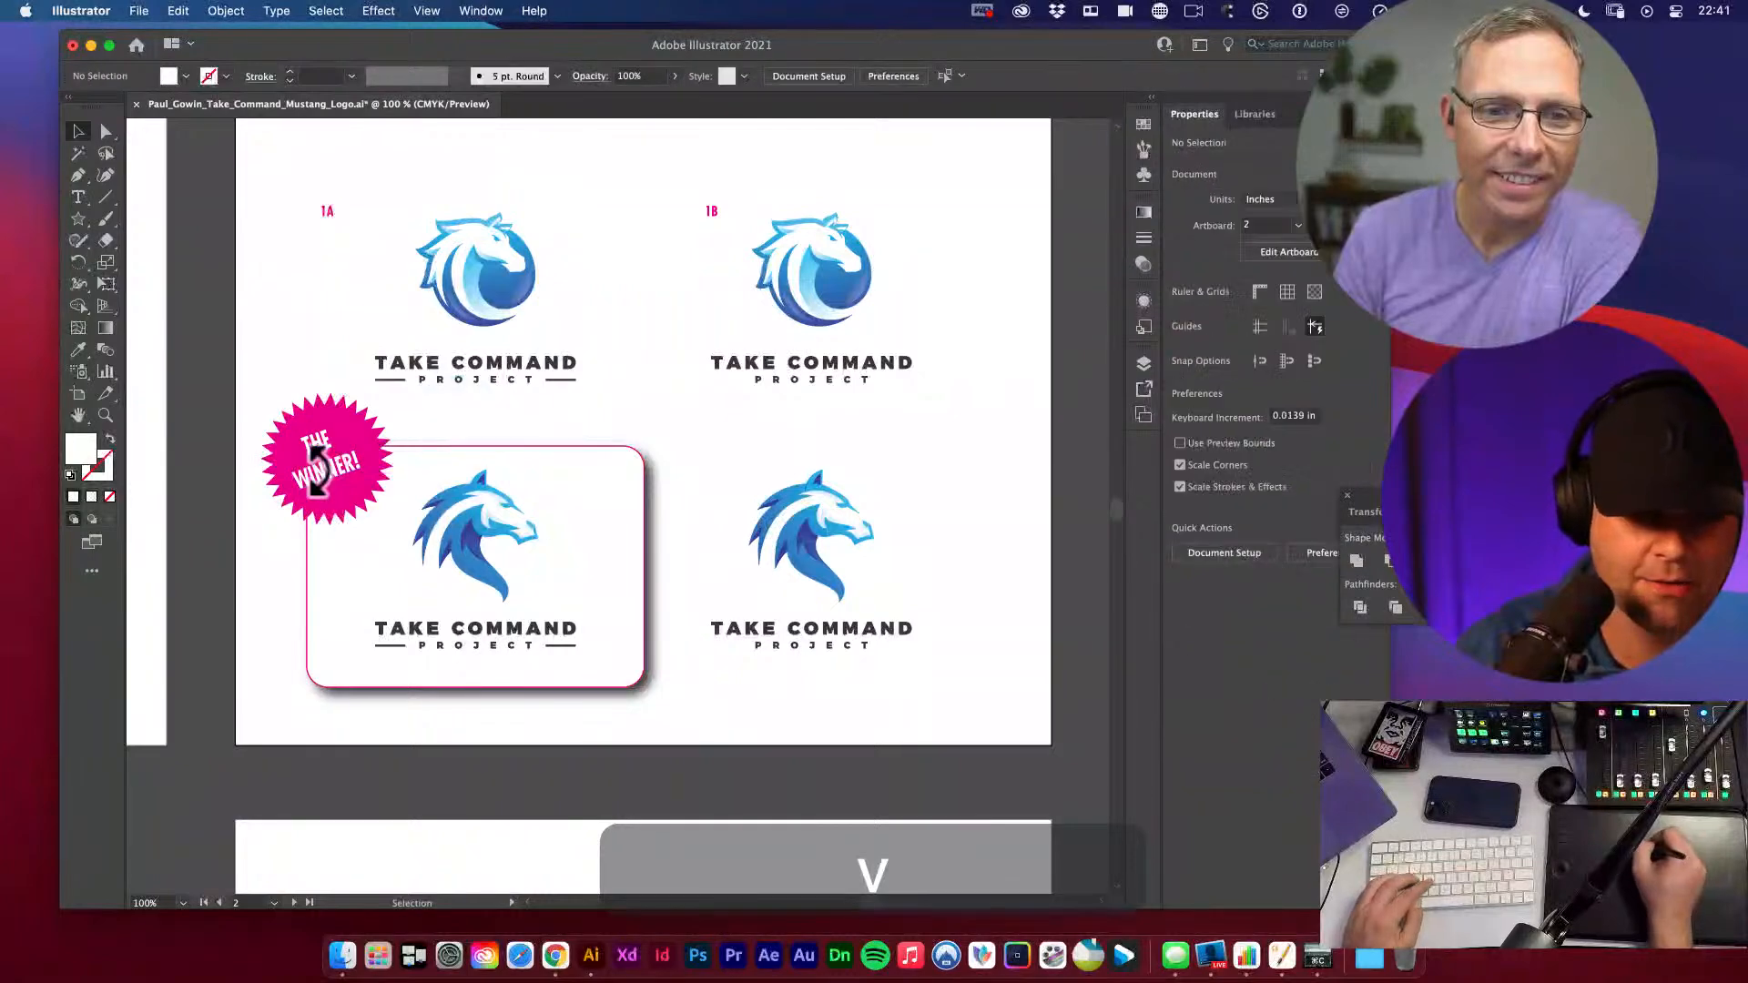
- Nudge the tilted text slightly to the right to center it horizontally in the starburst
left_click(322, 477)
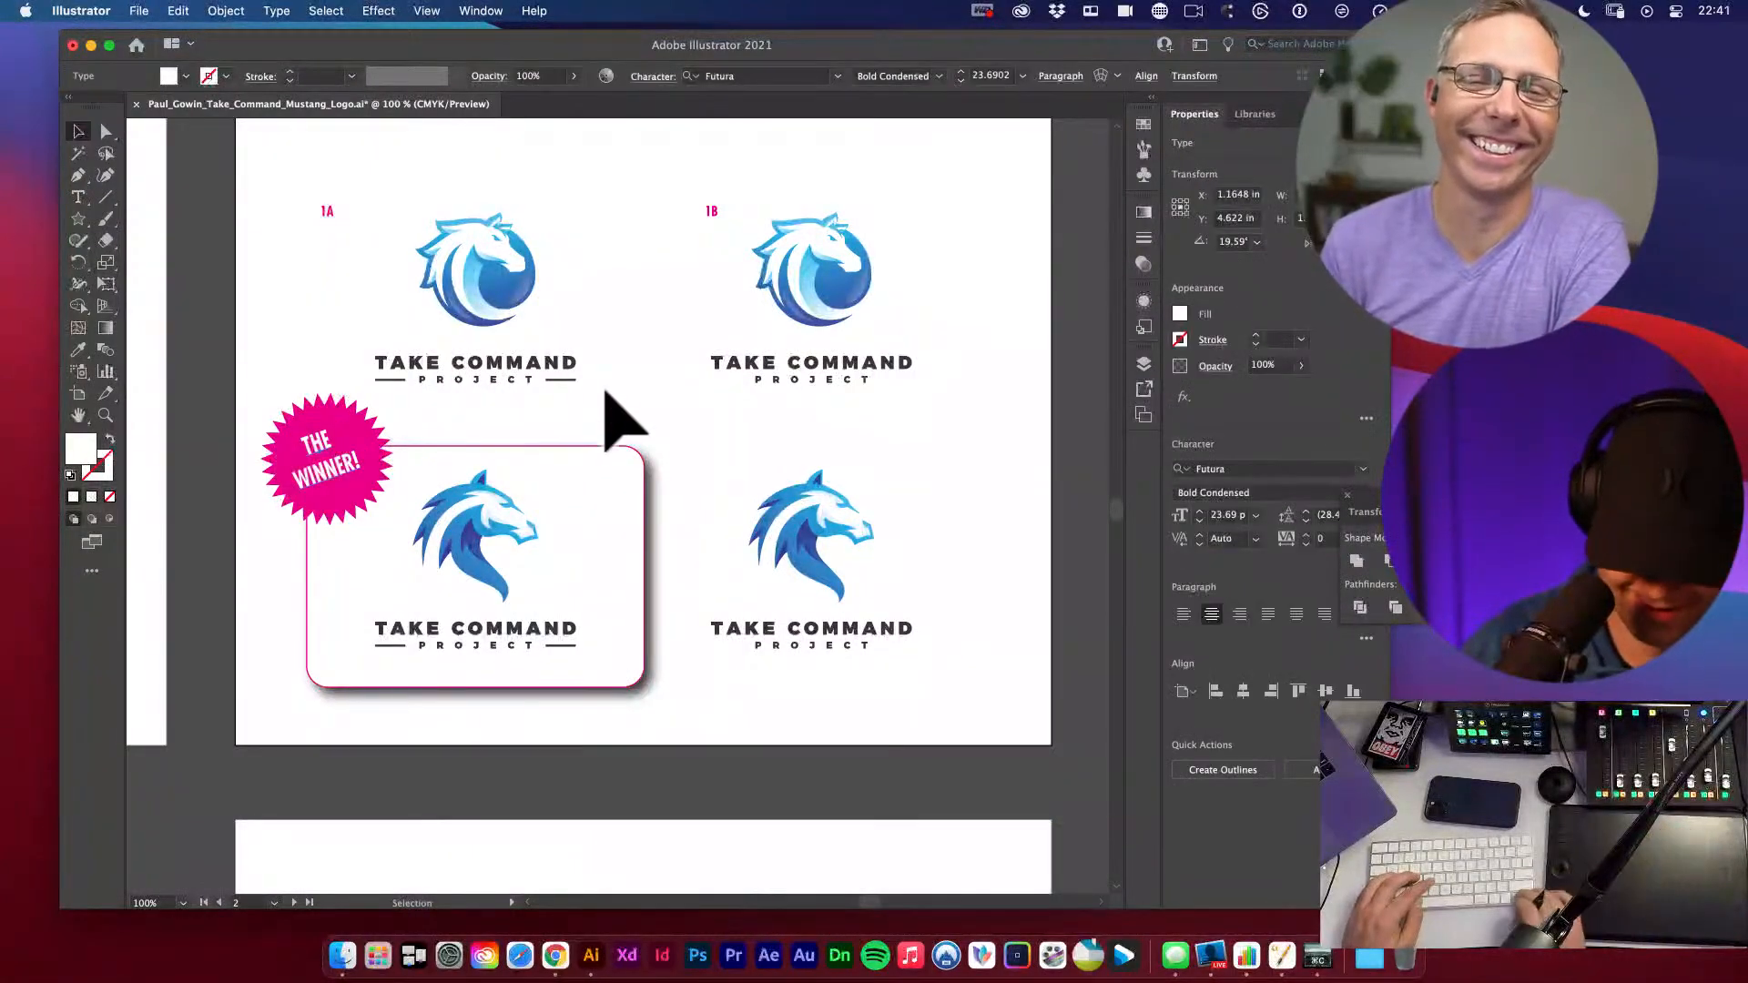
key("Right")
key("Right")
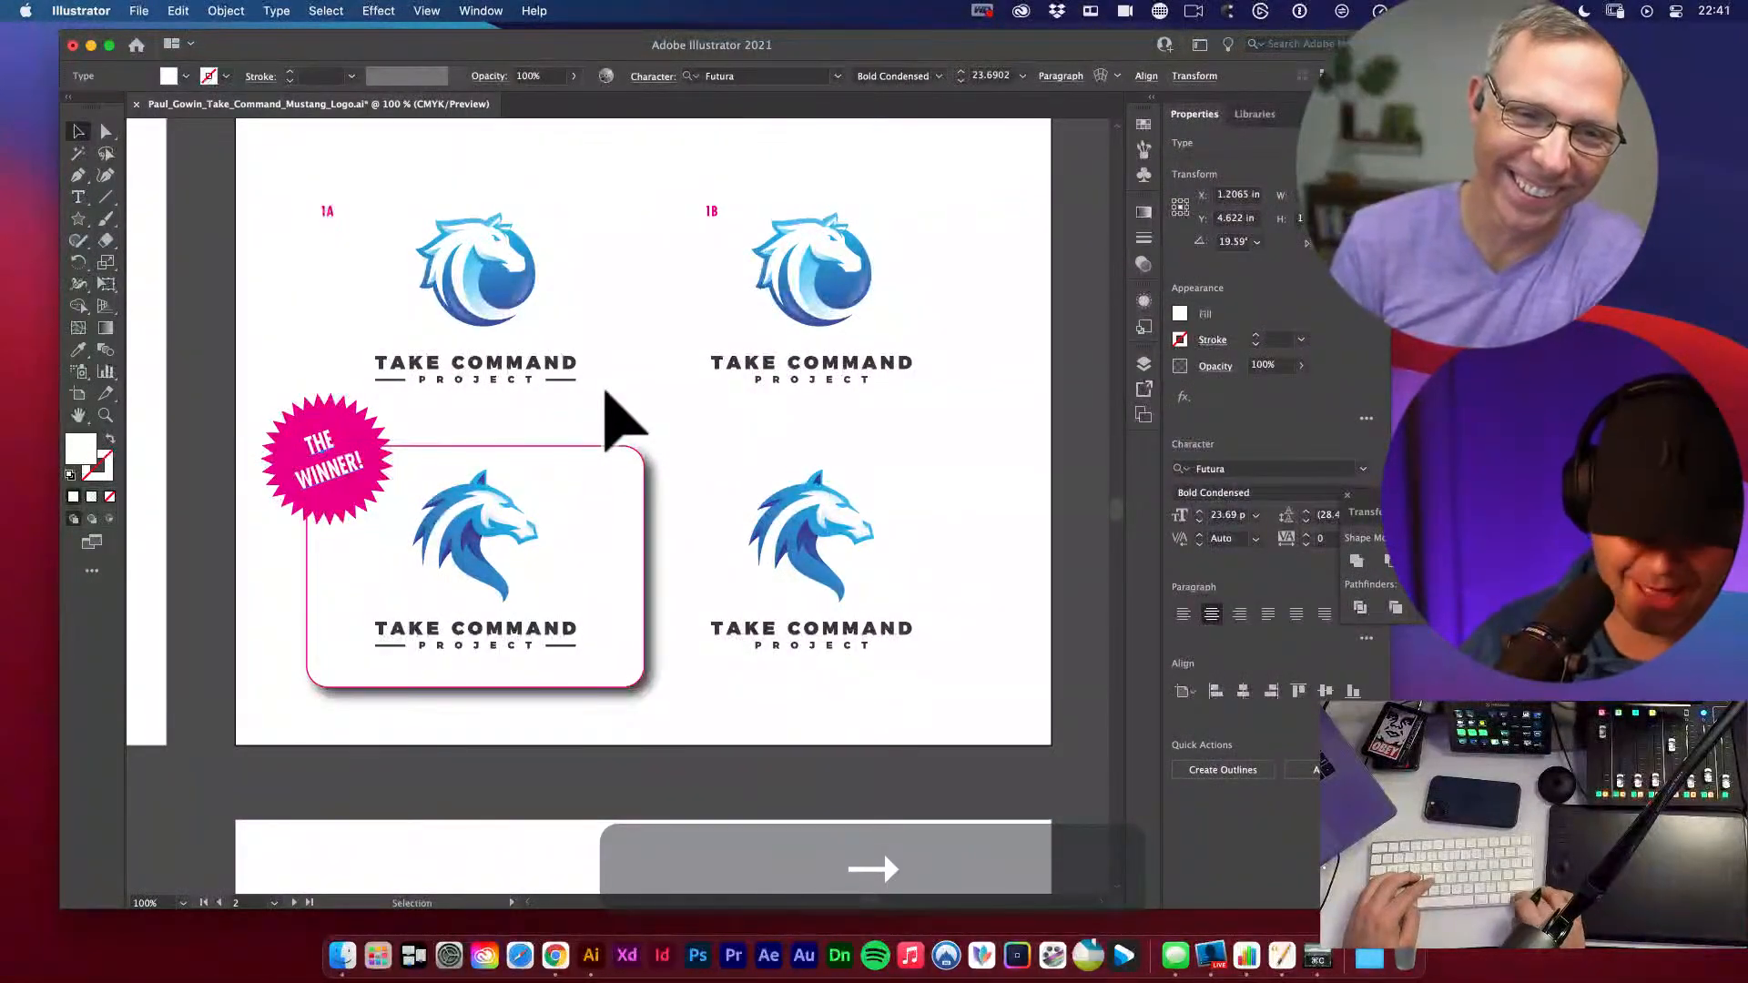
- Try tightening the line spacing of the two-line starburst text, then revert it
key("t")
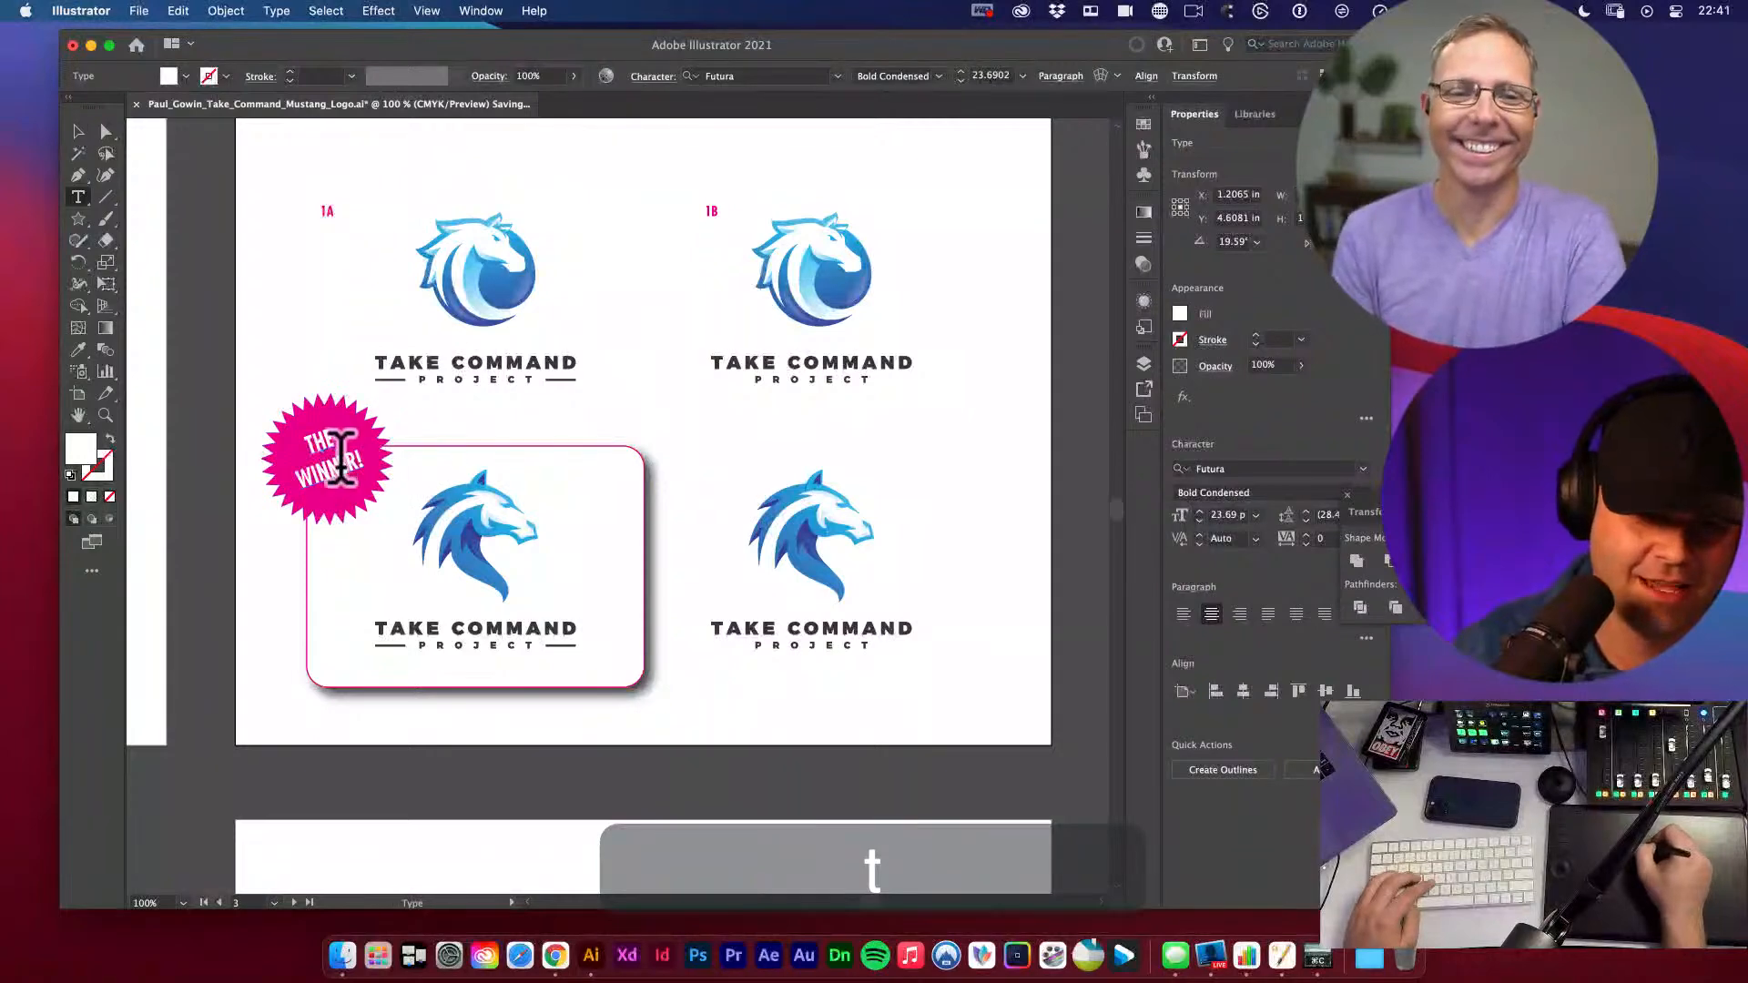
left_click(341, 453)
key("cmd+a")
key("alt+cmd+Up")
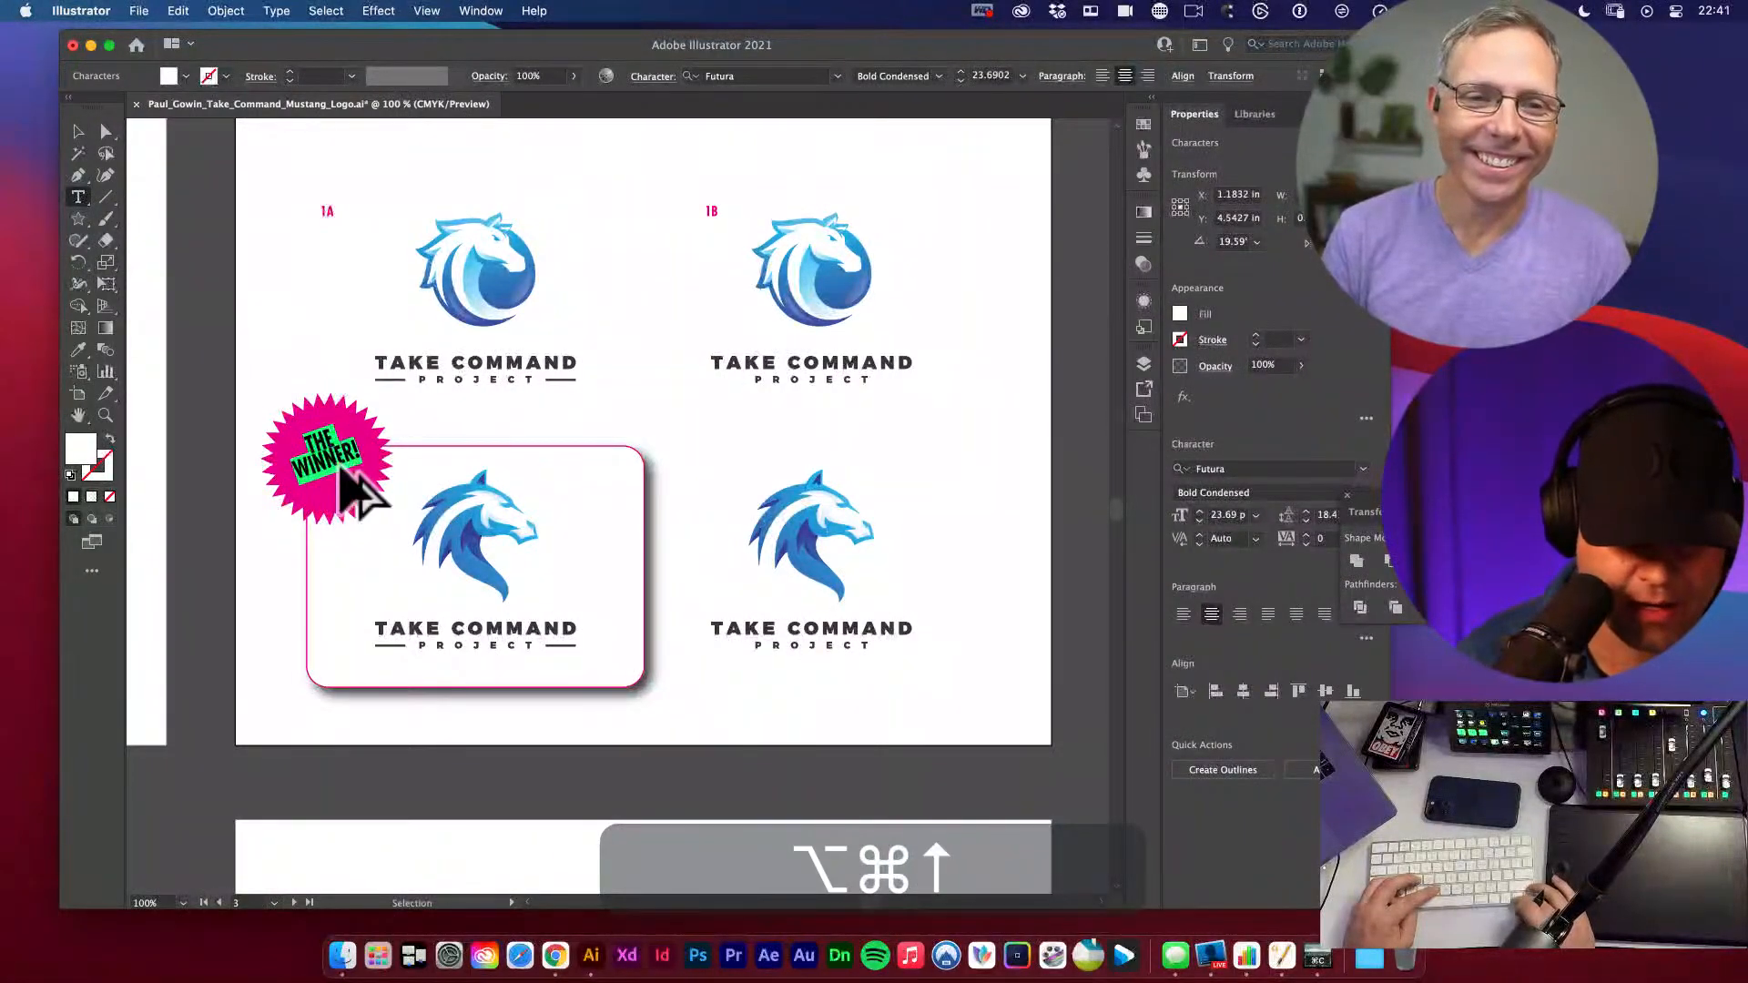
key("alt+super+Down")
key("alt+super+Down")
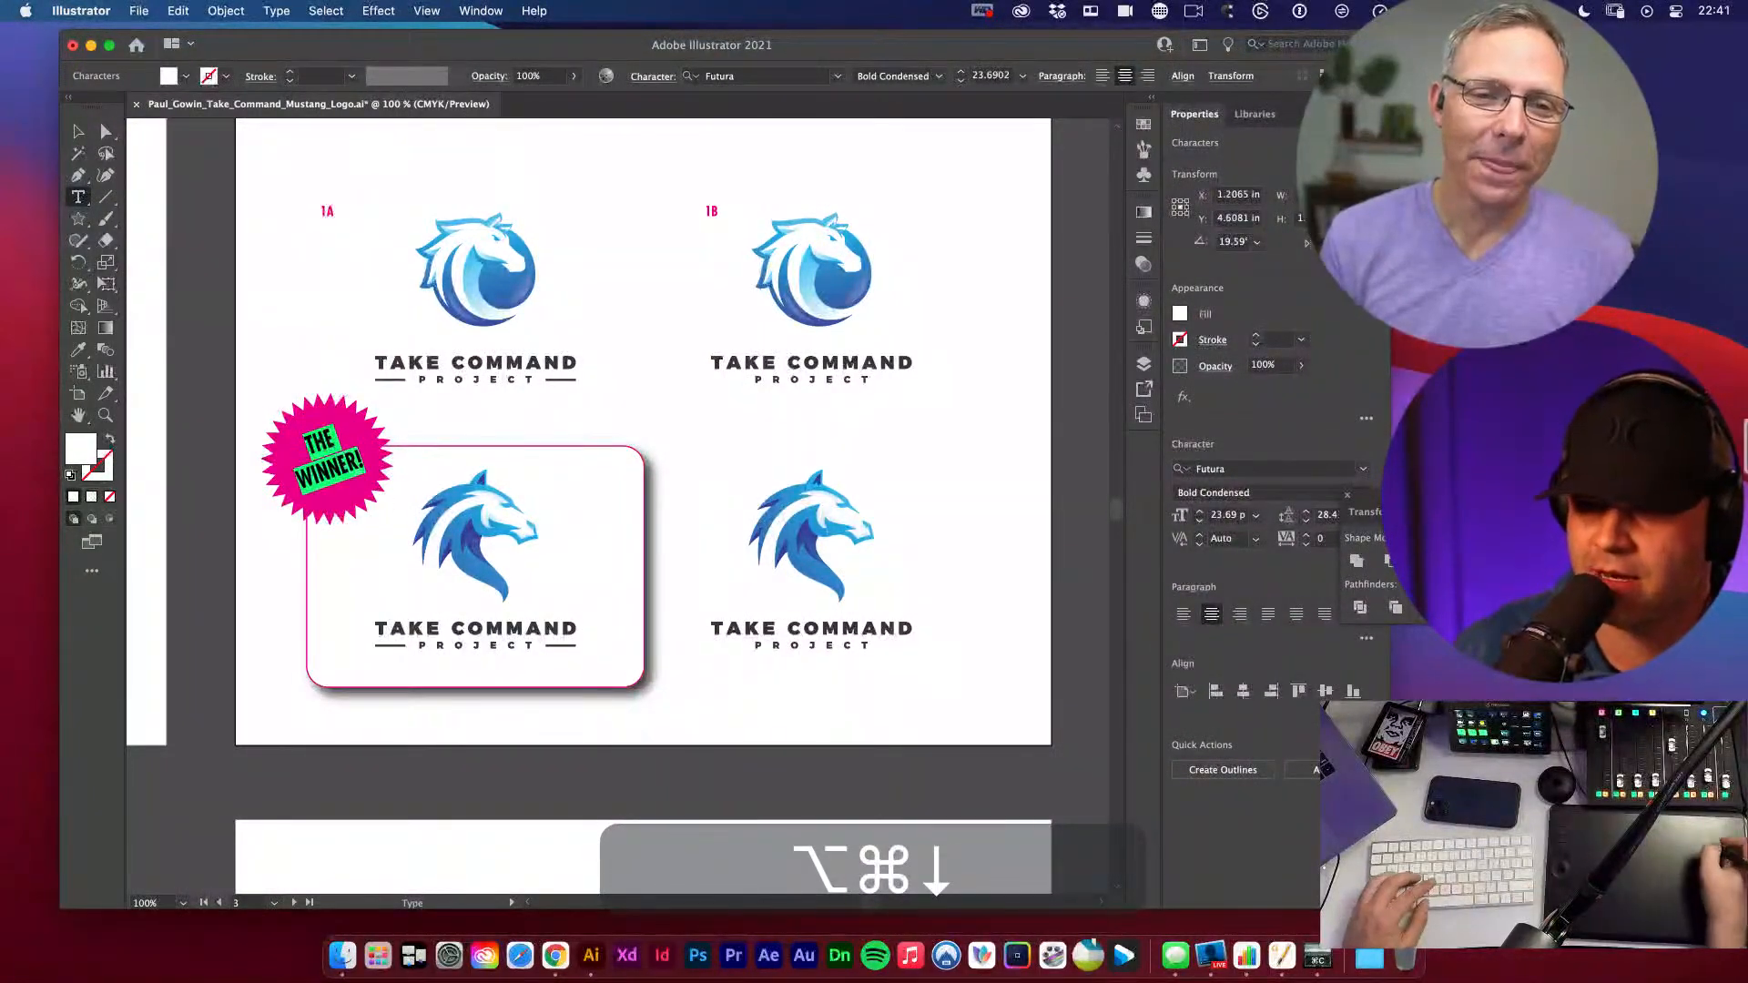
- Set the leading of the two-line starburst text to 21 pt
left_click(1326, 514)
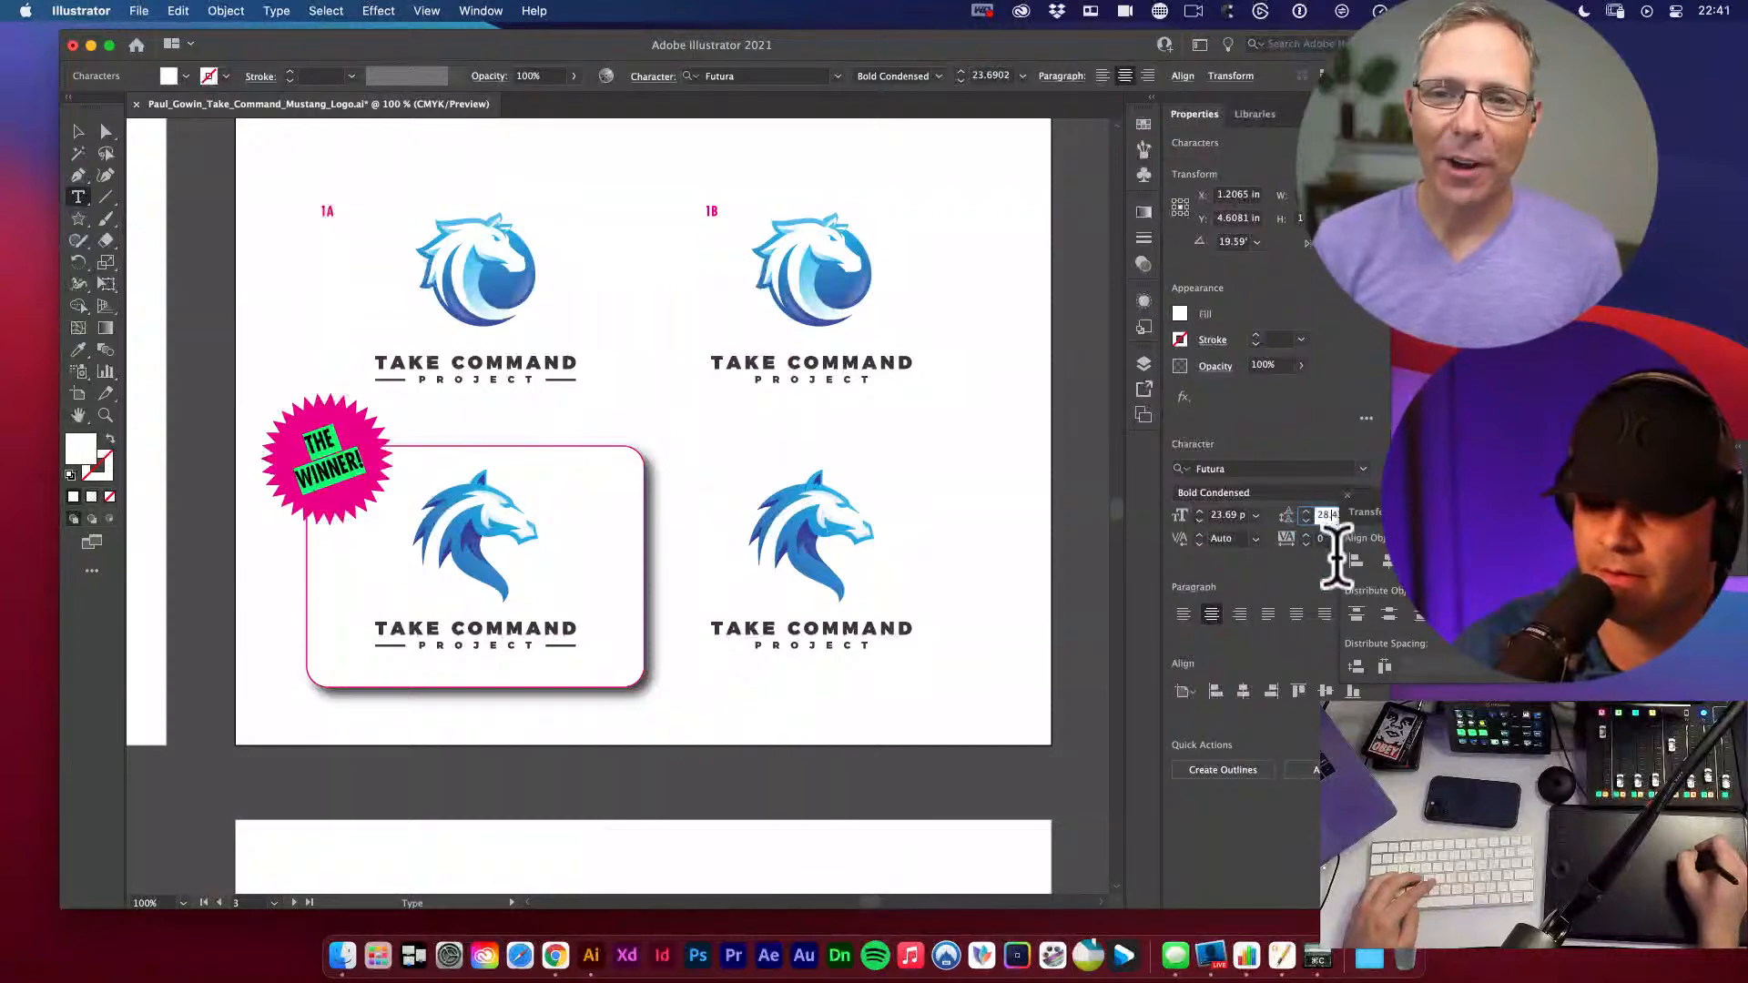
key("super+a")
type("1")
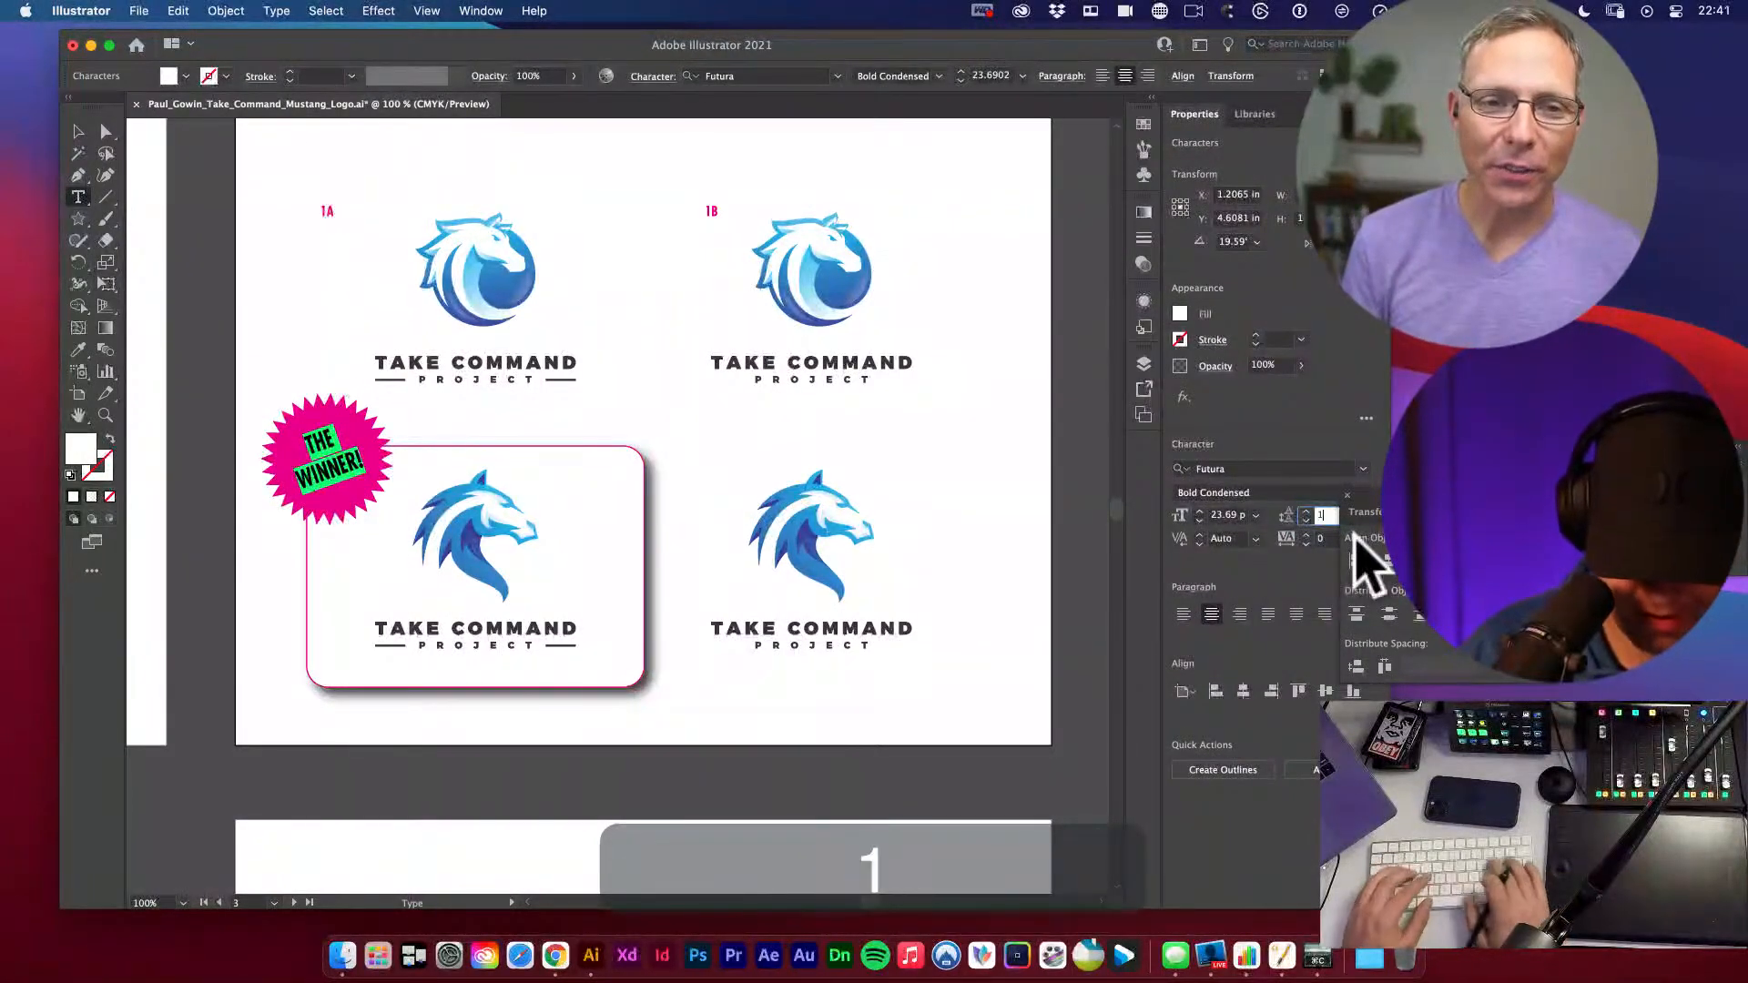
type("0")
key("Tab")
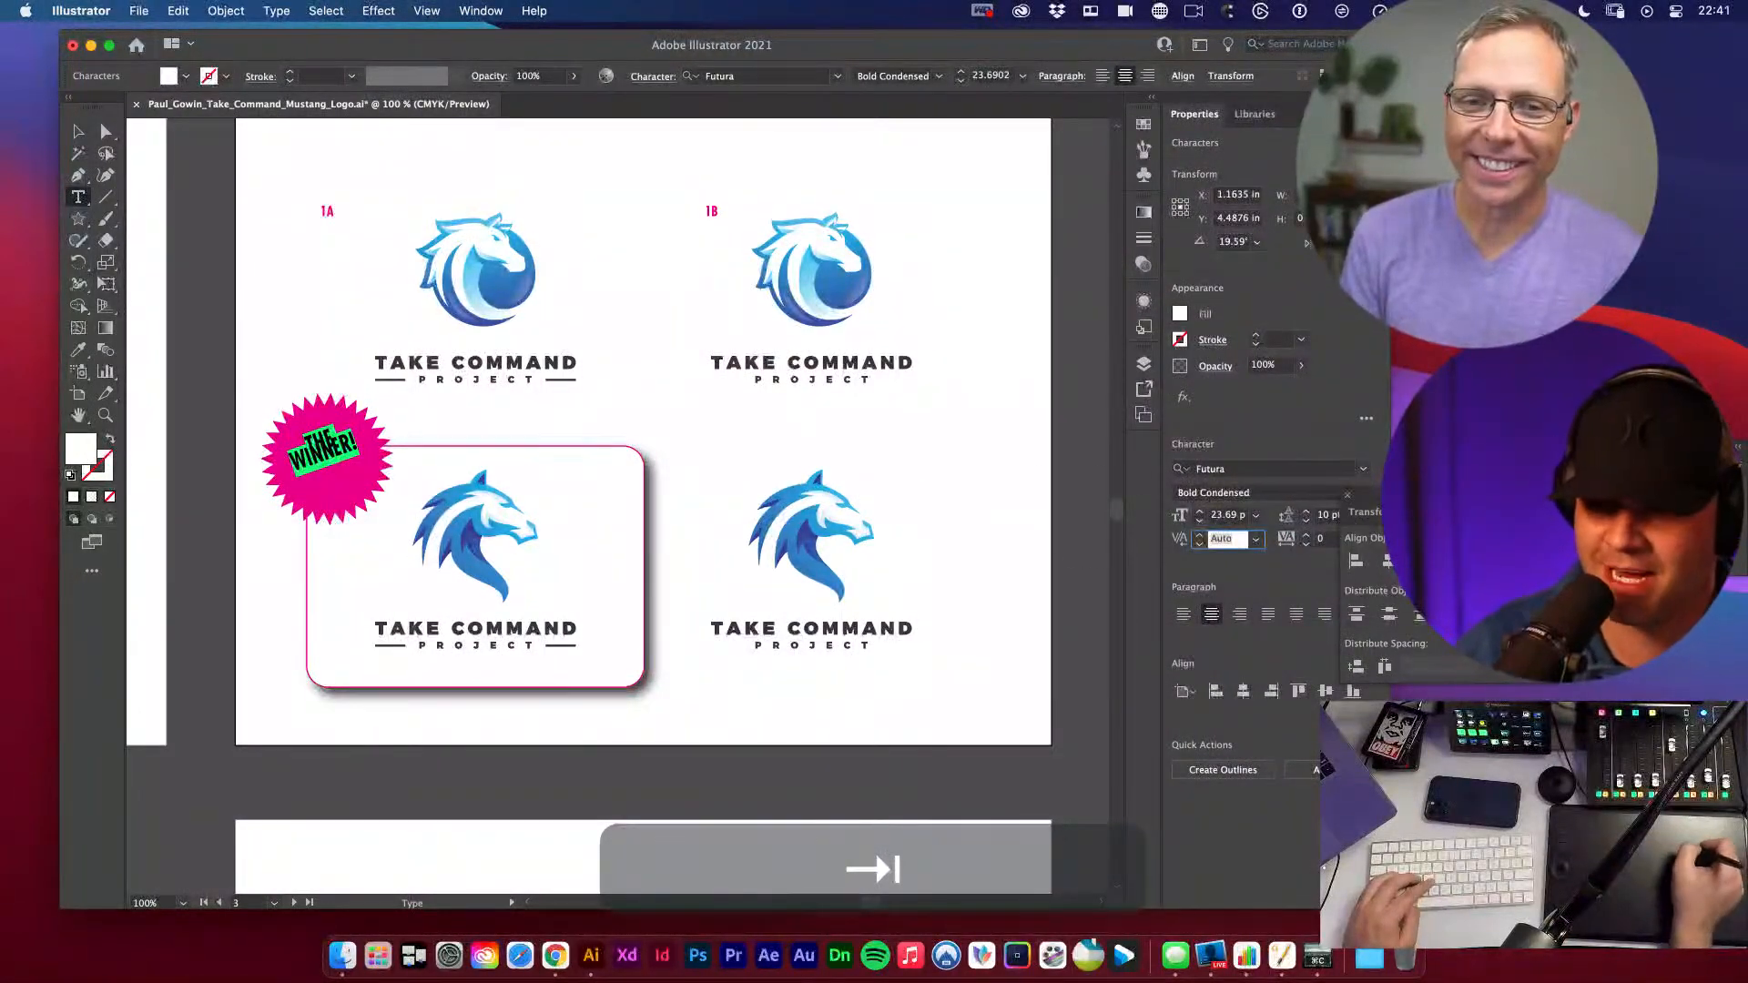
left_click(1325, 514)
key("super+a")
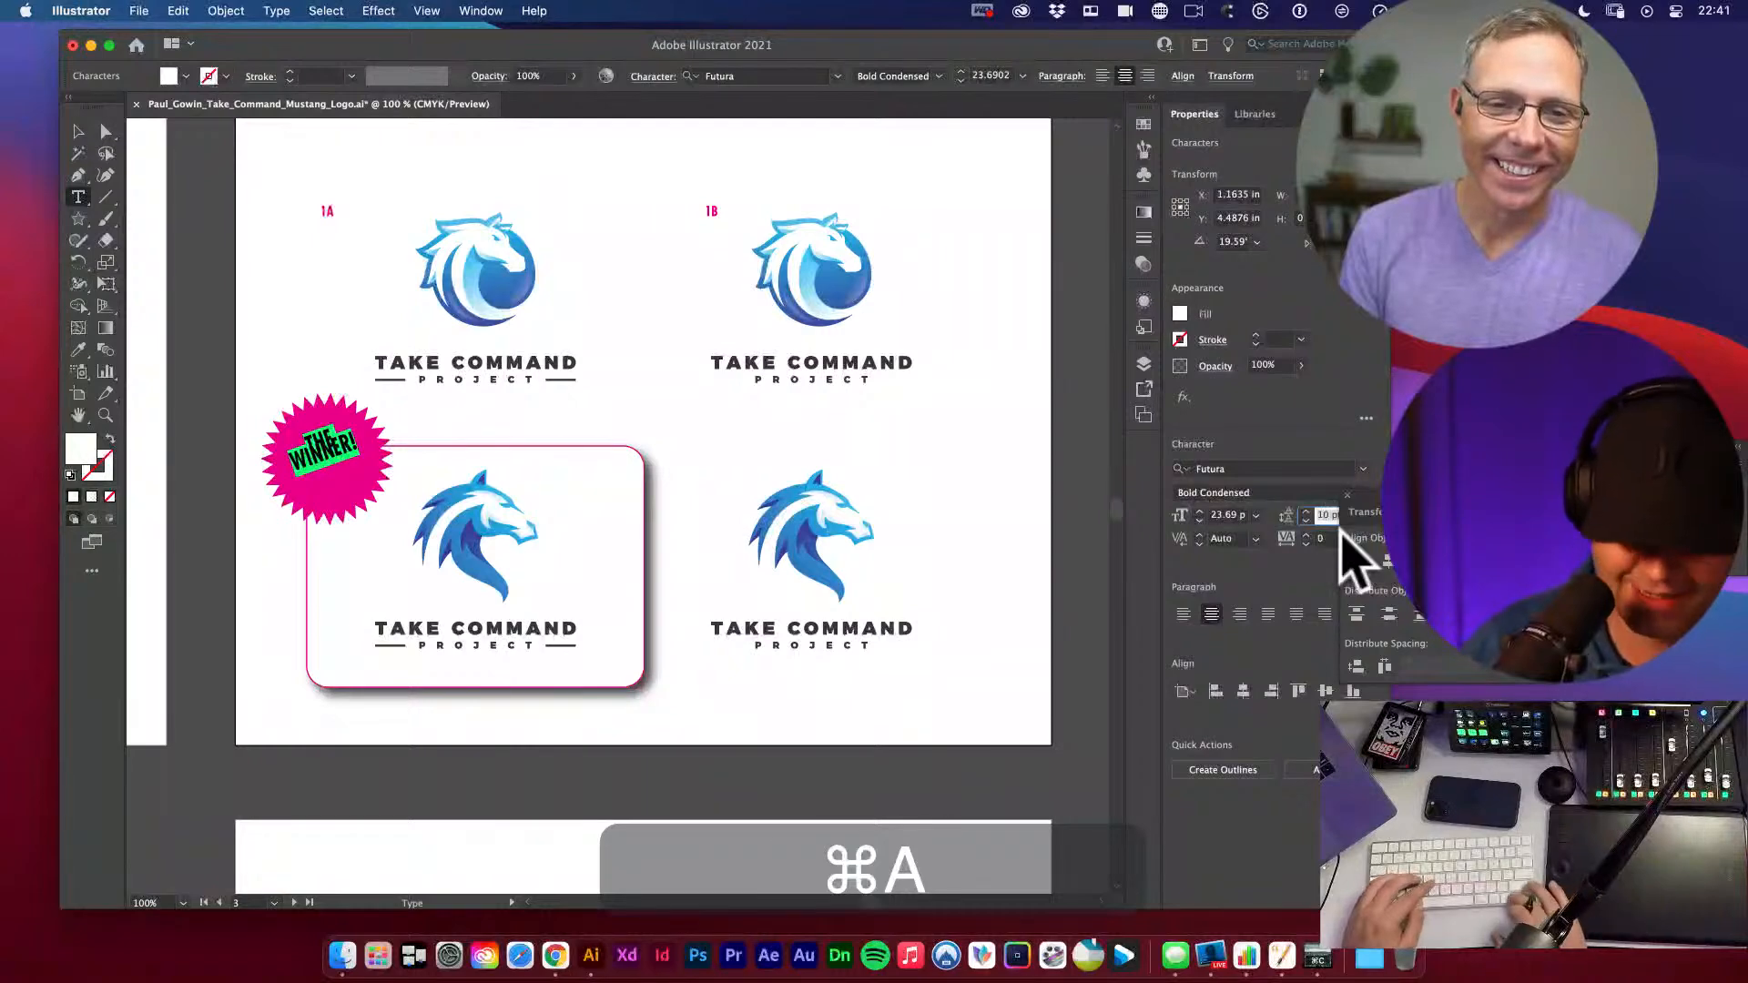
key("Up")
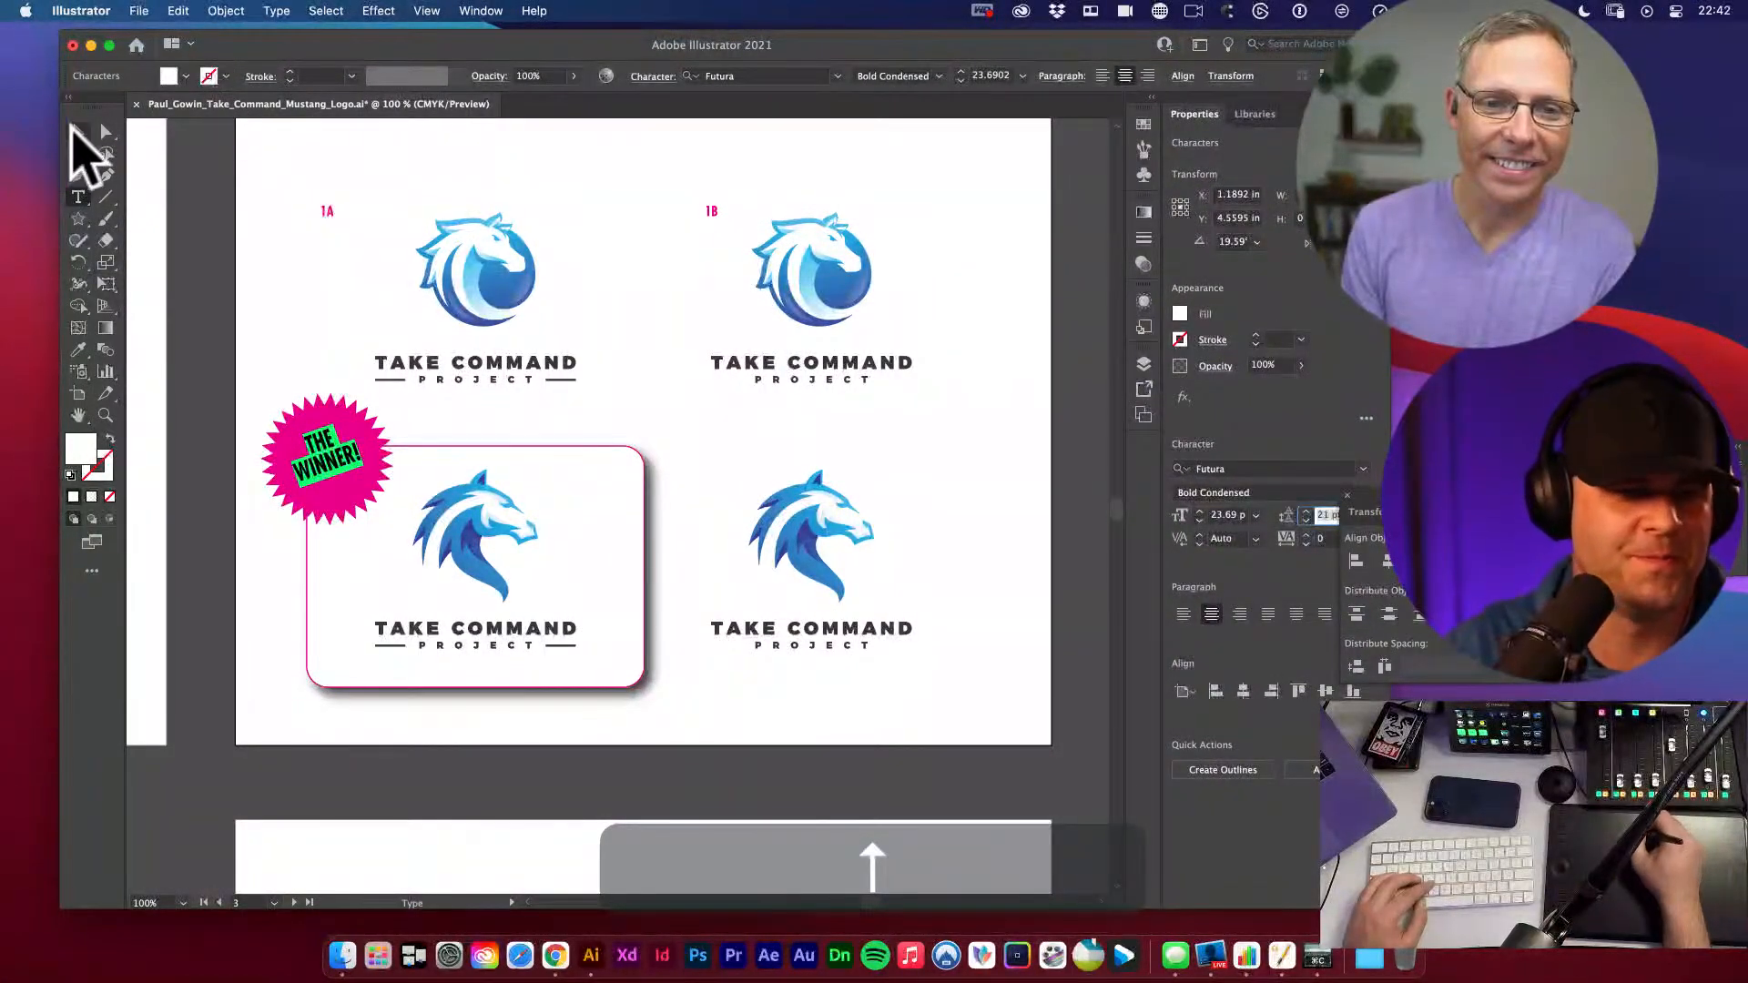
left_click(75, 130)
left_click(179, 309)
- Nudge the tightened text to the center of the starburst and save the document
key("v")
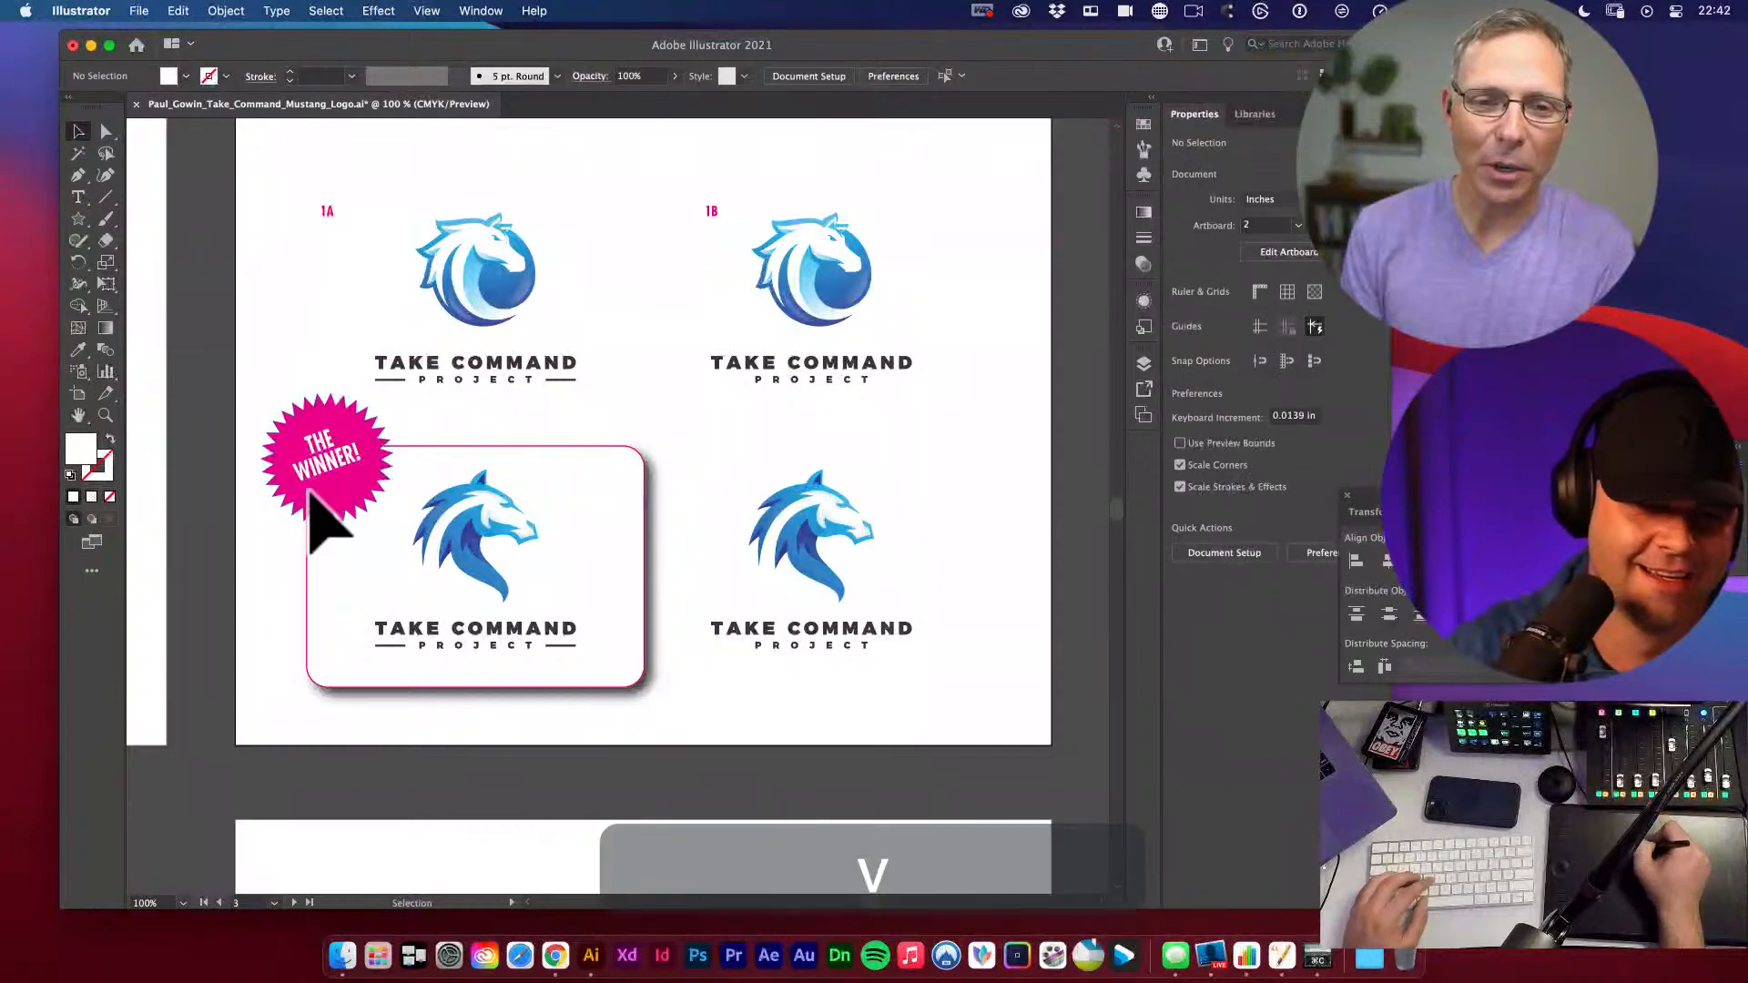
key("v")
left_click(330, 473)
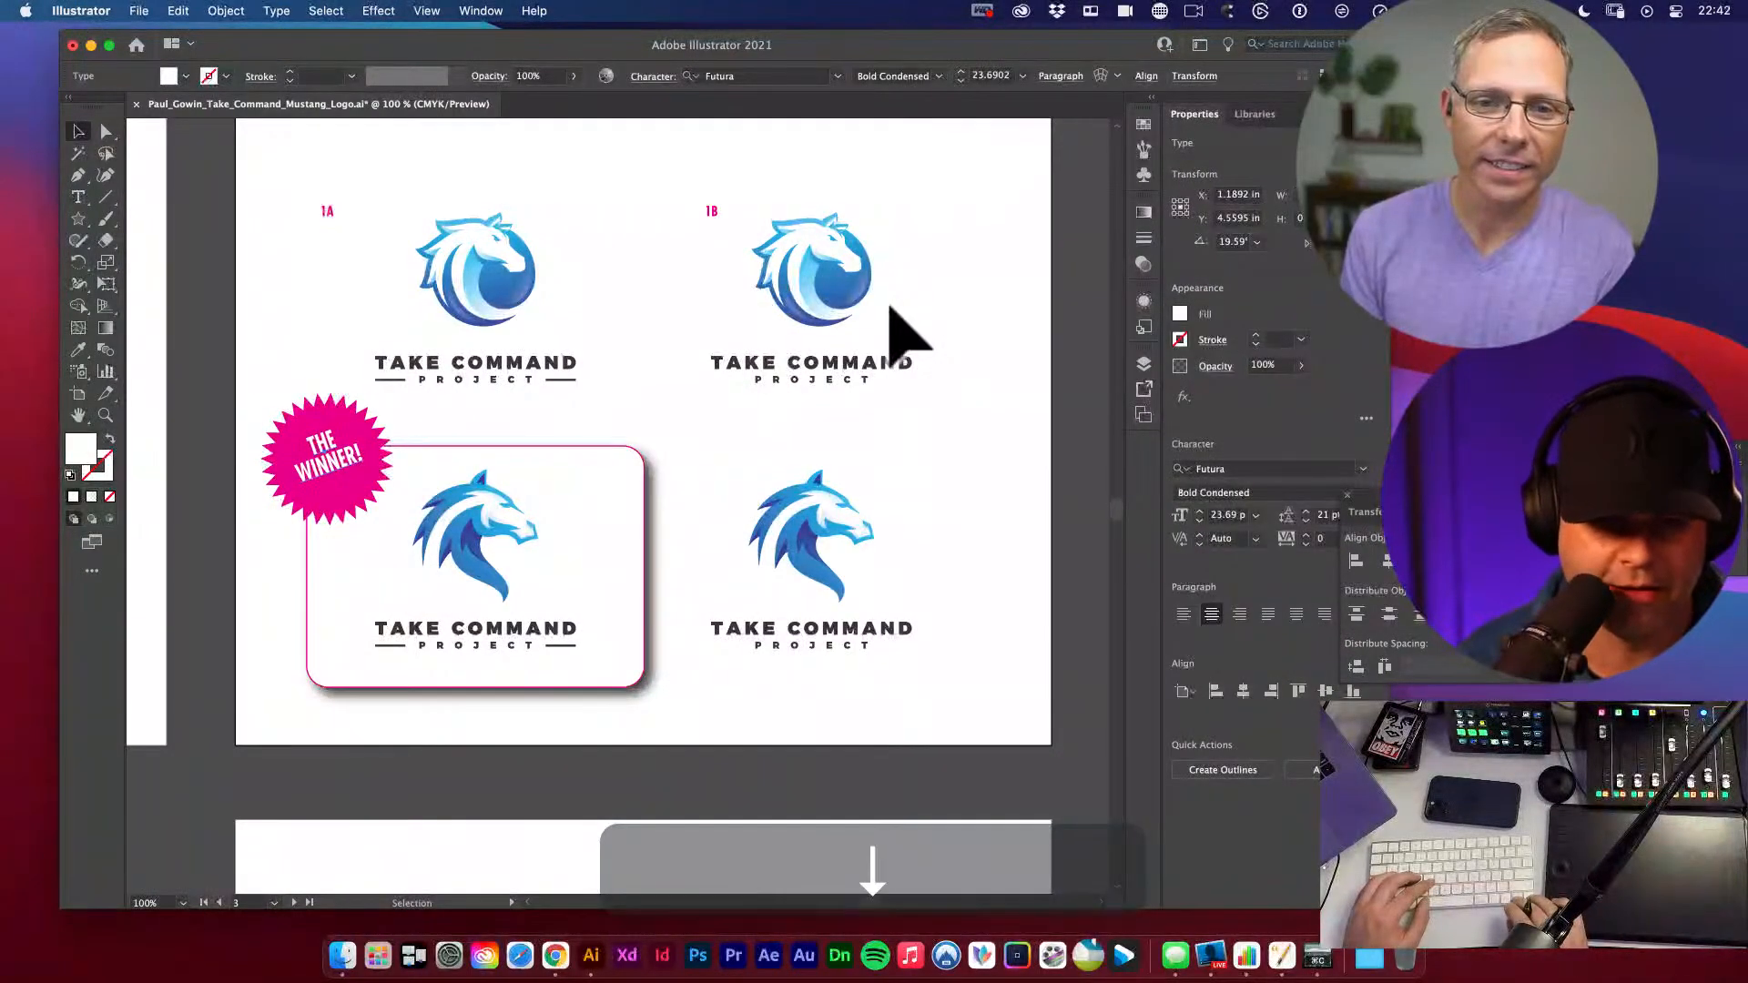
key("Down")
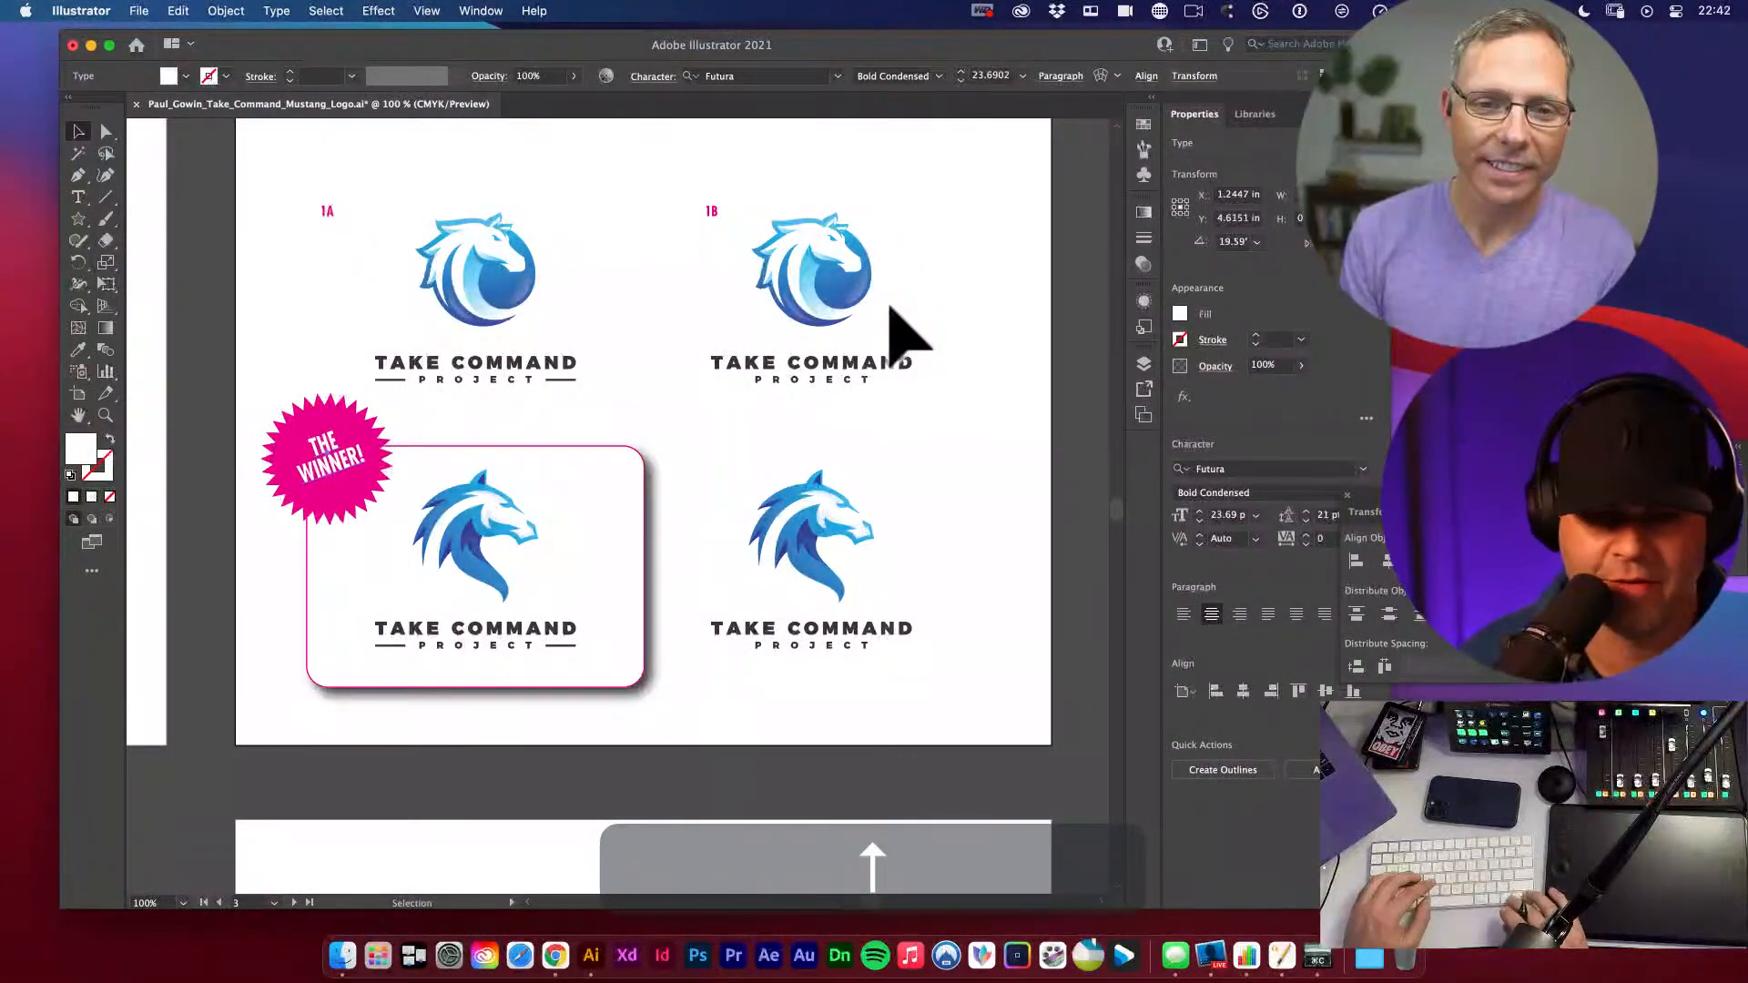
key("Left")
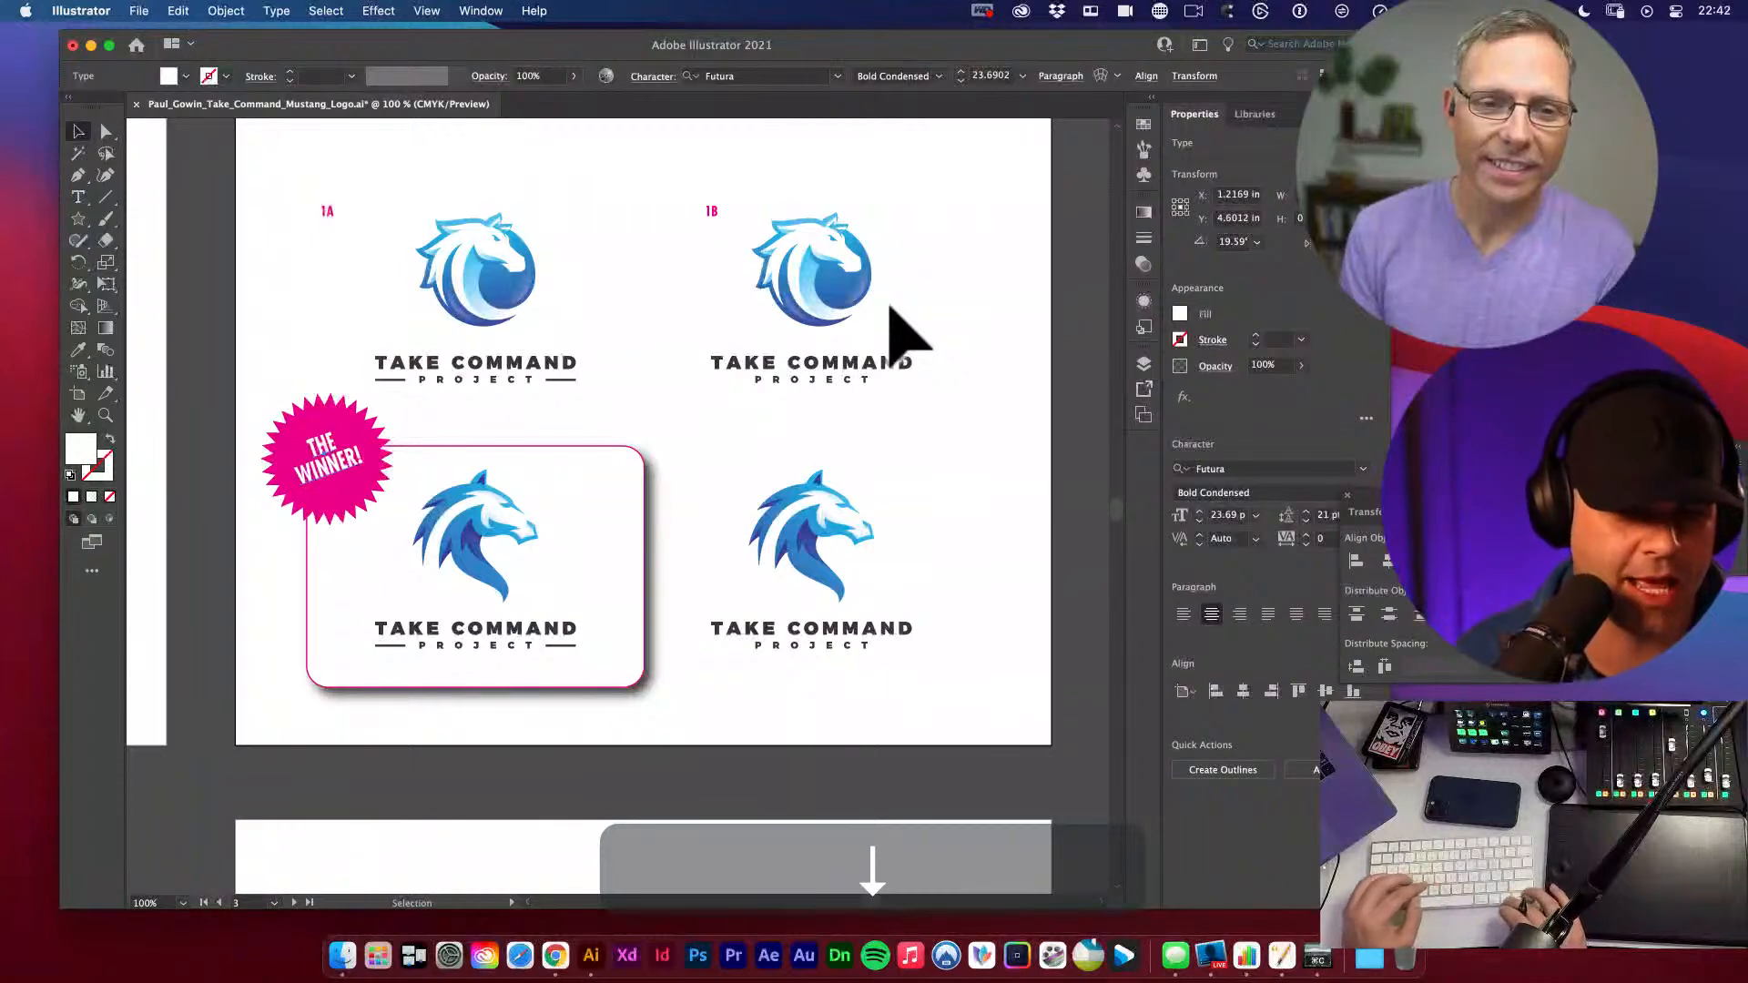
left_click(223, 378)
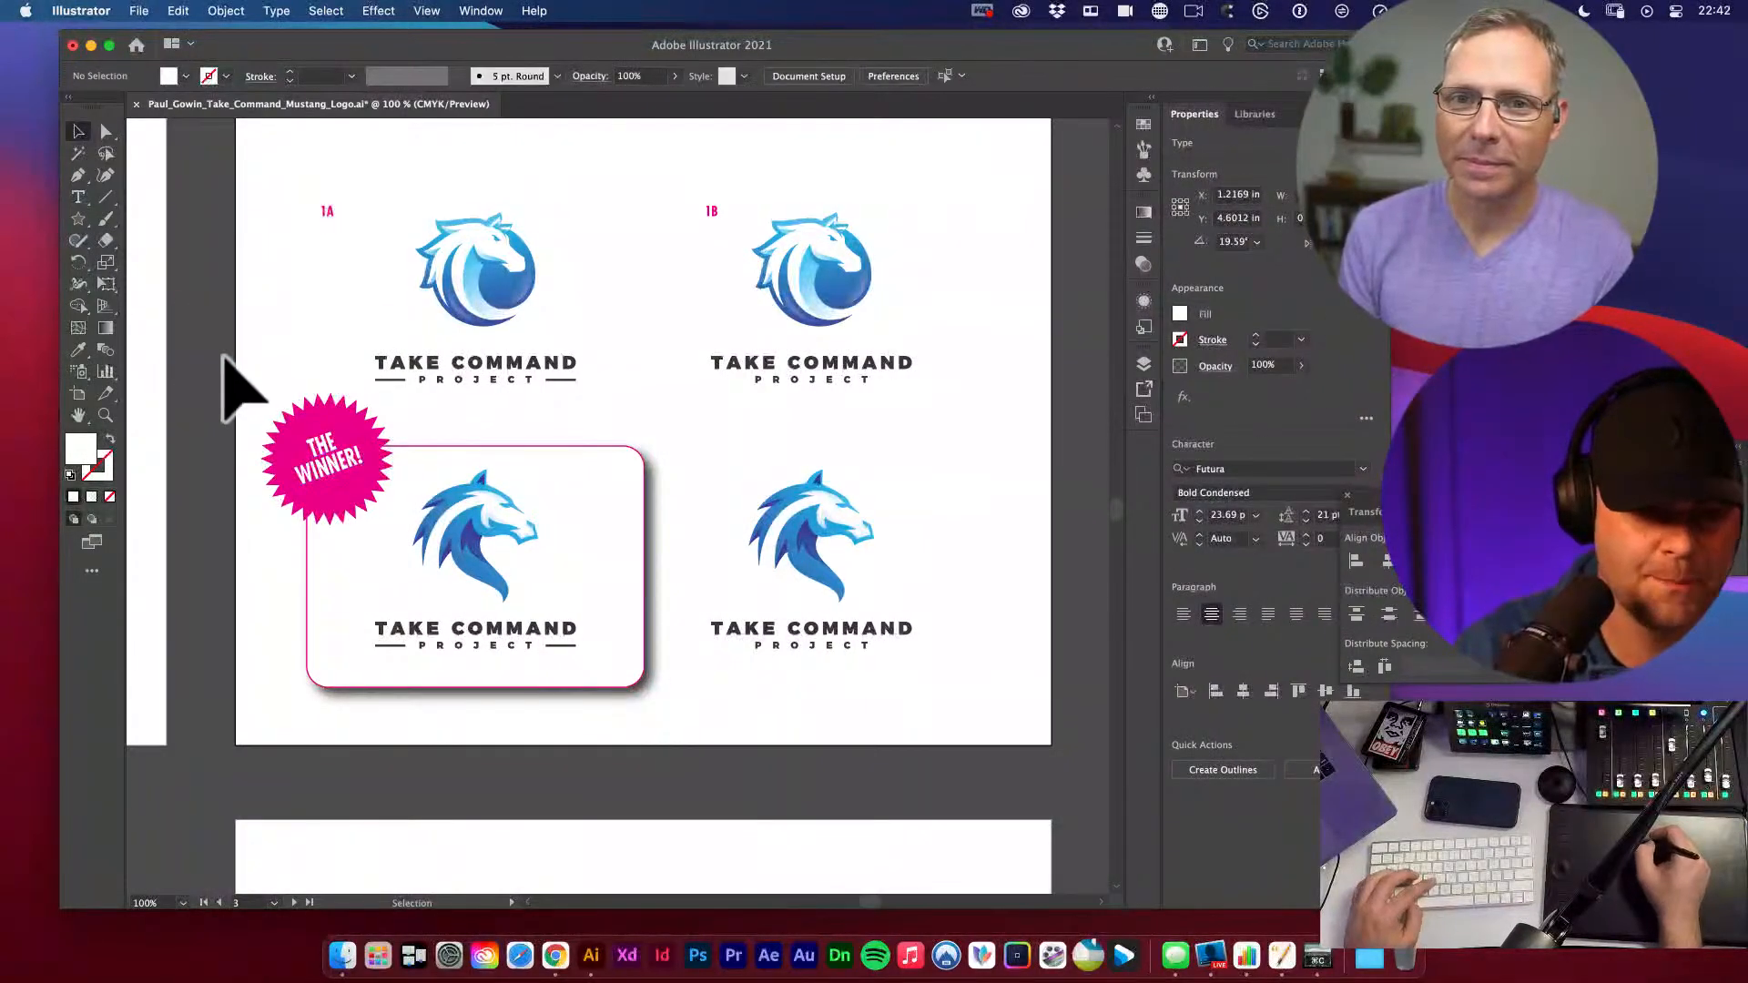
key("super+s")
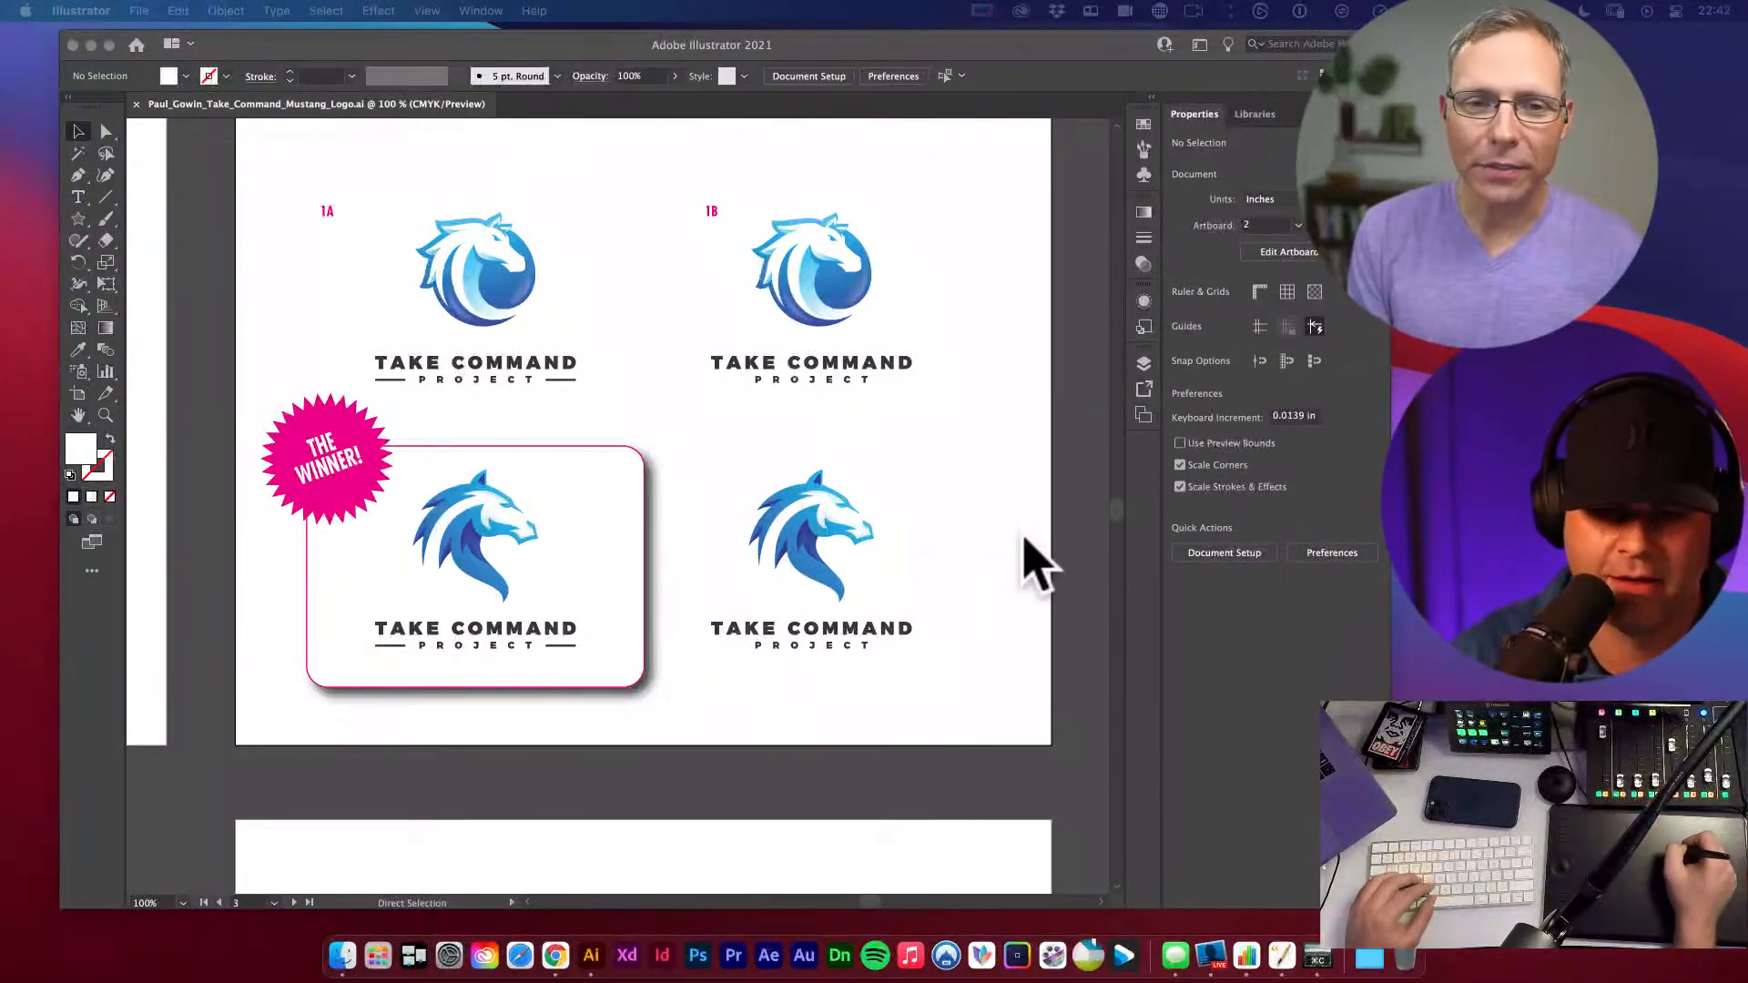
- Duplicate the artboard holding the winner badge, with its artwork, to the empty space on its right and save the document
key("v")
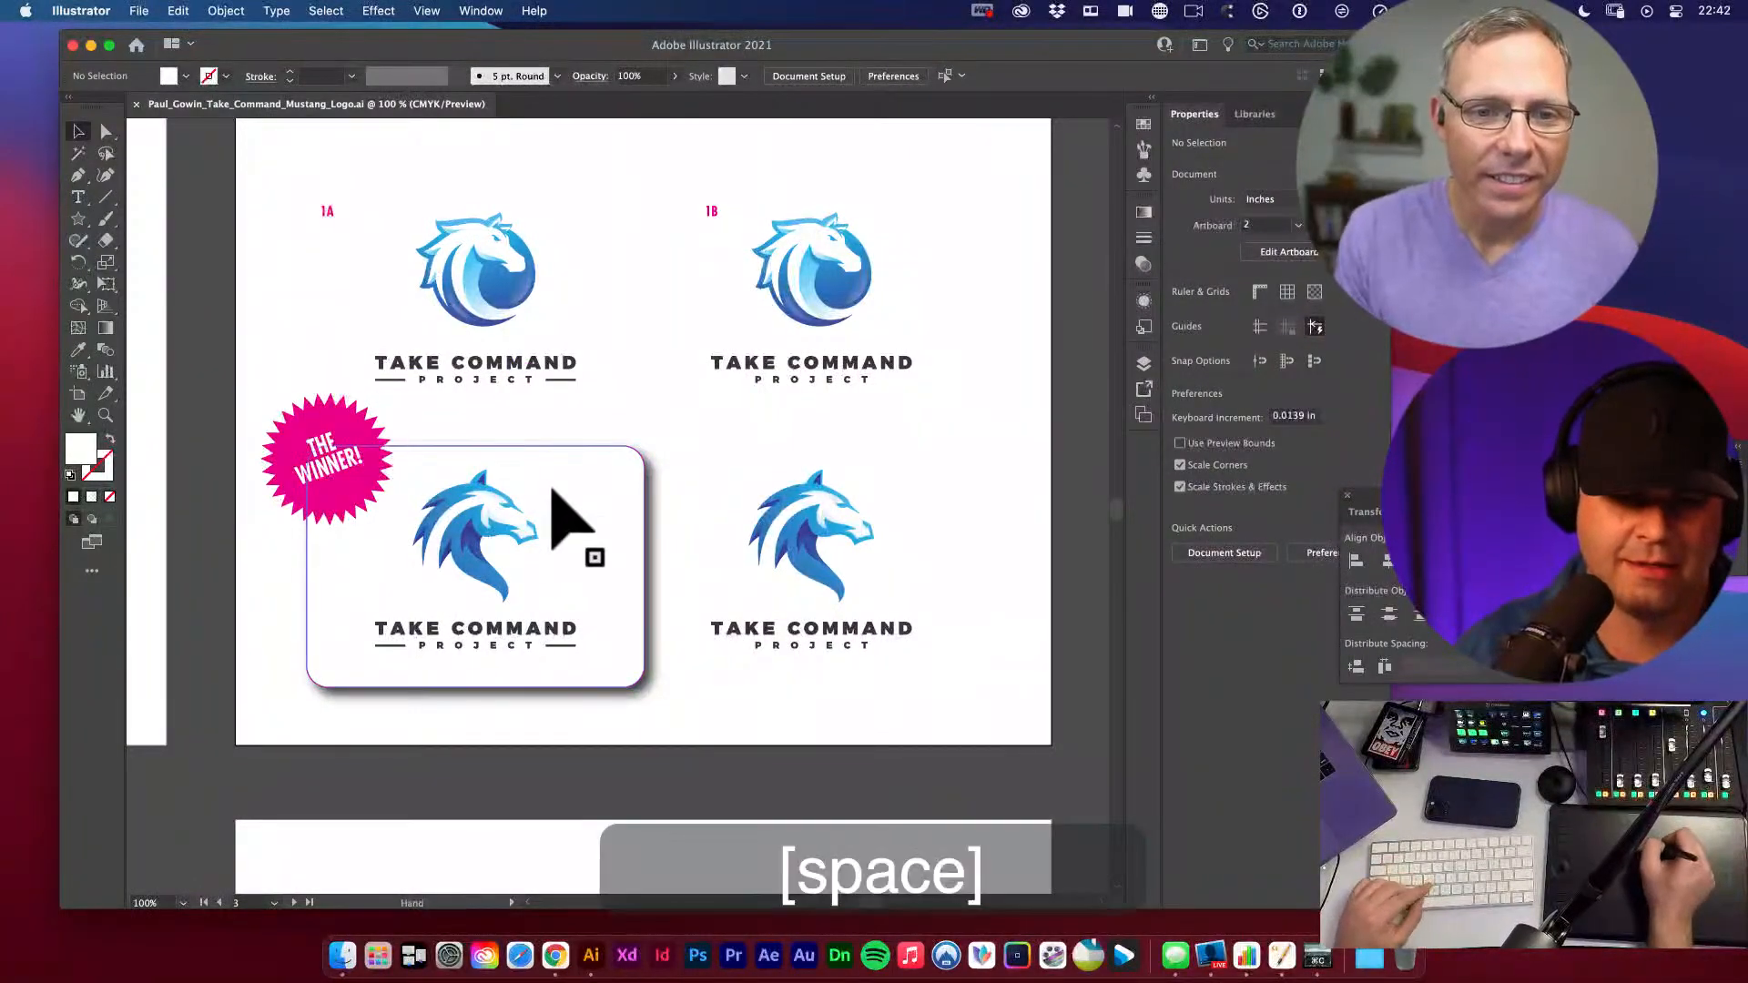
left_click(671, 582, "alt+super")
left_click_drag(671, 592, 534, 566)
key("v")
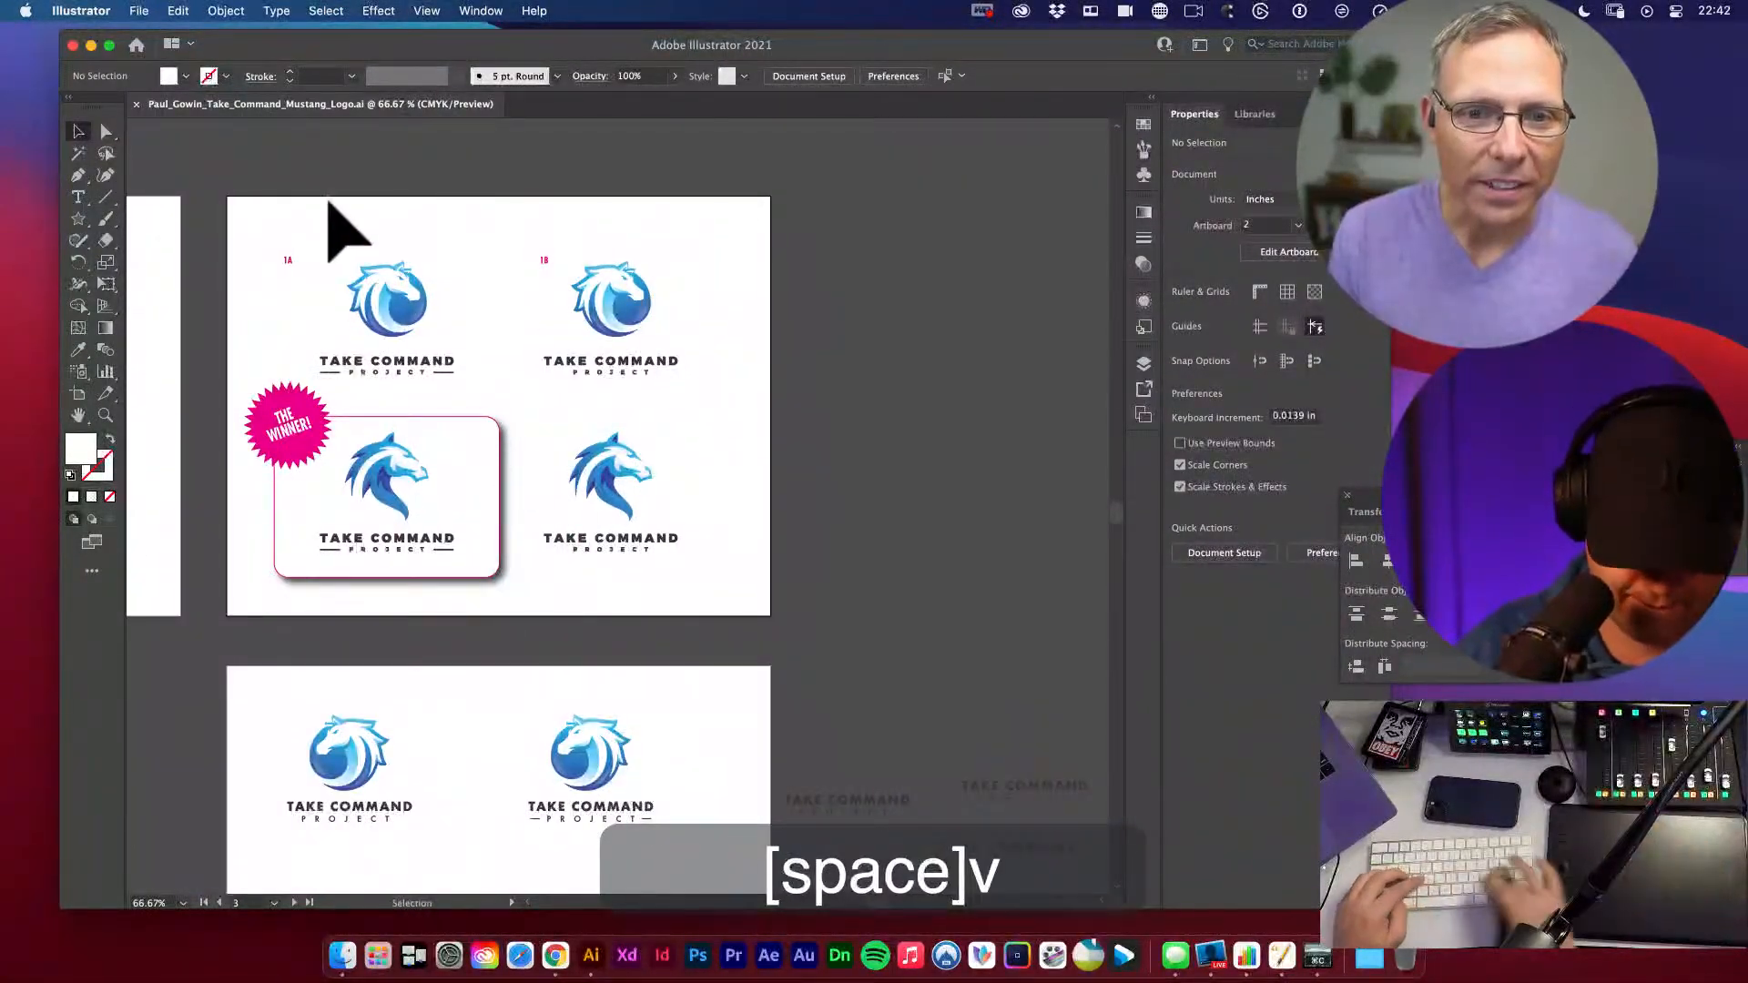
key("shift+o")
left_click_drag(301, 216, 901, 273)
key("super+s")
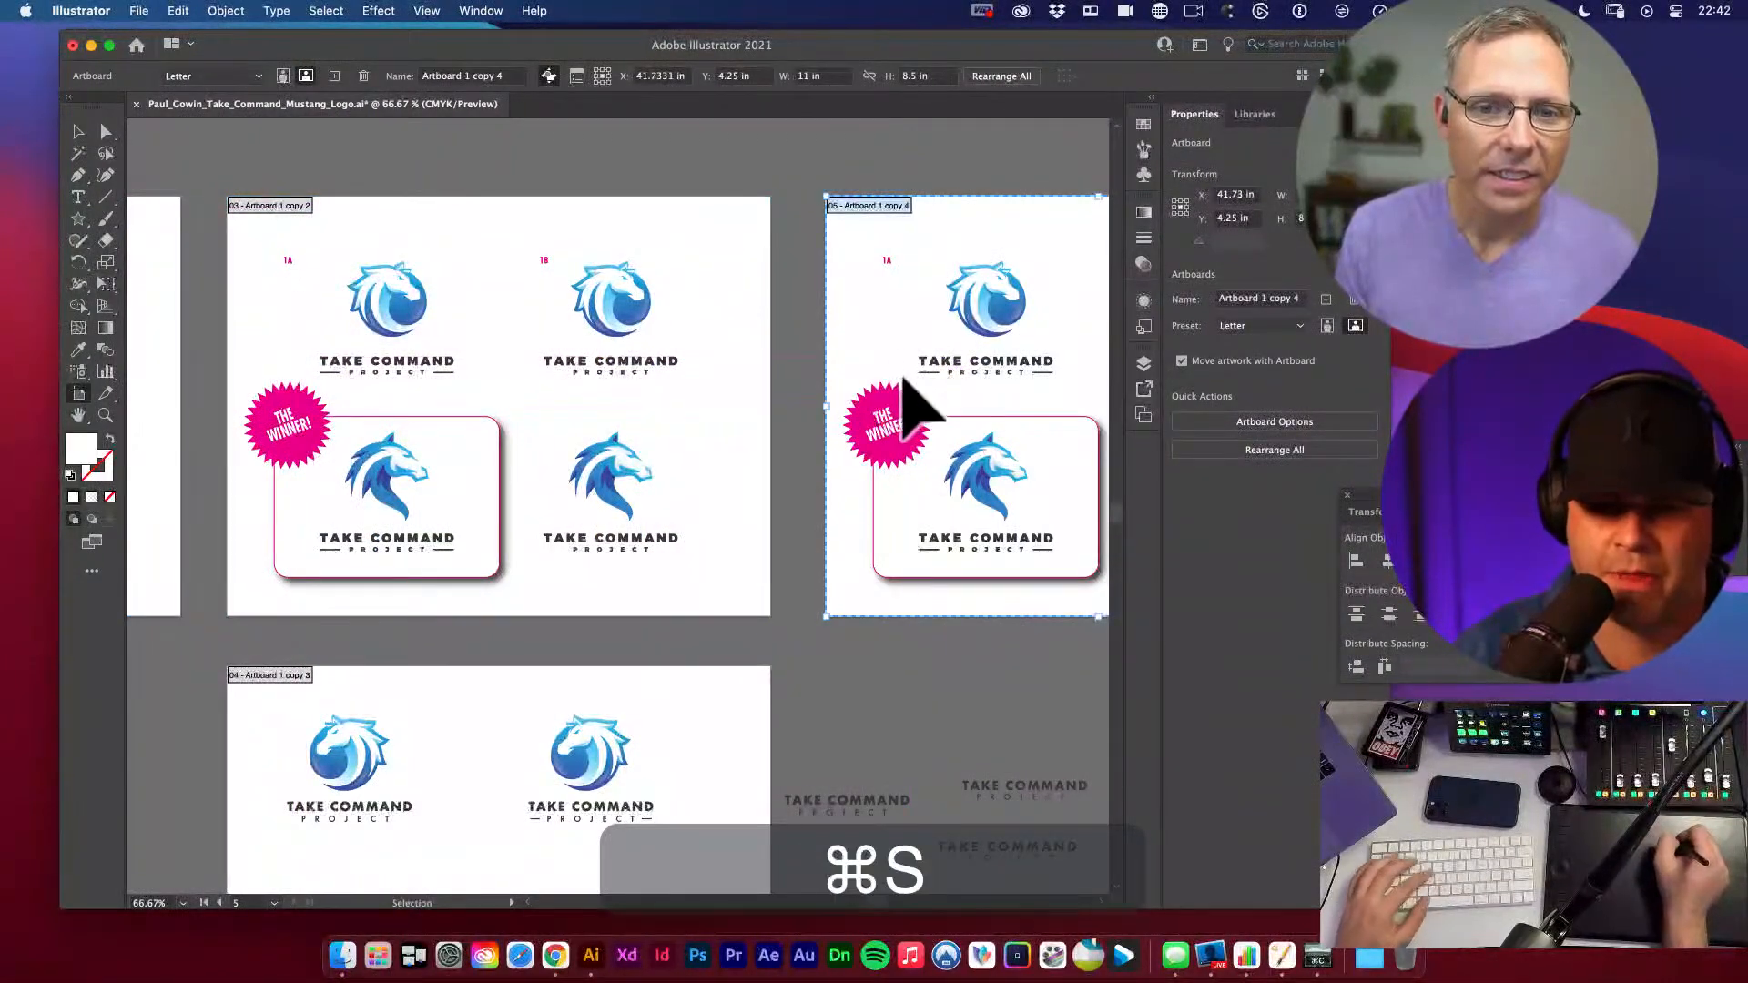
- On the duplicated artboard, delete both circular logos, the 1A and 1B labels and the unframed horse-head logo, keeping the framed winner
key("space")
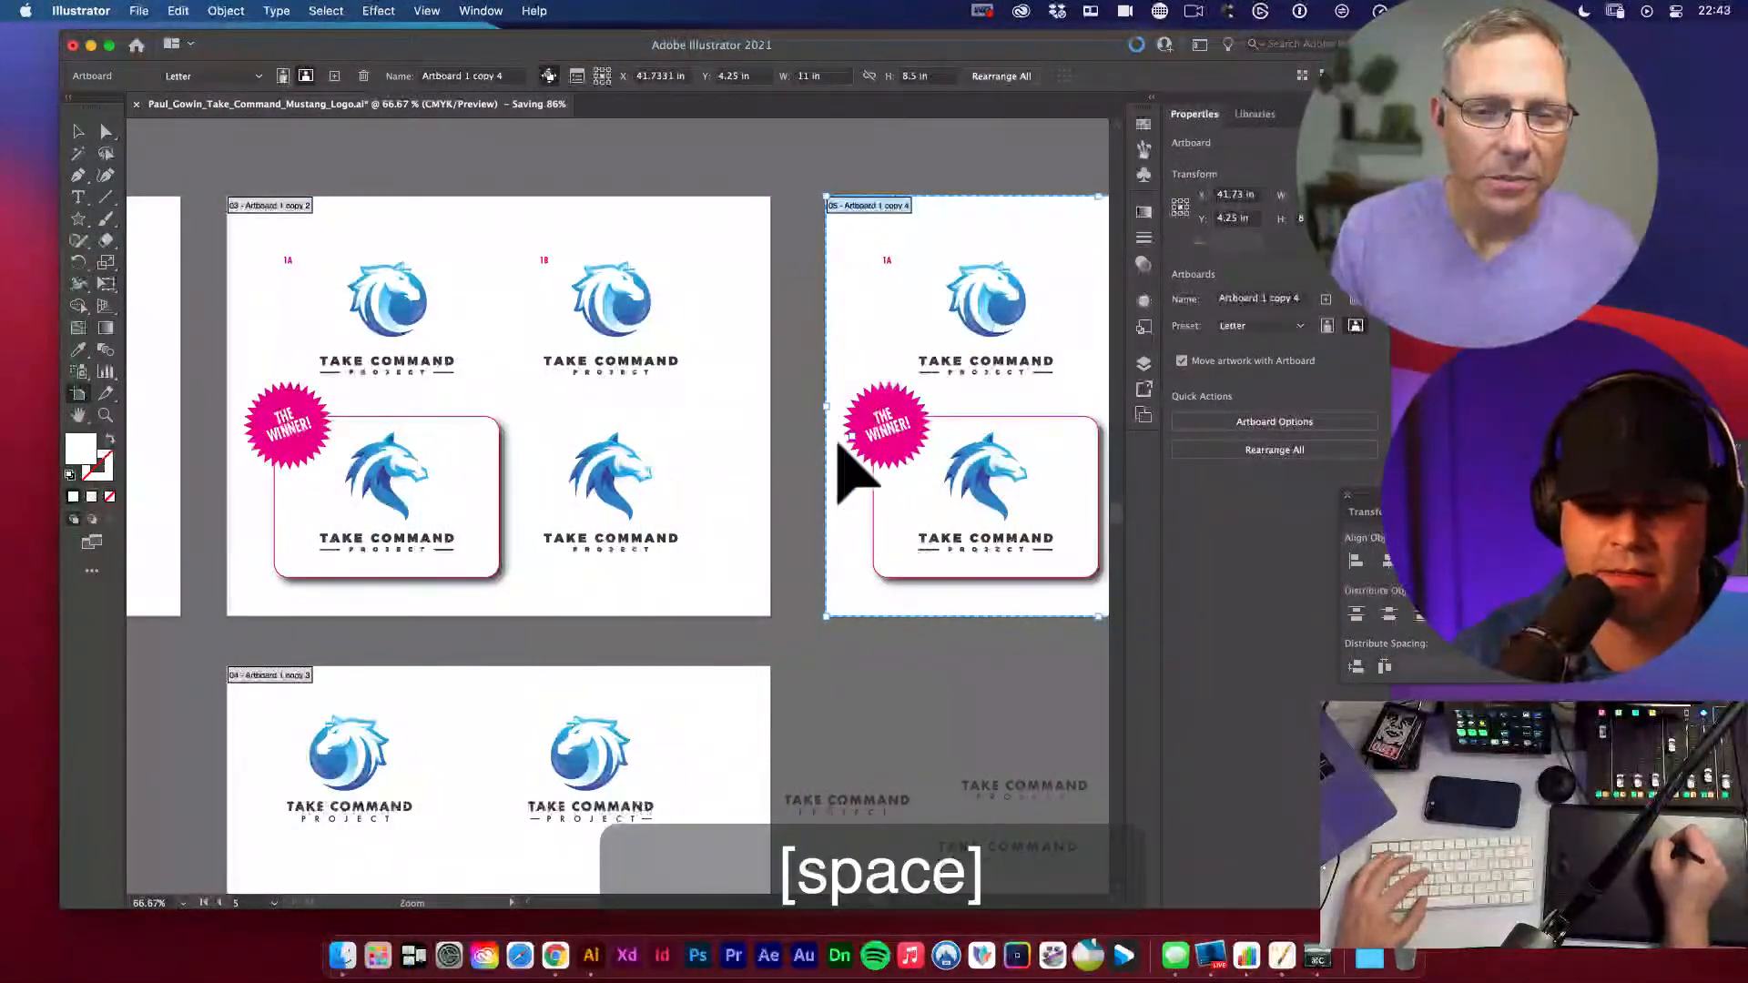
left_click_drag(835, 440, 765, 494)
key("v")
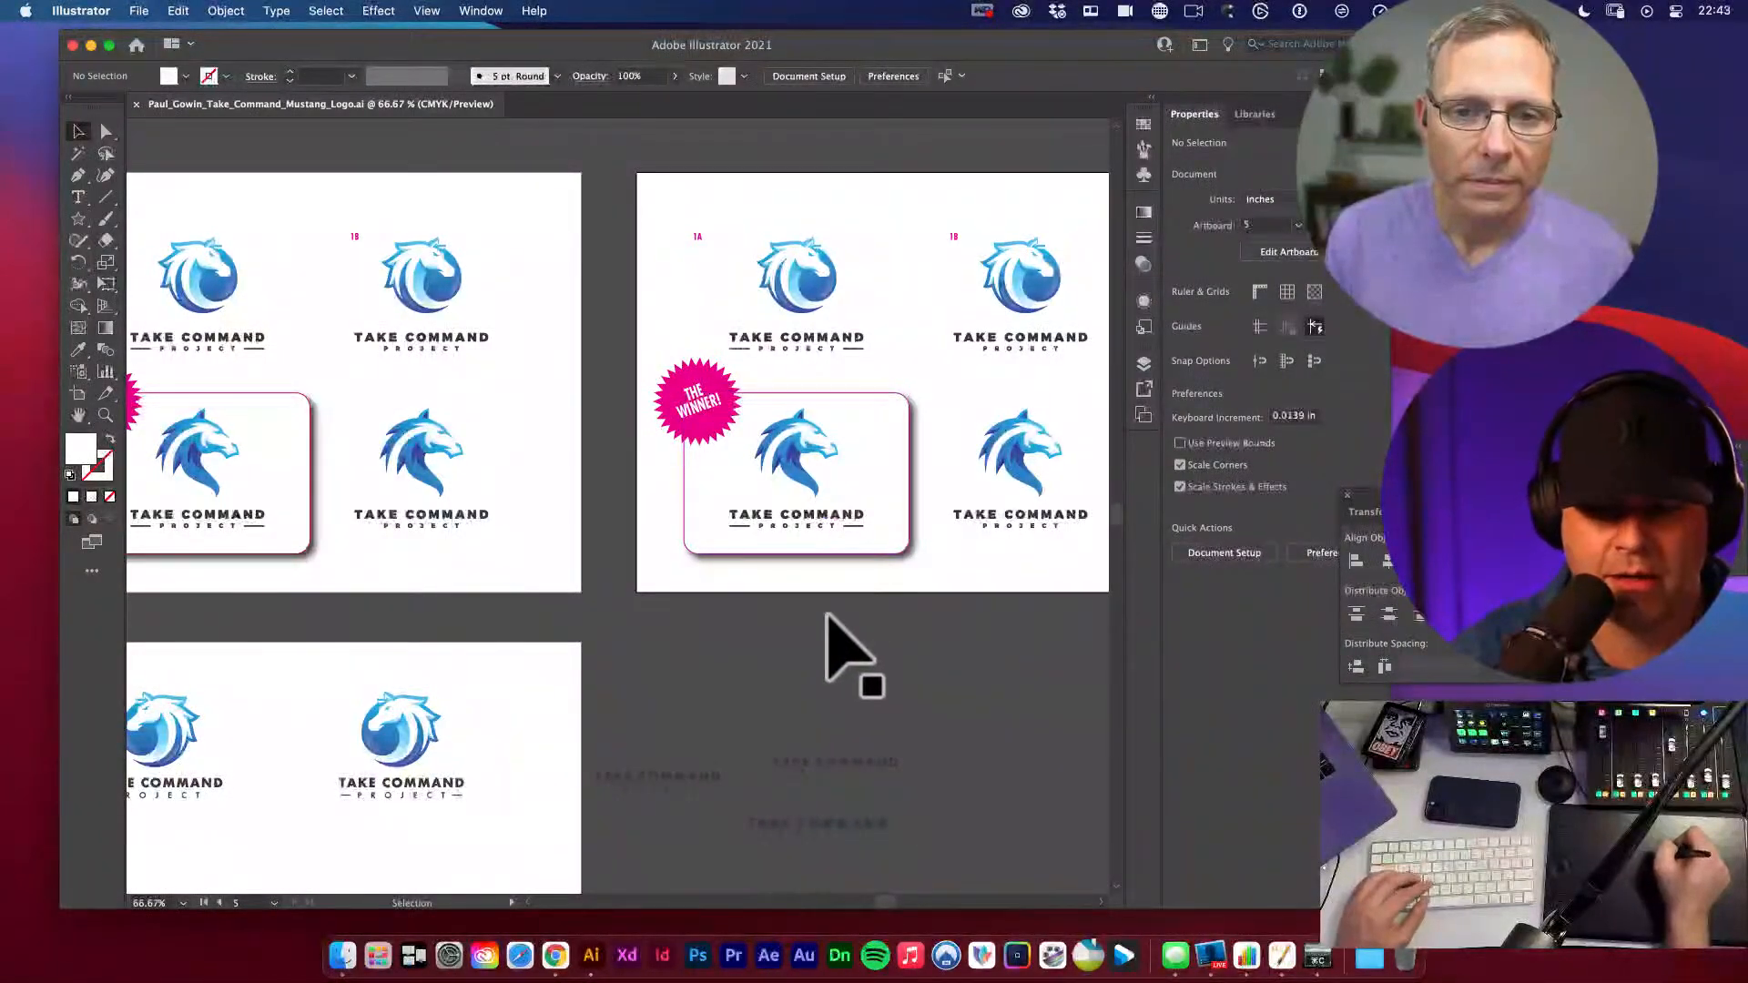
key("space")
left_click_drag(865, 663, 755, 537)
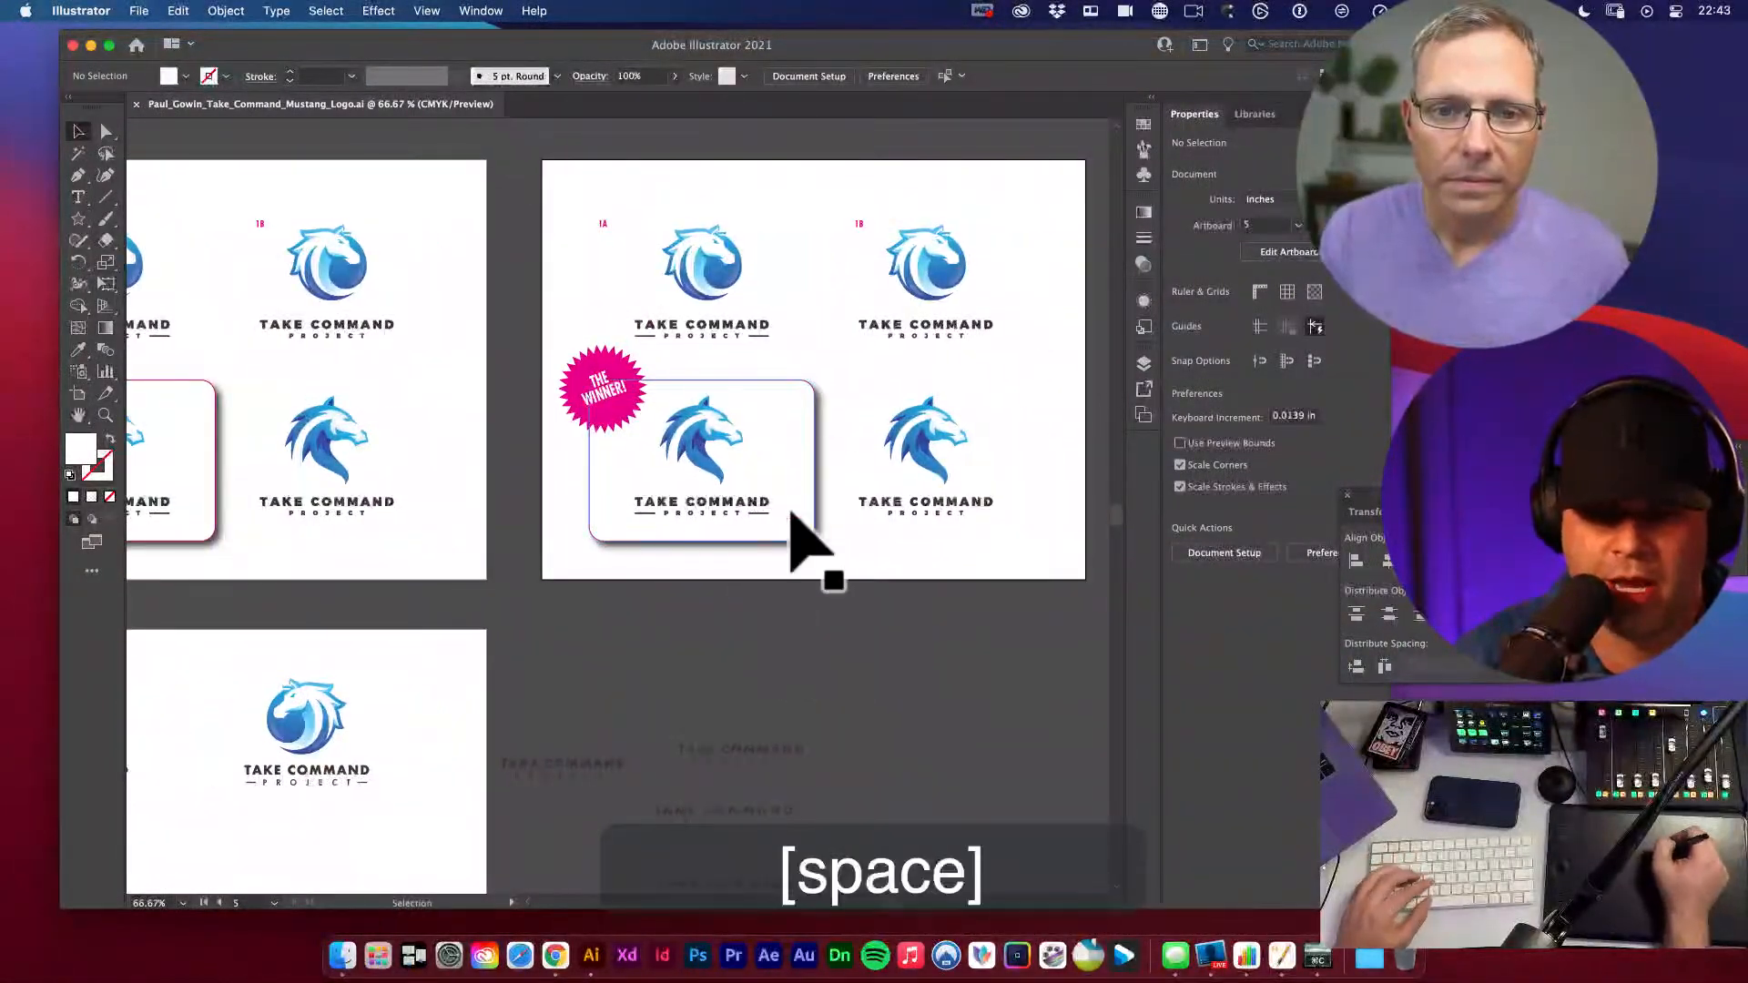
left_click_drag(604, 208, 1003, 633)
key("BackSpace")
key("v")
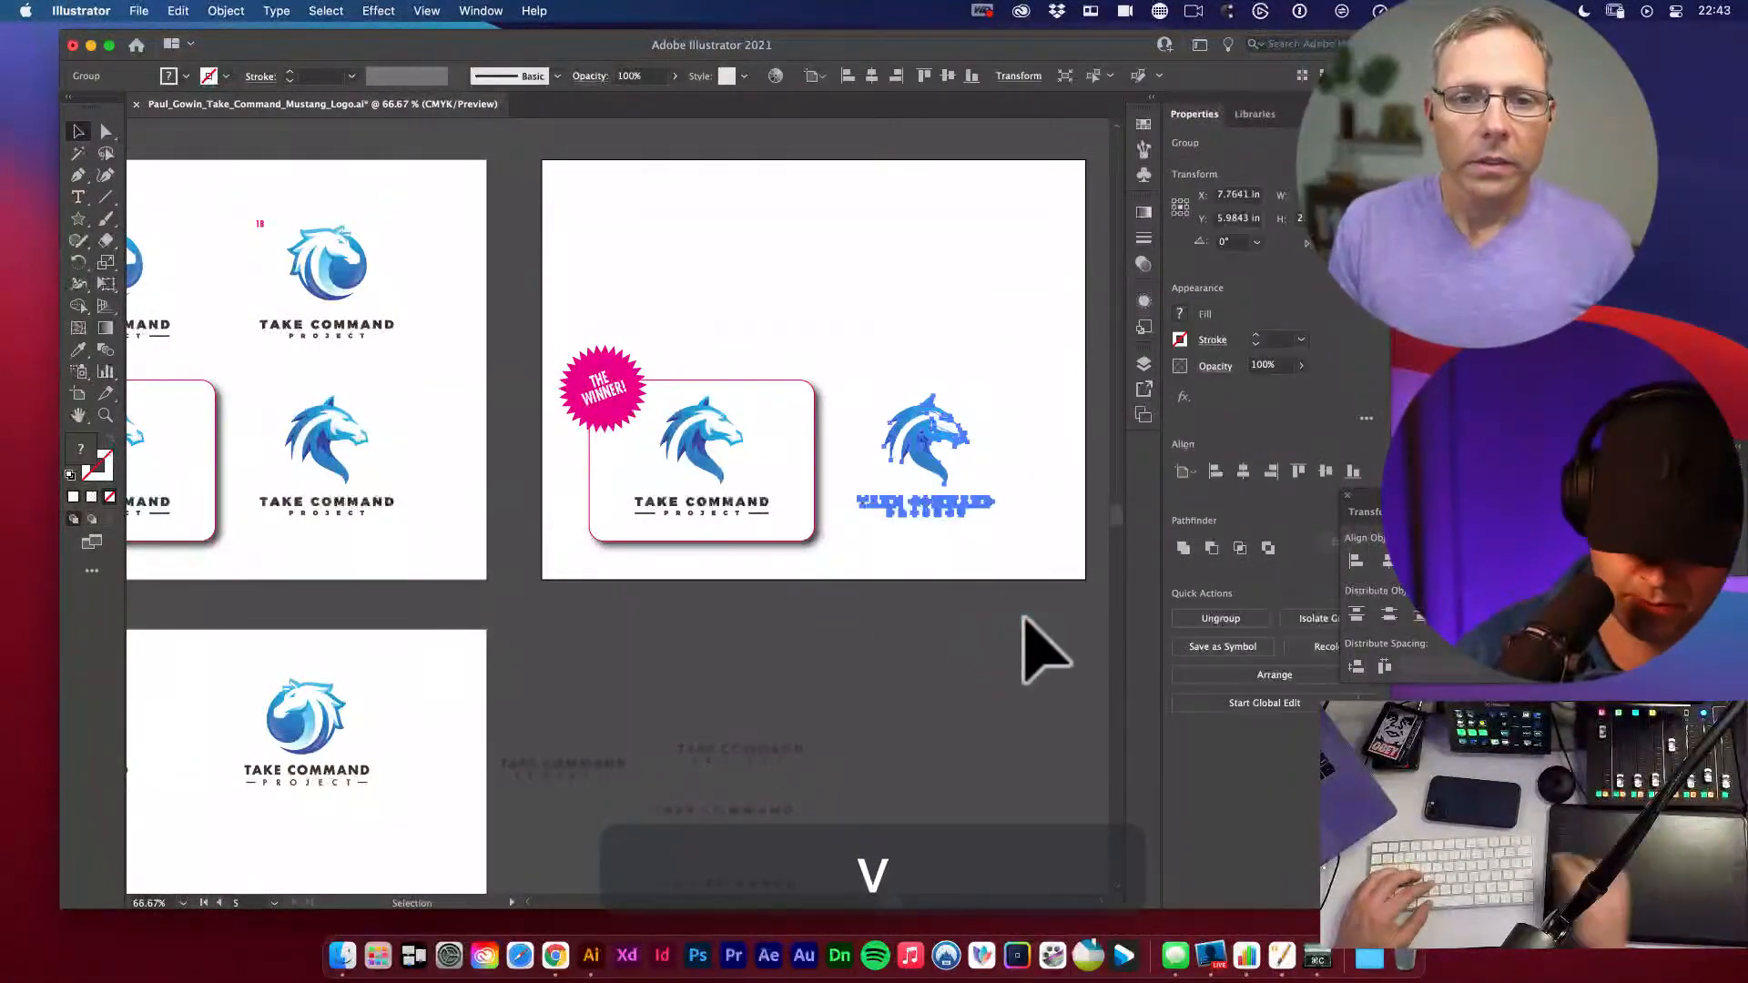
key("BackSpace")
key("v")
key("v")
left_click(986, 205)
key("space")
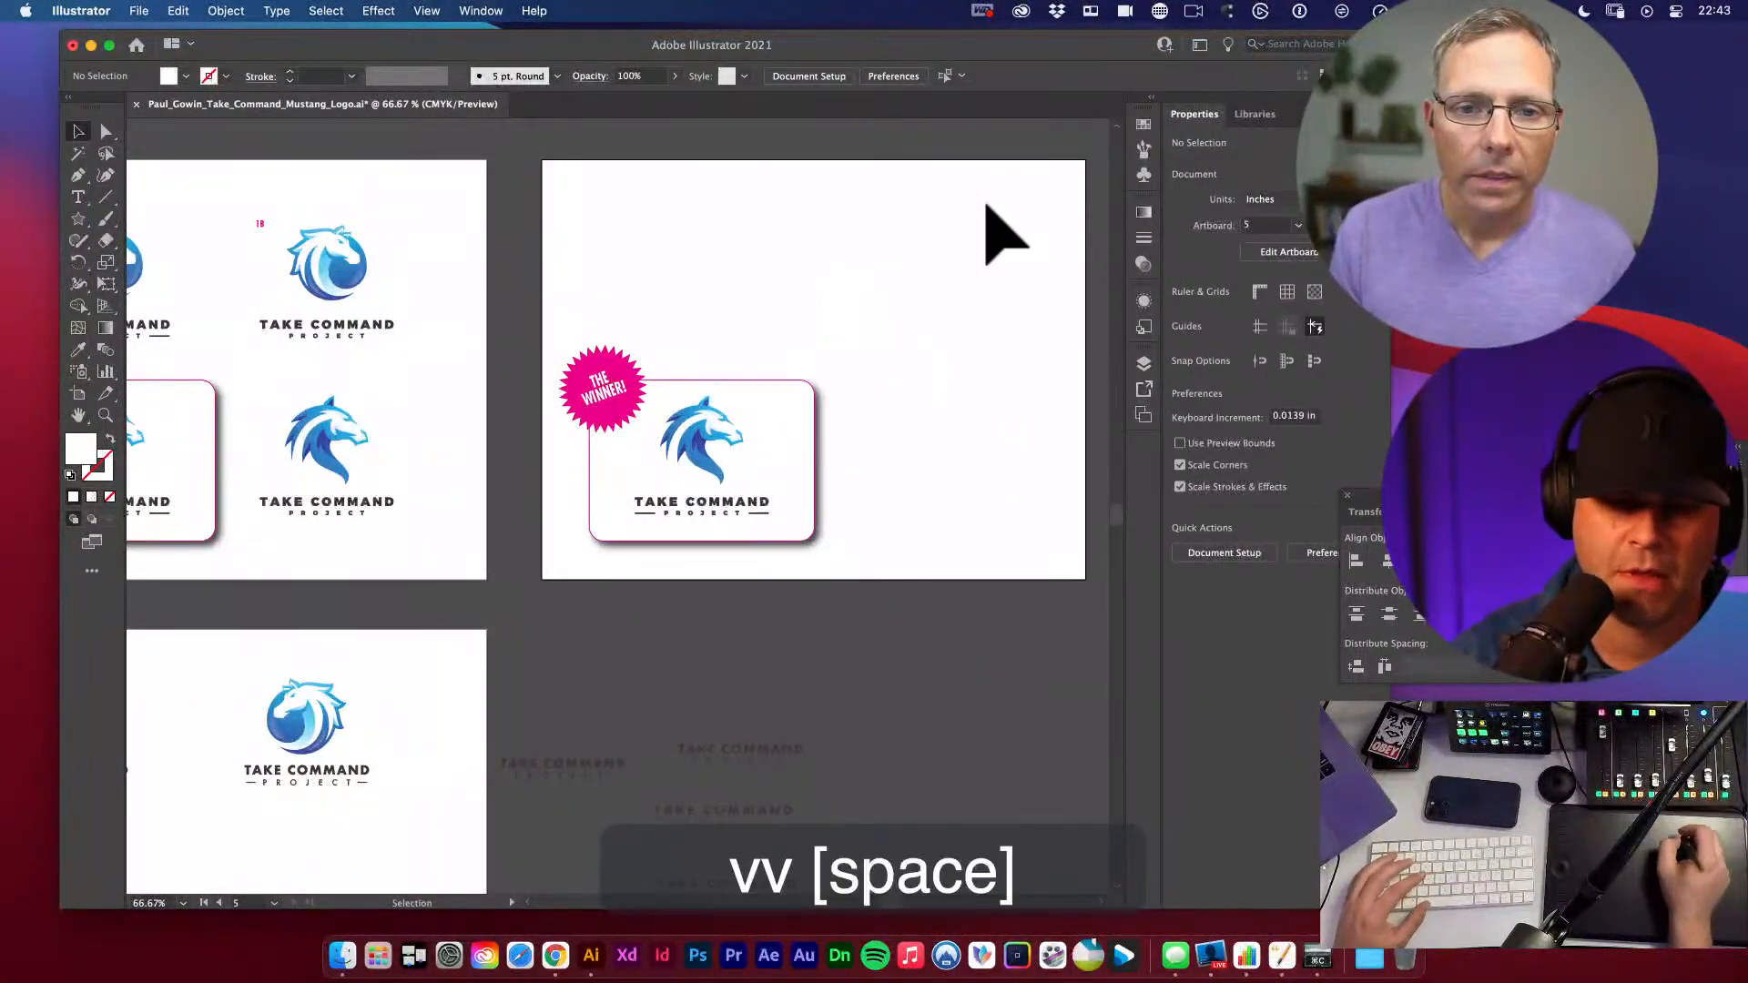
- Add a point text object above the framed logo and sample the type style of the starburst's "THE WINNER!" text onto it
key("t")
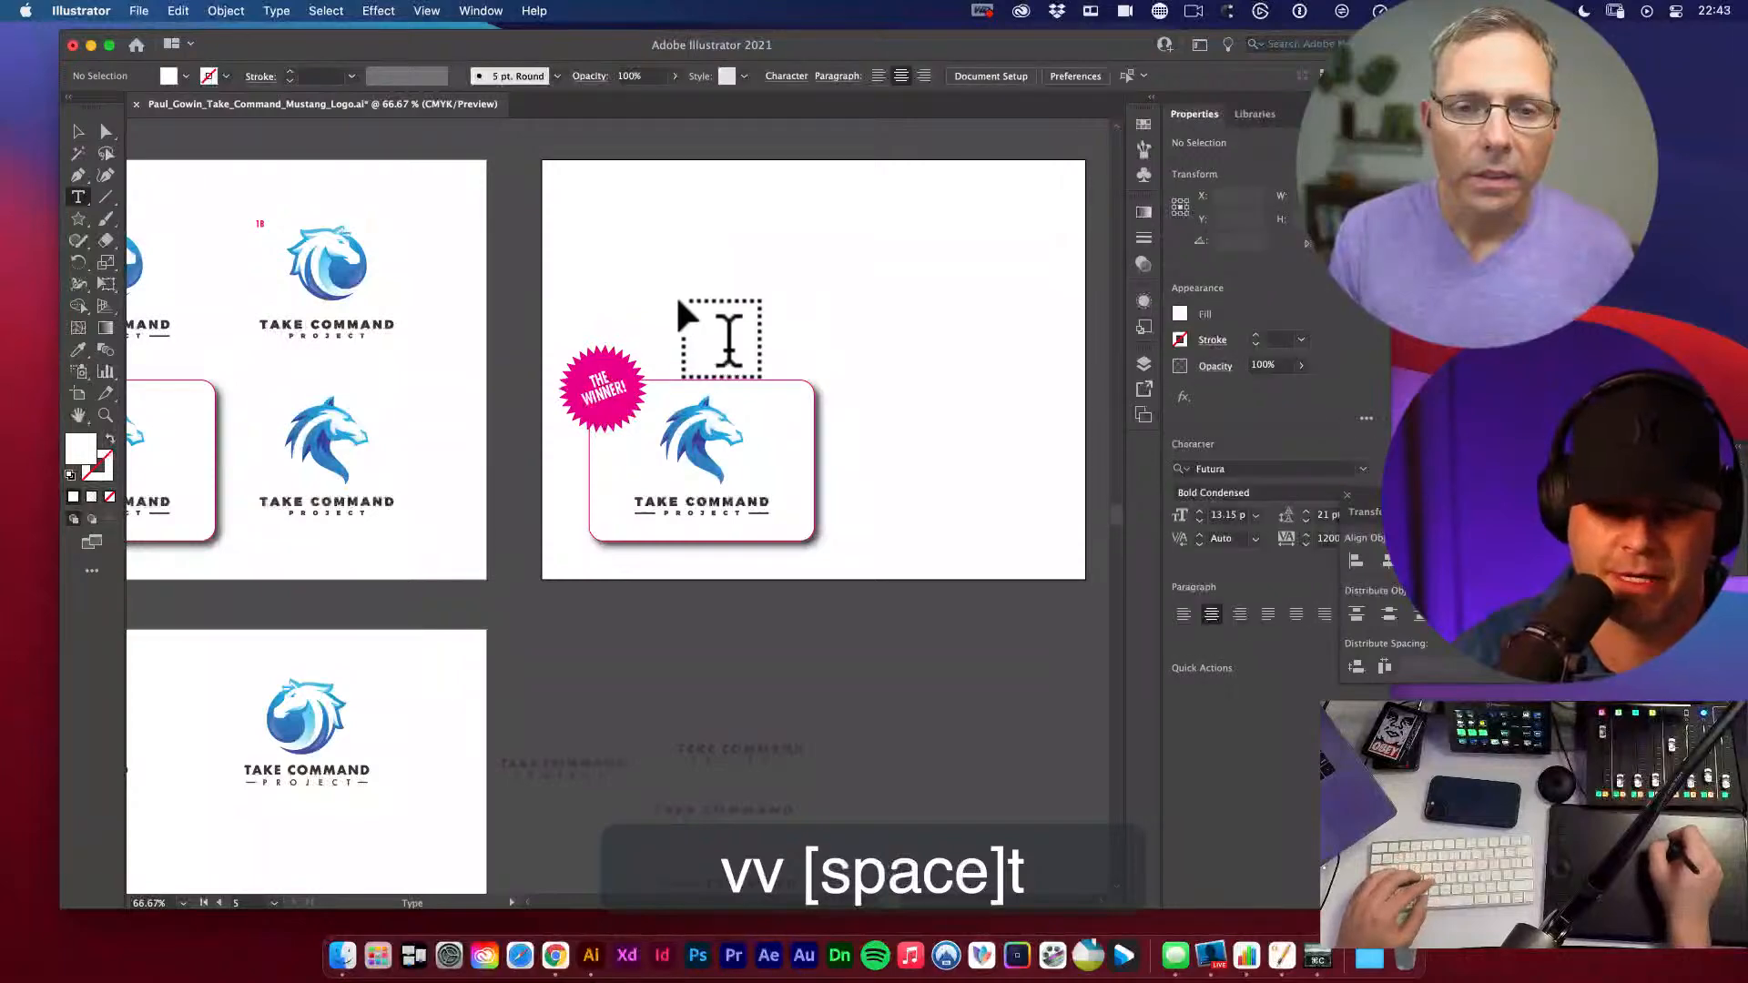
left_click(685, 301)
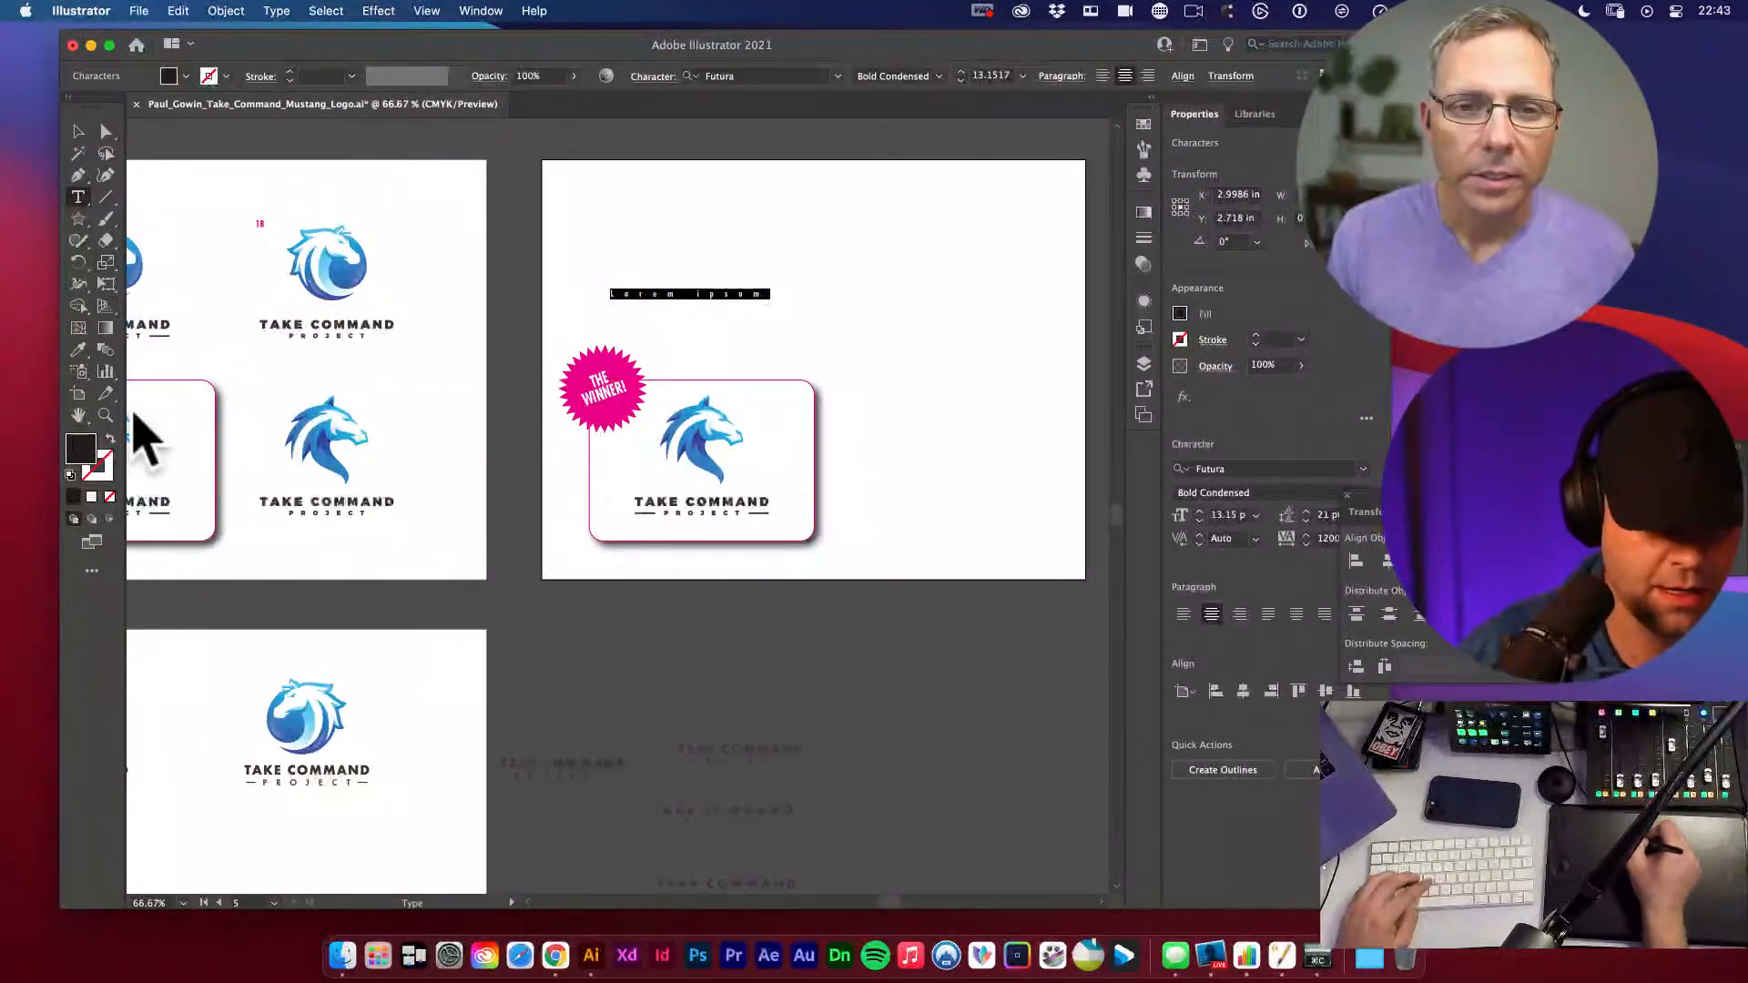
left_click(79, 349)
left_click(602, 383)
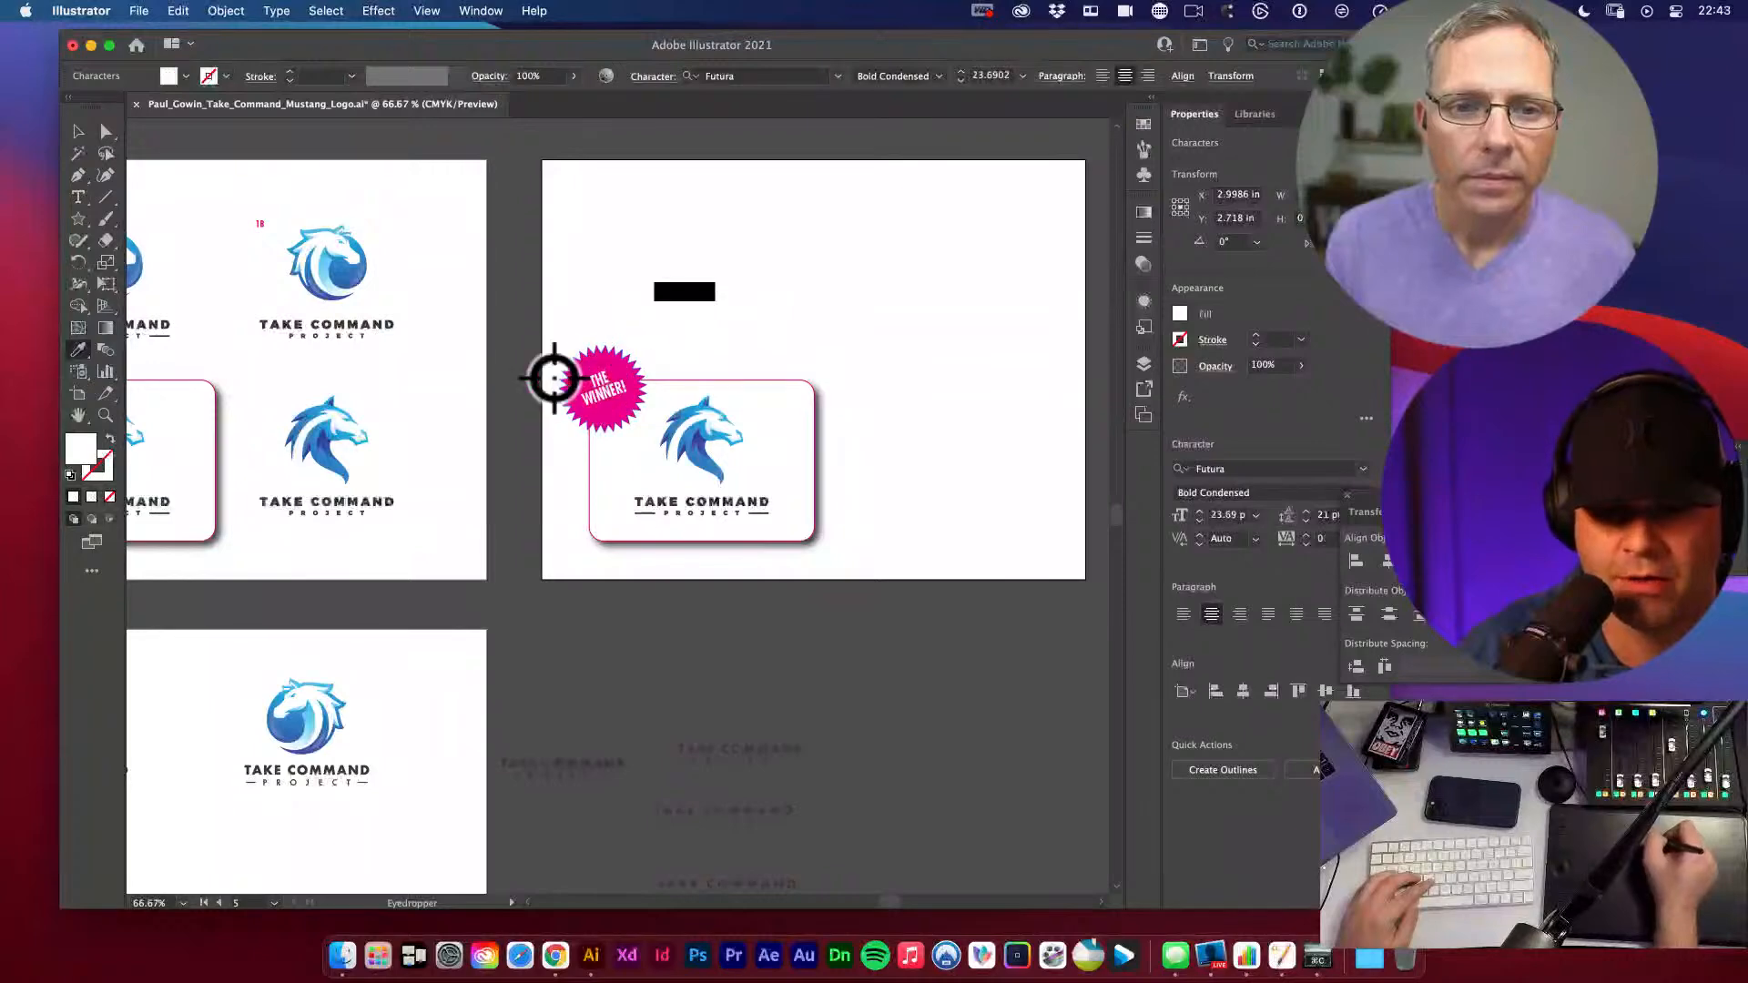
- Replace the placeholder text above the frame with "Hello, my name is..."
left_click(79, 131)
key("t")
left_click(694, 294)
type("a")
key("super+a")
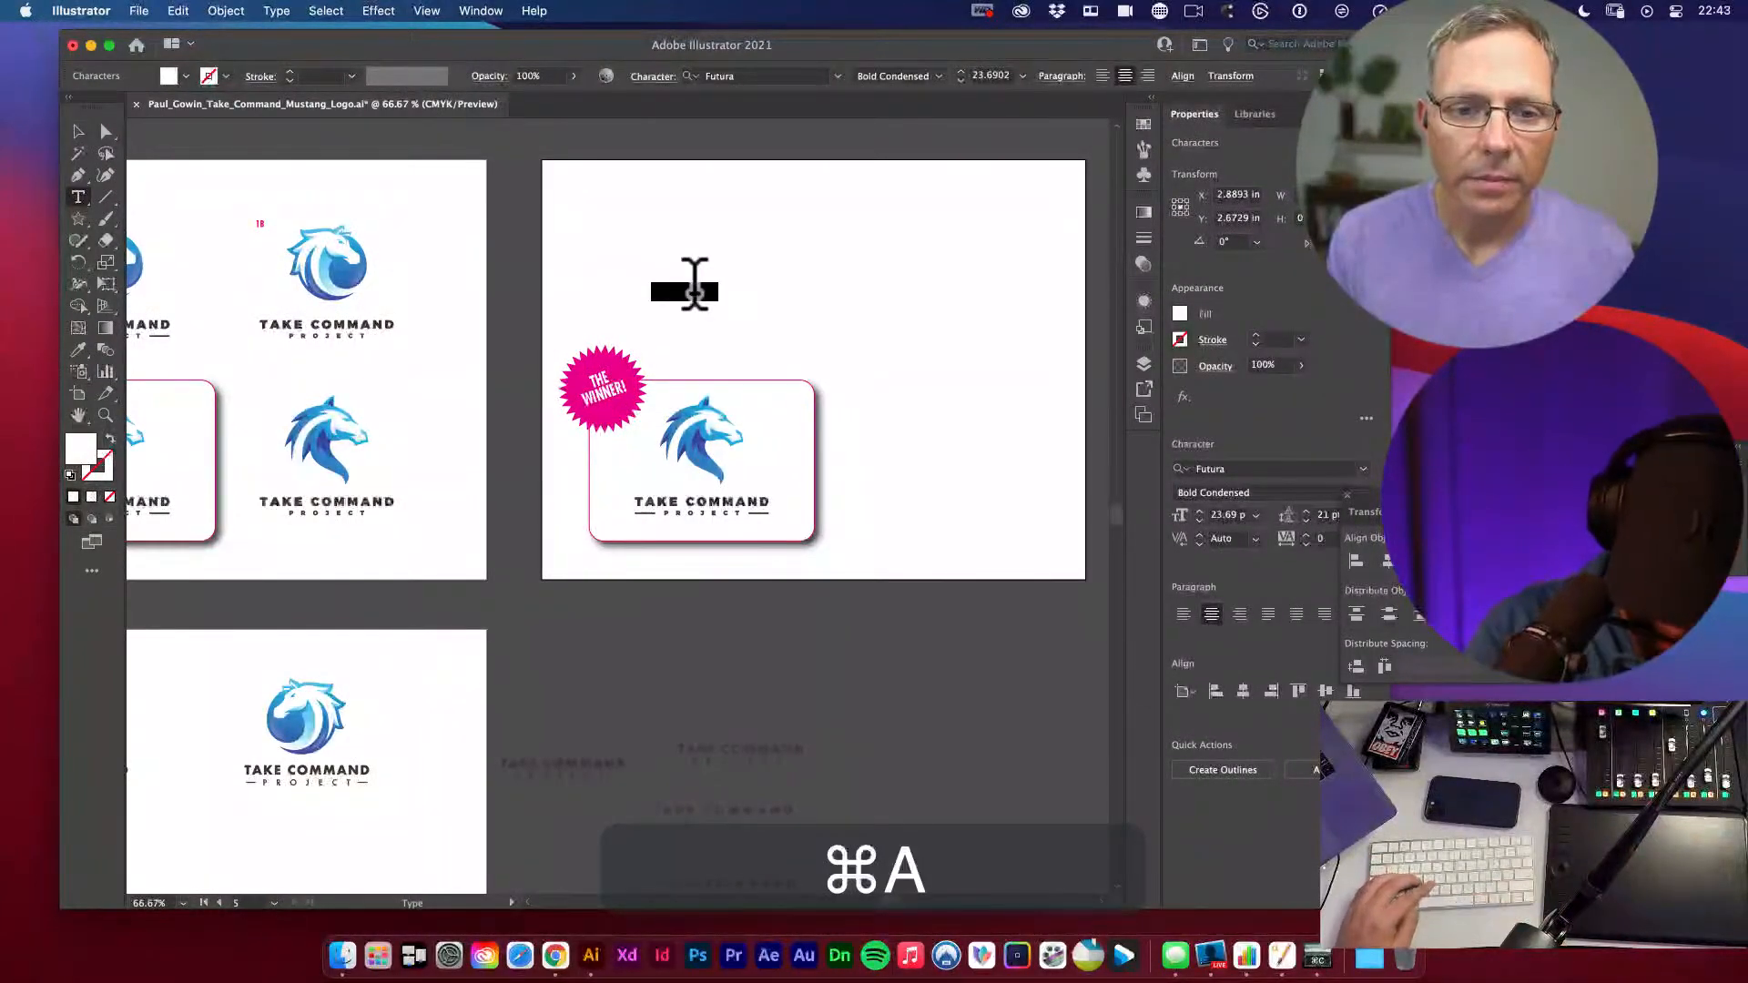
type("Hello, ")
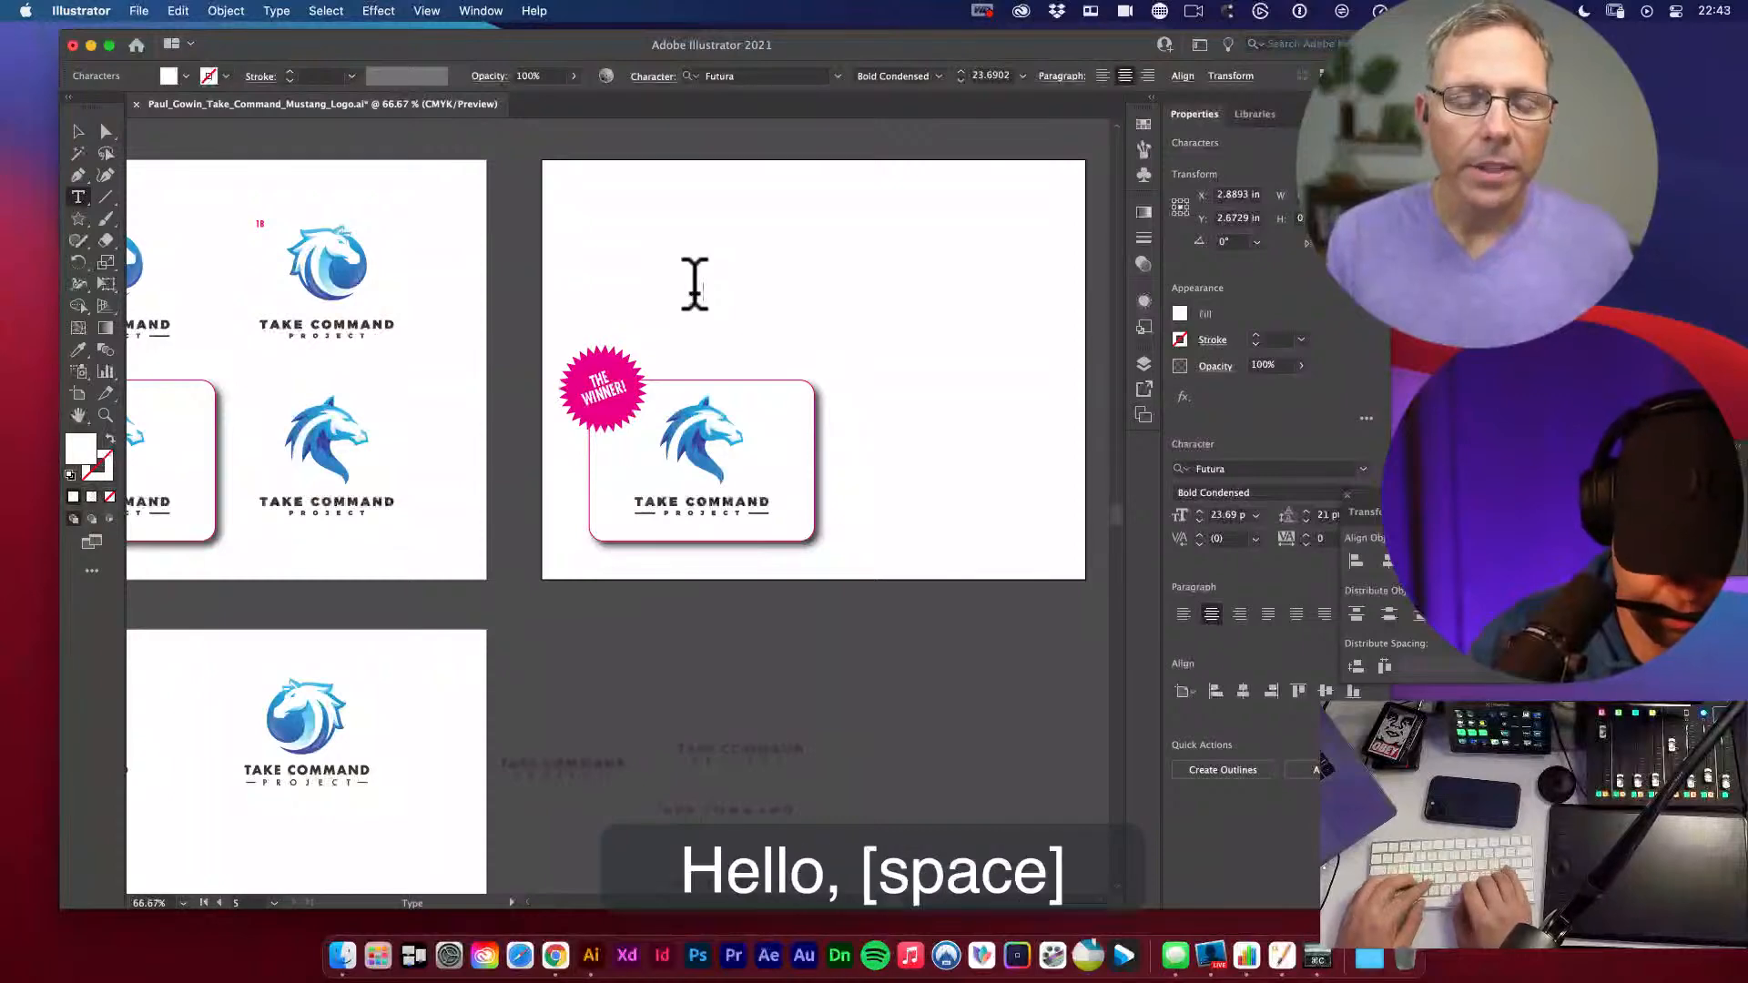
type("my name is..")
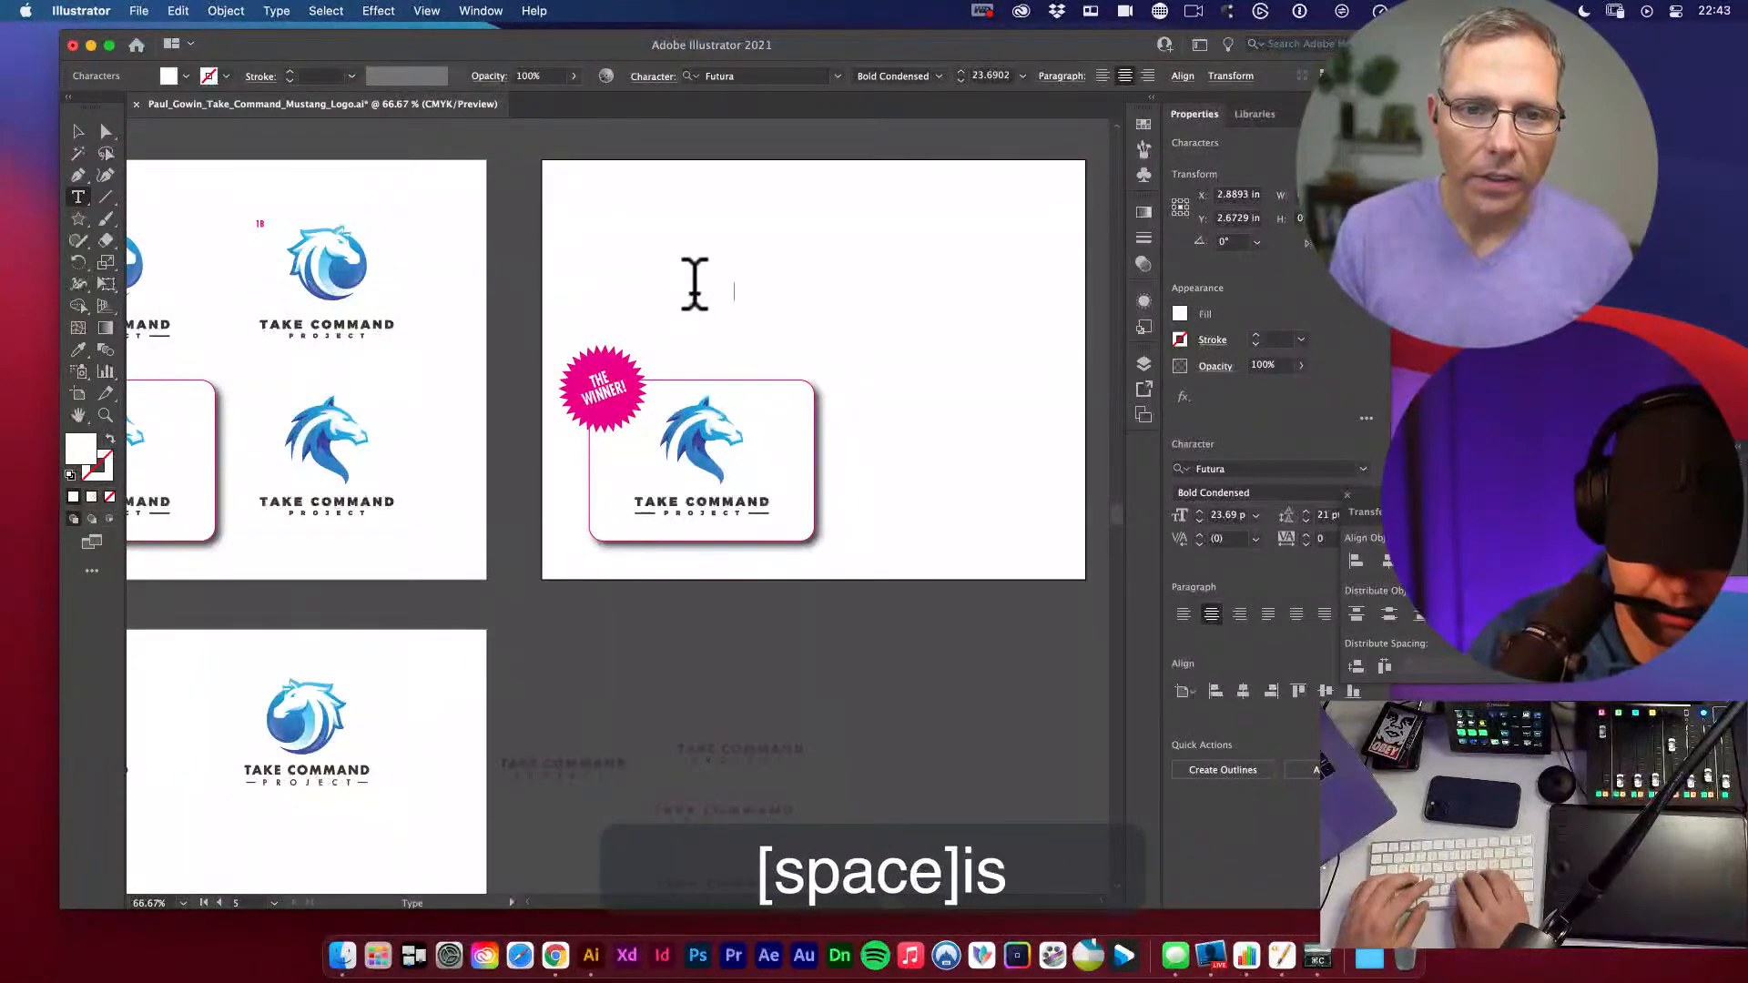
type(".")
- Color the greeting with the starburst's magenta, move it just above the frame's upper edge and save the document
key("super+a")
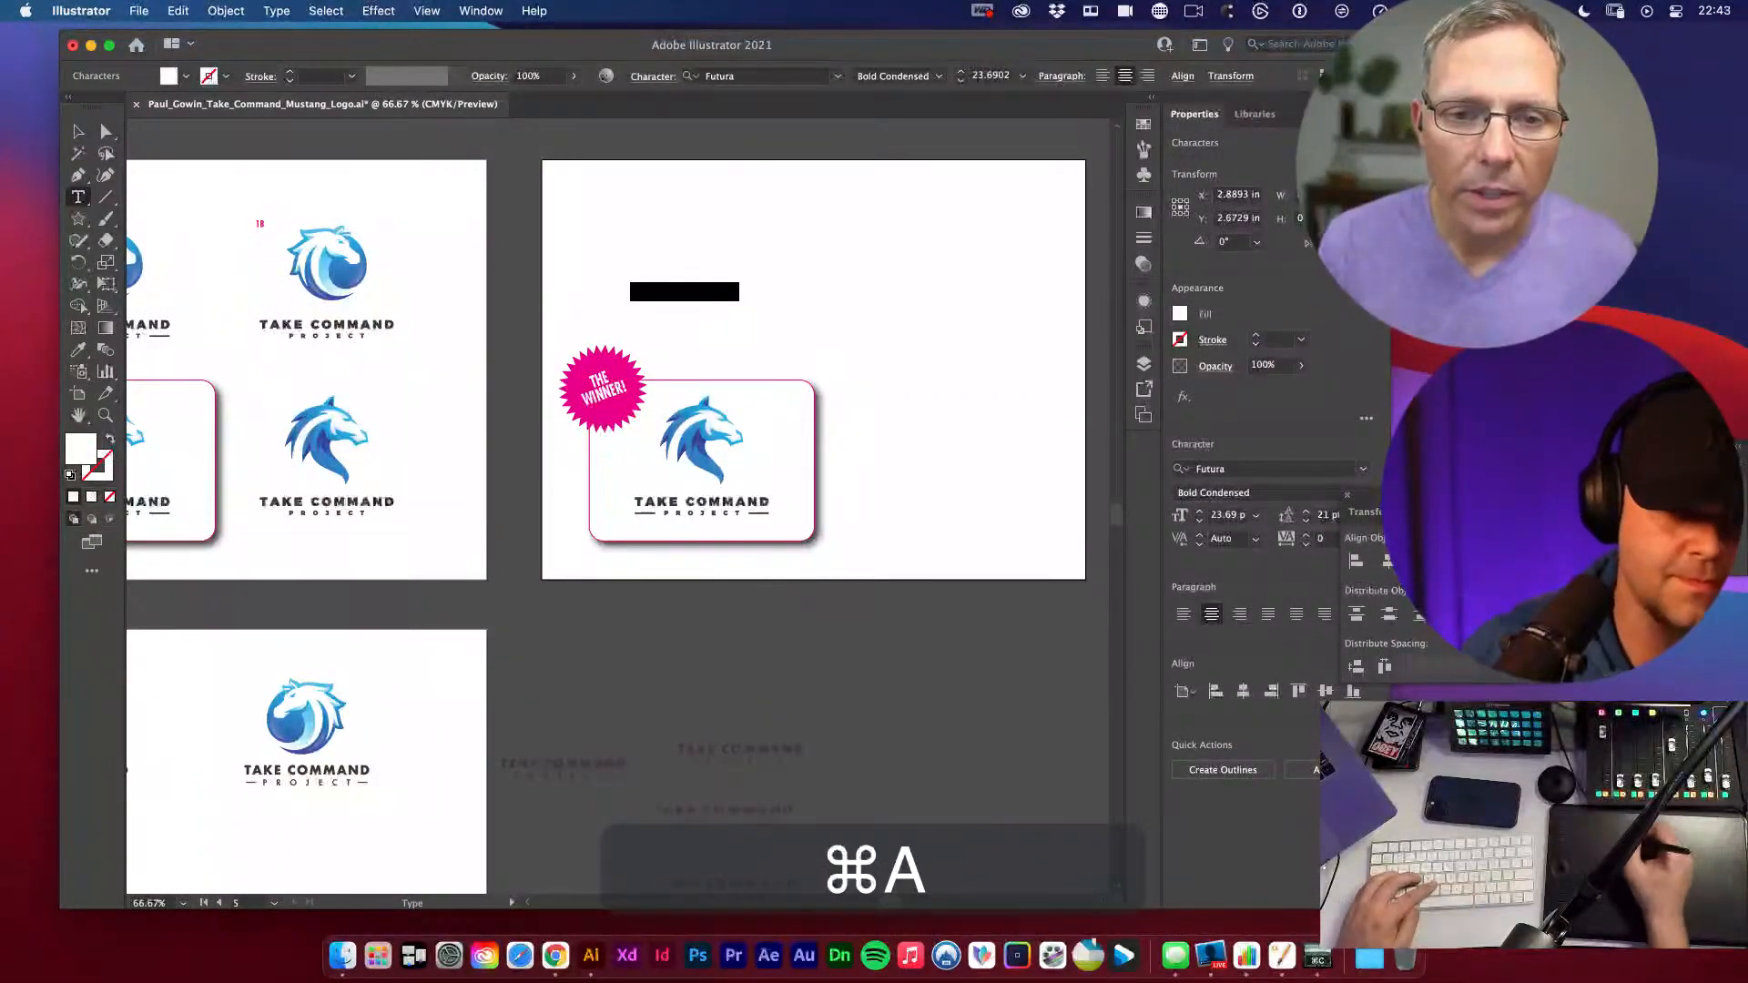
left_click(79, 349)
left_click(601, 377)
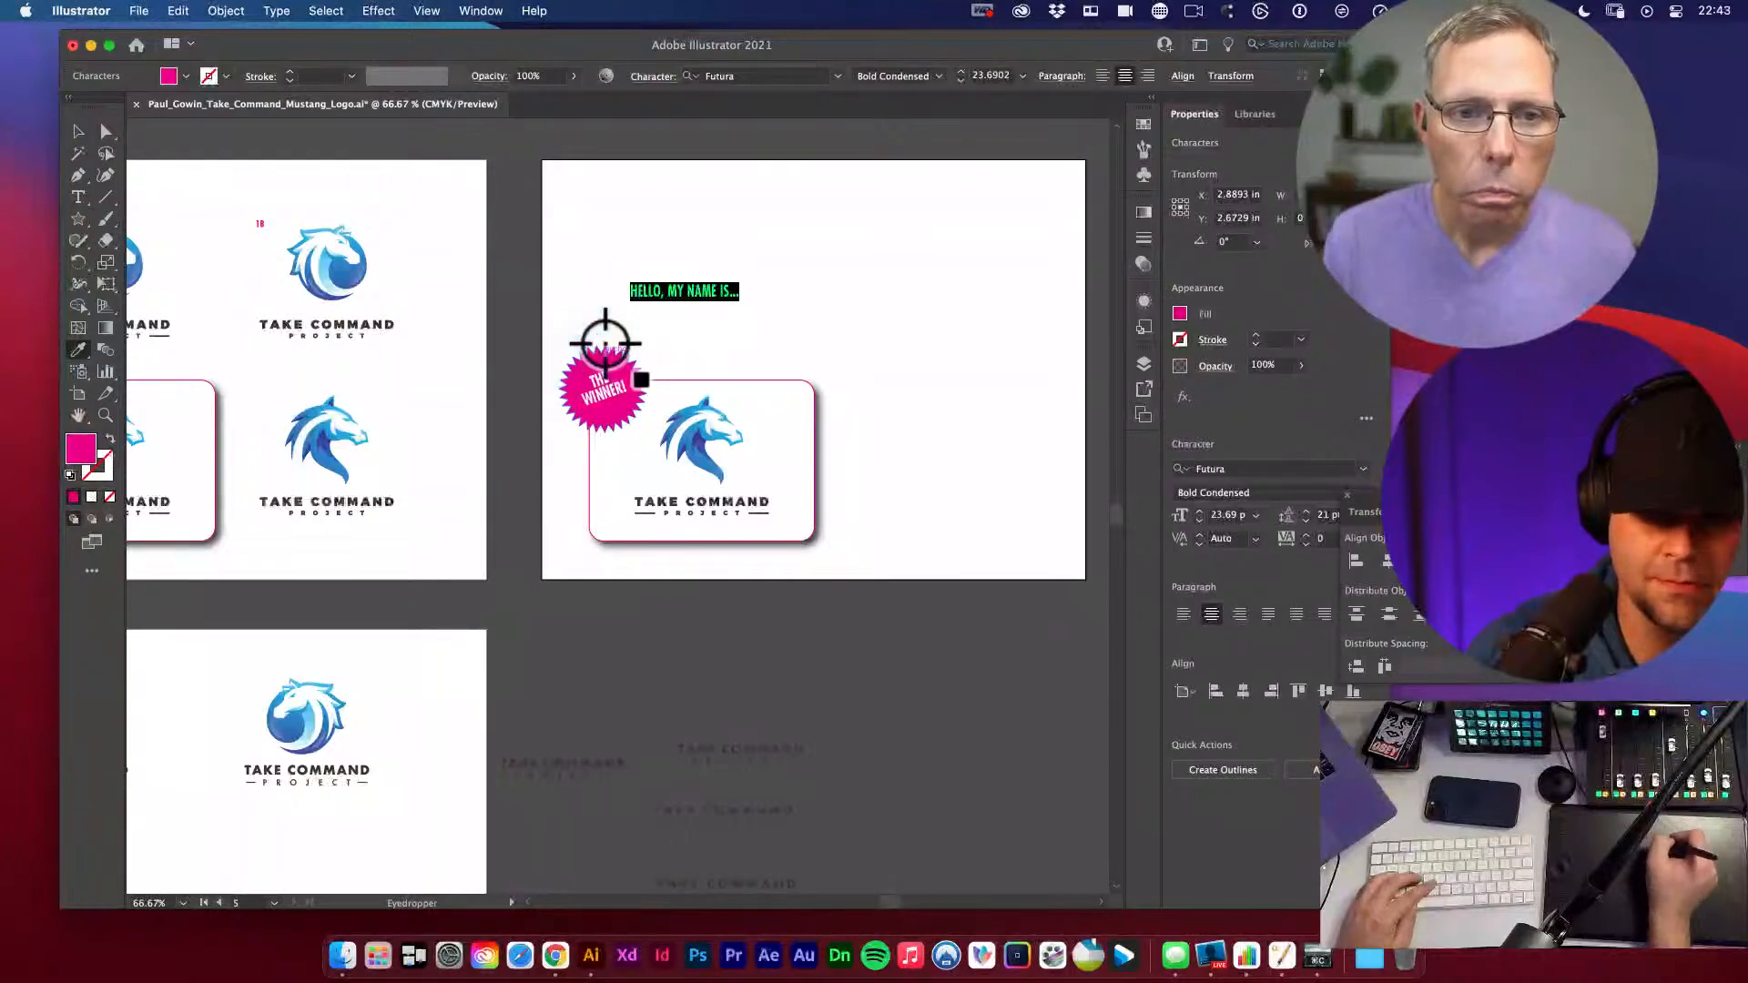
key("v")
left_click_drag(695, 290, 732, 359)
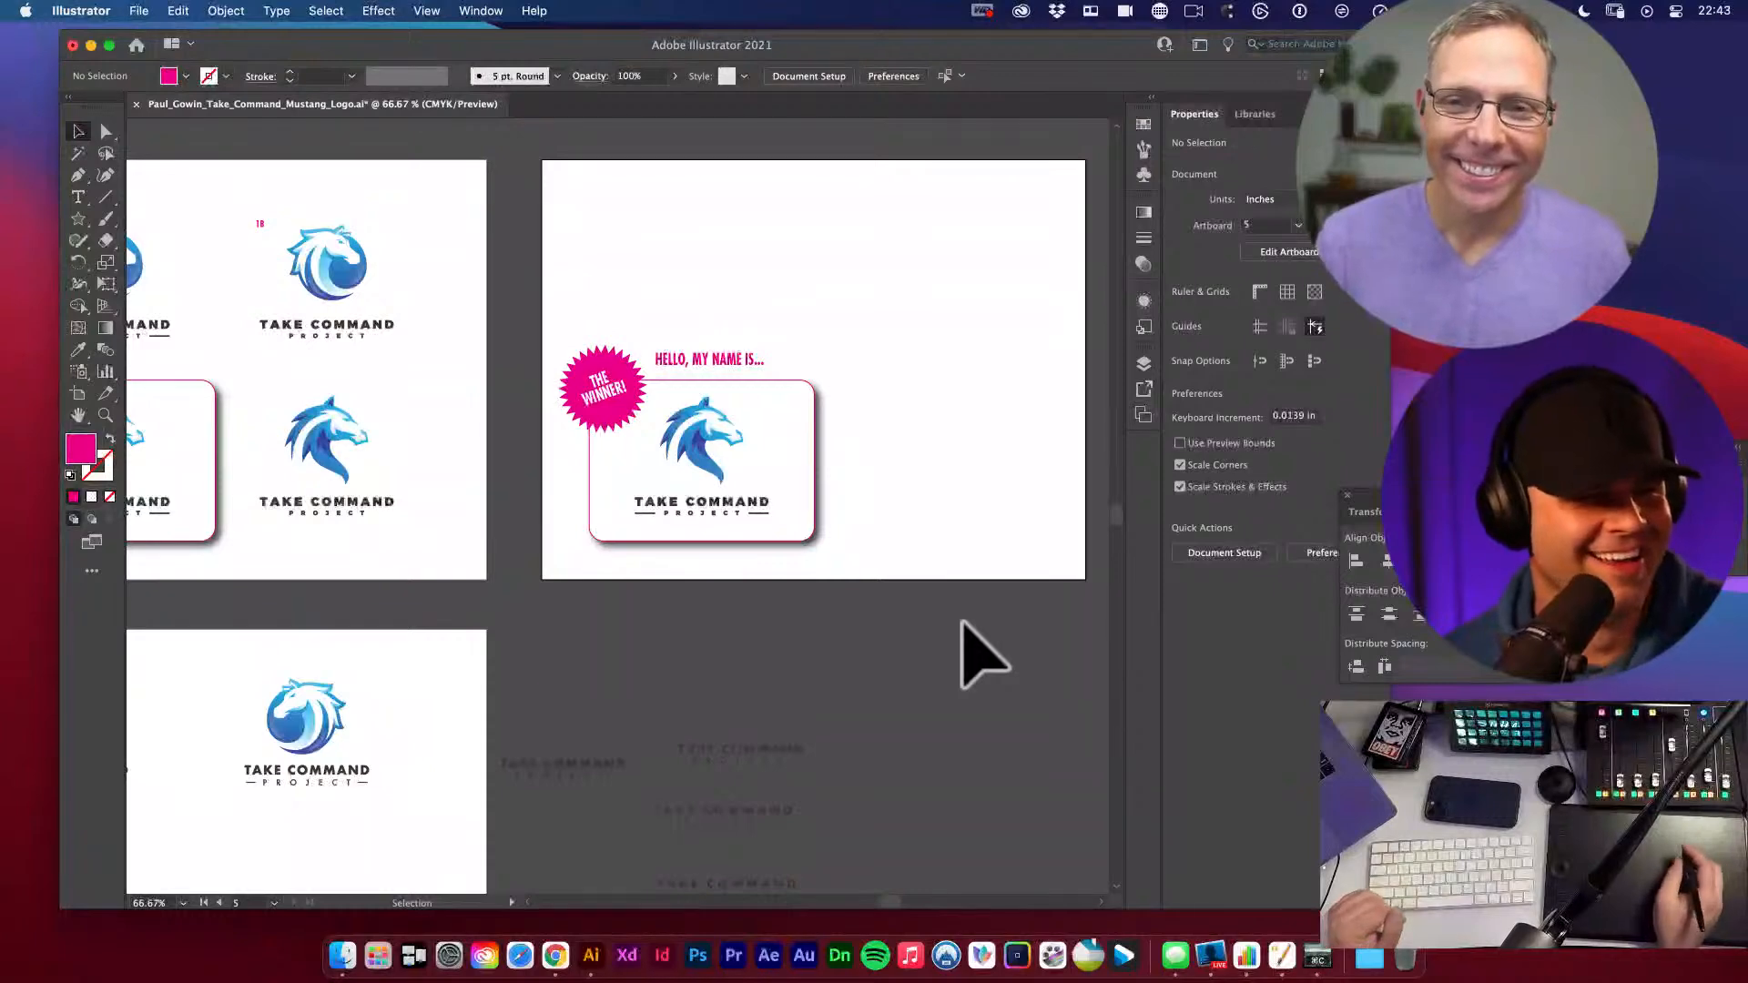
key("super+s")
left_click(867, 619)
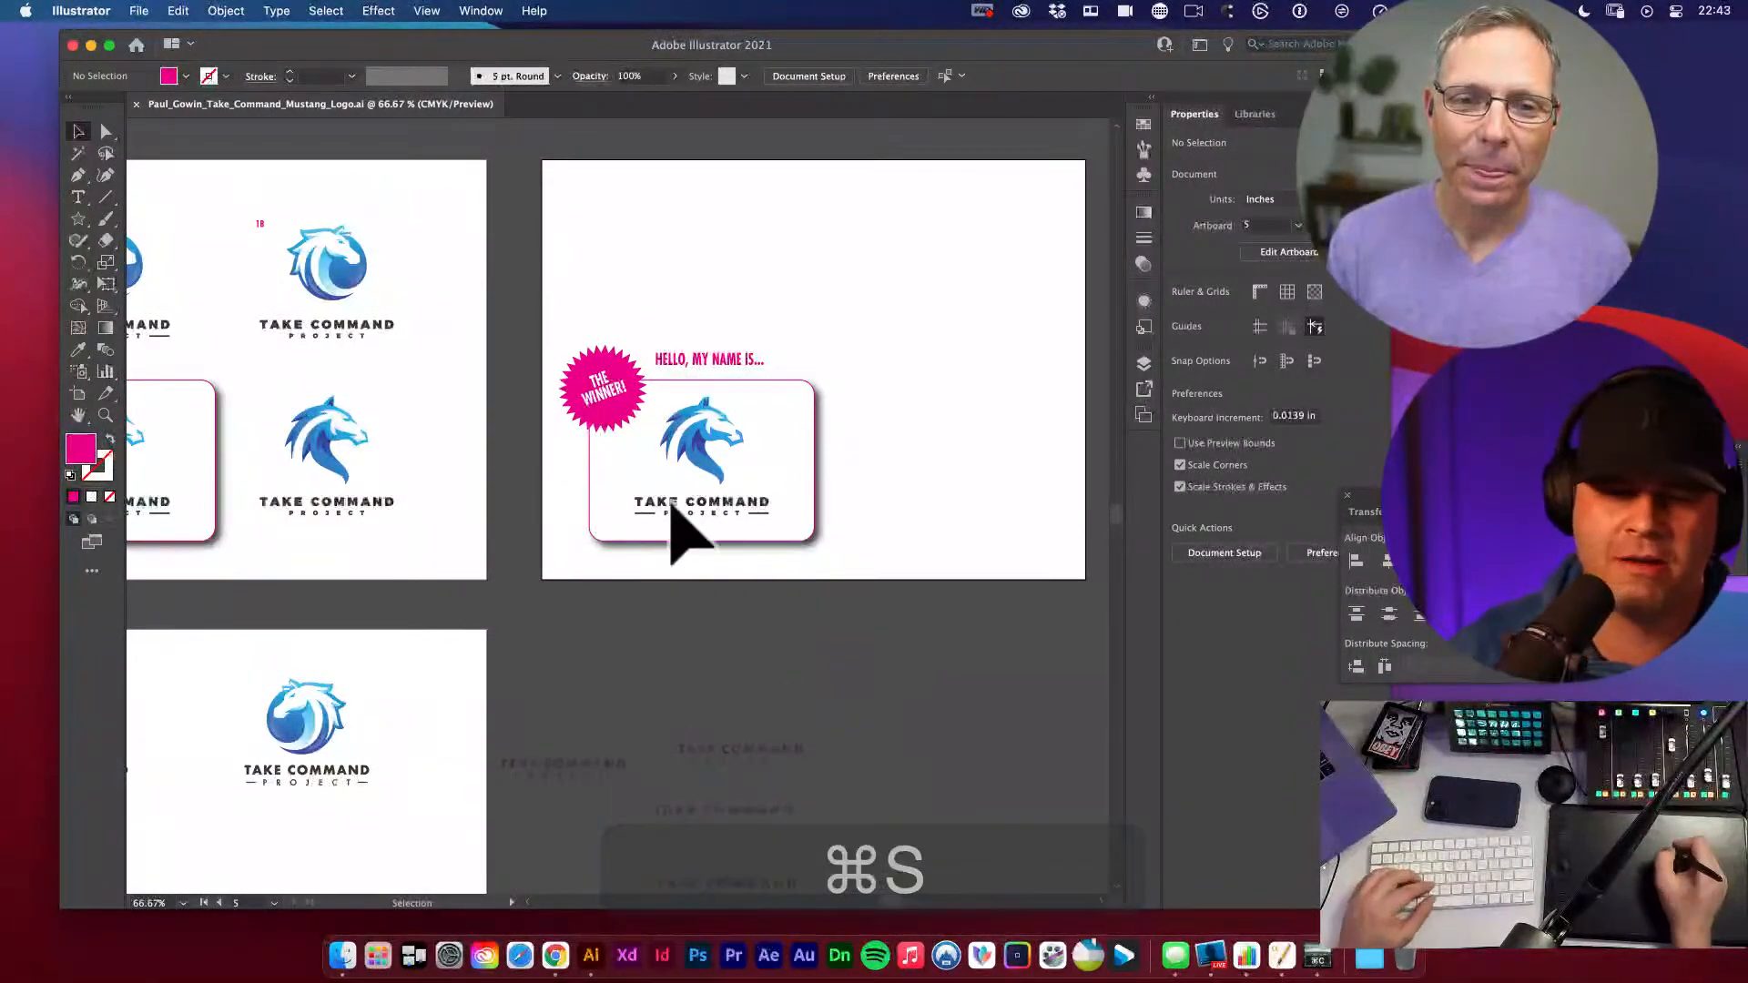
- Duplicate the horse-head logo with its wordmark from the frame to the empty upper-right area of the artboard
left_click(708, 460)
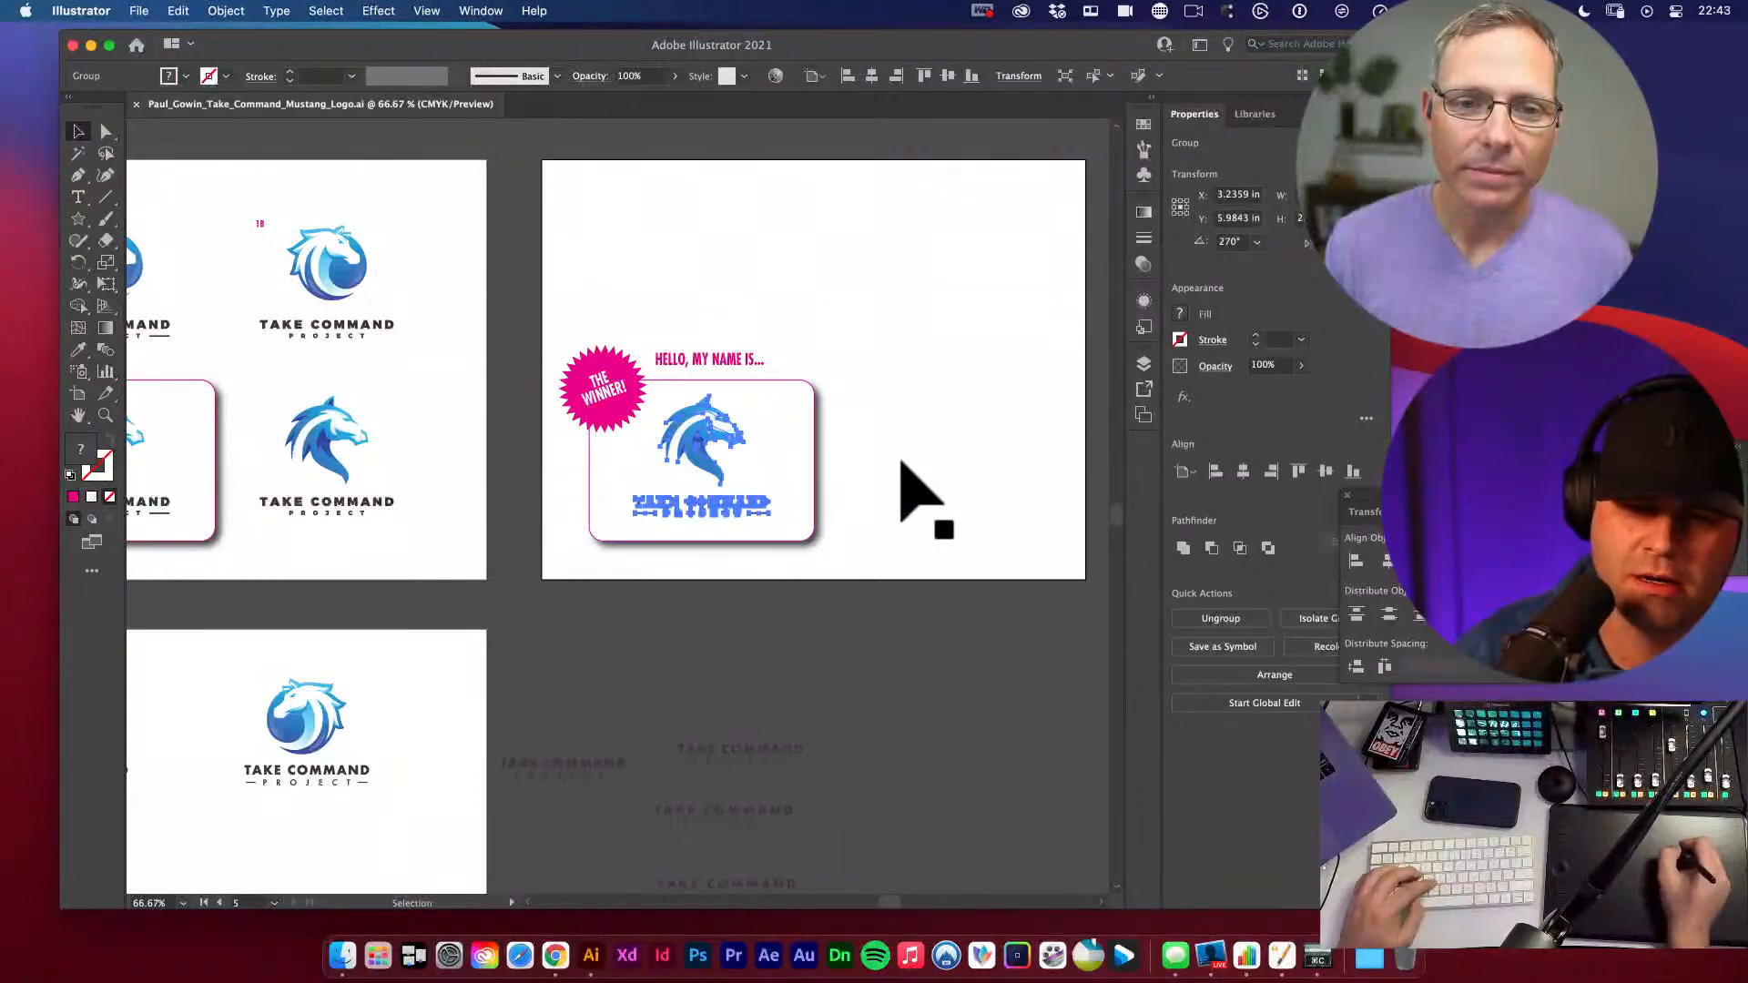
key("space")
left_click_drag(901, 461, 702, 528)
left_click_drag(492, 517, 738, 323)
key("cmd+z")
left_click(724, 497)
key("v")
left_click_drag(501, 514, 744, 331)
- Try filling all shapes of the duplicated horse head with a flat blue sampled from its neck, and undo the recolor
key("cmd+space")
left_click_drag(767, 391, 1036, 642)
key("space")
key("cmd+space")
left_click_drag(848, 306, 902, 496)
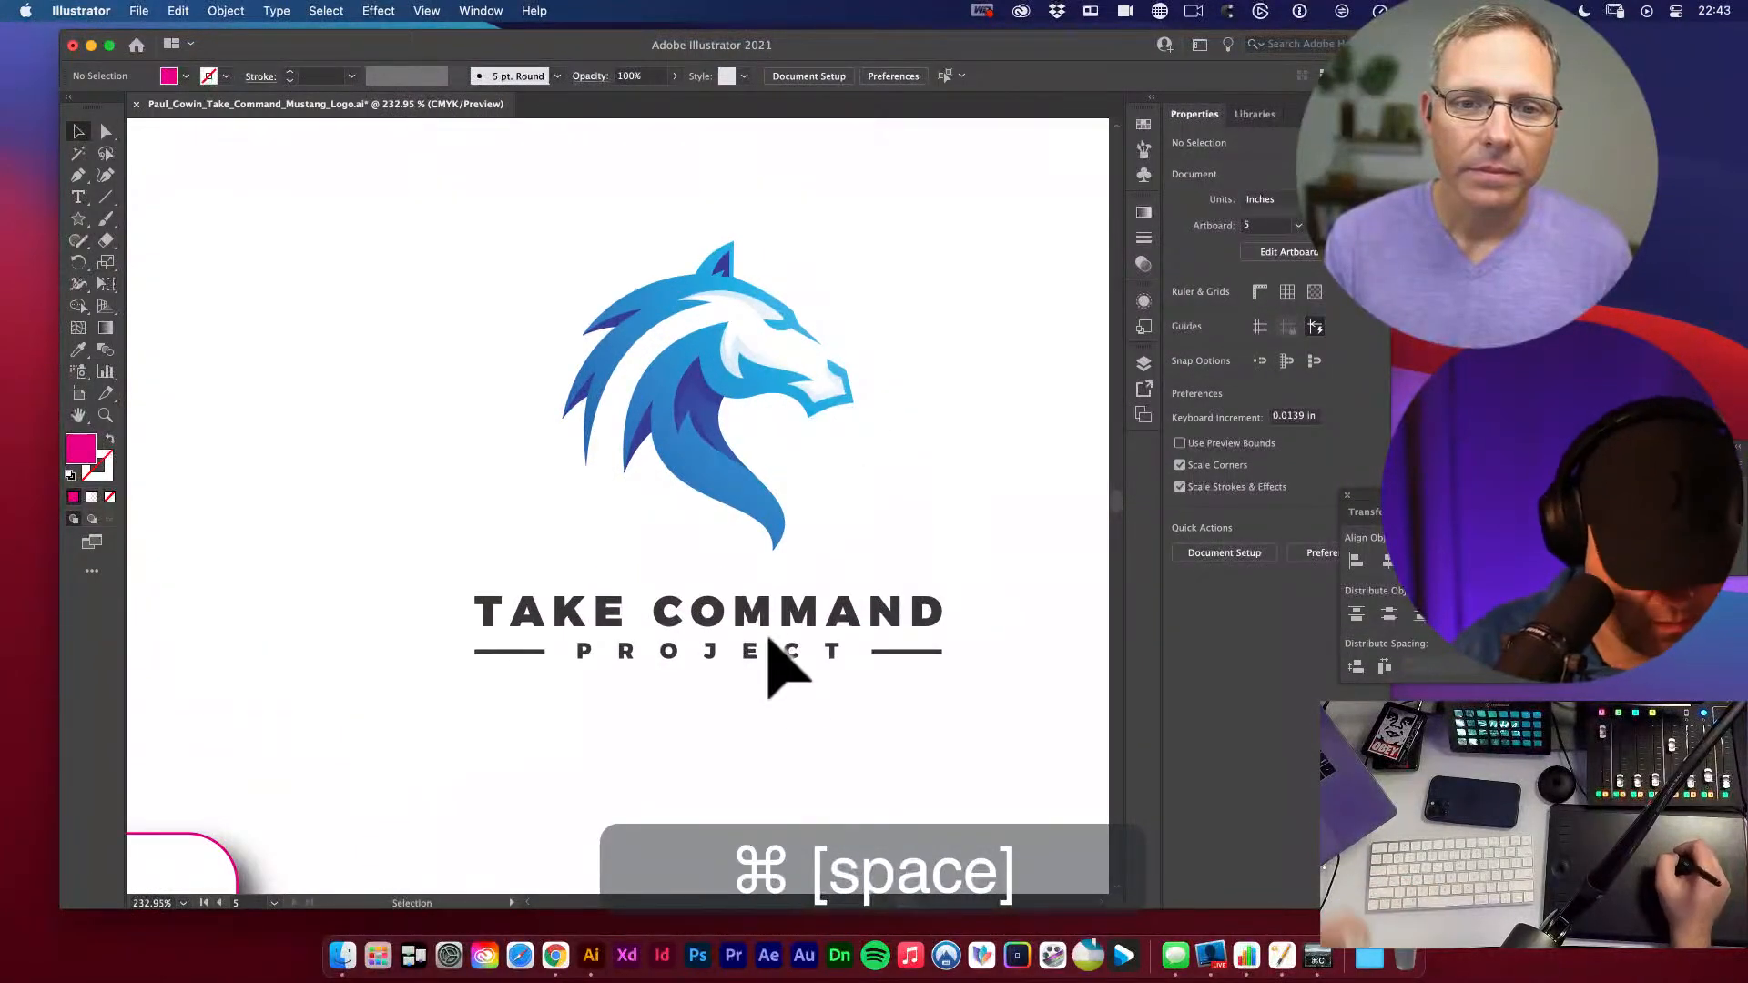
key("a")
left_click_drag(487, 175, 963, 558)
left_click(991, 587)
key("v")
key("a")
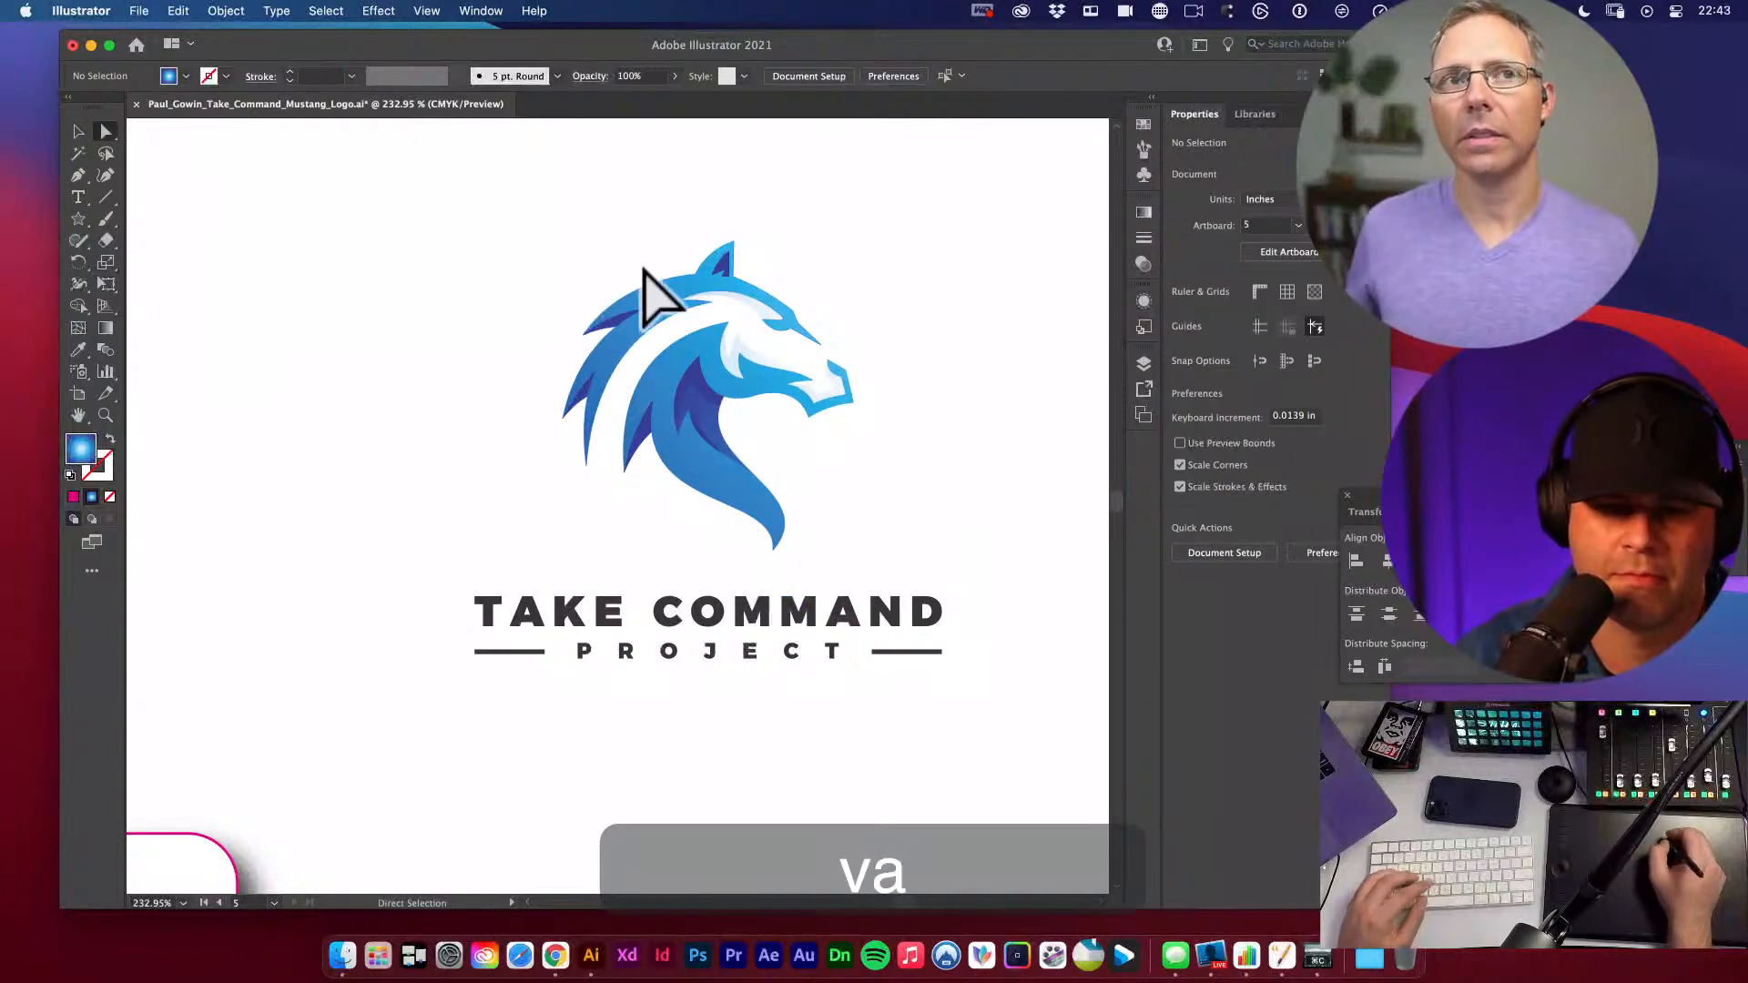
left_click_drag(526, 218, 938, 583)
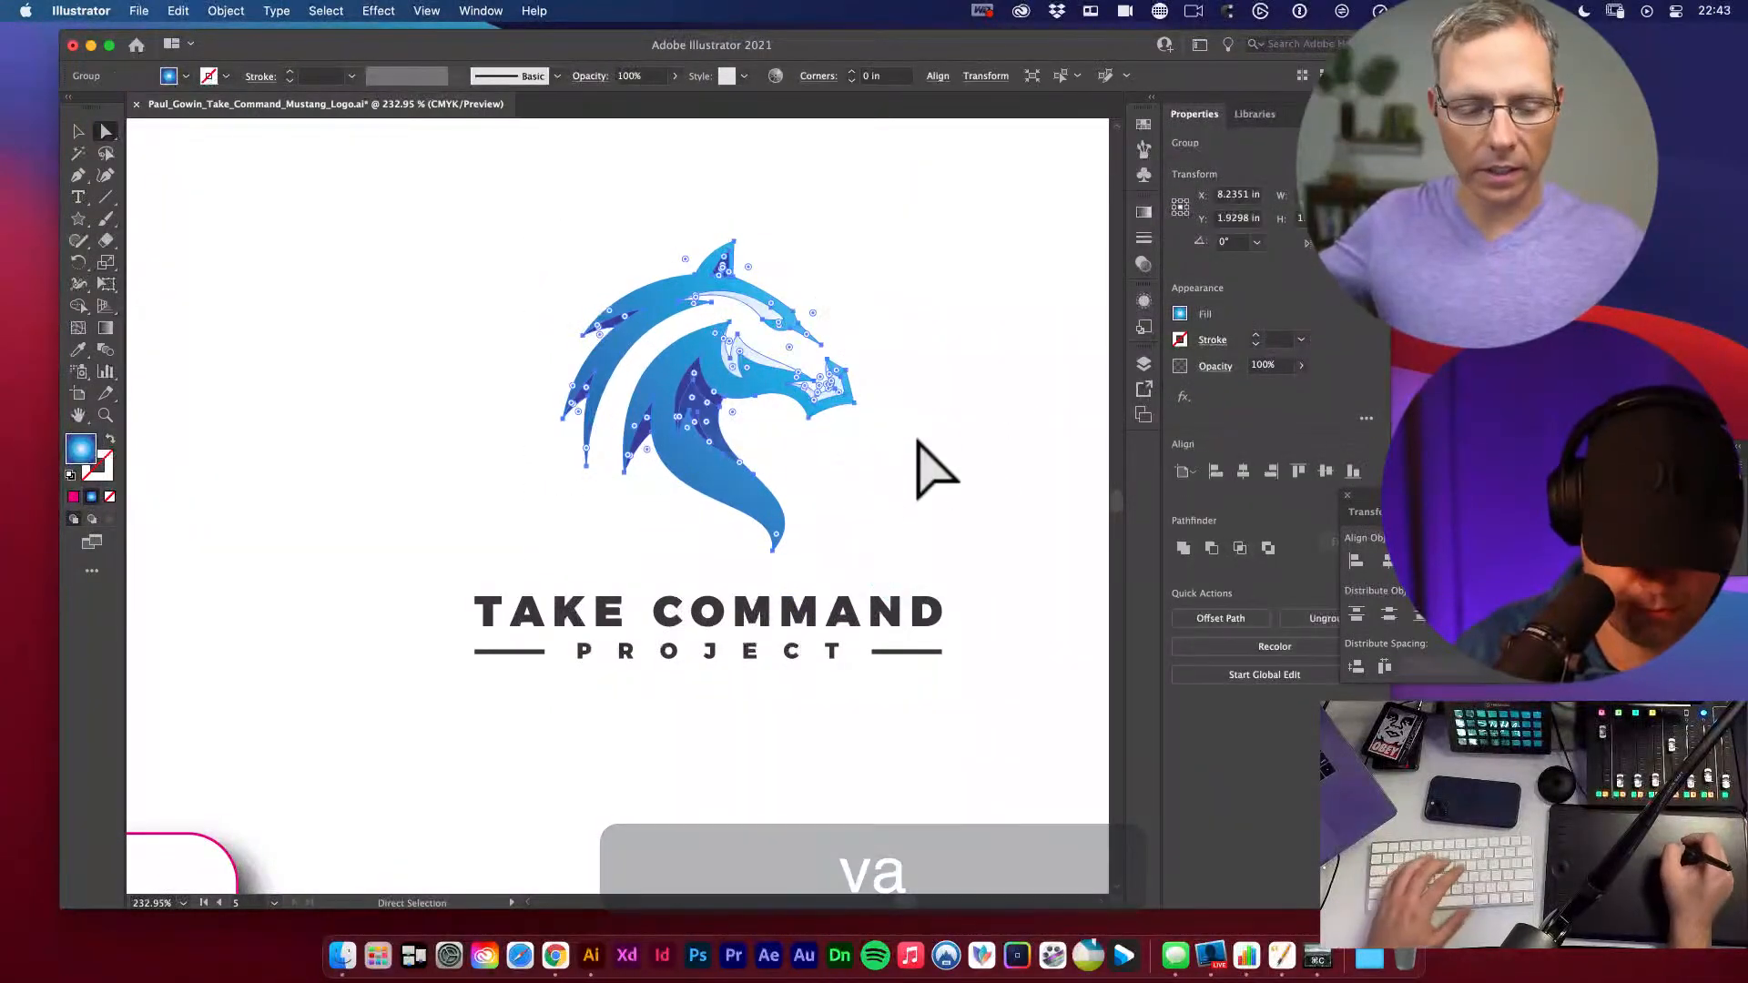
key("i")
left_click(717, 492)
key("v")
left_click(1011, 512)
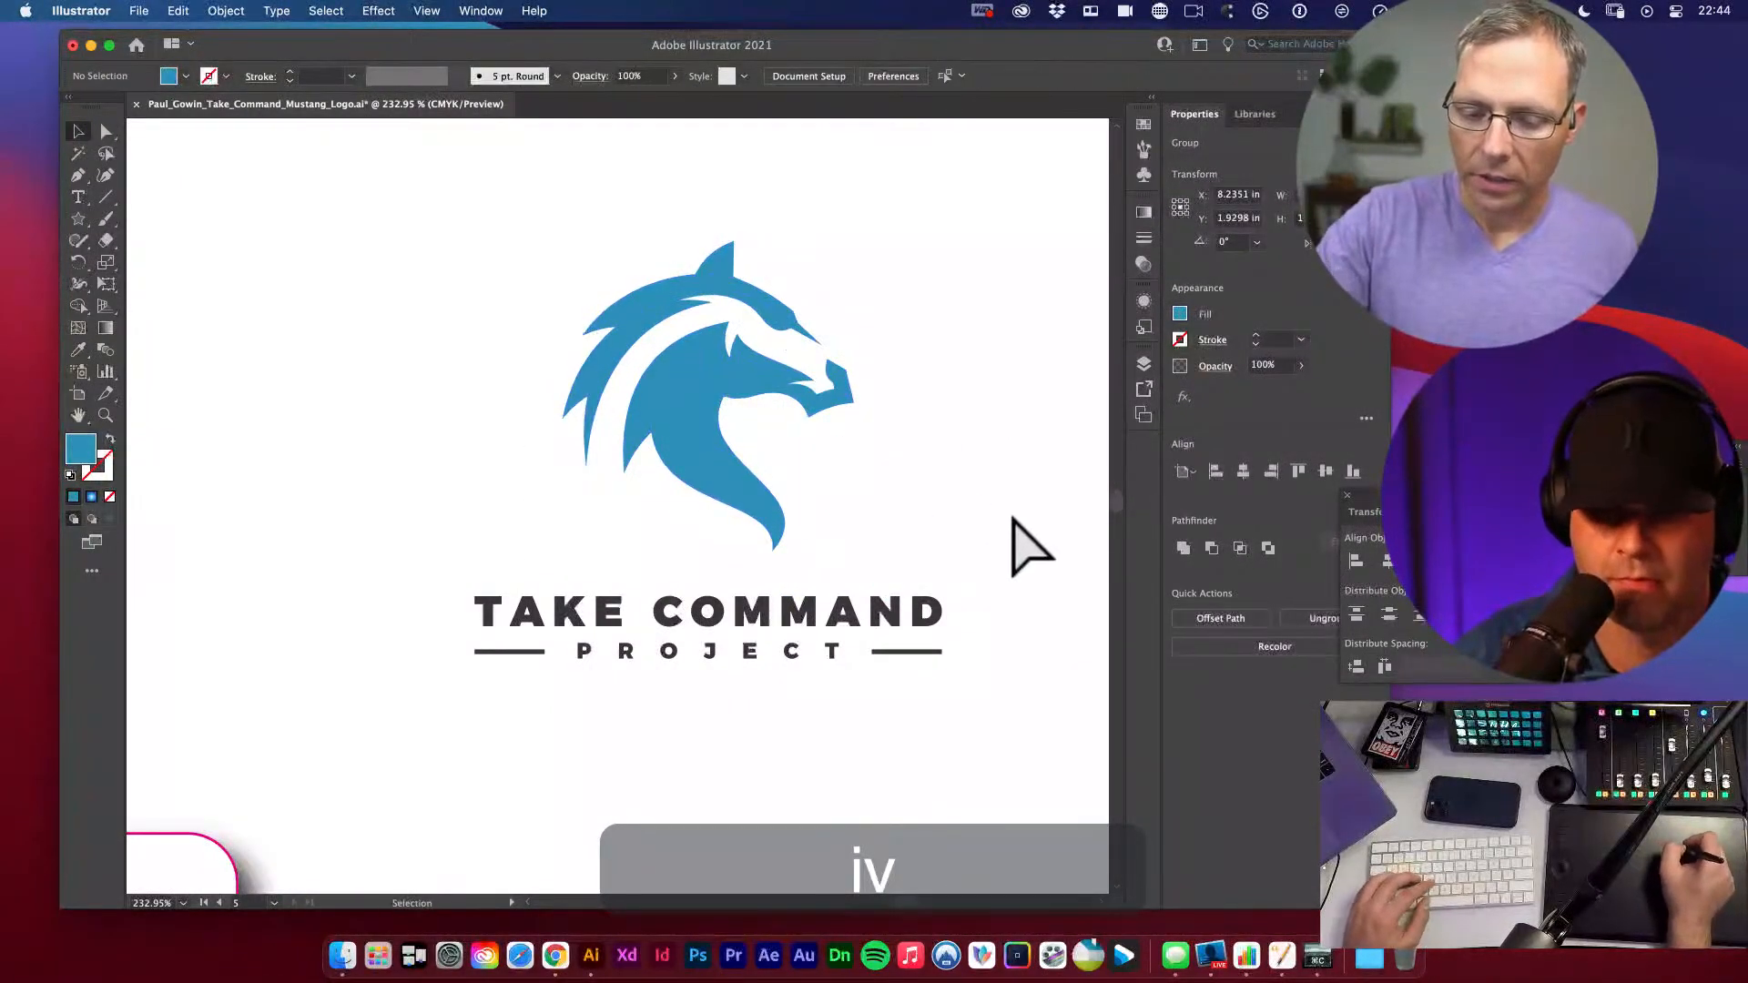
key("super+z")
key("a")
left_click(714, 418)
key("v")
left_click(806, 487)
- Compare the duplicated logo with the framed winner and save the document
key("space")
left_click(713, 460, "alt+super")
left_click(713, 460, "alt+super")
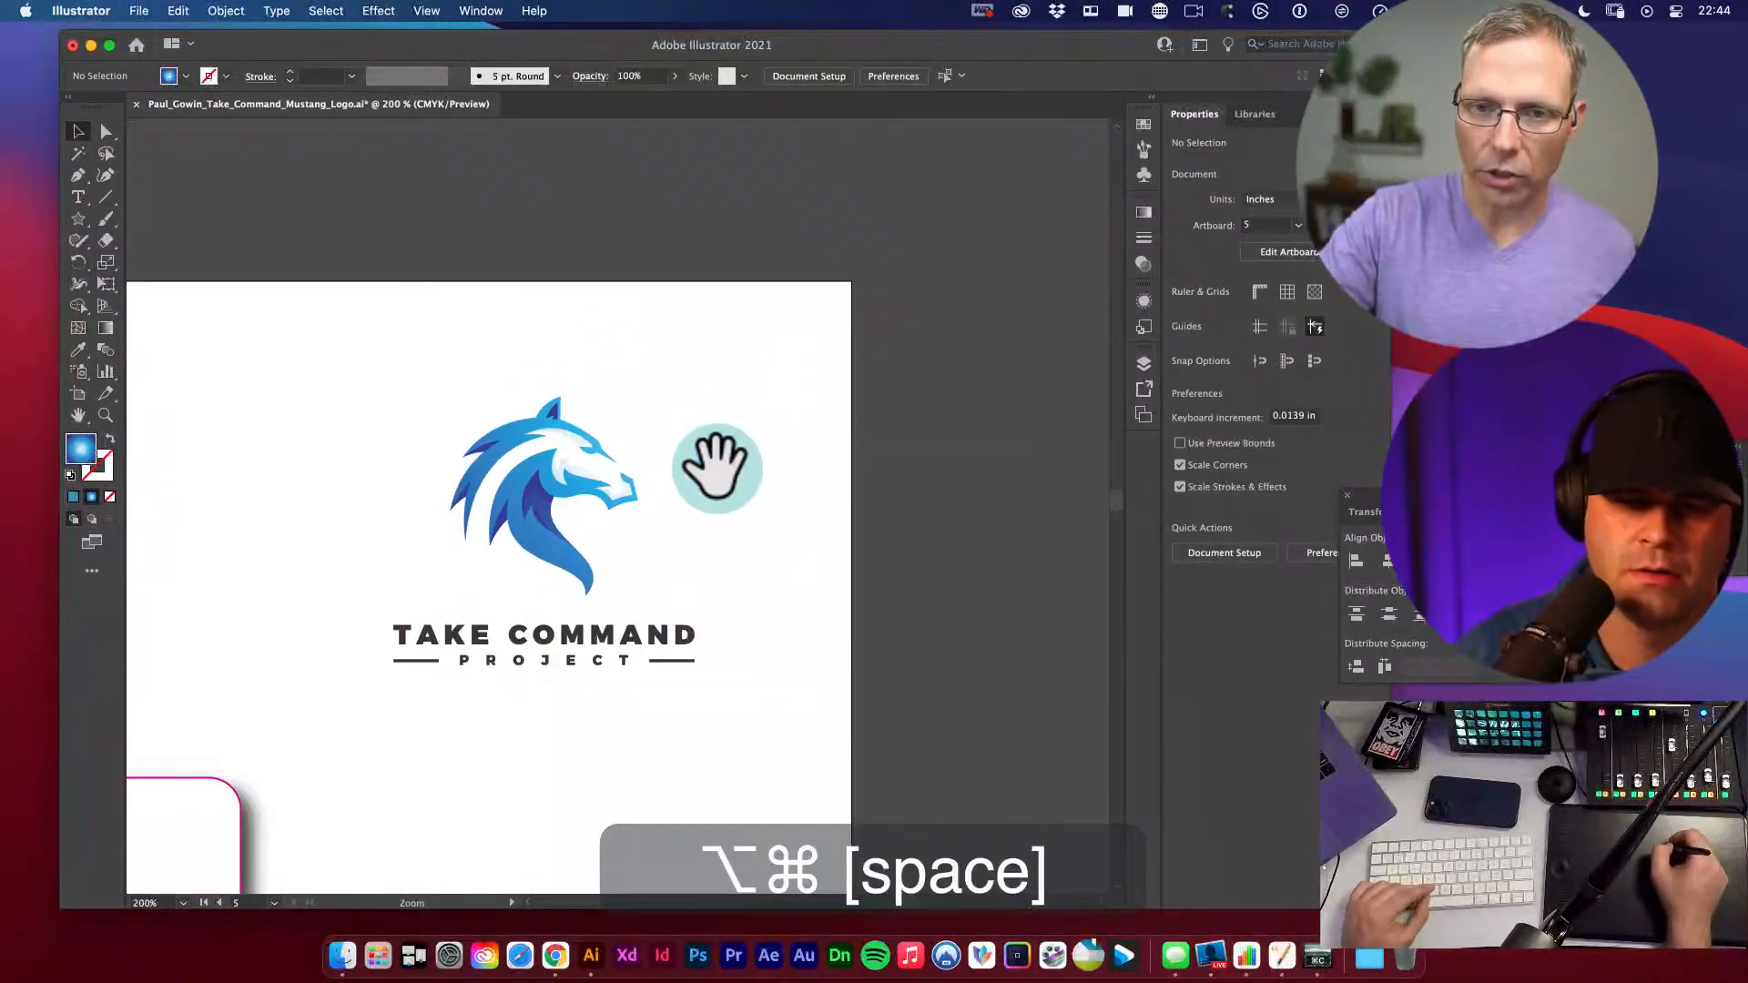
left_click_drag(530, 679, 823, 520)
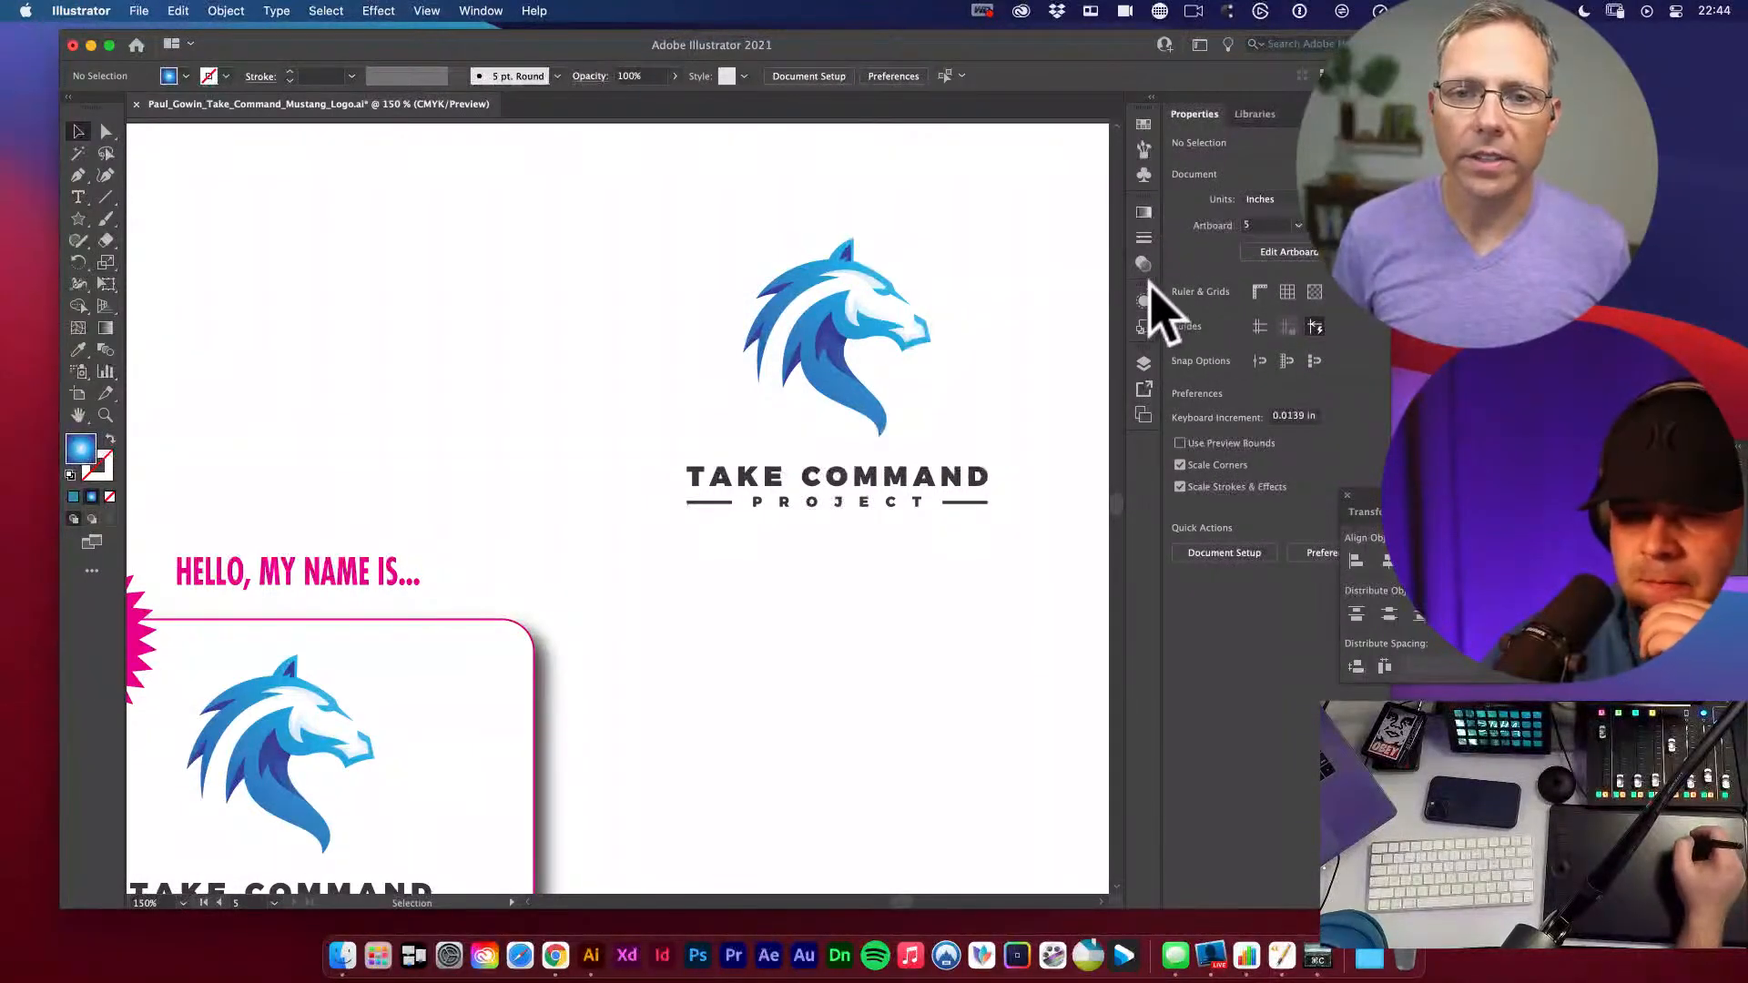
left_click(1007, 628)
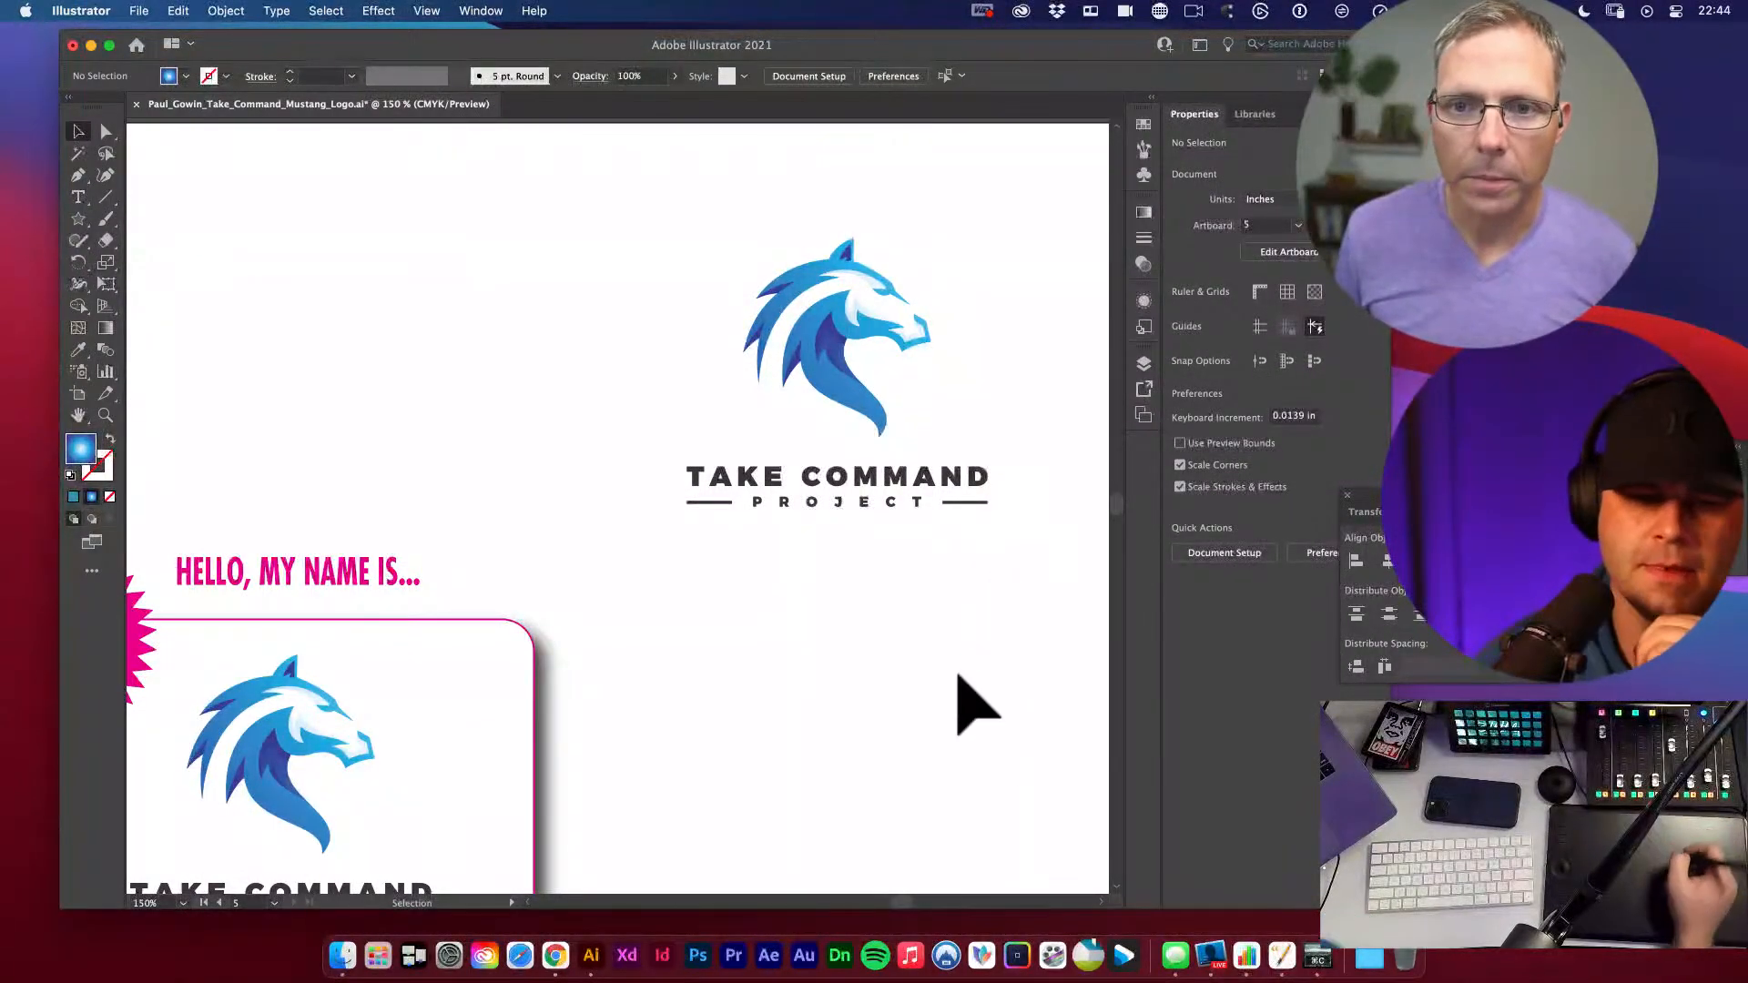
key("space")
left_click_drag(410, 800, 773, 490)
key("v")
key("super+s")
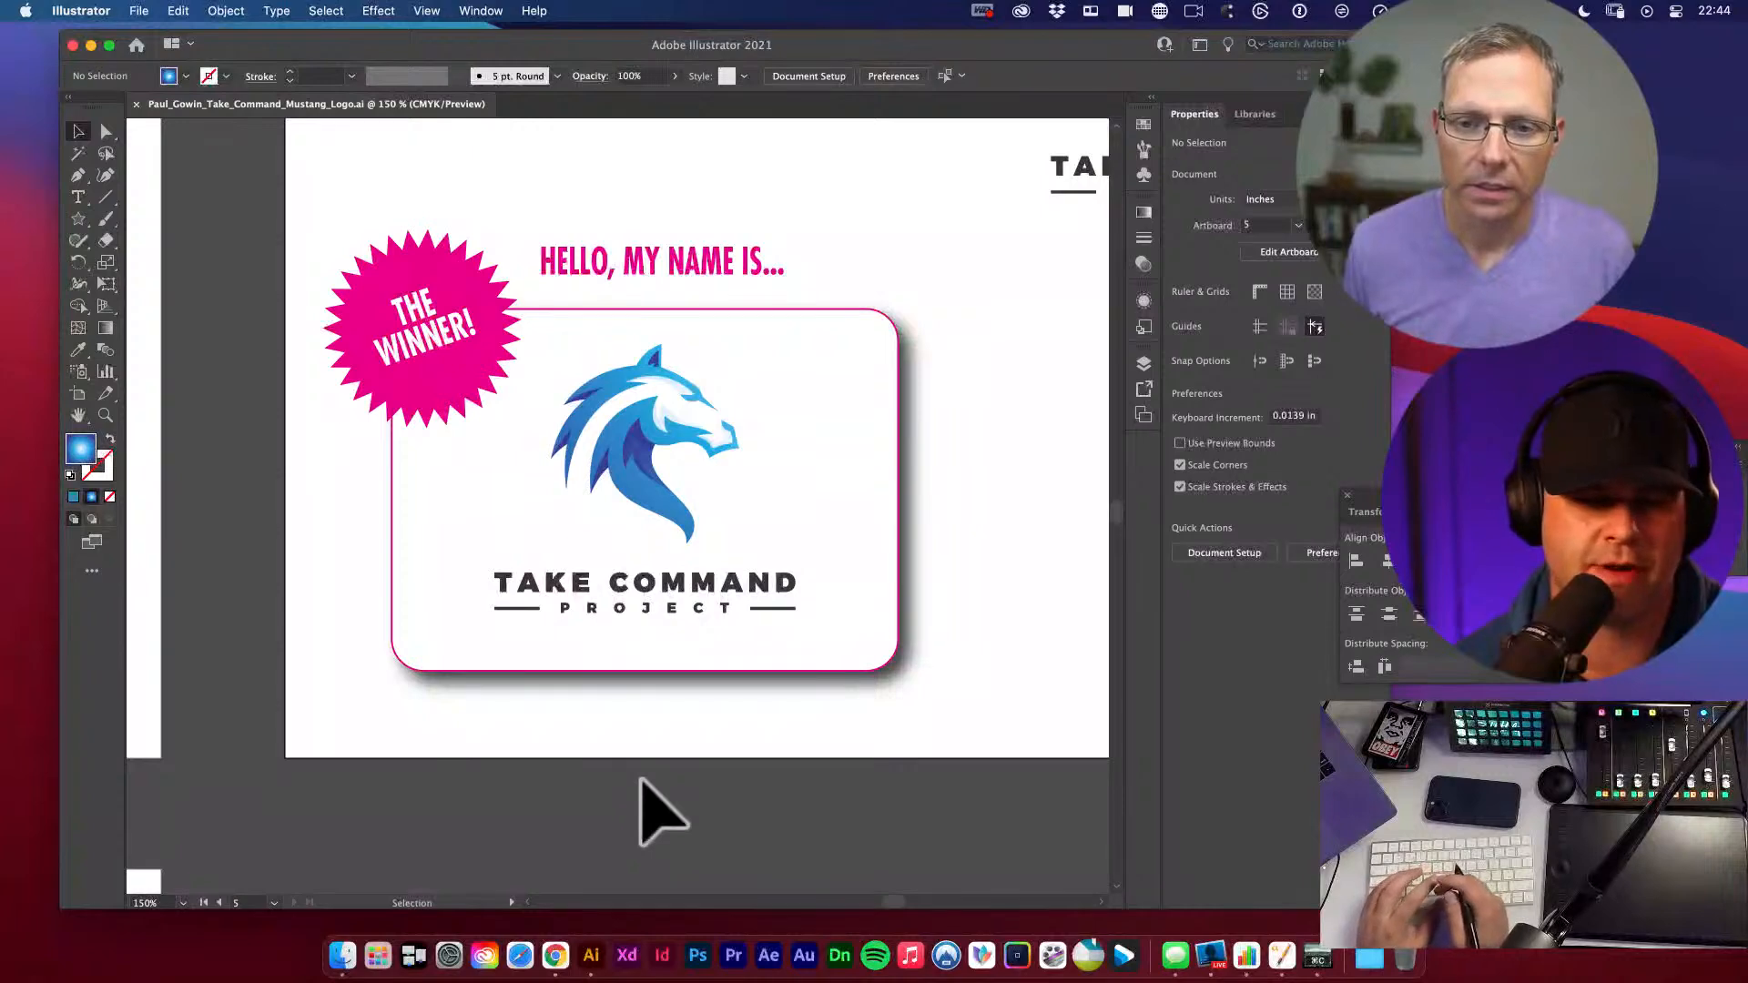
- Switch to Chrome, open color.adobe.com in a new window and dismiss the What's New notice
left_click(563, 960)
key("super+n")
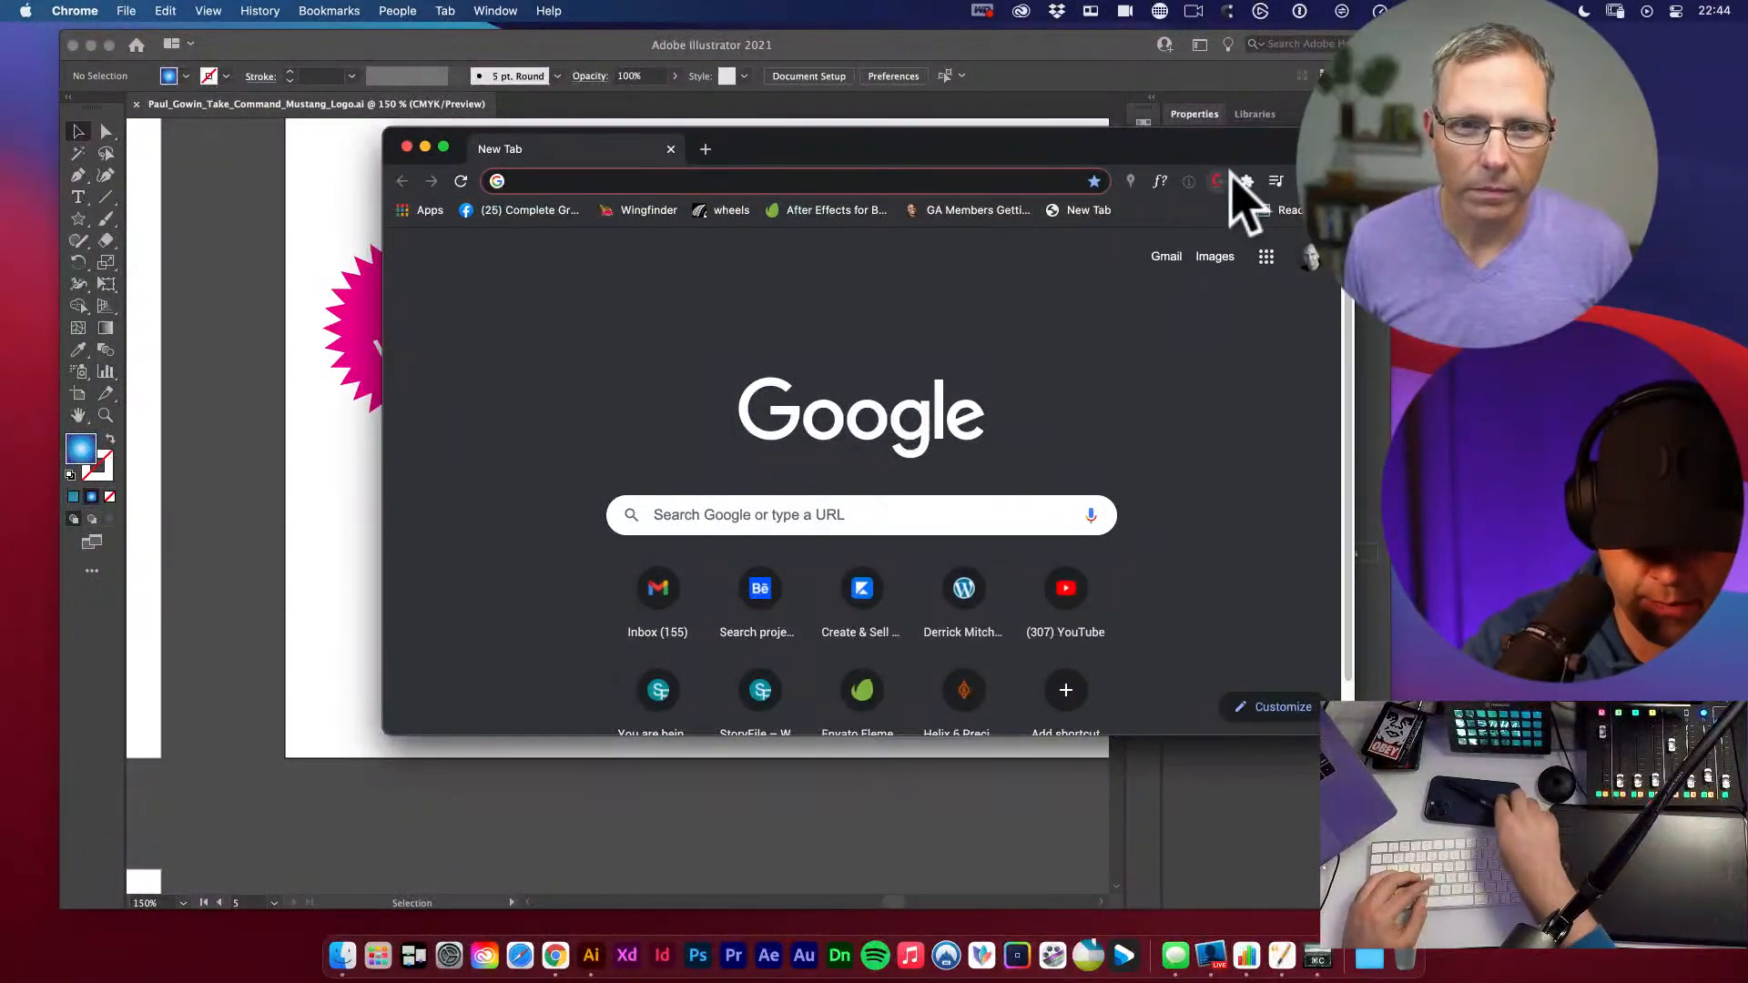
type("COLOR.")
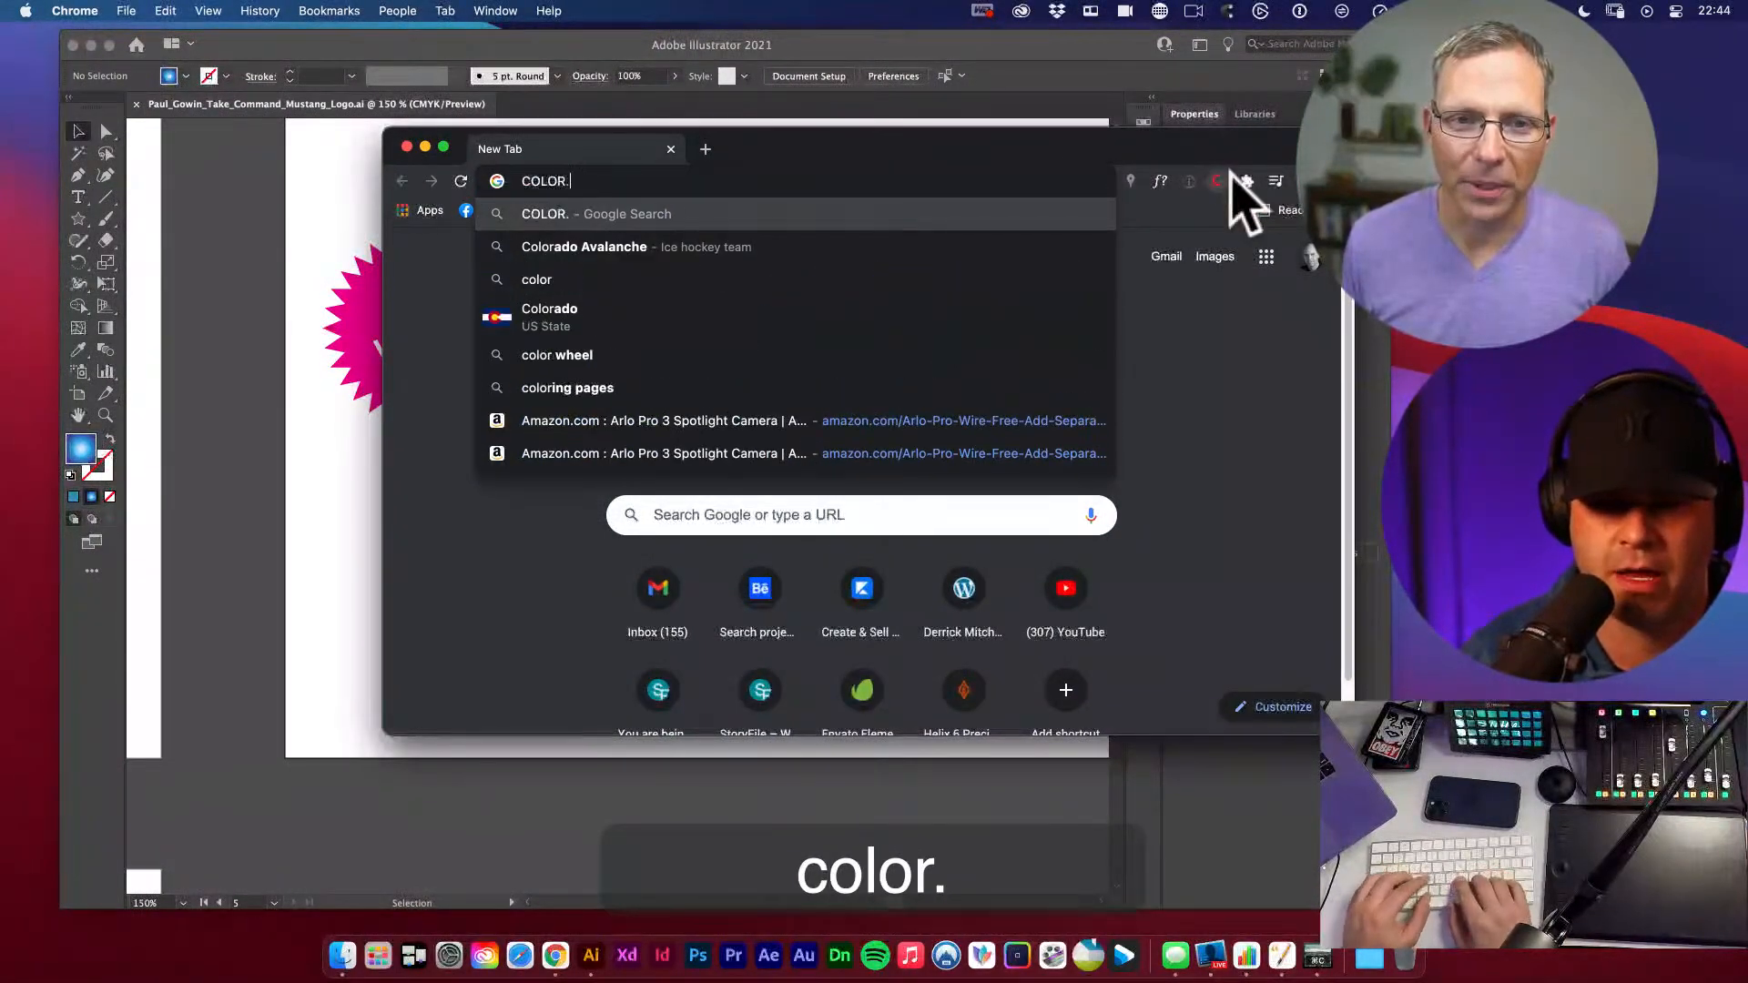
type("adobe.com")
key("Return")
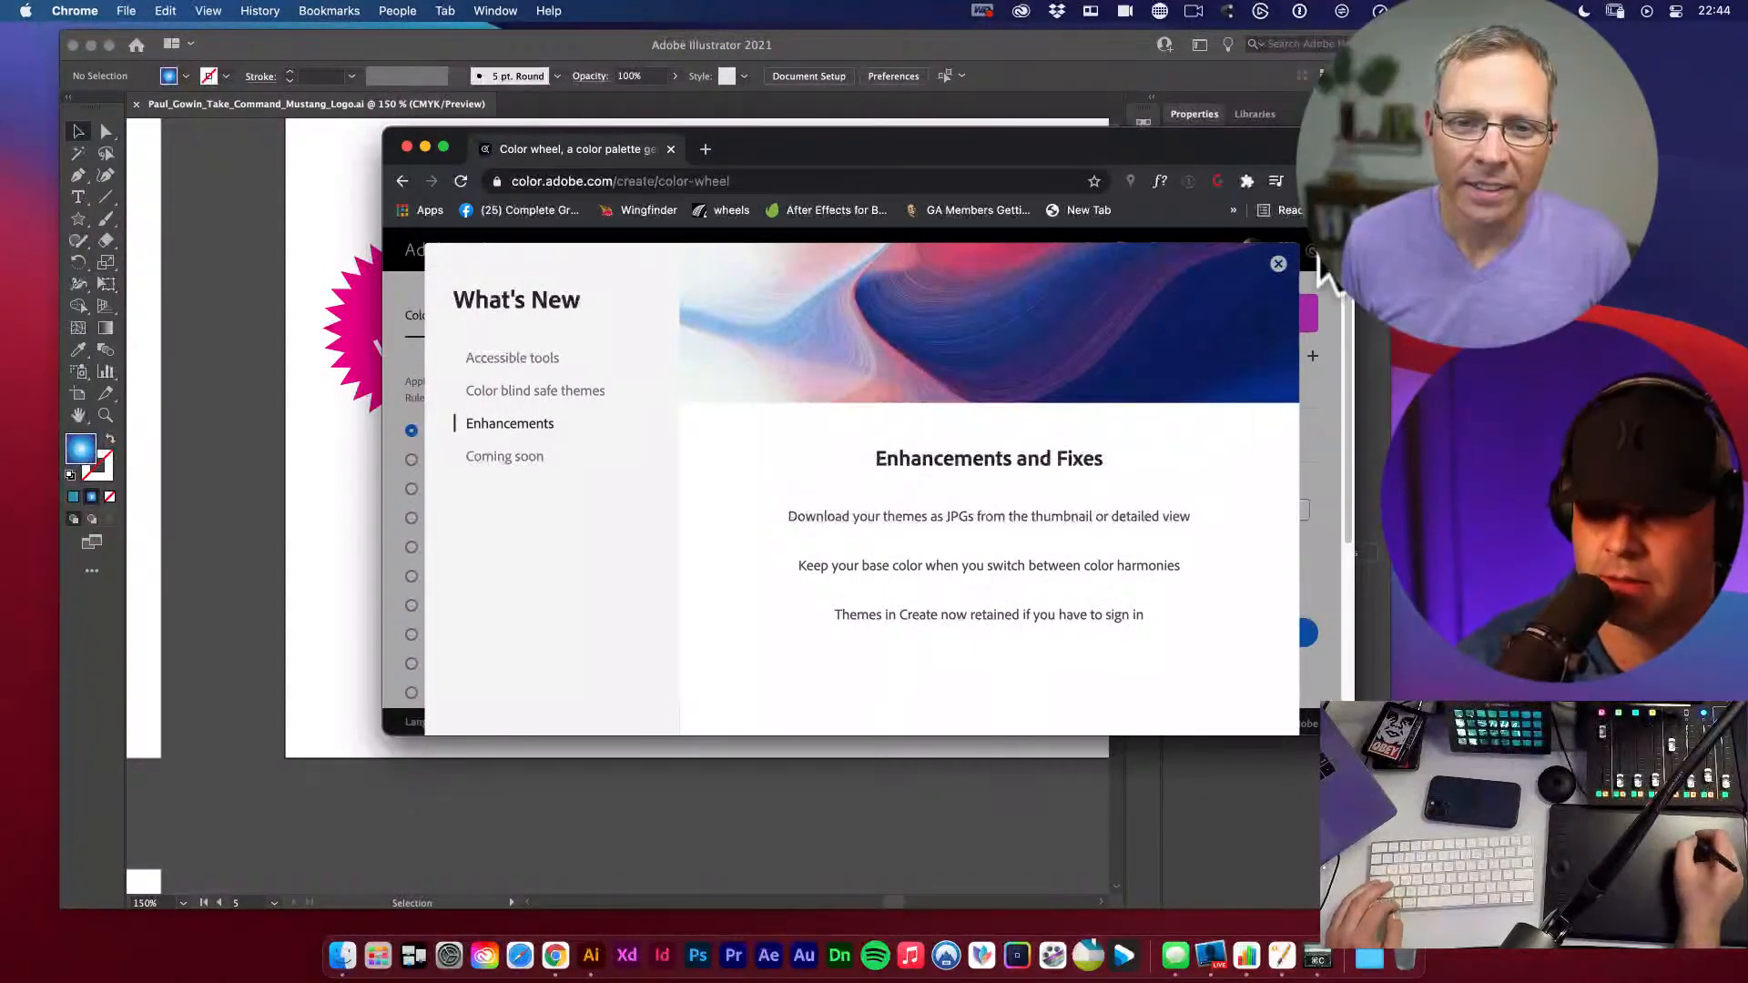
left_click(1278, 262)
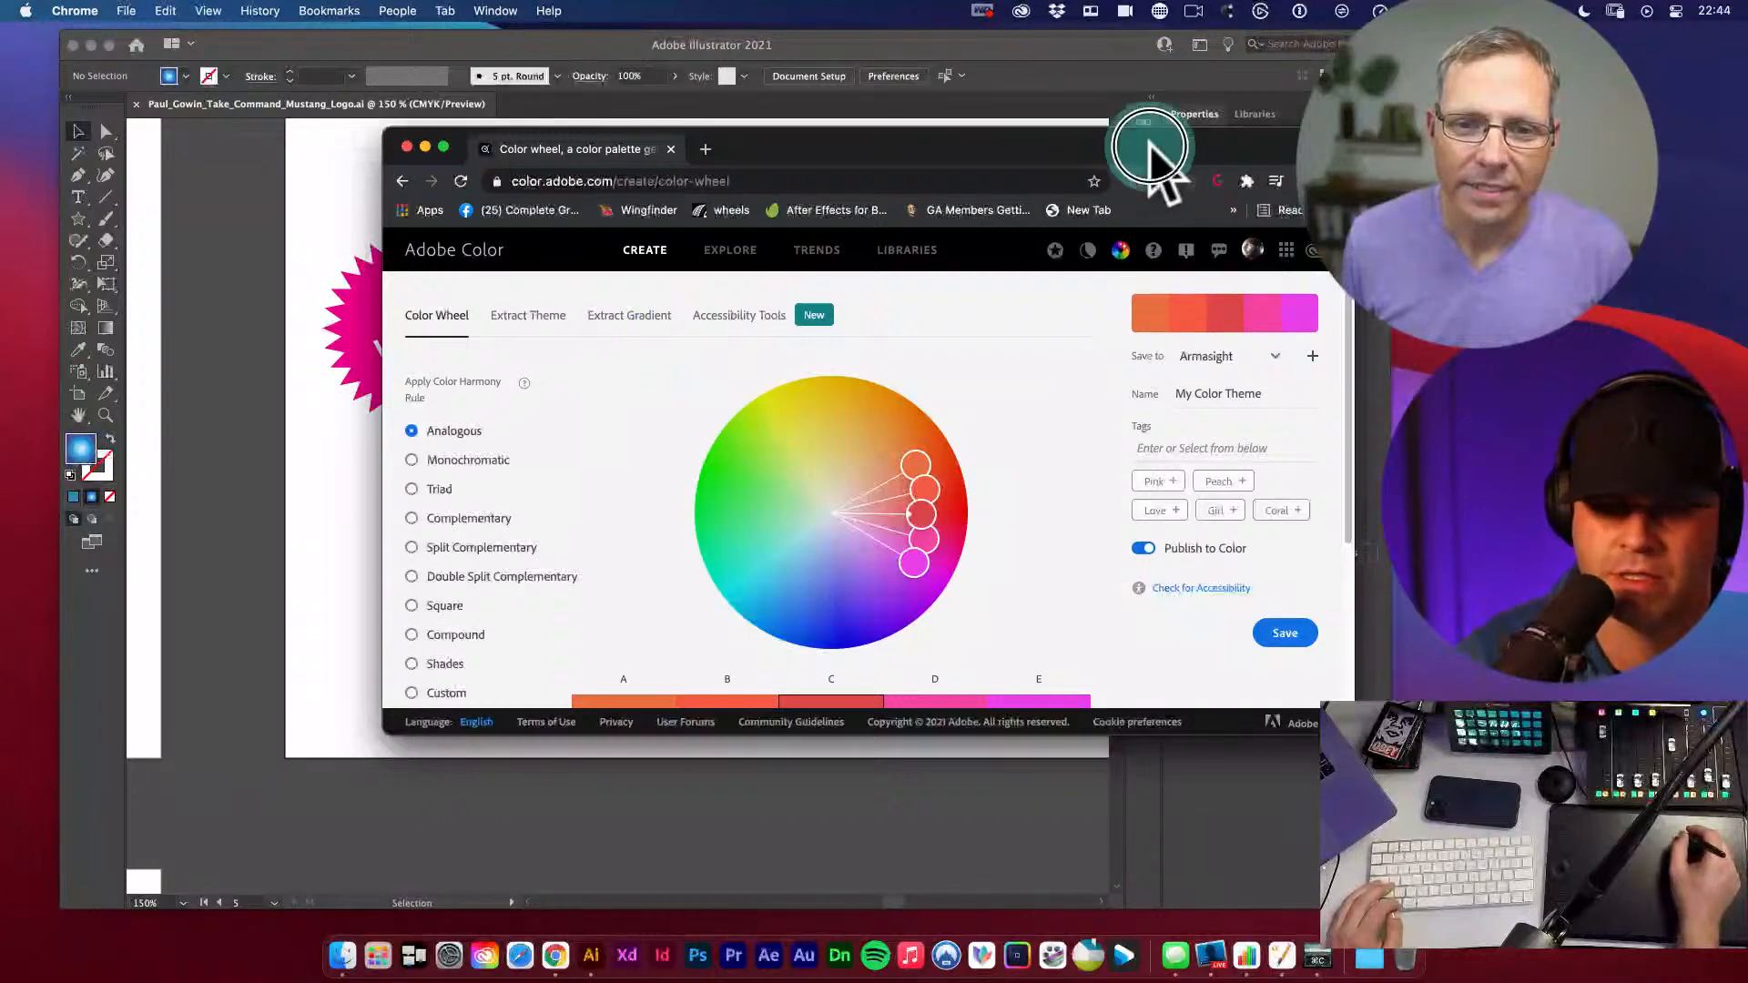
- Enlarge the browser window and choose the client's library as the save location for the color theme
left_click_drag(1155, 151, 1105, 120)
left_click_drag(1302, 701, 1385, 847)
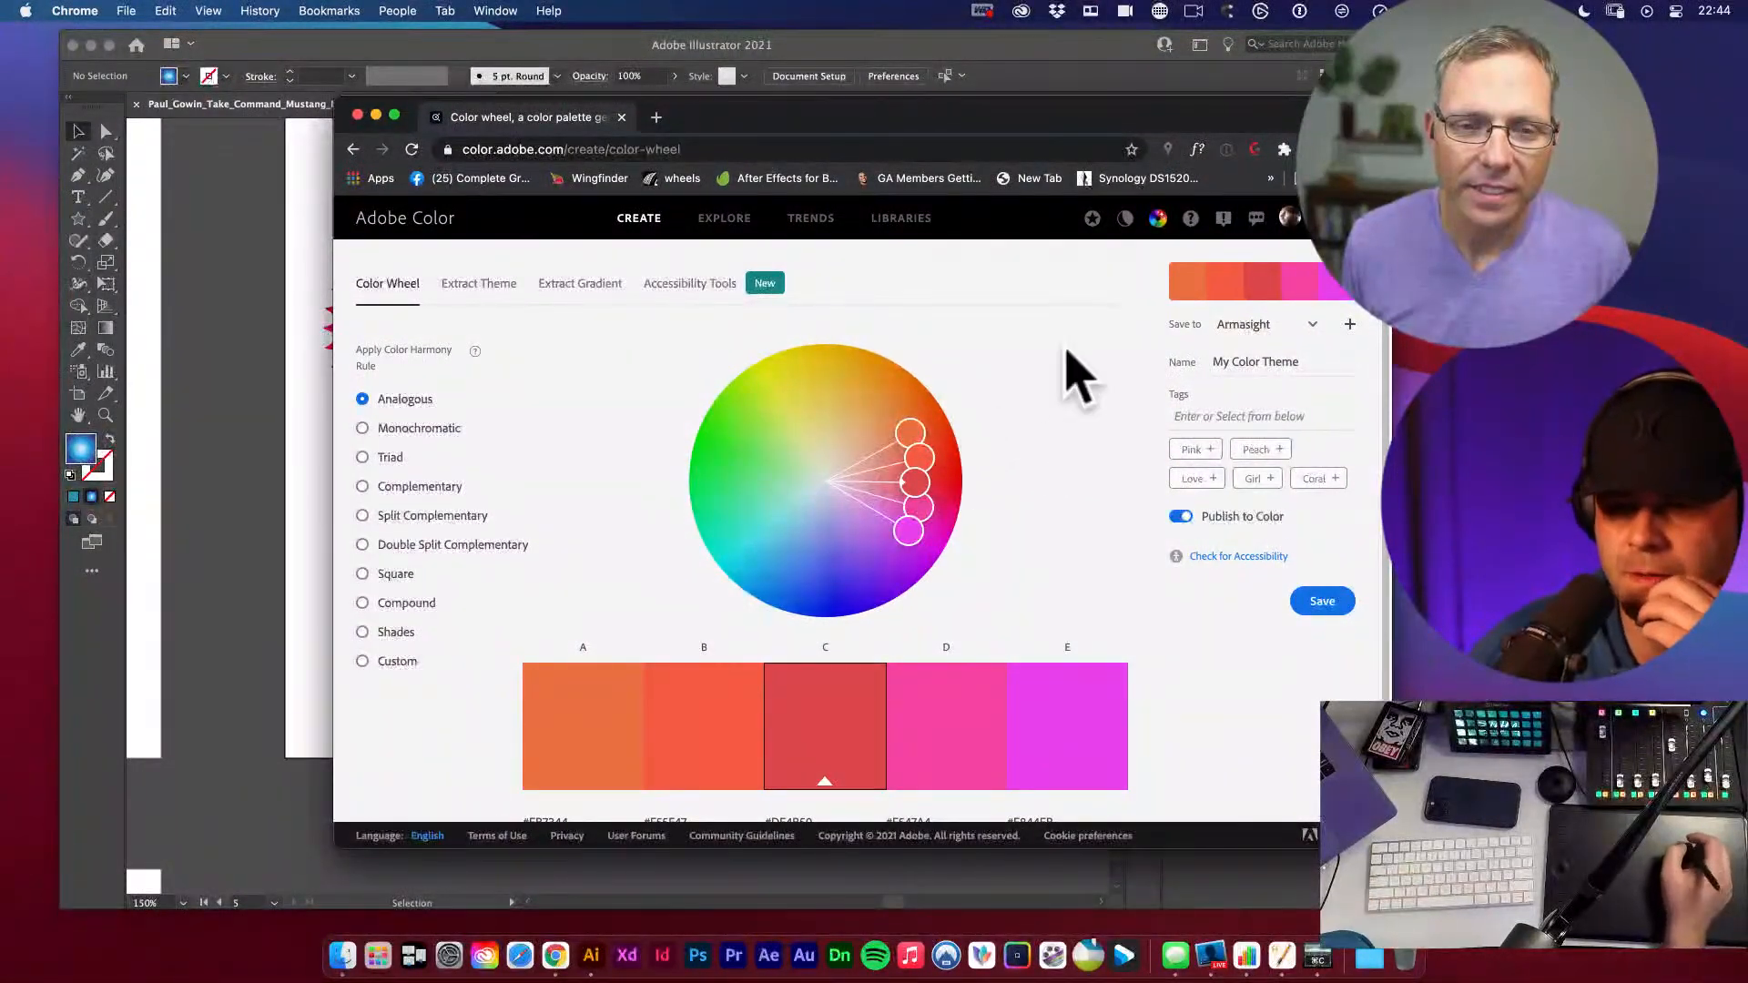
left_click(1313, 331)
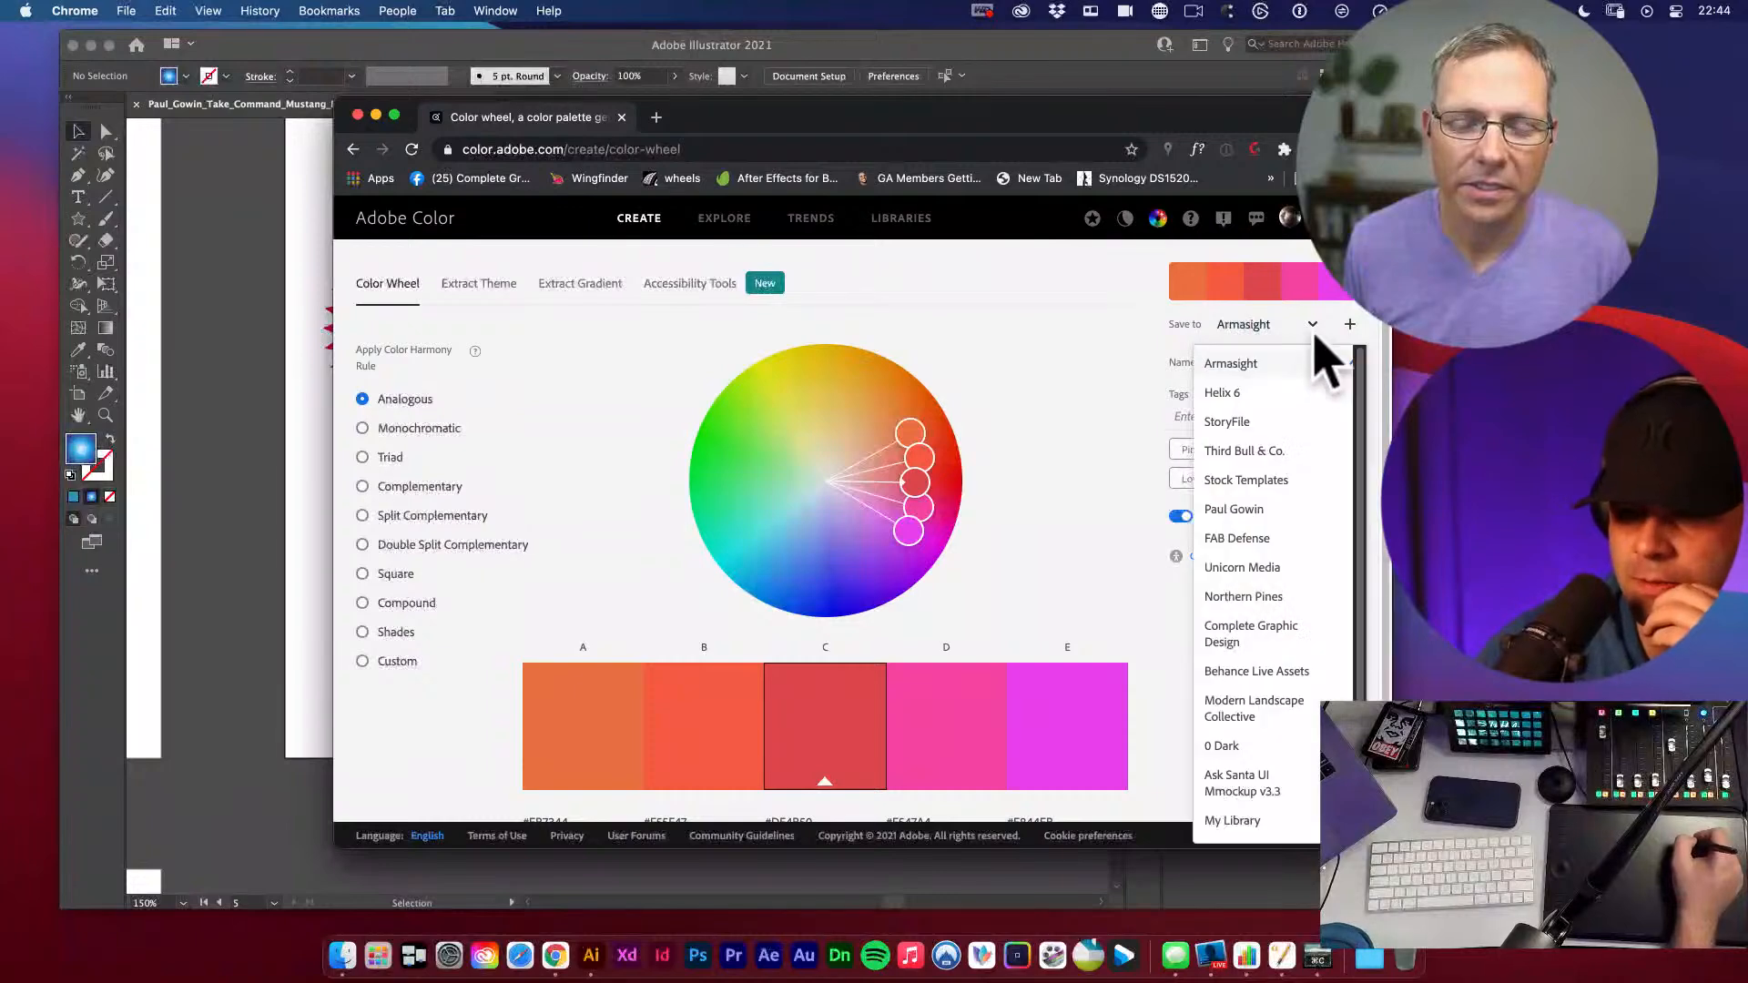
scroll(1365, 576, "down", 10)
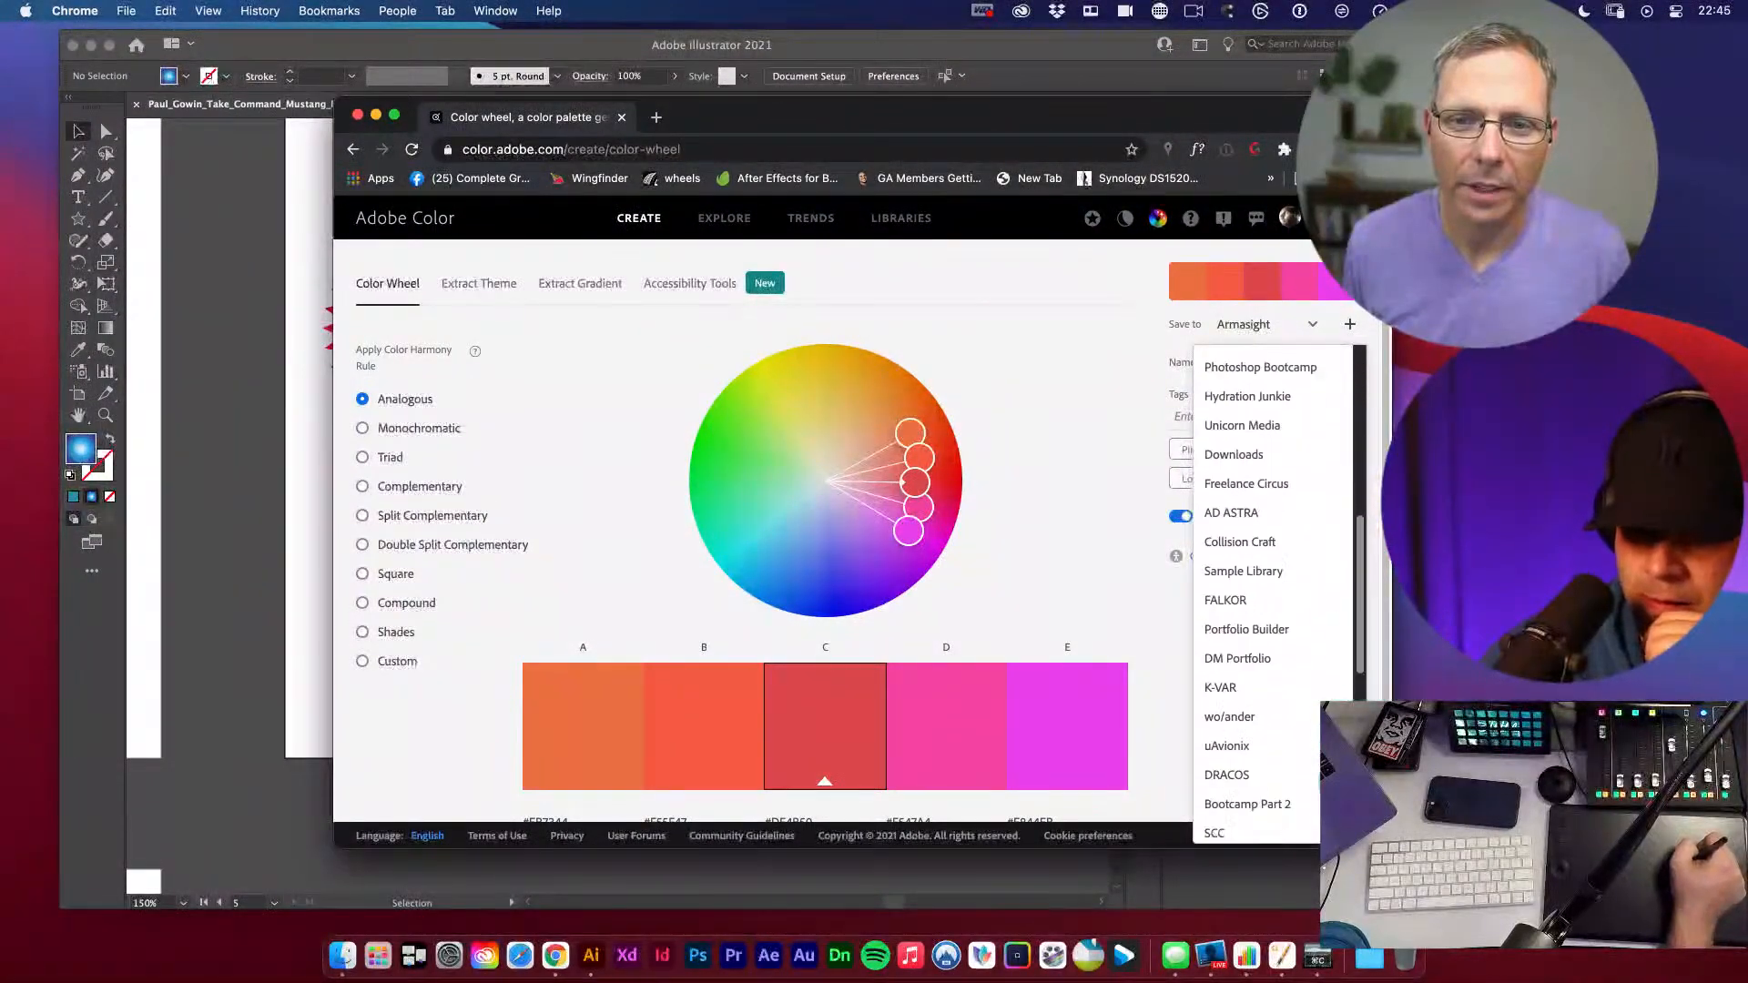
scroll(1323, 461, "down", 3)
left_click_drag(1363, 590, 1369, 444)
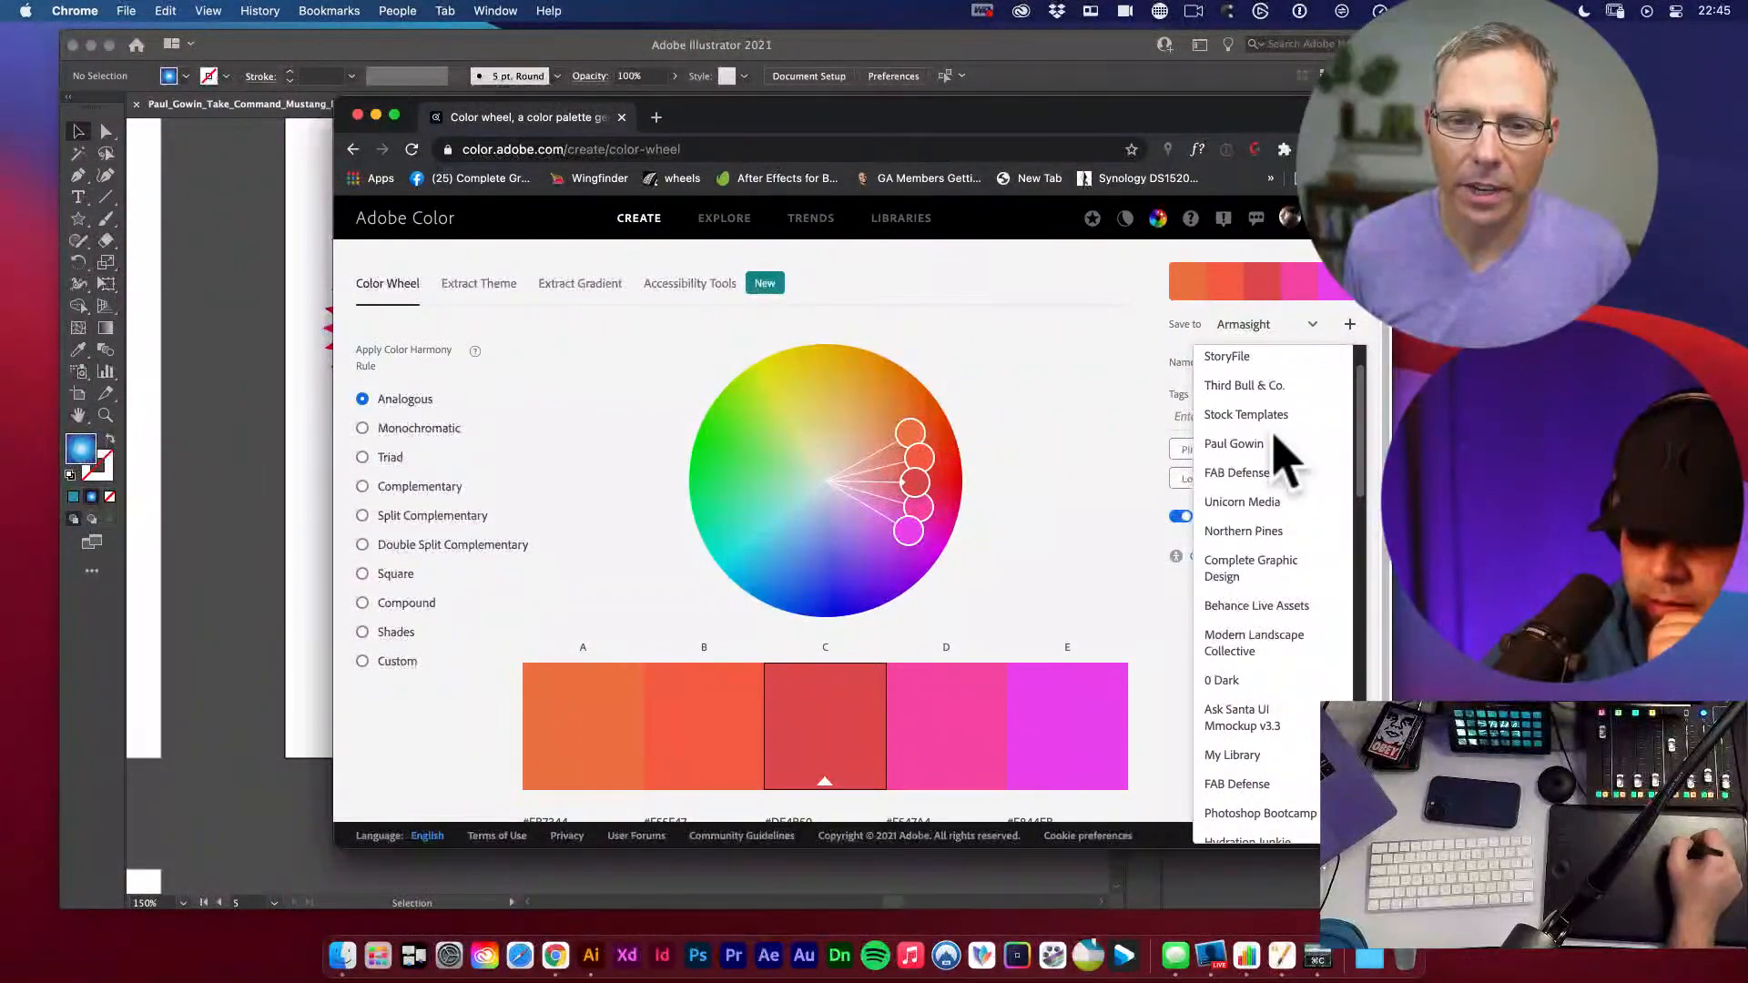
left_click(1247, 444)
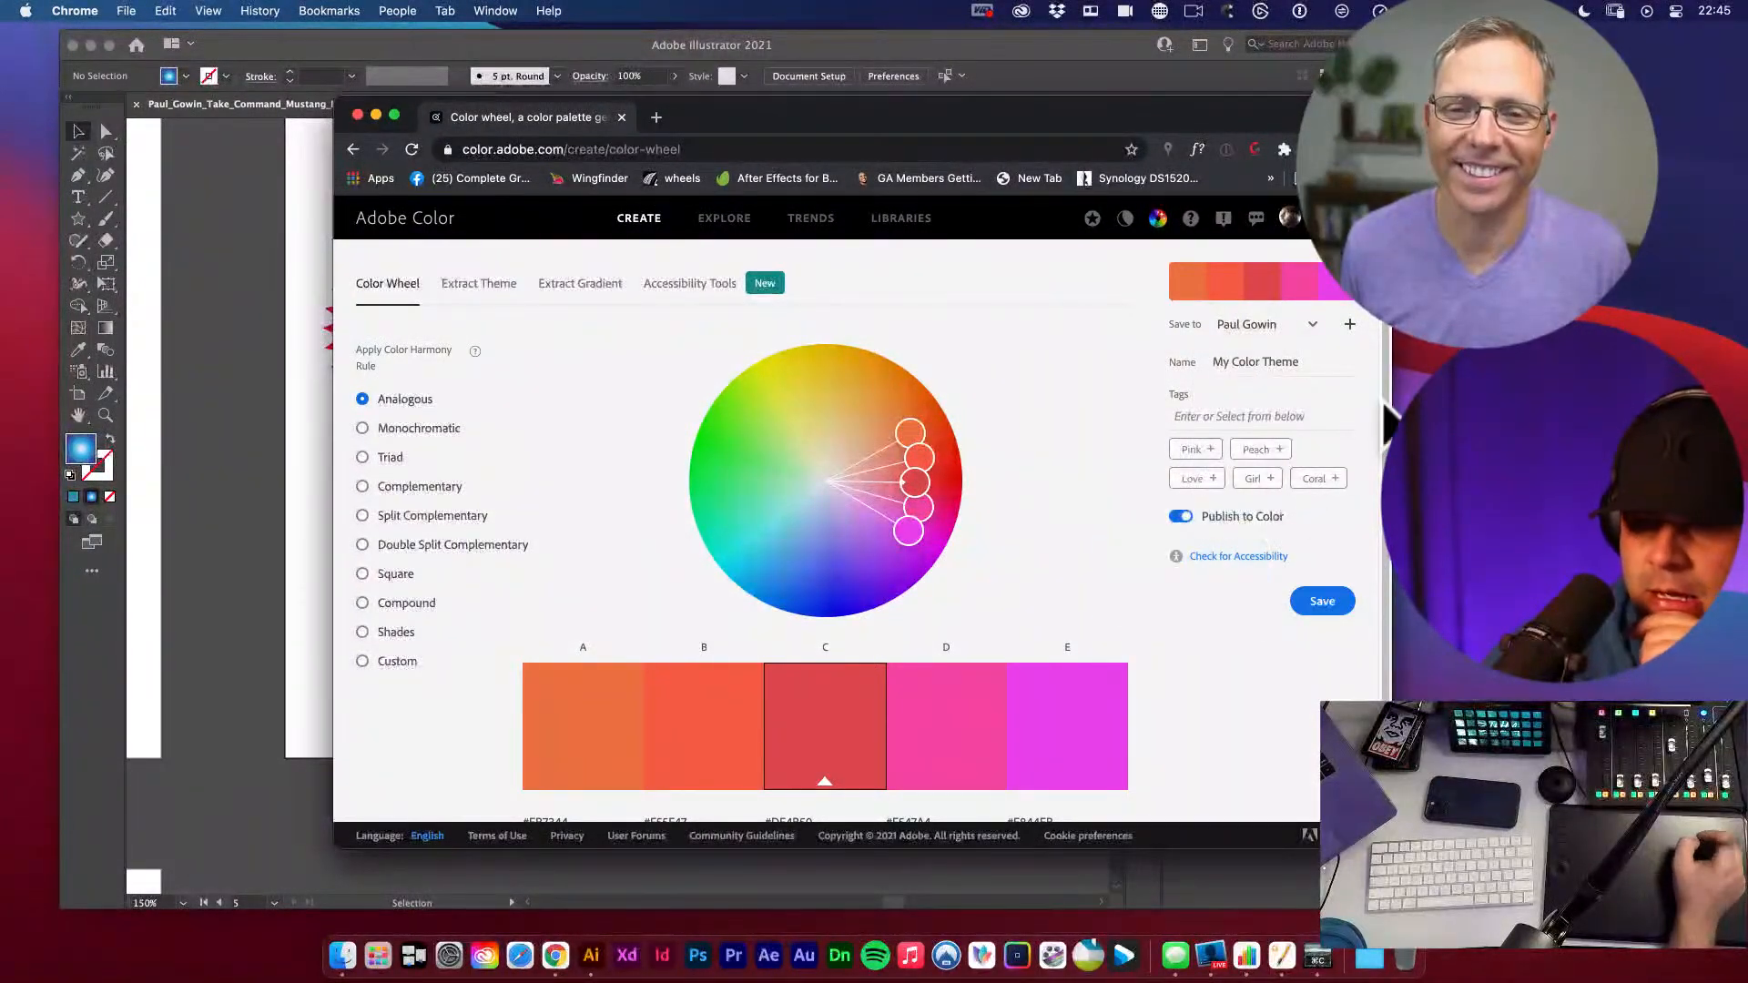
- Turn off Publish to Color for the color theme
left_click_drag(964, 96, 1063, 98)
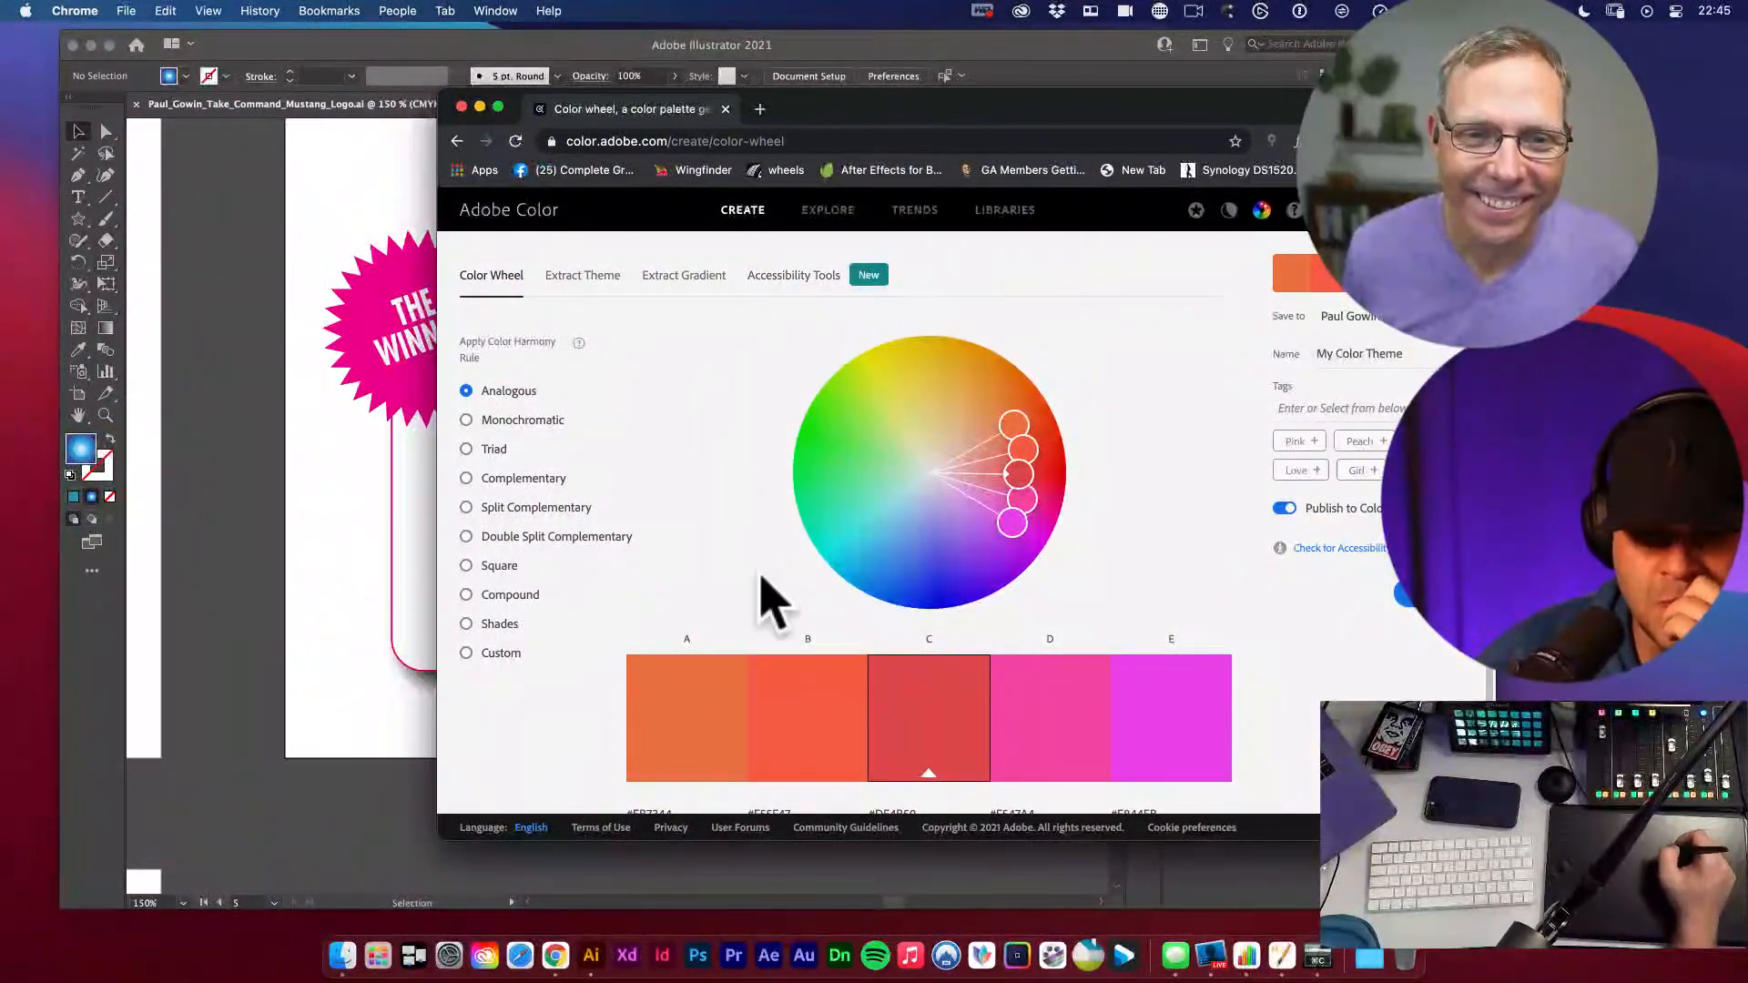
left_click(1285, 507)
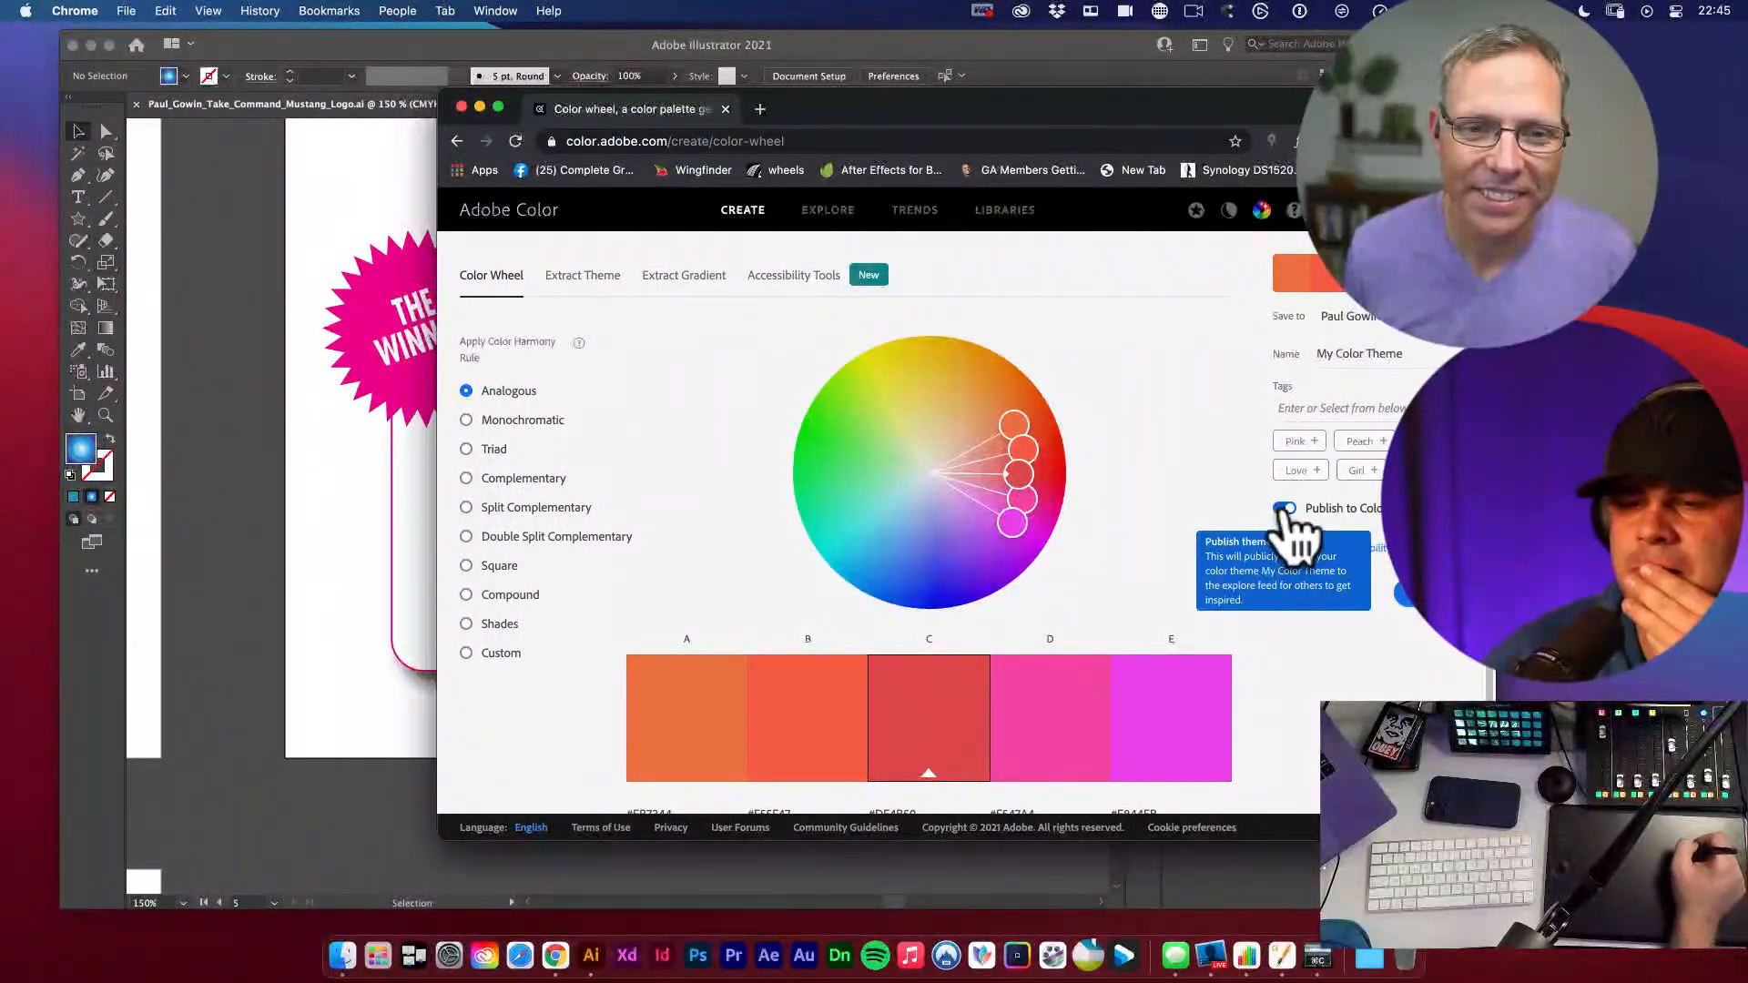
scroll(965, 519, "down", 5)
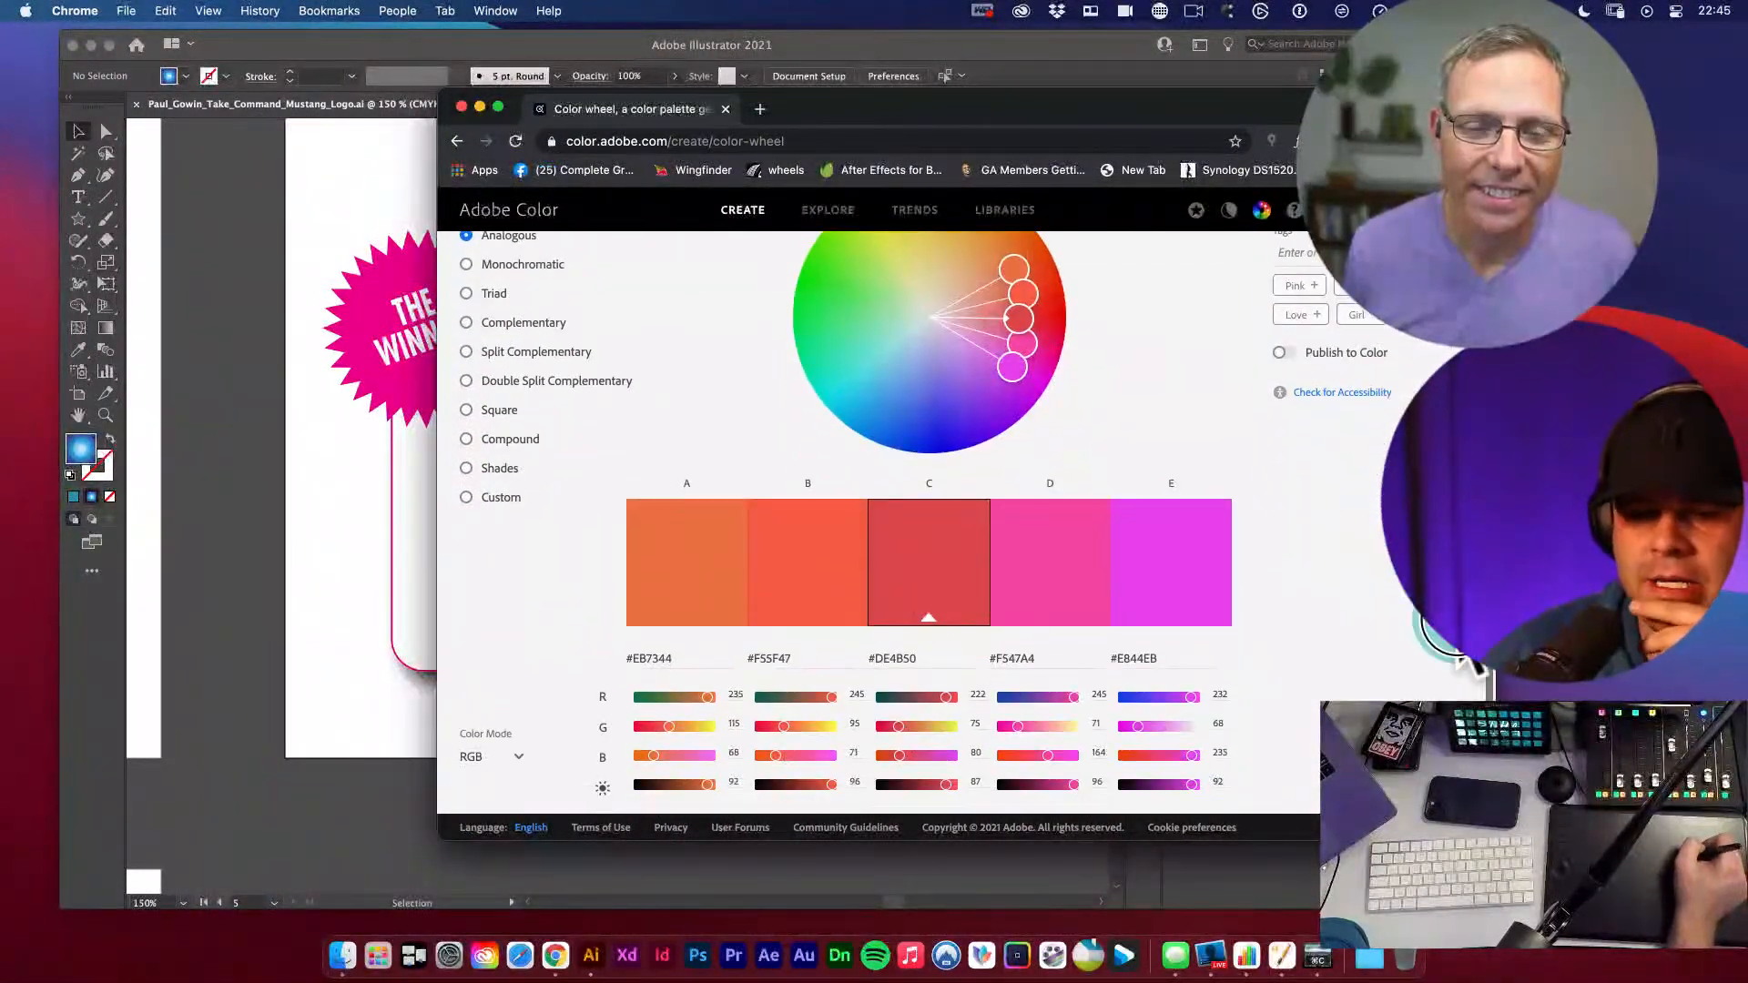
scroll(965, 519, "up", 5)
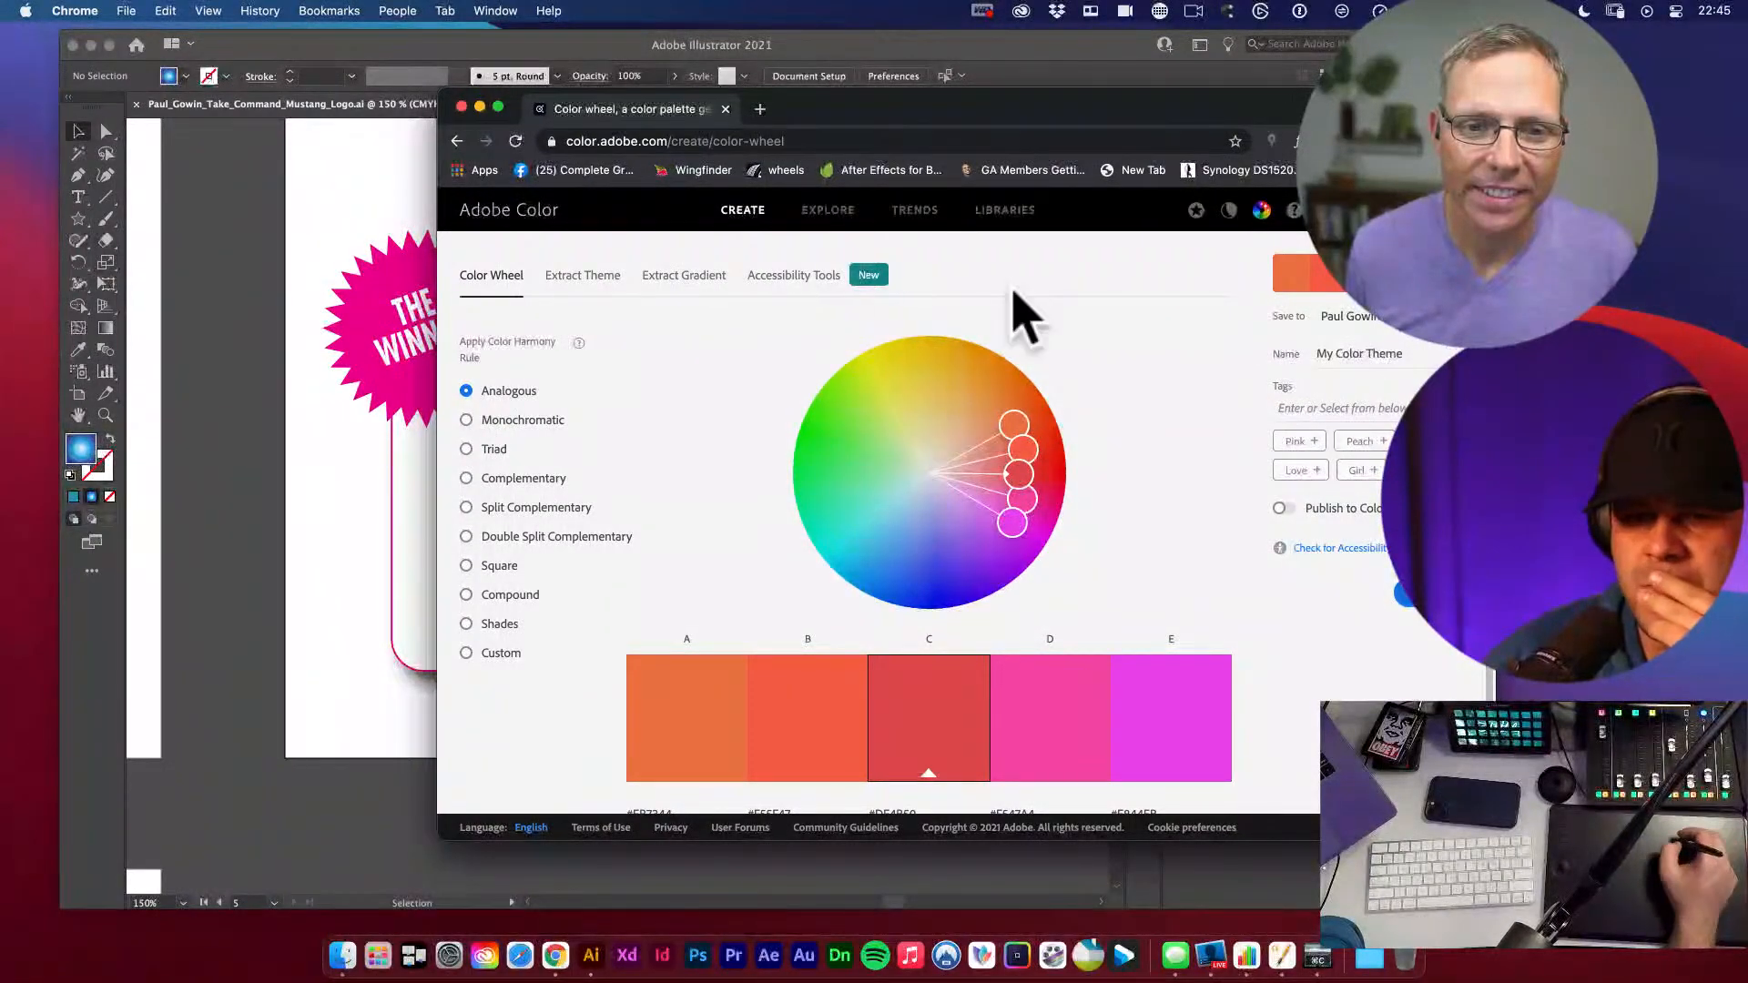
- Open Adobe Color's Extract Theme page for pulling colors from an image, and switch back to Illustrator
left_click(772, 275)
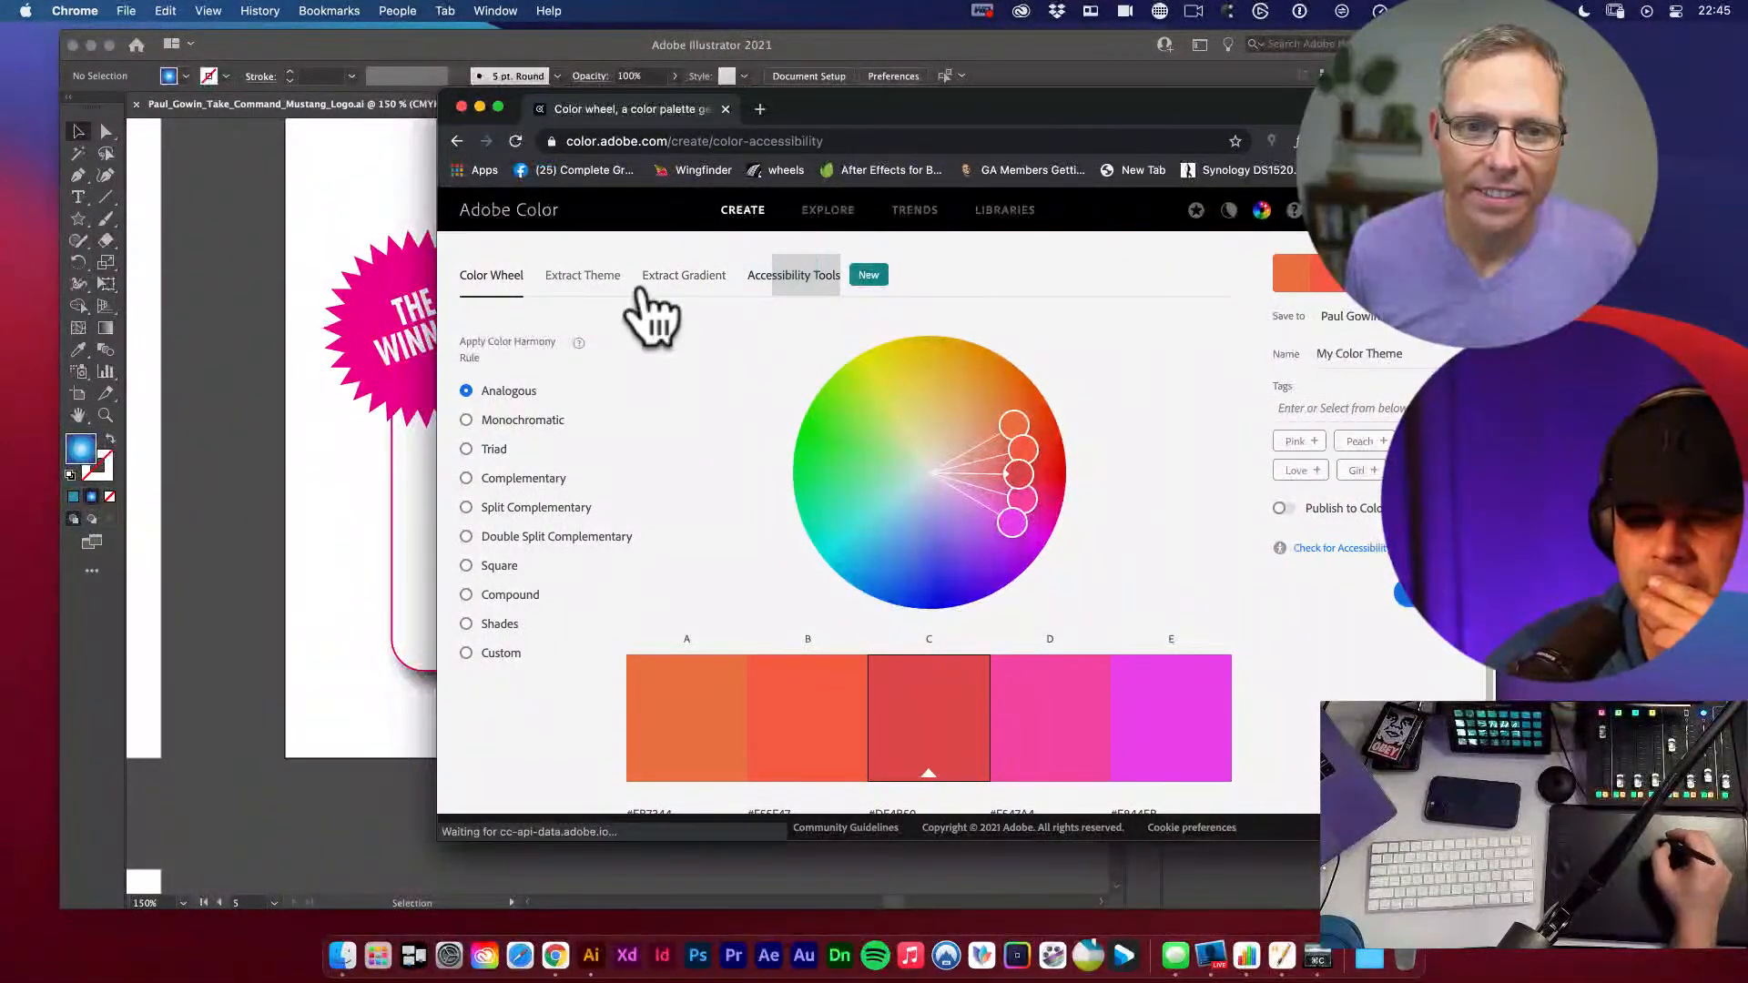
left_click(583, 278)
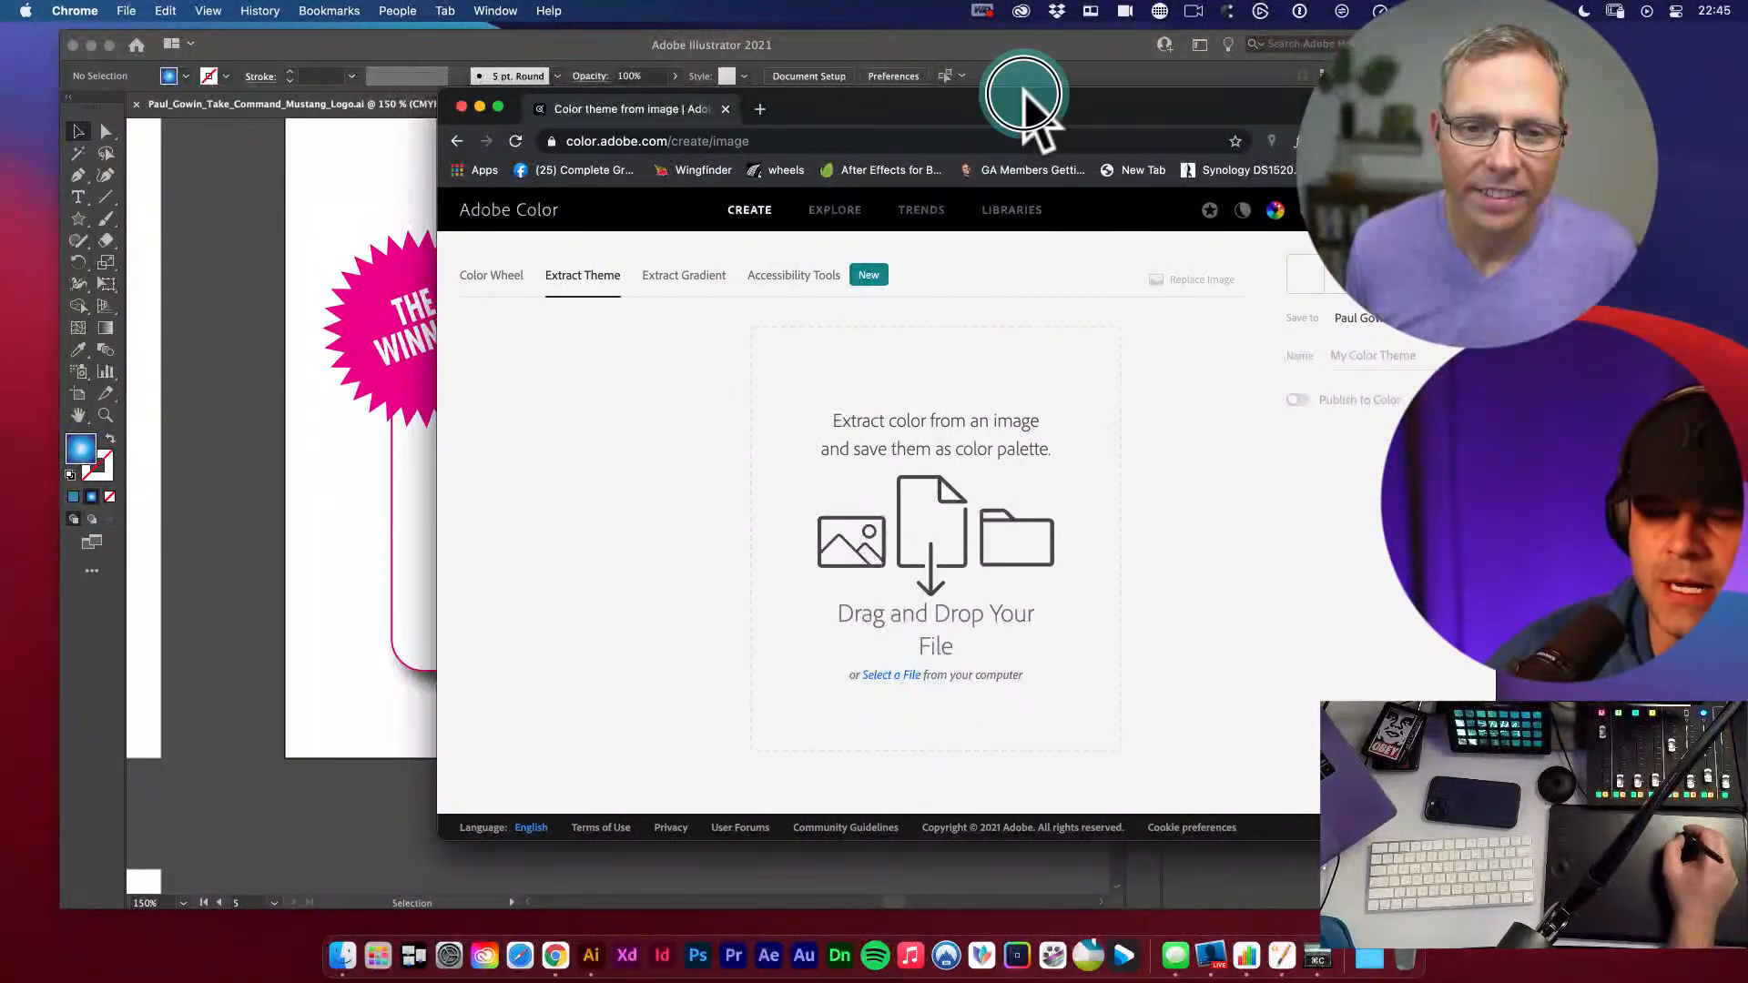
left_click_drag(1024, 100, 1122, 117)
left_click(468, 215)
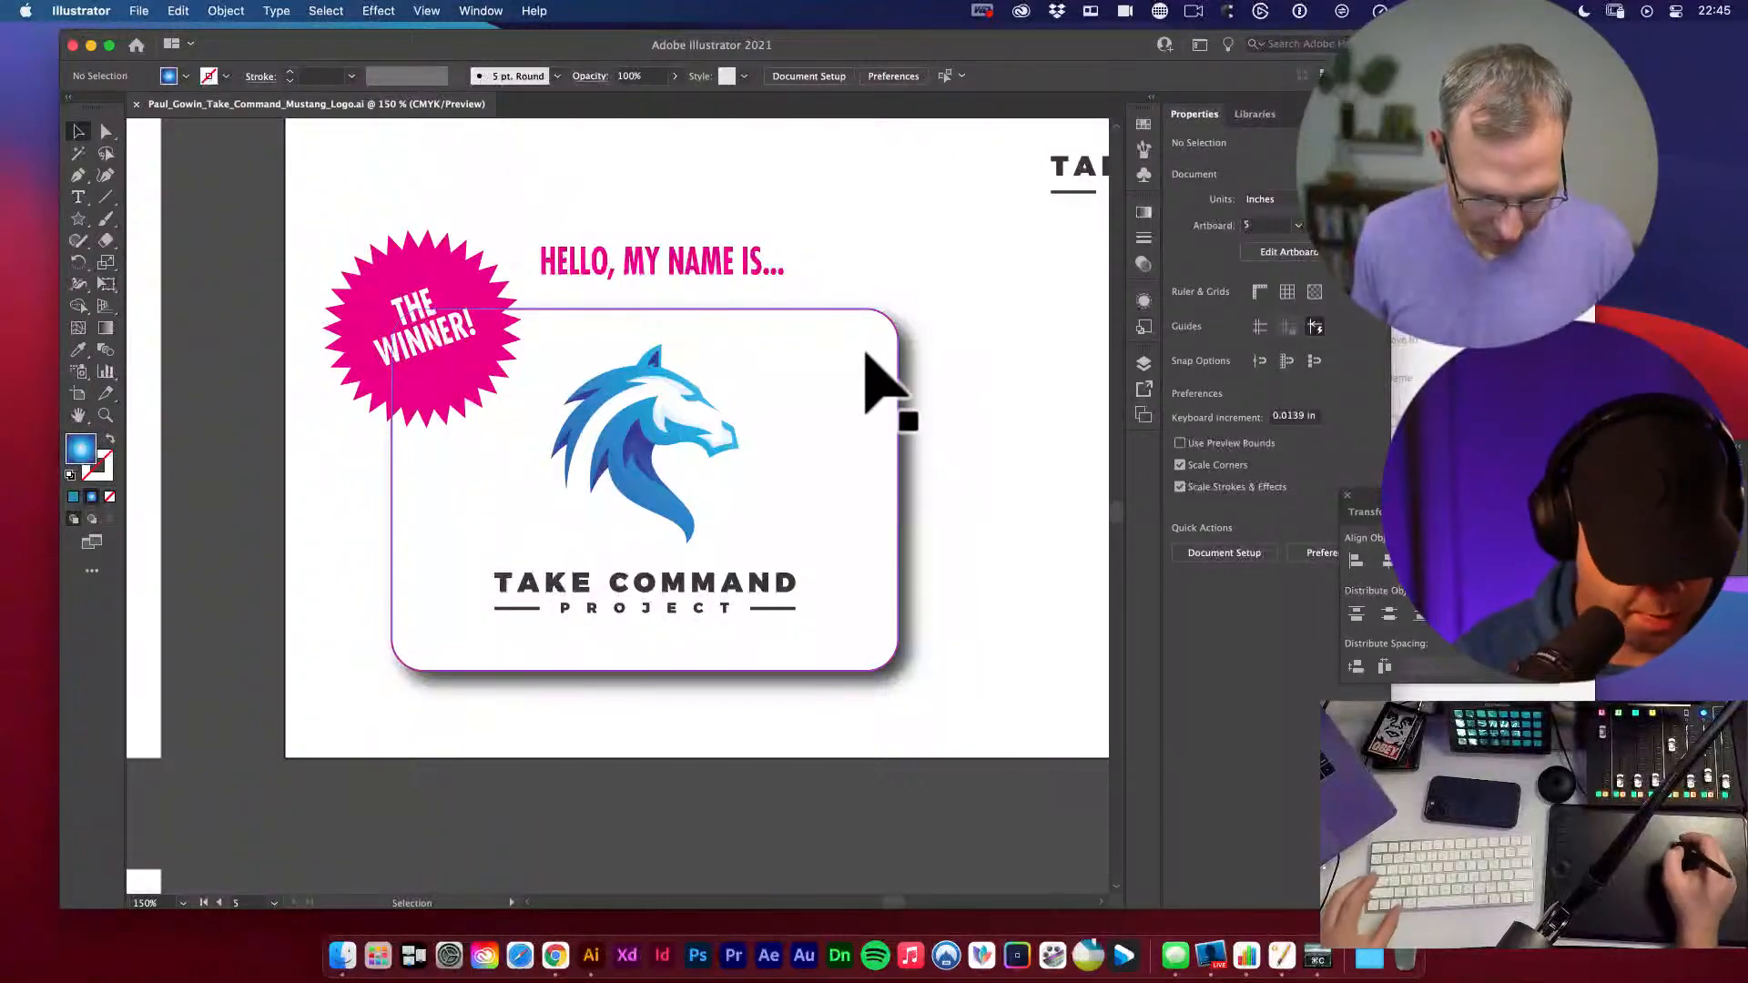
- Capture a screenshot of just the horse-head artwork on the card and switch to Chrome
key("super+shift+4")
left_click_drag(544, 326, 755, 564)
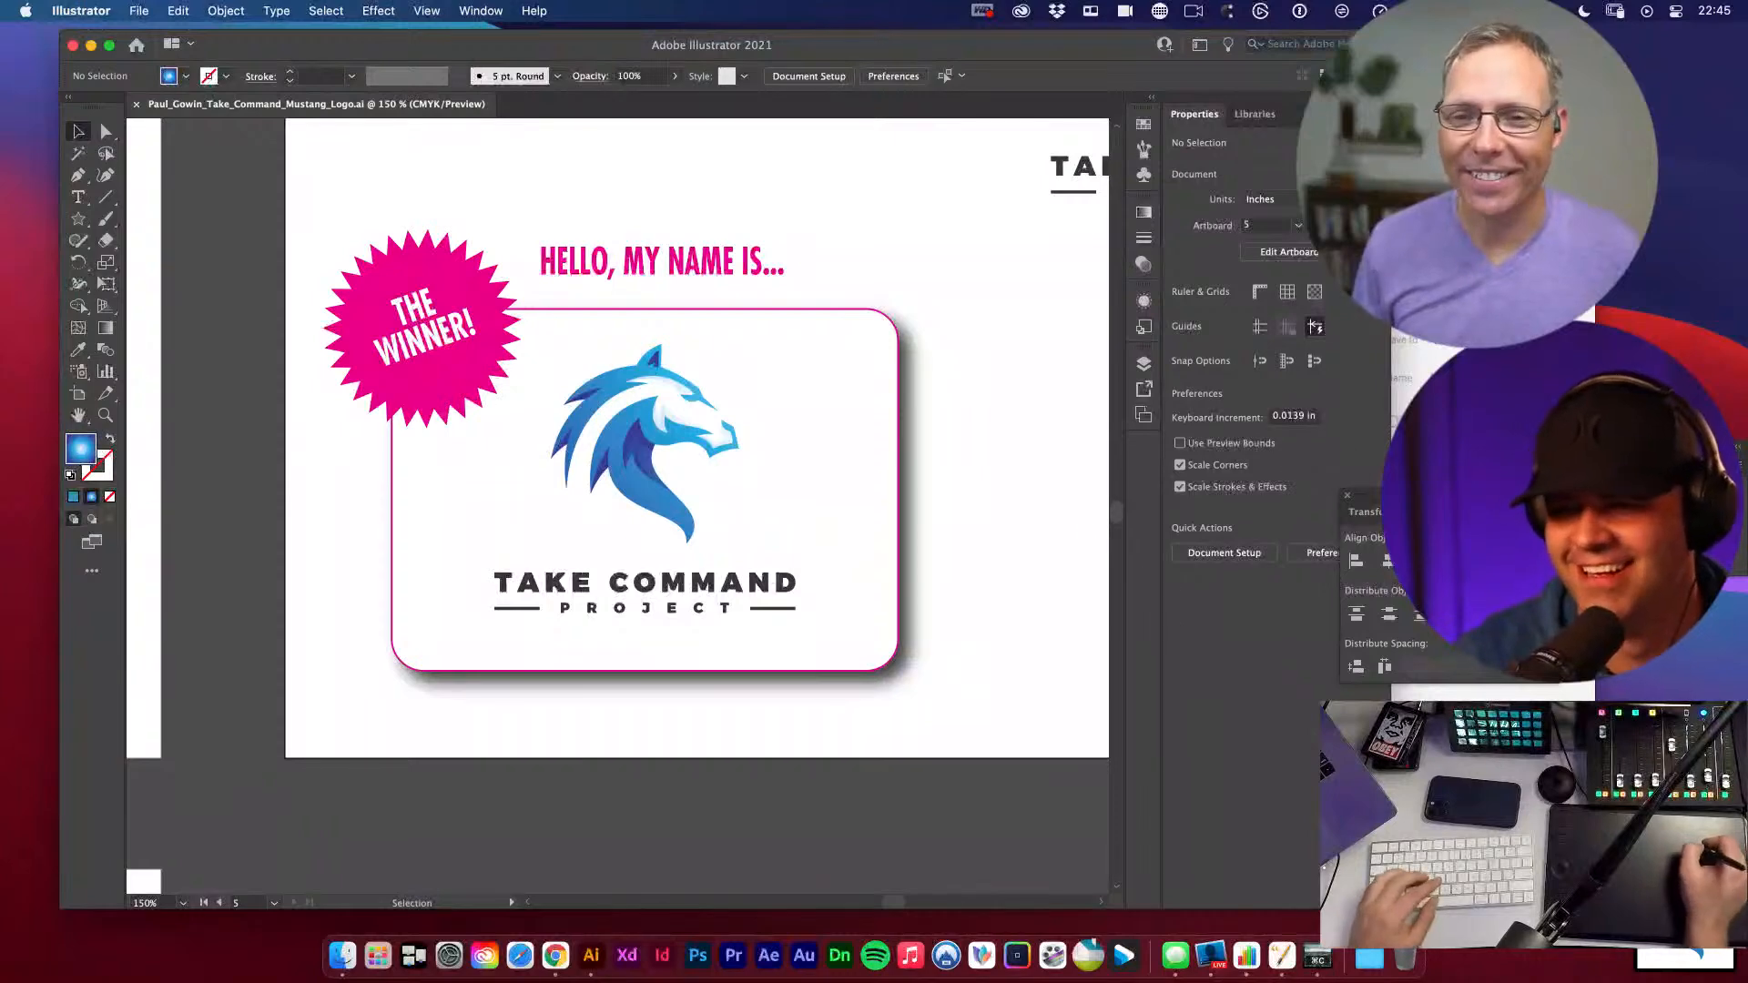
left_click(1402, 428)
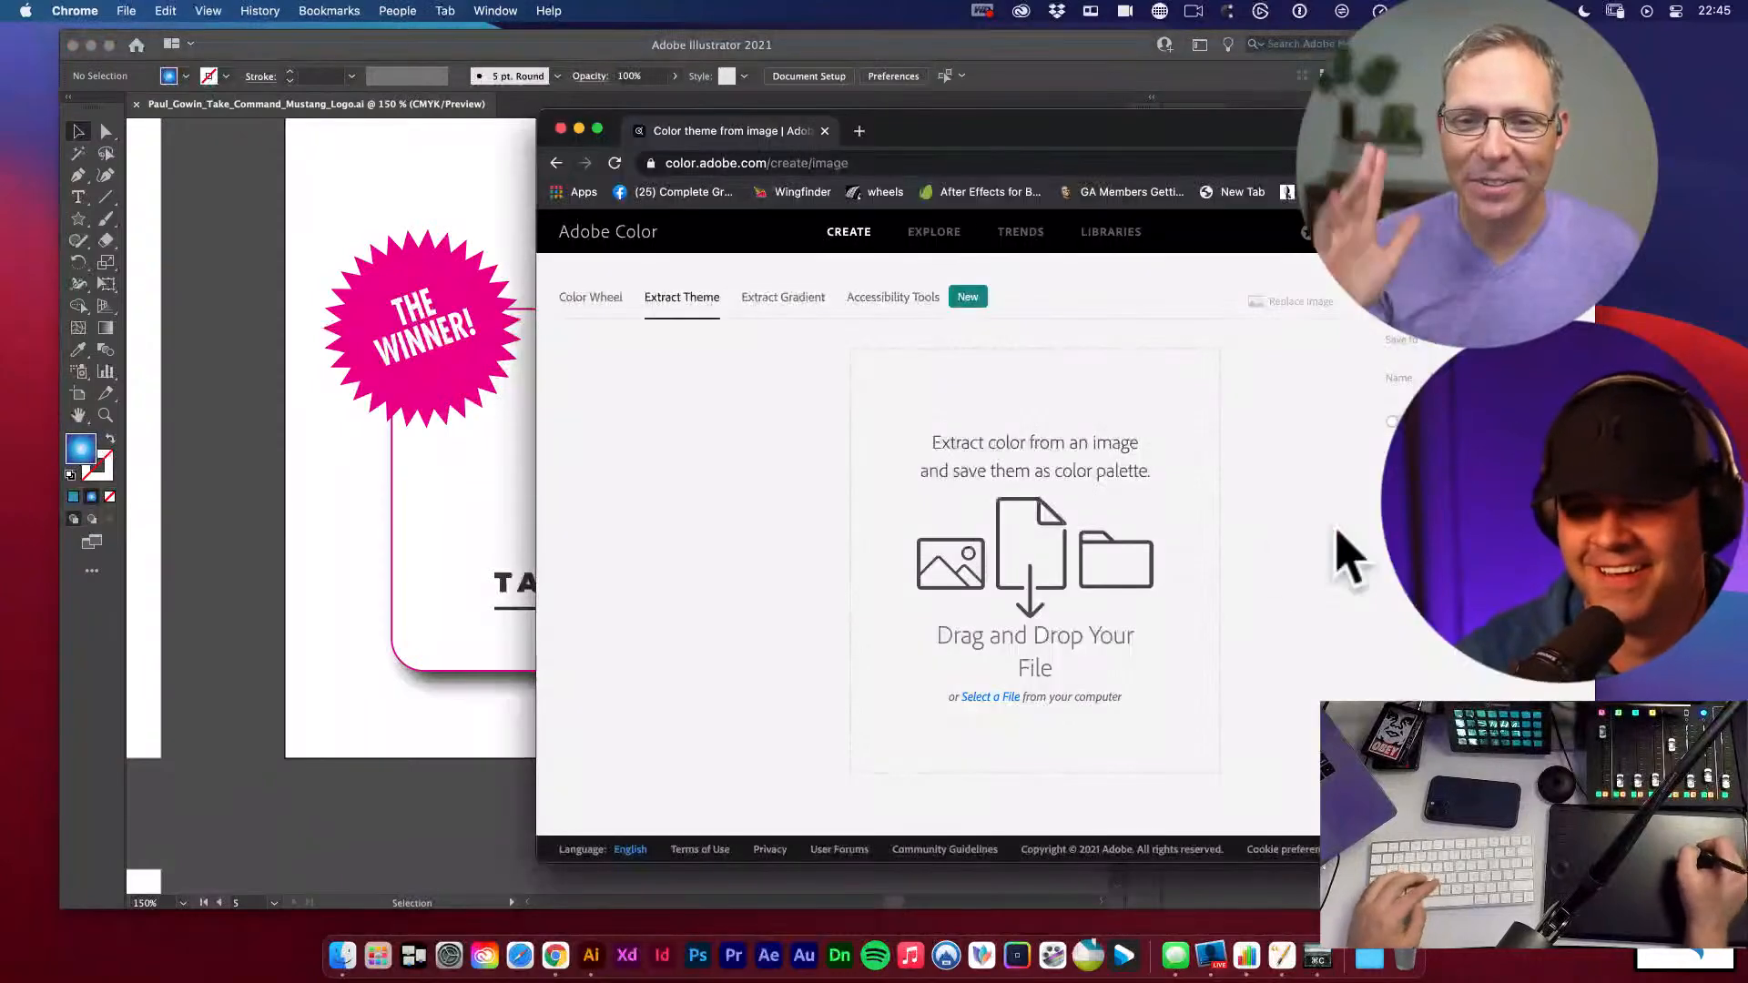
- Load the Desktop image Screen Shot 2021-04-12 at 10.45.43 PM.png for theme extraction and move the browser window to expose the save options
left_click(1002, 698)
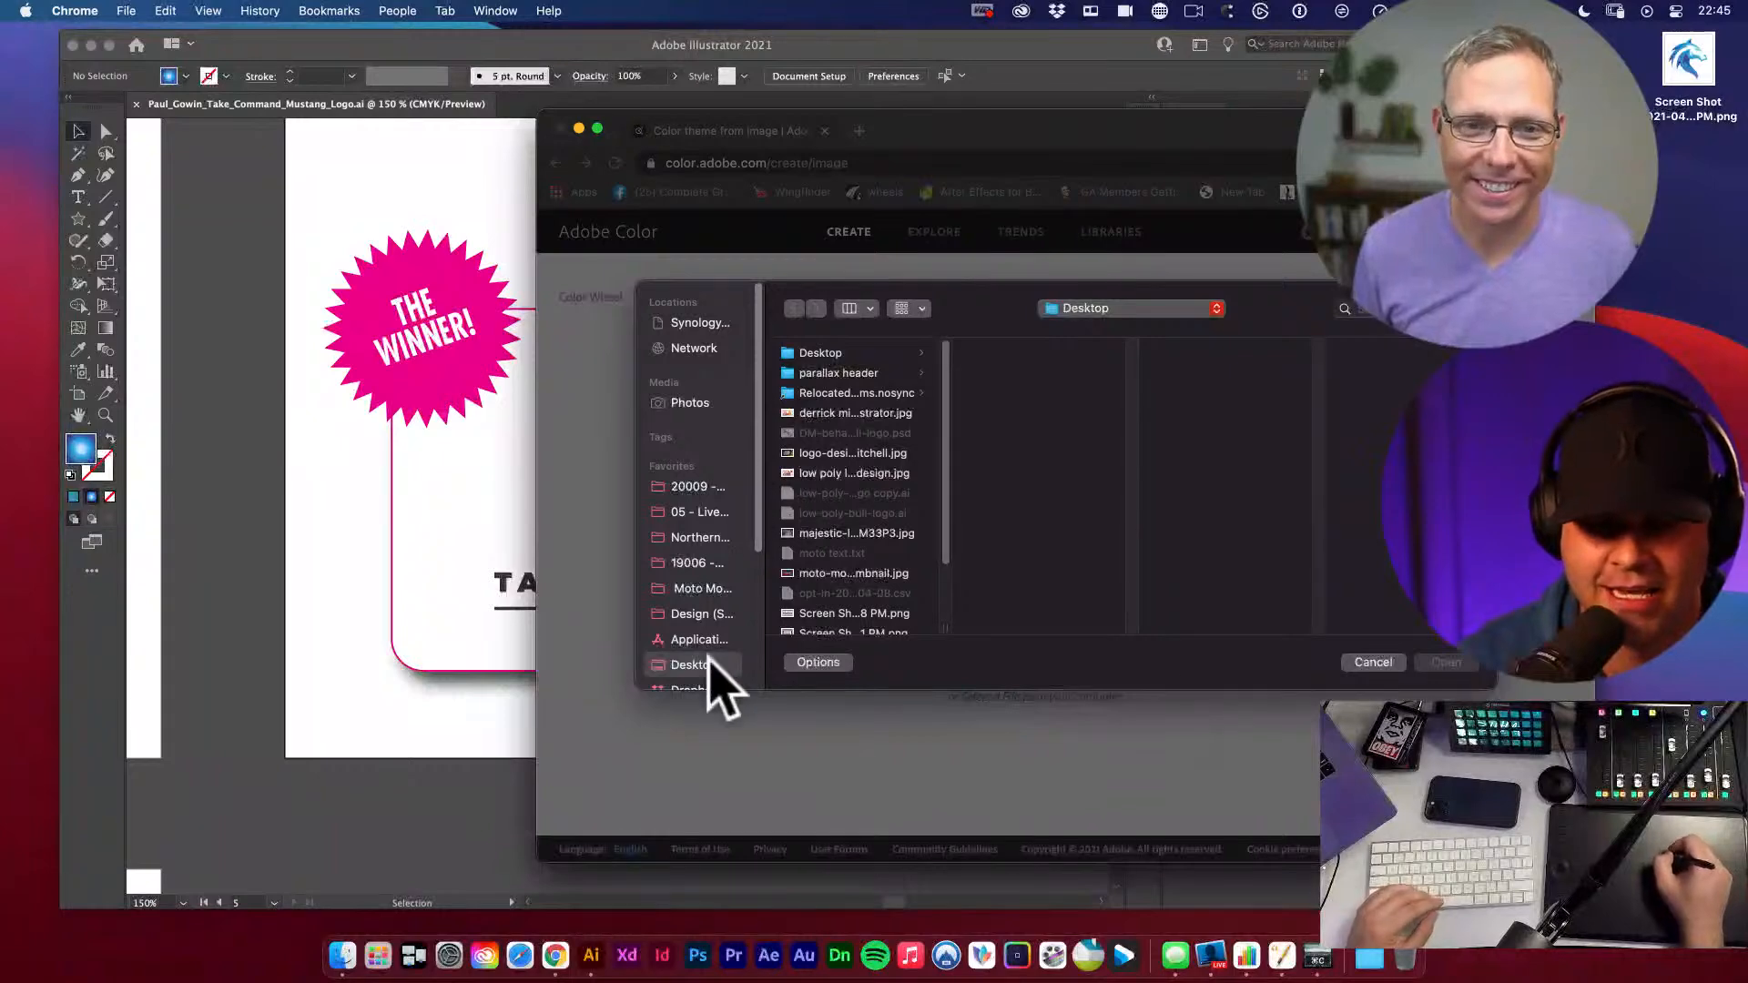
left_click(856, 613)
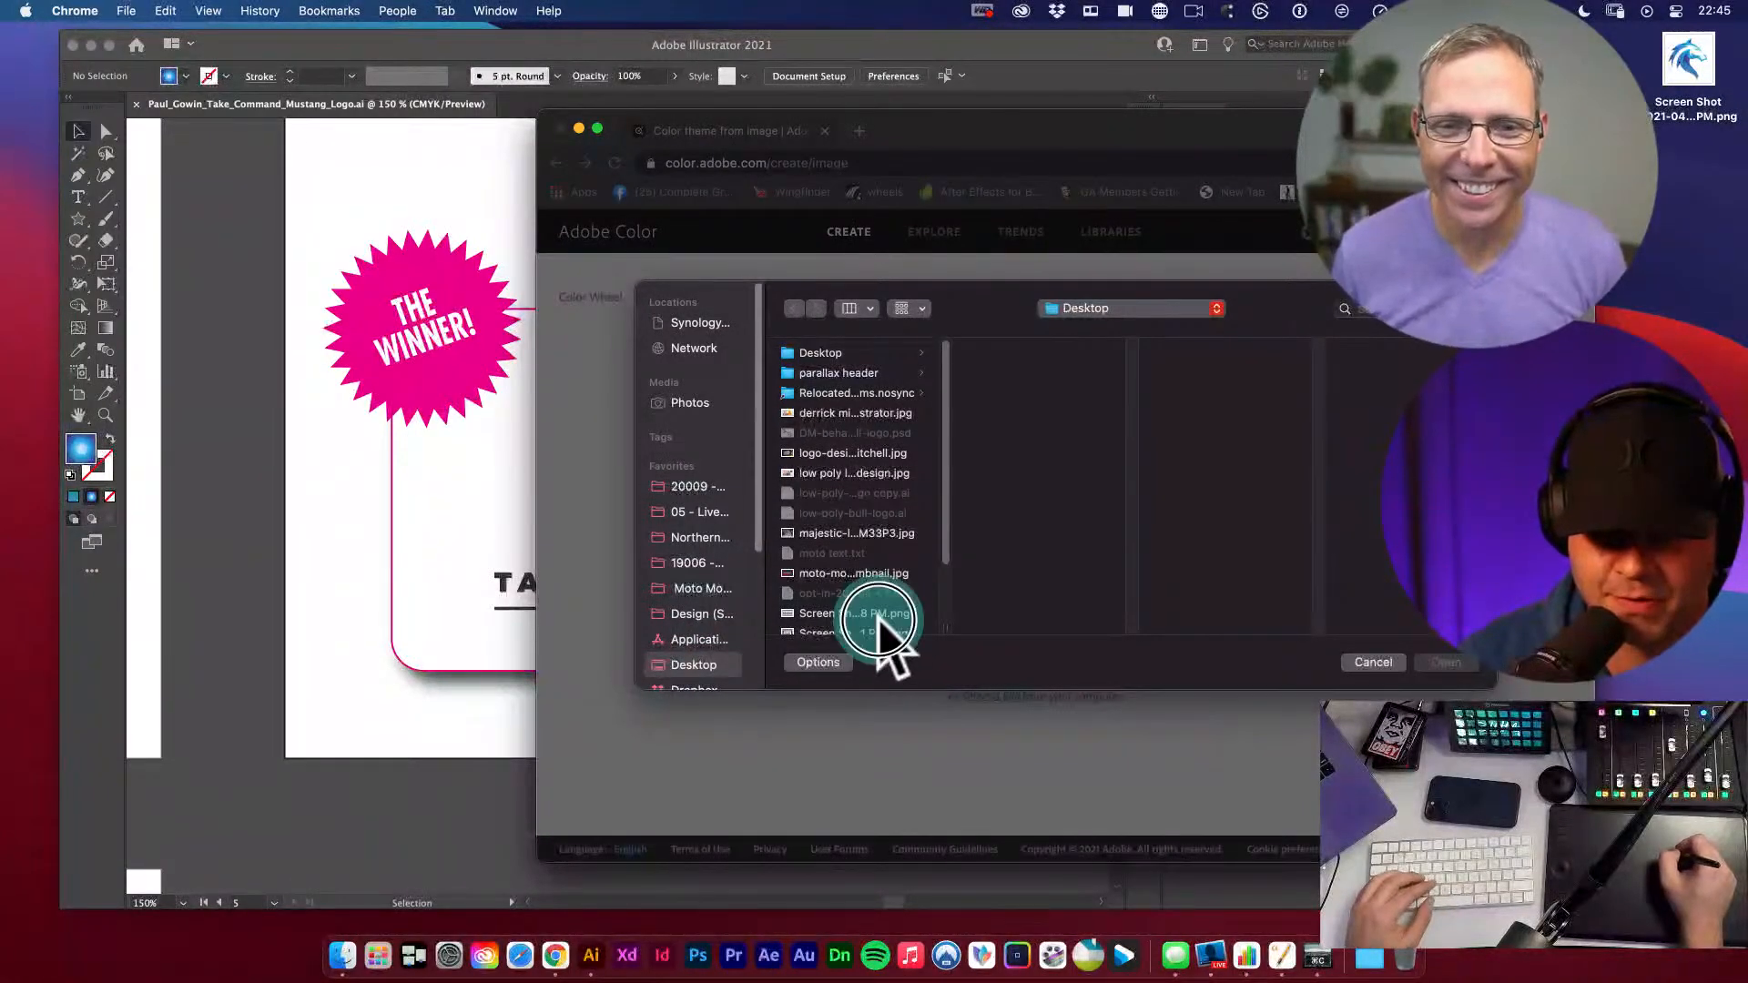
scroll(947, 559, "down", 1)
scroll(944, 546, "down", 3)
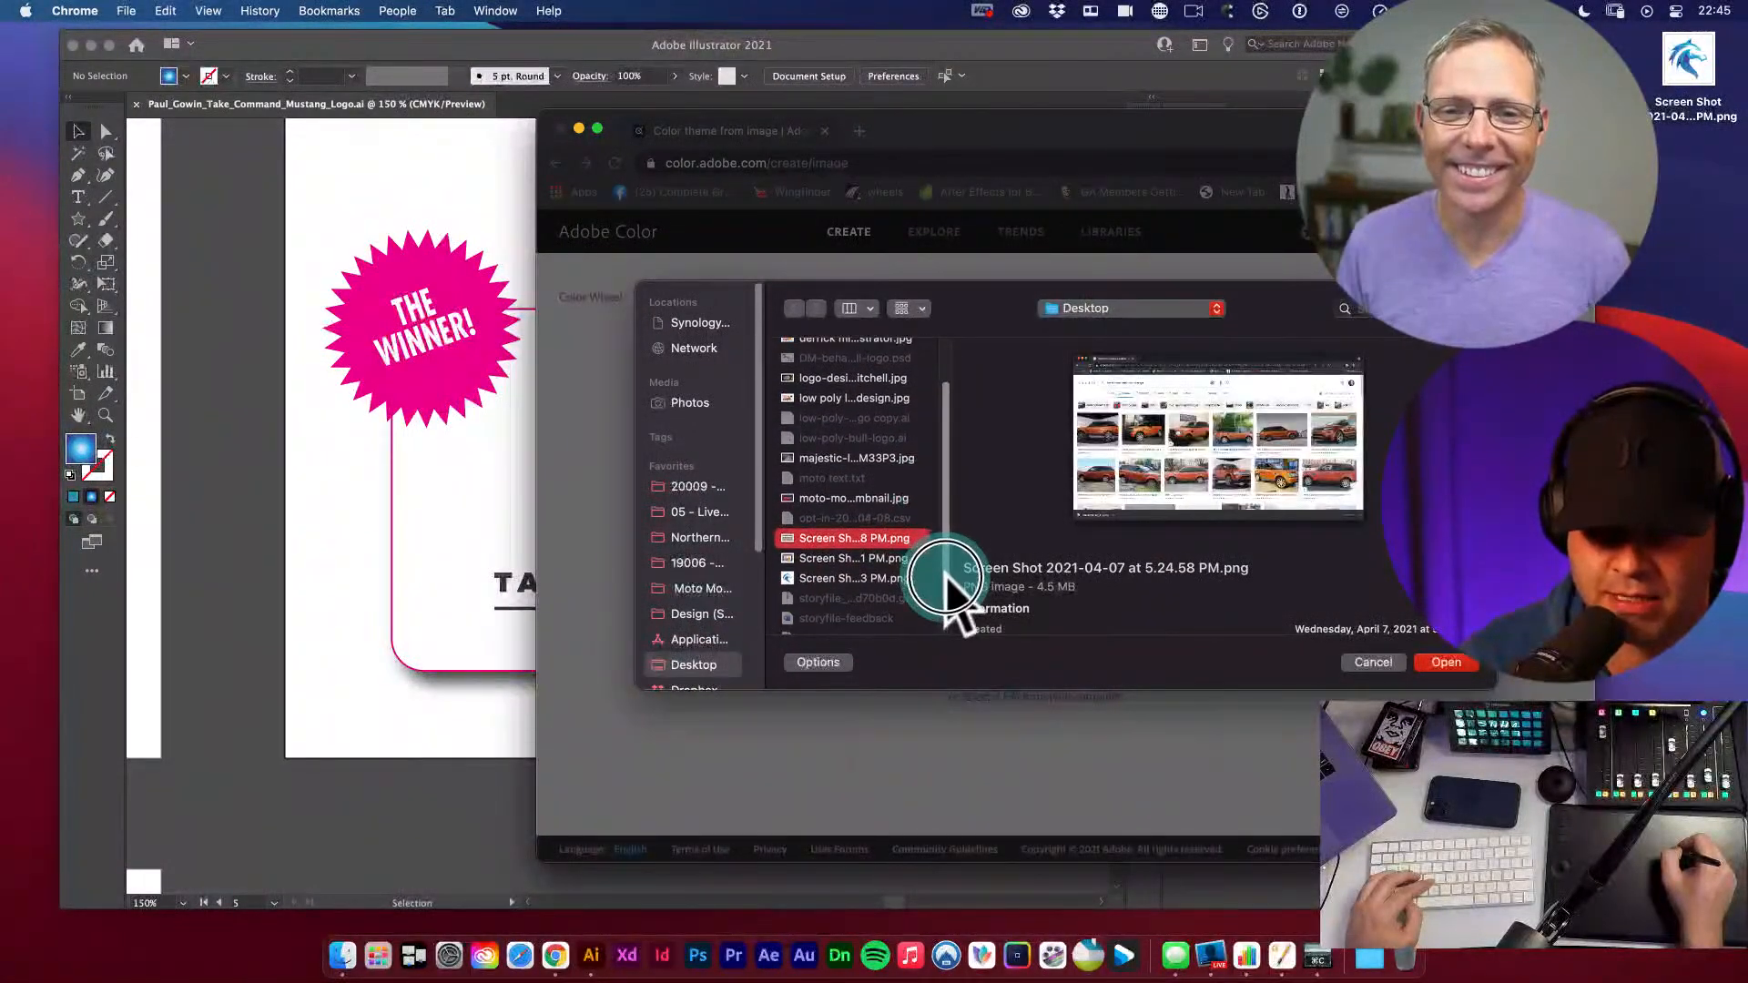
left_click(885, 575)
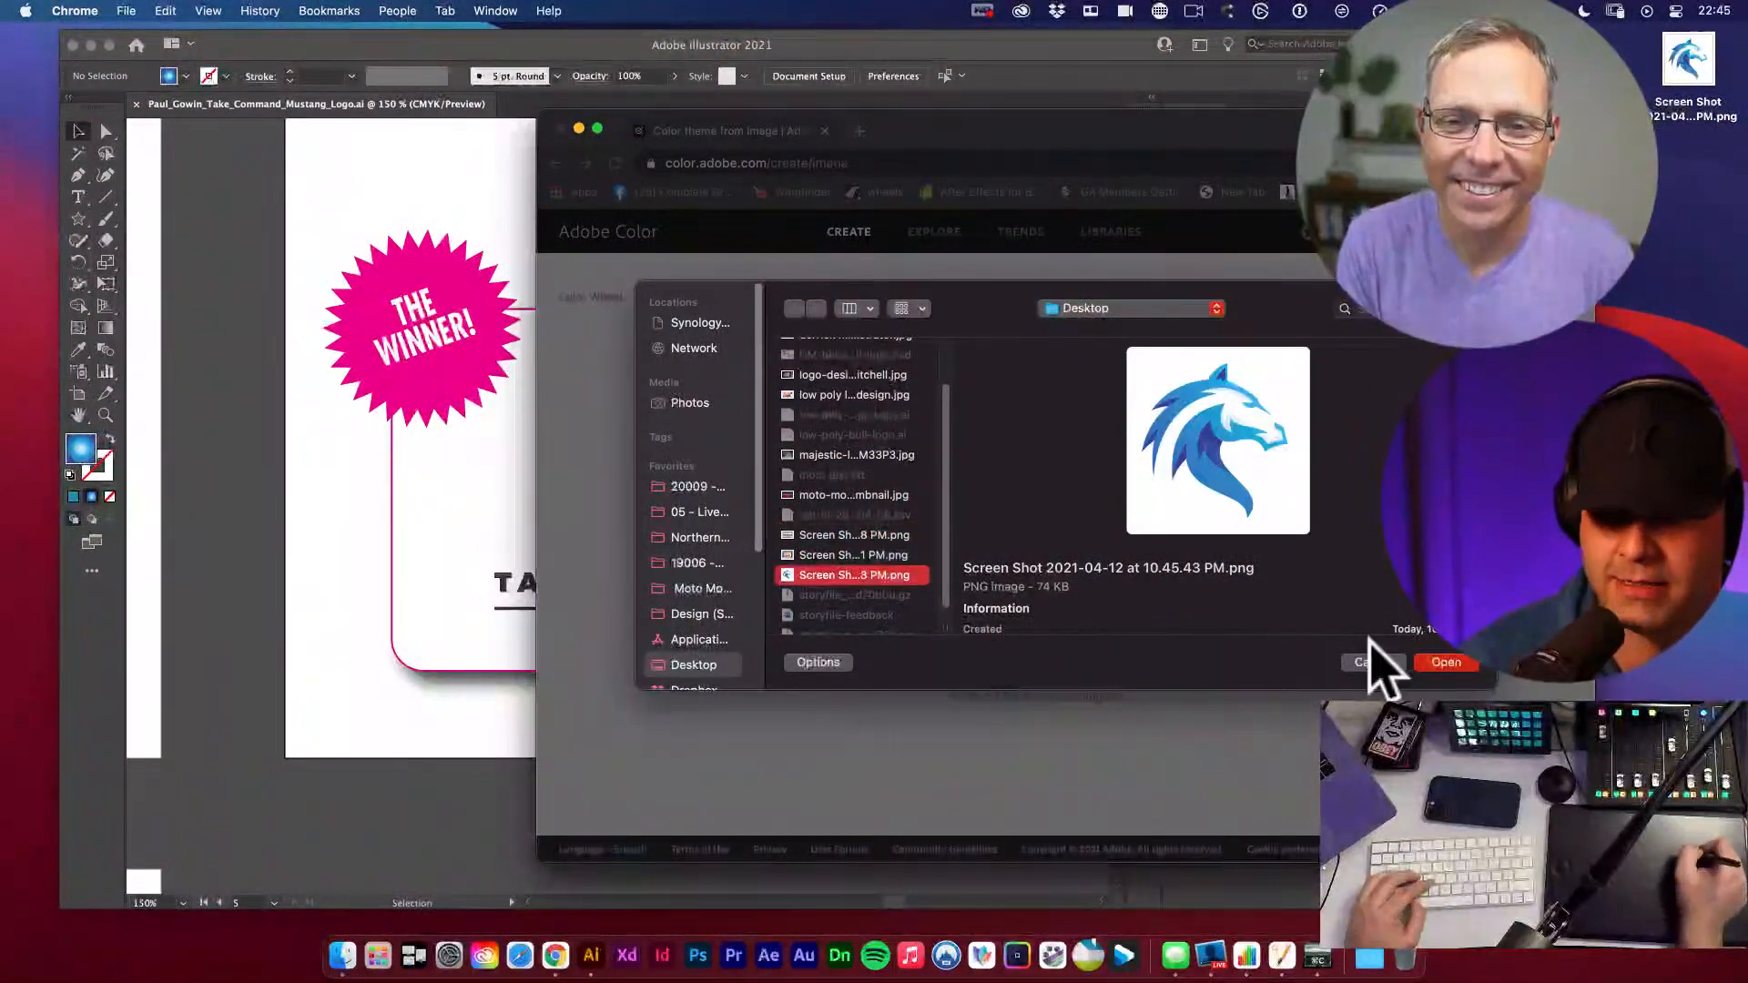
left_click(1449, 663)
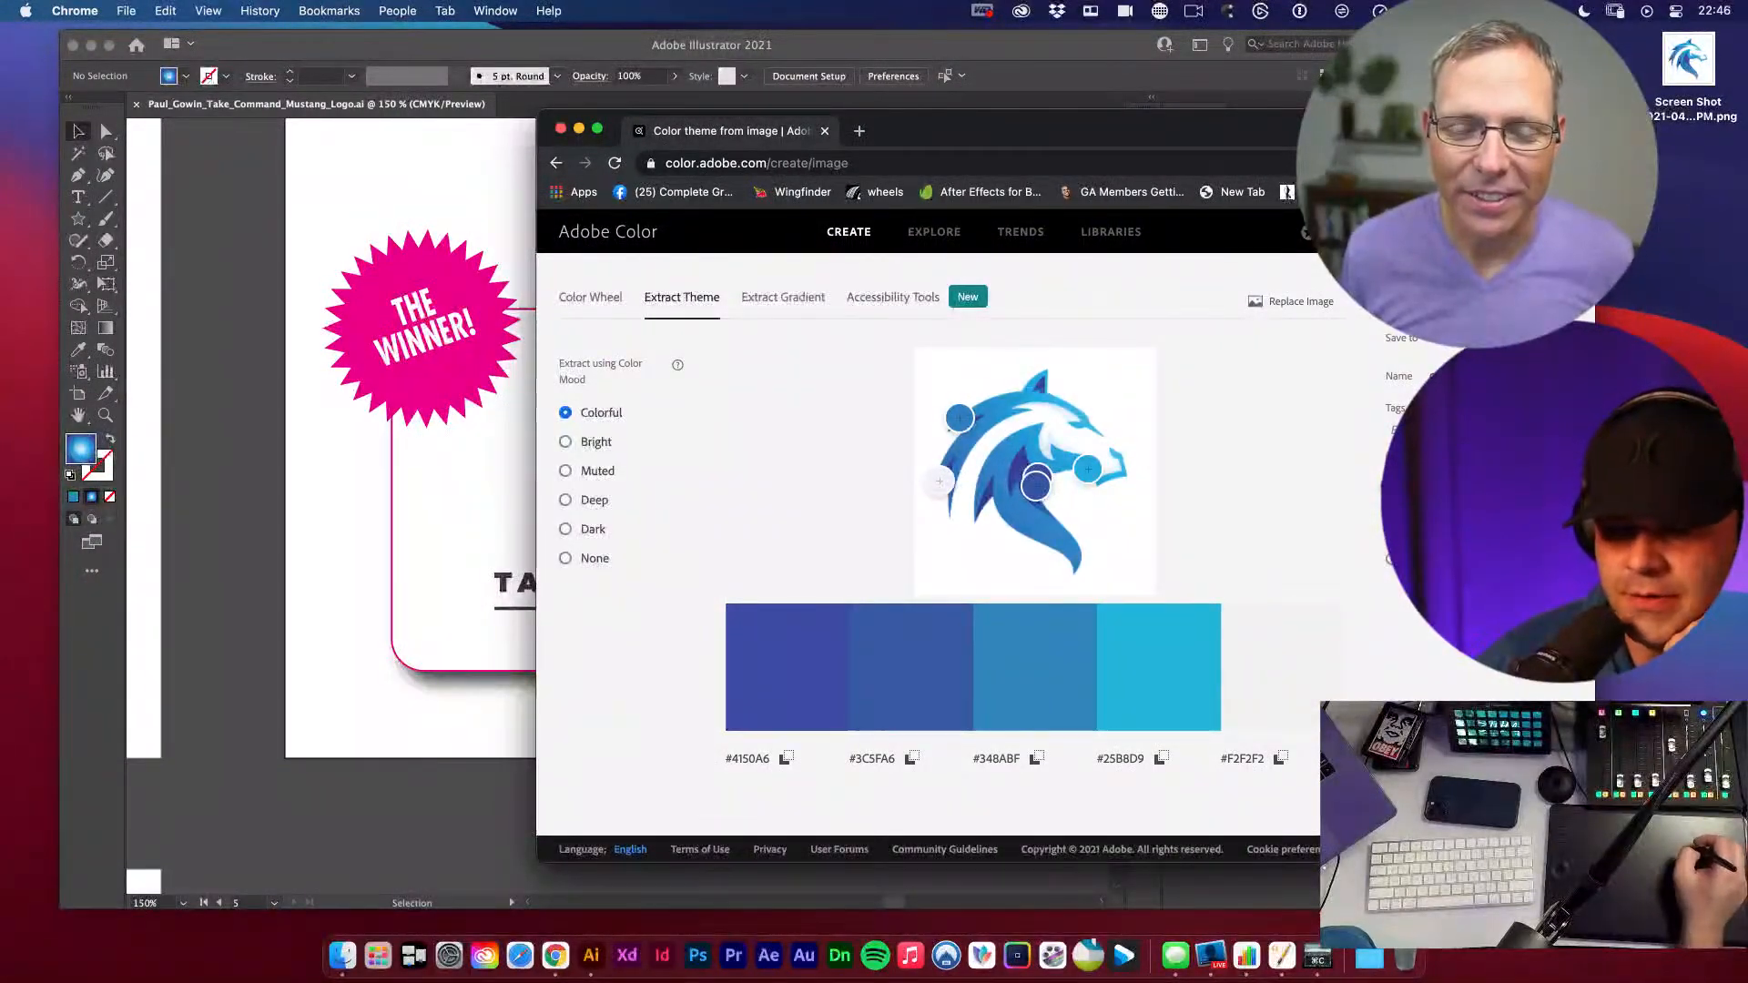
left_click_drag(1393, 128, 1319, 95)
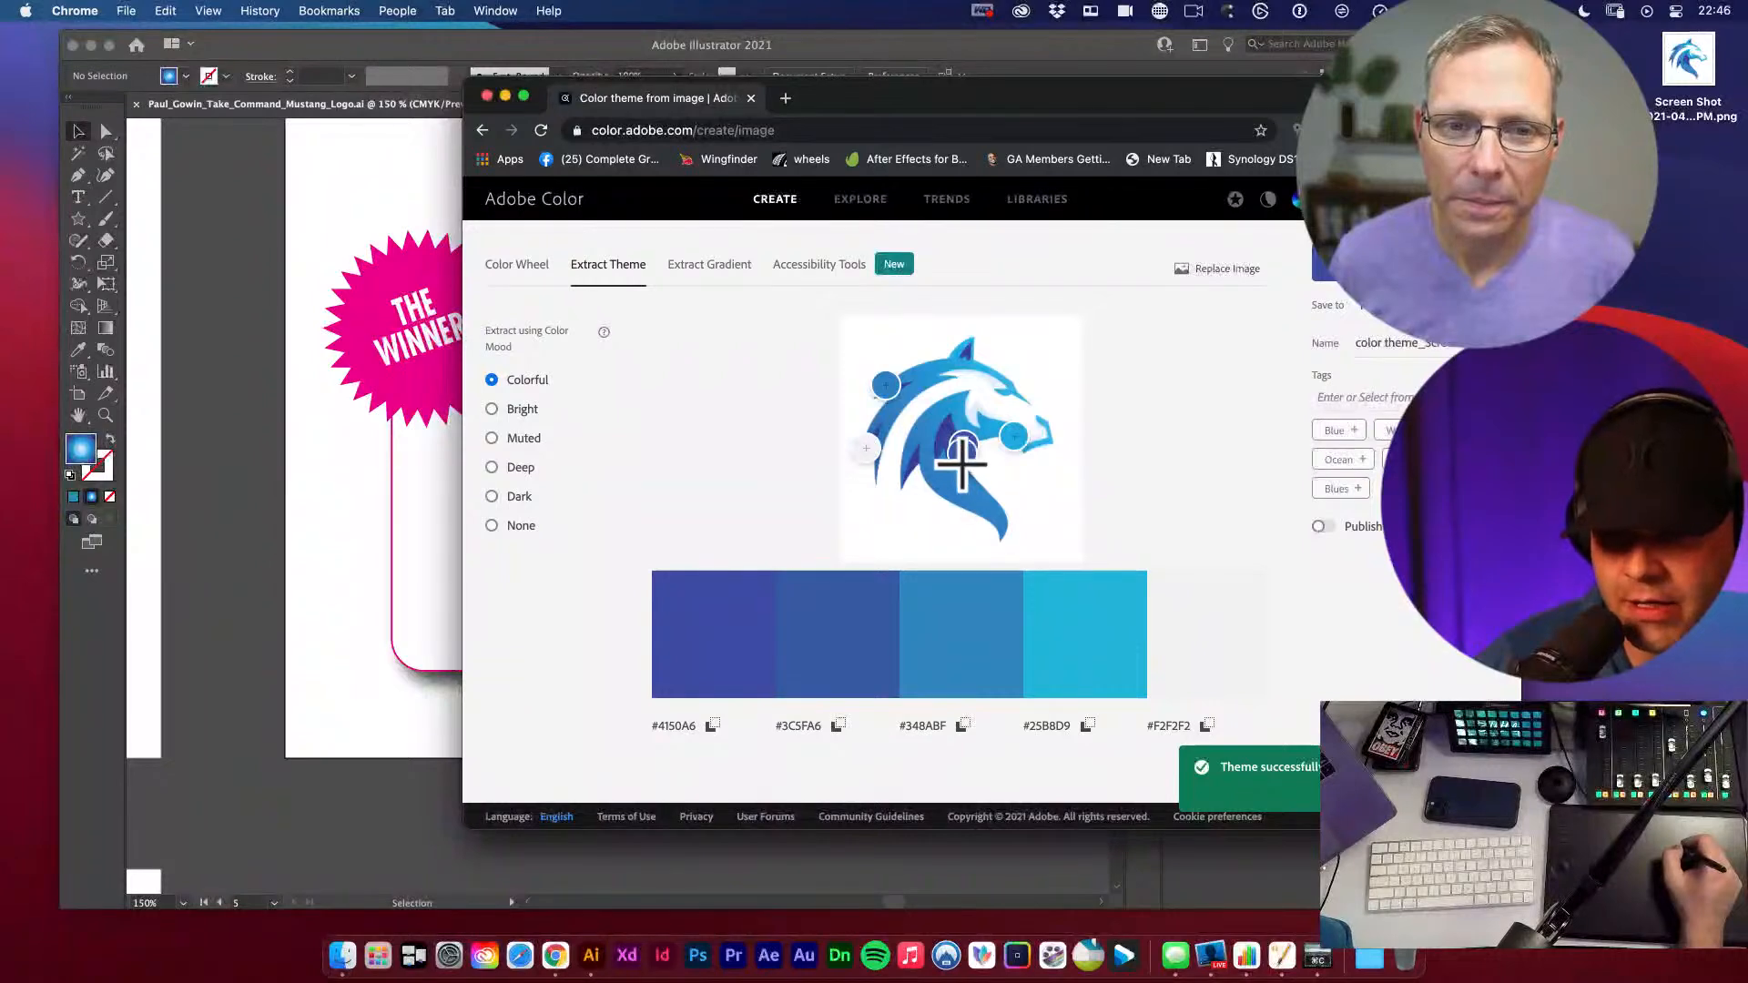
- Try moving the second color marker onto the white of the horse's face and back toward the dark blue mane
left_click_drag(960, 464, 1013, 408)
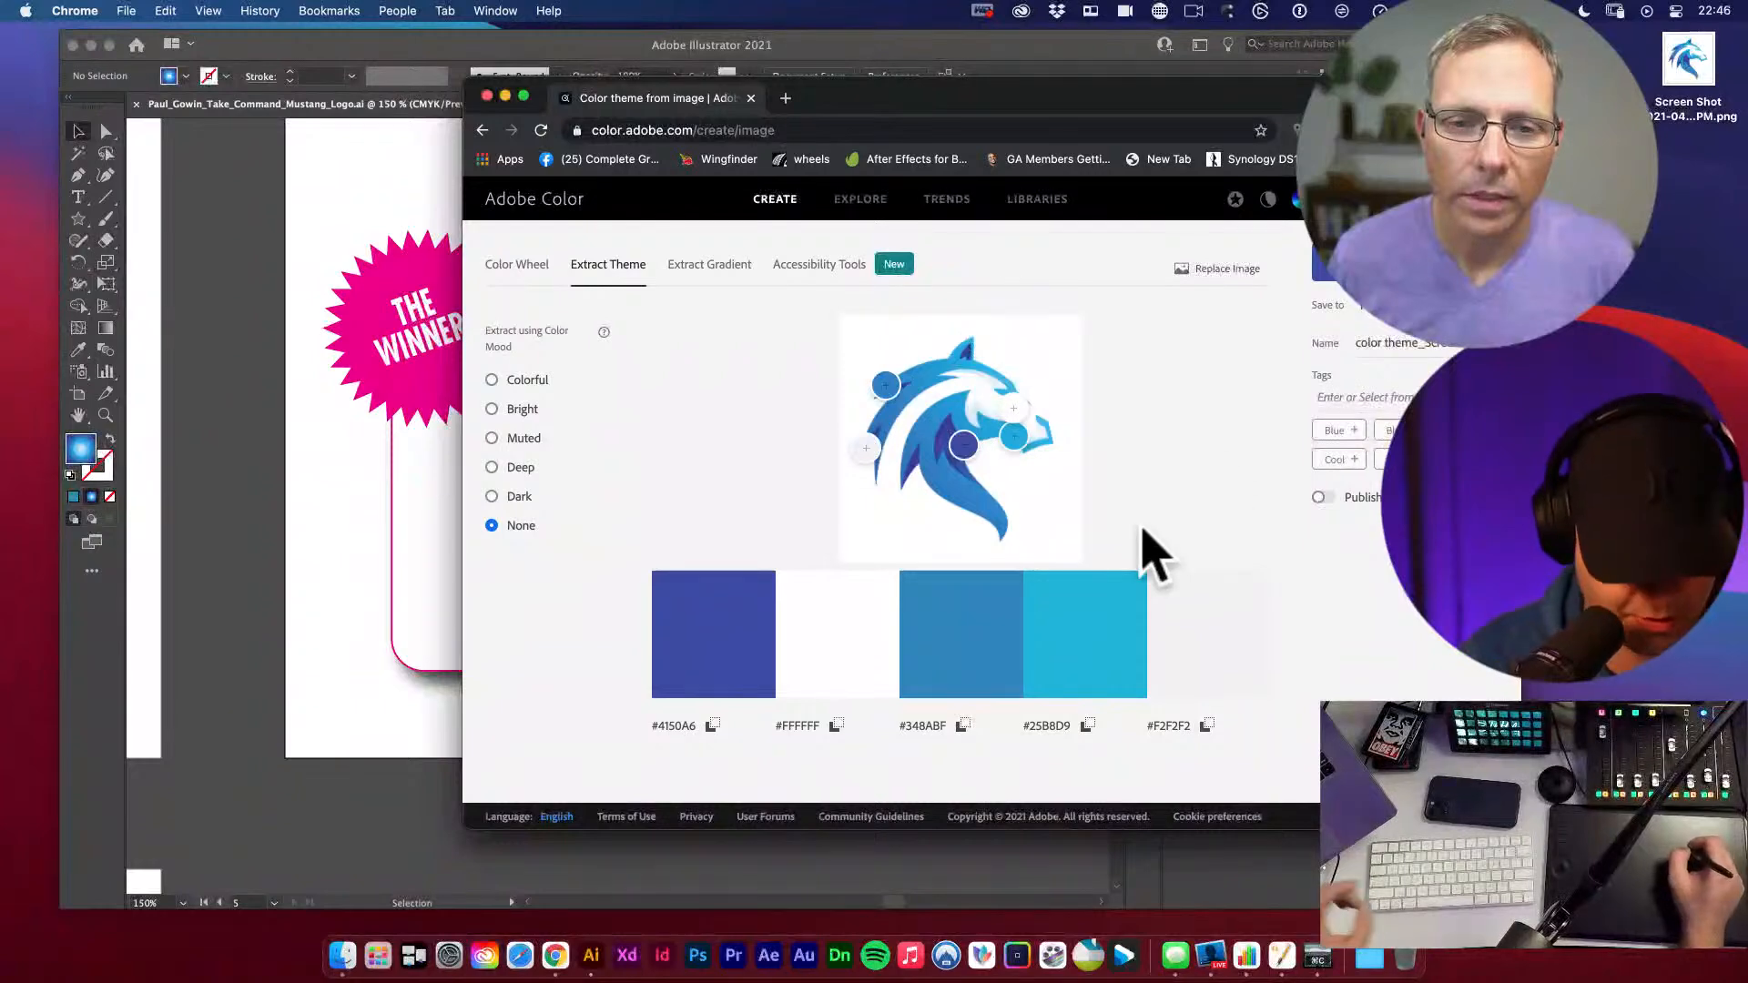
key("super+z")
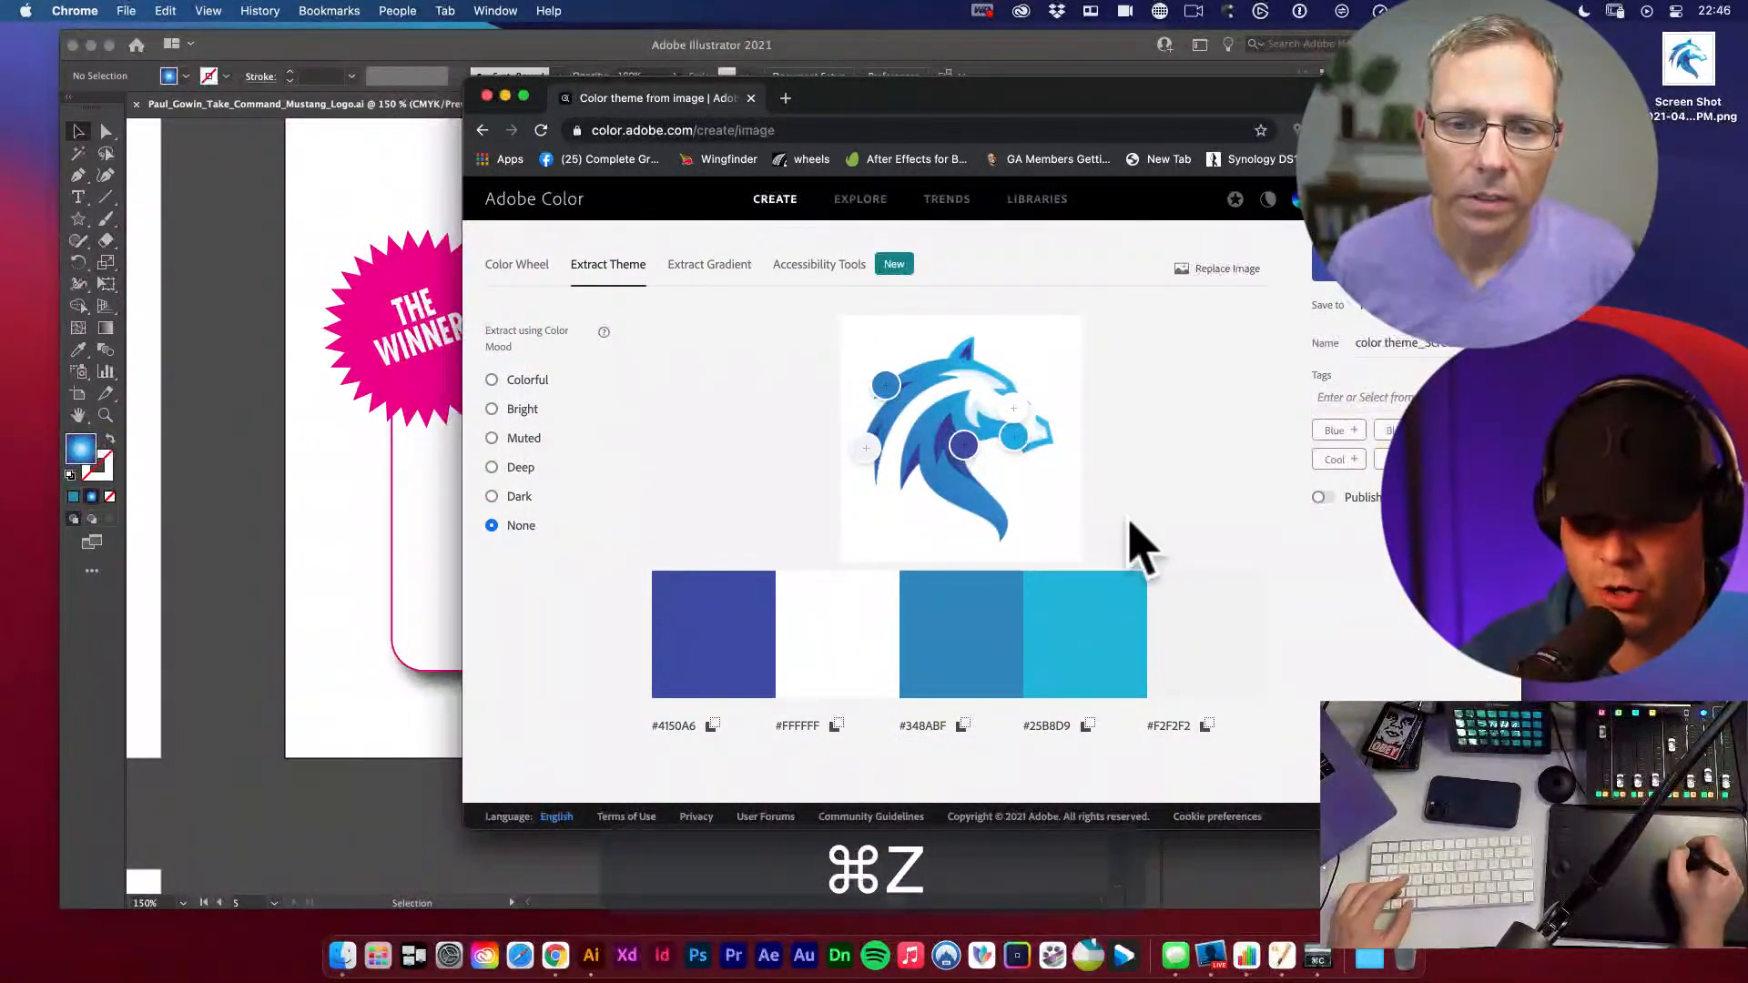
left_click_drag(1013, 408, 949, 433)
- Compare the Dark, Deep, Muted and Bright color moods and settle on Colorful
left_click(493, 497)
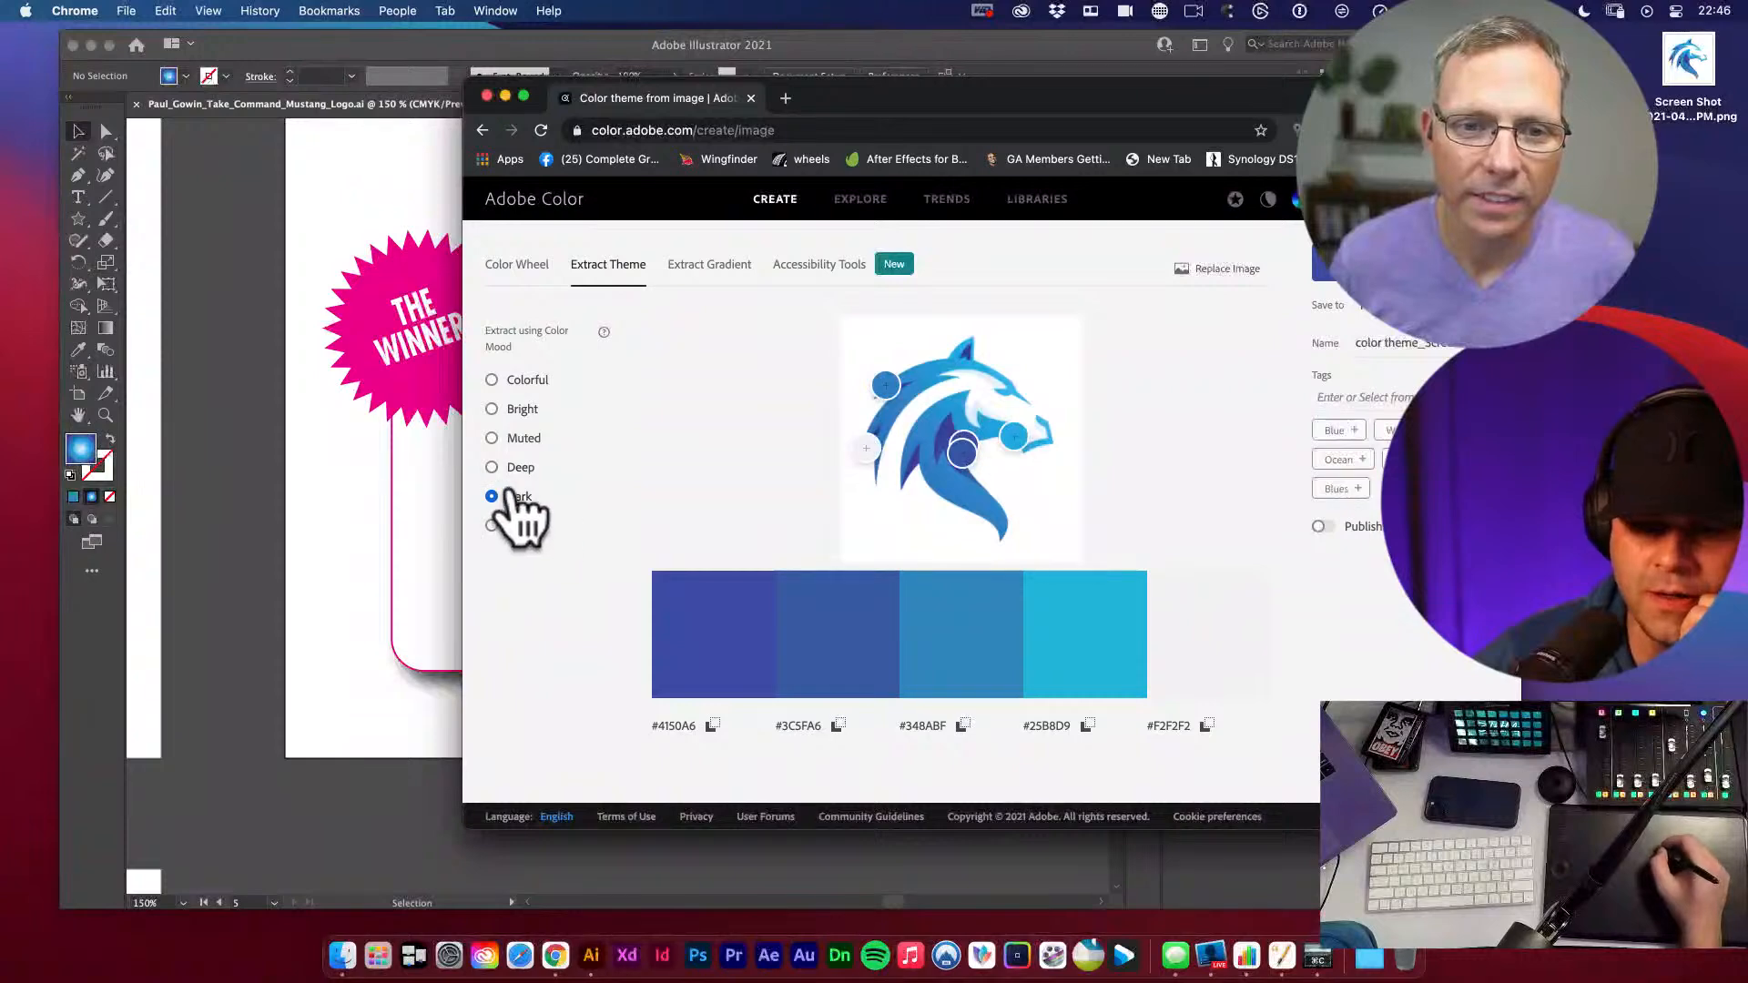
left_click(492, 468)
left_click(492, 438)
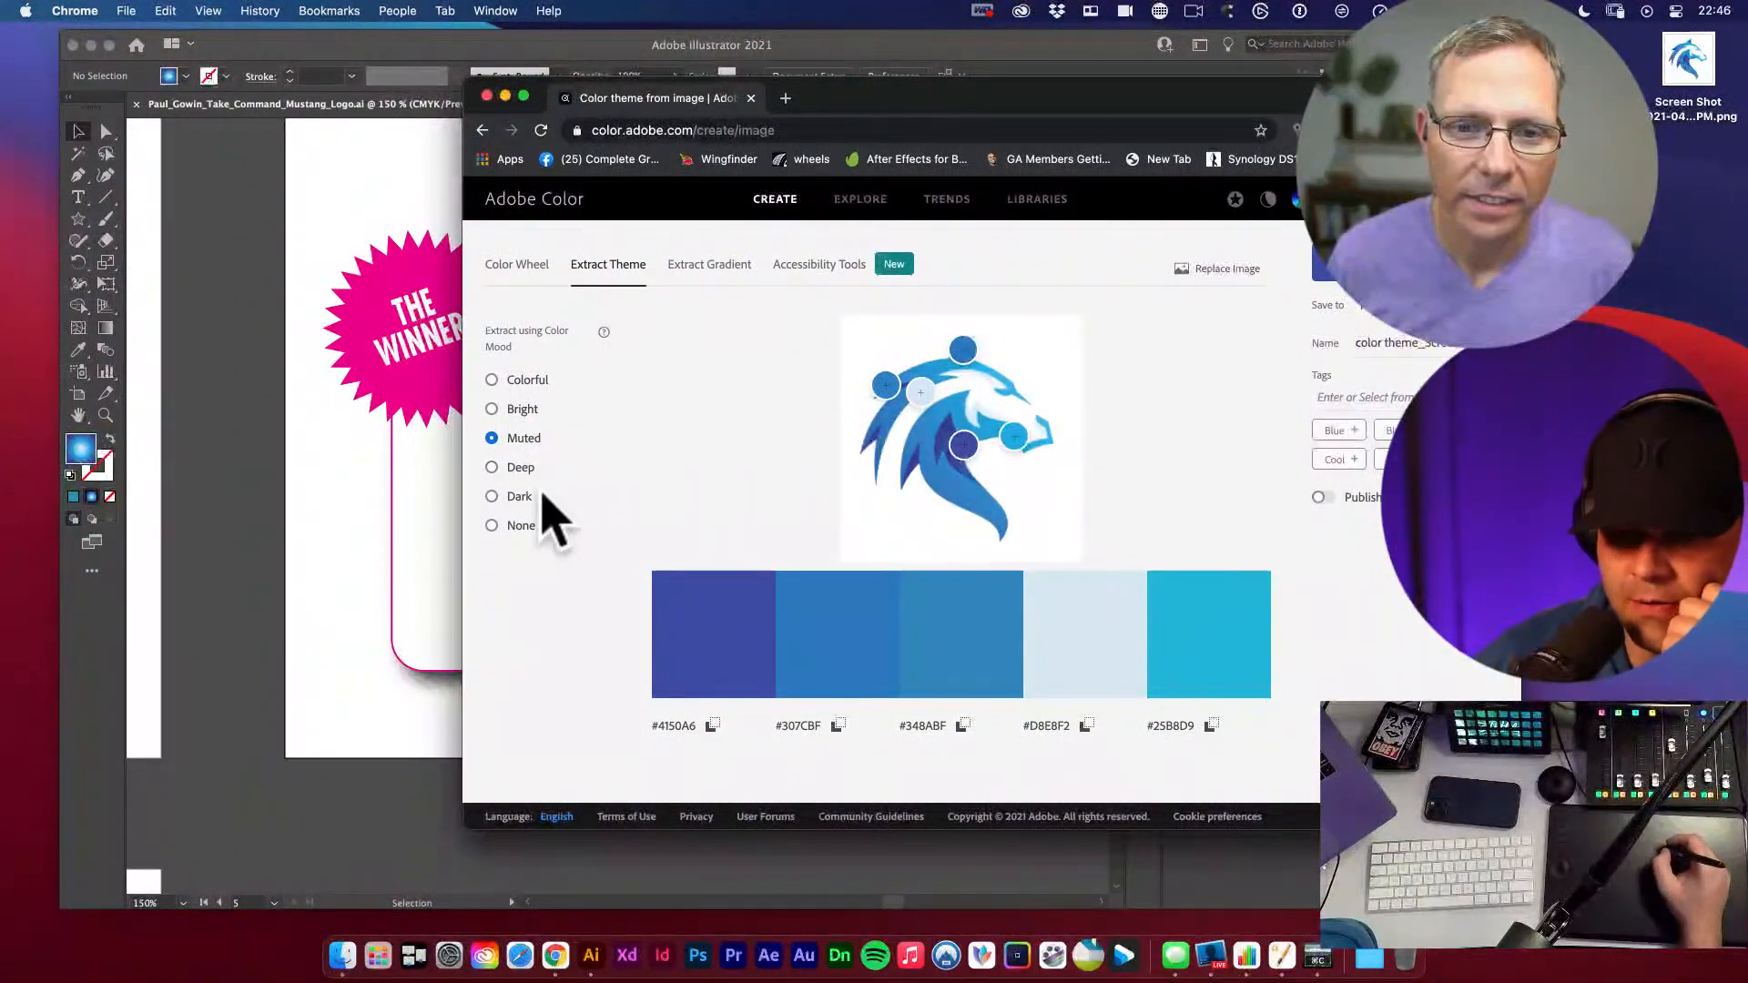
left_click(492, 410)
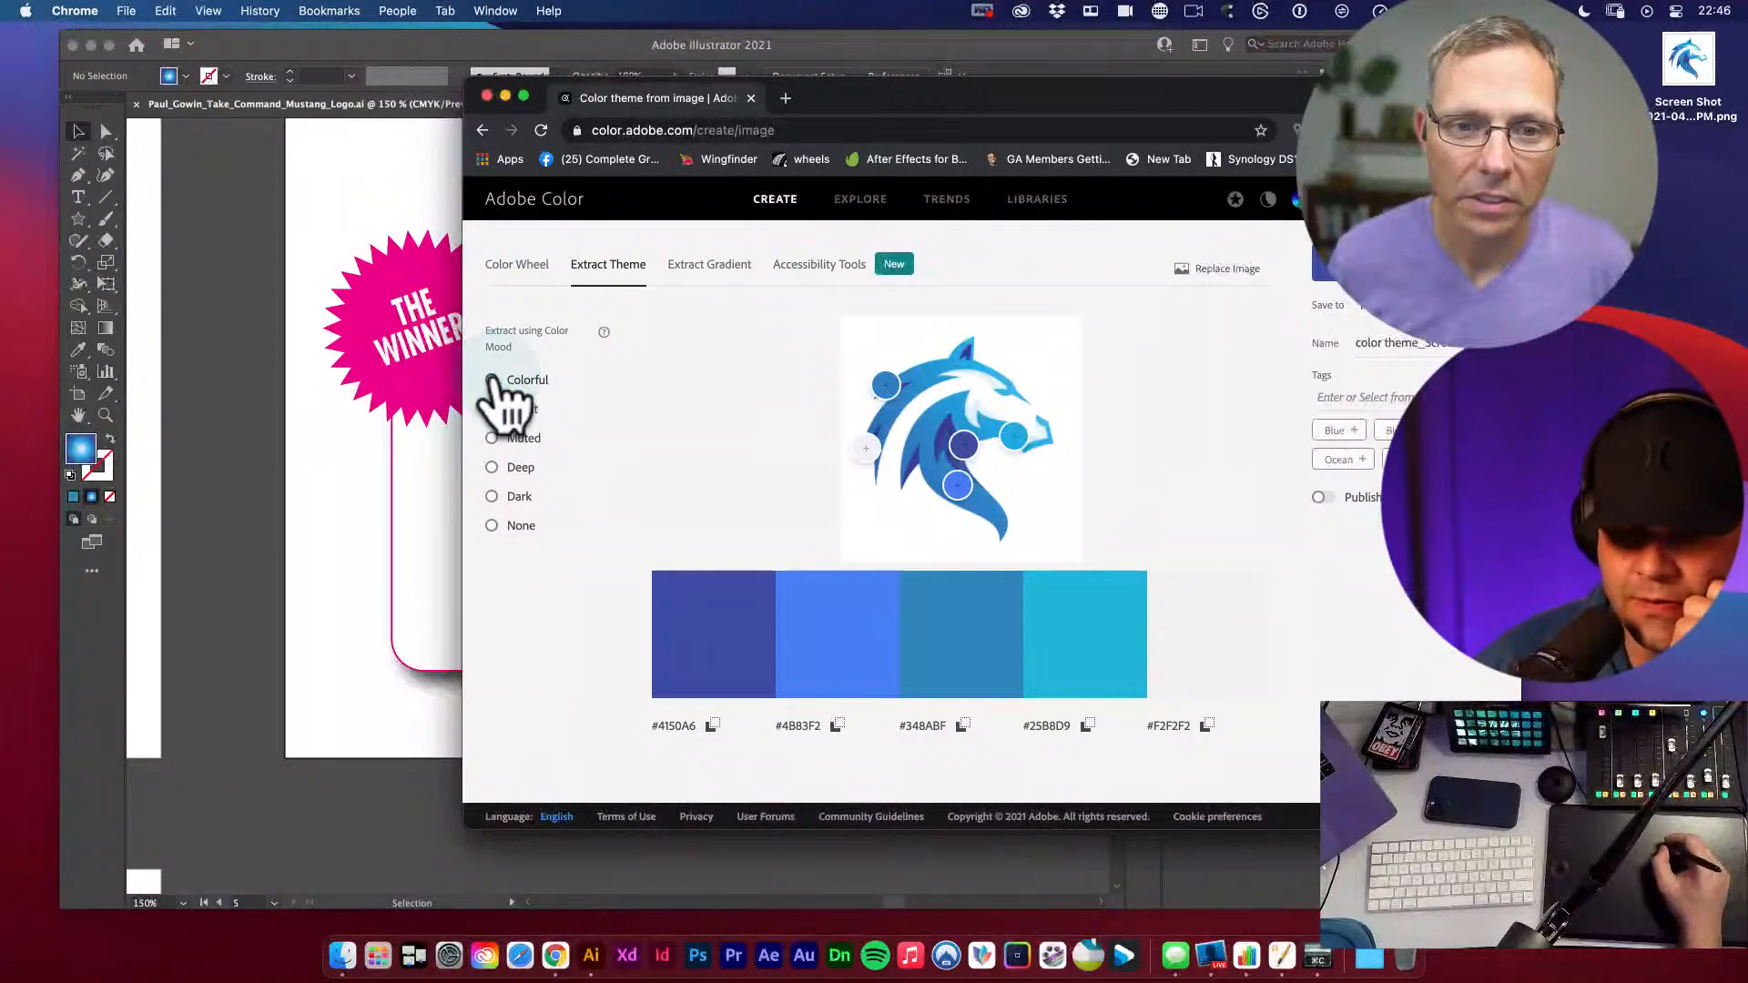
left_click(491, 380)
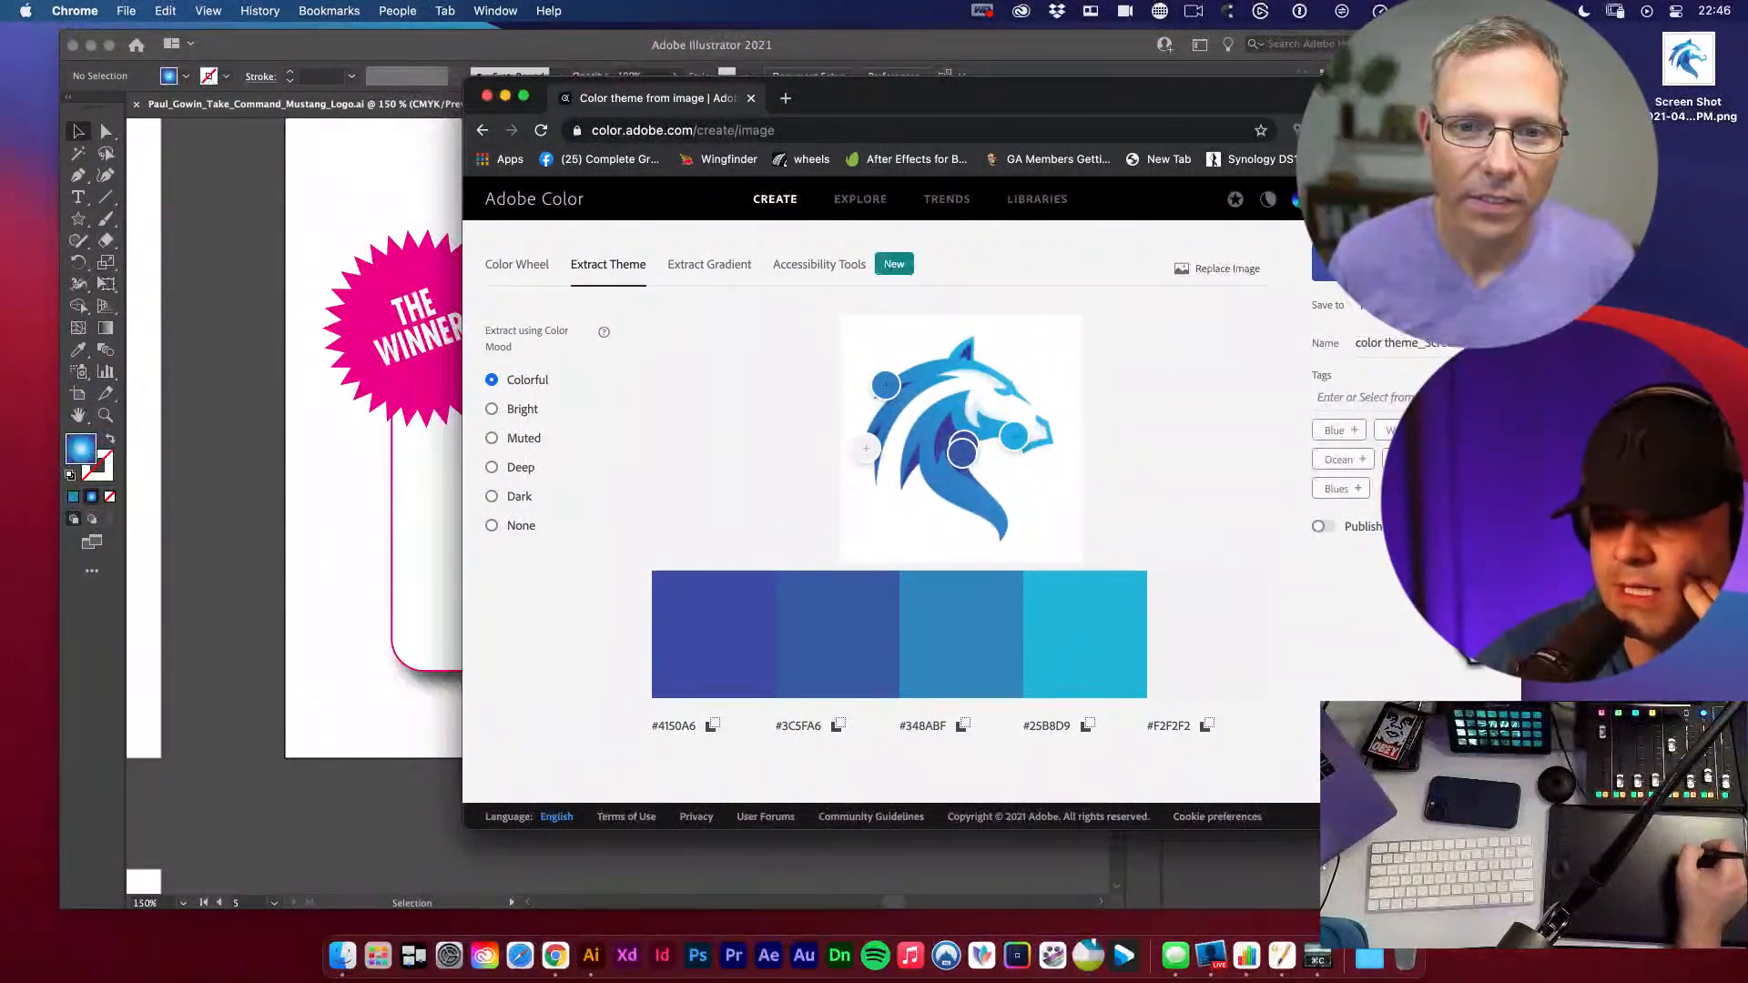
- Save the Colorful theme to the library, check its full name in the name field and switch back to Illustrator
left_click(1433, 641)
left_click(1364, 342)
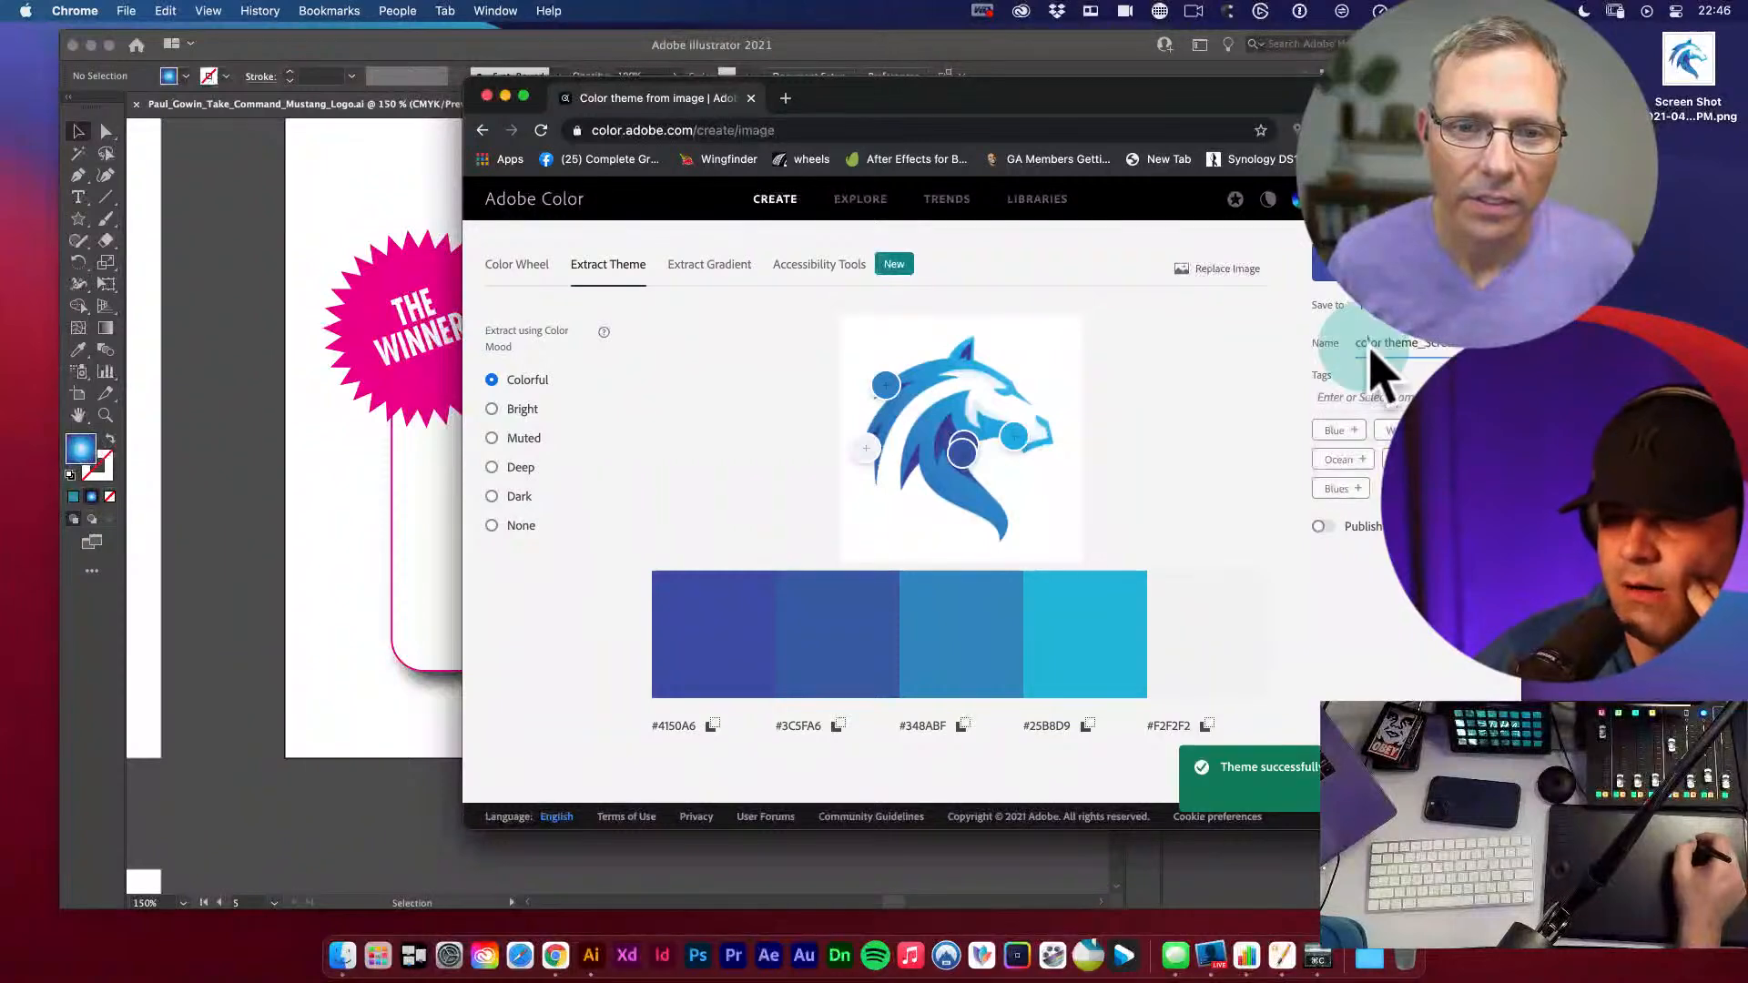
left_click_drag(1387, 351, 1457, 351)
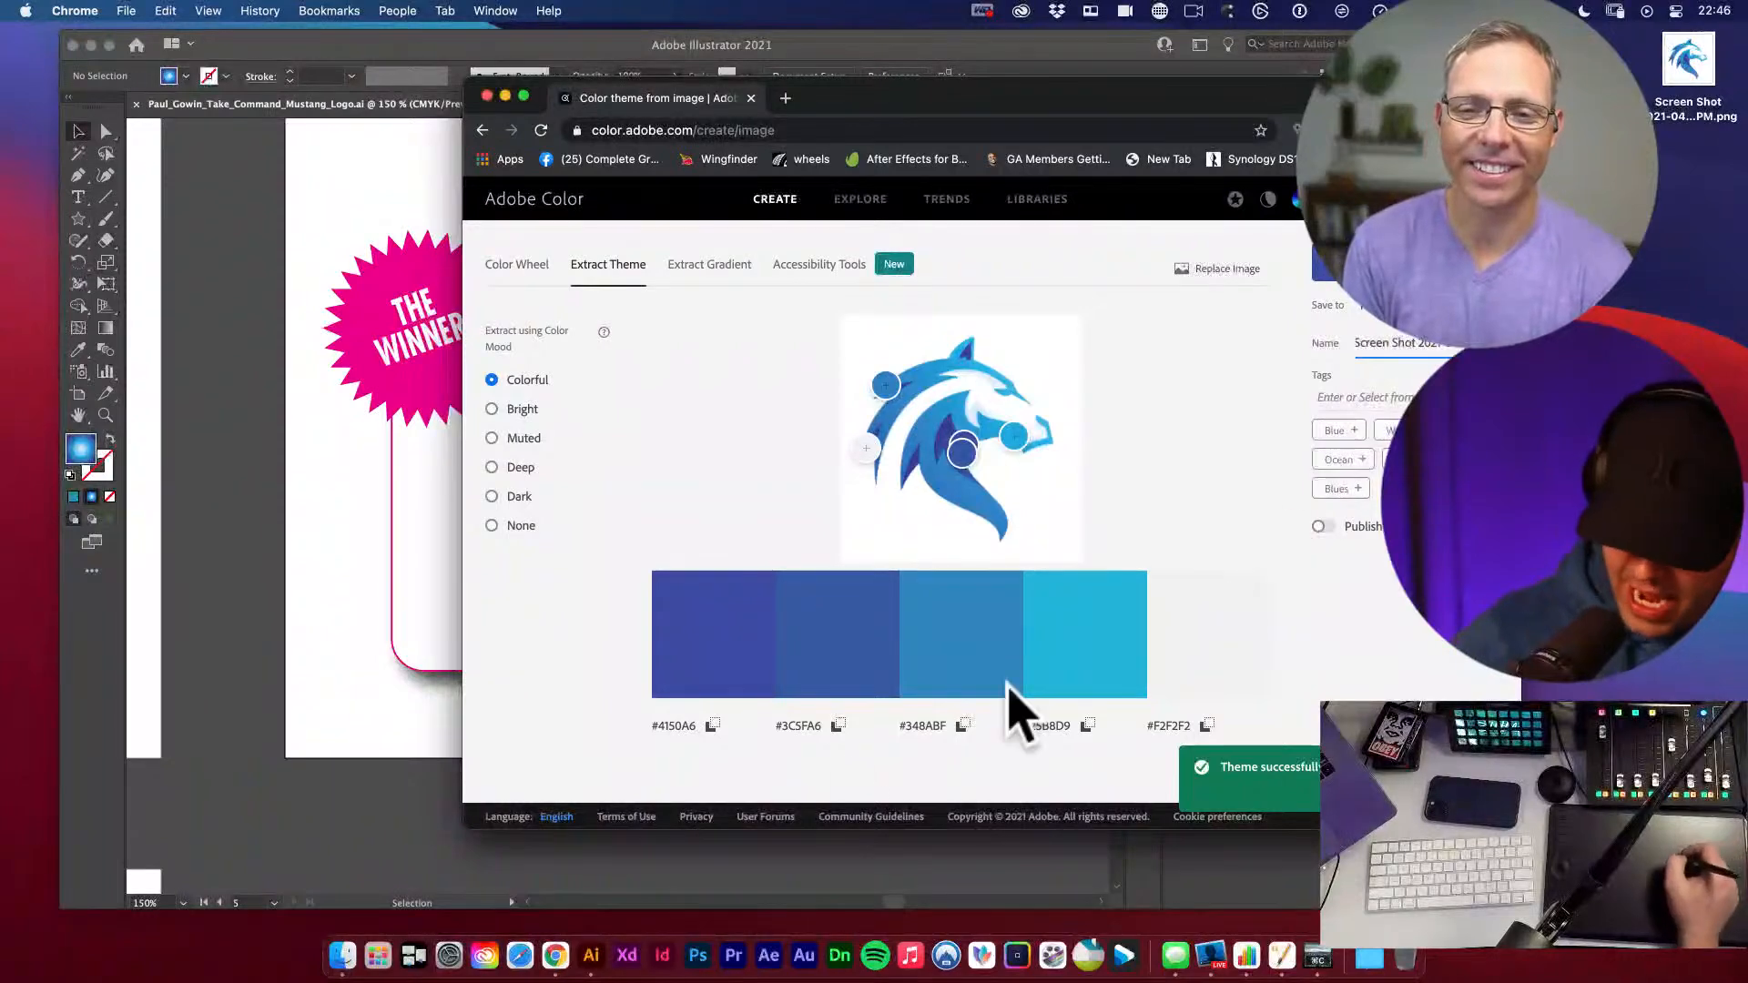
left_click(590, 953)
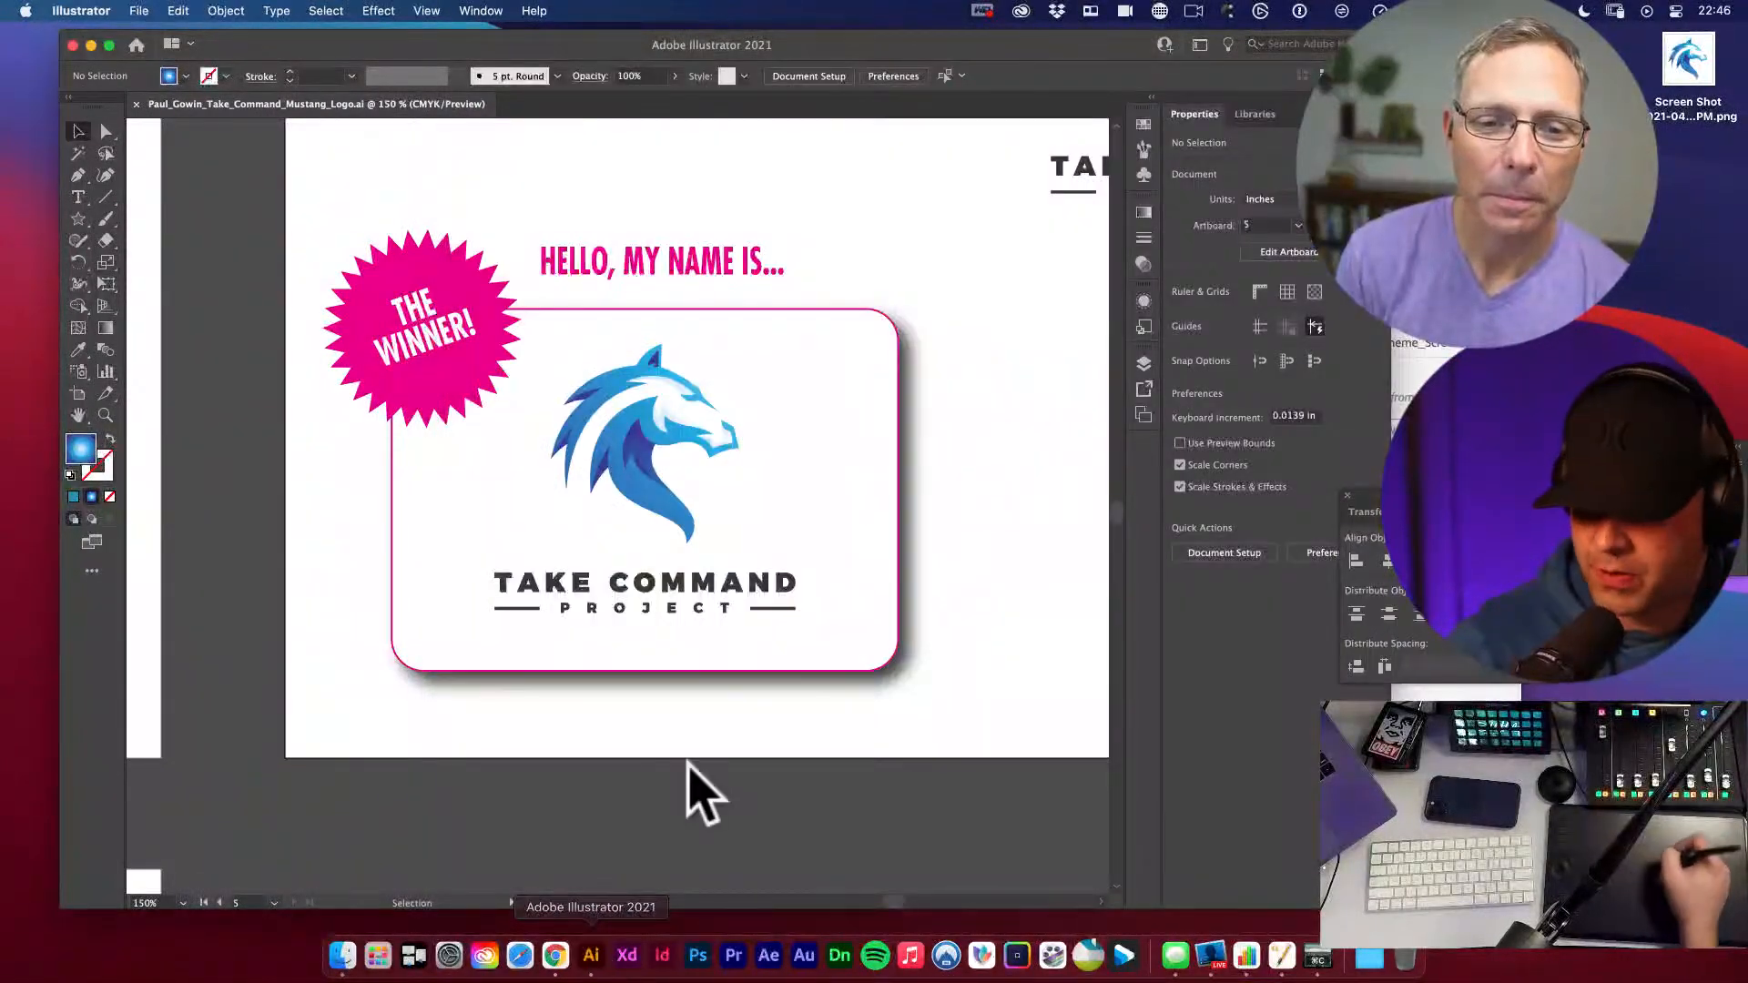
- Draw a small square beside the logo card and duplicate it downward into an evenly spaced column of four
key("m")
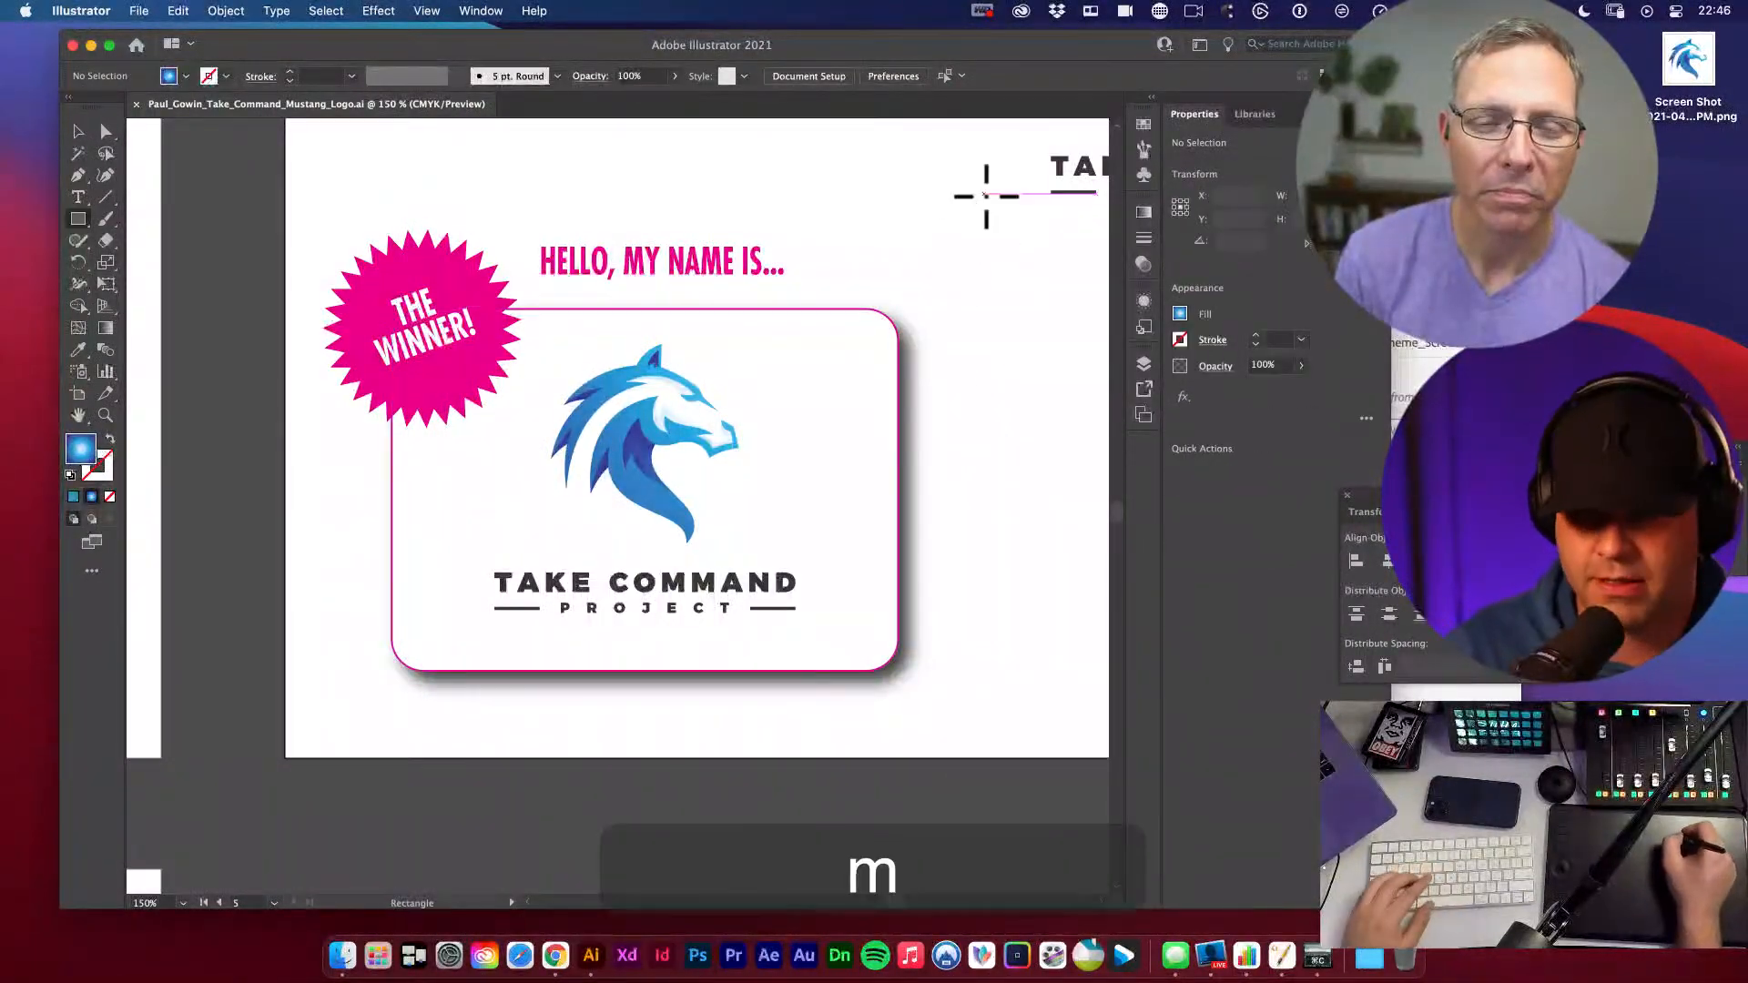
mouse_move(967, 257)
left_mouse_down()
mouse_move(996, 285)
mouse_move(982, 309)
left_mouse_up()
key("v")
key("super+d")
key("super+d")
left_click(1005, 460)
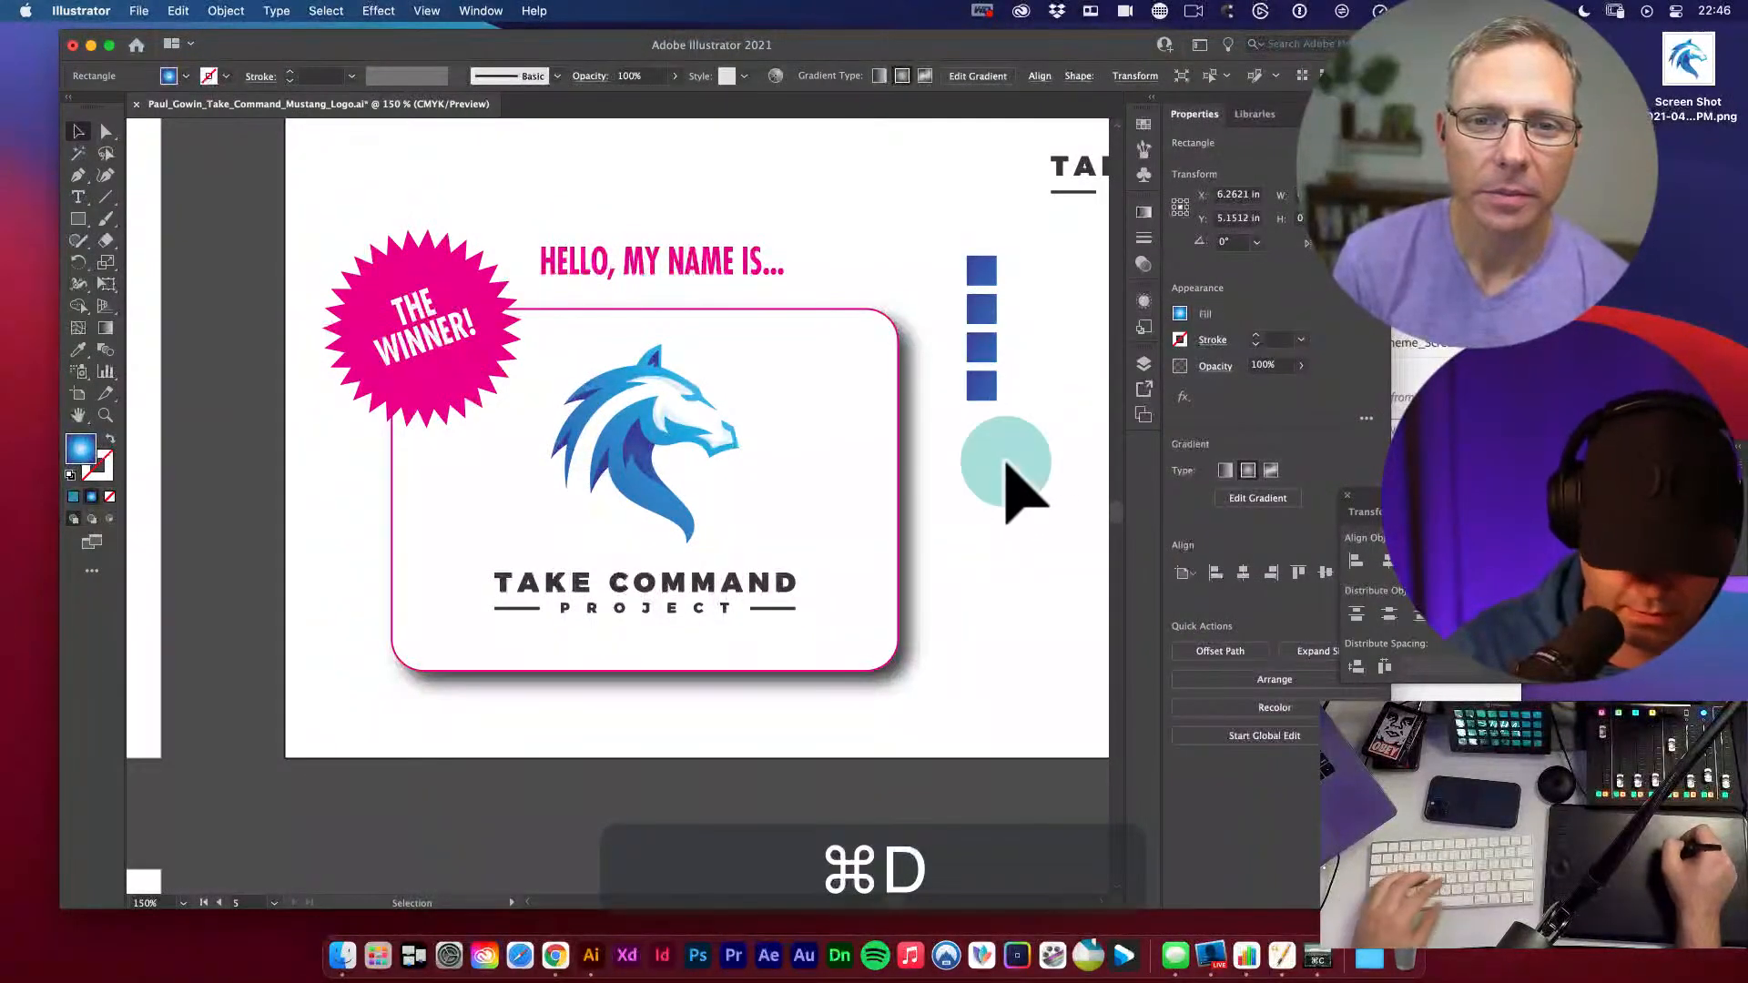
- Try to sample the horse's blue fills with the Eyedropper, and return to the Selection tool
key("i")
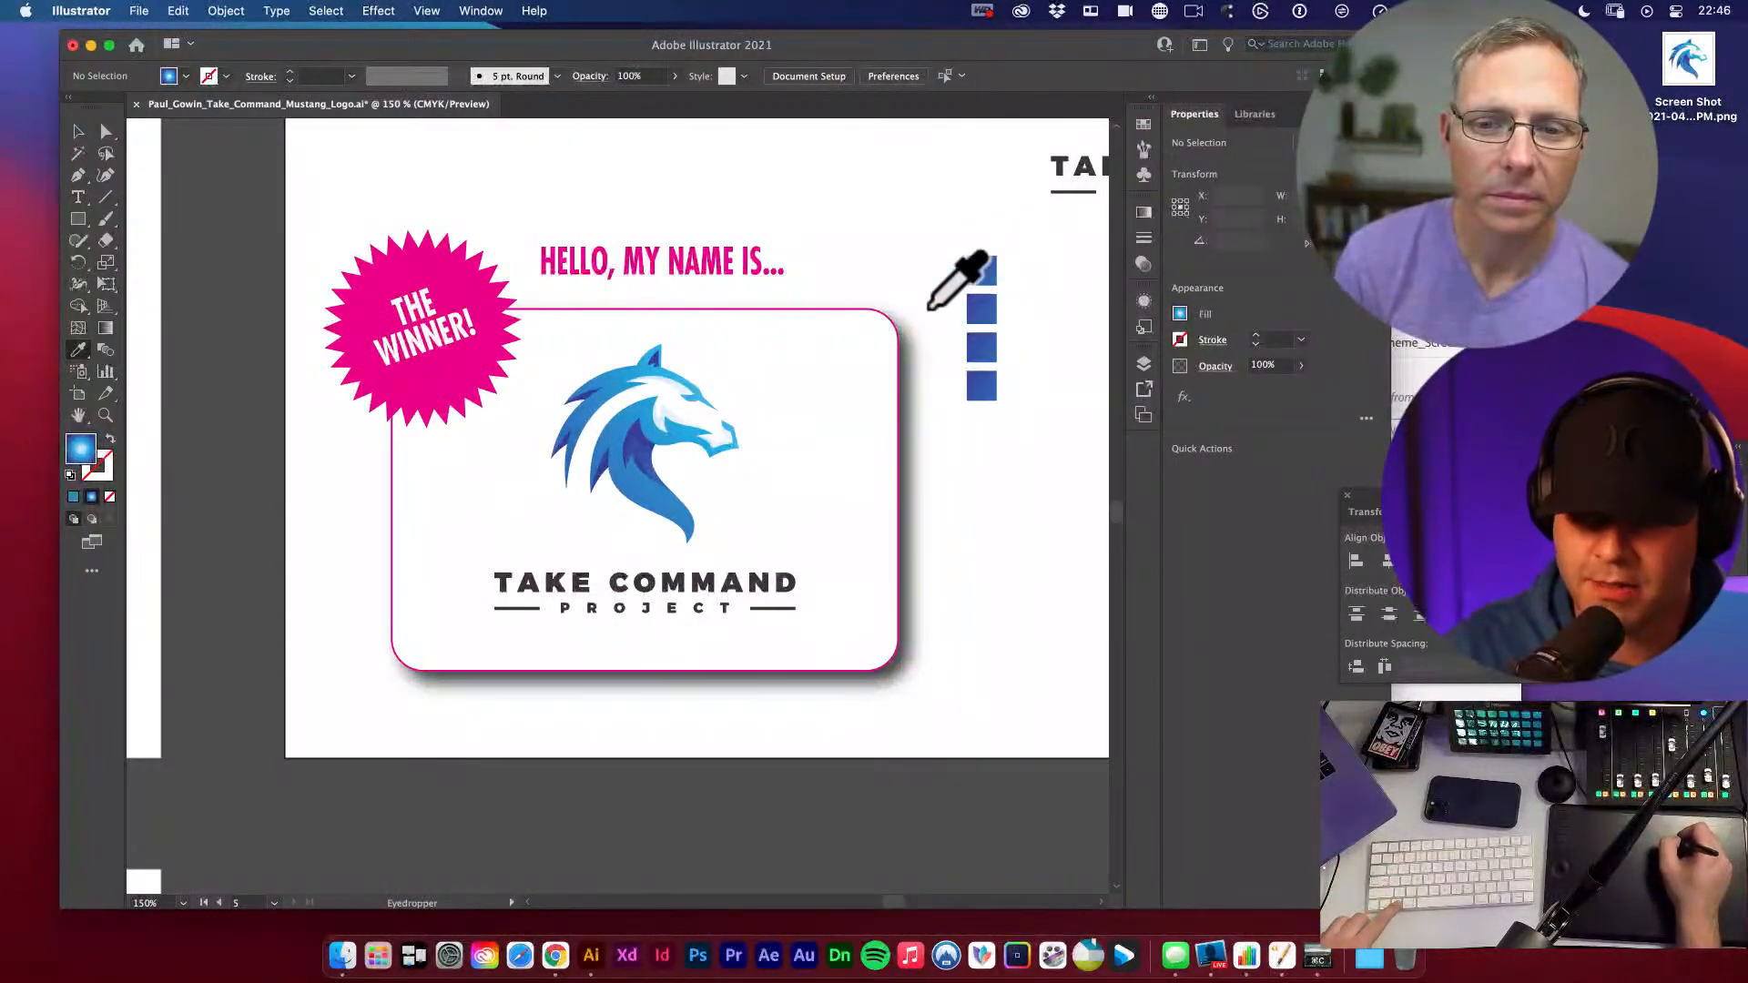
double_click(637, 488)
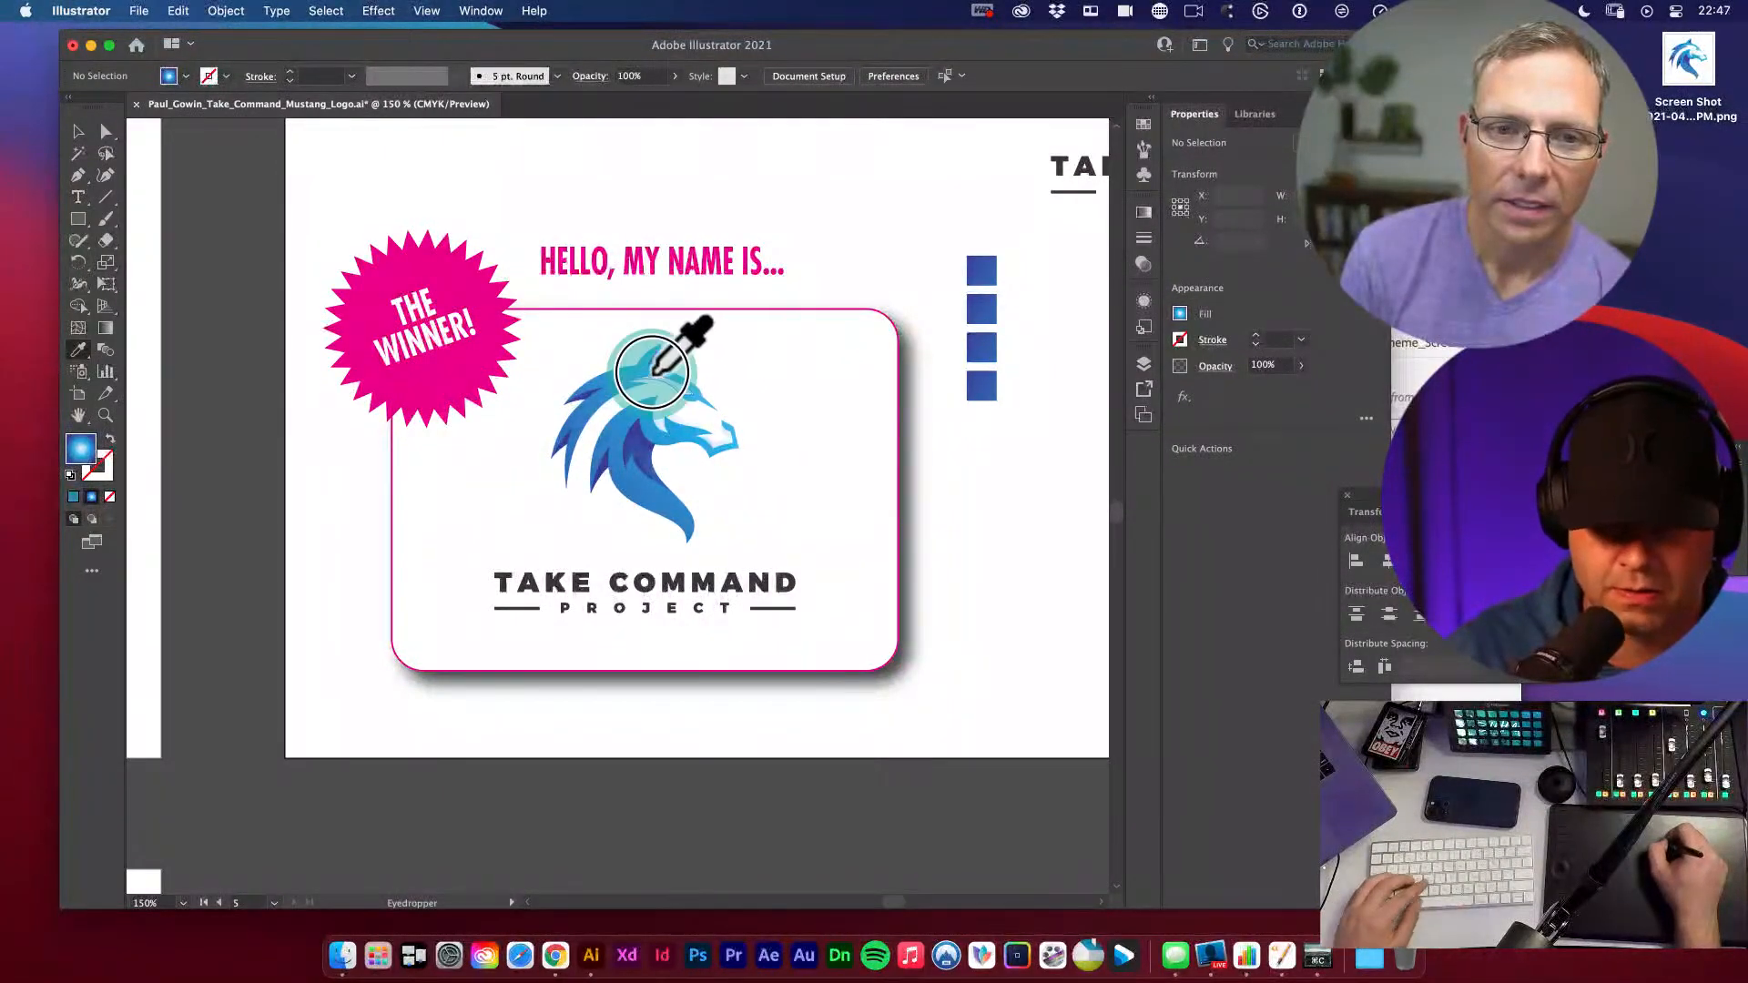
key("super+z")
key("v")
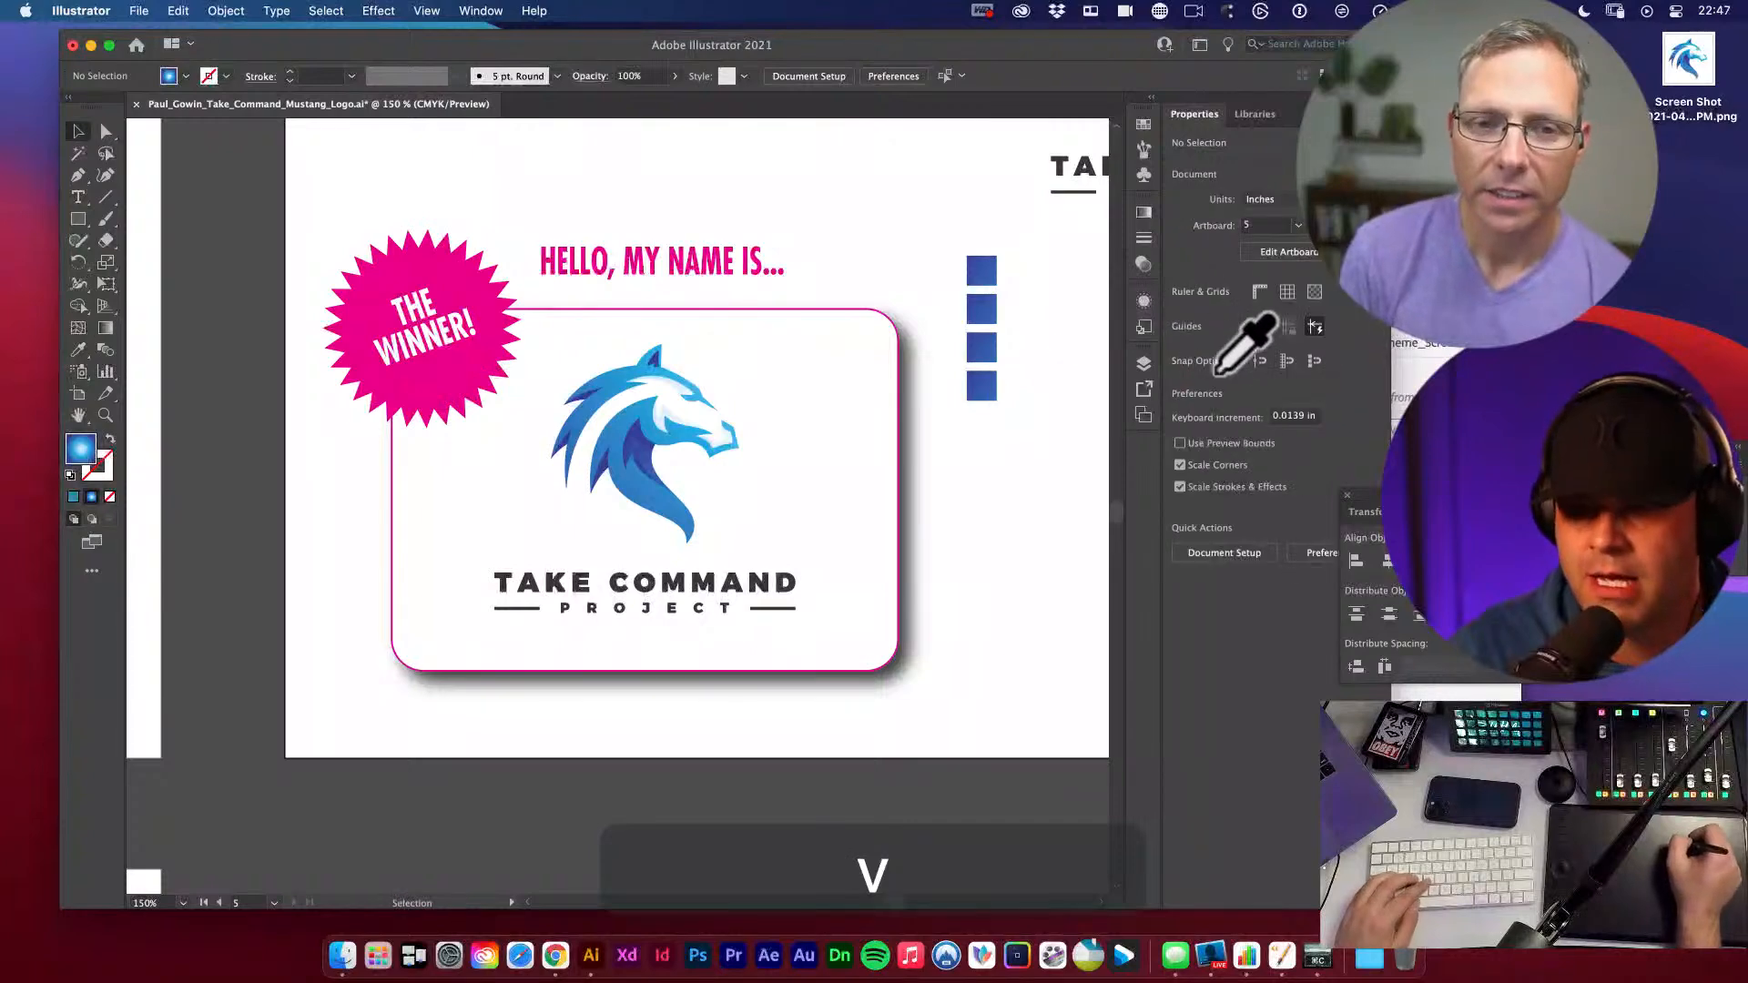
- Open the client's library in Illustrator and fill the top square with the first dark blue of the extracted color theme
left_click(1257, 114)
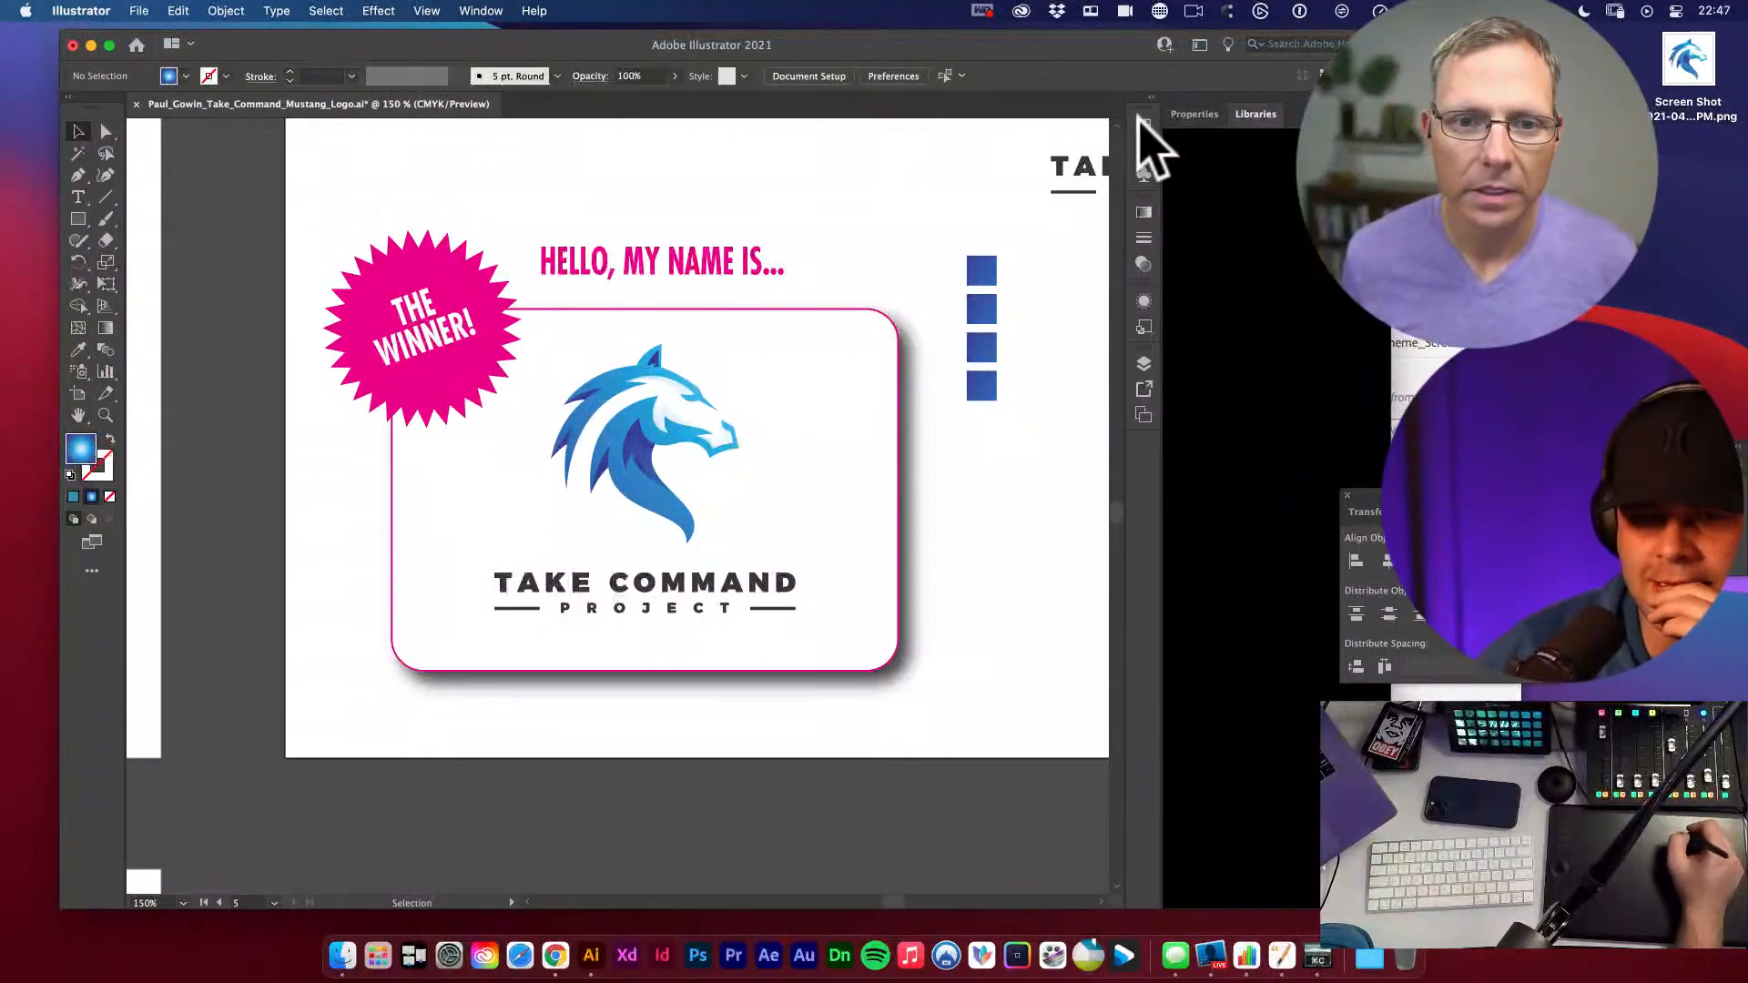
left_click_drag(1079, 44, 1024, 49)
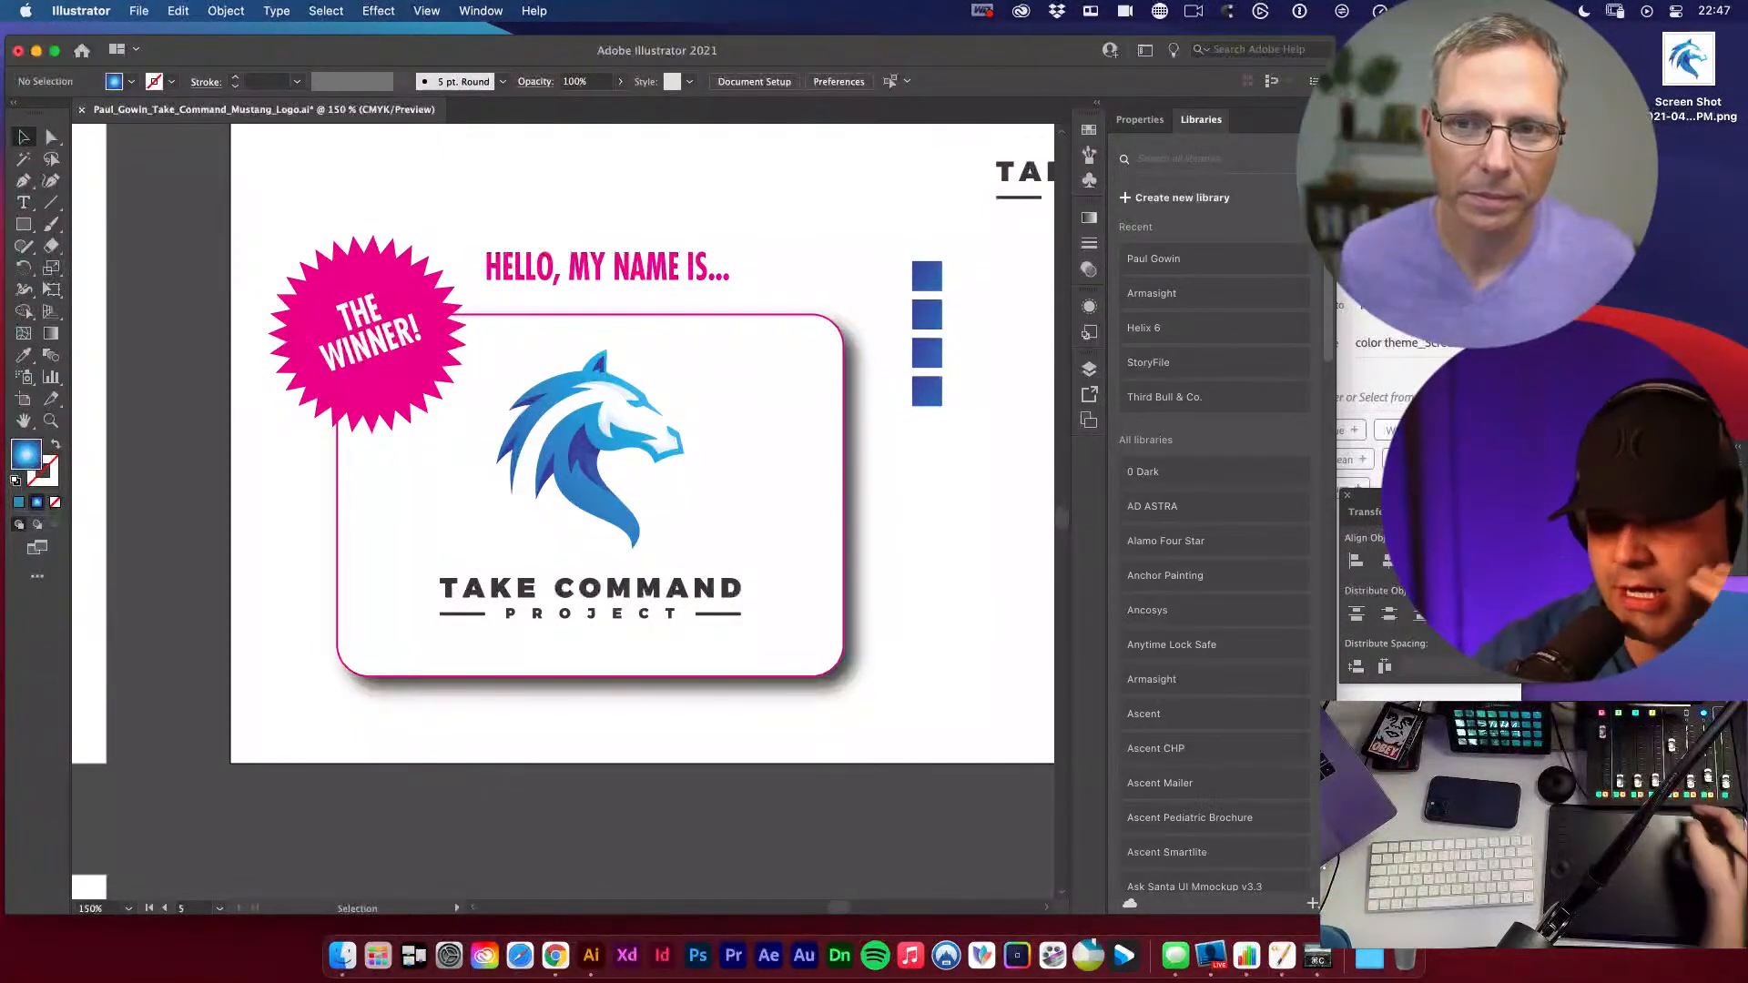
left_click(1176, 262)
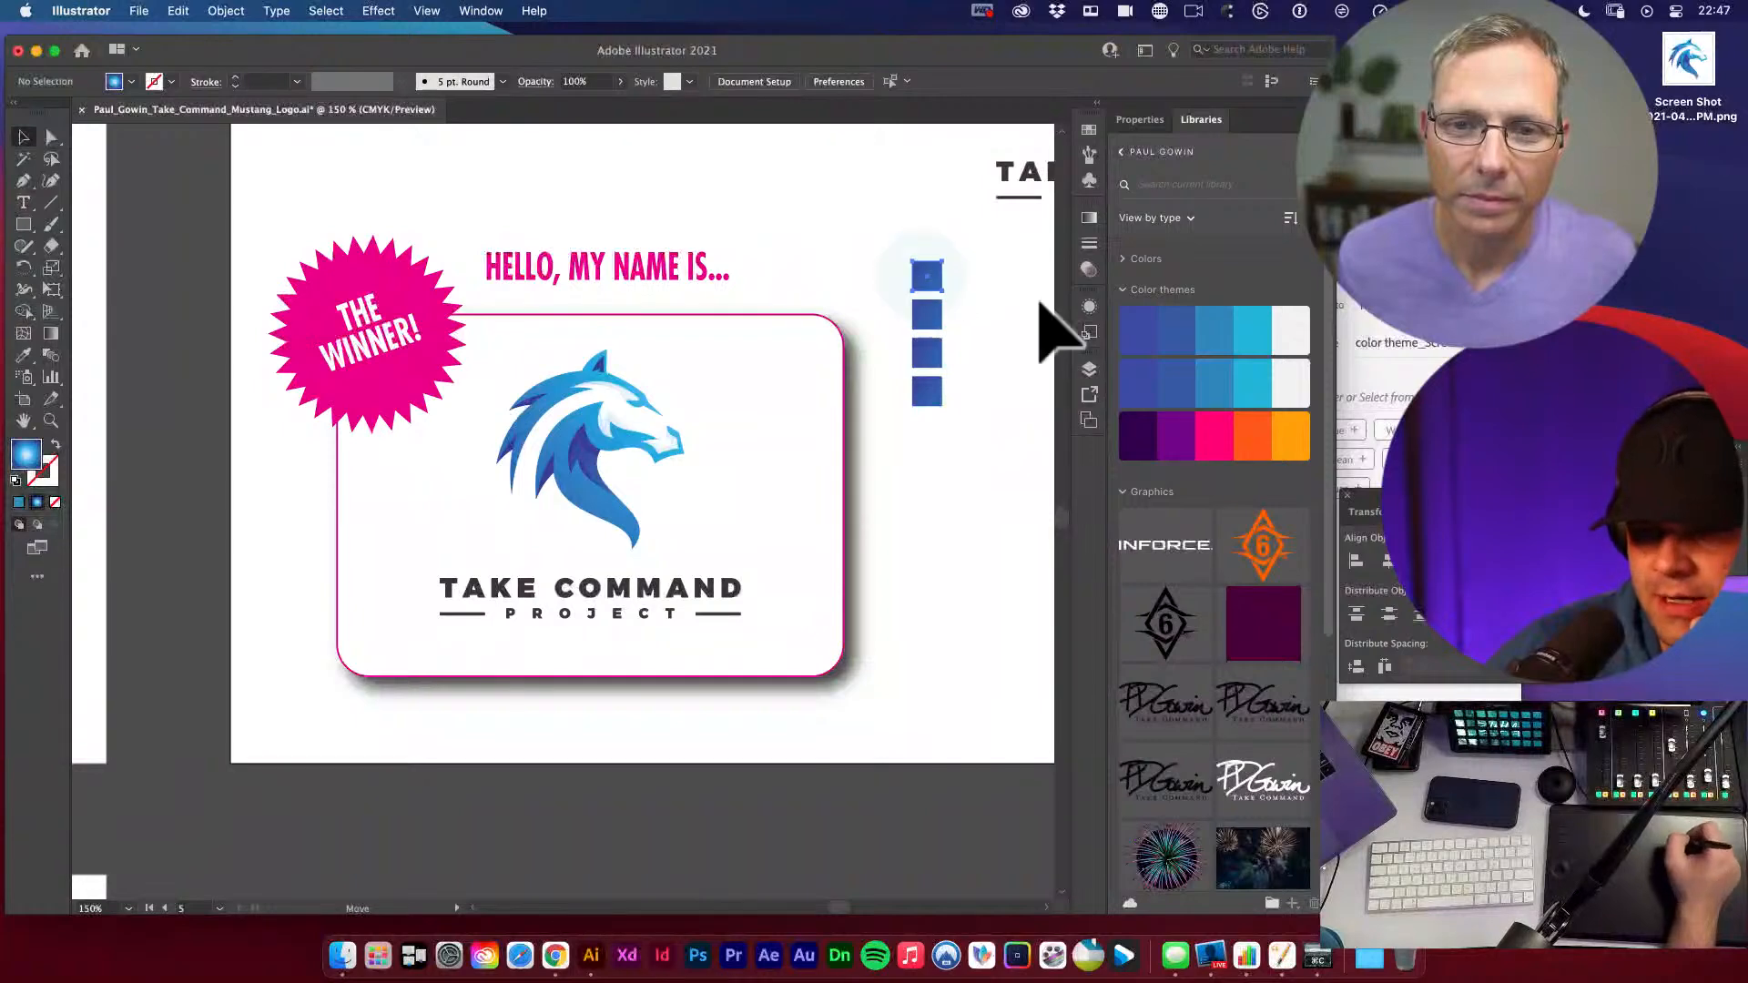
double_click(1140, 335)
- Examine the HEX and RGB values of the individual colors in the extracted theme's details, and deselect the square
left_click(1180, 329)
left_click(1225, 331)
left_click(1260, 323)
left_click(1300, 346)
left_click(1269, 348)
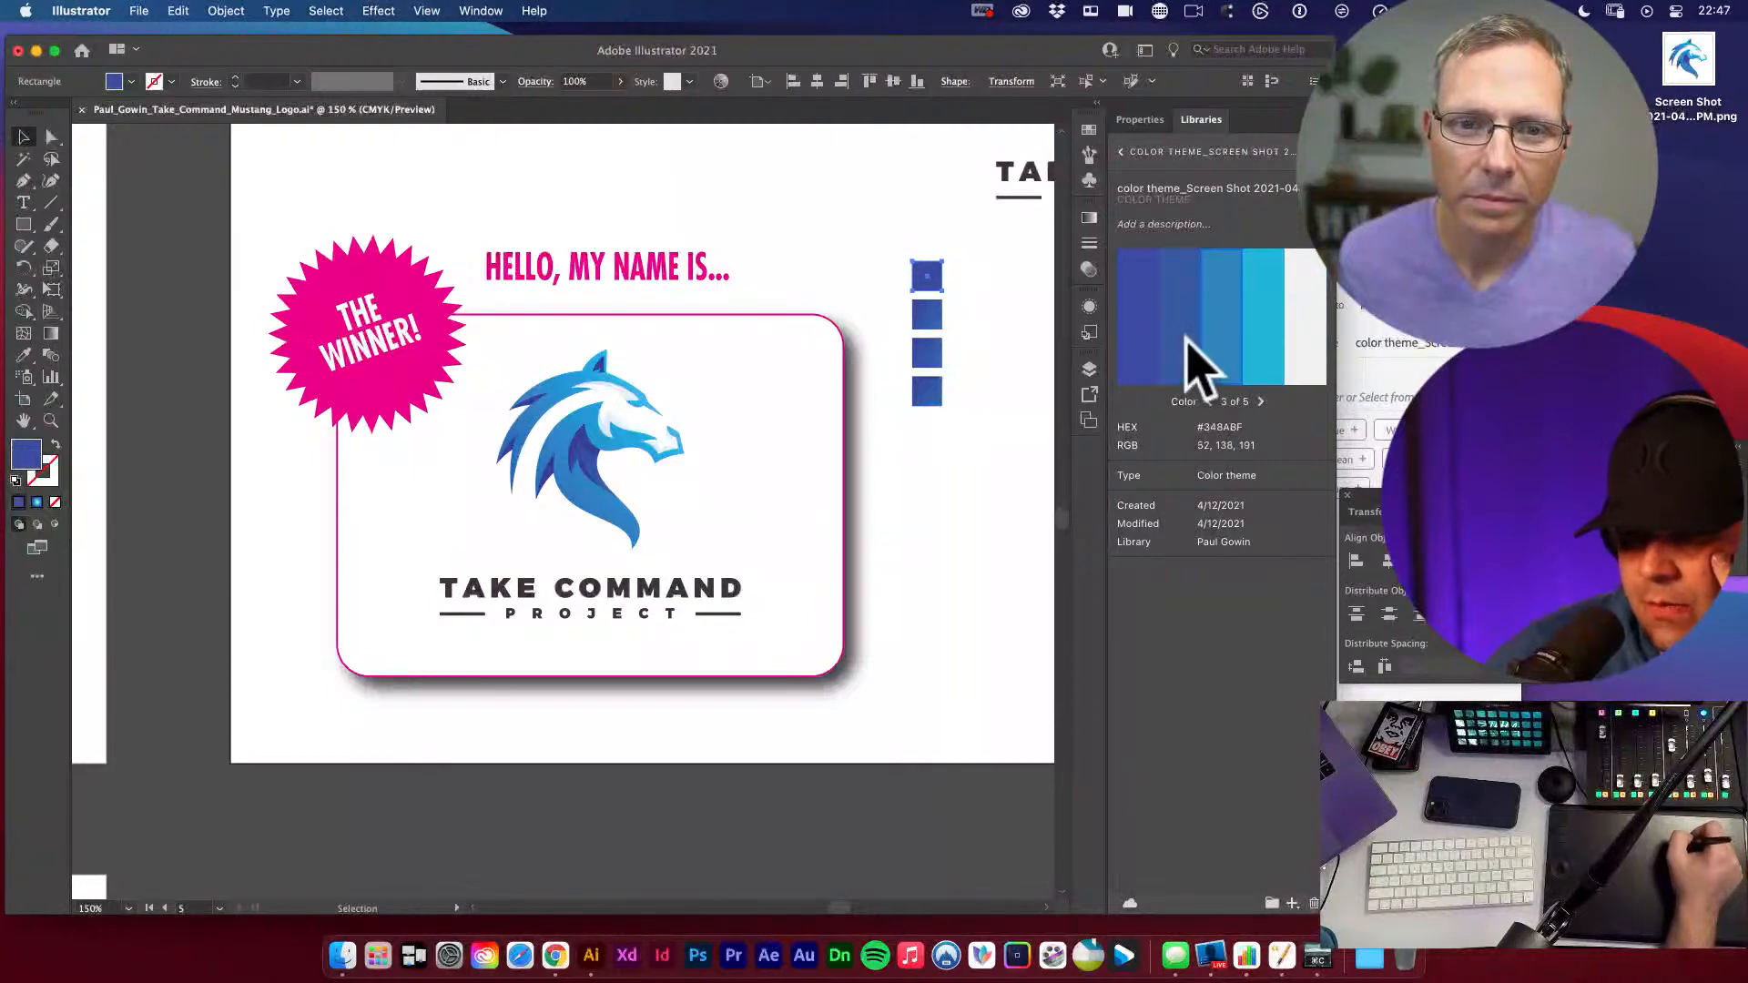
left_click(1234, 369)
left_click(1303, 335)
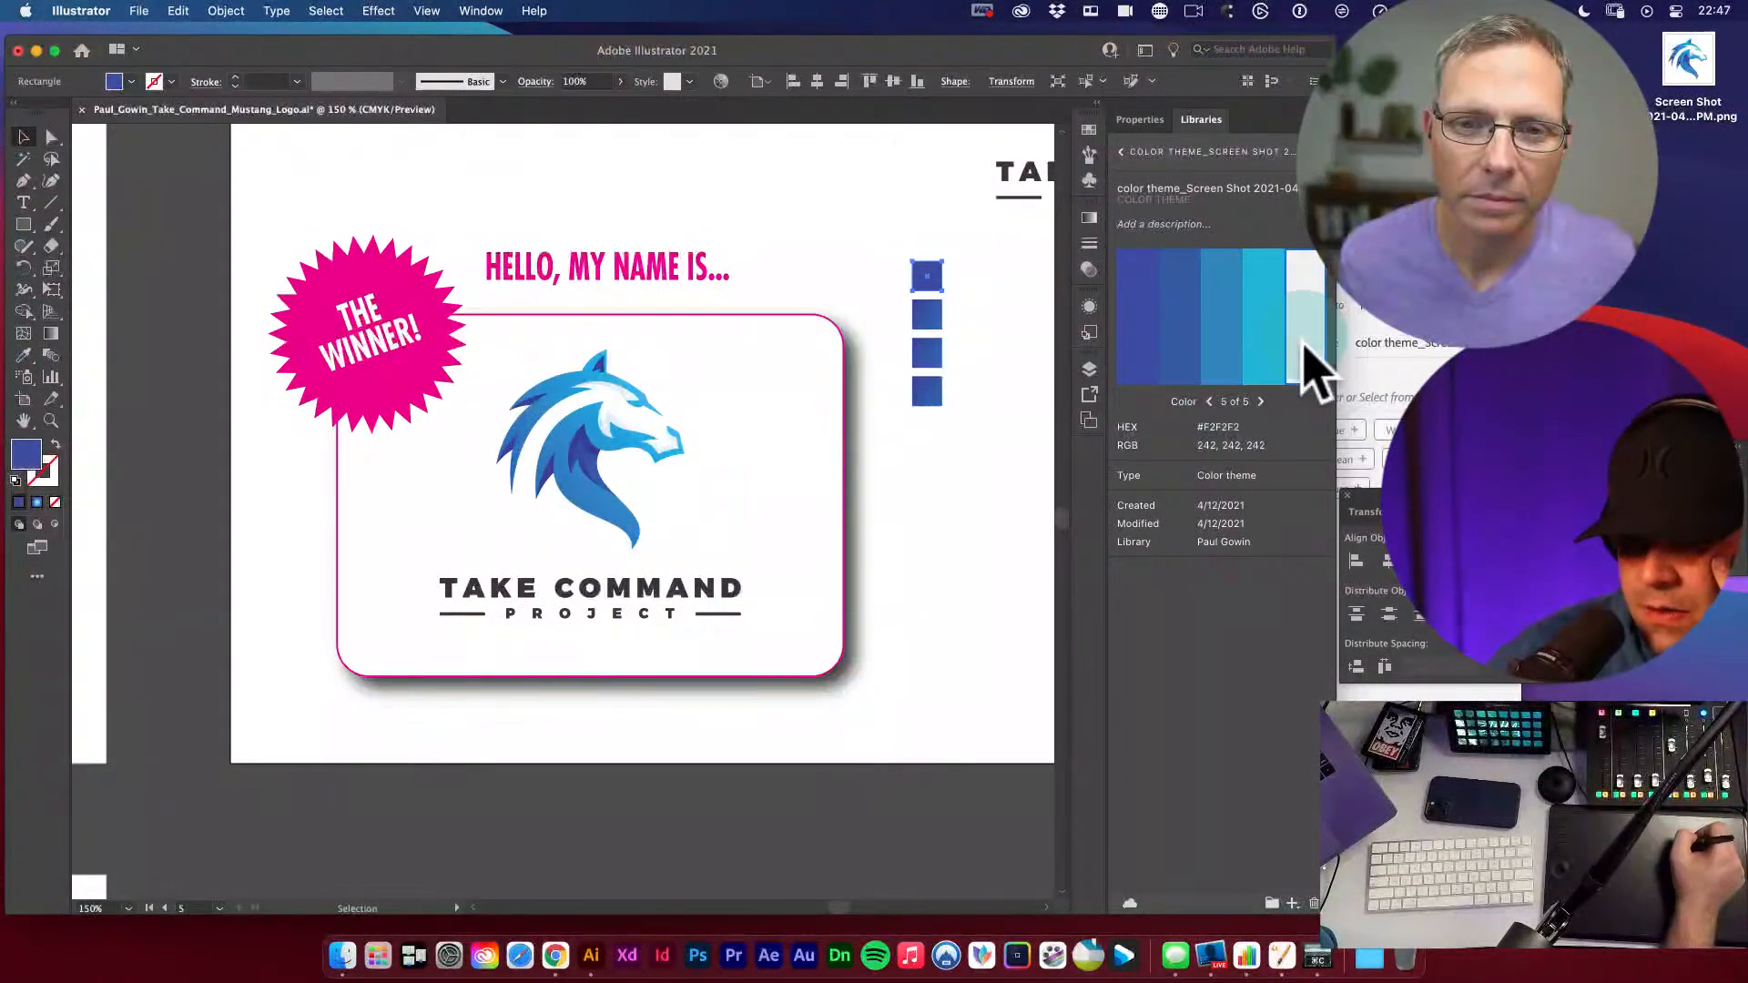
left_click(1176, 348)
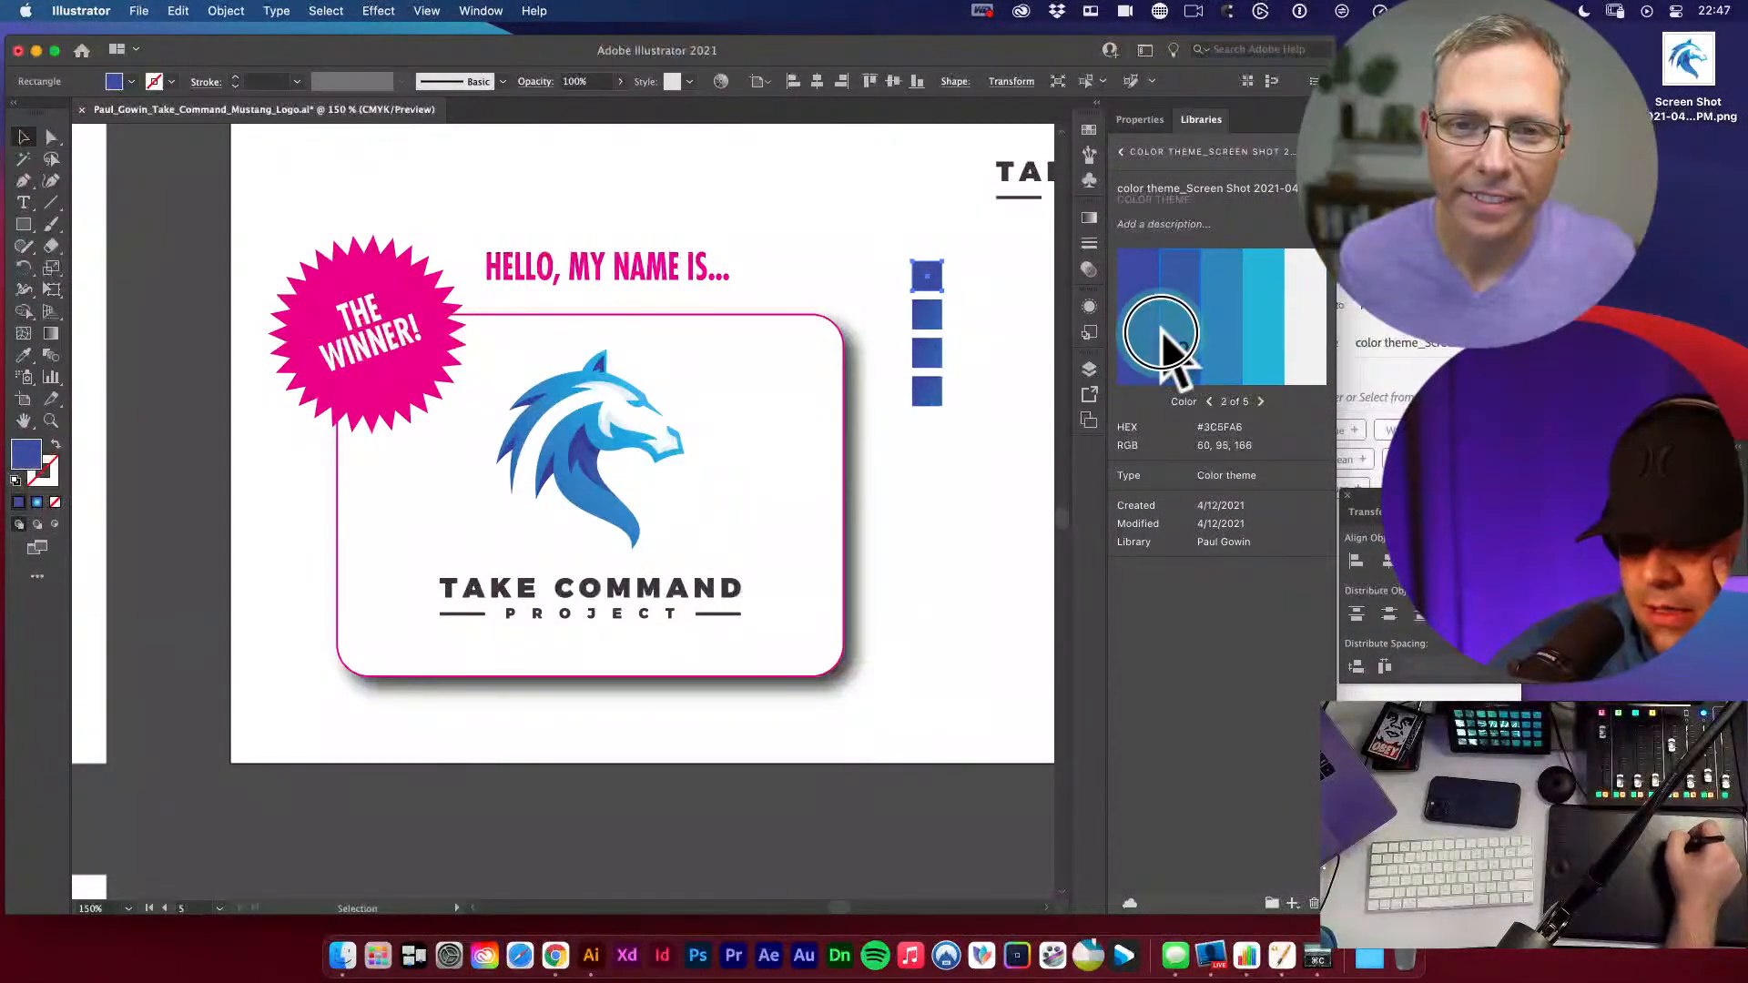
left_click(926, 246)
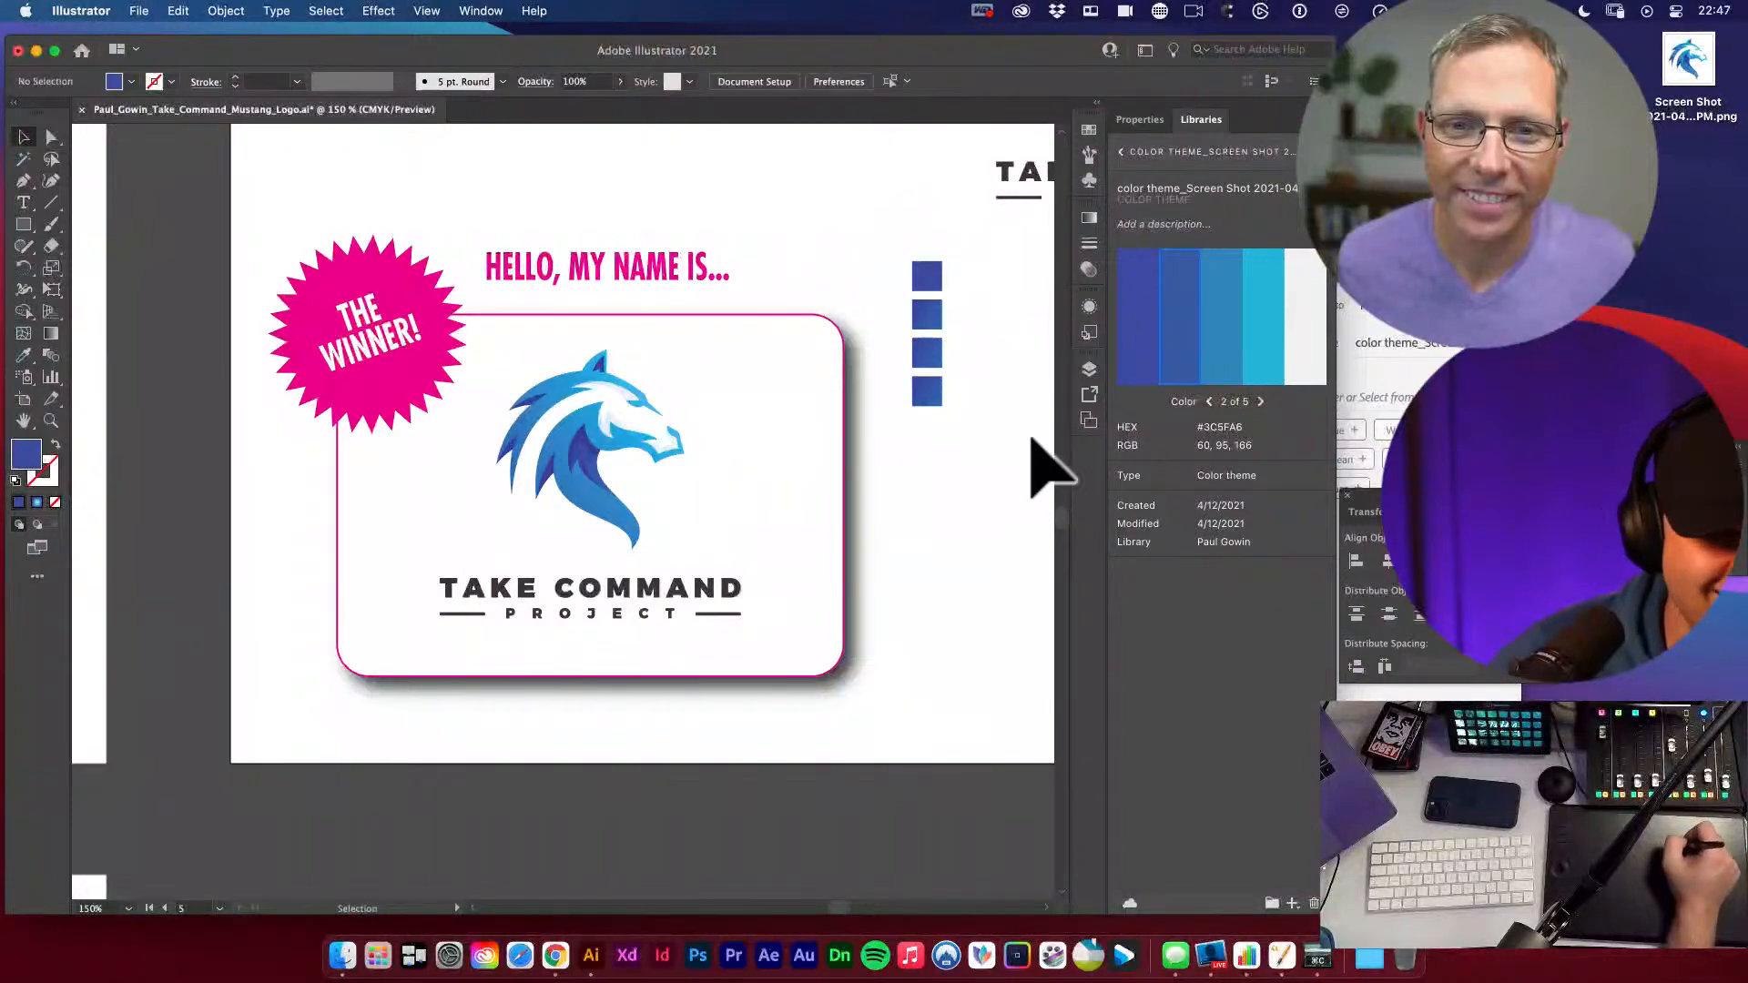